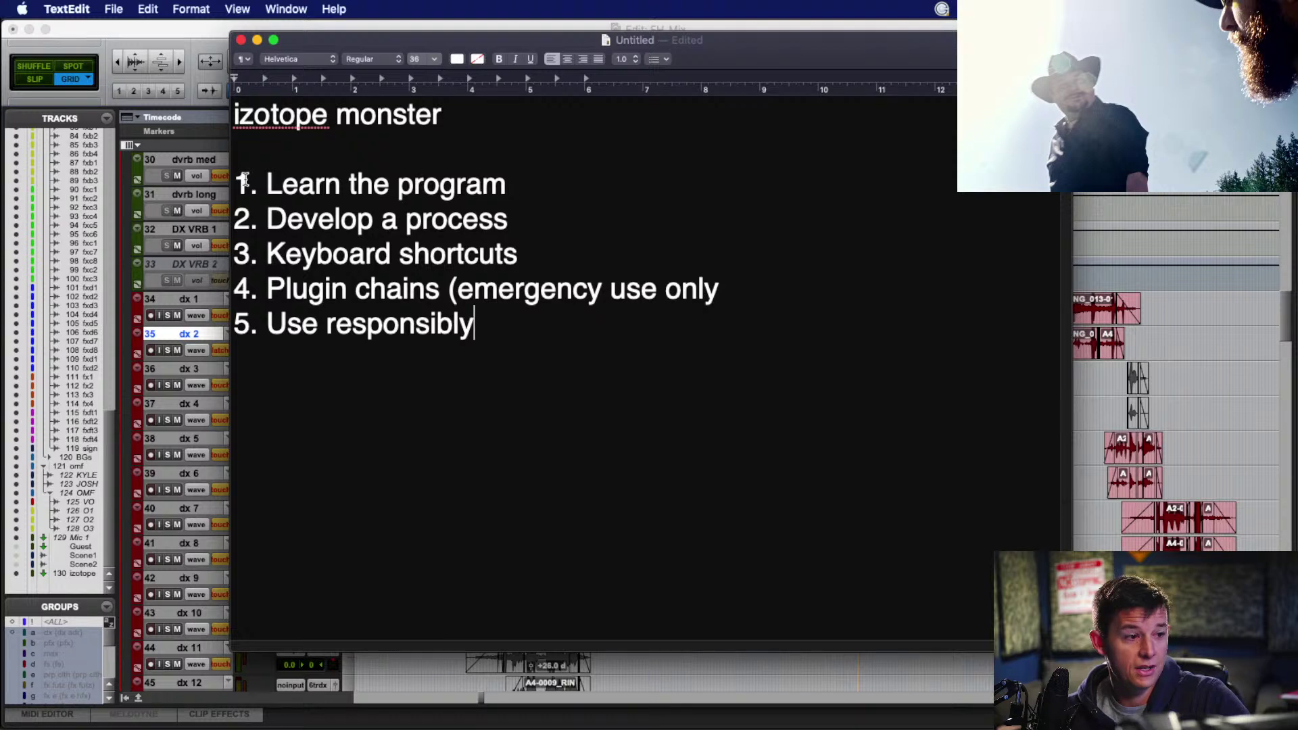
{"action": "left_click_drag", "start_coordinate": [234, 182], "coordinate": [509, 189]}
{"action": "left_click", "coordinate": [248, 181]}
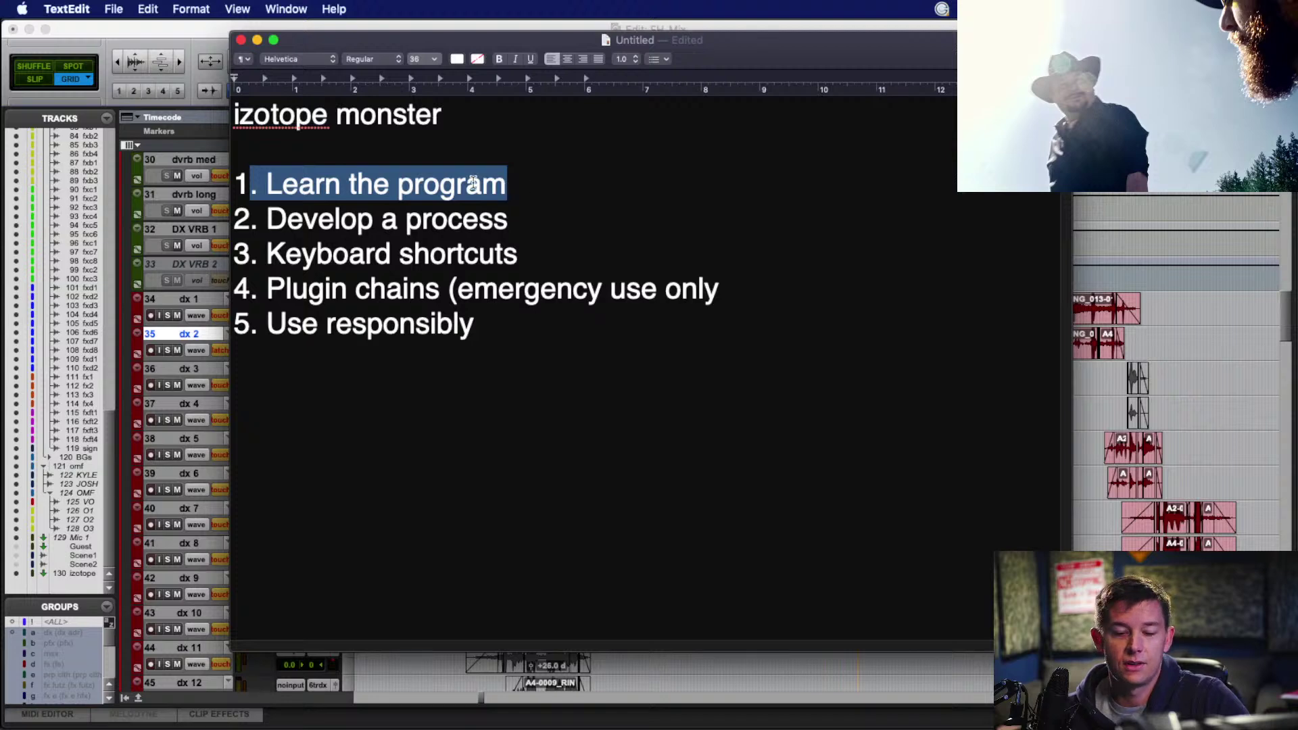
{"action": "left_click", "coordinate": [281, 182]}
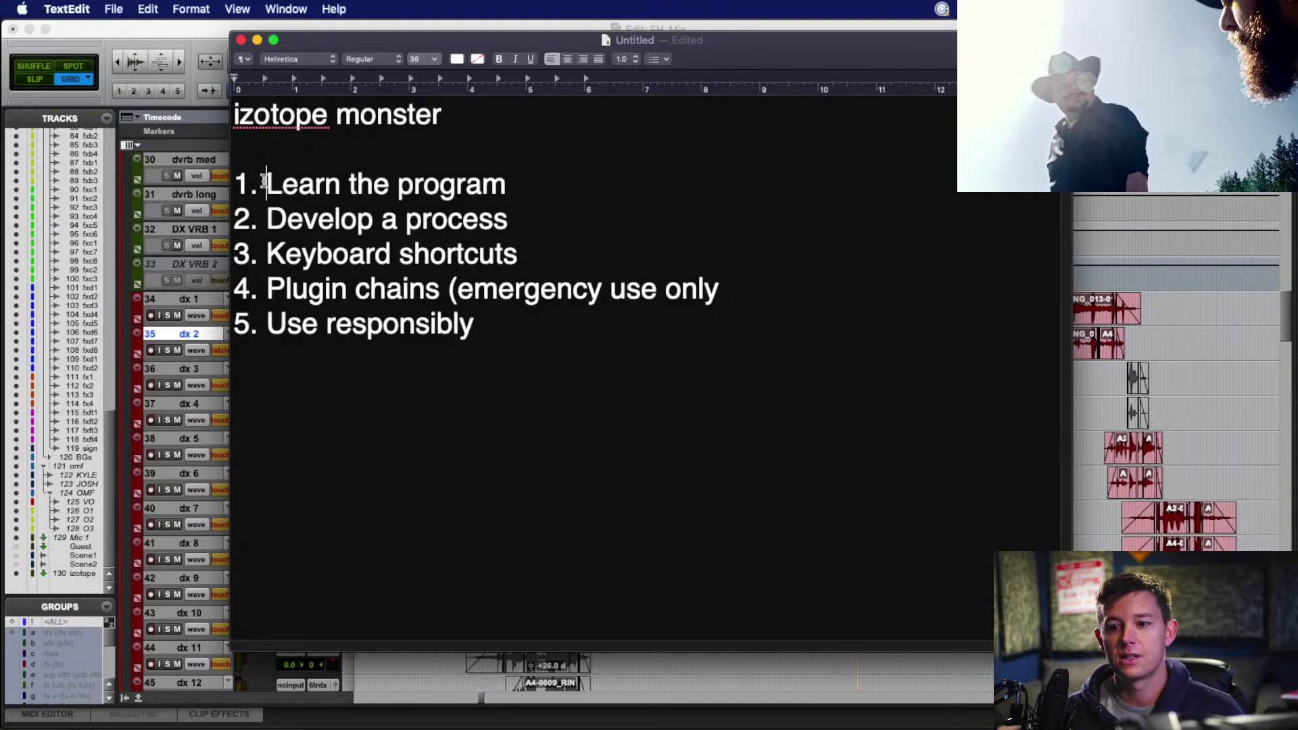
{"action": "left_click_drag", "start_coordinate": [265, 184], "coordinate": [507, 178]}
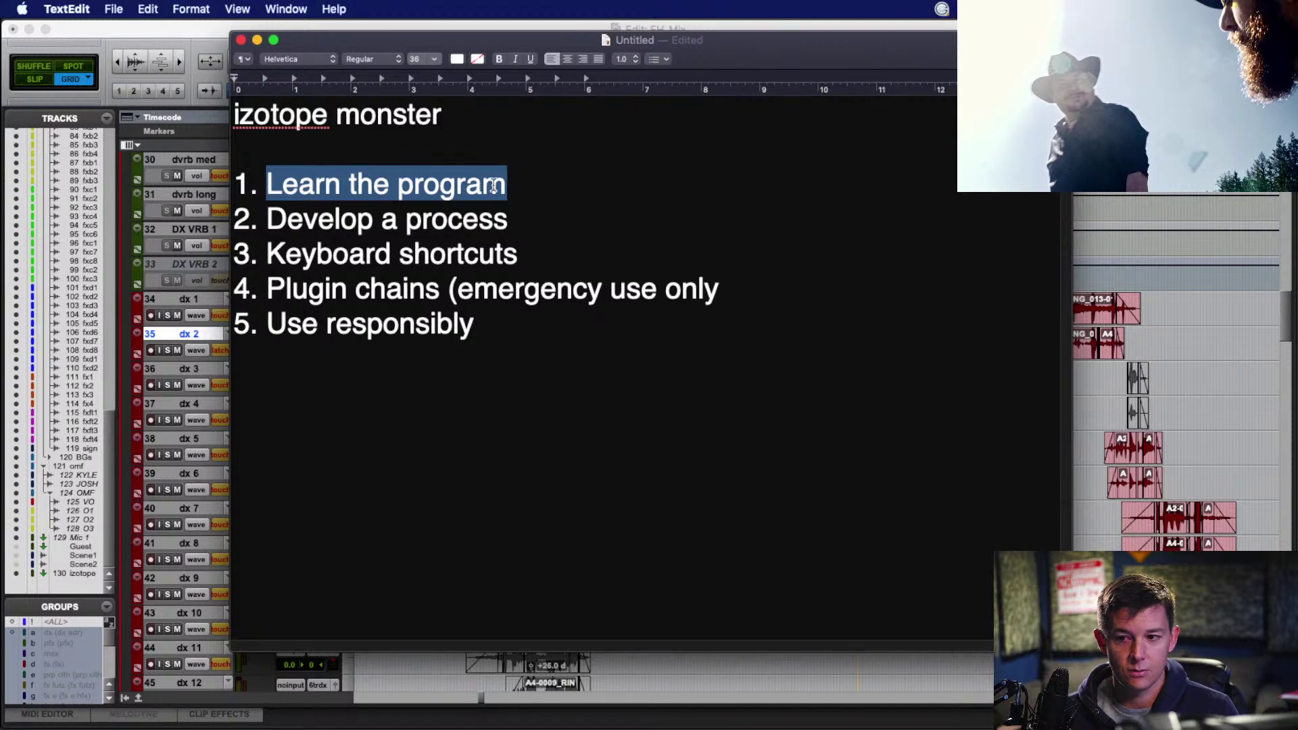
Extend the first list item so it reads "Learn the program/how to read display".
{"action": "left_click", "coordinate": [509, 187]}
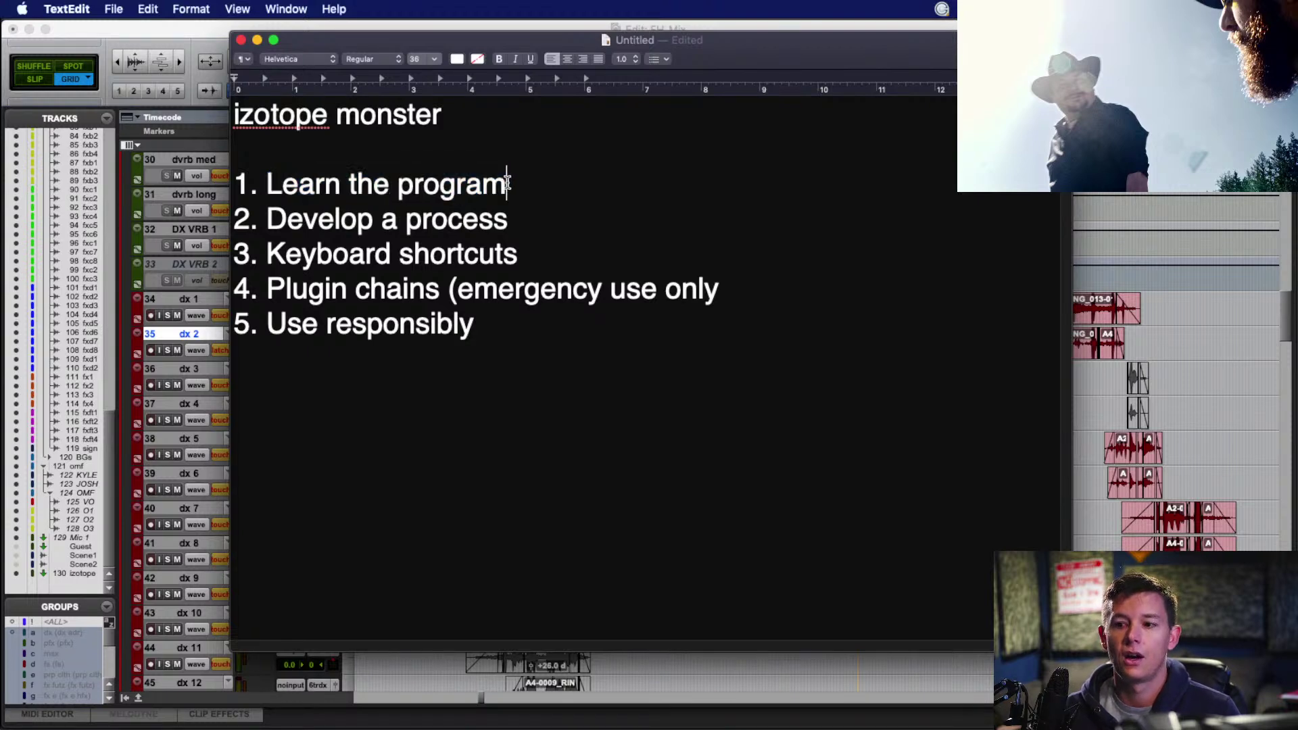
{"action": "type", "text": "/how t"}
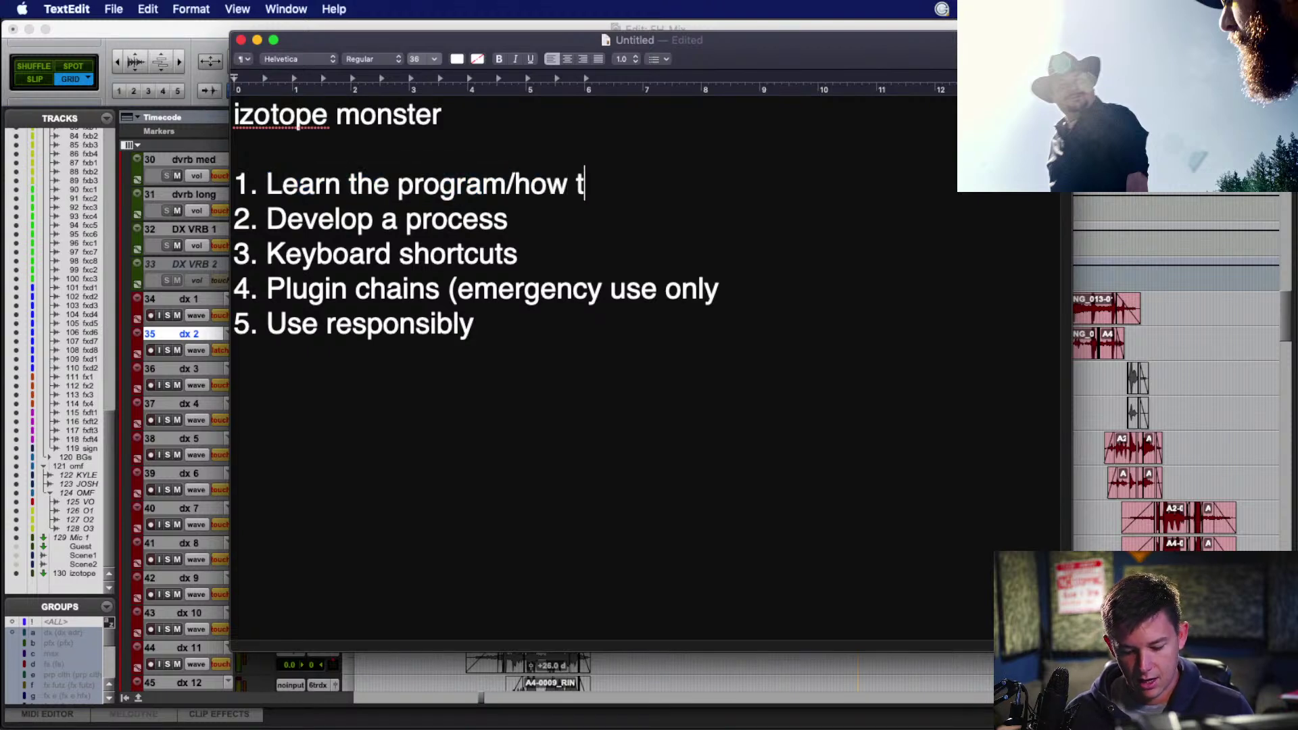
{"action": "type", "text": "o read spect"}
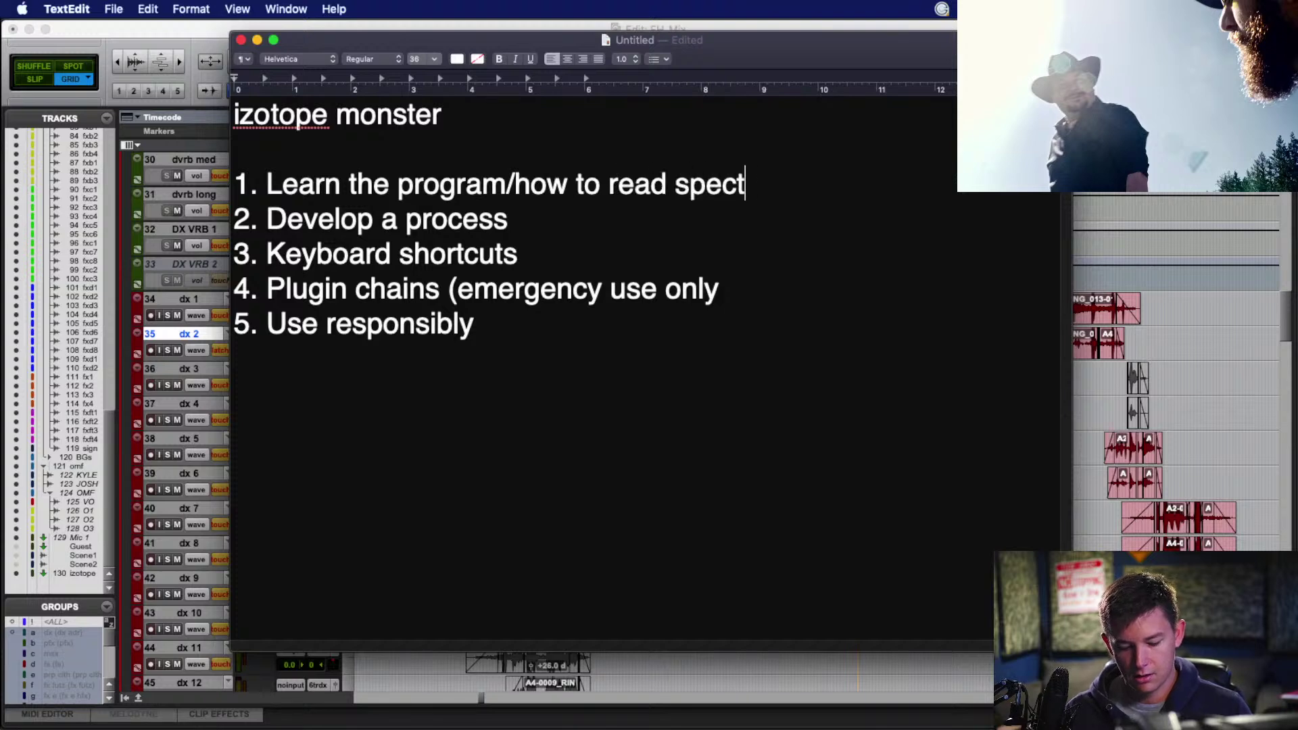
{"action": "type", "text": "rograph"}
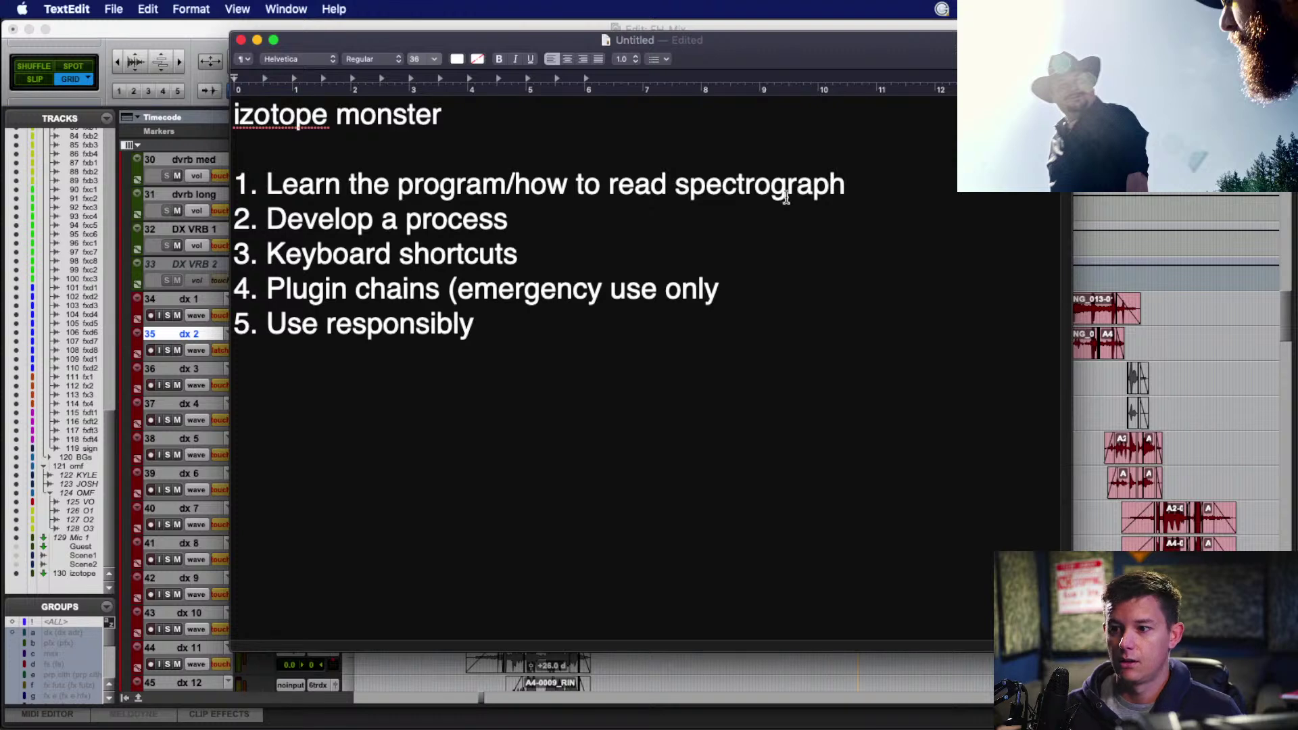
{"action": "left_click_drag", "start_coordinate": [869, 182], "coordinate": [680, 177]}
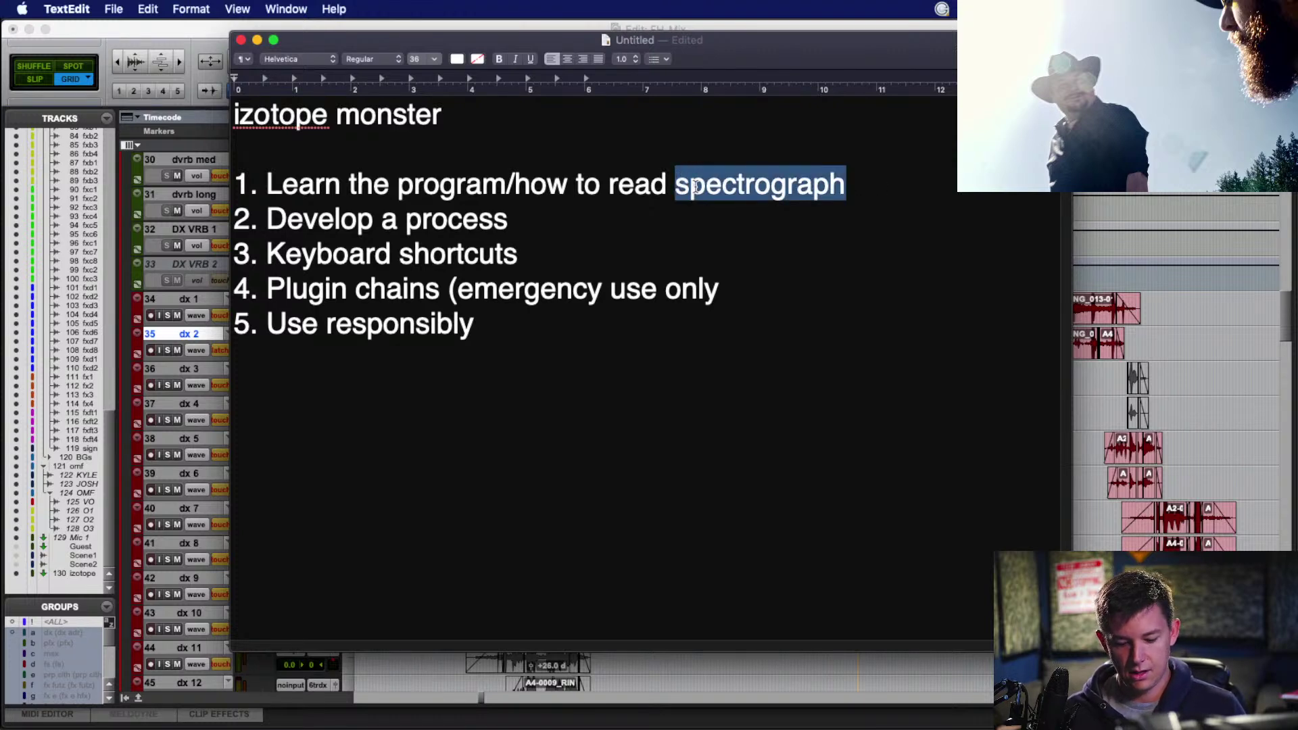
{"action": "type", "text": "display"}
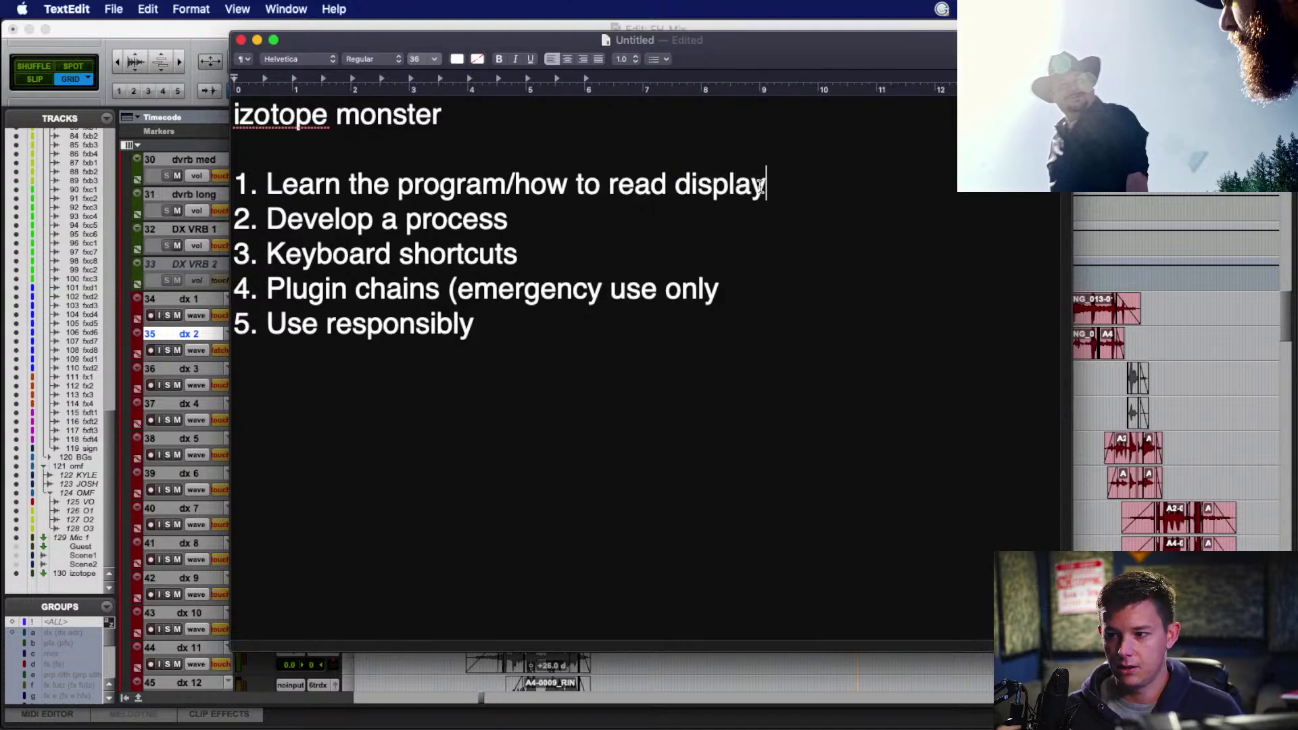
Switch to Pro Tools and select the A4-0013_RING_013 clip on the OMF DX 3 track.
{"action": "key", "text": "super+Tab"}
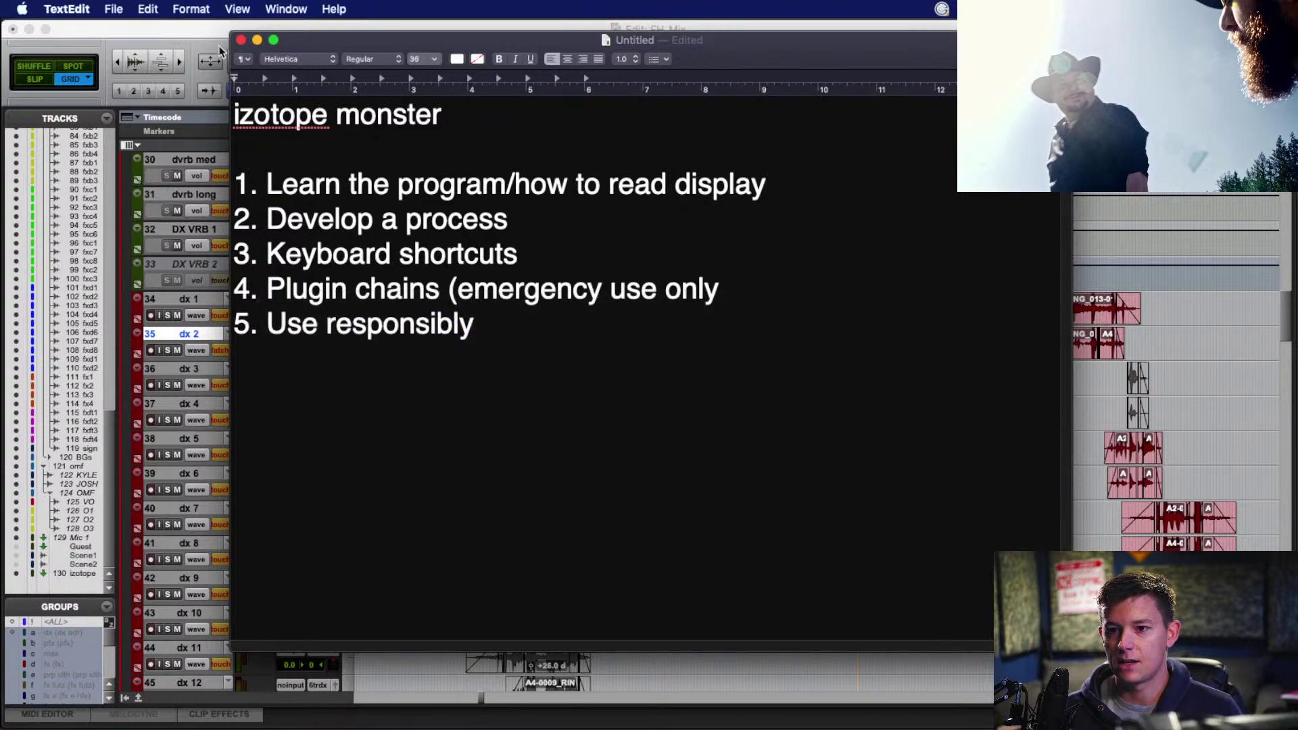
{"action": "left_click", "coordinate": [203, 39]}
{"action": "scroll", "coordinate": [711, 374], "scroll_direction": "down", "scroll_amount": 20}
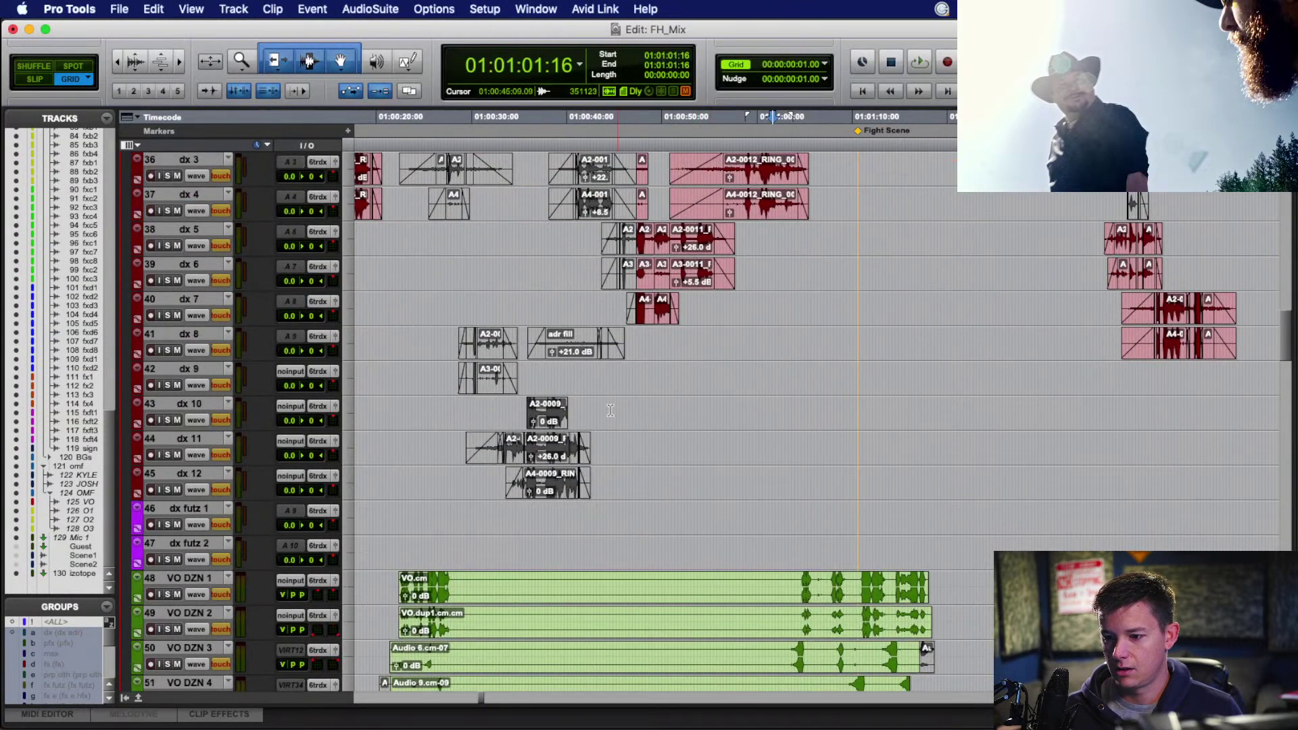
{"action": "scroll", "coordinate": [608, 408], "scroll_direction": "down", "scroll_amount": 20}
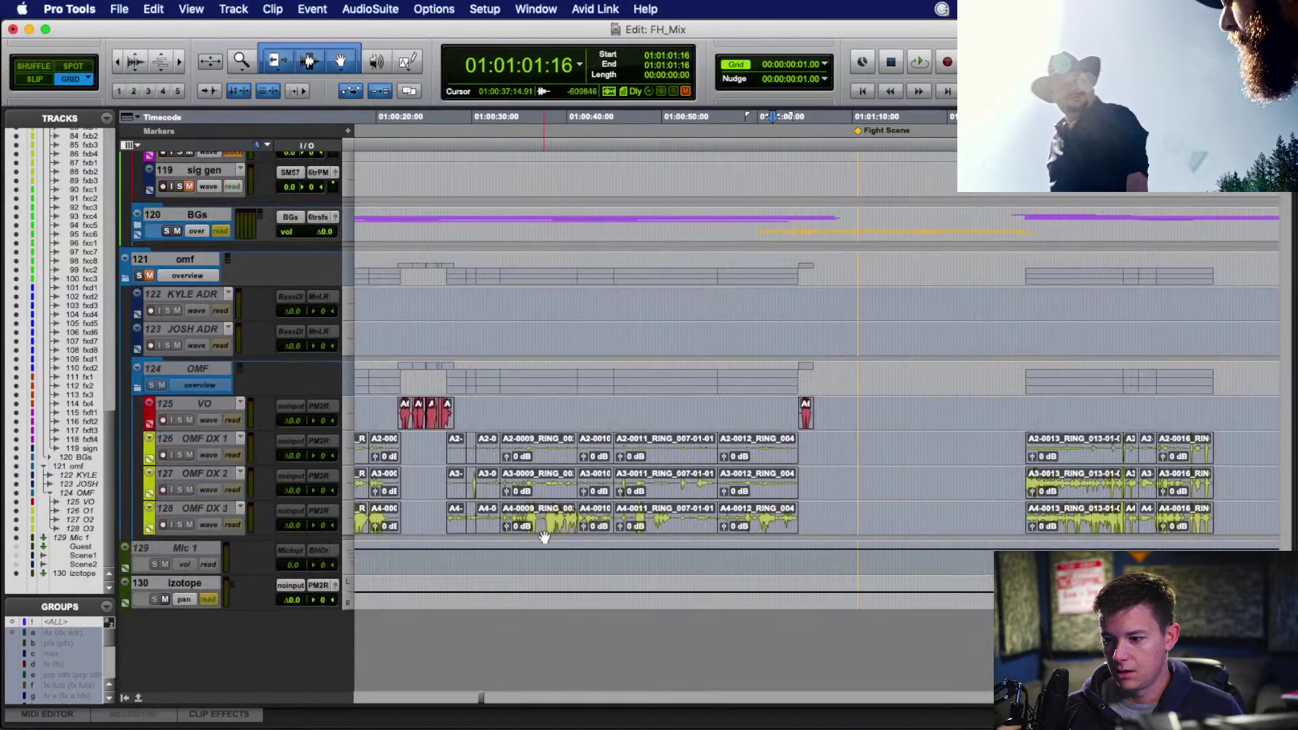
{"action": "left_click", "coordinate": [546, 533]}
{"action": "scroll", "coordinate": [739, 541], "scroll_direction": "right", "scroll_amount": 2}
{"action": "left_click", "coordinate": [982, 527]}
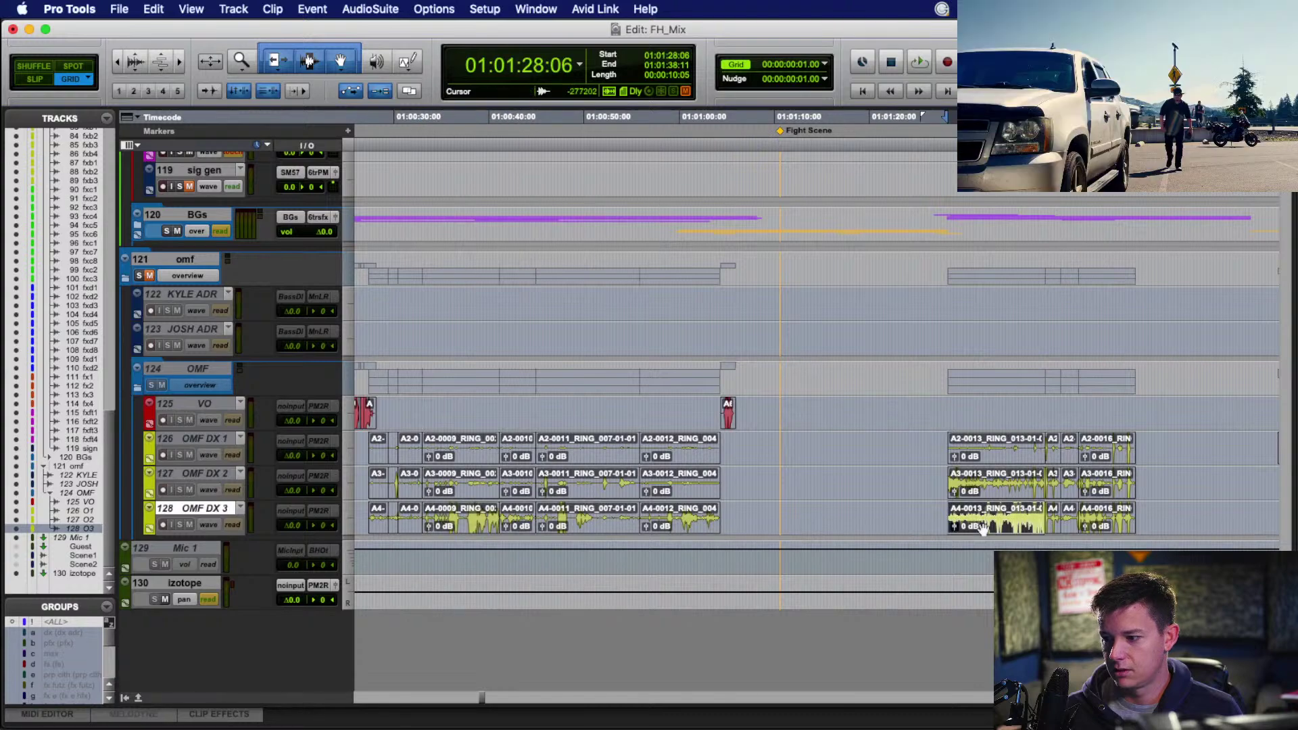
Open the RX 10 Connect AudioSuite plug-in and set it to create individual files, processed clip by clip.
{"action": "left_click", "coordinate": [386, 10]}
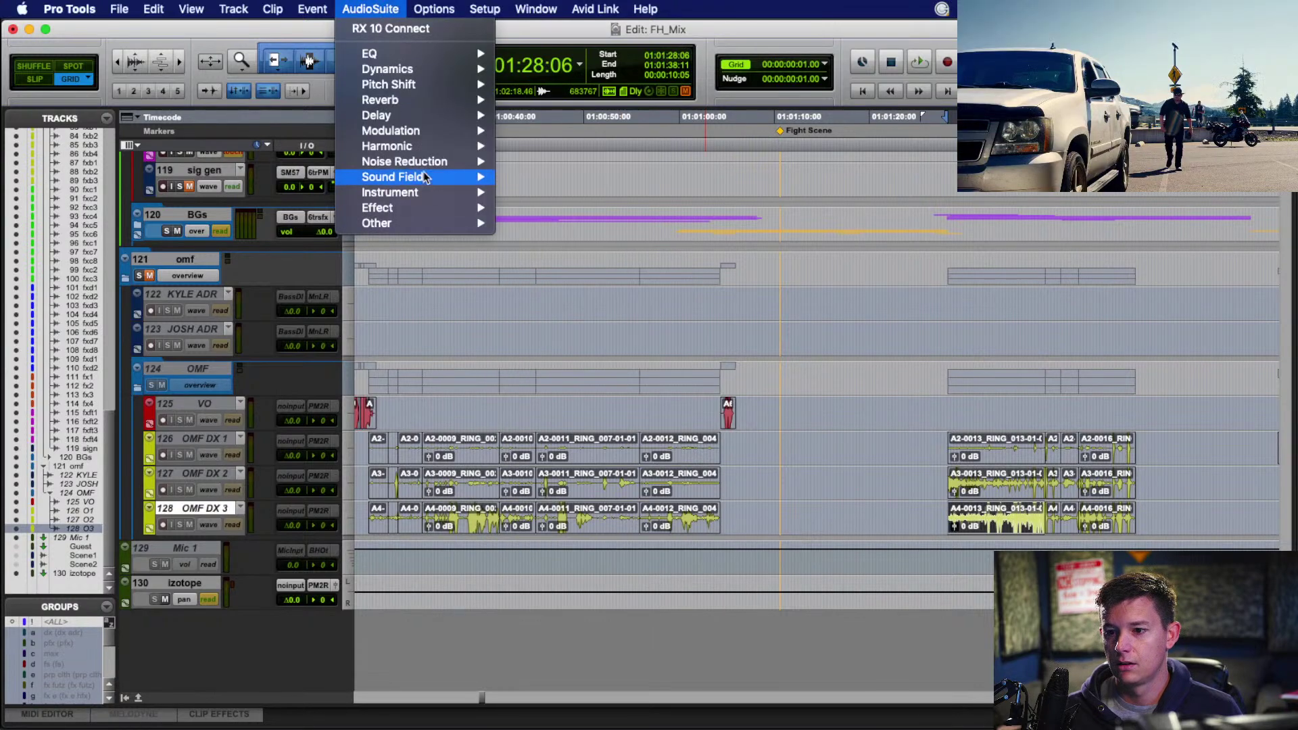
{"action": "mouse_move", "coordinate": [439, 163]}
{"action": "left_click", "coordinate": [576, 221]}
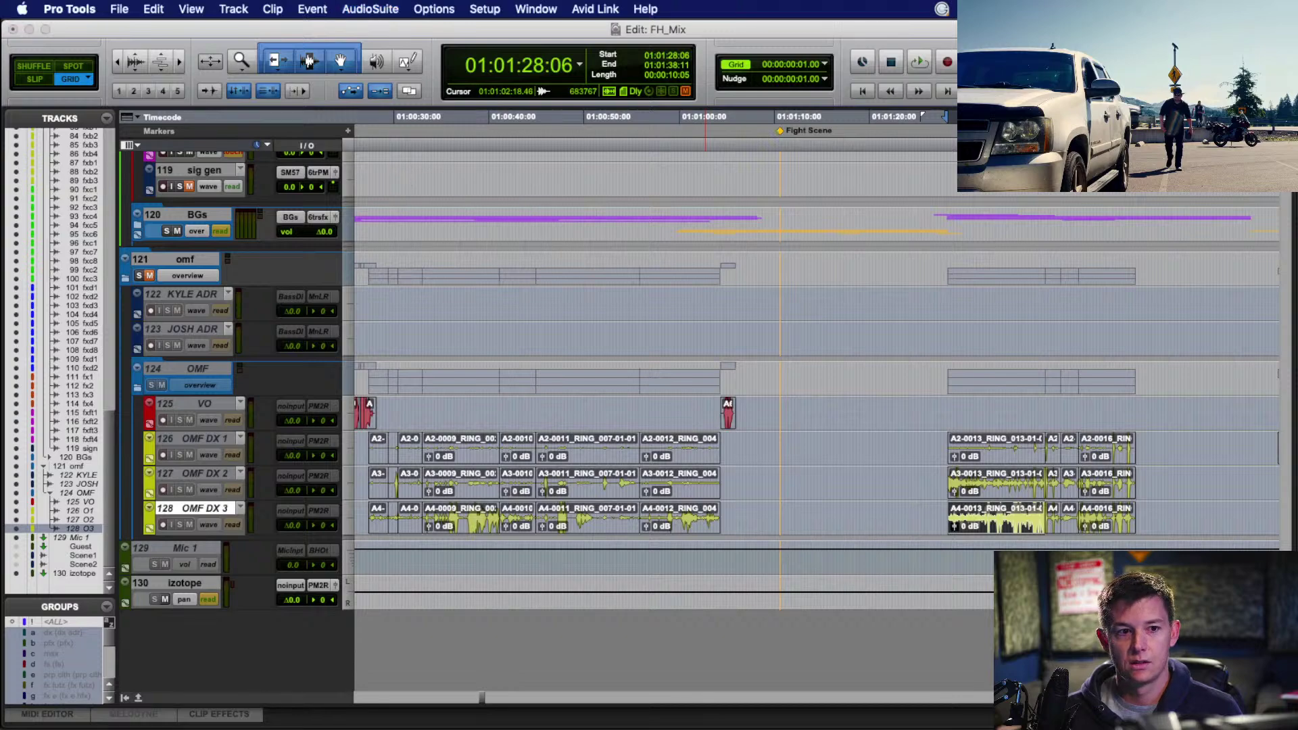
{"action": "left_click", "coordinate": [544, 191]}
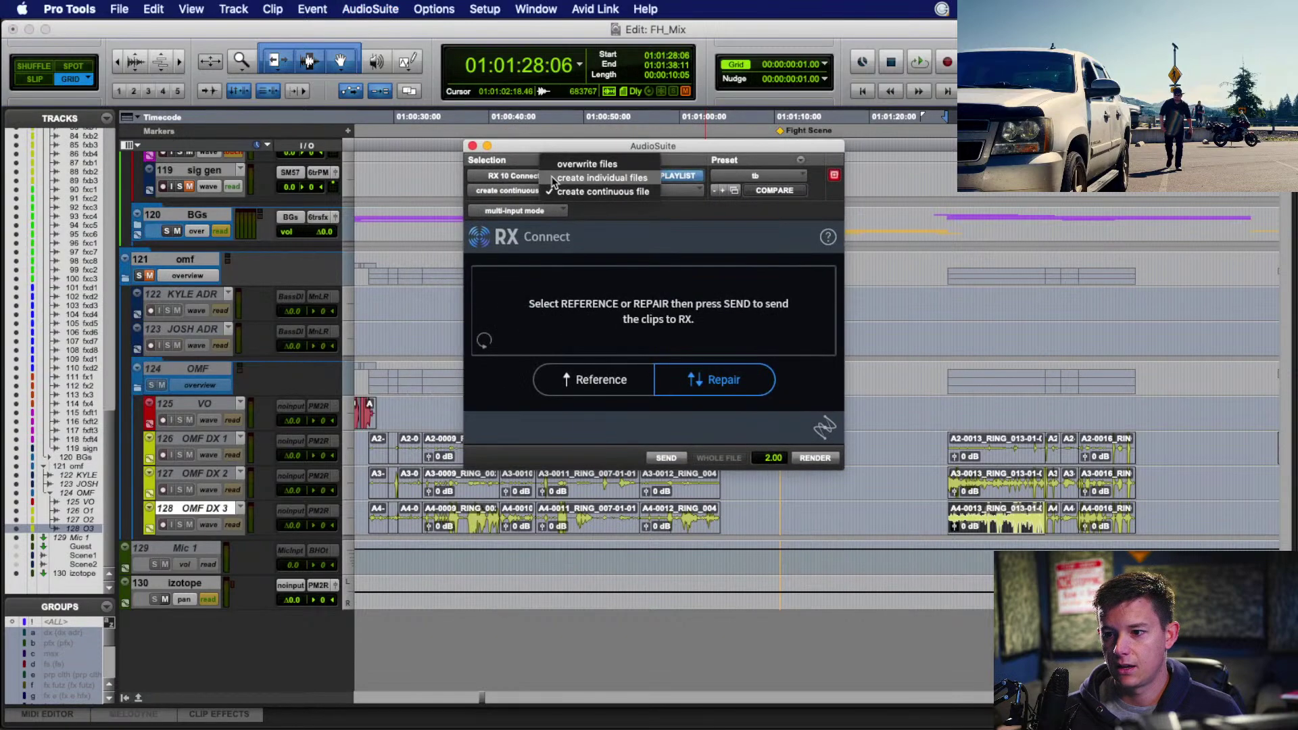
{"action": "left_click", "coordinate": [595, 178]}
{"action": "left_click", "coordinate": [639, 193]}
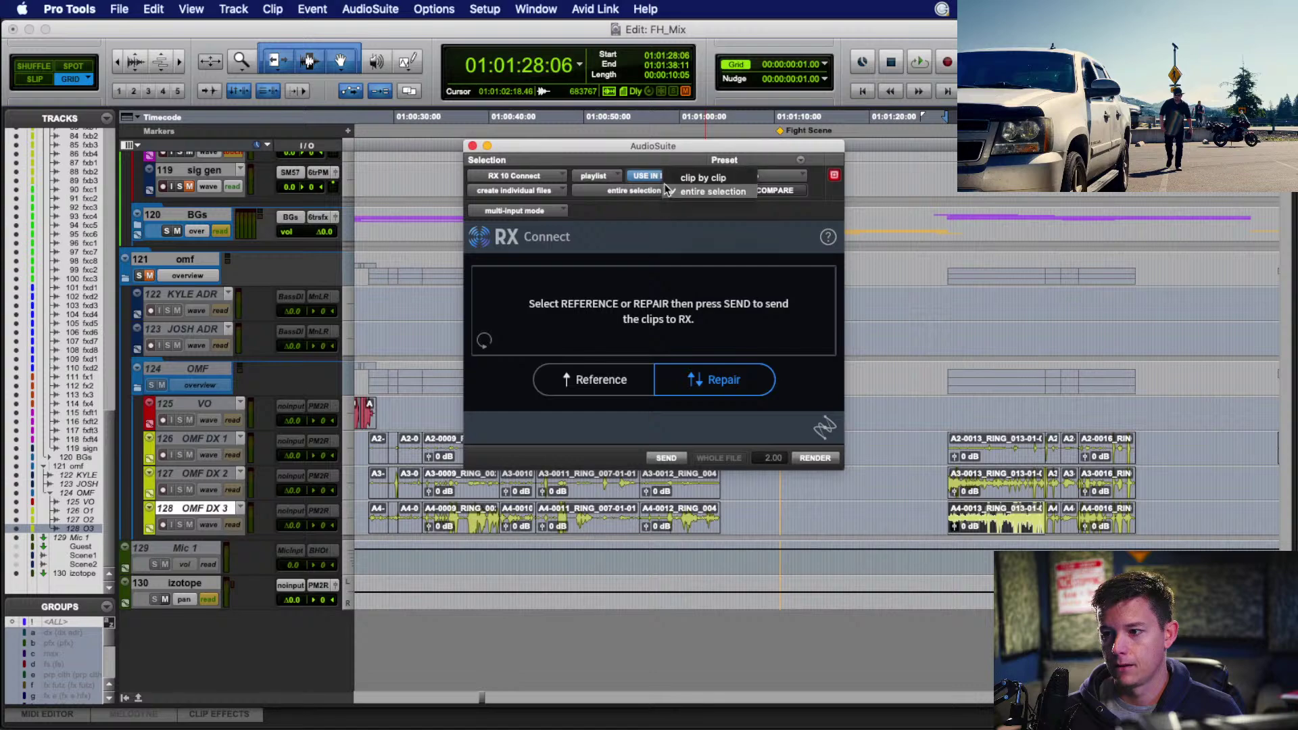
{"action": "left_click", "coordinate": [677, 178]}
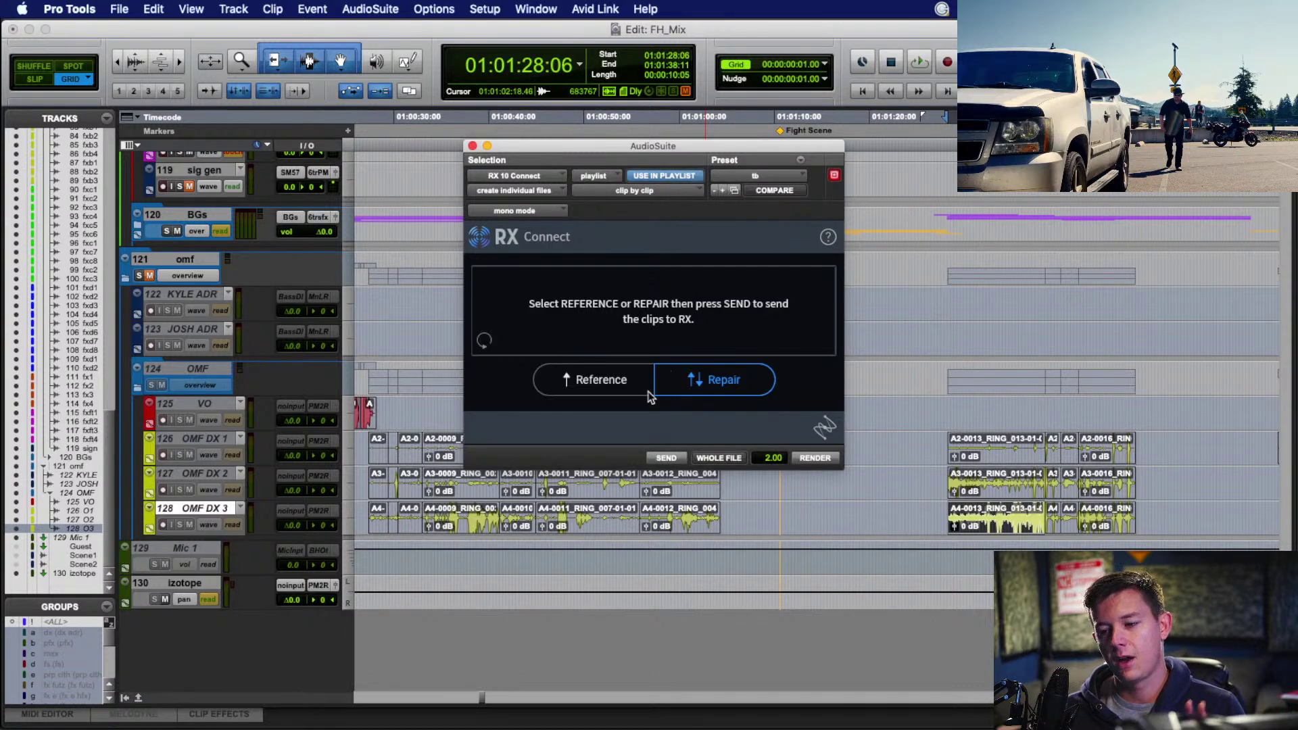
Send the selected clip to iZotope RX 10 for repair and close the Ambience Match window there.
{"action": "left_click", "coordinate": [666, 459]}
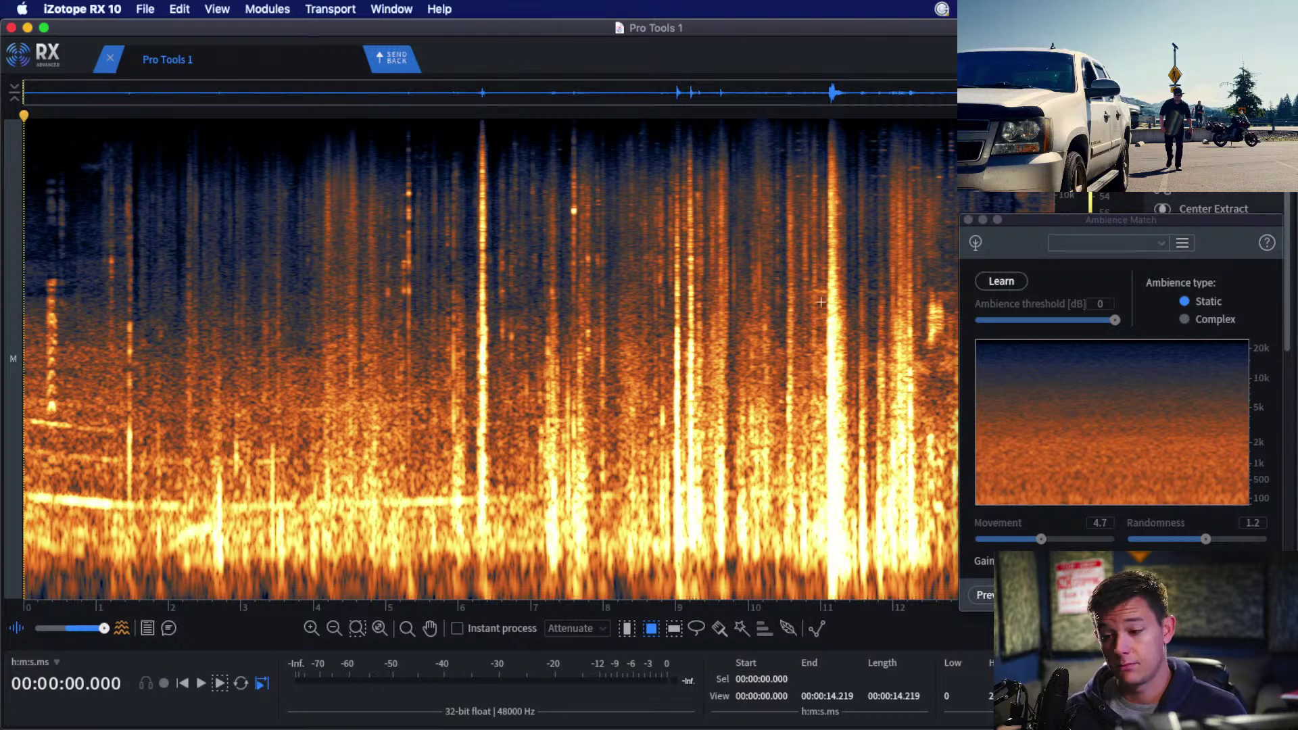
{"action": "left_click", "coordinate": [968, 220]}
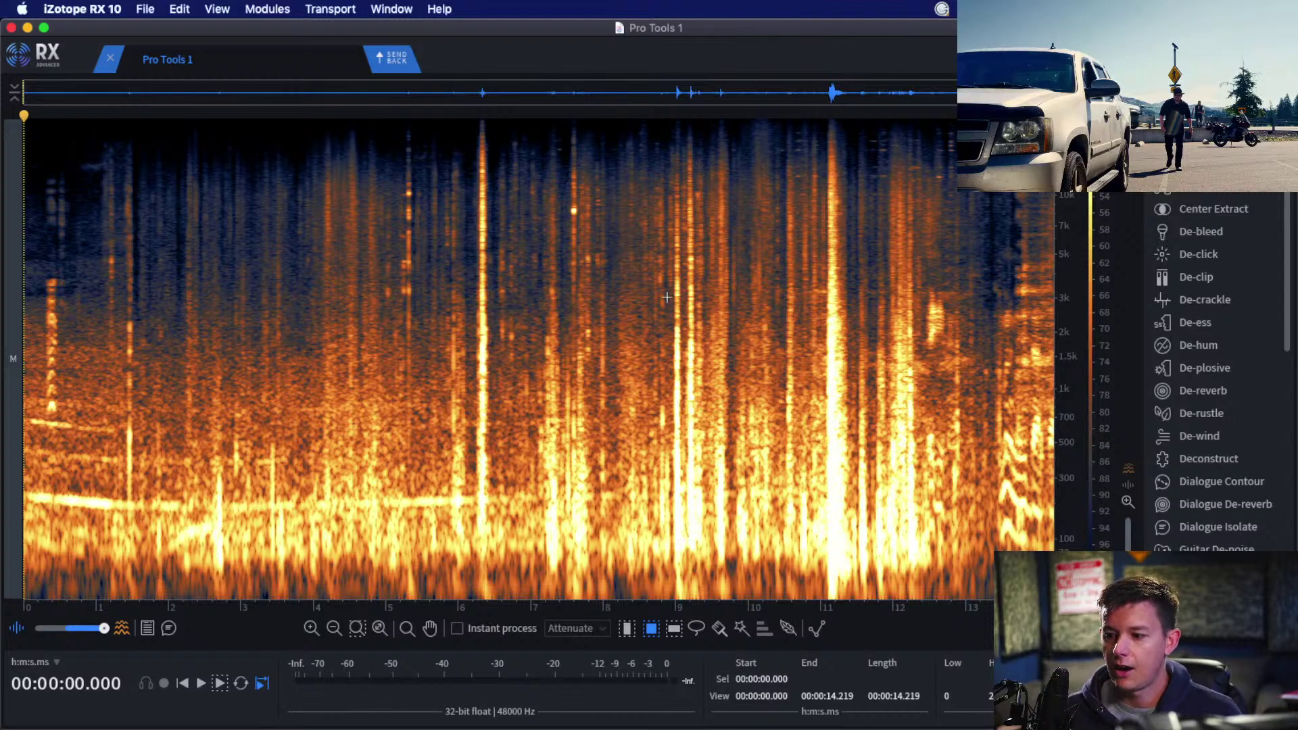
Return to Pro Tools and send the A4-0024_RING_044-01-01 clip on the OMF DX 3 track to RX 10.
{"action": "key", "text": "super+Tab"}
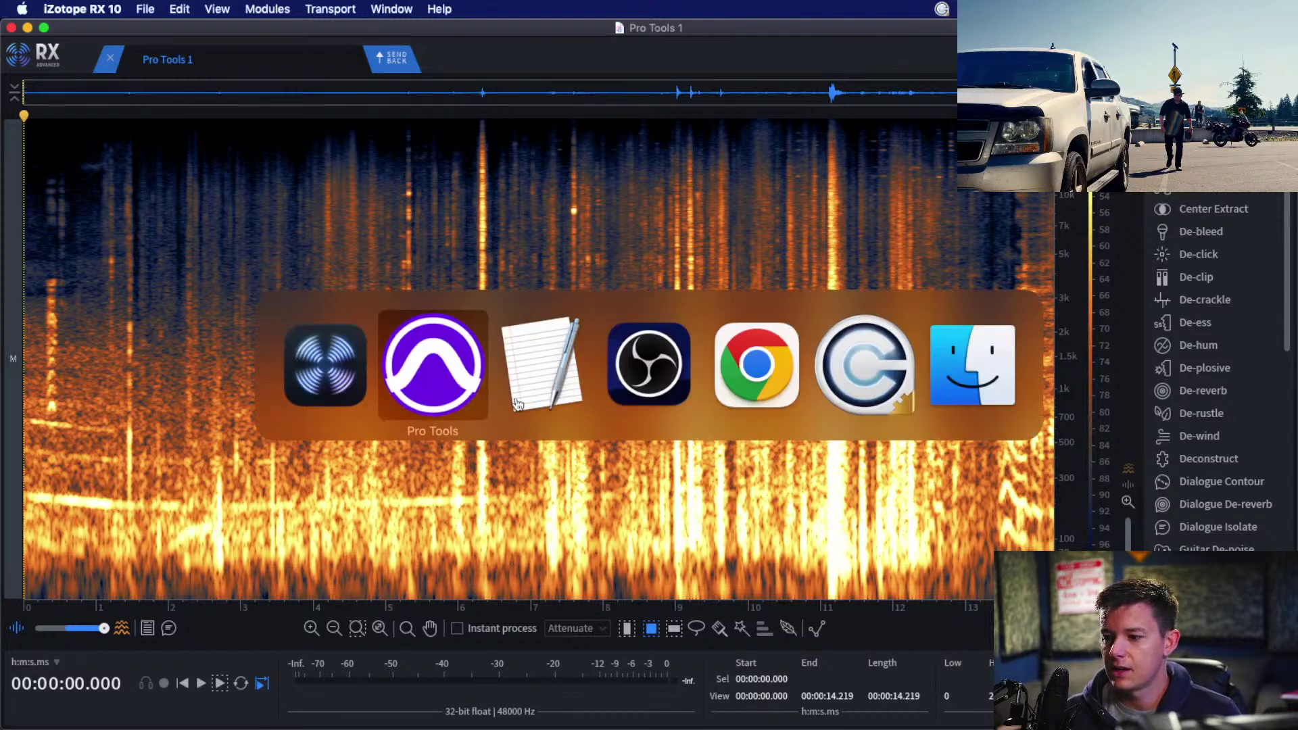
{"action": "left_click", "coordinate": [398, 346]}
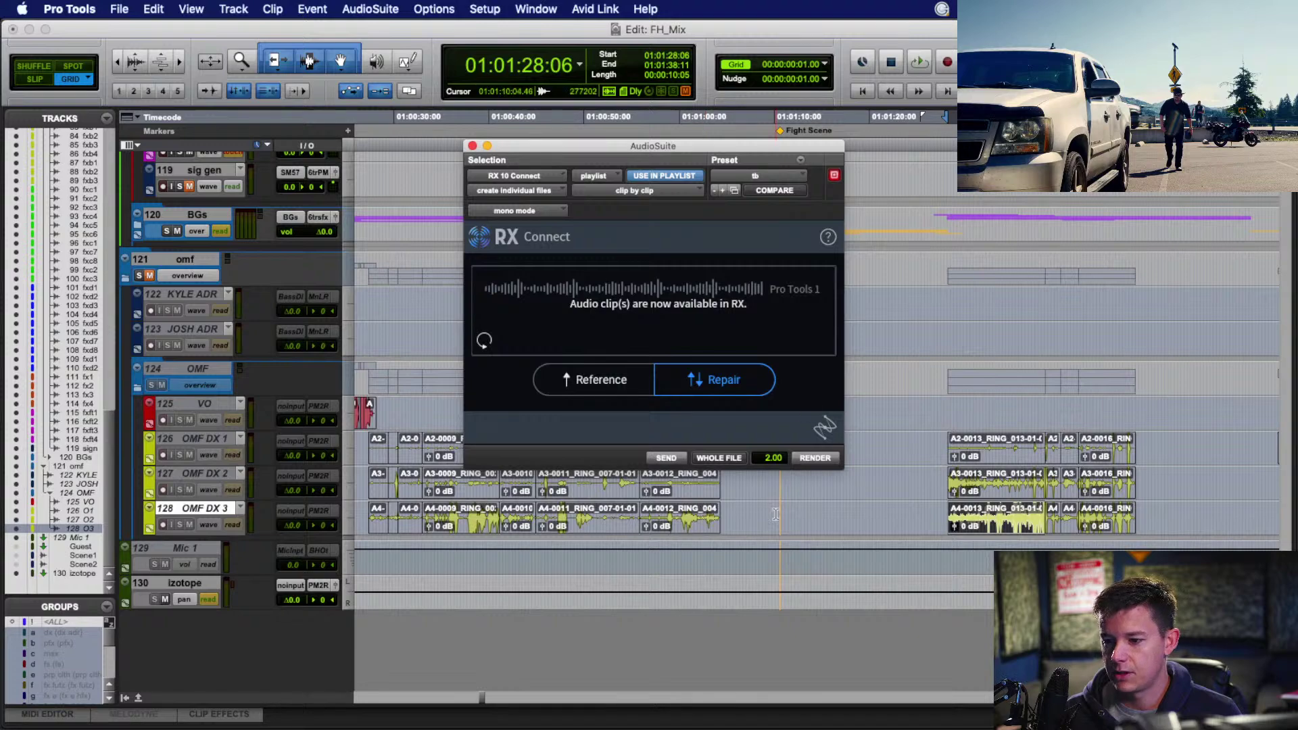
{"action": "scroll", "coordinate": [776, 515], "scroll_direction": "right", "scroll_amount": 5}
{"action": "scroll", "coordinate": [811, 541], "scroll_direction": "up", "scroll_amount": 3}
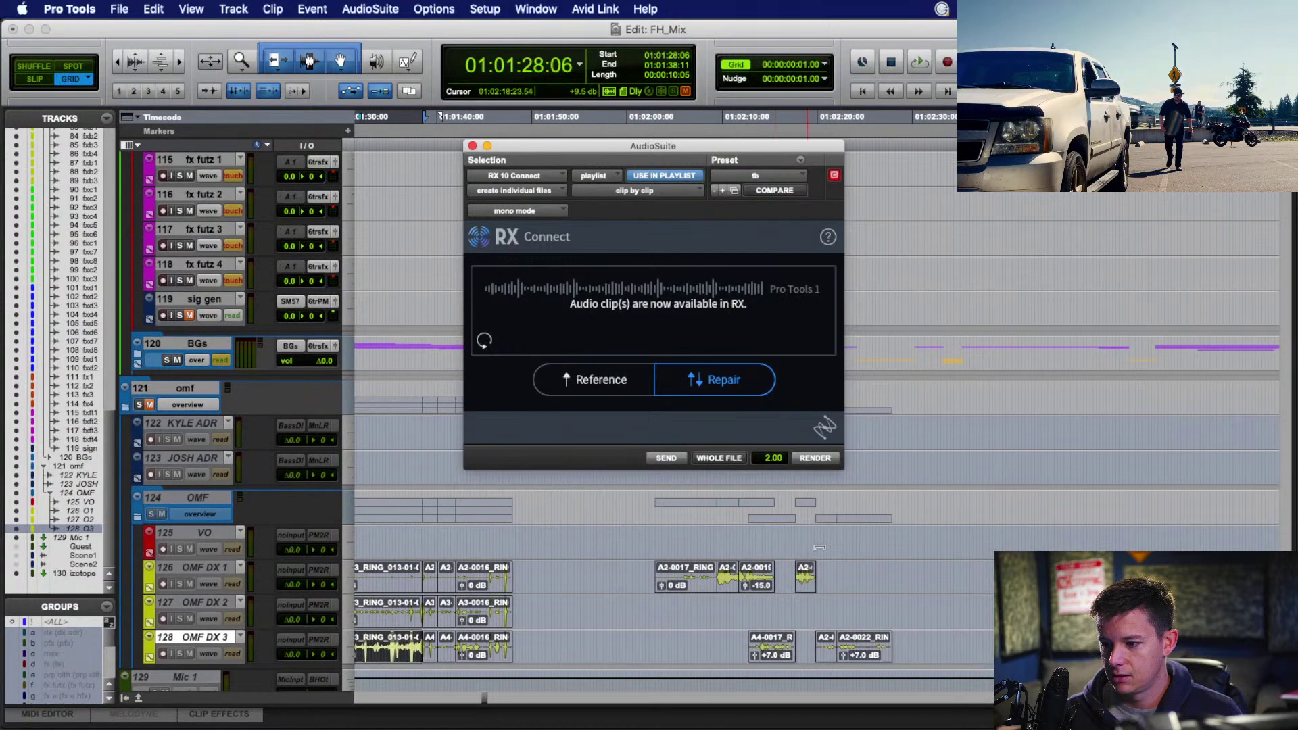
{"action": "scroll", "coordinate": [811, 561], "scroll_direction": "down", "scroll_amount": 2}
{"action": "scroll", "coordinate": [730, 583], "scroll_direction": "left", "scroll_amount": 5}
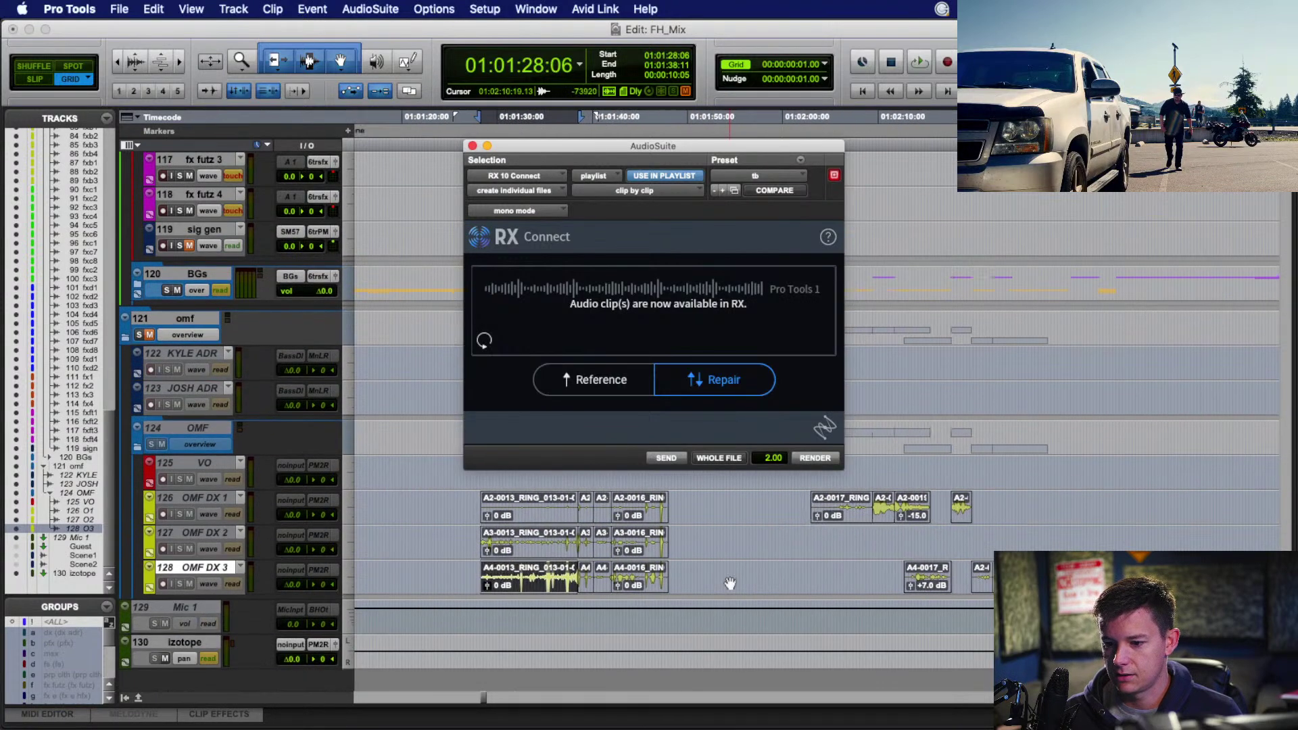
{"action": "scroll", "coordinate": [731, 583], "scroll_direction": "right", "scroll_amount": 2}
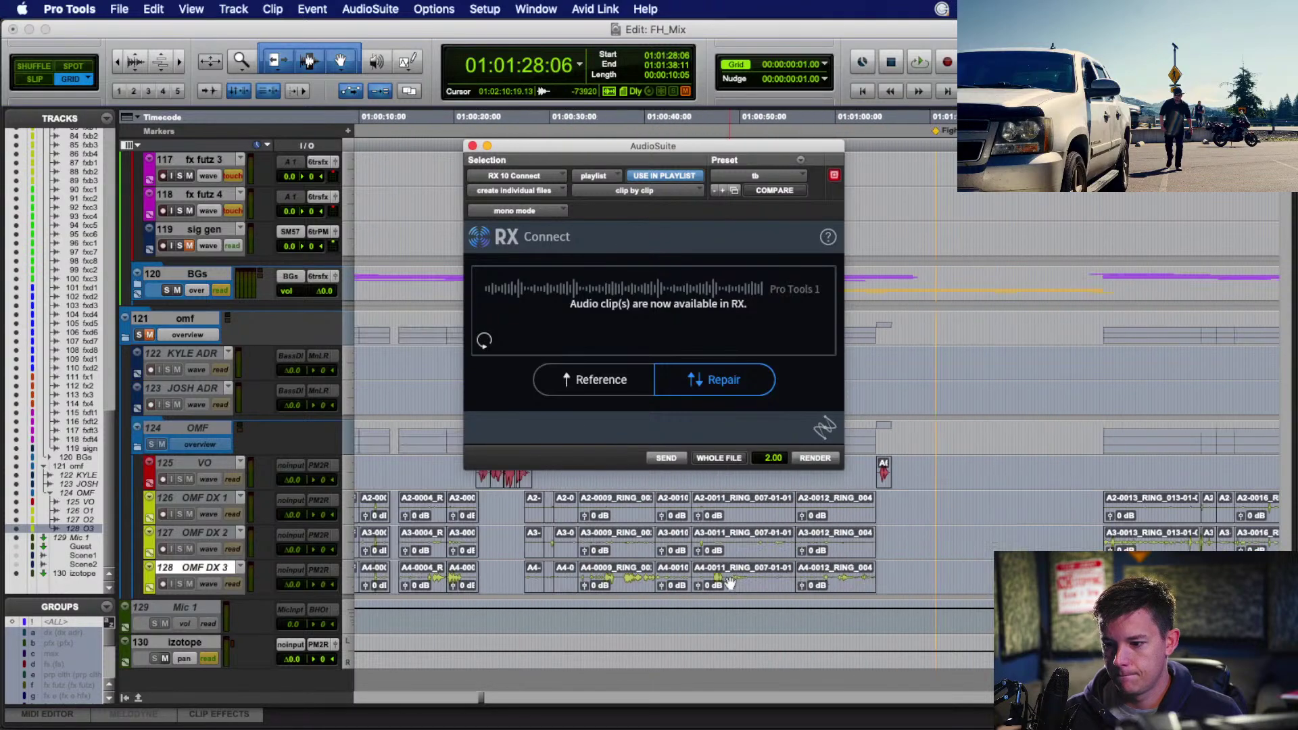
{"action": "scroll", "coordinate": [730, 583], "scroll_direction": "right", "scroll_amount": 15}
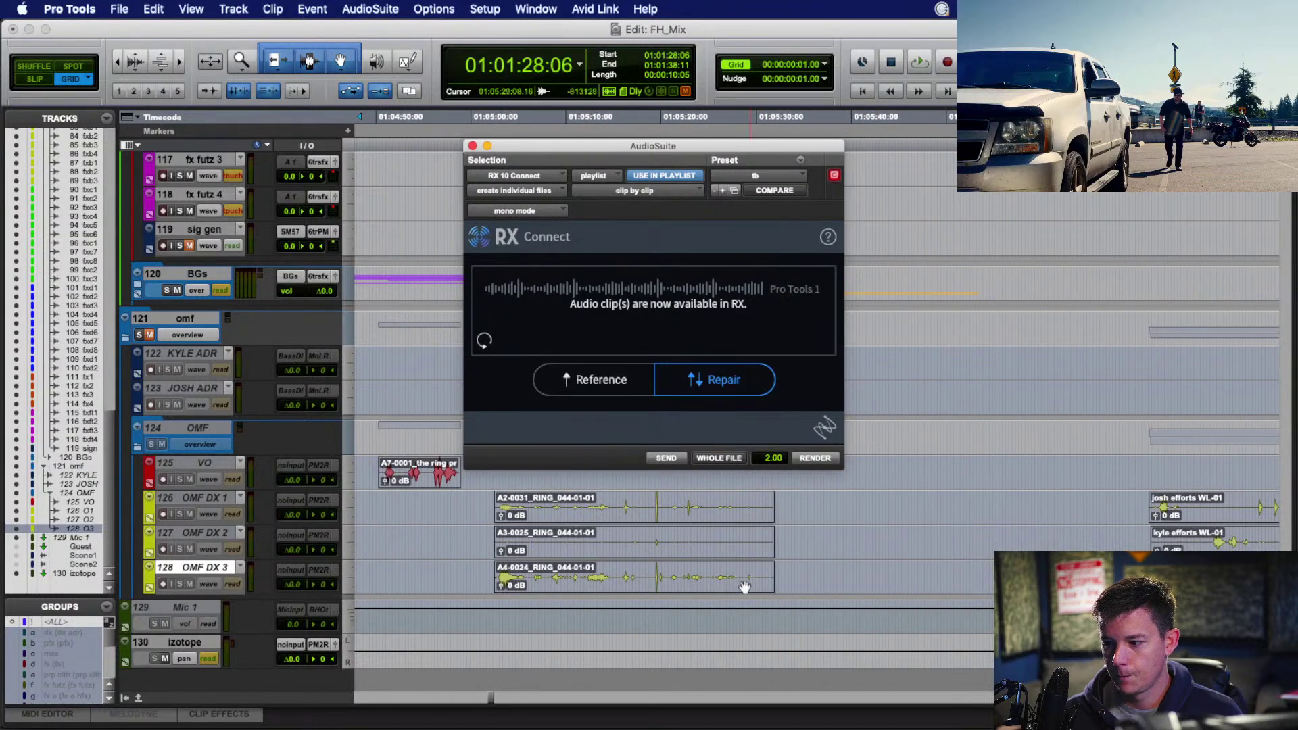
{"action": "left_click", "coordinate": [716, 585]}
{"action": "left_click", "coordinate": [675, 458]}
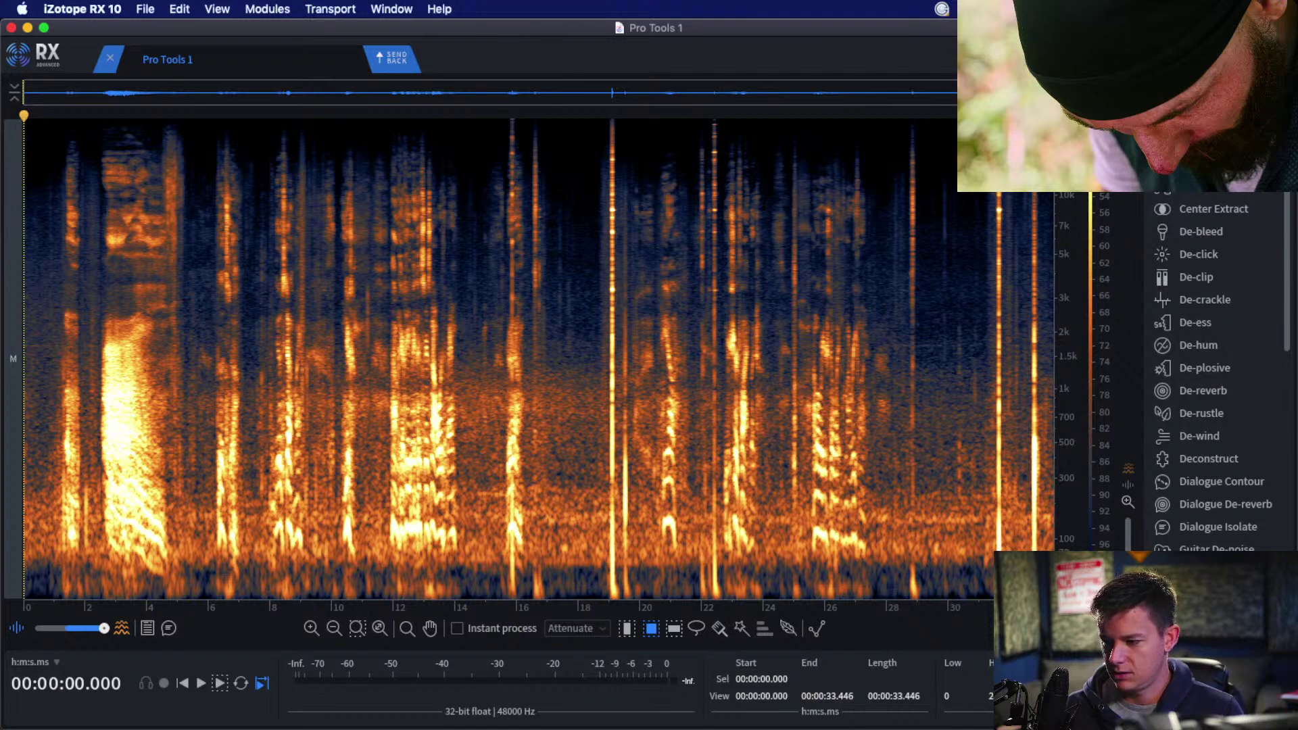
Show only the waveform and mark out the speech passages and sharp peaks to examine them.
{"action": "left_click_drag", "start_coordinate": [105, 629], "coordinate": [9, 629]}
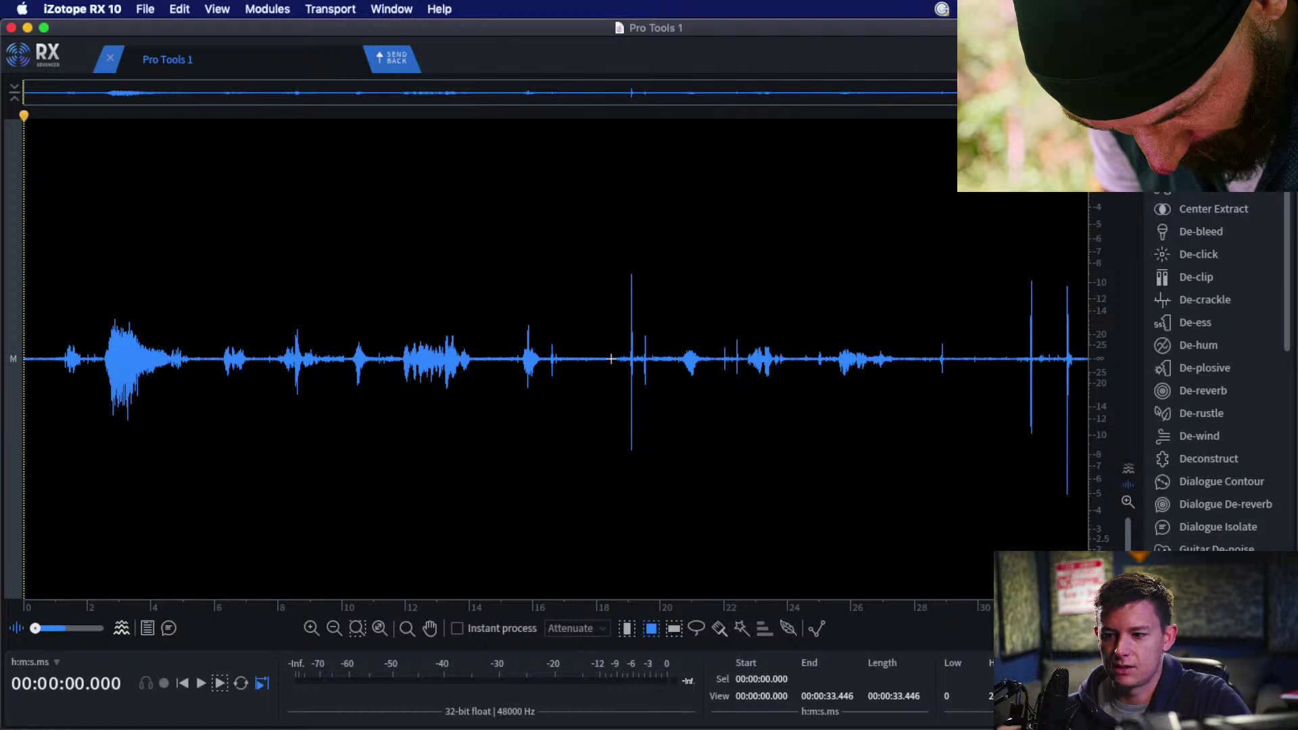
{"action": "left_click_drag", "start_coordinate": [399, 342], "coordinate": [485, 400]}
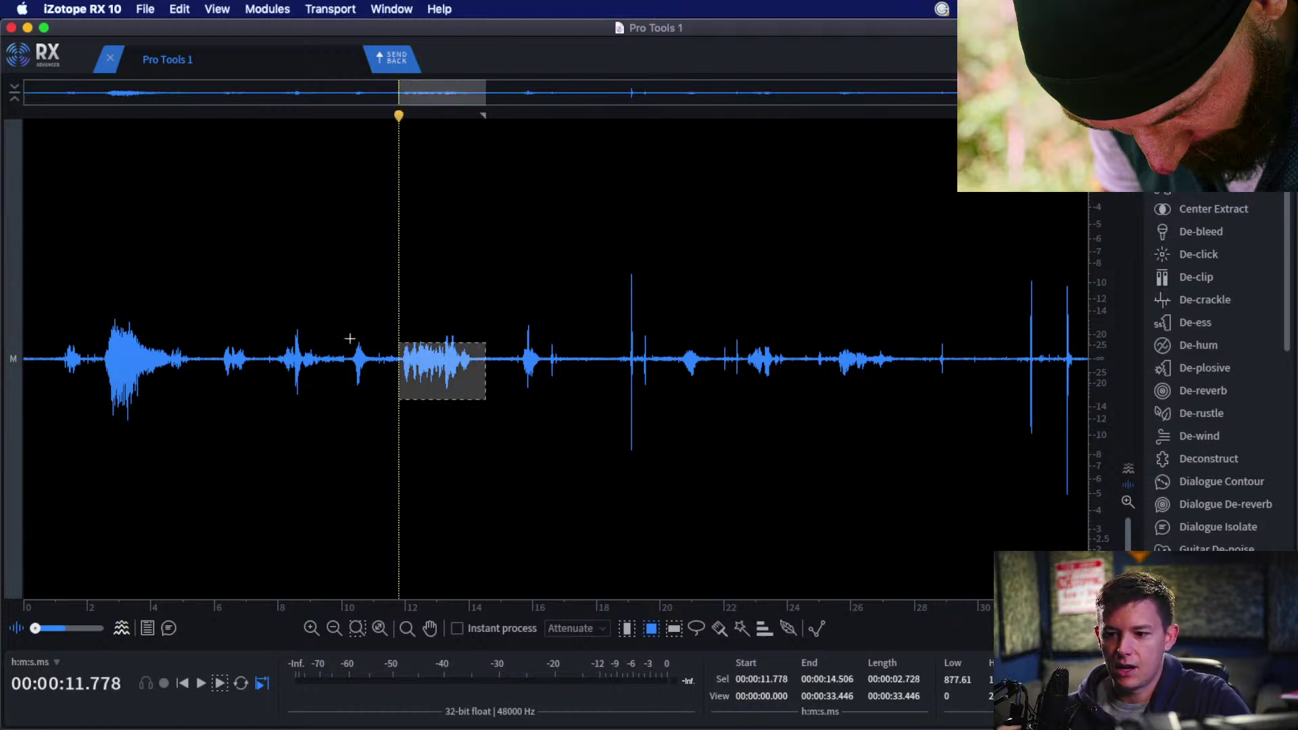
{"action": "left_click_drag", "start_coordinate": [108, 319], "coordinate": [176, 402]}
{"action": "left_click", "coordinate": [277, 348]}
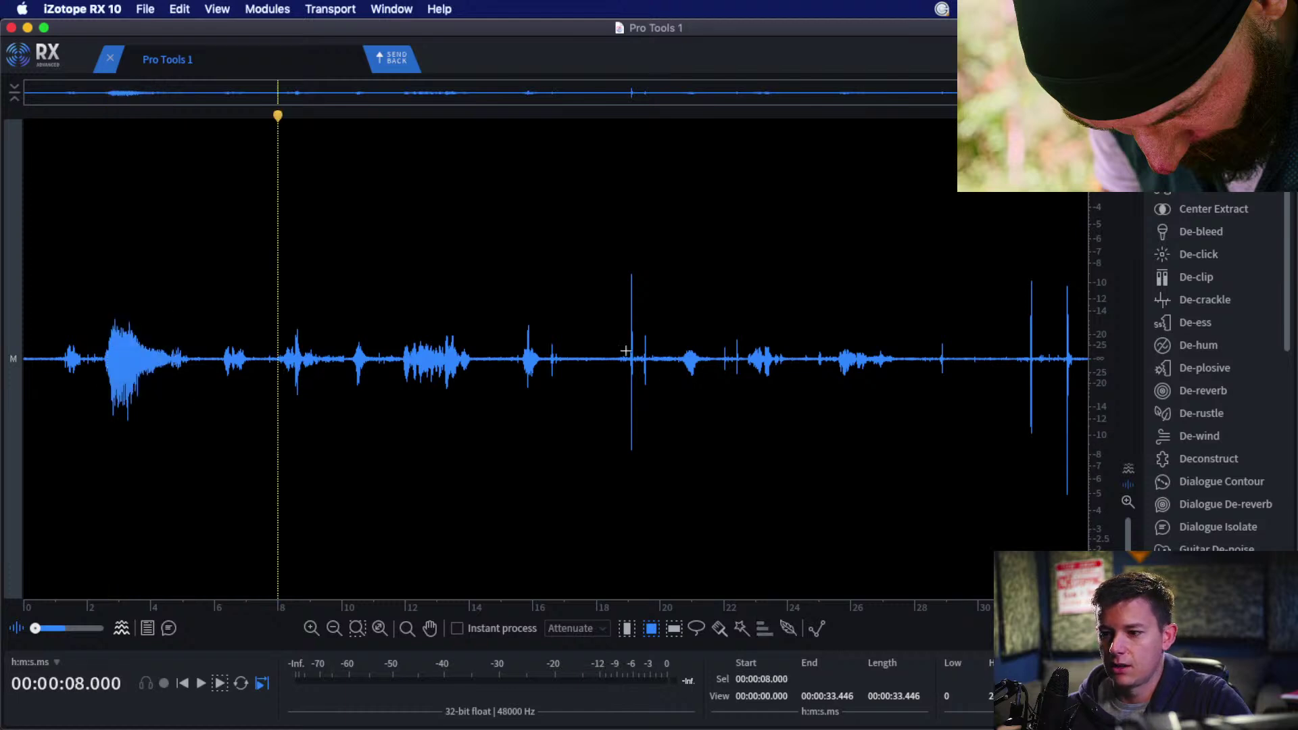
{"action": "left_click_drag", "start_coordinate": [626, 351], "coordinate": [653, 369]}
{"action": "left_click_drag", "start_coordinate": [618, 256], "coordinate": [673, 453]}
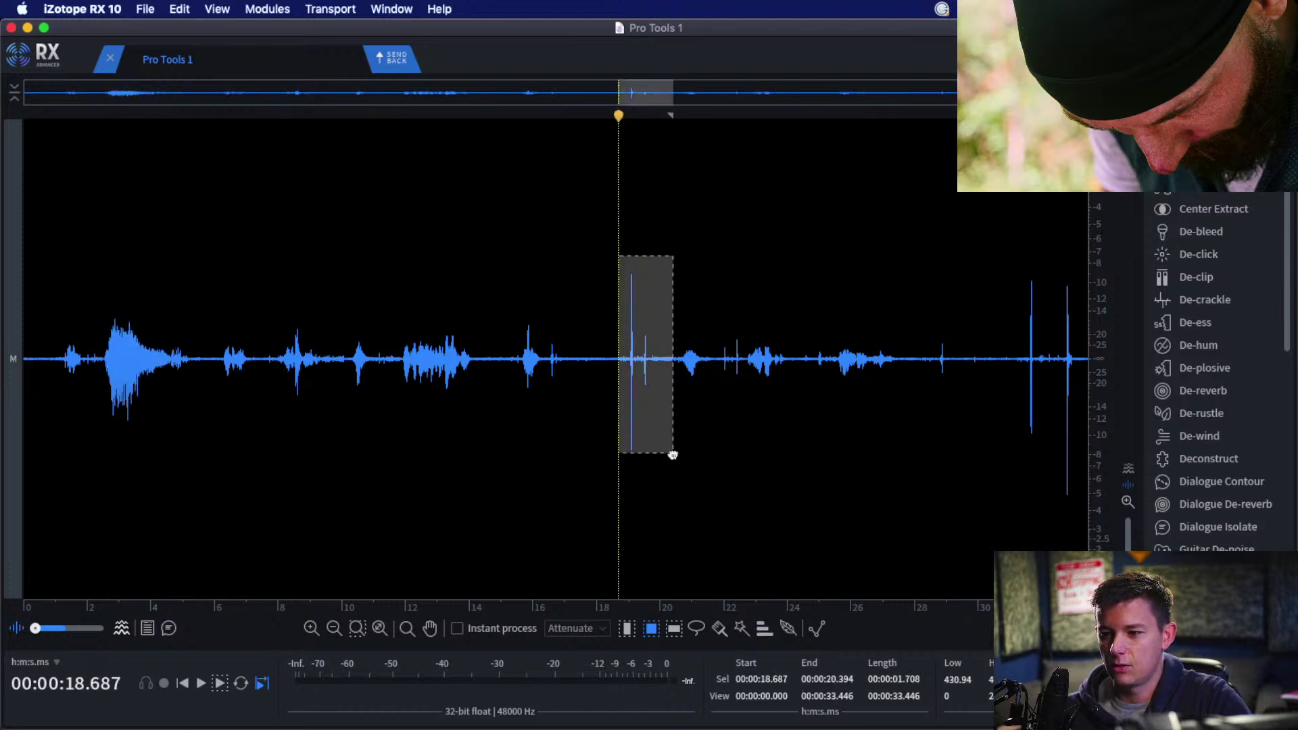
{"action": "left_click_drag", "start_coordinate": [720, 308], "coordinate": [751, 378]}
{"action": "left_click_drag", "start_coordinate": [820, 318], "coordinate": [835, 368]}
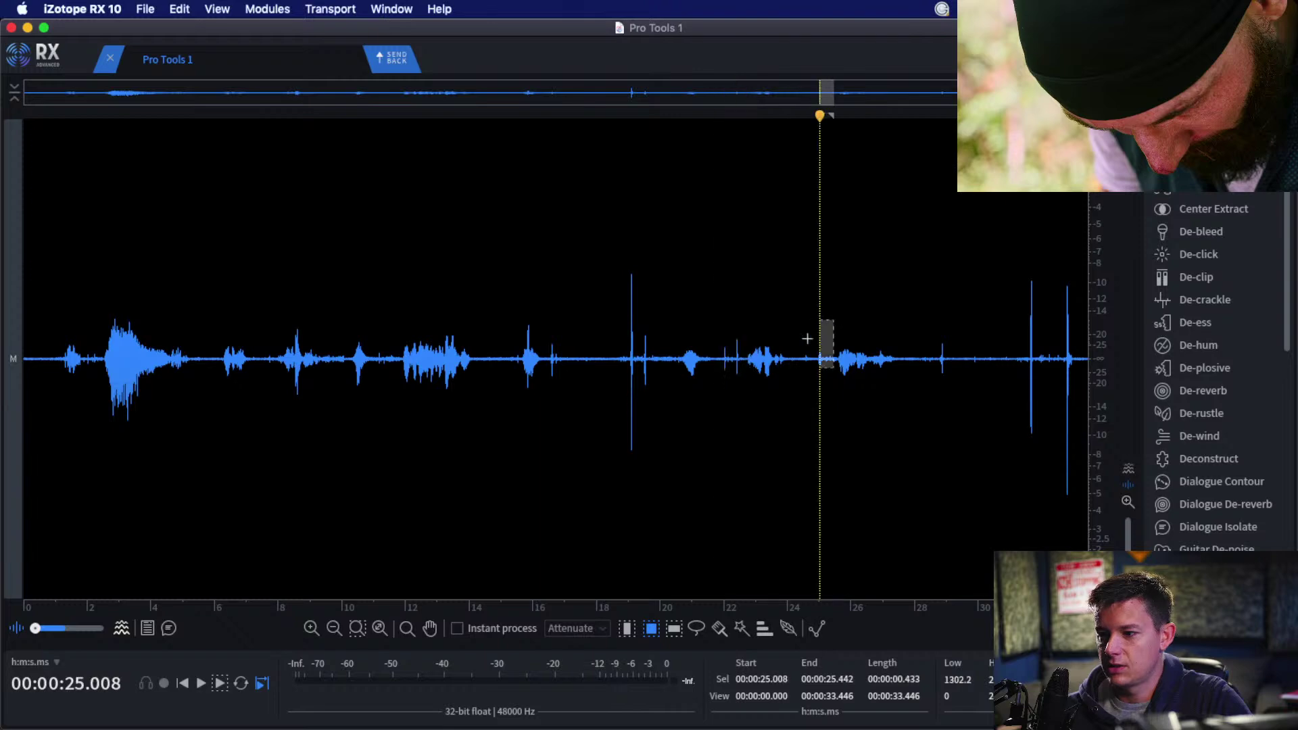
Magnify the waveform's amplitude to inspect its quiet parts, and return to the spectrogram-only display.
{"action": "scroll", "coordinate": [1102, 361], "scroll_direction": "down", "scroll_amount": 3}
{"action": "scroll", "coordinate": [1102, 378], "scroll_direction": "up", "scroll_amount": 3}
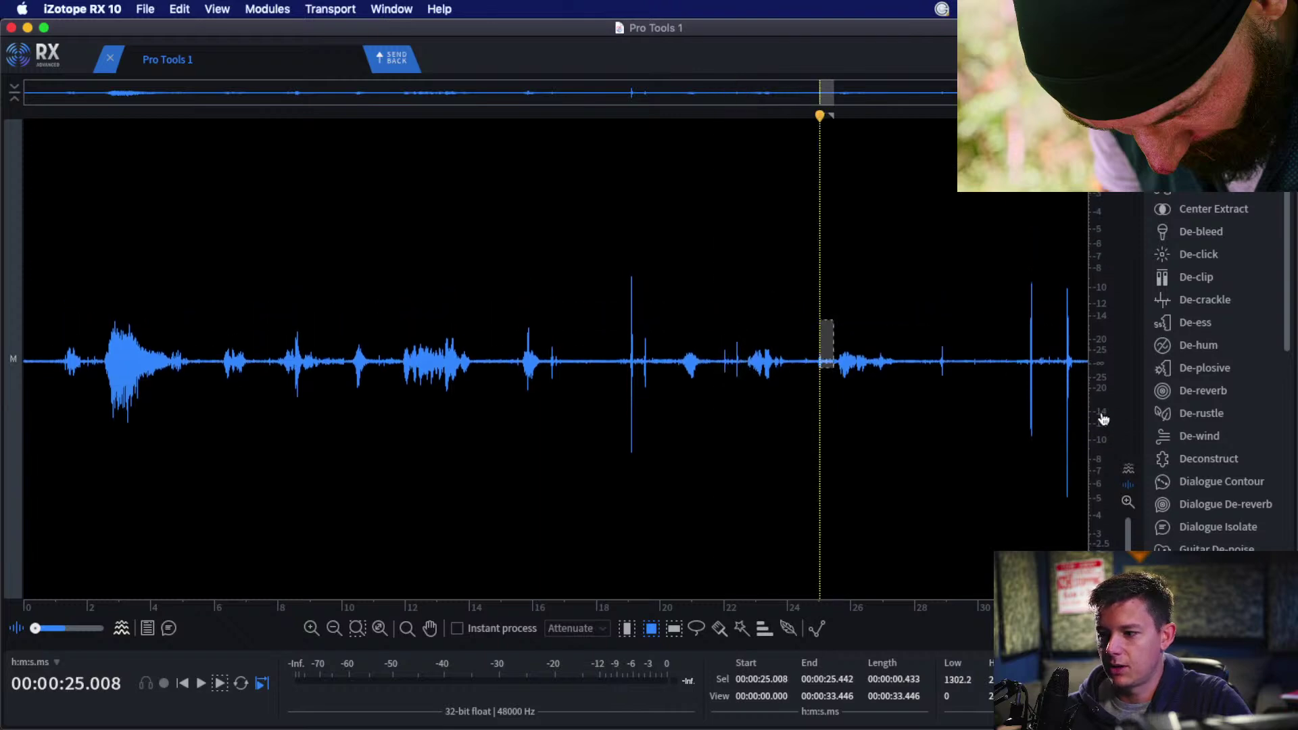
{"action": "scroll", "coordinate": [1117, 501], "scroll_direction": "up", "scroll_amount": 4}
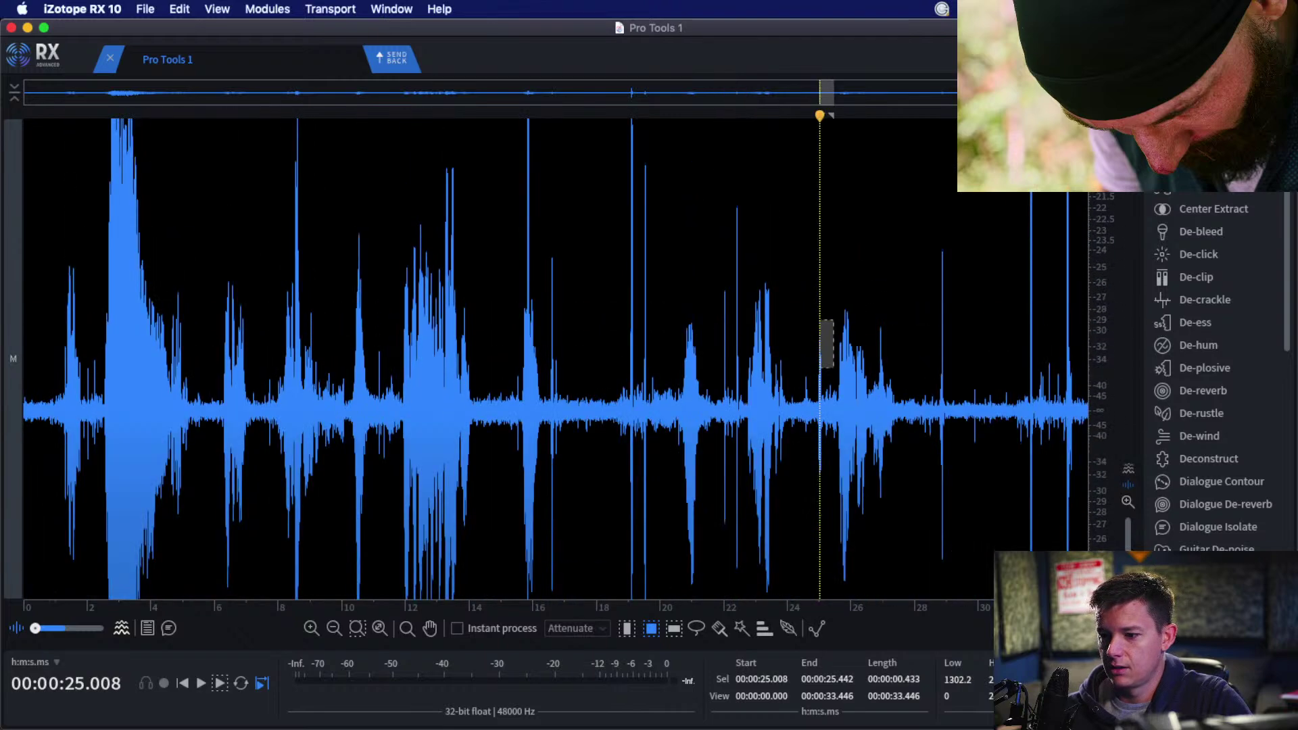
{"action": "scroll", "coordinate": [1102, 419], "scroll_direction": "down", "scroll_amount": 3}
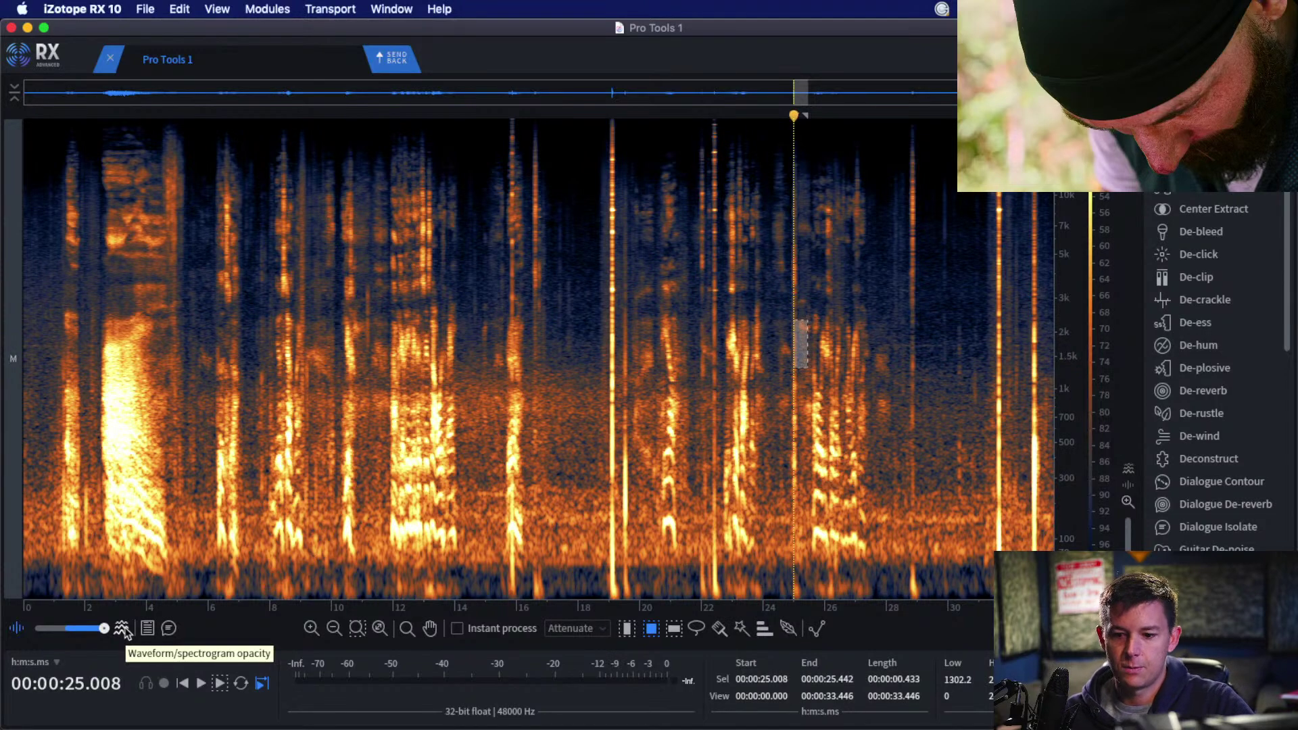
Mark the speech passage from 11.588 to 13.064 s, compare it in the waveform-only display, and return to the spectrogram.
{"action": "mouse_move", "coordinate": [103, 629]}
{"action": "left_mouse_down"}
{"action": "mouse_move", "coordinate": [25, 629]}
{"action": "mouse_move", "coordinate": [122, 633]}
{"action": "left_mouse_up"}
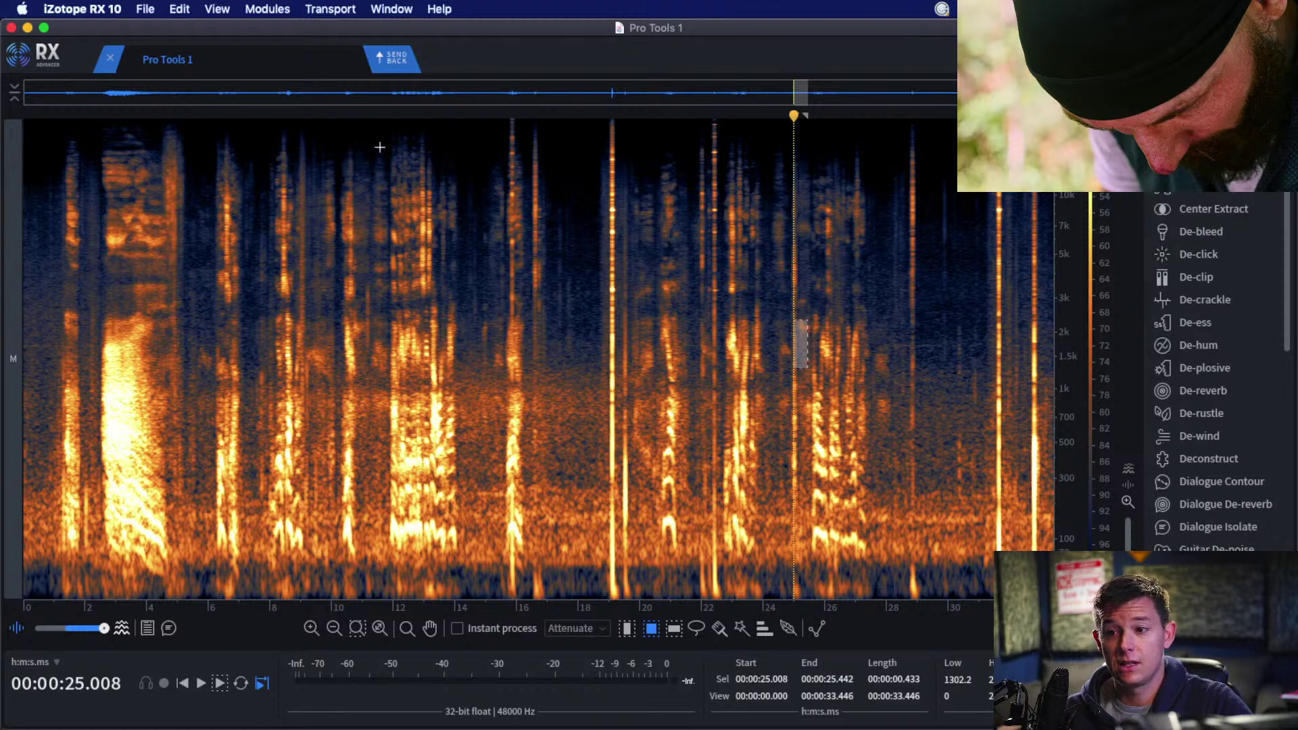
{"action": "left_click_drag", "start_coordinate": [380, 147], "coordinate": [426, 534]}
{"action": "left_click_drag", "start_coordinate": [103, 629], "coordinate": [36, 629]}
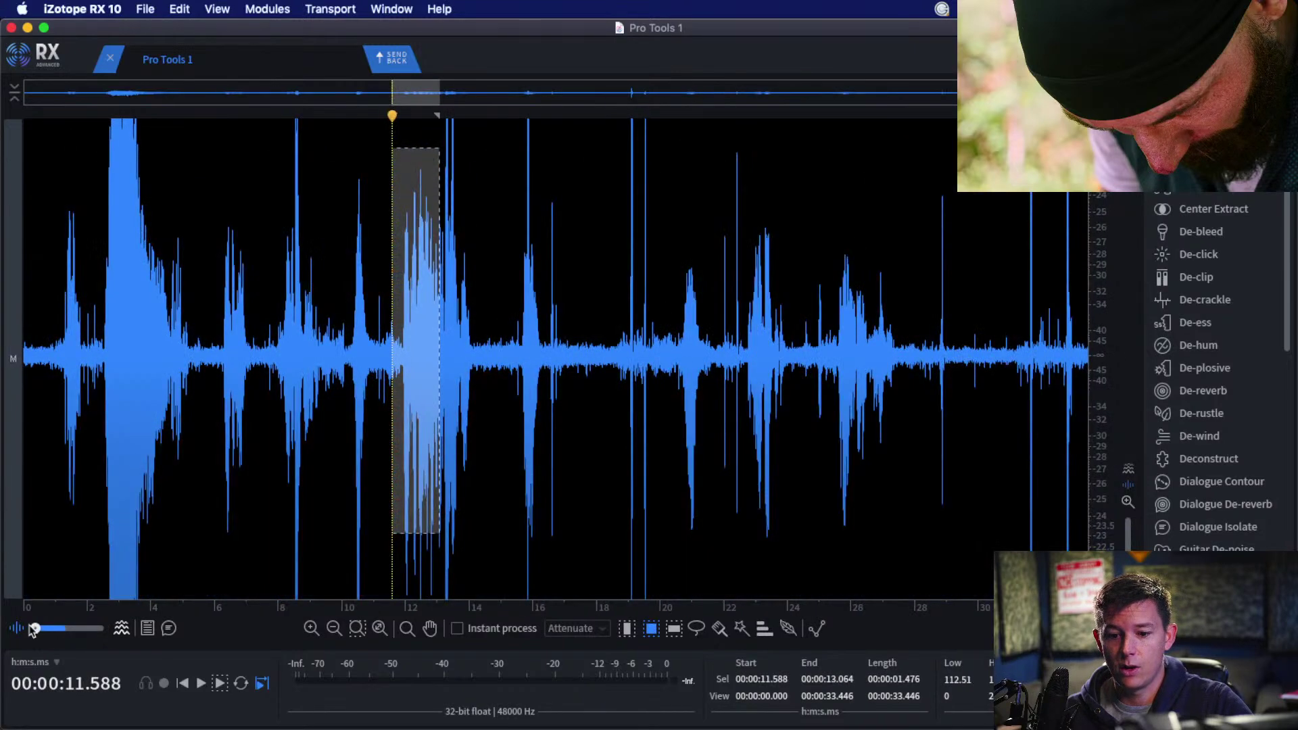
{"action": "left_click", "coordinate": [359, 330]}
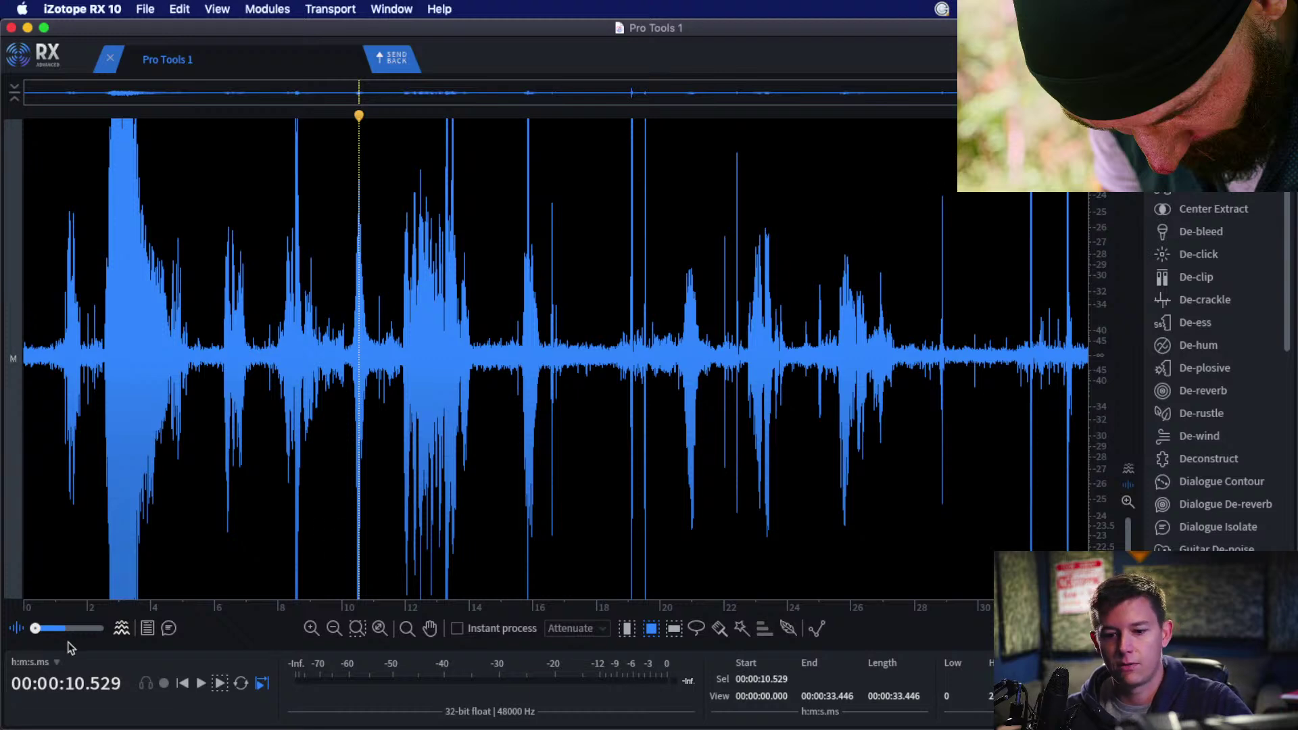
{"action": "left_click_drag", "start_coordinate": [35, 631], "coordinate": [35, 631]}
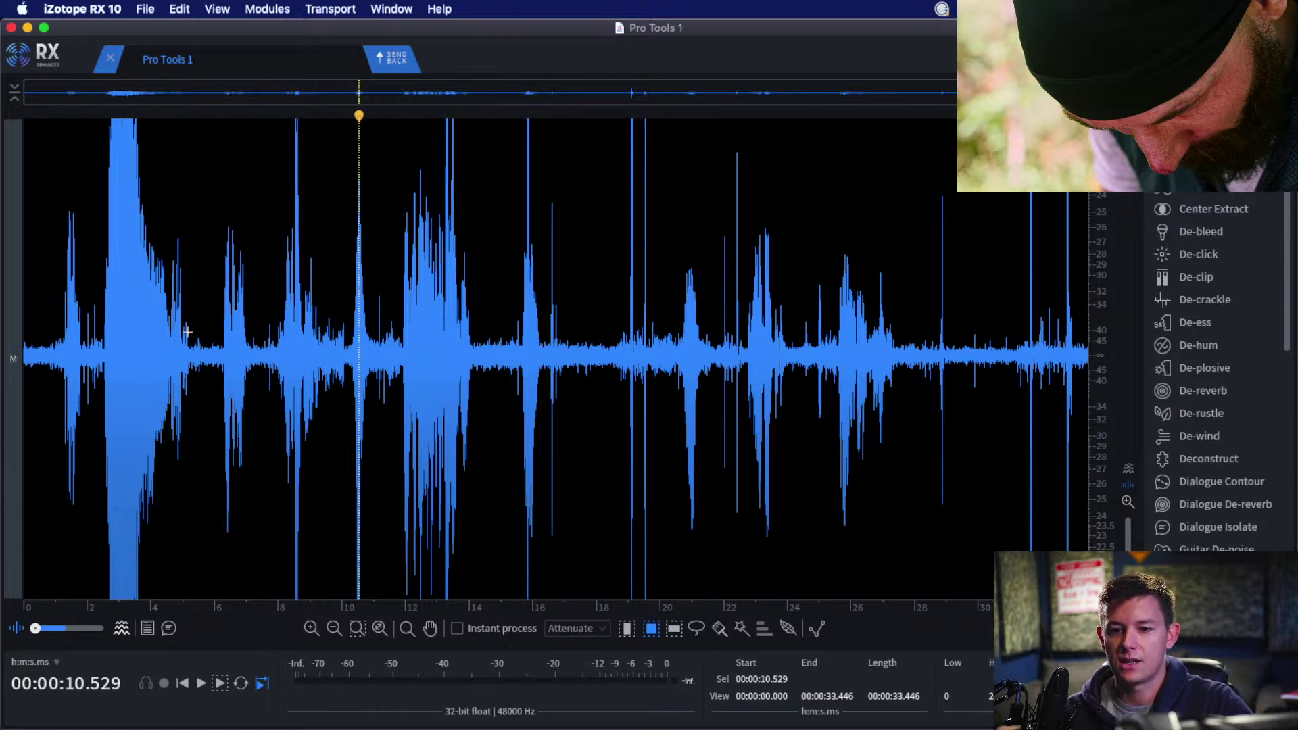
{"action": "left_click_drag", "start_coordinate": [35, 628], "coordinate": [103, 629]}
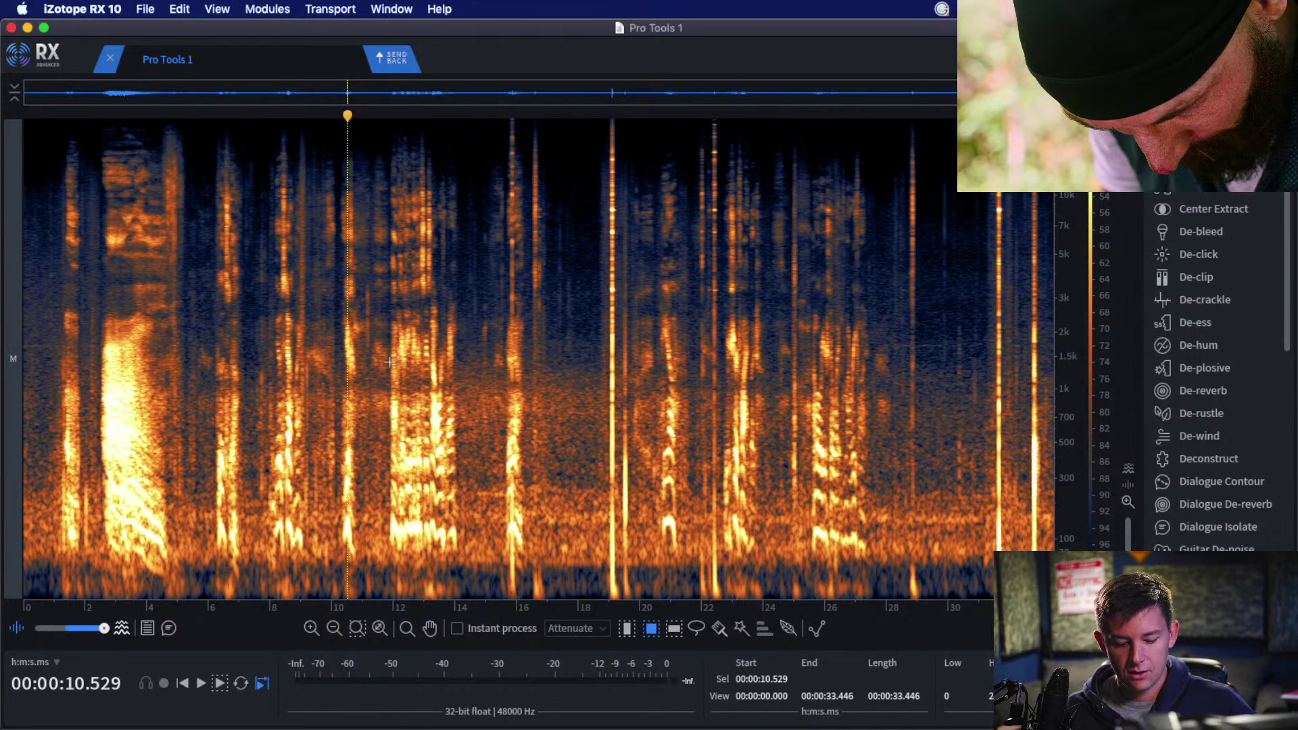
Magnify the speech around 12 to 14 s, mark the span from 13.557 to 13.906 s, and examine the neighbouring syllables.
{"action": "scroll", "coordinate": [451, 358], "scroll_direction": "up", "scroll_amount": 5}
{"action": "scroll", "coordinate": [451, 358], "scroll_direction": "up", "scroll_amount": 3}
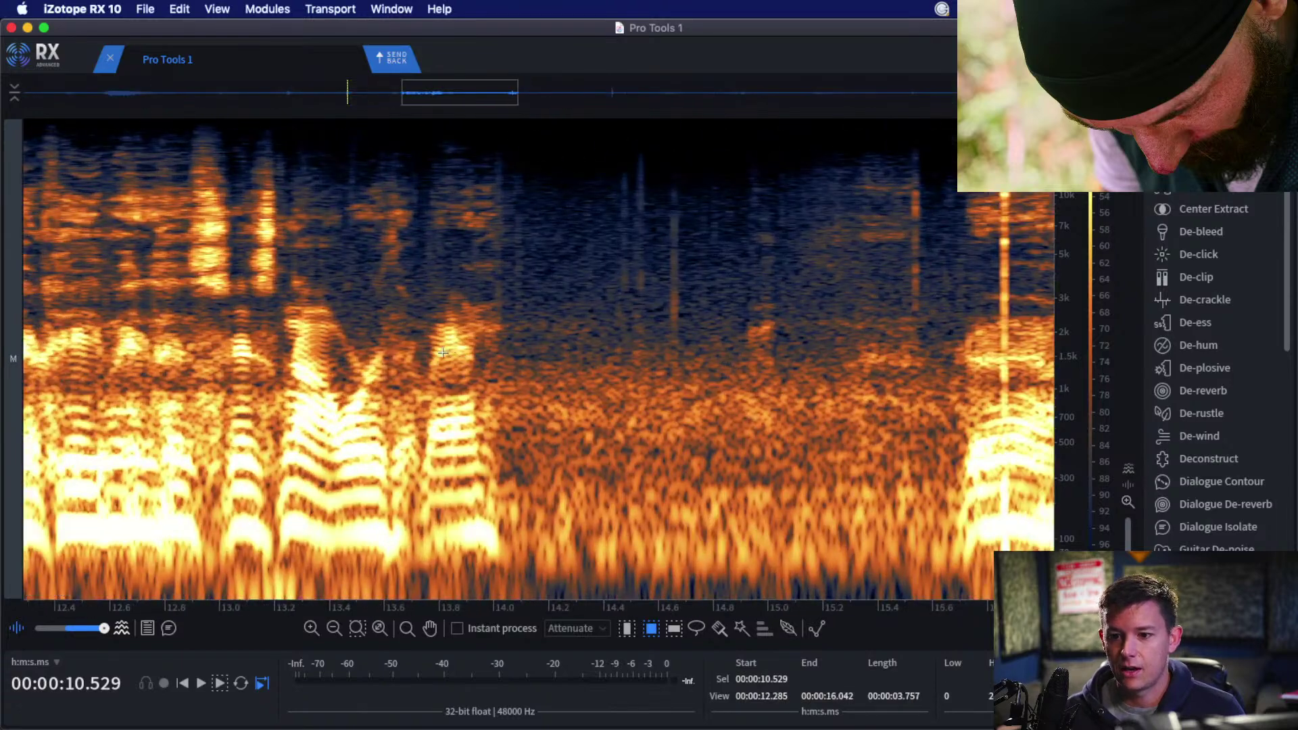
{"action": "left_click_drag", "start_coordinate": [374, 611], "coordinate": [563, 620]}
{"action": "scroll", "coordinate": [563, 620], "scroll_direction": "left", "scroll_amount": 5}
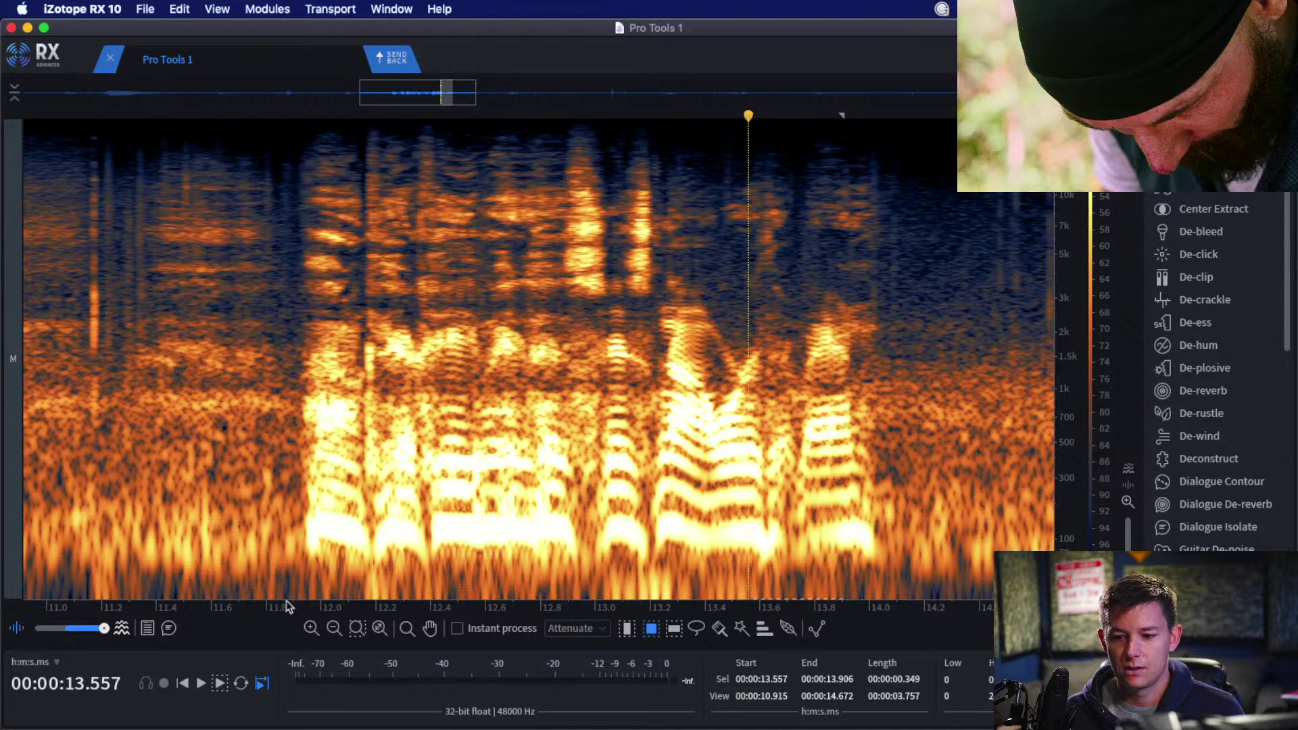
{"action": "scroll", "coordinate": [279, 614], "scroll_direction": "left", "scroll_amount": 6}
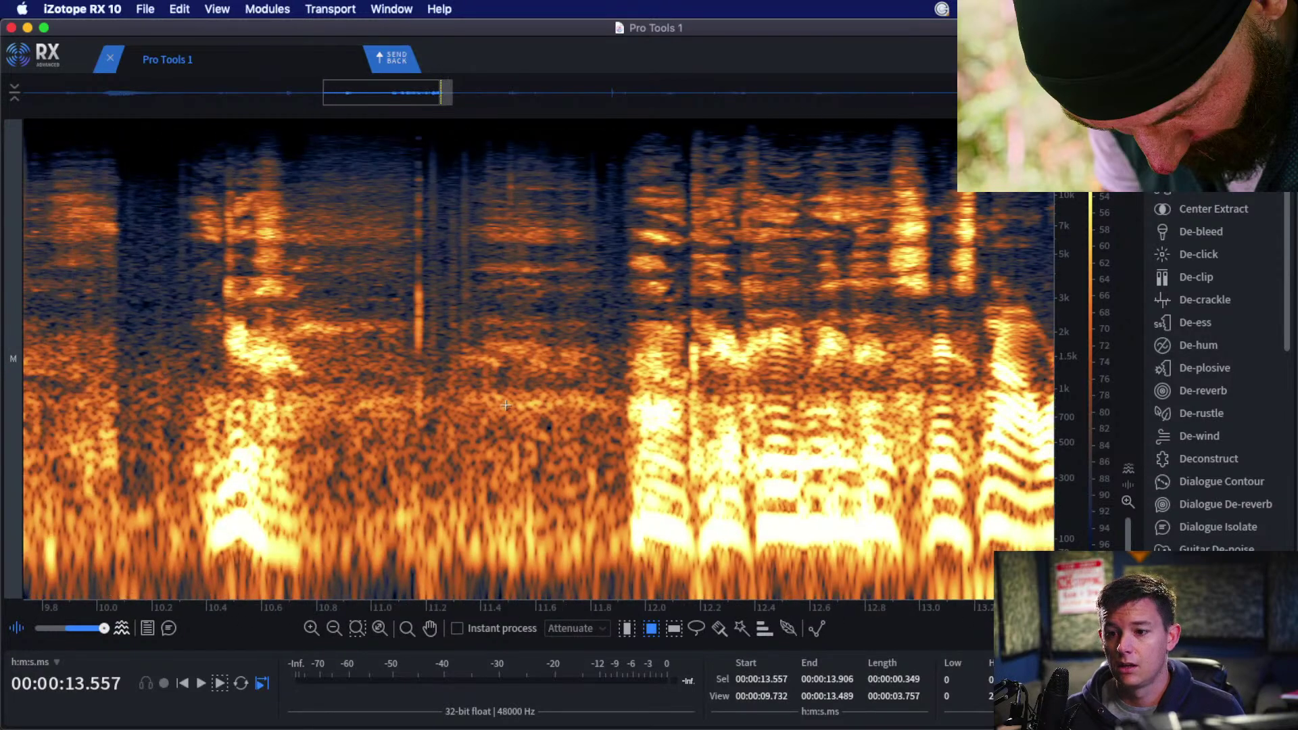
{"action": "scroll", "coordinate": [248, 347], "scroll_direction": "down", "scroll_amount": 3}
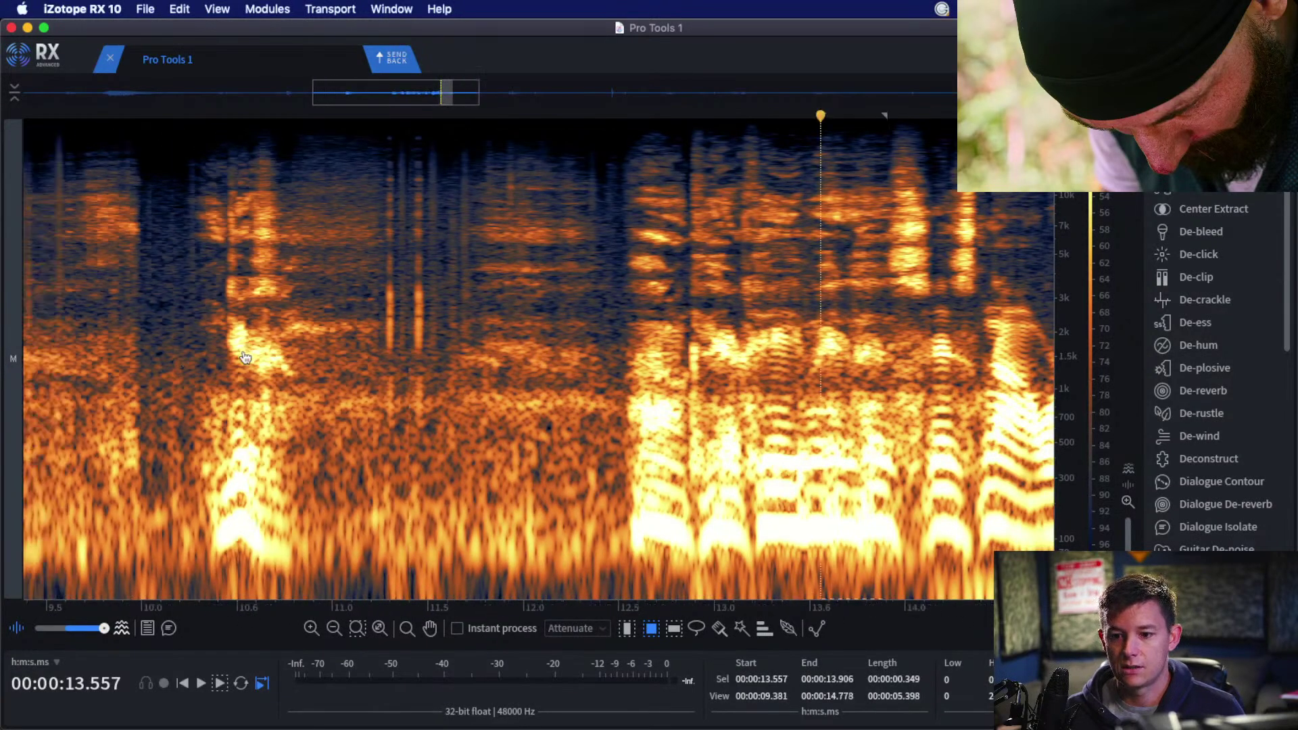
Listen to the clip from 9 s to about 18 s while following it on the spectrogram.
{"action": "left_click", "coordinate": [193, 324]}
{"action": "scroll", "coordinate": [181, 337], "scroll_direction": "down", "scroll_amount": 2}
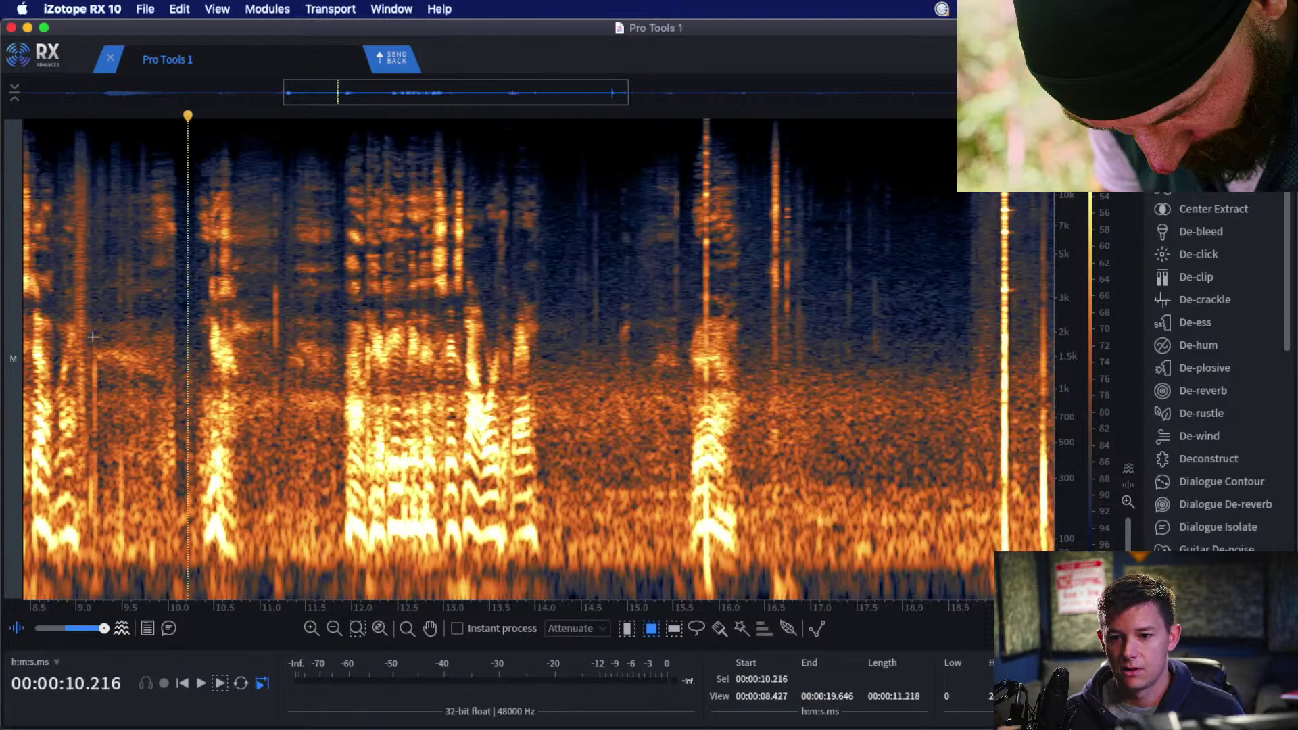
{"action": "left_click", "coordinate": [83, 325]}
{"action": "key", "text": "space"}
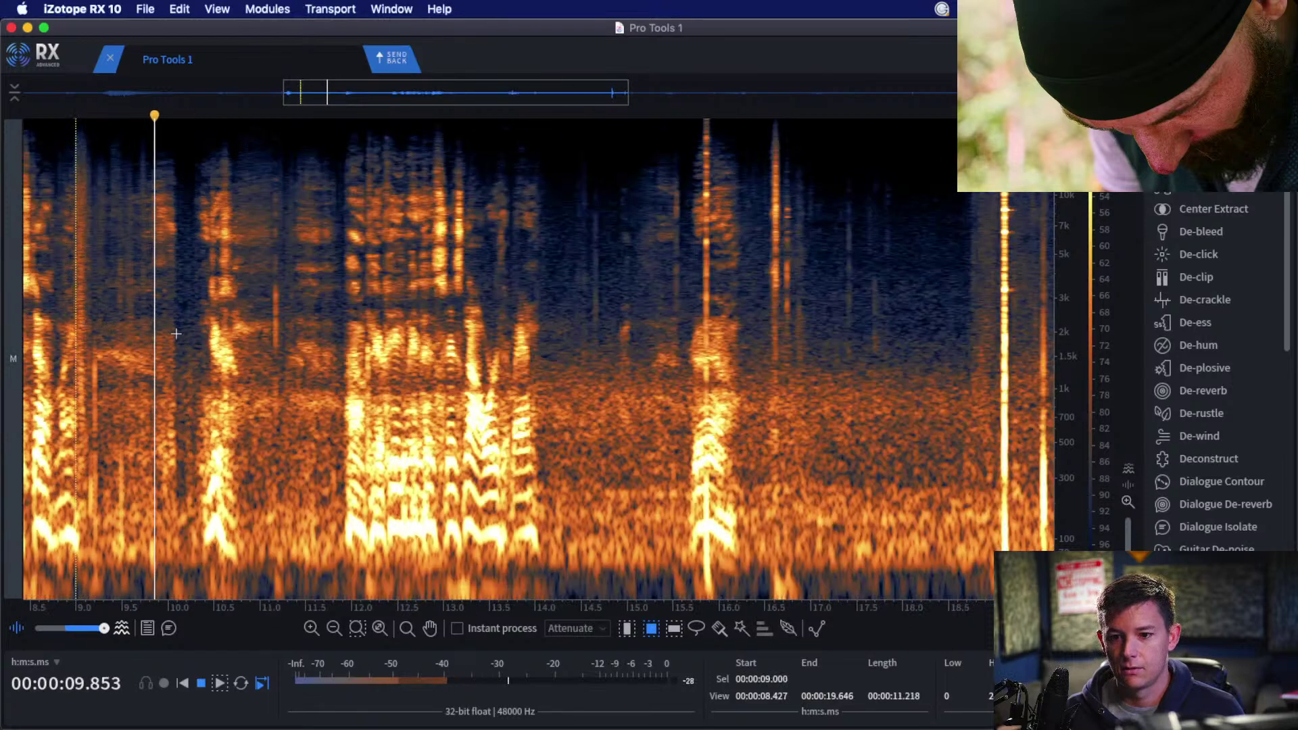
{"action": "scroll", "coordinate": [322, 344], "scroll_direction": "up", "scroll_amount": 1}
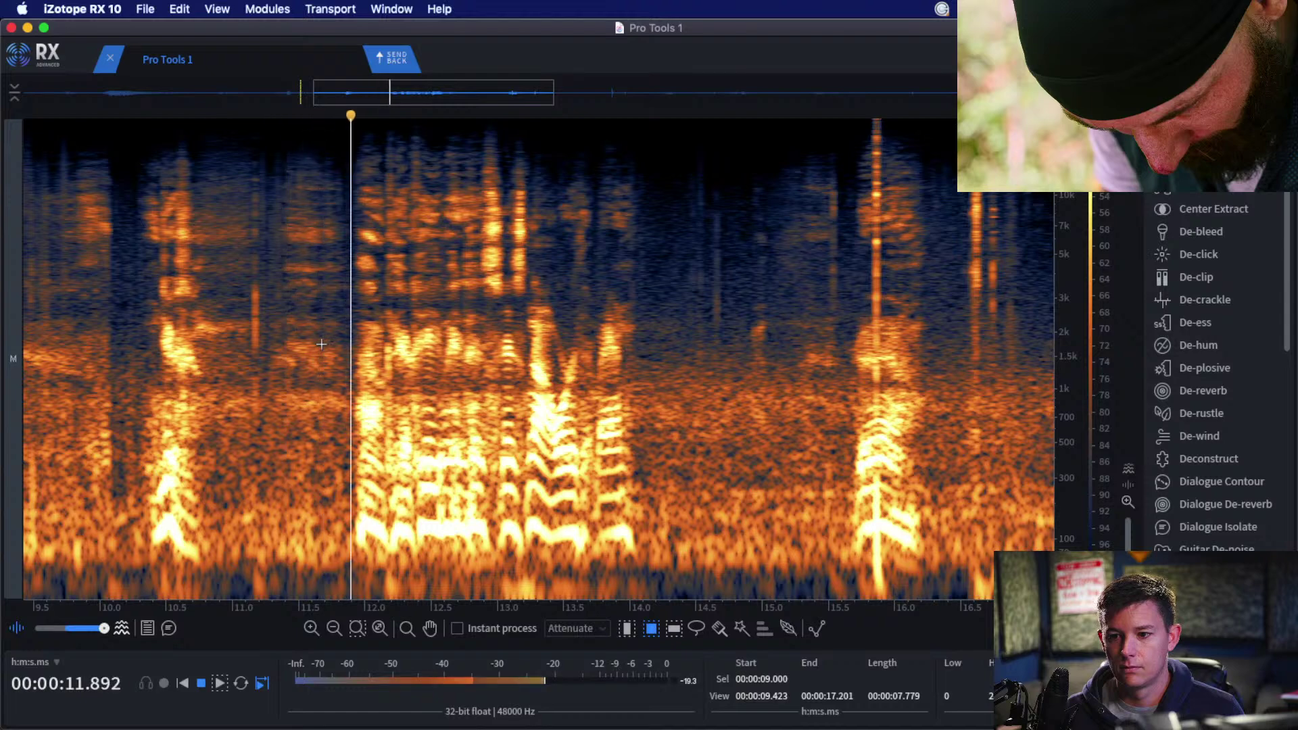
{"action": "scroll", "coordinate": [363, 348], "scroll_direction": "down", "scroll_amount": 2}
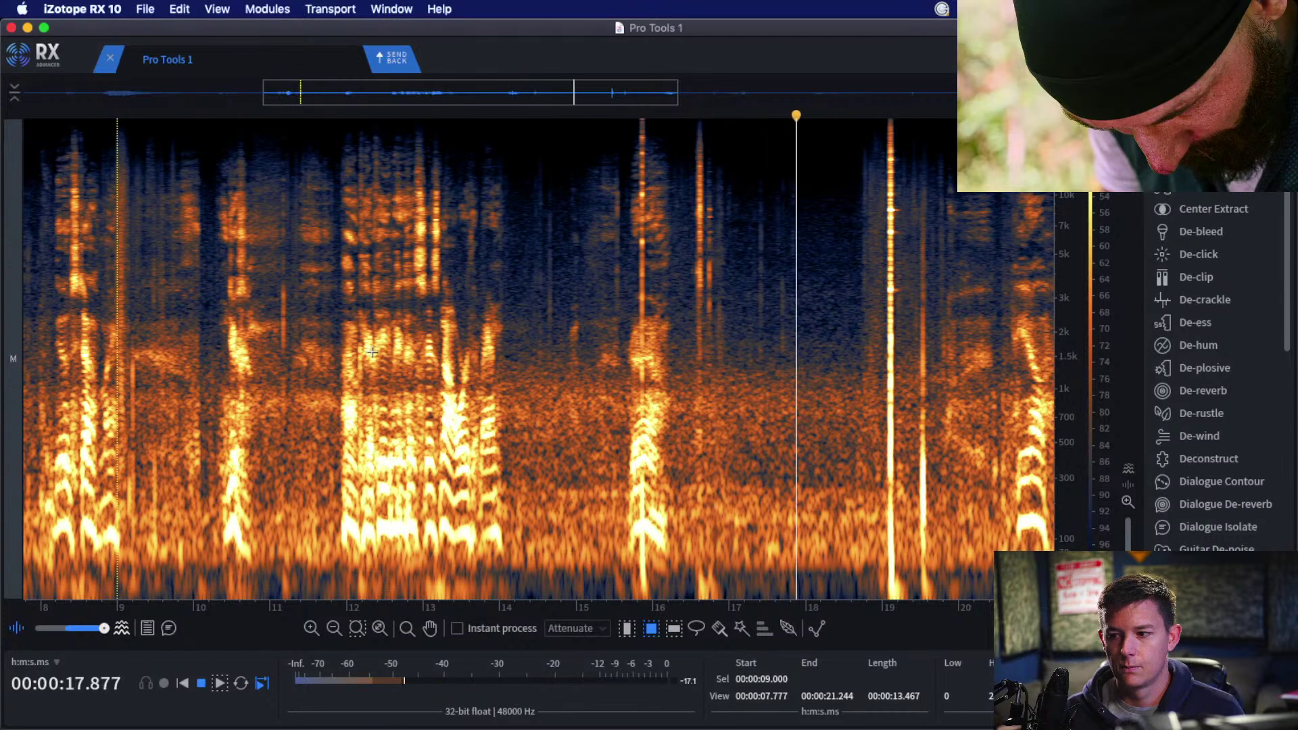
{"action": "key", "text": "space"}
{"action": "scroll", "coordinate": [328, 362], "scroll_direction": "down", "scroll_amount": 2}
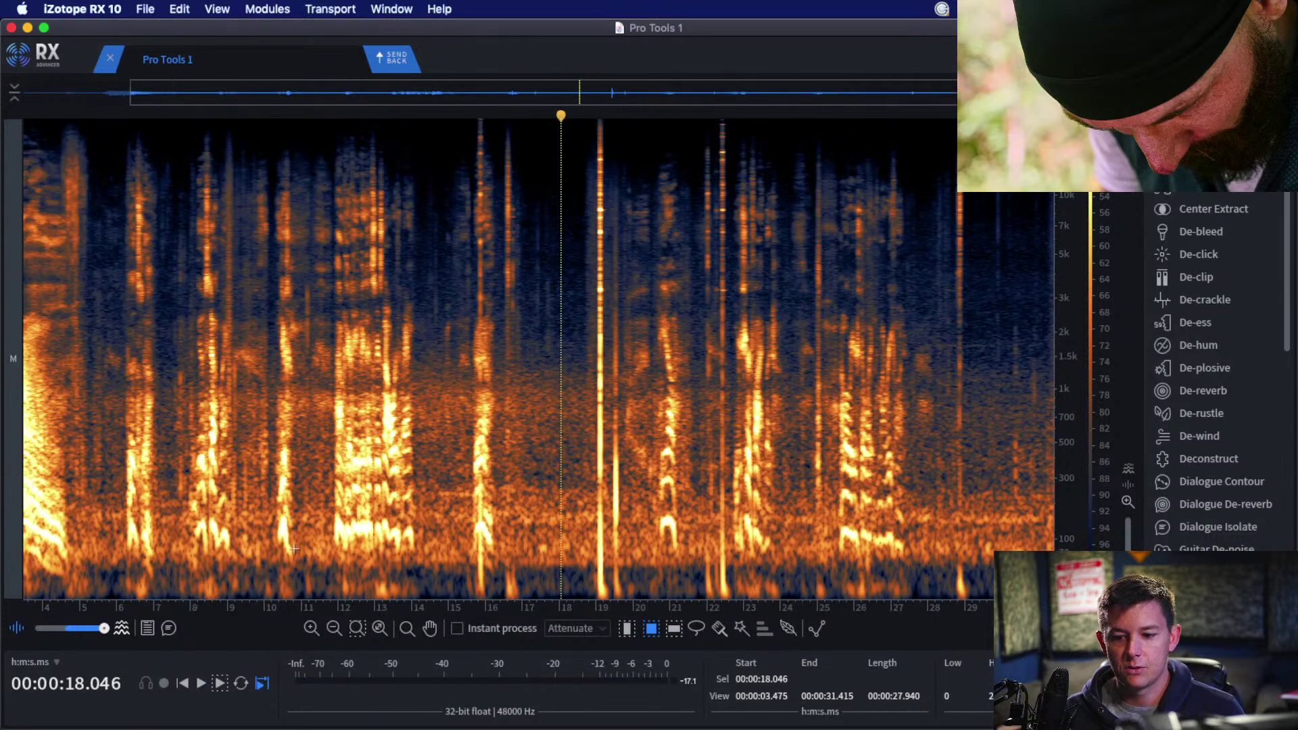
Play the passage from about 7.5 s and stop playback at about 12.8 s.
{"action": "scroll", "coordinate": [270, 612], "scroll_direction": "left", "scroll_amount": 3}
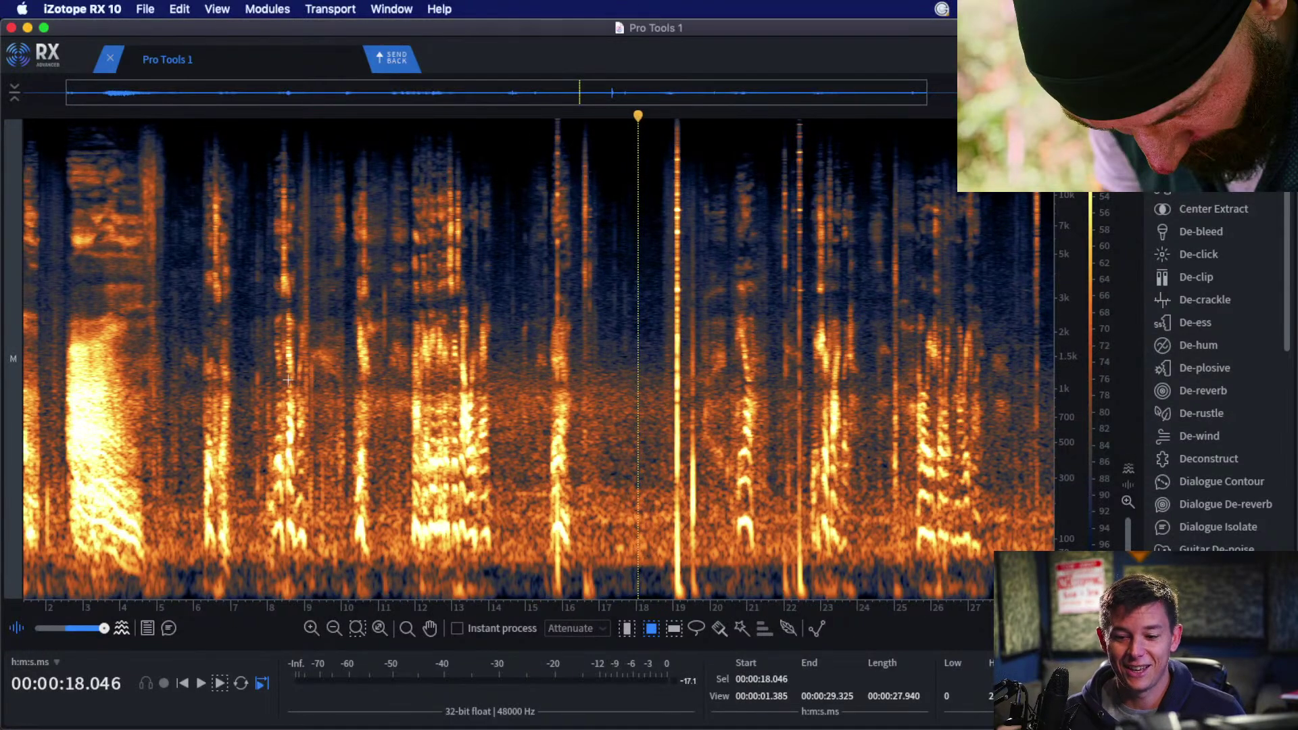
{"action": "scroll", "coordinate": [282, 382], "scroll_direction": "up", "scroll_amount": 2}
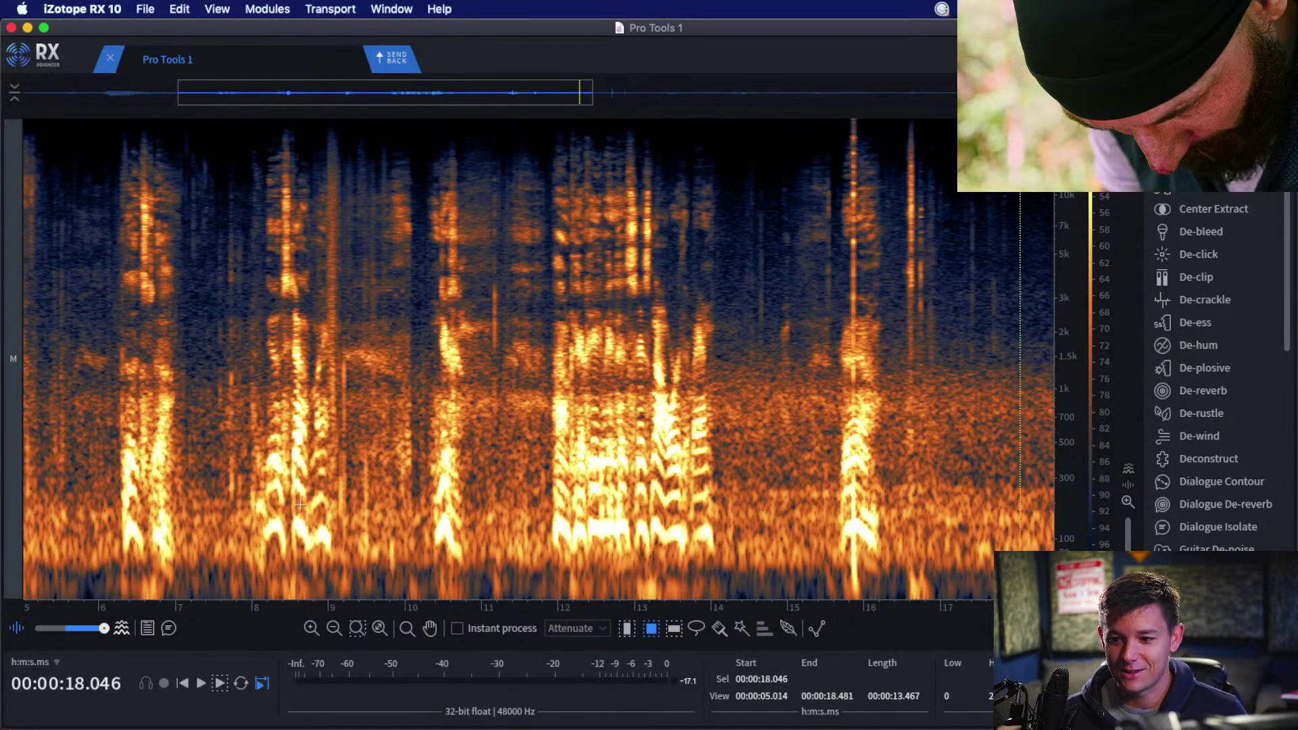
{"action": "scroll", "coordinate": [283, 612], "scroll_direction": "left", "scroll_amount": 1}
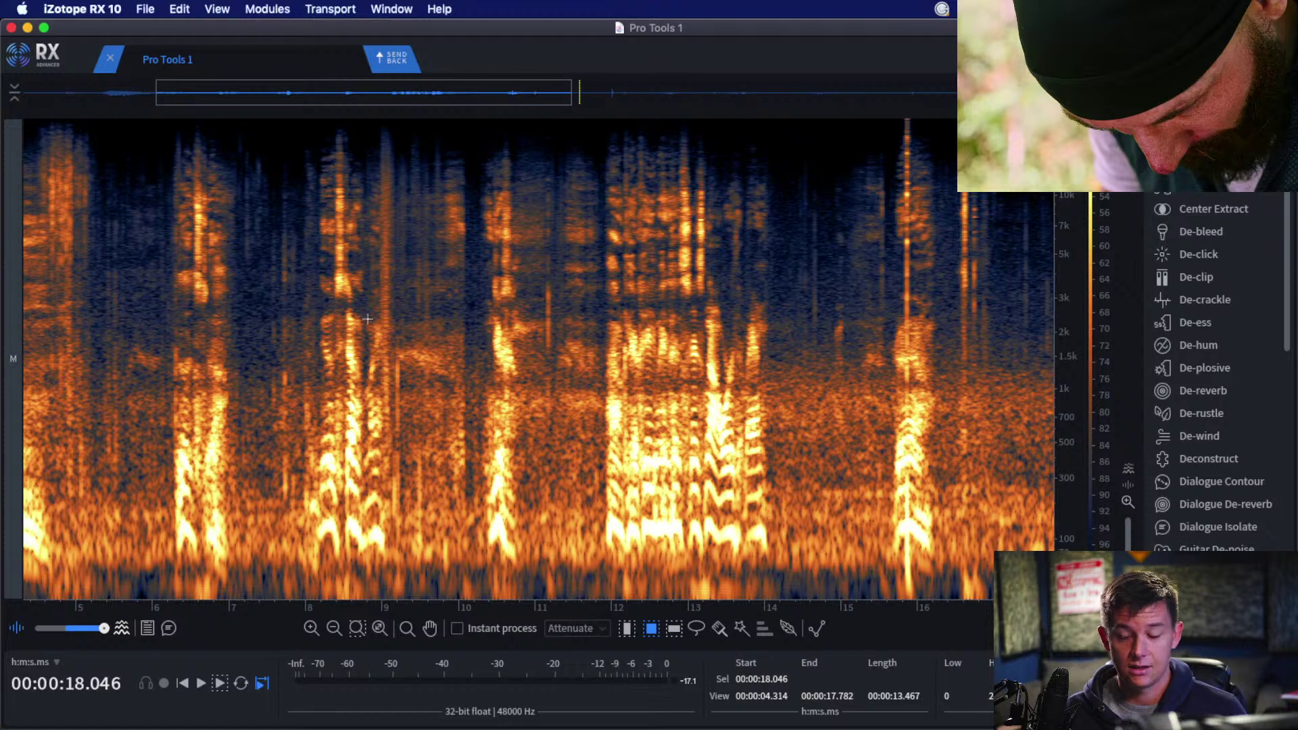
{"action": "left_click", "coordinate": [270, 287]}
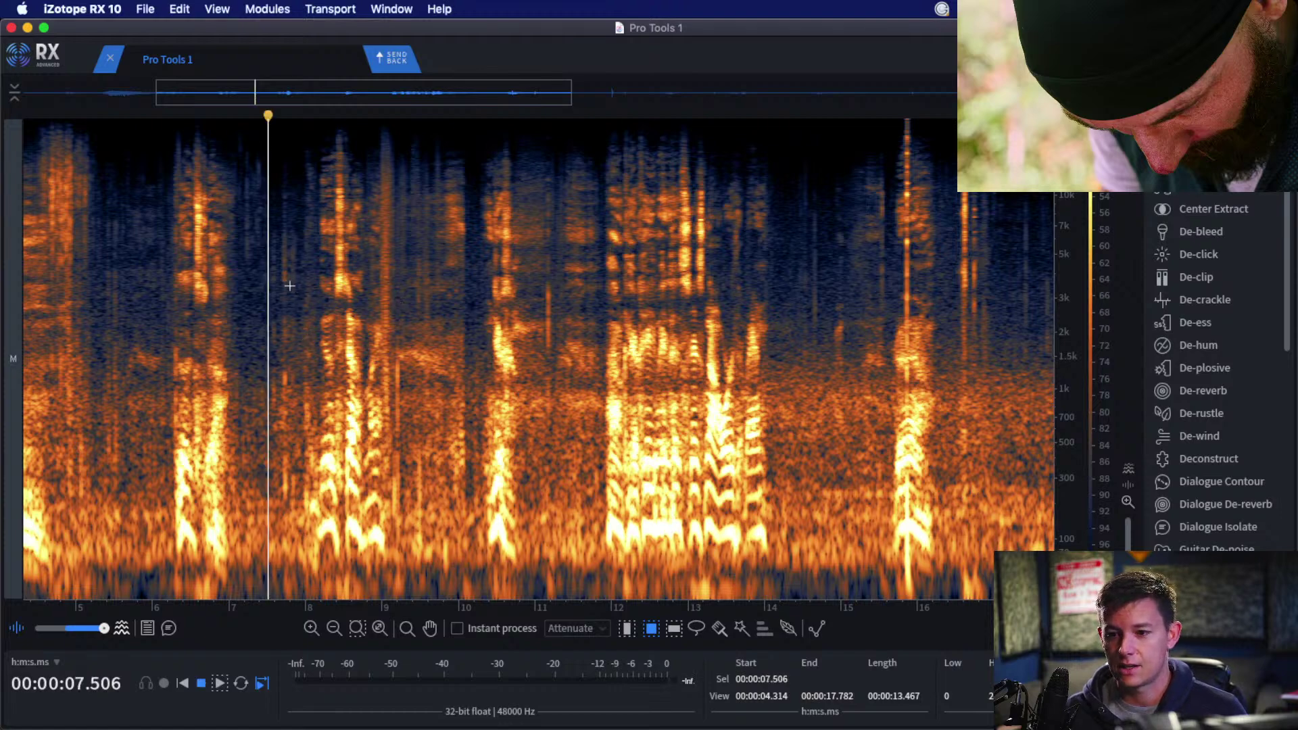
{"action": "key", "text": "space"}
{"action": "scroll", "coordinate": [428, 311], "scroll_direction": "up", "scroll_amount": 2}
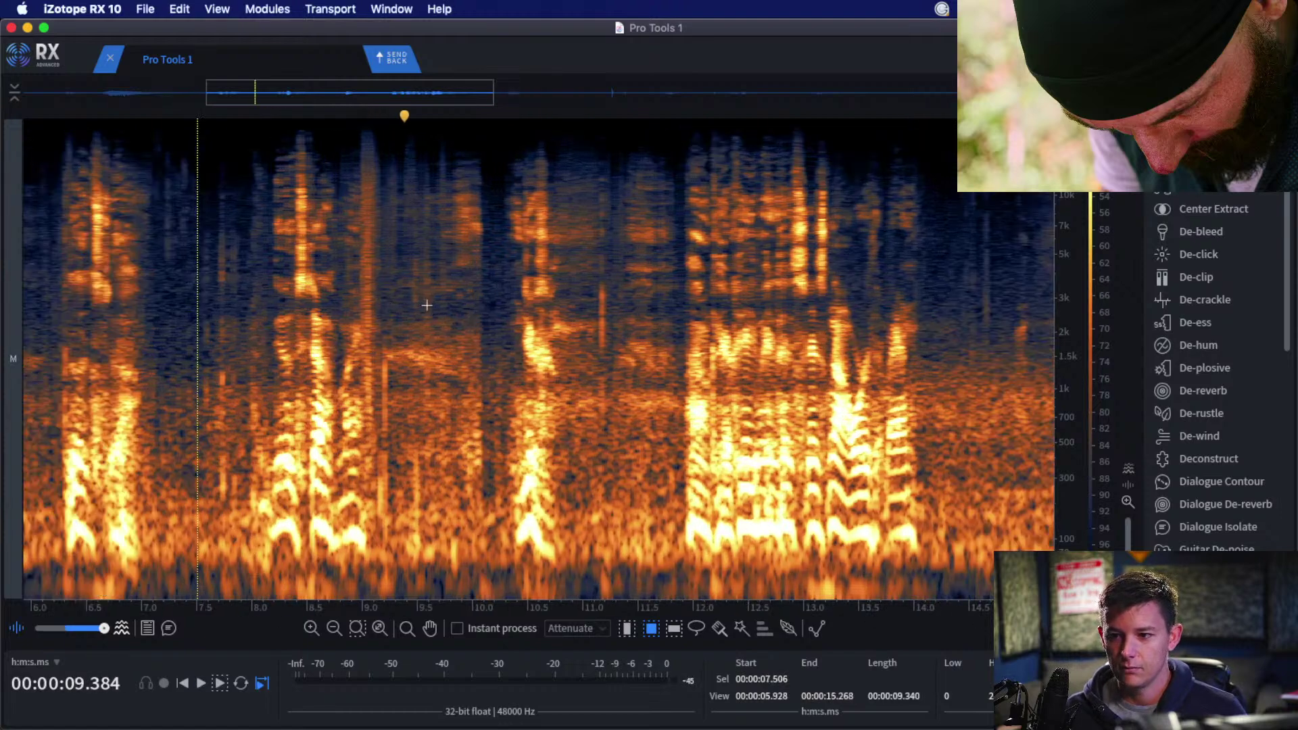
{"action": "scroll", "coordinate": [426, 305], "scroll_direction": "down", "scroll_amount": 2}
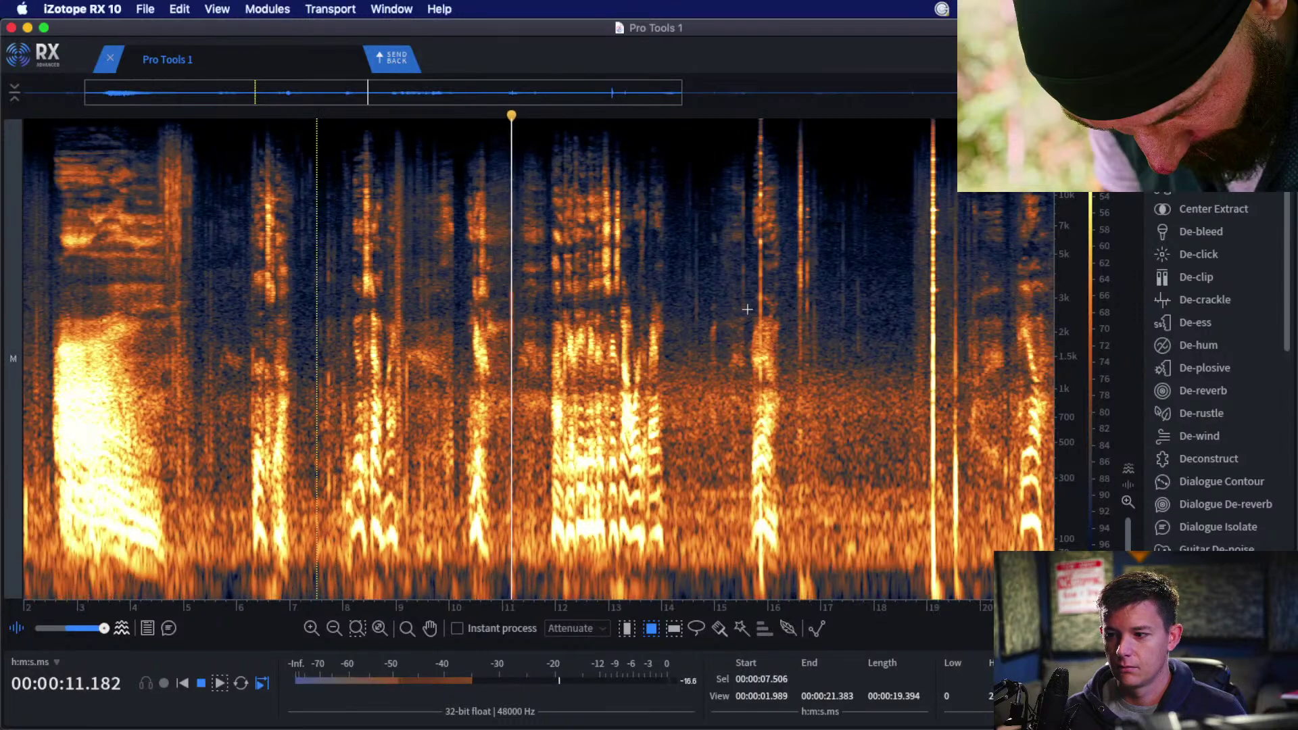
{"action": "key", "text": "space"}
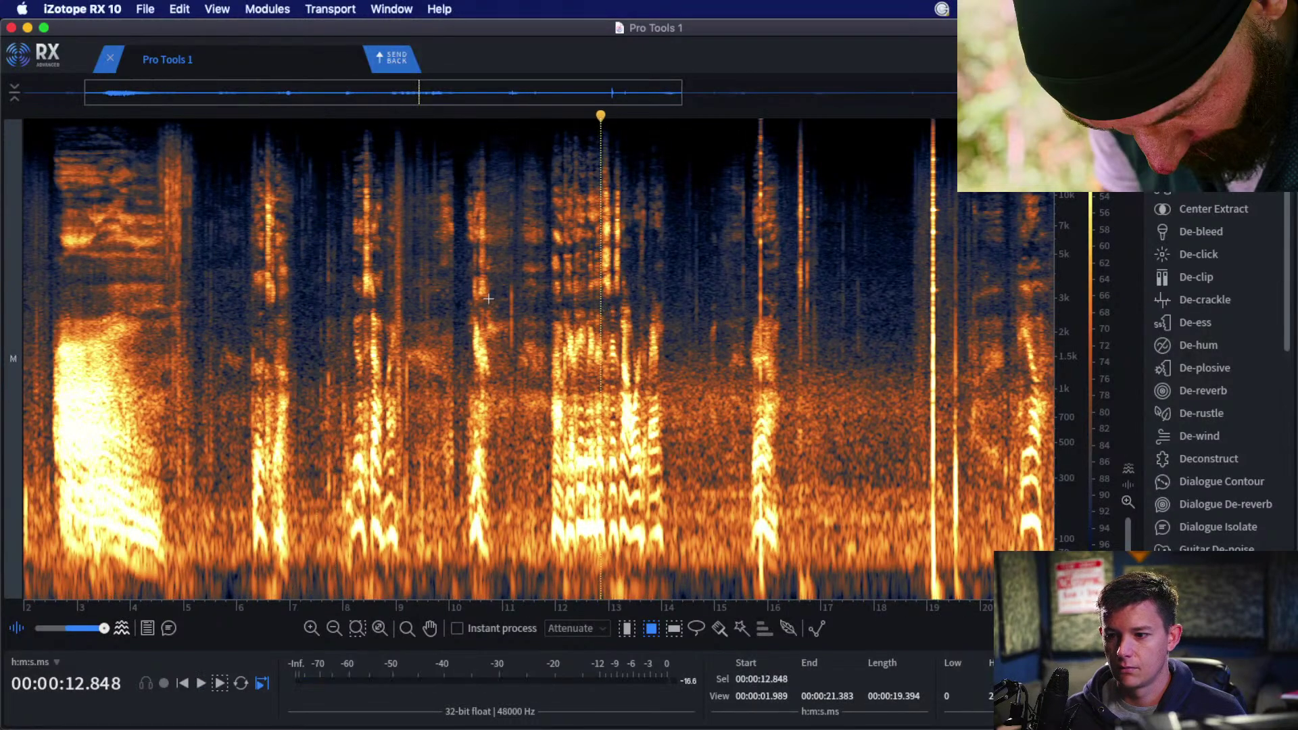
Inspect the thin vertical click lines in the spectrogram up close, near 11 s and just after 9.185 s.
{"action": "left_click", "coordinate": [504, 309]}
{"action": "scroll", "coordinate": [504, 310], "scroll_direction": "up", "scroll_amount": 4}
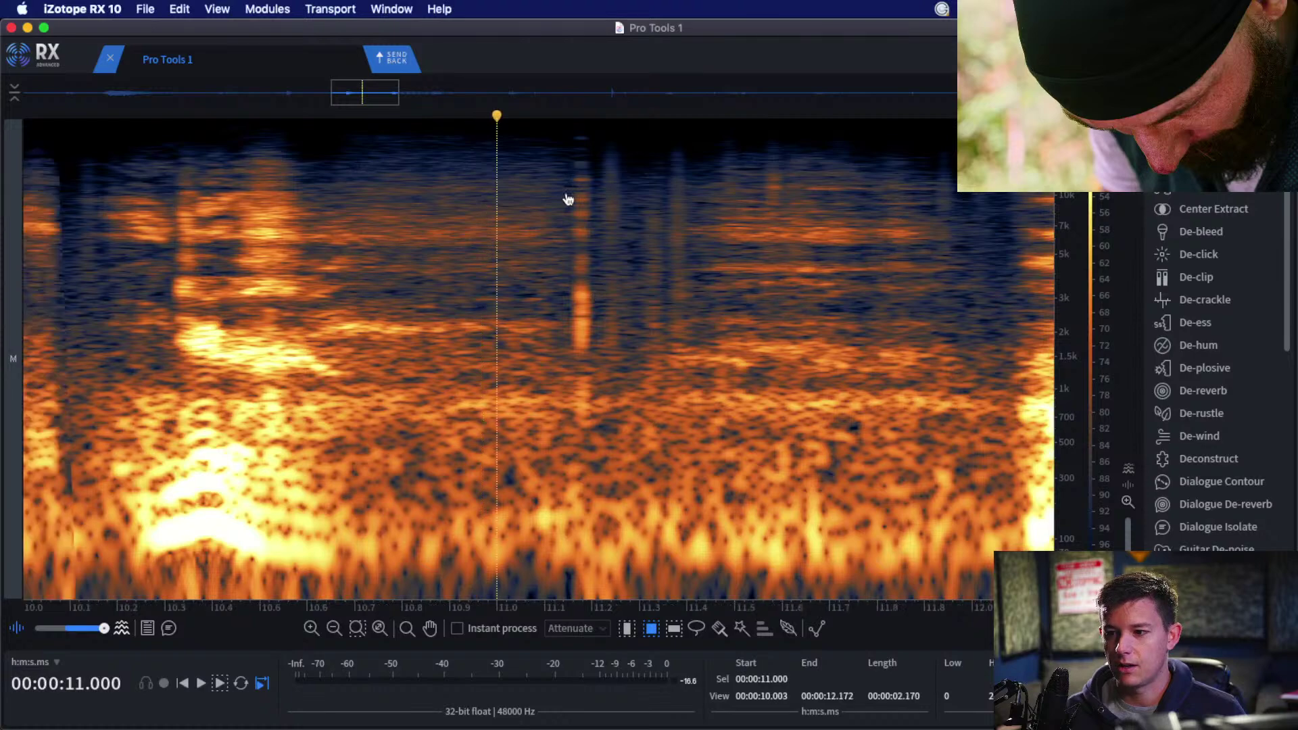
{"action": "scroll", "coordinate": [568, 197], "scroll_direction": "down", "scroll_amount": 2}
{"action": "left_click", "coordinate": [192, 215]}
{"action": "scroll", "coordinate": [244, 221], "scroll_direction": "up", "scroll_amount": 2}
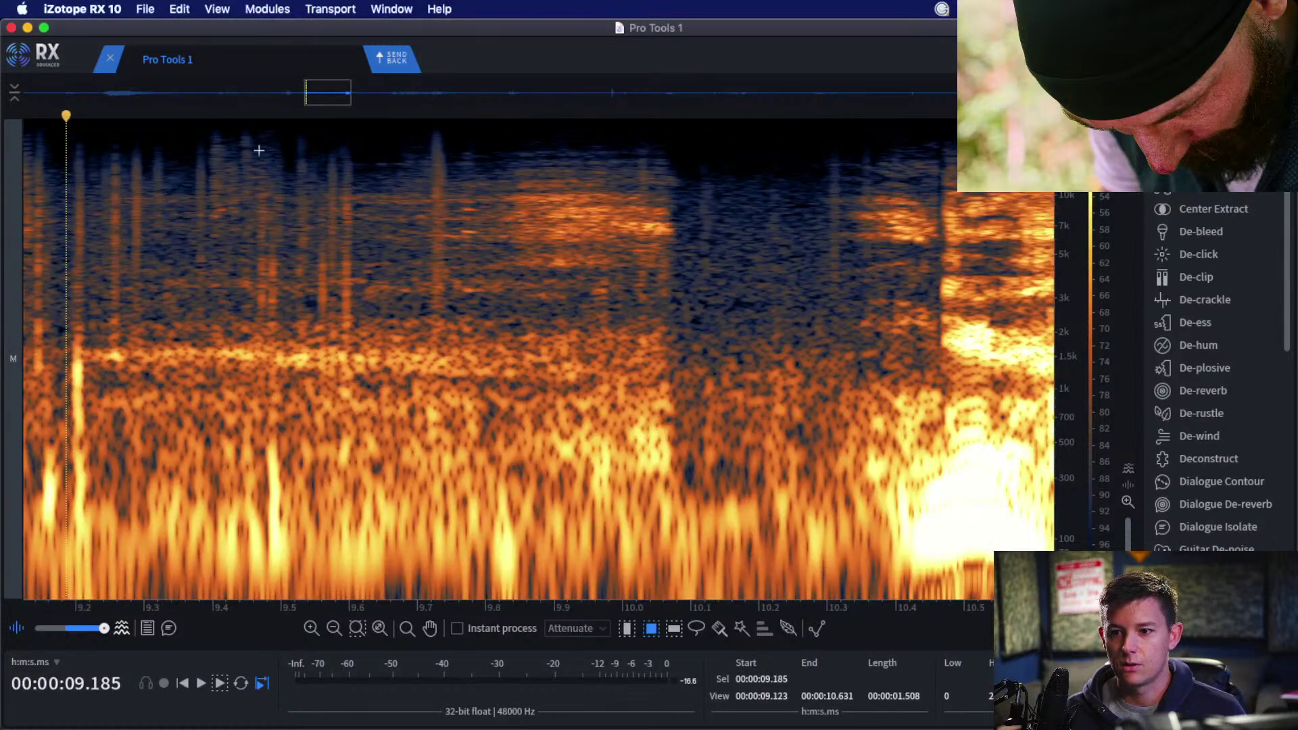
{"action": "scroll", "coordinate": [135, 159], "scroll_direction": "down", "scroll_amount": 2}
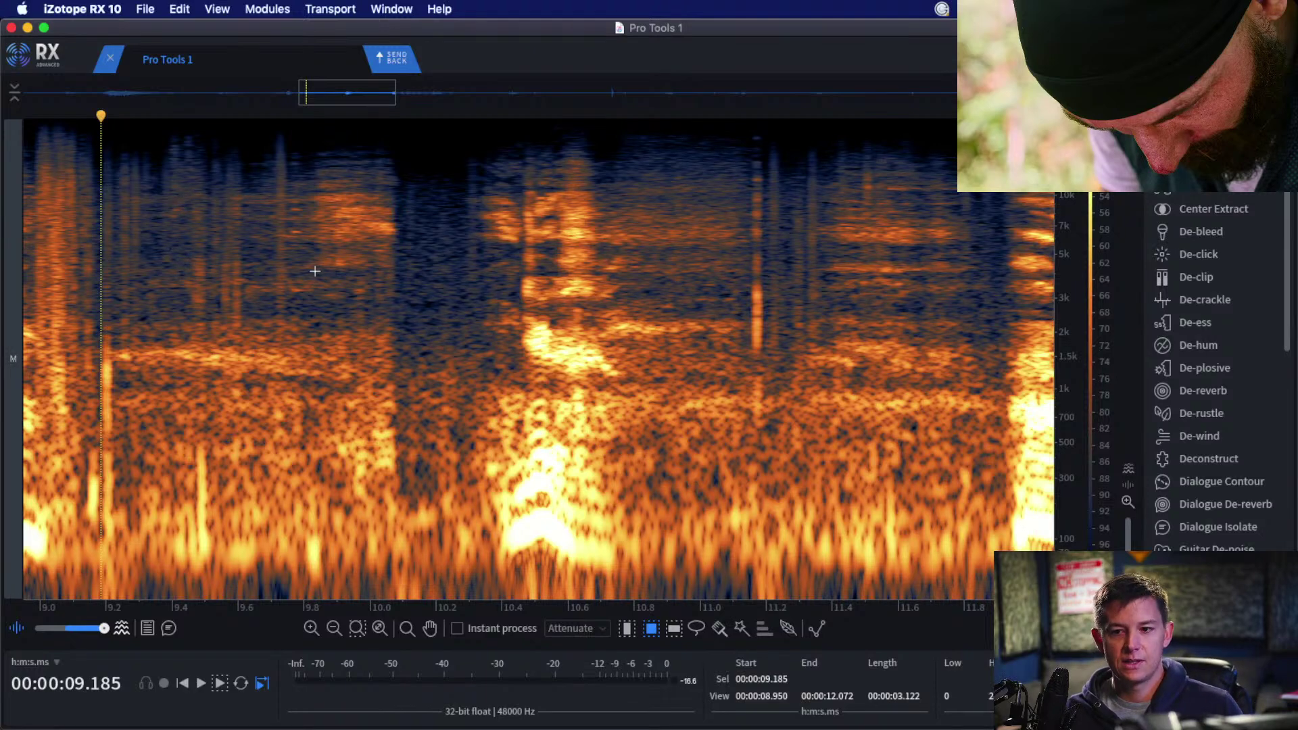
{"action": "scroll", "coordinate": [399, 274], "scroll_direction": "down", "scroll_amount": 2}
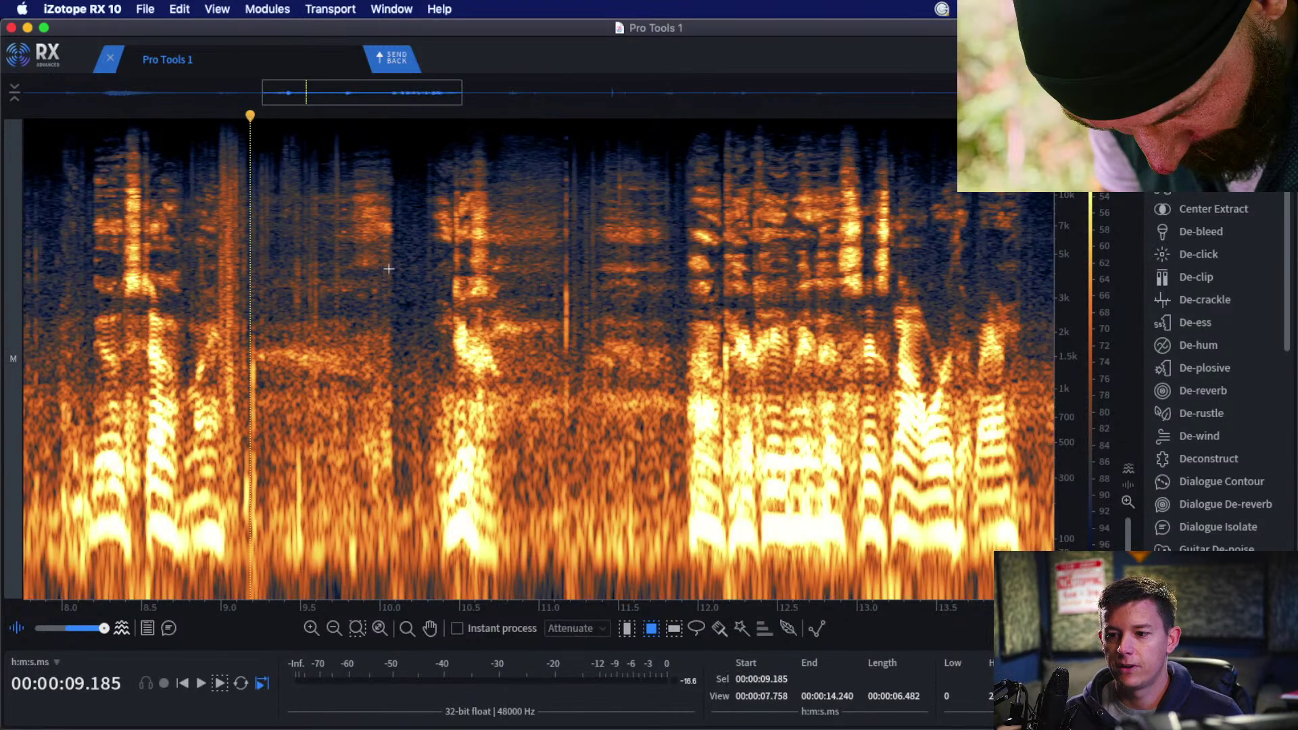
Shift the spectrogram's amplitude color range to a brighter display for comparison, and settle on a darker one that lets speech stand out.
{"action": "left_click_drag", "start_coordinate": [1104, 345], "coordinate": [1109, 319]}
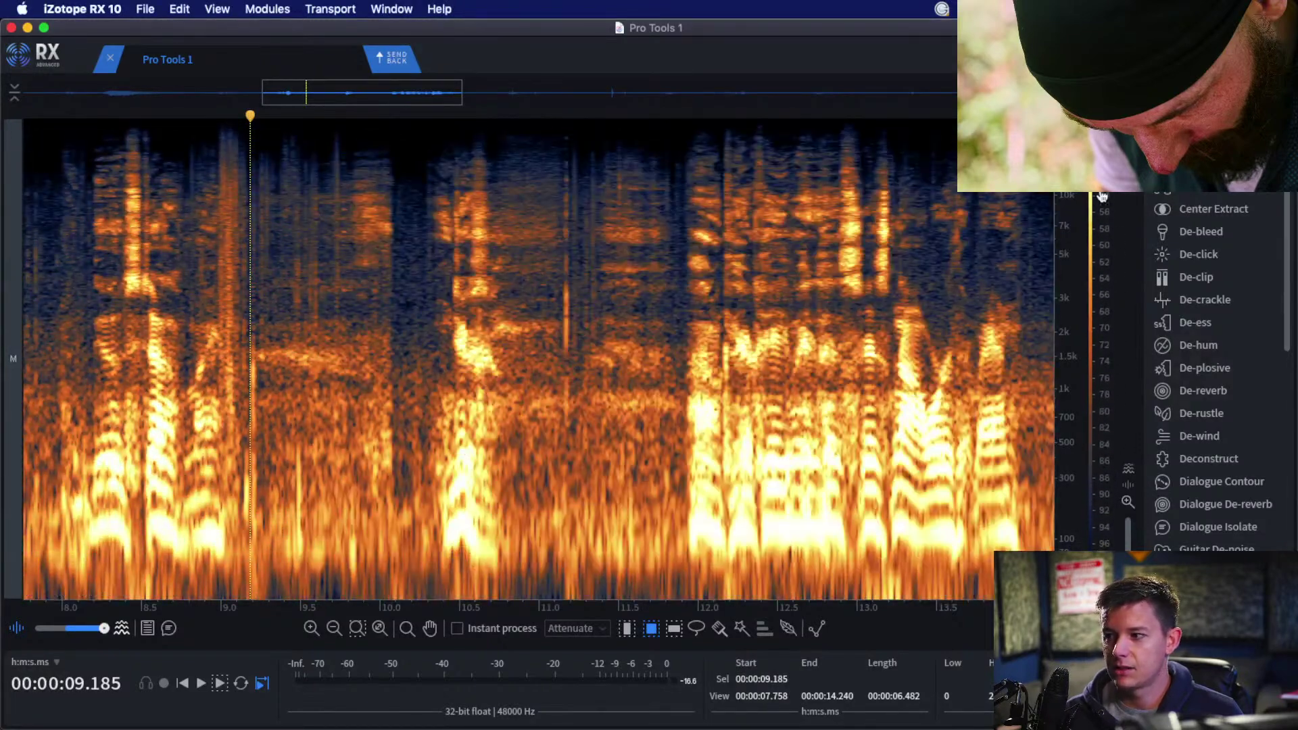
{"action": "left_click_drag", "start_coordinate": [1102, 196], "coordinate": [1110, 252]}
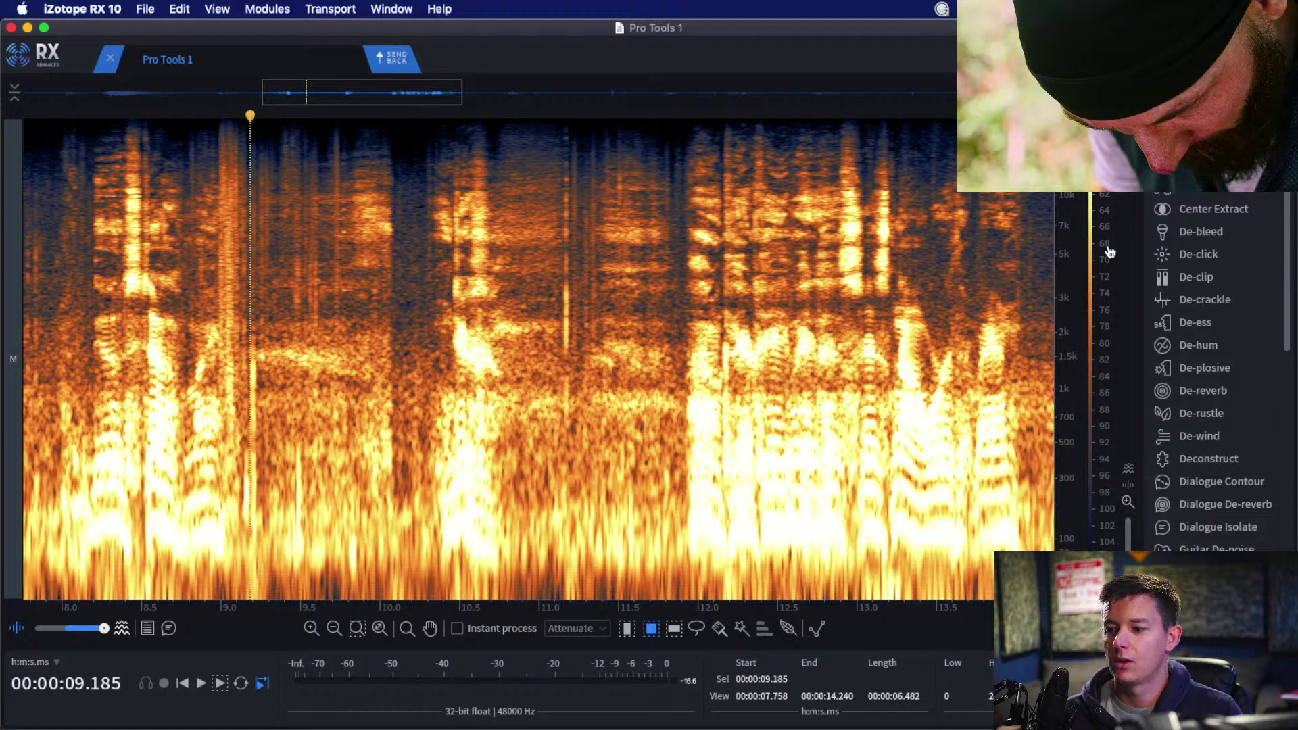
{"action": "left_click_drag", "start_coordinate": [1109, 252], "coordinate": [1102, 373]}
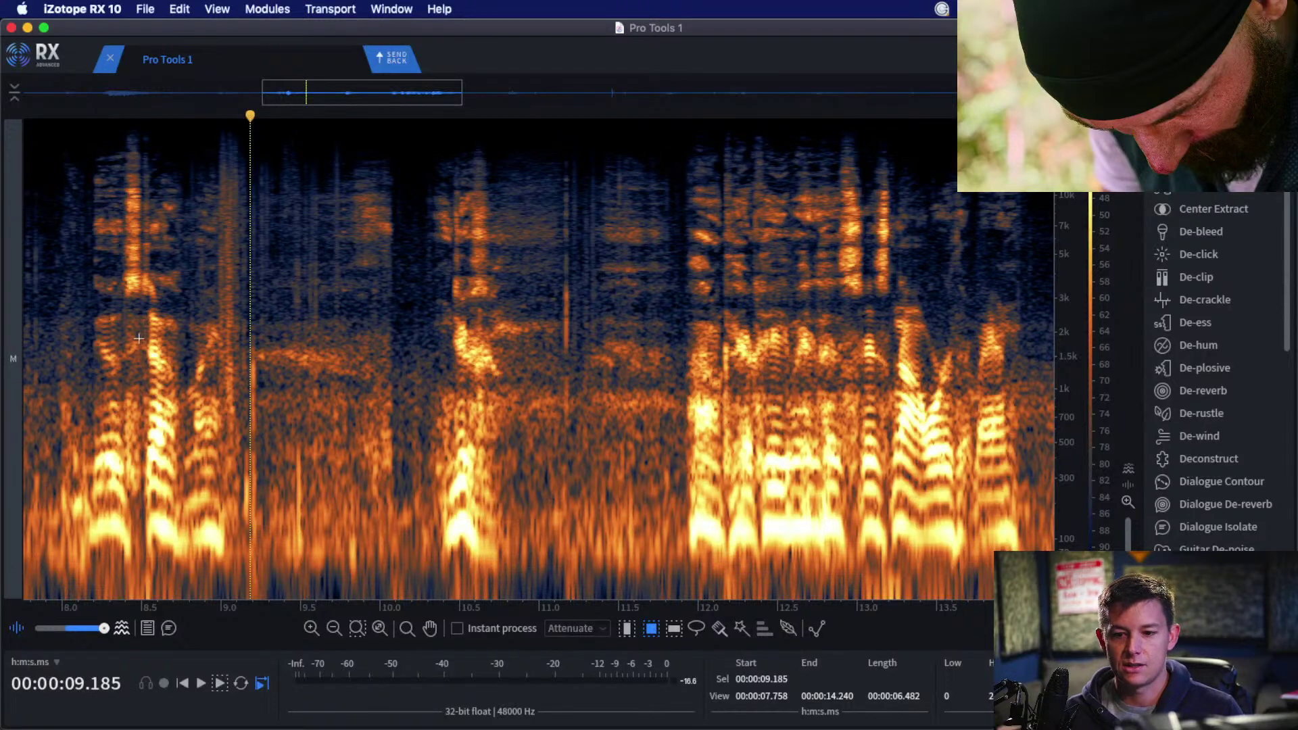
Mark out the voice harmonics near 8.5 s and the narrow gap near 10.1 s for comparison, and clear the selection.
{"action": "left_click_drag", "start_coordinate": [140, 292], "coordinate": [196, 583]}
{"action": "mouse_move", "coordinate": [401, 163]}
{"action": "left_mouse_down"}
{"action": "mouse_move", "coordinate": [391, 406]}
{"action": "mouse_move", "coordinate": [423, 541]}
{"action": "left_mouse_up"}
{"action": "left_click", "coordinate": [486, 318]}
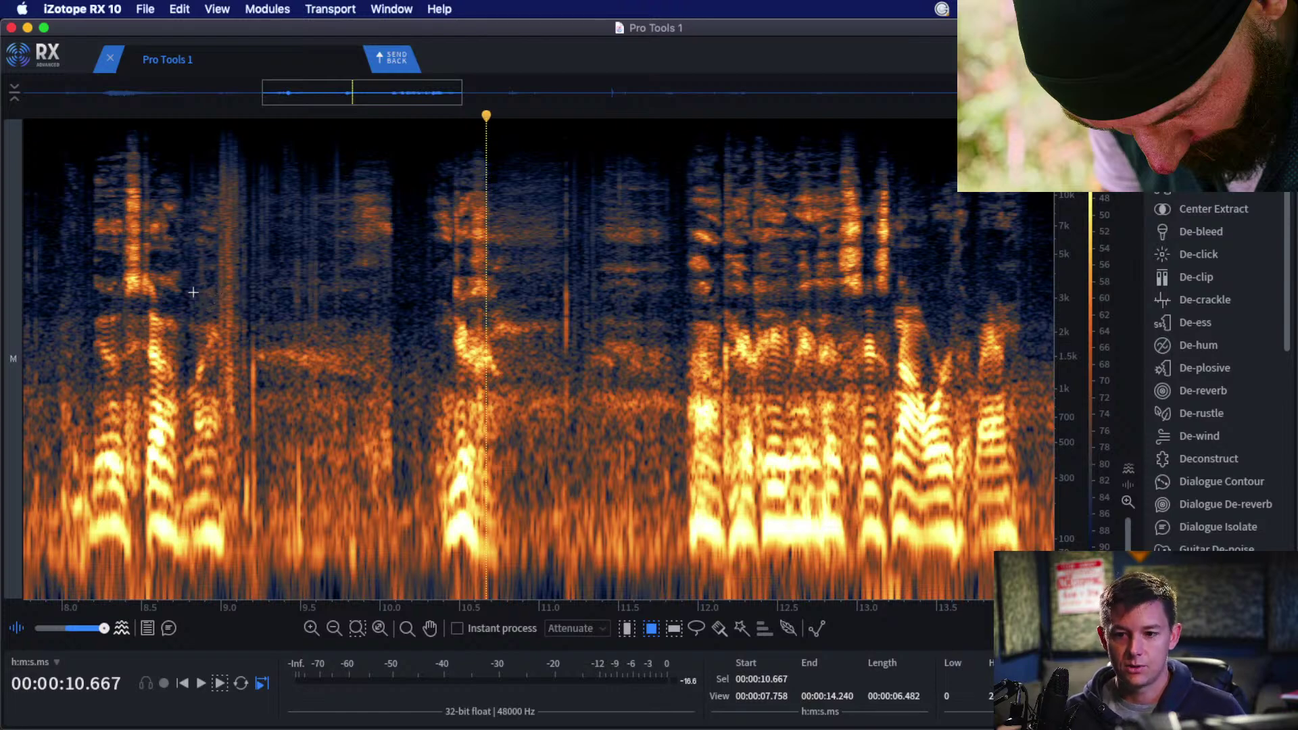
De-click the whole clip using multi-band (random clicks) with frequency skew 2.1, sensitivity 4.7 and click widening 0.9 ms.
{"action": "scroll", "coordinate": [194, 292], "scroll_direction": "down", "scroll_amount": 3}
{"action": "scroll", "coordinate": [314, 313], "scroll_direction": "down", "scroll_amount": 3}
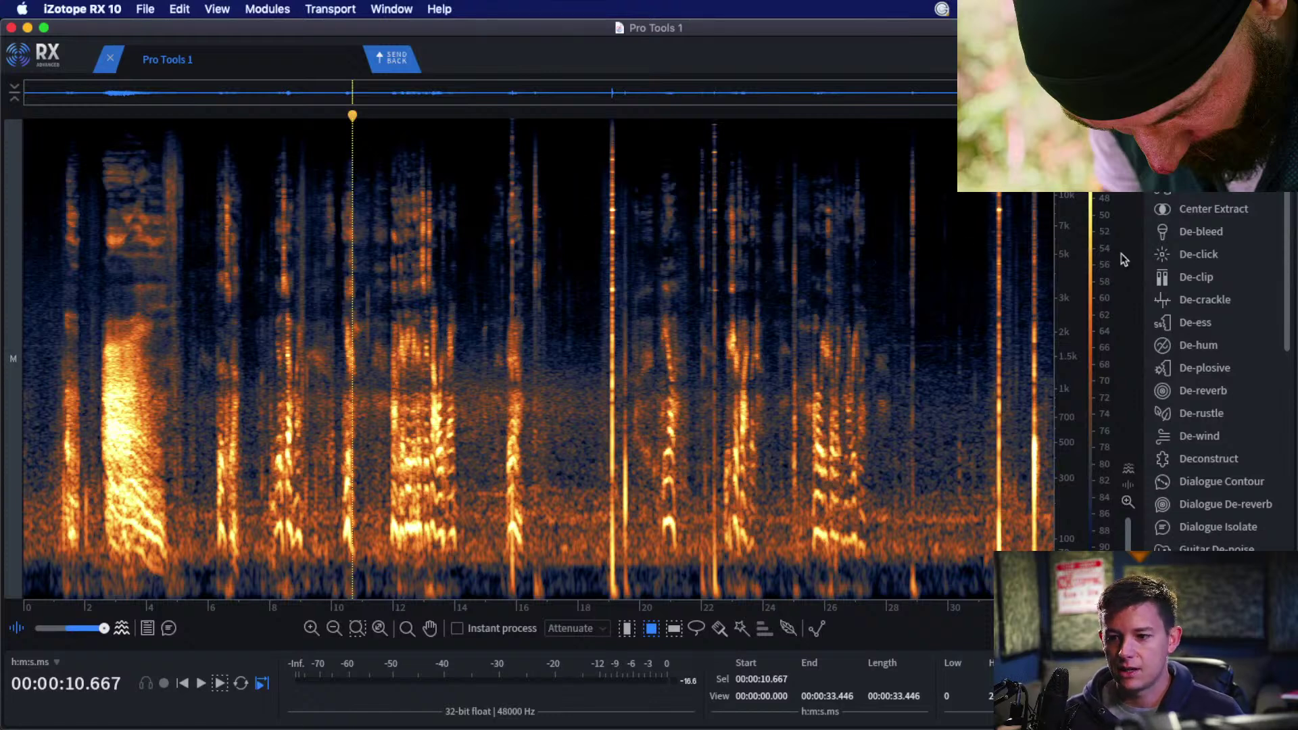
{"action": "left_click", "coordinate": [1199, 254]}
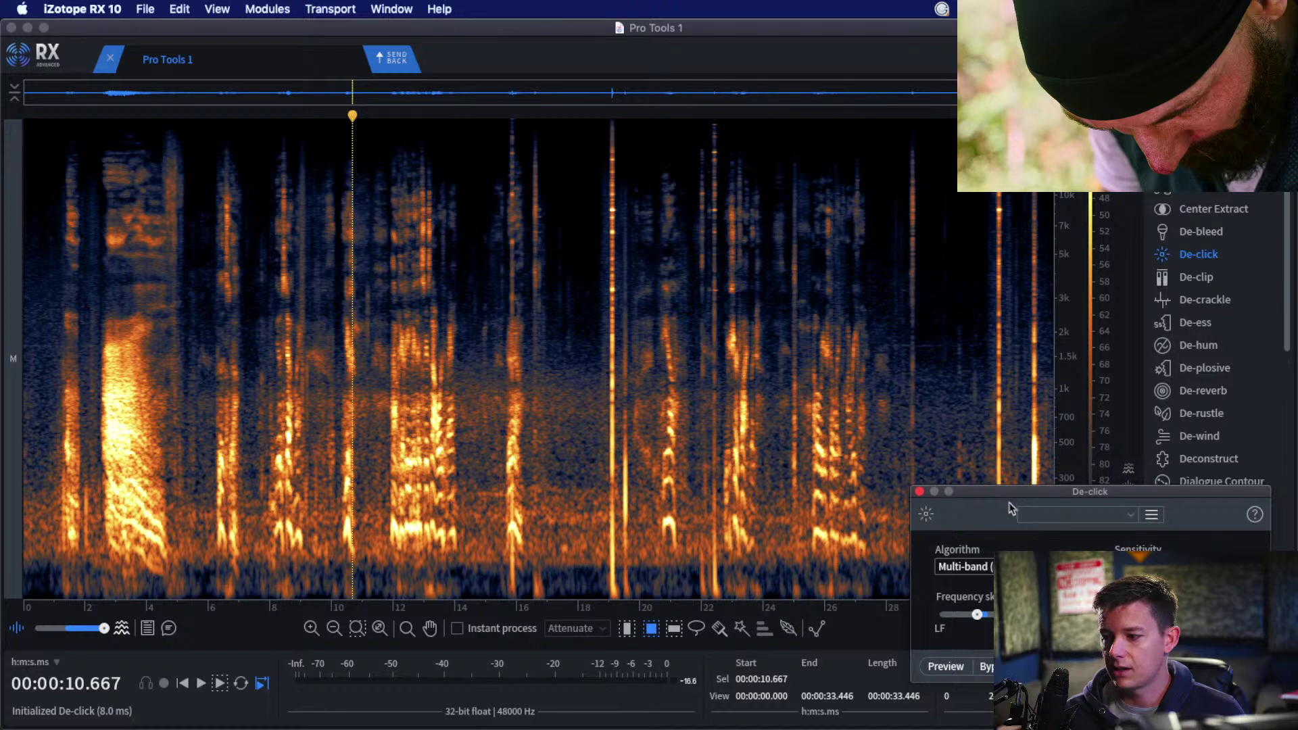
{"action": "left_click_drag", "start_coordinate": [1011, 509], "coordinate": [932, 347]}
{"action": "left_click_drag", "start_coordinate": [899, 453], "coordinate": [917, 453]}
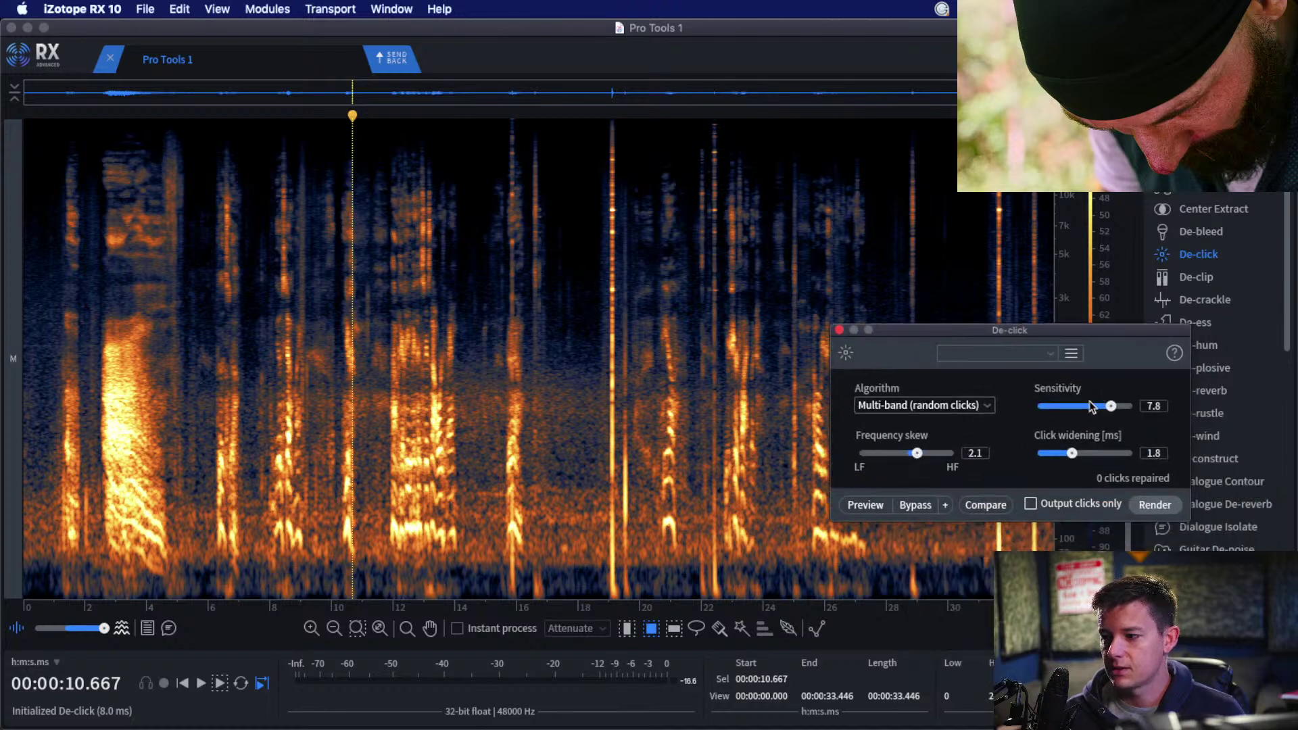
{"action": "left_click_drag", "start_coordinate": [1091, 404], "coordinate": [1080, 405]}
{"action": "left_click_drag", "start_coordinate": [1072, 453], "coordinate": [1055, 453]}
{"action": "left_click", "coordinate": [1155, 505]}
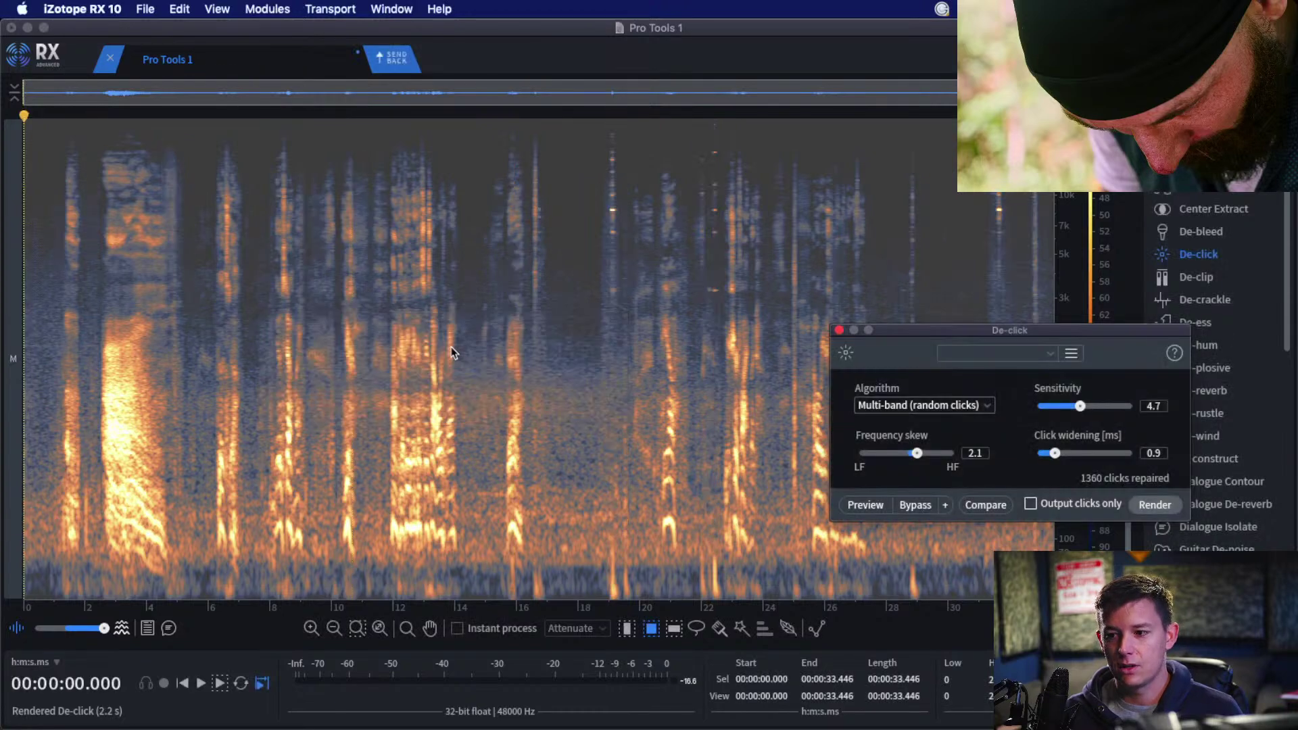
Play back the de-clicked dialogue phrase from about 11.84 s to check how it sounds.
{"action": "scroll", "coordinate": [407, 302], "scroll_direction": "up", "scroll_amount": 3}
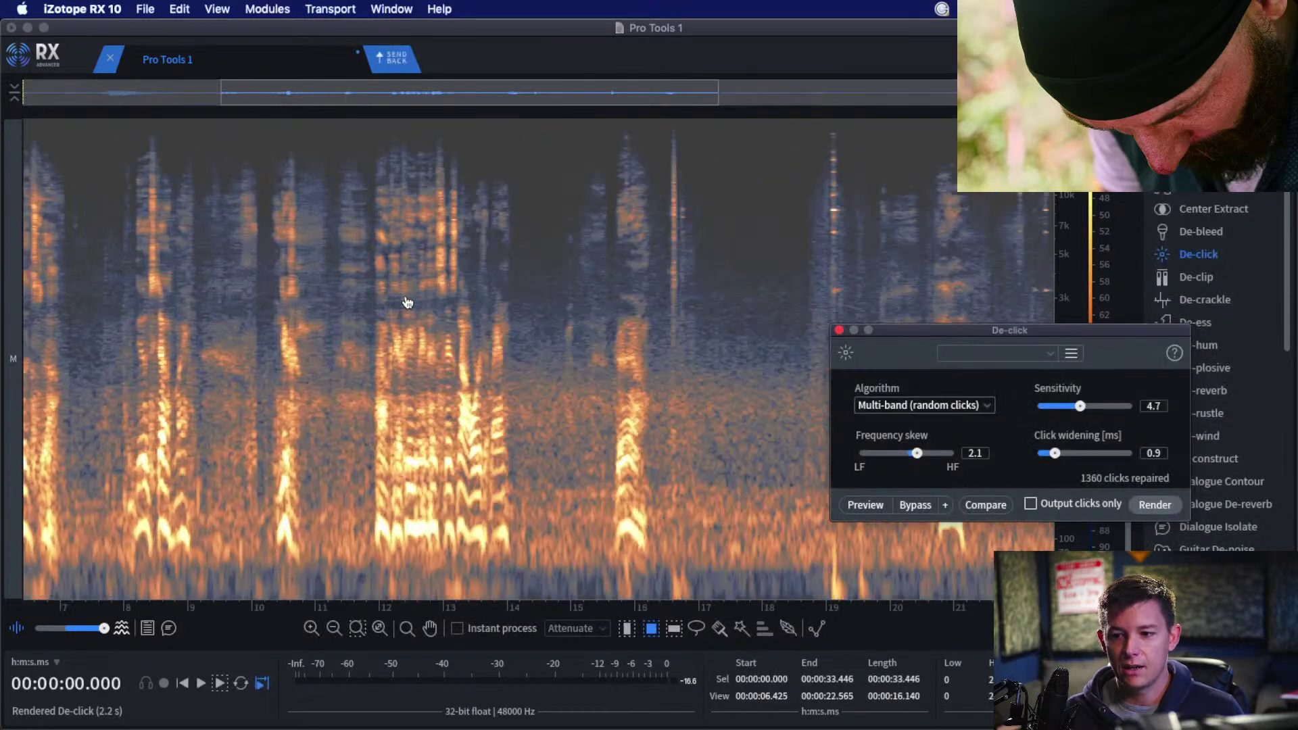
{"action": "scroll", "coordinate": [407, 302], "scroll_direction": "up", "scroll_amount": 3}
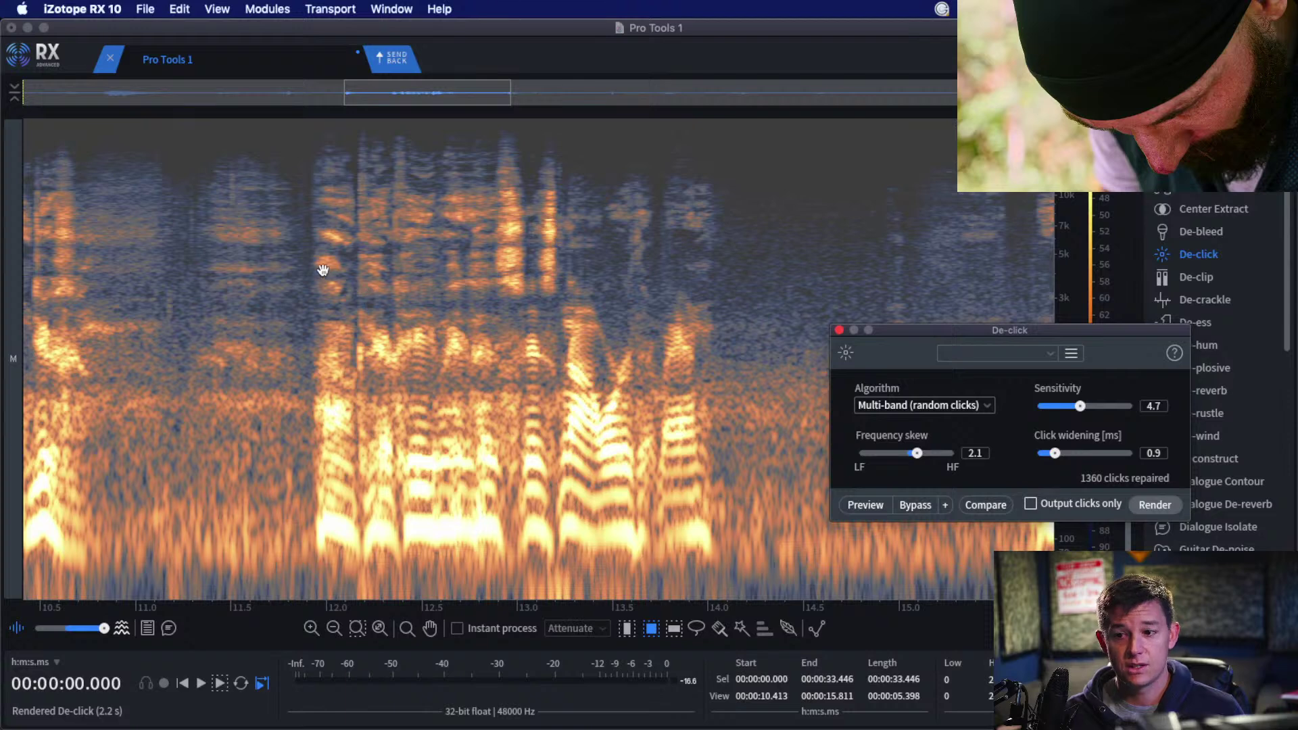
{"action": "left_click", "coordinate": [296, 238]}
{"action": "key", "text": "space"}
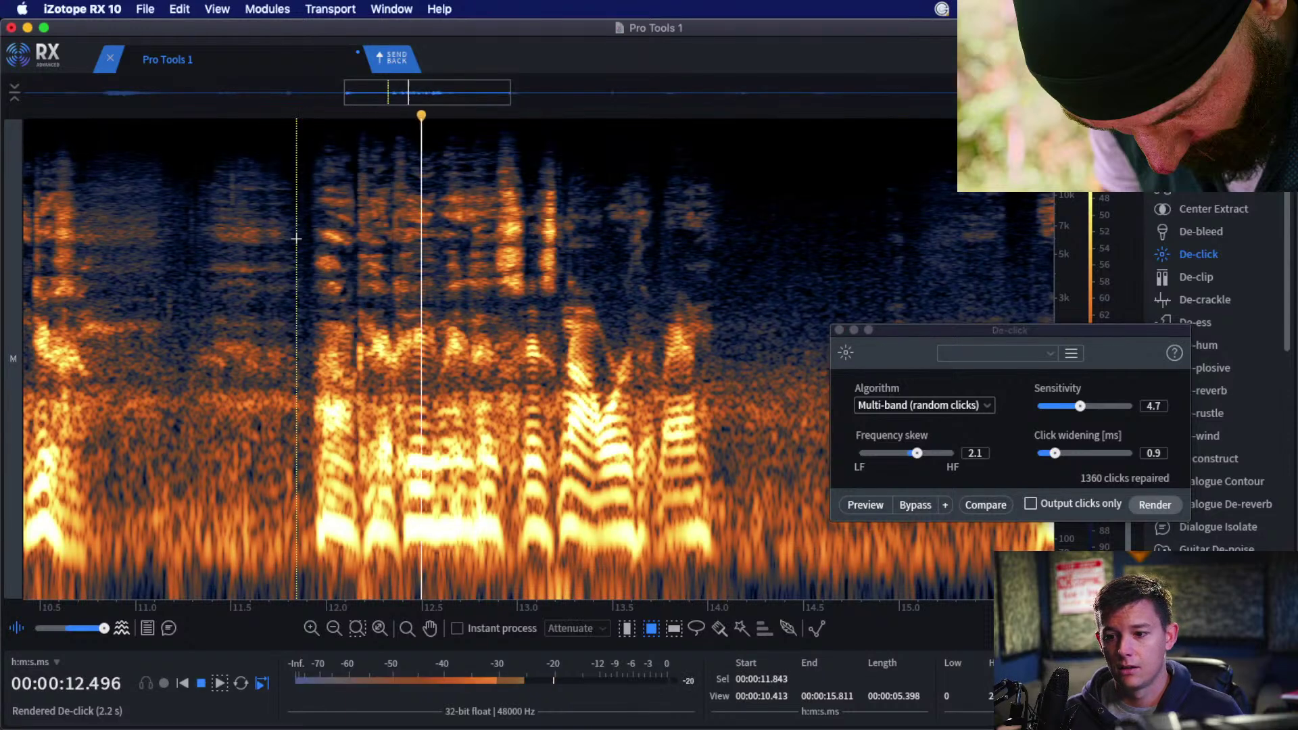
{"action": "key", "text": "space"}
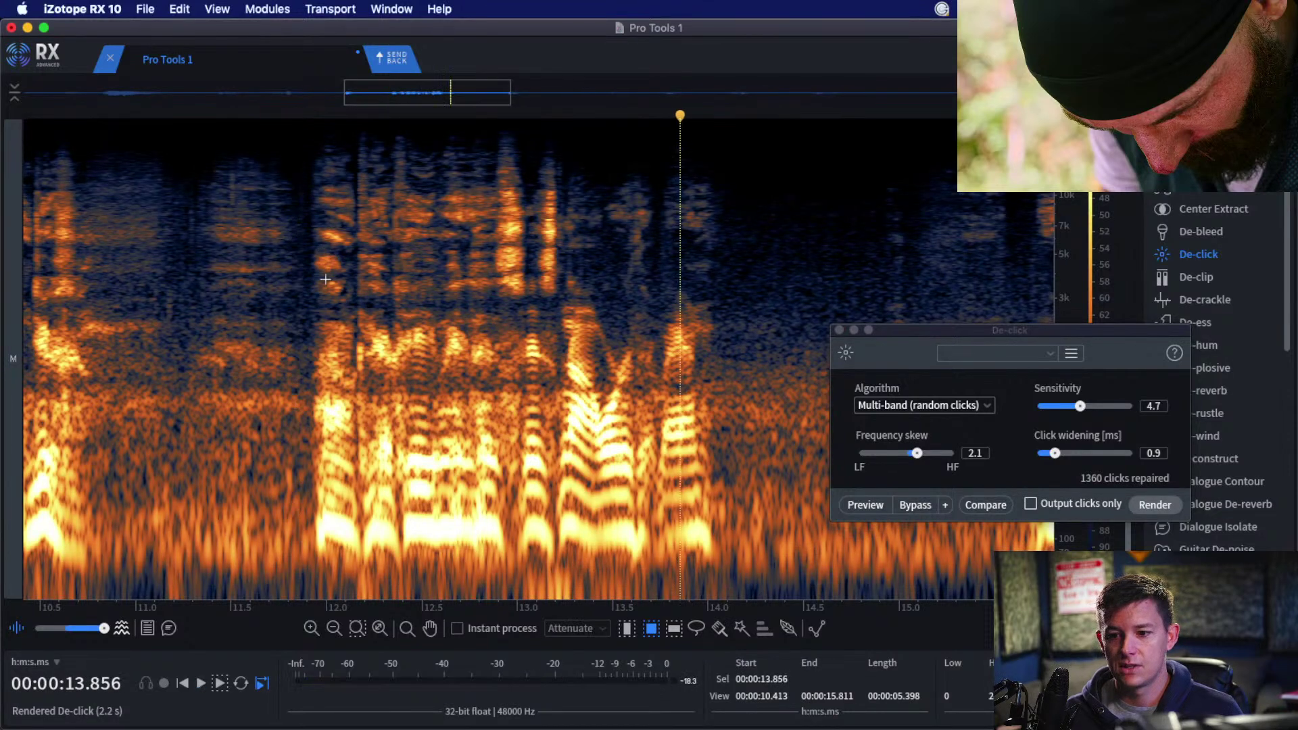
Mark out the short transient between about 12.165 and 12.195 s, in the mid and high frequencies, for close inspection.
{"action": "scroll", "coordinate": [318, 287], "scroll_direction": "up", "scroll_amount": 3}
{"action": "scroll", "coordinate": [432, 307], "scroll_direction": "up", "scroll_amount": 2}
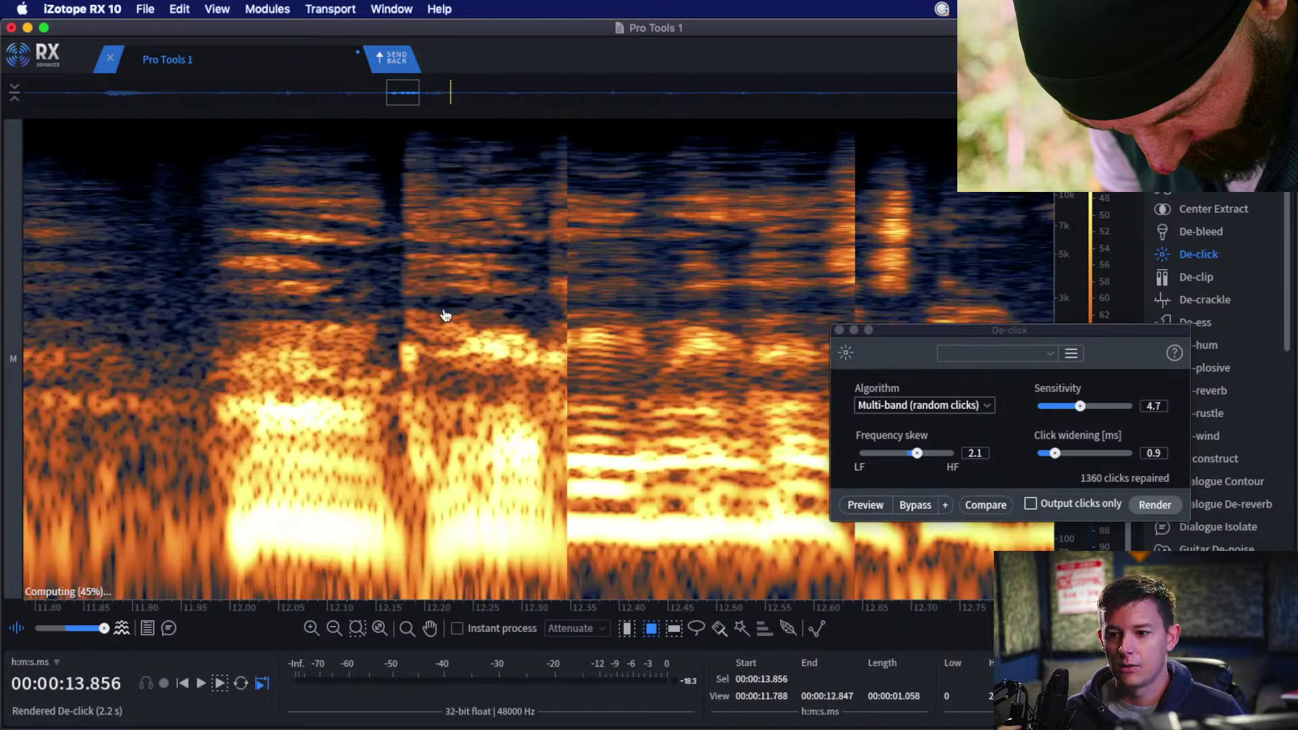
{"action": "scroll", "coordinate": [401, 322], "scroll_direction": "up", "scroll_amount": 2}
{"action": "left_click_drag", "start_coordinate": [369, 158], "coordinate": [448, 467]}
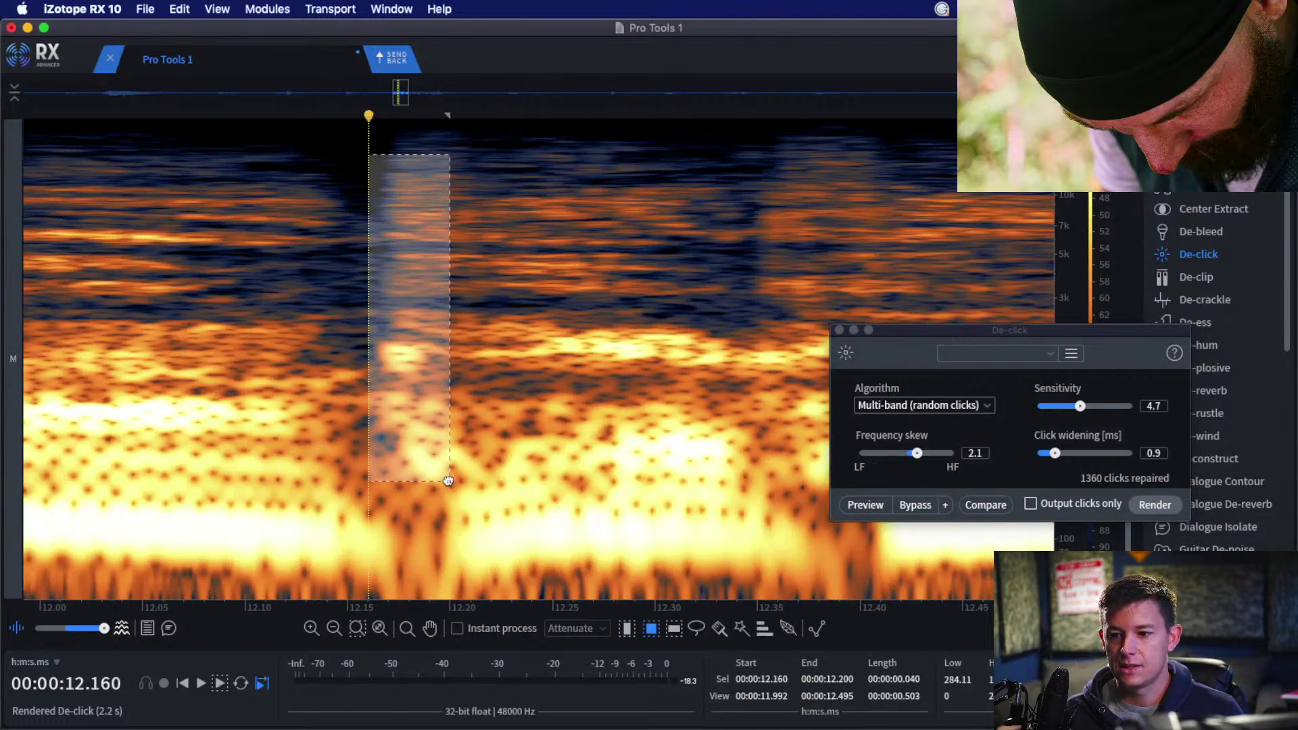
{"action": "left_click", "coordinate": [300, 337]}
{"action": "scroll", "coordinate": [392, 181], "scroll_direction": "down", "scroll_amount": 1}
{"action": "left_click_drag", "start_coordinate": [384, 156], "coordinate": [418, 416]}
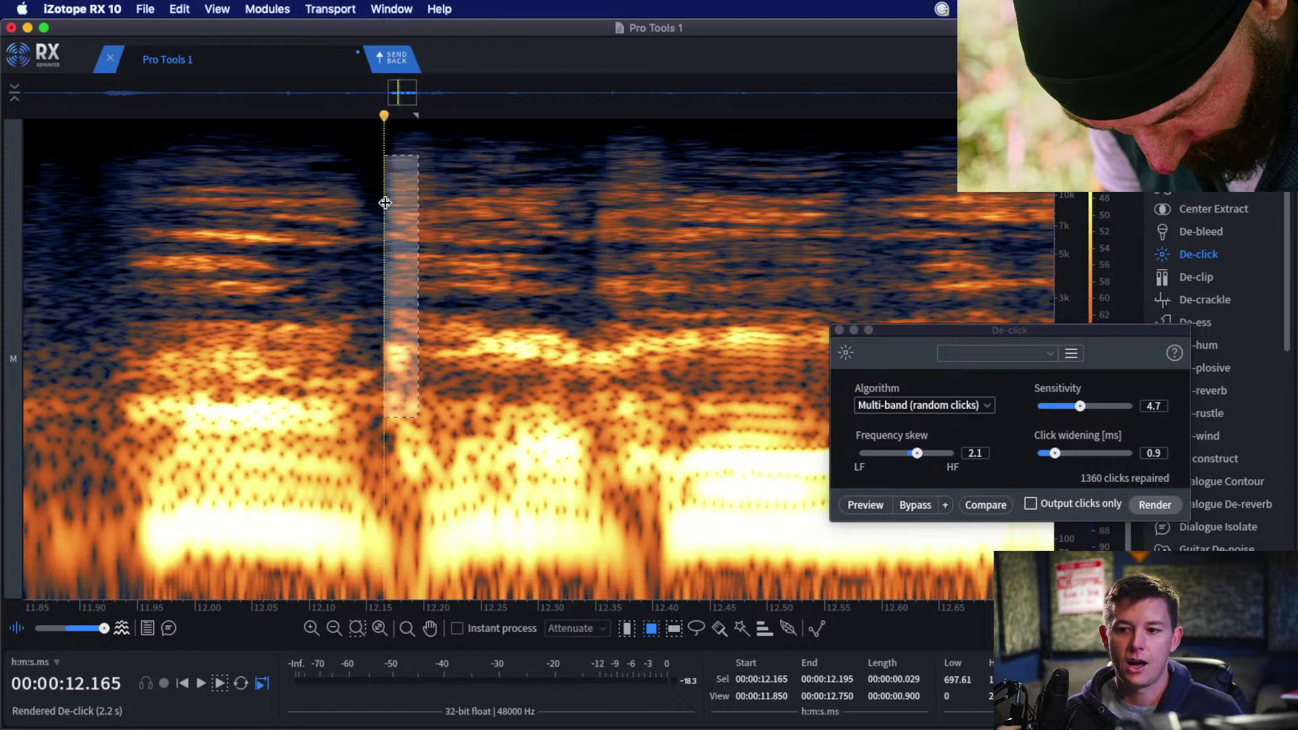
Undo the clip's de-click, toggling it off and on to compare the transient near 12.17 s before and after.
{"action": "key", "text": "Escape"}
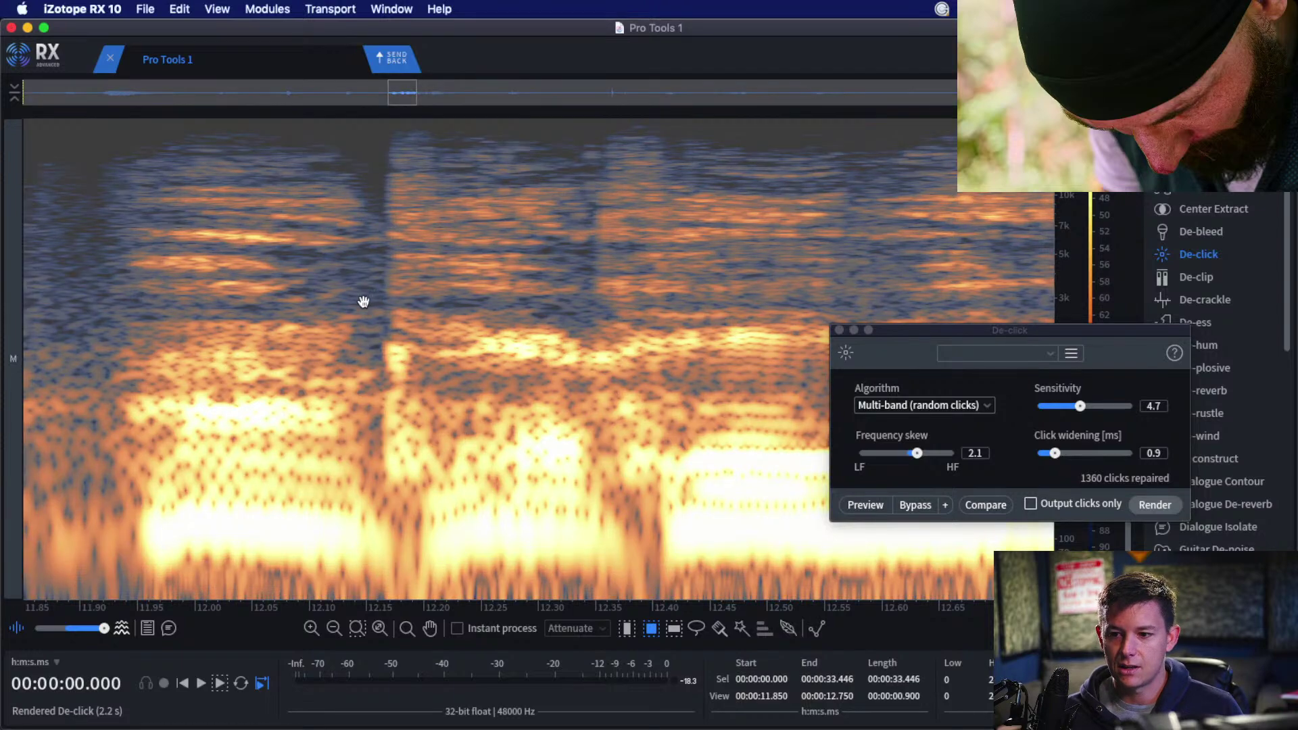
{"action": "left_click", "coordinate": [349, 305]}
{"action": "left_click_drag", "start_coordinate": [380, 334], "coordinate": [424, 478]}
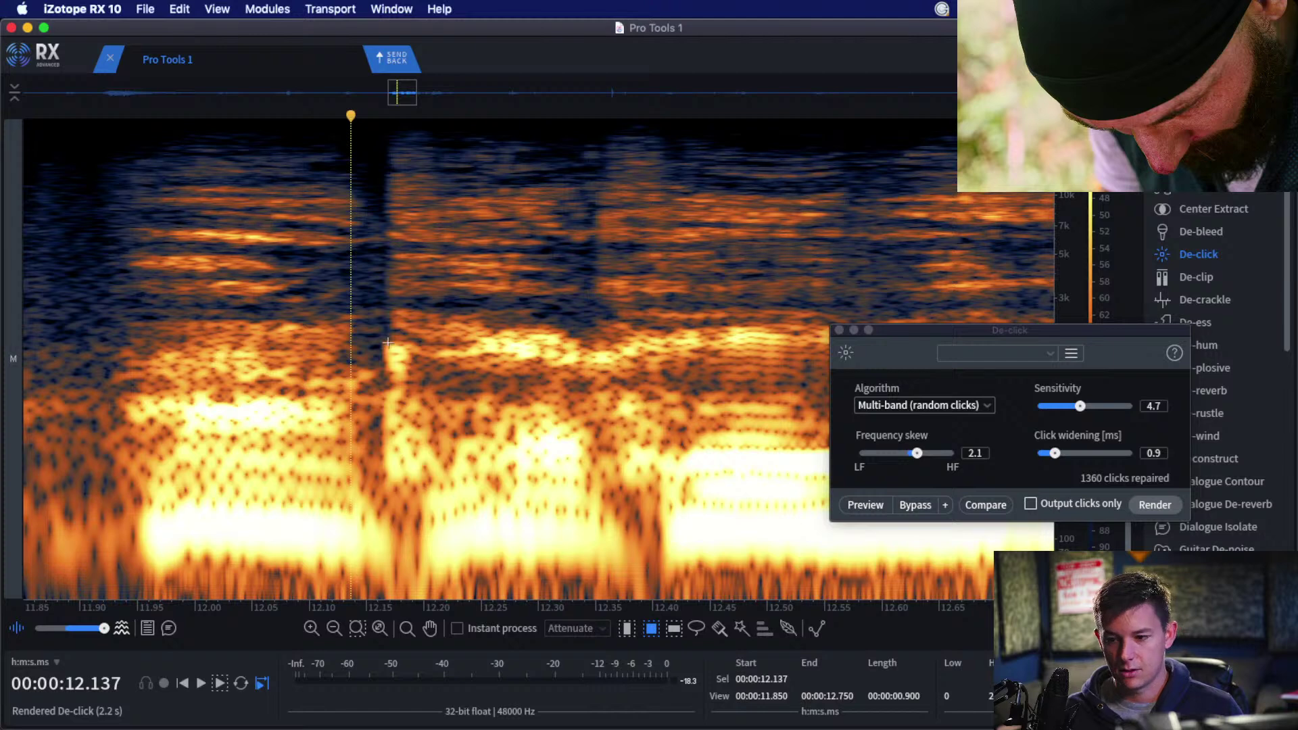
{"action": "left_click_drag", "start_coordinate": [386, 344], "coordinate": [424, 488]}
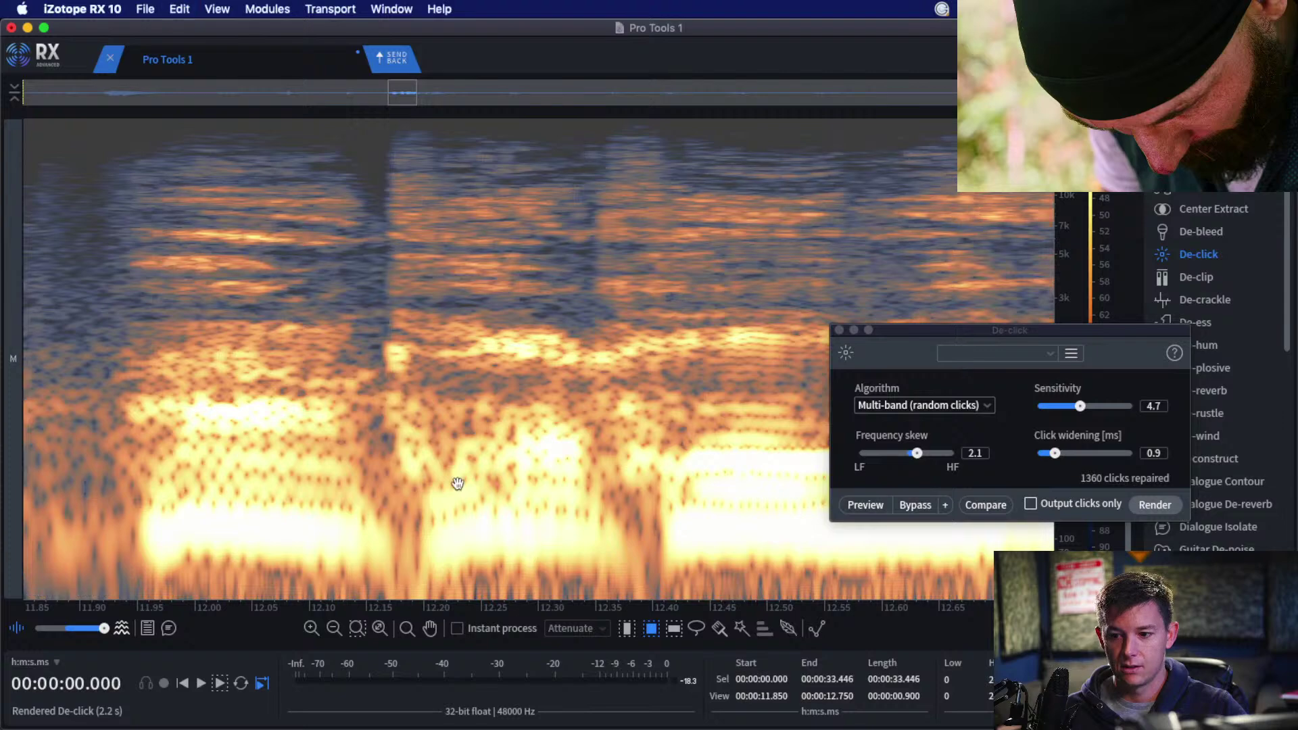
{"action": "left_click", "coordinate": [316, 449]}
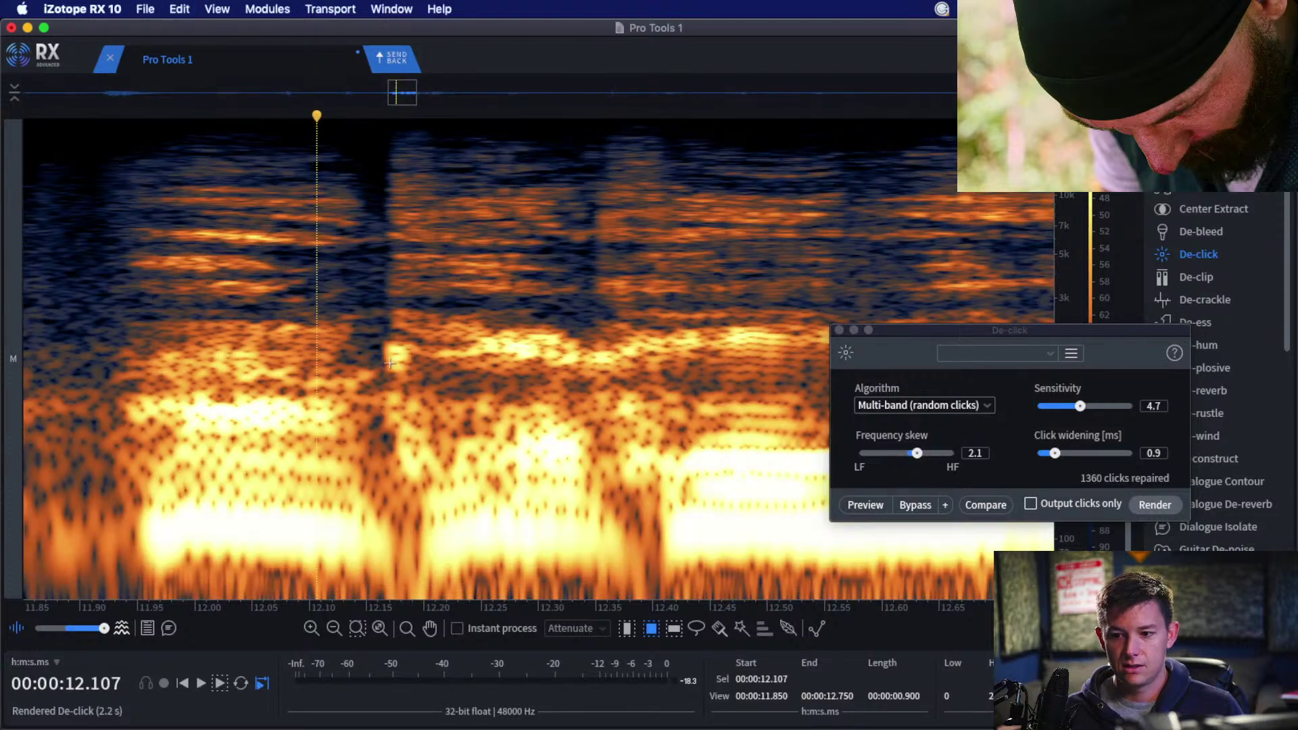
{"action": "left_click_drag", "start_coordinate": [383, 341], "coordinate": [418, 481]}
{"action": "key", "text": "super+z"}
{"action": "left_click", "coordinate": [359, 423]}
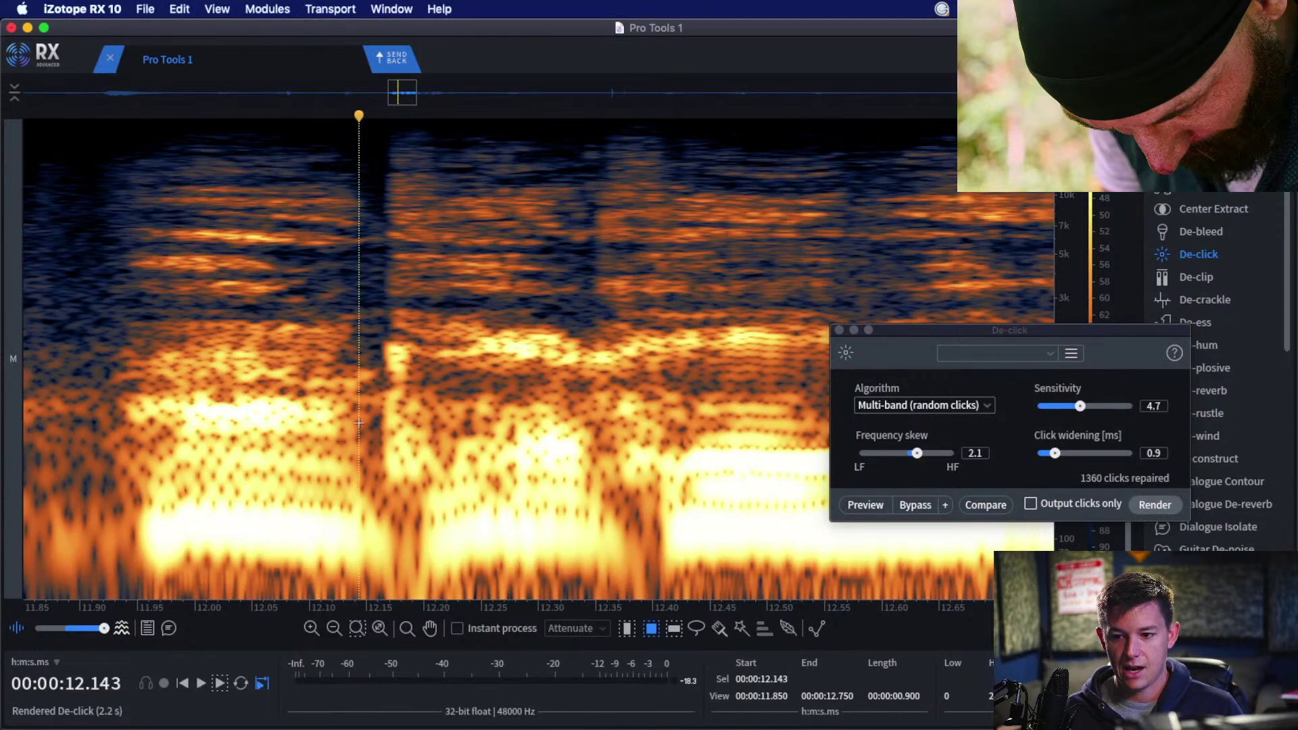
{"action": "scroll", "coordinate": [359, 423], "scroll_direction": "down", "scroll_amount": 3}
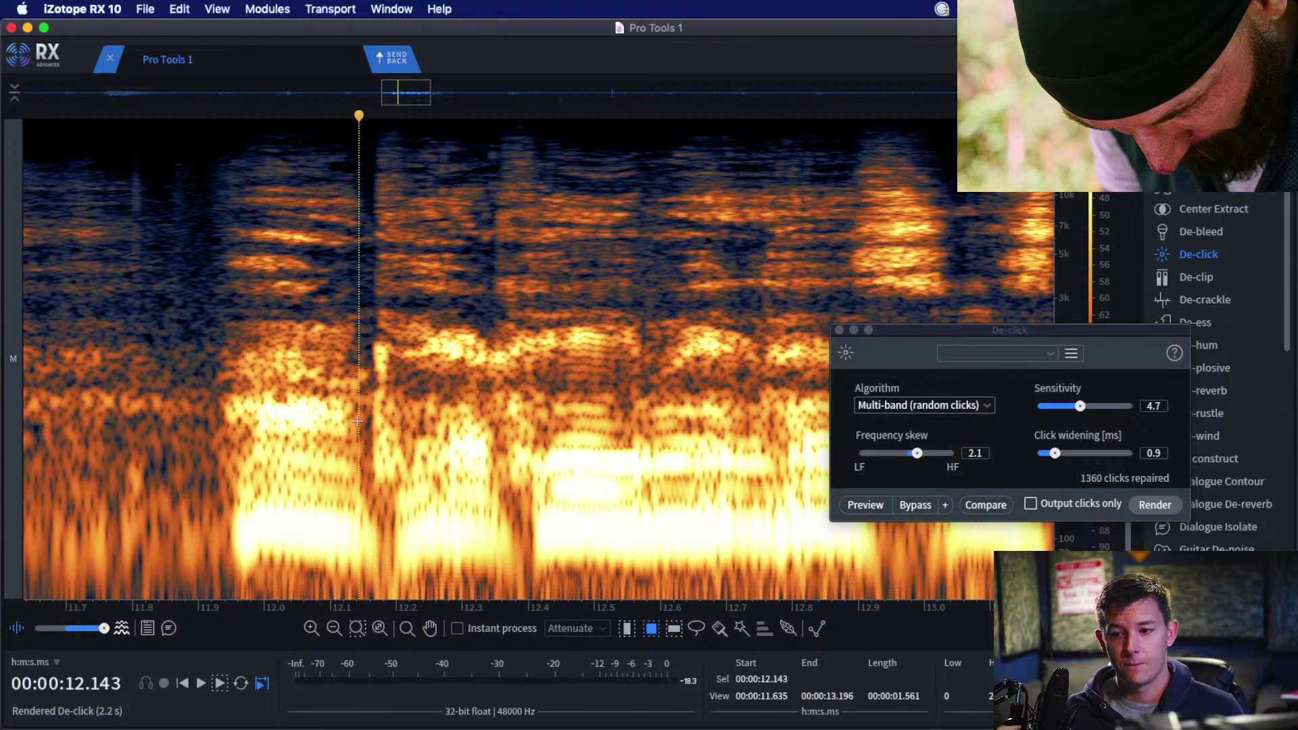
{"action": "scroll", "coordinate": [357, 421], "scroll_direction": "down", "scroll_amount": 3}
{"action": "scroll", "coordinate": [337, 301], "scroll_direction": "down", "scroll_amount": 3}
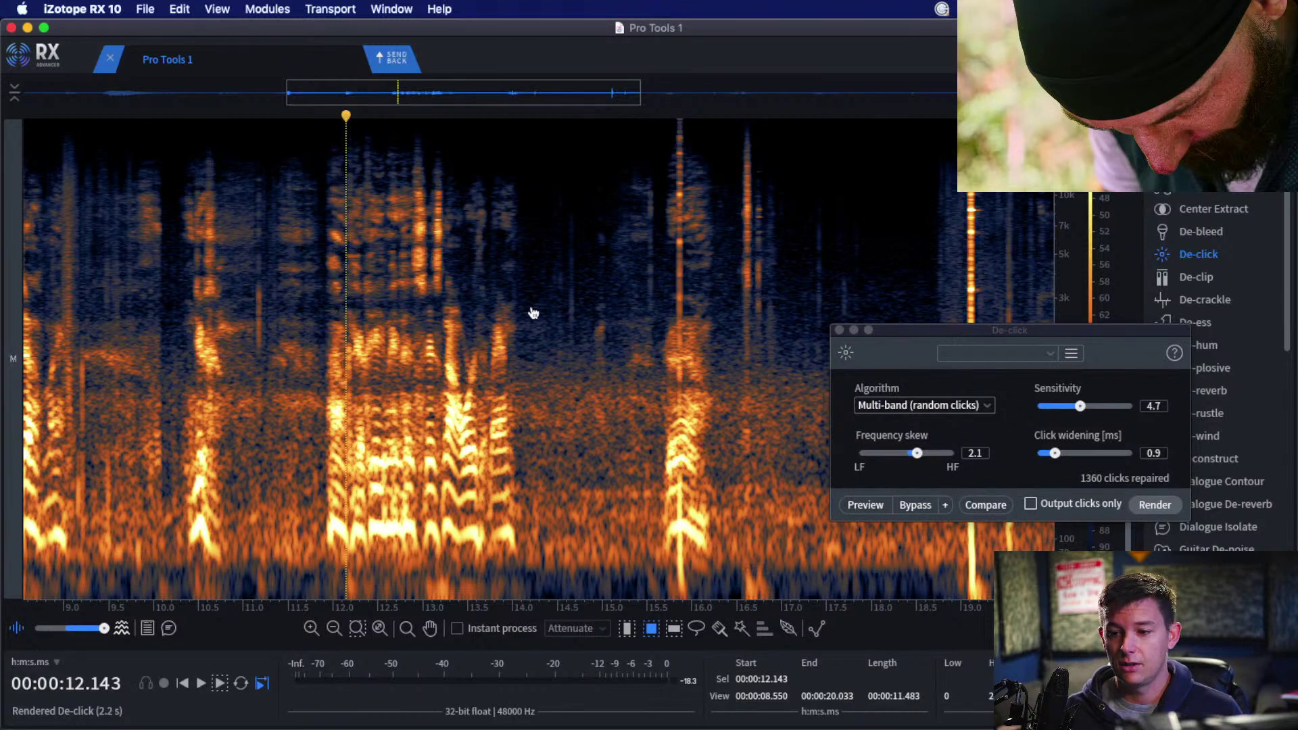
{"action": "key", "text": "super+Tab"}
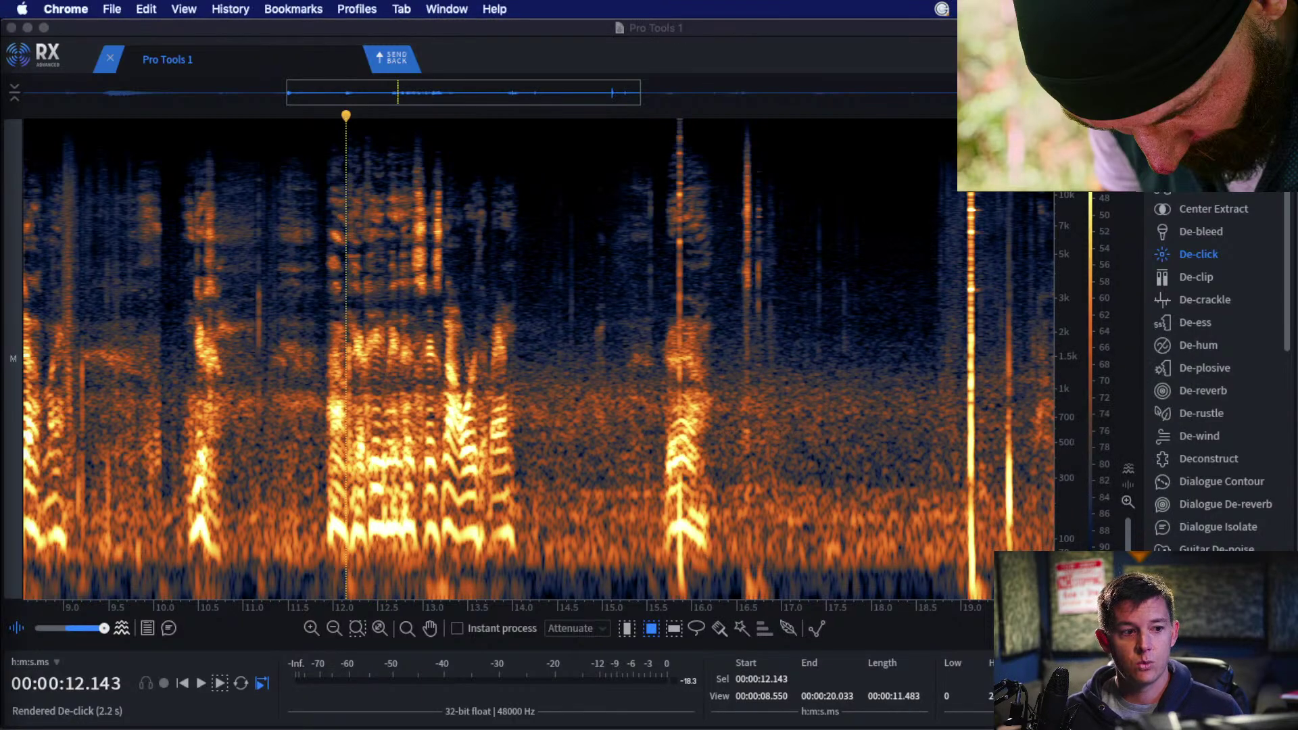
{"action": "key", "text": "super+Tab"}
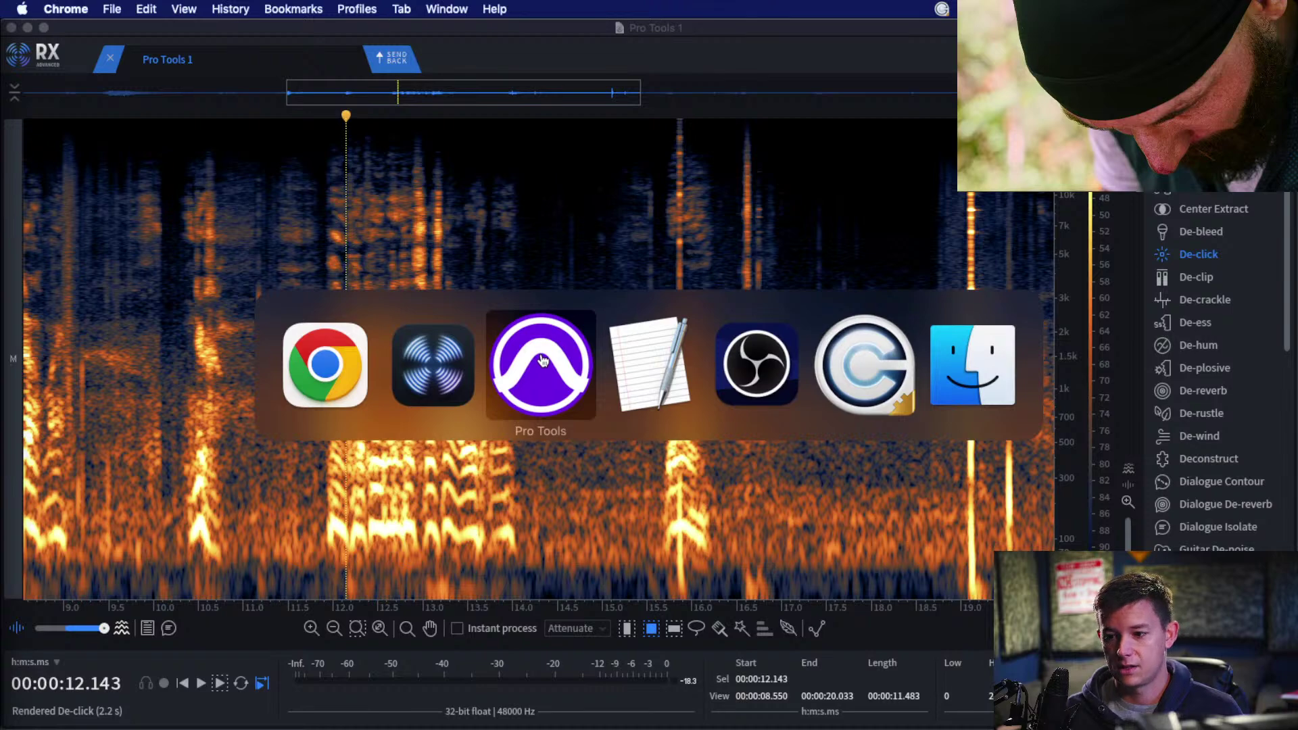
{"action": "left_click", "coordinate": [476, 353]}
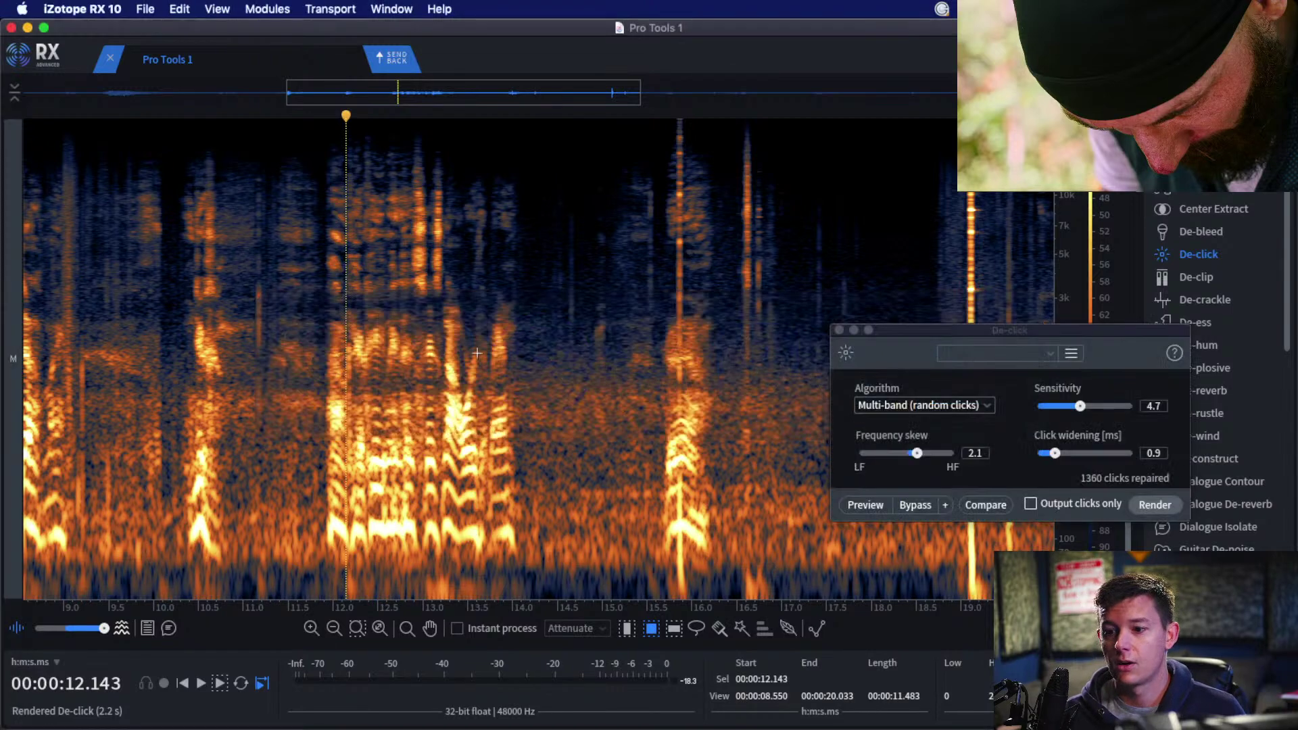
Examine the speech around 12.5 s and the unrepaired click lines across the surrounding dialogue.
{"action": "left_click", "coordinate": [386, 297]}
{"action": "scroll", "coordinate": [347, 289], "scroll_direction": "up", "scroll_amount": 5}
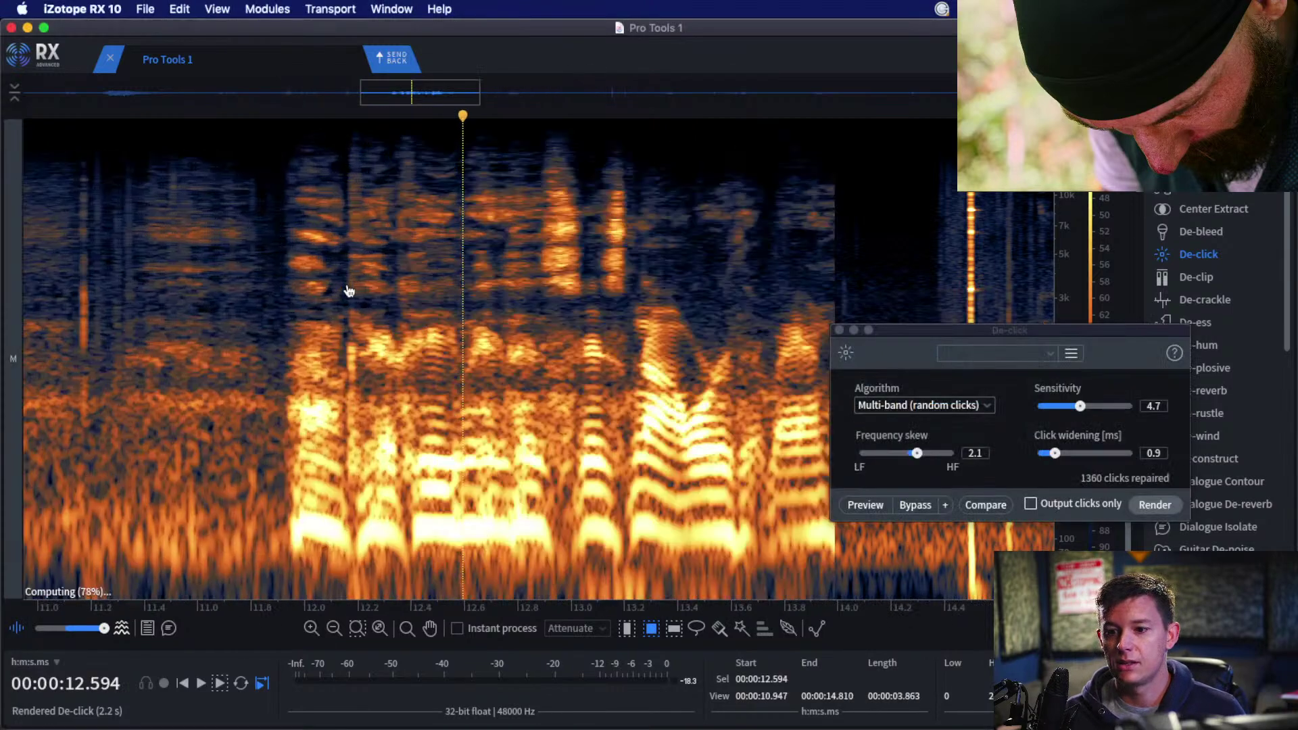
{"action": "scroll", "coordinate": [339, 243], "scroll_direction": "down", "scroll_amount": 3}
{"action": "key", "text": "super+a"}
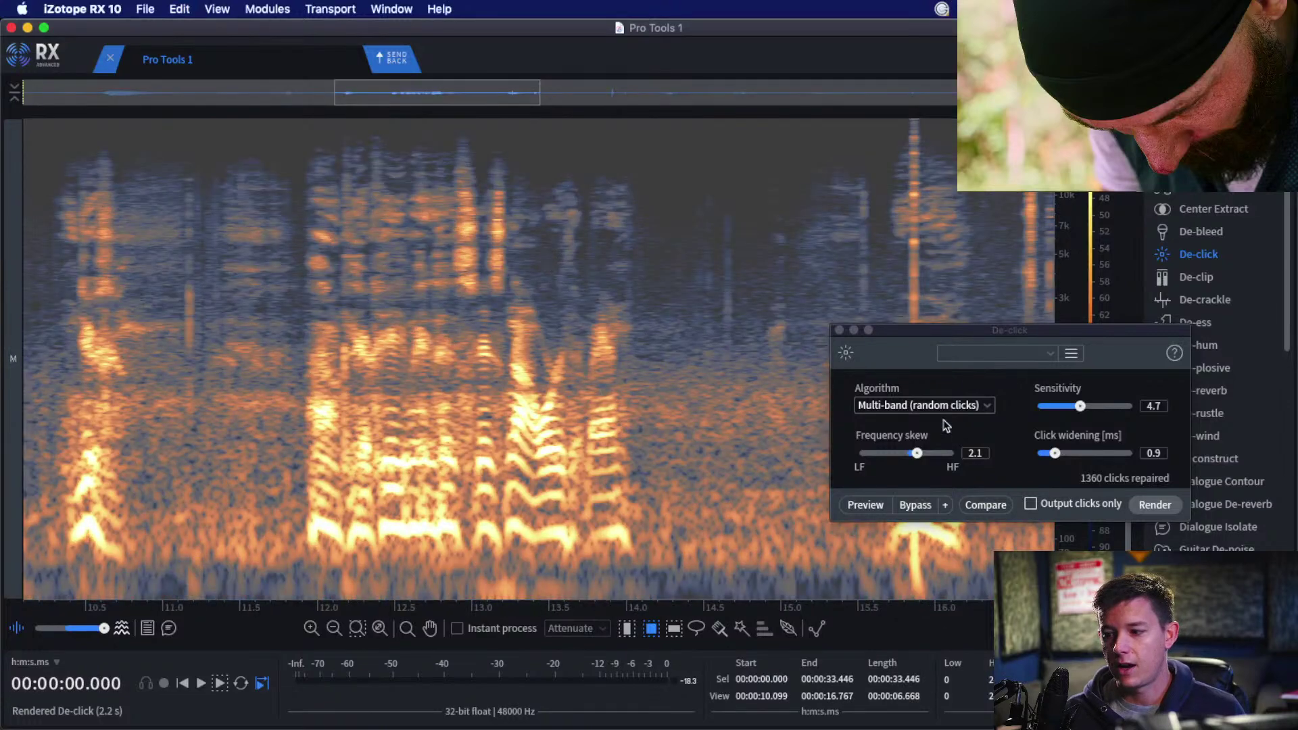
{"action": "left_click", "coordinate": [407, 264]}
{"action": "scroll", "coordinate": [236, 245], "scroll_direction": "down", "scroll_amount": 3}
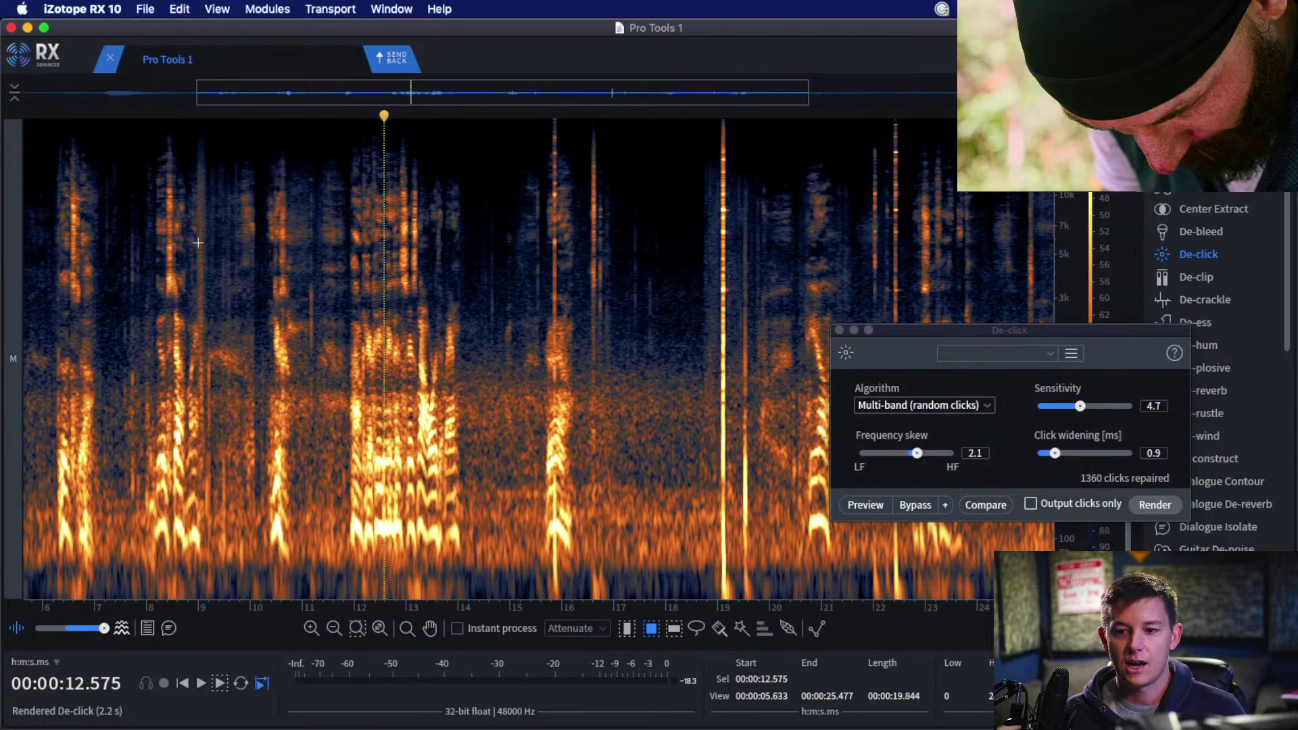
{"action": "scroll", "coordinate": [196, 246], "scroll_direction": "up", "scroll_amount": 2}
{"action": "scroll", "coordinate": [179, 247], "scroll_direction": "down", "scroll_amount": 3}
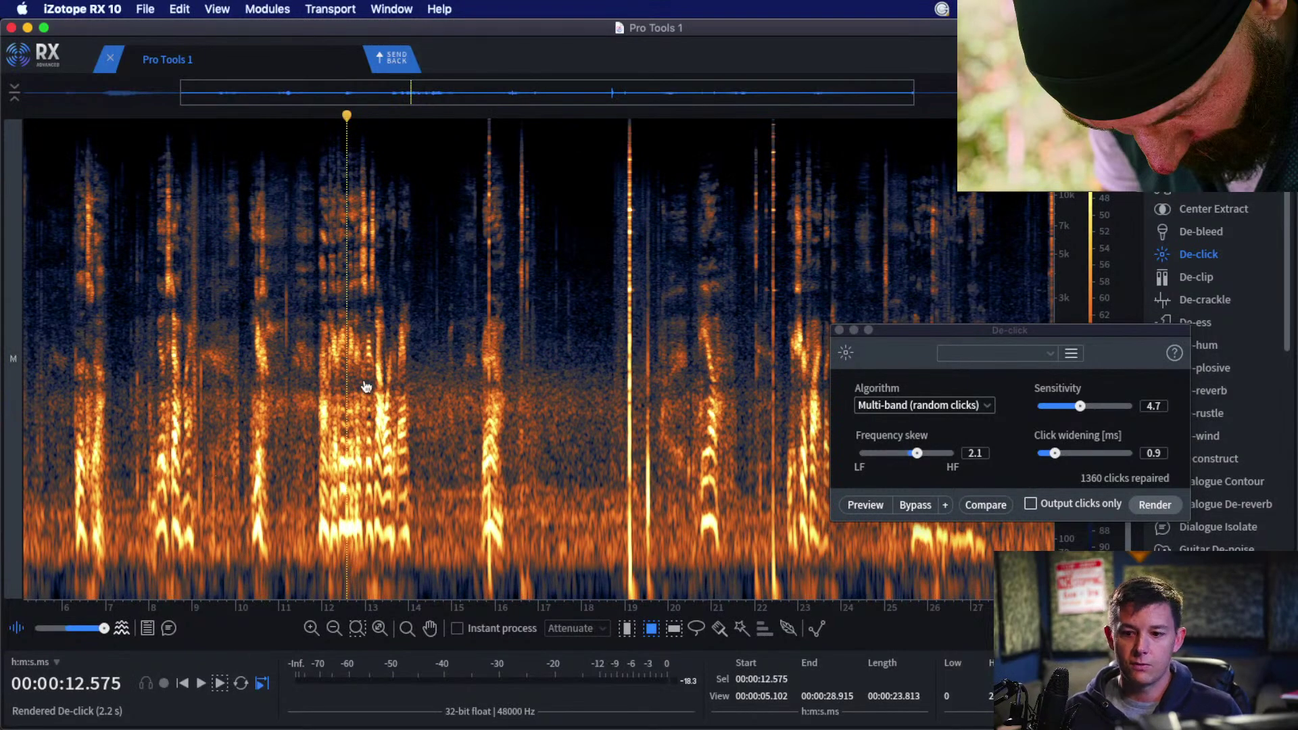
Switch to Pro Tools to check the RX Connect window and the source dialogue clip, and return to RX.
{"action": "key", "text": "super+Tab"}
{"action": "key", "text": "super+Tab"}
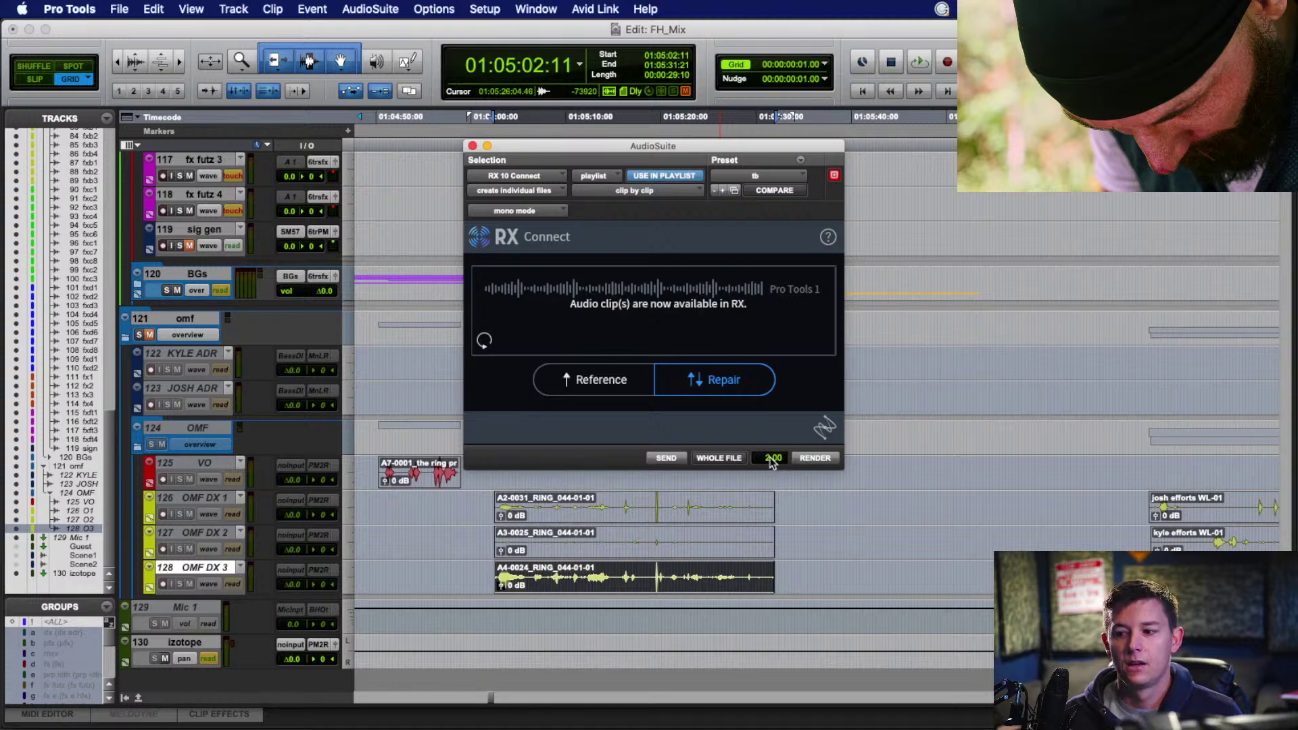
{"action": "key", "text": "super+Tab"}
{"action": "key", "text": "super+Tab"}
{"action": "key", "text": "super+shift+Tab"}
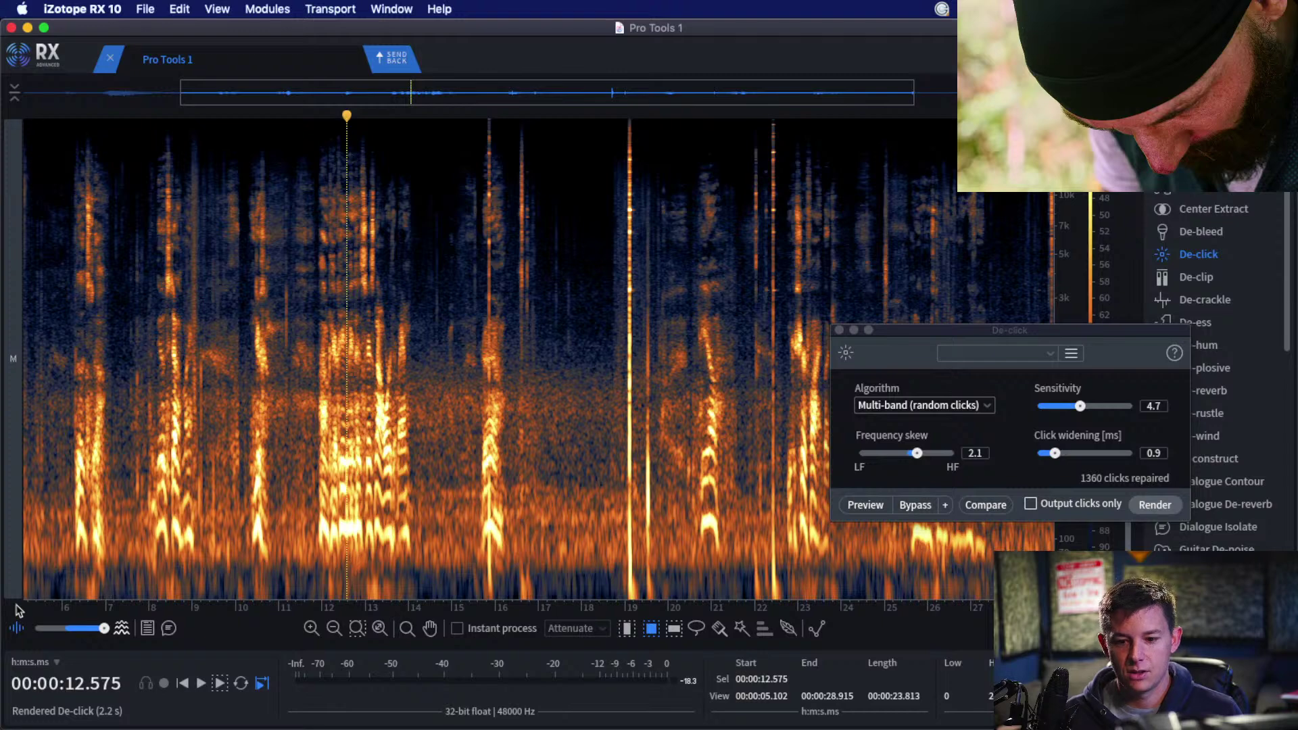
Show the whole clip and place the playhead at 2 s to look at its opening section.
{"action": "scroll", "coordinate": [213, 601], "scroll_direction": "down", "scroll_amount": 3}
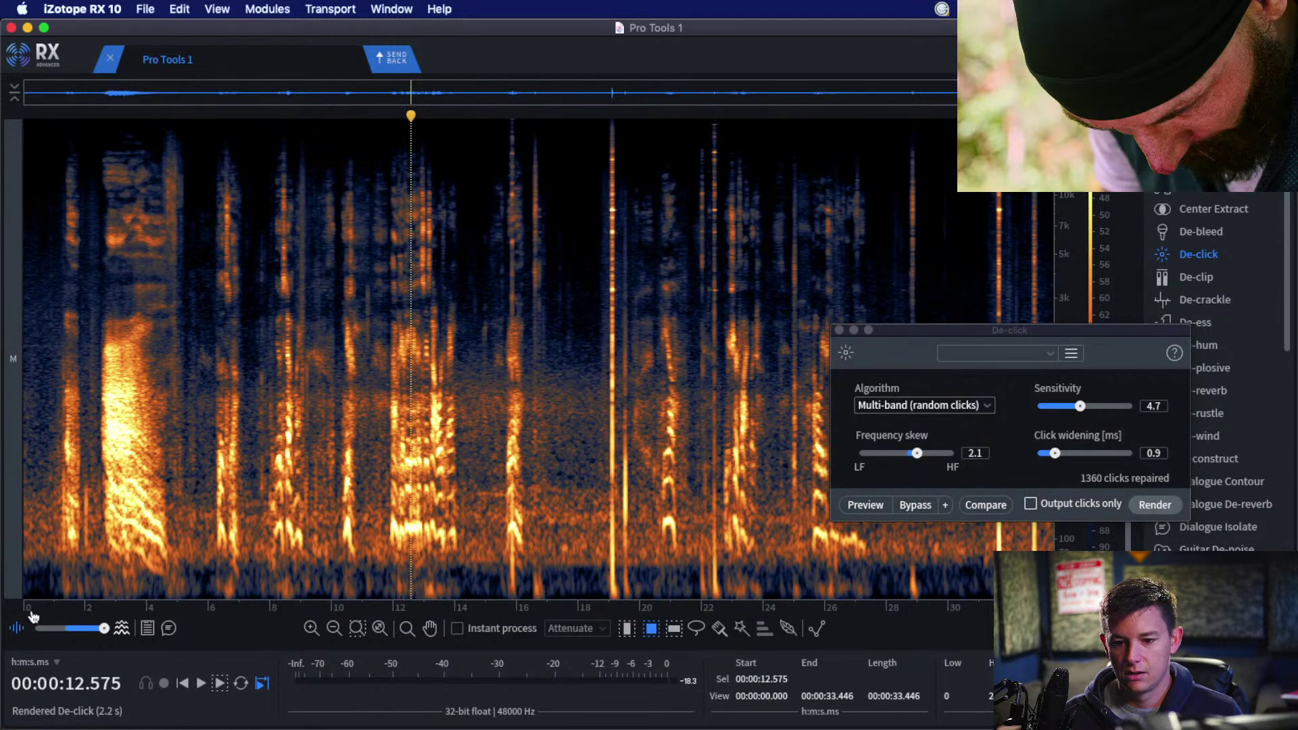
{"action": "left_click", "coordinate": [83, 595]}
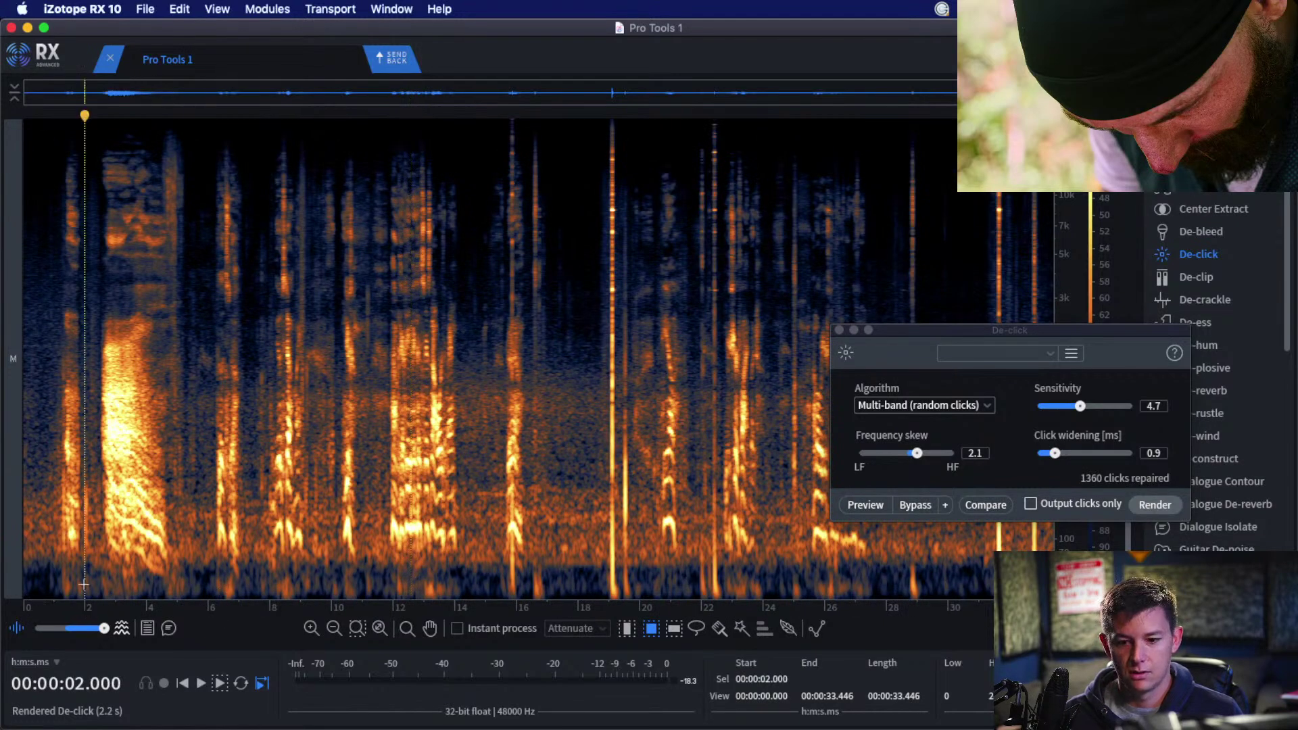
{"action": "scroll", "coordinate": [82, 599], "scroll_direction": "up", "scroll_amount": 3}
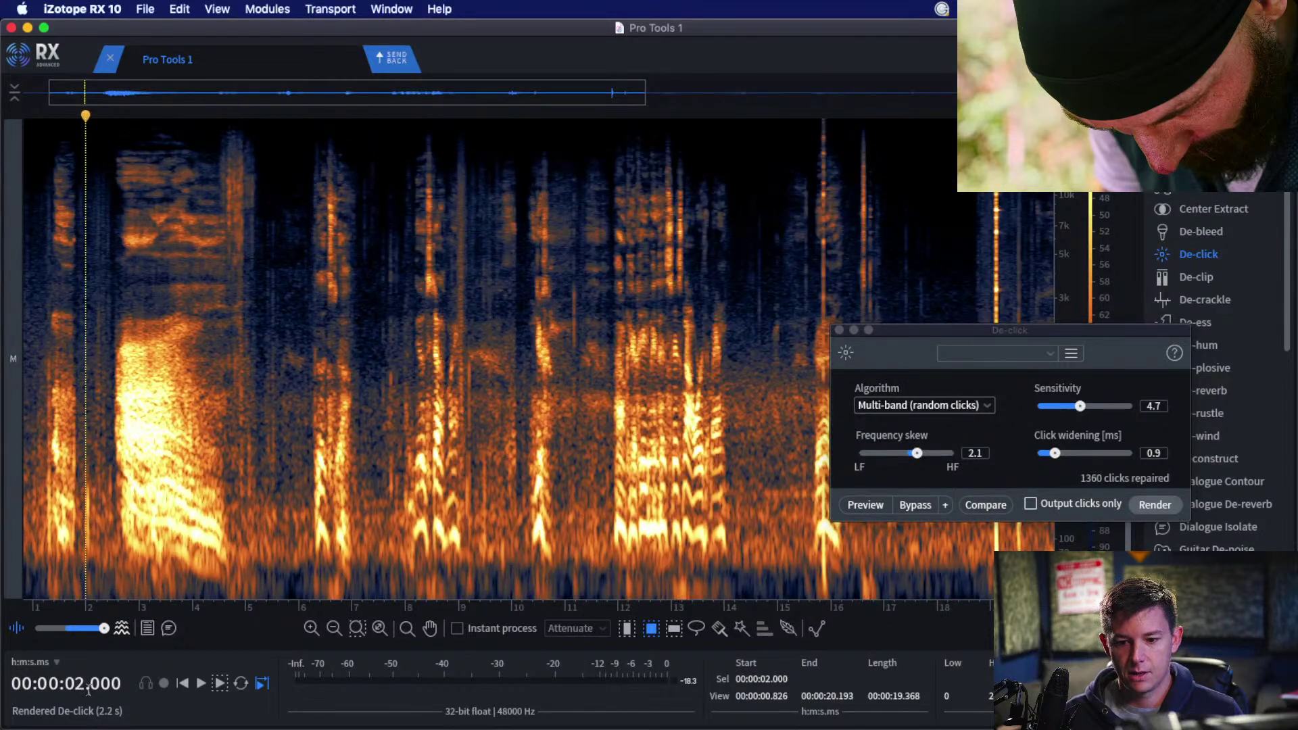
{"action": "key", "text": "super+Tab"}
{"action": "key", "text": "super+Tab"}
{"action": "key", "text": "super+Tab"}
{"action": "key", "text": "super+Tab"}
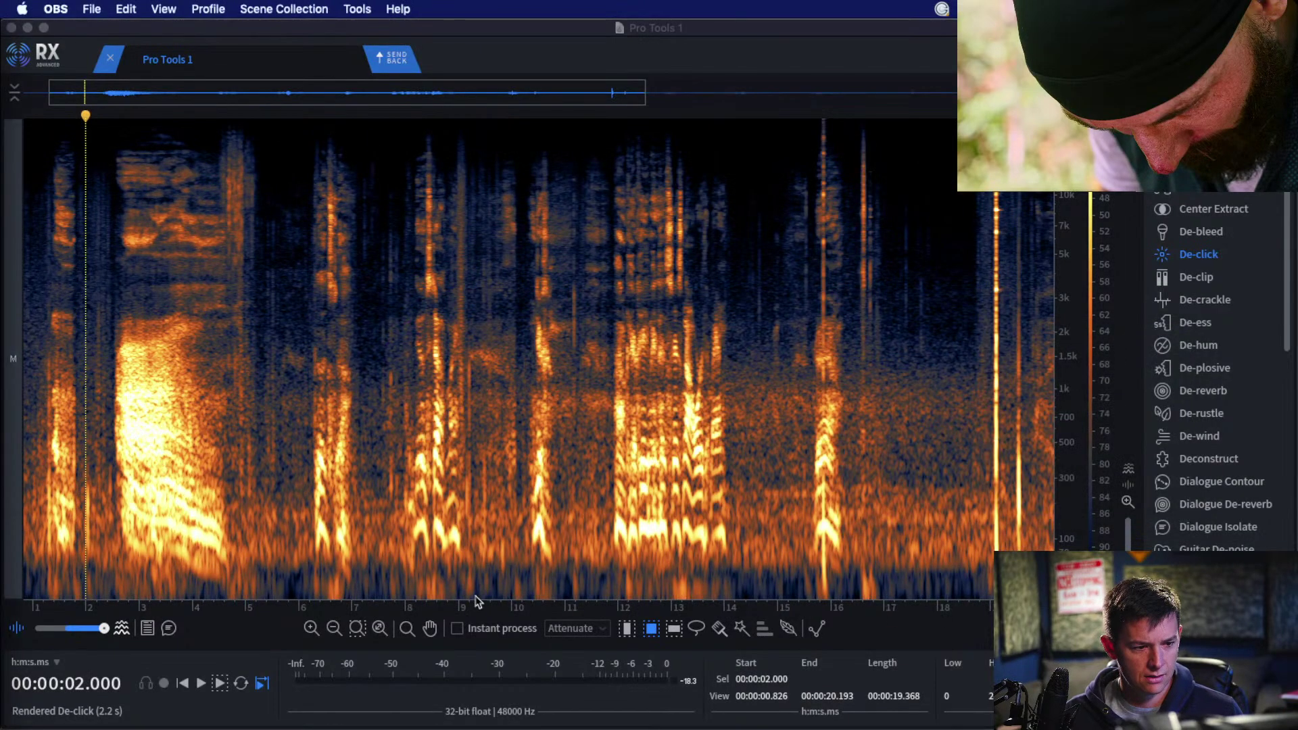
{"action": "scroll", "coordinate": [80, 683], "scroll_direction": "up", "scroll_amount": 1}
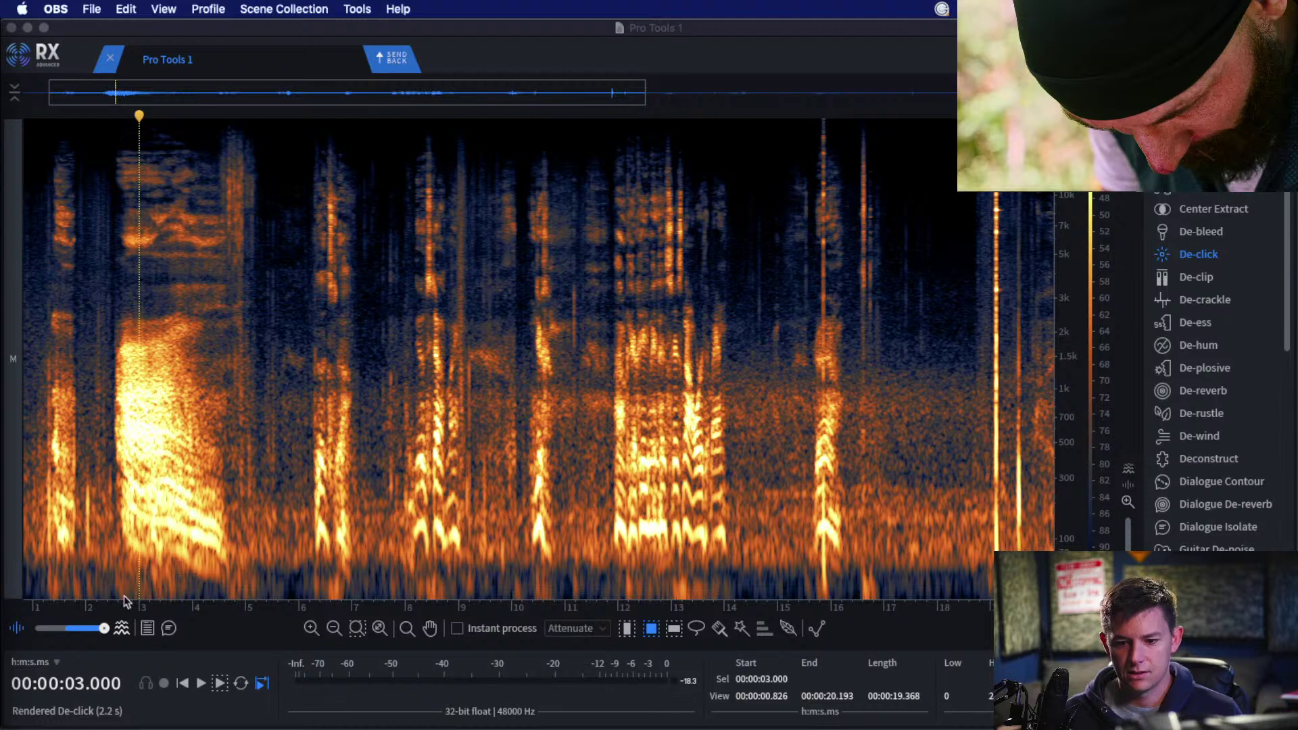
{"action": "left_click", "coordinate": [85, 575]}
{"action": "left_click", "coordinate": [86, 571]}
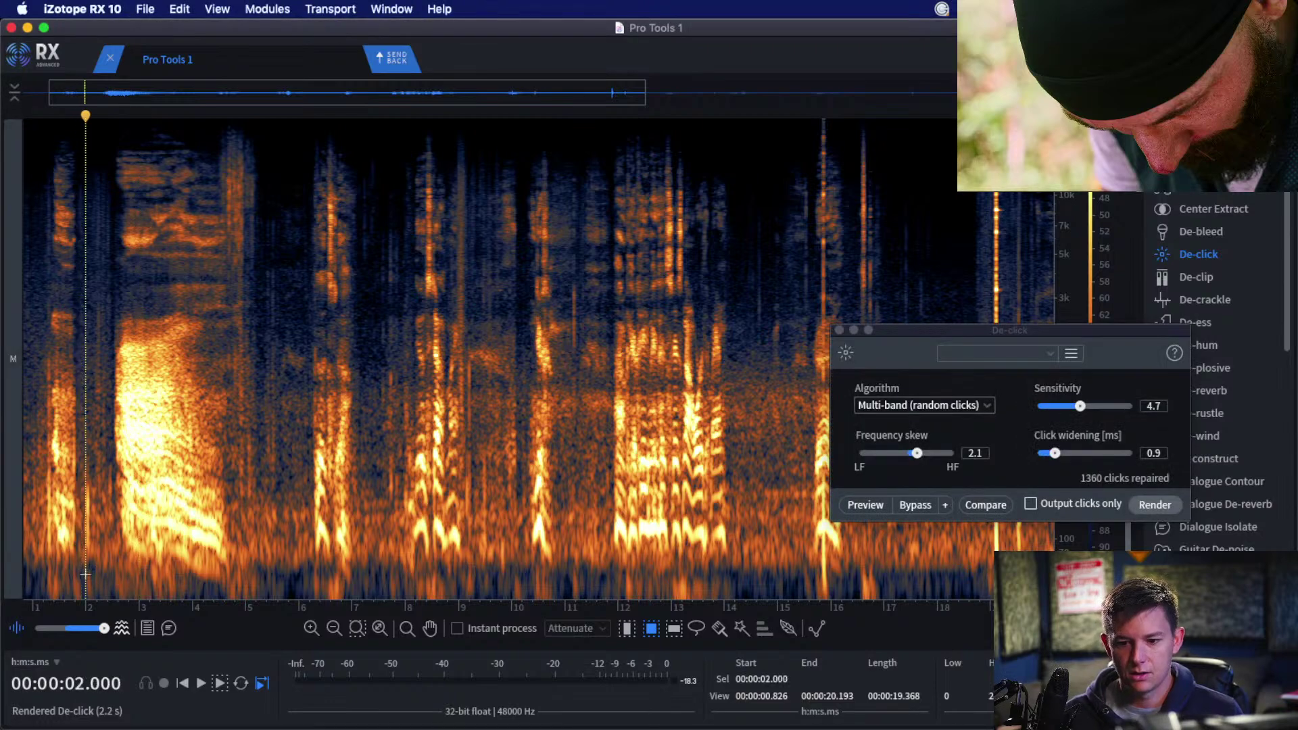
Play the beginning of the clip from 0.8 s to listen to the lead-in before the first word.
{"action": "scroll", "coordinate": [914, 608], "scroll_direction": "right", "scroll_amount": 10}
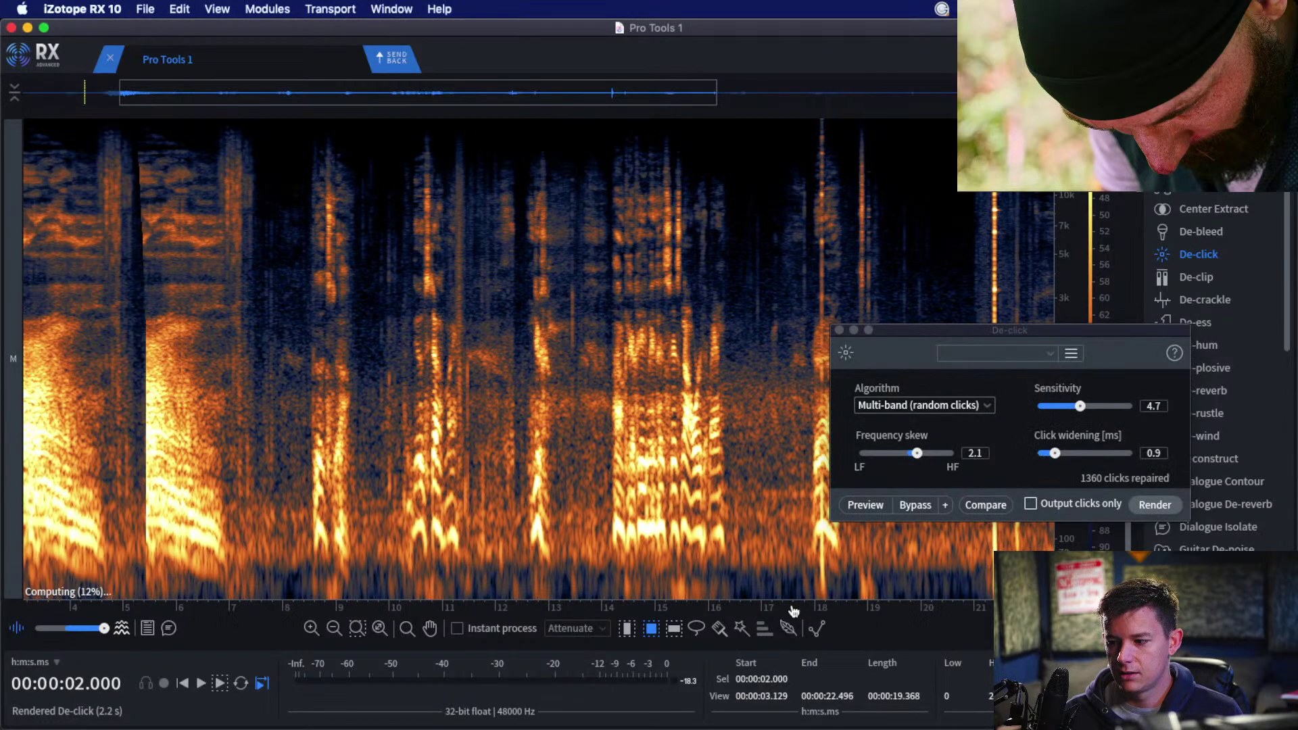
{"action": "scroll", "coordinate": [914, 610], "scroll_direction": "up", "scroll_amount": 3}
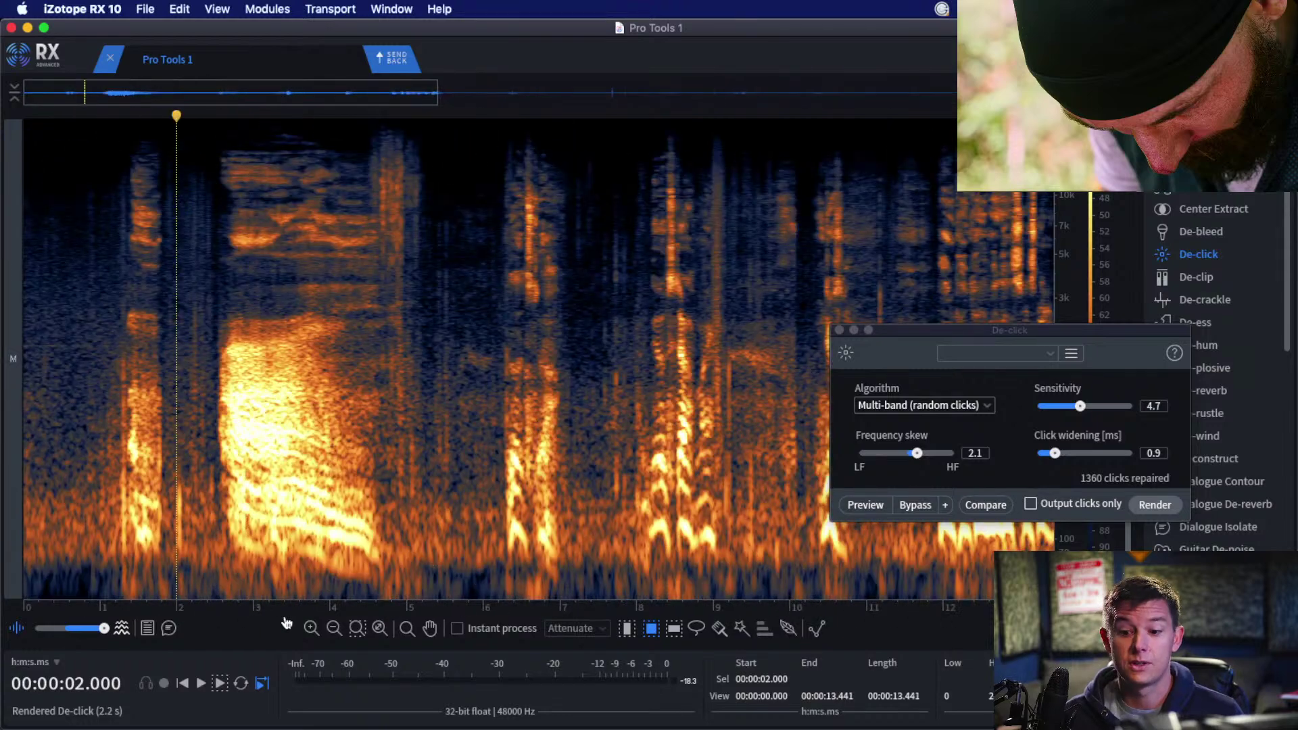
{"action": "left_click", "coordinate": [93, 339]}
{"action": "scroll", "coordinate": [92, 339], "scroll_direction": "up", "scroll_amount": 3}
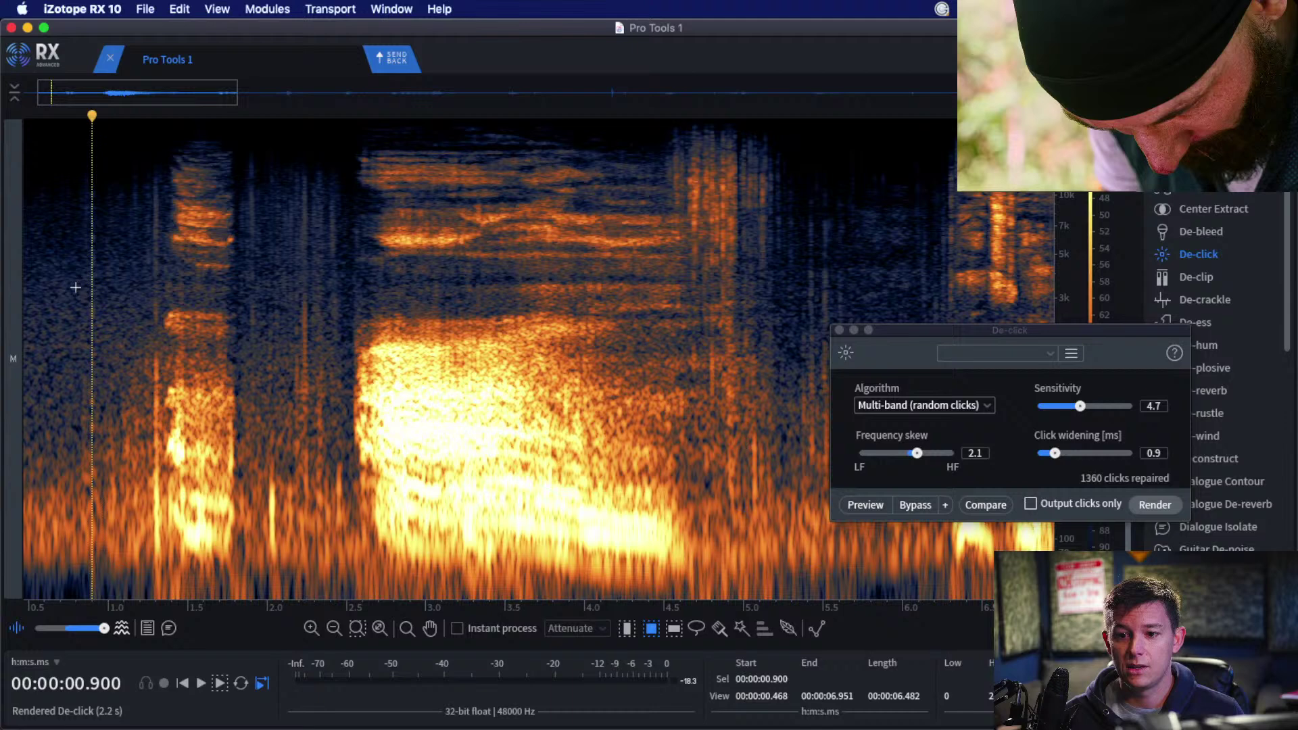
{"action": "left_click", "coordinate": [77, 283]}
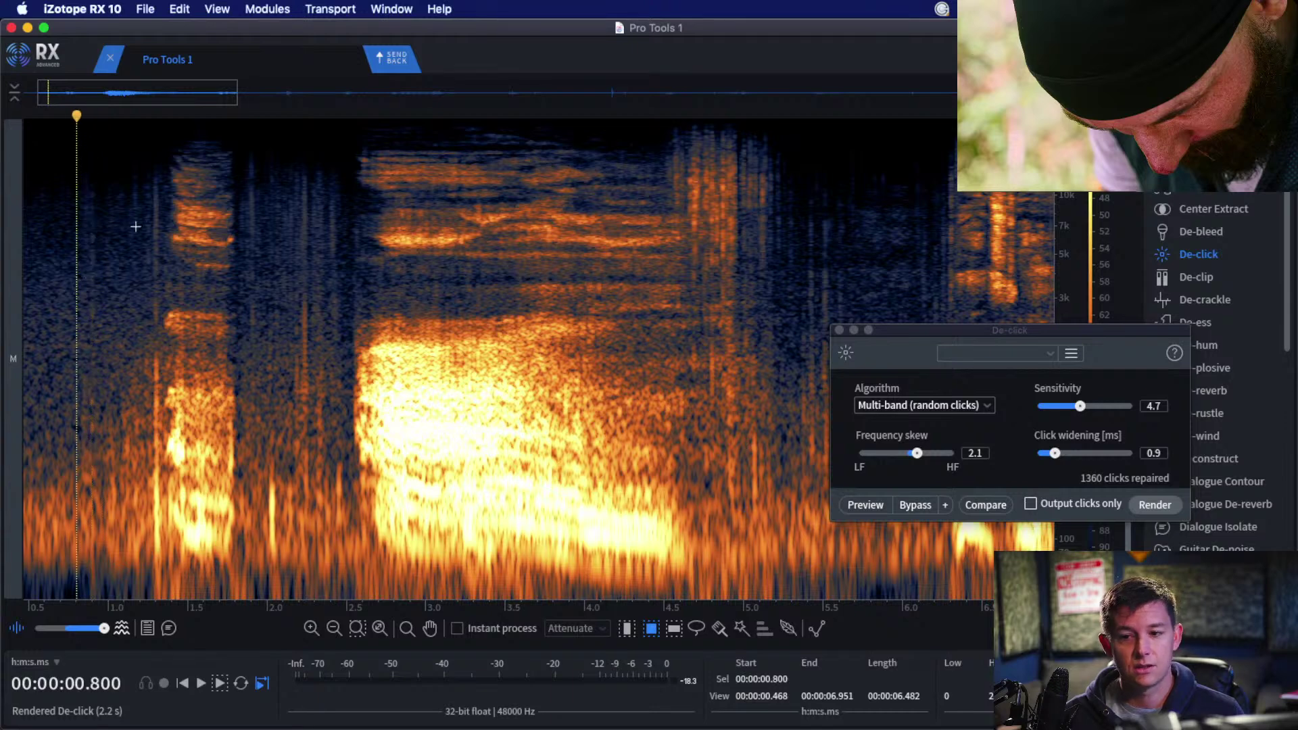
{"action": "key", "text": "space"}
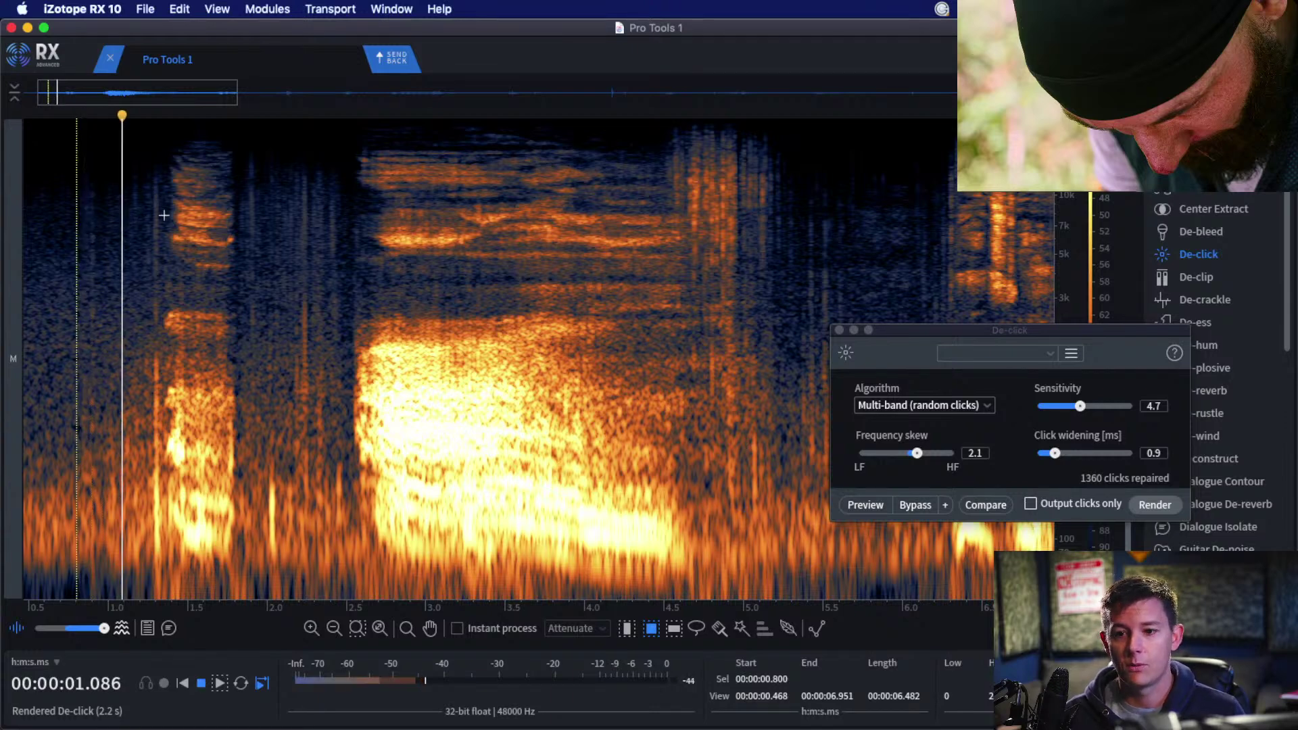
Render De-click on the lead-in from about 0.6 to 1.37 s and on the gap from about 1.81 to 2.56 s.
{"action": "left_click_drag", "start_coordinate": [168, 154], "coordinate": [61, 476]}
{"action": "key", "text": "Return"}
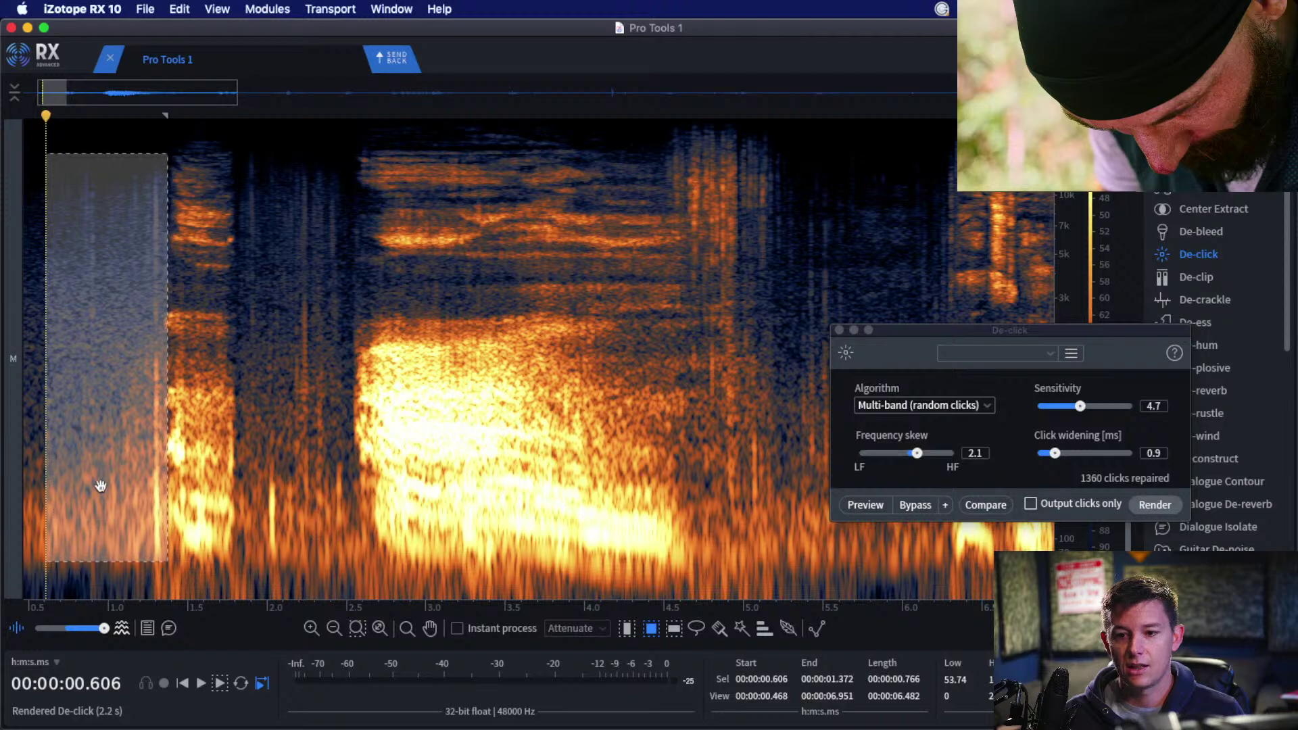
{"action": "left_click", "coordinate": [213, 233]}
{"action": "left_click_drag", "start_coordinate": [238, 137], "coordinate": [357, 564]}
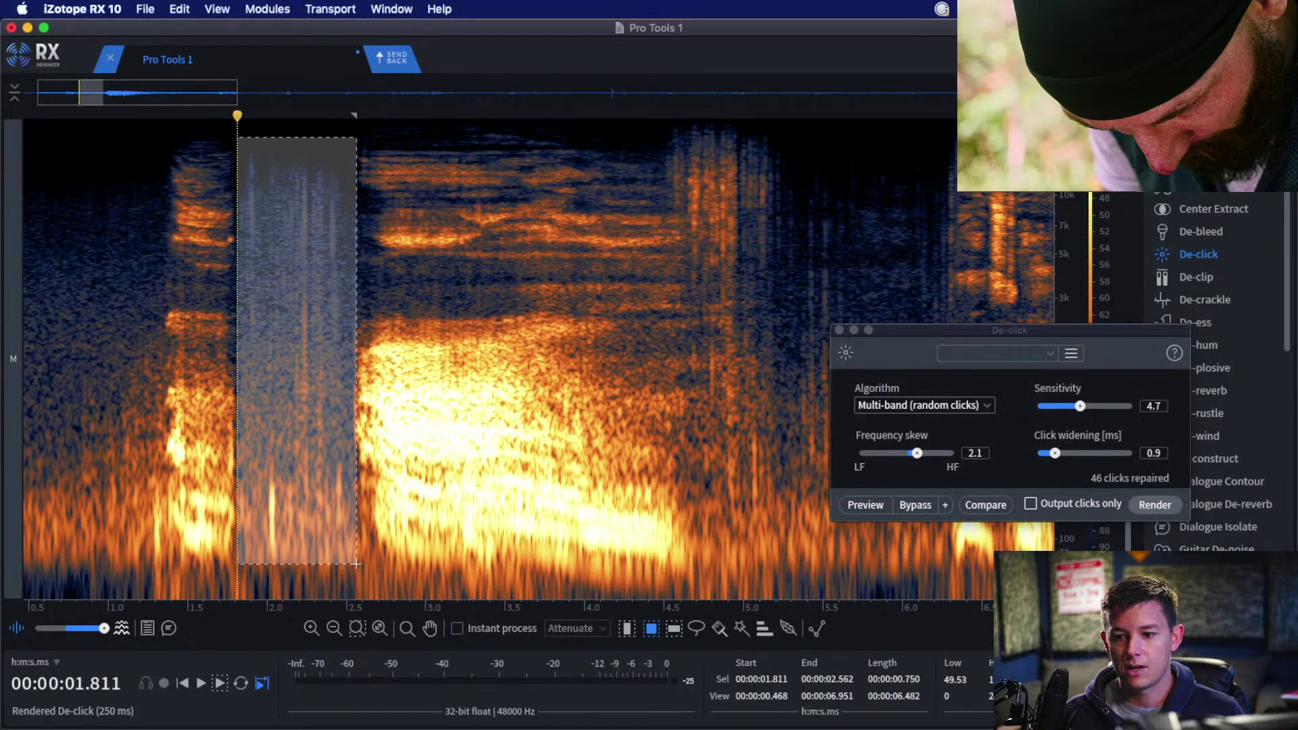
{"action": "left_click", "coordinate": [1155, 504]}
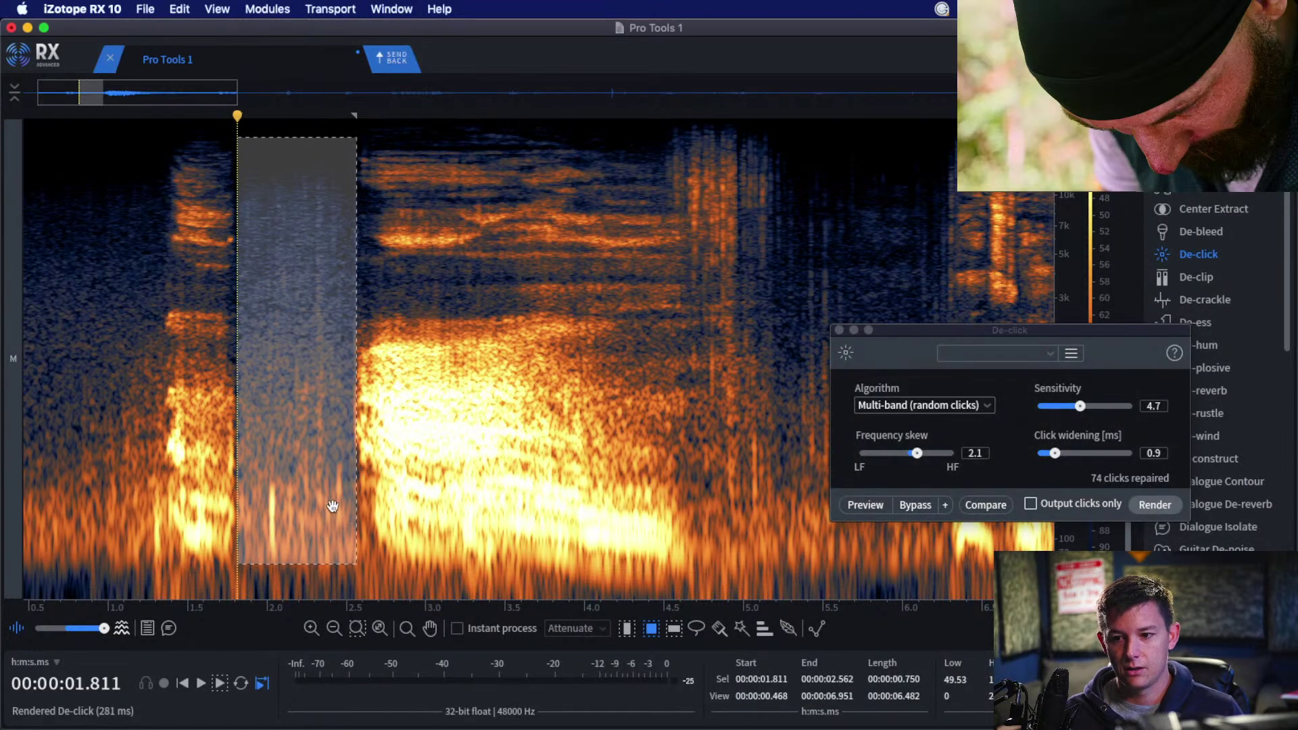
Switch to TextEdit, highlight the "Develop a process" note, and return to RX with the playhead at about 1.2 s.
{"action": "key", "text": "super+Tab"}
{"action": "key", "text": "super+Tab"}
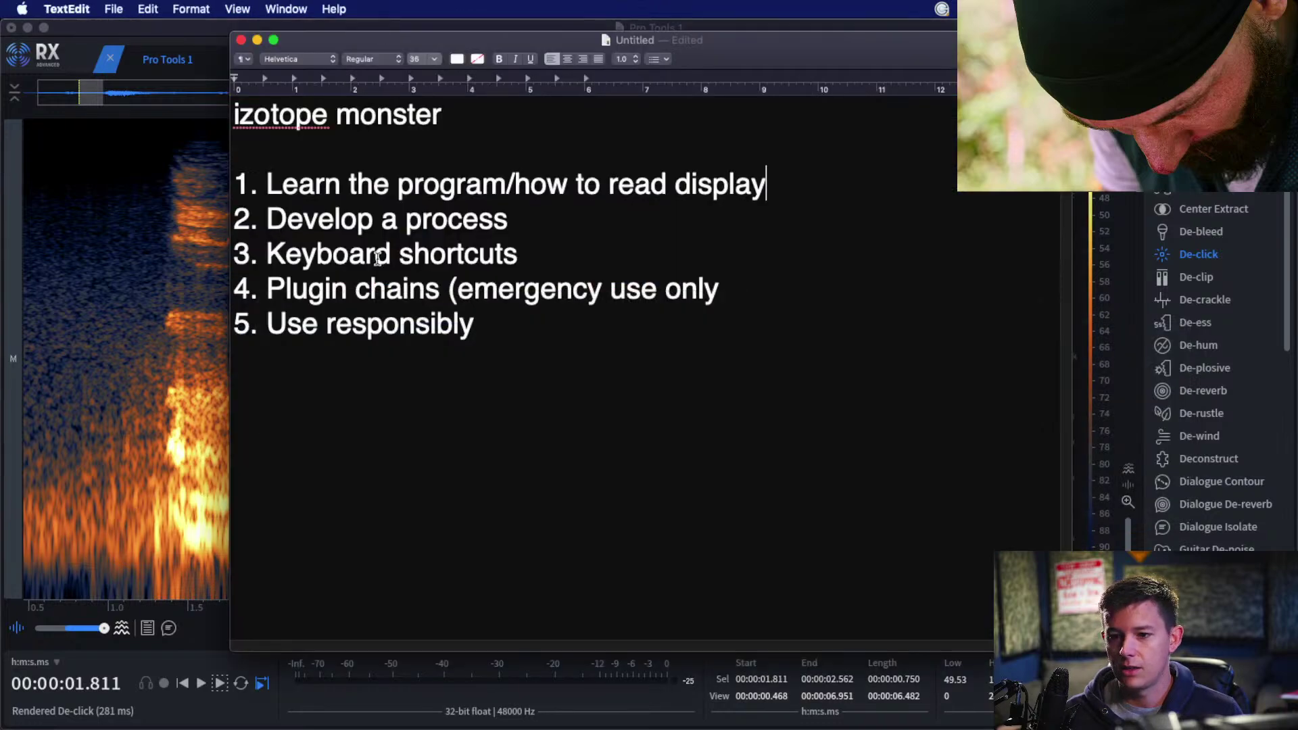
{"action": "left_click_drag", "start_coordinate": [267, 219], "coordinate": [503, 225]}
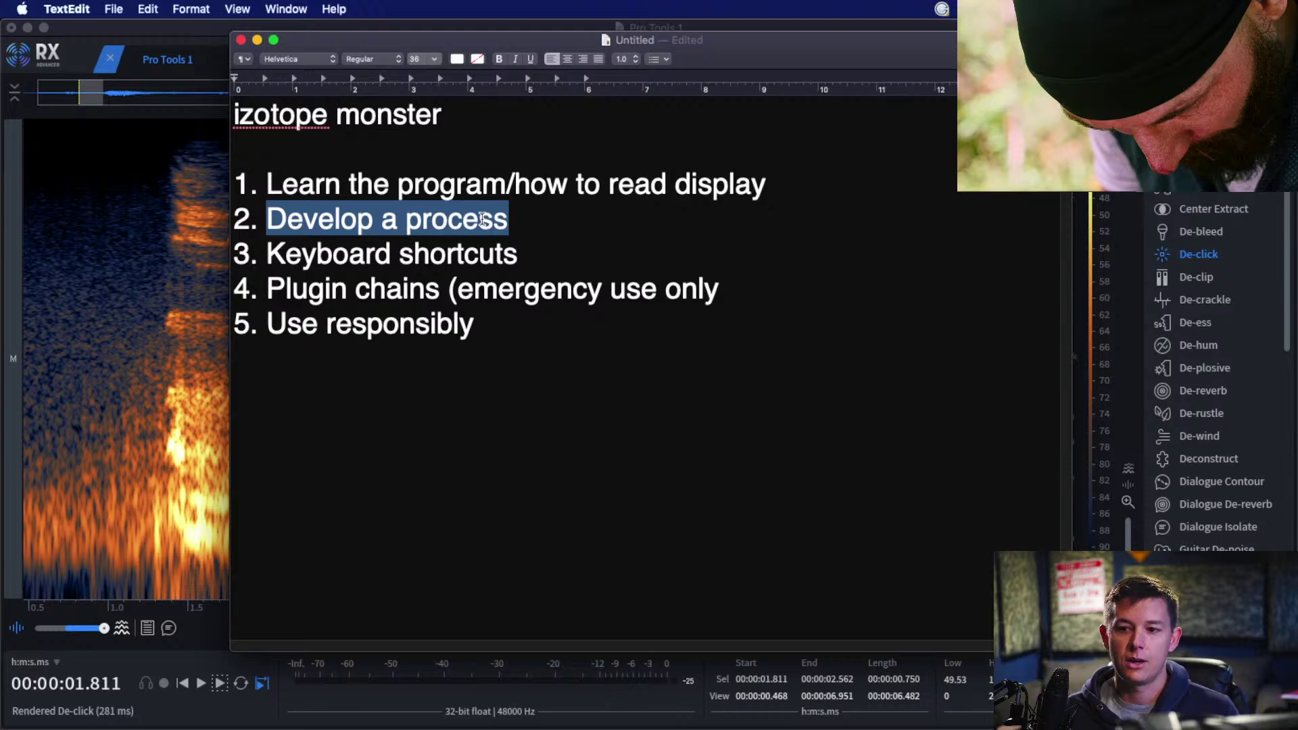
{"action": "key", "text": "super+Tab"}
{"action": "key", "text": "super+Tab"}
{"action": "key", "text": "super+Tab"}
{"action": "key", "text": "super+shift+Tab"}
{"action": "key", "text": "super+shift+Tab"}
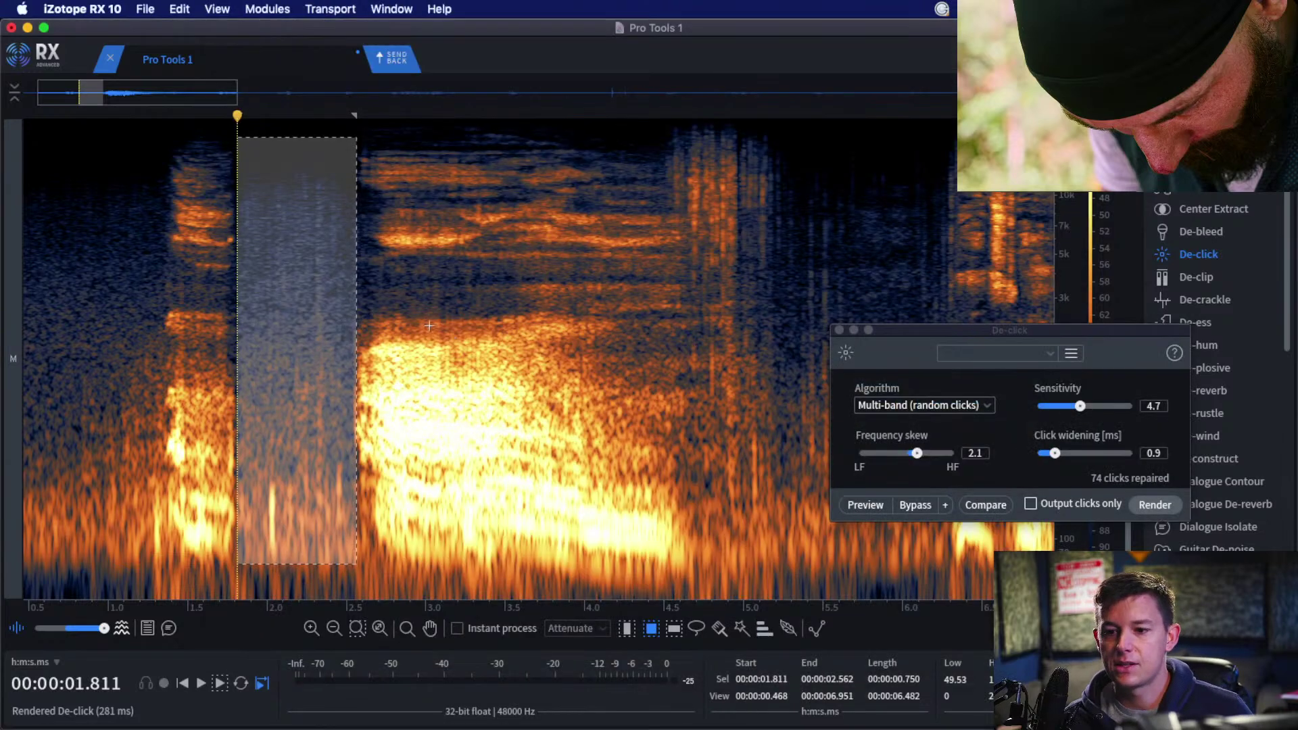
{"action": "left_click", "coordinate": [140, 393]}
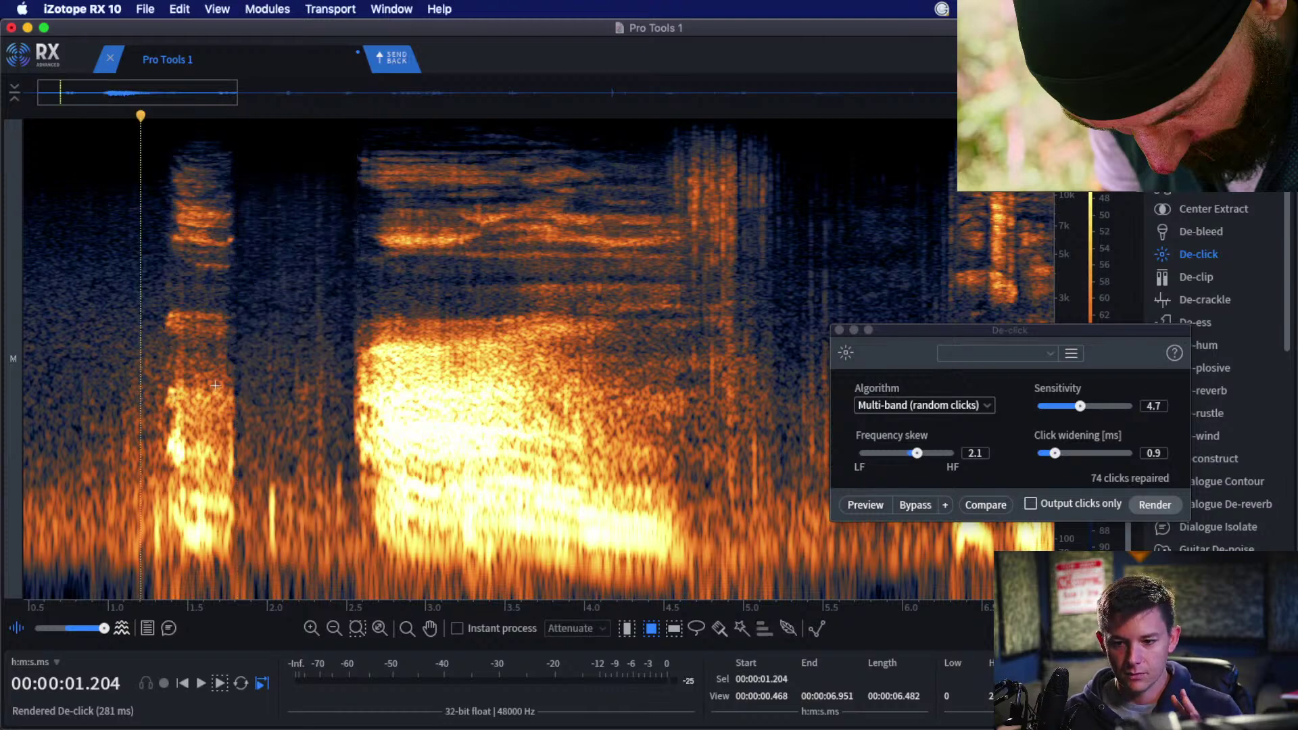
Switch to TextEdit, highlight the "Keyboard shortcuts" note, and return to RX.
{"action": "key", "text": "super+Tab"}
{"action": "key", "text": "super+Tab"}
{"action": "key", "text": "super+shift+Tab"}
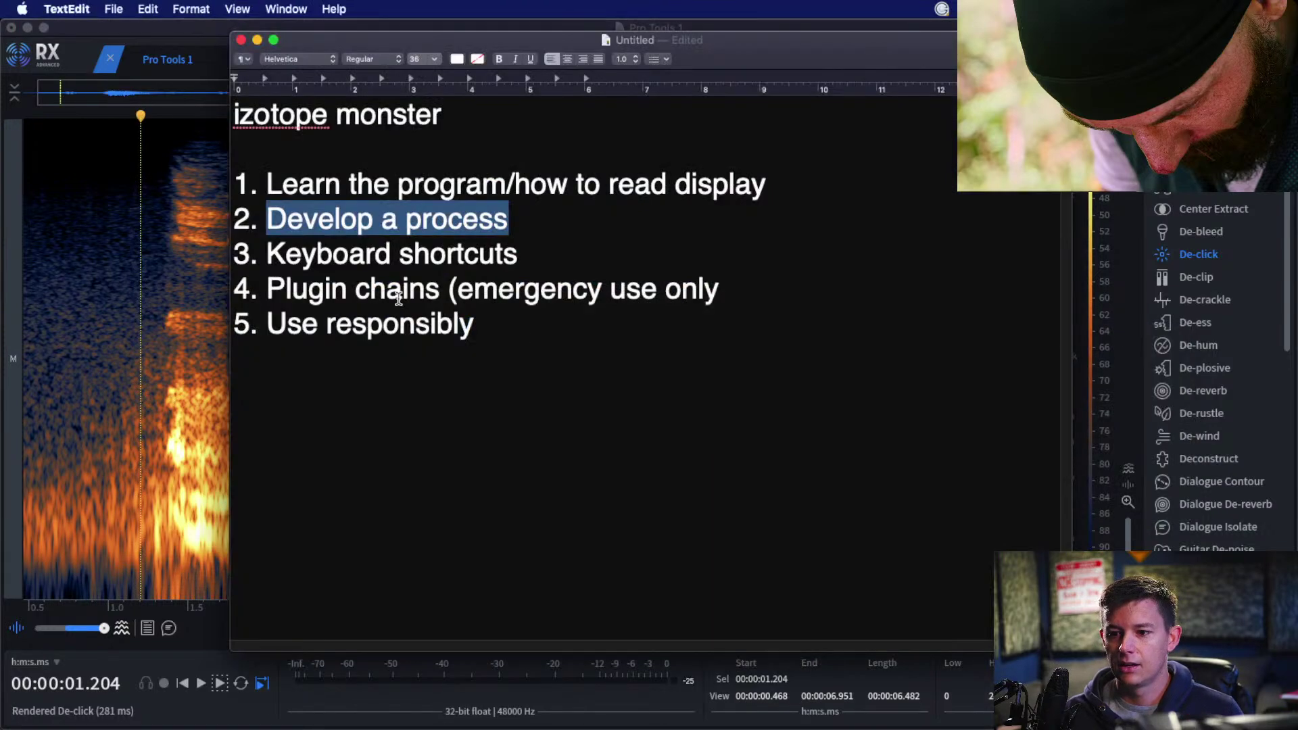
{"action": "left_click_drag", "start_coordinate": [271, 254], "coordinate": [481, 254]}
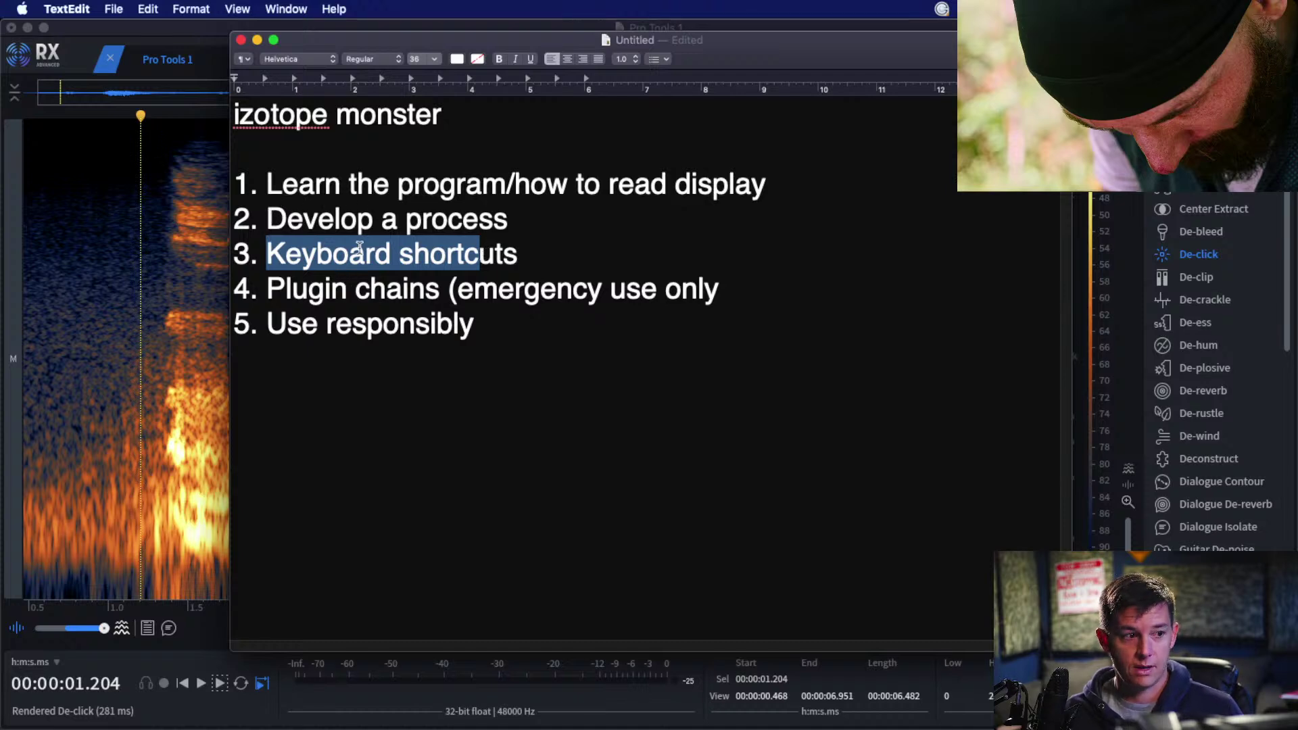
{"action": "key", "text": "super+Tab"}
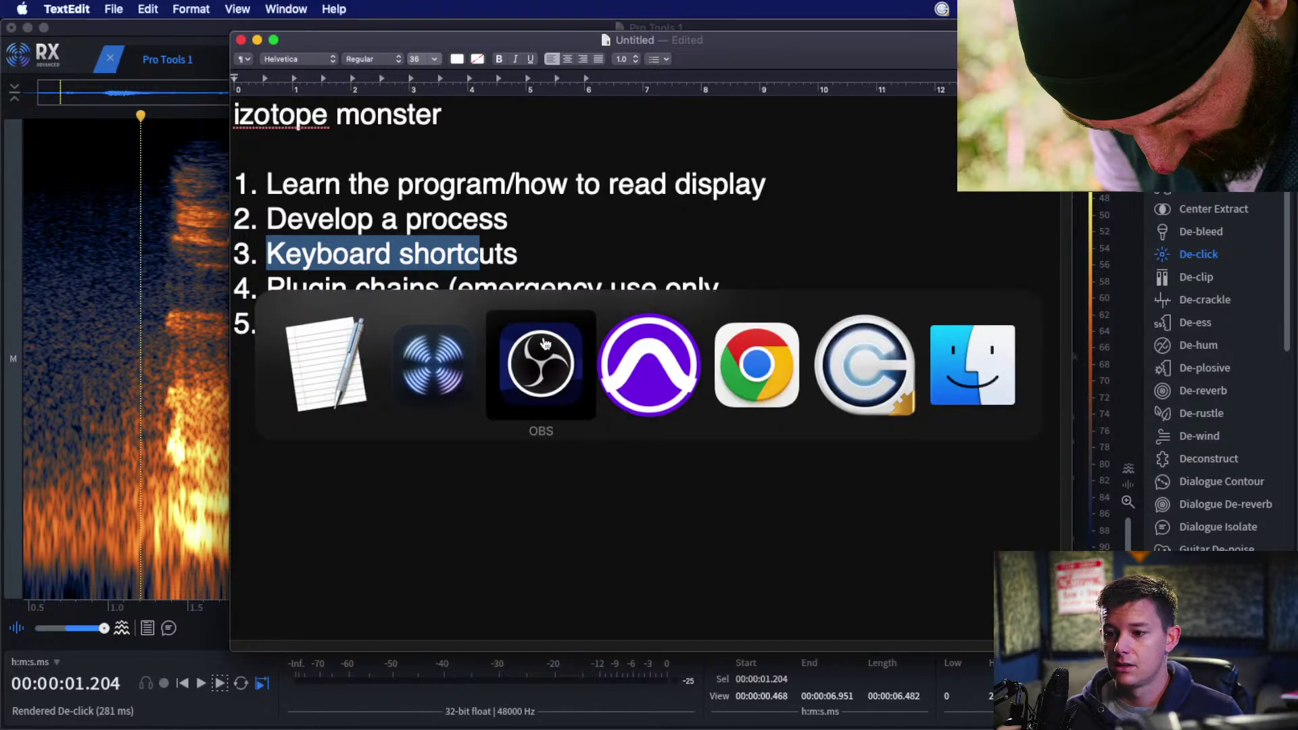
{"action": "left_click", "coordinate": [455, 347]}
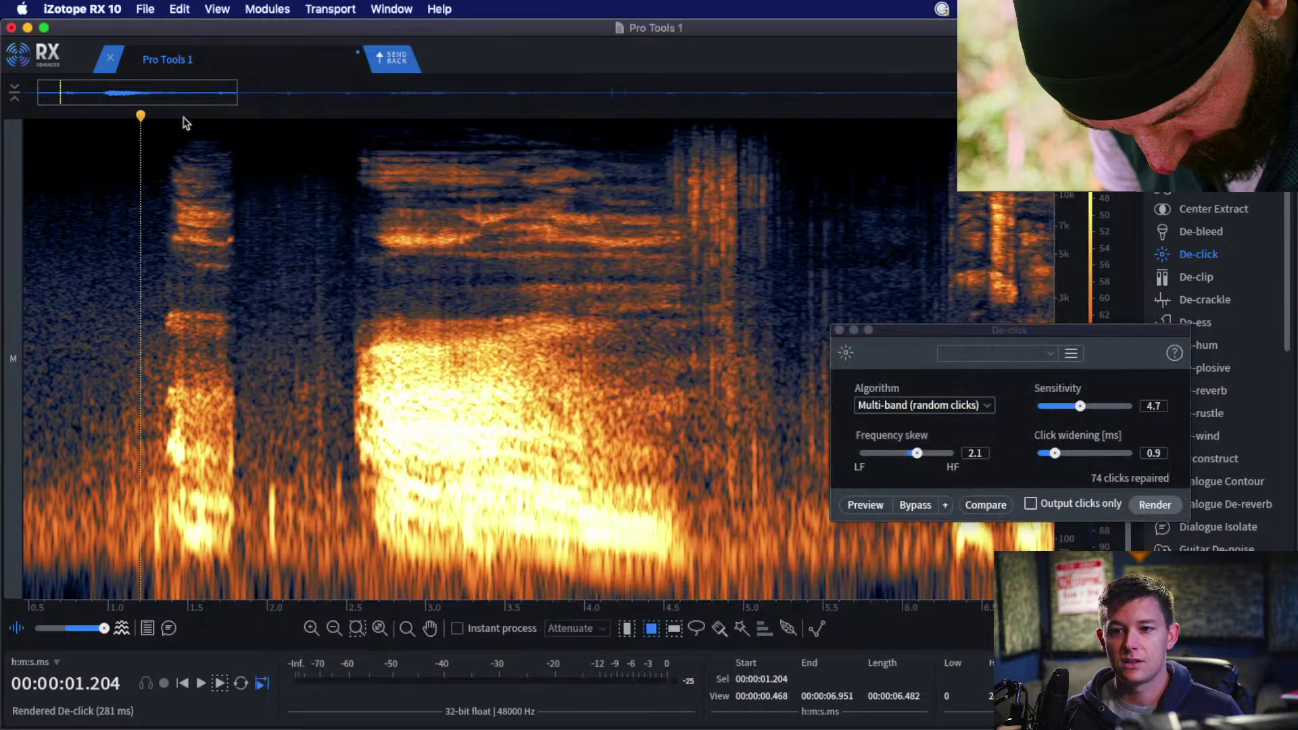
Look up the "Declick" commands in the keyboard shortcut preferences to check their assigned key, and close the preferences.
{"action": "left_click", "coordinate": [101, 11]}
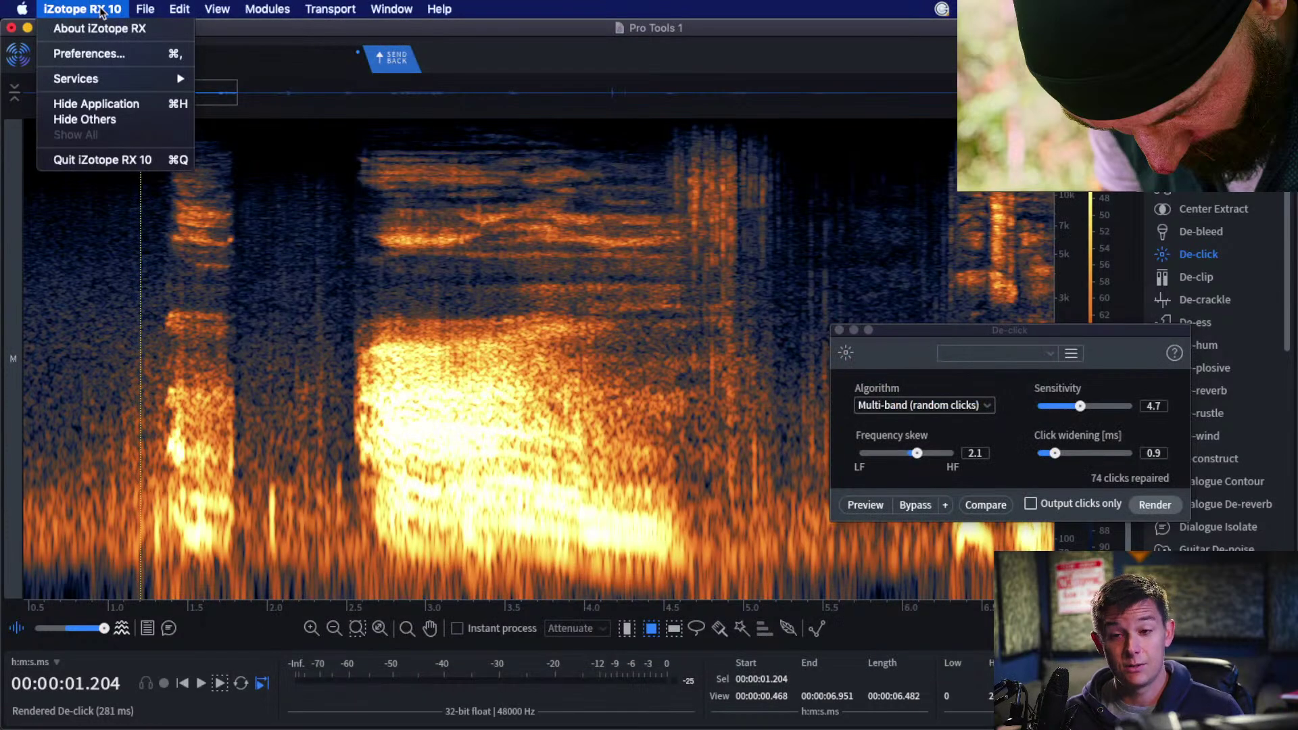
{"action": "left_click", "coordinate": [101, 58]}
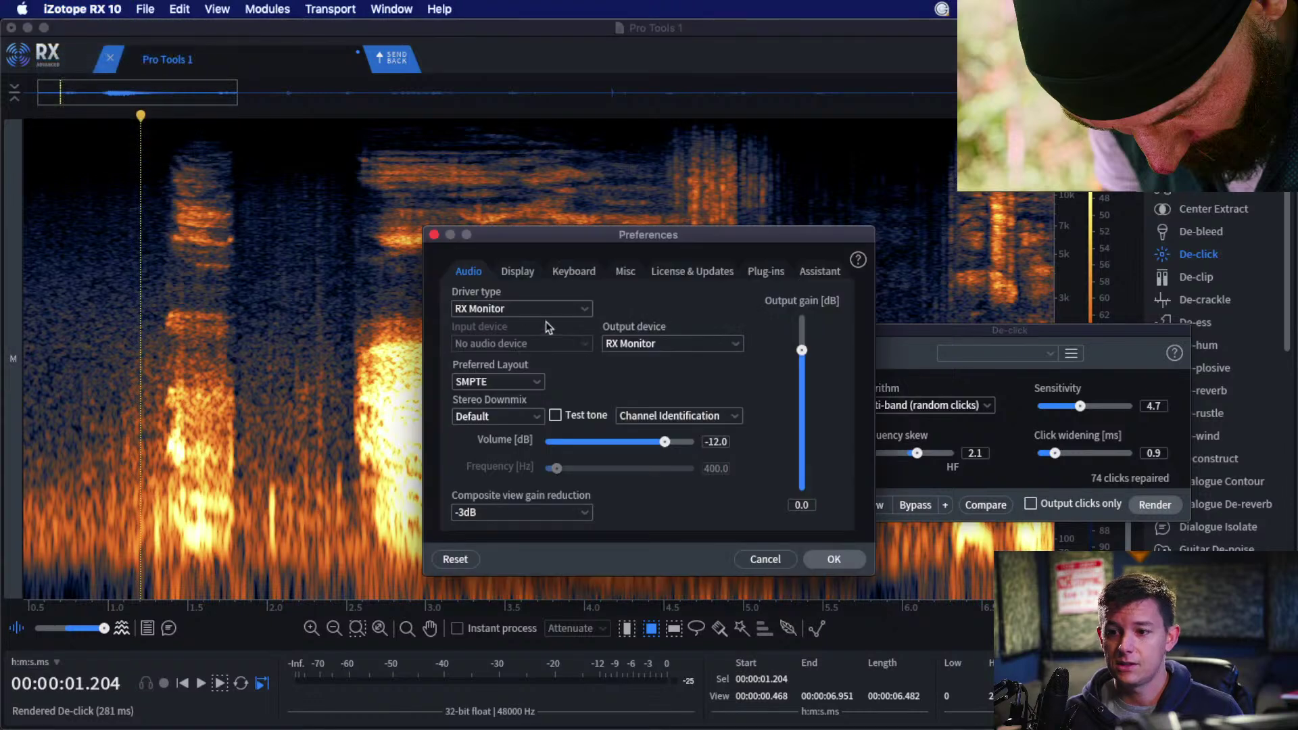
{"action": "left_click", "coordinate": [568, 271]}
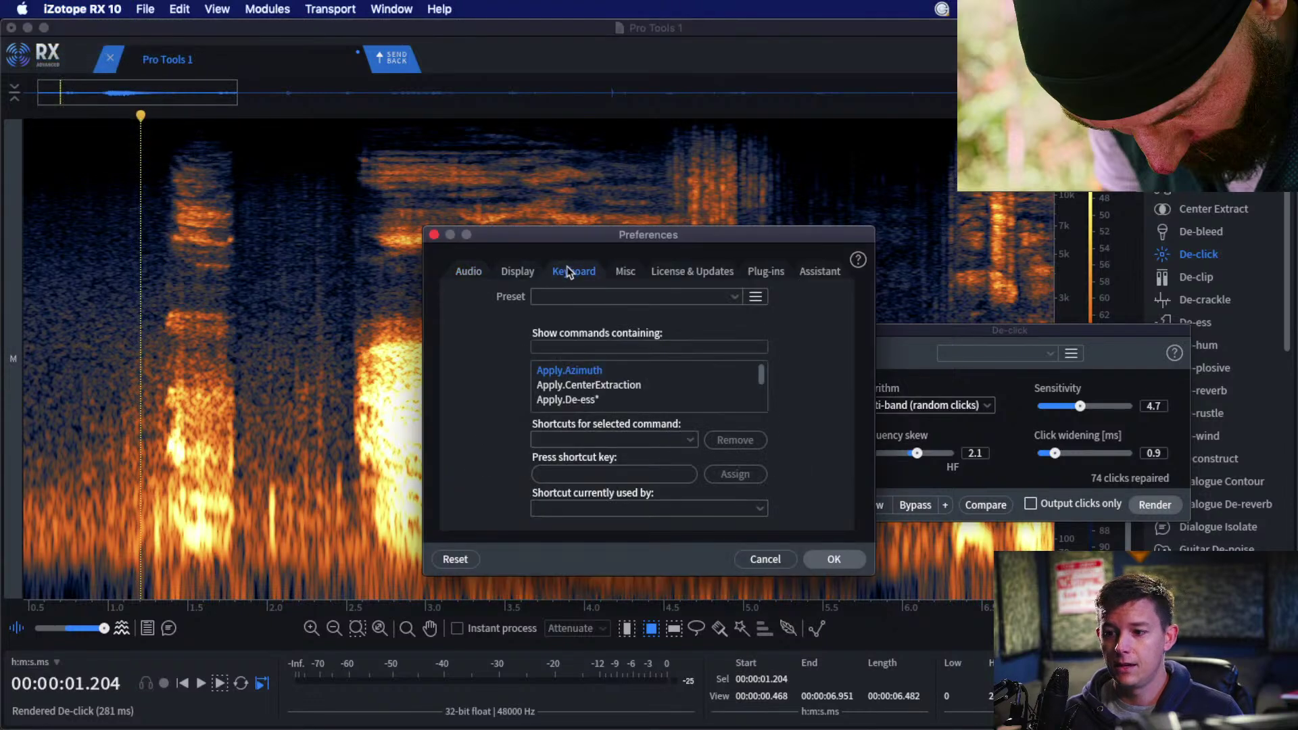
{"action": "left_click", "coordinate": [599, 299]}
{"action": "left_click", "coordinate": [532, 304]}
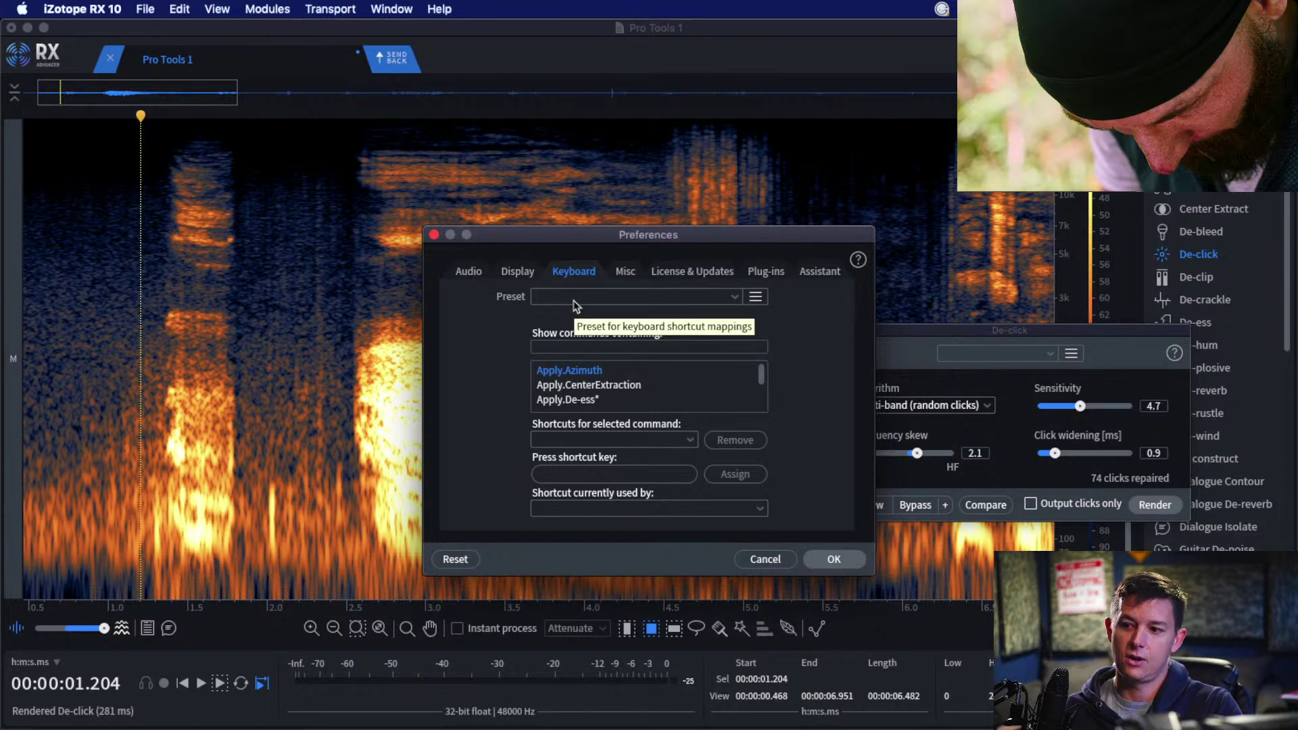
{"action": "left_click", "coordinate": [576, 344]}
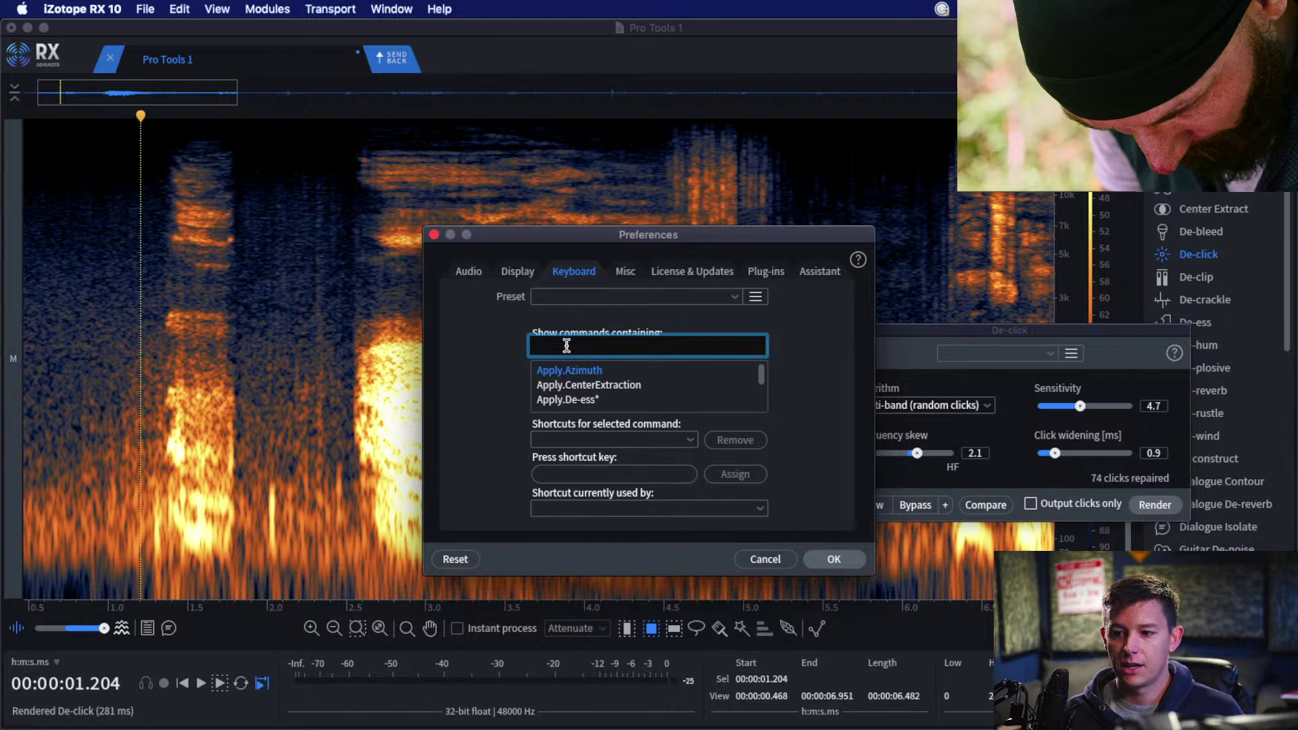
{"action": "type", "text": "De"}
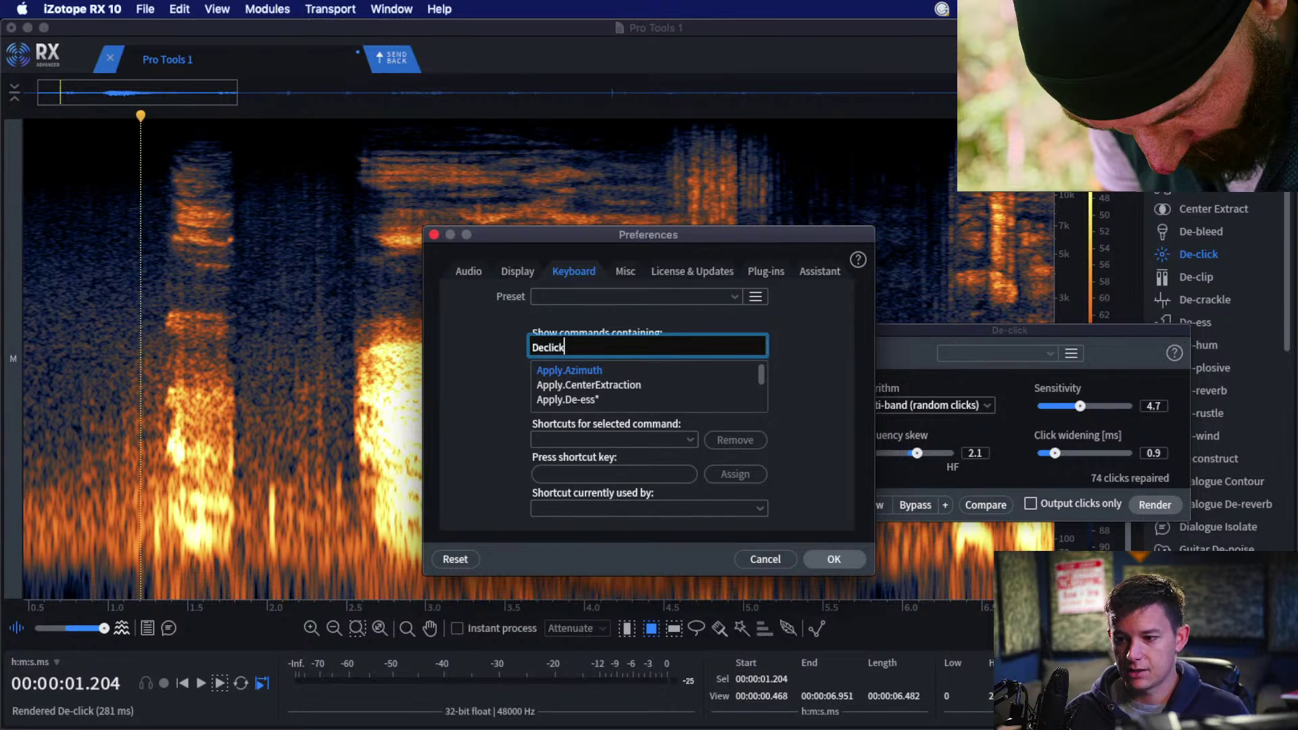
{"action": "type", "text": "click"}
{"action": "key", "text": "Return"}
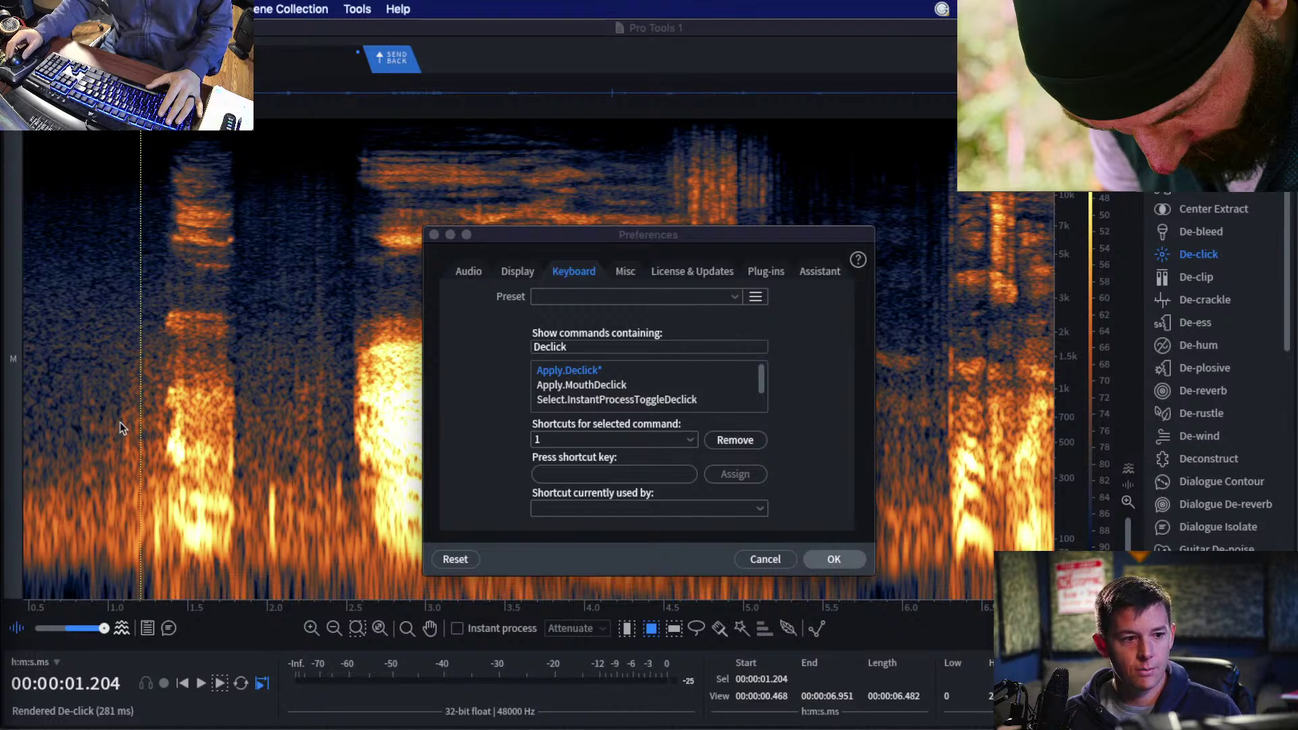
{"action": "left_click", "coordinate": [433, 236]}
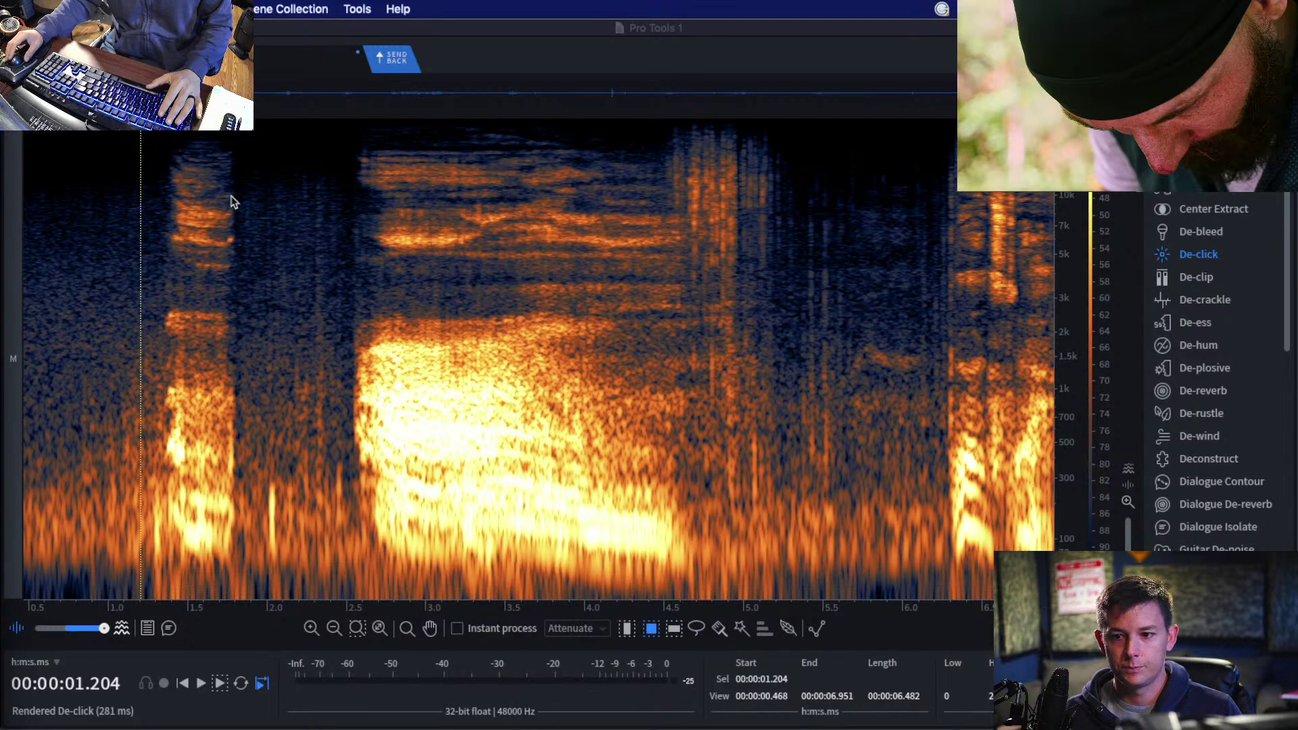
Select the gap from about 1.79 to 2.54 s, and look up the Apply.Decrackle shortcut in the keyboard preferences.
{"action": "left_click_drag", "start_coordinate": [234, 145], "coordinate": [352, 577]}
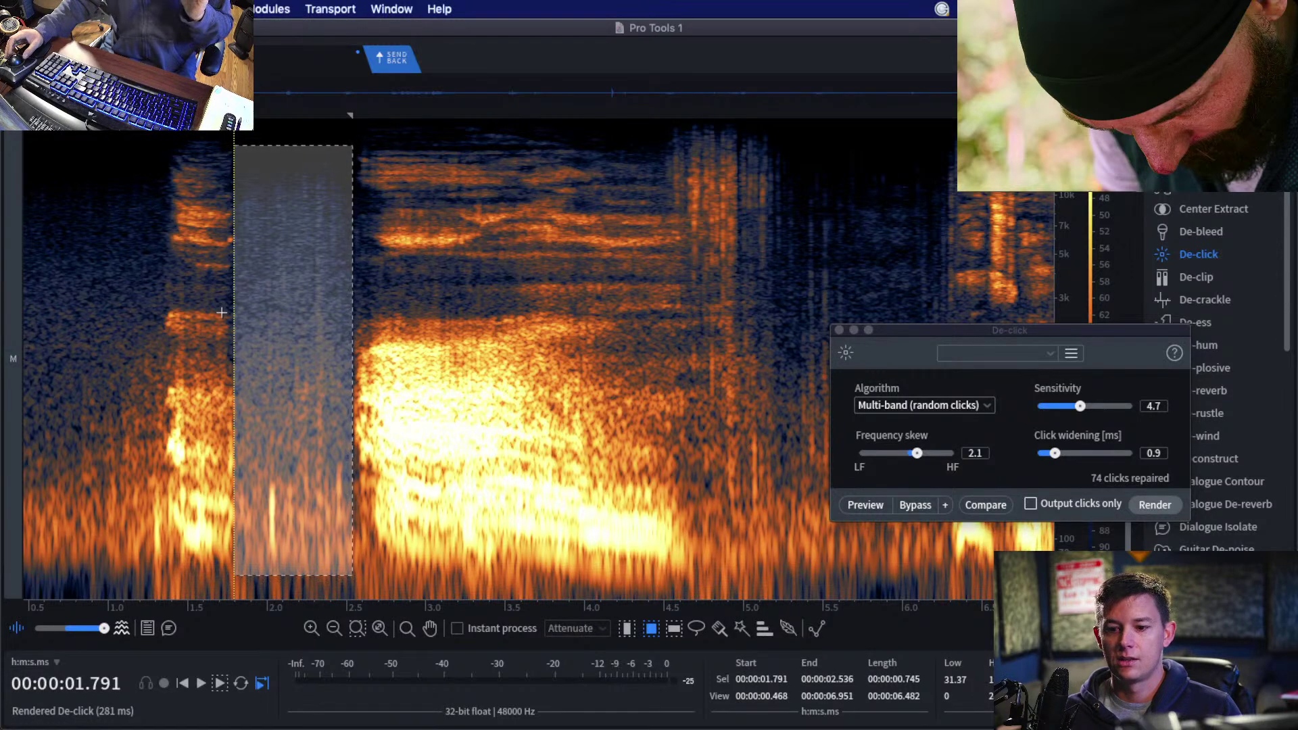
{"action": "left_click", "coordinate": [81, 9]}
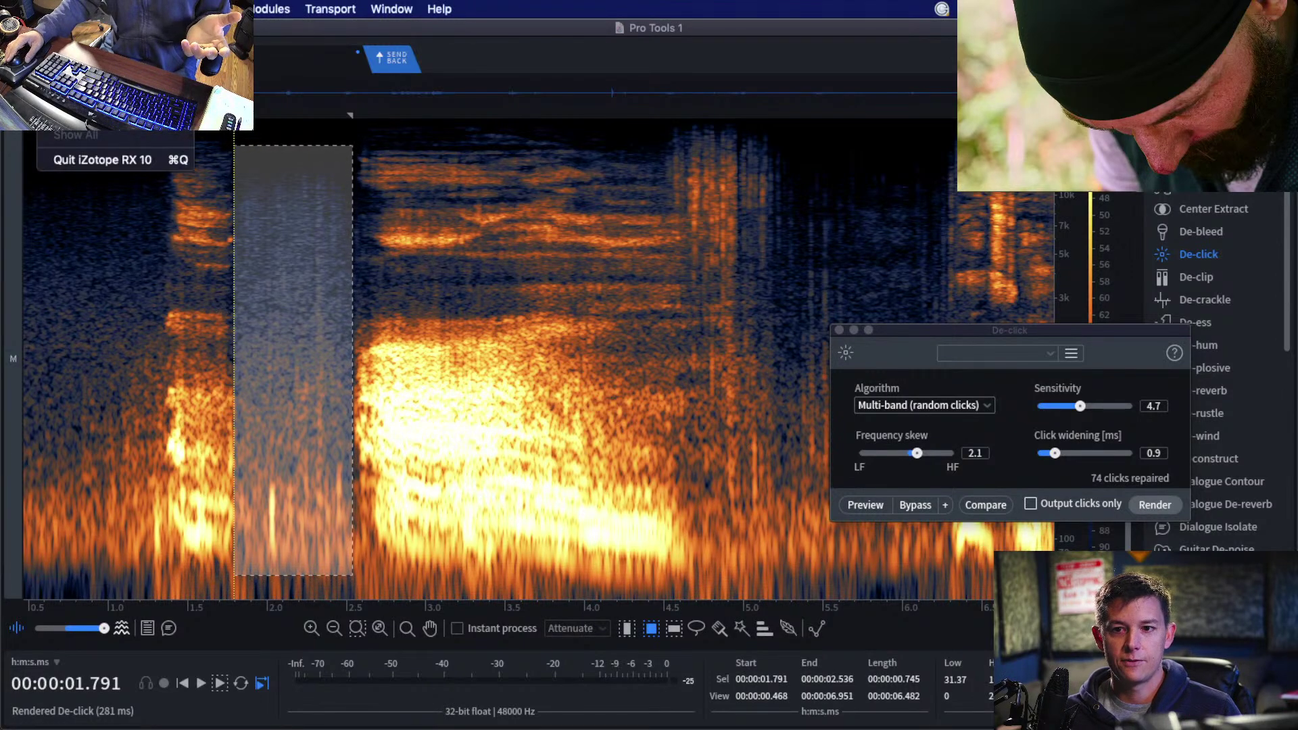
{"action": "left_click", "coordinate": [81, 54]}
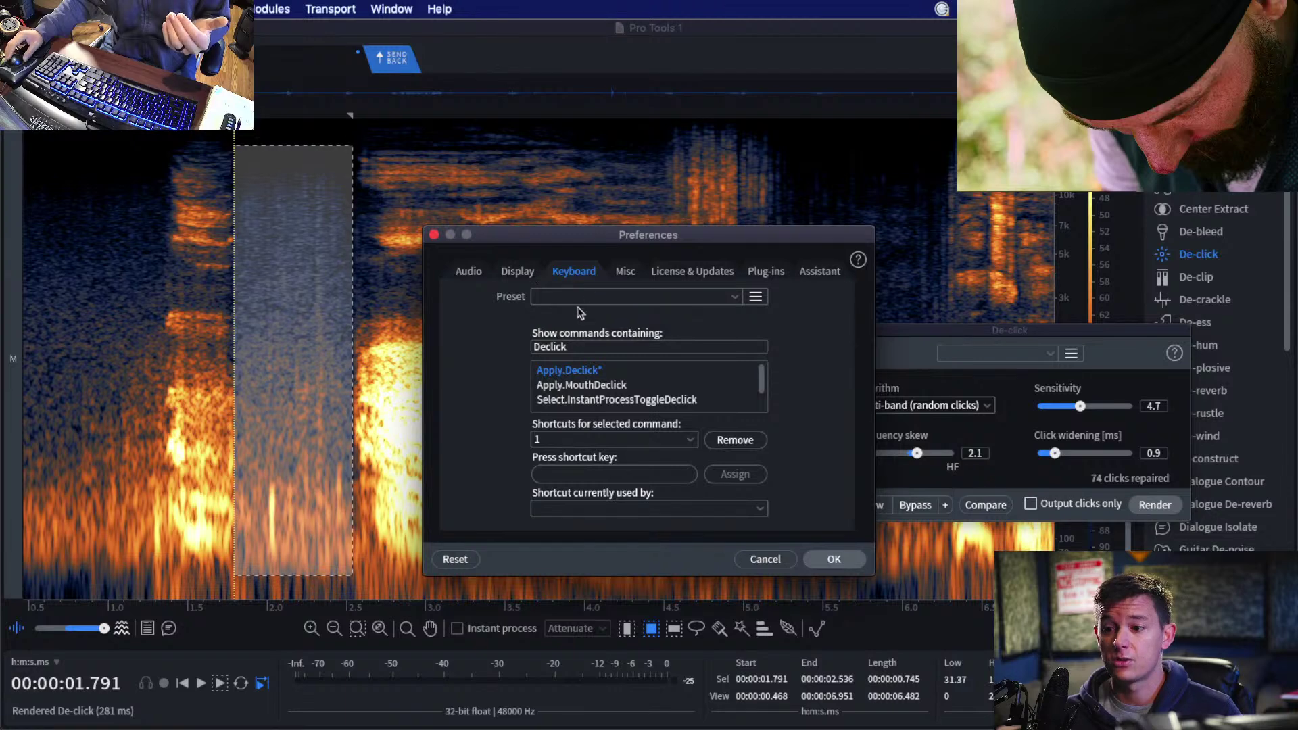
{"action": "double_click", "coordinate": [583, 347]}
{"action": "type", "text": "Decra"}
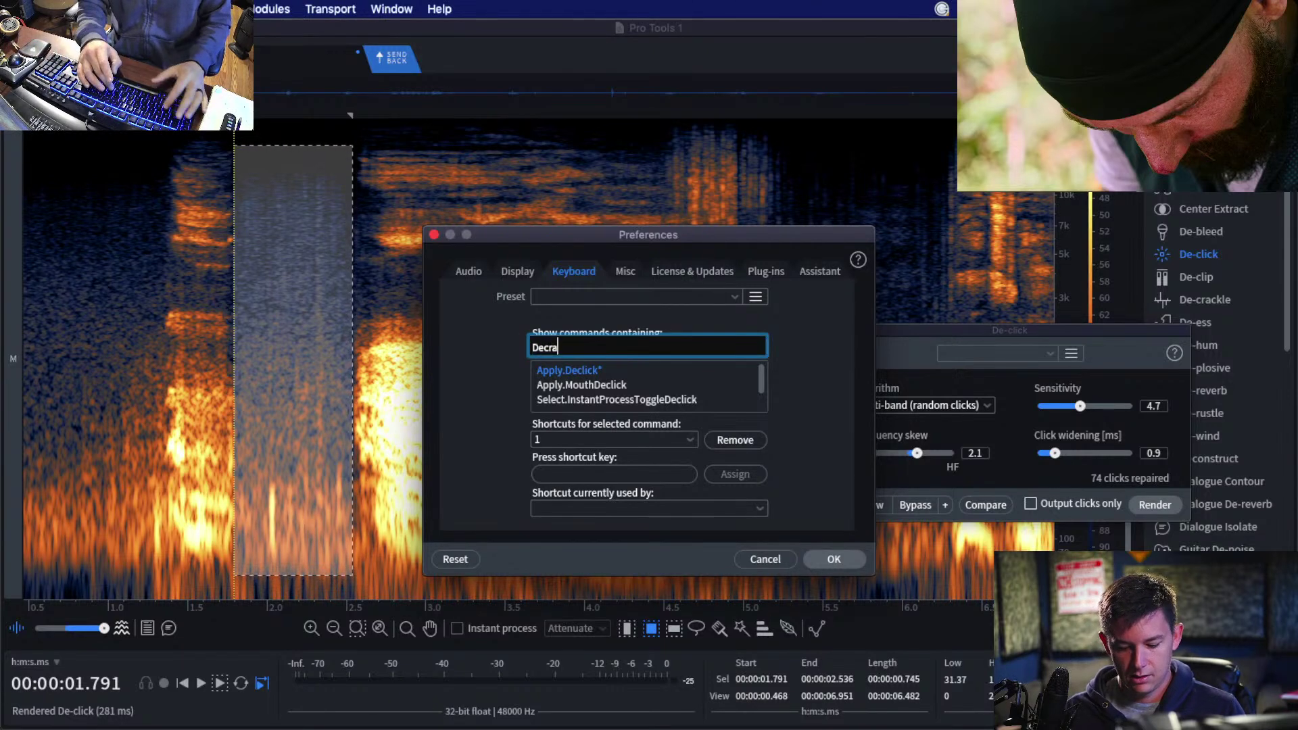
{"action": "type", "text": "ckle"}
{"action": "left_click", "coordinate": [549, 371]}
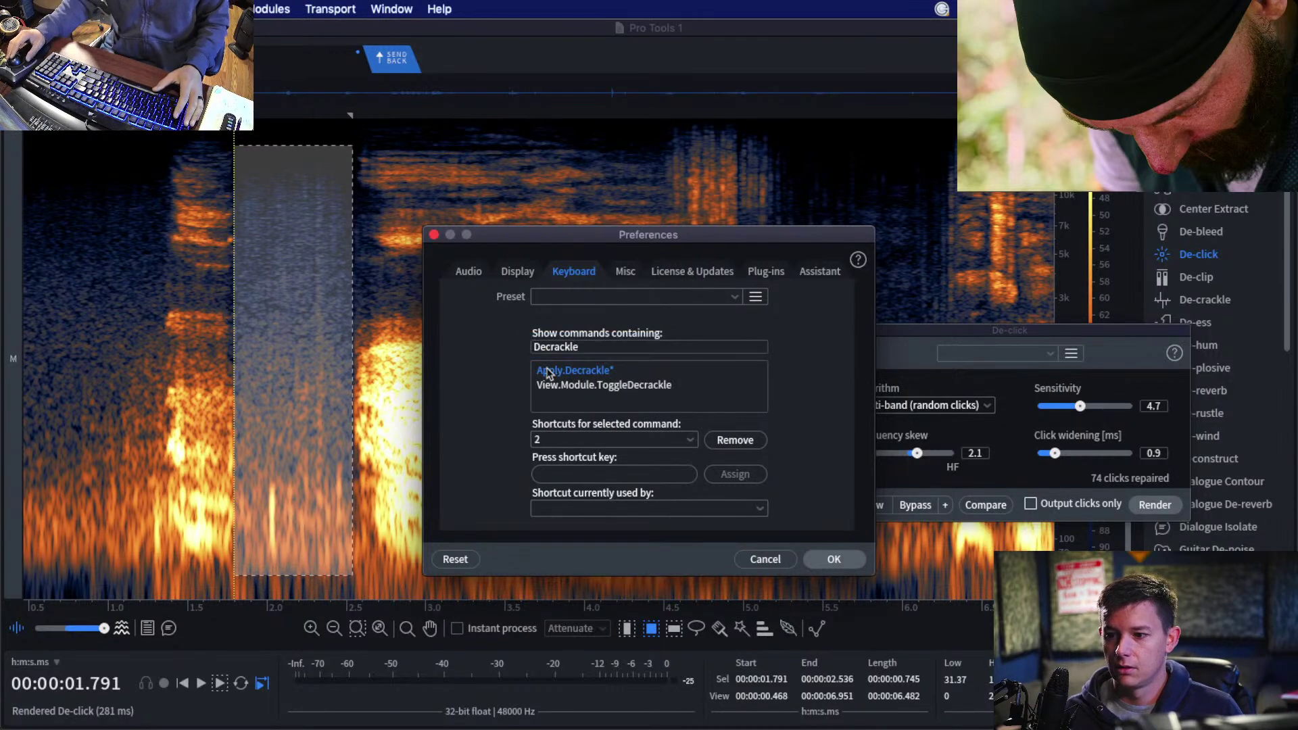
Search the shortcut commands for "Spectral", check the key assigned to Apply.SpectralRepair.Attenuate, and cancel the preferences.
{"action": "double_click", "coordinate": [588, 347]}
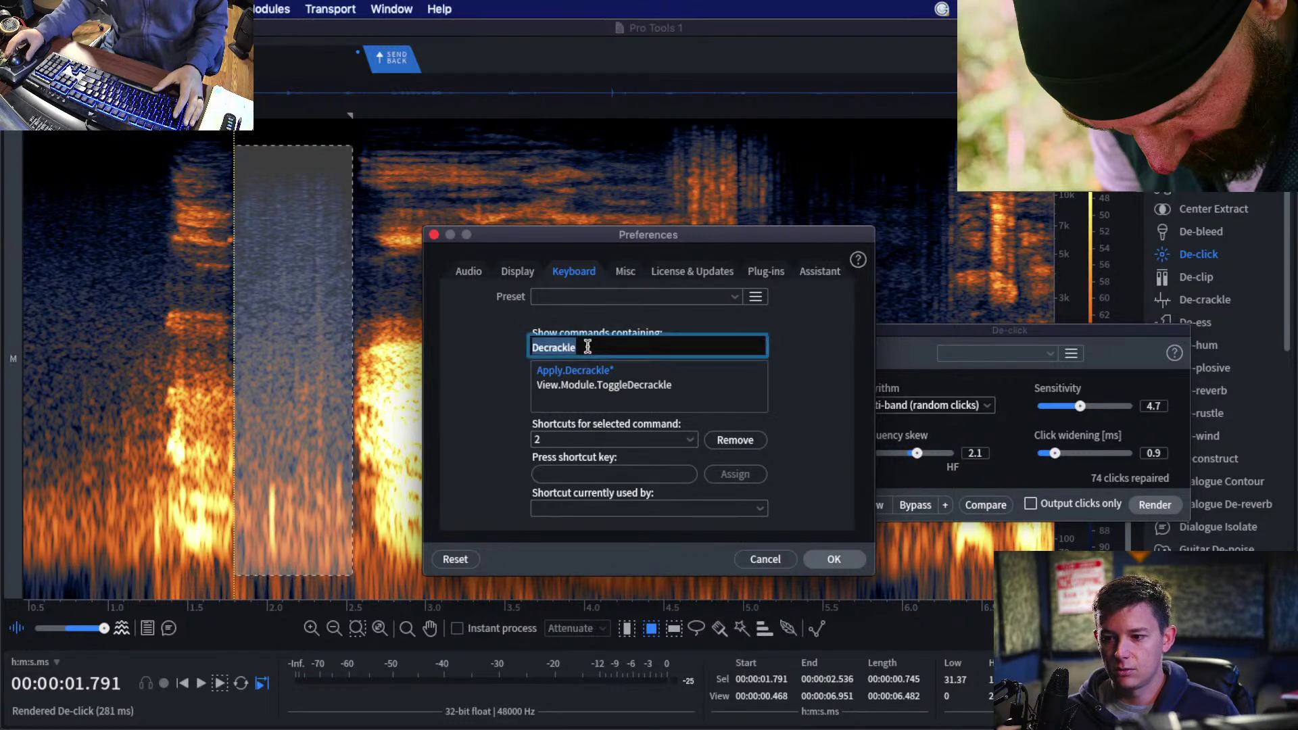
{"action": "type", "text": "Spectral"}
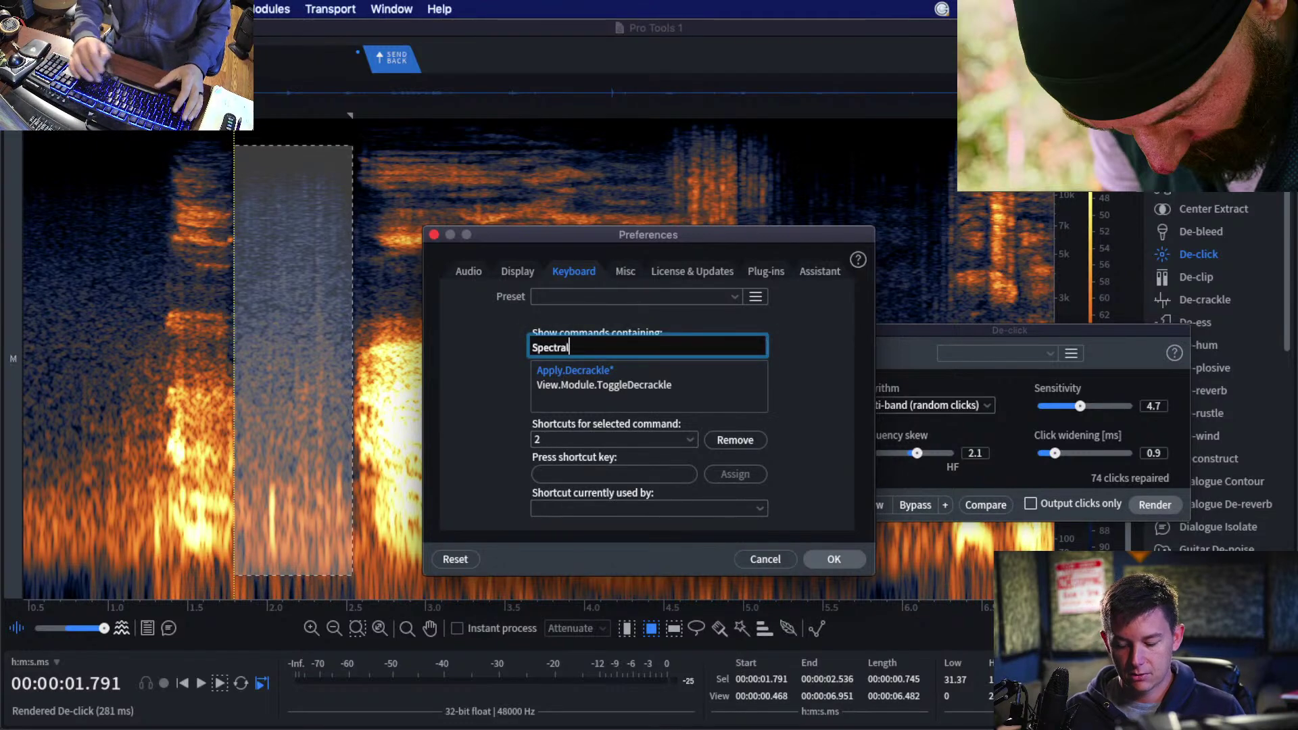
{"action": "key", "text": "Return"}
{"action": "scroll", "coordinate": [646, 386], "scroll_direction": "down", "scroll_amount": 3}
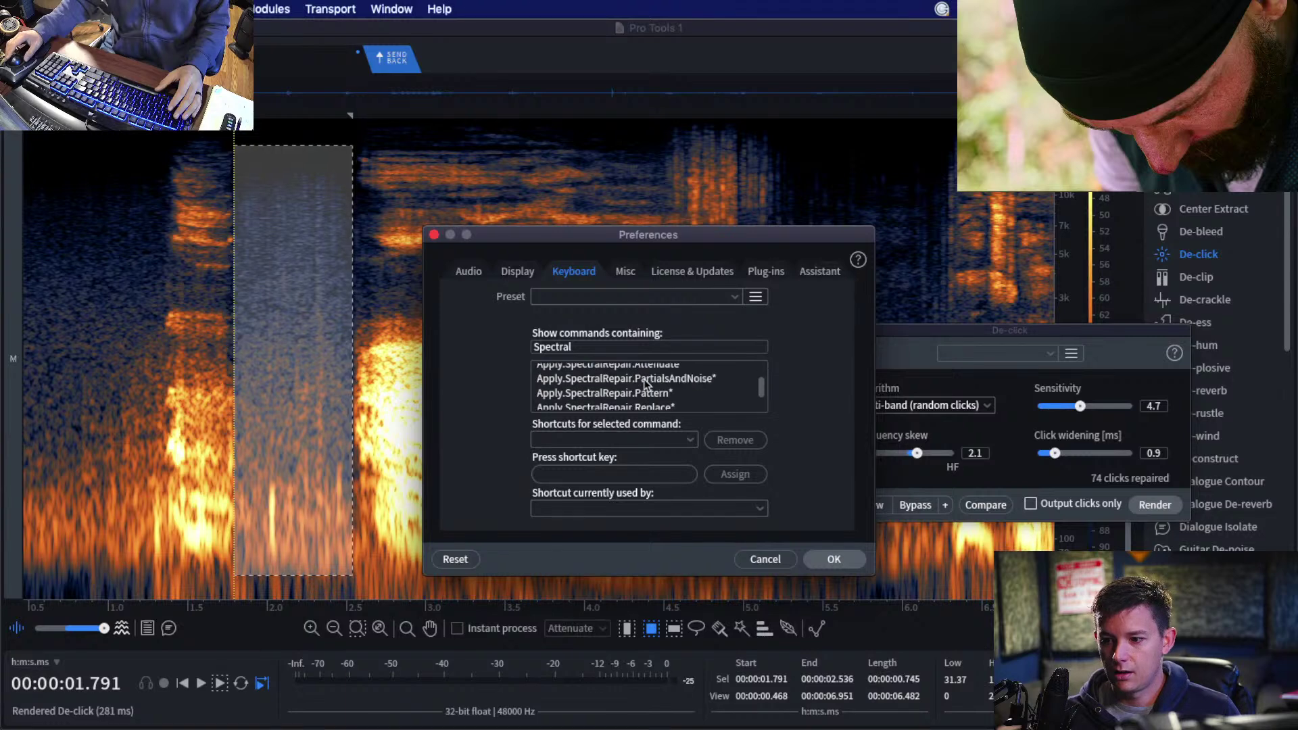
{"action": "scroll", "coordinate": [646, 385], "scroll_direction": "down", "scroll_amount": 2}
{"action": "scroll", "coordinate": [646, 385], "scroll_direction": "up", "scroll_amount": 2}
{"action": "scroll", "coordinate": [646, 386], "scroll_direction": "up", "scroll_amount": 2}
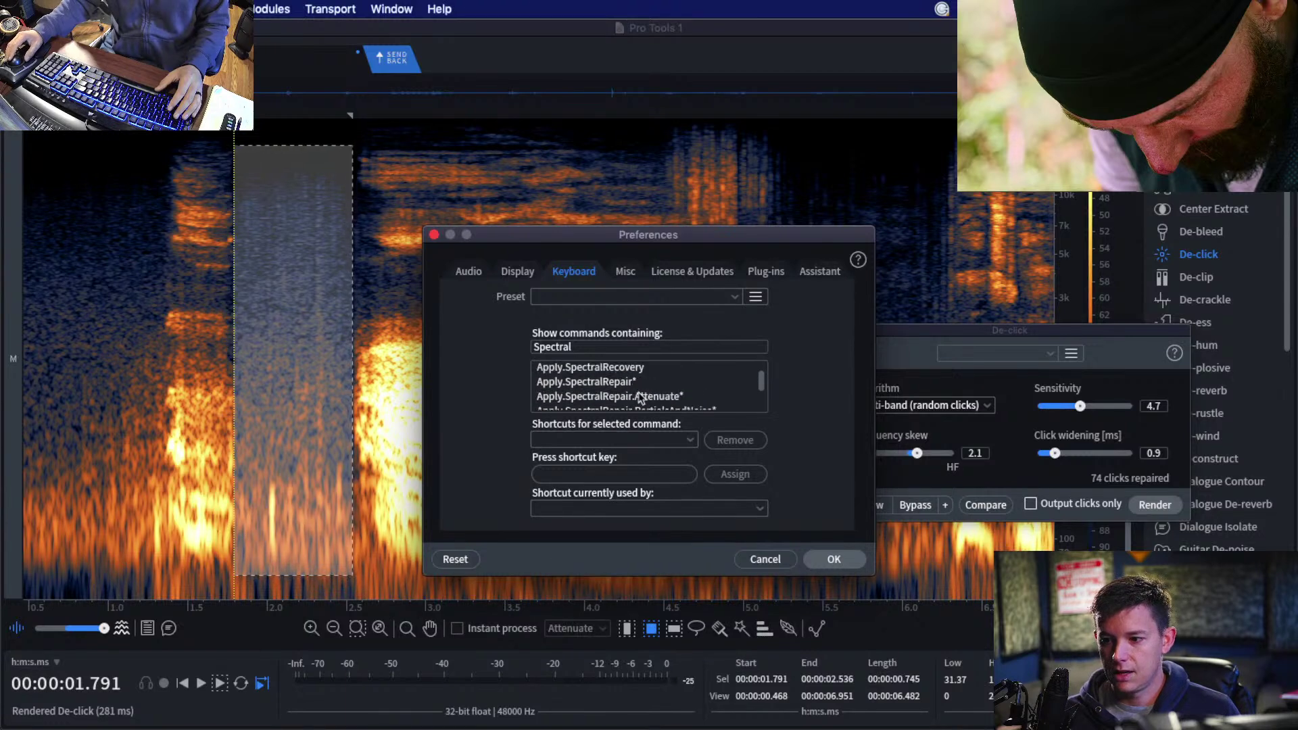
{"action": "left_click", "coordinate": [641, 397]}
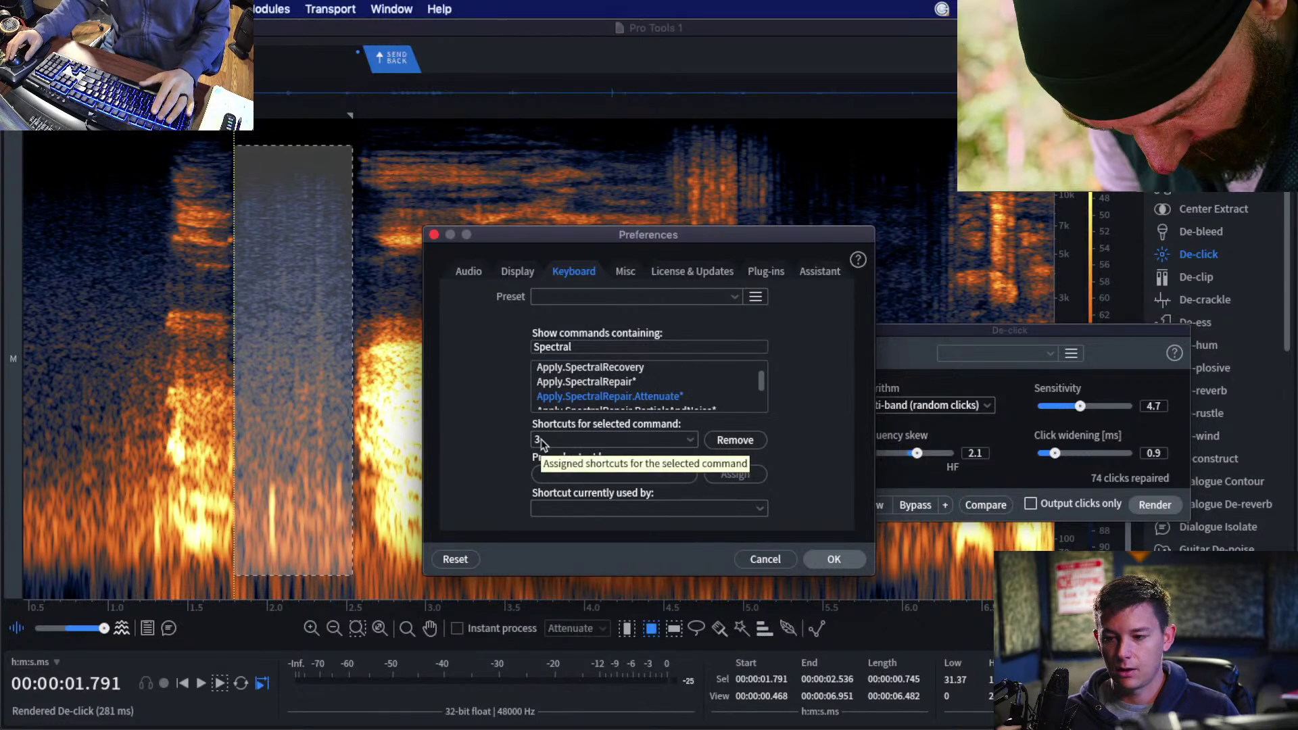
{"action": "left_click", "coordinate": [767, 562]}
Play the clip from about 0.87 s while looking closer at the gap between the first two words.
{"action": "left_click", "coordinate": [215, 311]}
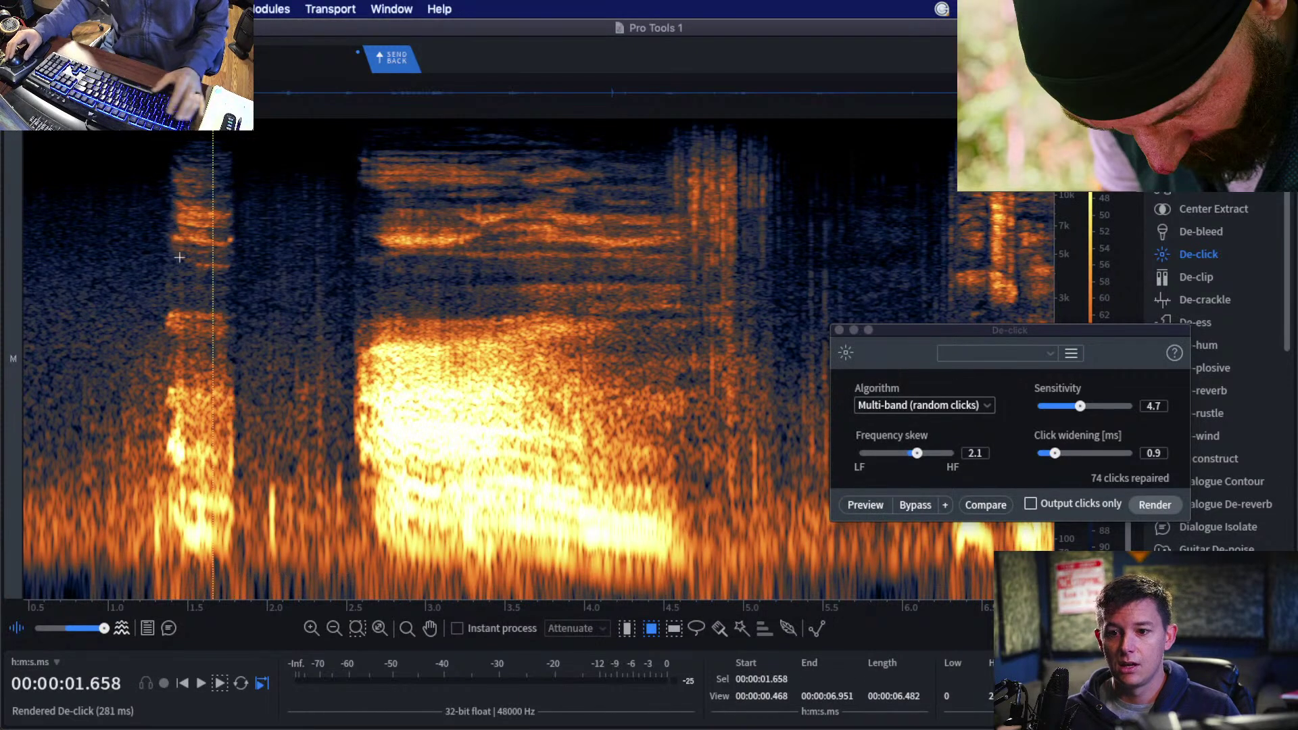
{"action": "left_click", "coordinate": [94, 255]}
{"action": "scroll", "coordinate": [223, 304], "scroll_direction": "up", "scroll_amount": 3}
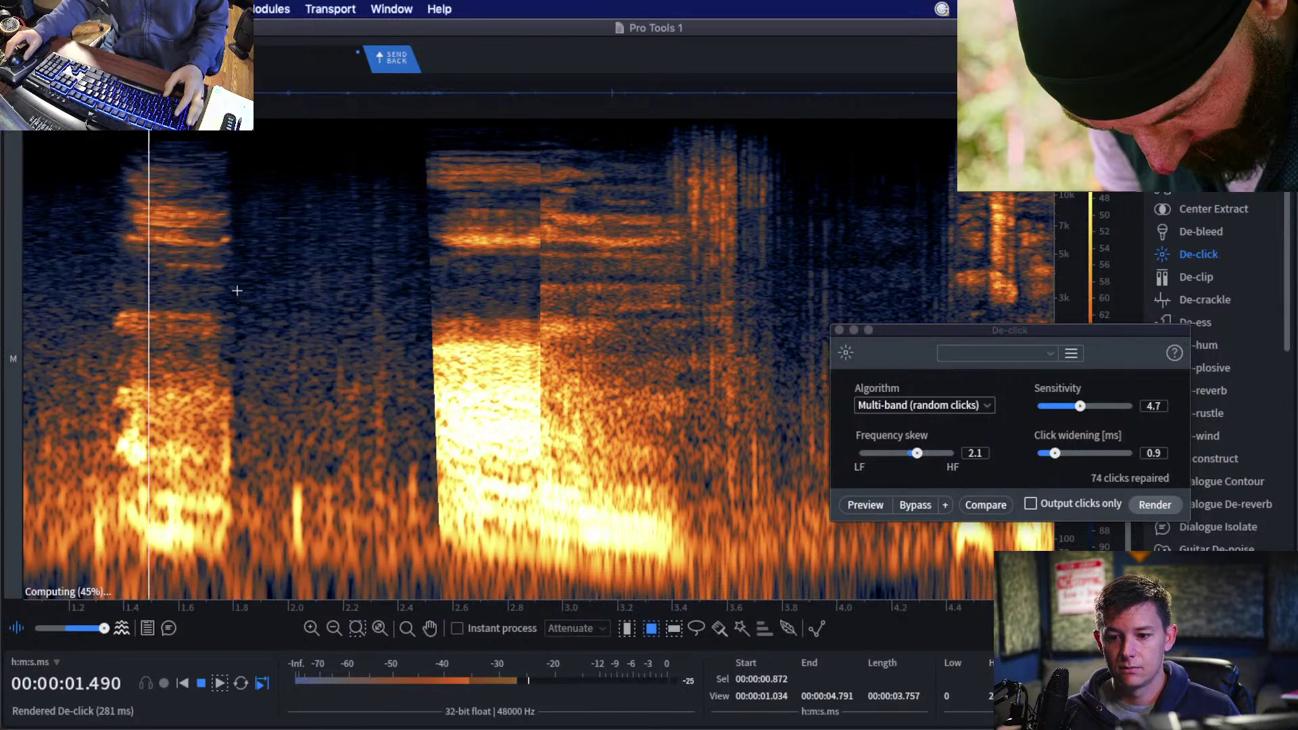
Replace the low-frequency click at about 2.0 s by copying and pasting the clean room tone from about 1.88 to 1.95 s.
{"action": "left_click_drag", "start_coordinate": [278, 455], "coordinate": [315, 570]}
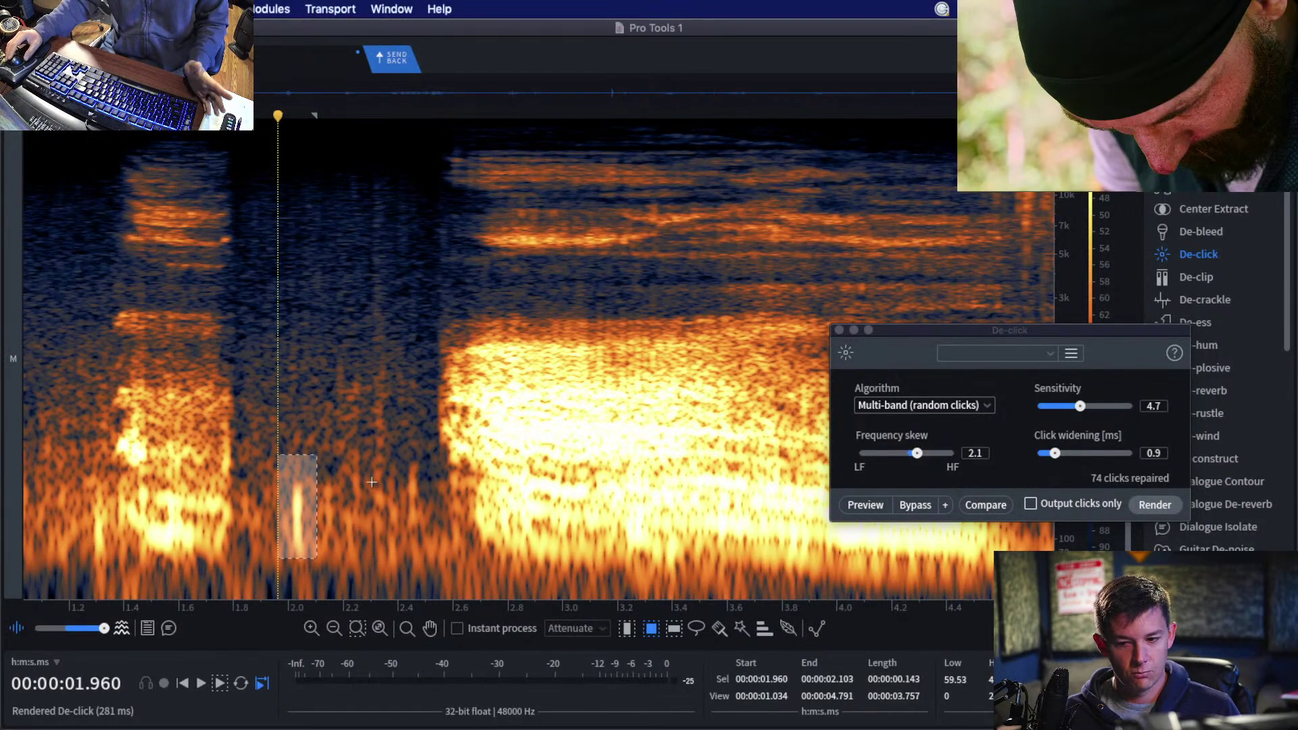
{"action": "scroll", "coordinate": [373, 484], "scroll_direction": "up", "scroll_amount": 2}
{"action": "left_click", "coordinate": [202, 476]}
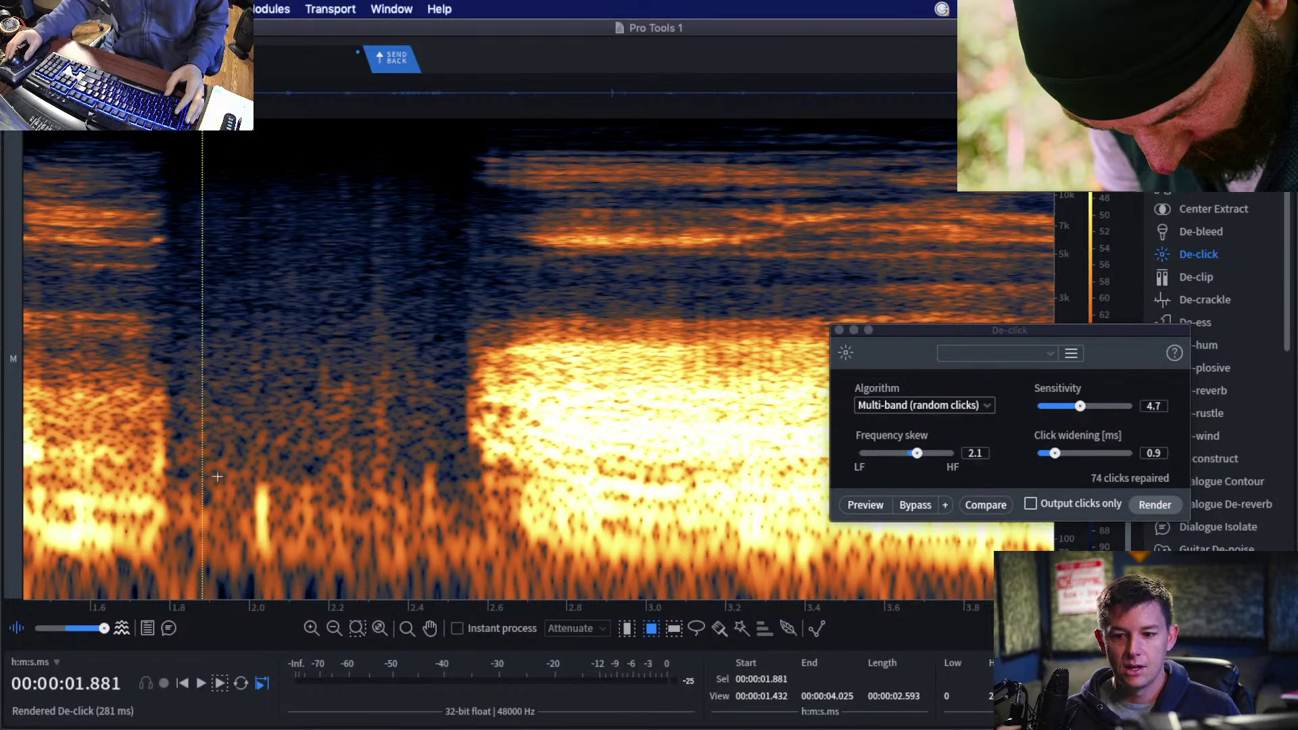
{"action": "left_click_drag", "start_coordinate": [200, 428], "coordinate": [227, 578]}
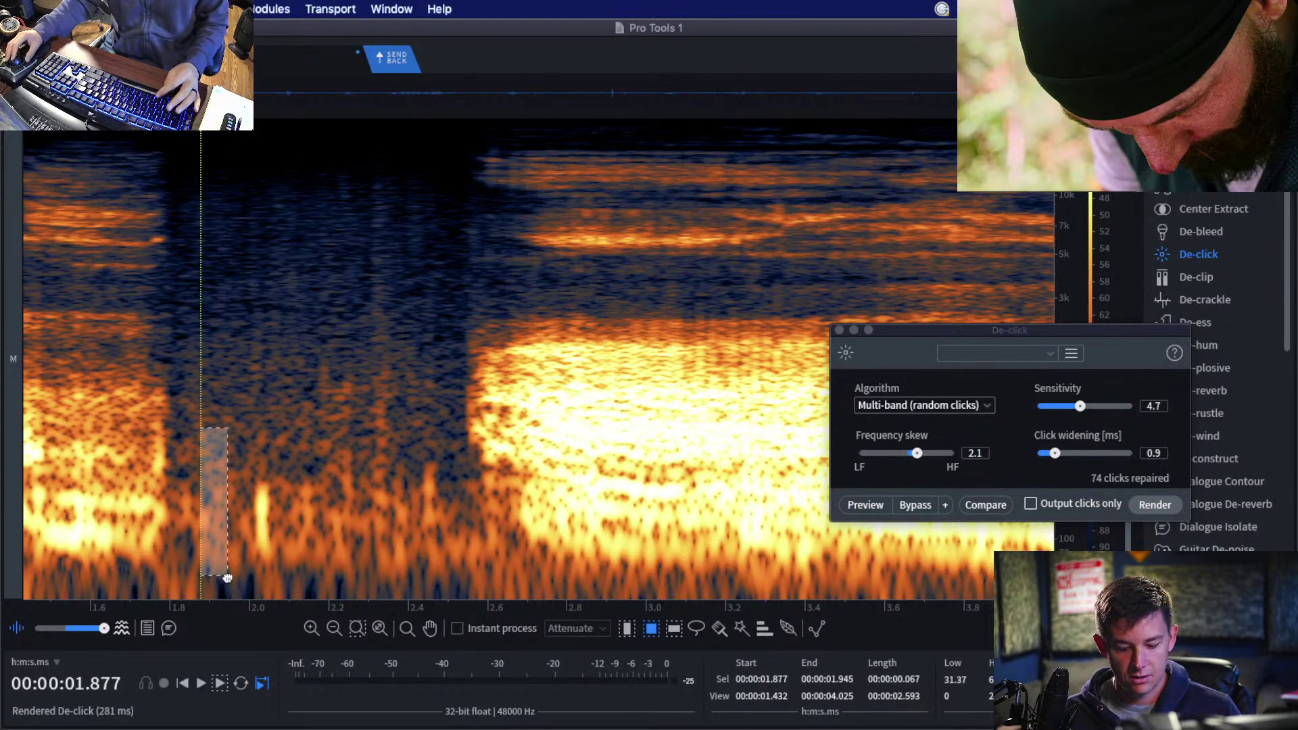
{"action": "left_click", "coordinate": [254, 543]}
{"action": "key", "text": "super+v"}
{"action": "left_click", "coordinate": [197, 500]}
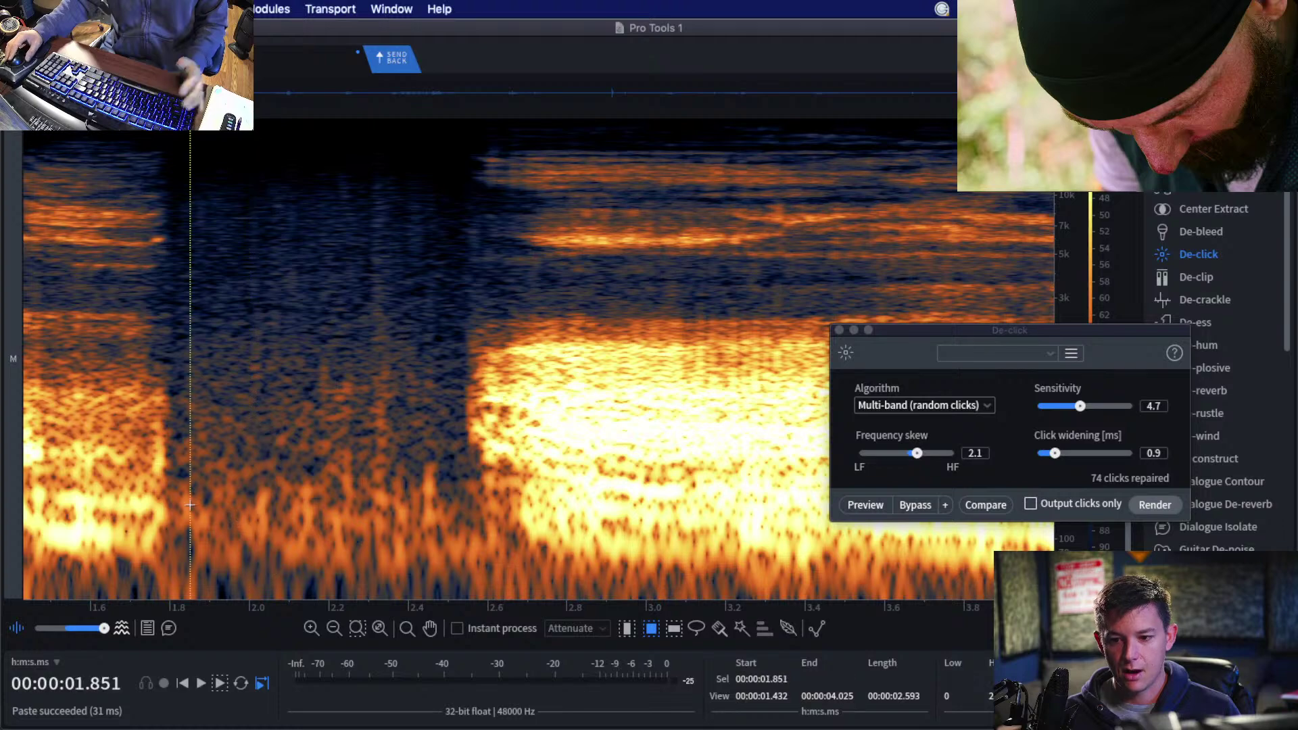
Play the gap from about 1.67 s and De-click the stretch just before the second word, about 2.22 to 2.50 s.
{"action": "scroll", "coordinate": [334, 489], "scroll_direction": "down", "scroll_amount": 1}
{"action": "scroll", "coordinate": [335, 488], "scroll_direction": "down", "scroll_amount": 1}
{"action": "key", "text": "space"}
{"action": "scroll", "coordinate": [371, 266], "scroll_direction": "down", "scroll_amount": 1}
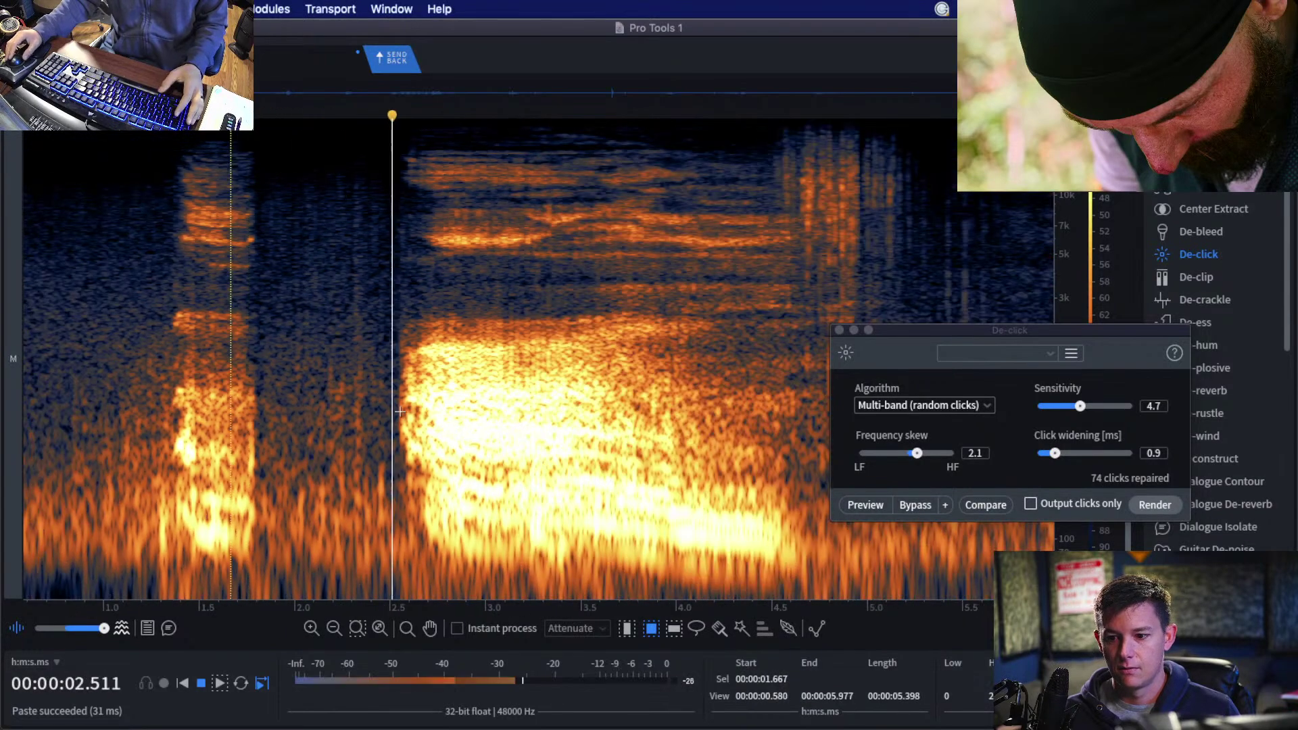
{"action": "left_click_drag", "start_coordinate": [336, 210], "coordinate": [391, 209]}
{"action": "key", "text": "Return"}
{"action": "left_click", "coordinate": [305, 487]}
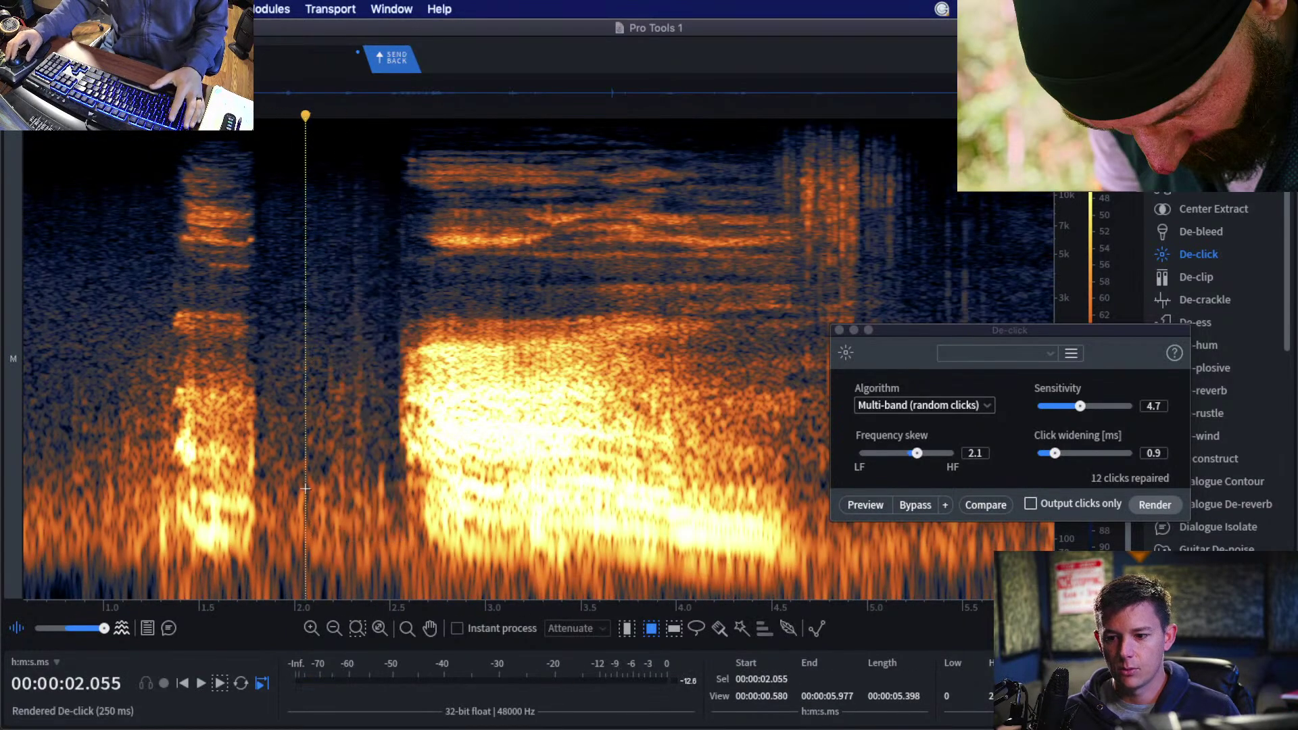
Paste the copied room tone over the low-frequency click at about 2.42 to 2.49 s.
{"action": "scroll", "coordinate": [374, 482], "scroll_direction": "up", "scroll_amount": 1}
{"action": "left_click_drag", "start_coordinate": [384, 445], "coordinate": [414, 523]}
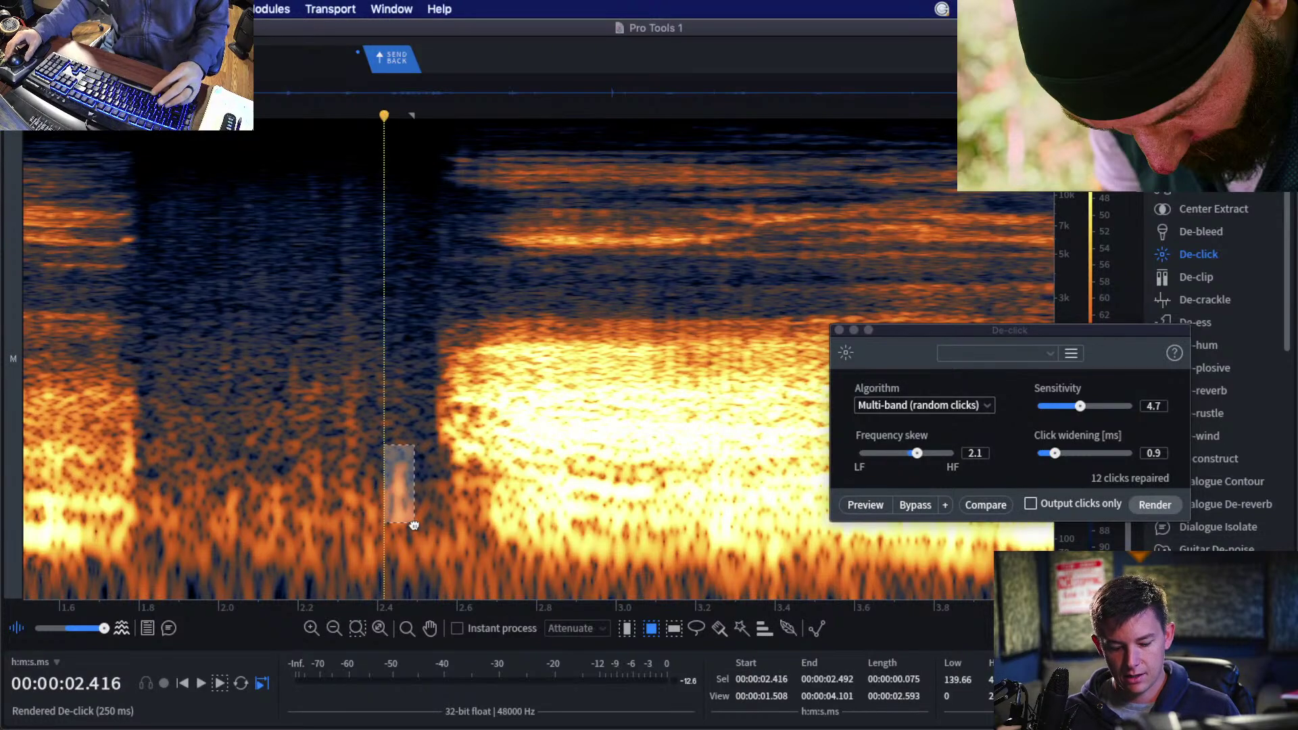
{"action": "left_click", "coordinate": [292, 473]}
{"action": "key", "text": "super+v"}
{"action": "scroll", "coordinate": [380, 454], "scroll_direction": "down", "scroll_amount": 3}
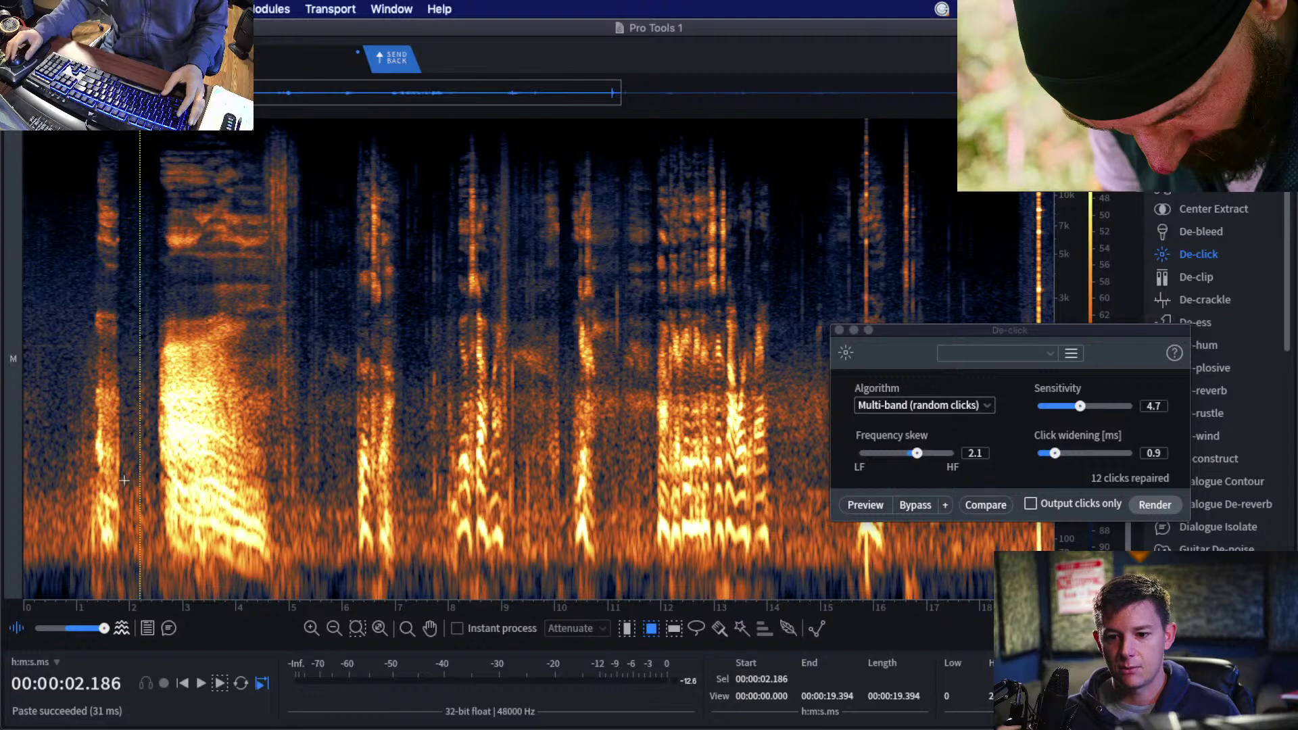
Play from 3.50 s and De-click the word's tail and following gap from about 4.50 to 5.67 s, above about 208 Hz.
{"action": "scroll", "coordinate": [242, 331], "scroll_direction": "up", "scroll_amount": 2}
{"action": "left_click", "coordinate": [178, 331]}
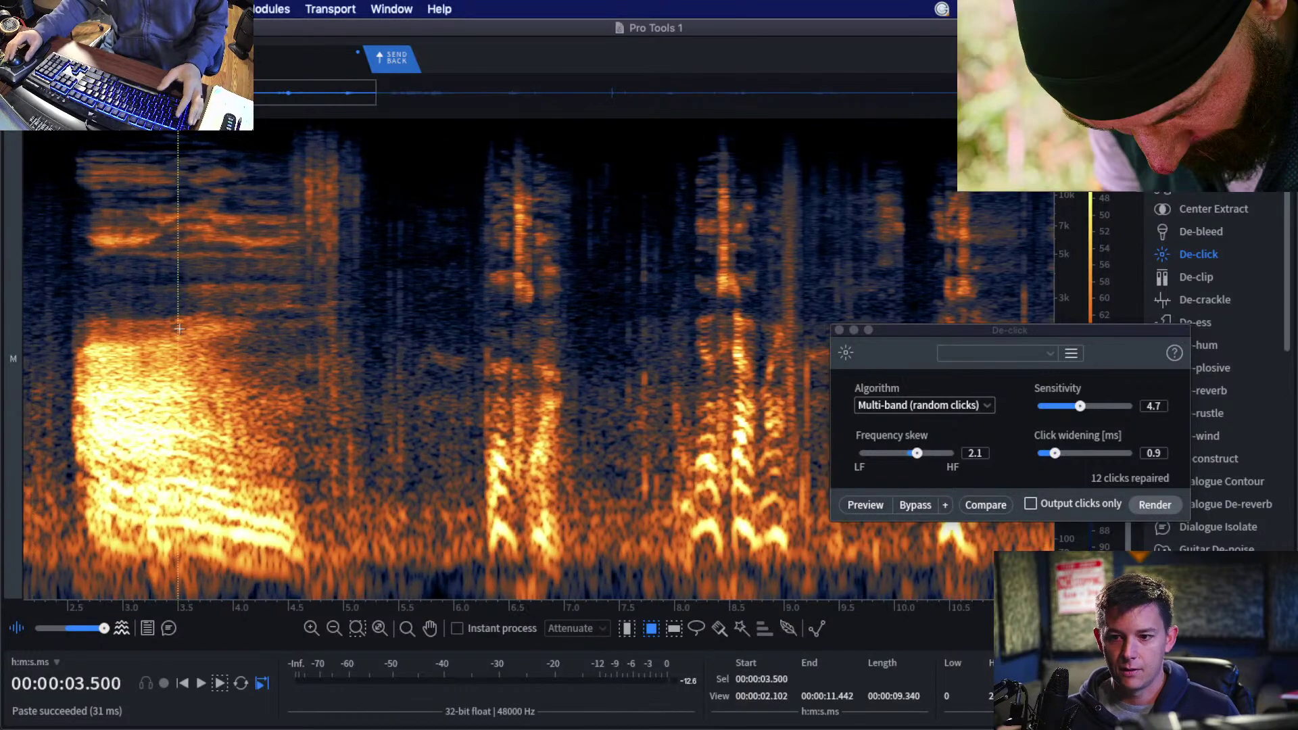
{"action": "key", "text": "space"}
{"action": "scroll", "coordinate": [346, 330], "scroll_direction": "up", "scroll_amount": 1}
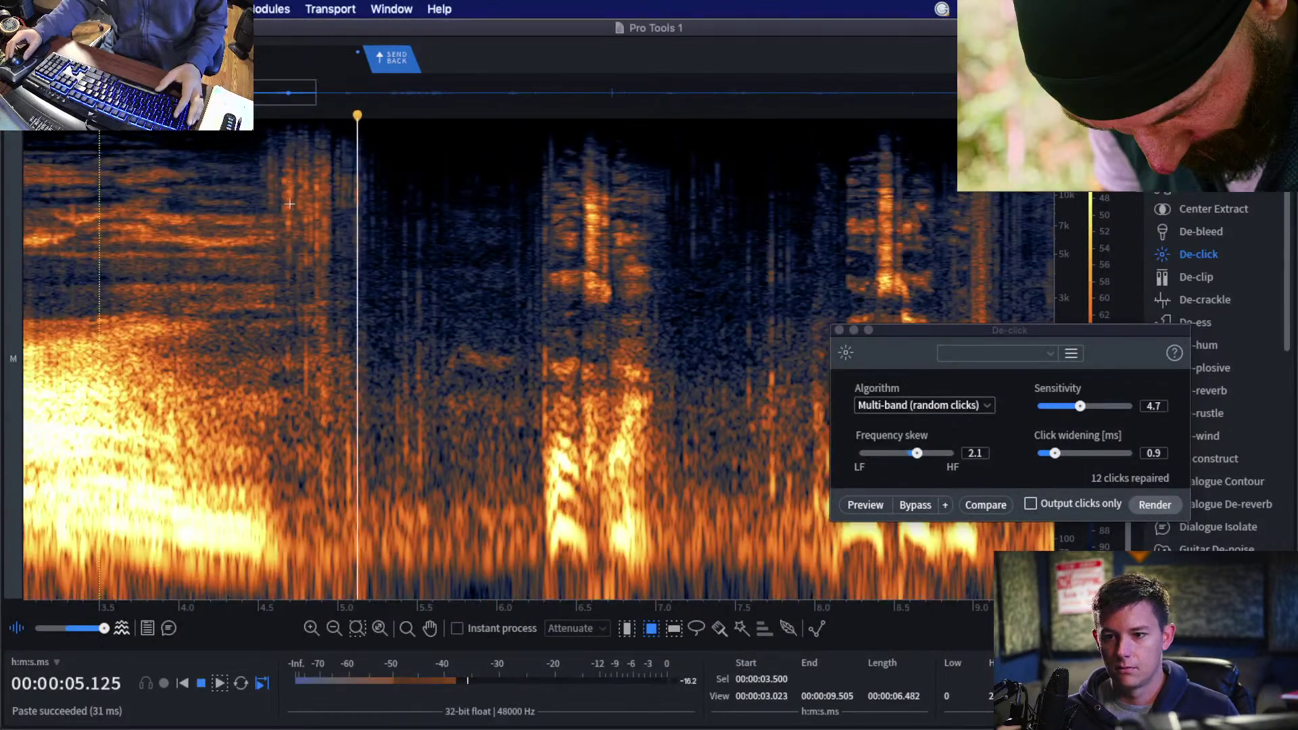
{"action": "left_click_drag", "start_coordinate": [258, 128], "coordinate": [447, 504]}
{"action": "key", "text": "Return"}
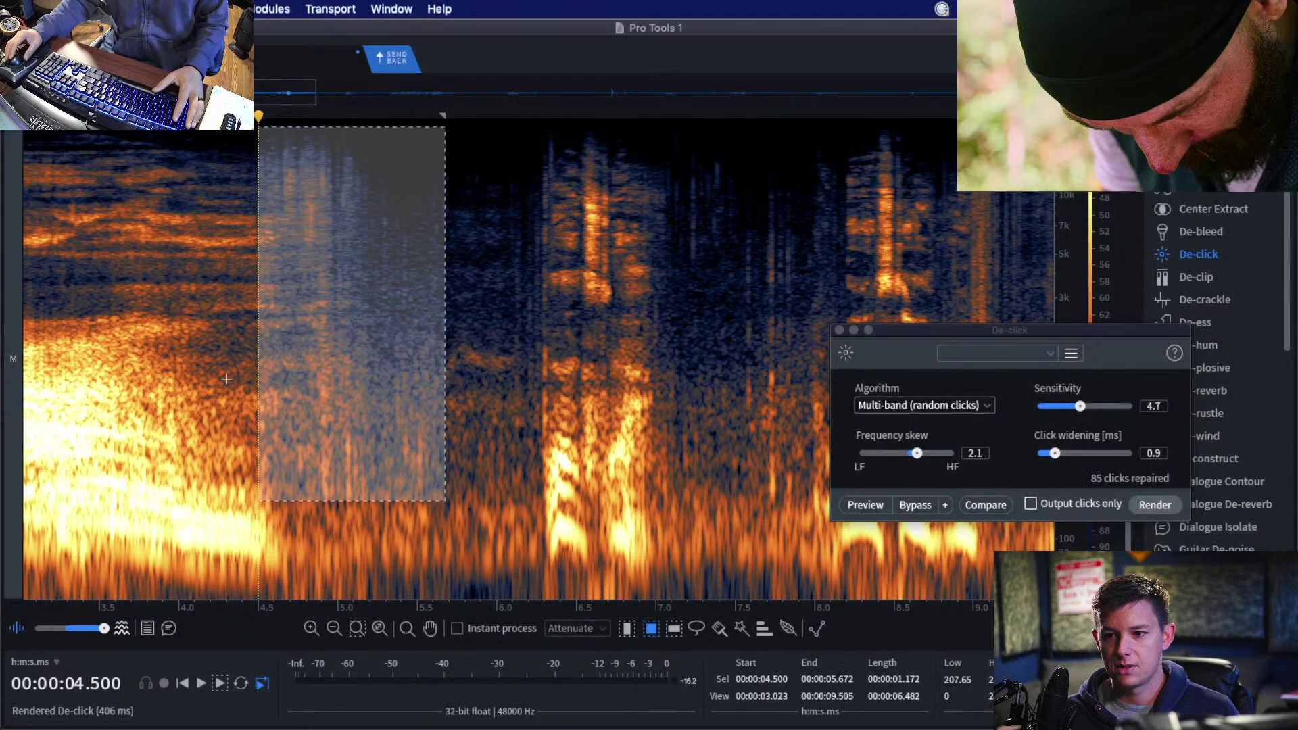
Listen to the word's end from about 4.15 s and apply Spectral Repair Attenuate to its high frequencies from about 4.65 to 5.00 s.
{"action": "left_click", "coordinate": [221, 371]}
{"action": "scroll", "coordinate": [283, 214], "scroll_direction": "up", "scroll_amount": 2}
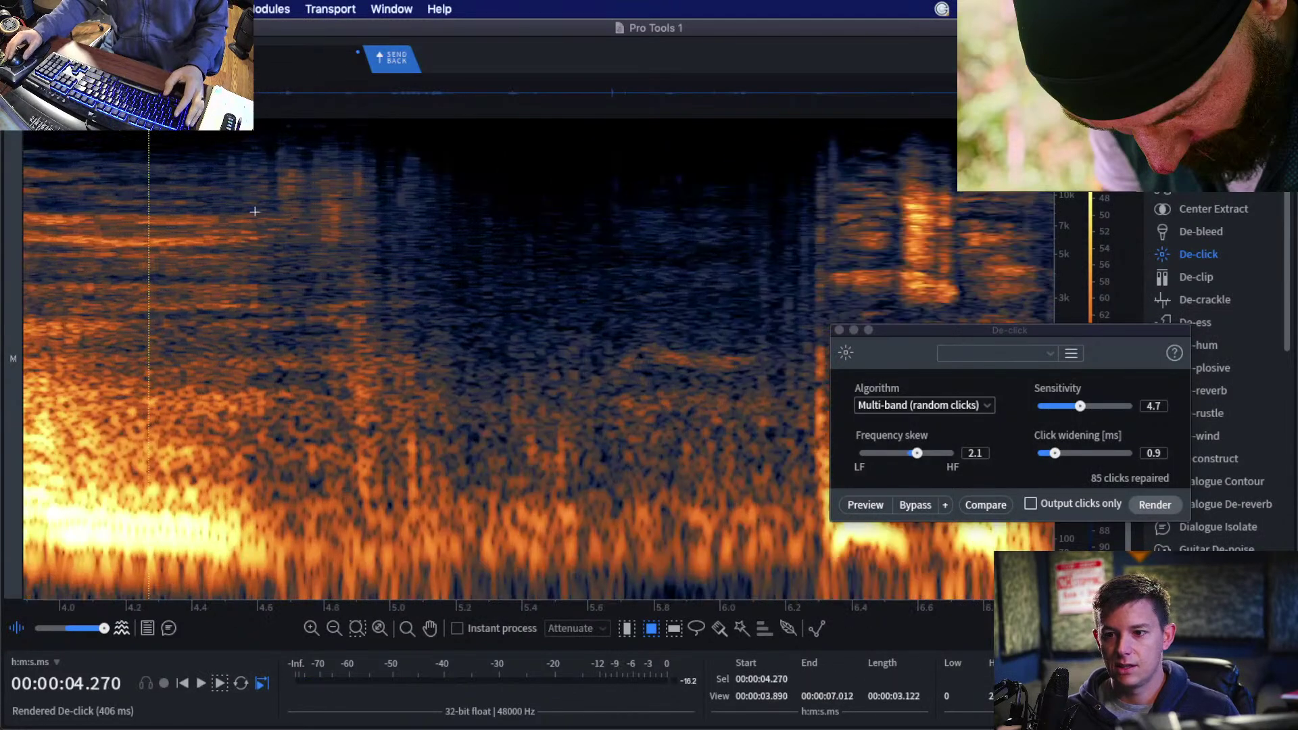
{"action": "left_click", "coordinate": [234, 199]}
{"action": "left_click_drag", "start_coordinate": [275, 139], "coordinate": [400, 291]}
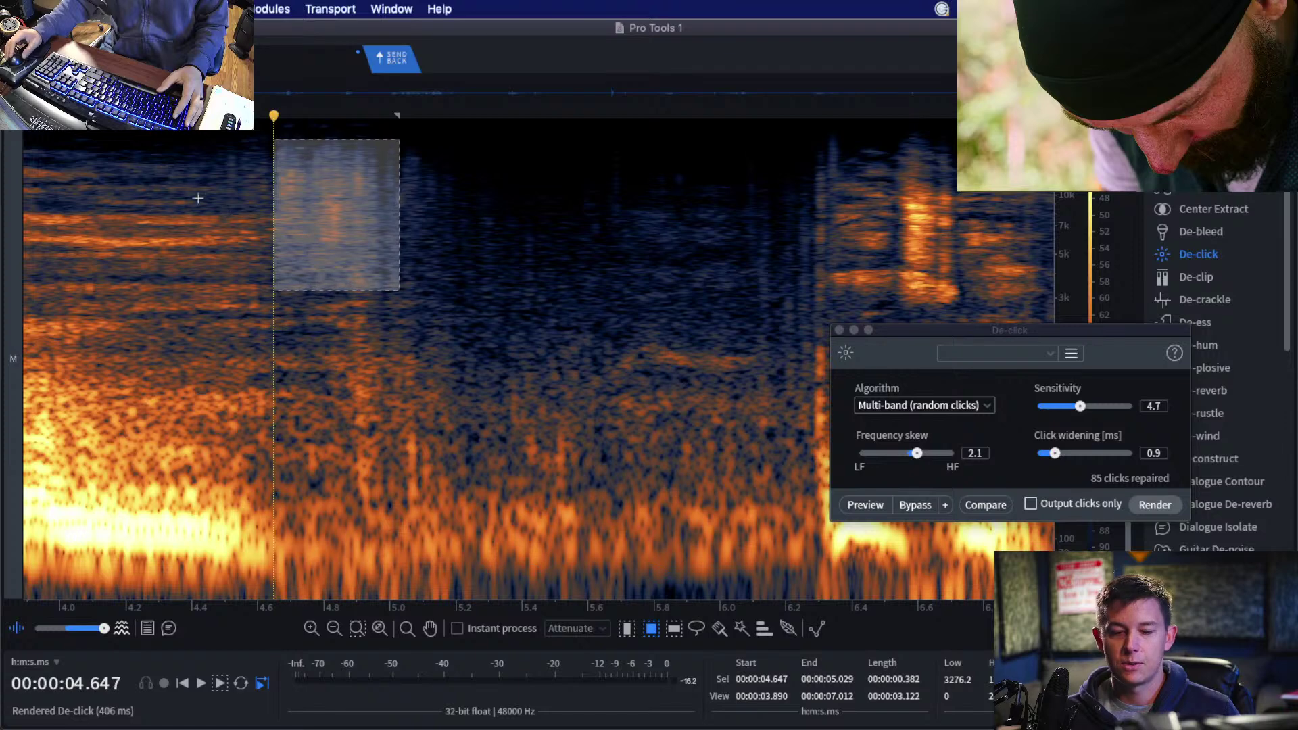
{"action": "left_click", "coordinate": [110, 200]}
{"action": "key", "text": "space"}
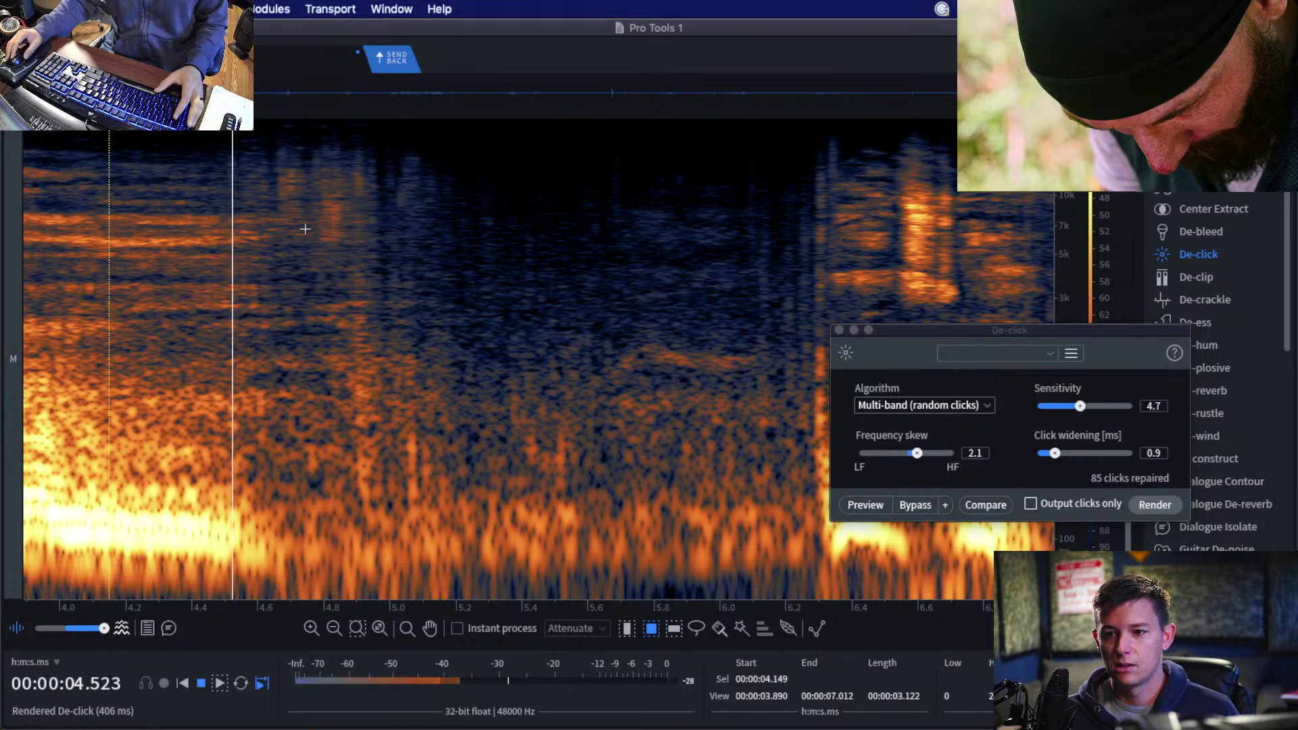
{"action": "key", "text": "space"}
{"action": "left_click_drag", "start_coordinate": [275, 140], "coordinate": [385, 262]}
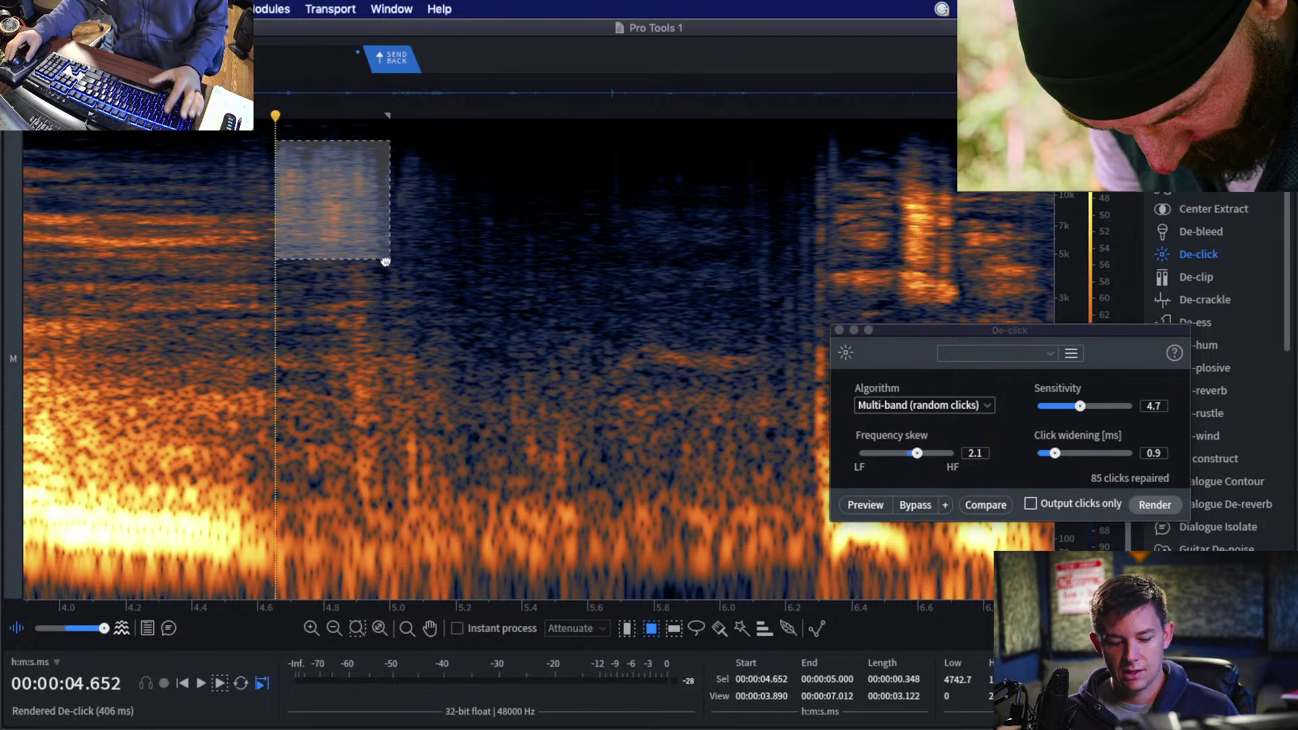
{"action": "key", "text": "BackSpace"}
Play the word's end from about 4.42 s and apply Spectral Repair Attenuate to the mid-frequency click at about 4.80 s.
{"action": "left_click", "coordinate": [206, 223]}
{"action": "key", "text": "space"}
{"action": "scroll", "coordinate": [385, 219], "scroll_direction": "down", "scroll_amount": 2}
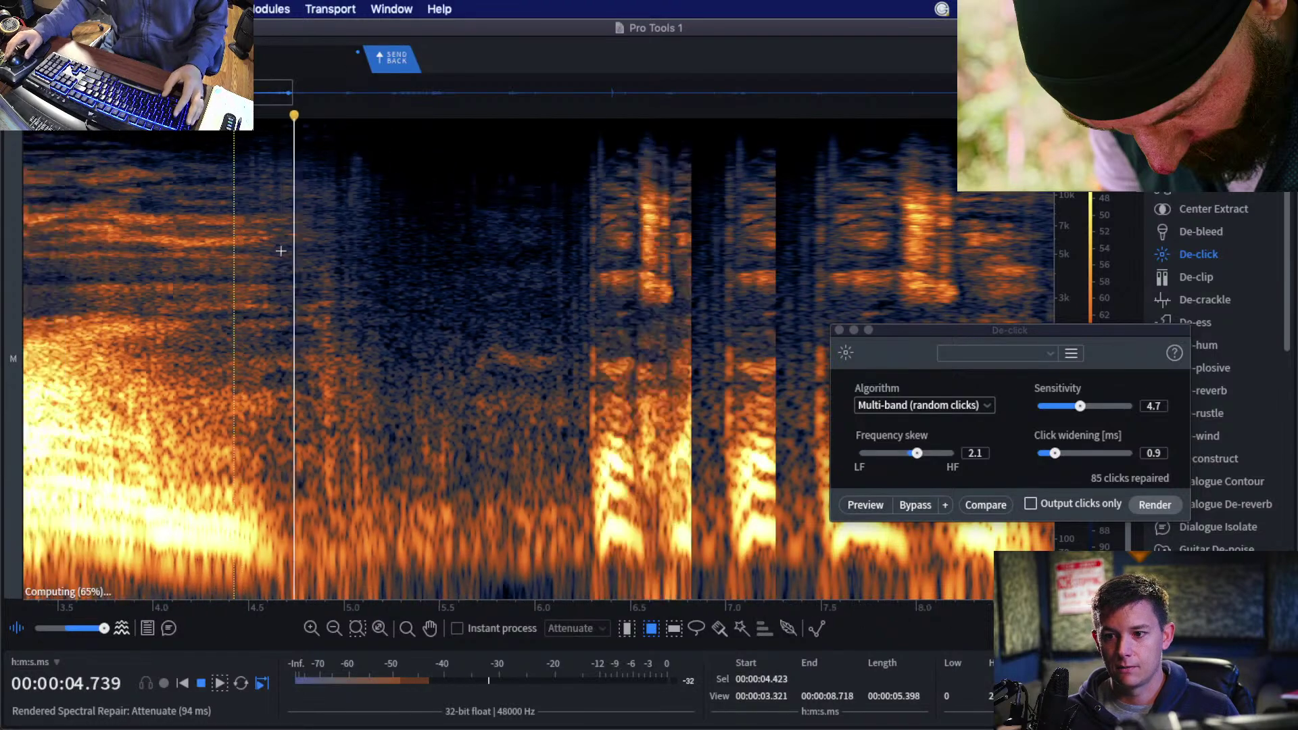
{"action": "key", "text": "space"}
{"action": "left_click_drag", "start_coordinate": [306, 270], "coordinate": [312, 356]}
{"action": "key", "text": "BackSpace"}
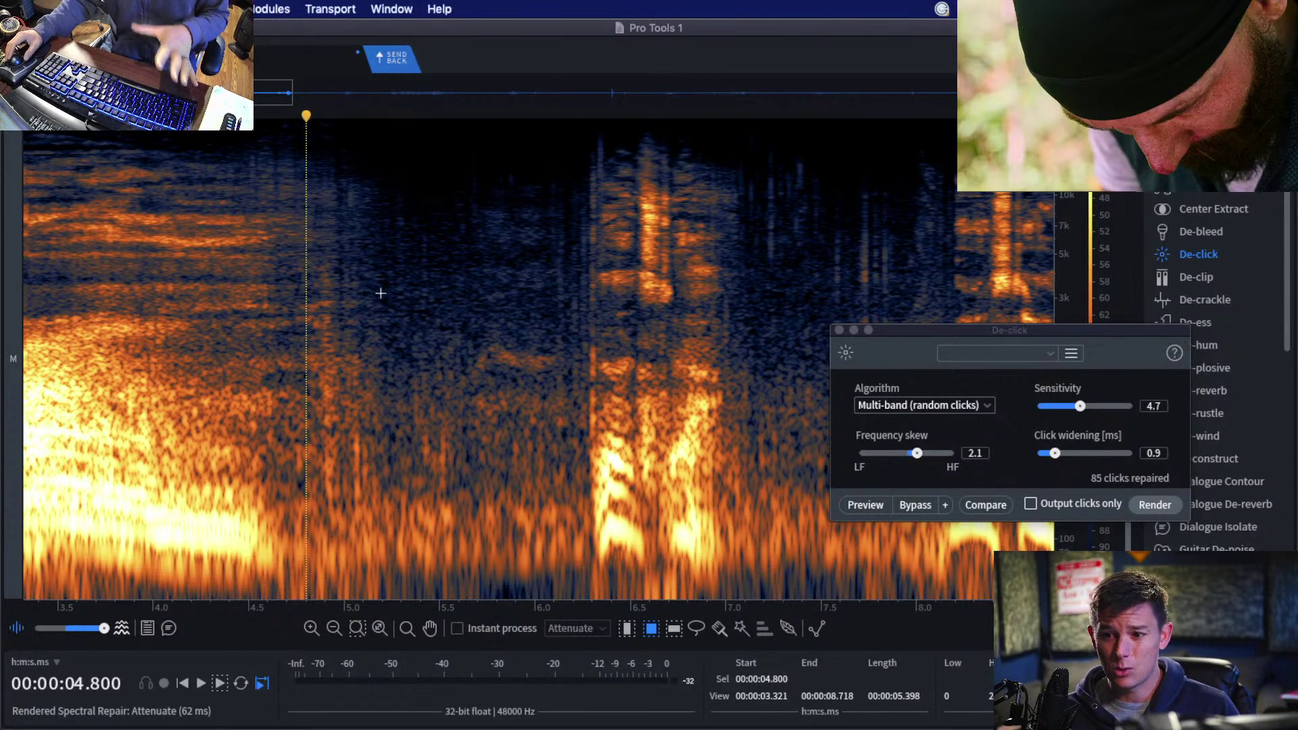
Play the pause from about 5.27 s and De-crackle the area from about 5.60 to 6.30 s, above about 698 Hz.
{"action": "left_click", "coordinate": [396, 257]}
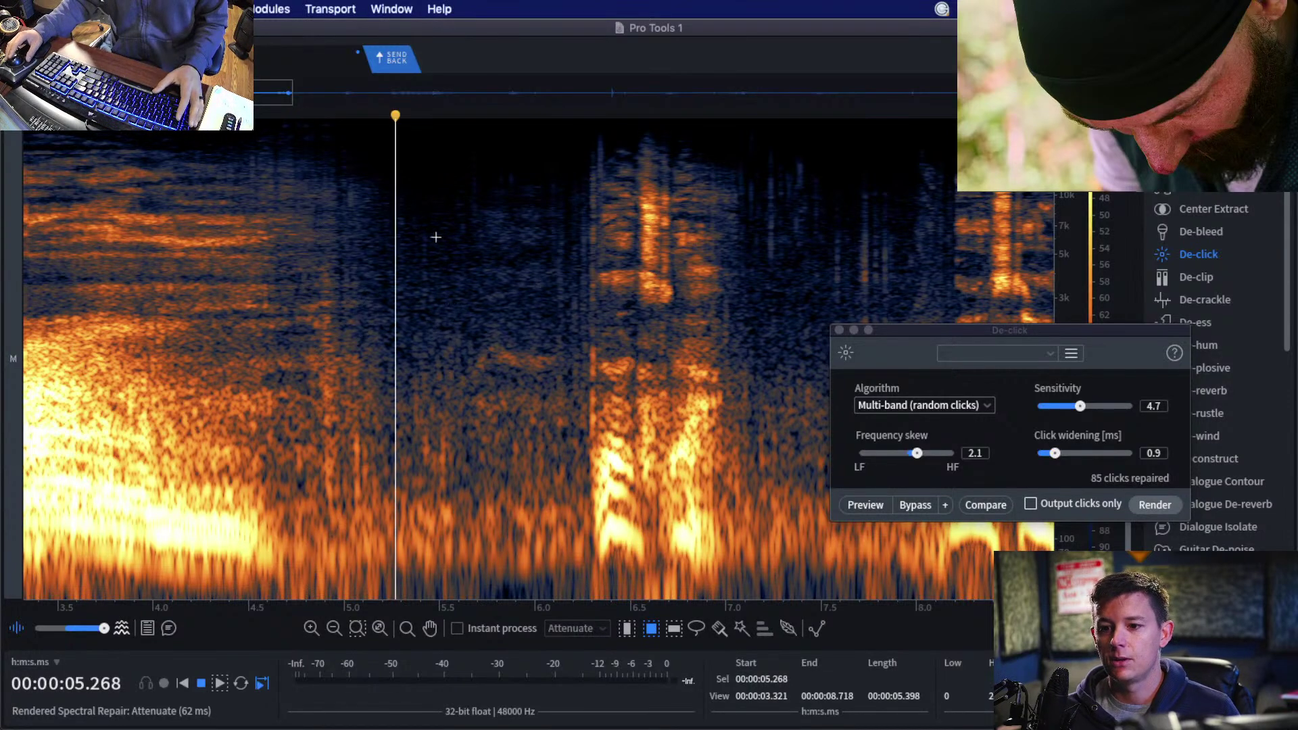
{"action": "key", "text": "space"}
{"action": "scroll", "coordinate": [506, 252], "scroll_direction": "down", "scroll_amount": 3}
{"action": "scroll", "coordinate": [551, 275], "scroll_direction": "up", "scroll_amount": 3}
{"action": "key", "text": "space"}
{"action": "left_click_drag", "start_coordinate": [530, 136], "coordinate": [296, 395]}
{"action": "left_click", "coordinate": [248, 337]}
{"action": "scroll", "coordinate": [510, 243], "scroll_direction": "up", "scroll_amount": 1}
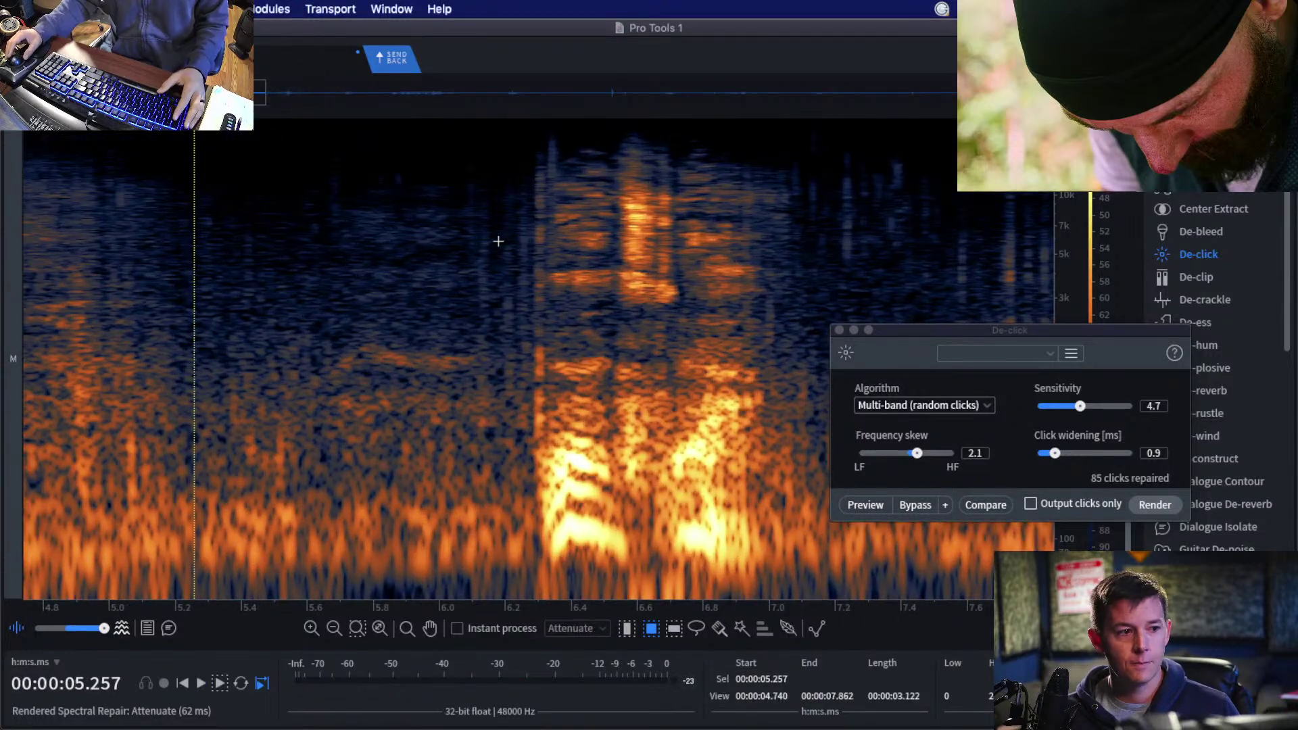
{"action": "left_click_drag", "start_coordinate": [306, 127], "coordinate": [538, 417]}
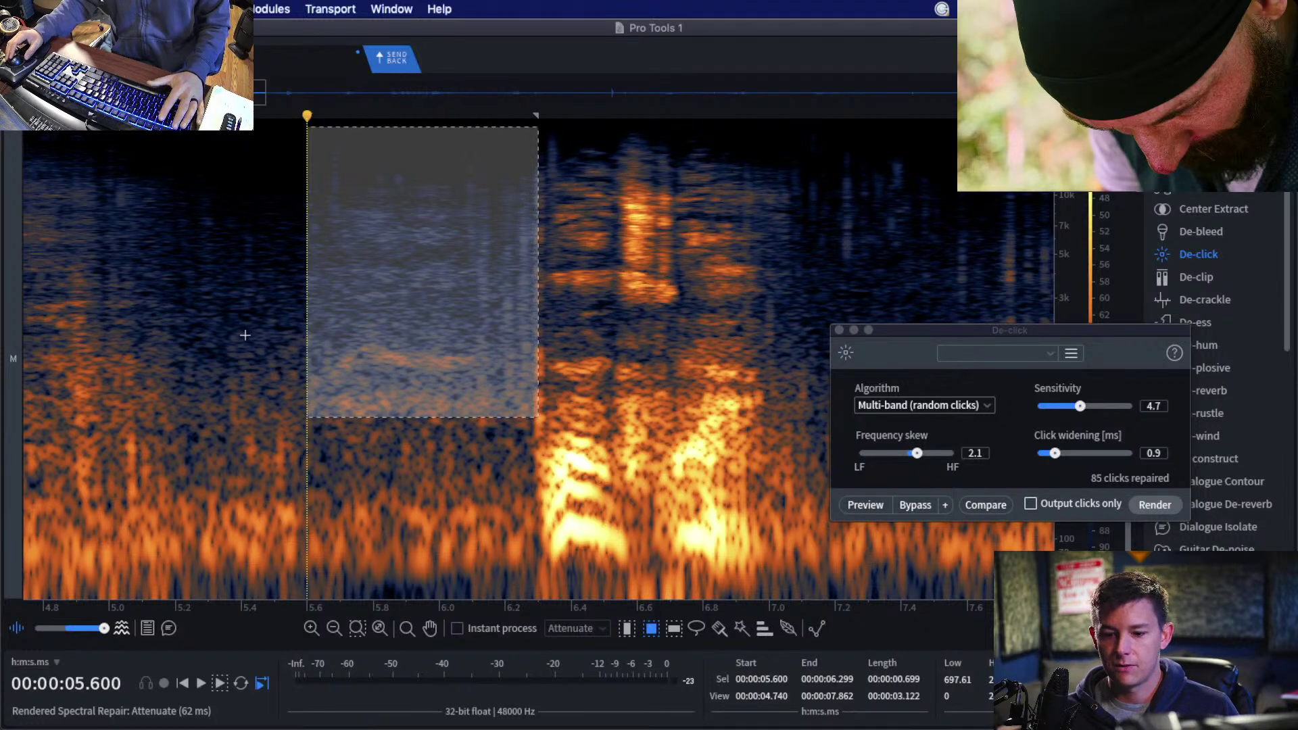
{"action": "key", "text": "Return"}
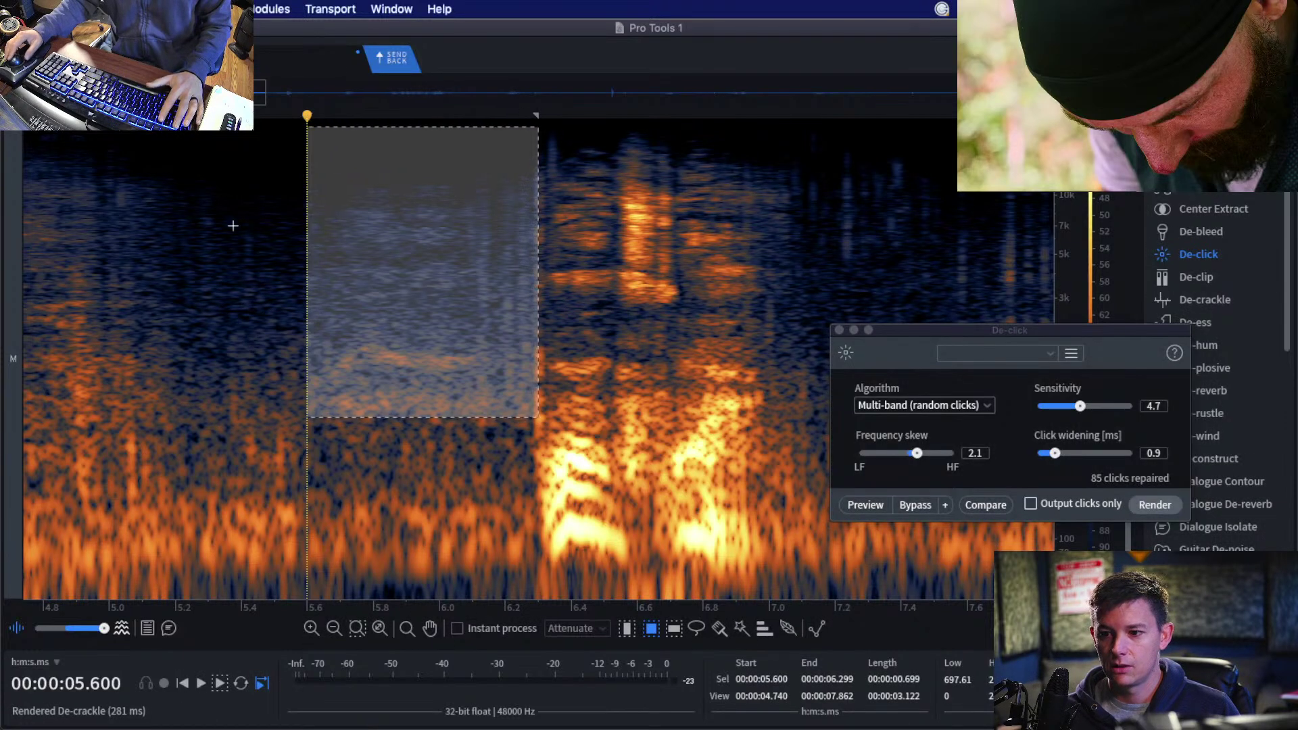
Play from about 5.17 s and De-click the high frequencies at the following word's onset, about 6.33 to 6.42 s.
{"action": "left_click", "coordinate": [169, 270]}
{"action": "key", "text": "space"}
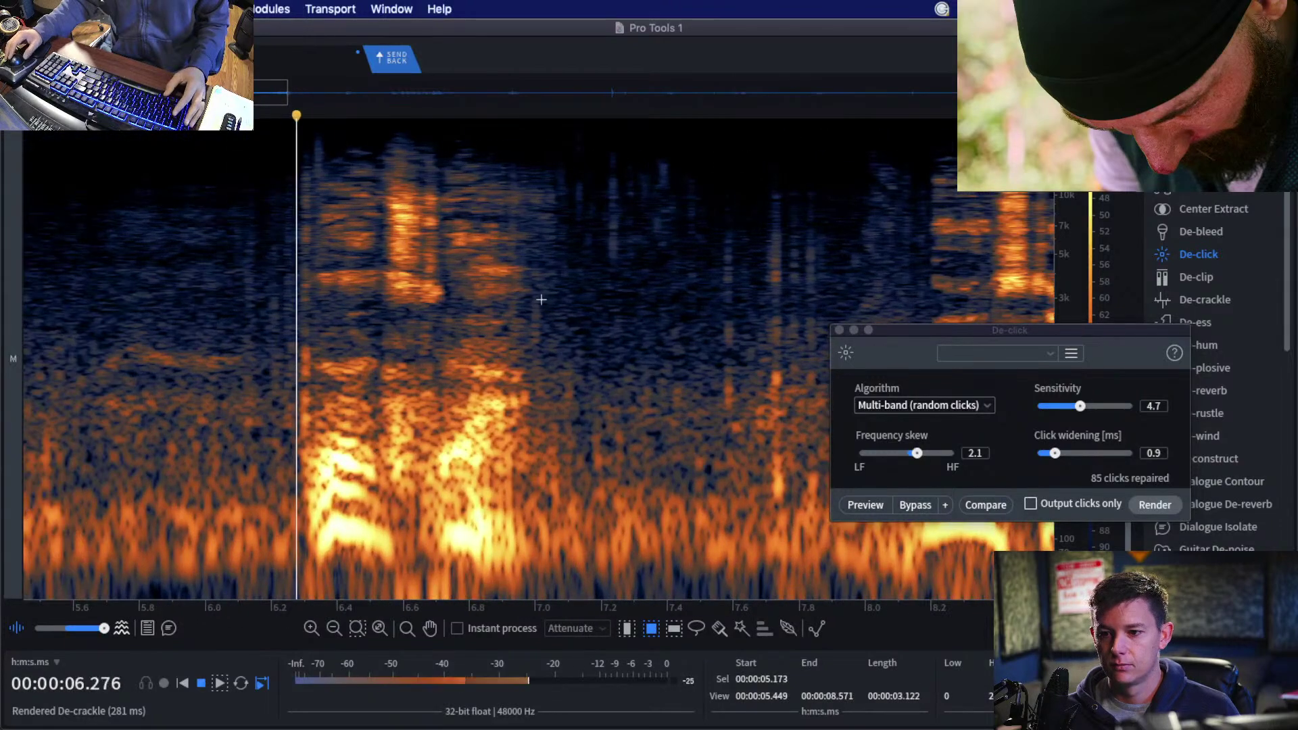
{"action": "left_click", "coordinate": [288, 252]}
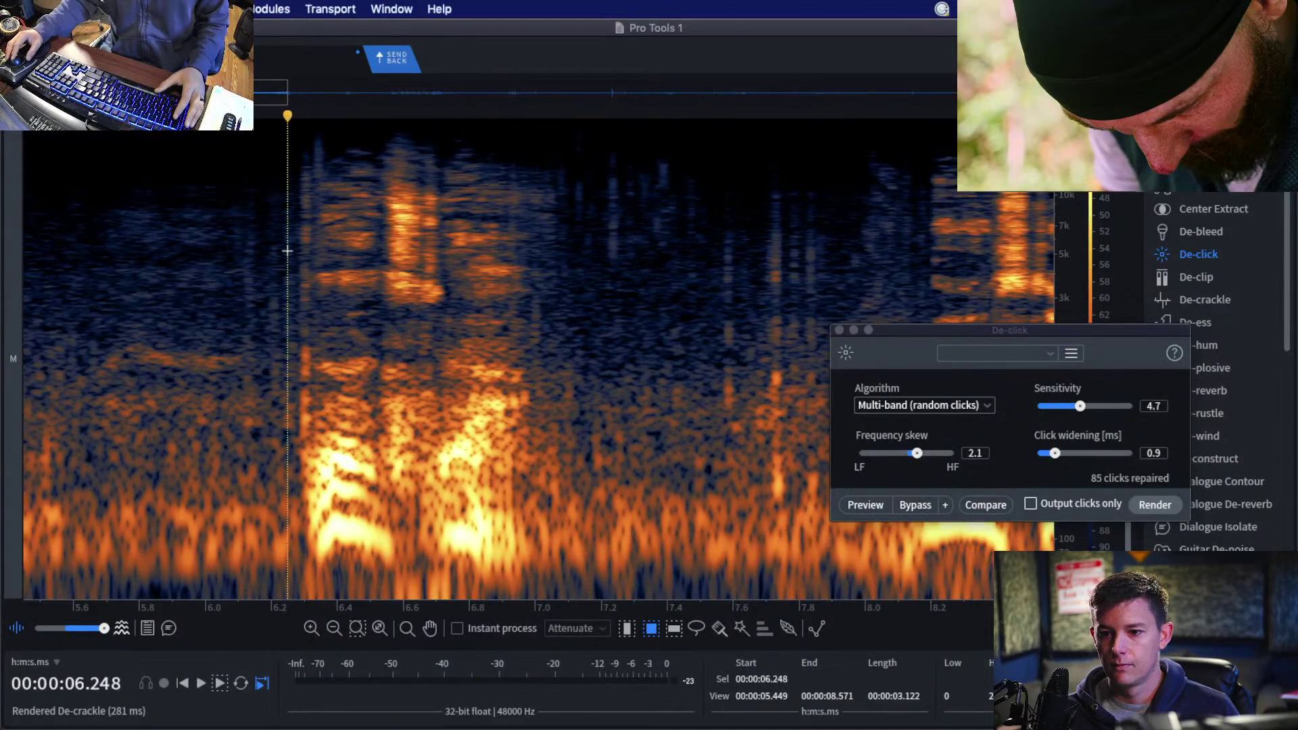
{"action": "scroll", "coordinate": [358, 264], "scroll_direction": "up", "scroll_amount": 3}
{"action": "left_click", "coordinate": [188, 256]}
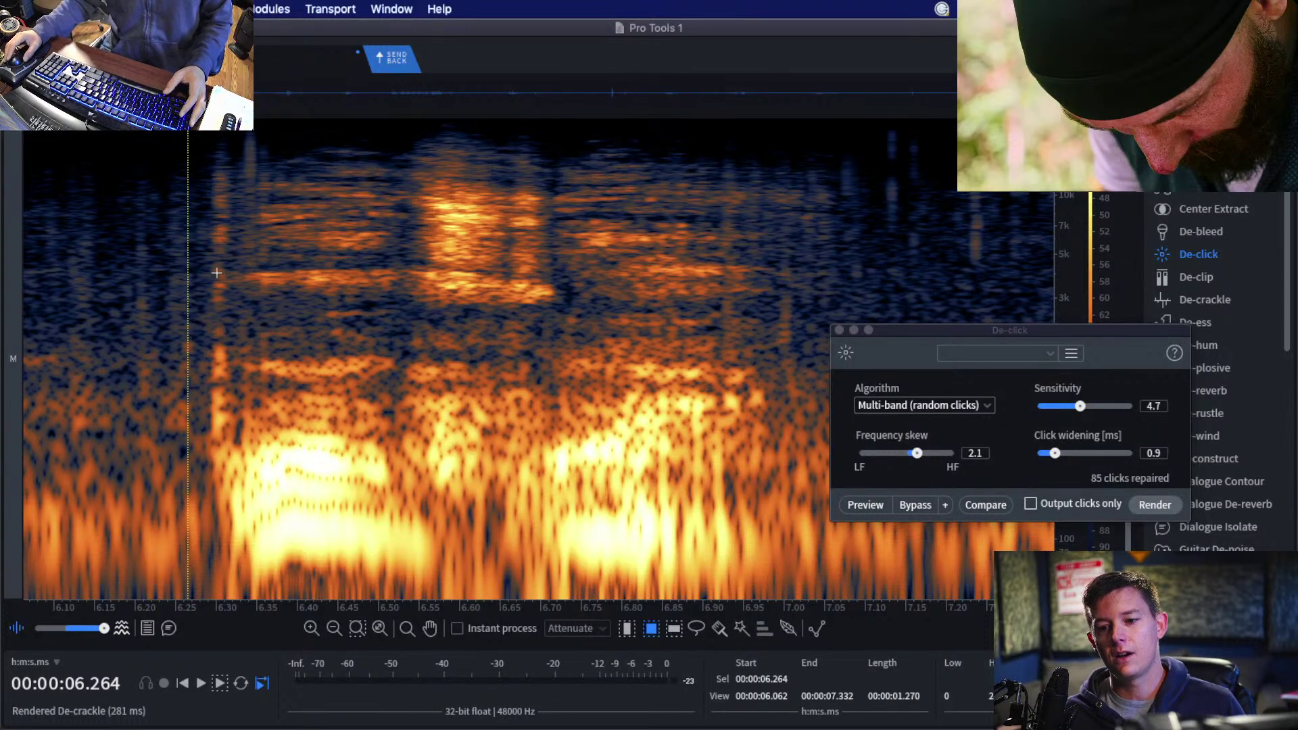
{"action": "left_click_drag", "start_coordinate": [237, 128], "coordinate": [311, 301]}
{"action": "key", "text": "Return"}
{"action": "left_click", "coordinate": [186, 250]}
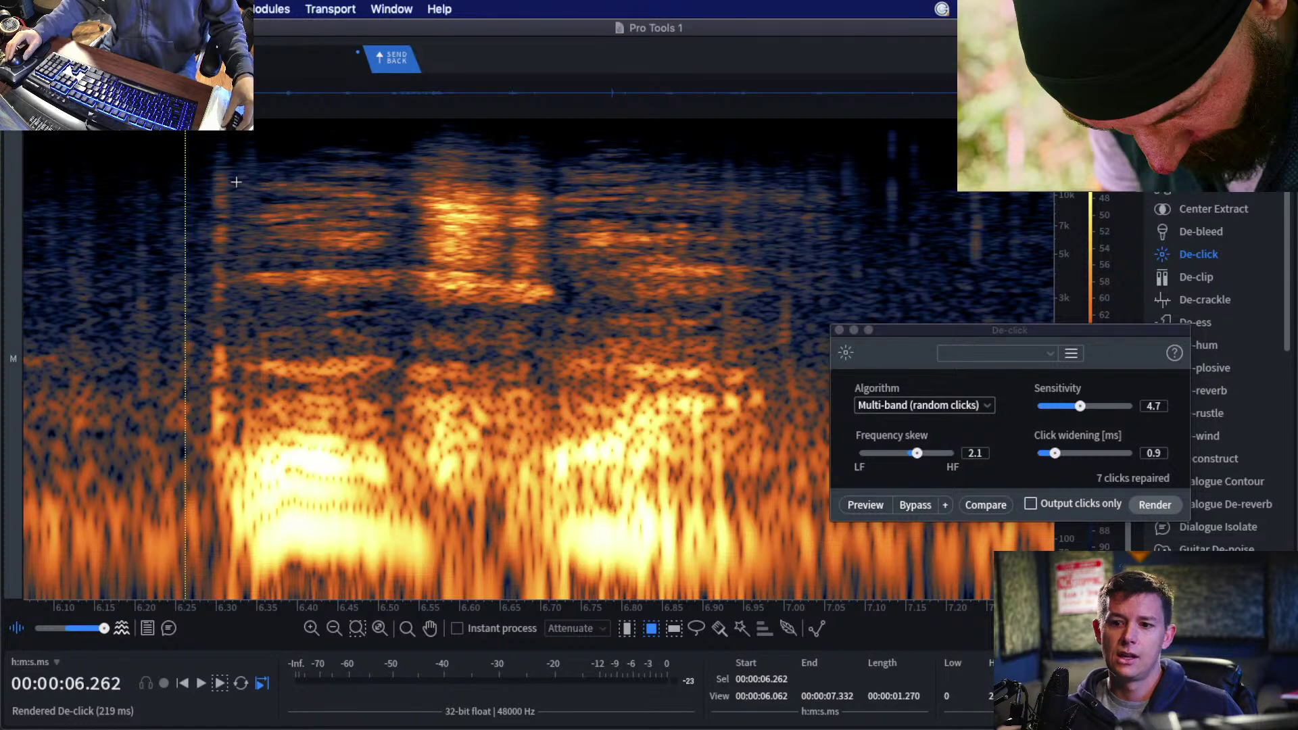
Compare the onset click at about 6.29 to 6.34 s with the word's low-frequency body at about 6.33 to 6.56 s by selecting each.
{"action": "scroll", "coordinate": [257, 178], "scroll_direction": "up", "scroll_amount": 1}
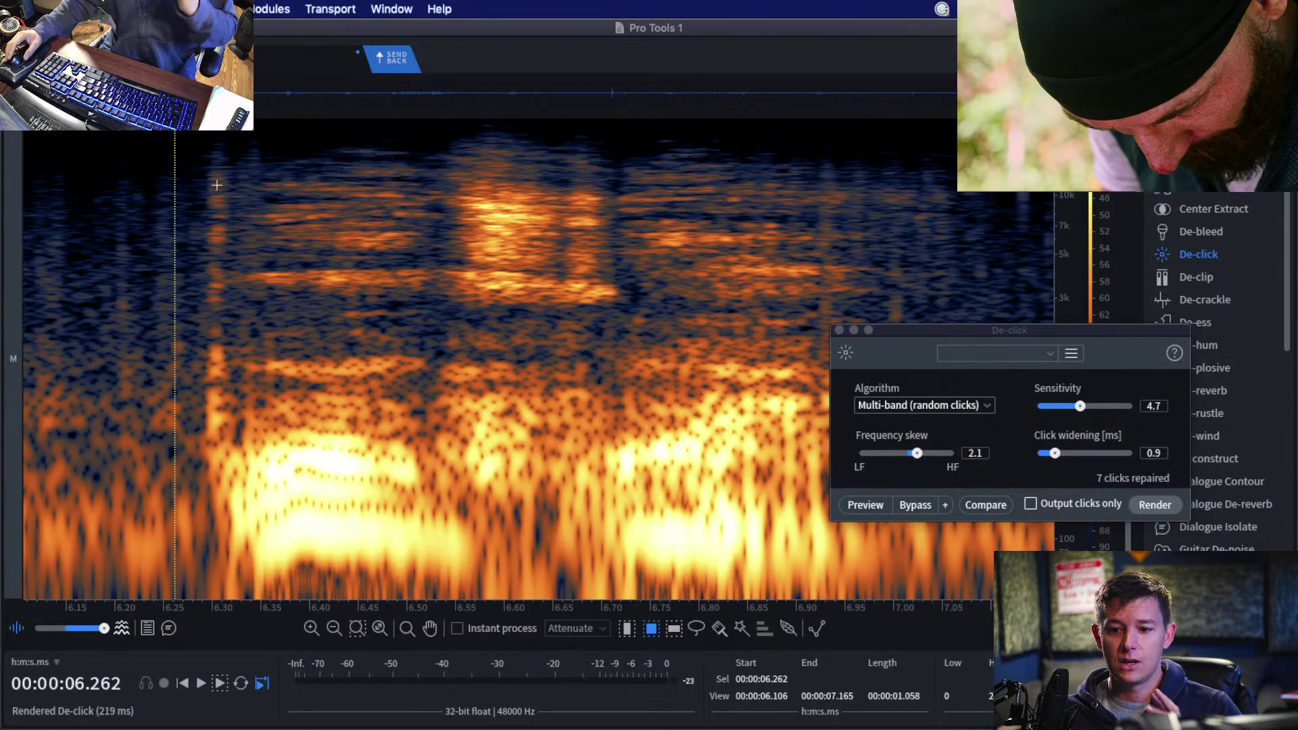
{"action": "left_click", "coordinate": [204, 392]}
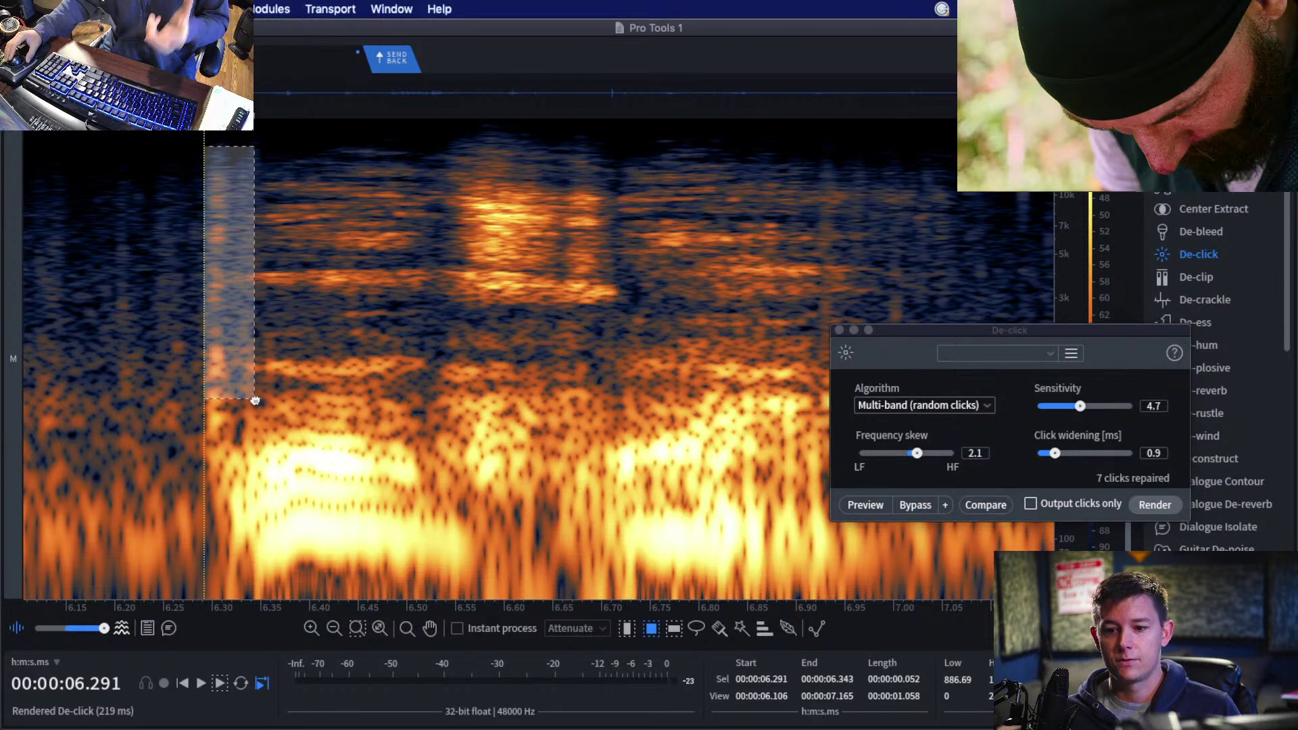
{"action": "left_click", "coordinate": [287, 358]}
{"action": "left_click_drag", "start_coordinate": [236, 340], "coordinate": [465, 562]}
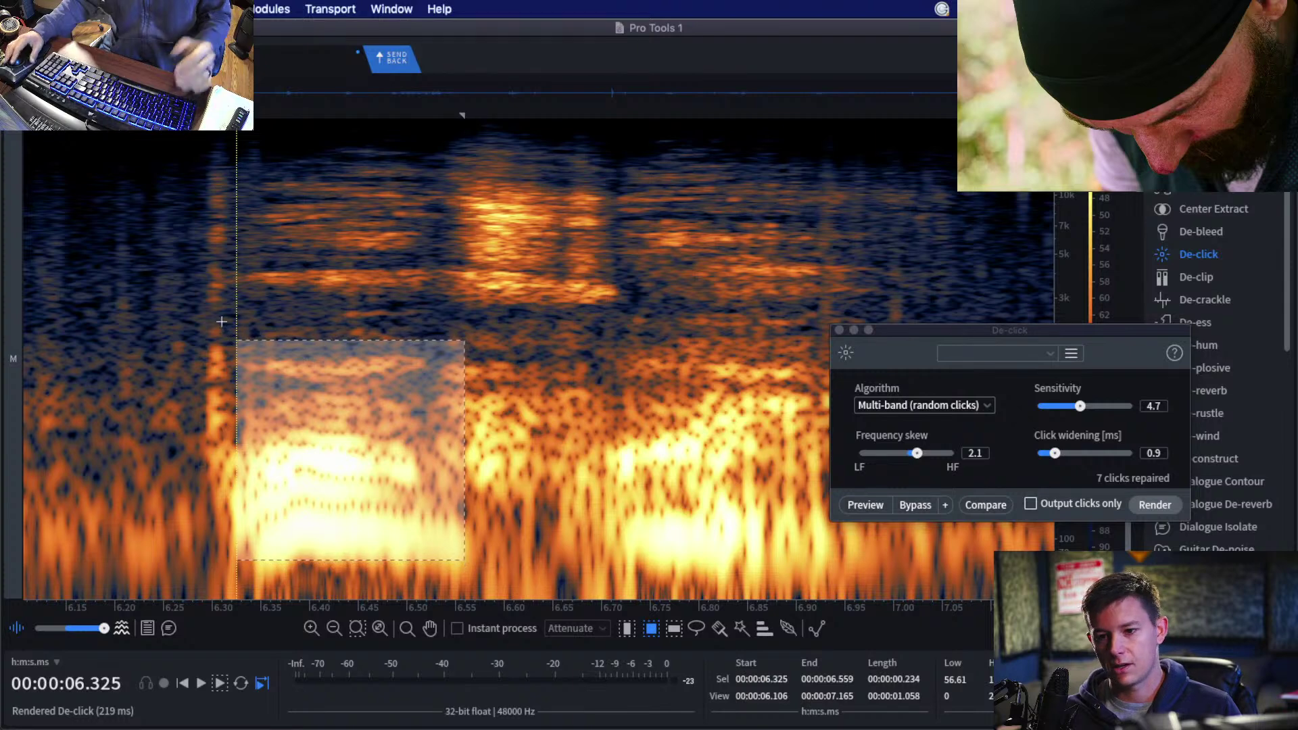
{"action": "left_click", "coordinate": [203, 292]}
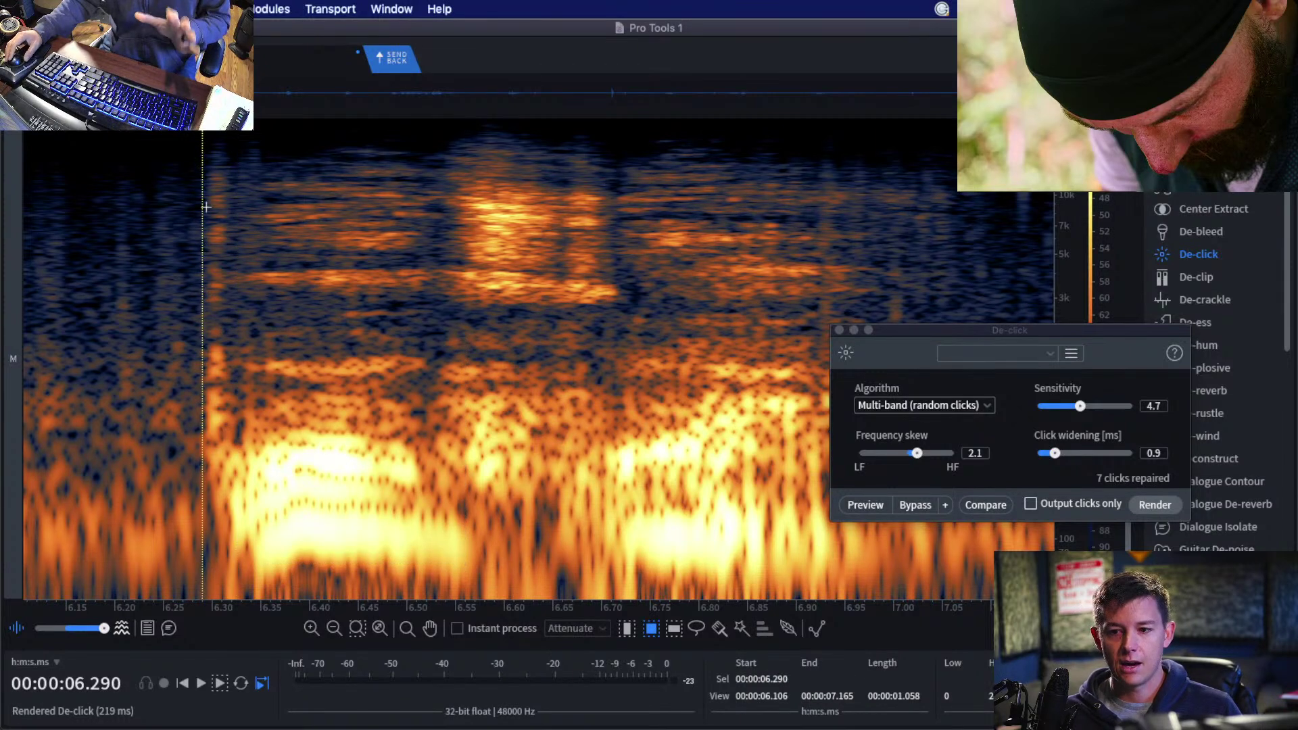
Select the word onset's high frequencies from about 6.33 to 6.40 s and render De-click on them again.
{"action": "left_click", "coordinate": [244, 258]}
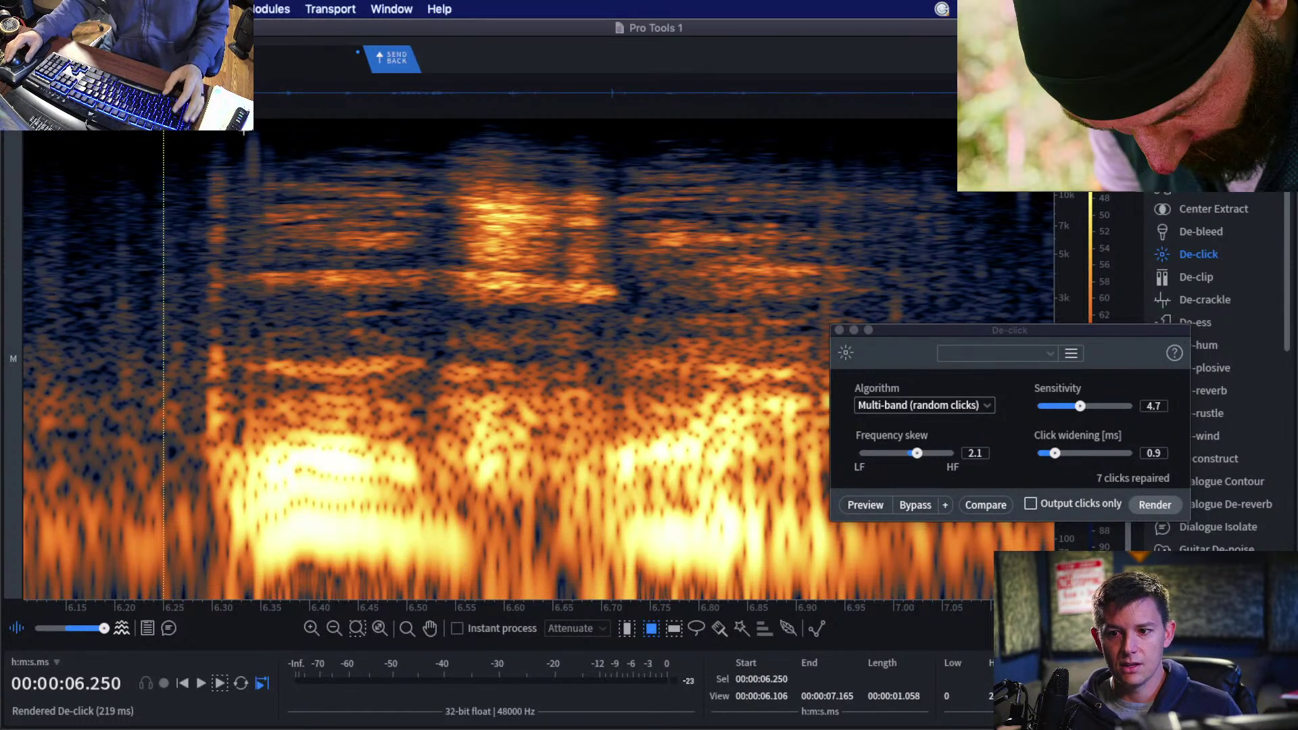
{"action": "left_click_drag", "start_coordinate": [241, 132], "coordinate": [305, 305]}
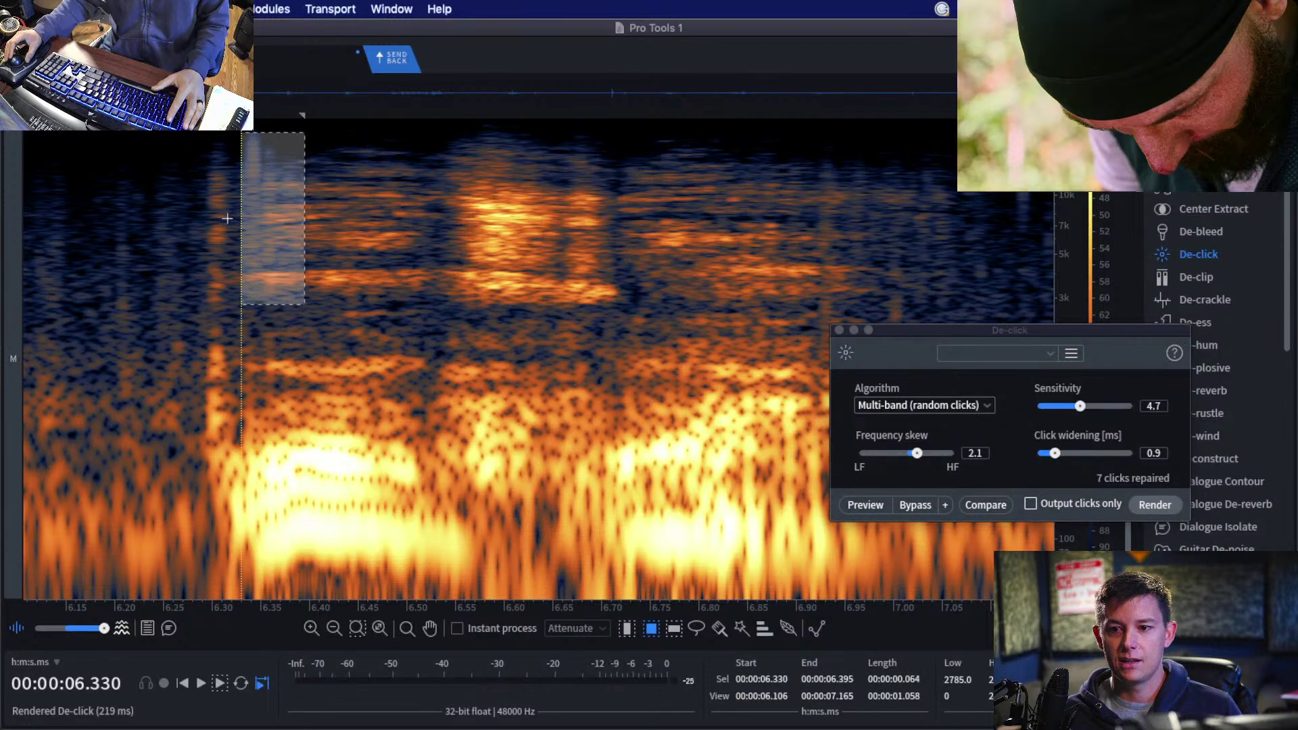
{"action": "key", "text": "Return"}
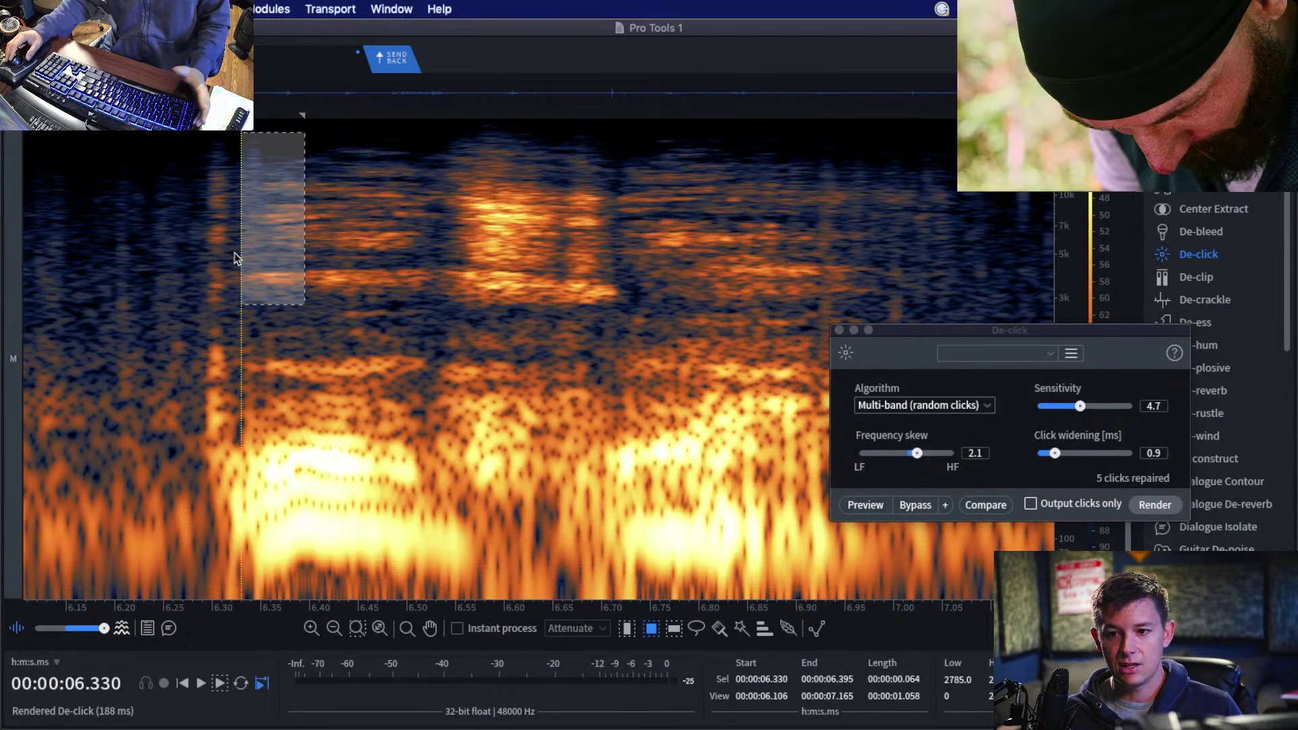
Play from about 6.72 s and De-click the word's tail and following pause from about 6.88 to 7.97 s, above about 482 Hz.
{"action": "scroll", "coordinate": [272, 247], "scroll_direction": "down", "scroll_amount": 3}
{"action": "left_click", "coordinate": [460, 284]}
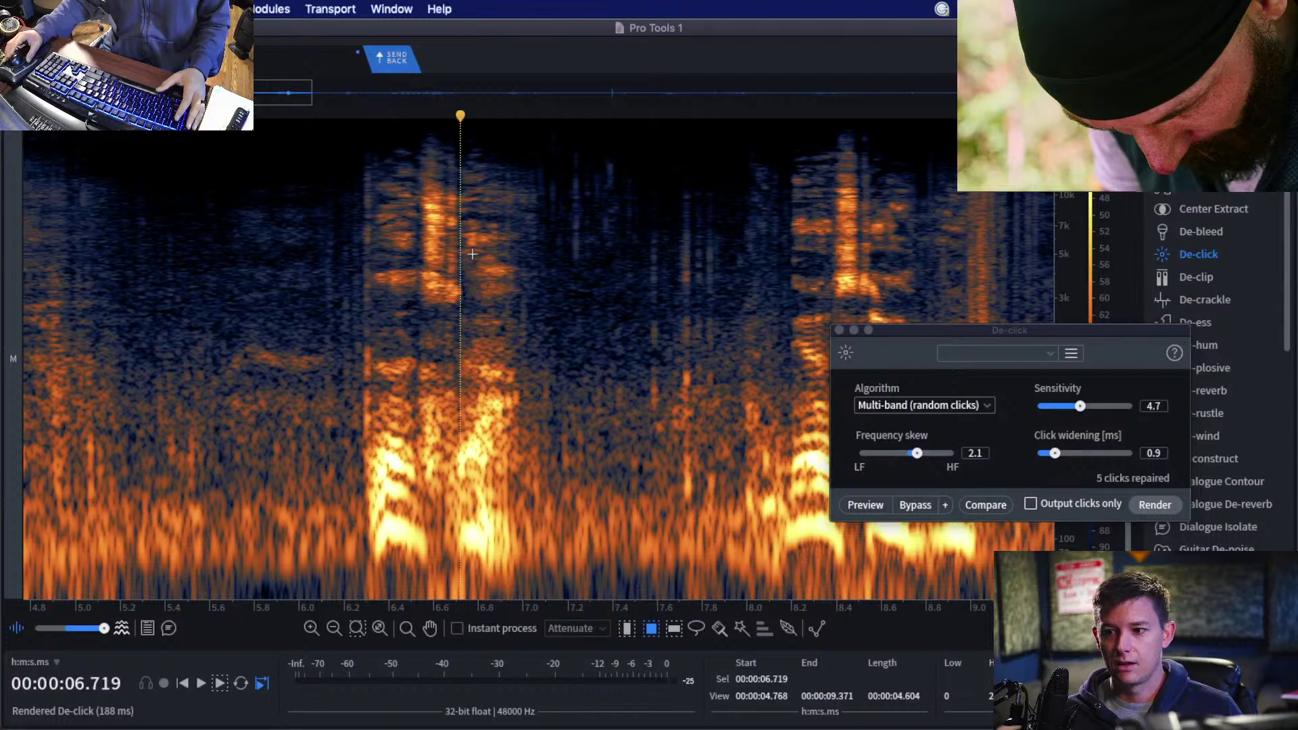
{"action": "key", "text": "space"}
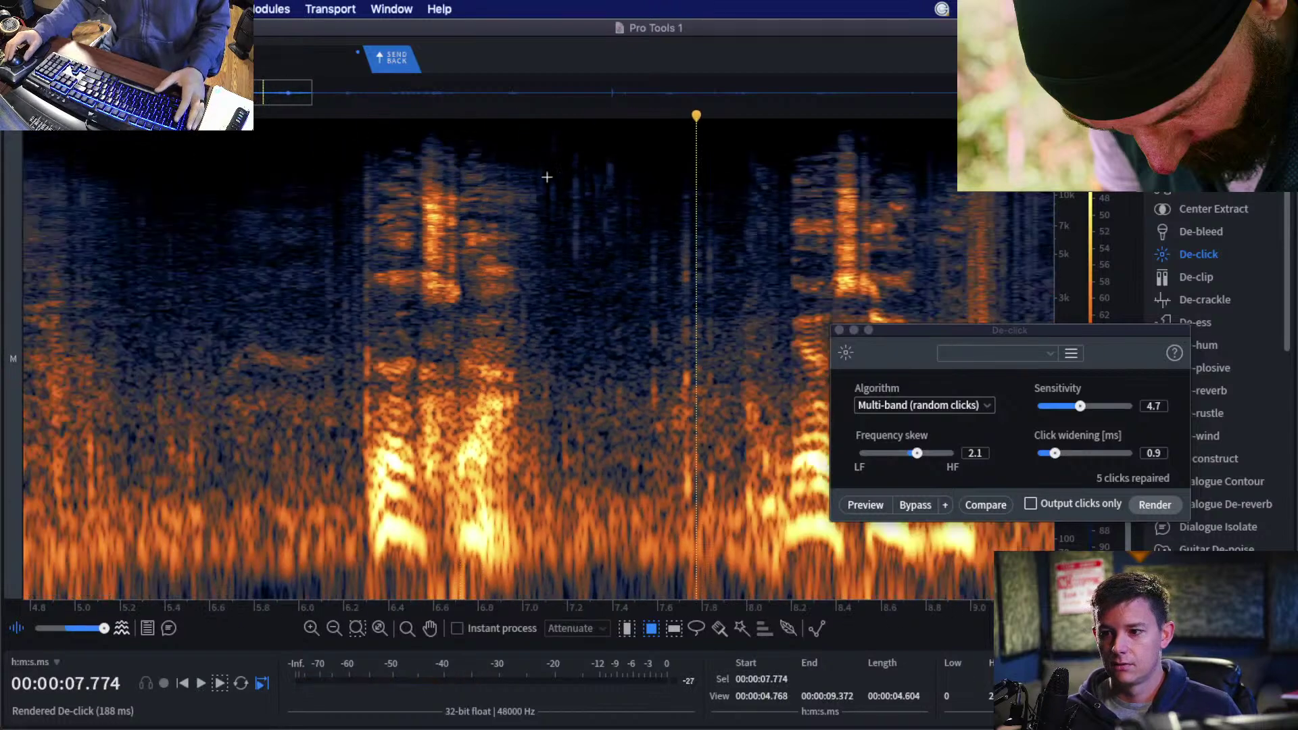
{"action": "left_click_drag", "start_coordinate": [497, 136], "coordinate": [741, 446]}
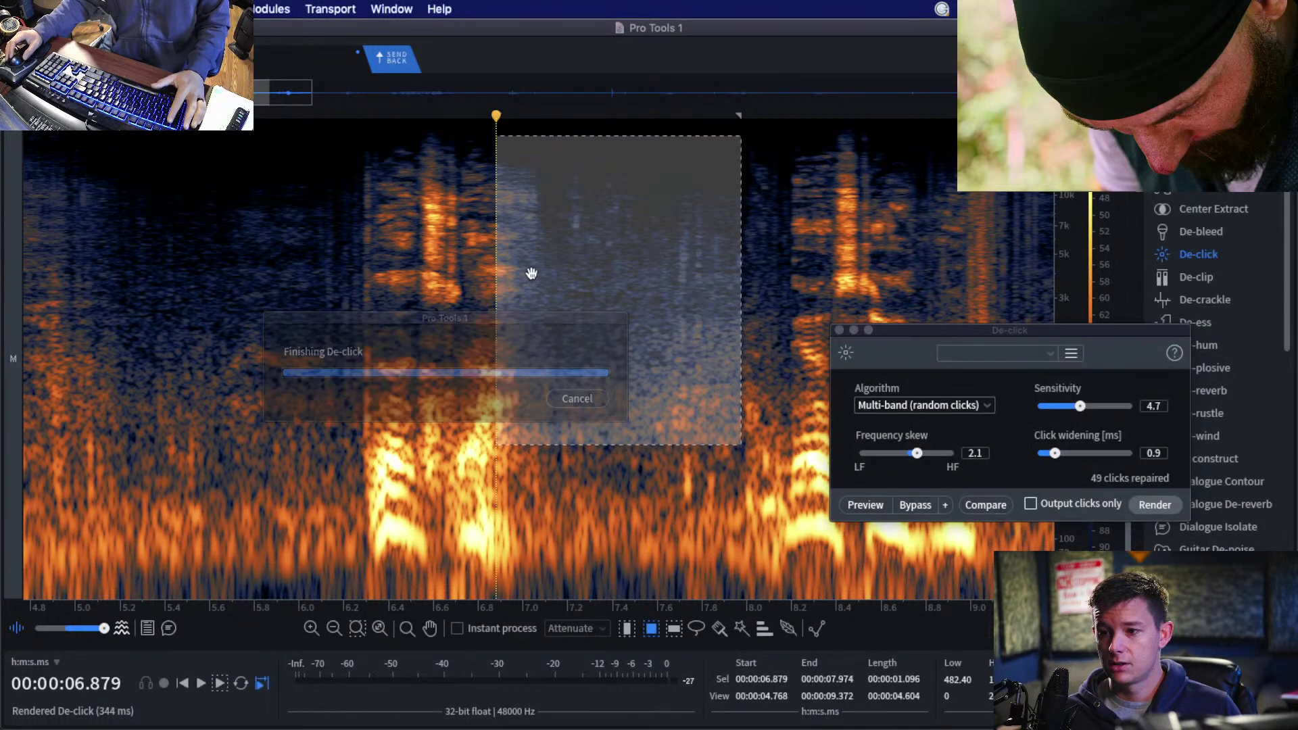
Play the pause from about 7.23 s and apply Spectral Repair Attenuate to the high-frequency click at about 7.68 to 7.80 s.
{"action": "scroll", "coordinate": [585, 291], "scroll_direction": "up", "scroll_amount": 2}
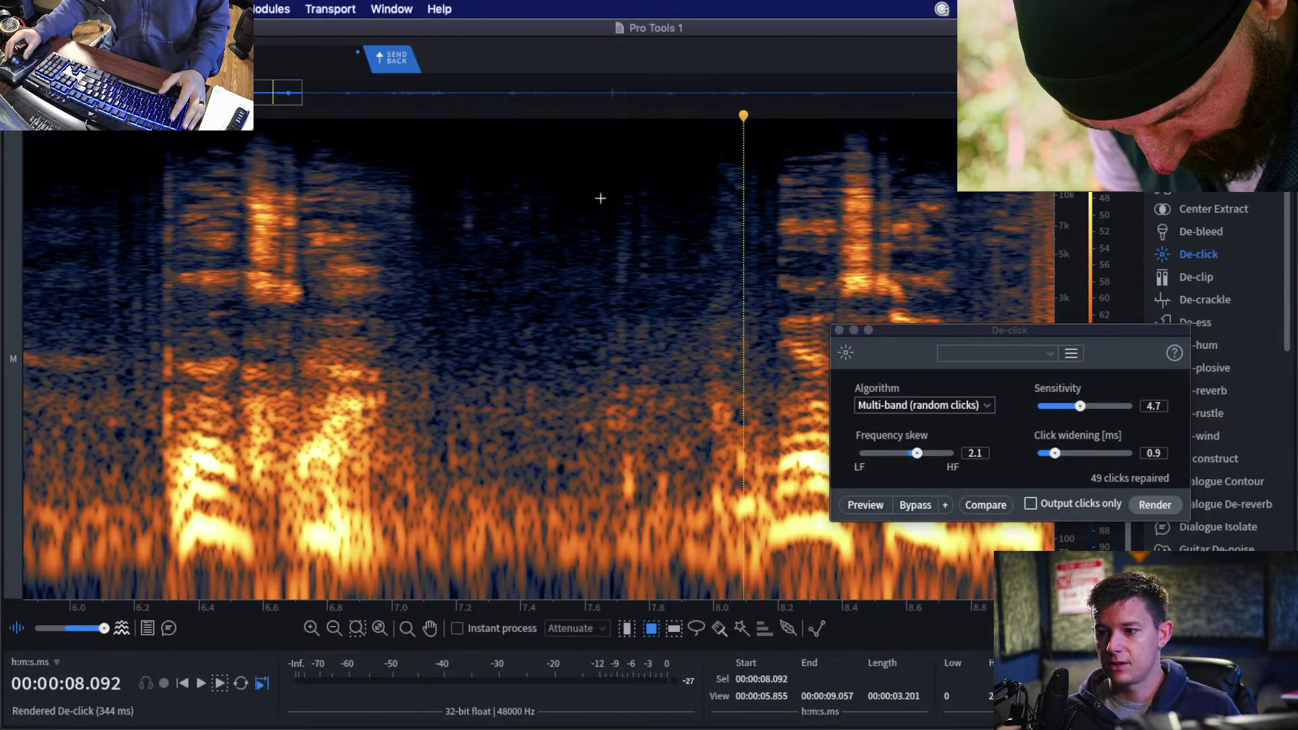
{"action": "left_click", "coordinate": [465, 170]}
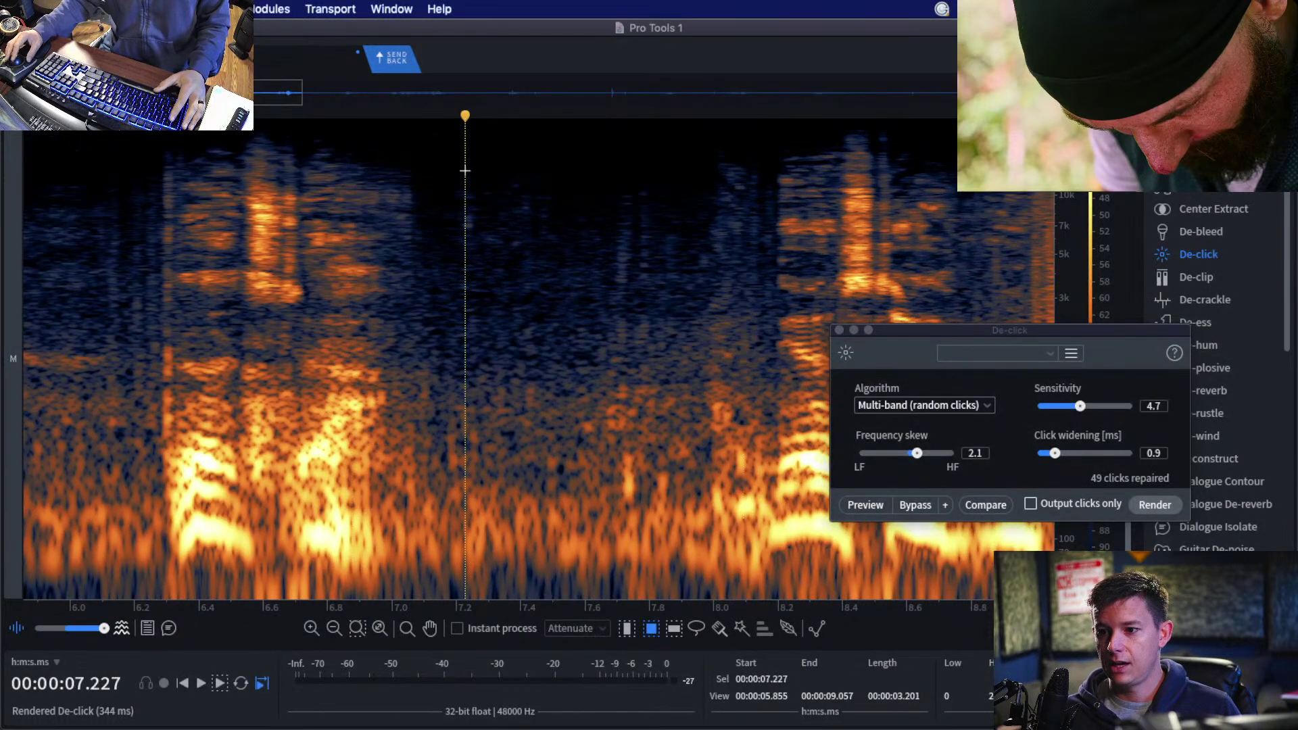
{"action": "key", "text": "space"}
{"action": "left_click_drag", "start_coordinate": [610, 175], "coordinate": [647, 277]}
{"action": "key", "text": "BackSpace"}
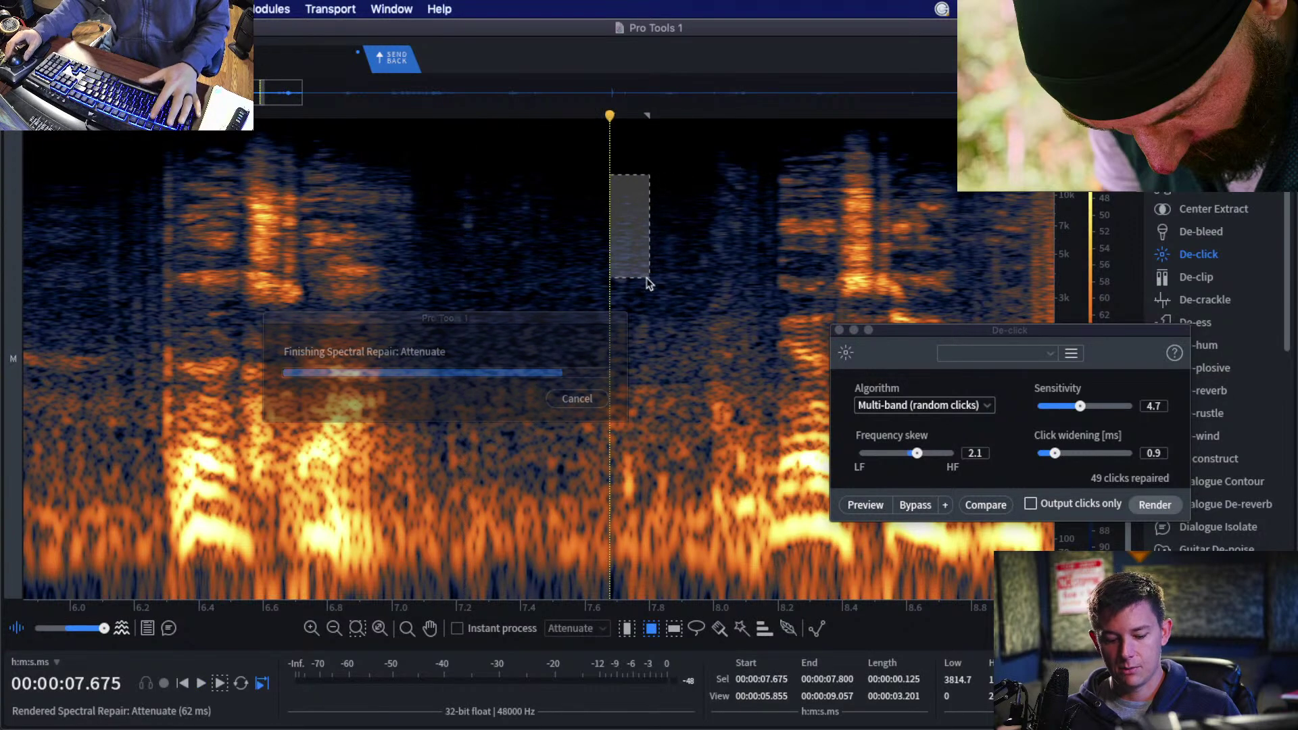
Attenuate the high-frequency noise from about 7.16 to 7.58 s with Spectral Repair and play from 7.85 s.
{"action": "left_click_drag", "start_coordinate": [442, 174], "coordinate": [579, 276]}
{"action": "left_click", "coordinate": [665, 244]}
{"action": "key", "text": "space"}
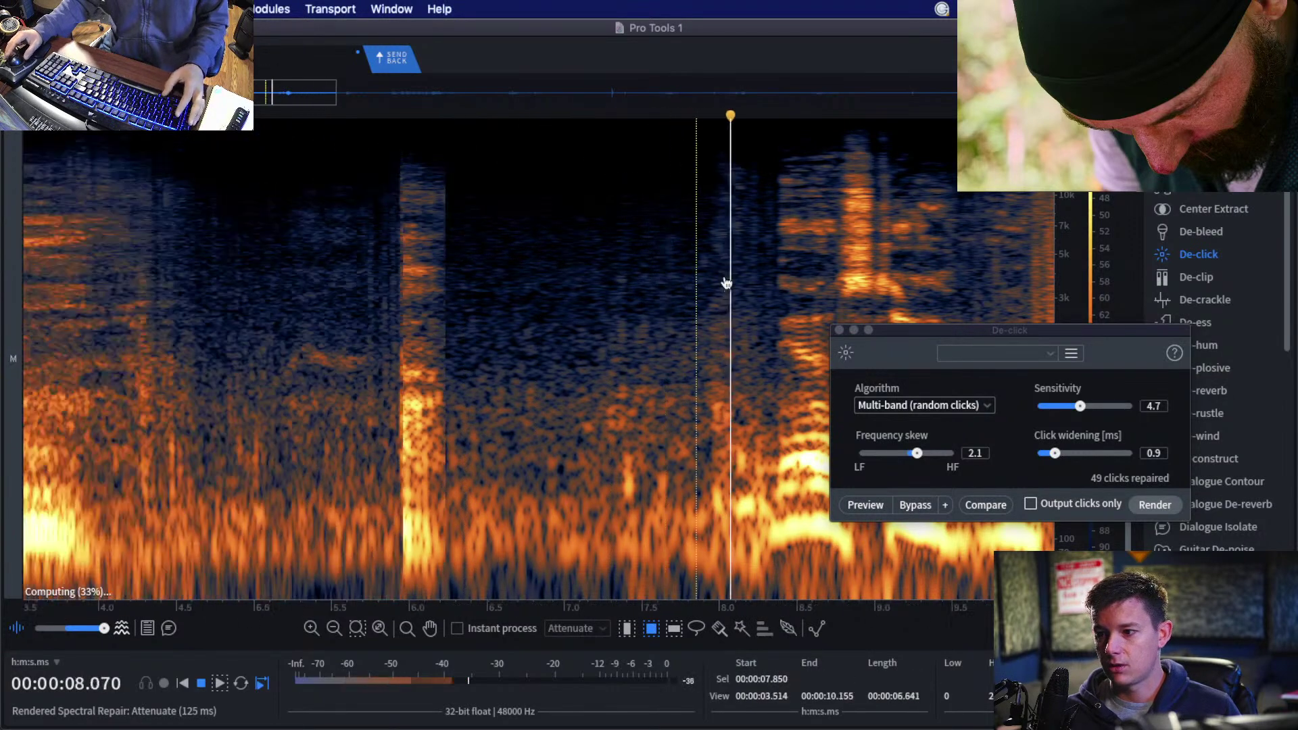
Play on to about 9.06 s, De-click the high-frequency clicks at the word's end near 9.0 s, and replay from about 8.74 s.
{"action": "scroll", "coordinate": [676, 270], "scroll_direction": "down", "scroll_amount": 2}
{"action": "key", "text": "space"}
{"action": "scroll", "coordinate": [676, 274], "scroll_direction": "up", "scroll_amount": 4}
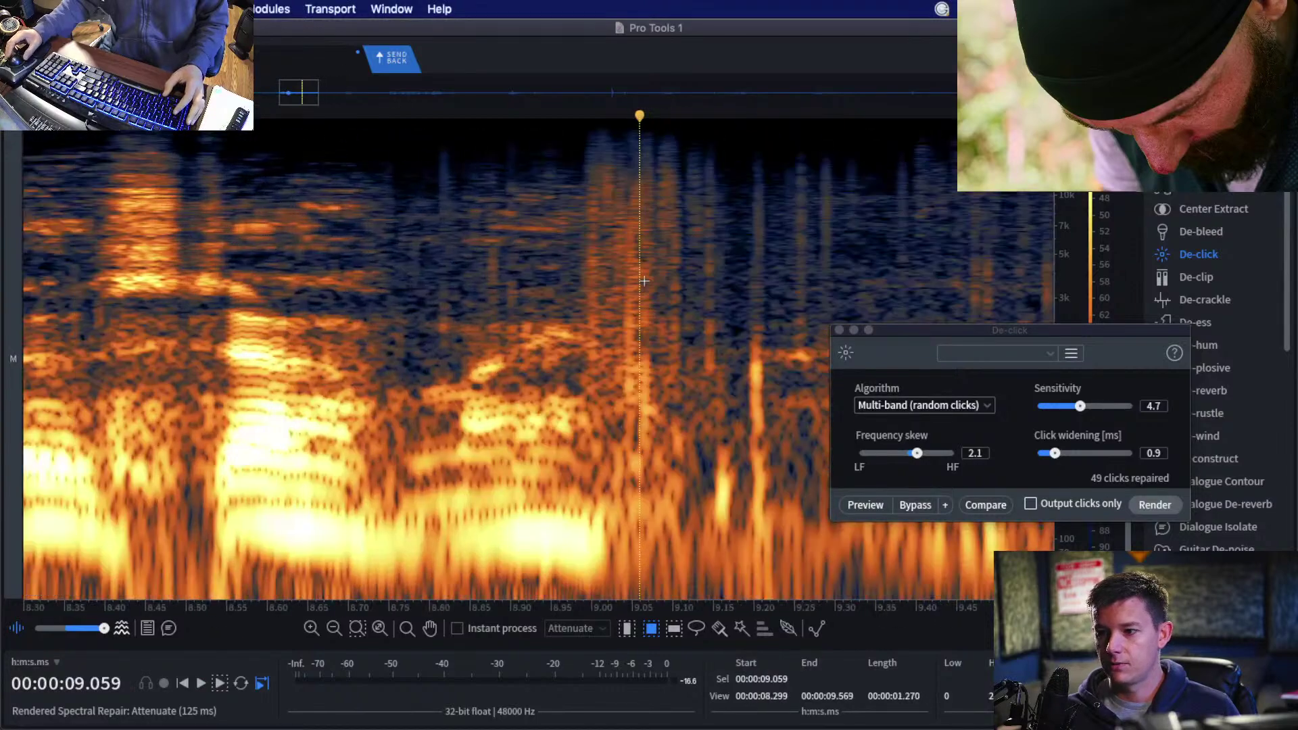
{"action": "left_click", "coordinate": [562, 275]}
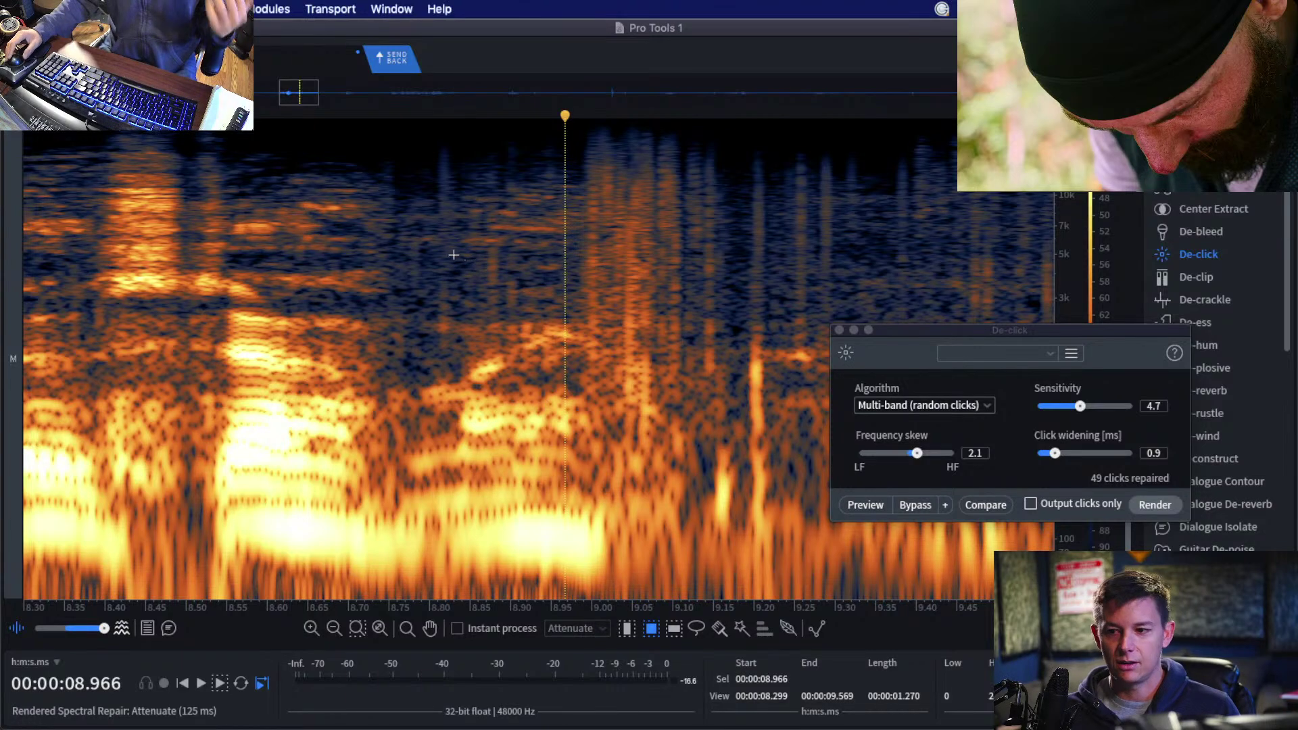
{"action": "left_click", "coordinate": [390, 251]}
{"action": "scroll", "coordinate": [520, 267], "scroll_direction": "down", "scroll_amount": 3}
{"action": "left_click_drag", "start_coordinate": [469, 142], "coordinate": [661, 458]}
{"action": "left_click", "coordinate": [1155, 504]}
{"action": "left_click", "coordinate": [440, 280]}
{"action": "scroll", "coordinate": [572, 282], "scroll_direction": "up", "scroll_amount": 1}
{"action": "key", "text": "space"}
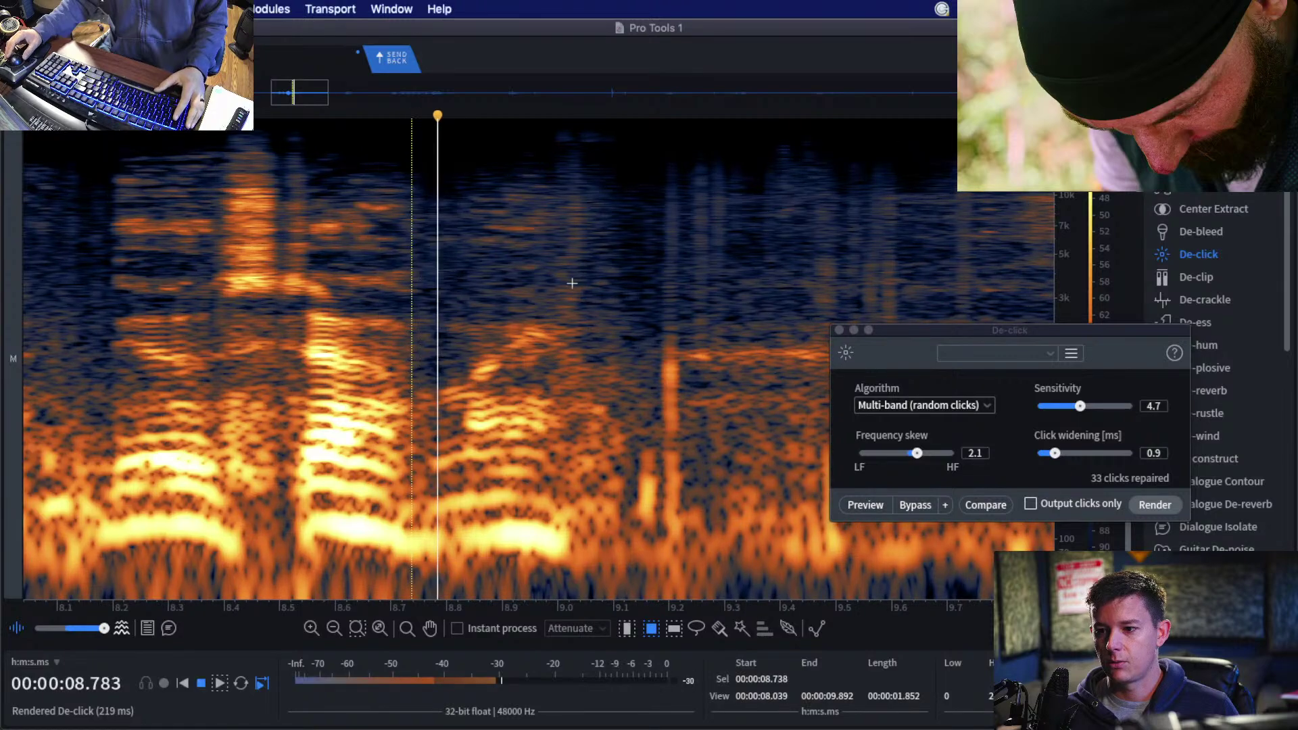
Attenuate the high-frequency noise from about 9.00 to 9.09 s with Spectral Repair and play from 8.90 s.
{"action": "left_click_drag", "start_coordinate": [560, 118], "coordinate": [606, 335]}
{"action": "key", "text": "BackSpace"}
{"action": "left_click", "coordinate": [505, 276]}
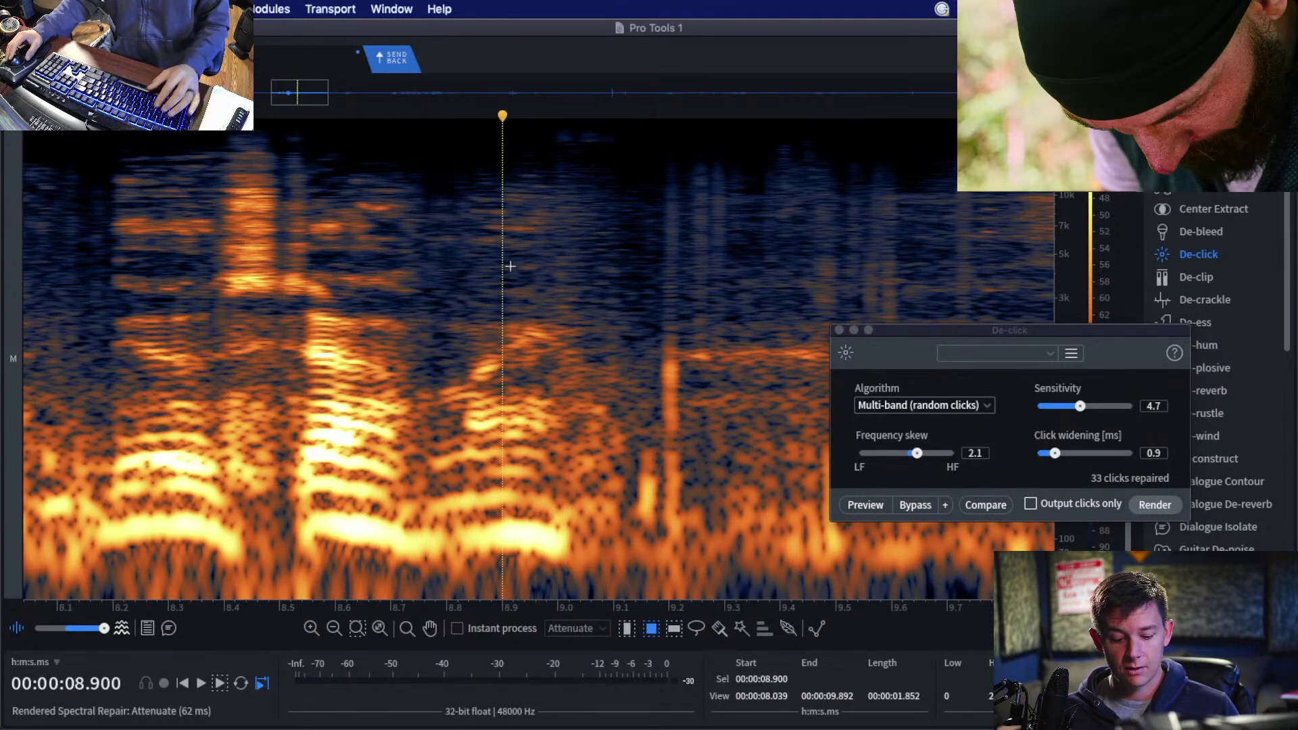
{"action": "scroll", "coordinate": [545, 269], "scroll_direction": "down", "scroll_amount": 1}
{"action": "key", "text": "space"}
{"action": "scroll", "coordinate": [595, 203], "scroll_direction": "down", "scroll_amount": 3}
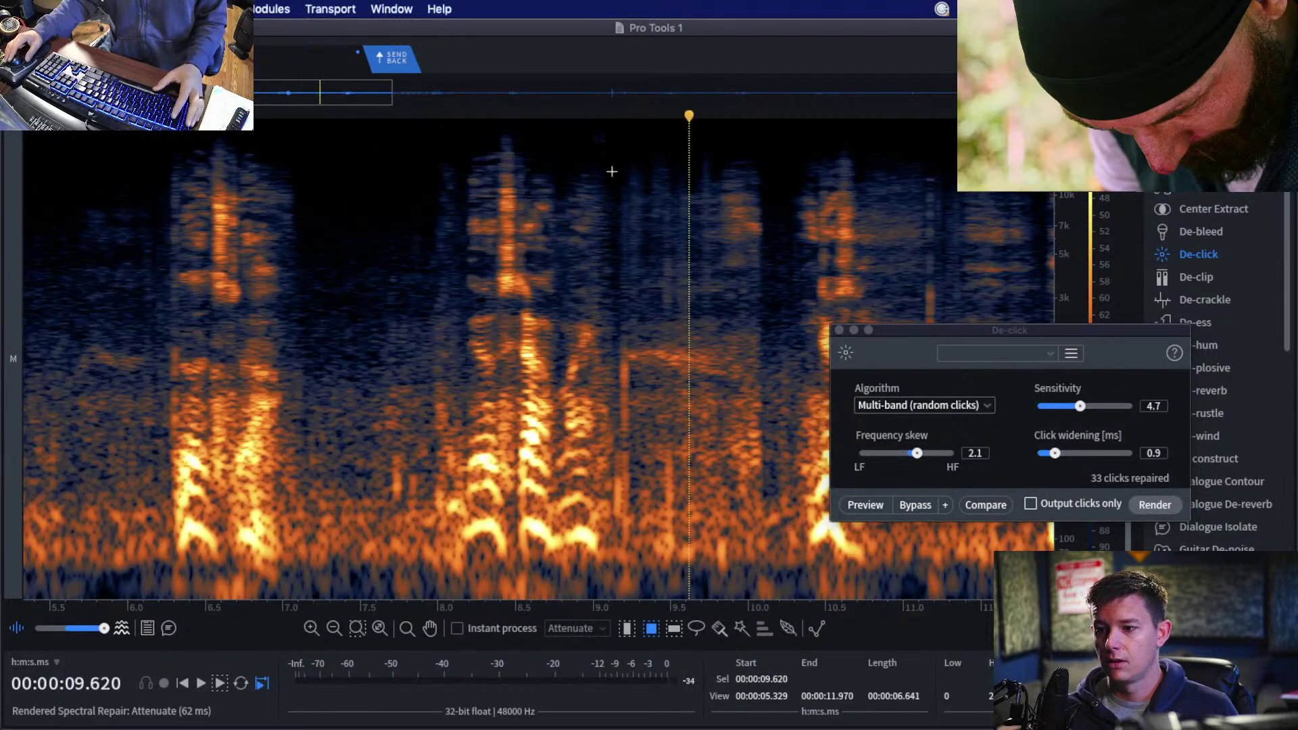
De-click the pause from about 9.13 to 9.89 s across nearly the full frequency range and play from about 8.66 s.
{"action": "left_click_drag", "start_coordinate": [613, 155], "coordinate": [731, 580]}
{"action": "key", "text": "Return"}
{"action": "left_click", "coordinate": [541, 420]}
{"action": "key", "text": "space"}
{"action": "scroll", "coordinate": [595, 432], "scroll_direction": "down", "scroll_amount": 3}
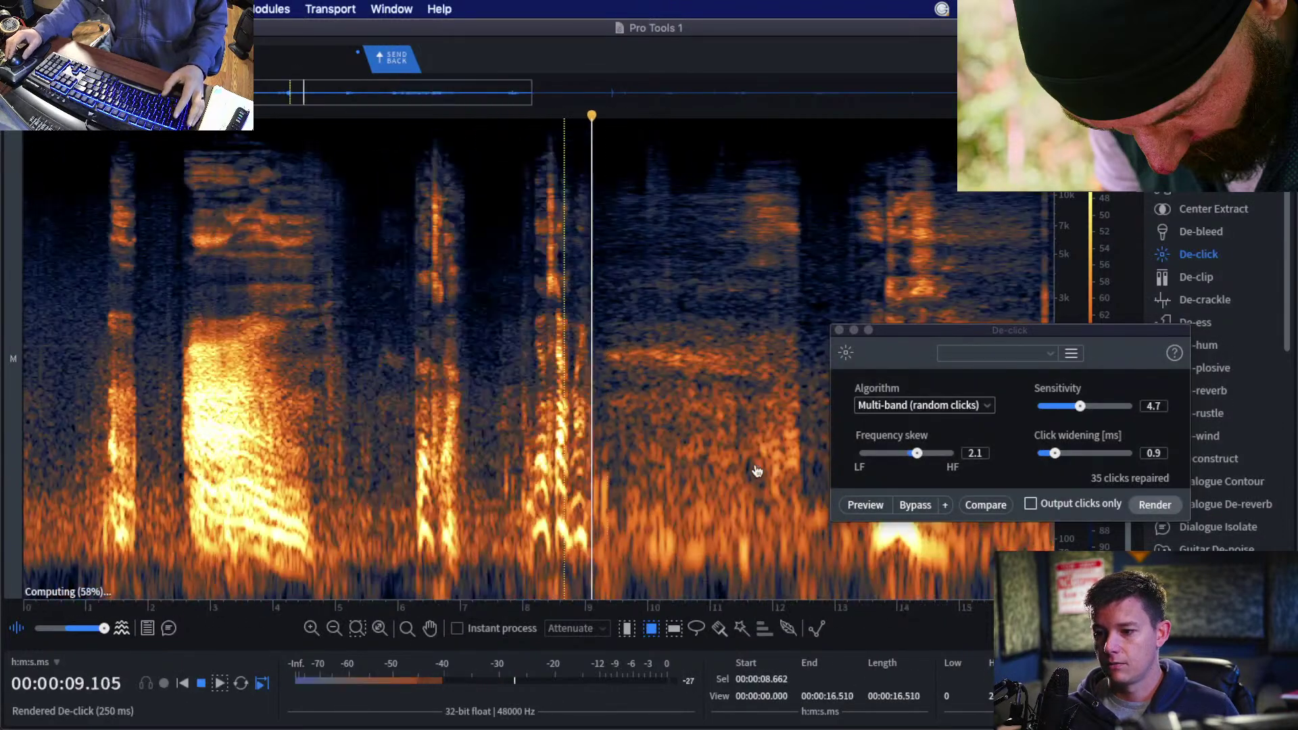
Select the high frequencies above about 2046 Hz from 10.295 to 10.334 s and render De-click on them.
{"action": "scroll", "coordinate": [758, 471], "scroll_direction": "up", "scroll_amount": 3}
{"action": "left_click", "coordinate": [459, 168]}
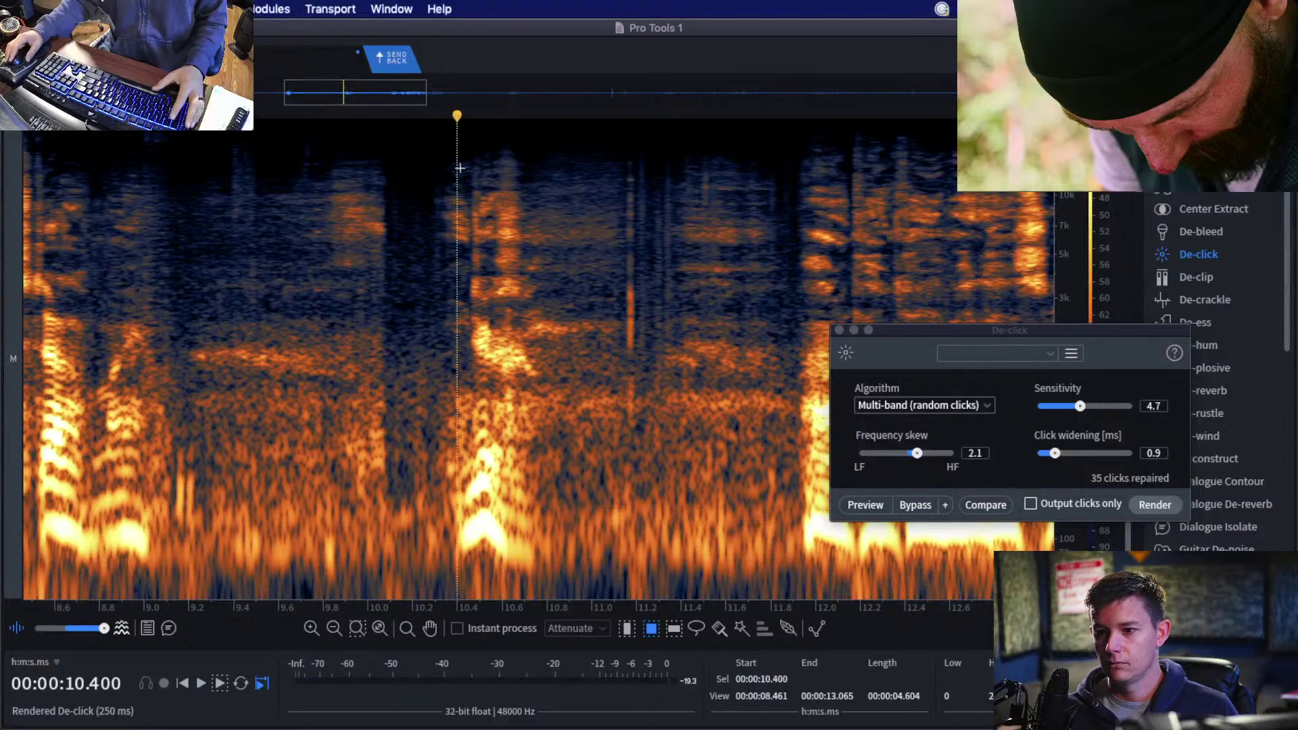
{"action": "left_click_drag", "start_coordinate": [460, 168], "coordinate": [502, 271]}
{"action": "scroll", "coordinate": [412, 272], "scroll_direction": "up", "scroll_amount": 3}
{"action": "left_click", "coordinate": [354, 305]}
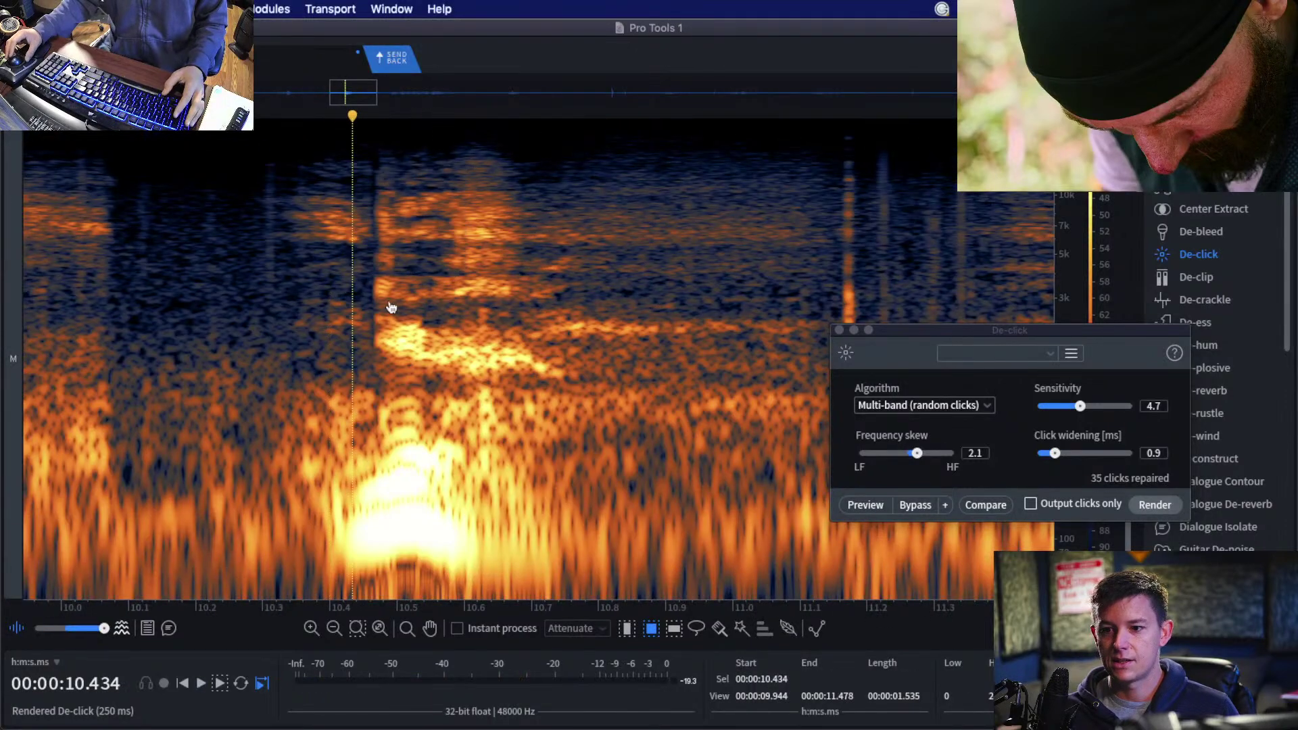
{"action": "scroll", "coordinate": [328, 326], "scroll_direction": "up", "scroll_amount": 3}
{"action": "left_click_drag", "start_coordinate": [55, 144], "coordinate": [128, 337]}
{"action": "key", "text": "Return"}
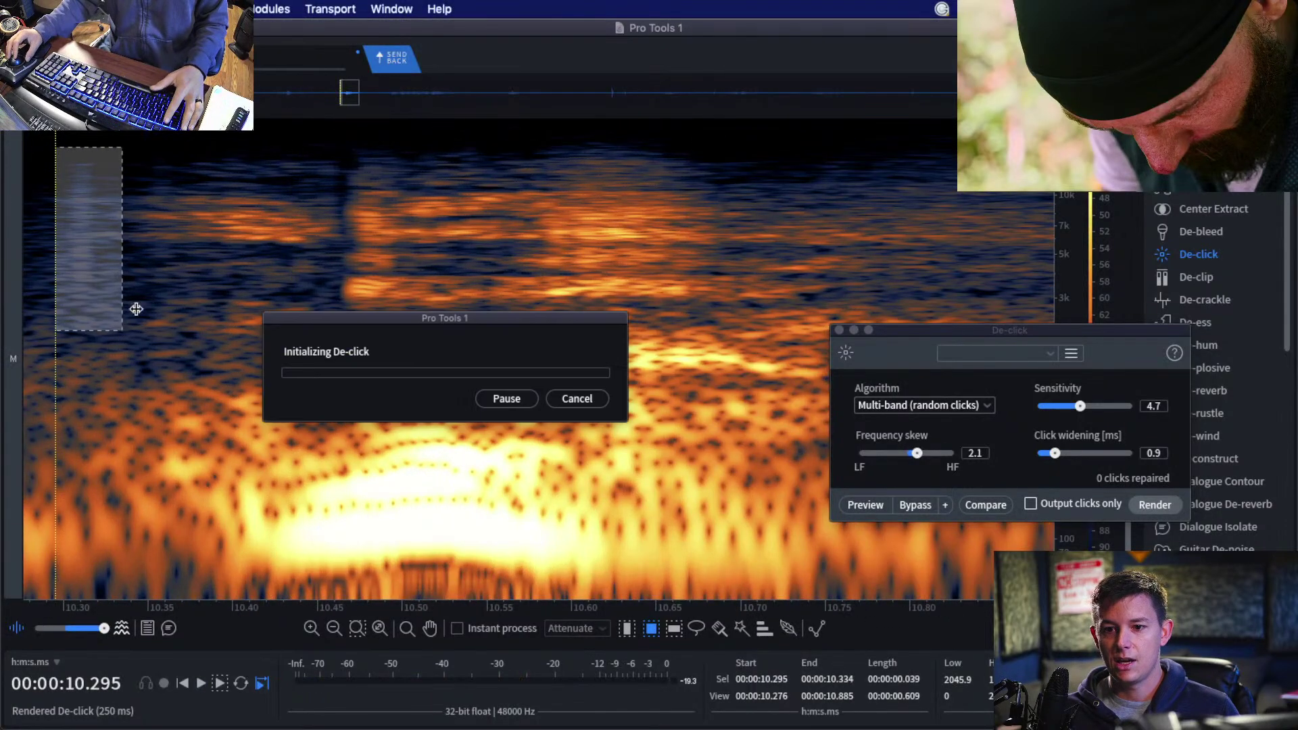
De-click the word onset from 10.450 to 10.509 s, above about 924 Hz, and play from about 10.28 s.
{"action": "left_click", "coordinate": [184, 258]}
{"action": "left_click", "coordinate": [319, 181]}
{"action": "left_click_drag", "start_coordinate": [321, 169], "coordinate": [422, 399]}
{"action": "key", "text": "Return"}
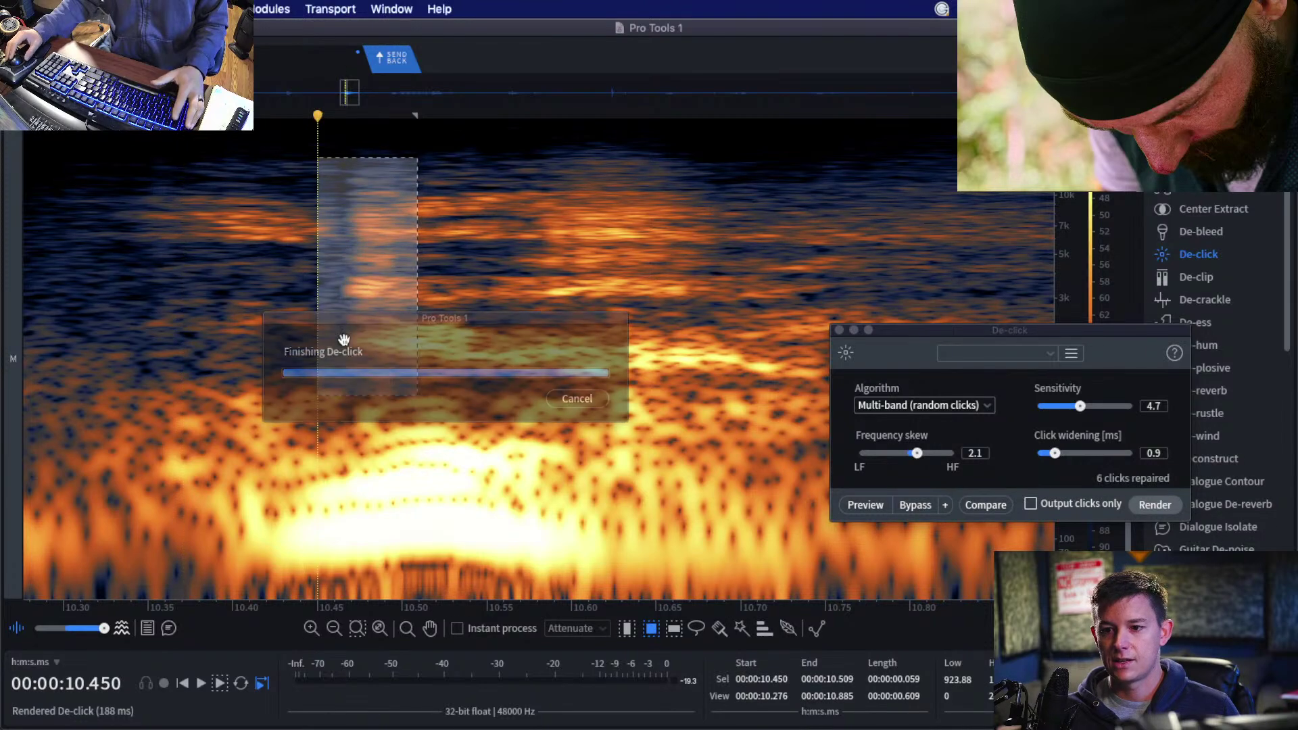
{"action": "scroll", "coordinate": [352, 318], "scroll_direction": "down", "scroll_amount": 3}
{"action": "left_click", "coordinate": [243, 317]}
{"action": "key", "text": "space"}
{"action": "scroll", "coordinate": [482, 319], "scroll_direction": "down", "scroll_amount": 2}
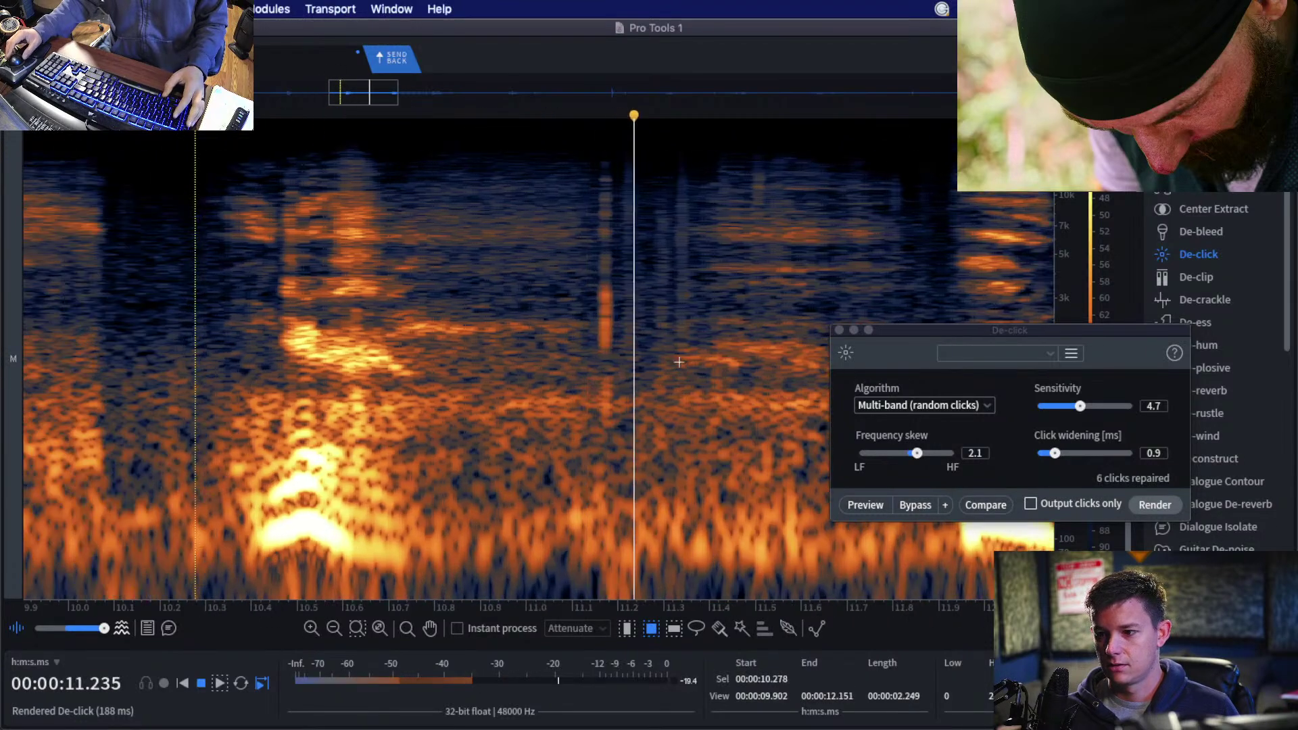
De-click the clicks in the pause from about 11.13 to 11.35 s and play from about 10.77 s.
{"action": "left_click_drag", "start_coordinate": [586, 141], "coordinate": [686, 511]}
{"action": "key", "text": "Return"}
{"action": "left_click", "coordinate": [421, 290]}
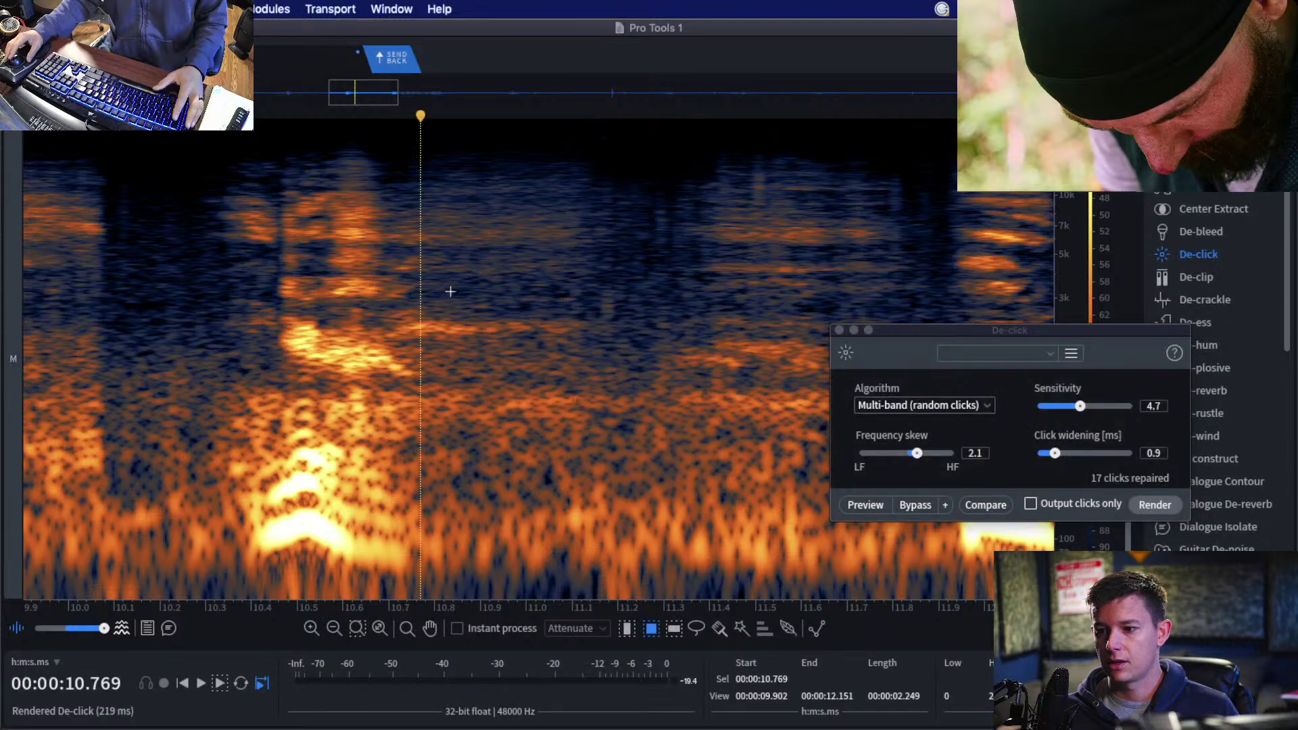
{"action": "key", "text": "space"}
{"action": "scroll", "coordinate": [609, 352], "scroll_direction": "down", "scroll_amount": 4}
{"action": "scroll", "coordinate": [657, 406], "scroll_direction": "down", "scroll_amount": 1}
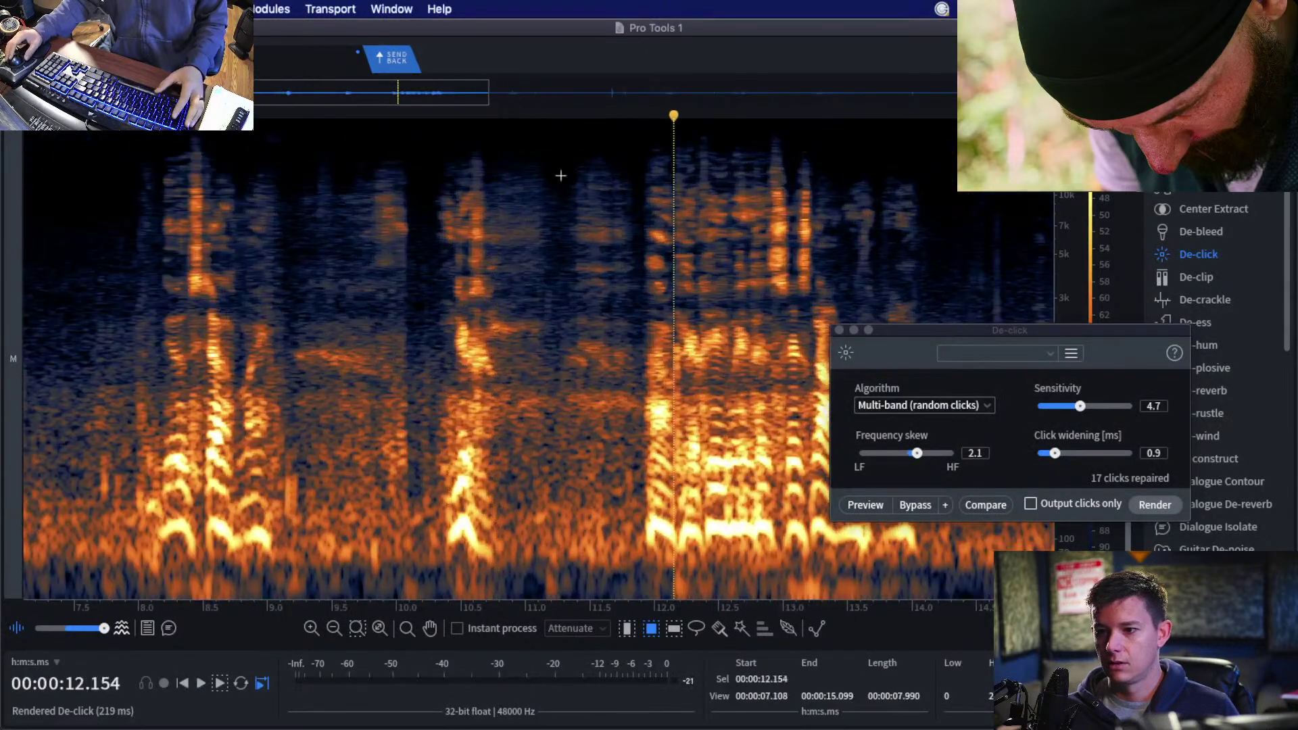
De-click the high frequencies from about 11.26 to 11.86 s, before the next phrase, and play from 11.50 s.
{"action": "left_click_drag", "start_coordinate": [559, 148], "coordinate": [636, 290]}
{"action": "key", "text": "Return"}
{"action": "left_click", "coordinate": [594, 196]}
{"action": "key", "text": "space"}
{"action": "scroll", "coordinate": [825, 325], "scroll_direction": "down", "scroll_amount": 2}
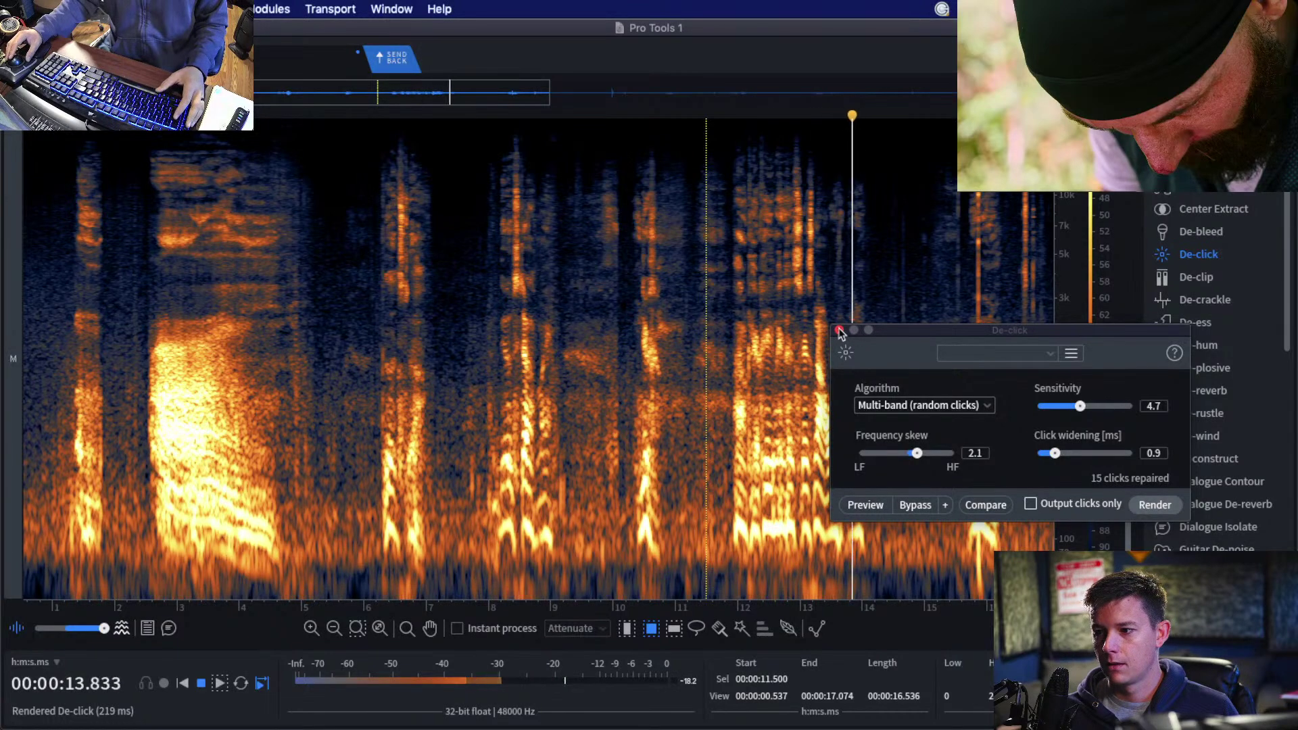
Close the De-click module, look ahead to the clicks further along the clip, and play the phrase from about 12.64 s.
{"action": "left_click", "coordinate": [840, 331]}
{"action": "key", "text": "space"}
{"action": "scroll", "coordinate": [844, 274], "scroll_direction": "right", "scroll_amount": 5}
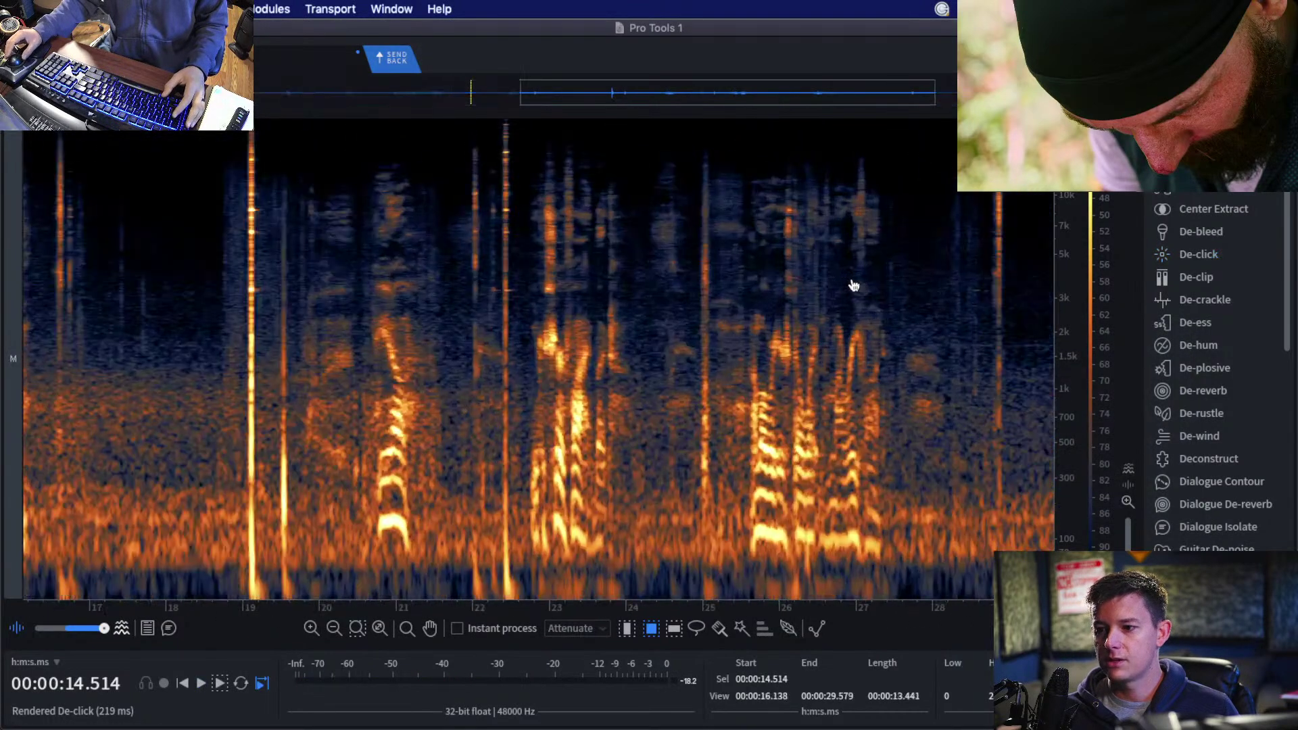
{"action": "scroll", "coordinate": [444, 313], "scroll_direction": "left", "scroll_amount": 5}
{"action": "left_click", "coordinate": [419, 275]}
{"action": "scroll", "coordinate": [487, 284], "scroll_direction": "right", "scroll_amount": 2}
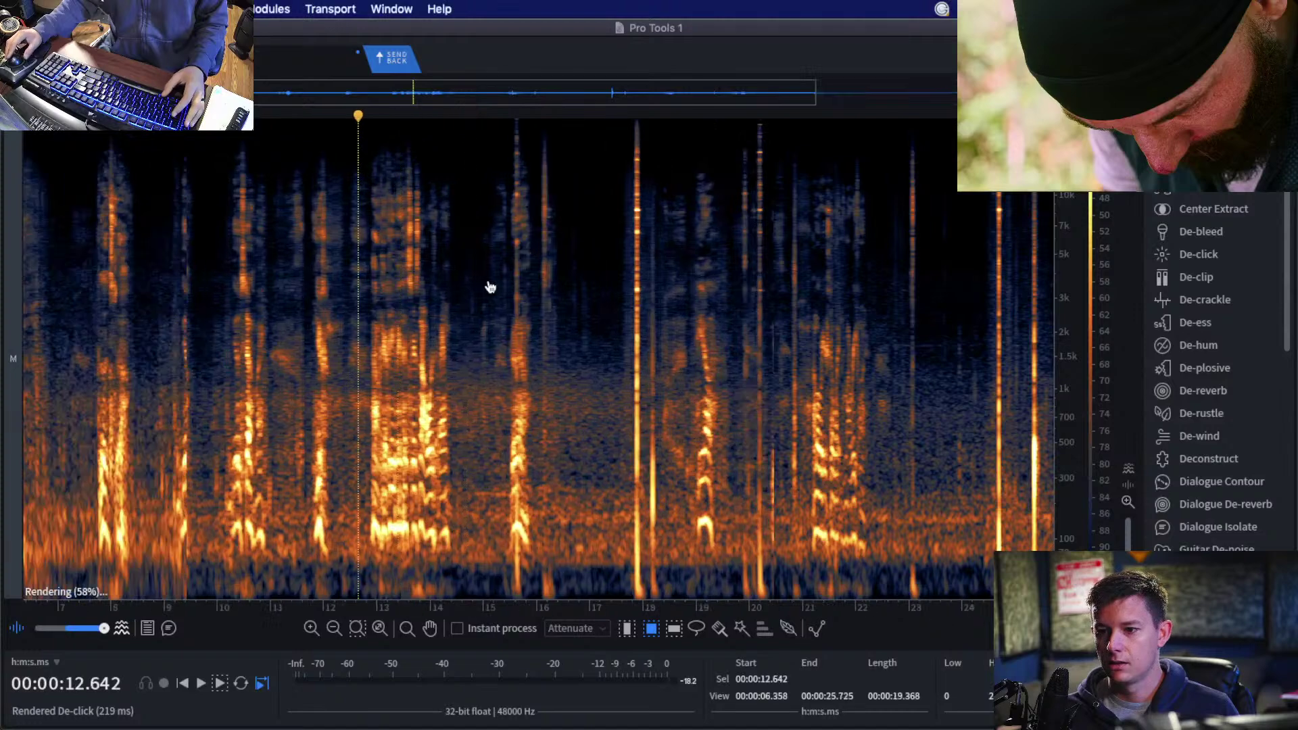
{"action": "key", "text": "space"}
{"action": "scroll", "coordinate": [497, 280], "scroll_direction": "up", "scroll_amount": 3}
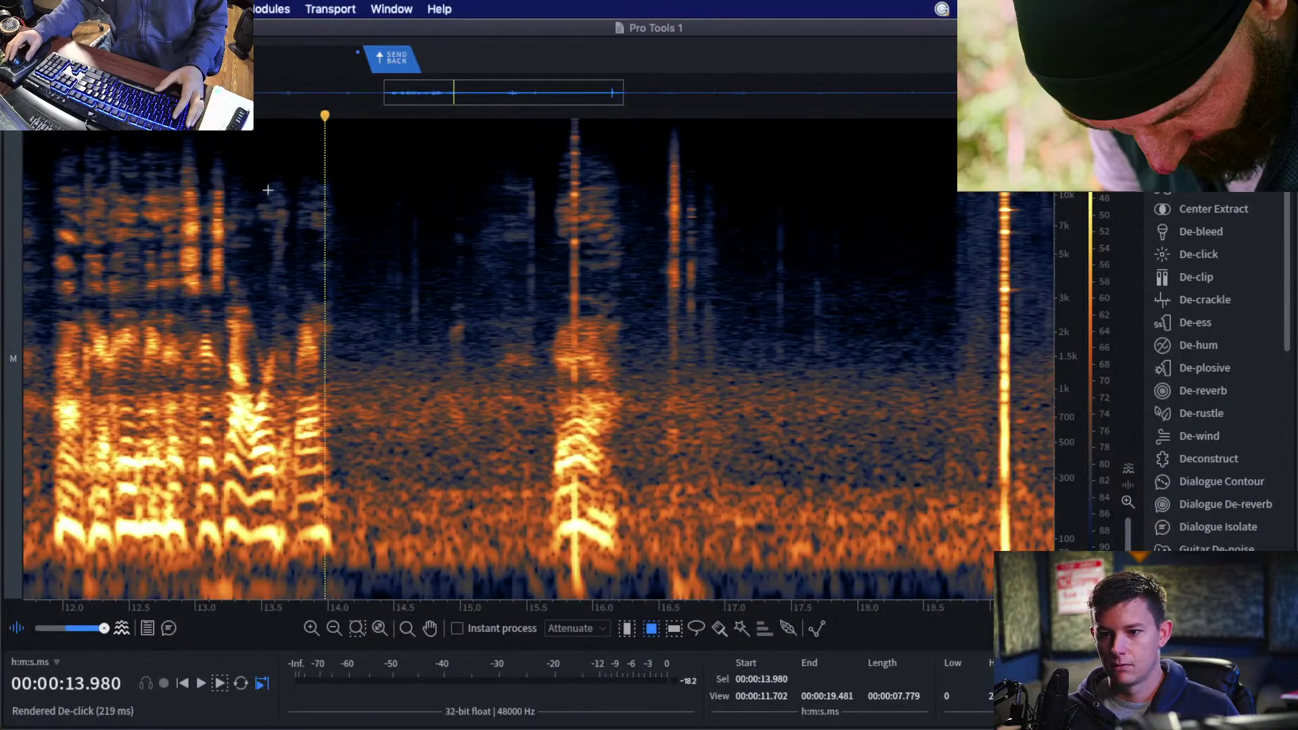
Play from about 13.20 s and De-click the high frequencies of the phrase's end and following pause from about 13.61 to 14.91 s.
{"action": "key", "text": "space"}
{"action": "left_click_drag", "start_coordinate": [254, 164], "coordinate": [316, 314]}
{"action": "key", "text": "Escape"}
{"action": "key", "text": "space"}
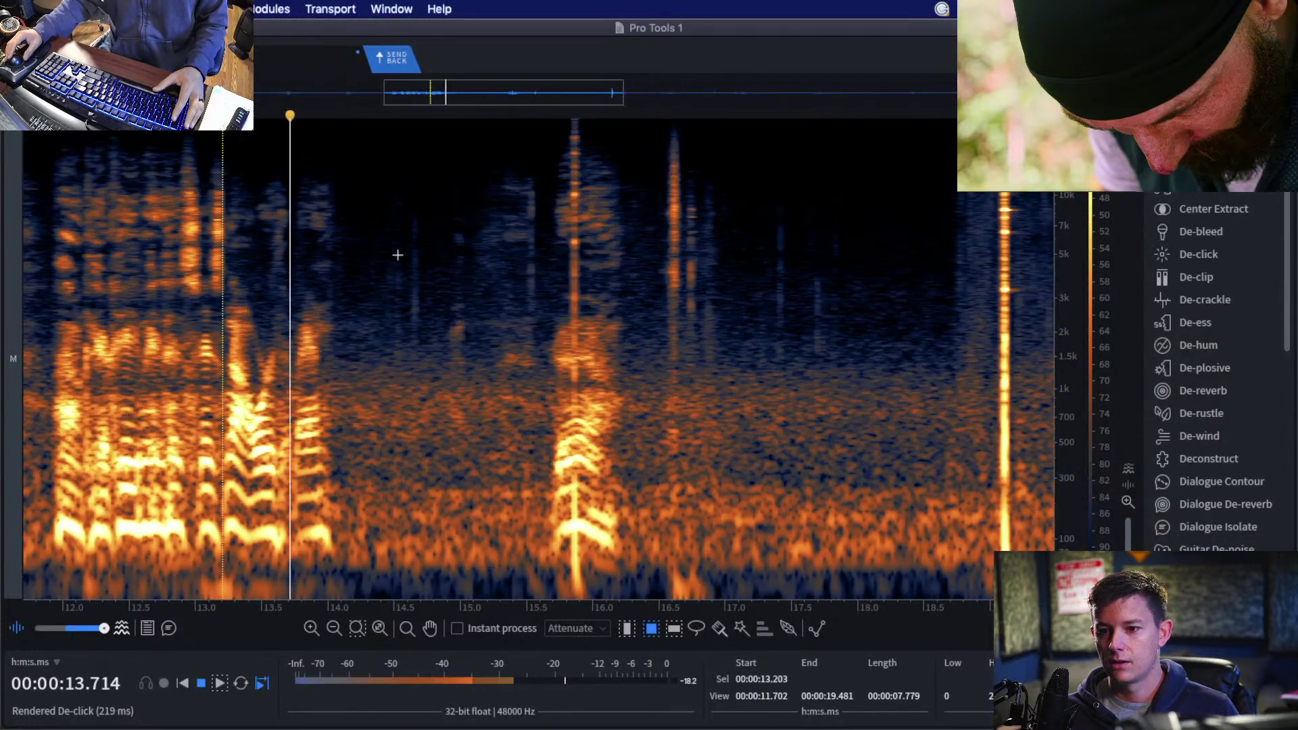
{"action": "left_click_drag", "start_coordinate": [276, 136], "coordinate": [449, 347]}
{"action": "key", "text": "super+r"}
{"action": "key", "text": "Escape"}
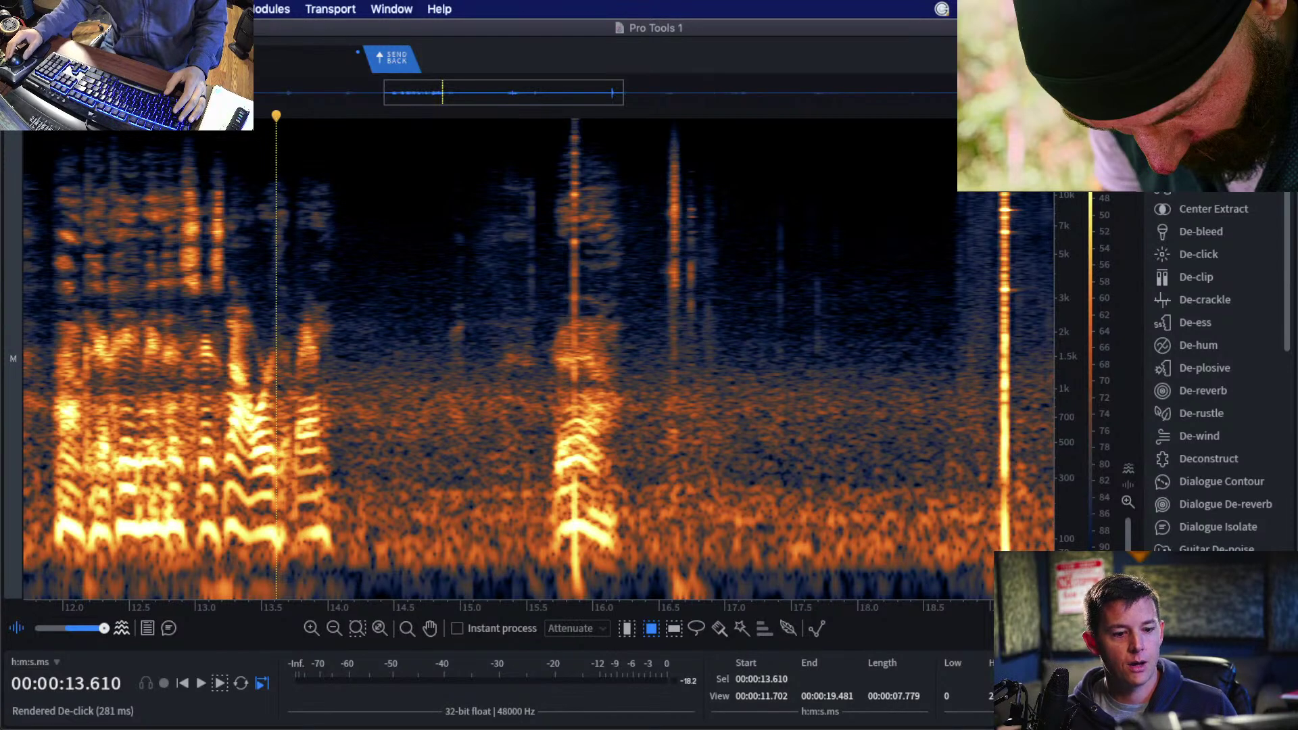
Switch to the Mic filters in OBS and set Release to 393 ms for Sidechain 2 and 90 ms for Sidechain.
{"action": "key", "text": "super+Tab"}
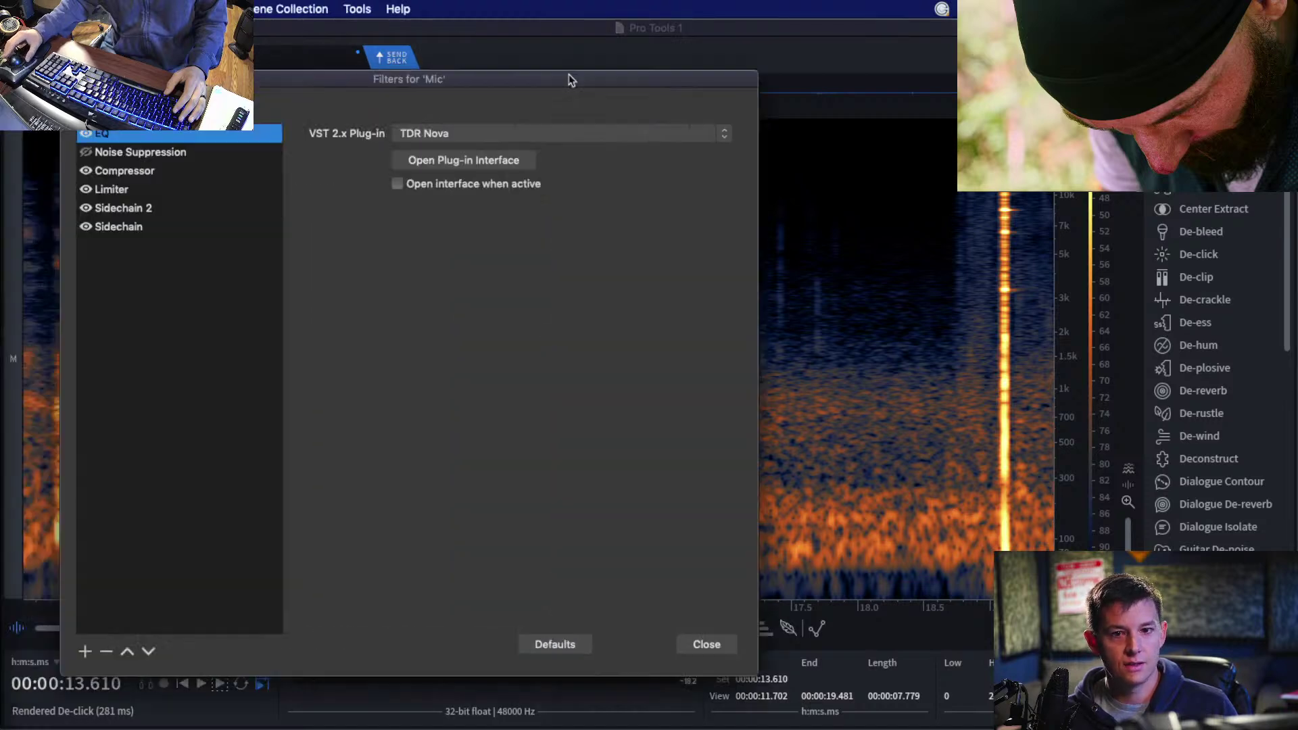
{"action": "left_click_drag", "start_coordinate": [571, 79], "coordinate": [773, 75]}
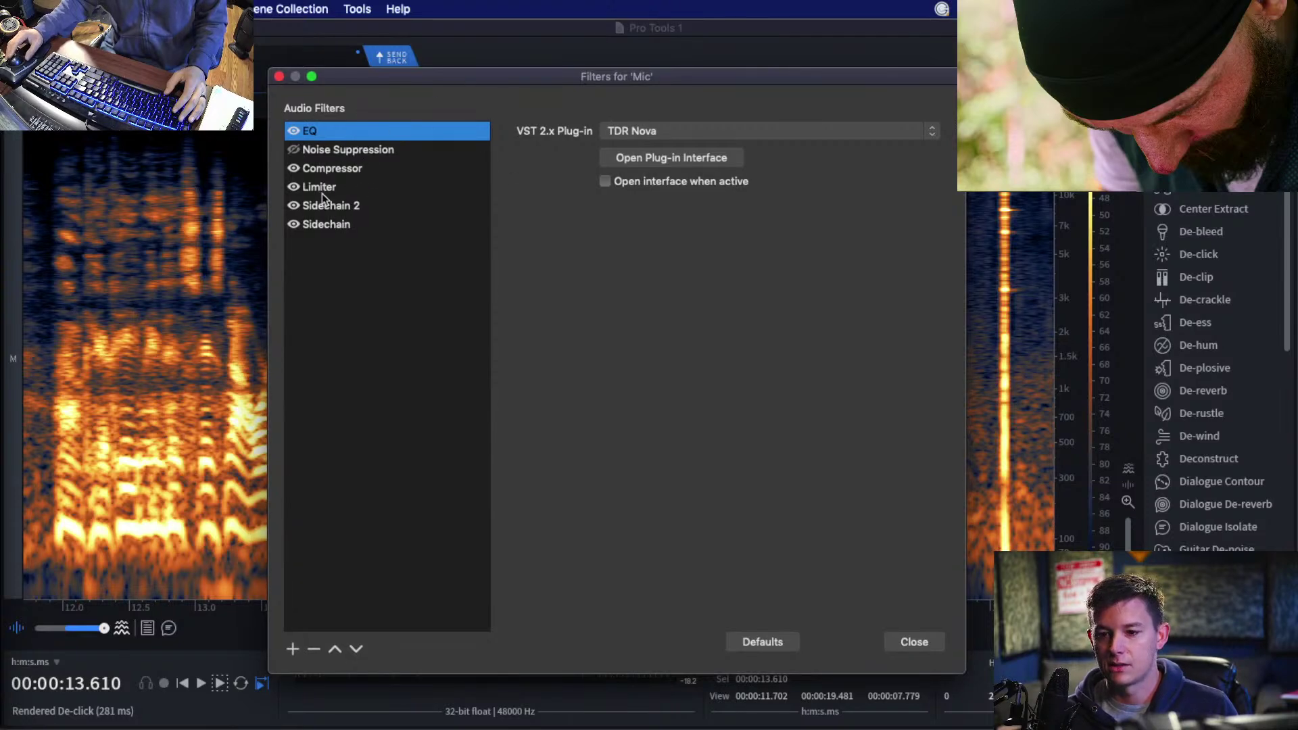
{"action": "left_click", "coordinate": [334, 206]}
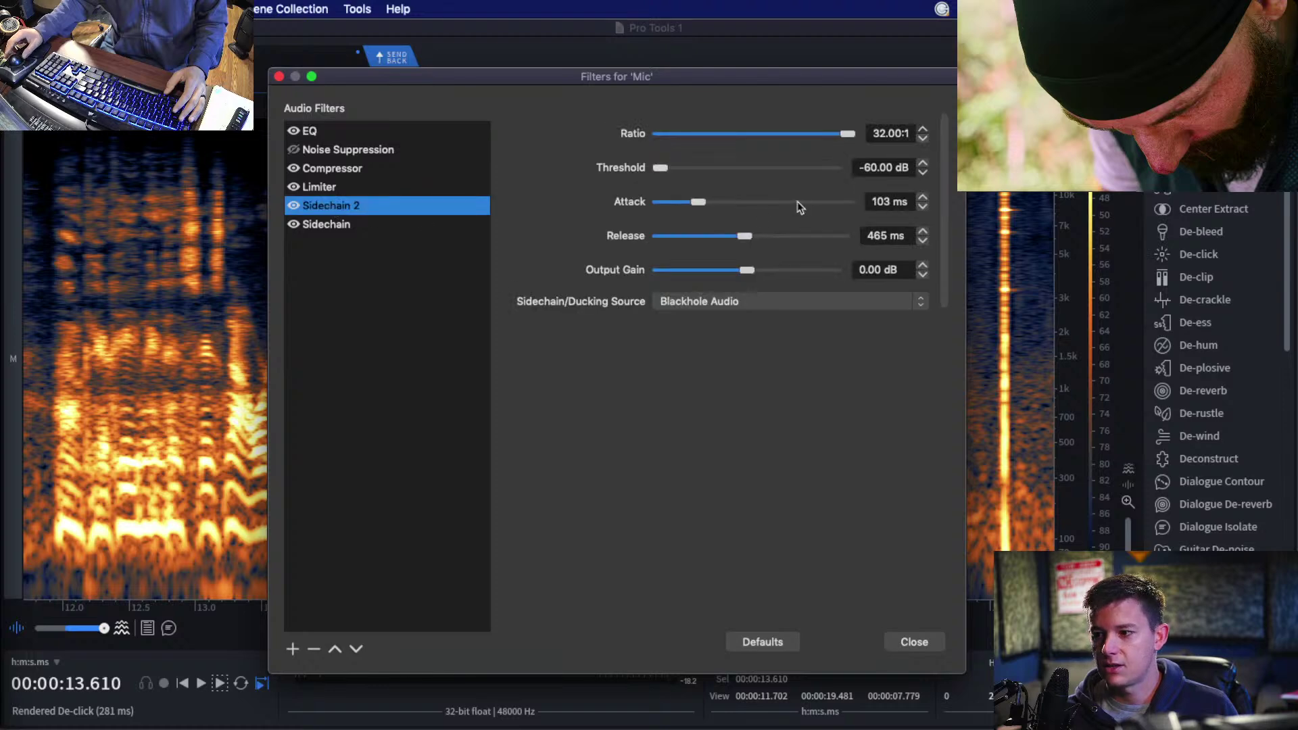
{"action": "left_click_drag", "start_coordinate": [745, 237], "coordinate": [731, 238]}
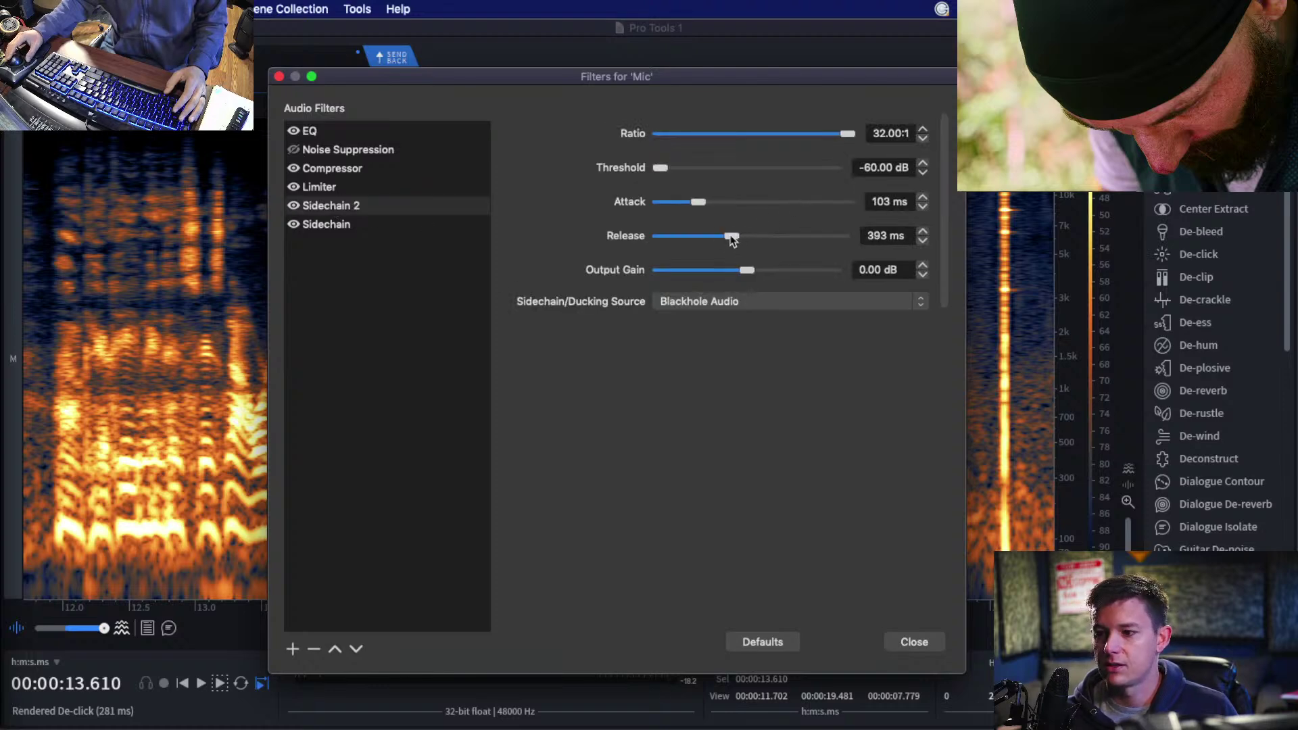
{"action": "left_click", "coordinate": [341, 230]}
{"action": "left_click_drag", "start_coordinate": [739, 241], "coordinate": [676, 240]}
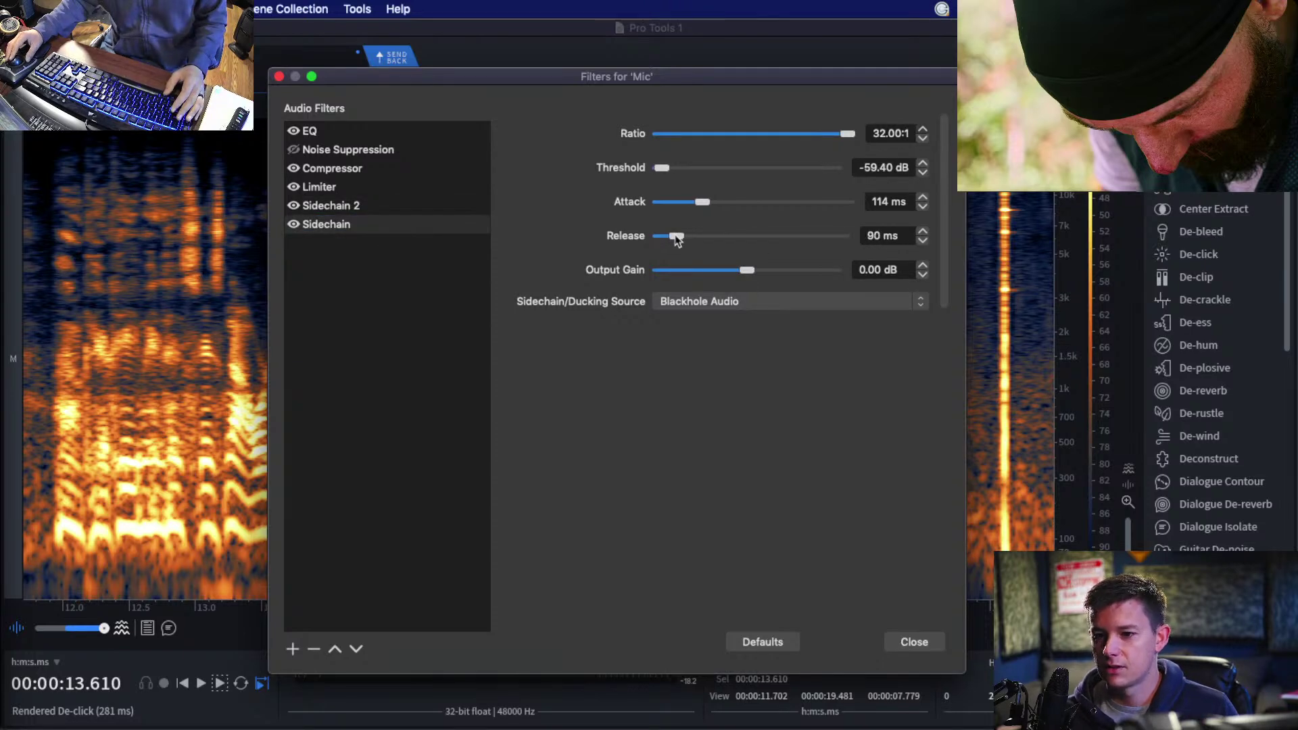
Set the Sidechain 2 filter's Release to 184 ms and close the Mic filters window.
{"action": "left_click", "coordinate": [346, 206]}
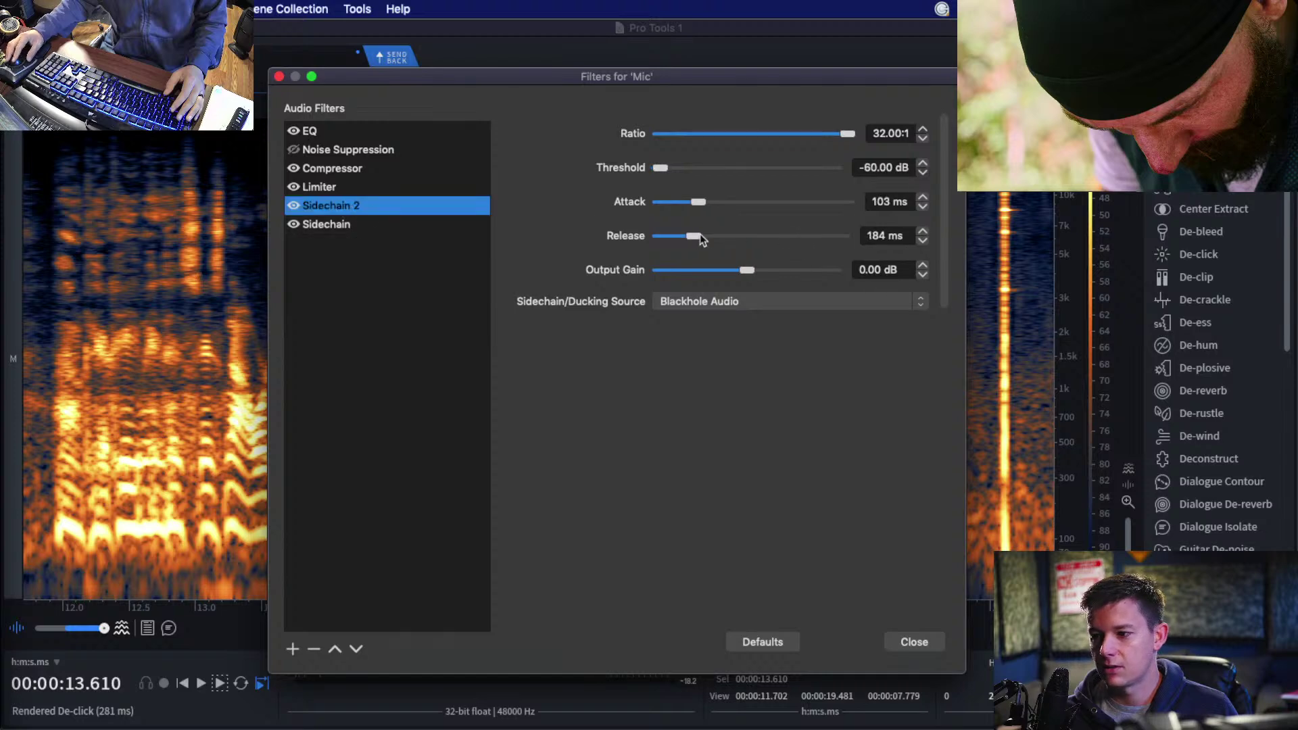
{"action": "left_click_drag", "start_coordinate": [701, 237], "coordinate": [693, 237]}
{"action": "left_click", "coordinate": [913, 641]}
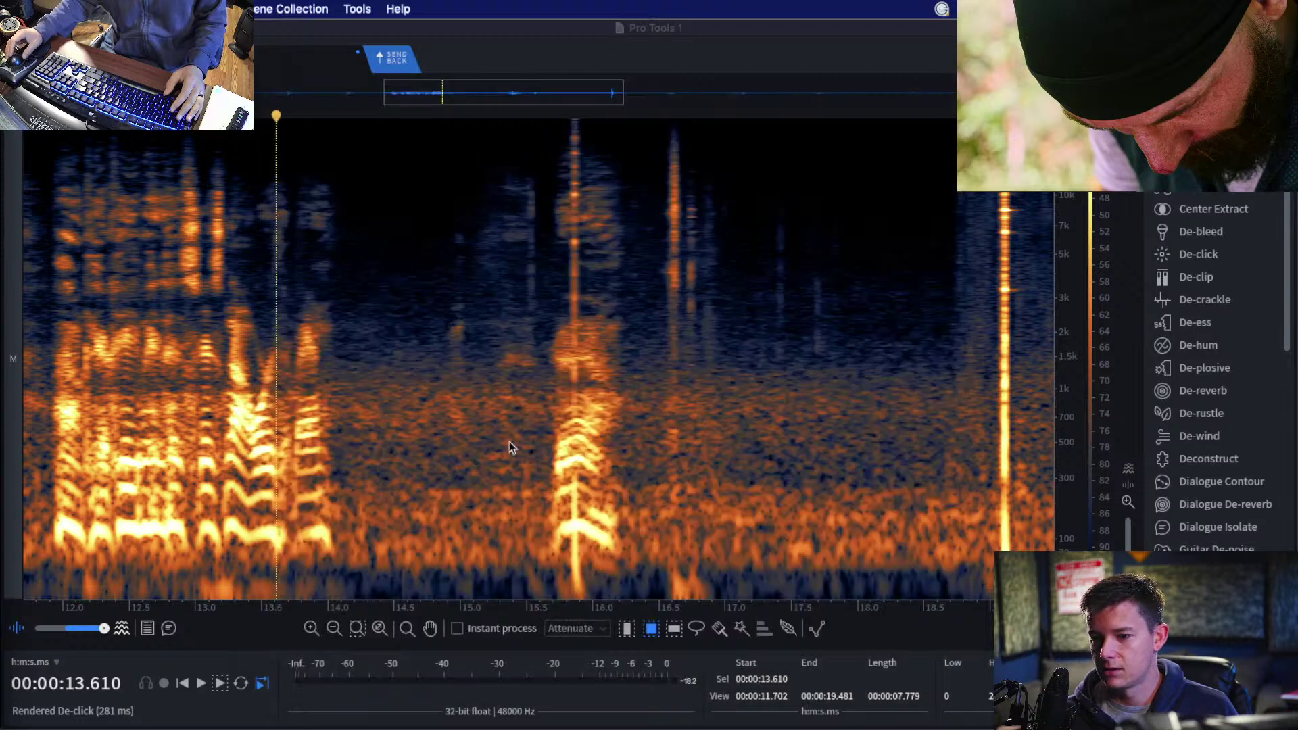
Return to RX and play the dialogue from about 12.68 s, resuming in the pause from about 14.68 s.
{"action": "left_click", "coordinate": [152, 249]}
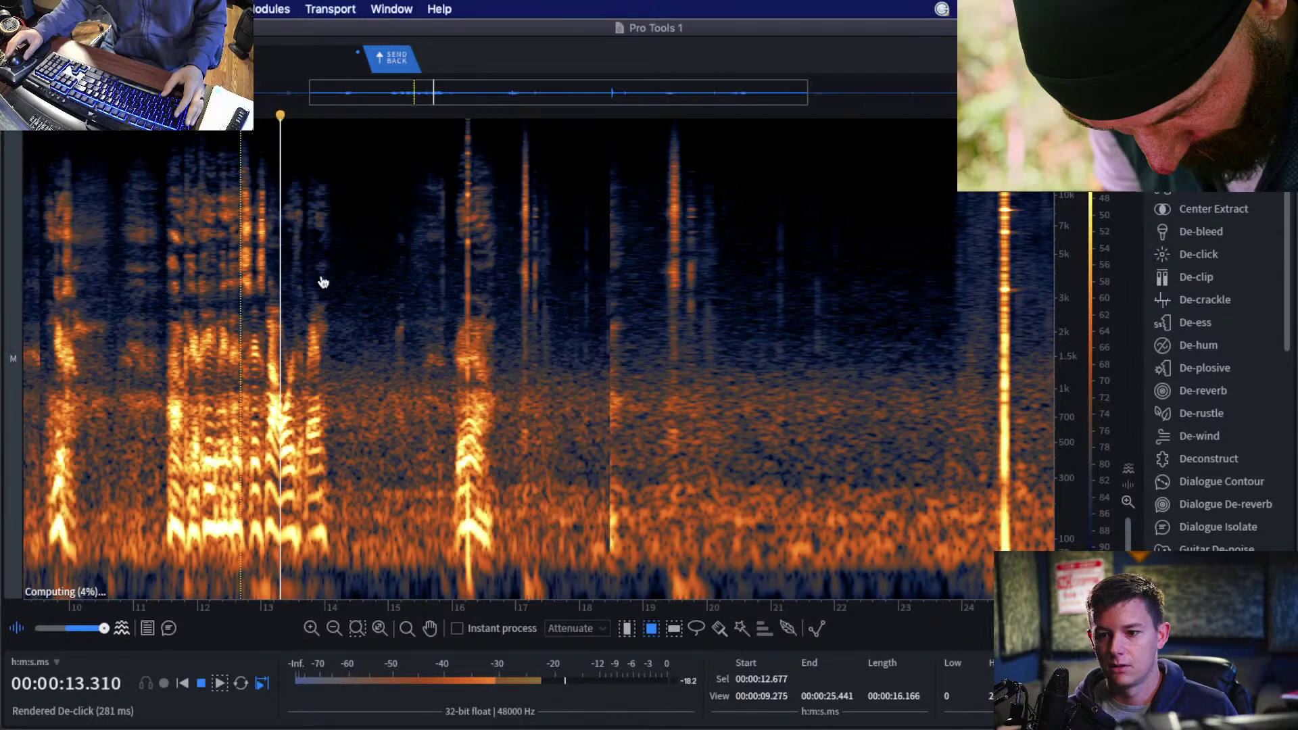
{"action": "key", "text": "space"}
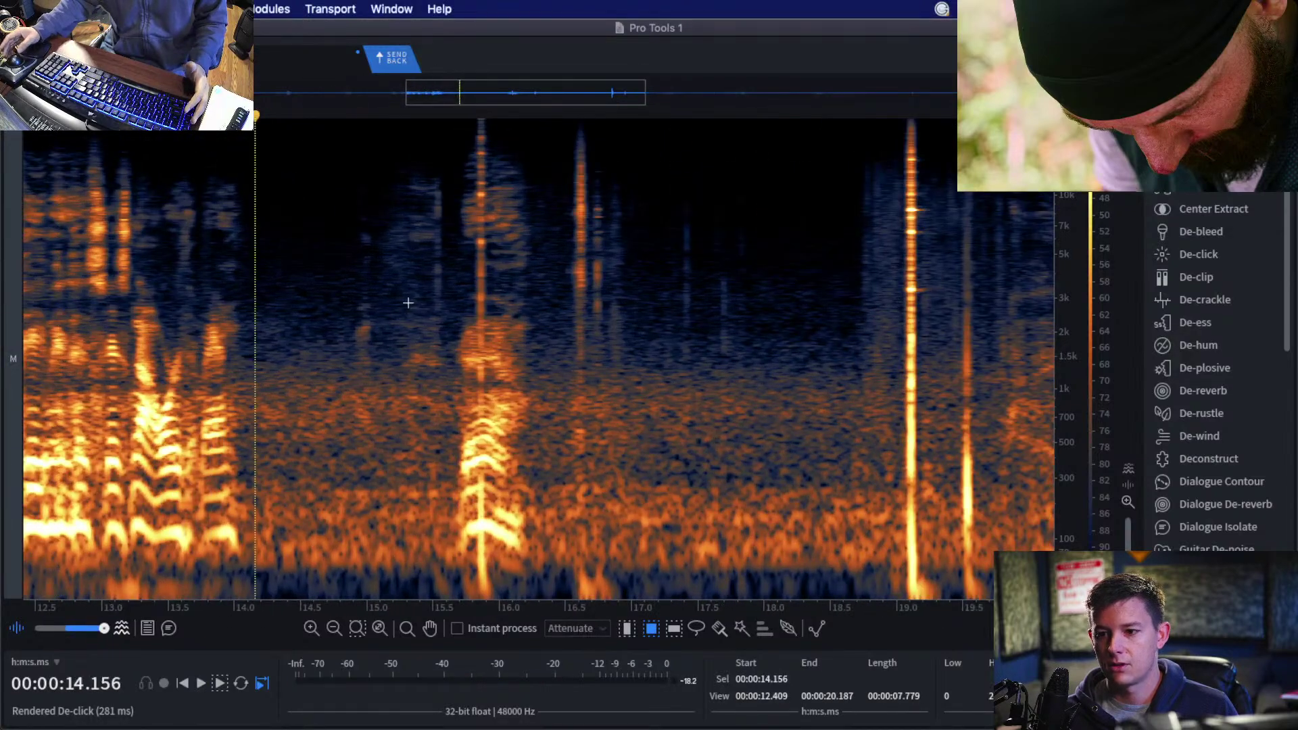
{"action": "left_click", "coordinate": [325, 288]}
{"action": "key", "text": "space"}
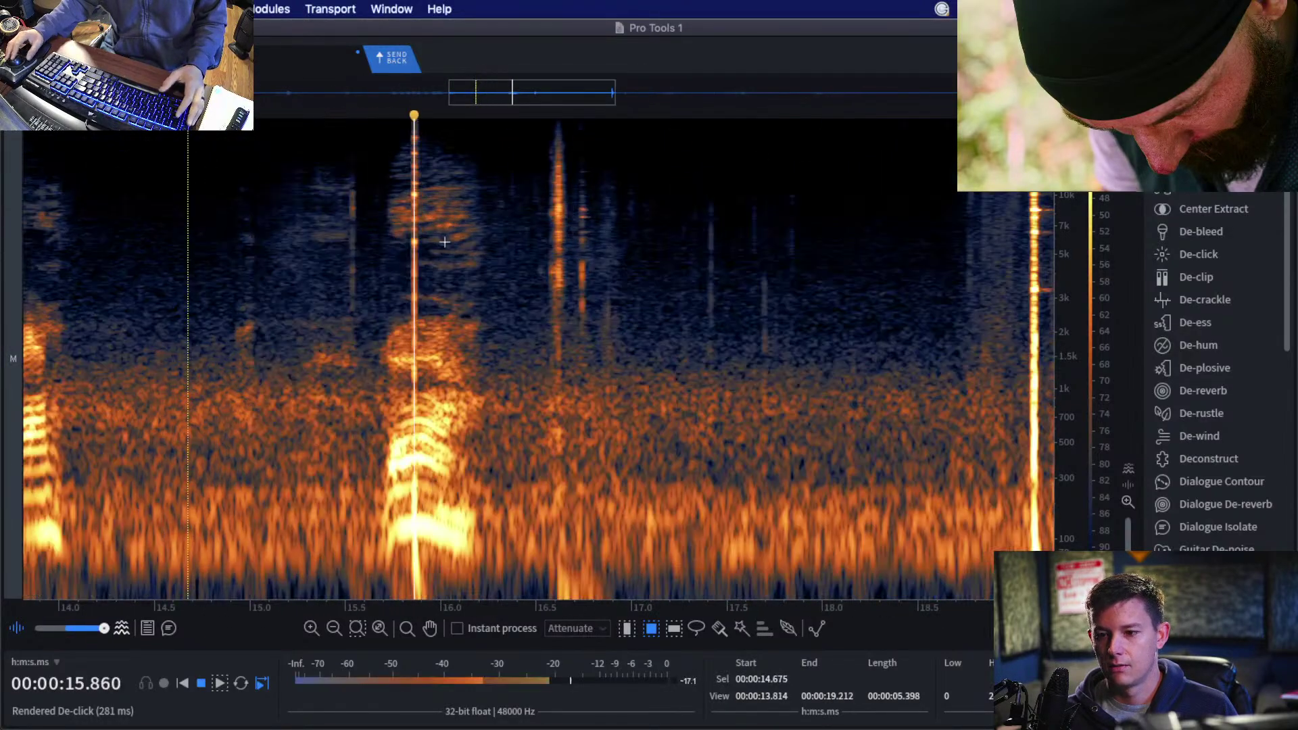
De-click the high-frequency click just before the next word, at about 15.5 s.
{"action": "left_click", "coordinate": [314, 267]}
{"action": "key", "text": "super+r"}
{"action": "scroll", "coordinate": [314, 267], "scroll_direction": "up", "scroll_amount": 2}
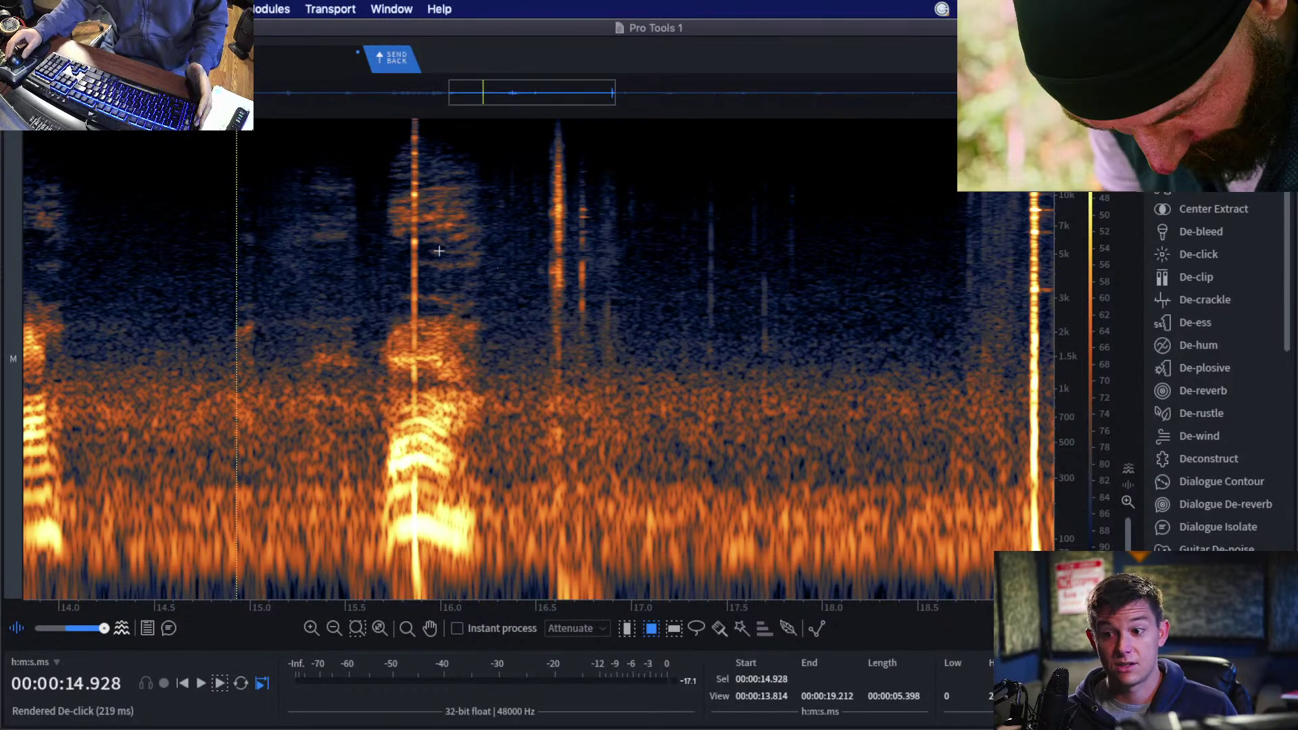
De-click the tall vertical click running through the word at about 15.86 s and play from about 15.63 s.
{"action": "left_click", "coordinate": [373, 183]}
{"action": "scroll", "coordinate": [372, 183], "scroll_direction": "up", "scroll_amount": 2}
{"action": "key", "text": "space"}
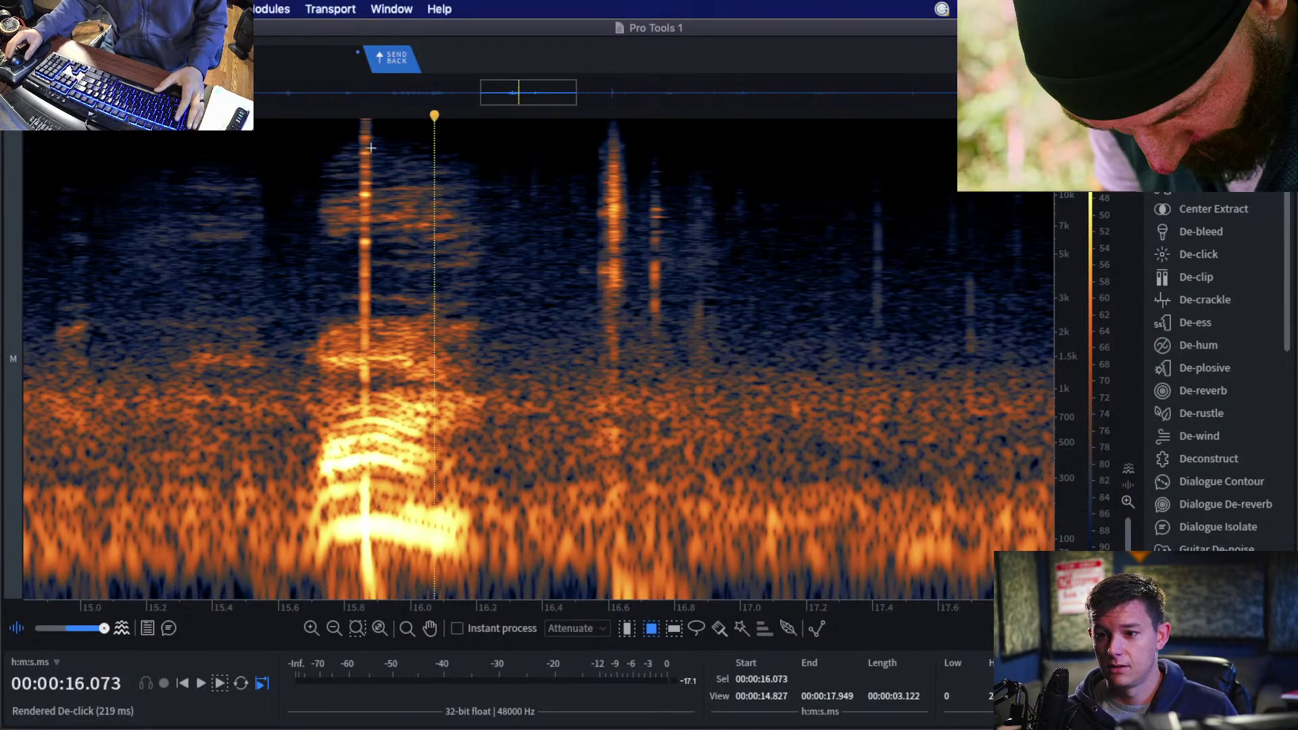
{"action": "left_click_drag", "start_coordinate": [349, 561], "coordinate": [420, 568]}
{"action": "key", "text": "super+r"}
{"action": "key", "text": "space"}
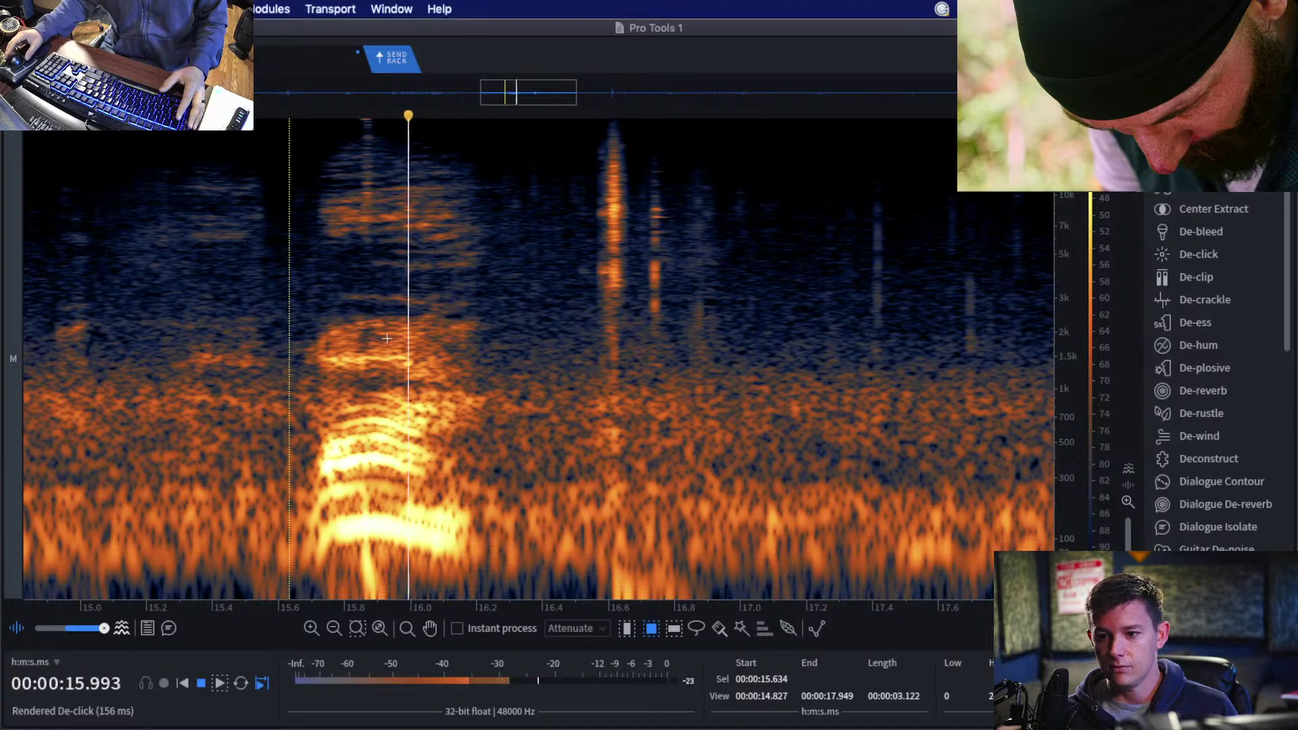
Attenuate the click remnant from 15.842 to 15.895 s, above about 6532 Hz, with Spectral Repair and play from about 15.67 s.
{"action": "key", "text": "space"}
{"action": "left_click_drag", "start_coordinate": [357, 131], "coordinate": [376, 234]}
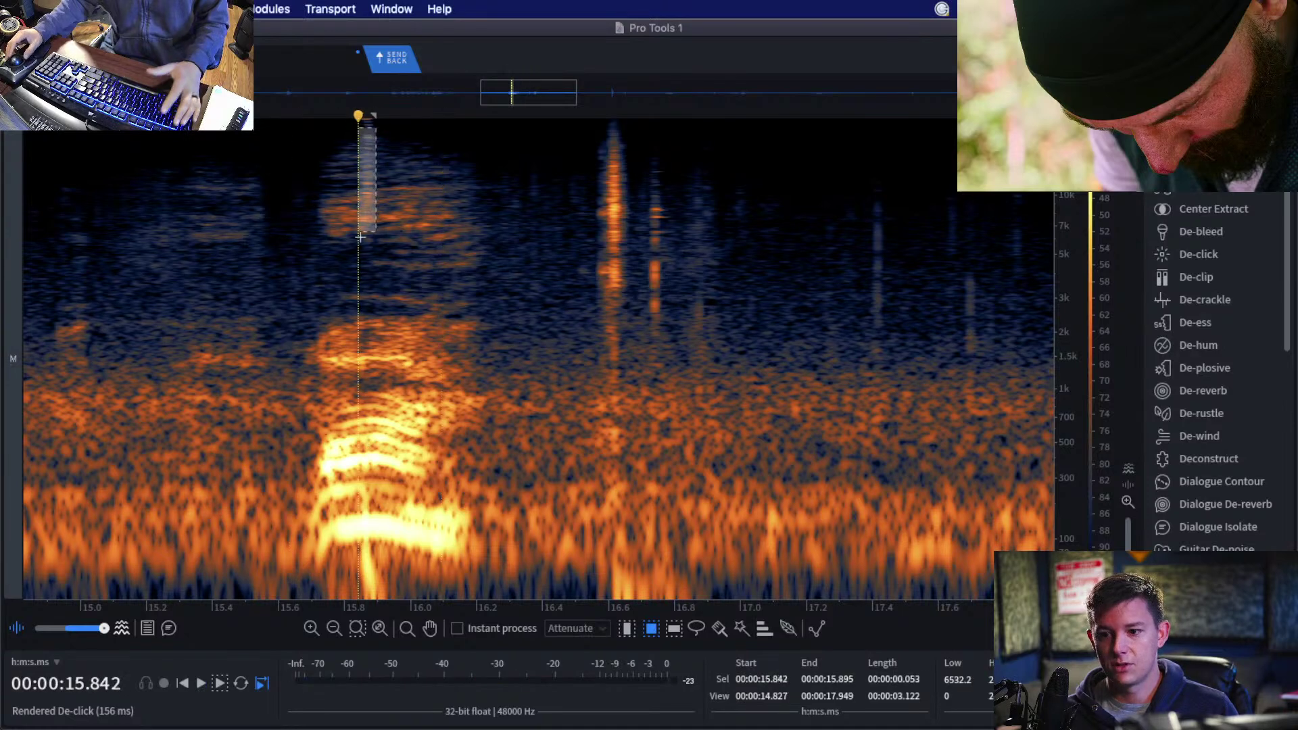
{"action": "key", "text": "super+r"}
{"action": "key", "text": "space"}
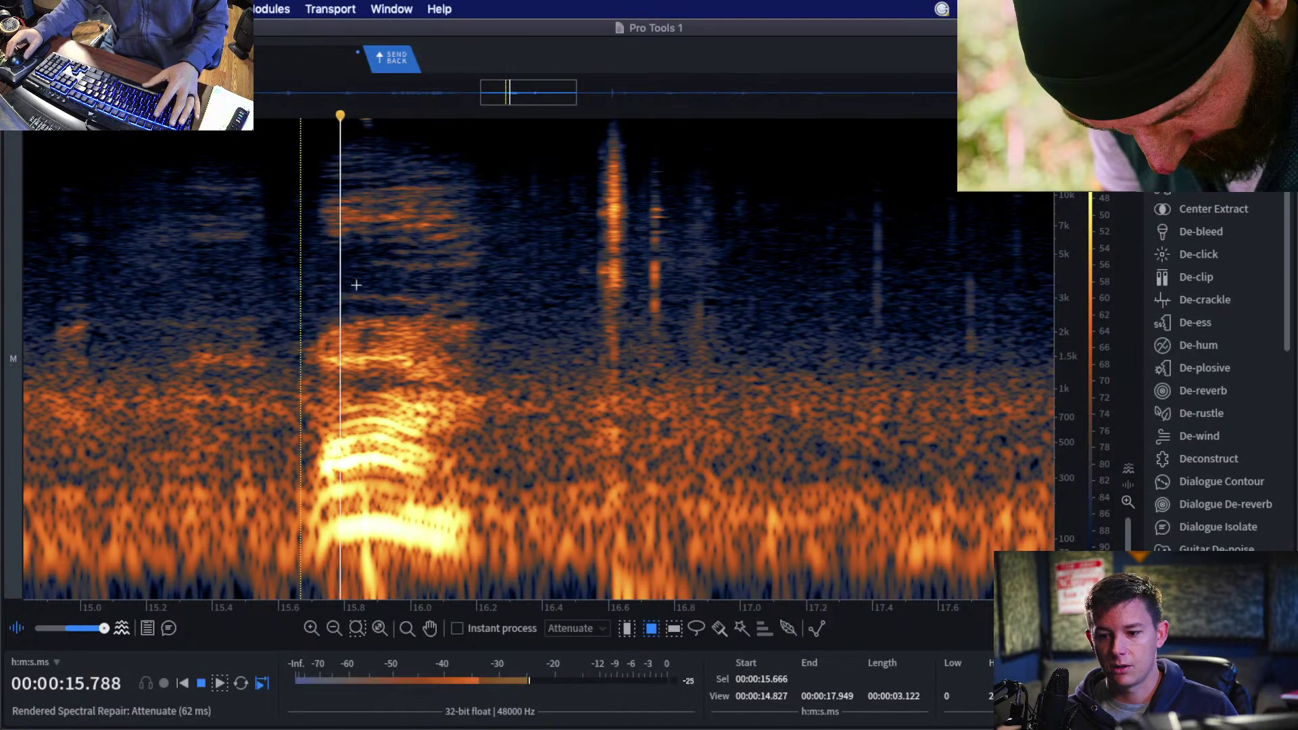
Attenuate the low-frequency thump under the word from about 15.80 to 15.91 s with Spectral Repair and play from 16.15 s.
{"action": "key", "text": "space"}
{"action": "left_click_drag", "start_coordinate": [344, 546], "coordinate": [379, 606]}
{"action": "key", "text": "Escape"}
{"action": "key", "text": "space"}
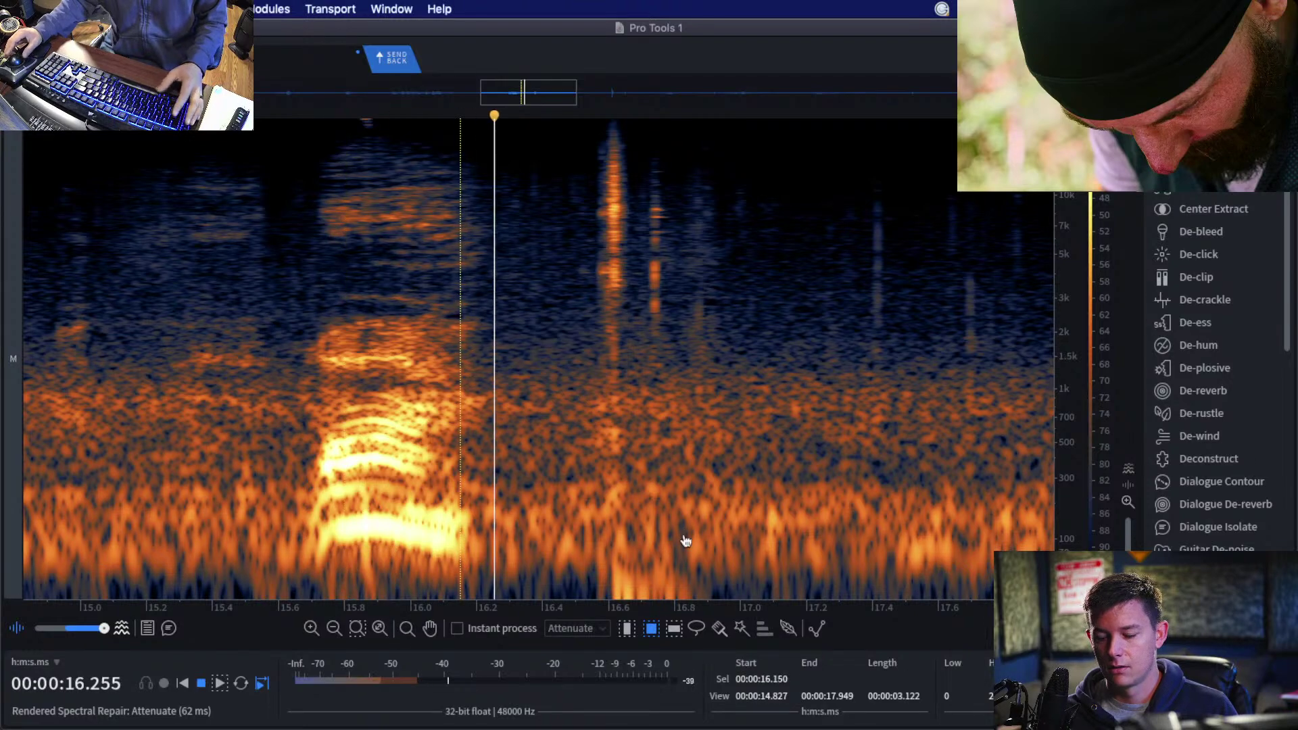
Play on from 16.150 s past the repaired word and place the cursor at 16.470 s.
{"action": "key", "text": "space"}
{"action": "left_click", "coordinate": [471, 299]}
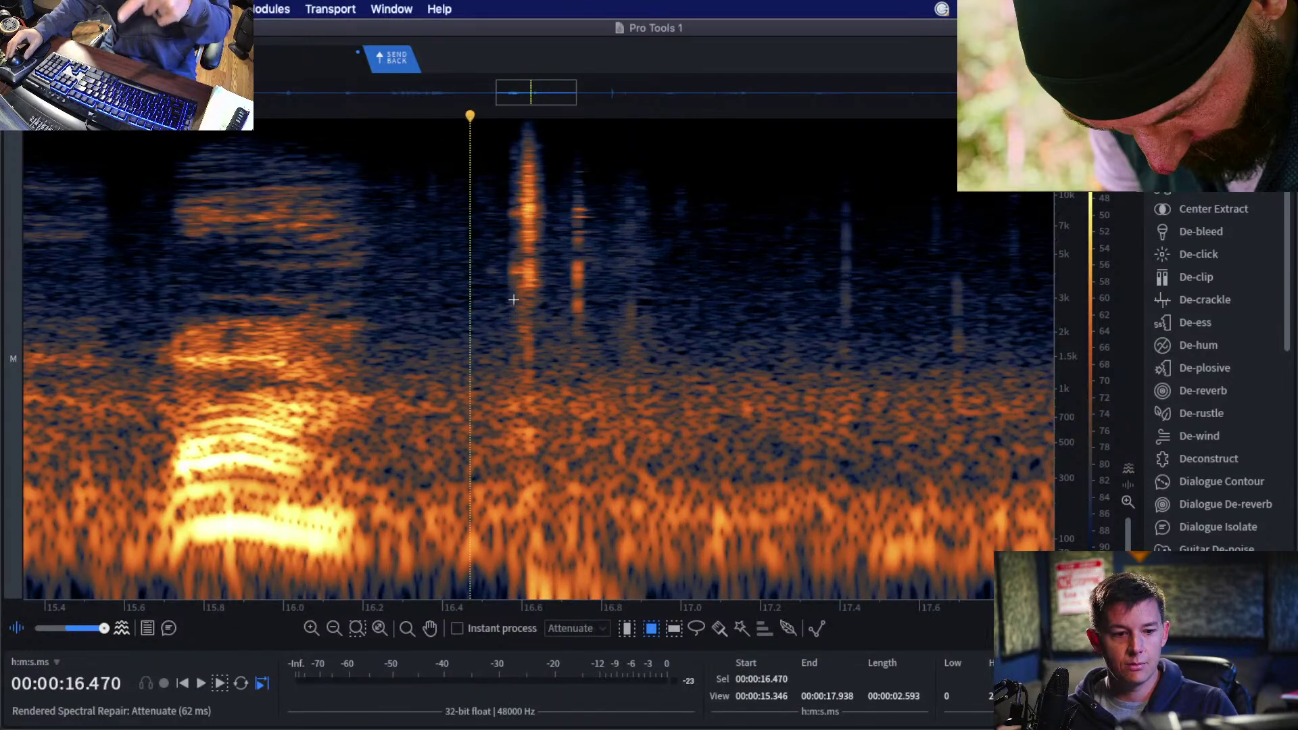
{"action": "scroll", "coordinate": [582, 304], "scroll_direction": "down", "scroll_amount": 5}
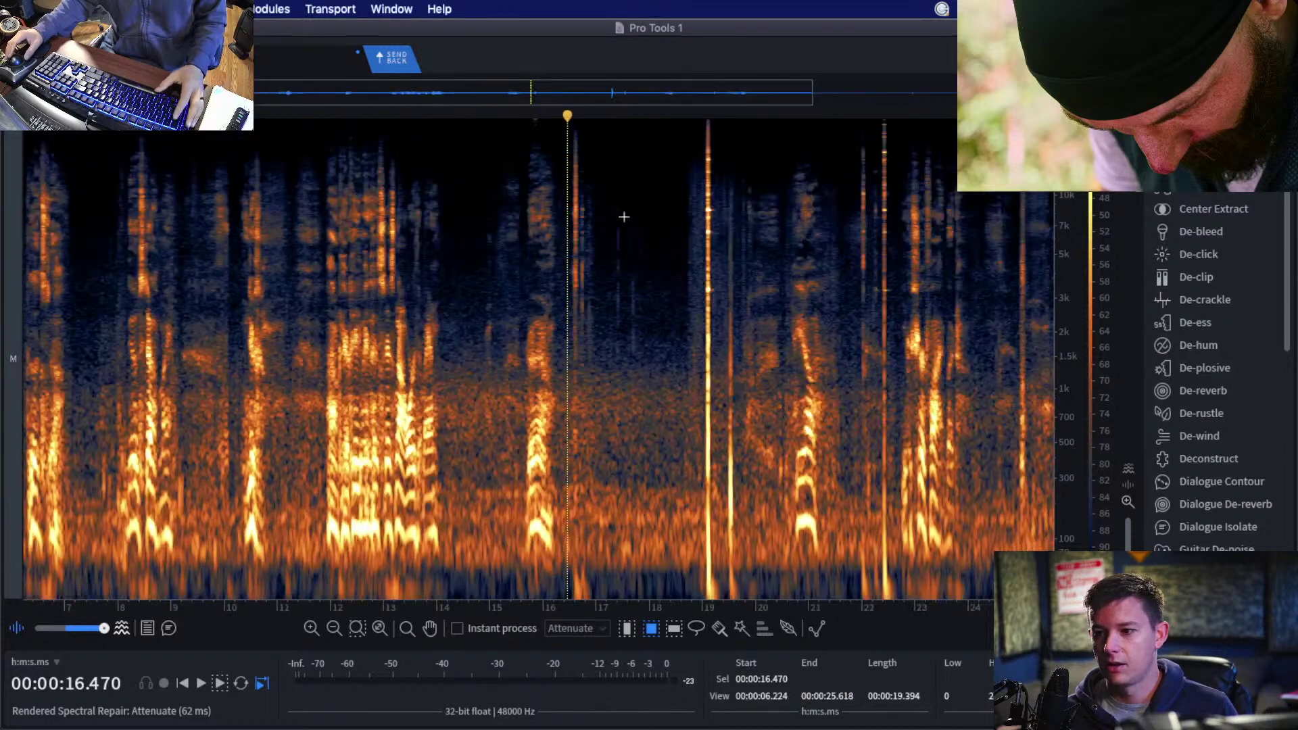
De-click the faint high-frequency clicks in the pause from 17.082 to about 18.2 s and check the De-click settings.
{"action": "left_click_drag", "start_coordinate": [601, 175], "coordinate": [658, 393]}
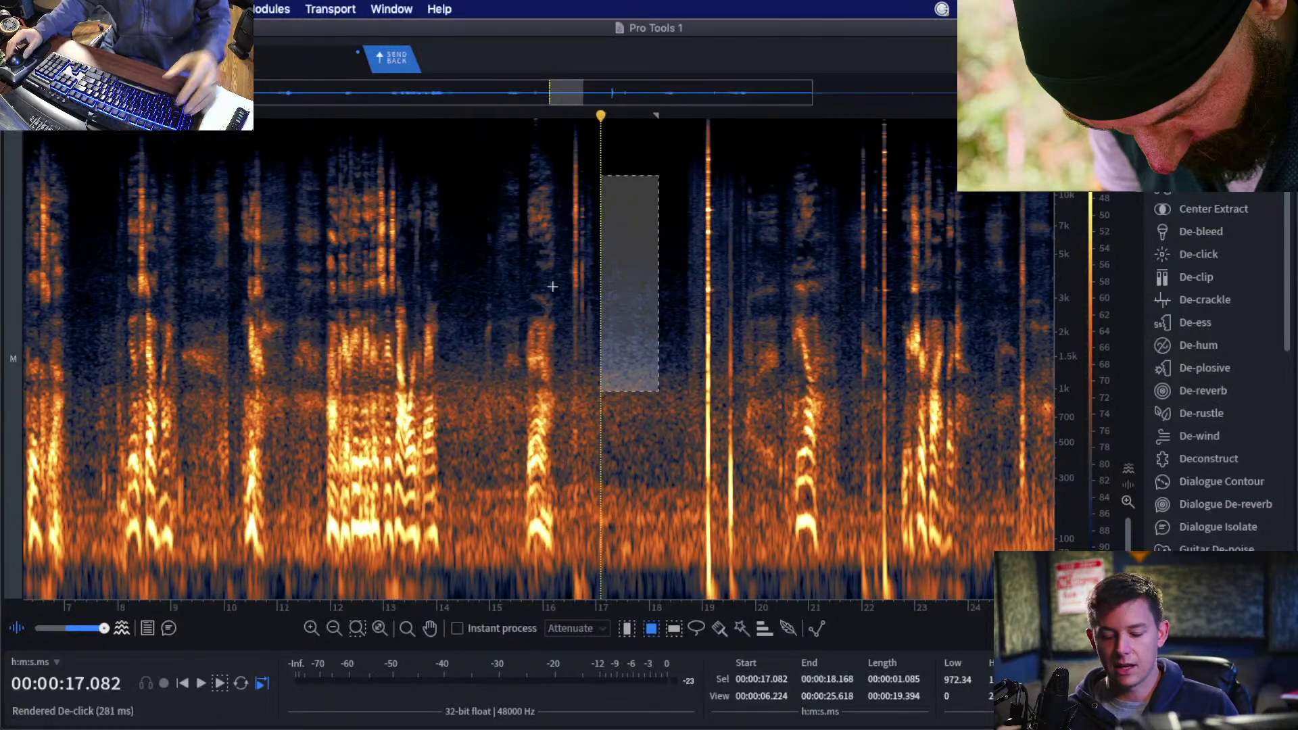
{"action": "left_click", "coordinate": [508, 232]}
{"action": "key", "text": "super+z"}
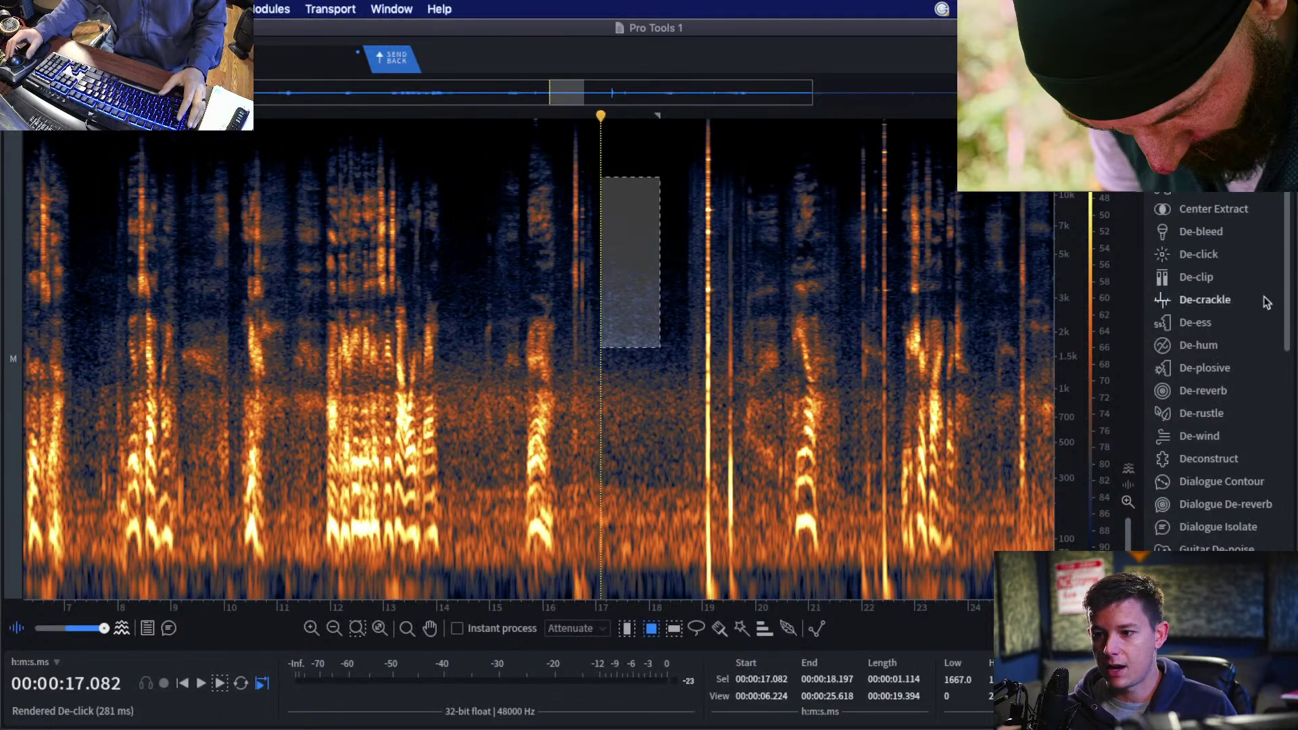
{"action": "left_click", "coordinate": [1202, 256]}
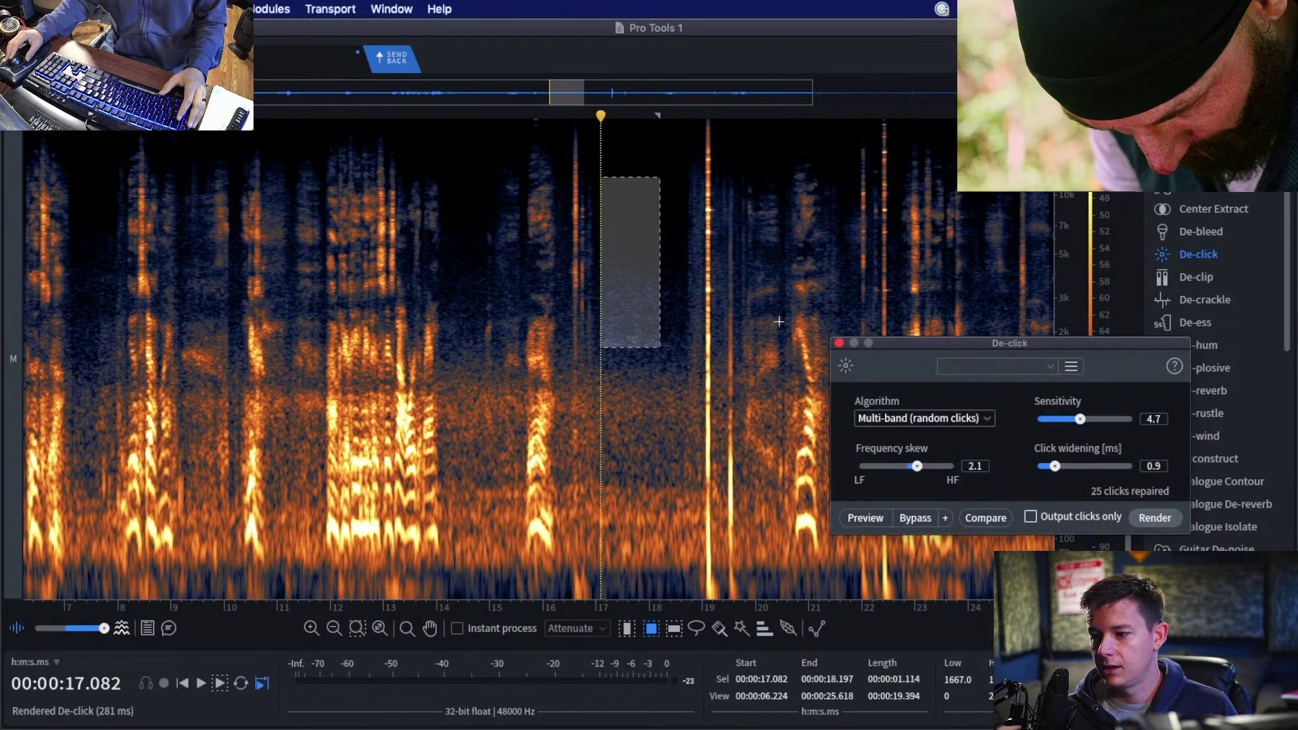
{"action": "left_click", "coordinate": [839, 343]}
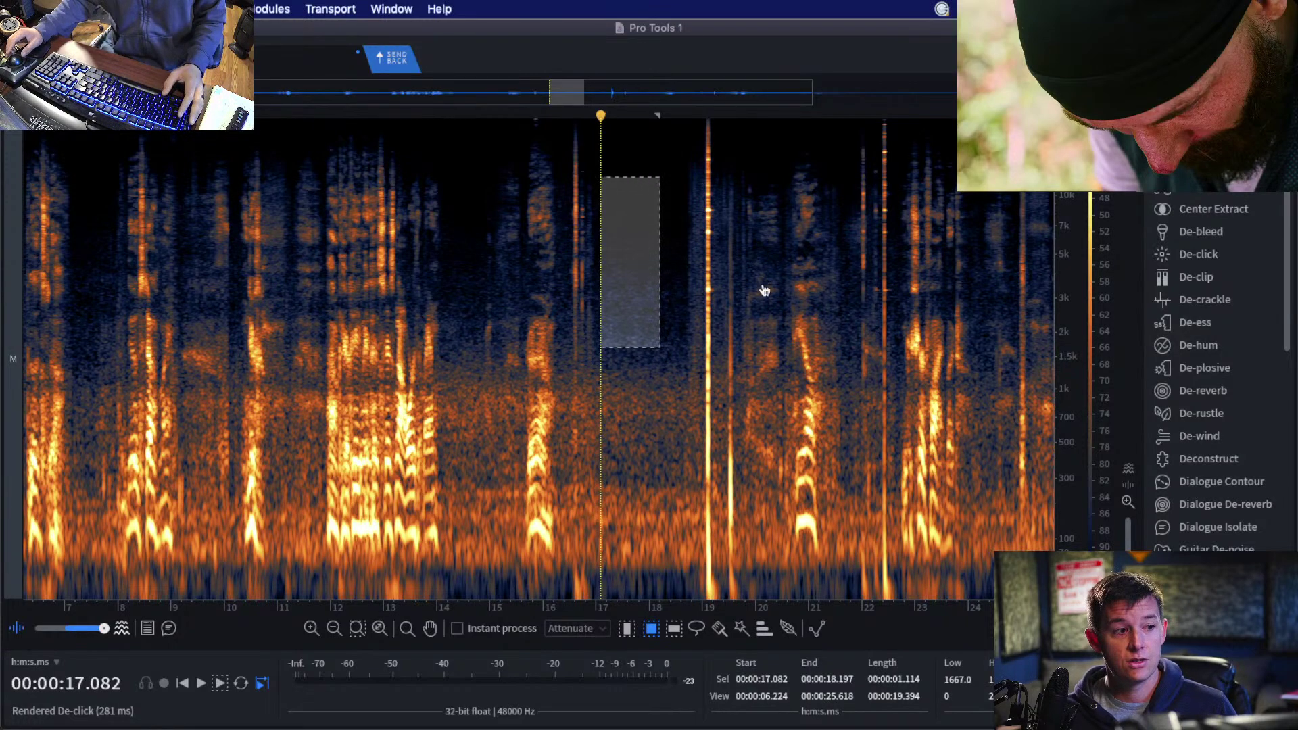
Play the pause from 17.082 s and the stretch across the loud full-height click at about 19.1 s.
{"action": "scroll", "coordinate": [721, 287], "scroll_direction": "up", "scroll_amount": 3}
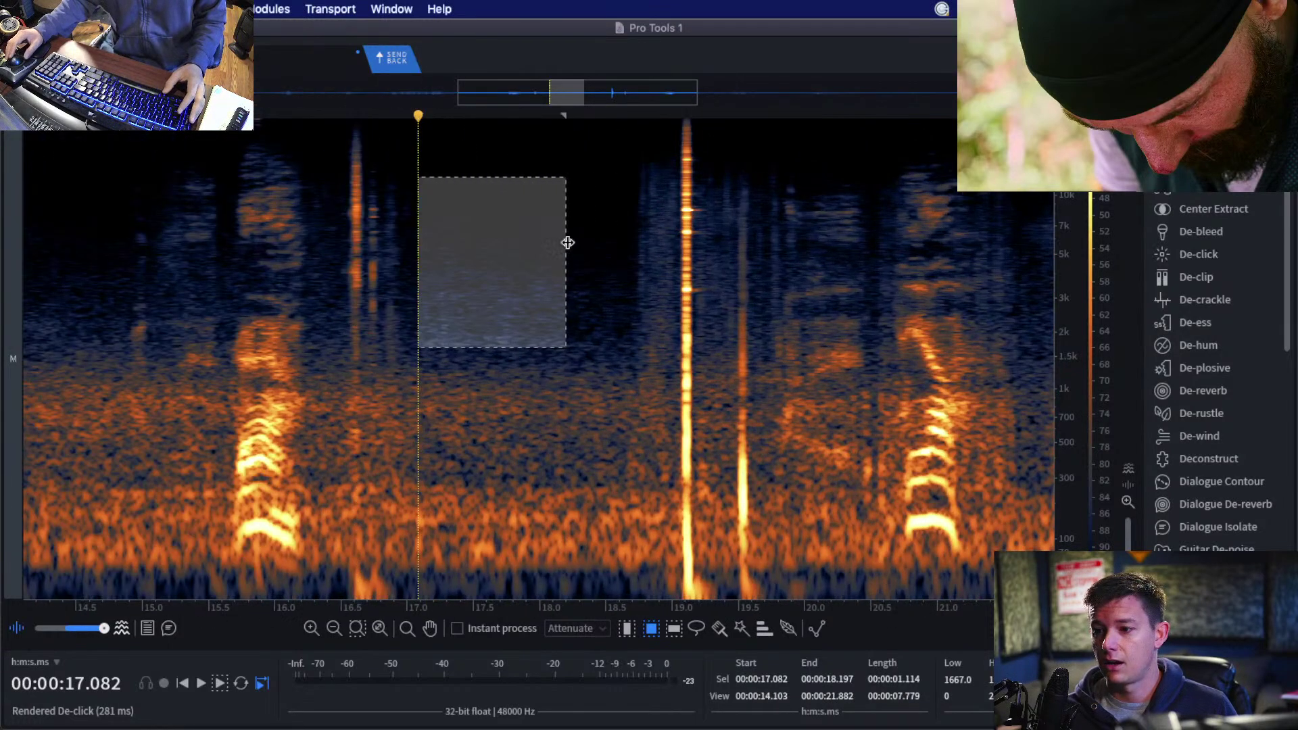
{"action": "key", "text": "space"}
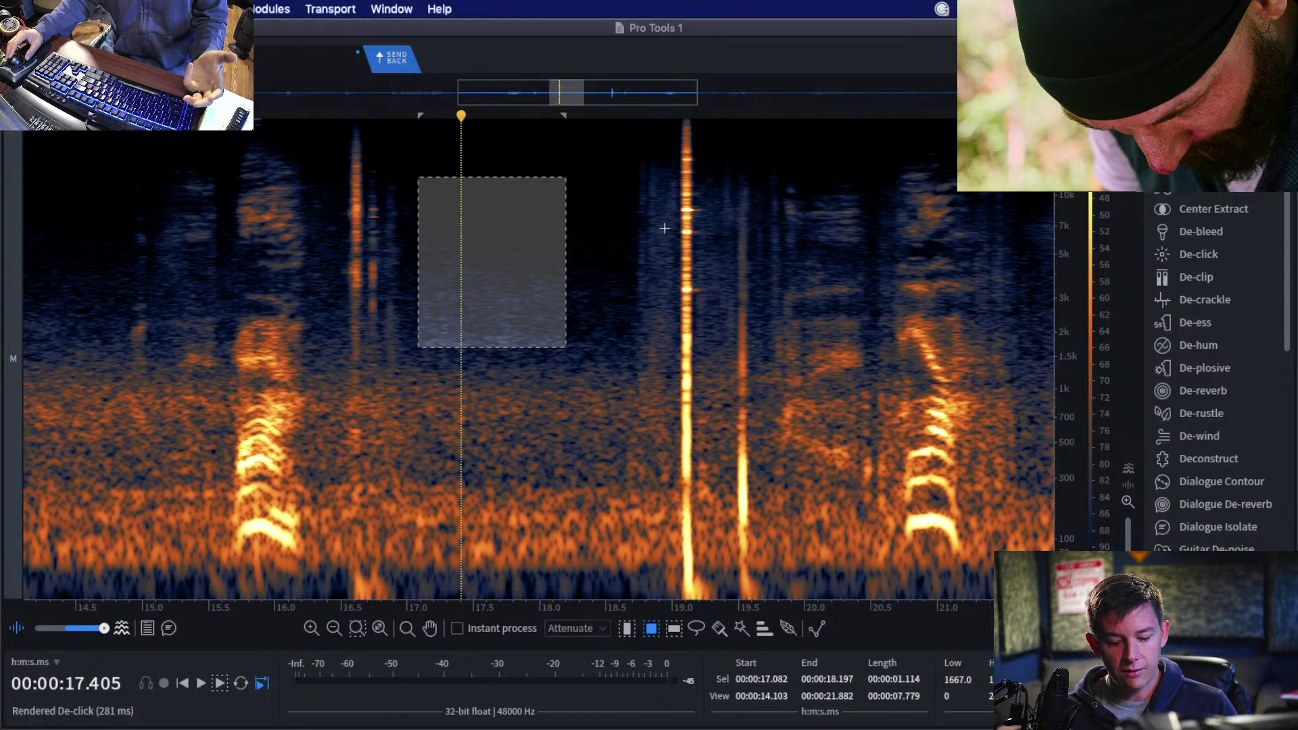
{"action": "left_click", "coordinate": [634, 216]}
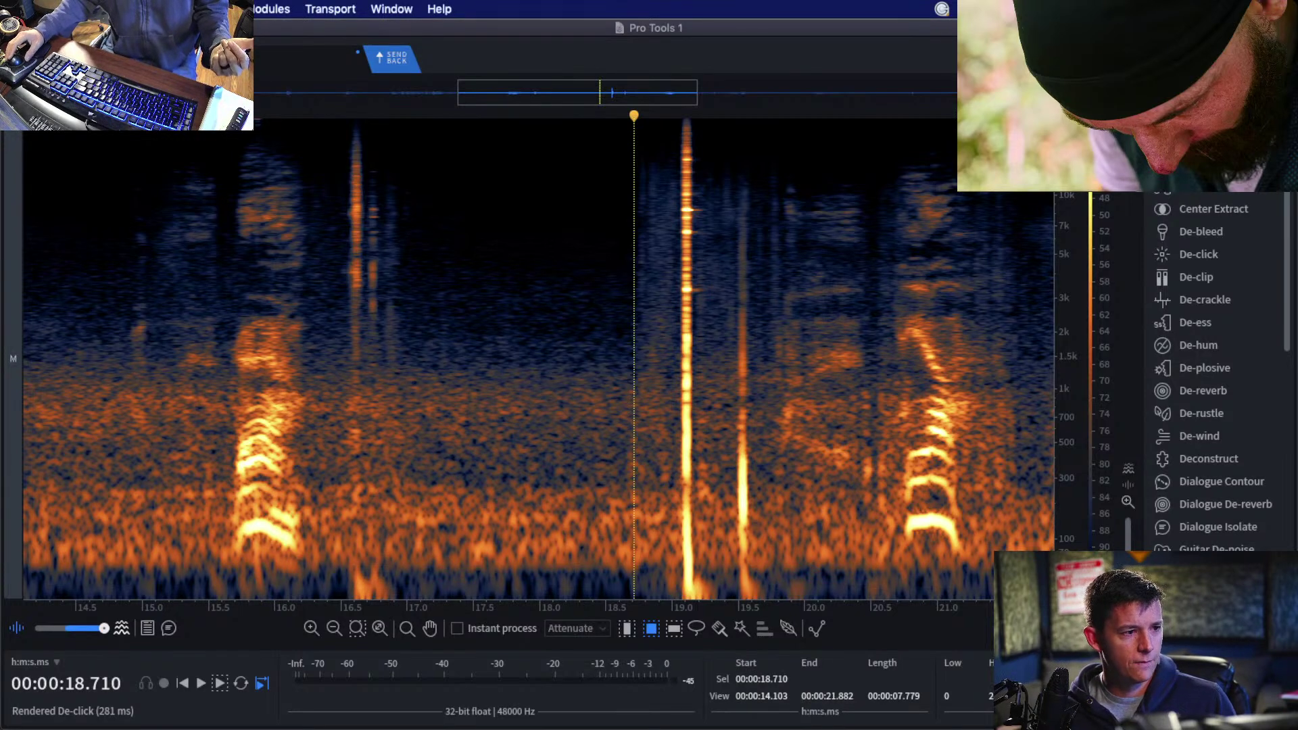
{"action": "left_click", "coordinate": [617, 271]}
{"action": "key", "text": "space"}
{"action": "key", "text": "super+minus"}
{"action": "key", "text": "space"}
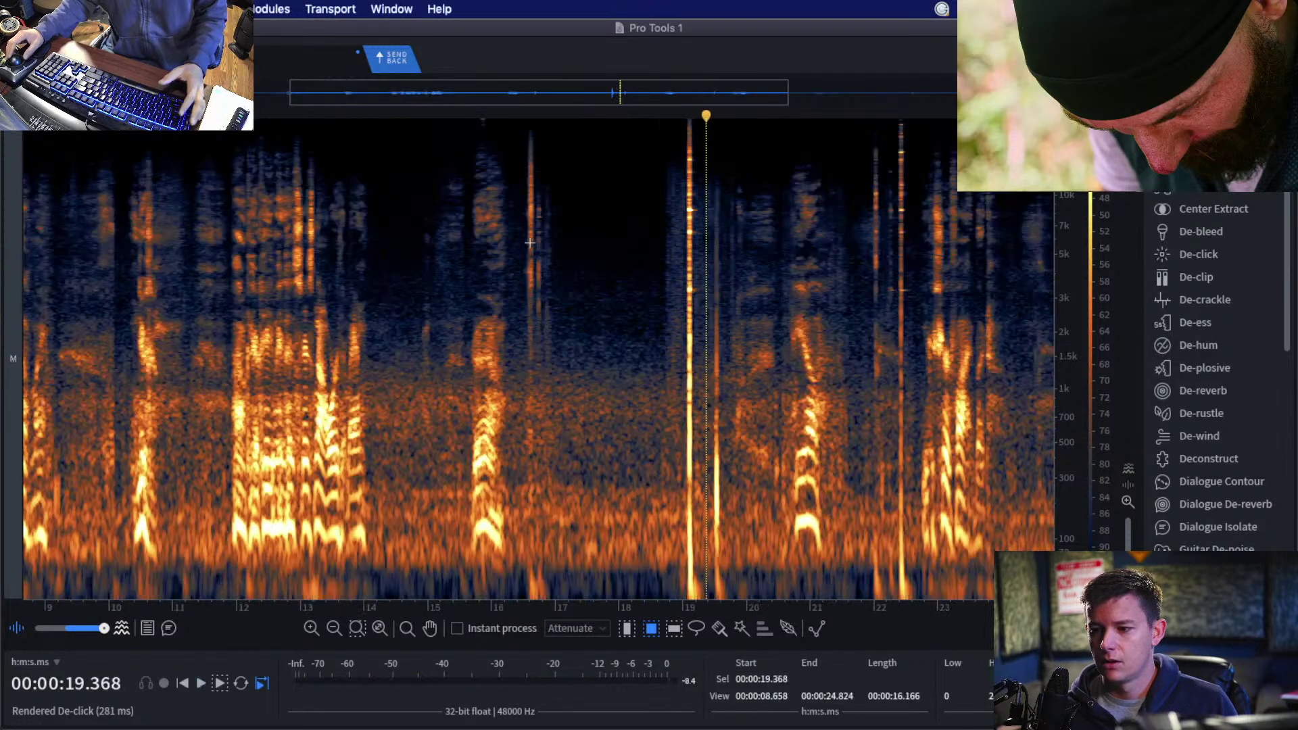
Switch to the TextEdit notes and highlight the list lines "Develop a process" and "Keyboard shortcuts".
{"action": "key", "text": "super+Tab"}
{"action": "key", "text": "super+Tab"}
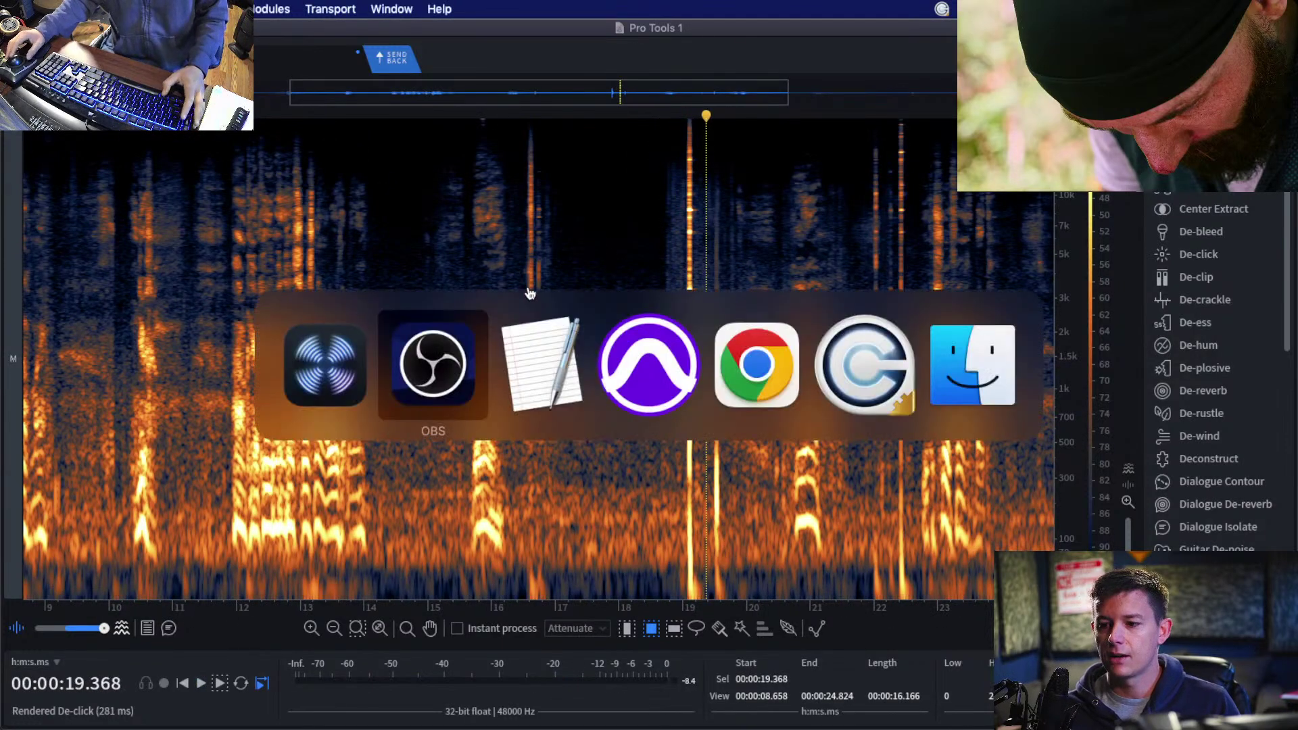
{"action": "left_click", "coordinate": [295, 217]}
{"action": "left_click_drag", "start_coordinate": [294, 217], "coordinate": [480, 229]}
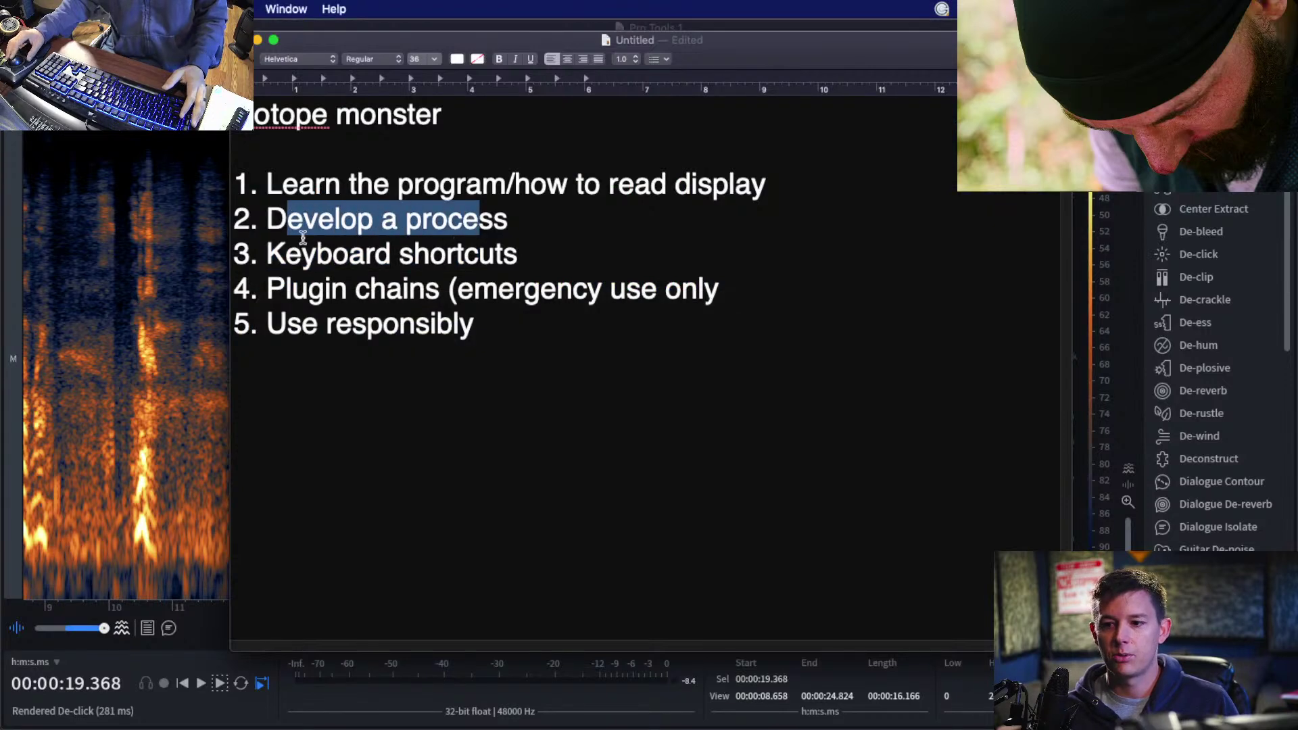
{"action": "left_click_drag", "start_coordinate": [273, 247], "coordinate": [551, 249]}
{"action": "left_click", "coordinate": [500, 221], "text": "shift"}
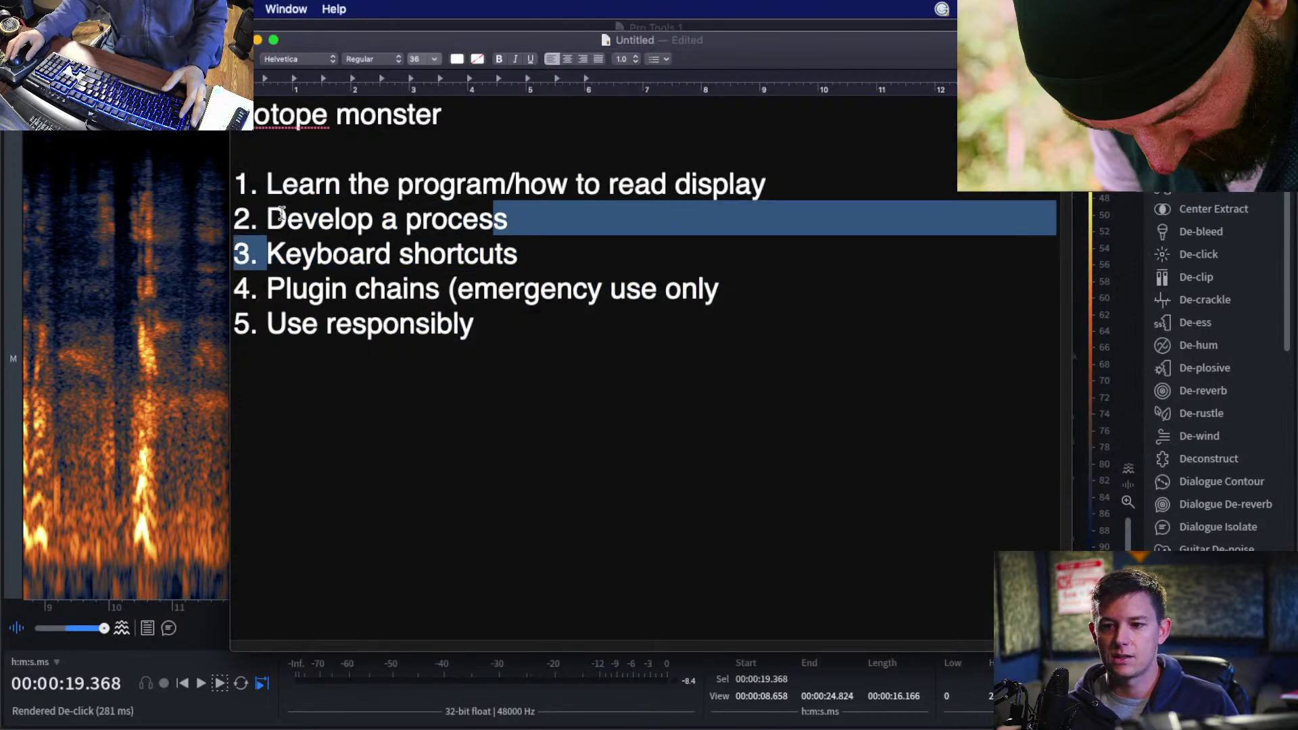
{"action": "left_click_drag", "start_coordinate": [265, 218], "coordinate": [515, 256]}
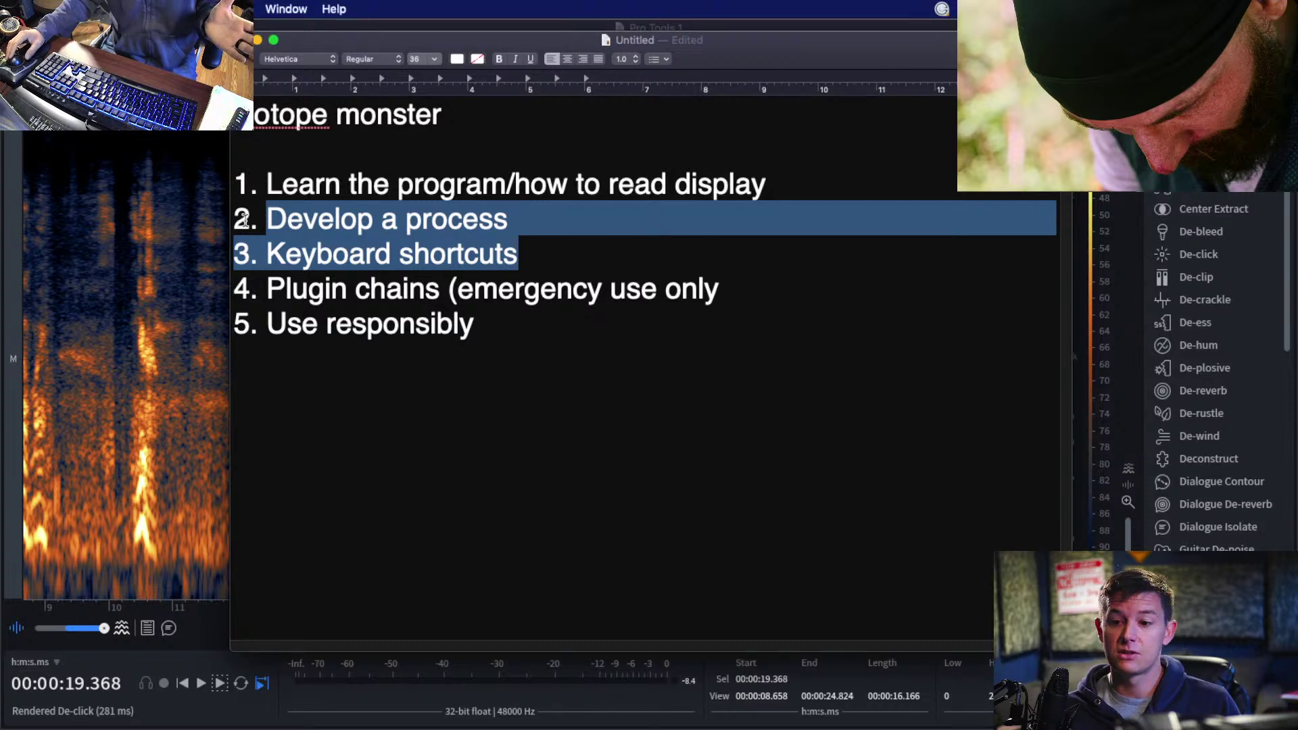
Return to iZotope RX 10, select the entire clip and run De-crackle on it.
{"action": "key", "text": "super+Tab"}
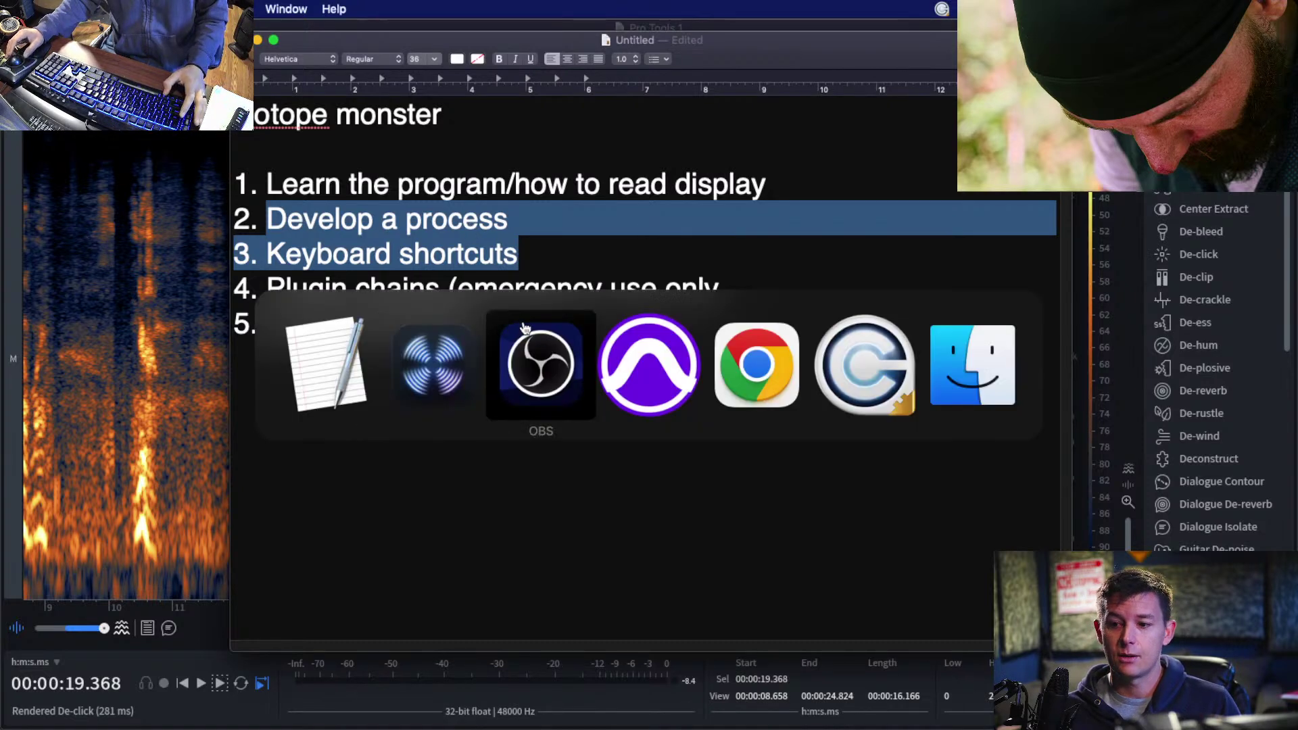
{"action": "key", "text": "super+a"}
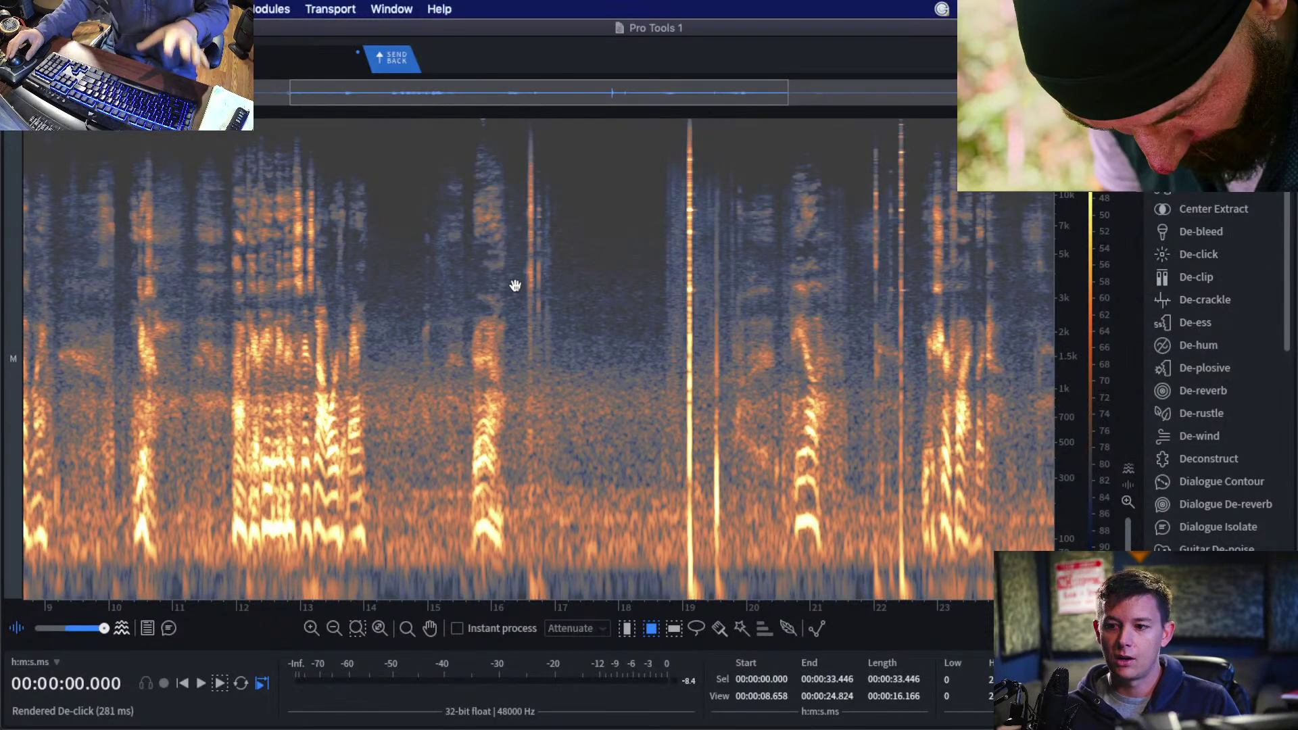
{"action": "left_click", "coordinate": [281, 306]}
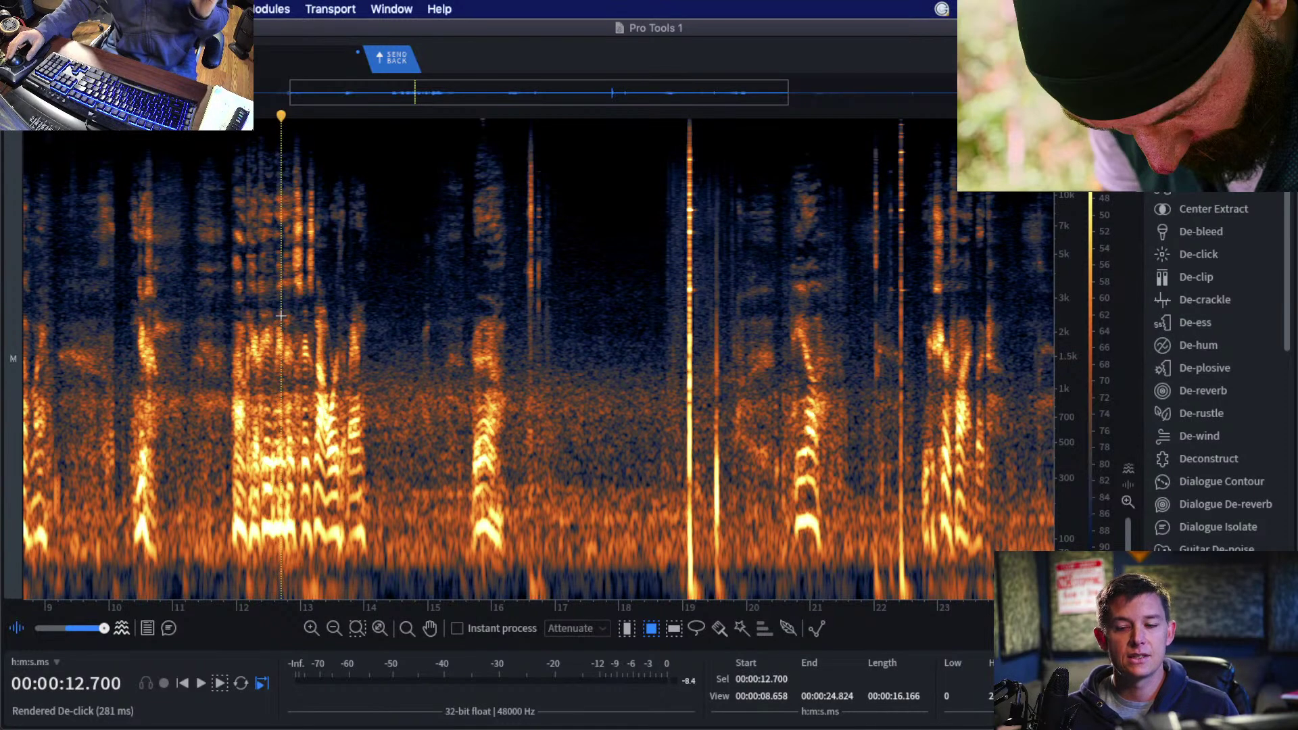
{"action": "left_click", "coordinate": [306, 309]}
{"action": "key", "text": "super+a"}
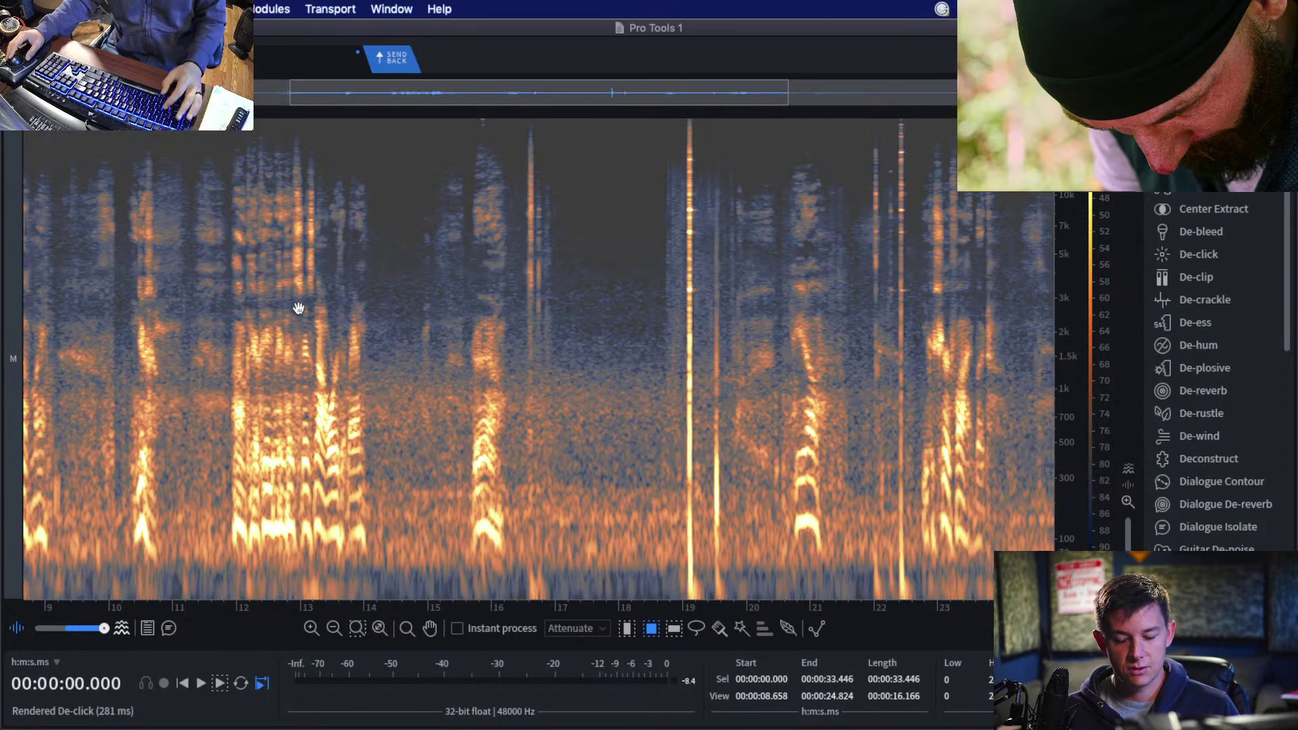
{"action": "key", "text": "shift+super+3"}
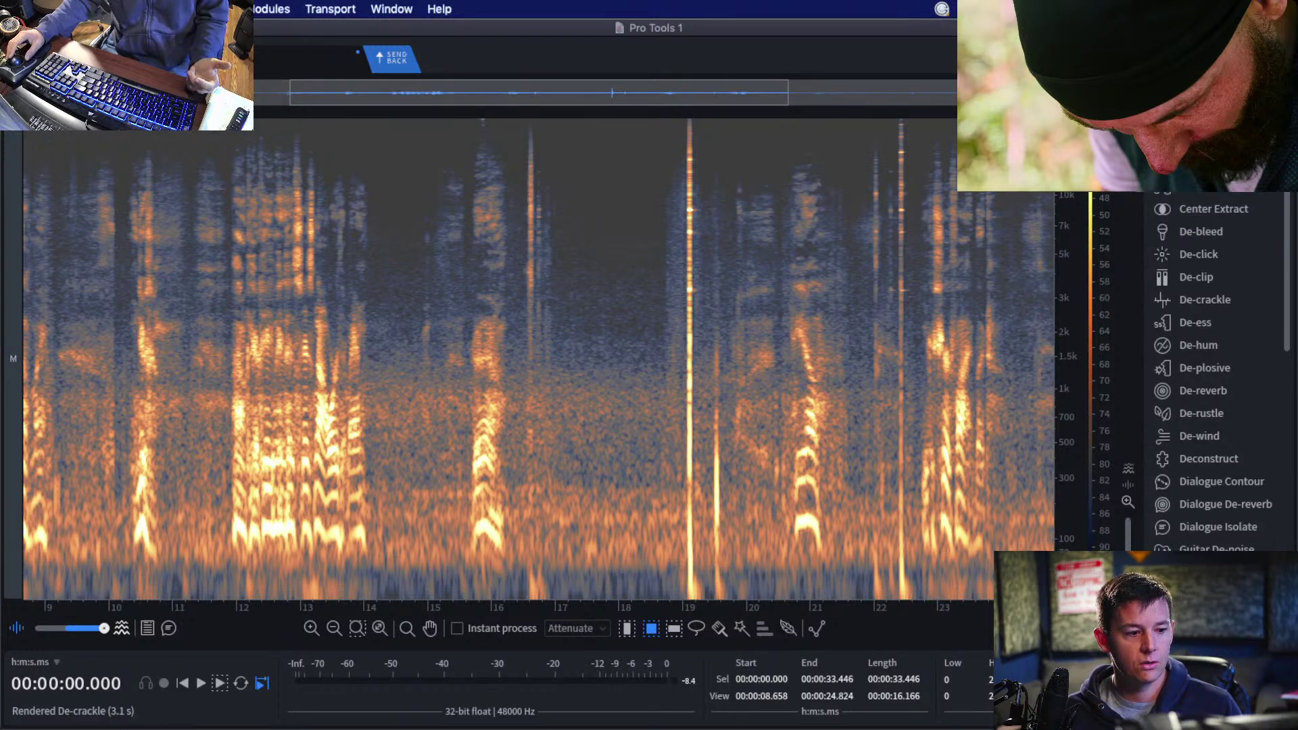
{"action": "key", "text": "super+Tab"}
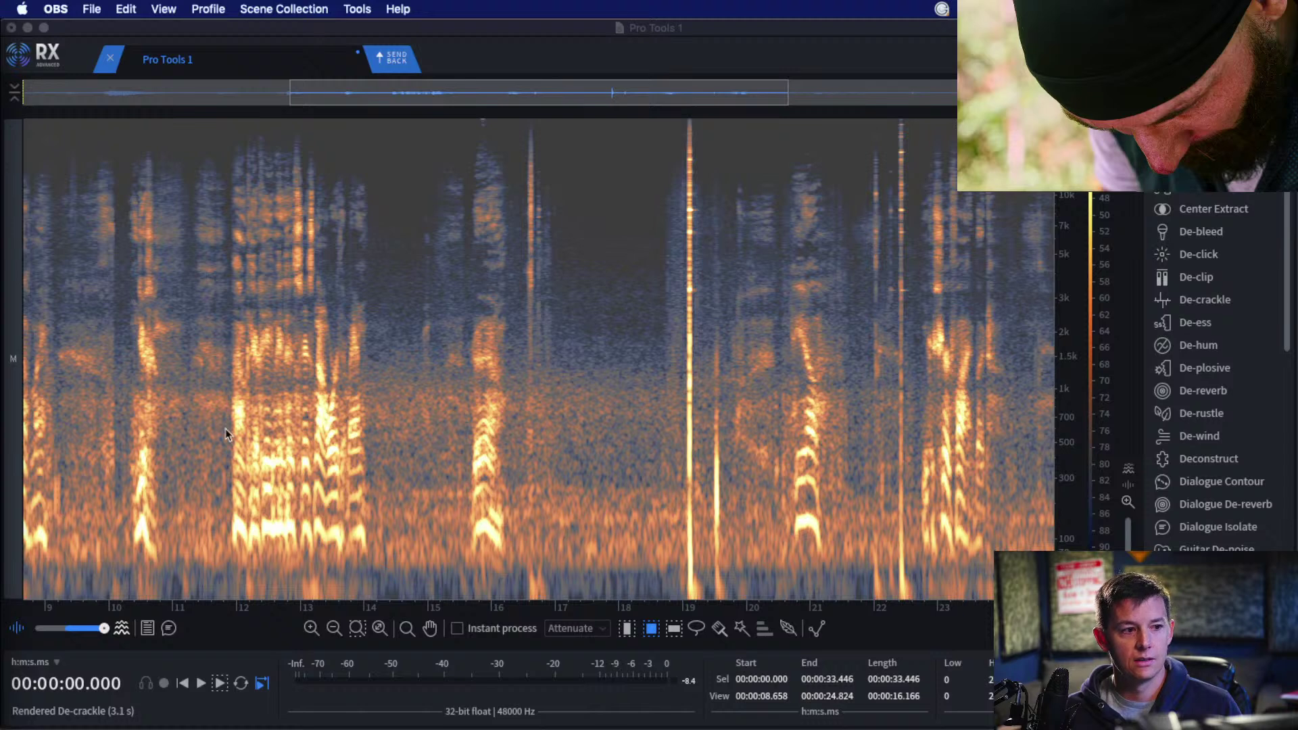
{"action": "left_click", "coordinate": [436, 342]}
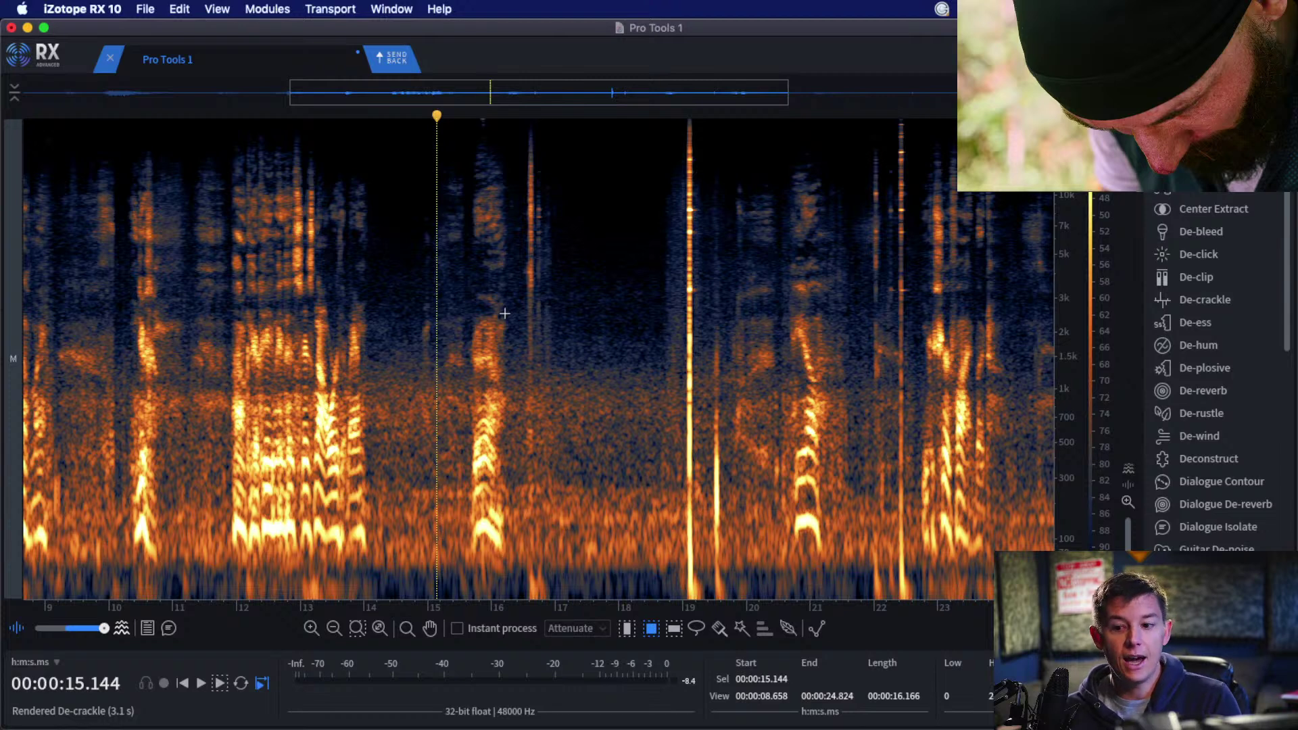
{"action": "left_click", "coordinate": [501, 284]}
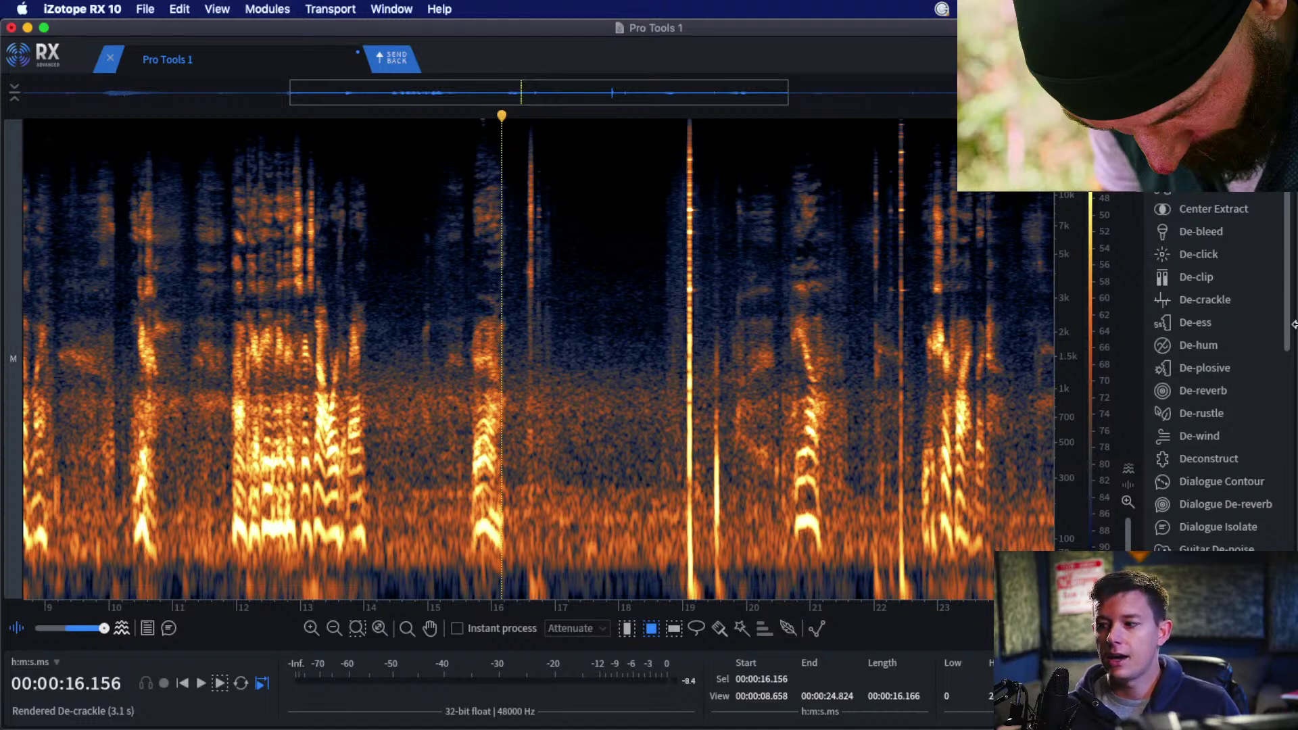
Open the De-click module and mark the faint high-frequency area from 14.845 to 15.545 s, above about 3371 Hz.
{"action": "left_click", "coordinate": [1204, 255]}
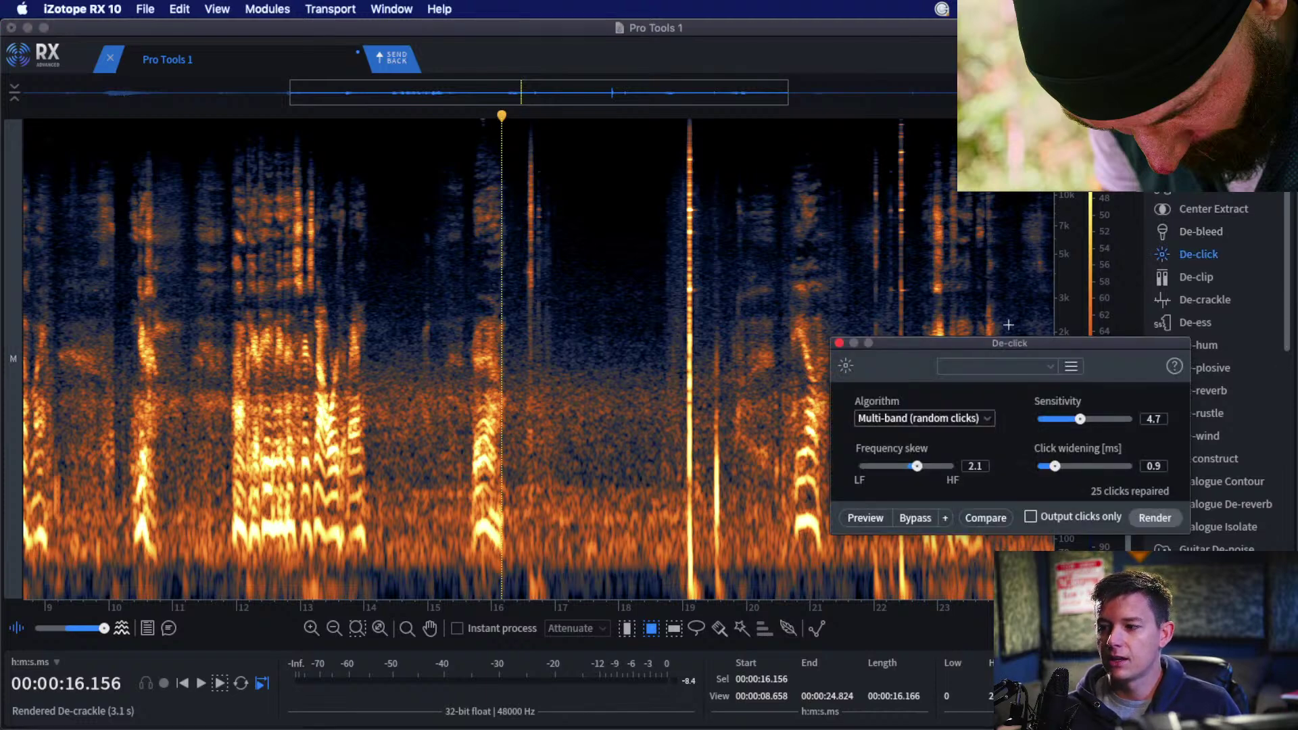
{"action": "left_click_drag", "start_coordinate": [1012, 346], "coordinate": [935, 272]}
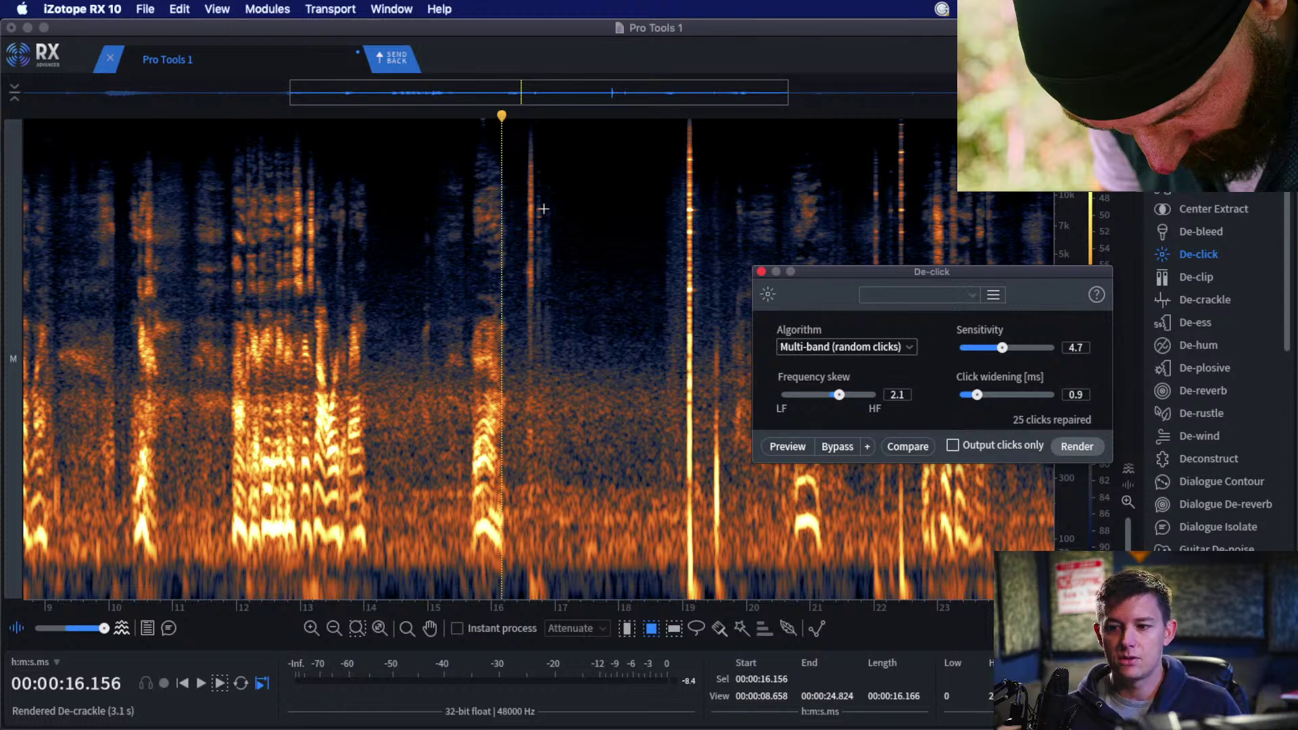
{"action": "left_click_drag", "start_coordinate": [406, 139], "coordinate": [479, 332]}
{"action": "left_click_drag", "start_coordinate": [562, 137], "coordinate": [653, 381]}
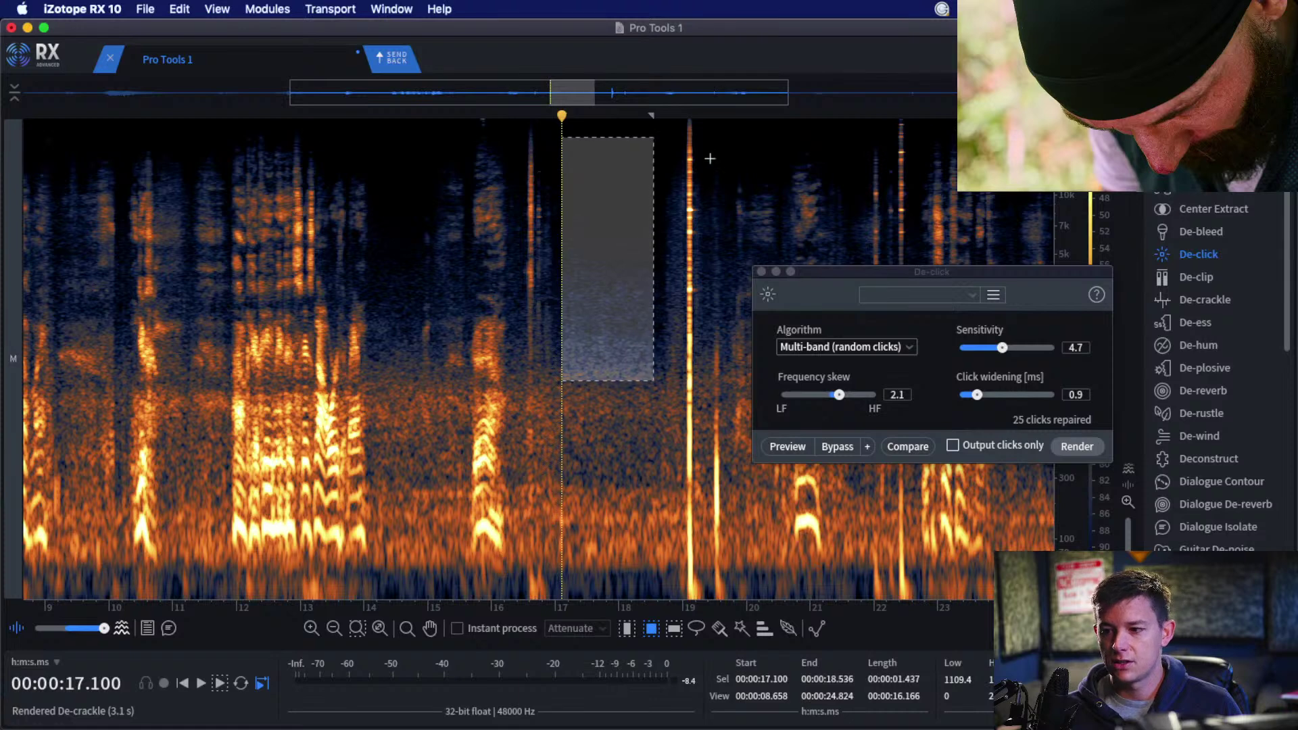
{"action": "left_click", "coordinate": [710, 158]}
{"action": "key", "text": "super+z"}
{"action": "key", "text": "super+z"}
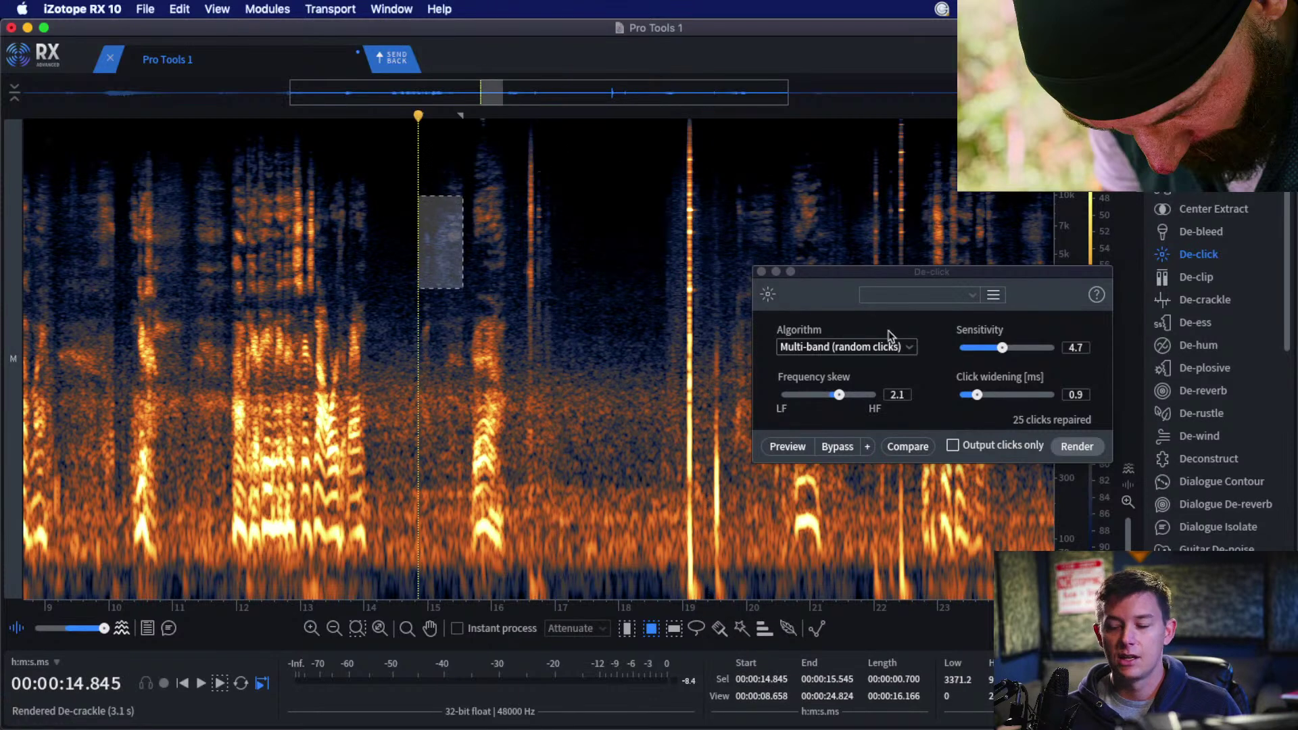
Set De-click's sensitivity to 7.6 and click widening to 1.5 ms, and look over the remaining clicks before closing the module.
{"action": "left_click_drag", "start_coordinate": [1023, 345], "coordinate": [999, 401]}
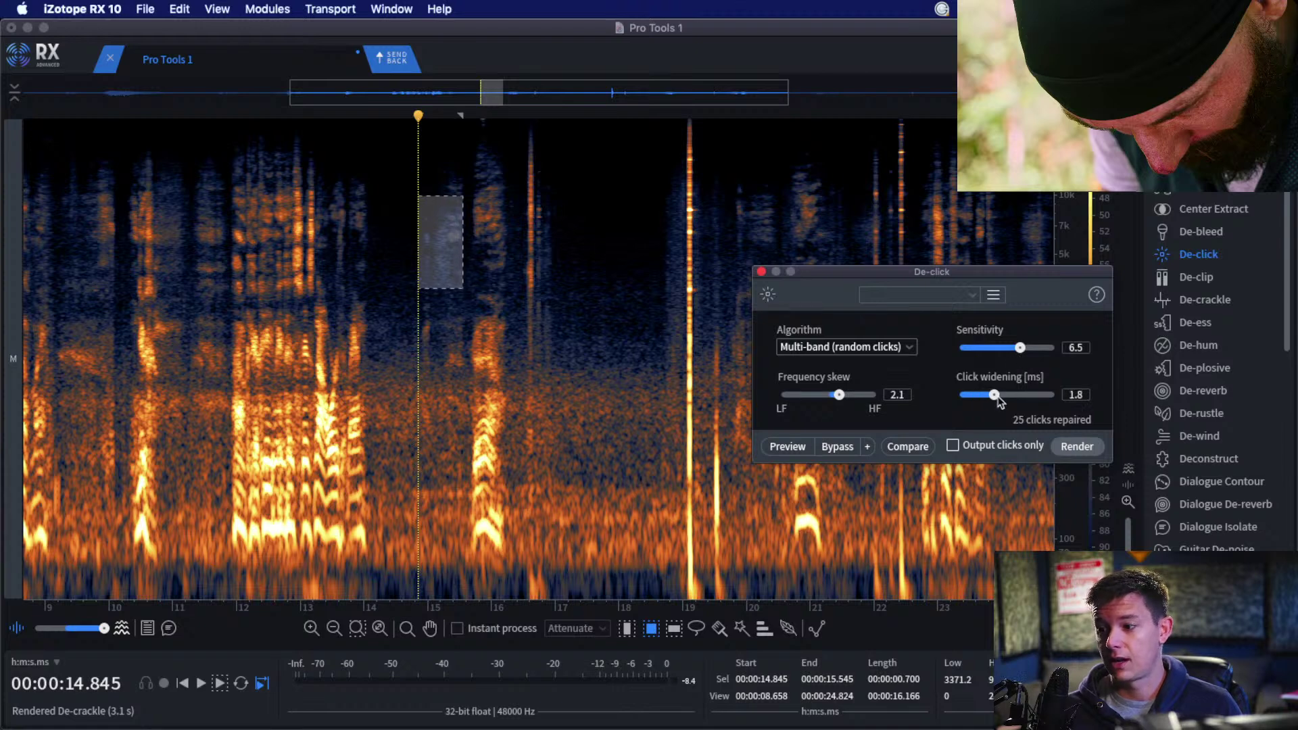
{"action": "left_click_drag", "start_coordinate": [1042, 359], "coordinate": [988, 396]}
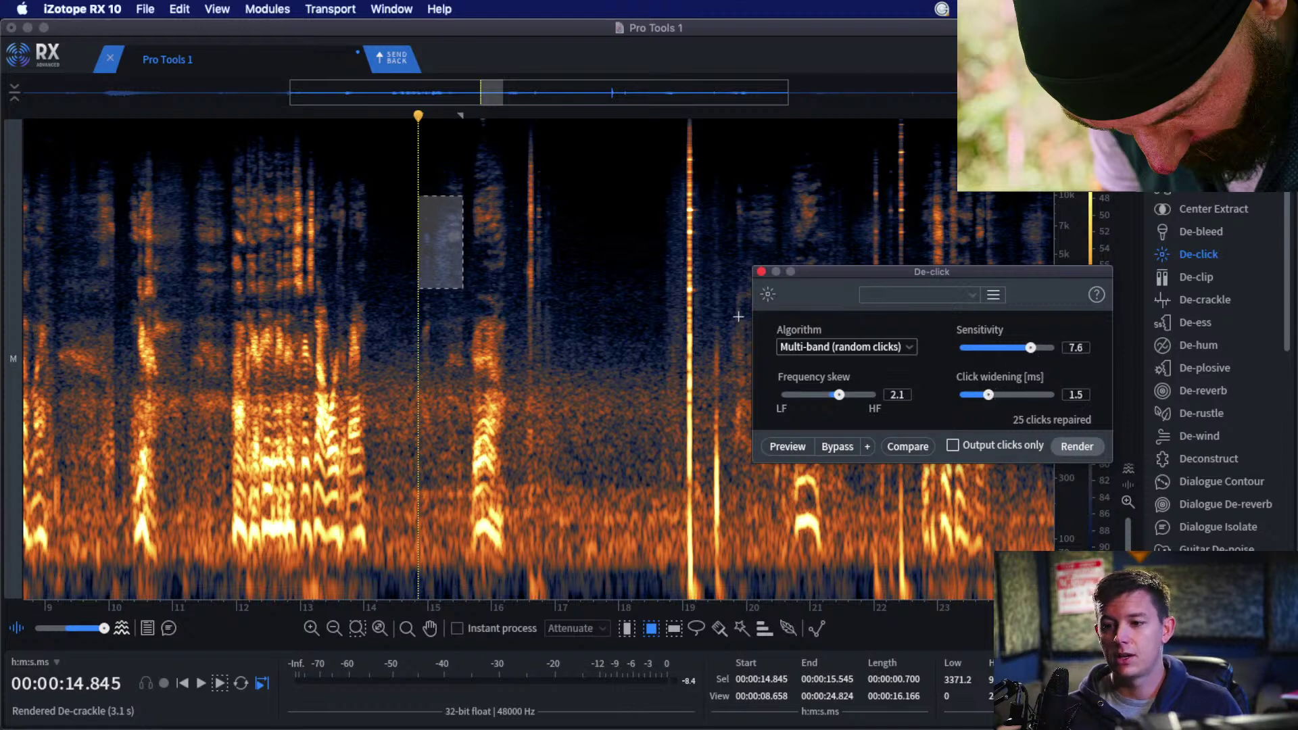
{"action": "left_click", "coordinate": [535, 237]}
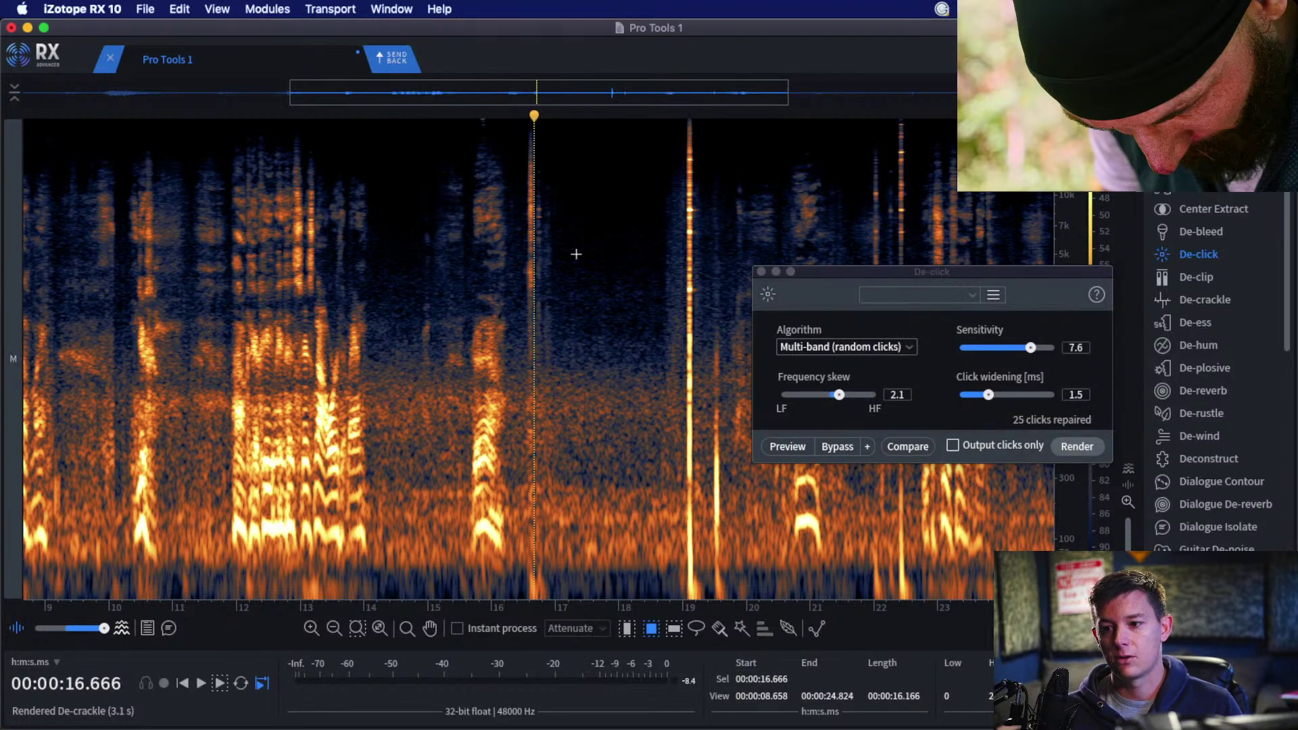
{"action": "scroll", "coordinate": [575, 260], "scroll_direction": "right", "scroll_amount": 2}
{"action": "scroll", "coordinate": [672, 269], "scroll_direction": "left", "scroll_amount": 4}
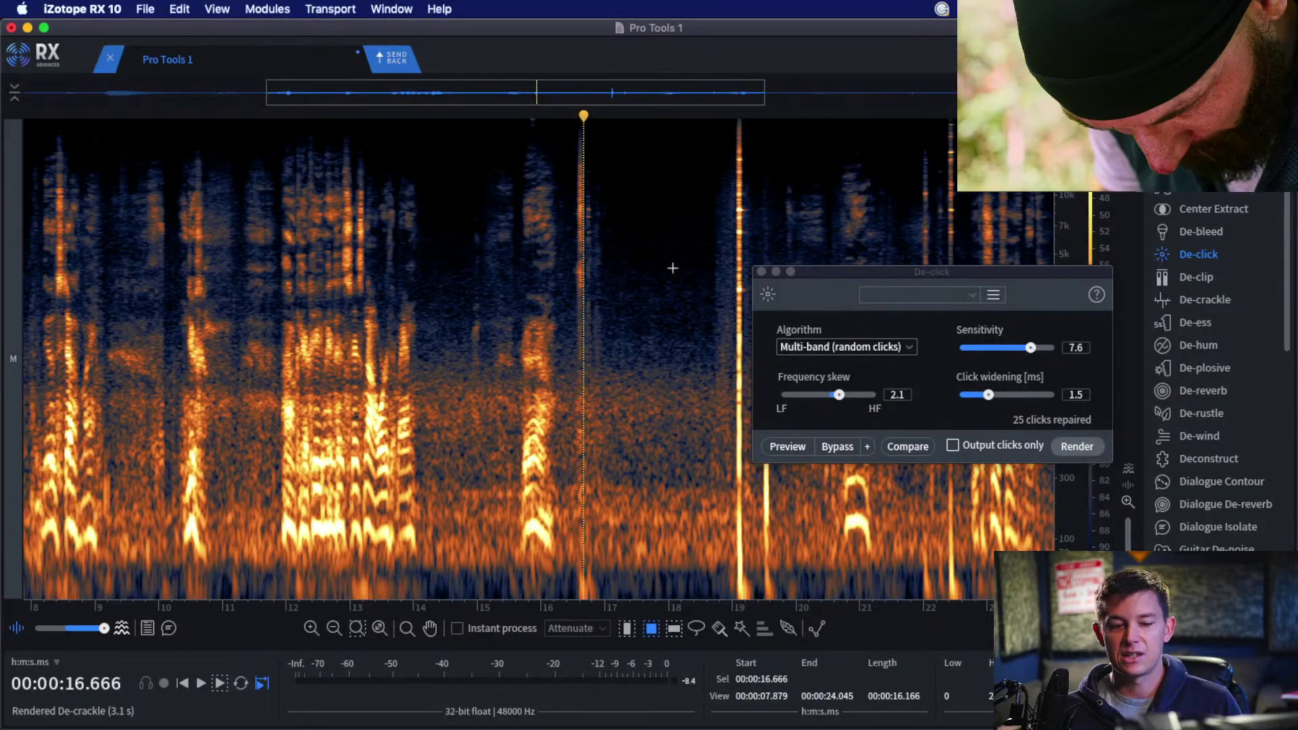
{"action": "scroll", "coordinate": [673, 269], "scroll_direction": "right", "scroll_amount": 10}
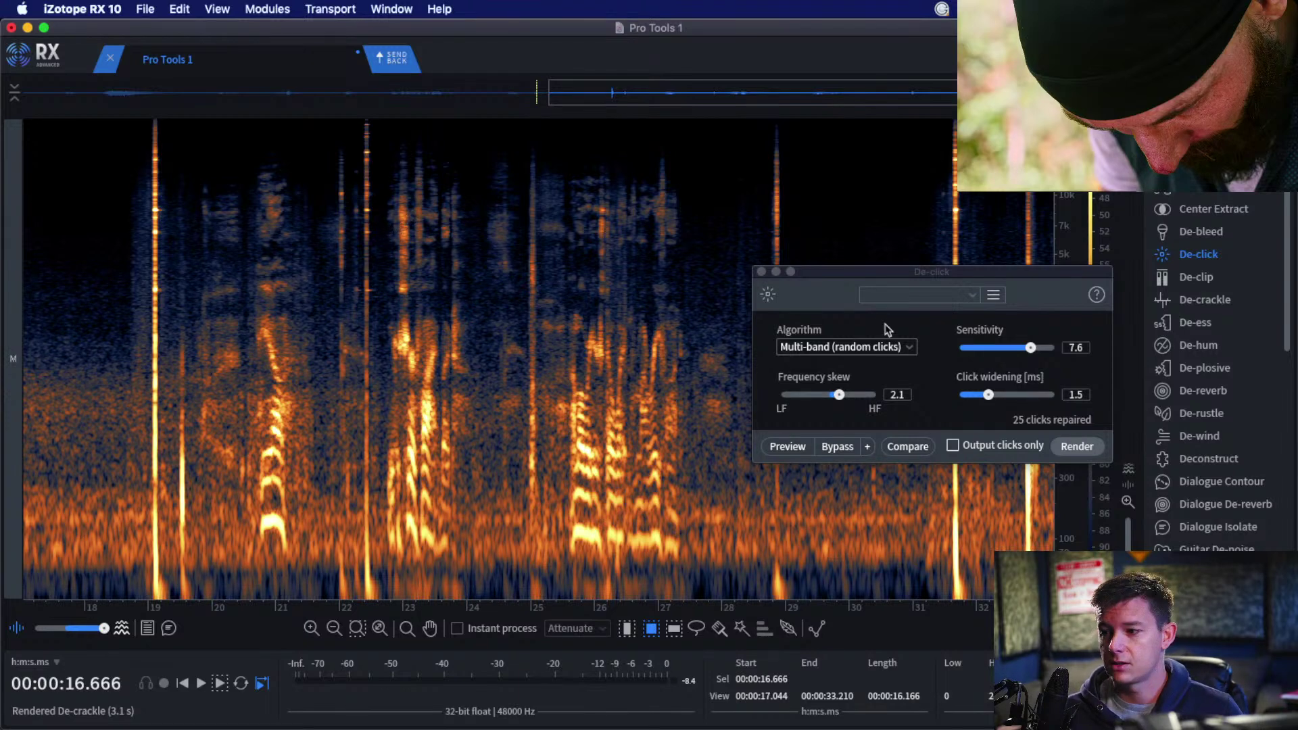
{"action": "left_click", "coordinate": [853, 274]}
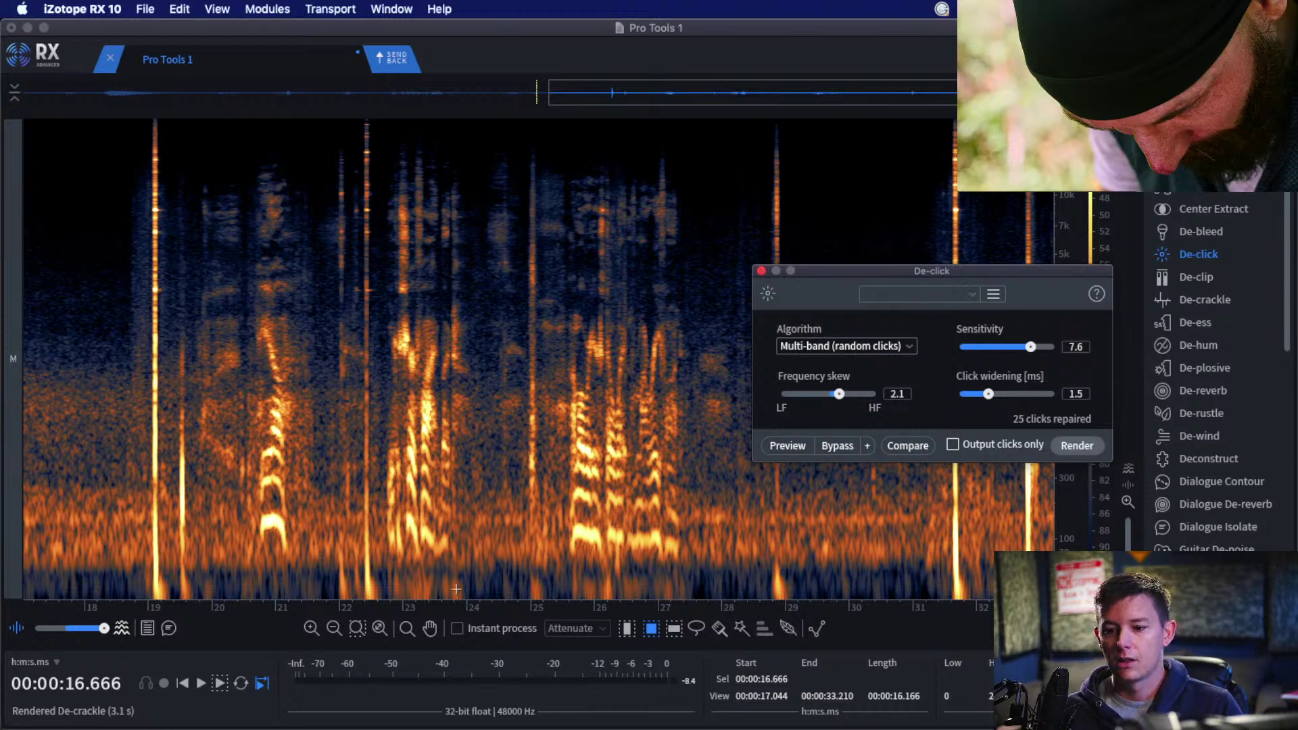
{"action": "left_click", "coordinate": [761, 271]}
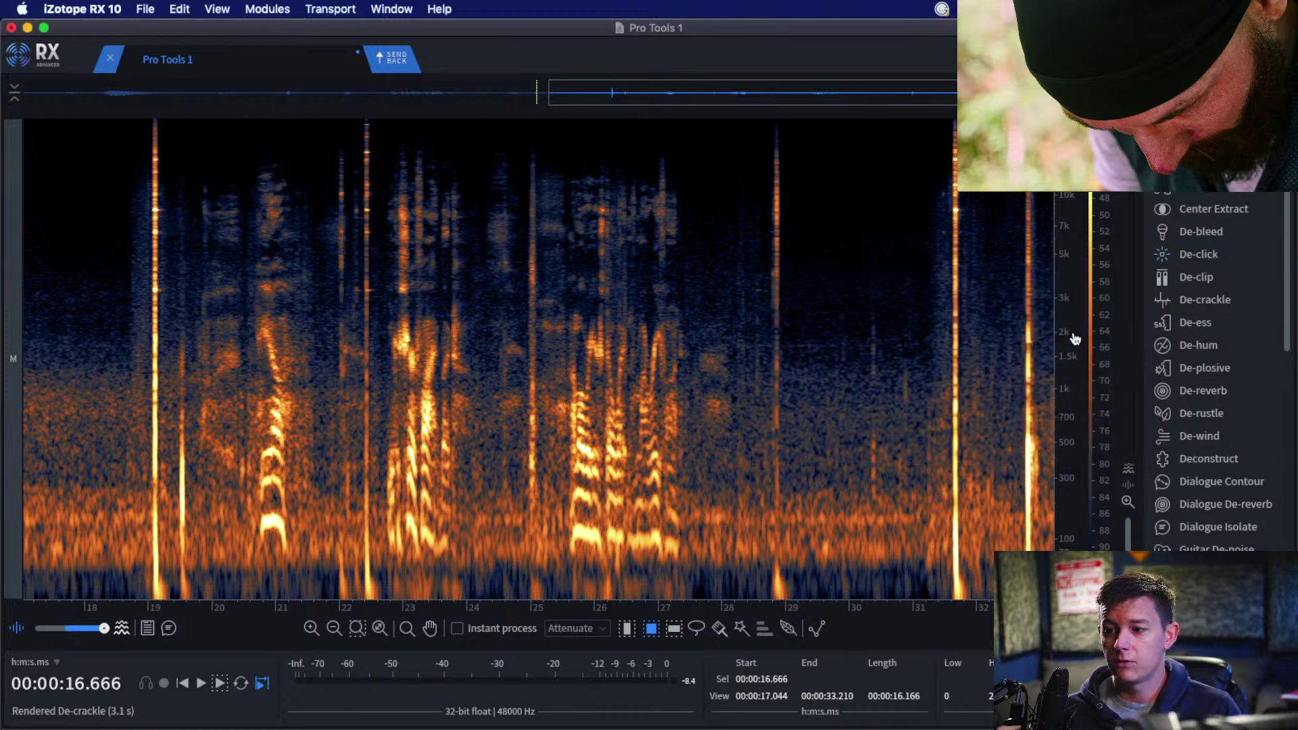
Open the De-plosive module, mark the low-frequency area from 18.839 to 23.791 s, and render De-plosive on it.
{"action": "left_click", "coordinate": [1206, 368]}
{"action": "left_click_drag", "start_coordinate": [979, 198], "coordinate": [681, 196]}
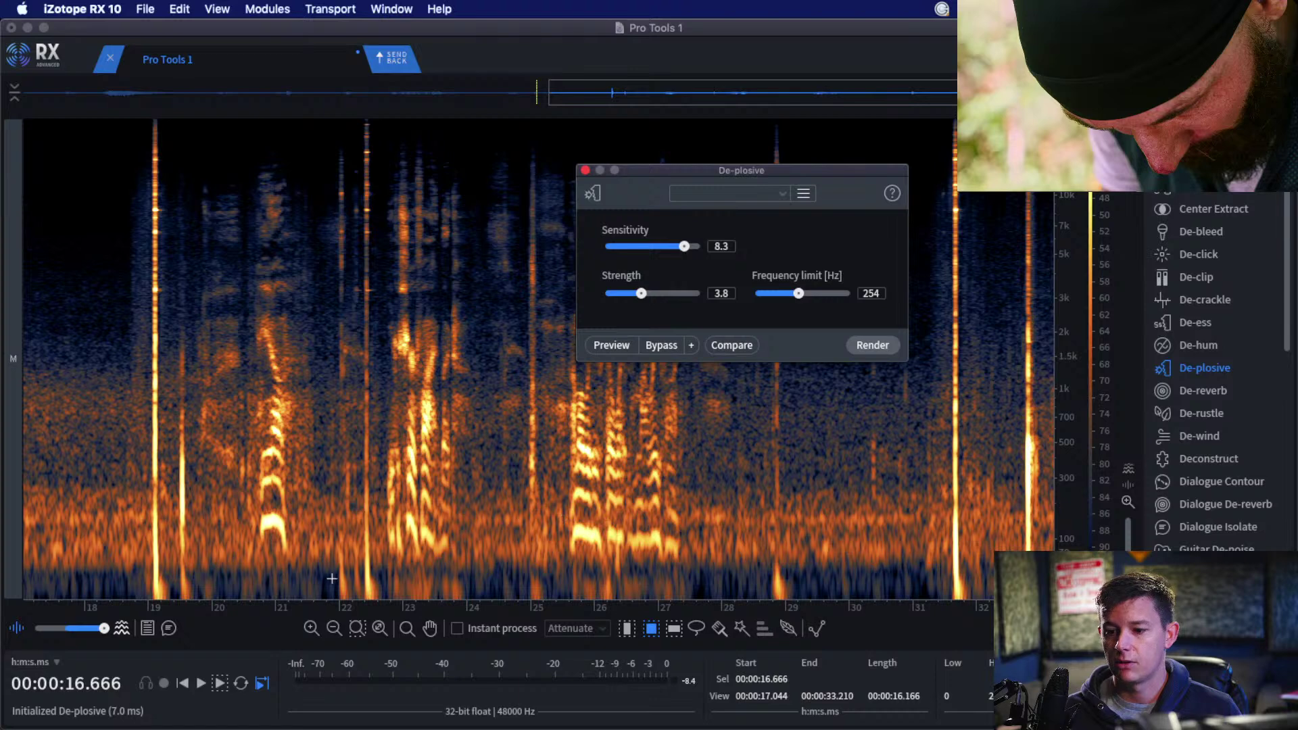
{"action": "left_click_drag", "start_coordinate": [327, 579], "coordinate": [138, 575]}
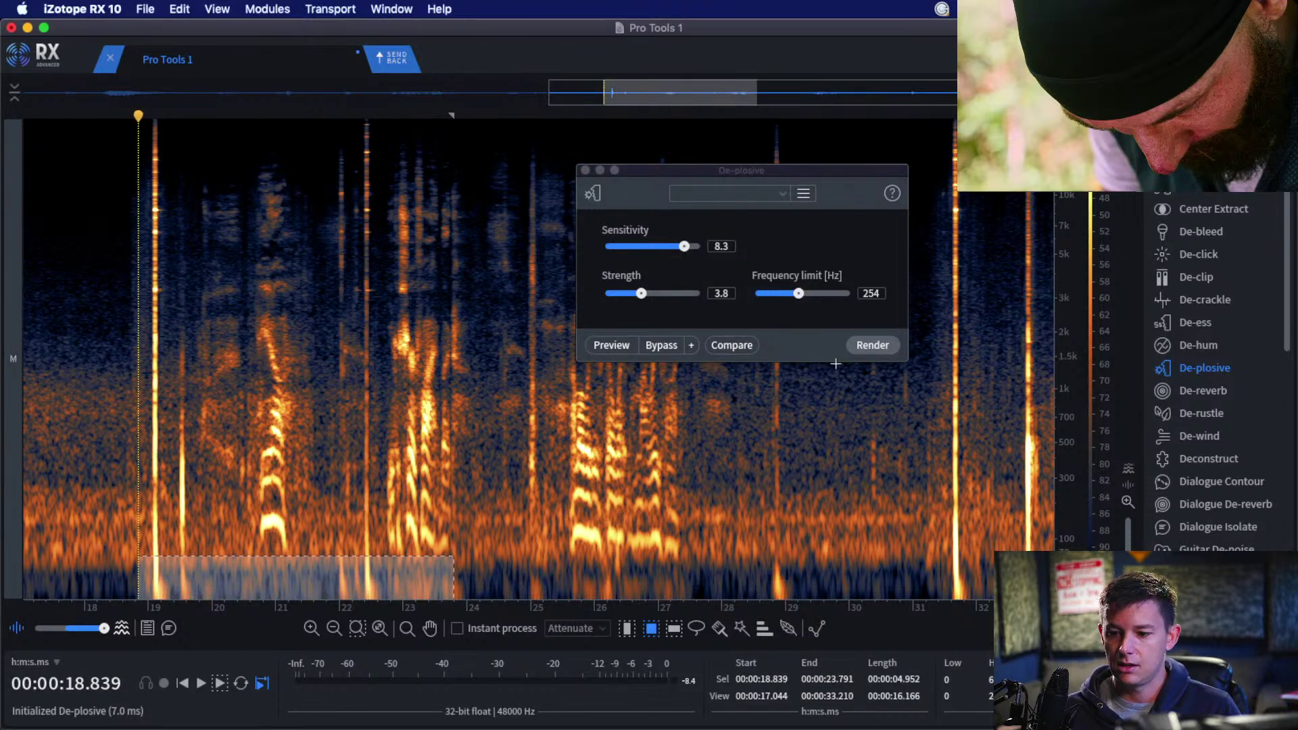
{"action": "left_click", "coordinate": [872, 345]}
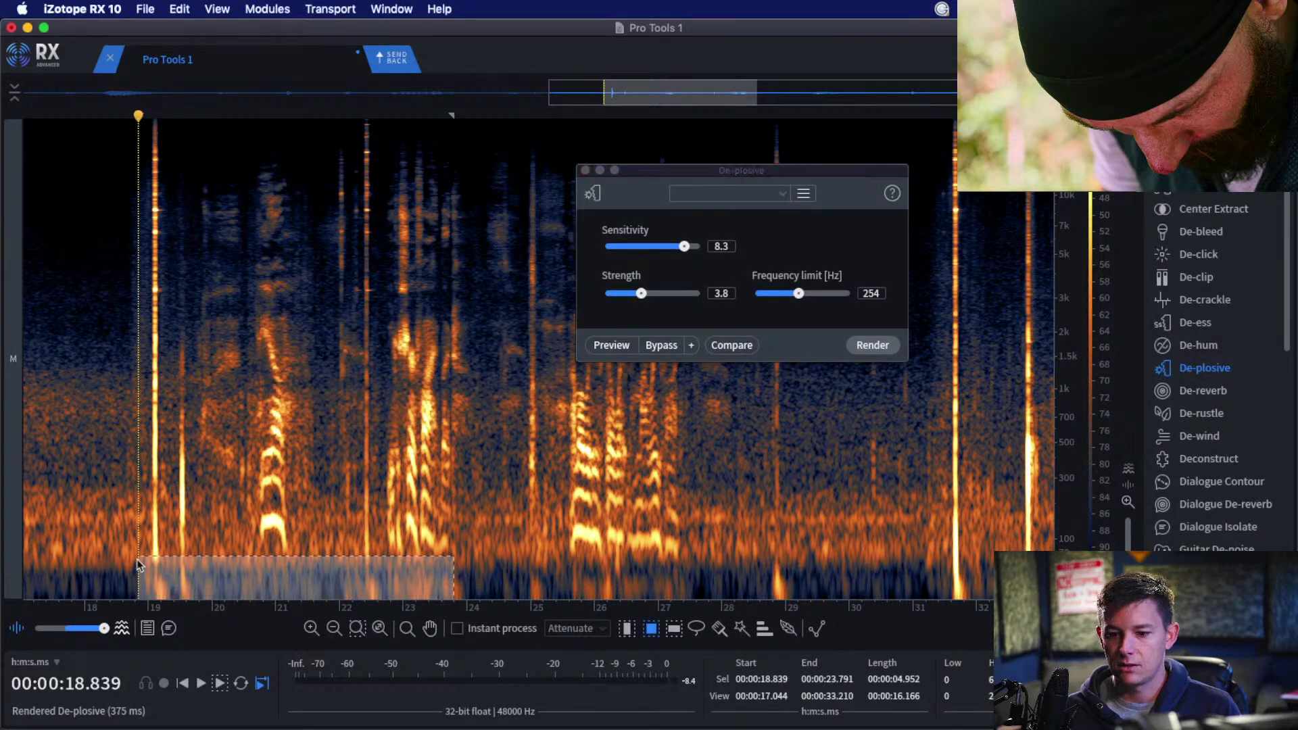
Mark the low-frequency thump from 28.144 to 29.558 s, render De-plosive on it, and close the module.
{"action": "left_click", "coordinate": [527, 582]}
{"action": "left_click_drag", "start_coordinate": [732, 558], "coordinate": [822, 601]}
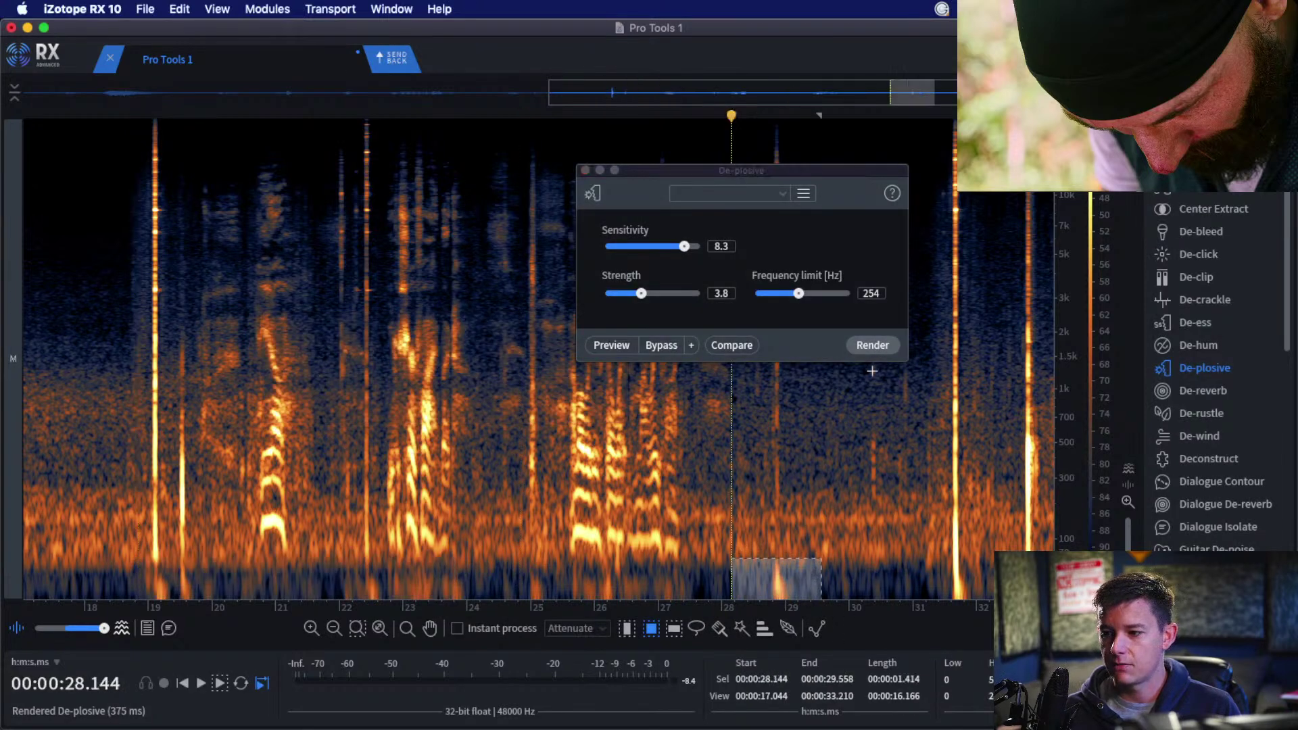
{"action": "left_click", "coordinate": [877, 345]}
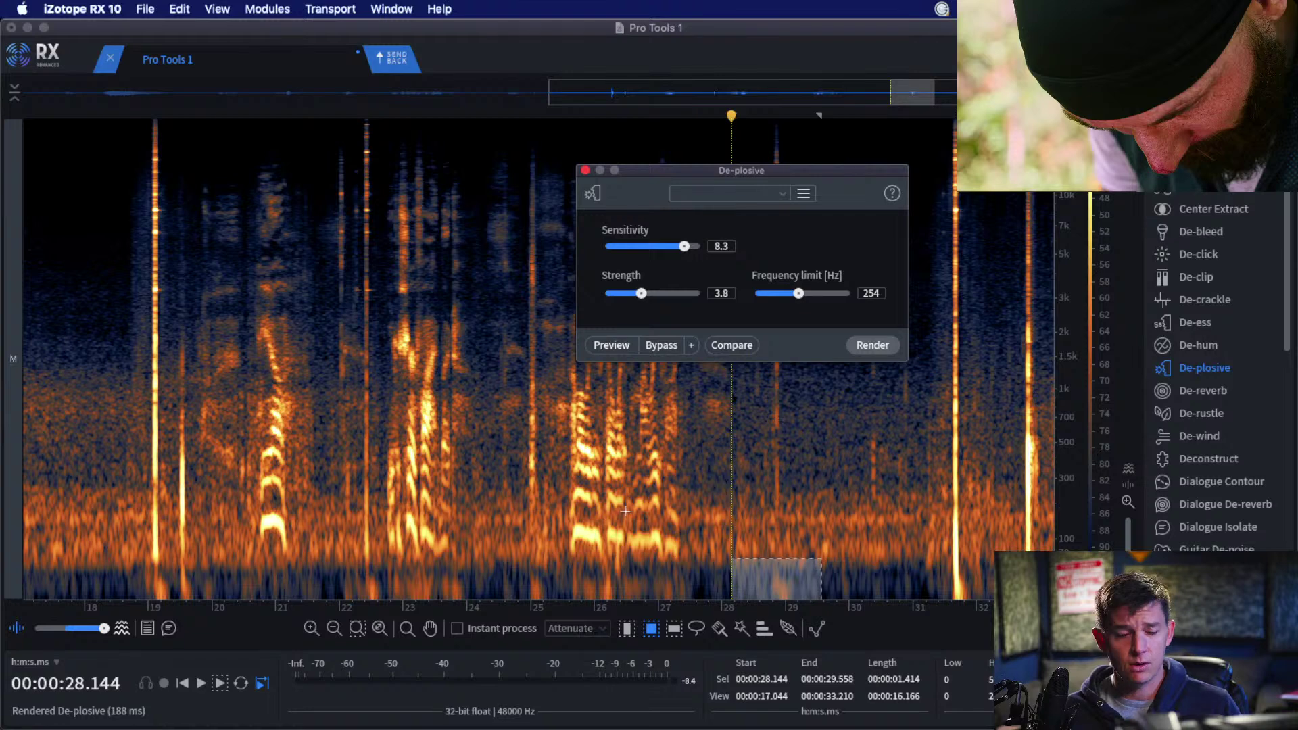
{"action": "left_click", "coordinate": [624, 508]}
{"action": "left_click", "coordinate": [587, 170]}
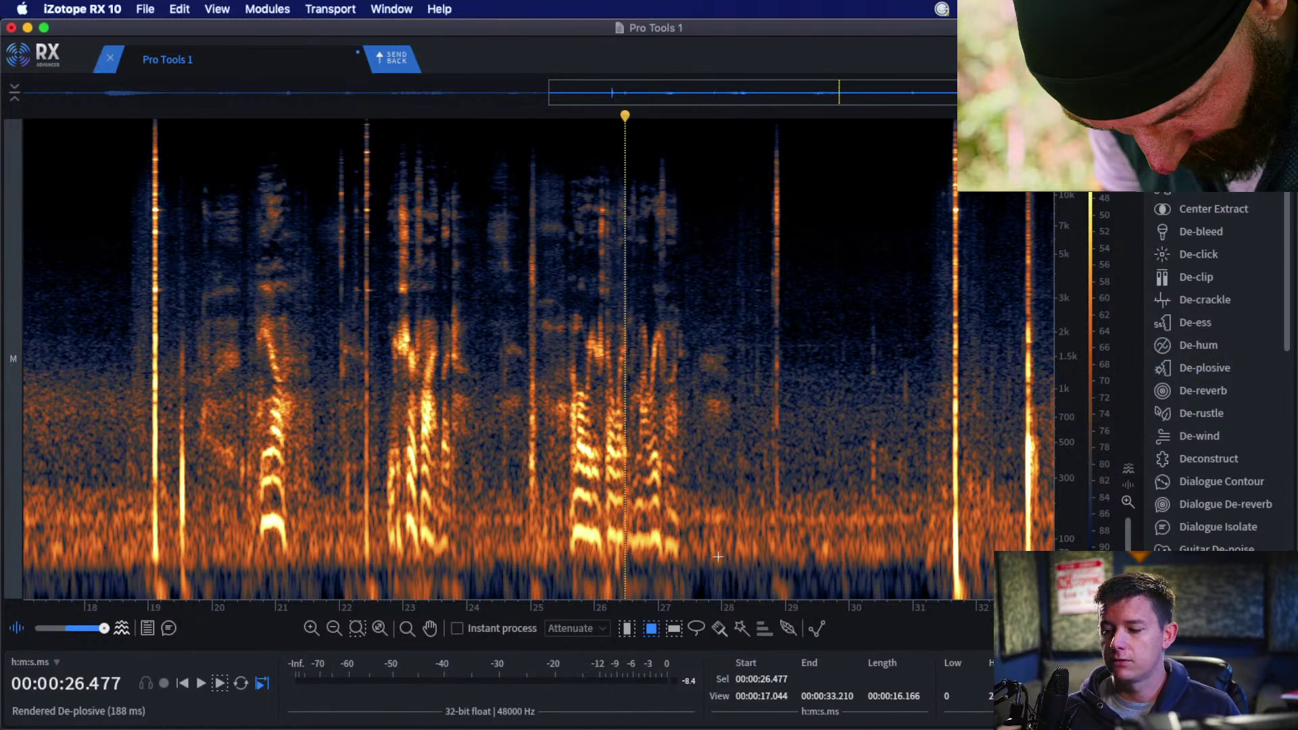
Mark the low-frequency area beneath the speech from 25.445 to 27.800 s, and widen it to span 24.707 to 28.704 s.
{"action": "left_click_drag", "start_coordinate": [558, 547], "coordinate": [708, 600]}
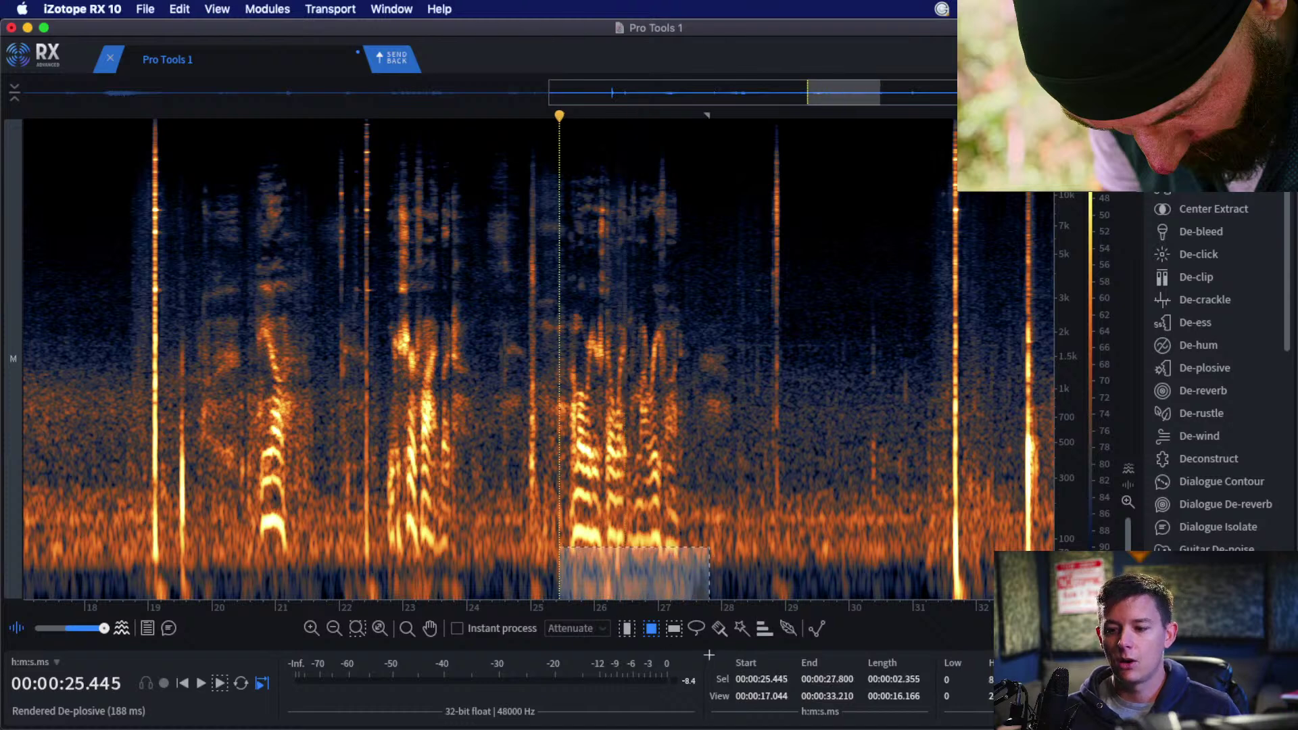
{"action": "left_click", "coordinate": [514, 510]}
{"action": "left_click_drag", "start_coordinate": [513, 508], "coordinate": [767, 665]}
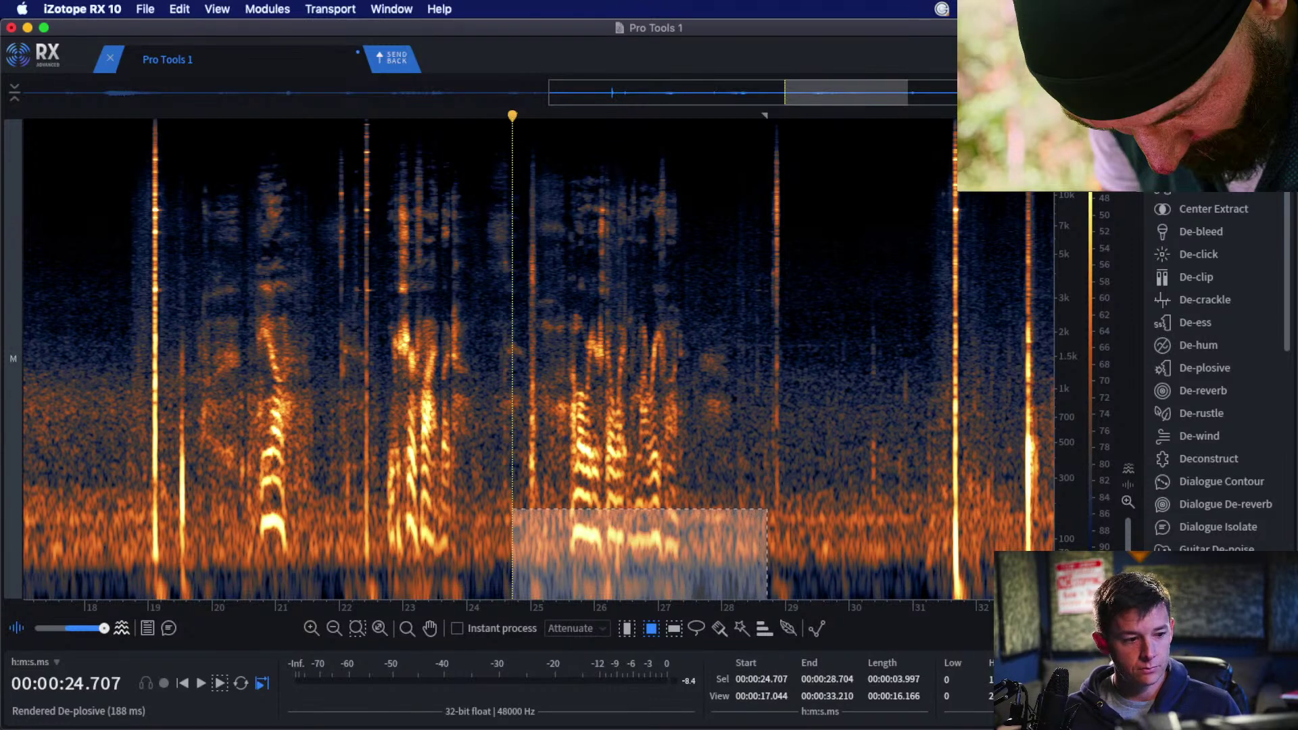
Select the low frequencies from 19.272 to 30.603 s, apply De-plosive to them, and clear the selection.
{"action": "key", "text": "super+Tab"}
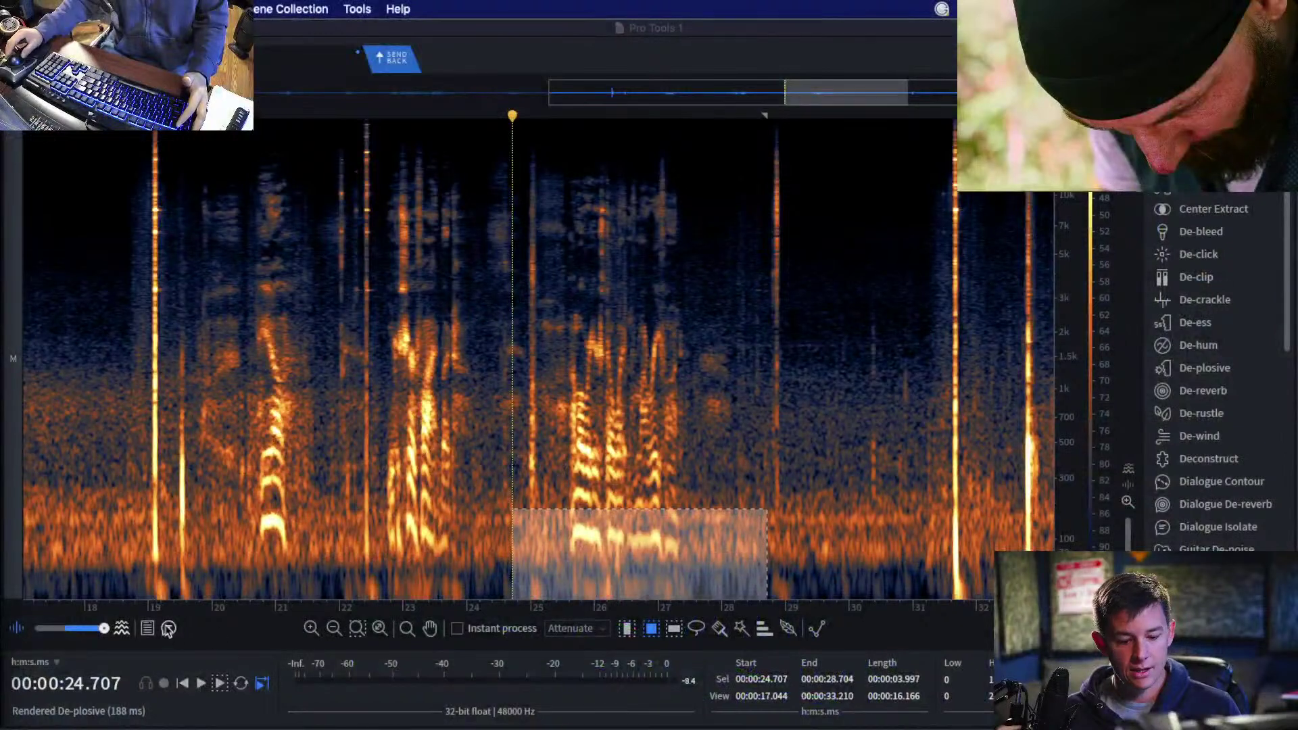
{"action": "left_click", "coordinate": [703, 433]}
{"action": "left_click", "coordinate": [488, 470]}
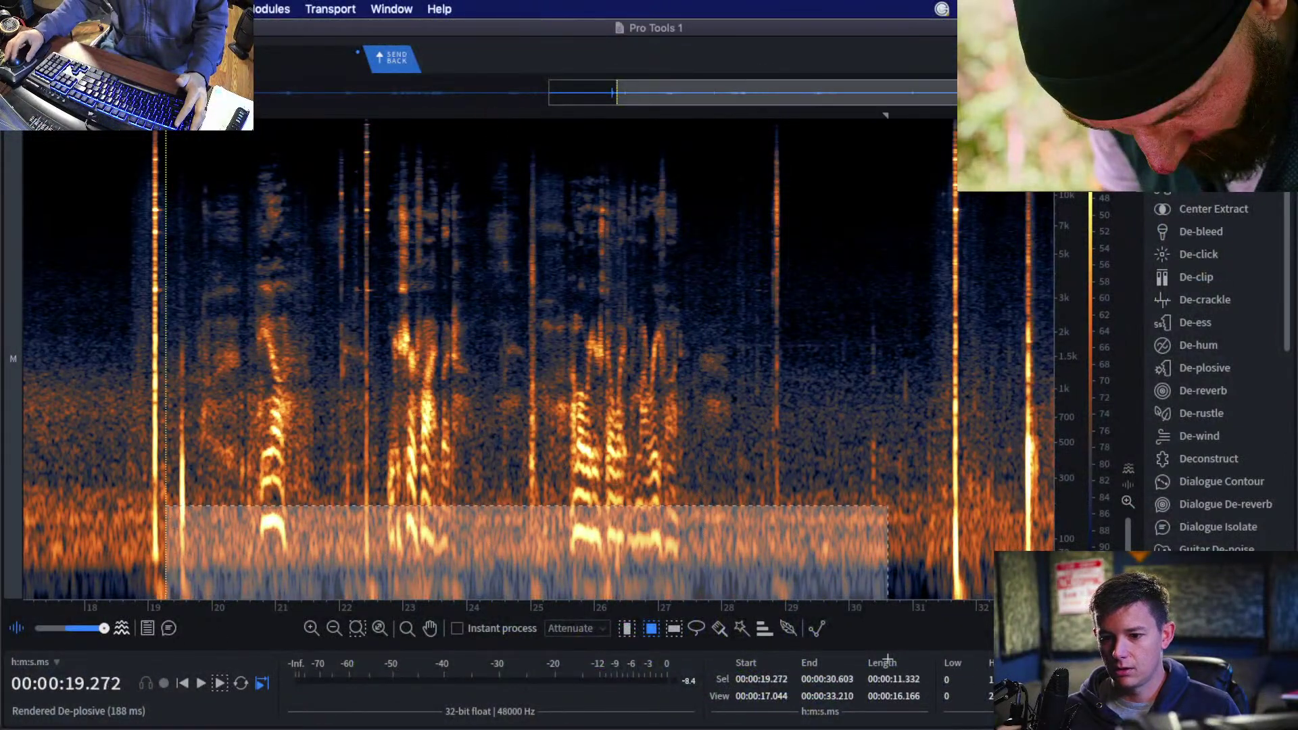
{"action": "left_click_drag", "start_coordinate": [166, 506], "coordinate": [888, 599]}
{"action": "key", "text": "Return"}
{"action": "left_click", "coordinate": [667, 479]}
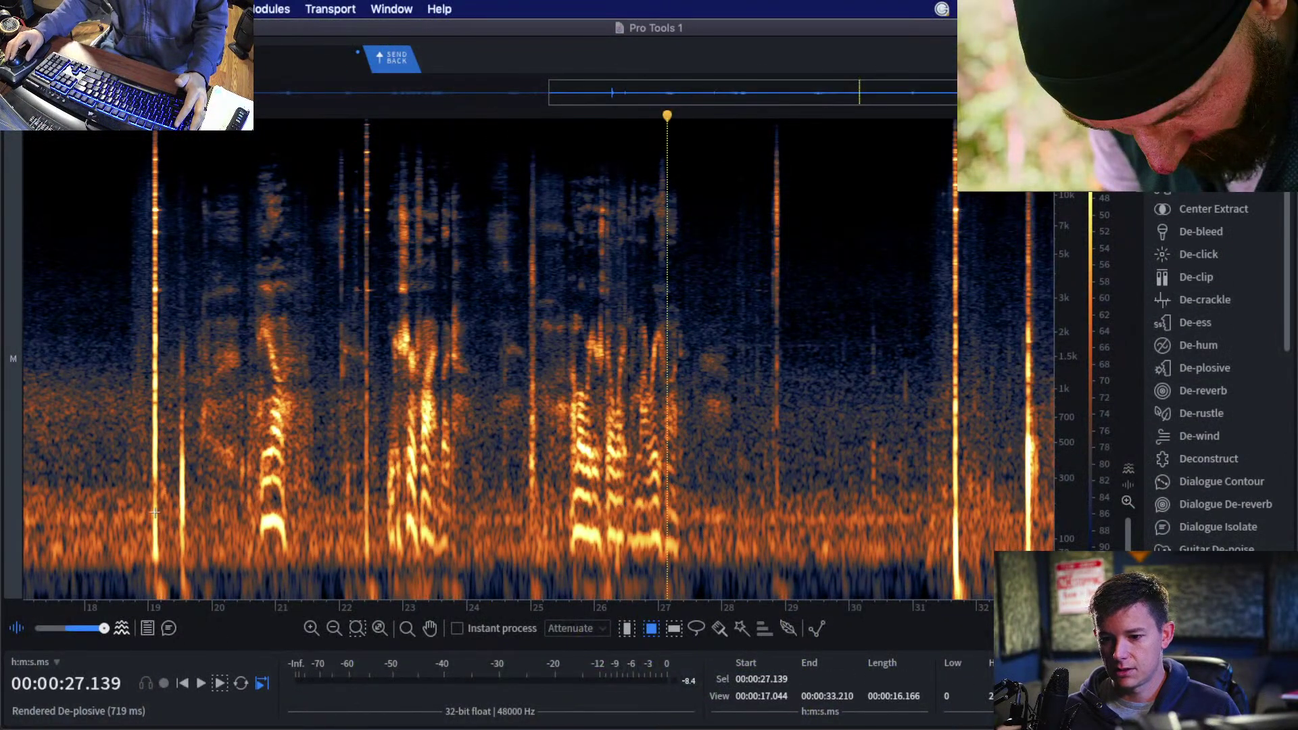
Display the whole clip and mark the low-frequency area around the tall click from 18.461 to 20.411 s.
{"action": "left_click_drag", "start_coordinate": [155, 507], "coordinate": [687, 599]}
{"action": "left_click", "coordinate": [600, 514]}
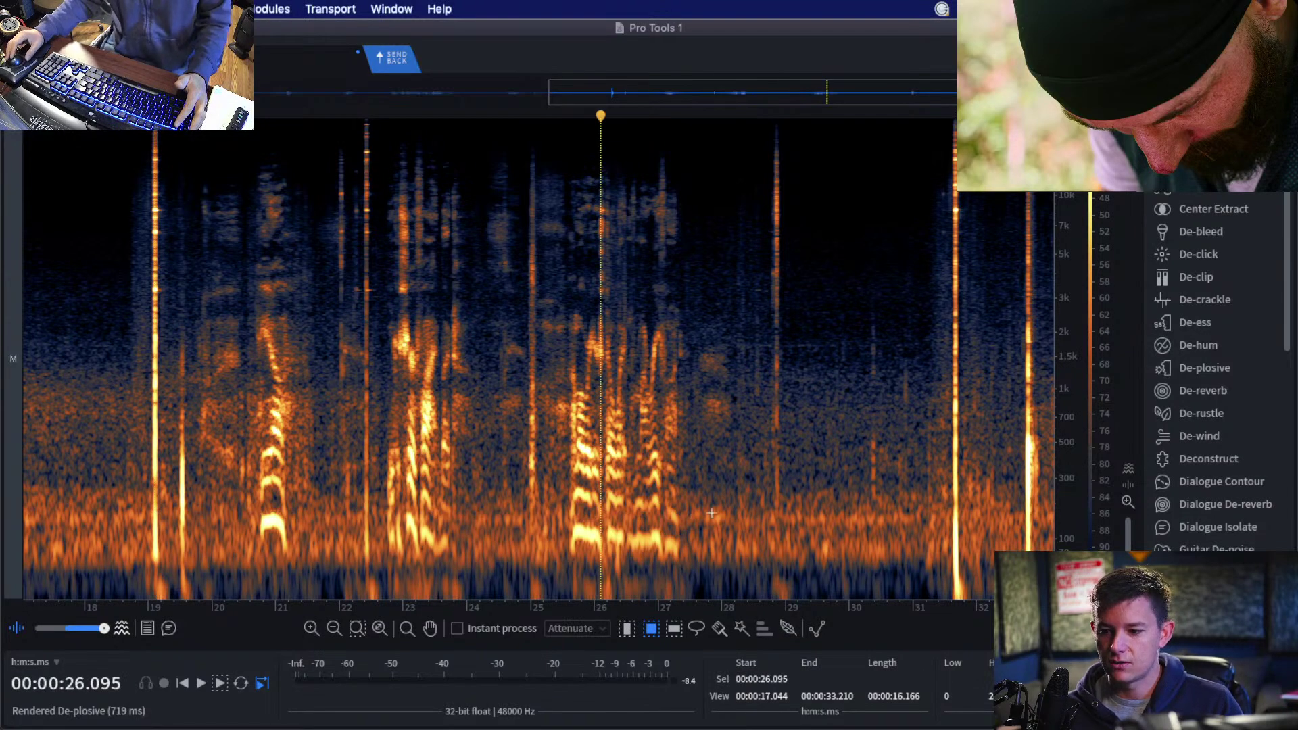
{"action": "key", "text": "super+0"}
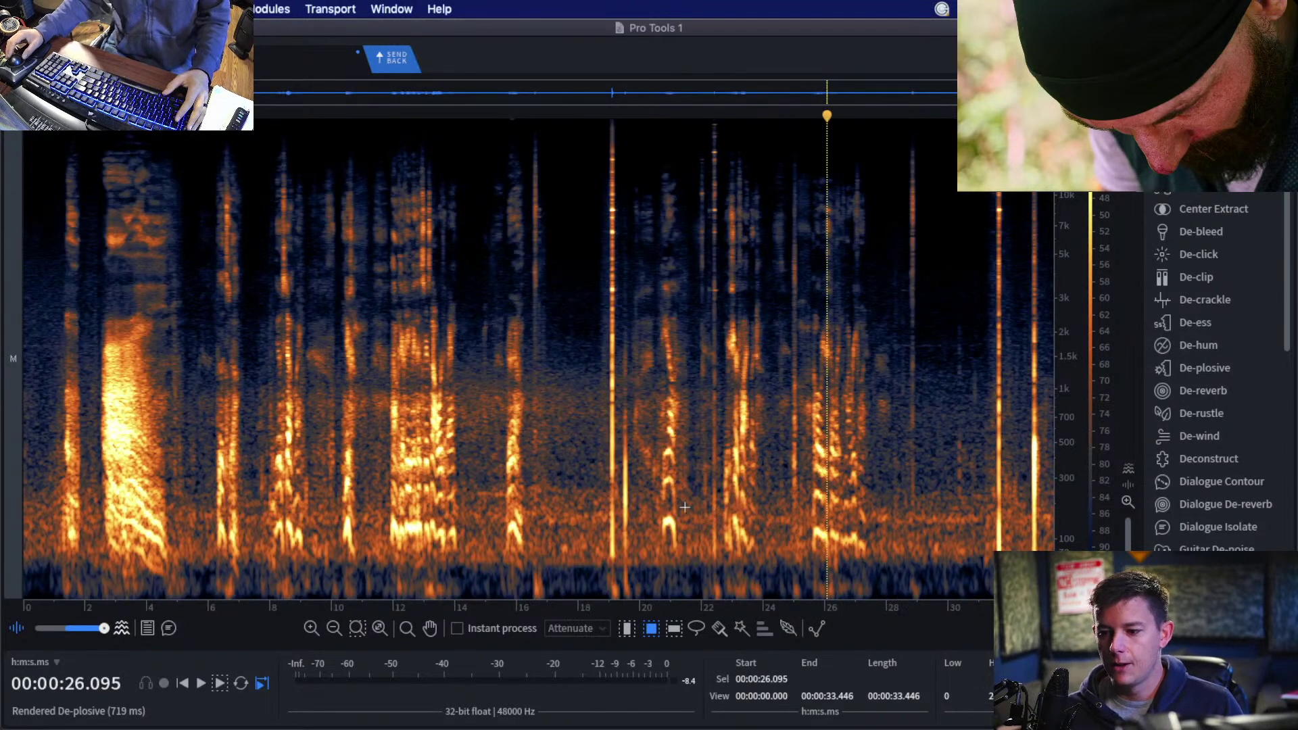
{"action": "left_click_drag", "start_coordinate": [593, 533], "coordinate": [653, 600]}
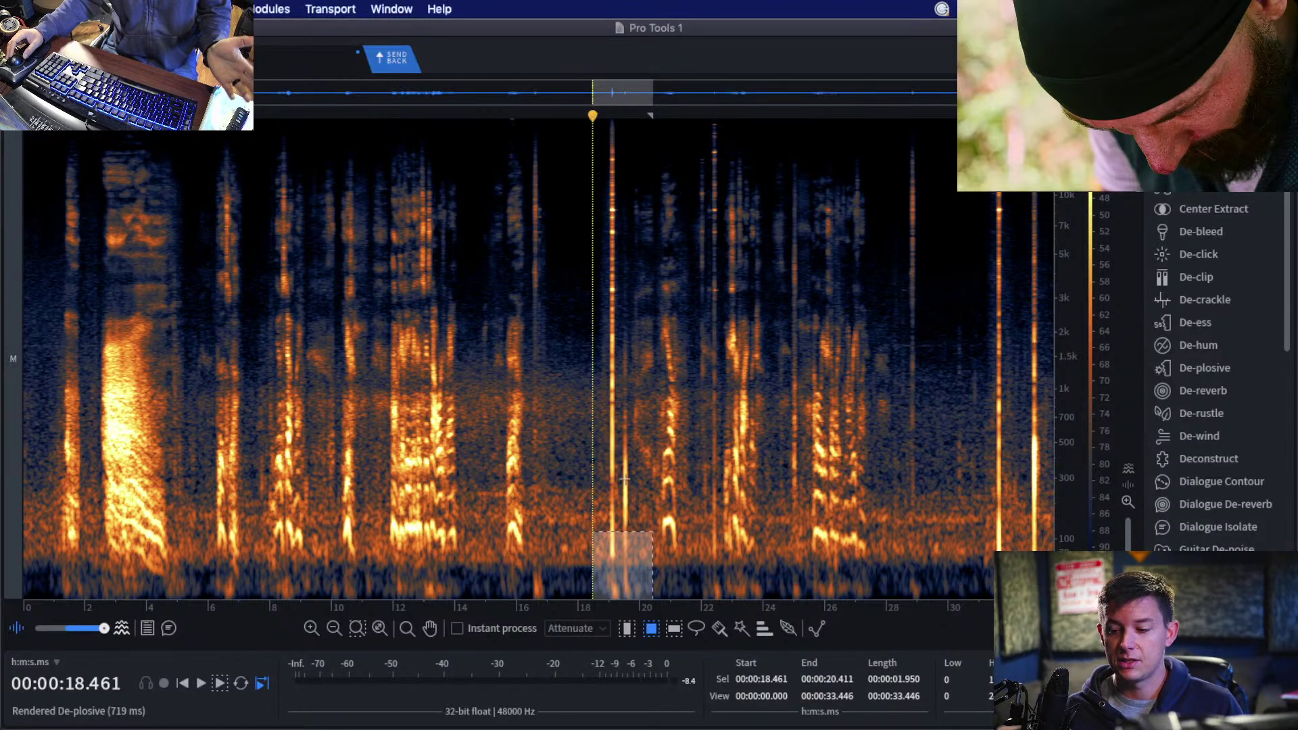
{"action": "scroll", "coordinate": [609, 432], "scroll_direction": "up", "scroll_amount": 4}
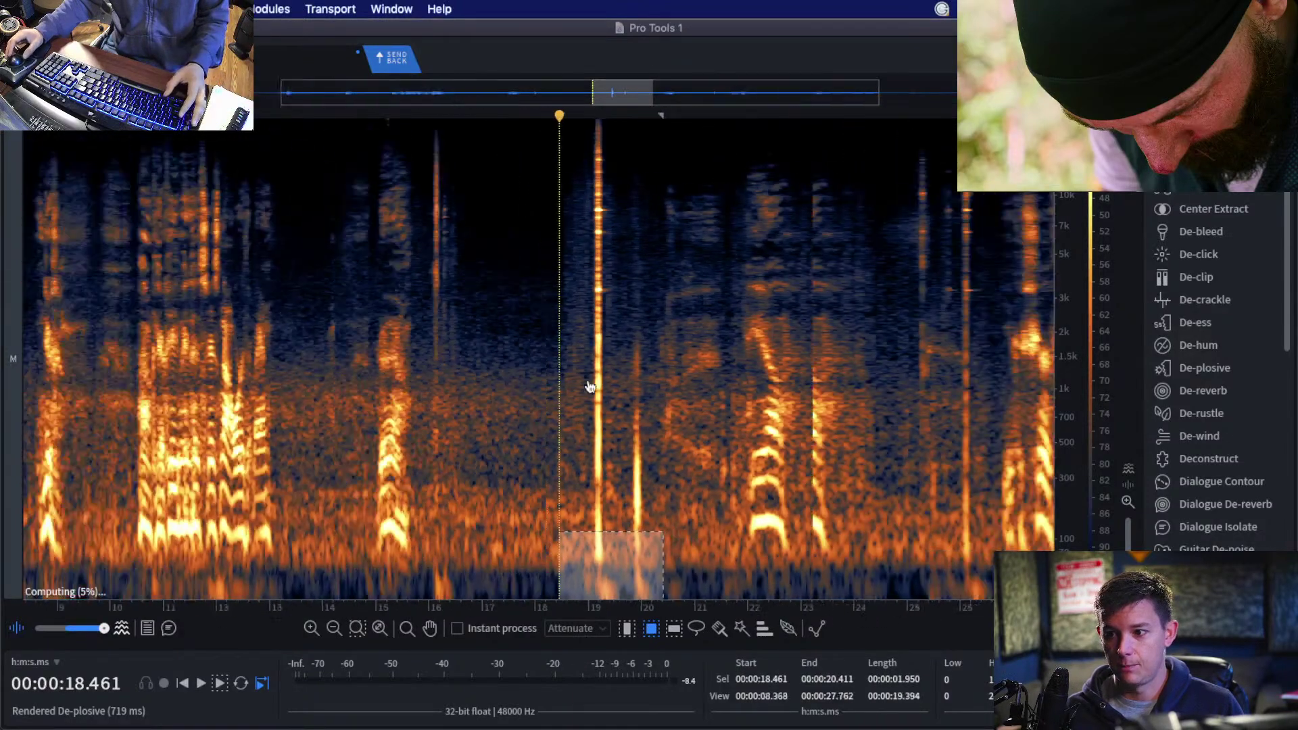
Mark the lowest frequency band from 18.463 to 25.000 s, and clear the selection.
{"action": "left_click", "coordinate": [575, 365]}
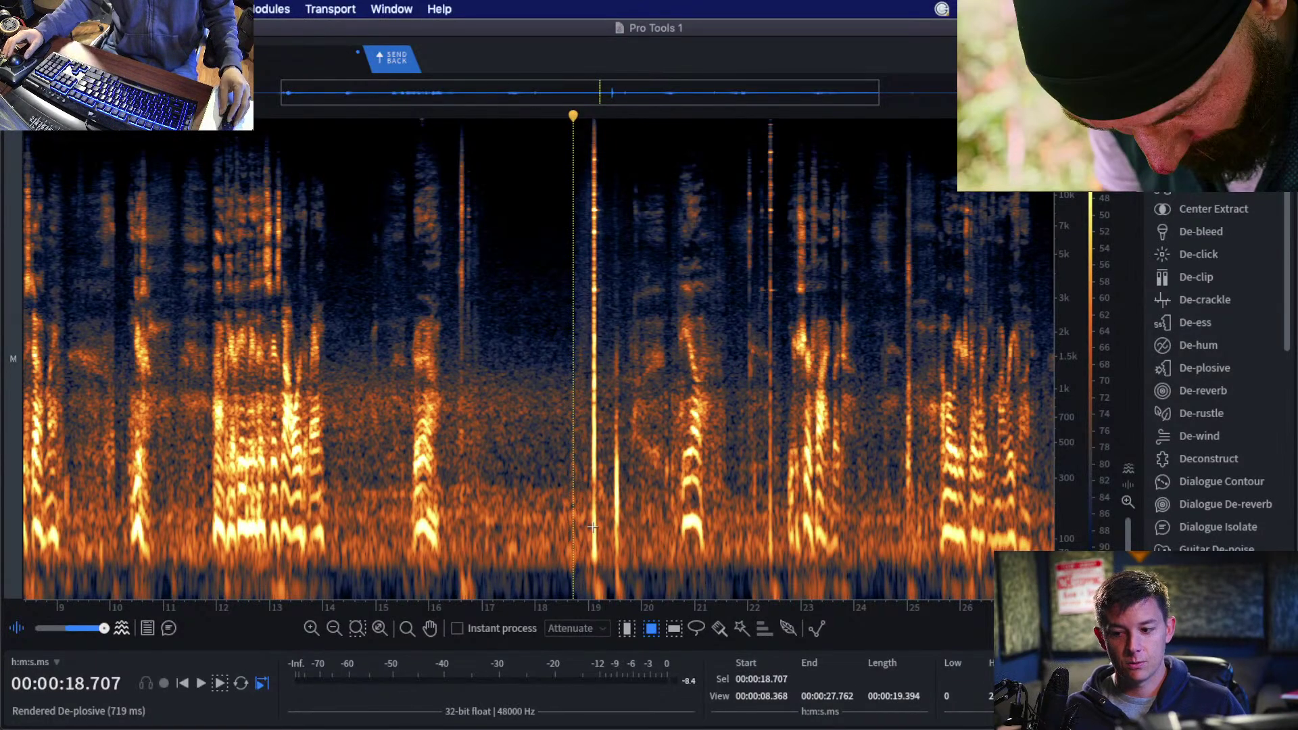
{"action": "left_click", "coordinate": [595, 569]}
{"action": "left_click_drag", "start_coordinate": [560, 568], "coordinate": [907, 599]}
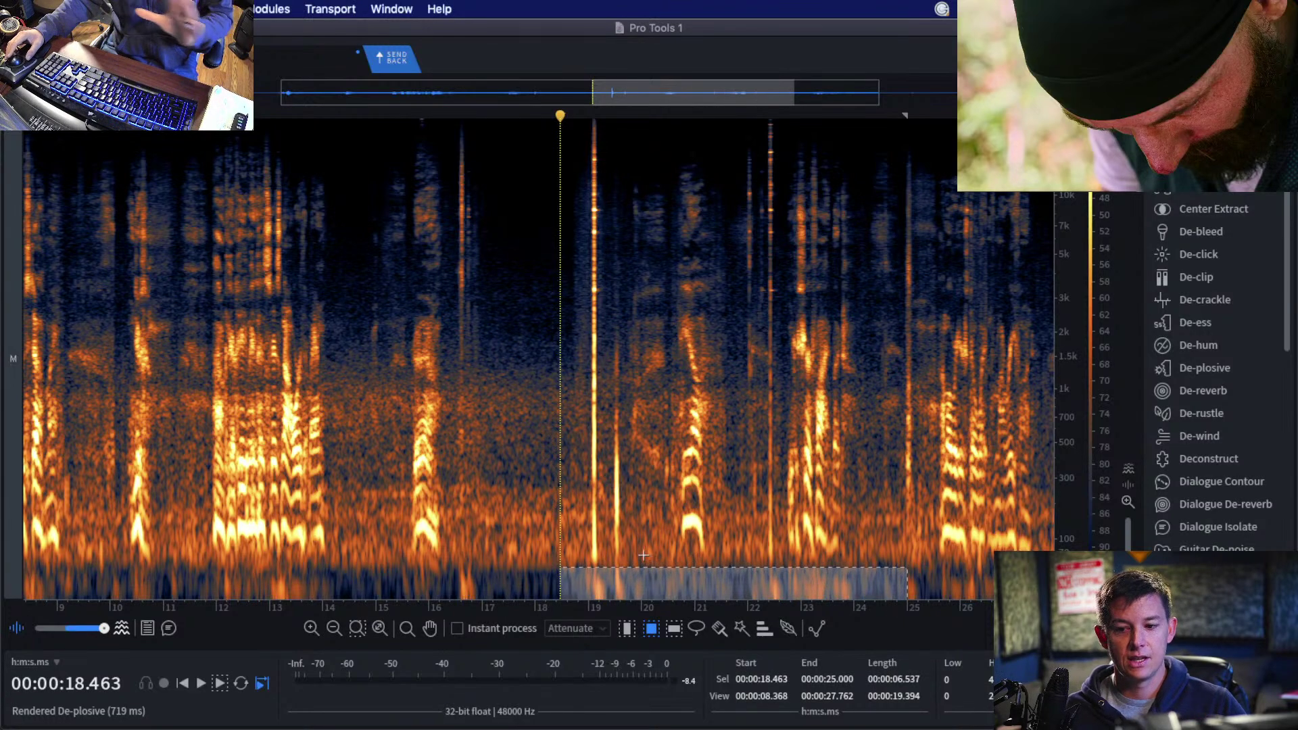
{"action": "left_click", "coordinate": [599, 545]}
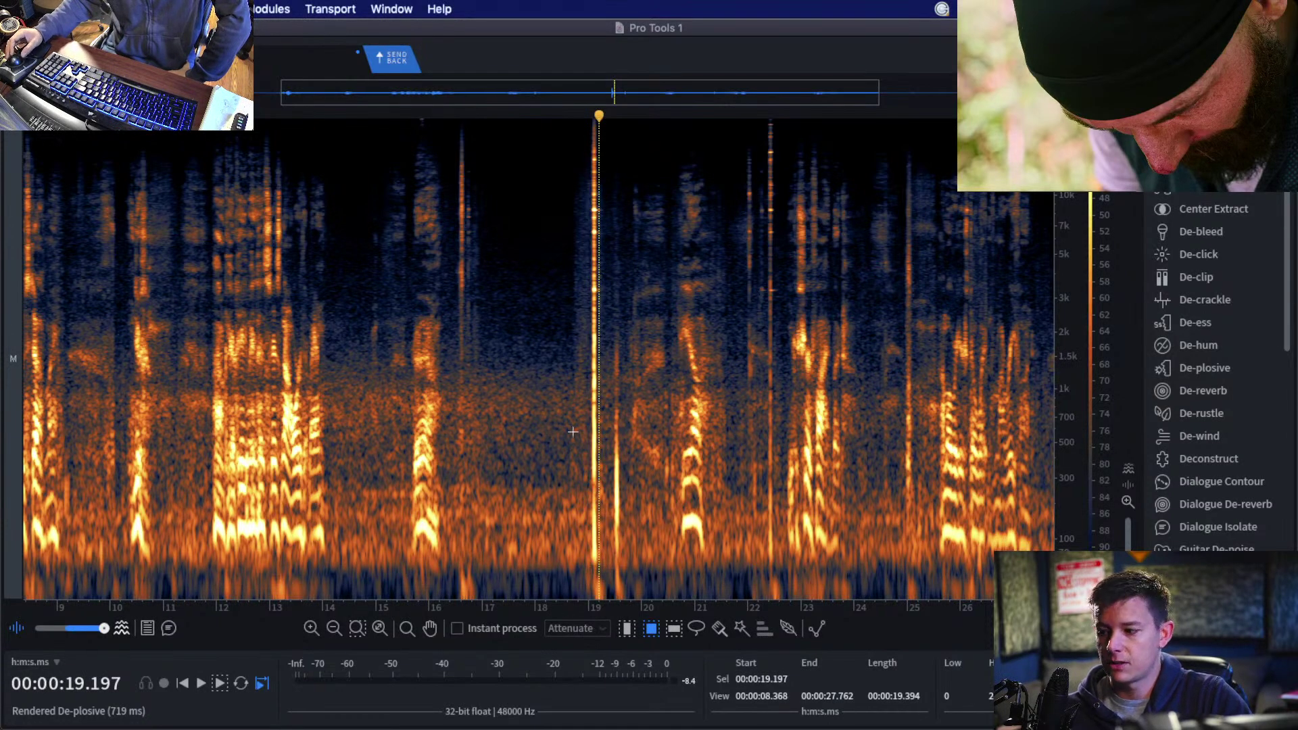
Look through the Audio, Display, Keyboard and Misc preferences for display options, and cancel without changes.
{"action": "left_click", "coordinate": [80, 9]}
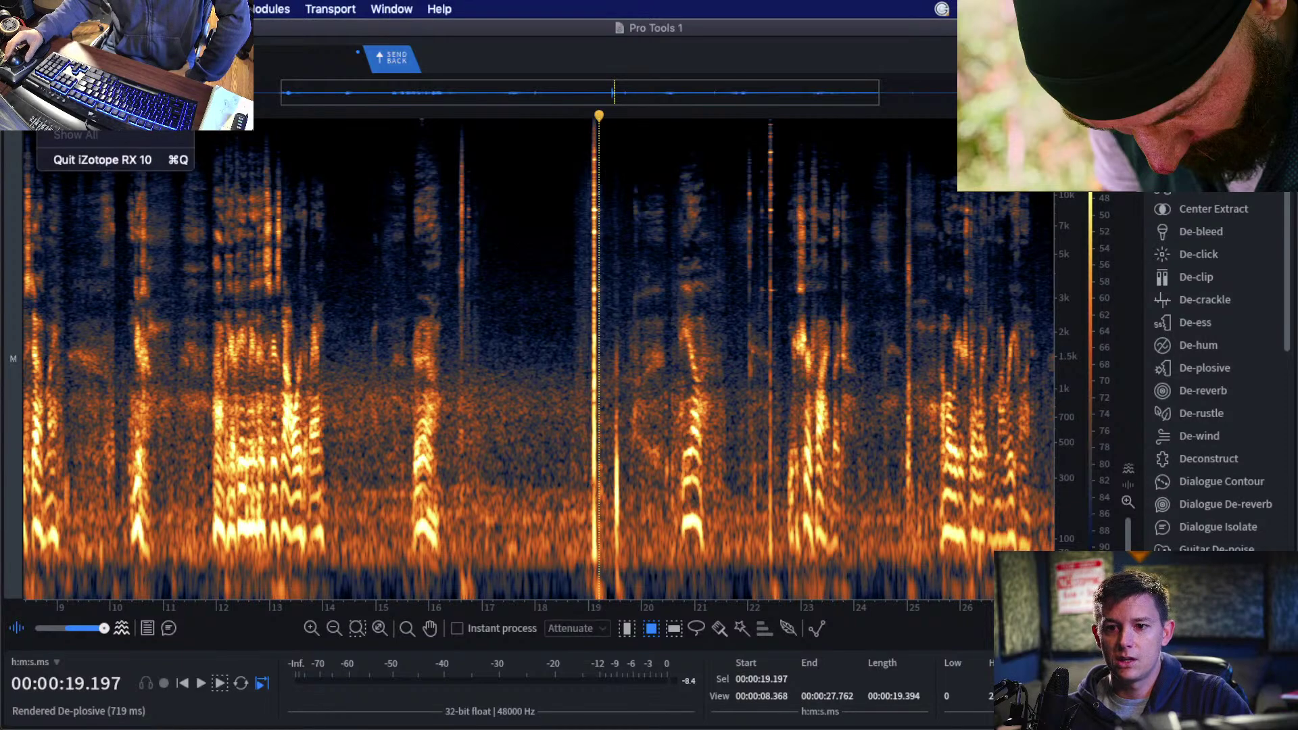
{"action": "left_click", "coordinate": [74, 48]}
{"action": "left_click", "coordinate": [515, 273]}
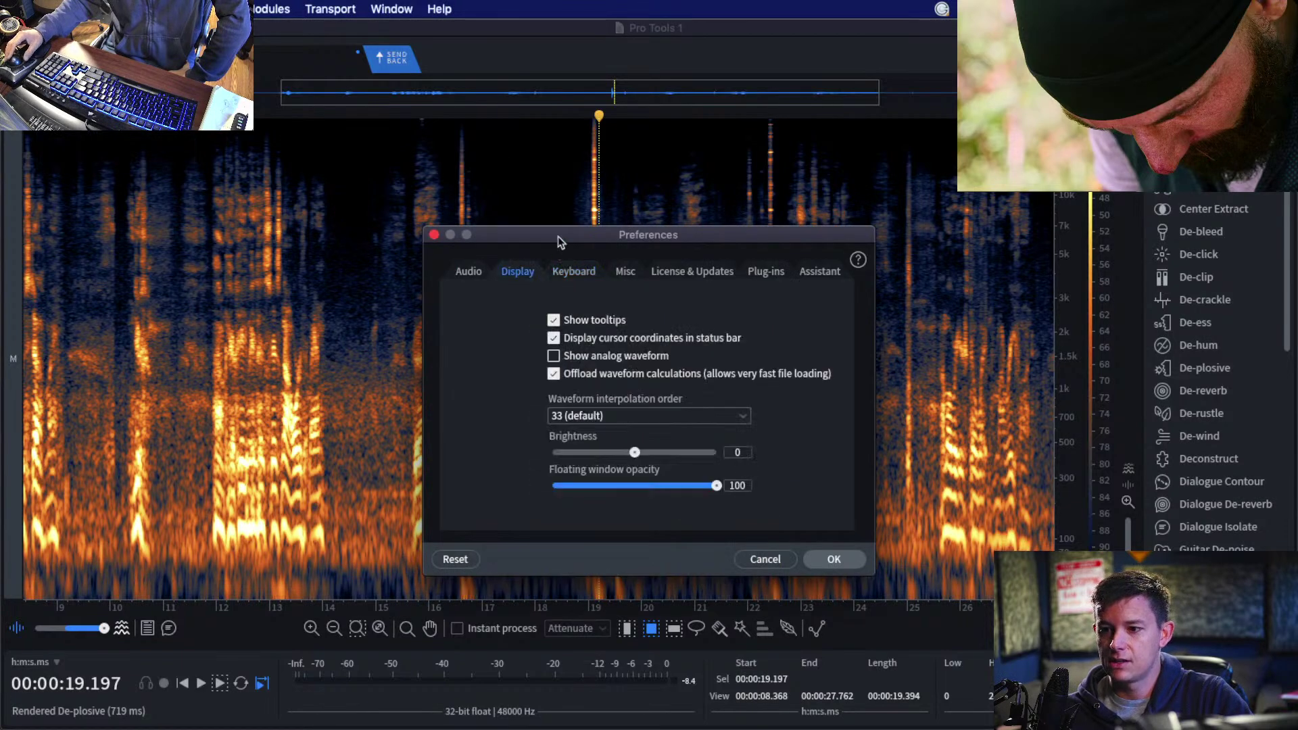
{"action": "left_click_drag", "start_coordinate": [558, 237], "coordinate": [477, 169]}
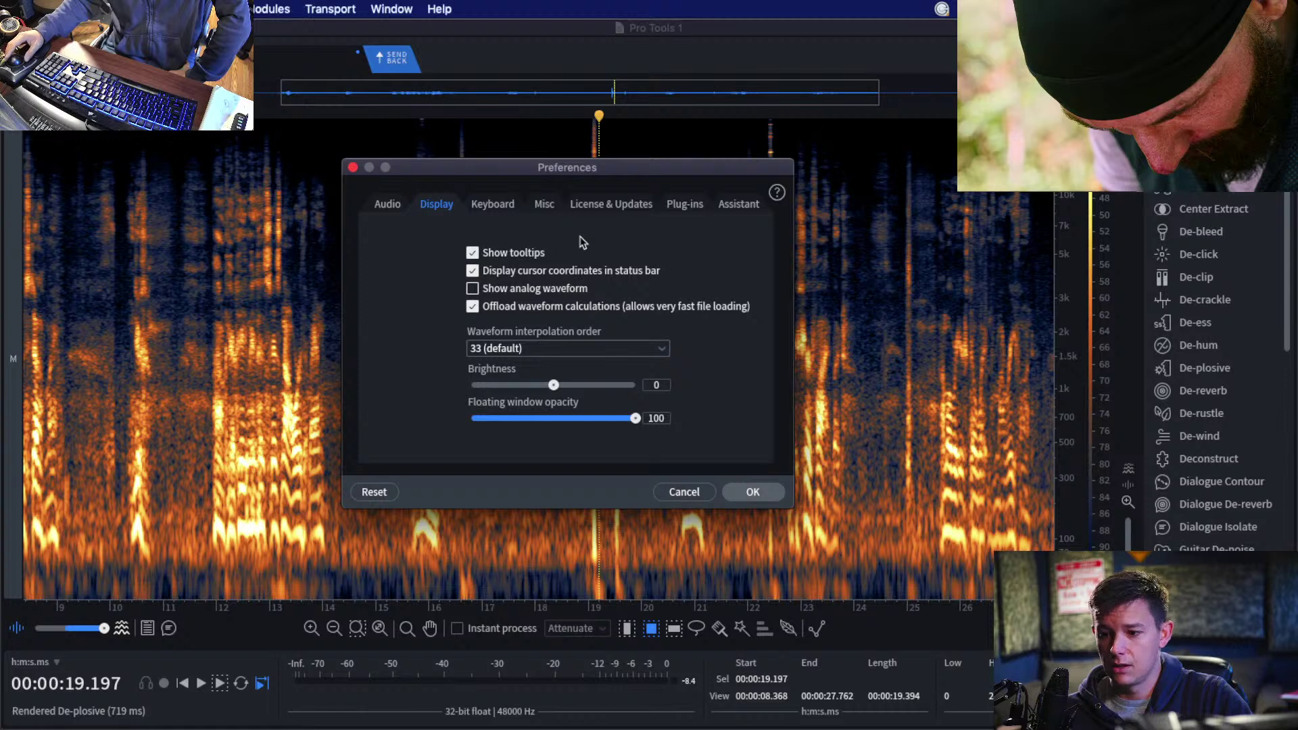
{"action": "left_click", "coordinate": [484, 210]}
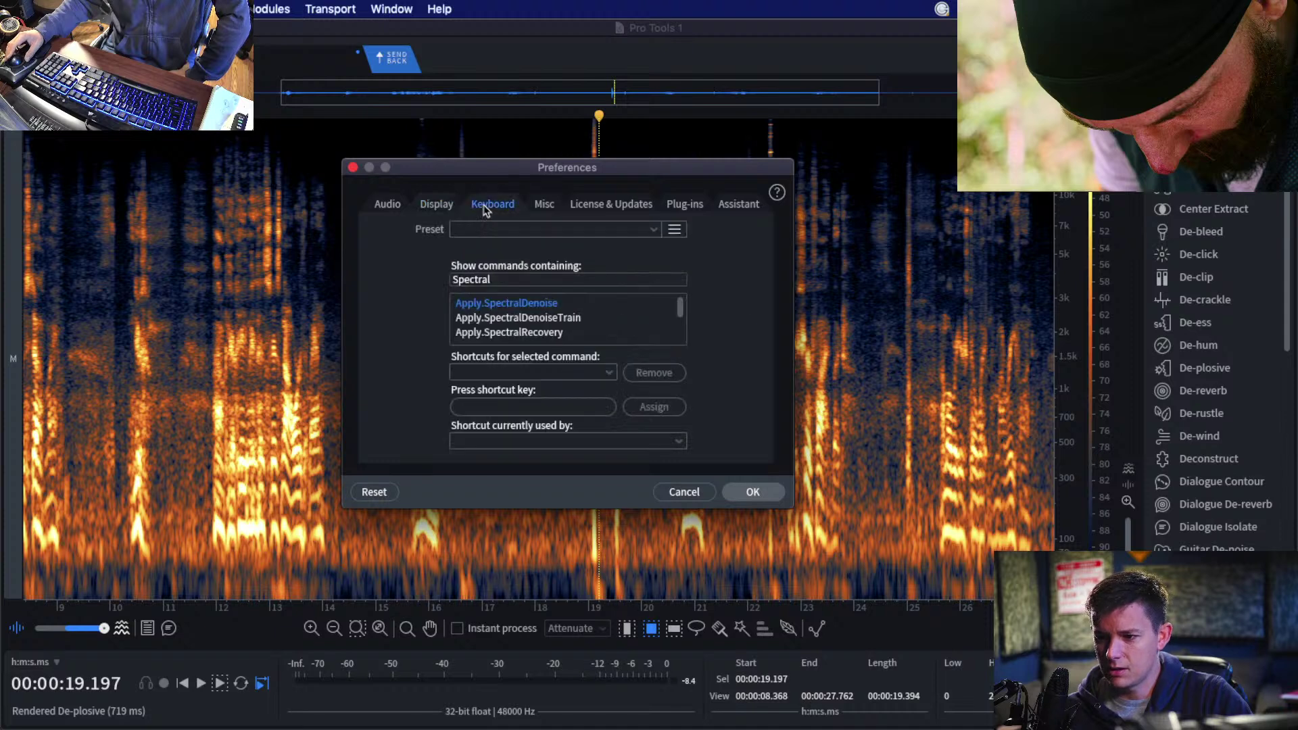
{"action": "left_click", "coordinate": [399, 207]}
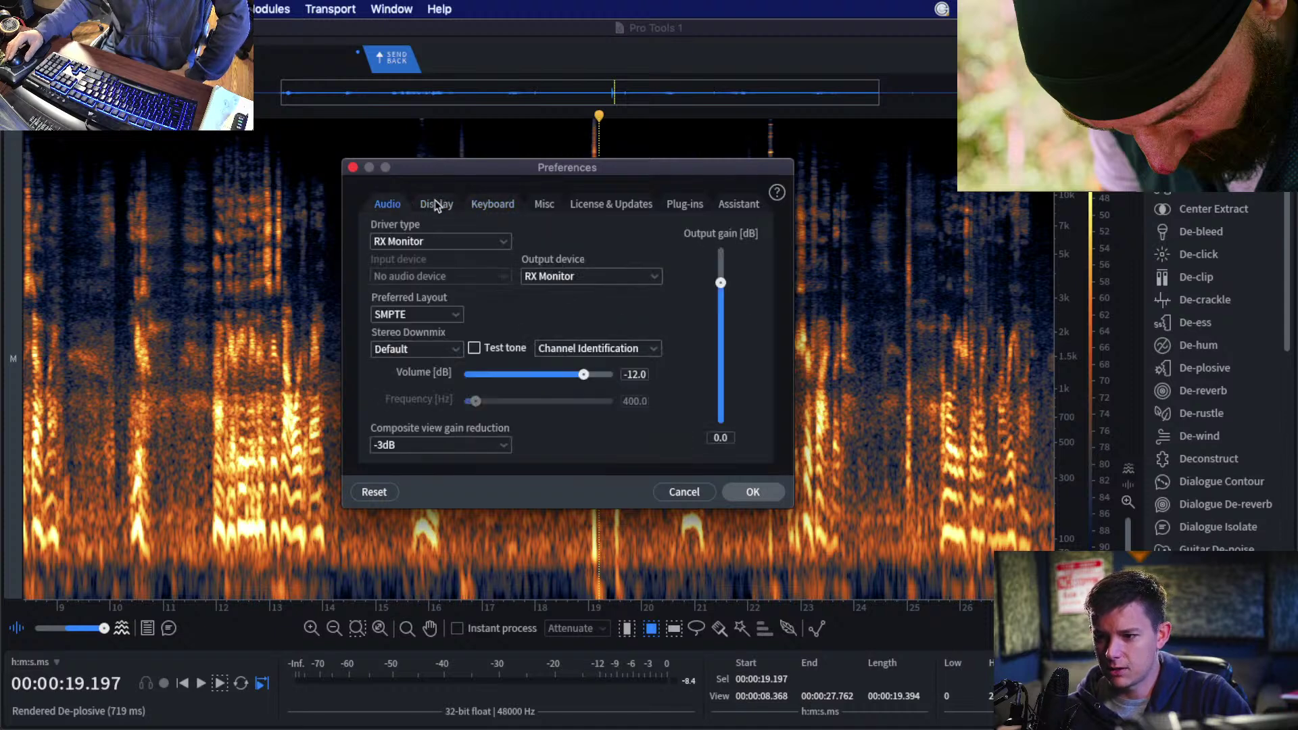
{"action": "left_click", "coordinate": [436, 205]}
{"action": "left_click", "coordinate": [387, 203]}
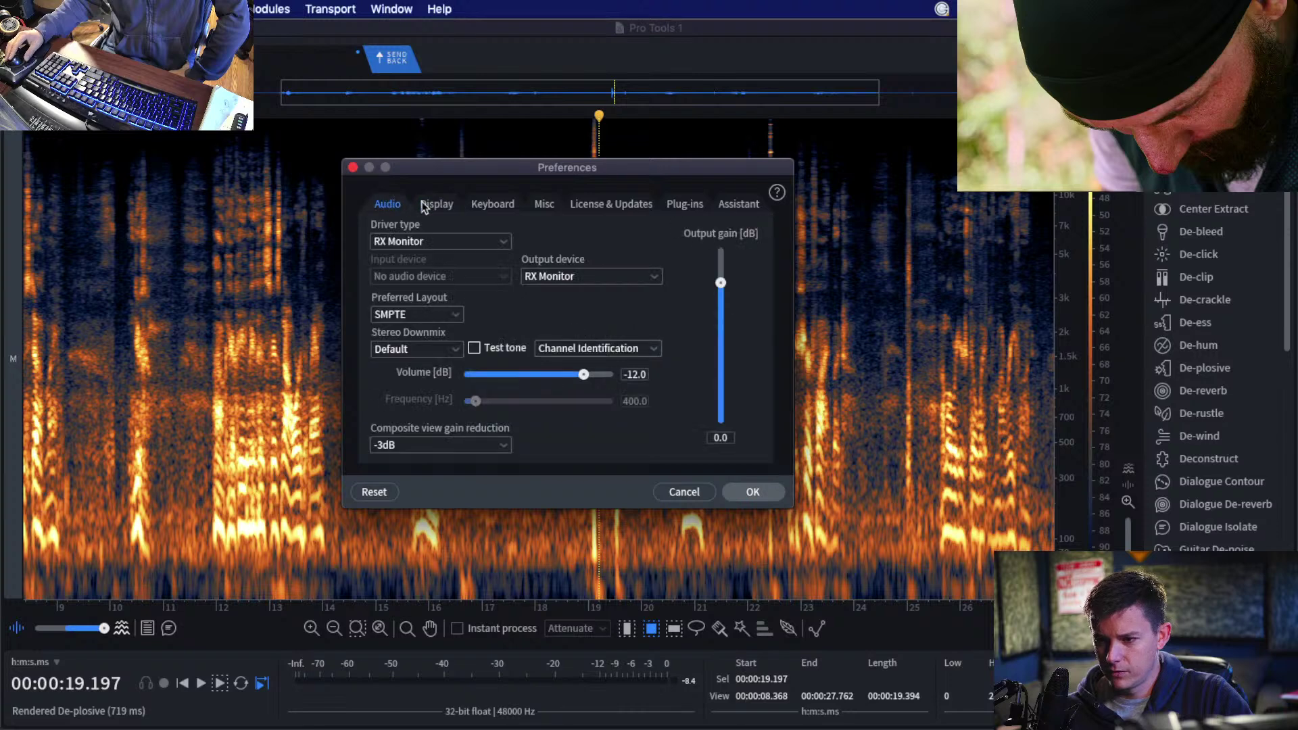
{"action": "left_click", "coordinate": [436, 206]}
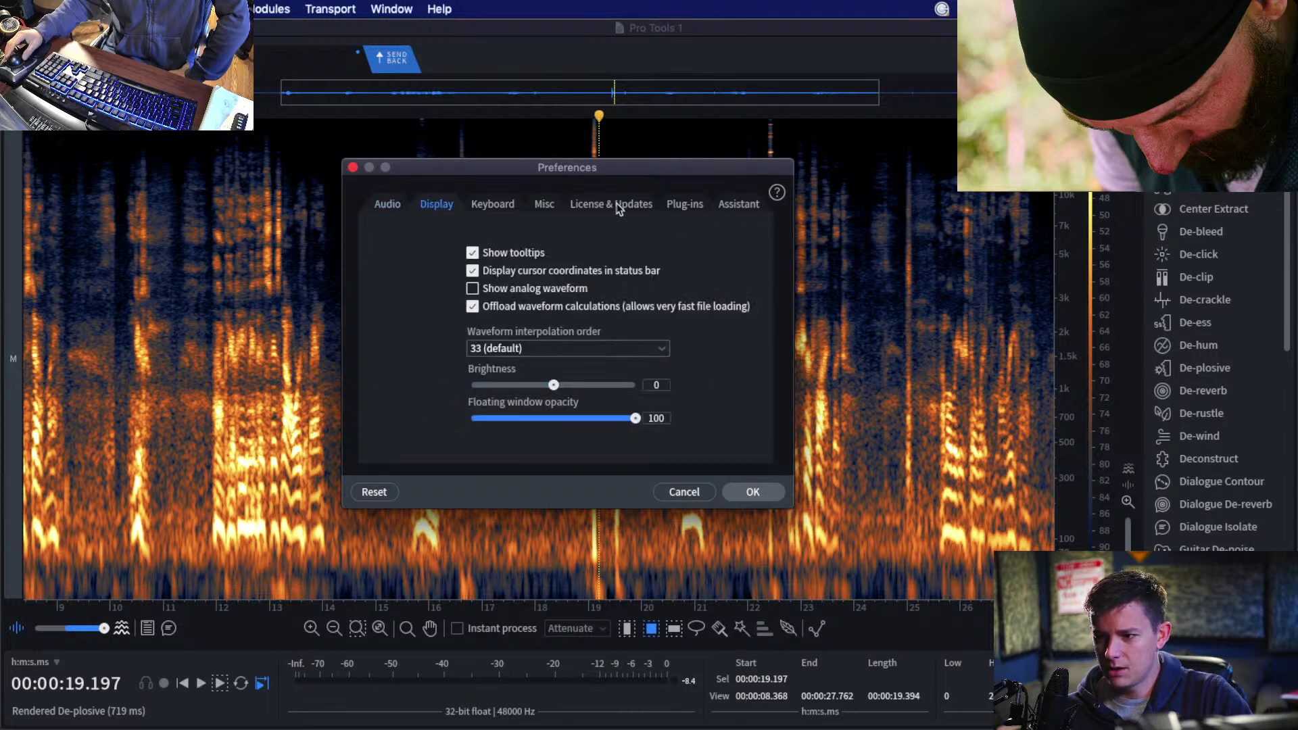
{"action": "left_click", "coordinate": [547, 206]}
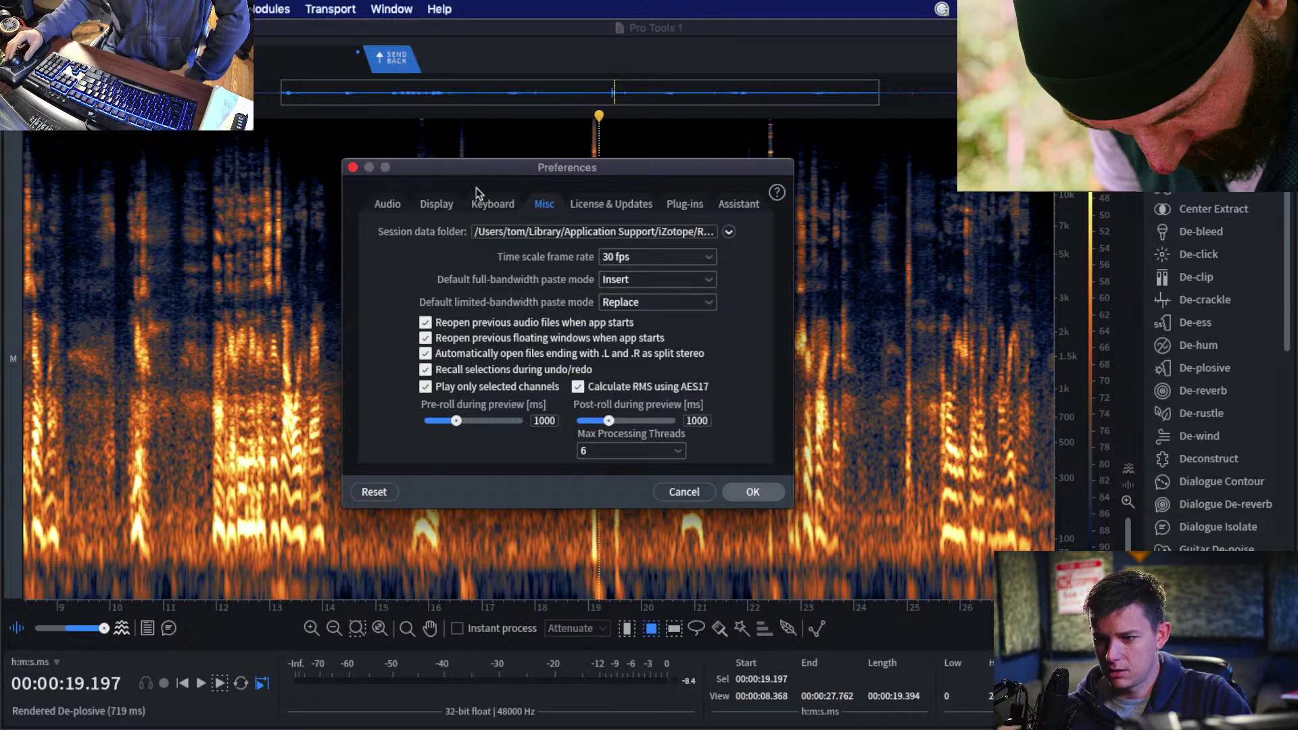
{"action": "left_click", "coordinate": [493, 205]}
{"action": "left_click", "coordinate": [438, 205]}
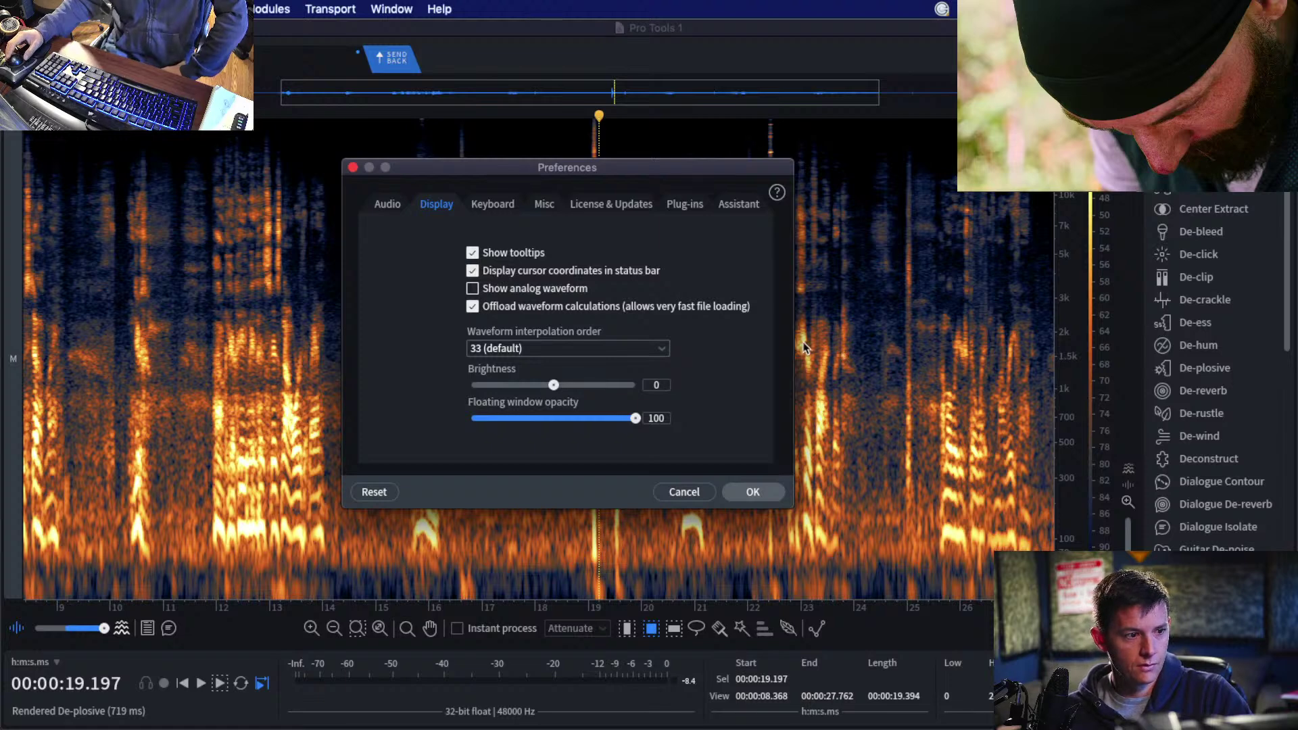
{"action": "left_click", "coordinate": [684, 493]}
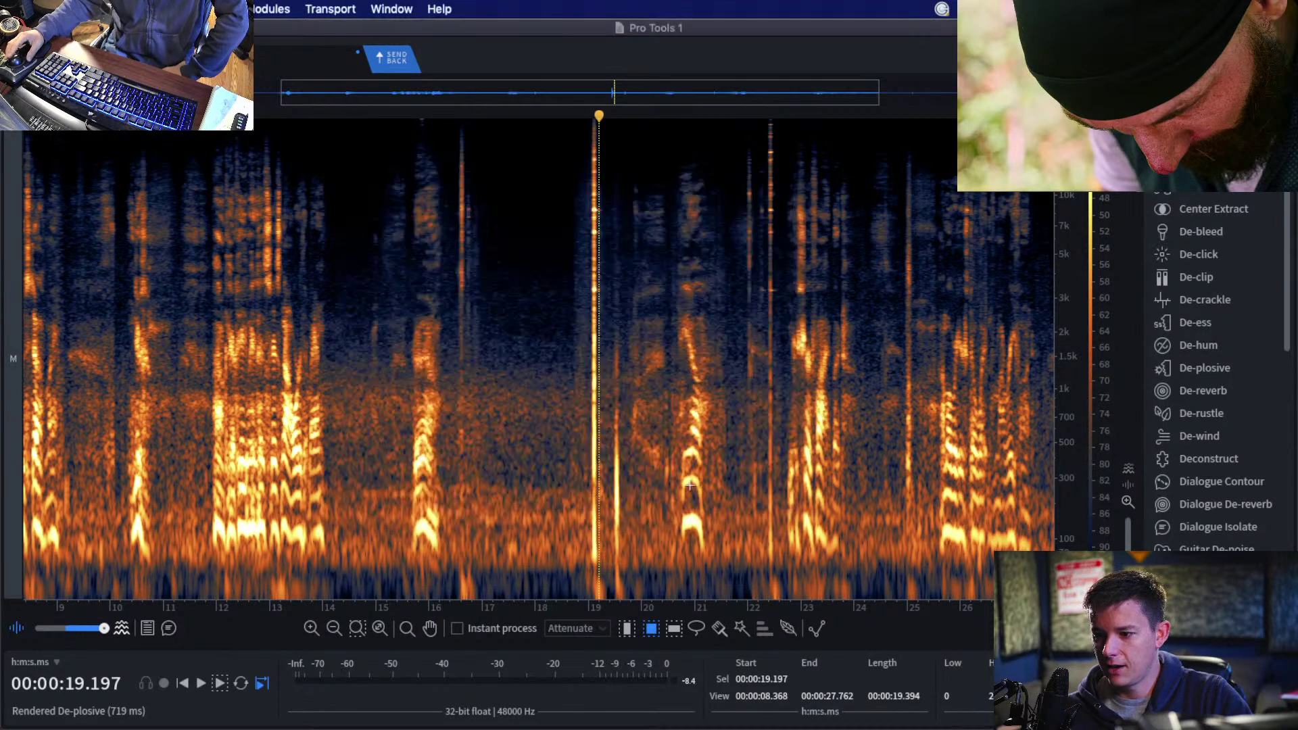
Switch the spectrogram's frequency scale to Extended Log for comparison, and set it back to Log.
{"action": "right_click", "coordinate": [1073, 351]}
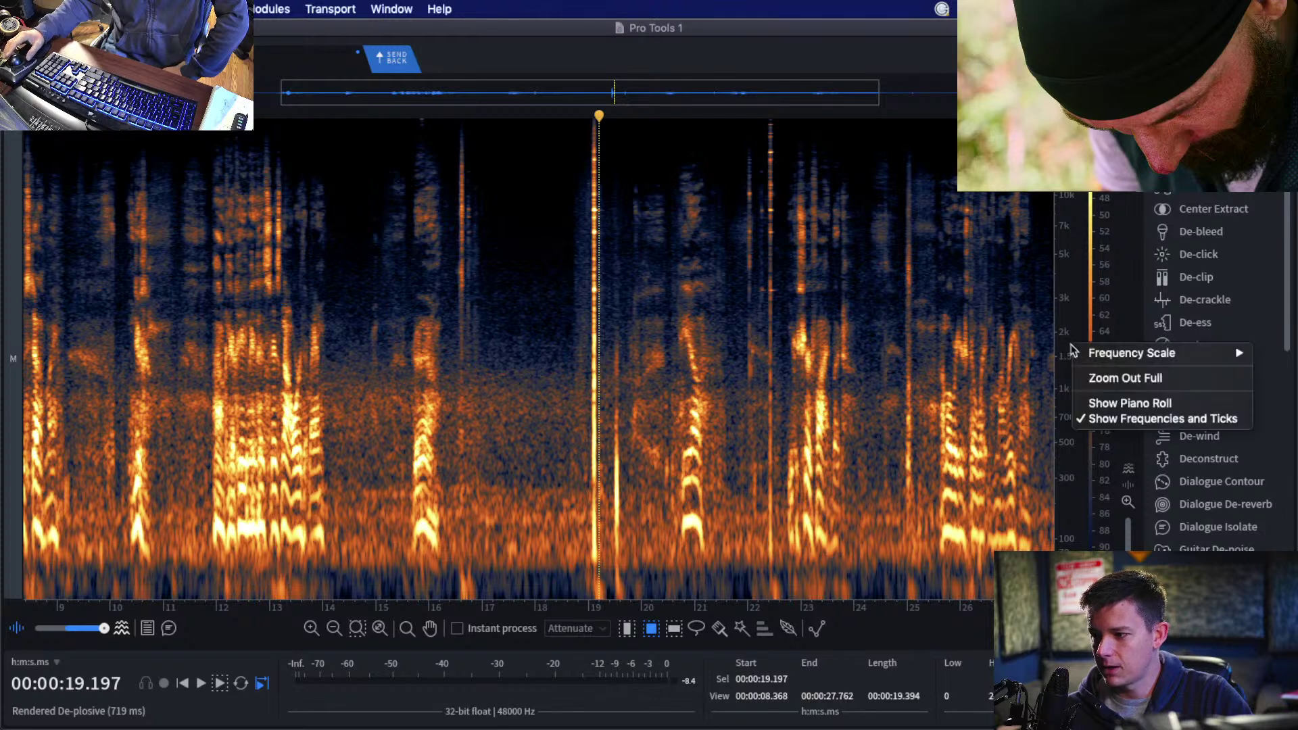
{"action": "mouse_move", "coordinate": [1088, 352]}
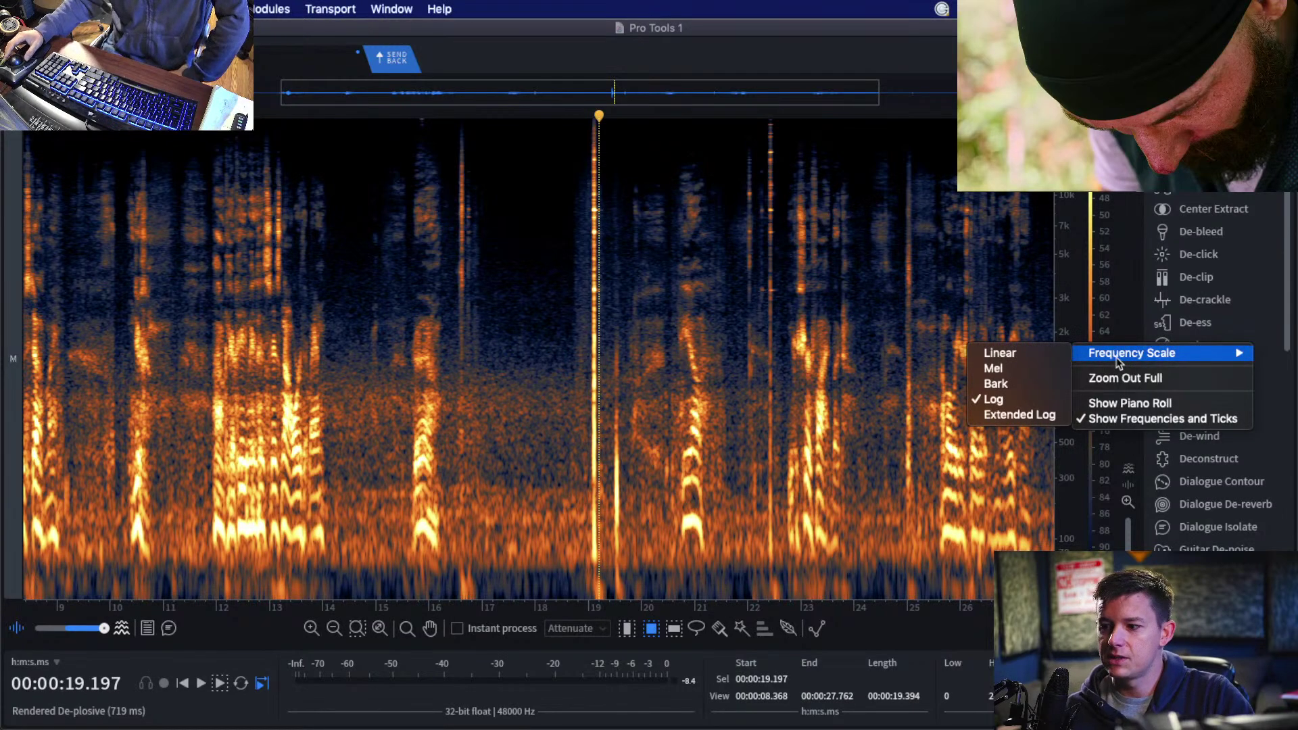
{"action": "left_click", "coordinate": [1020, 414]}
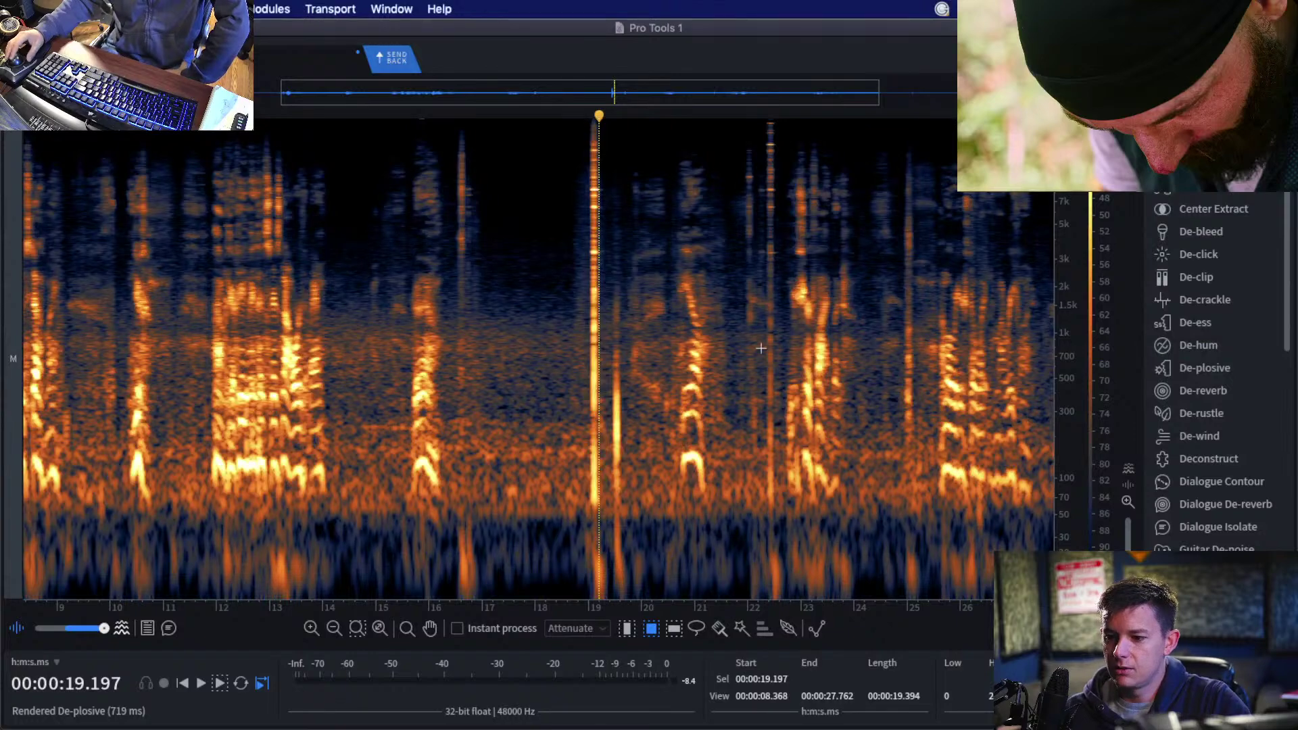
{"action": "right_click", "coordinate": [1075, 358]}
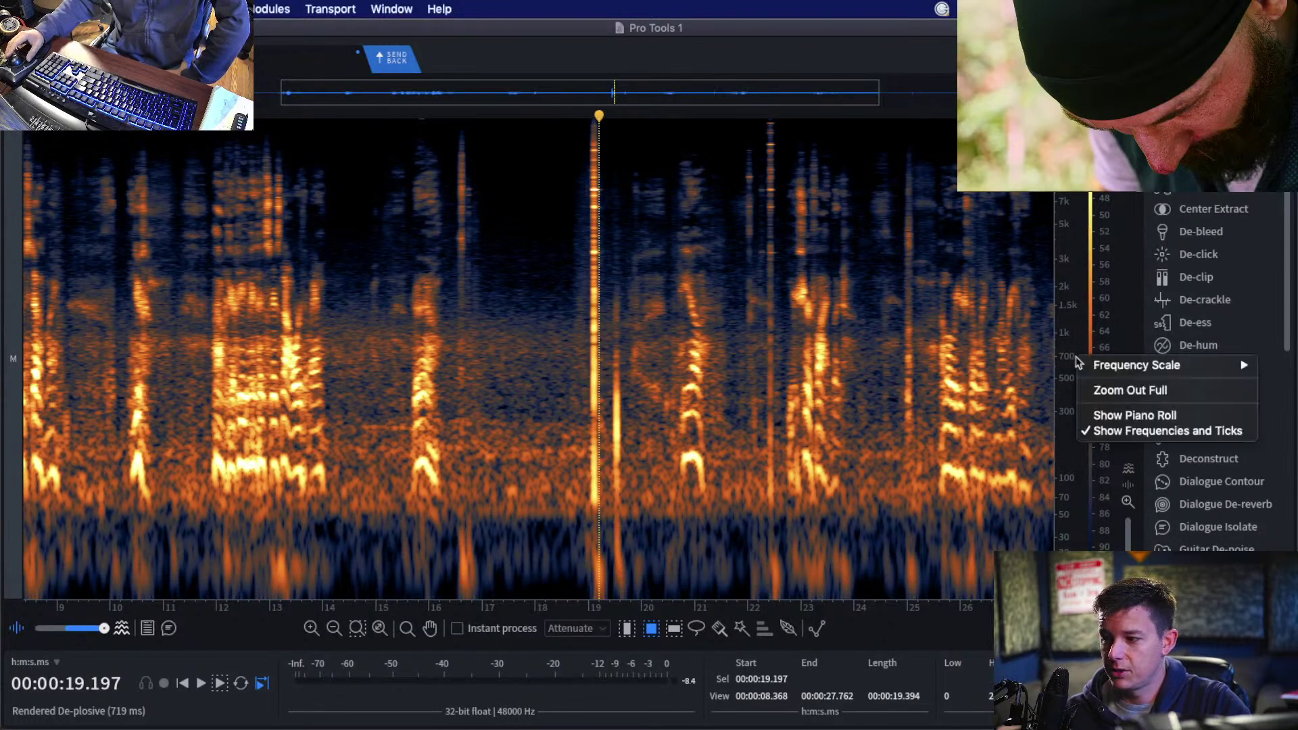
{"action": "mouse_move", "coordinate": [1102, 367]}
{"action": "left_click", "coordinate": [1007, 412]}
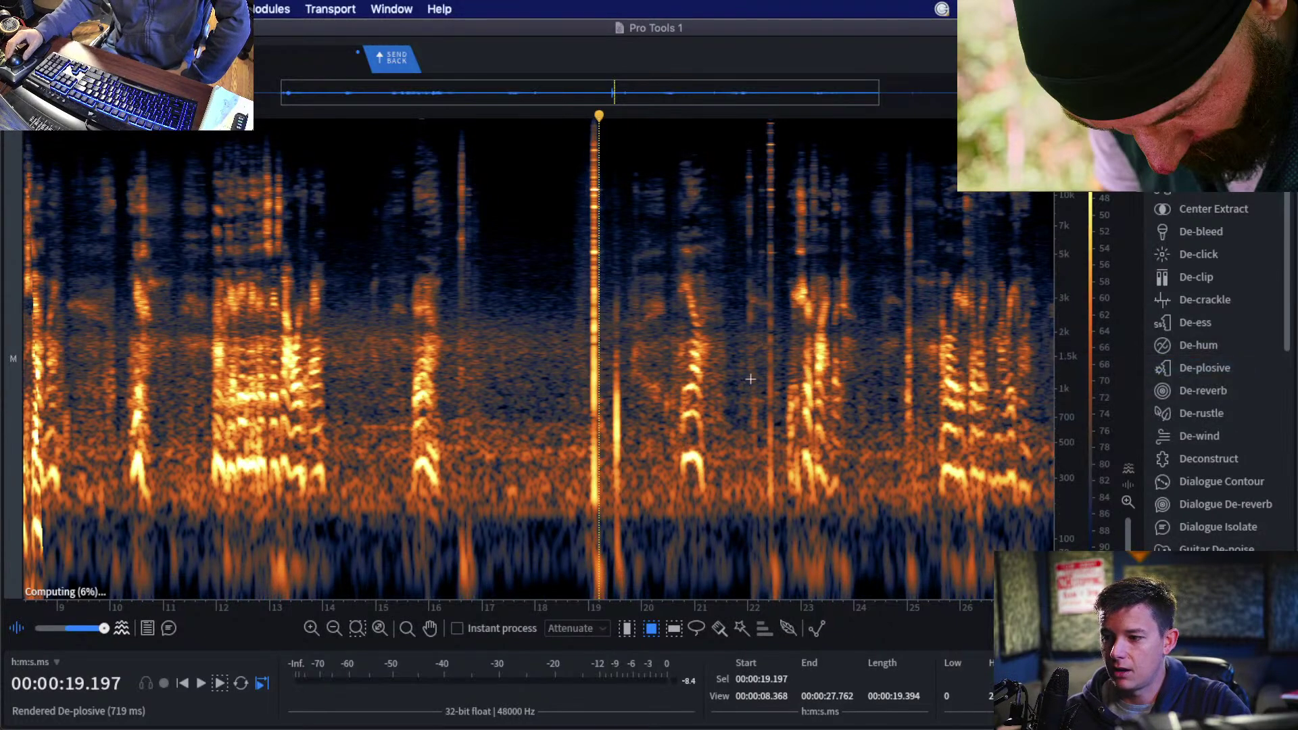
Set the spectrogram's frequency scale to Linear.
{"action": "right_click", "coordinate": [1077, 383]}
{"action": "mouse_move", "coordinate": [1088, 371]}
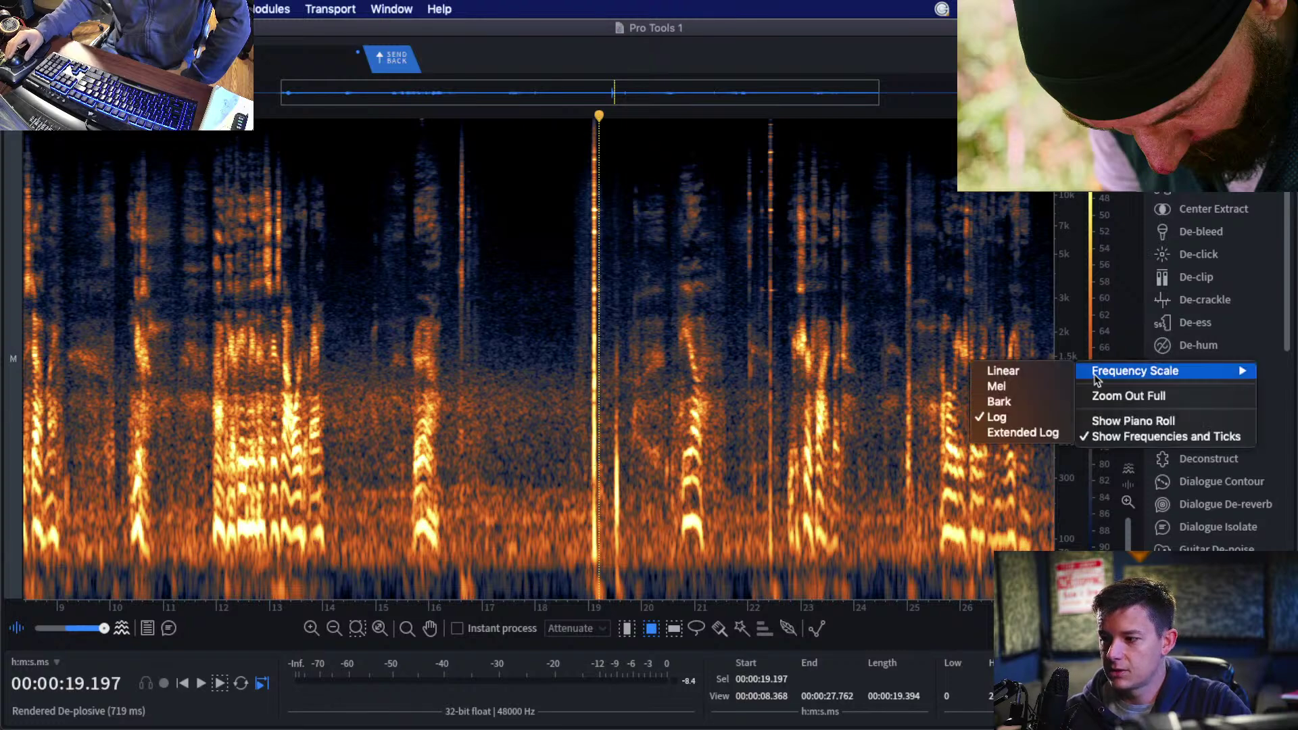
{"action": "left_click", "coordinate": [1027, 374]}
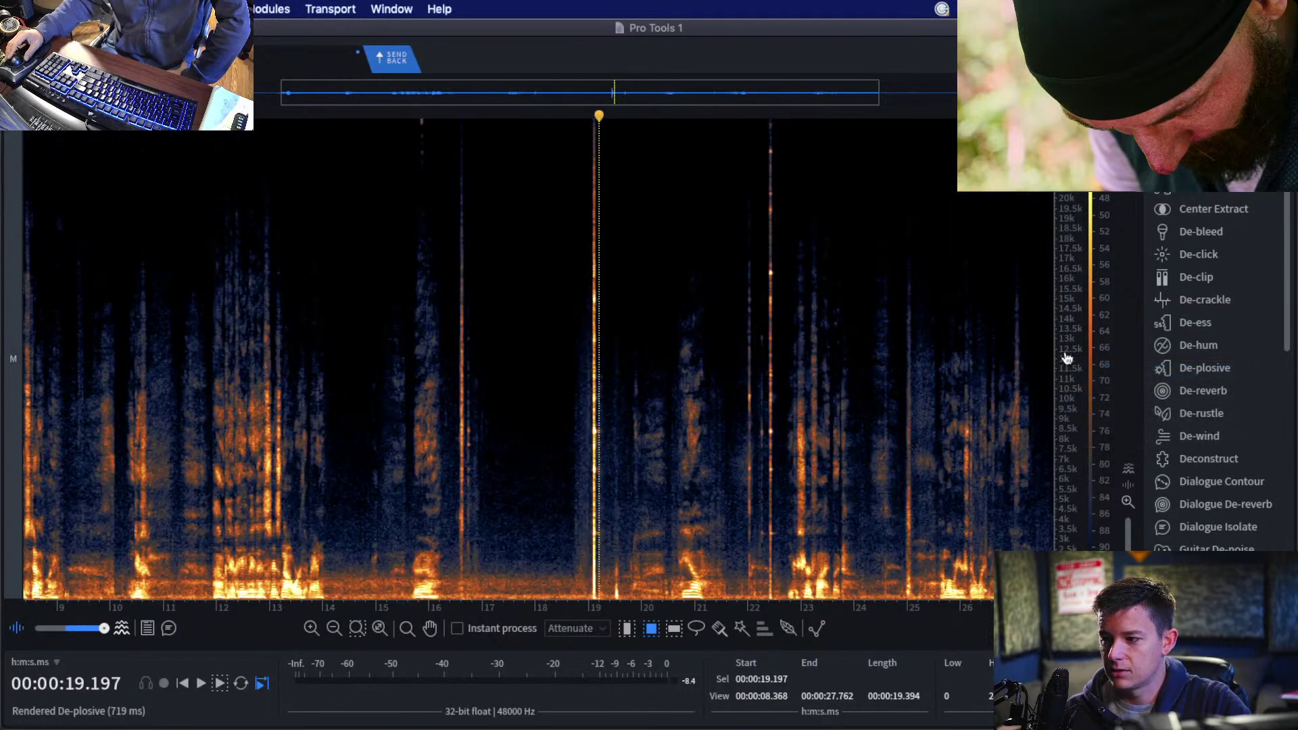
Set the spectrogram's frequency scale to Mel and mark the high frequencies from 11.378 to 23.777 s.
{"action": "right_click", "coordinate": [1067, 359]}
{"action": "left_click", "coordinate": [1046, 374]}
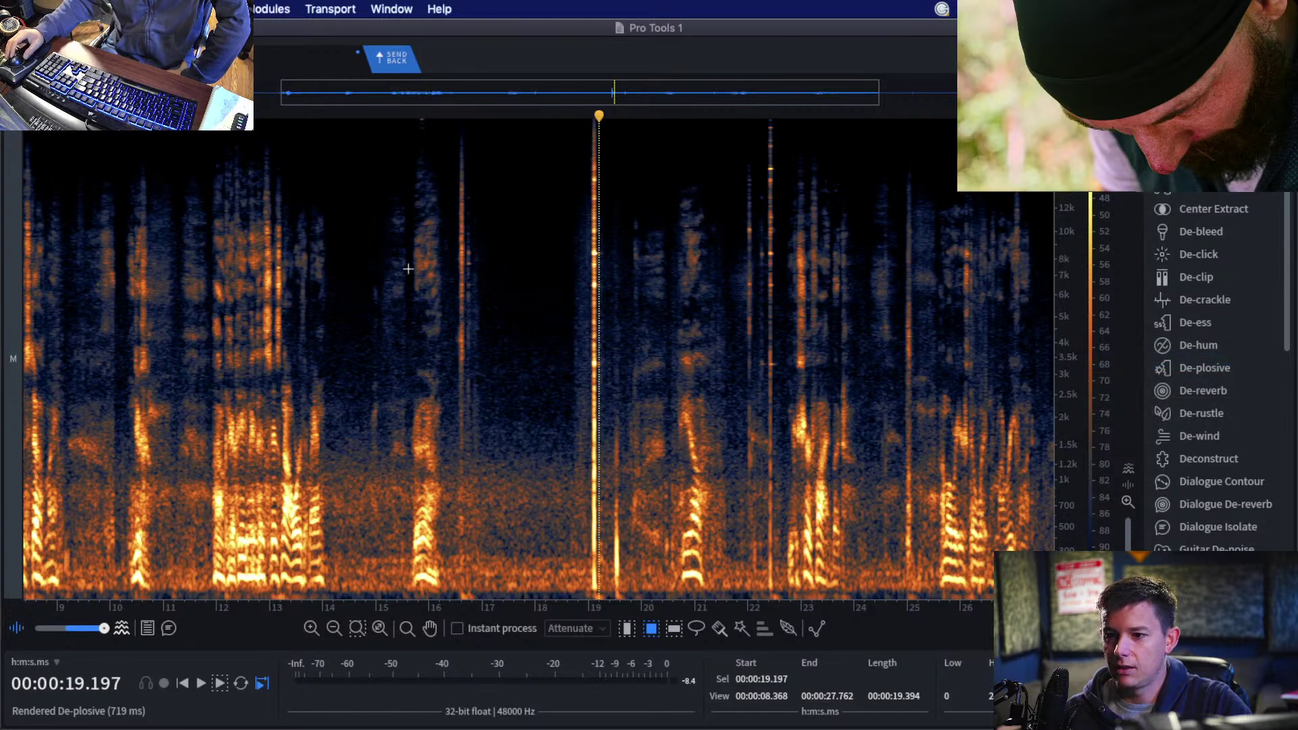
{"action": "left_click_drag", "start_coordinate": [184, 137], "coordinate": [843, 351]}
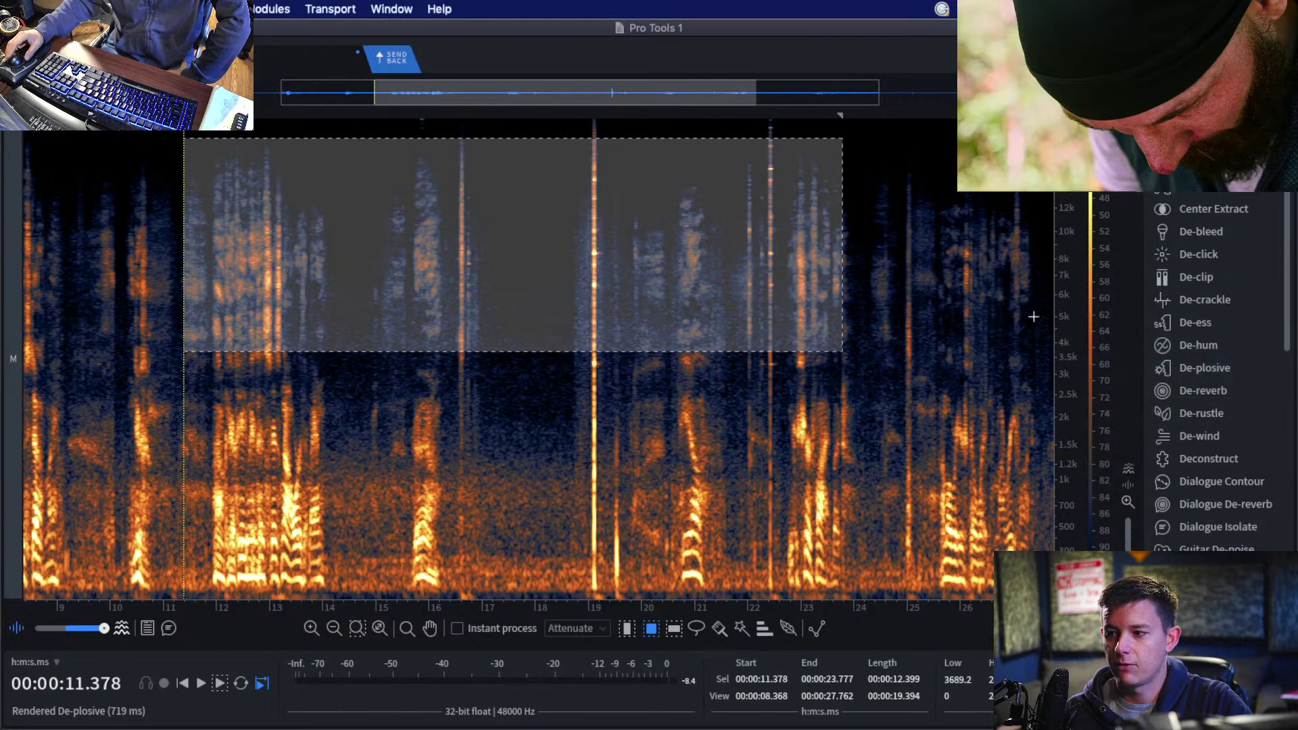
Switch the spectrogram's frequency scale to Bark for comparison, and set it to Log.
{"action": "right_click", "coordinate": [1079, 328]}
{"action": "mouse_move", "coordinate": [1112, 333]}
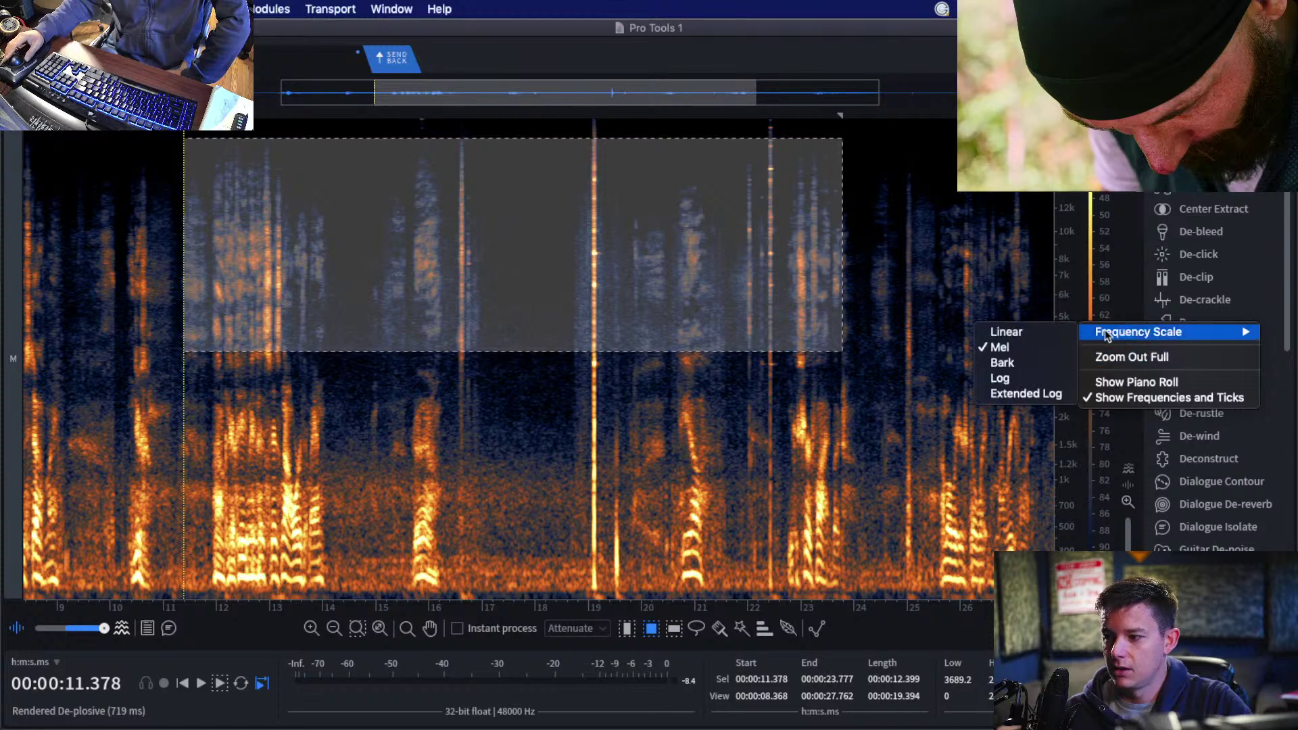
{"action": "left_click", "coordinate": [1001, 365]}
{"action": "right_click", "coordinate": [1075, 320]}
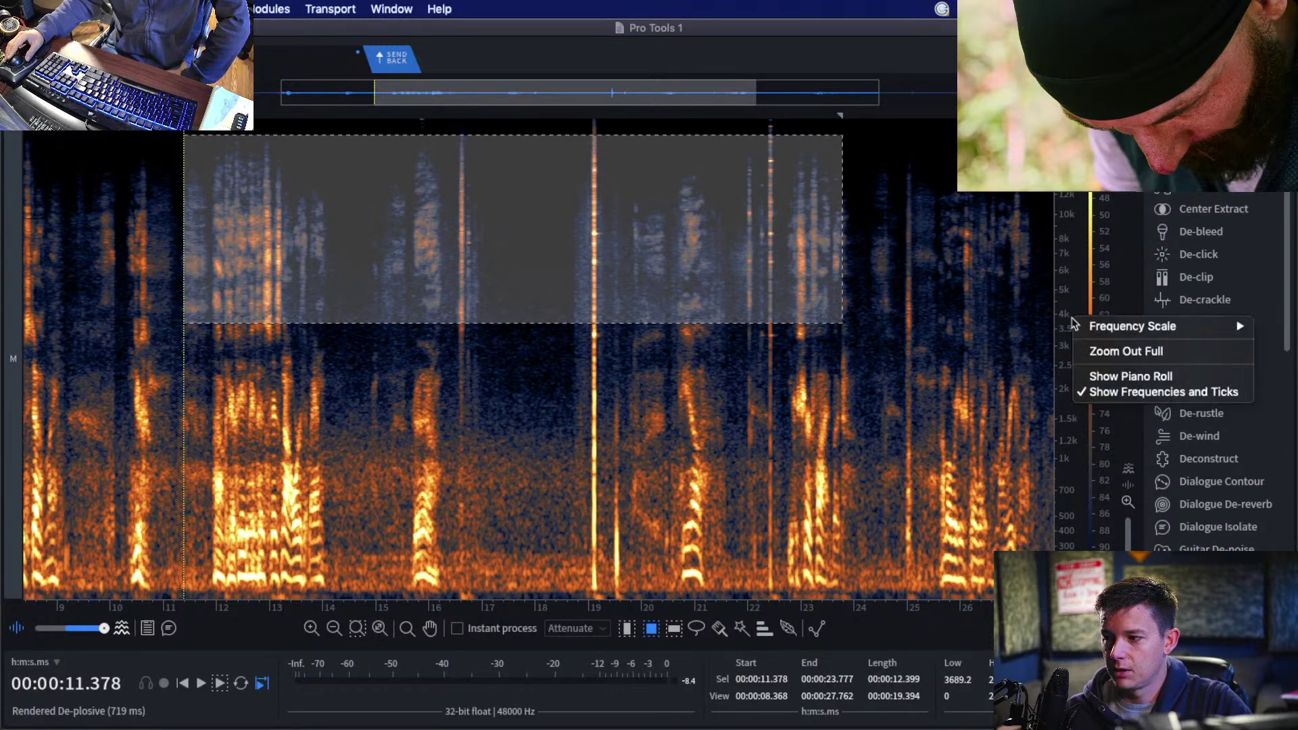
{"action": "left_click", "coordinate": [994, 373]}
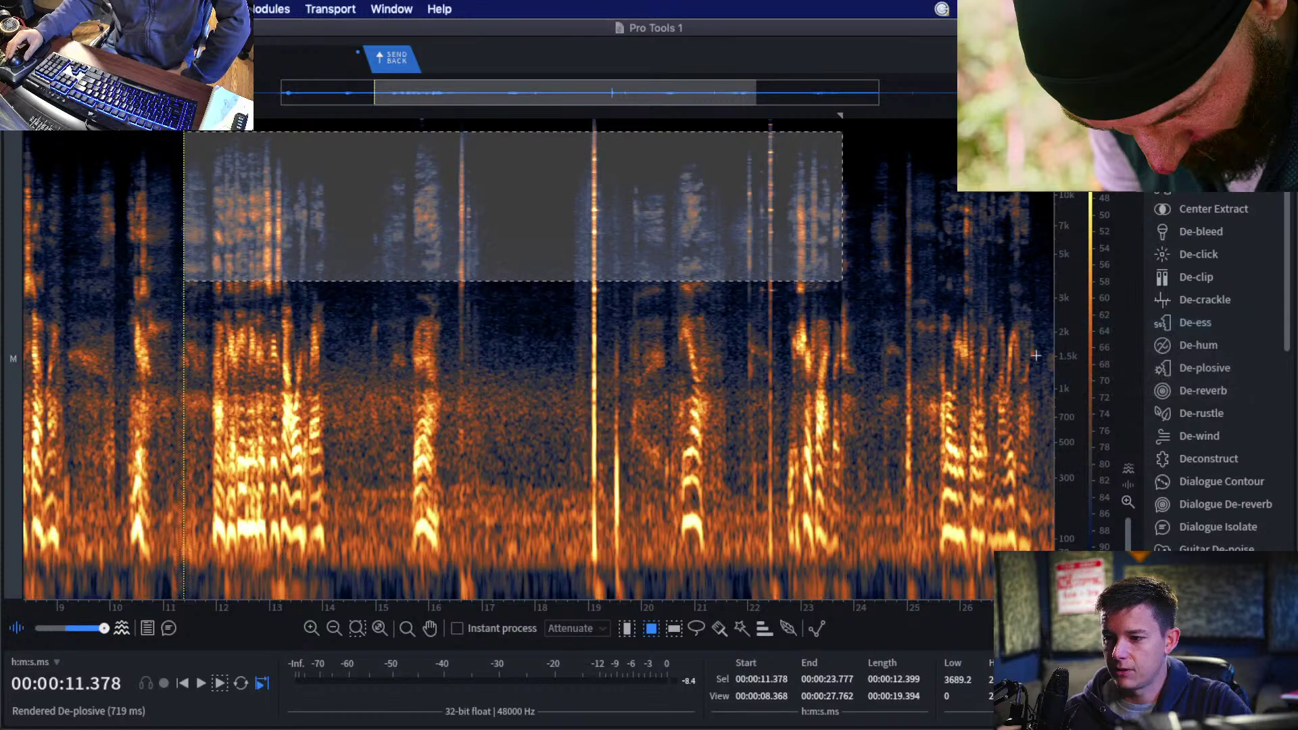
Compare the marked band on the Extended Log frequency scale, and return the scale to Log.
{"action": "right_click", "coordinate": [1084, 357]}
{"action": "mouse_move", "coordinate": [1106, 357]}
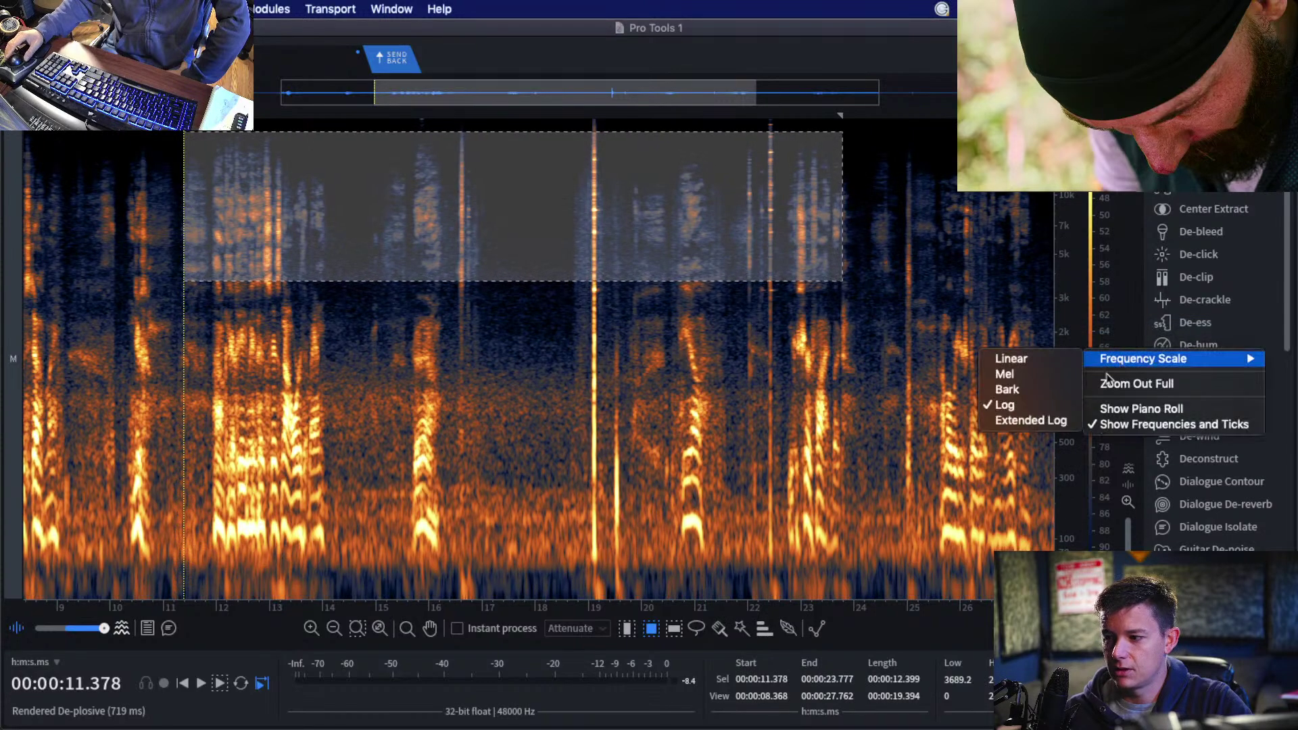
{"action": "left_click", "coordinate": [1055, 424]}
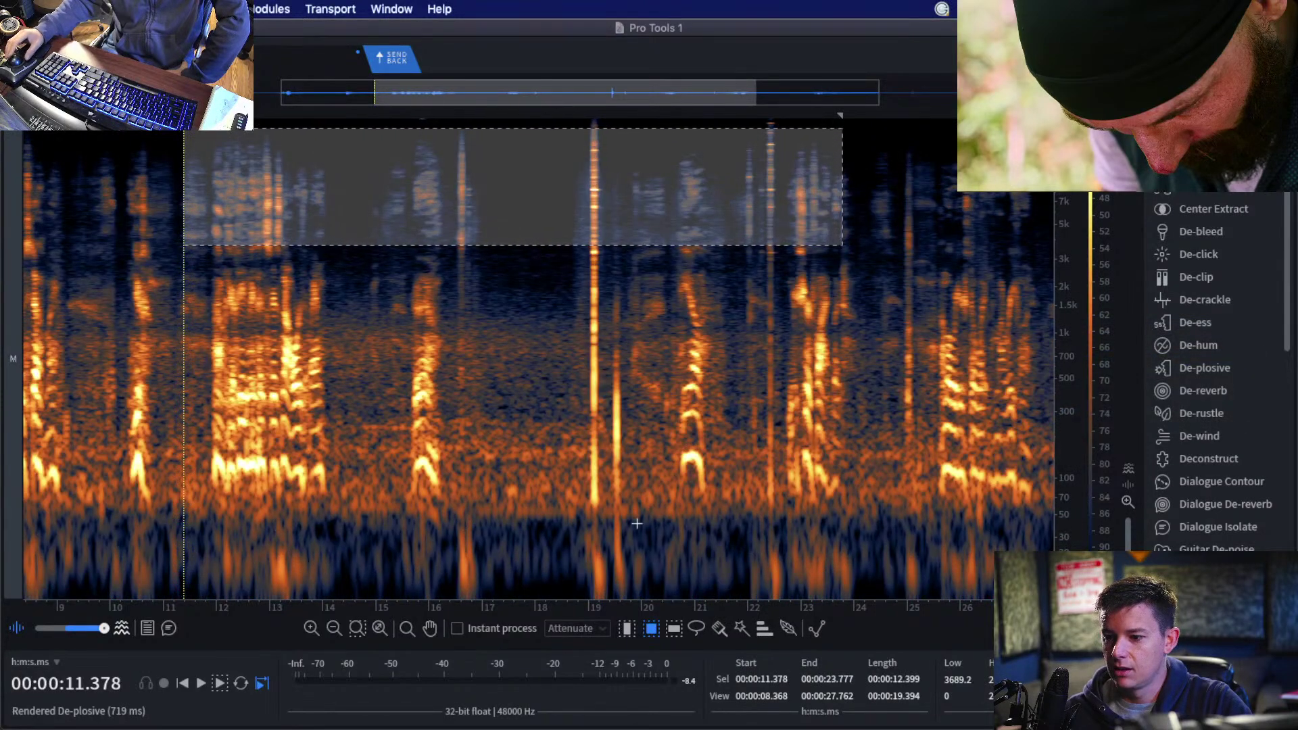
{"action": "right_click", "coordinate": [1068, 349]}
{"action": "mouse_move", "coordinate": [1109, 351]}
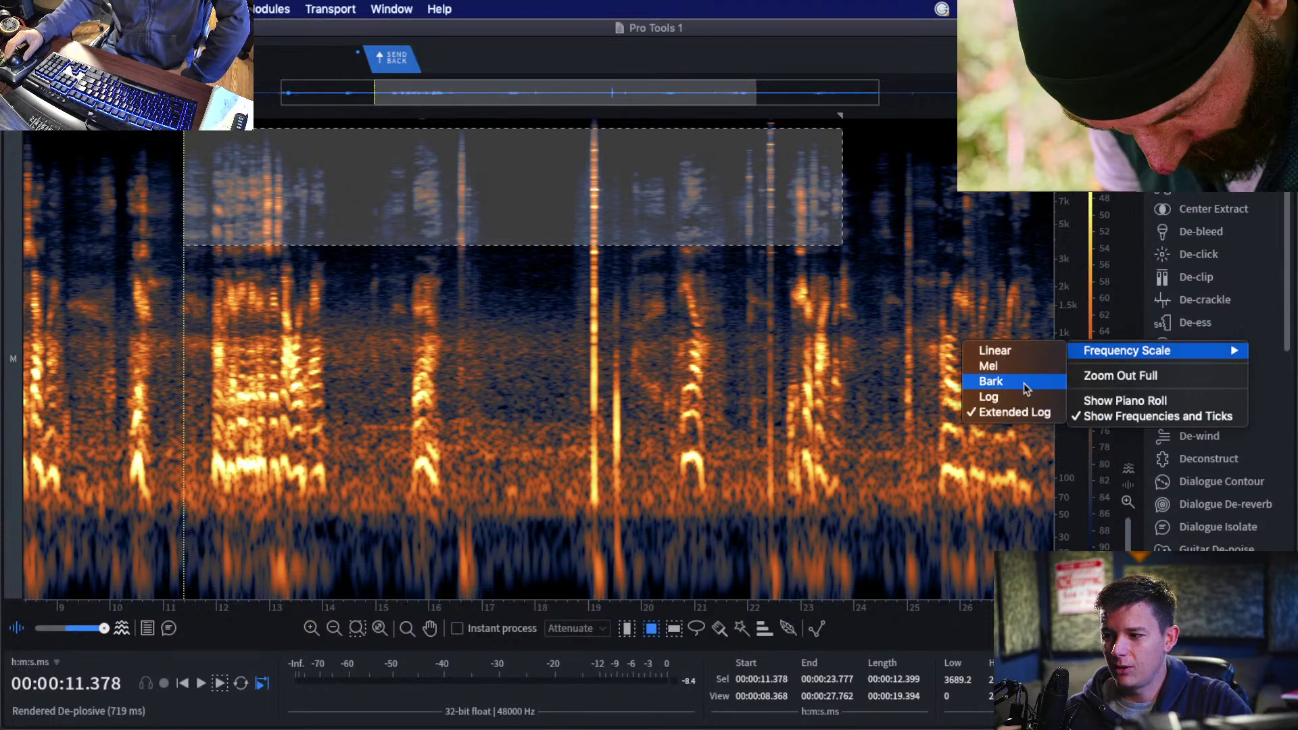
{"action": "left_click", "coordinate": [994, 397]}
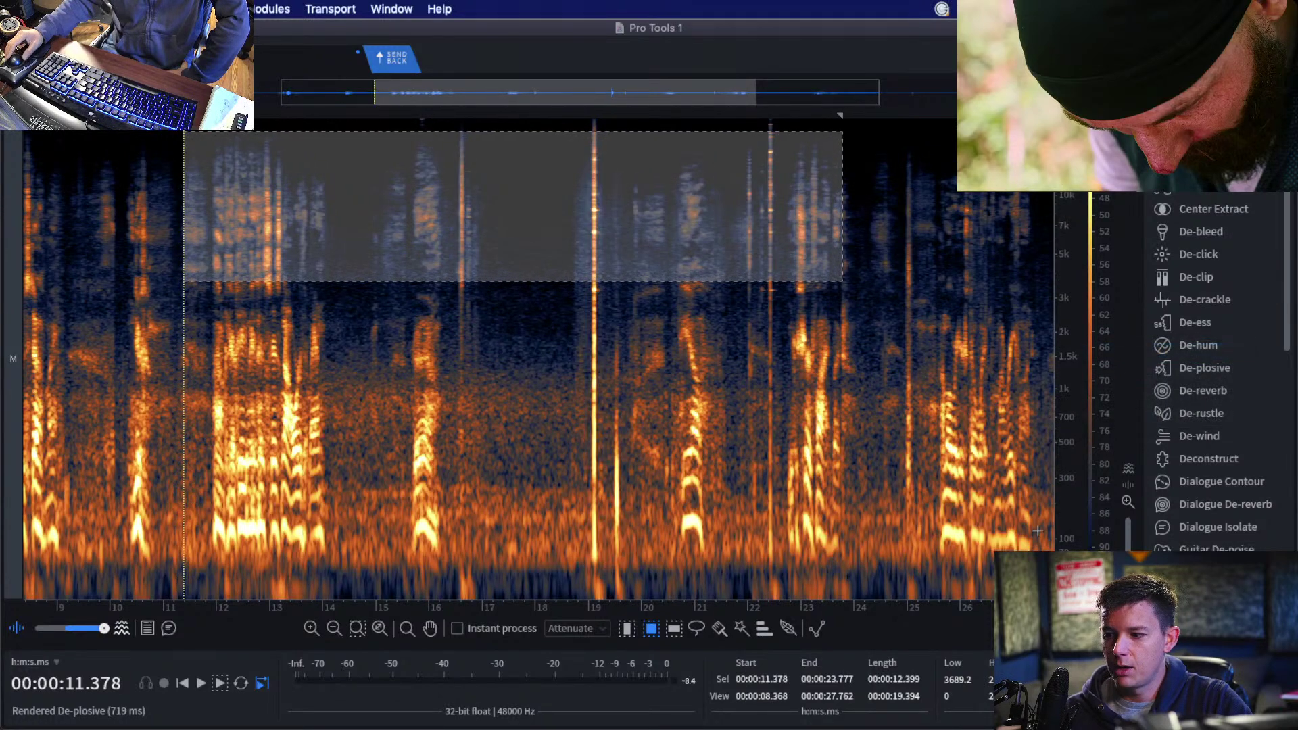
Mark the lowest frequency band and a midrange band from 7.361 to 13.639 s, clearing the selection after each.
{"action": "left_click_drag", "start_coordinate": [1048, 538], "coordinate": [107, 597]}
{"action": "left_click", "coordinate": [647, 534]}
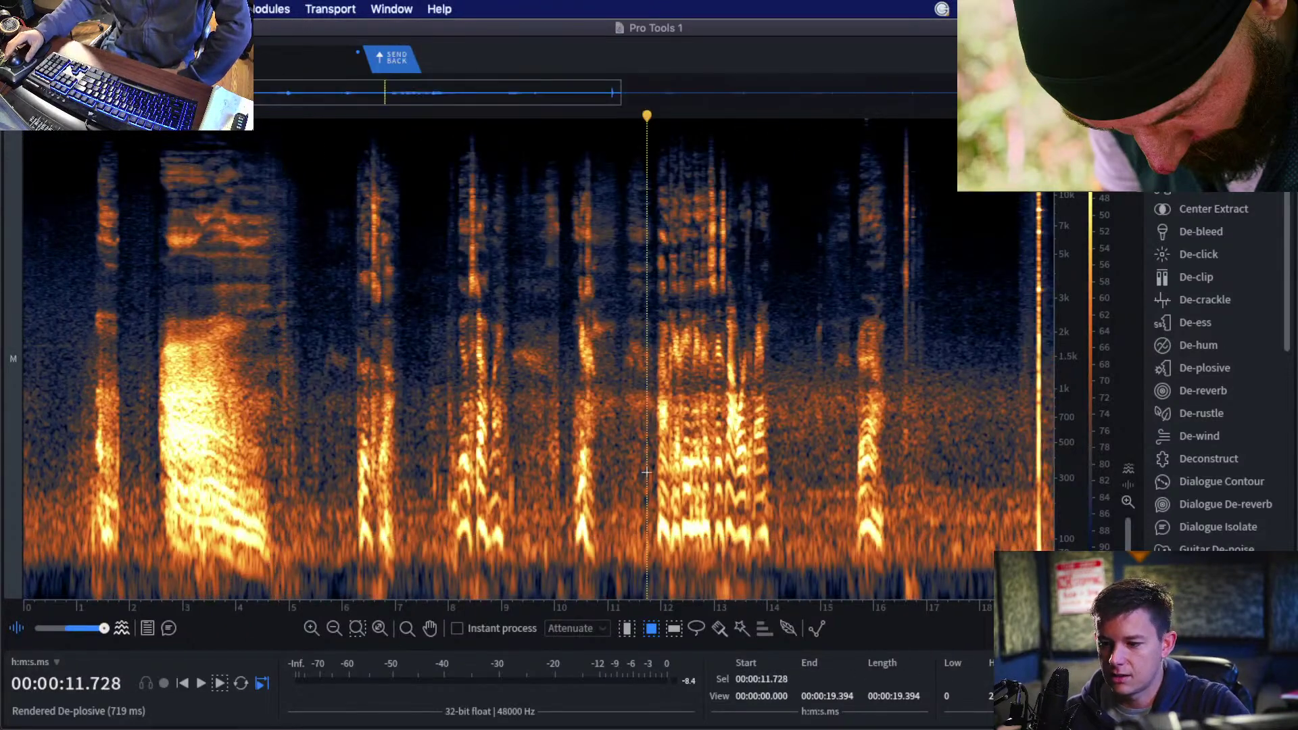
{"action": "mouse_move", "coordinate": [812, 437]}
{"action": "left_mouse_down"}
{"action": "mouse_move", "coordinate": [697, 349]}
{"action": "mouse_move", "coordinate": [517, 378]}
{"action": "left_mouse_up"}
{"action": "left_click", "coordinate": [450, 368]}
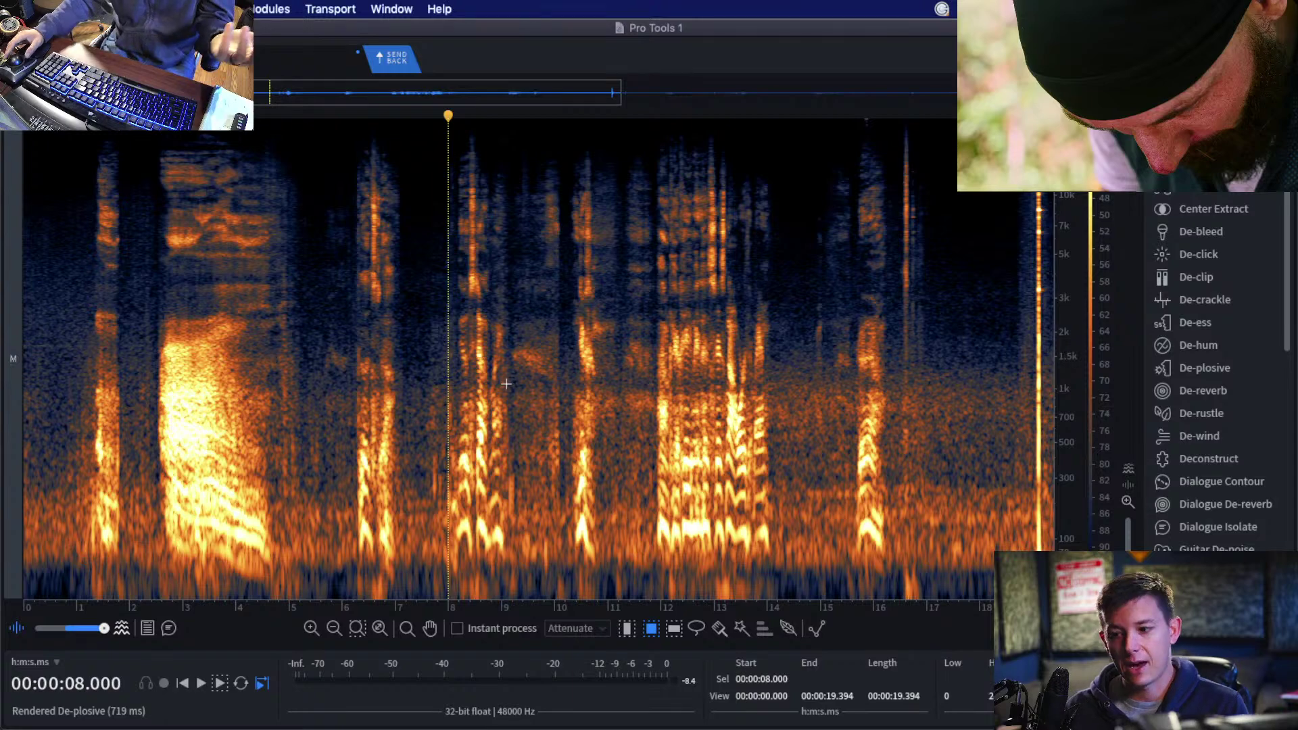
{"action": "mouse_move", "coordinate": [416, 390]}
{"action": "left_mouse_down"}
{"action": "mouse_move", "coordinate": [804, 409]}
{"action": "mouse_move", "coordinate": [746, 409]}
{"action": "left_mouse_up"}
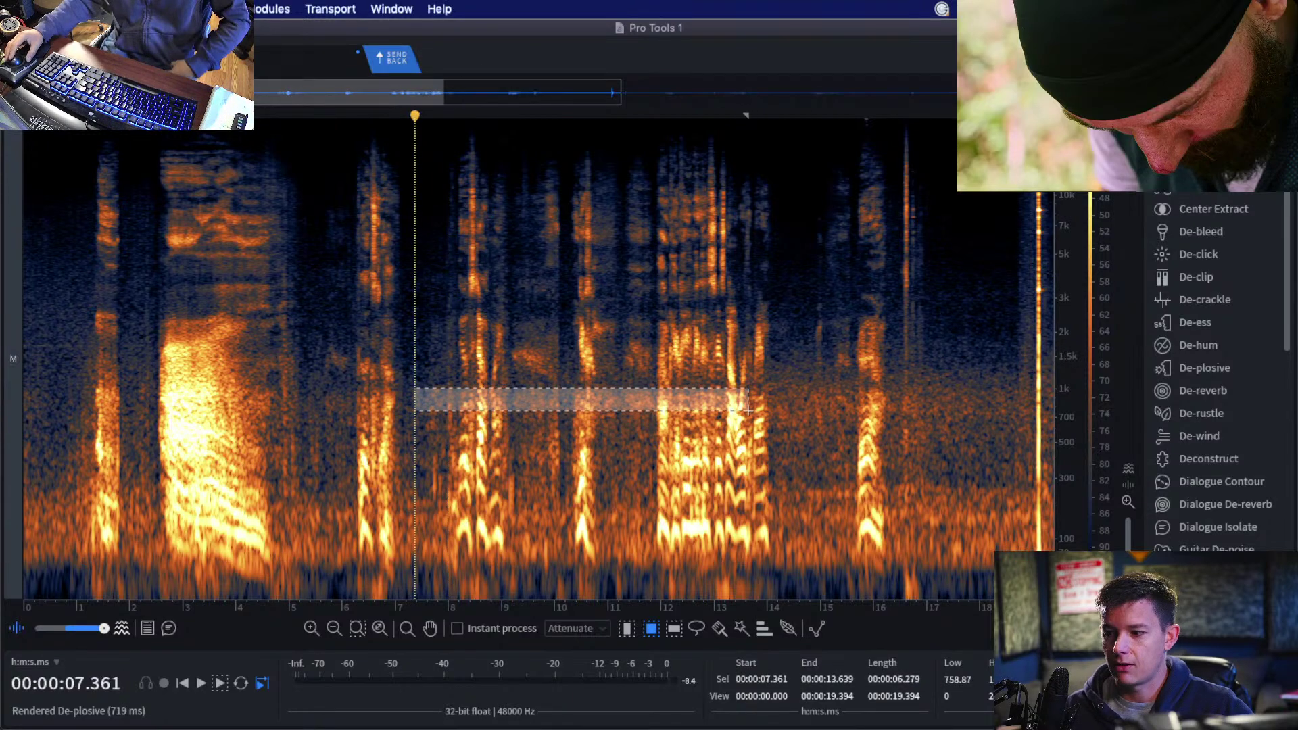
{"action": "left_click", "coordinate": [390, 352]}
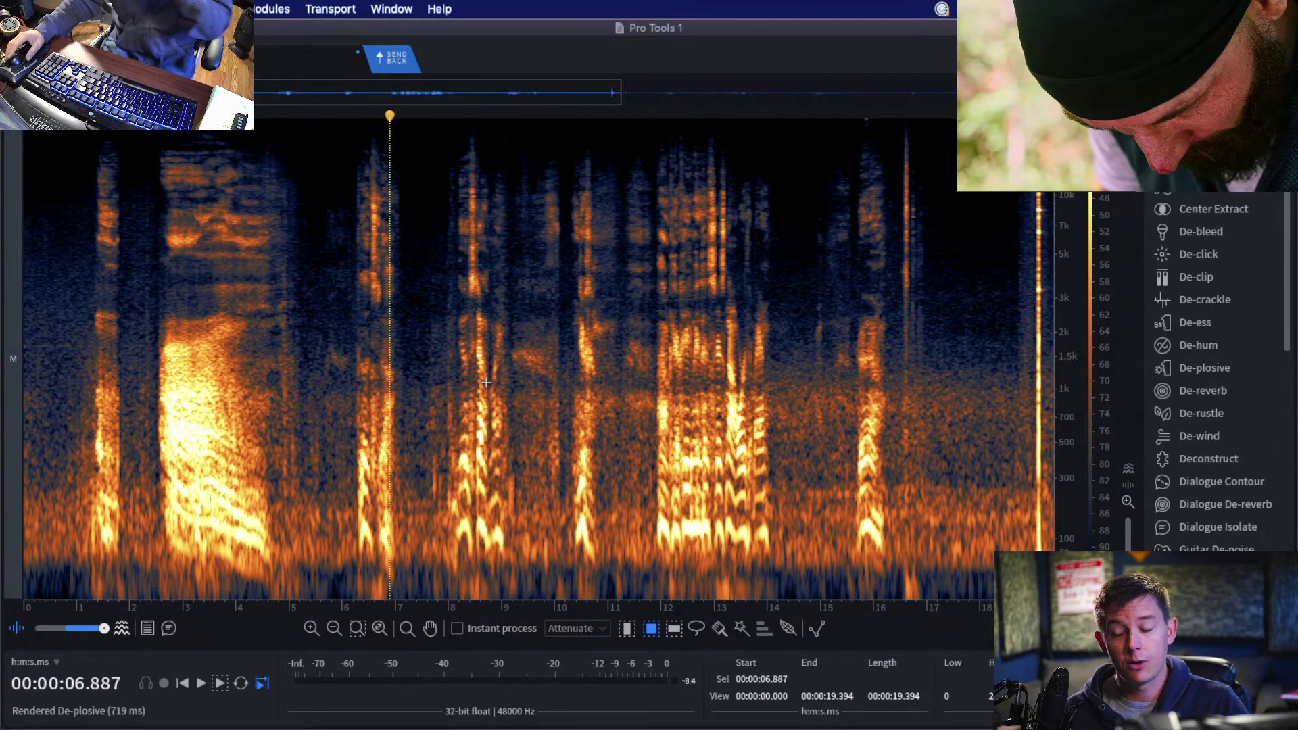
Mark the lowest frequency band from 0.737 to 30.787 s and the upper part of the click near 16.5 s, and clear the selection.
{"action": "scroll", "coordinate": [514, 389], "scroll_direction": "down", "scroll_amount": 3}
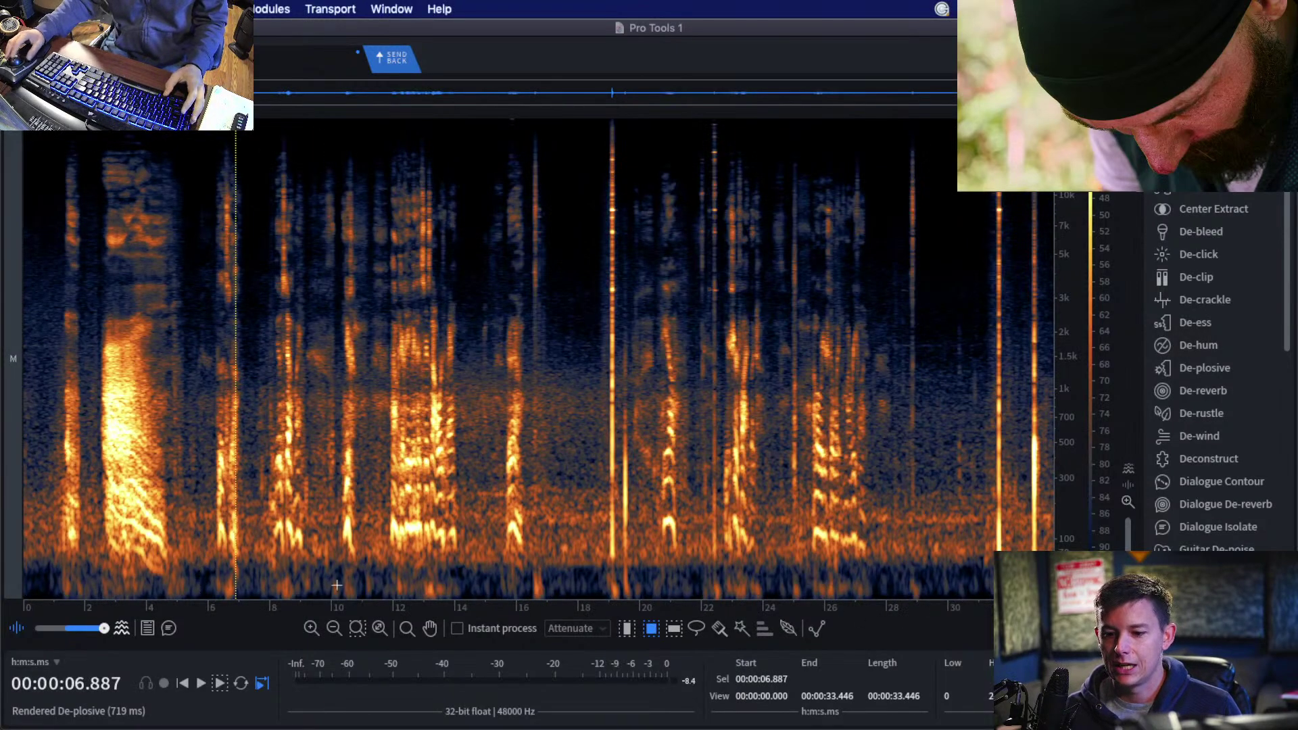
{"action": "left_click_drag", "start_coordinate": [48, 571], "coordinate": [971, 690]}
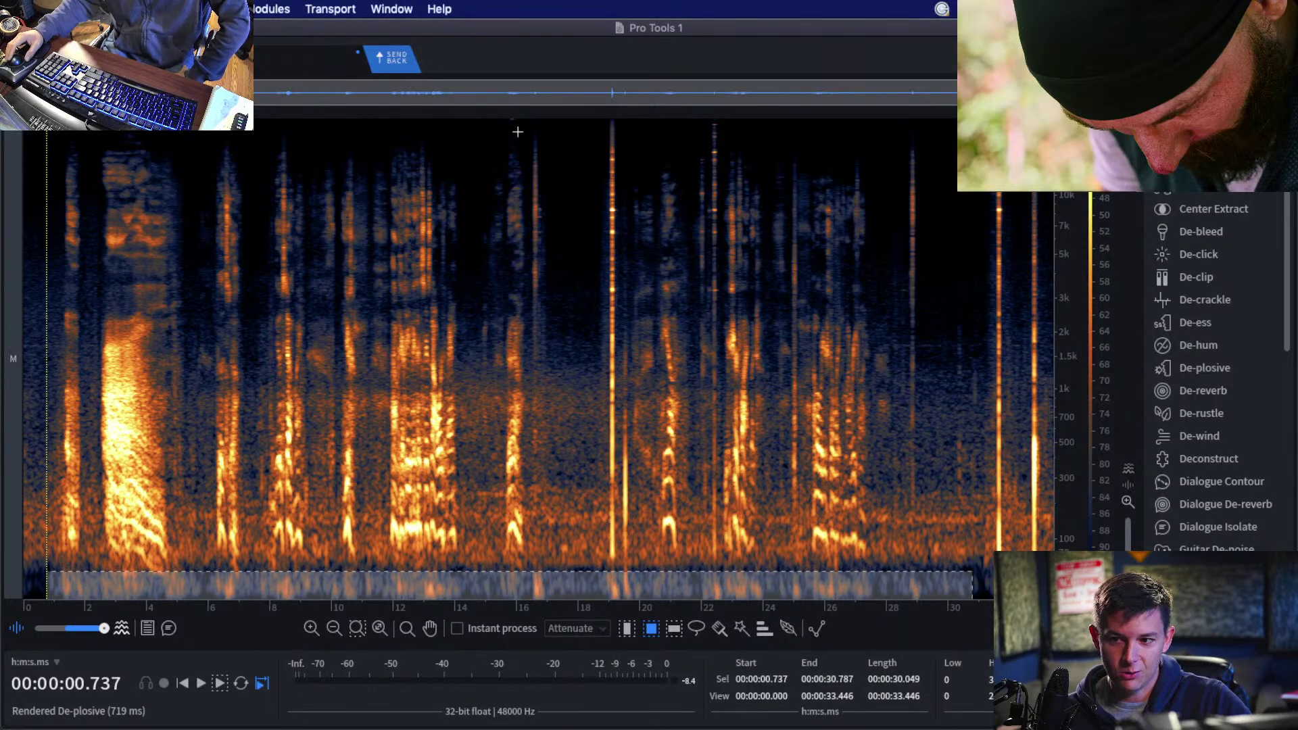
{"action": "left_click_drag", "start_coordinate": [518, 131], "coordinate": [554, 341]}
{"action": "left_click", "coordinate": [528, 513]}
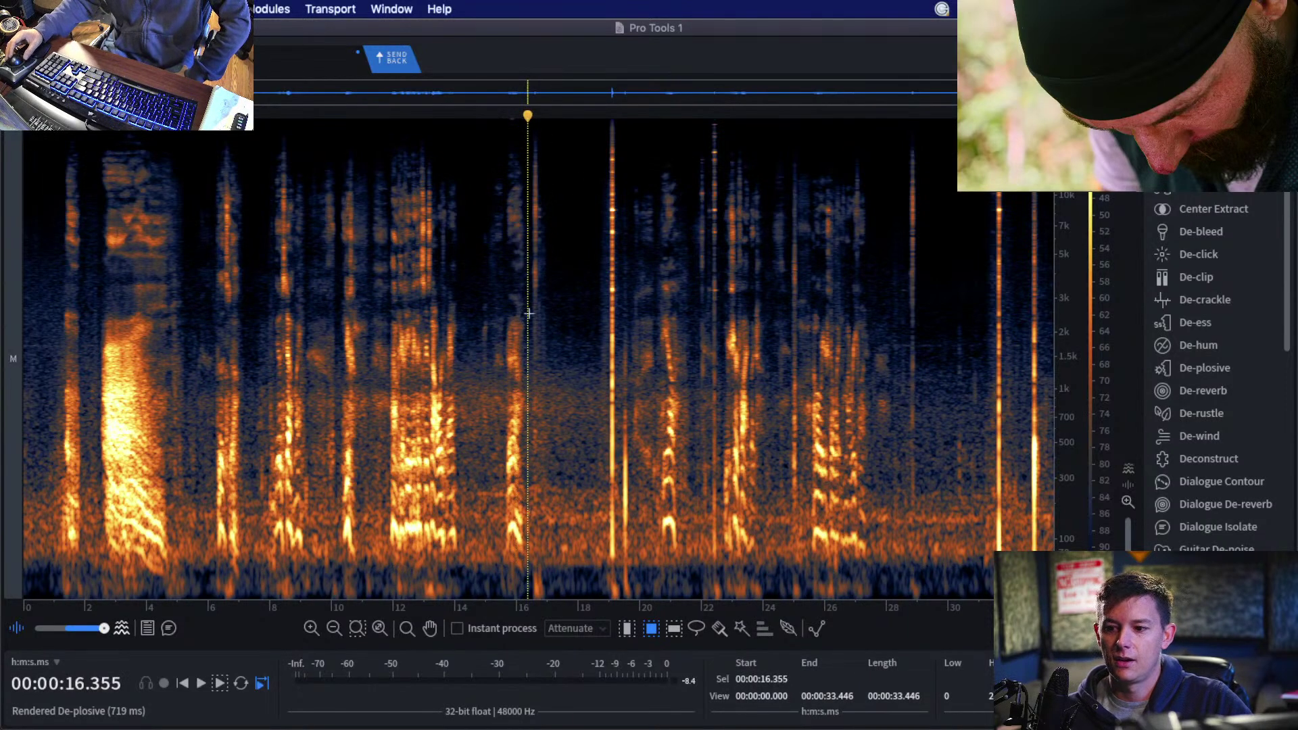
Mark the lower part of the click near 16.5 s and a small midrange area in the following gap, and clear the selection.
{"action": "left_click_drag", "start_coordinate": [530, 289], "coordinate": [565, 492]}
{"action": "left_click", "coordinate": [587, 443]}
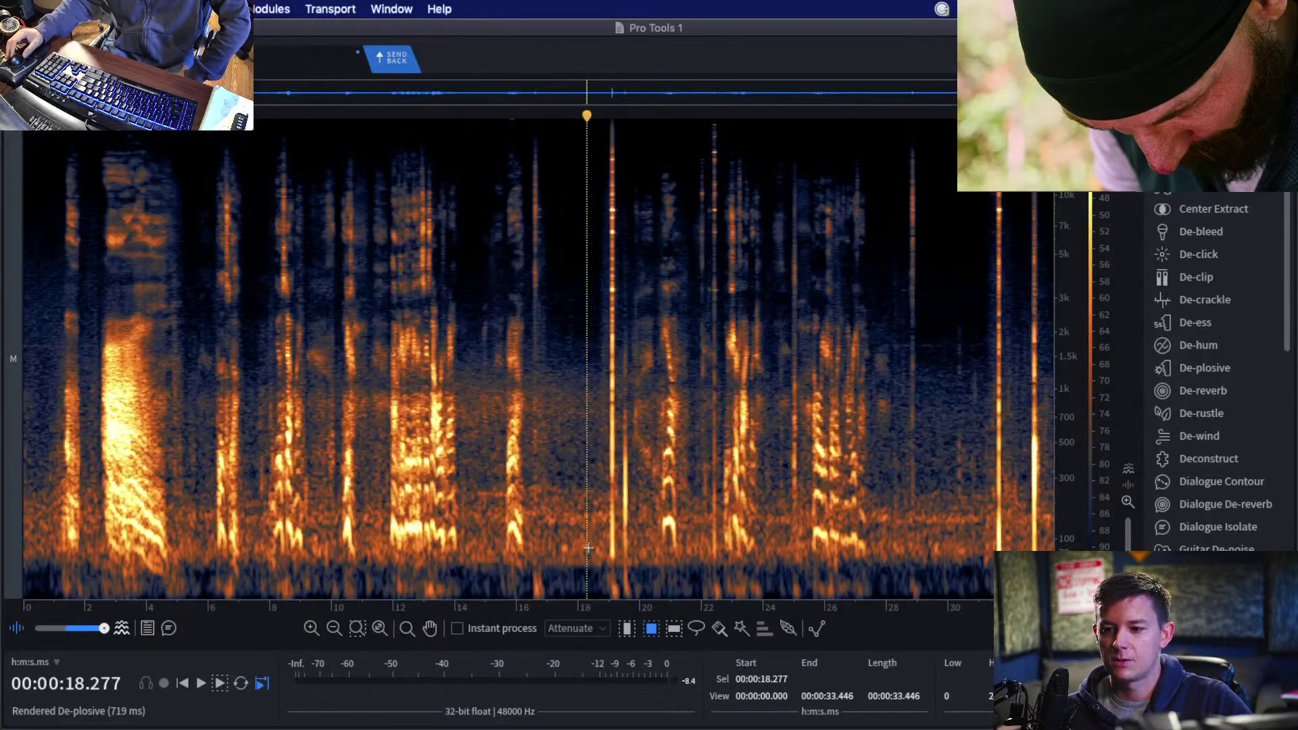
{"action": "left_click", "coordinate": [561, 496]}
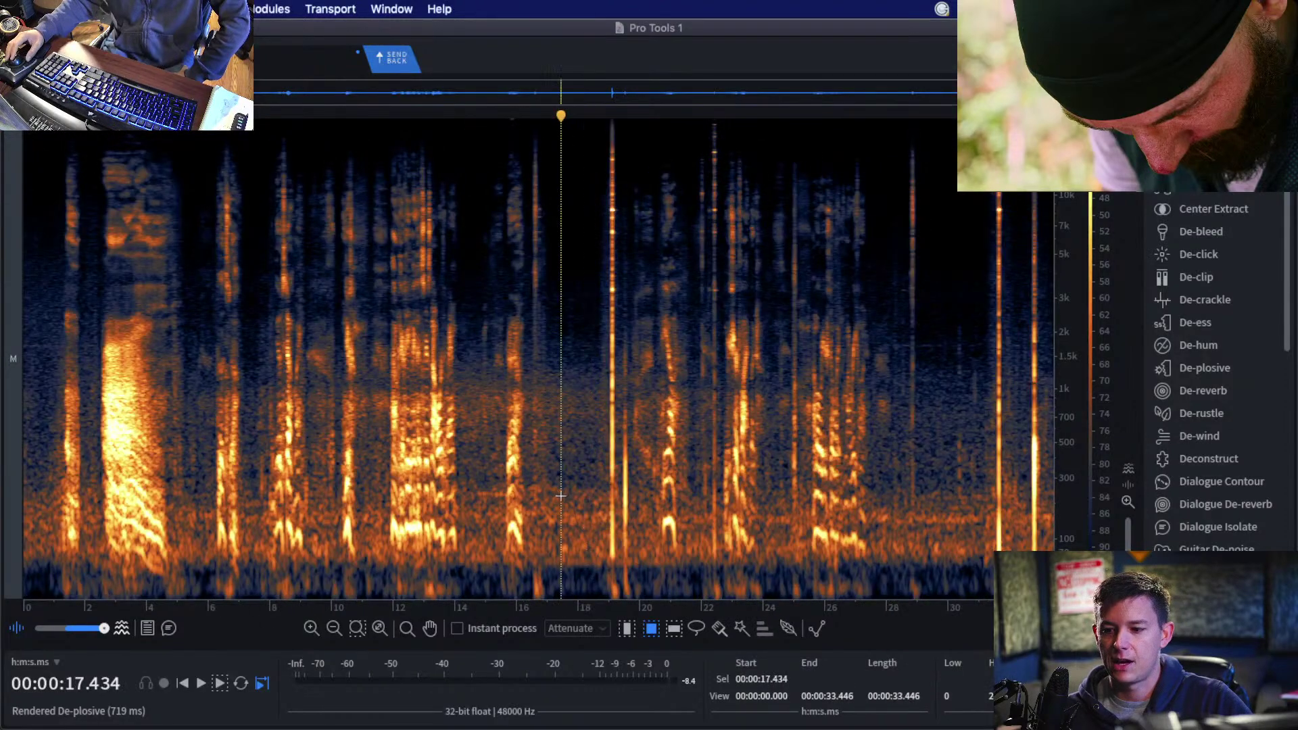
{"action": "left_click_drag", "start_coordinate": [562, 406], "coordinate": [599, 457]}
{"action": "left_click", "coordinate": [554, 365]}
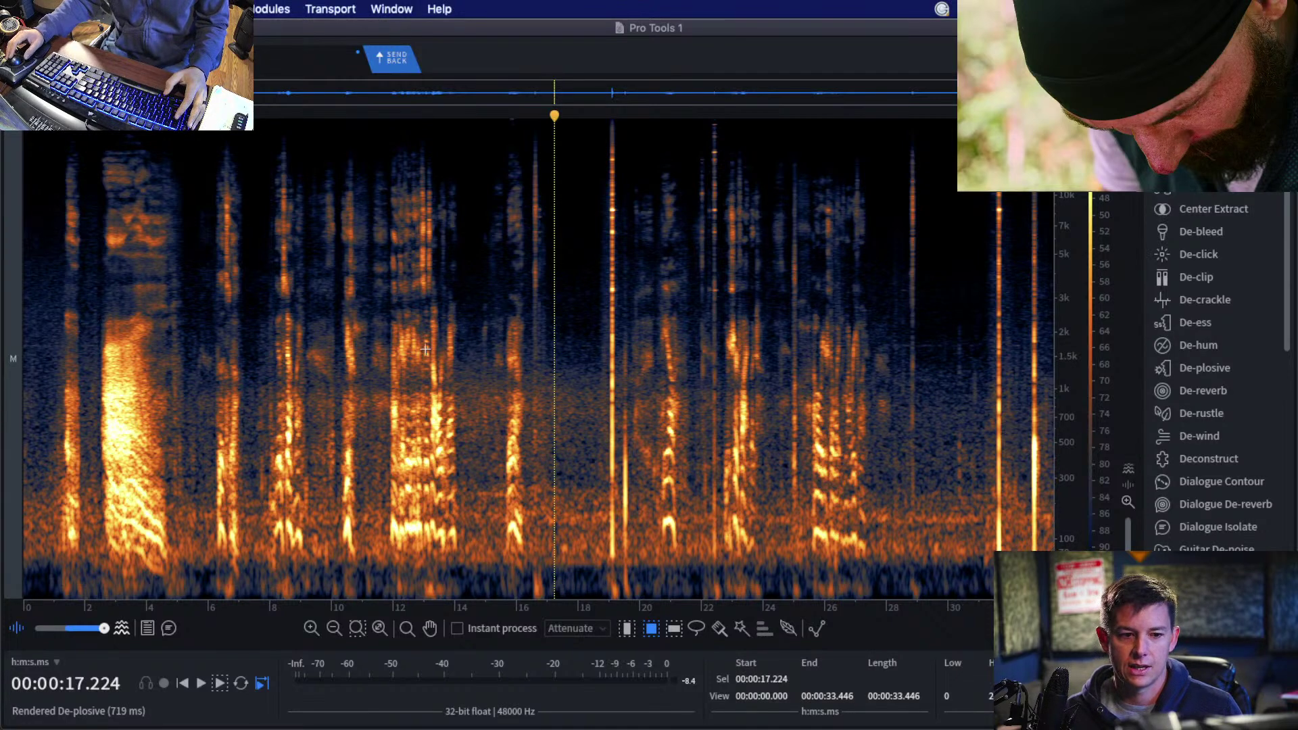
Switch to the text document with the numbered notes and highlight "Keyboard shortcuts" in item 3.
{"action": "left_click", "coordinate": [1, 362]}
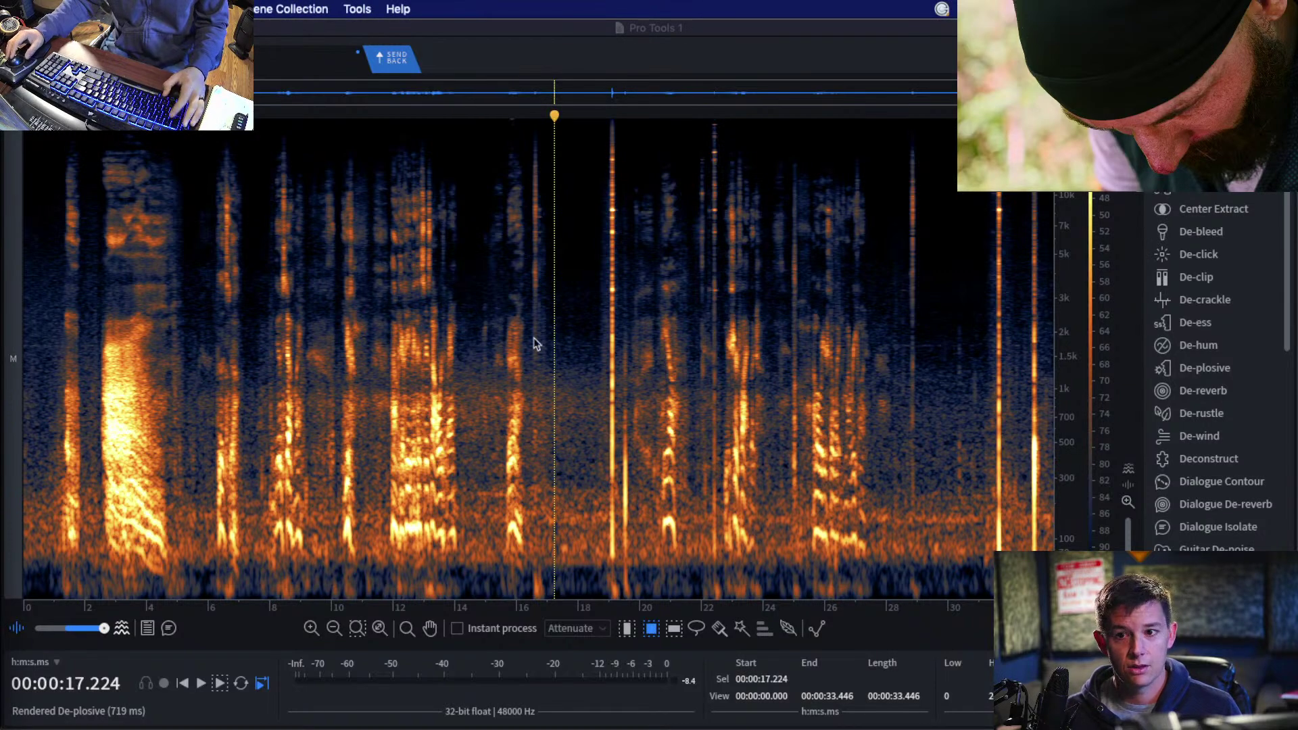
{"action": "key", "text": "super+Tab"}
{"action": "key", "text": "super+Tab"}
{"action": "left_click", "coordinate": [456, 274]}
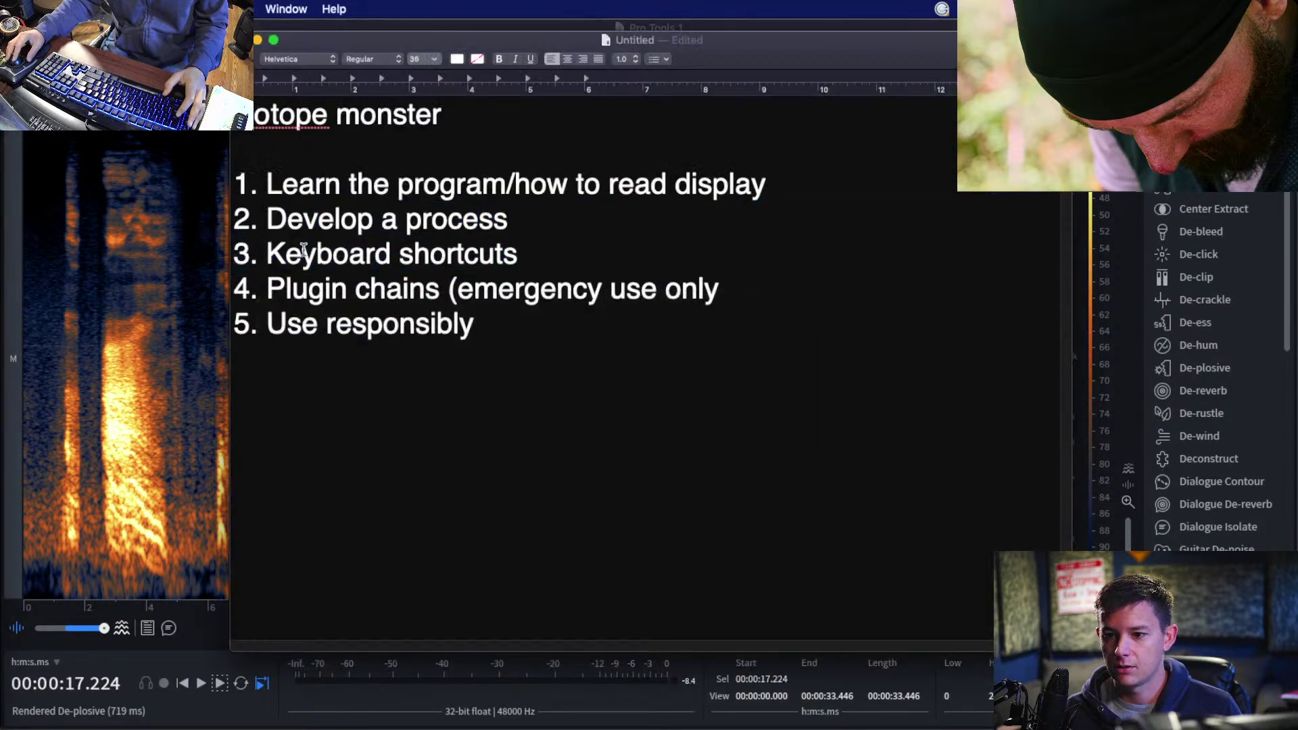
{"action": "left_click_drag", "start_coordinate": [304, 250], "coordinate": [519, 254]}
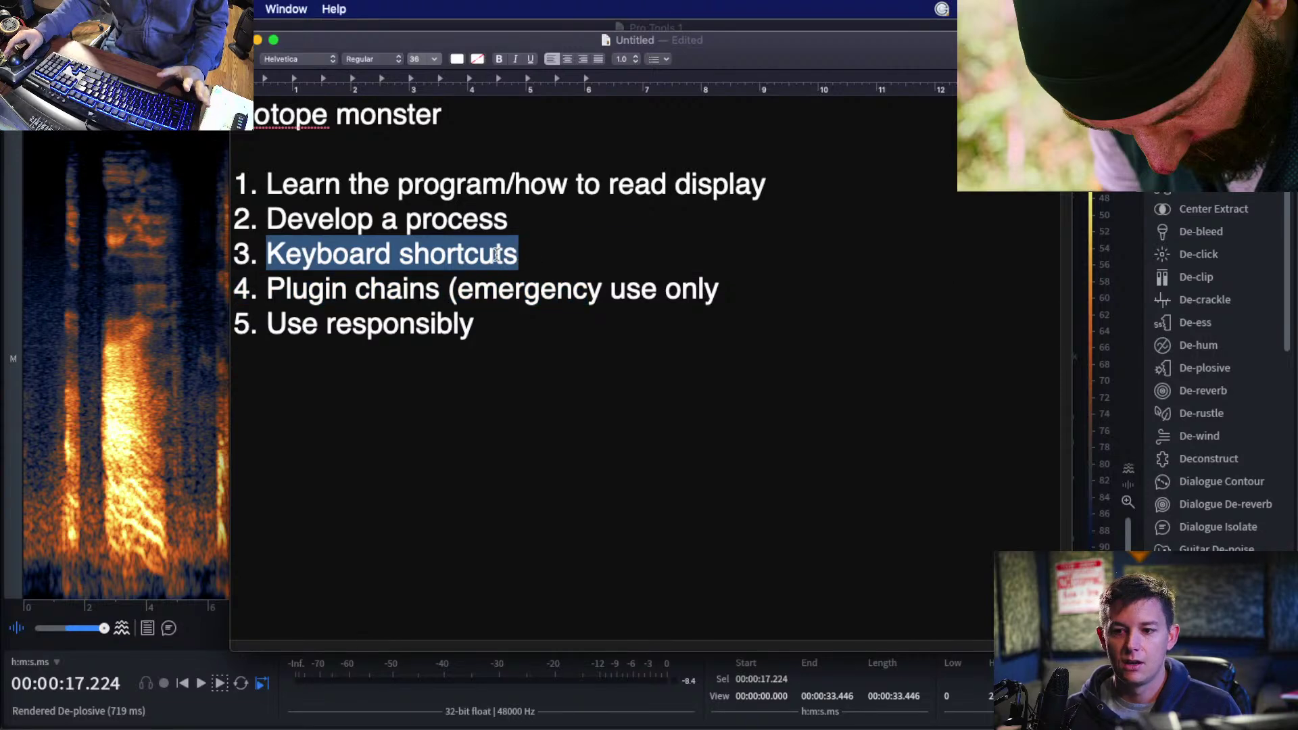
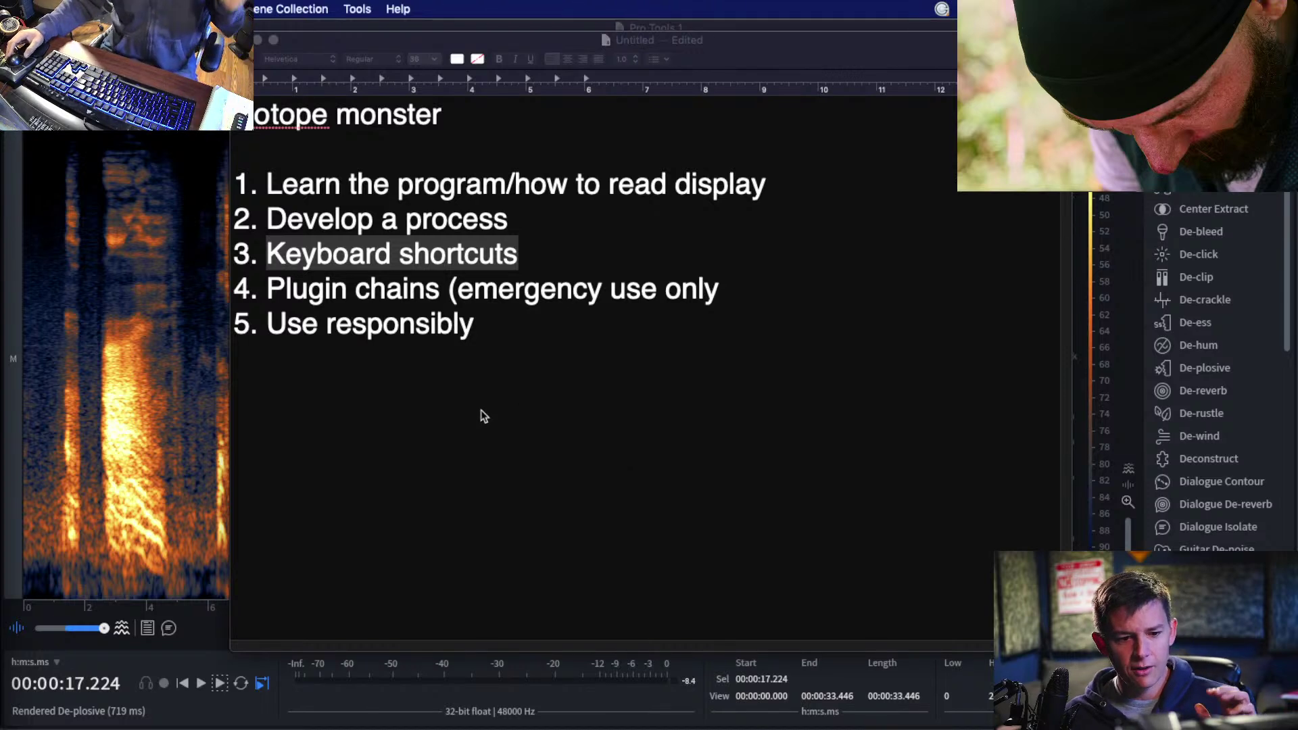
{"action": "left_click", "coordinate": [518, 38]}
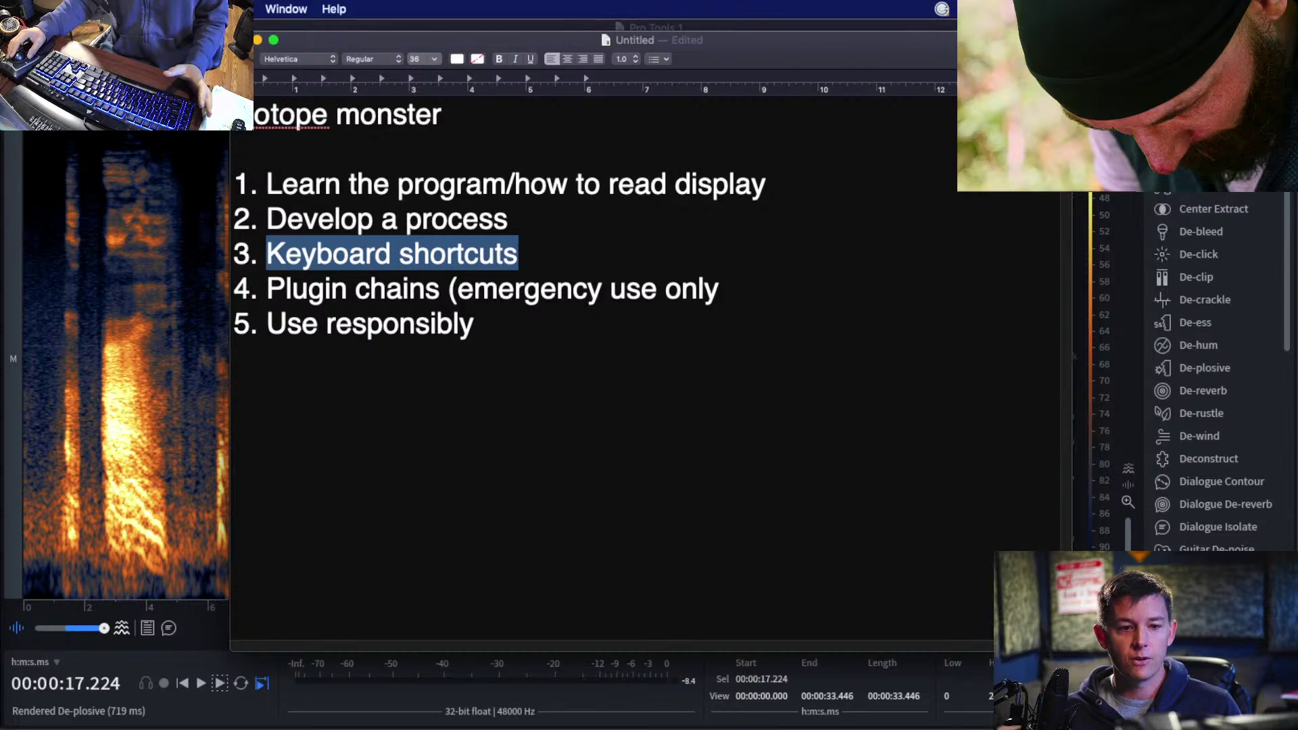
{"action": "key", "text": "super+Tab"}
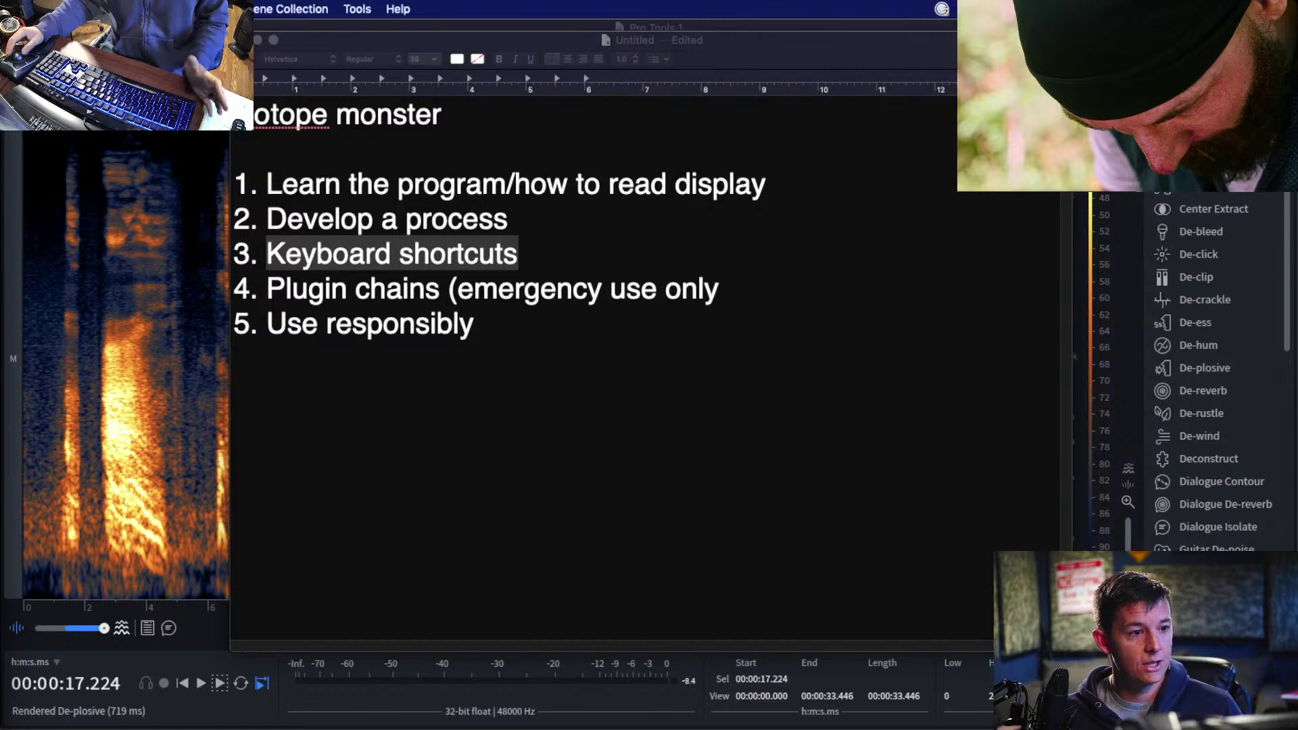
{"action": "left_click", "coordinate": [372, 254]}
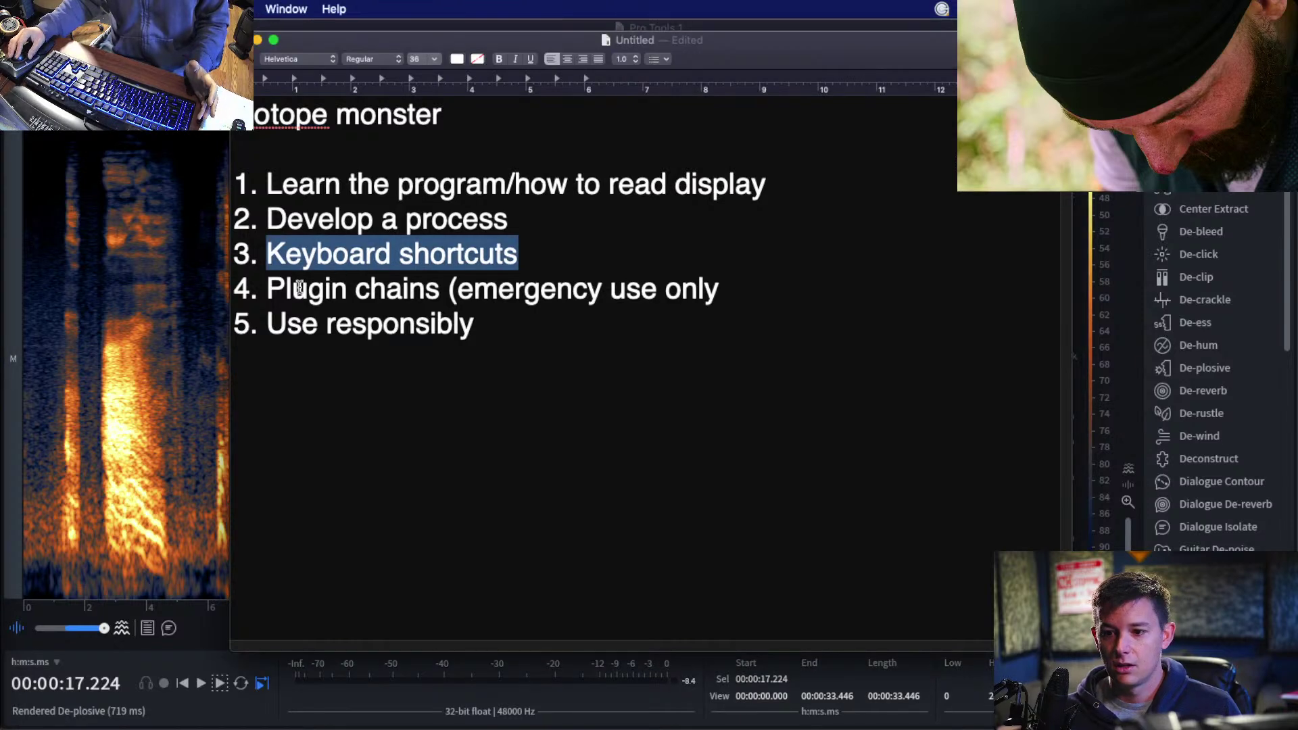
Capitalize "Chains" in item 4 of the notes and highlight "Plugin Chains".
{"action": "left_click_drag", "start_coordinate": [269, 287], "coordinate": [458, 288]}
{"action": "left_click", "coordinate": [274, 287]}
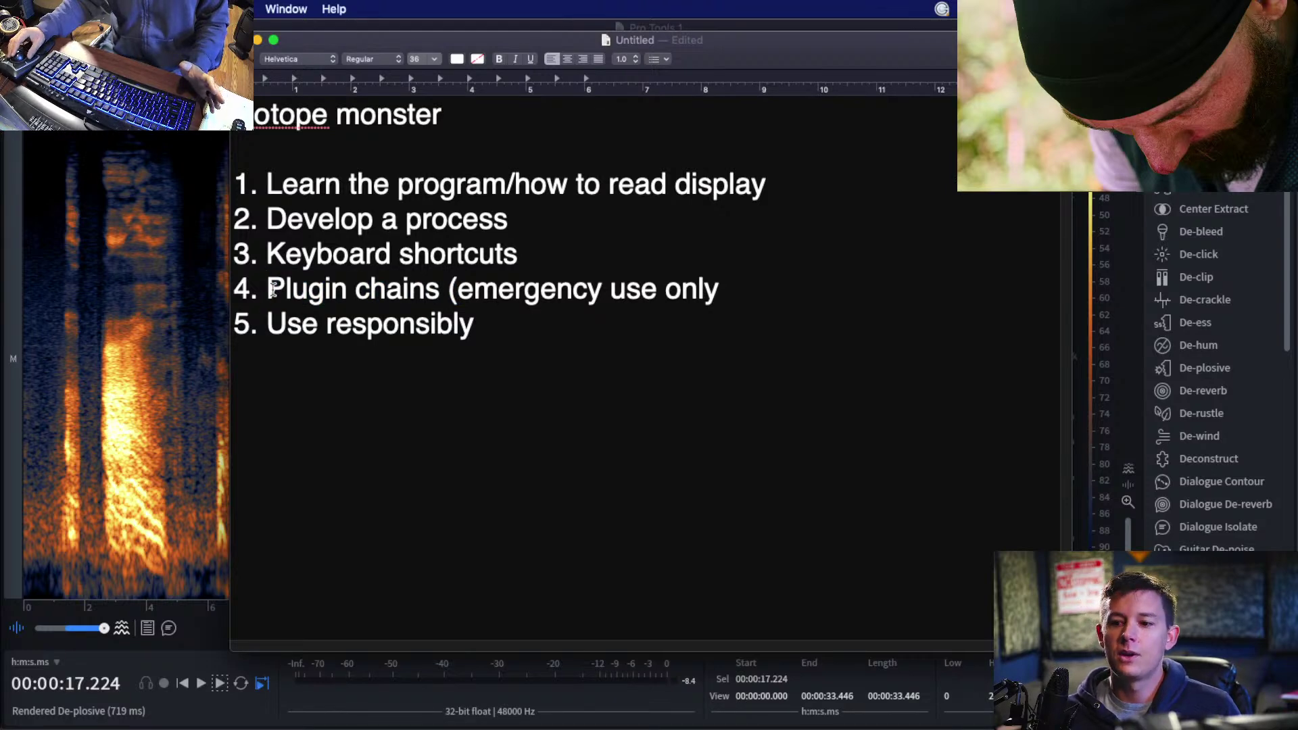
{"action": "double_click", "coordinate": [272, 289]}
{"action": "left_click", "coordinate": [369, 289]}
{"action": "key", "text": "BackSpace"}
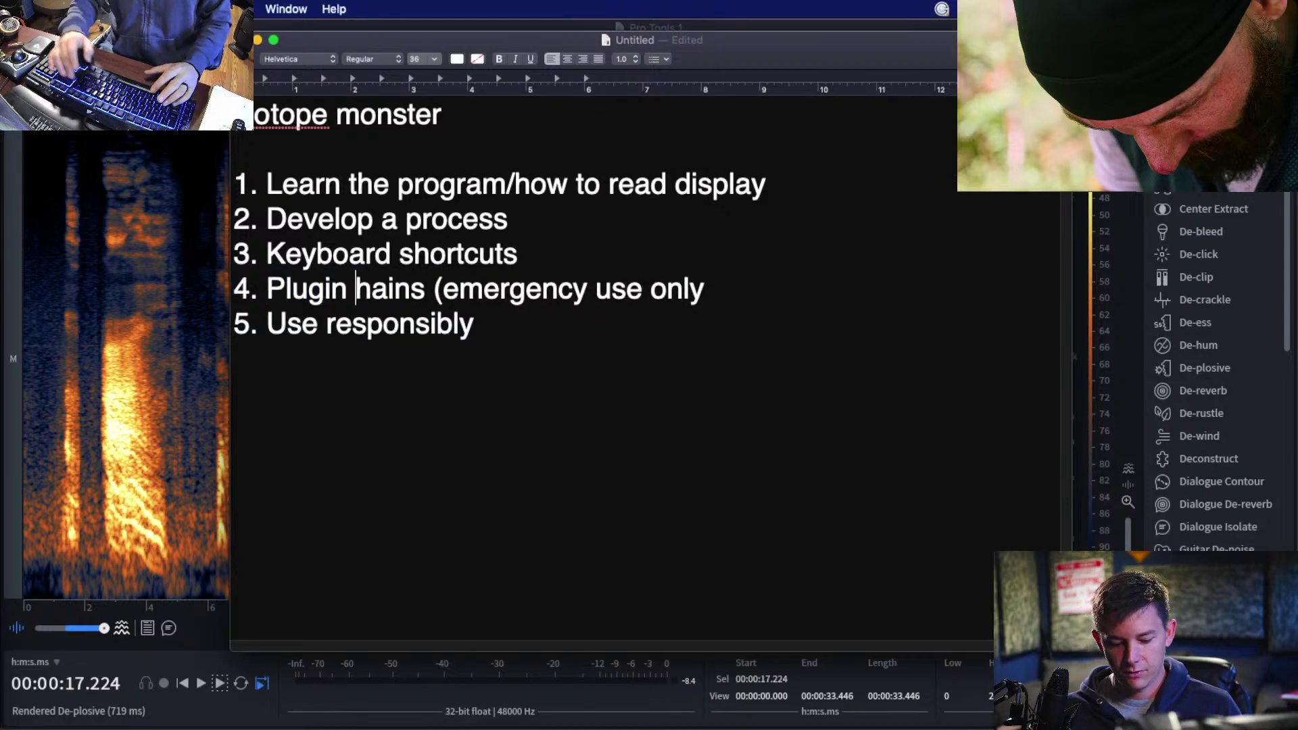
{"action": "type", "text": "C"}
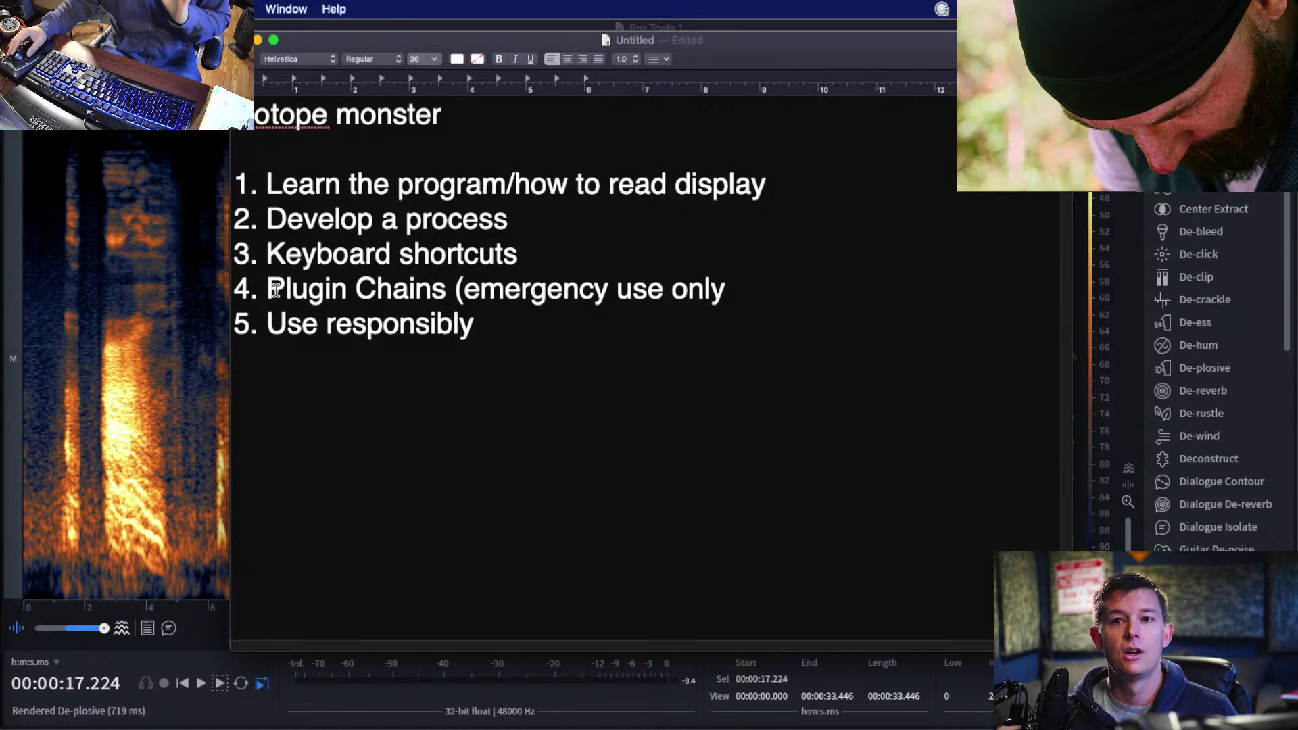
{"action": "left_click_drag", "start_coordinate": [268, 289], "coordinate": [441, 292]}
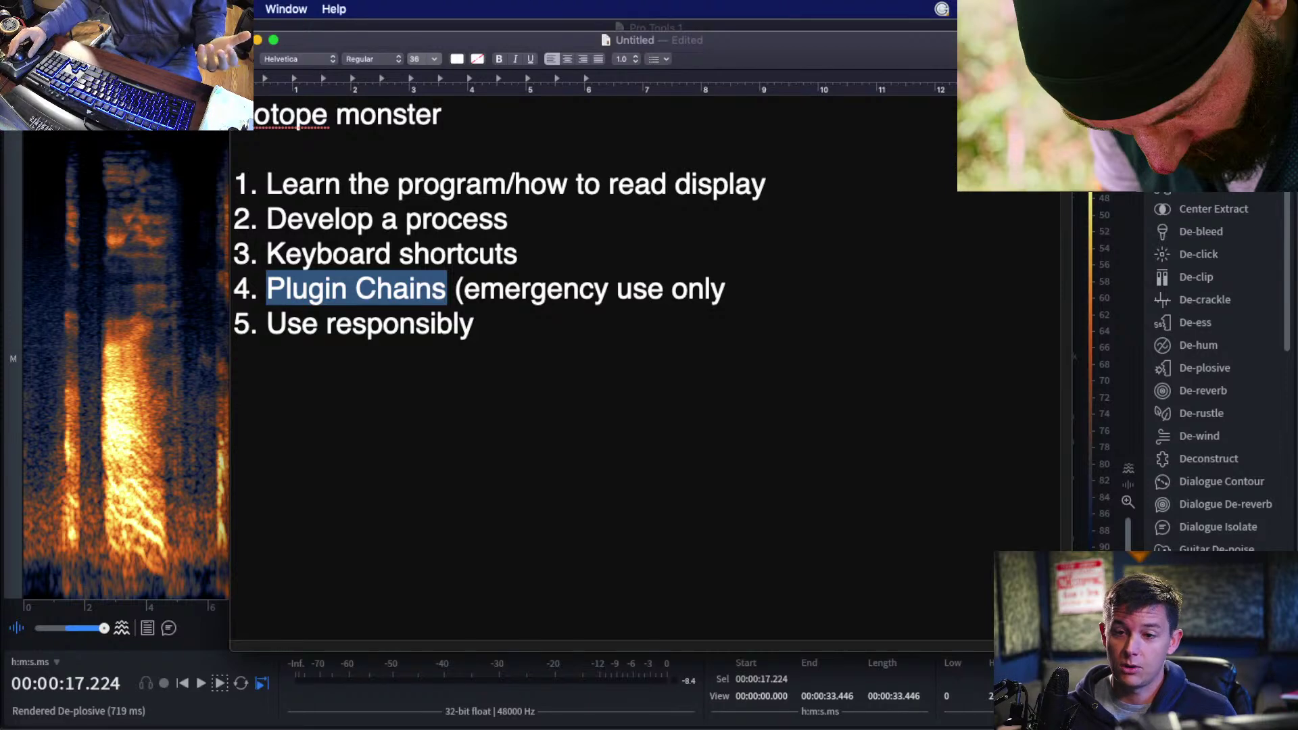
Switch back to iZotope RX, open the Module Chain window, and place it over the middle of the spectrogram.
{"action": "key", "text": "super+Tab"}
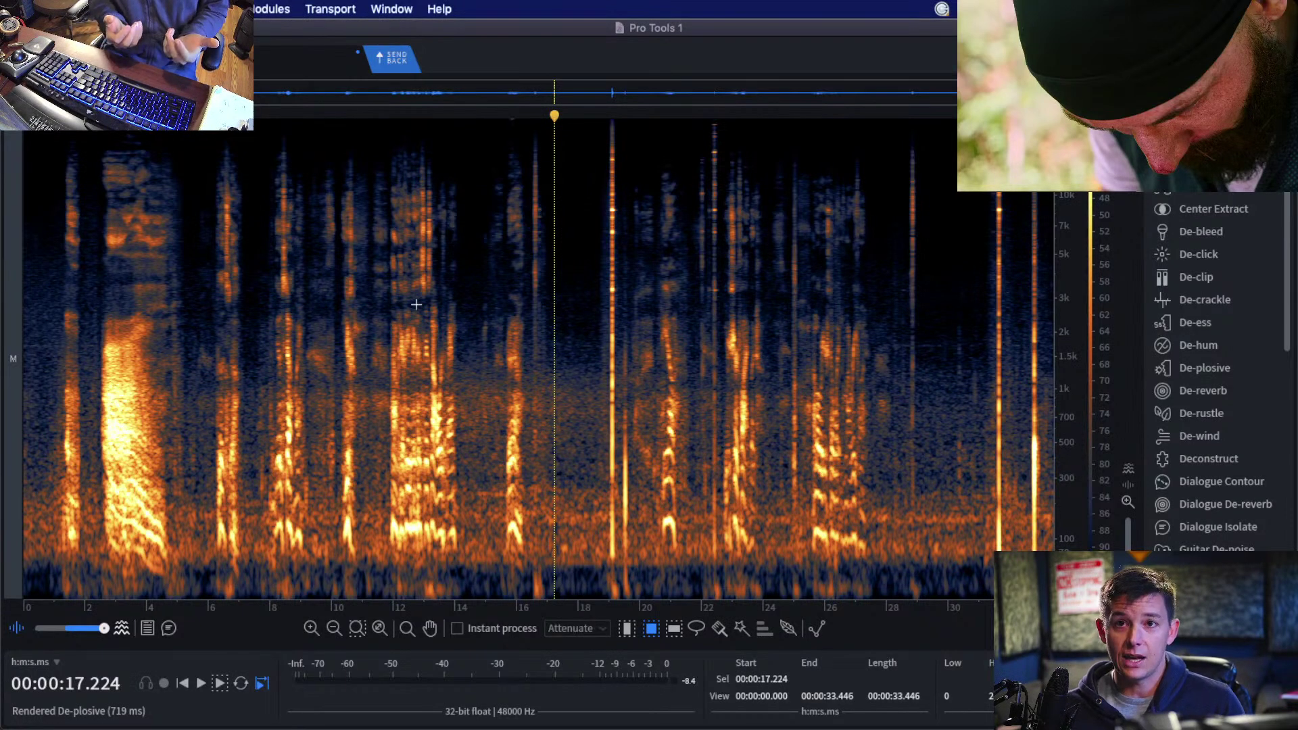
{"action": "key", "text": "super+shift+m"}
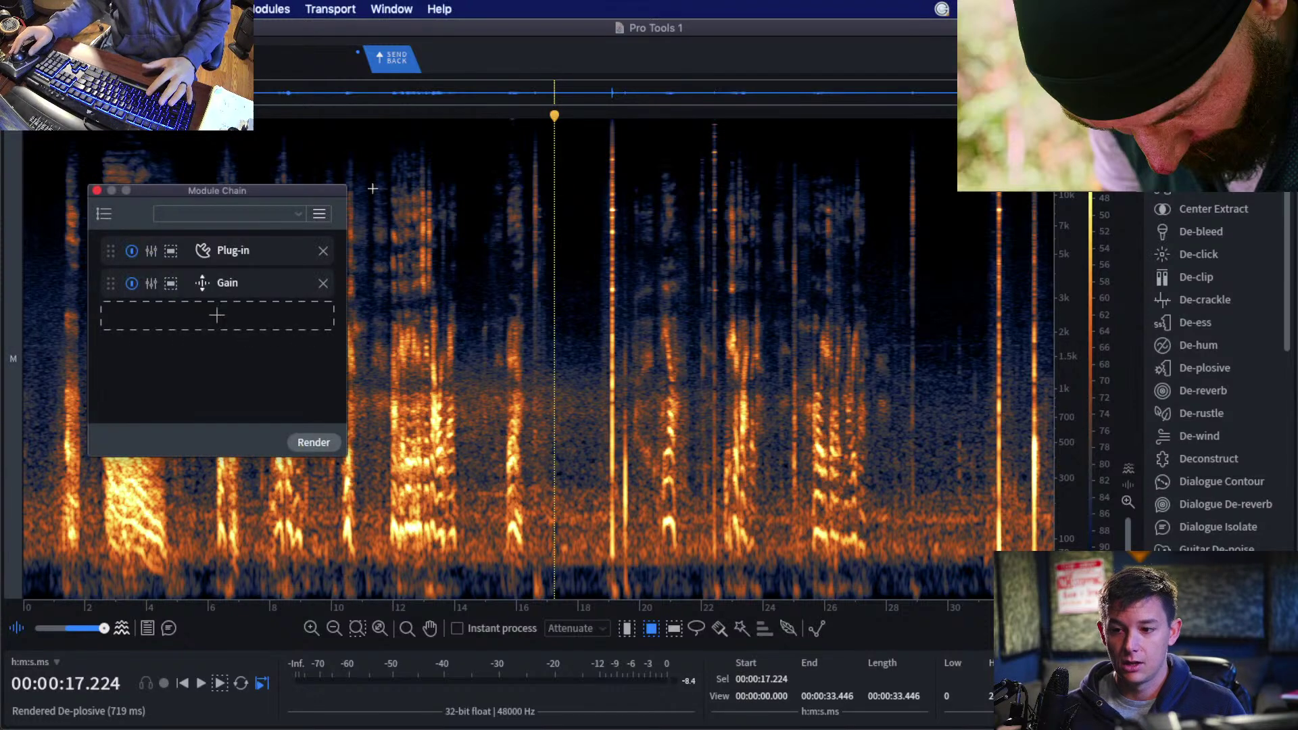
{"action": "left_click_drag", "start_coordinate": [281, 192], "coordinate": [473, 192]}
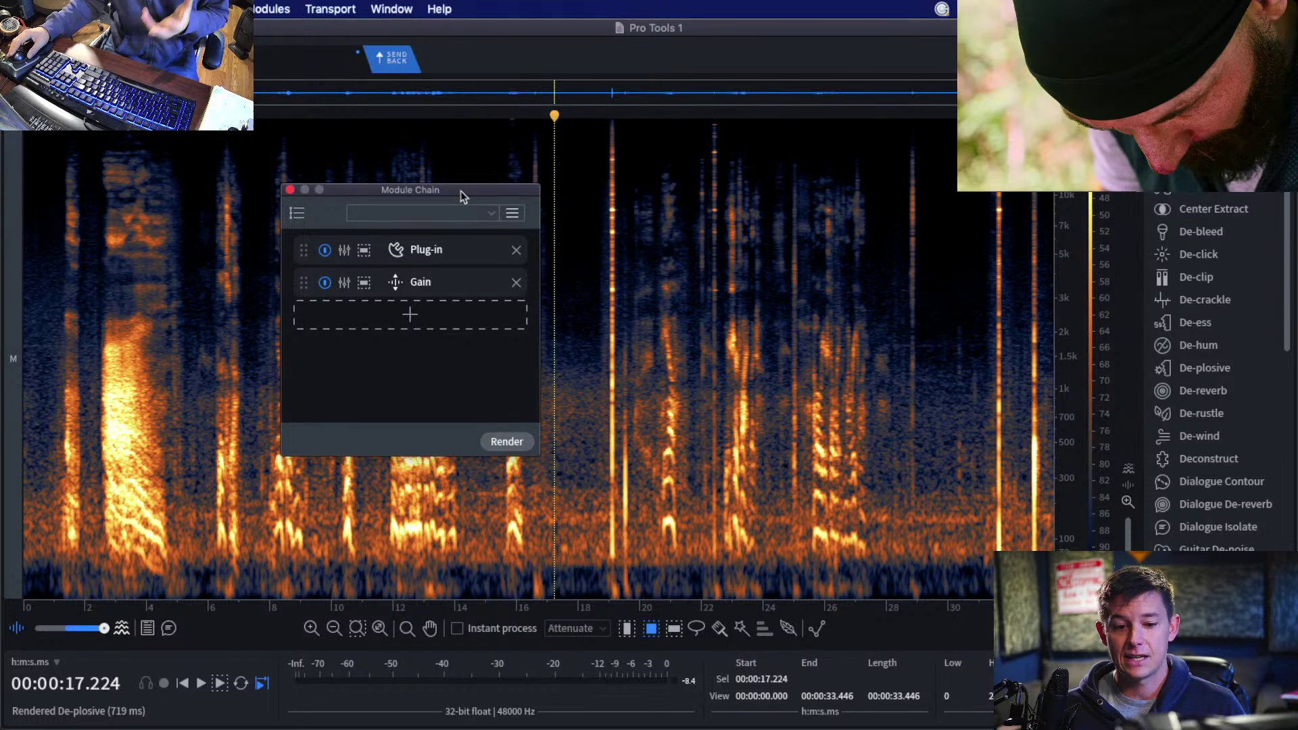
{"action": "left_click_drag", "start_coordinate": [465, 189], "coordinate": [478, 189]}
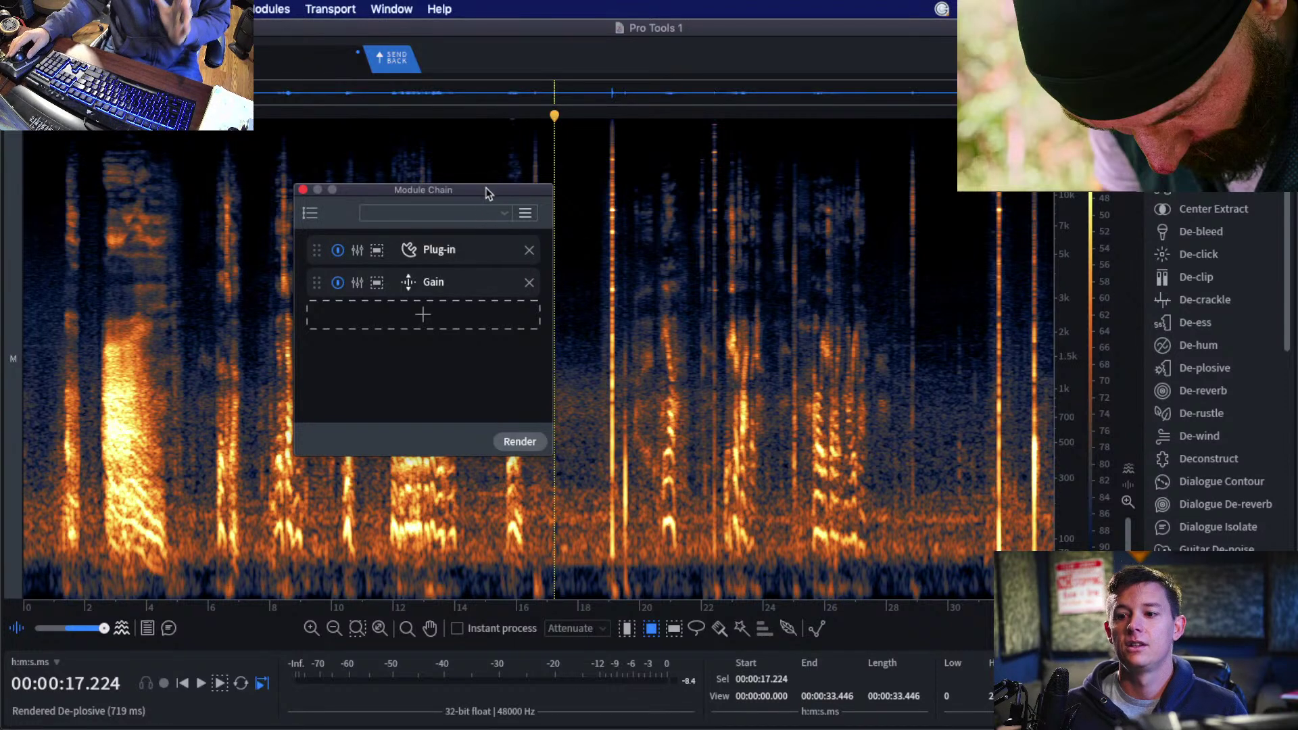
{"action": "left_click_drag", "start_coordinate": [490, 193], "coordinate": [481, 186]}
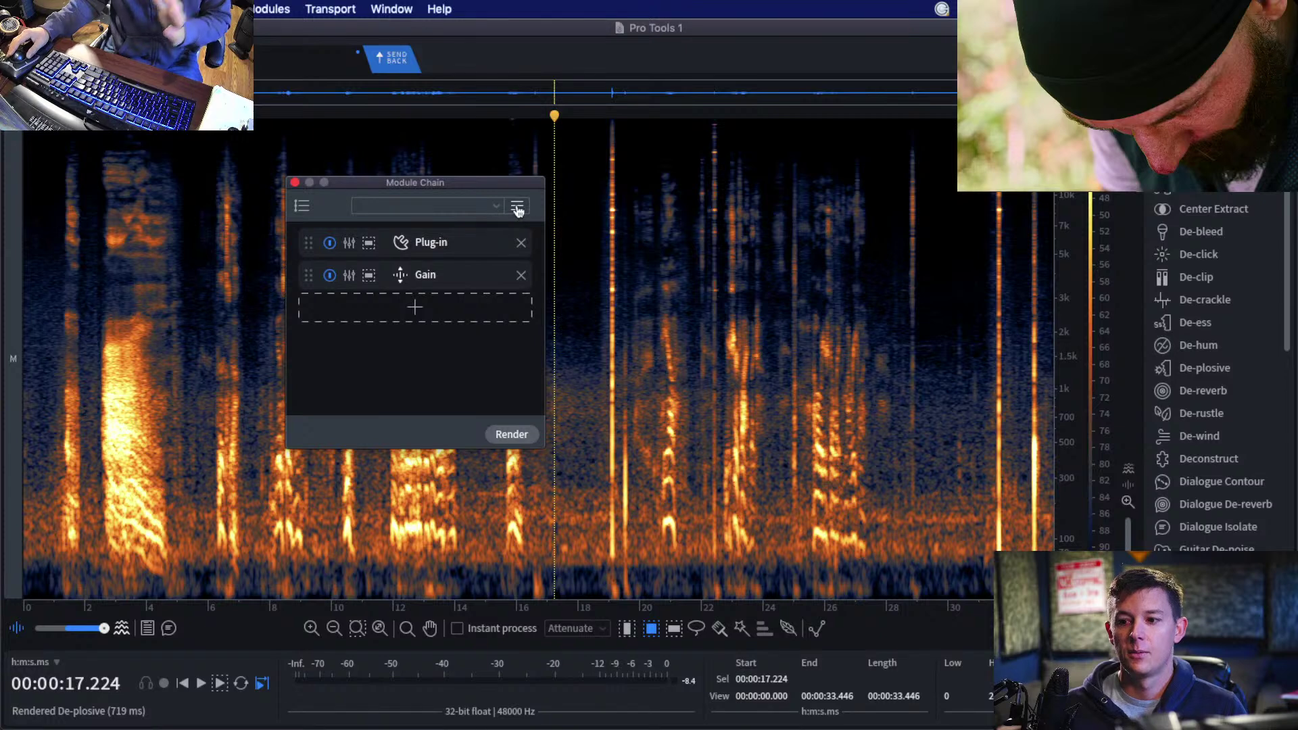
Load the Basic Voice Cleaup preset into the Module Chain.
{"action": "left_click", "coordinate": [517, 206]}
{"action": "left_click", "coordinate": [501, 201]}
{"action": "left_click", "coordinate": [491, 207]}
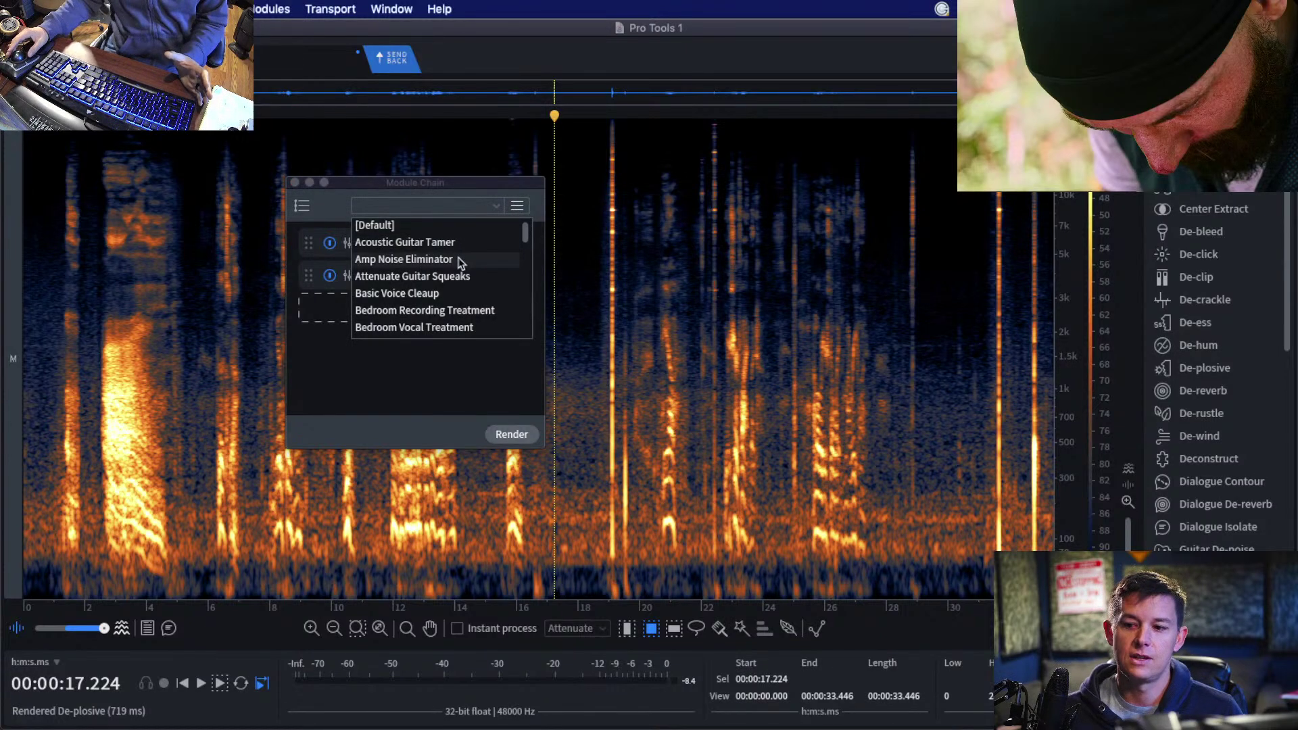
{"action": "scroll", "coordinate": [460, 262], "scroll_direction": "down", "scroll_amount": 2}
{"action": "scroll", "coordinate": [458, 261], "scroll_direction": "up", "scroll_amount": 2}
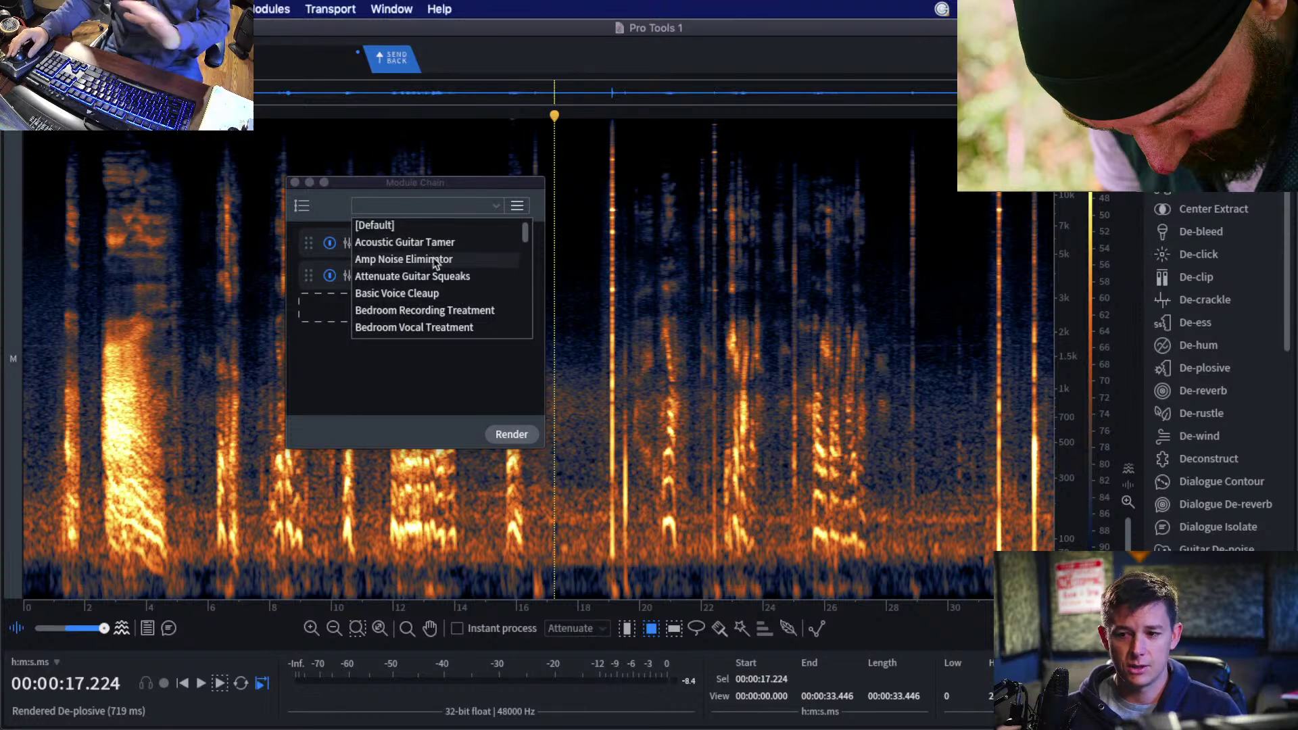
{"action": "left_click", "coordinate": [419, 293]}
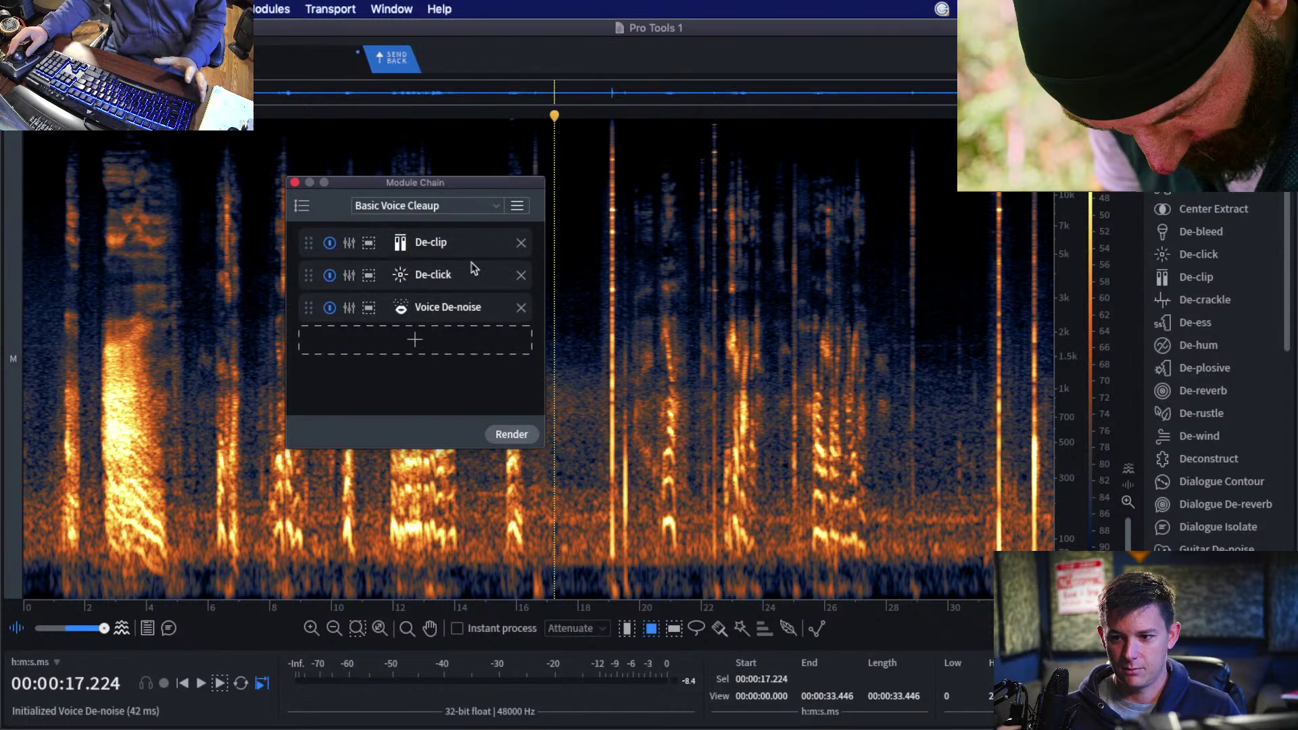
Switch the Module Chain to the Improve Basic Dialogue preset.
{"action": "left_click", "coordinate": [407, 201]}
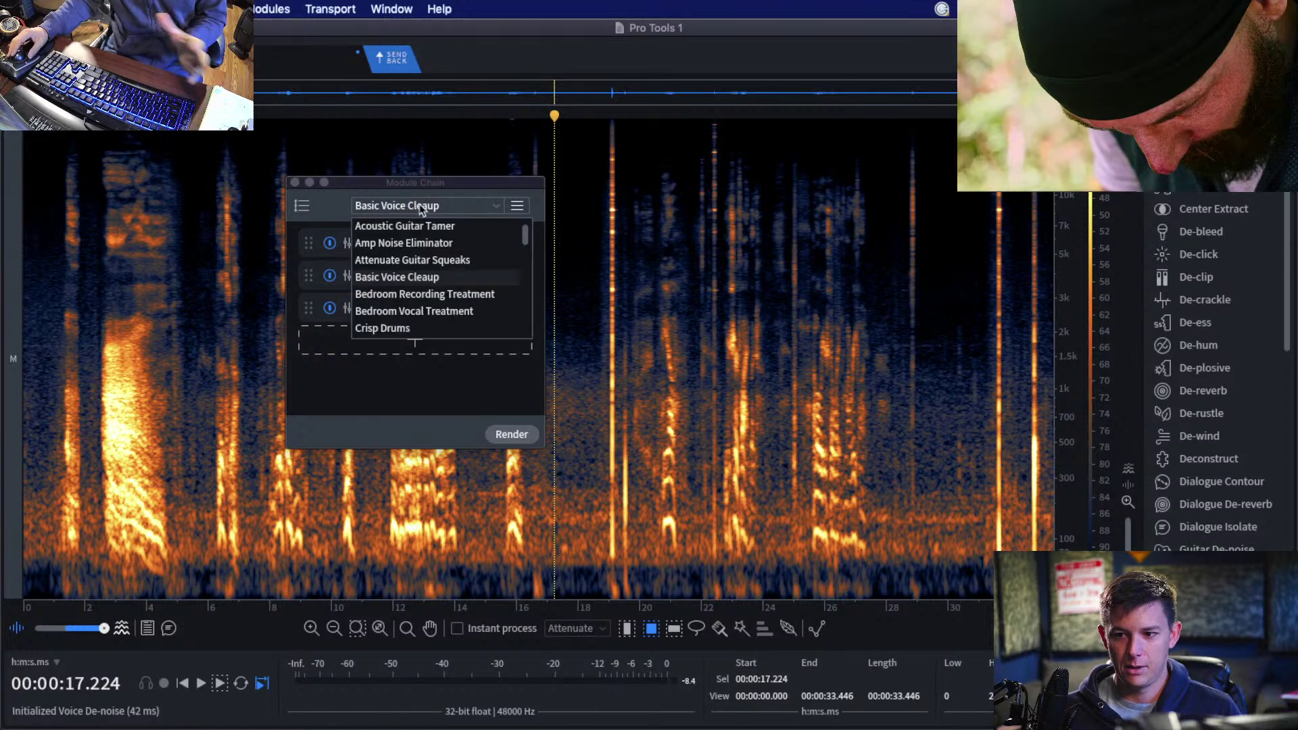
{"action": "scroll", "coordinate": [439, 277], "scroll_direction": "down", "scroll_amount": 2}
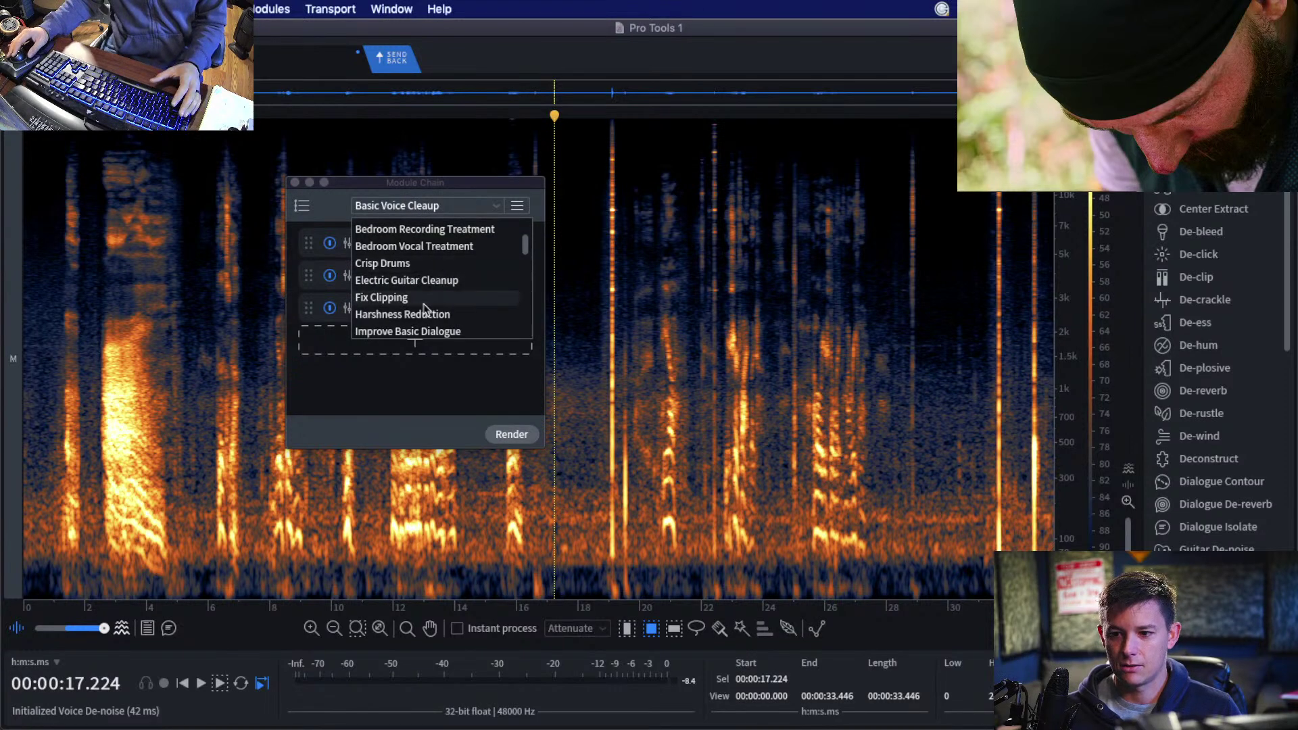
{"action": "scroll", "coordinate": [421, 331], "scroll_direction": "down", "scroll_amount": 2}
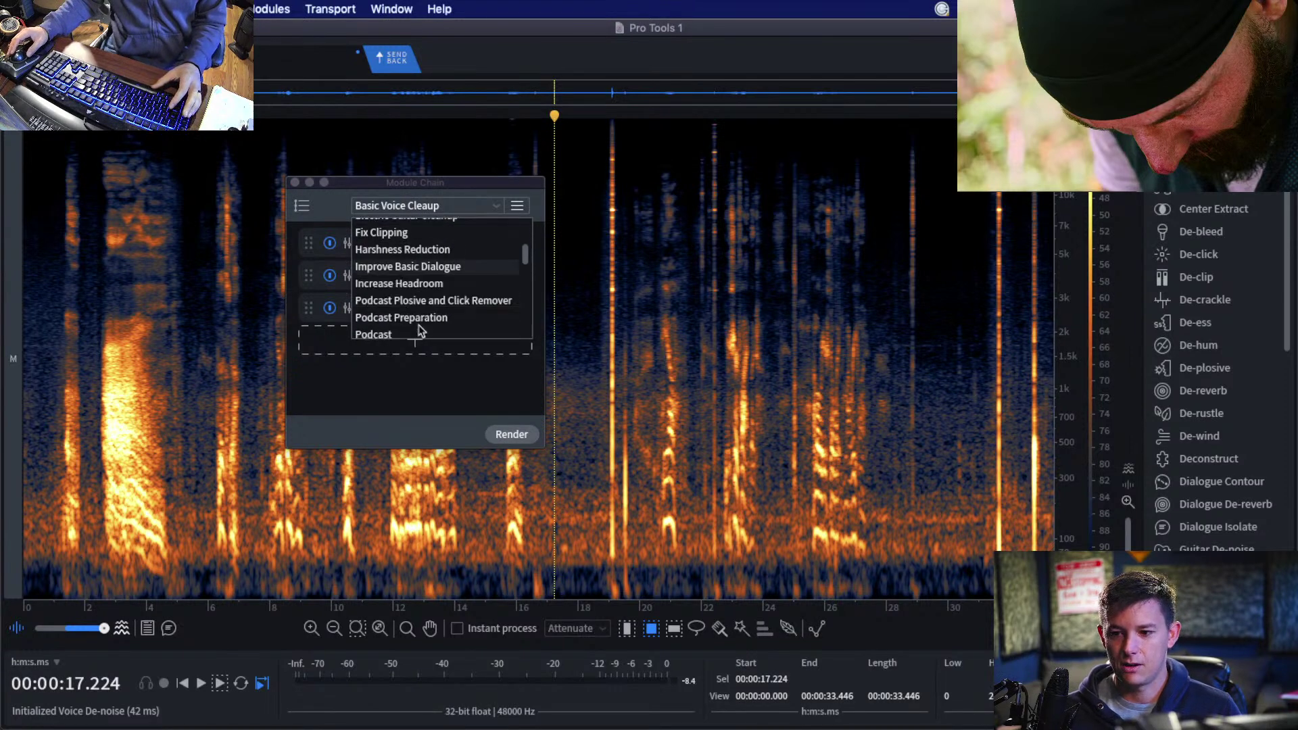
{"action": "left_click", "coordinate": [406, 266]}
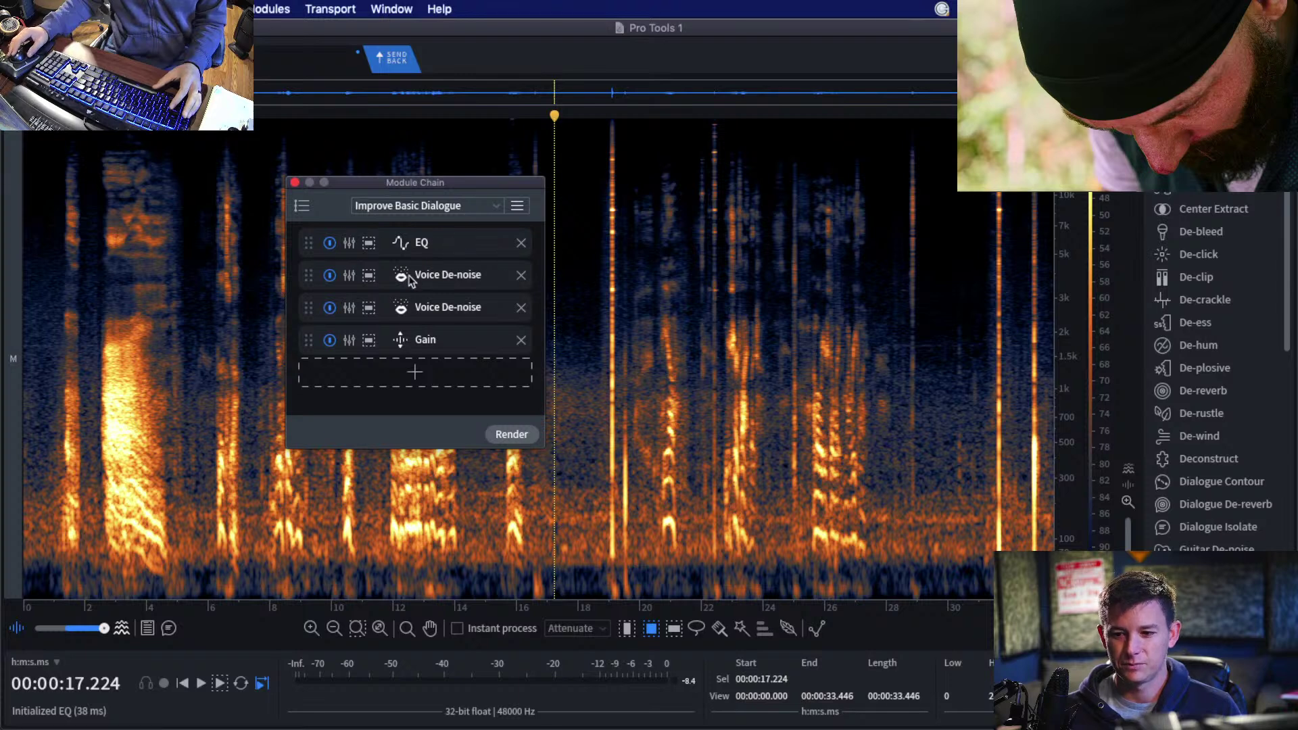
Browse the Module Chain presets through to the custom tb_ ones and load tb_AAA.
{"action": "left_click", "coordinate": [464, 209]}
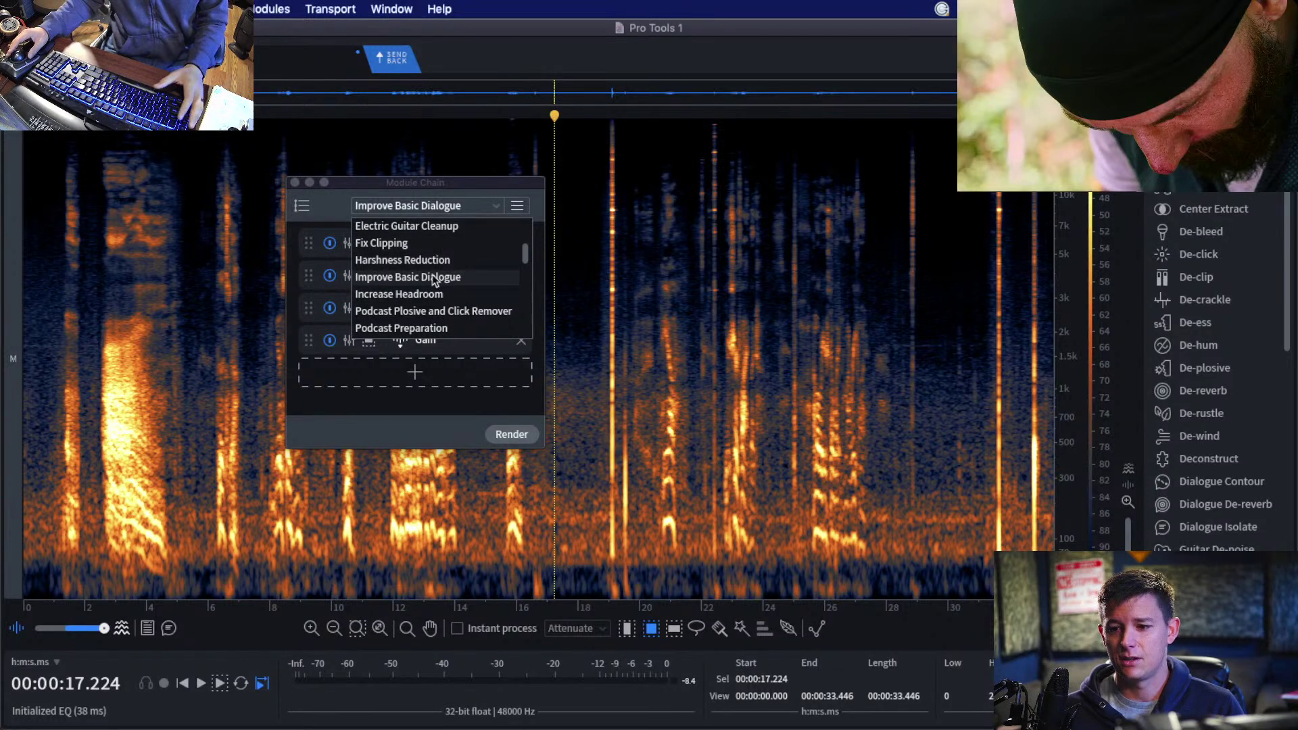
{"action": "scroll", "coordinate": [434, 280], "scroll_direction": "down", "scroll_amount": 10}
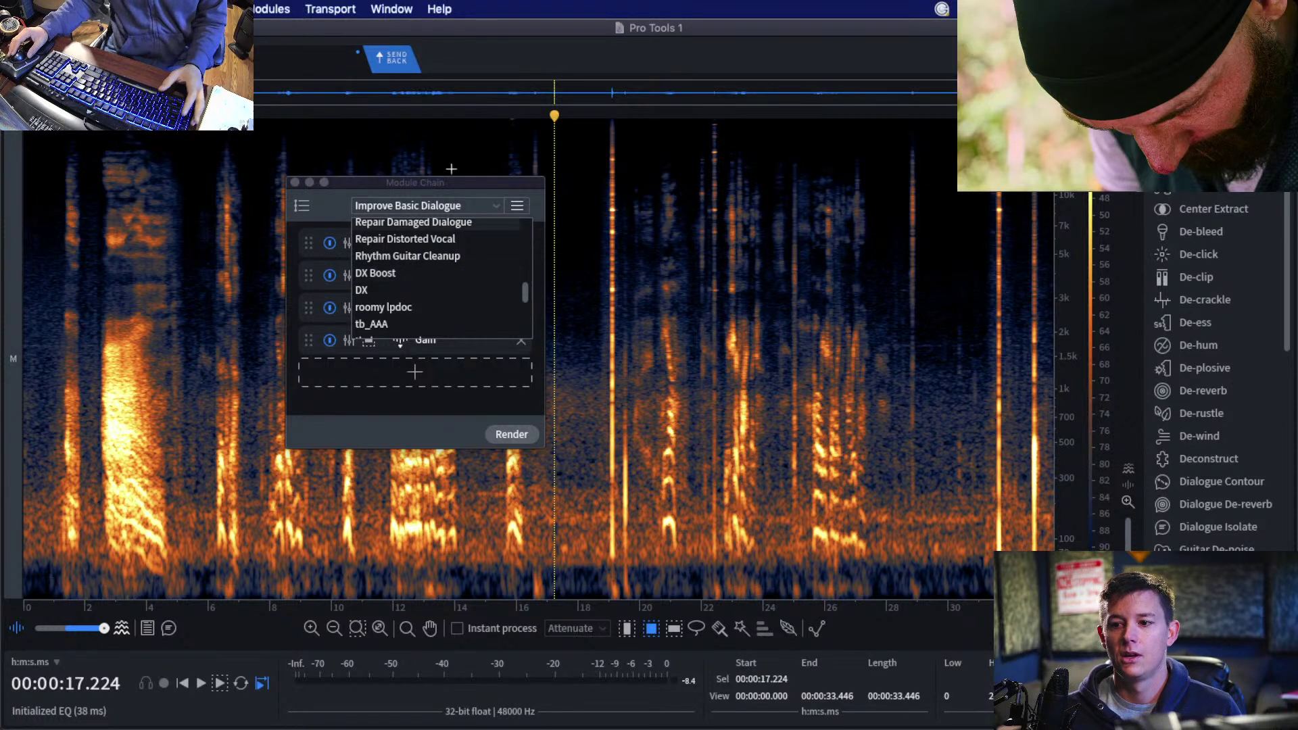
{"action": "left_click", "coordinate": [445, 188]}
{"action": "left_click", "coordinate": [454, 206]}
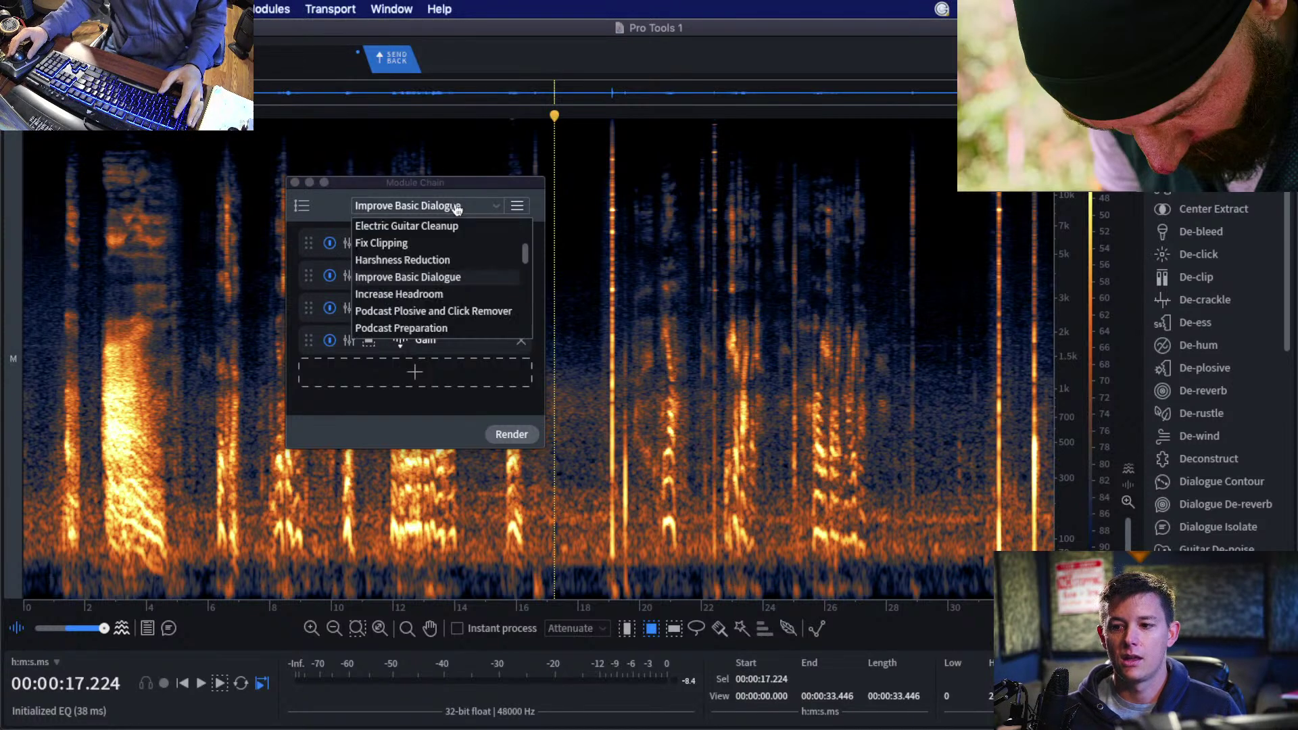
{"action": "scroll", "coordinate": [447, 283], "scroll_direction": "down", "scroll_amount": 5}
{"action": "scroll", "coordinate": [446, 293], "scroll_direction": "down", "scroll_amount": 15}
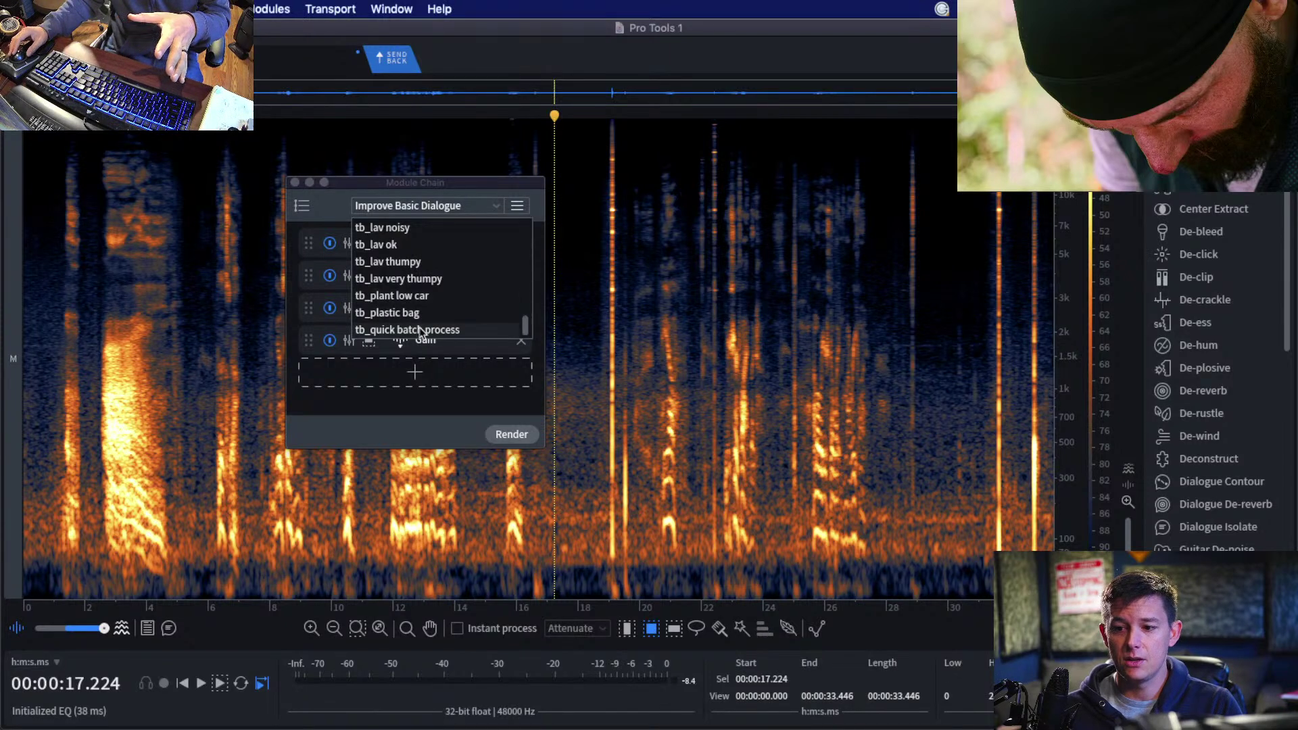
{"action": "scroll", "coordinate": [421, 330], "scroll_direction": "up", "scroll_amount": 15}
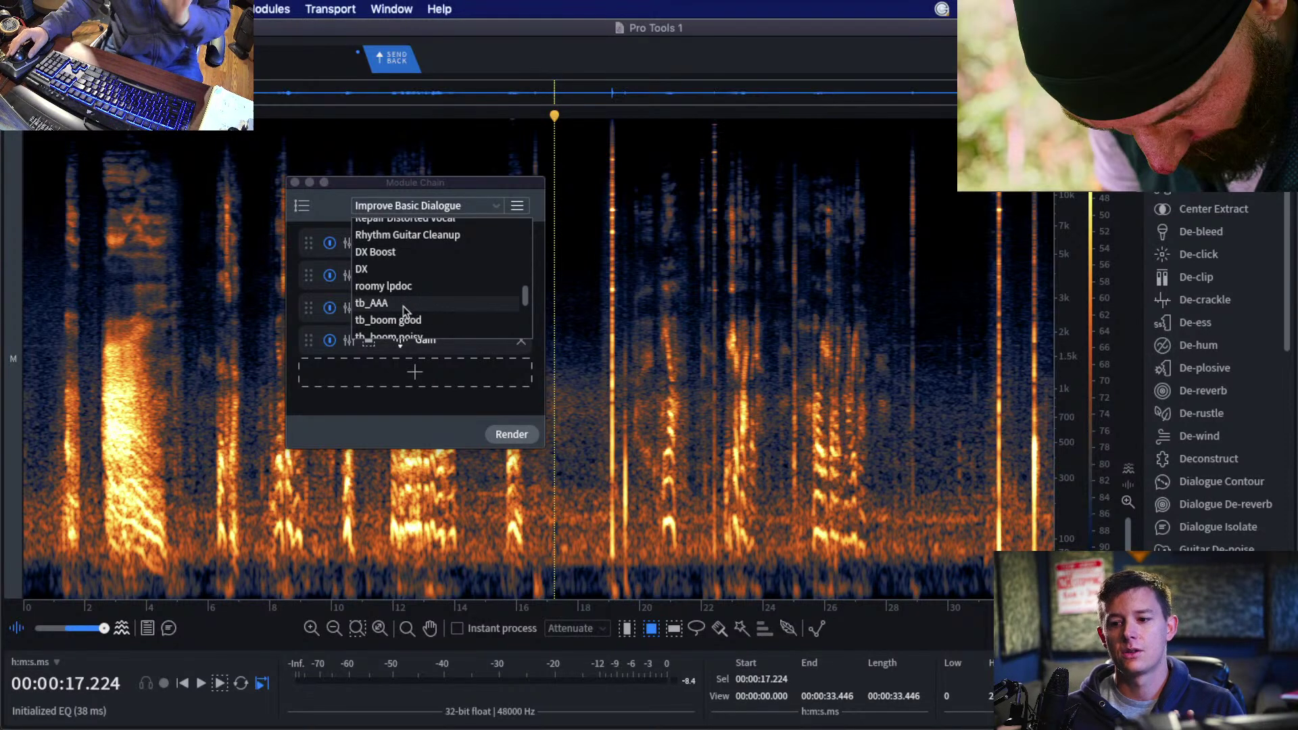
{"action": "left_click", "coordinate": [408, 304]}
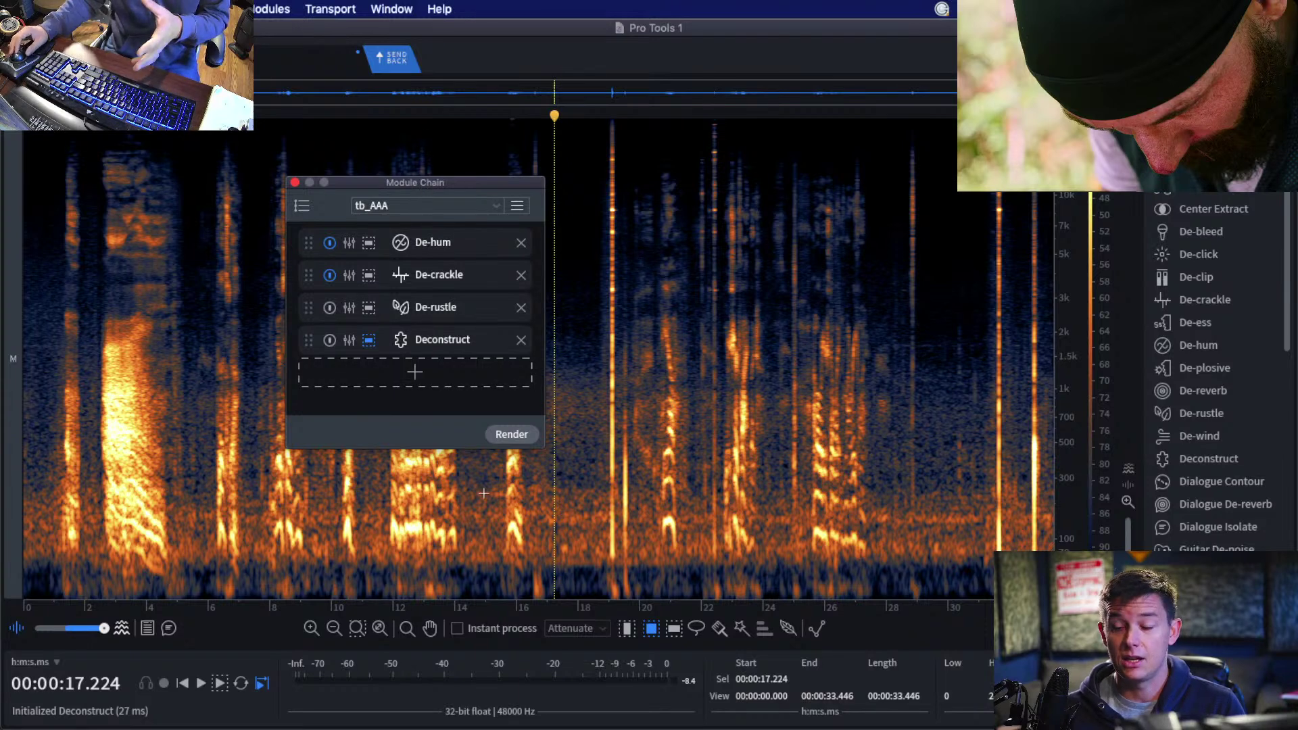
Look through the available repair and utility modules and the ones that can be added to the tb_AAA chain, without adding any.
{"action": "scroll", "coordinate": [1217, 439], "scroll_direction": "down", "scroll_amount": 10}
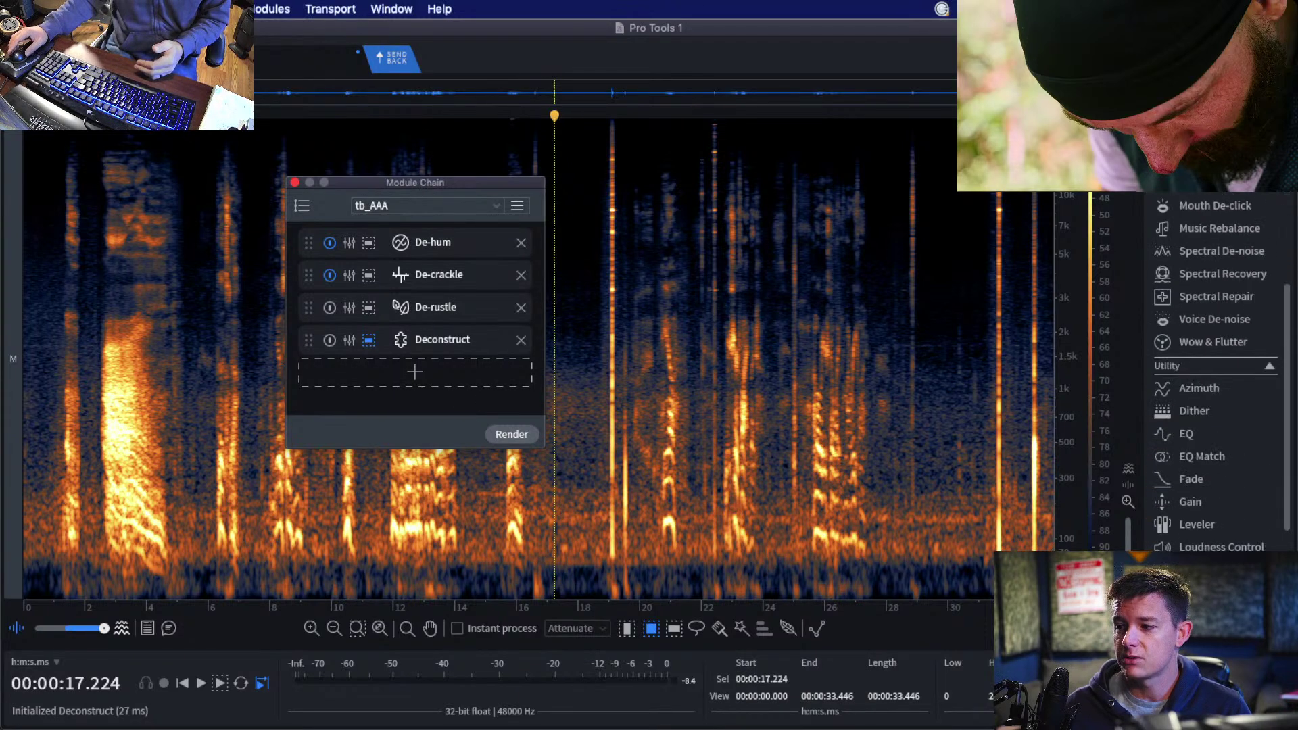
{"action": "scroll", "coordinate": [1216, 440], "scroll_direction": "up", "scroll_amount": 10}
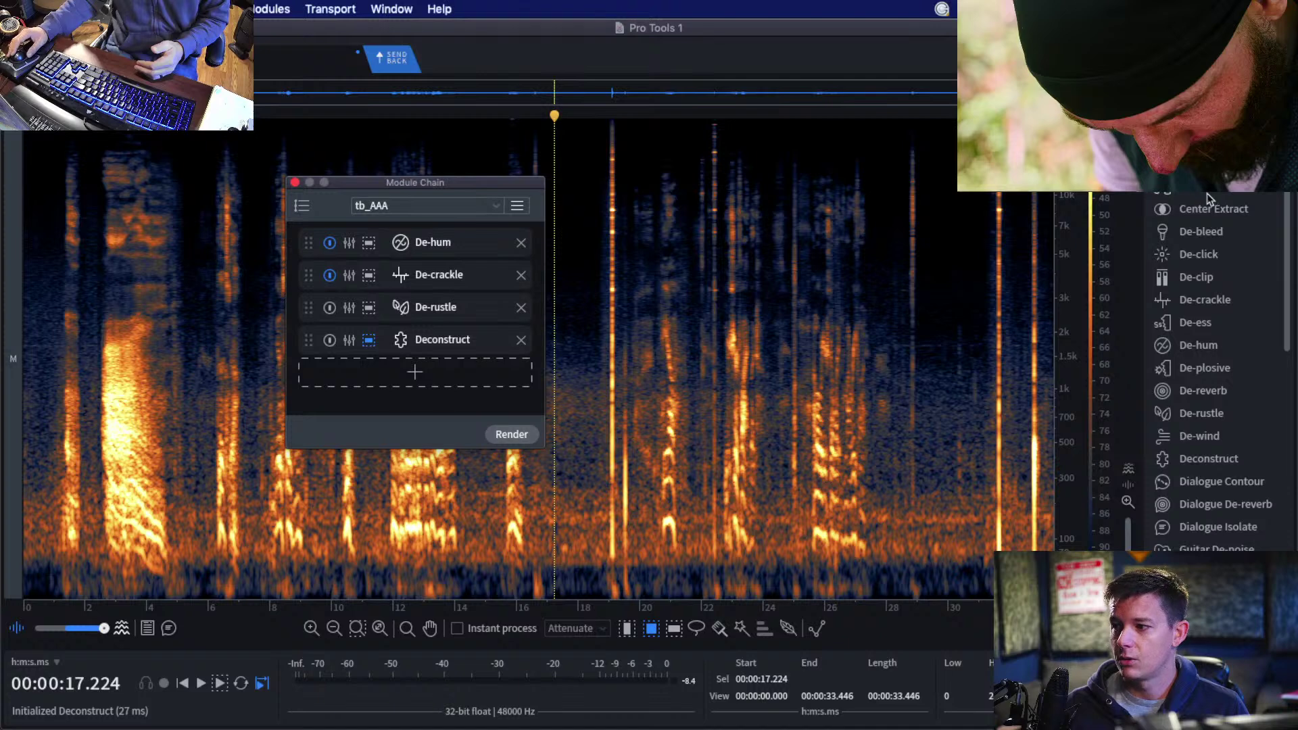
{"action": "left_click", "coordinate": [1197, 325]}
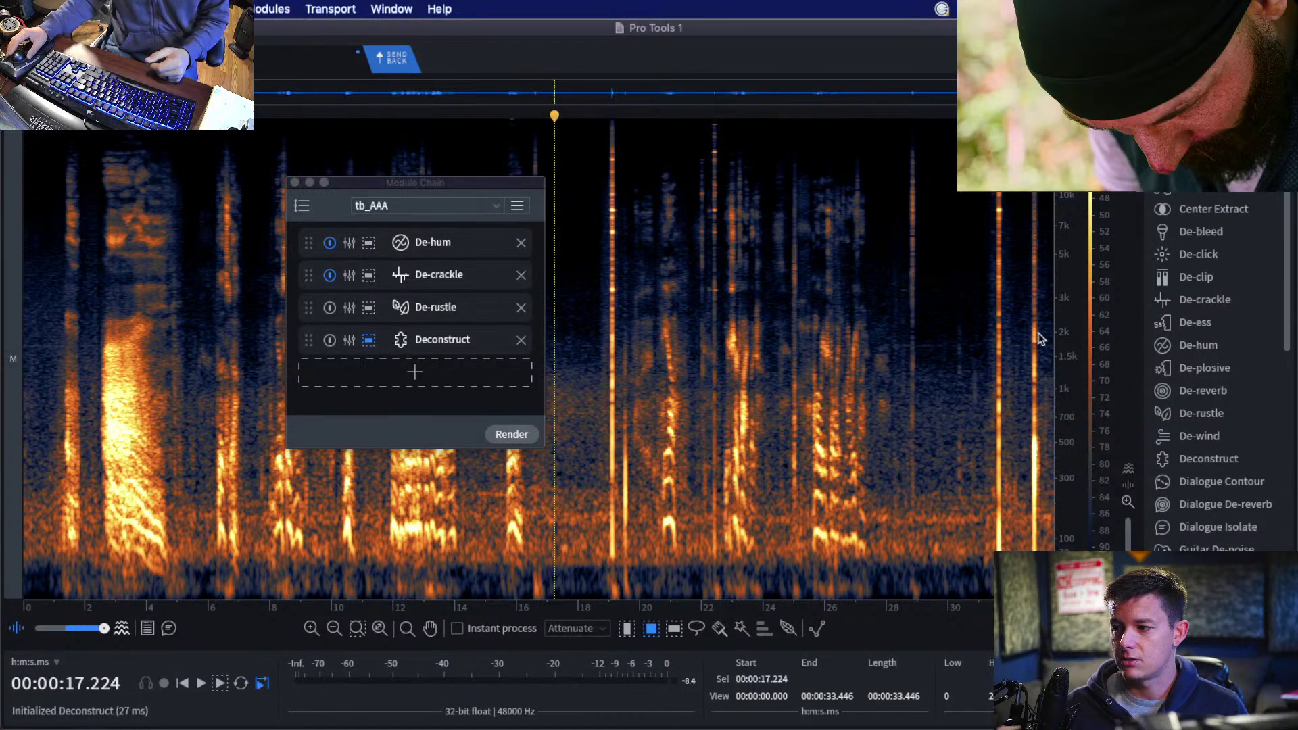
{"action": "left_click", "coordinate": [414, 374]}
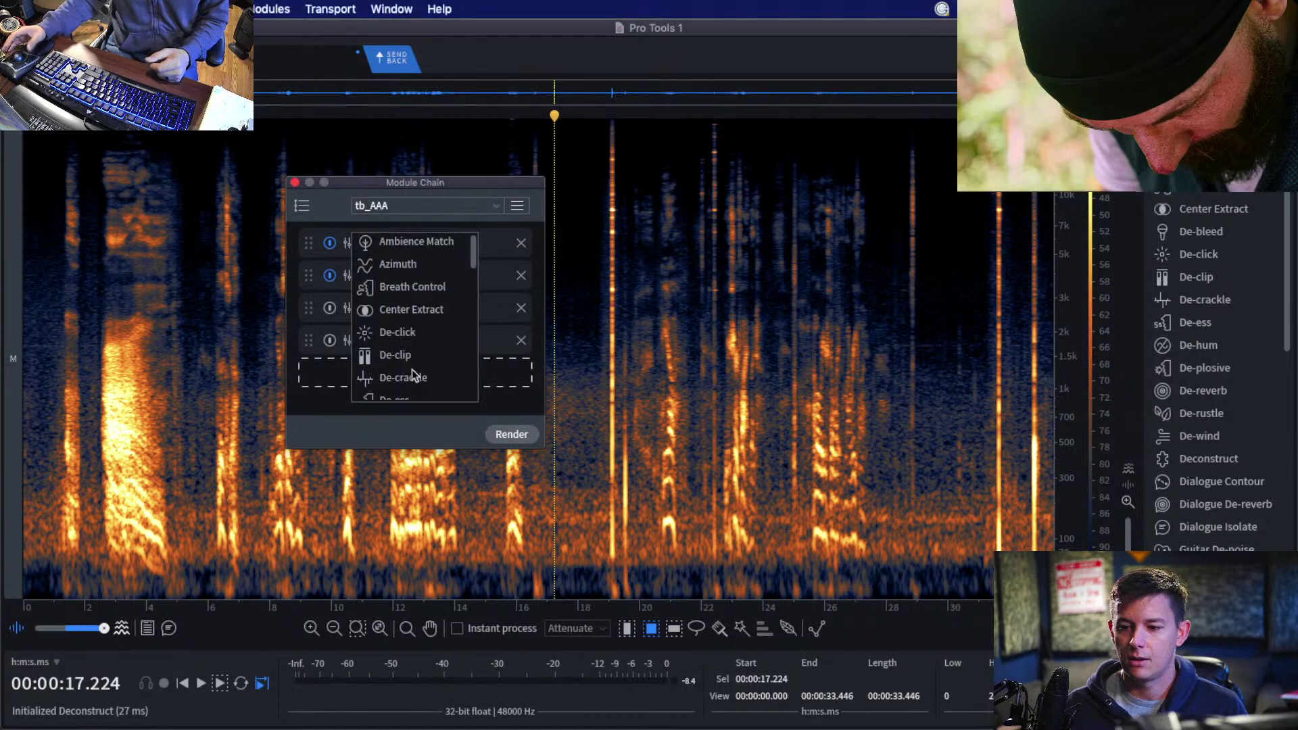
{"action": "scroll", "coordinate": [409, 308], "scroll_direction": "down", "scroll_amount": 6}
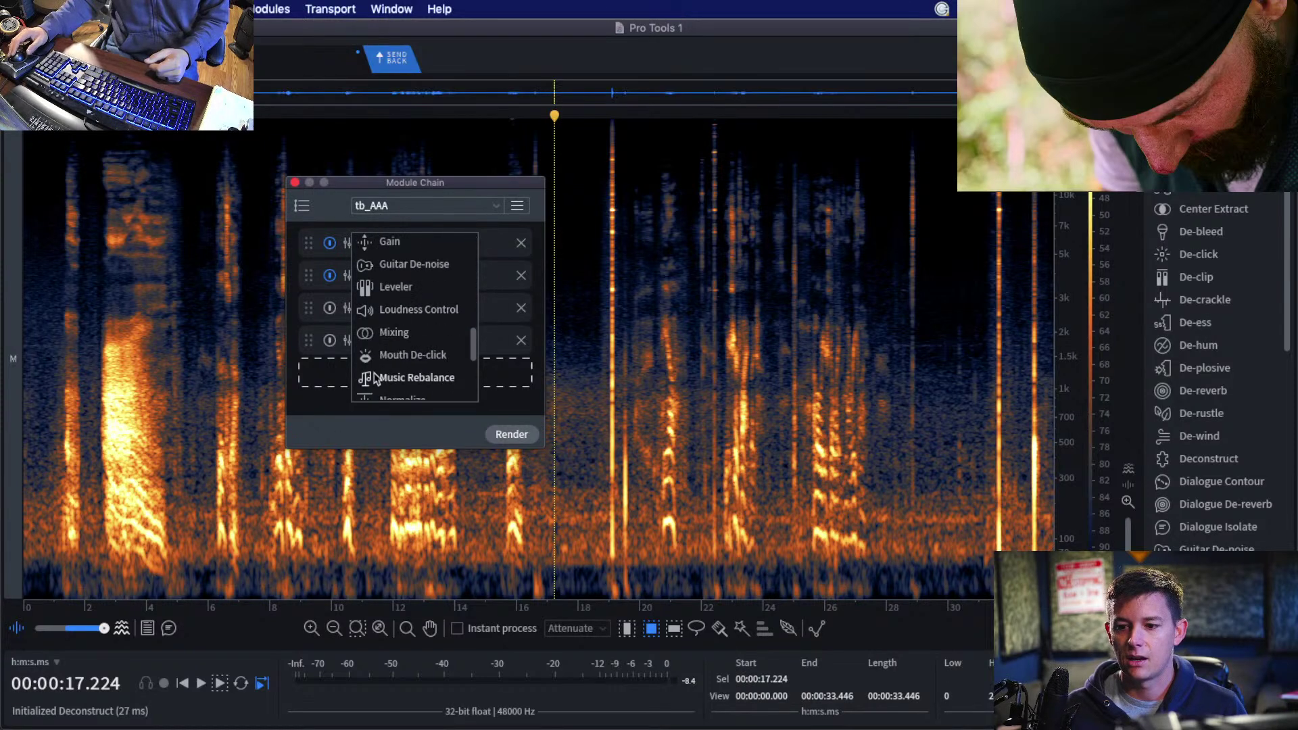
{"action": "scroll", "coordinate": [361, 374], "scroll_direction": "down", "scroll_amount": 3}
{"action": "left_click", "coordinate": [307, 409]}
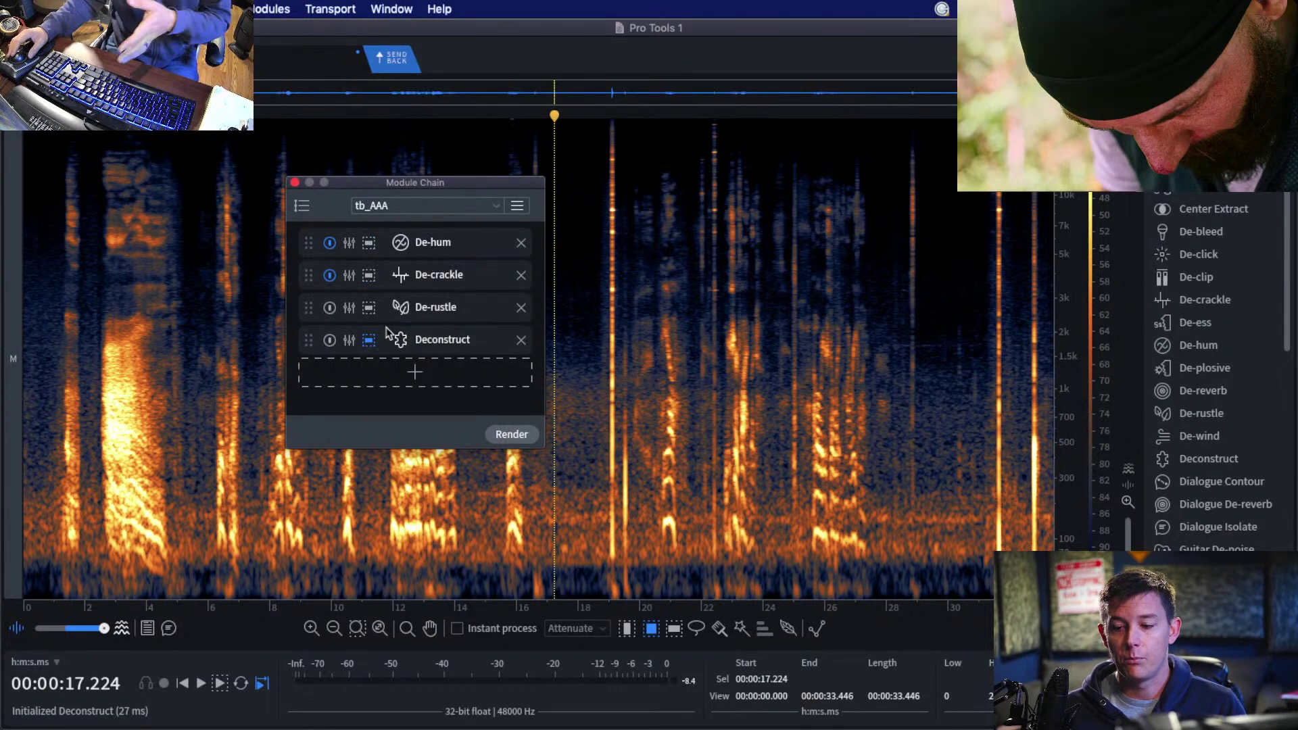
Review the custom tb_ presets in the Module Chain preset list, keeping tb_AAA loaded.
{"action": "left_click", "coordinate": [439, 206]}
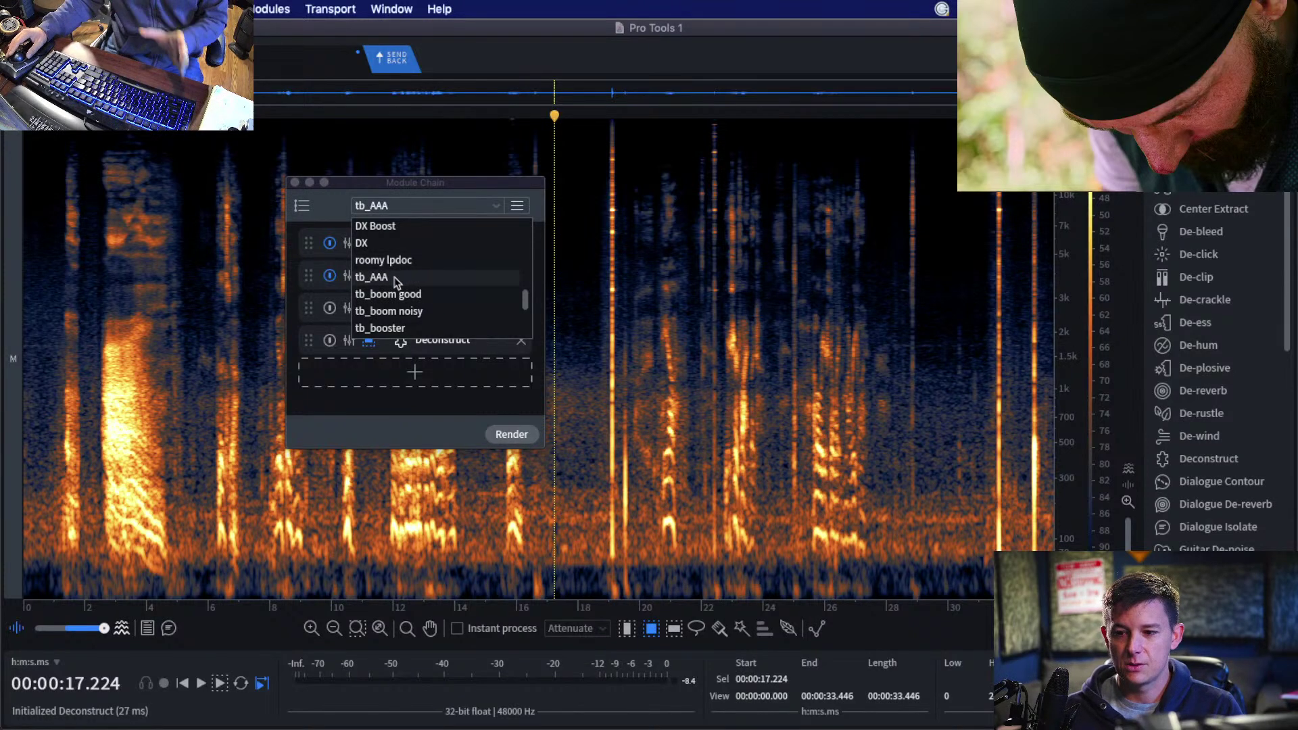
{"action": "scroll", "coordinate": [397, 283], "scroll_direction": "down", "scroll_amount": 3}
{"action": "scroll", "coordinate": [397, 282], "scroll_direction": "down", "scroll_amount": 2}
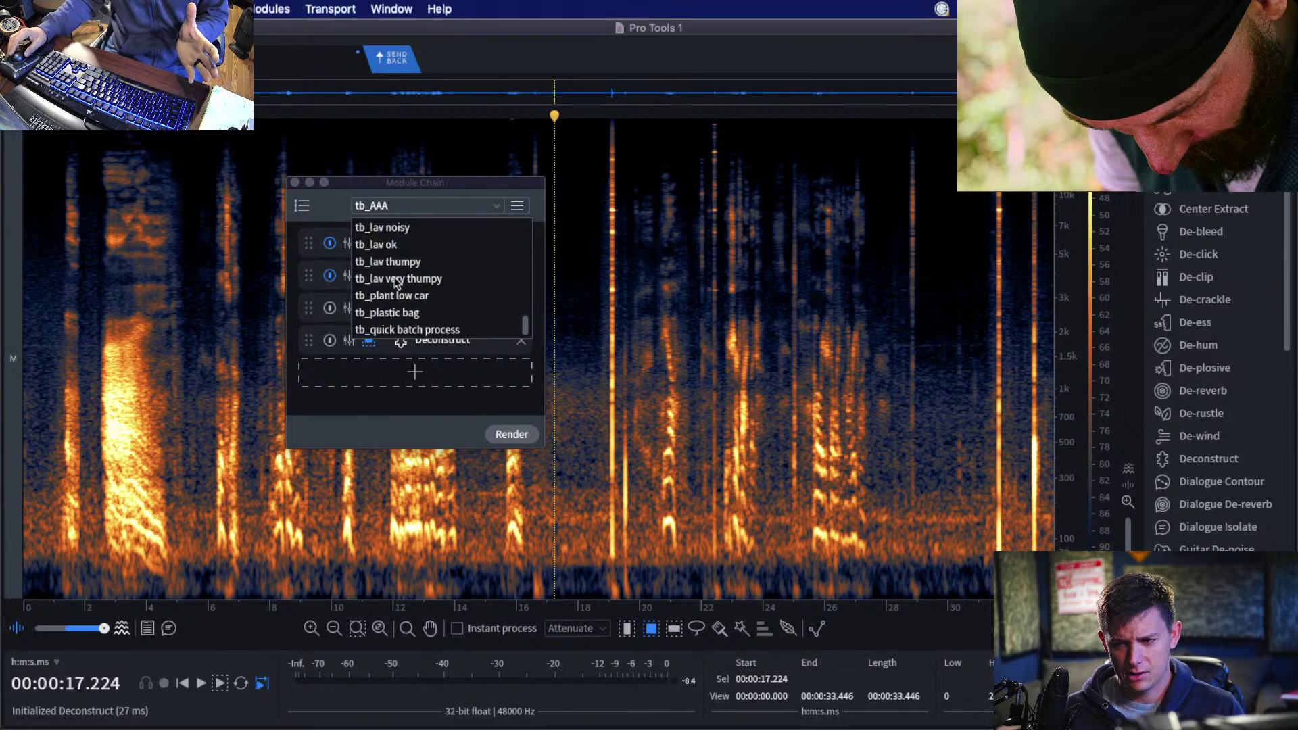
{"action": "scroll", "coordinate": [397, 282], "scroll_direction": "up", "scroll_amount": 5}
{"action": "left_click", "coordinate": [390, 306]}
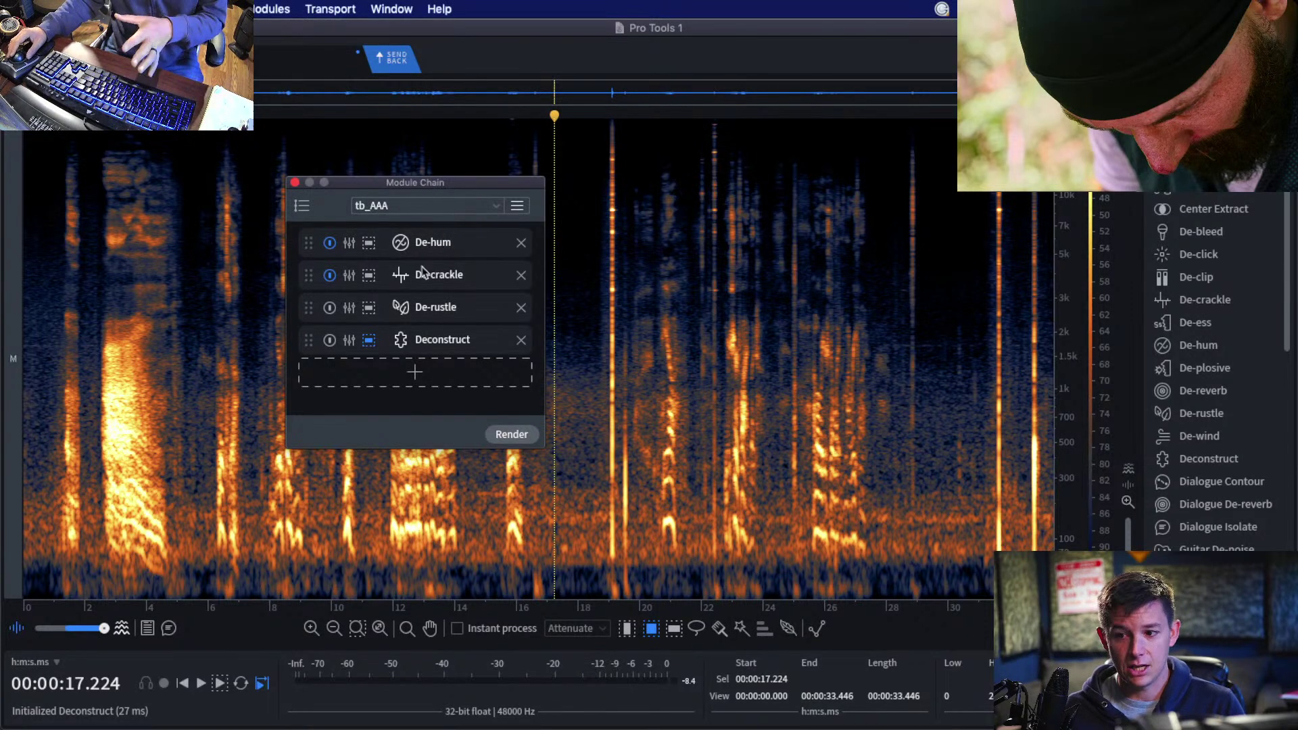
Load the tb_boom good and tb_boom noisy chain presets in turn, ending on tb_booster.
{"action": "left_click", "coordinate": [485, 208]}
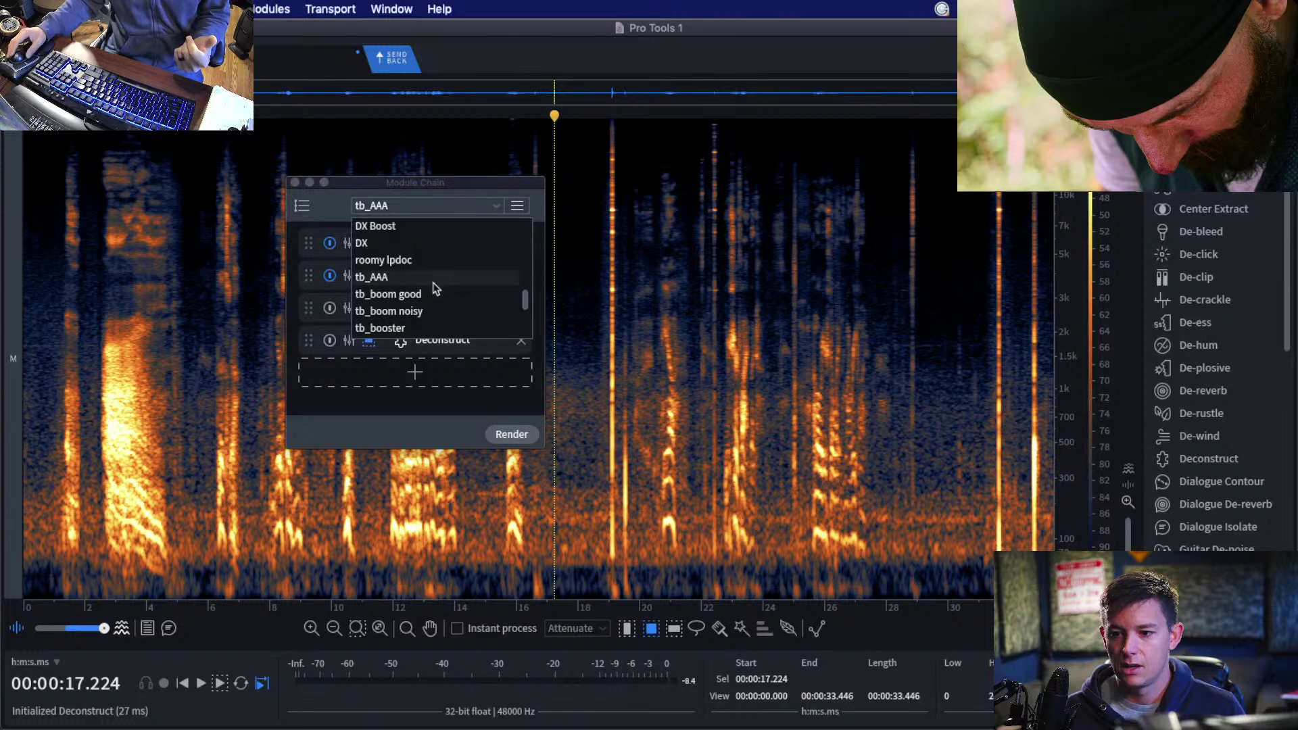
{"action": "left_click", "coordinate": [430, 298]}
{"action": "left_click", "coordinate": [451, 207]}
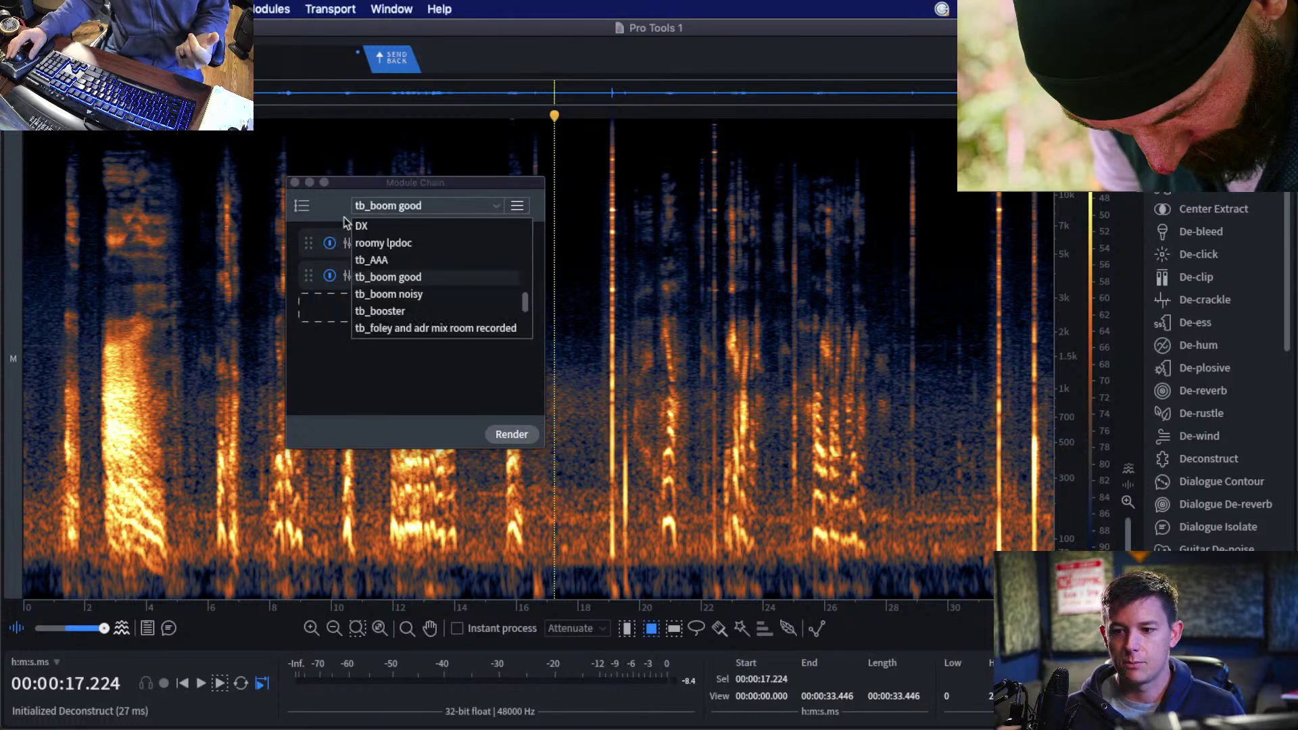
{"action": "left_click", "coordinate": [398, 294]}
{"action": "left_click", "coordinate": [450, 213]}
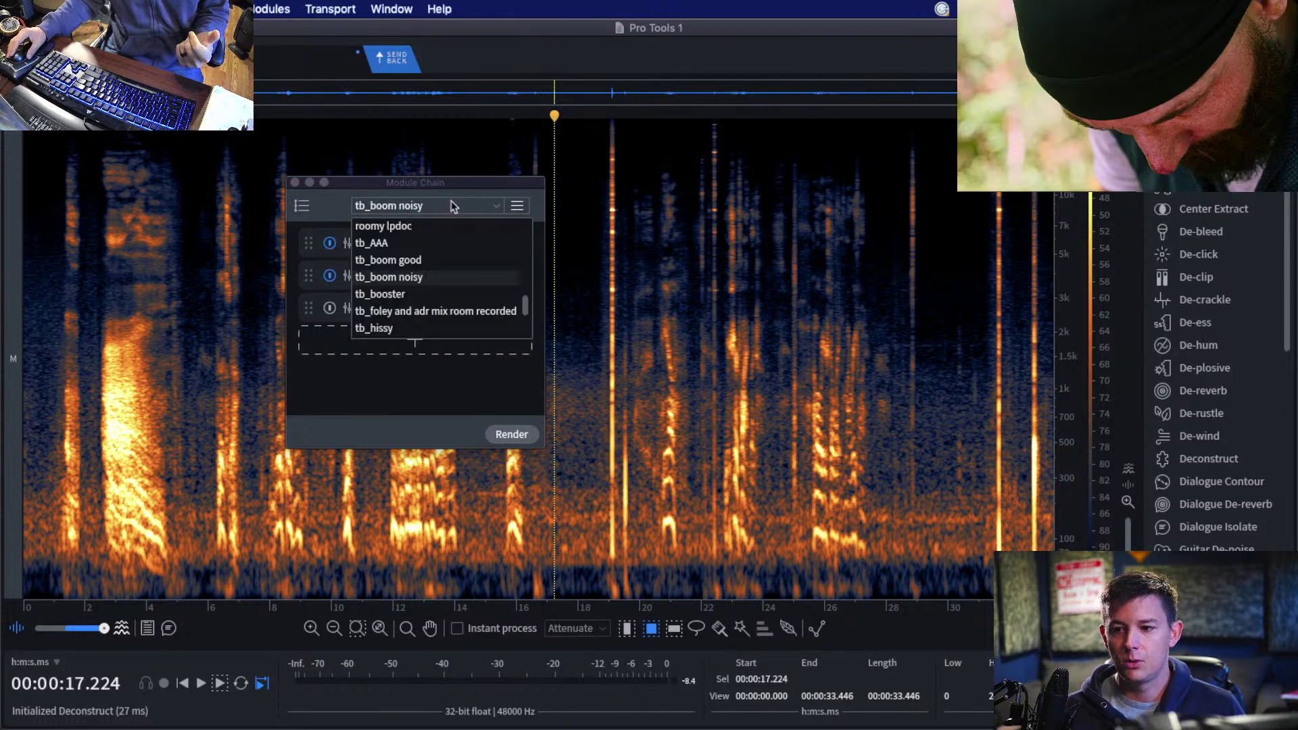
{"action": "left_click", "coordinate": [412, 297]}
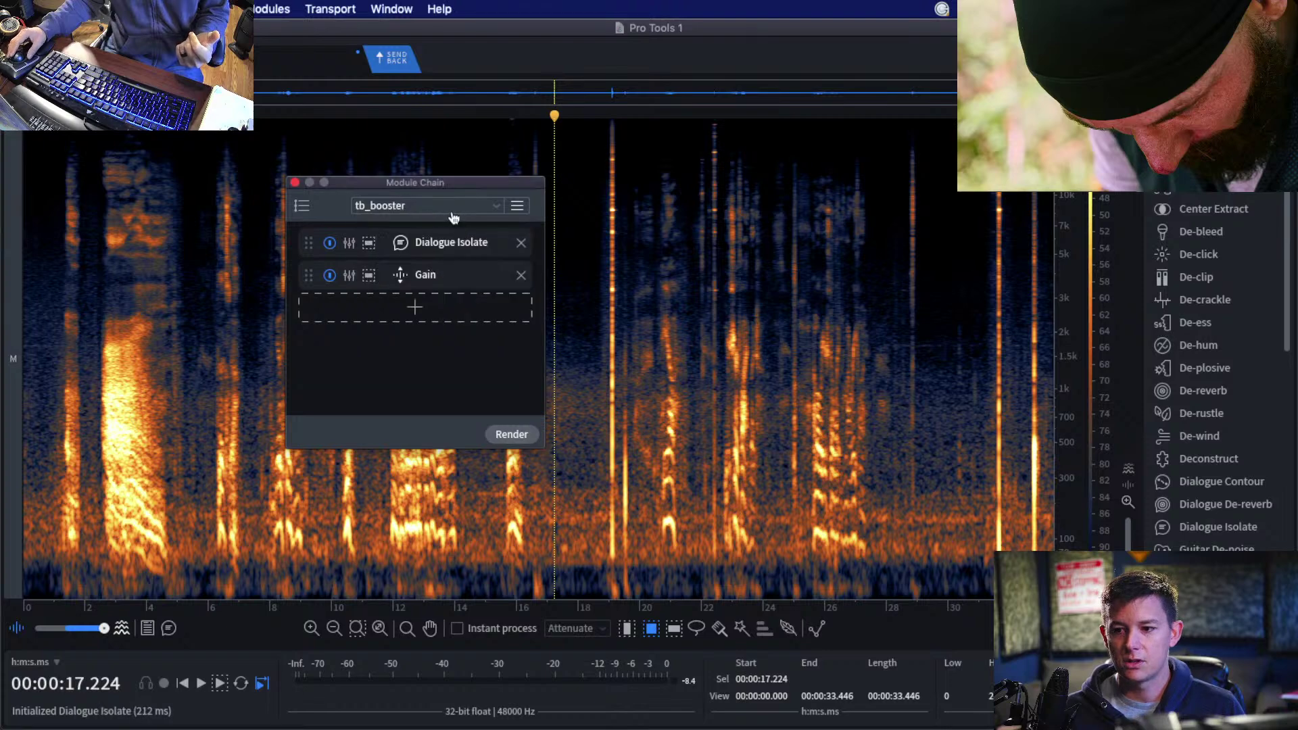
Move the Module Chain window off the 9 to 17 s part of the spectrogram and play the dialogue from about 15.2 s.
{"action": "left_click_drag", "start_coordinate": [413, 182], "coordinate": [816, 127]}
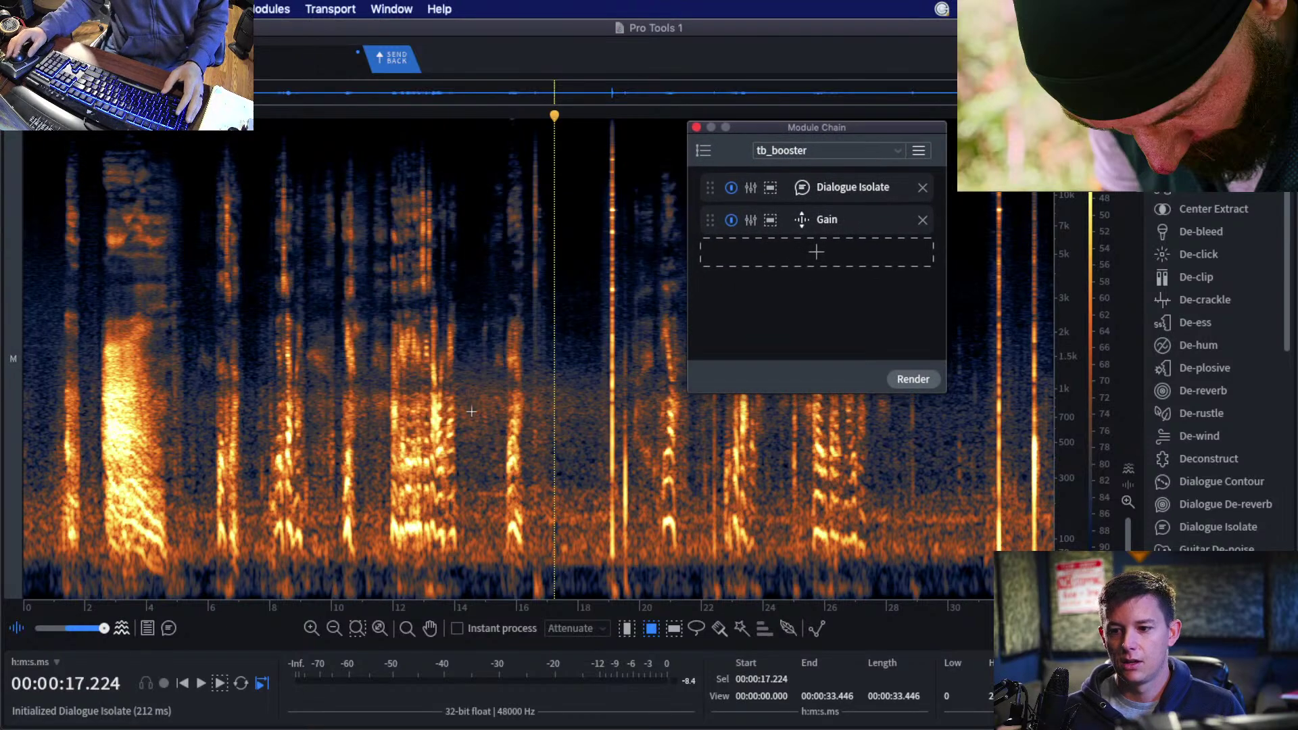
{"action": "left_click", "coordinate": [492, 435]}
{"action": "scroll", "coordinate": [496, 434], "scroll_direction": "up", "scroll_amount": 5}
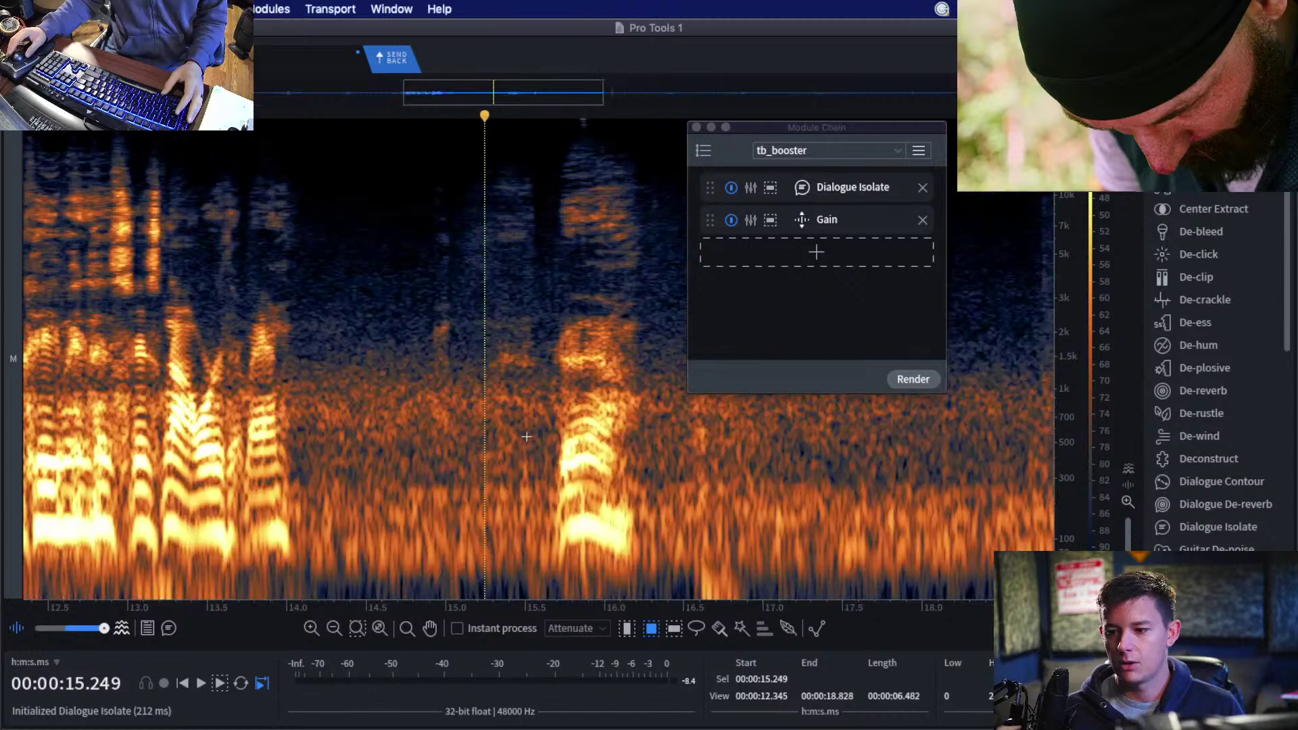
{"action": "left_click", "coordinate": [478, 424]}
{"action": "key", "text": "space"}
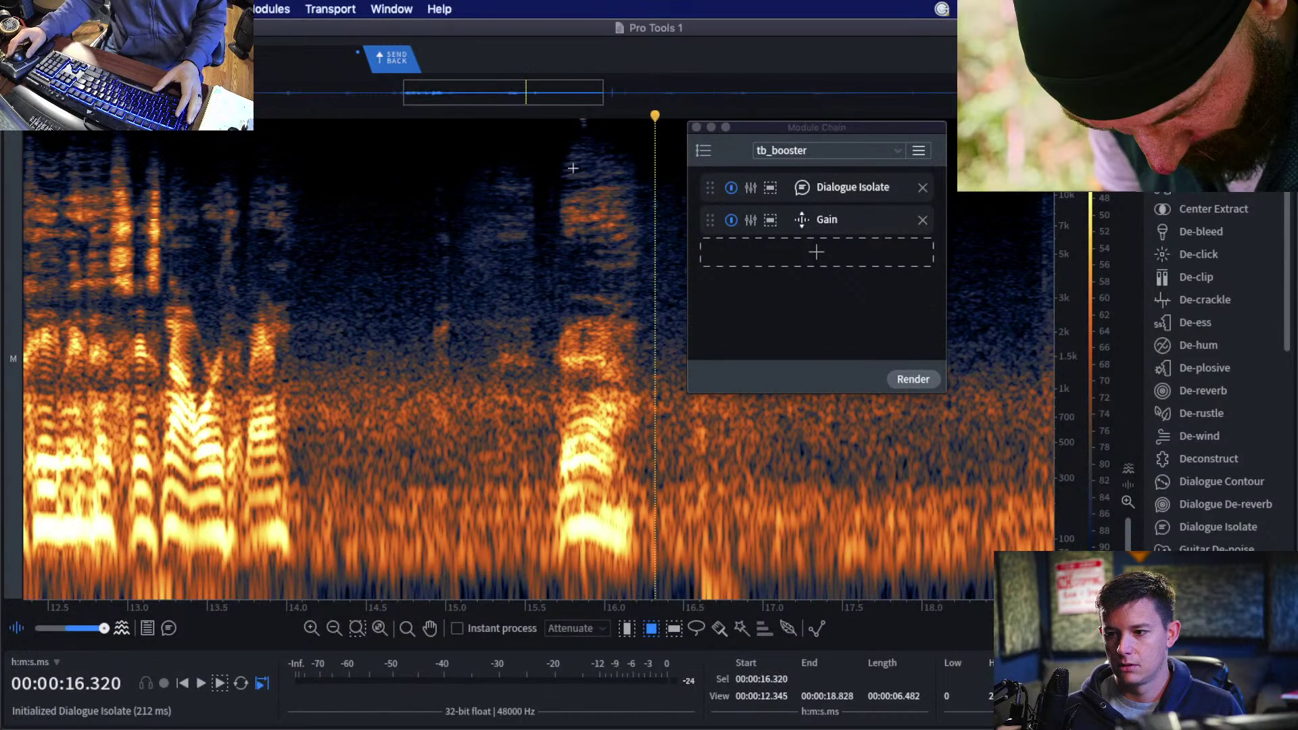
Select the word from about 15.69 to 16.25 s across nearly all frequencies and move the Module Chain window further away from it.
{"action": "left_click_drag", "start_coordinate": [558, 134], "coordinate": [644, 573]}
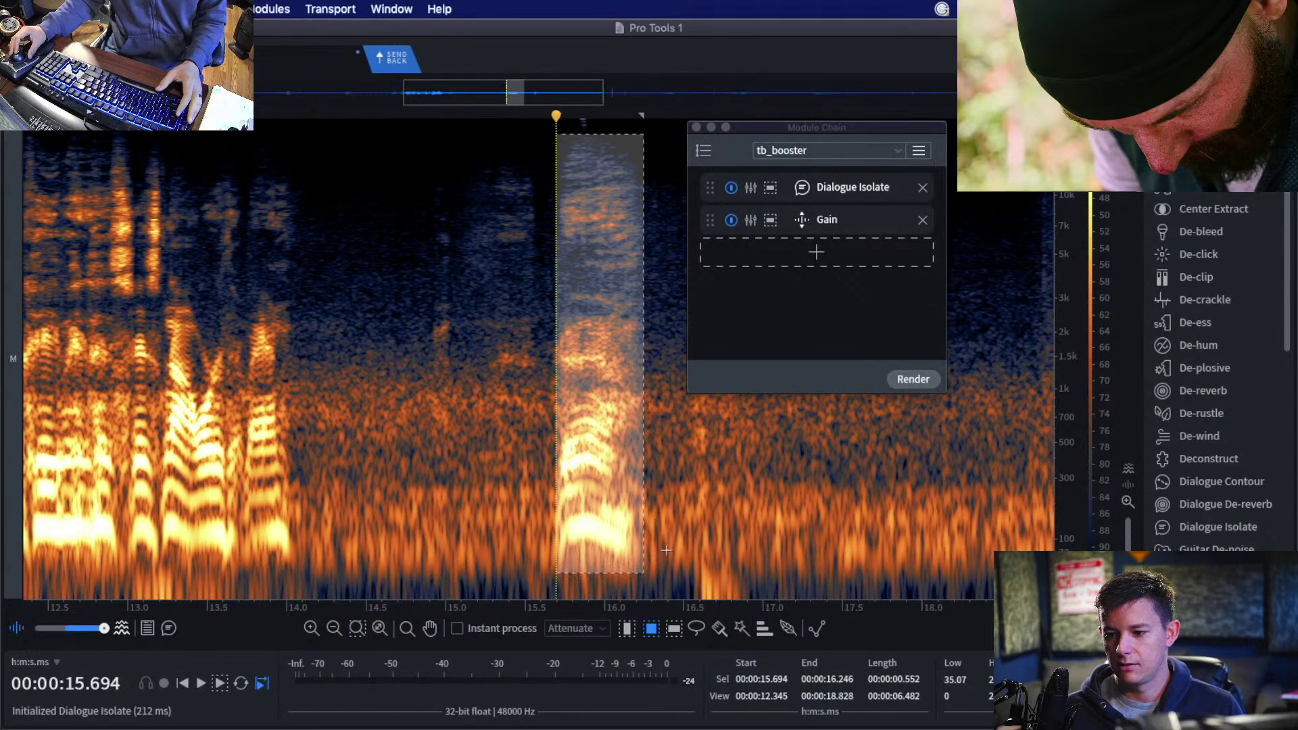
{"action": "left_click_drag", "start_coordinate": [822, 127], "coordinate": [908, 116]}
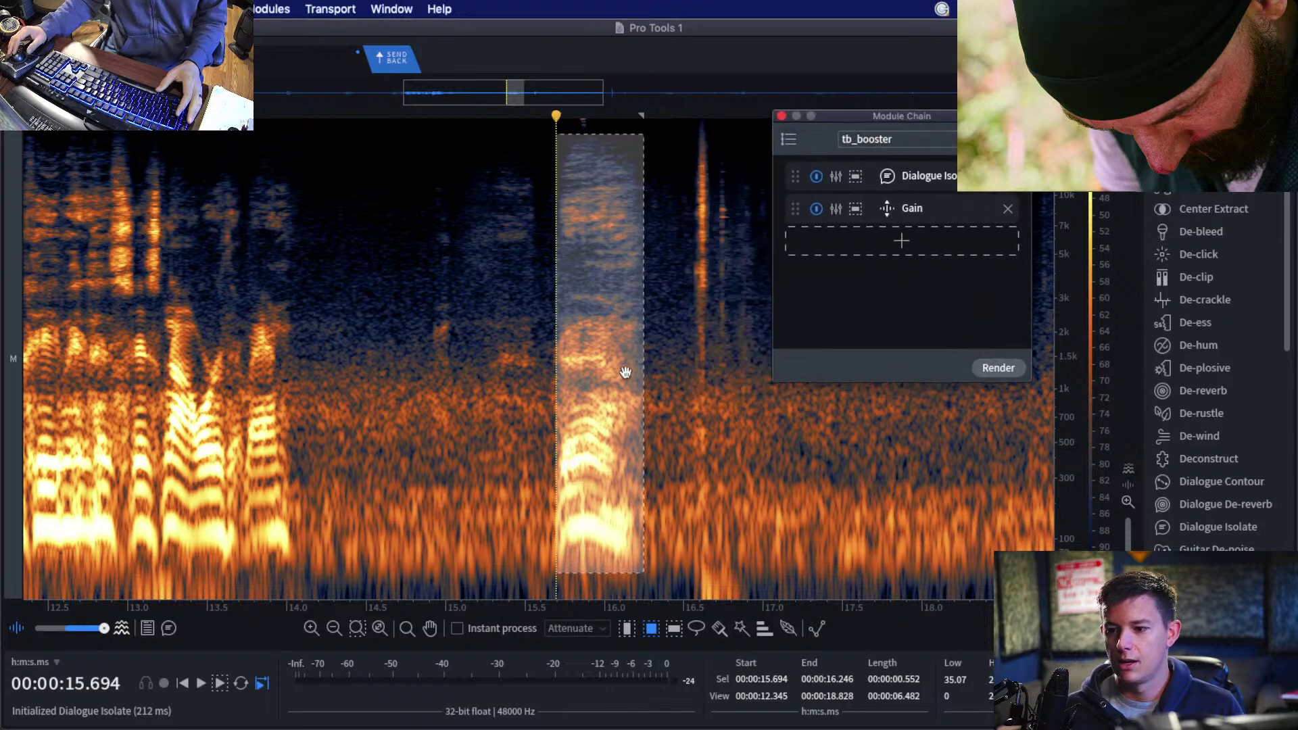
{"action": "scroll", "coordinate": [414, 317], "scroll_direction": "up", "scroll_amount": 1}
{"action": "scroll", "coordinate": [326, 354], "scroll_direction": "down", "scroll_amount": 2}
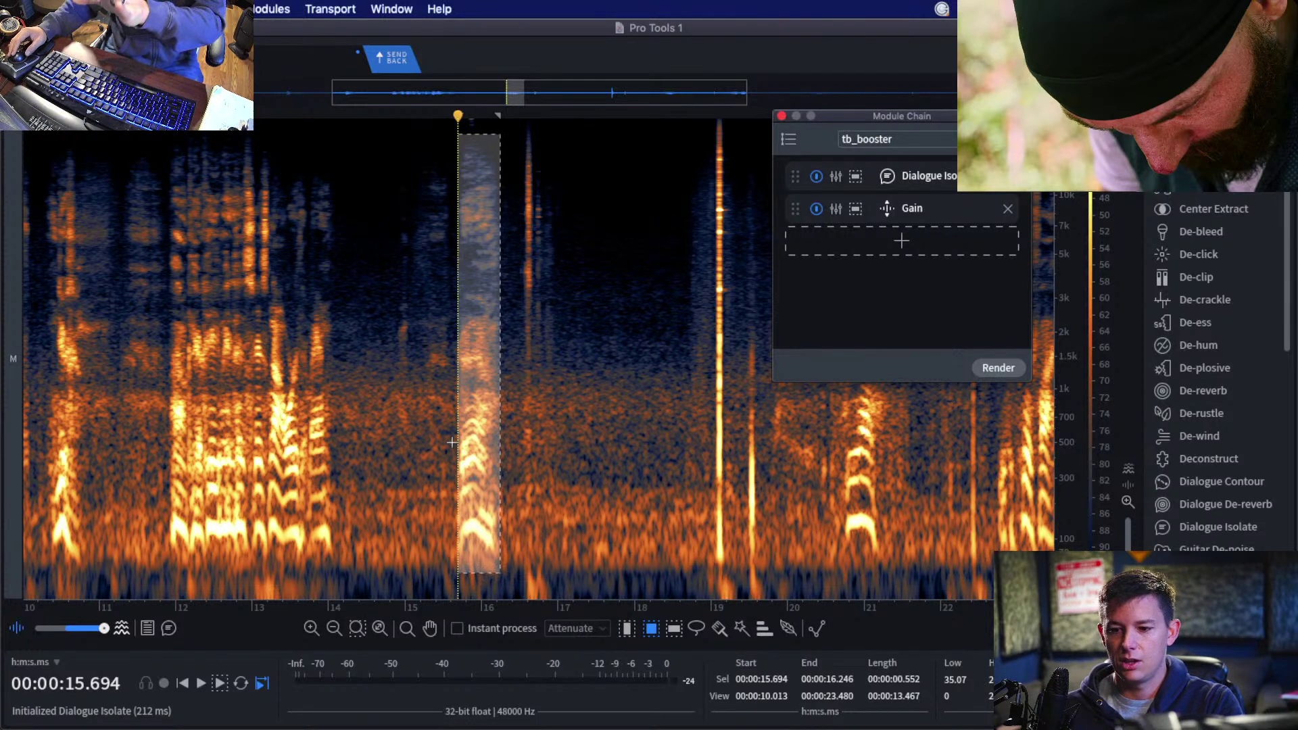
Clear the selection, play the phrase from about 11.87 s, and place the playhead at about 13.04 s.
{"action": "left_click", "coordinate": [166, 418]}
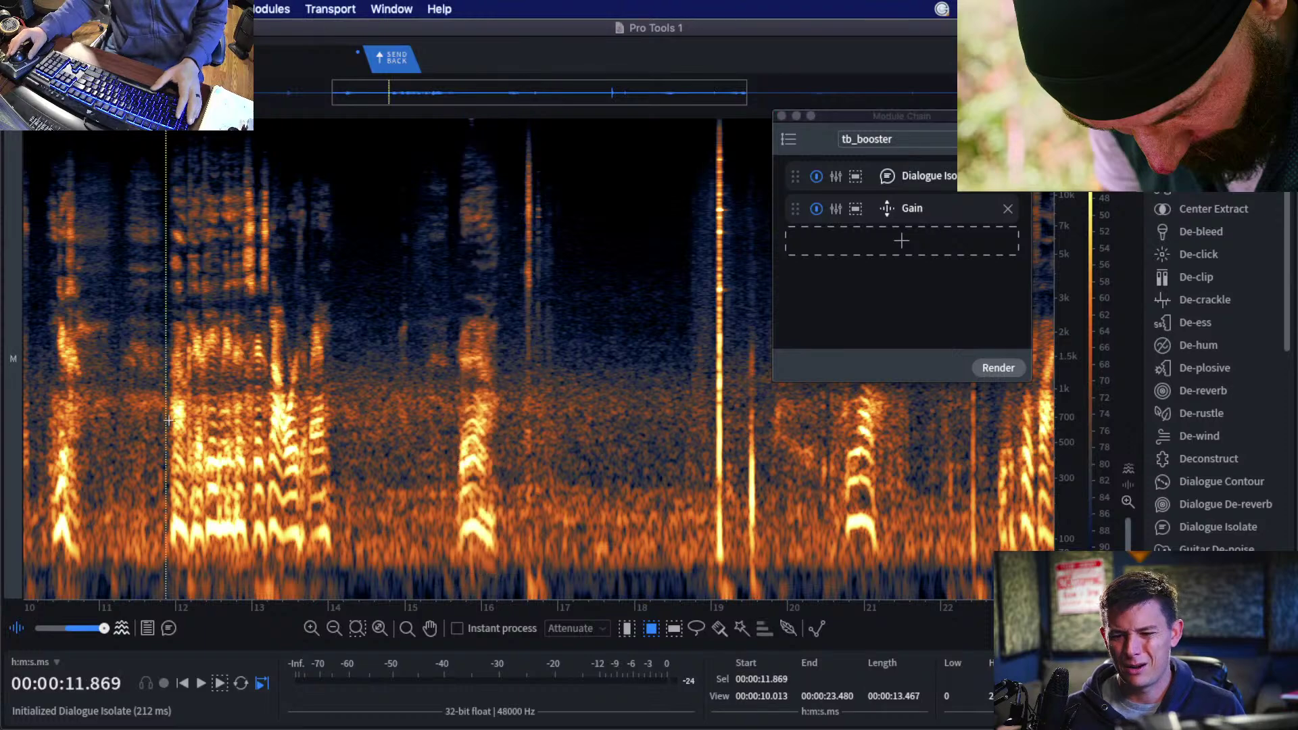
{"action": "key", "text": "space"}
{"action": "scroll", "coordinate": [192, 419], "scroll_direction": "up", "scroll_amount": 3}
{"action": "scroll", "coordinate": [293, 458], "scroll_direction": "up", "scroll_amount": 2}
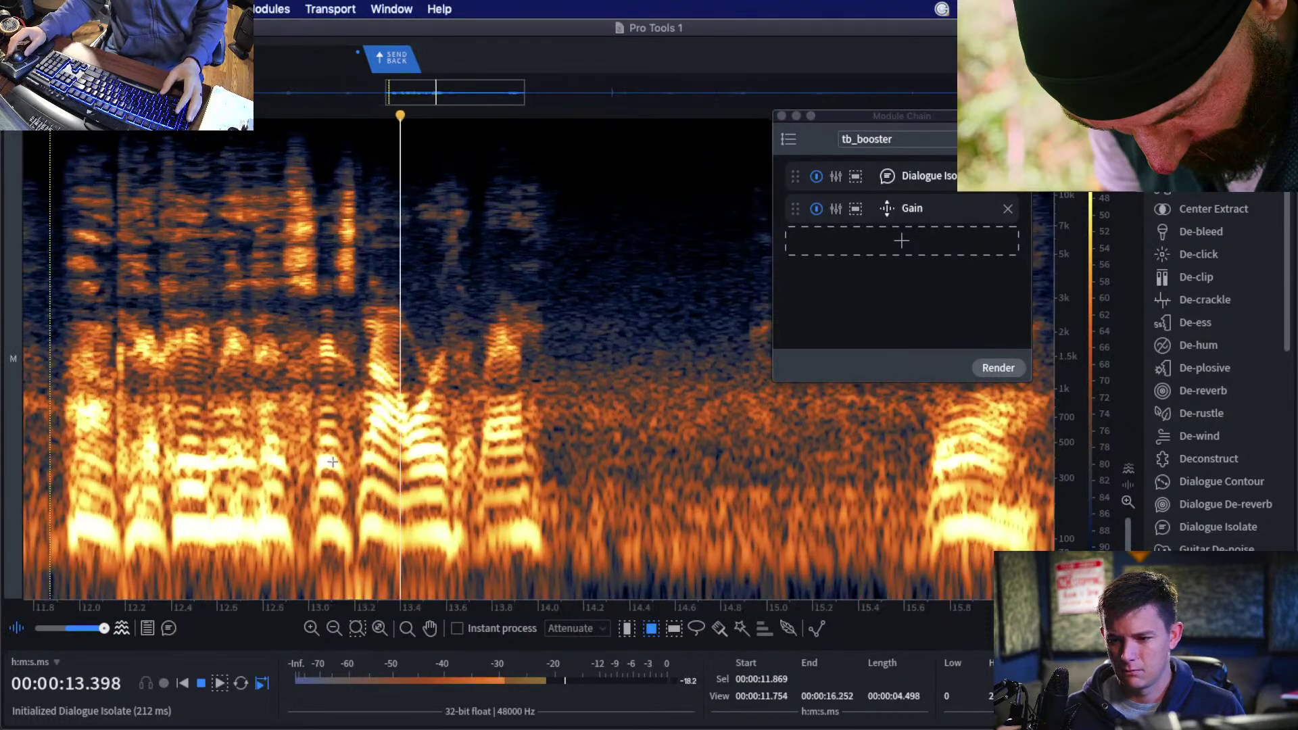
{"action": "left_click", "coordinate": [318, 465]}
{"action": "scroll", "coordinate": [424, 463], "scroll_direction": "up", "scroll_amount": 2}
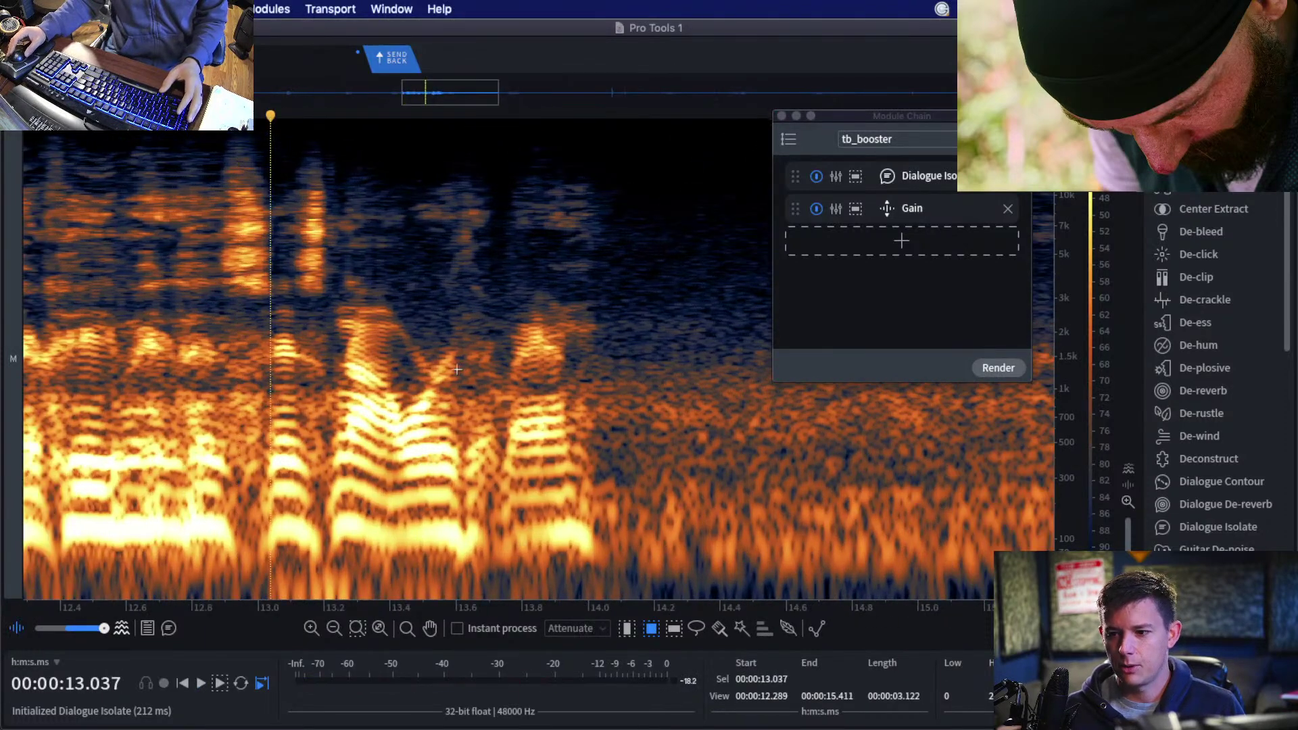
De-click the phrase's last word at about 13.7 to 14.1 s and play the dialogue leading into it from about 13.35 s.
{"action": "key", "text": "space"}
{"action": "left_click_drag", "start_coordinate": [500, 165], "coordinate": [617, 189]}
{"action": "key", "text": "ctrl+alt+d"}
{"action": "left_click", "coordinate": [374, 350]}
{"action": "key", "text": "space"}
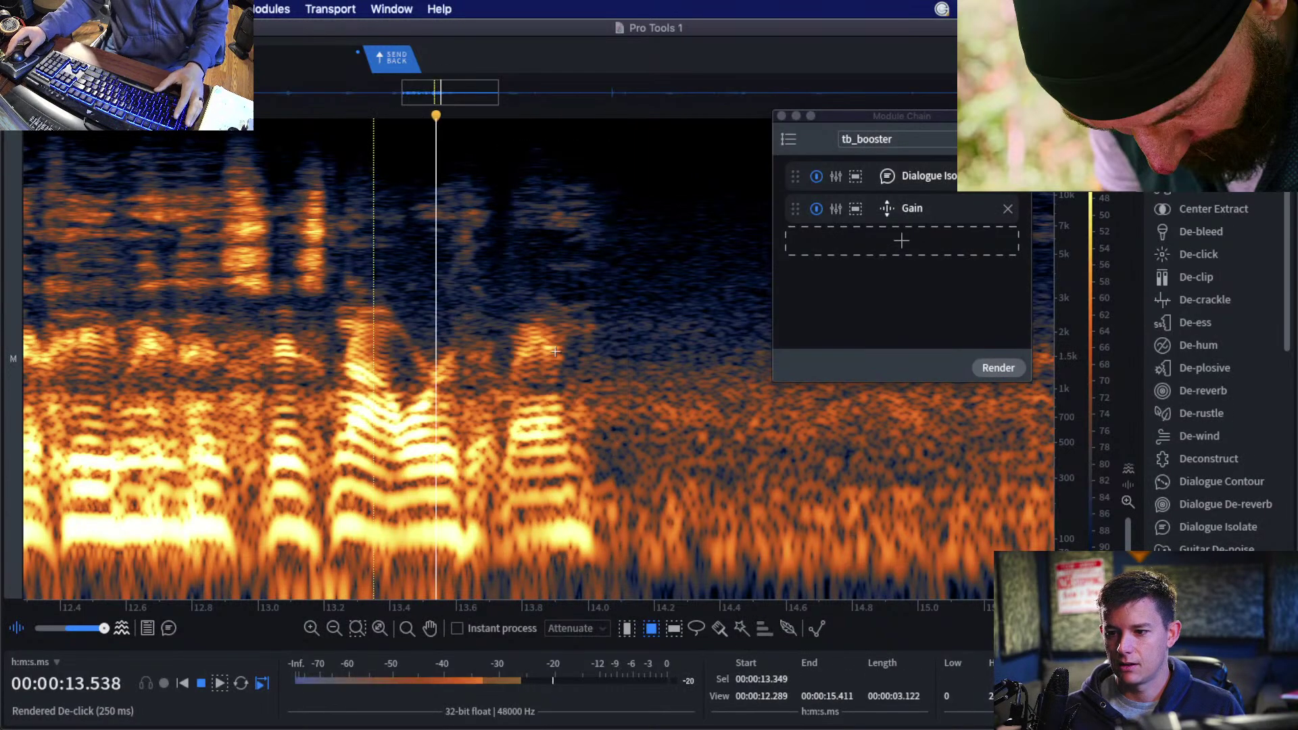
{"action": "left_click_drag", "start_coordinate": [488, 146], "coordinate": [599, 475]}
{"action": "key", "text": "space"}
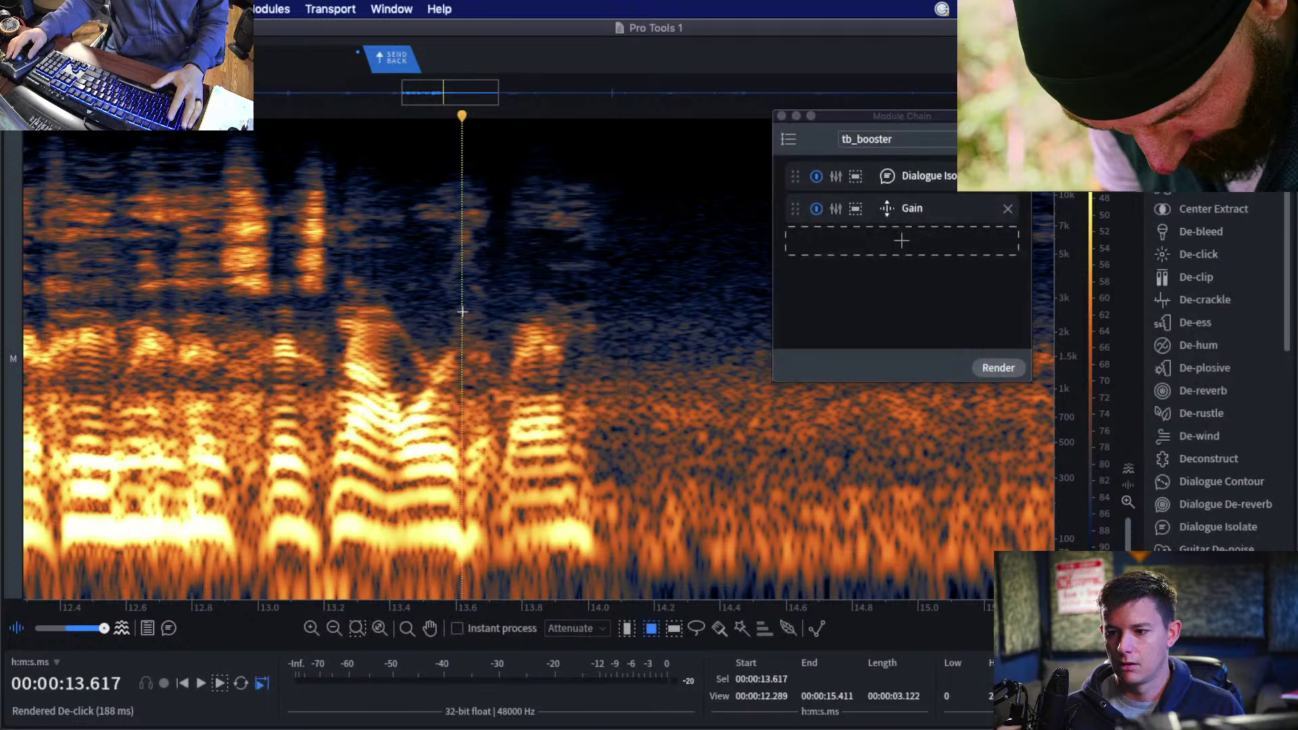
Select the word from about 13.70 to 14.08 s, check the Dialogue Isolate and Gain settings, and render the tb_booster chain on it.
{"action": "left_click_drag", "start_coordinate": [489, 152], "coordinate": [614, 576]}
{"action": "scroll", "coordinate": [561, 544], "scroll_direction": "down", "scroll_amount": 2}
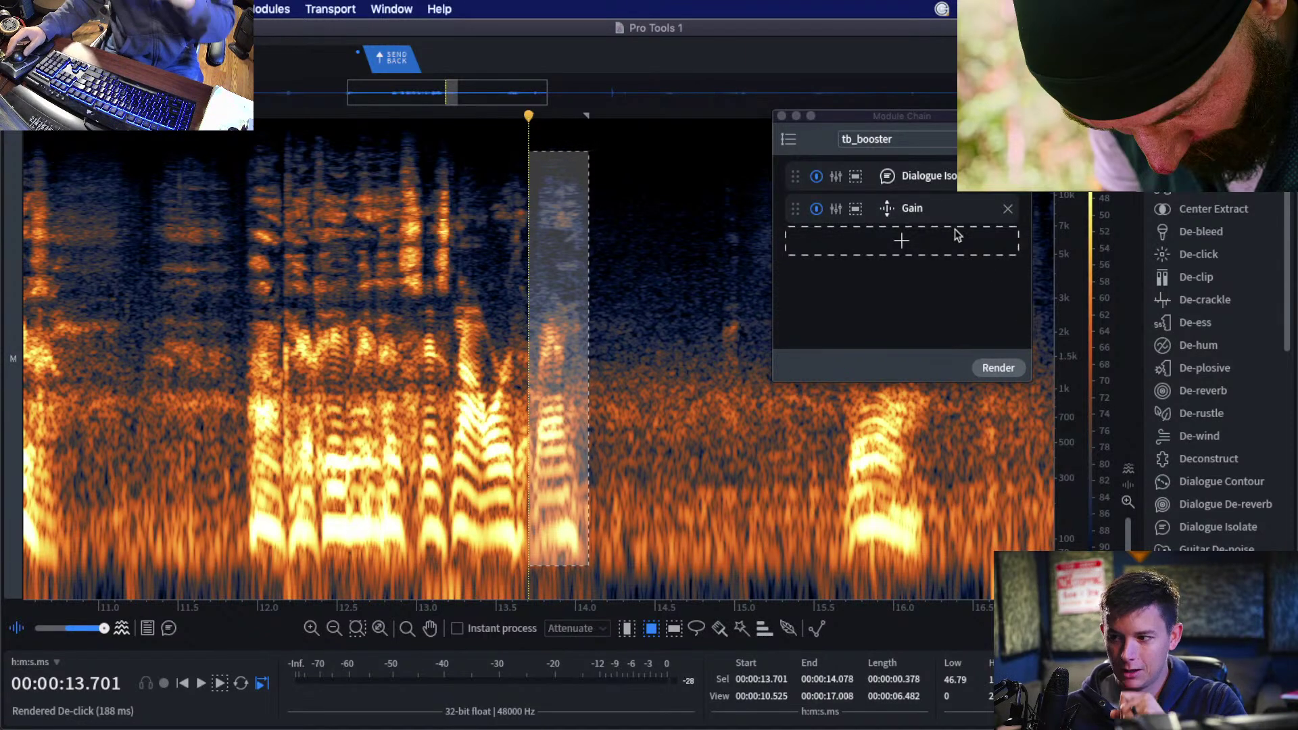
{"action": "left_click", "coordinate": [837, 177]}
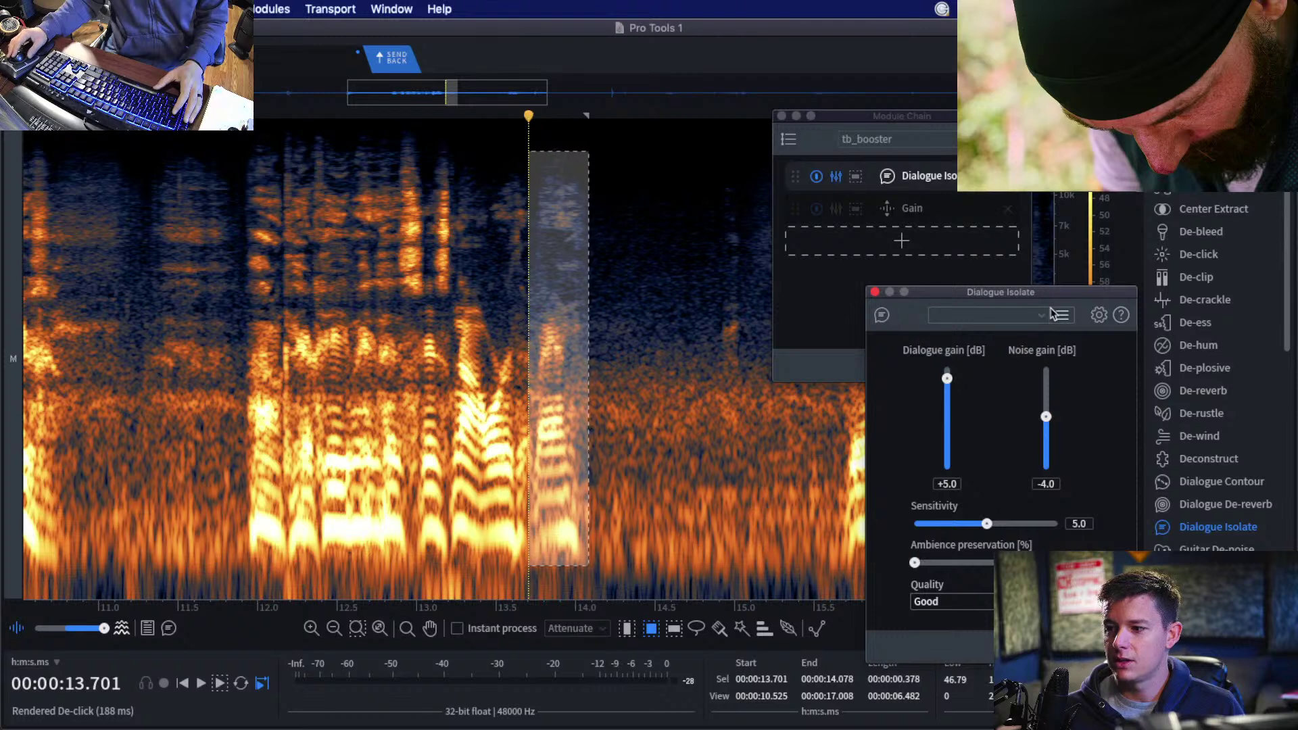
{"action": "left_click_drag", "start_coordinate": [991, 292], "coordinate": [587, 154]}
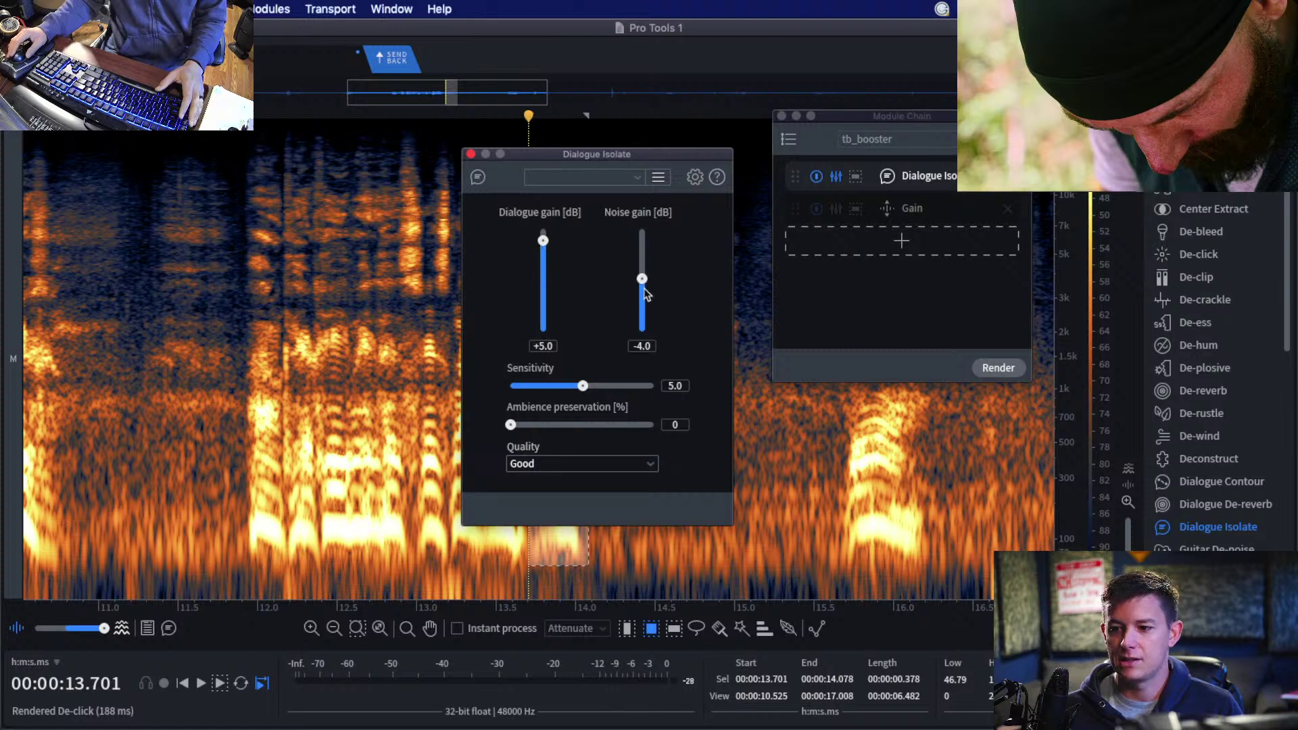
{"action": "left_click", "coordinate": [471, 154]}
{"action": "left_click", "coordinate": [837, 210]}
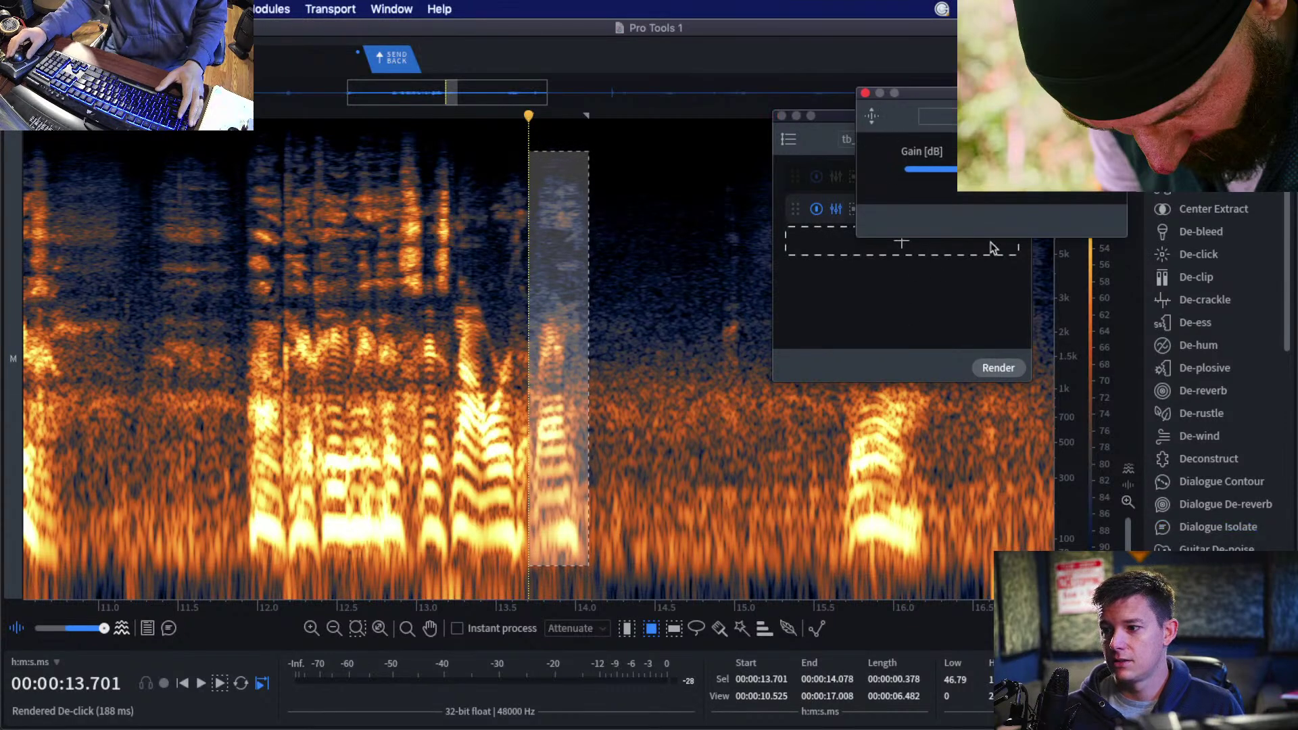
{"action": "left_click", "coordinate": [865, 94]}
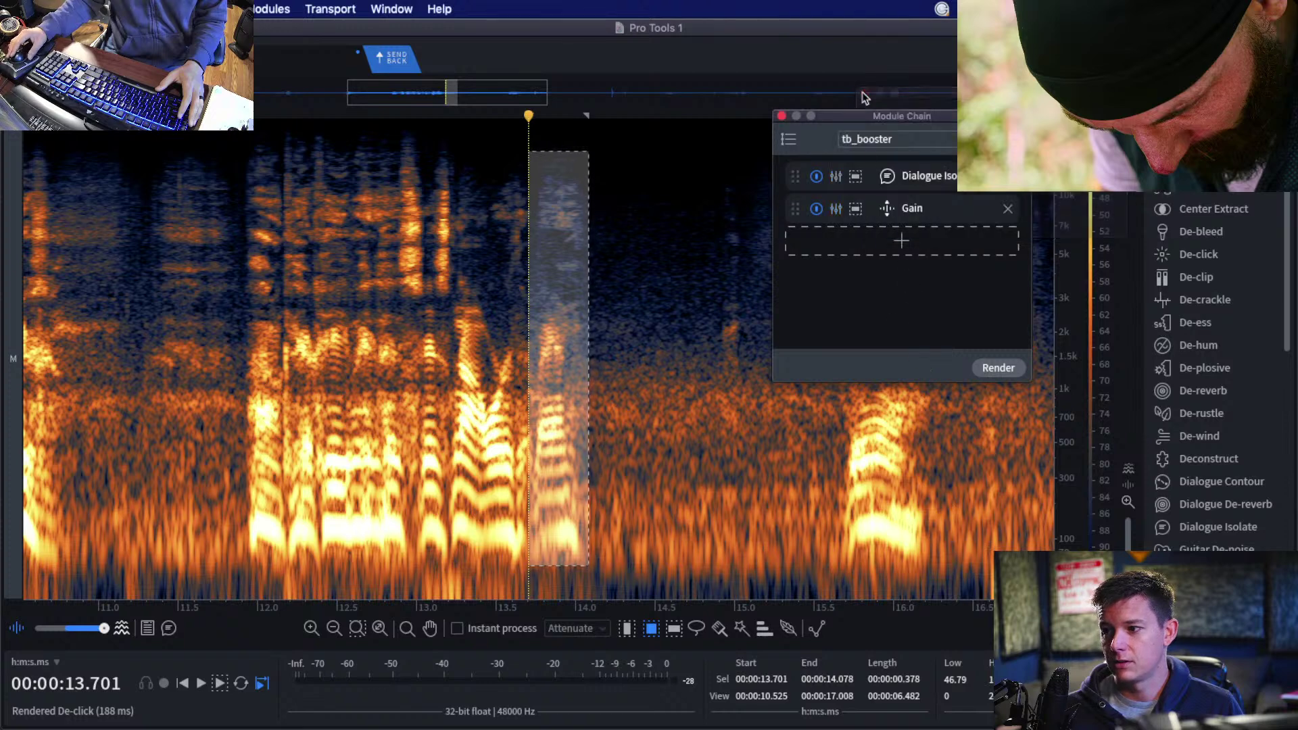
{"action": "left_click", "coordinate": [998, 368]}
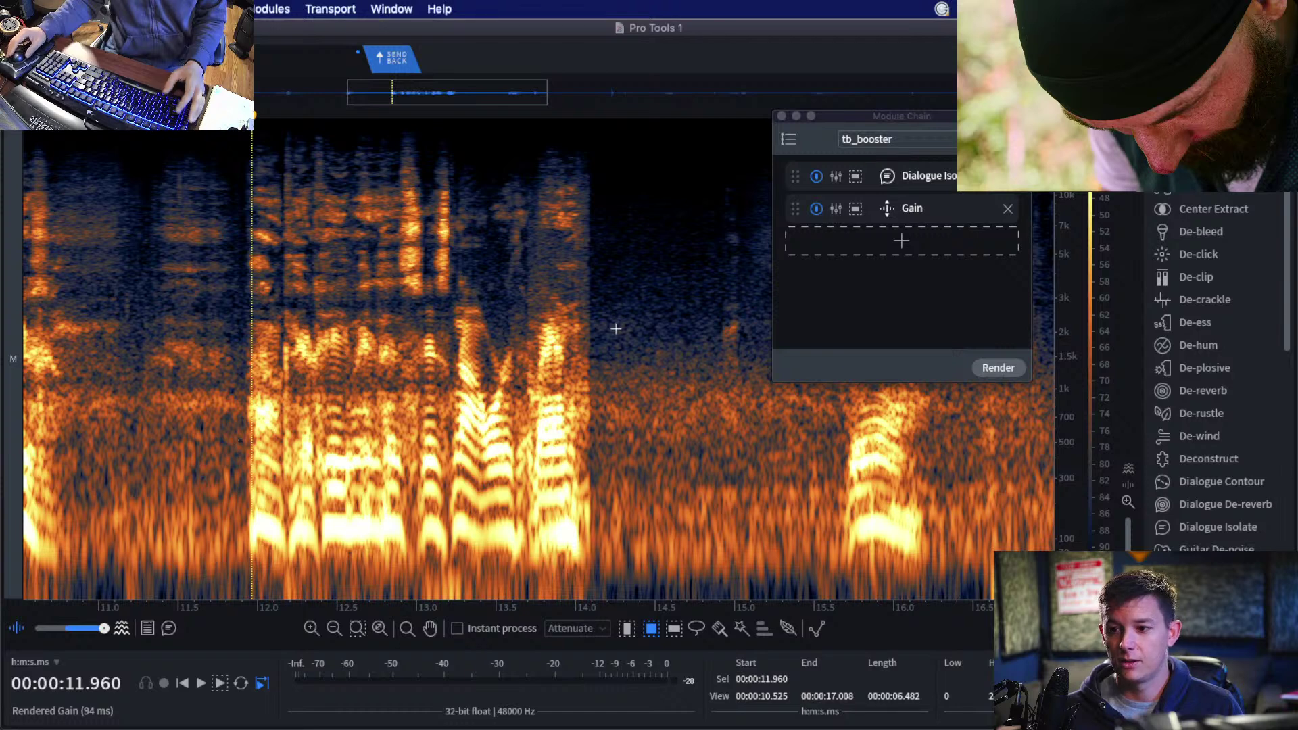
Undo the chain render, set Dialogue Isolate's dialogue gain to 0 dB and noise gain to -6 dB, and render the chain on the same word.
{"action": "left_click_drag", "start_coordinate": [529, 151], "coordinate": [588, 565]}
{"action": "left_click", "coordinate": [836, 175]}
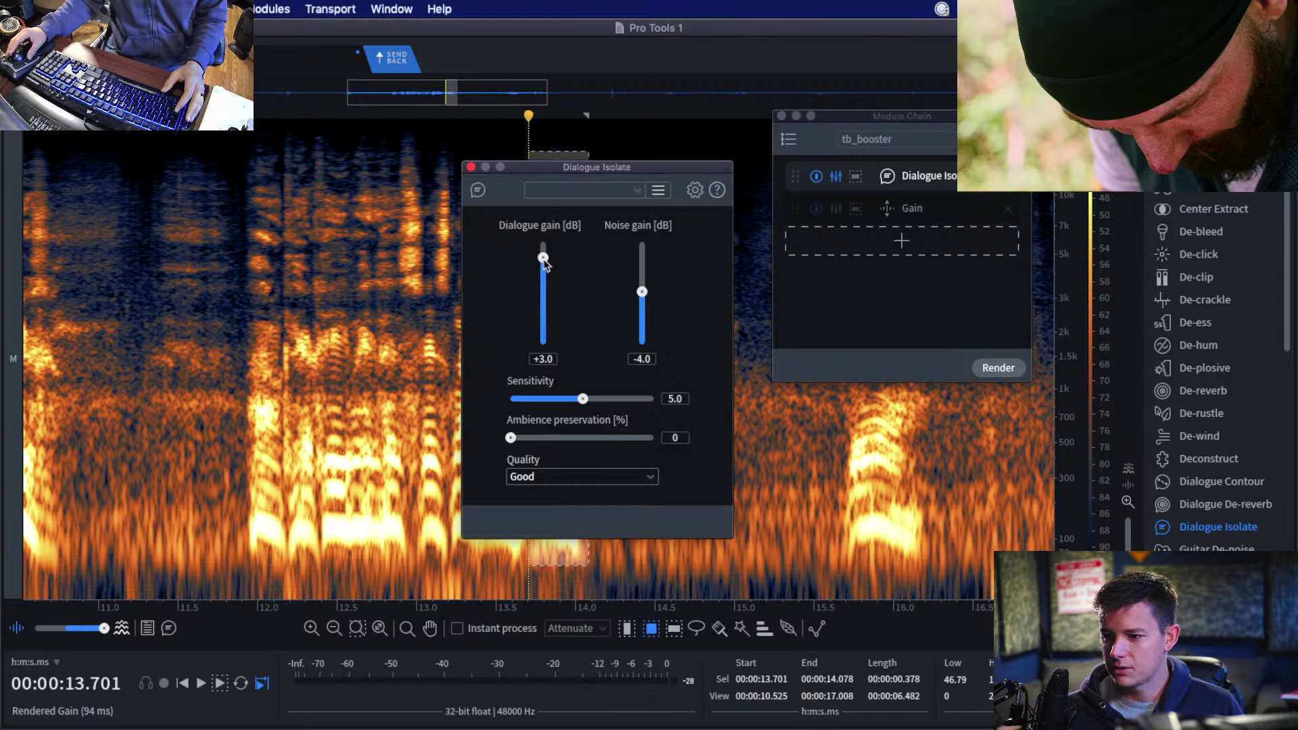
{"action": "left_click_drag", "start_coordinate": [544, 261], "coordinate": [545, 272]}
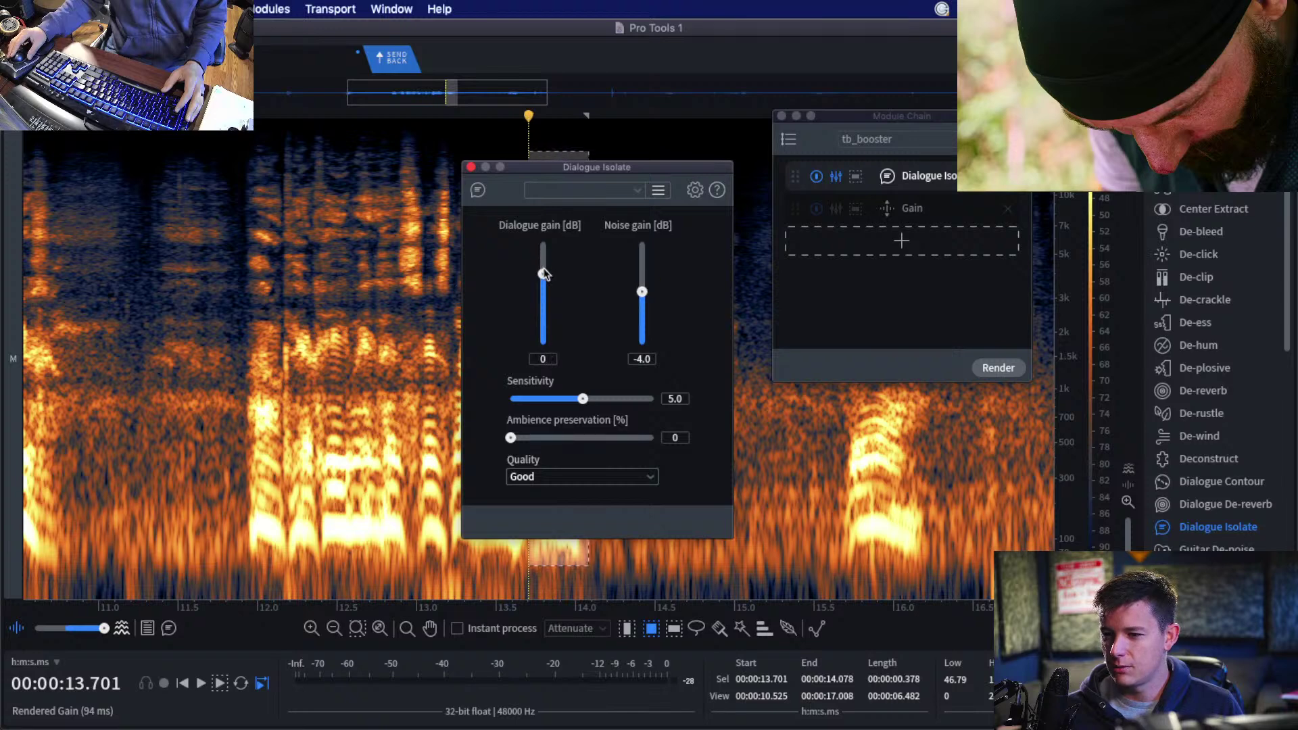
{"action": "left_click_drag", "start_coordinate": [642, 292], "coordinate": [643, 299]}
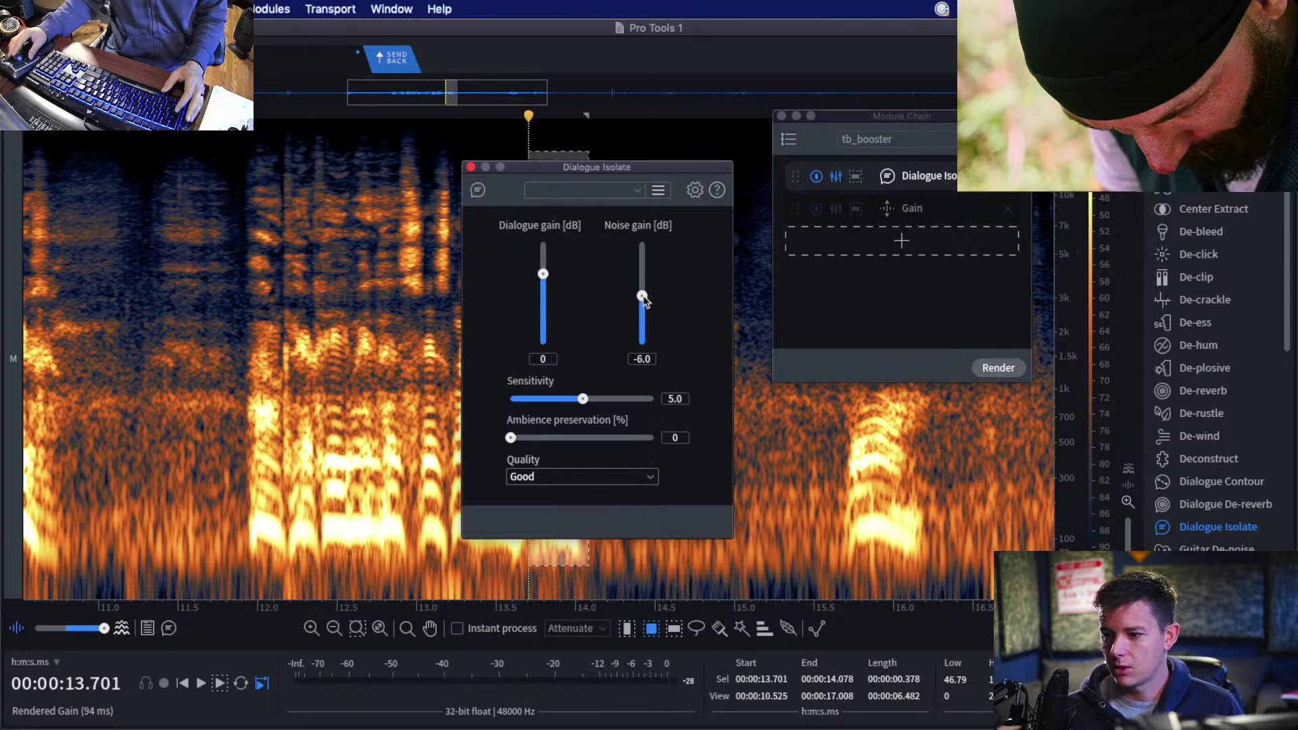
{"action": "left_click", "coordinate": [471, 167]}
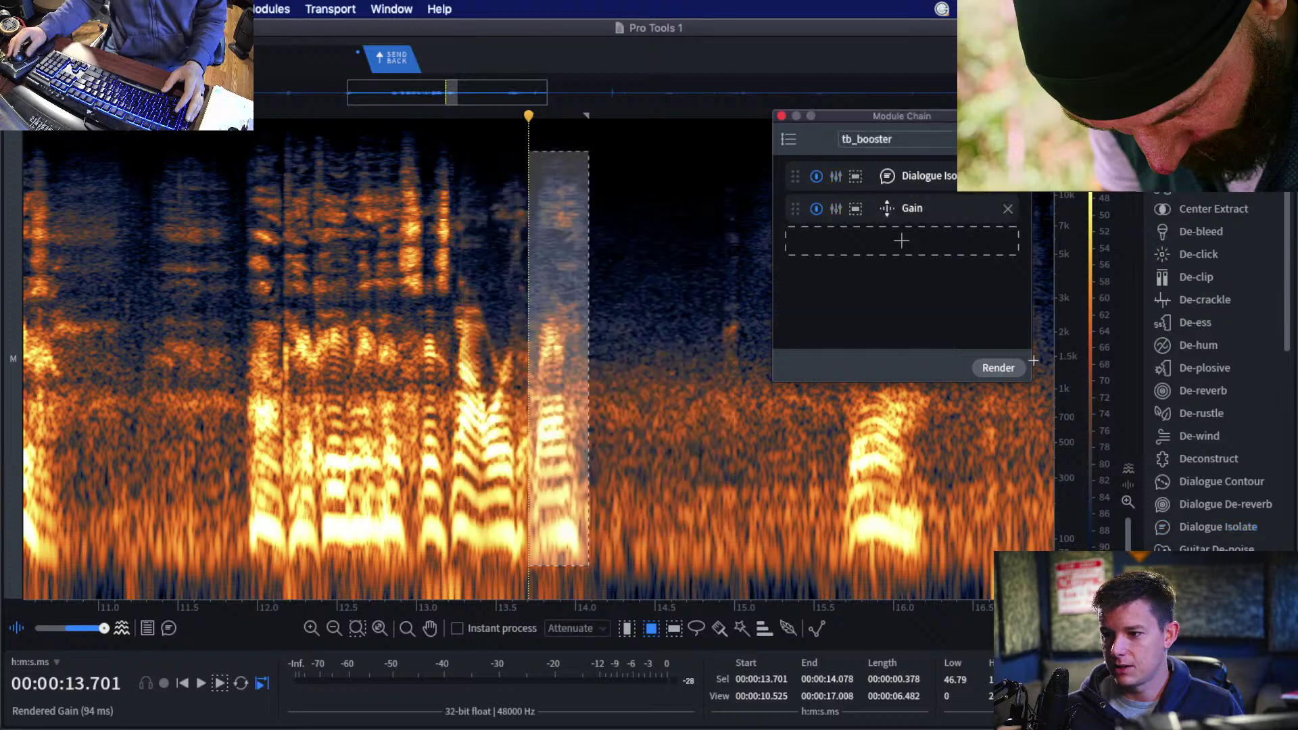
{"action": "left_click", "coordinate": [996, 367]}
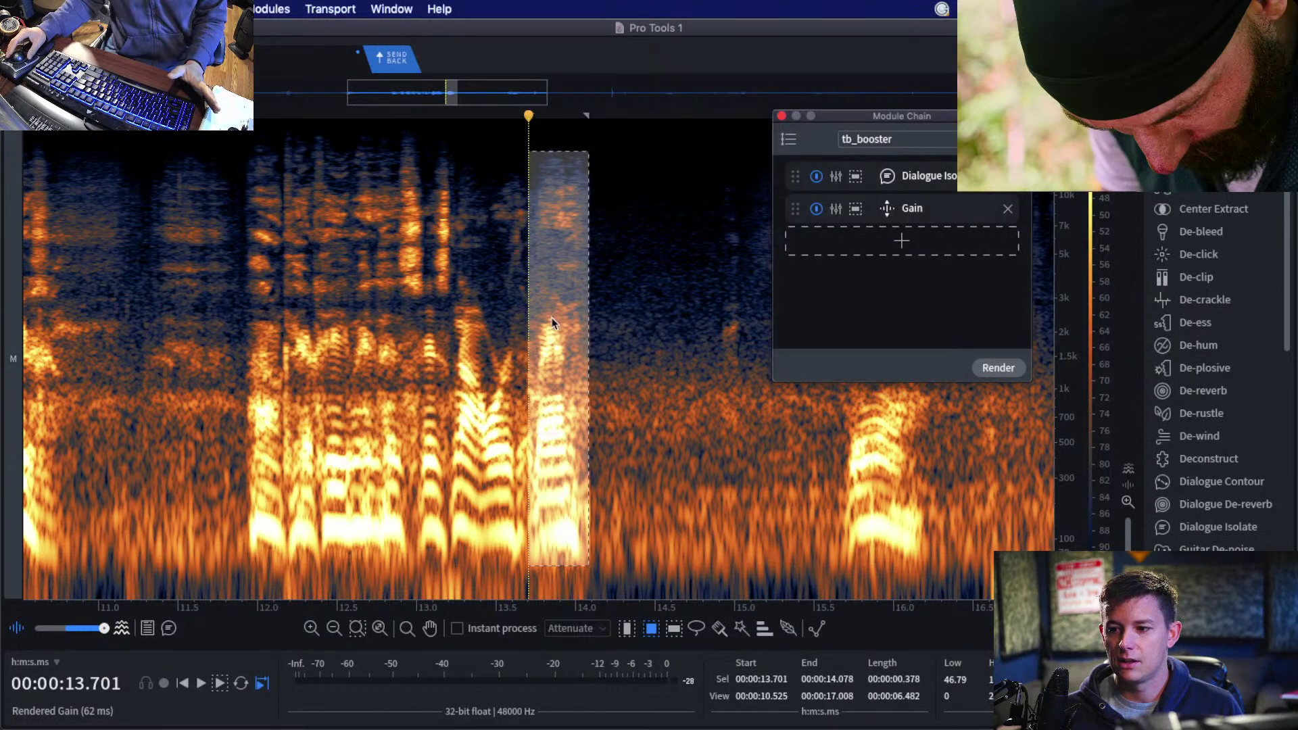
Clear the selection and play the phrase from about 12.31 s through the processed word.
{"action": "left_click", "coordinate": [336, 246]}
{"action": "left_click", "coordinate": [308, 250]}
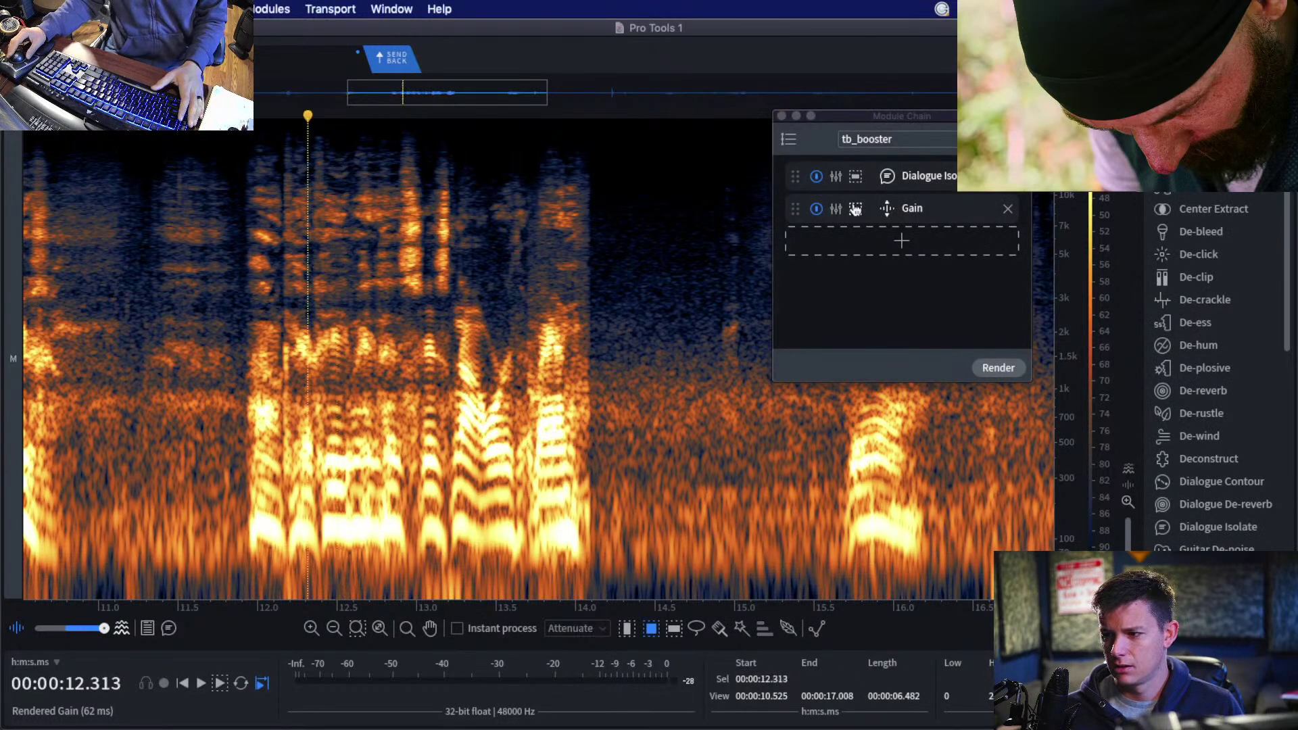
{"action": "key", "text": "space"}
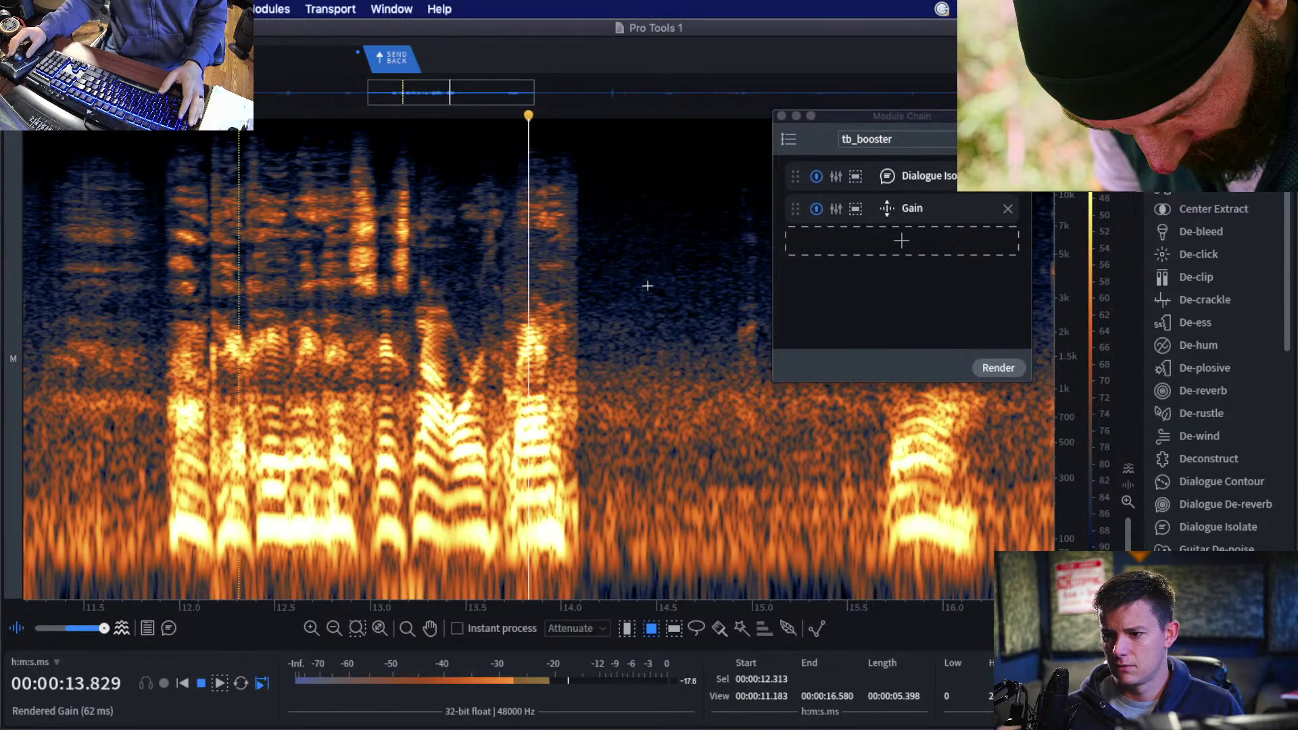
Undo the render, set Dialogue Isolate's noise gain to -10 dB, sensitivity to 4.9 and ambience preservation to 53%, and render the word again.
{"action": "left_click_drag", "start_coordinate": [505, 154], "coordinate": [577, 565]}
{"action": "left_click", "coordinate": [836, 177]}
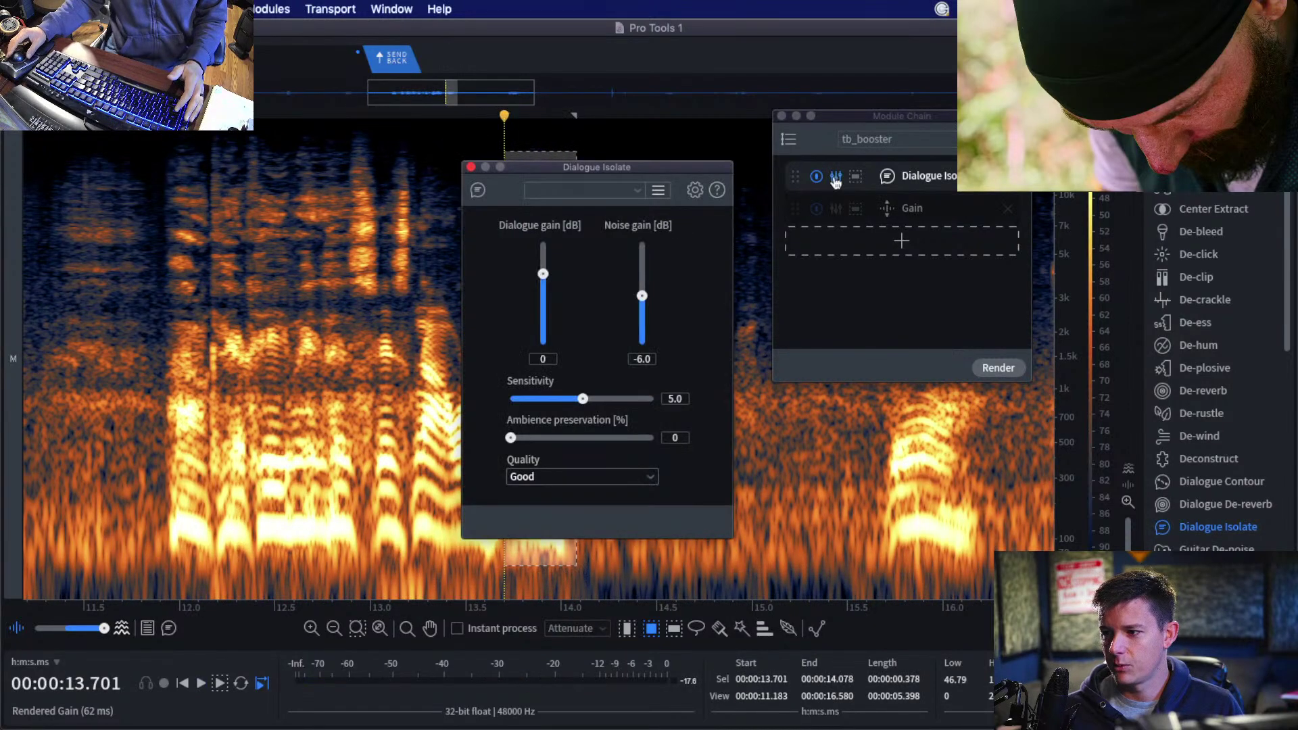
{"action": "left_click_drag", "start_coordinate": [566, 446], "coordinate": [587, 442]}
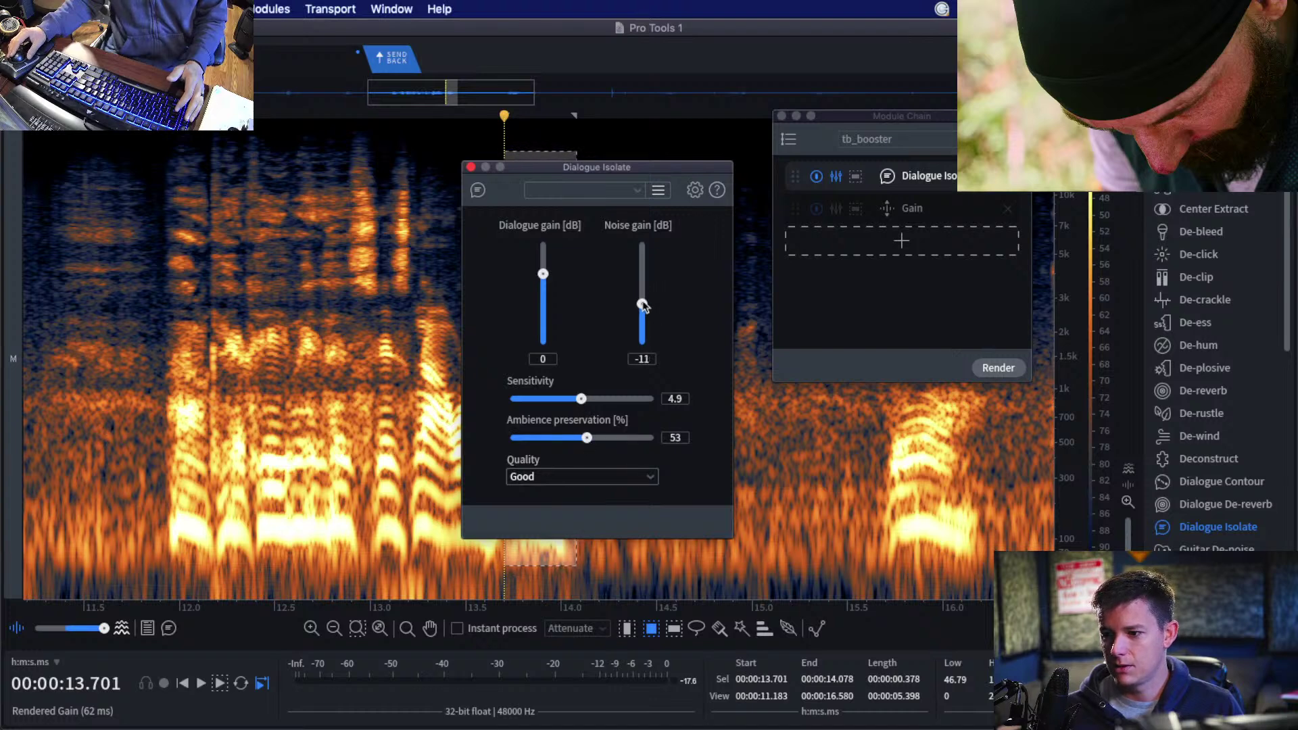
{"action": "left_click_drag", "start_coordinate": [643, 306], "coordinate": [644, 304]}
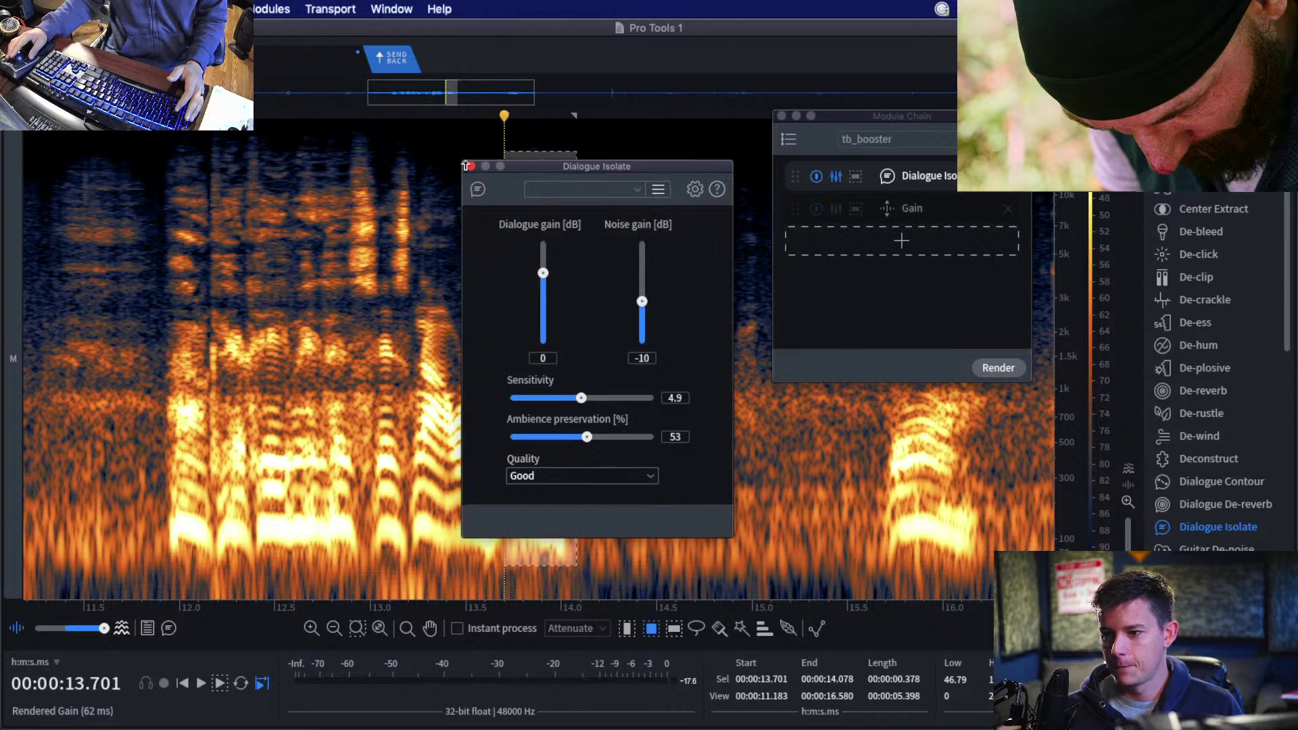
{"action": "left_click", "coordinate": [471, 168]}
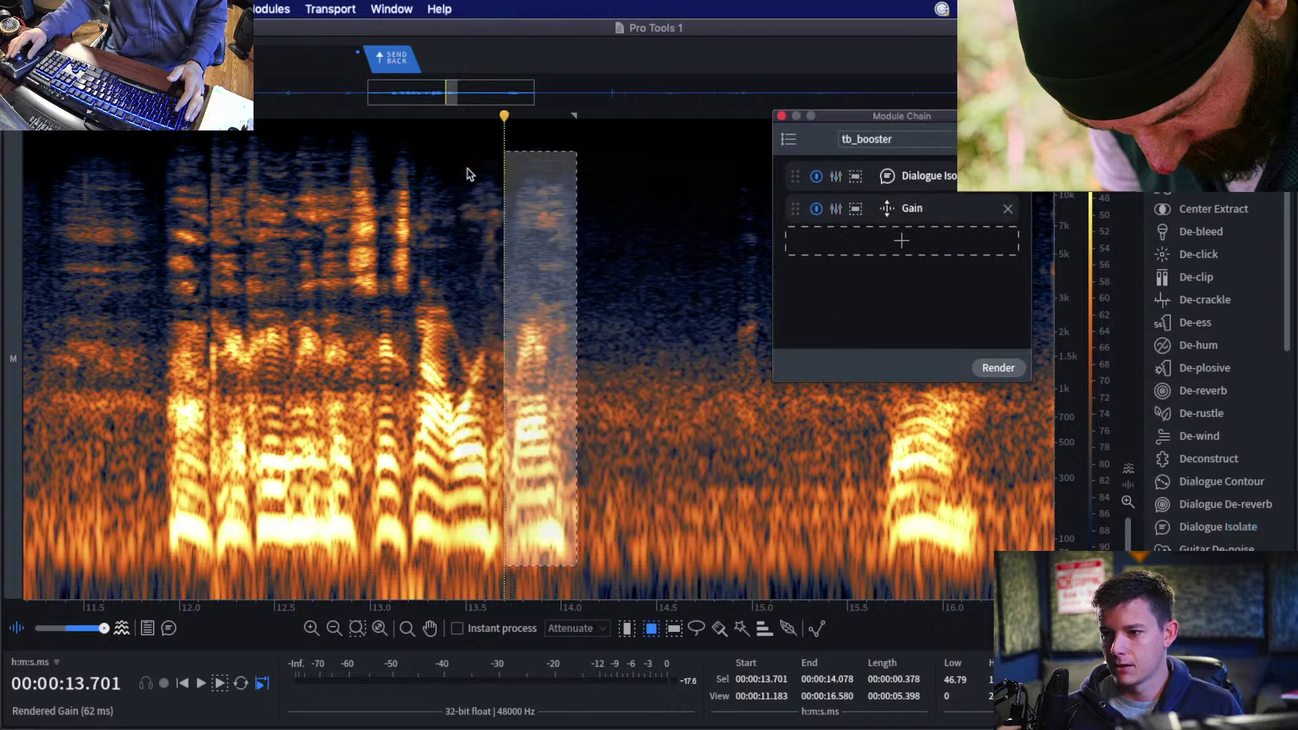
{"action": "left_click", "coordinate": [1002, 371]}
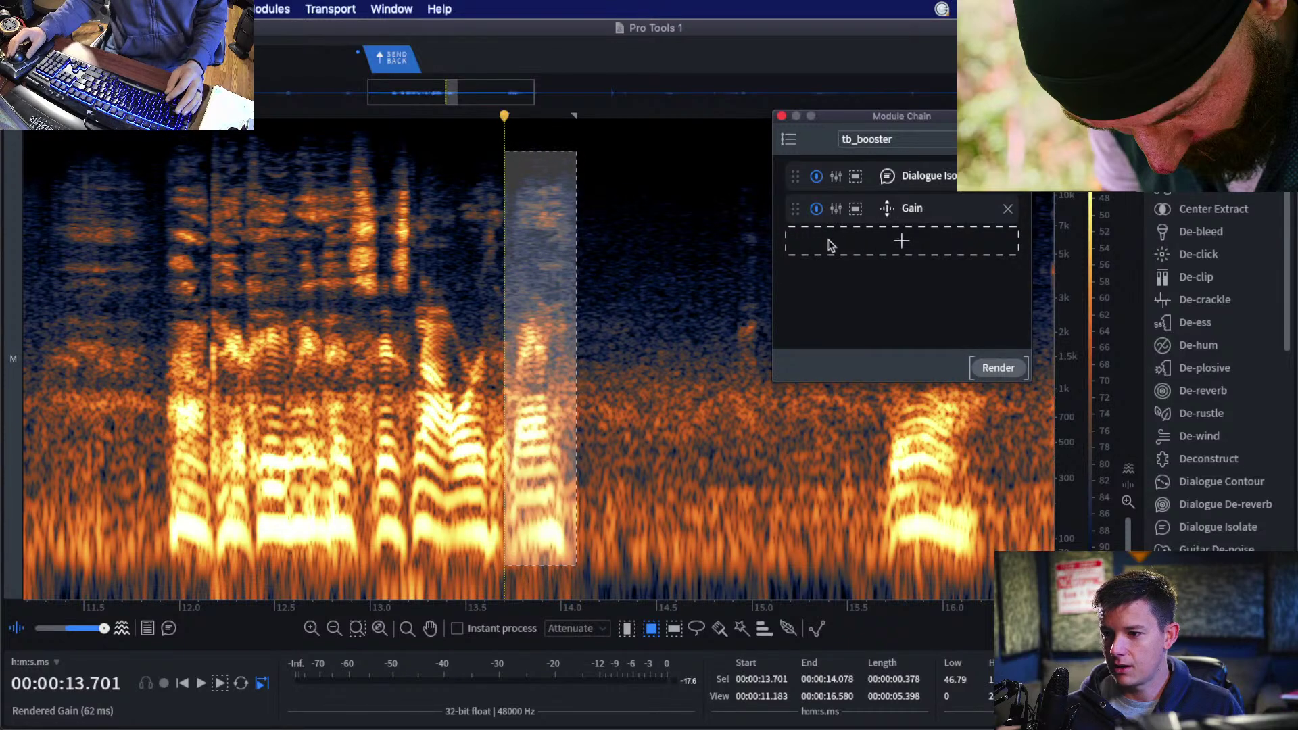
Reopen the Dialogue Isolate settings of the tb_booster chain.
{"action": "left_click", "coordinate": [835, 176]}
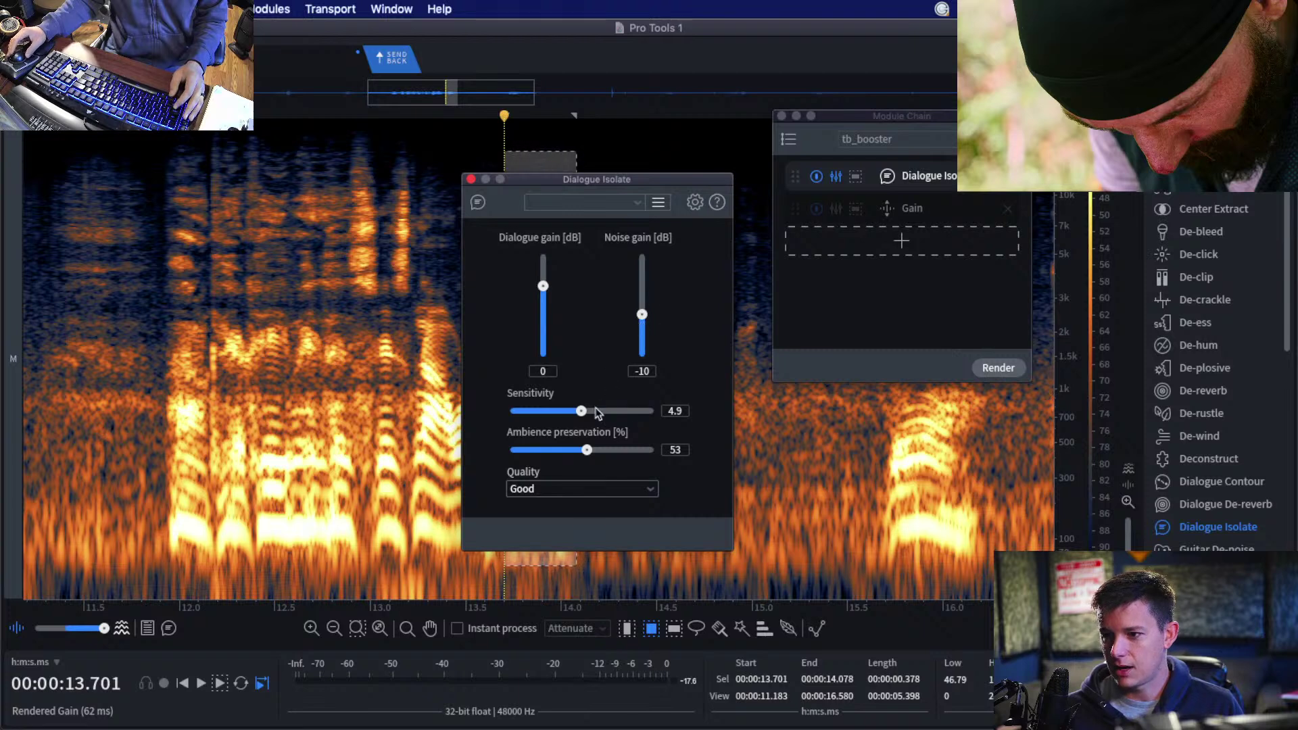
Set Dialogue Isolate's sensitivity to 10.0 and ambience preservation to 0%, keeping Good quality, and render the tb_booster chain on the selected word.
{"action": "left_click_drag", "start_coordinate": [601, 412], "coordinate": [654, 412]}
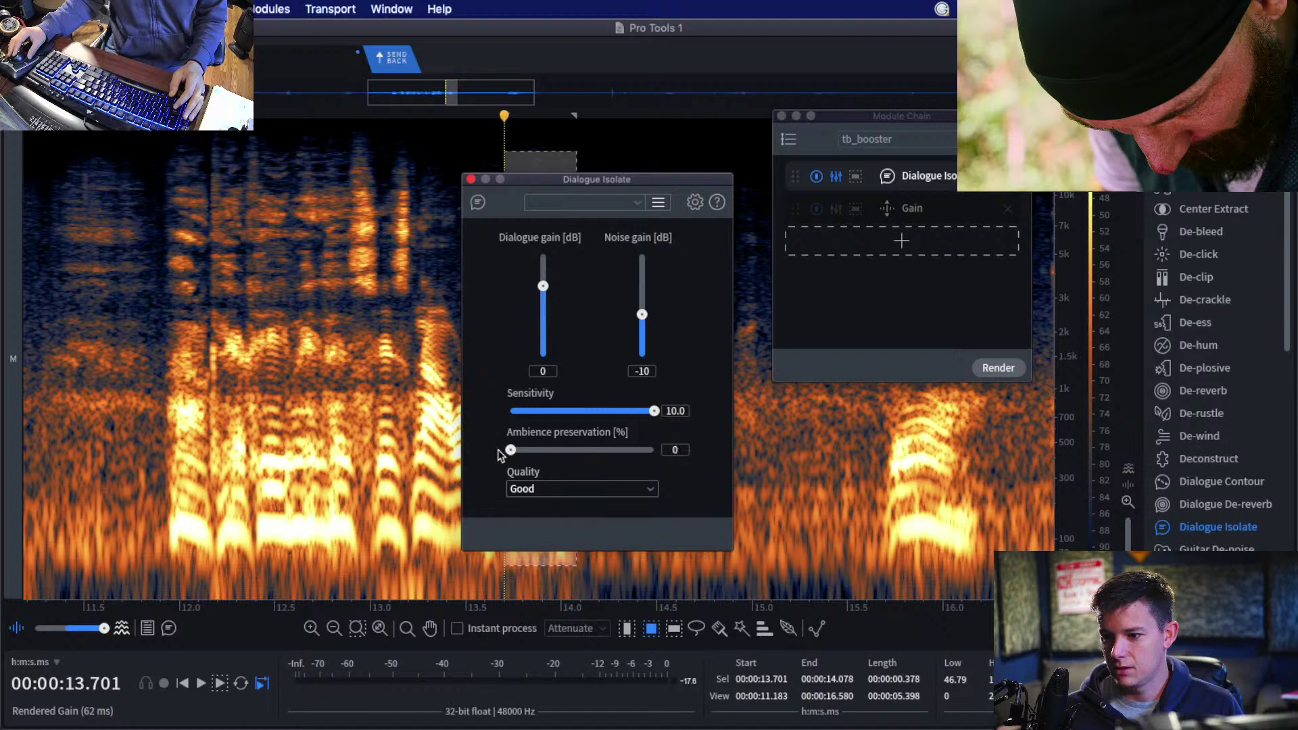
{"action": "left_click", "coordinate": [582, 489]}
{"action": "left_click", "coordinate": [580, 511]}
{"action": "left_click", "coordinate": [913, 326]}
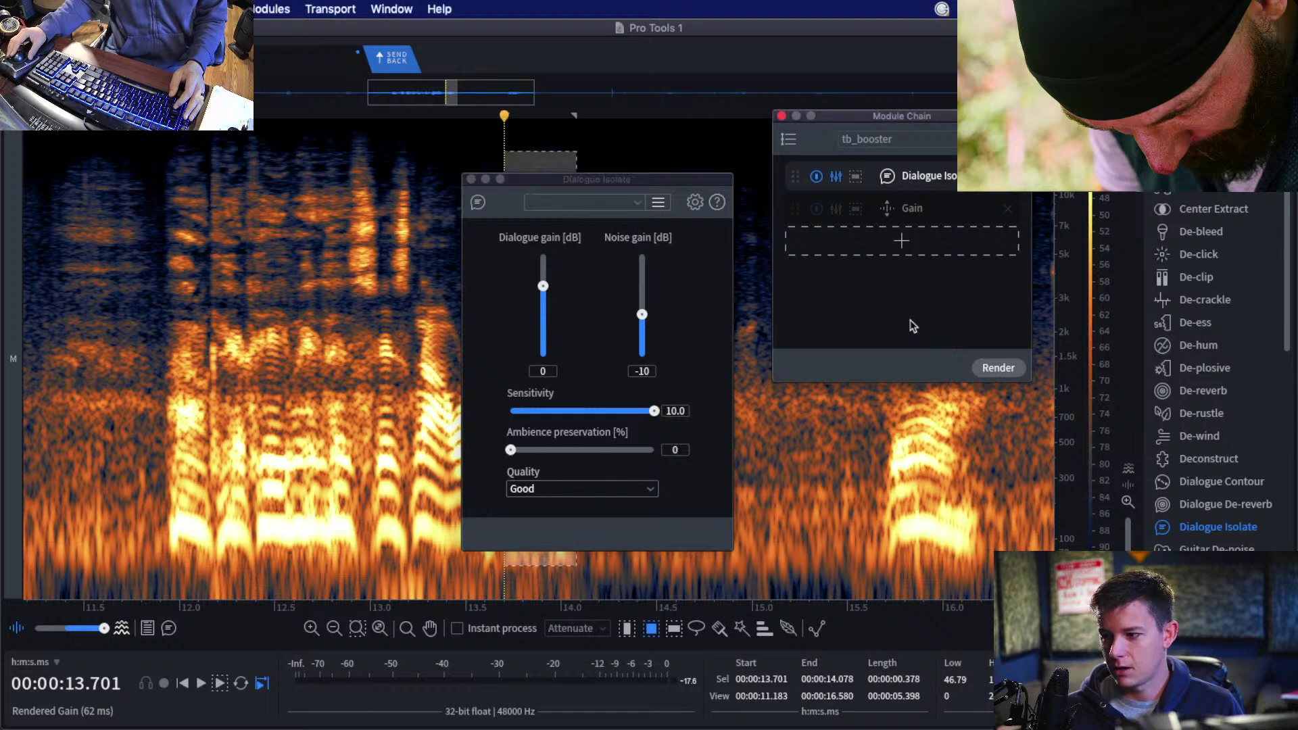
{"action": "left_click", "coordinate": [471, 180]}
{"action": "left_click", "coordinate": [997, 368]}
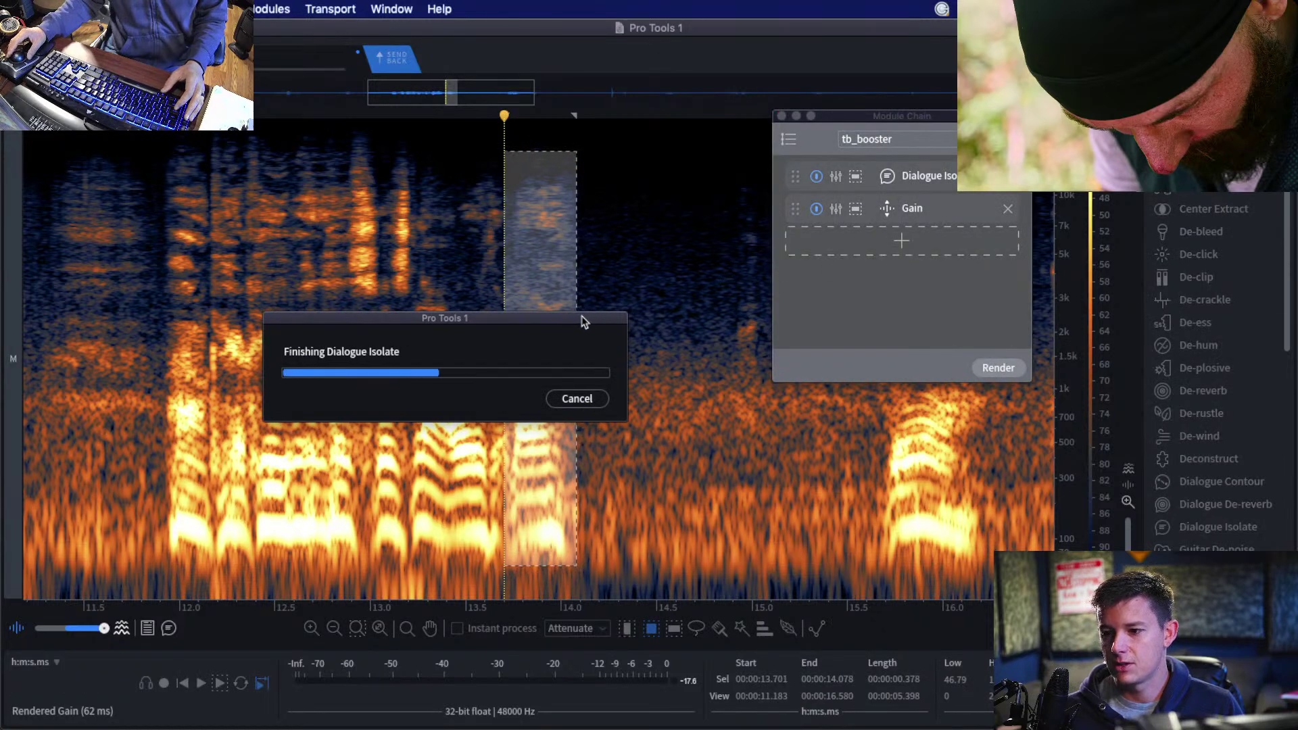
Load the DX Boost preset in the module chain and render it on the selected word.
{"action": "left_click", "coordinate": [928, 142]}
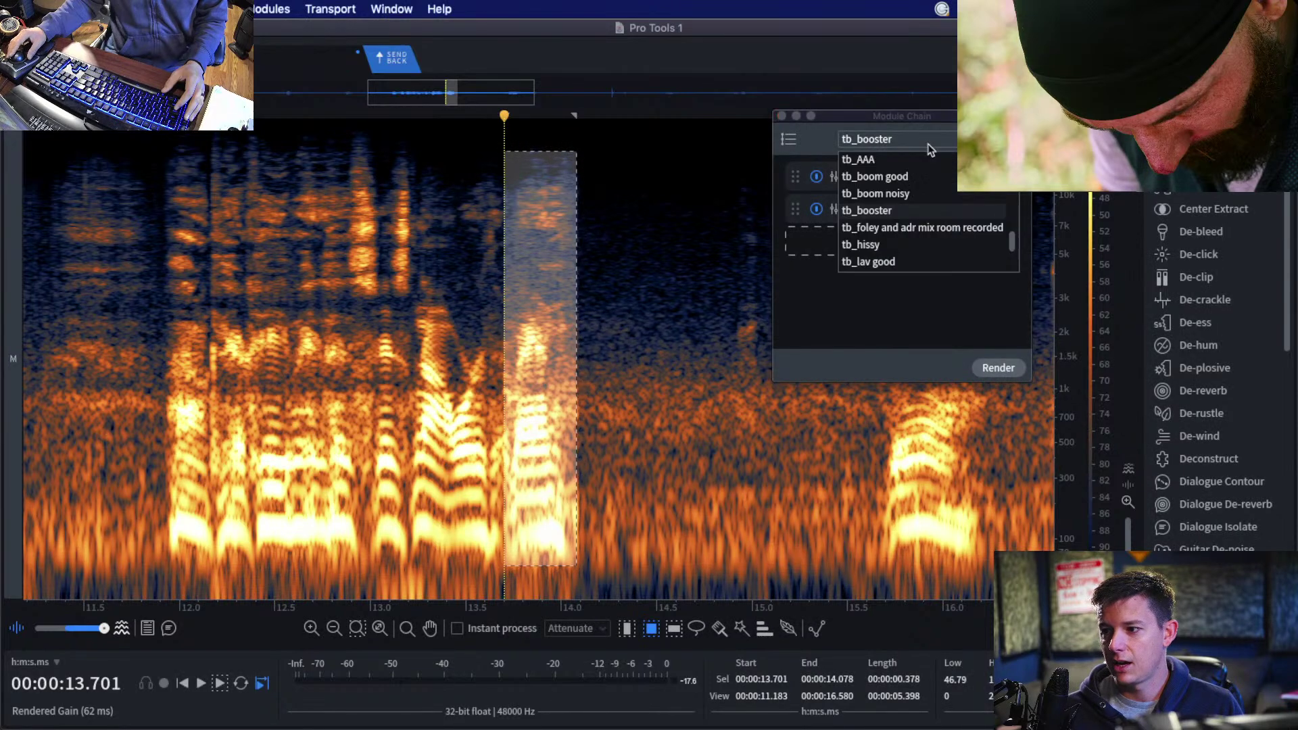
{"action": "scroll", "coordinate": [906, 217], "scroll_direction": "up", "scroll_amount": 10}
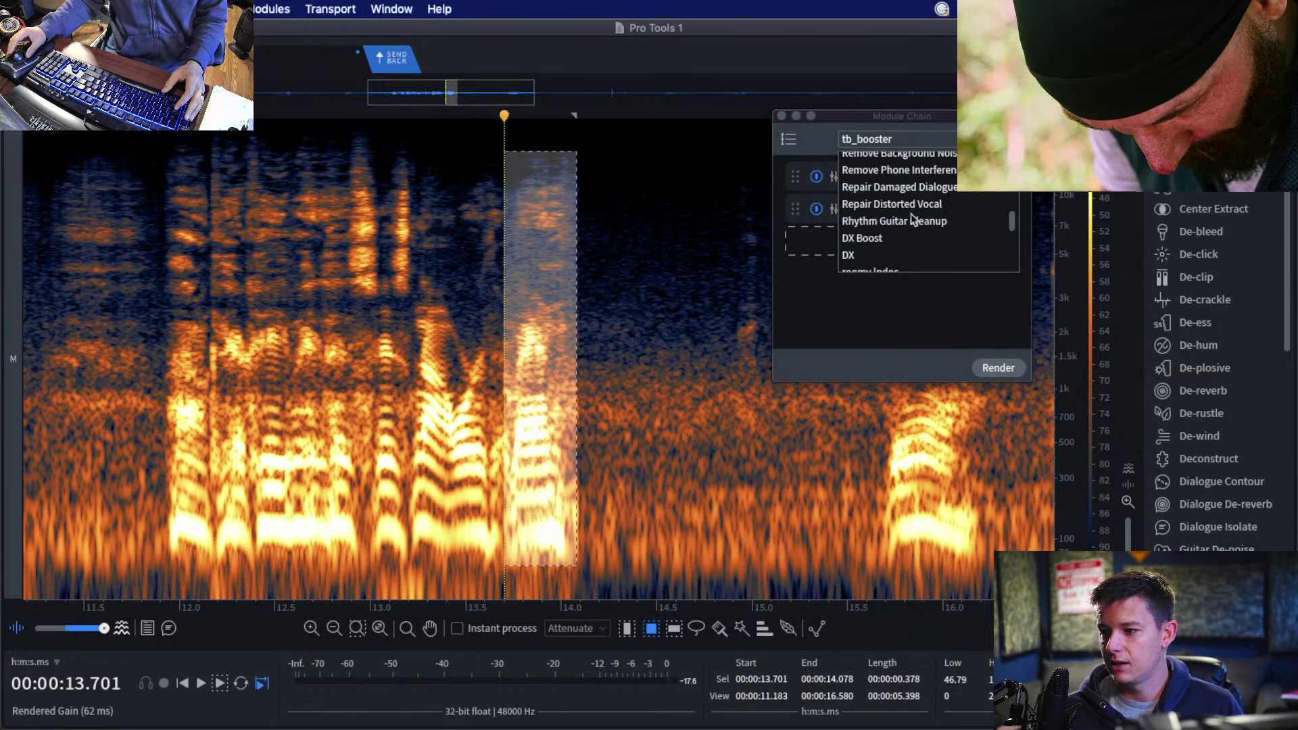
{"action": "left_click", "coordinate": [886, 142]}
{"action": "left_click", "coordinate": [889, 142]}
{"action": "scroll", "coordinate": [904, 199], "scroll_direction": "up", "scroll_amount": 6}
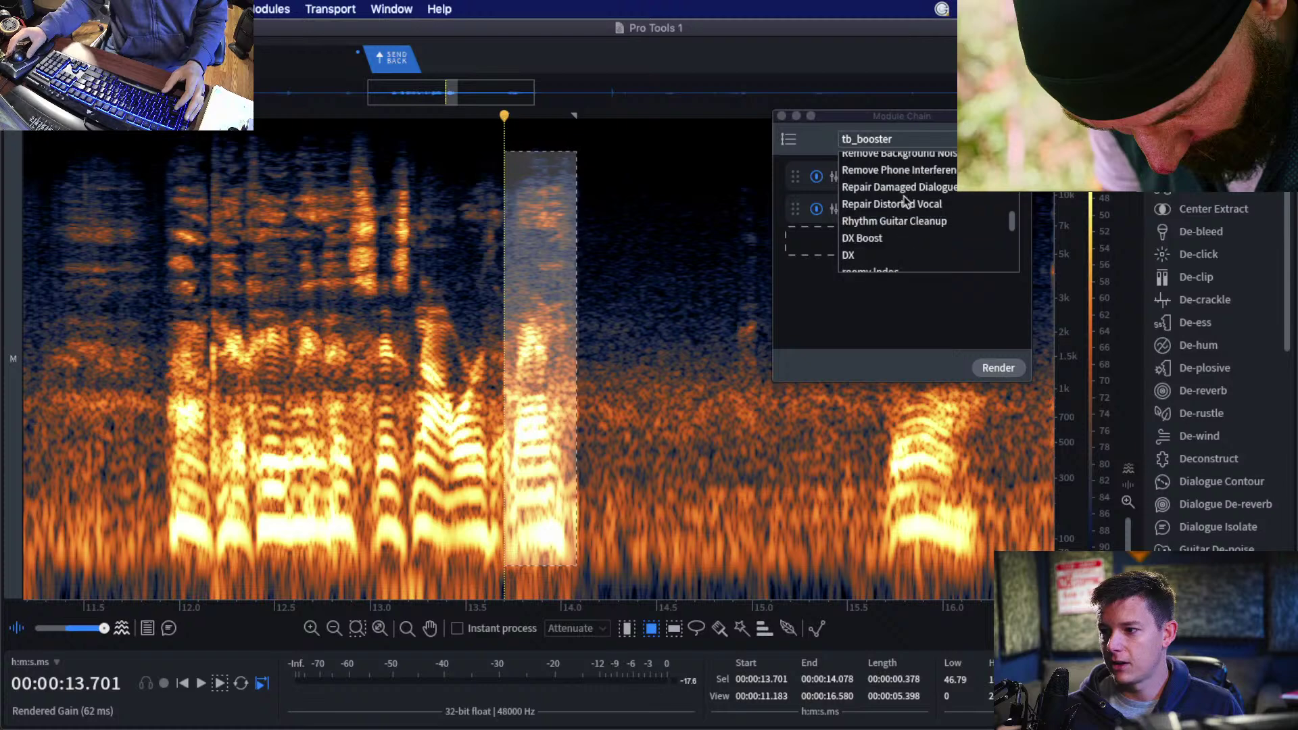
{"action": "scroll", "coordinate": [893, 208], "scroll_direction": "down", "scroll_amount": 3}
{"action": "left_click", "coordinate": [872, 206]}
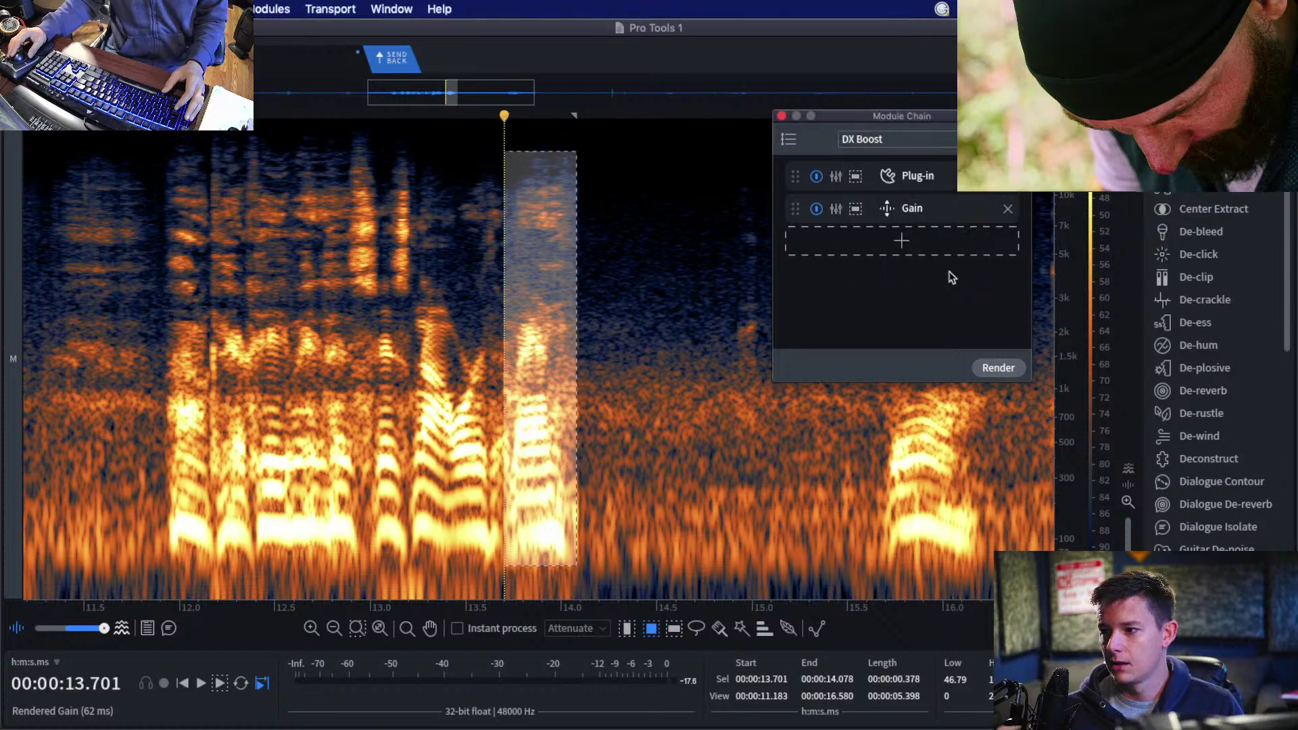
{"action": "left_click", "coordinate": [999, 369]}
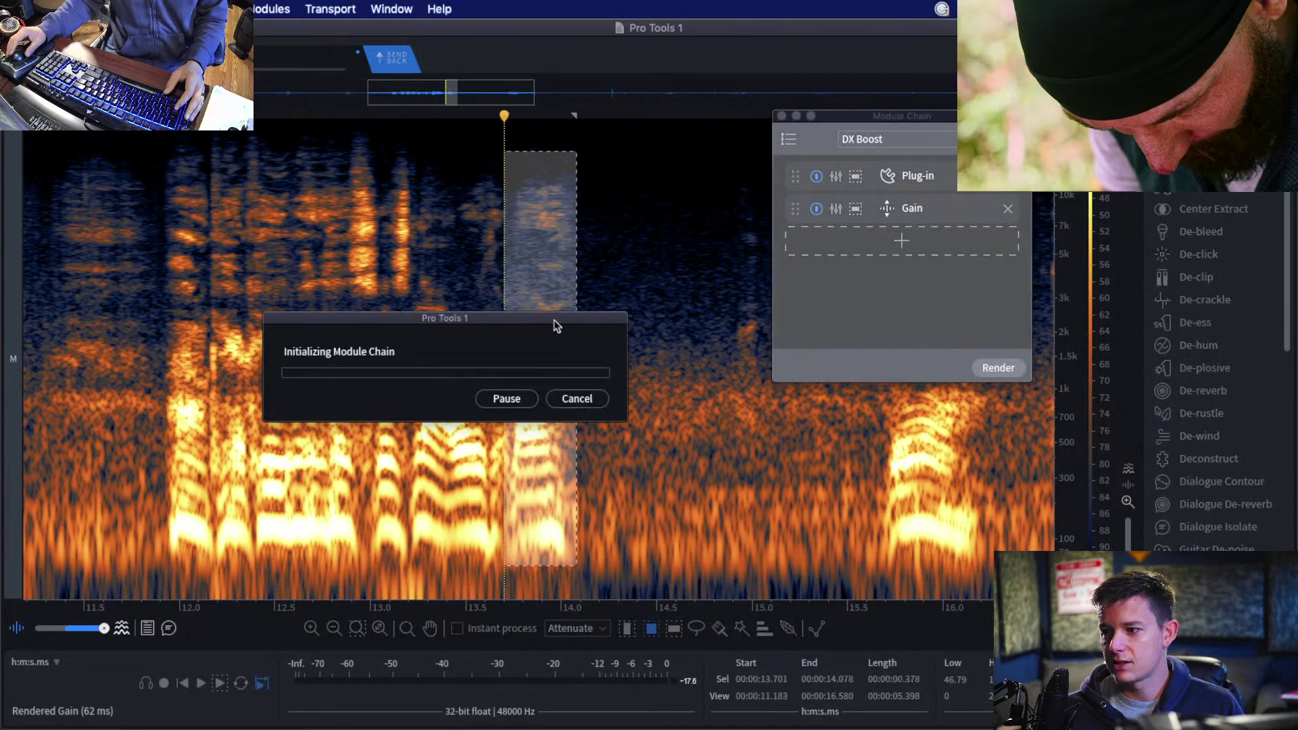
Play back the phrase between about 12 and 14 seconds to check how the boosted last word fits.
{"action": "left_click", "coordinate": [371, 270]}
{"action": "key", "text": "space"}
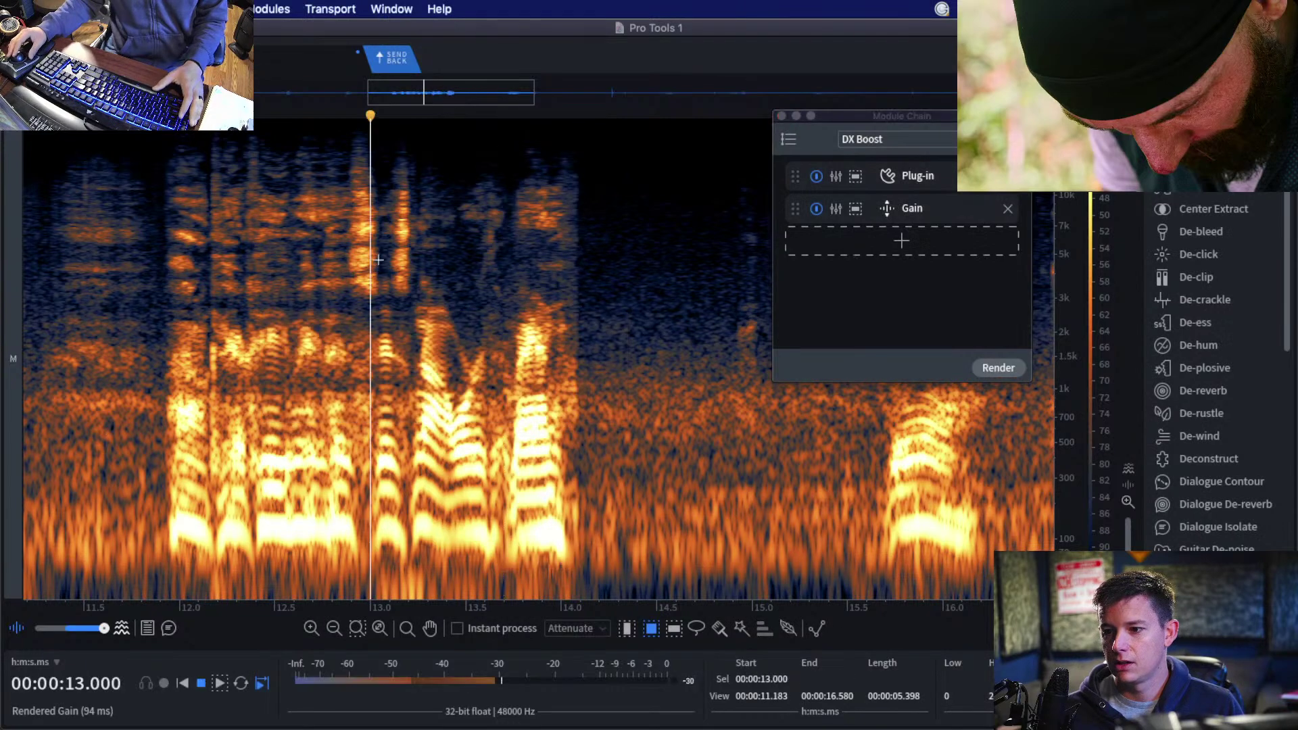
{"action": "scroll", "coordinate": [492, 282], "scroll_direction": "up", "scroll_amount": 1}
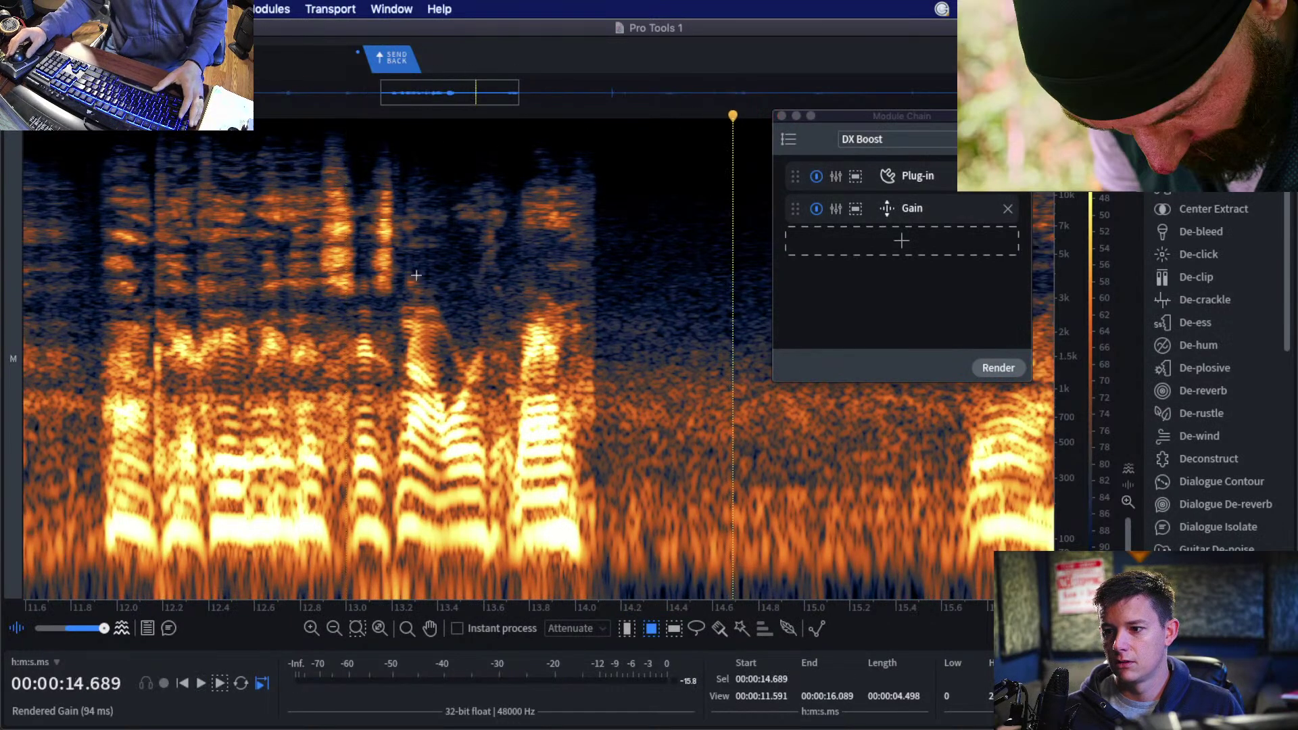
{"action": "left_click", "coordinate": [331, 271]}
{"action": "scroll", "coordinate": [331, 270], "scroll_direction": "down", "scroll_amount": 1}
{"action": "left_click", "coordinate": [258, 276]}
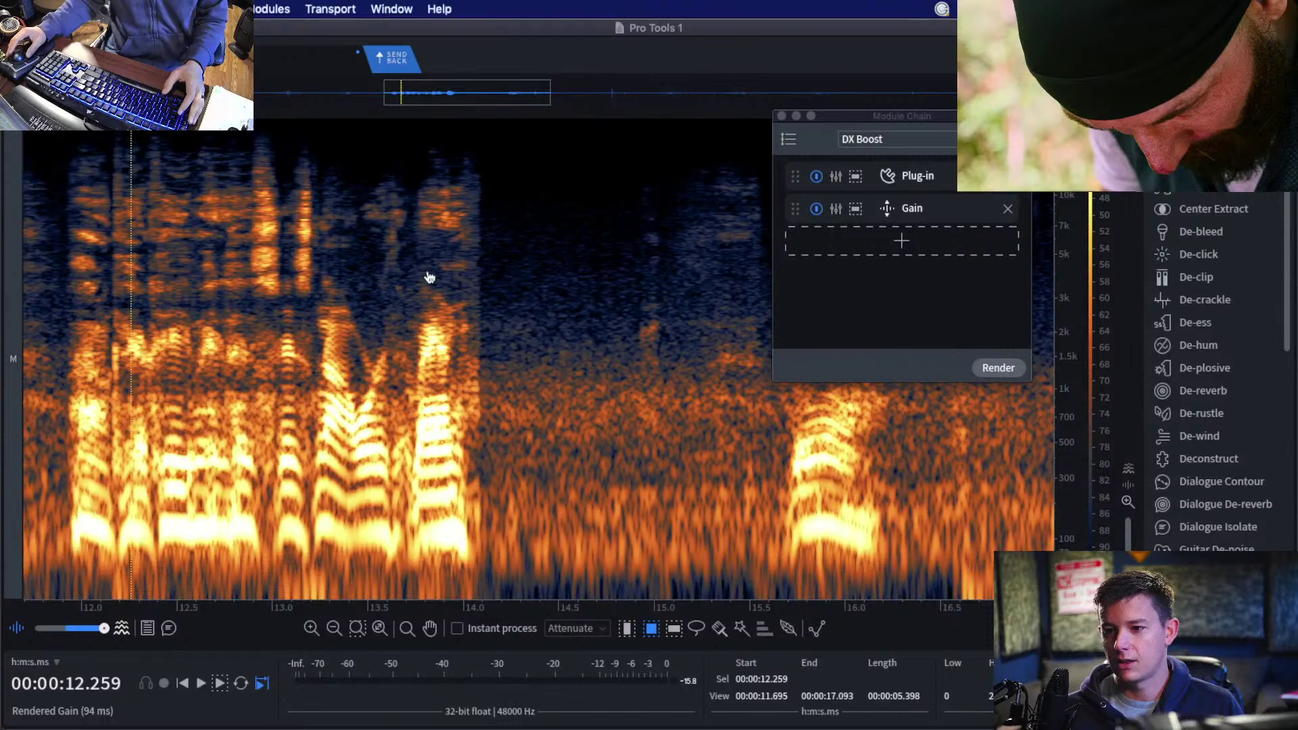
{"action": "scroll", "coordinate": [429, 278], "scroll_direction": "down", "scroll_amount": 1}
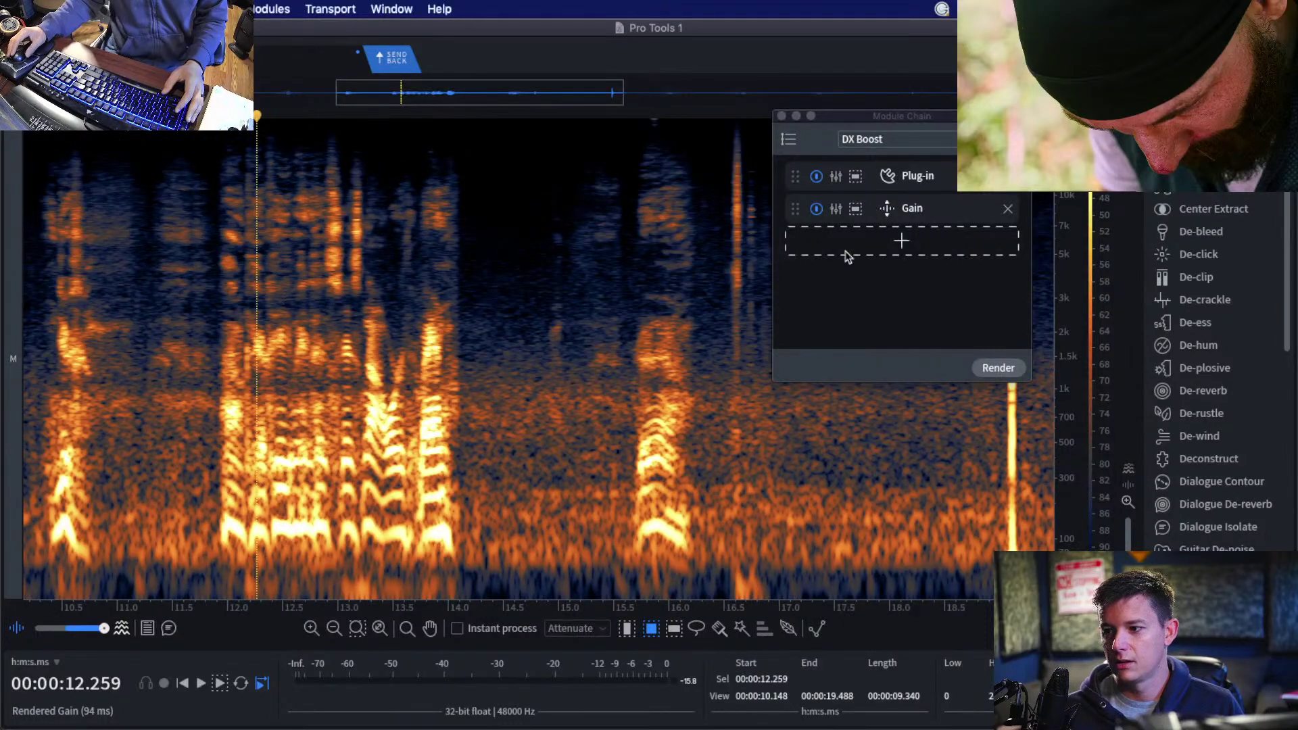
{"action": "scroll", "coordinate": [509, 322], "scroll_direction": "up", "scroll_amount": 1}
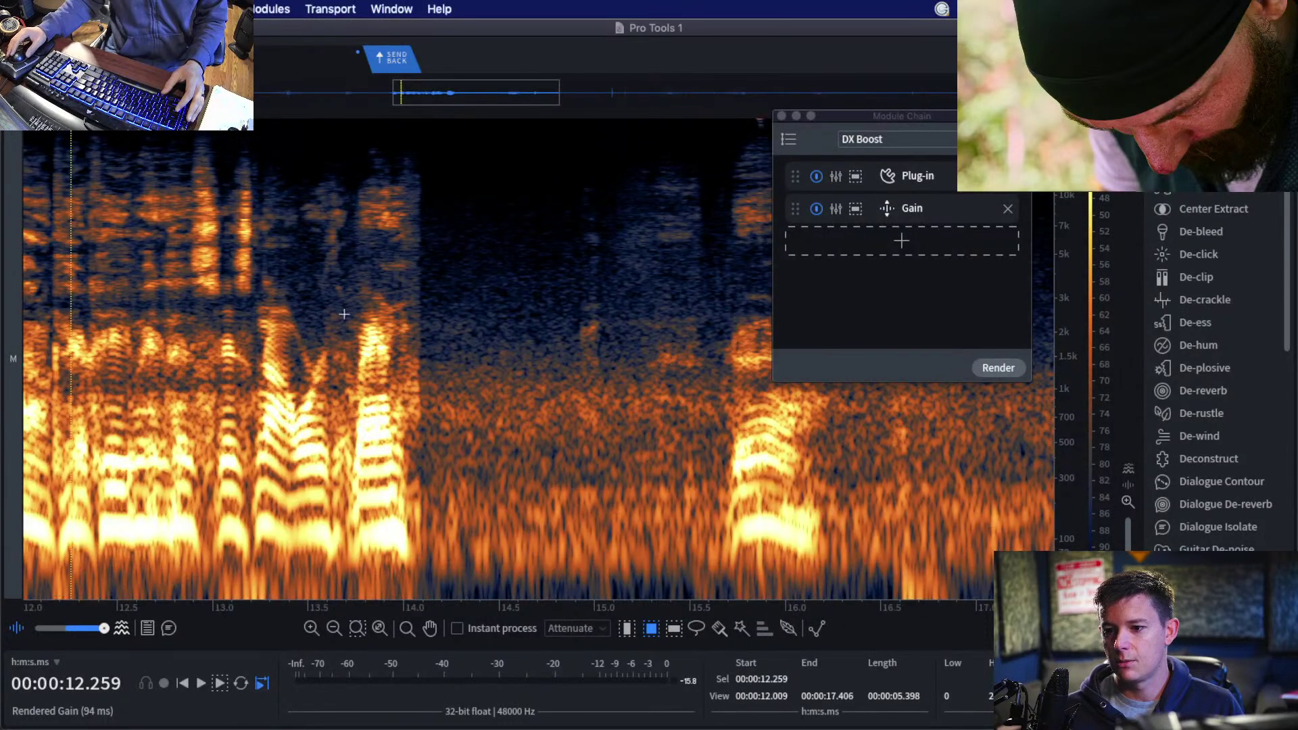
{"action": "scroll", "coordinate": [498, 238], "scroll_direction": "down", "scroll_amount": 1}
{"action": "left_click", "coordinate": [203, 276]}
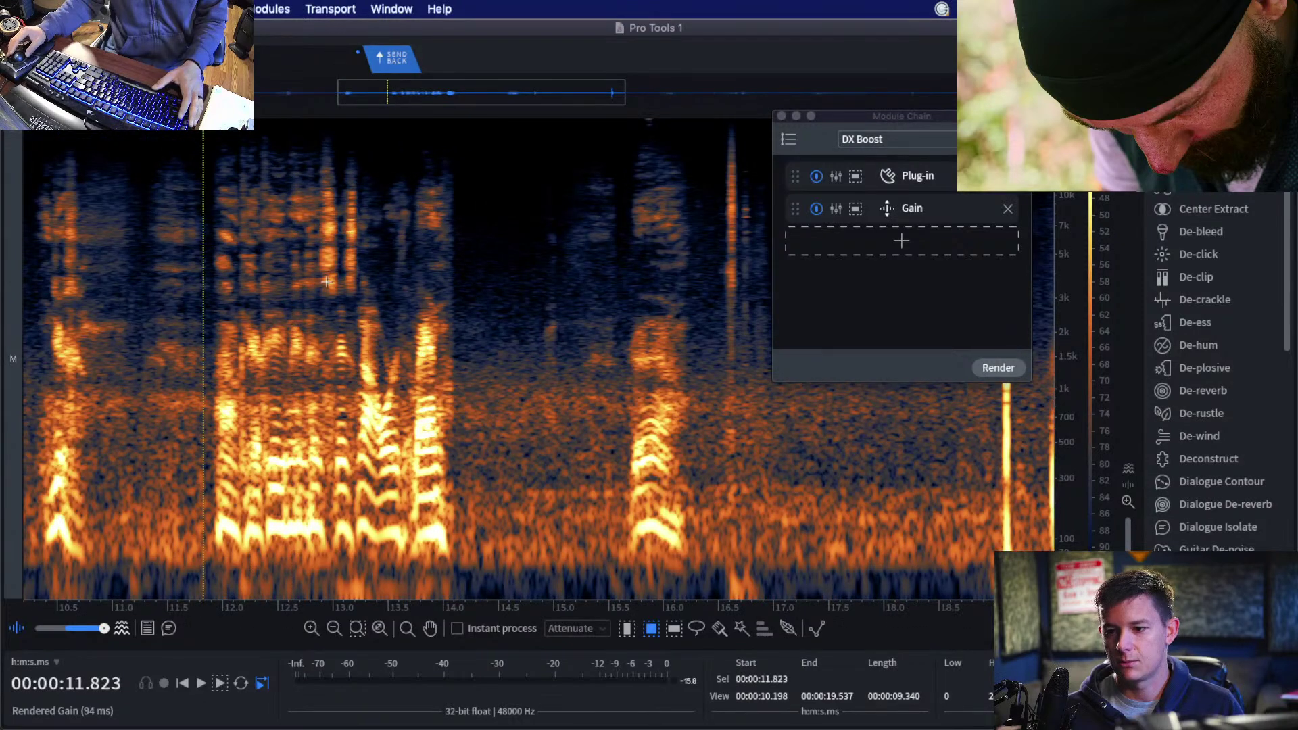
{"action": "key", "text": "space"}
{"action": "scroll", "coordinate": [402, 305], "scroll_direction": "up", "scroll_amount": 1}
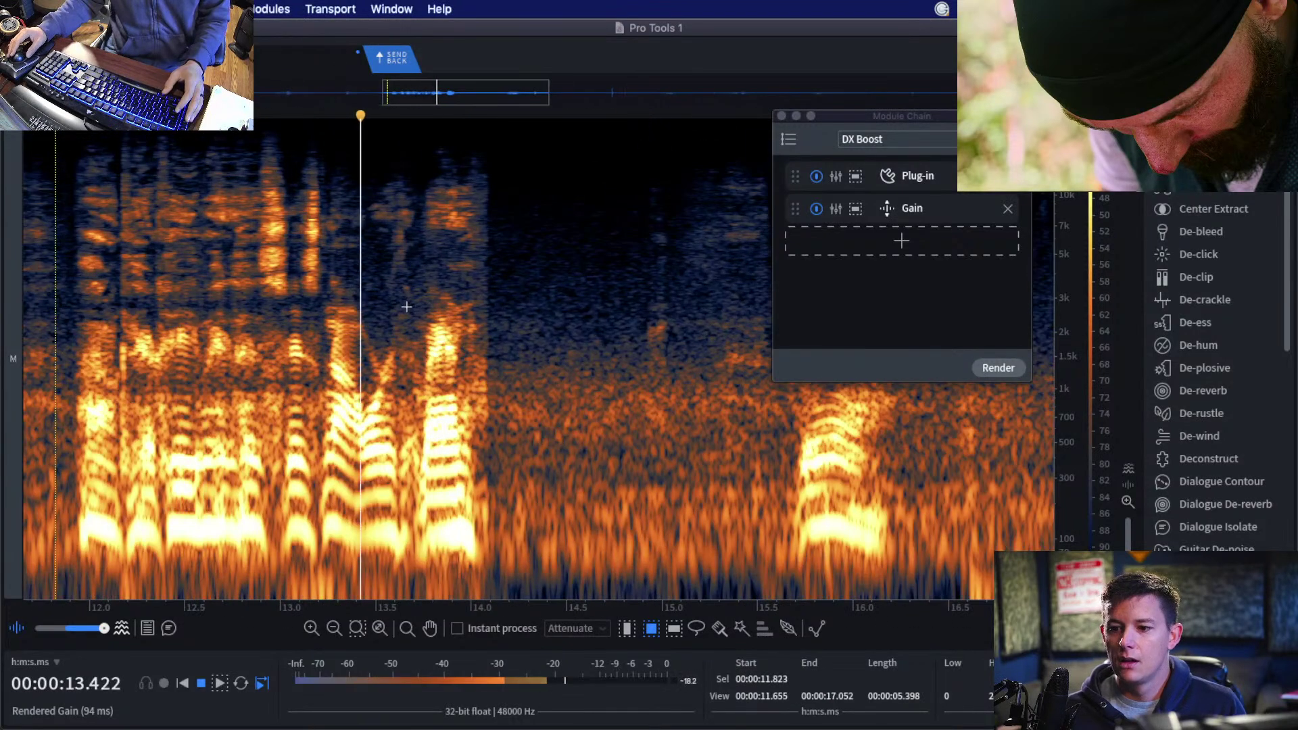
{"action": "scroll", "coordinate": [411, 299], "scroll_direction": "down", "scroll_amount": 1}
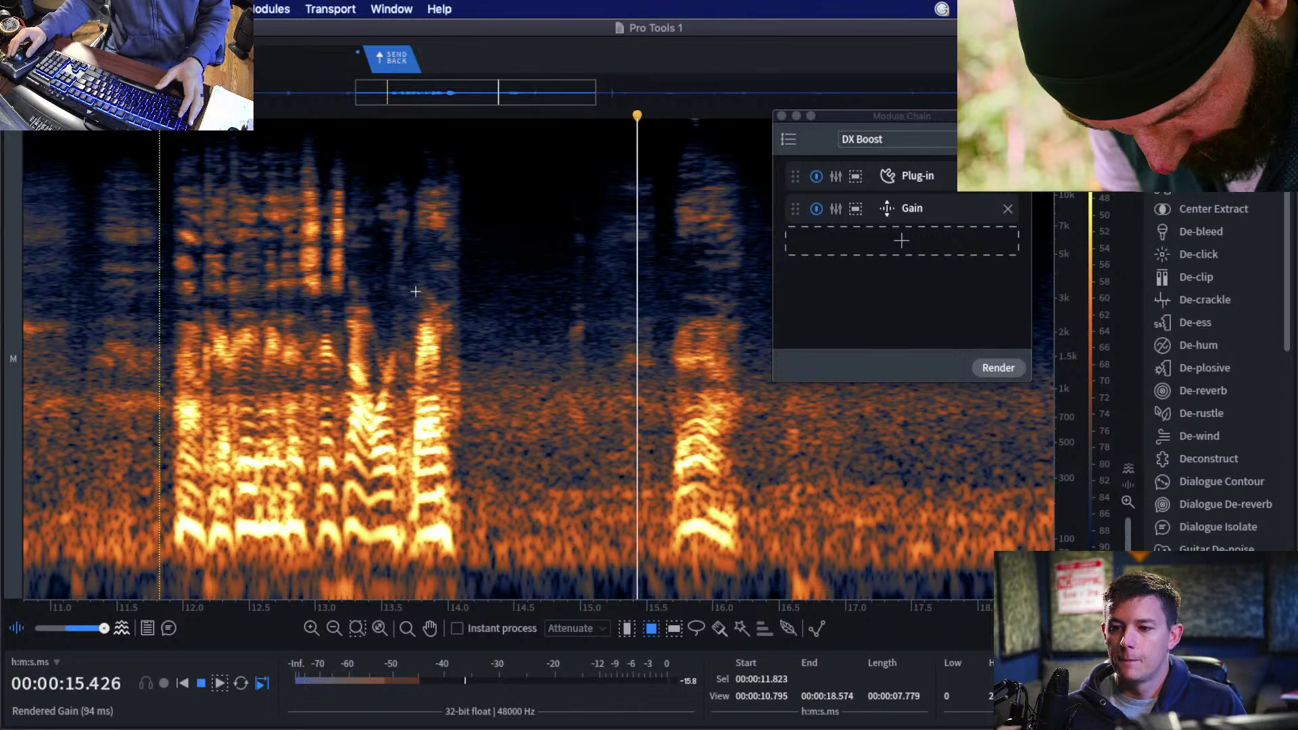
{"action": "key", "text": "space"}
Select the isolated word from about 15.68 to 16.21 seconds, render the DX Boost chain on it and play it back.
{"action": "left_click_drag", "start_coordinate": [671, 144], "coordinate": [741, 568]}
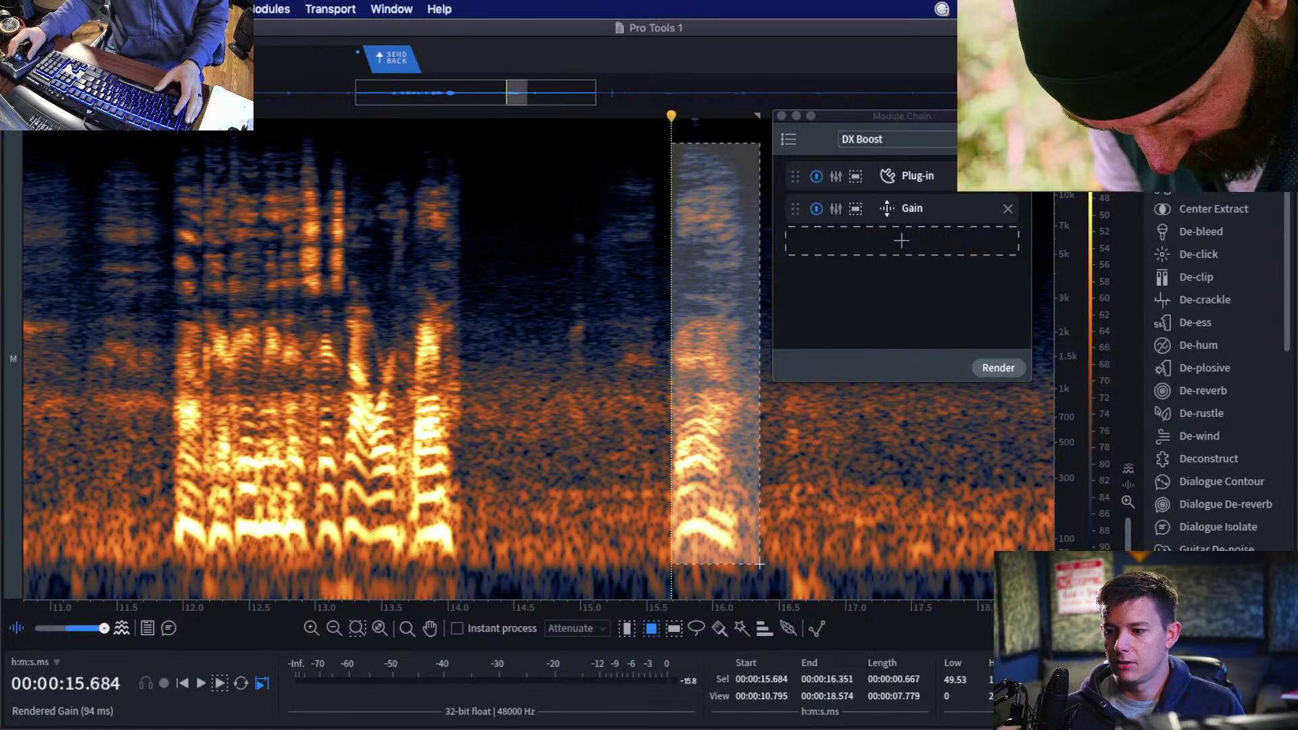
{"action": "left_click", "coordinate": [995, 372]}
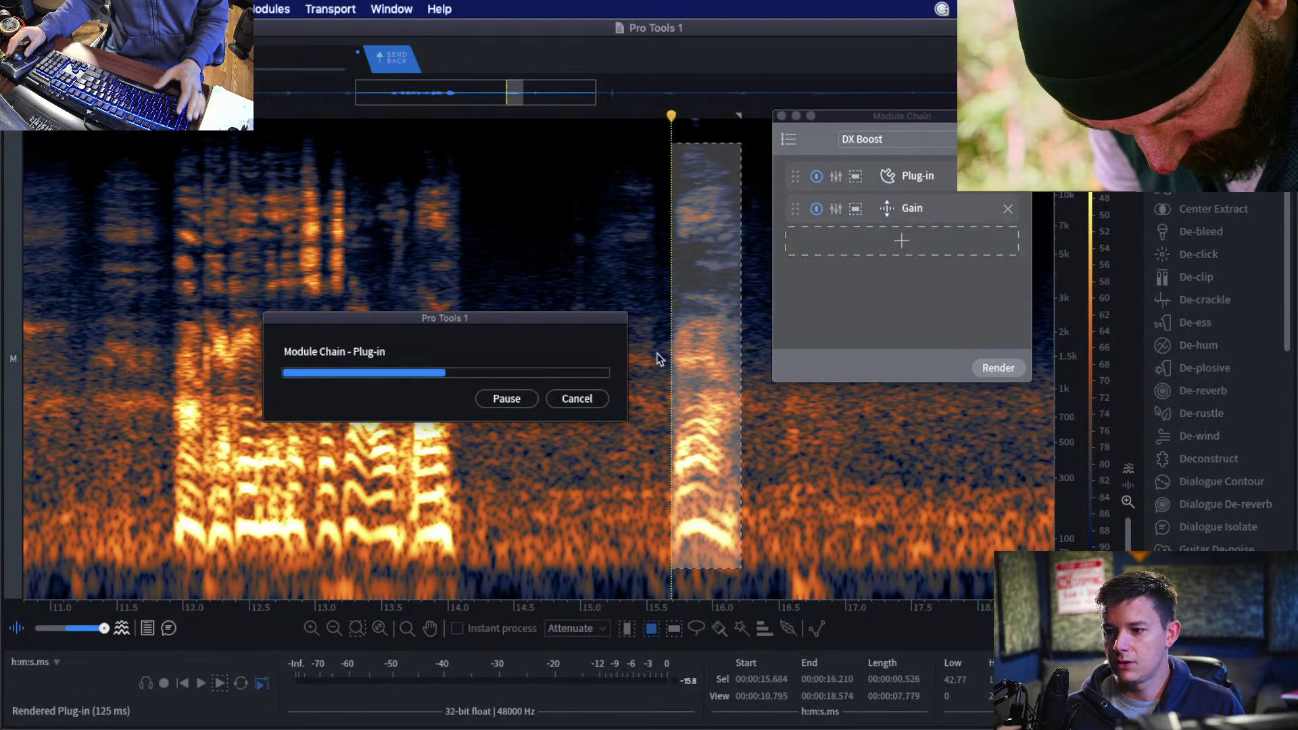
{"action": "left_click", "coordinate": [564, 304]}
{"action": "left_click", "coordinate": [528, 298]}
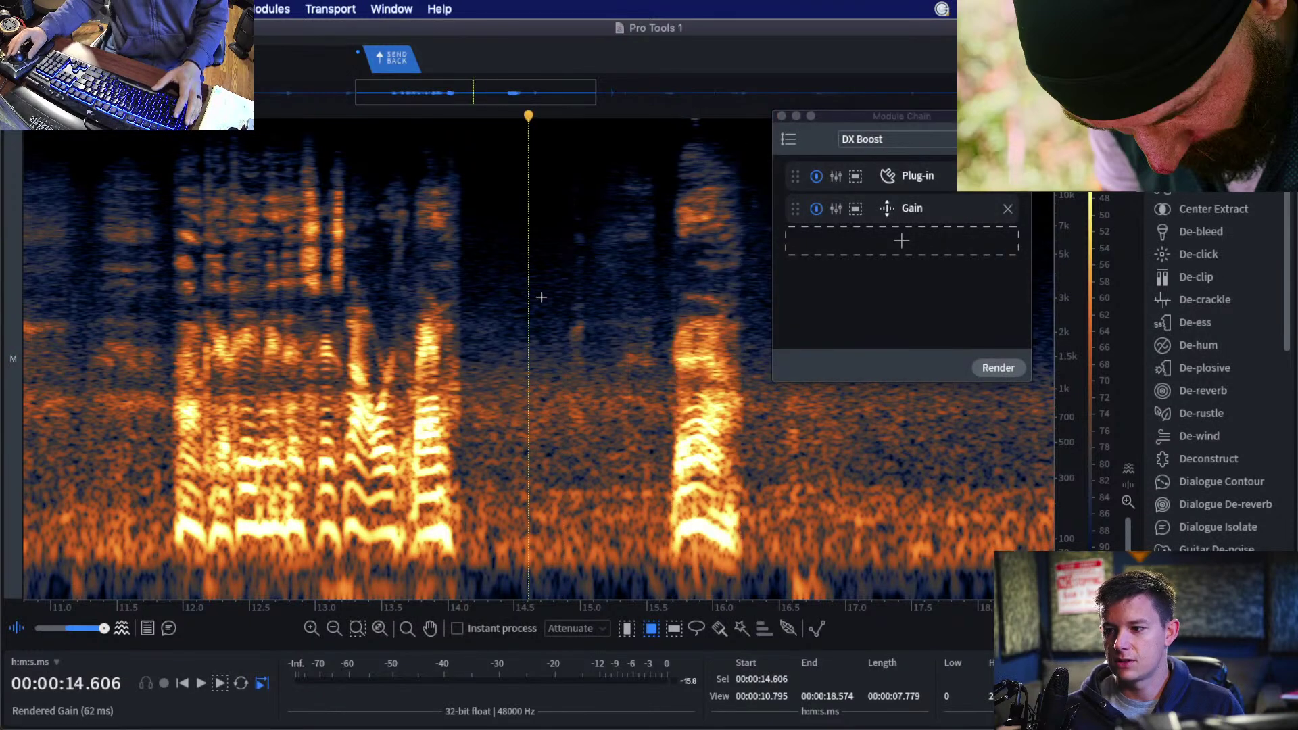
{"action": "key", "text": "space"}
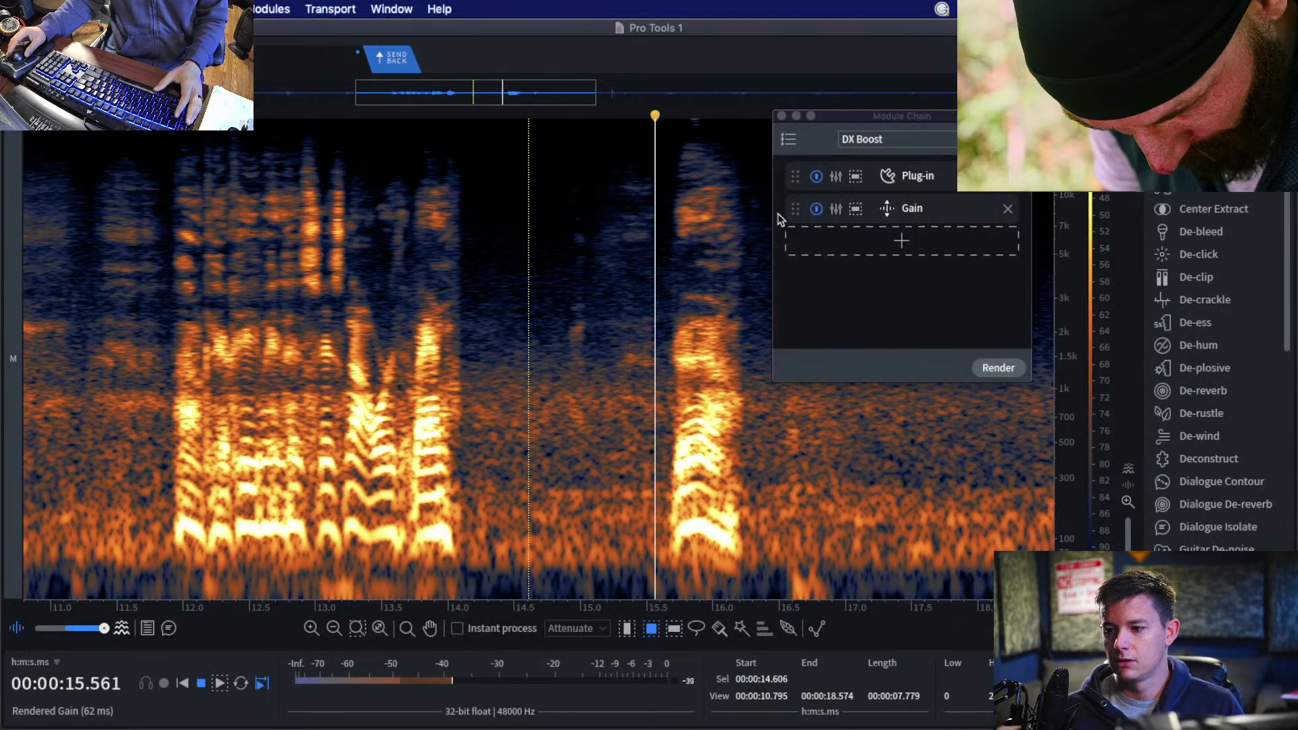
{"action": "key", "text": "space"}
Close the module chain and replay the boosted word near 15.7 seconds several times to judge its level.
{"action": "left_click", "coordinate": [781, 116]}
{"action": "left_click", "coordinate": [550, 259]}
{"action": "key", "text": "space"}
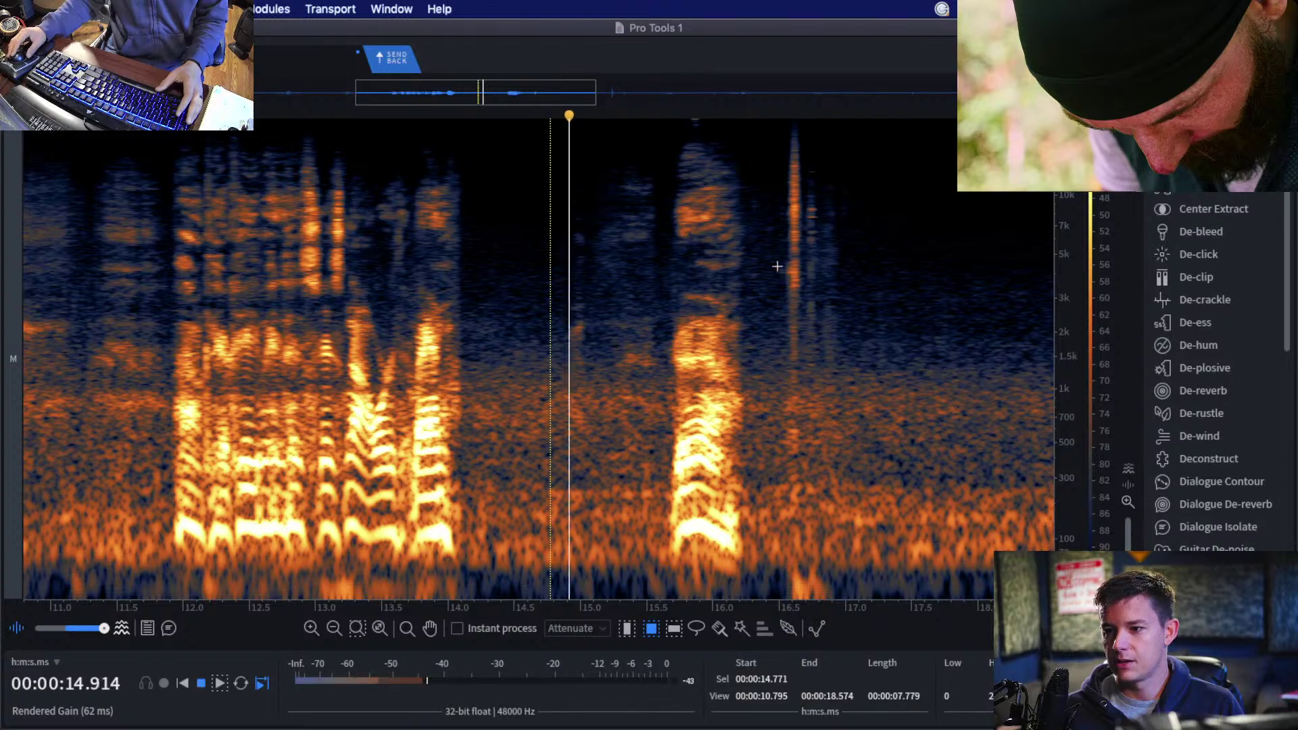
{"action": "scroll", "coordinate": [789, 269], "scroll_direction": "up", "scroll_amount": 2}
{"action": "left_click", "coordinate": [534, 269]}
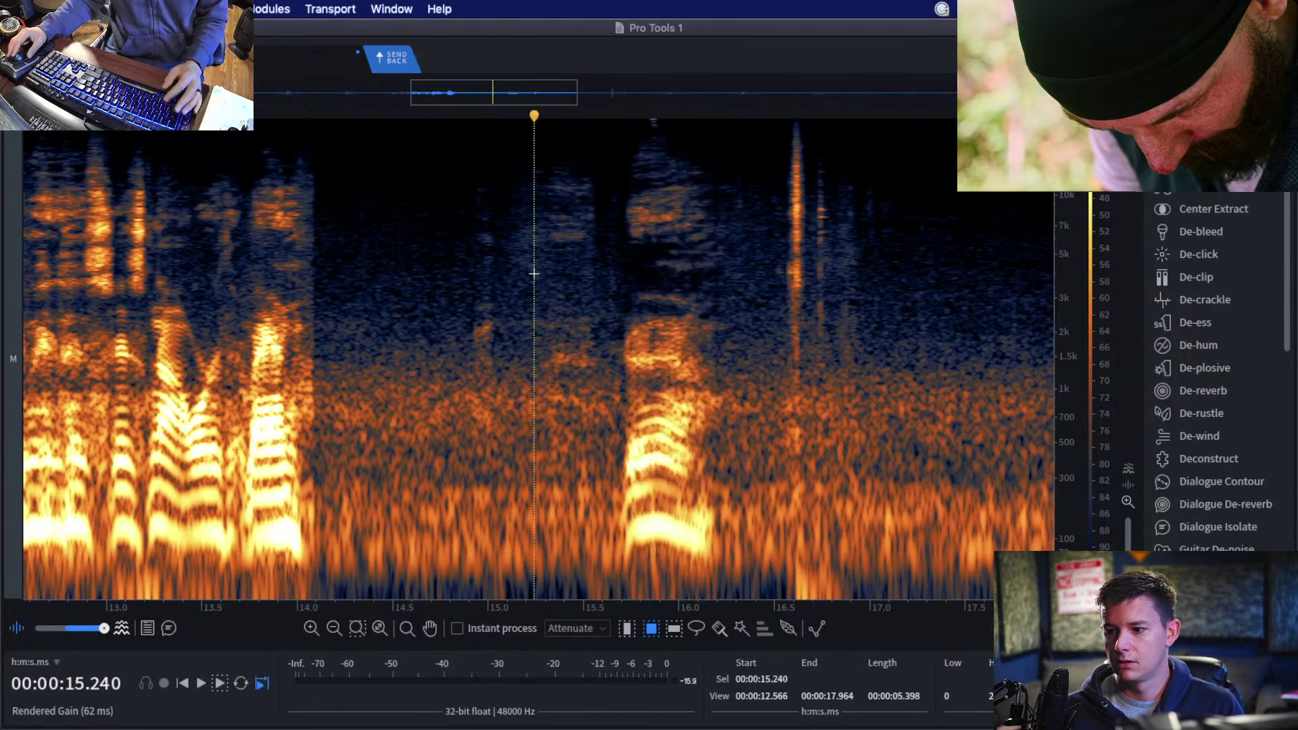
{"action": "key", "text": "space"}
{"action": "key", "text": "space"}
{"action": "left_click_drag", "start_coordinate": [722, 271], "coordinate": [613, 271]}
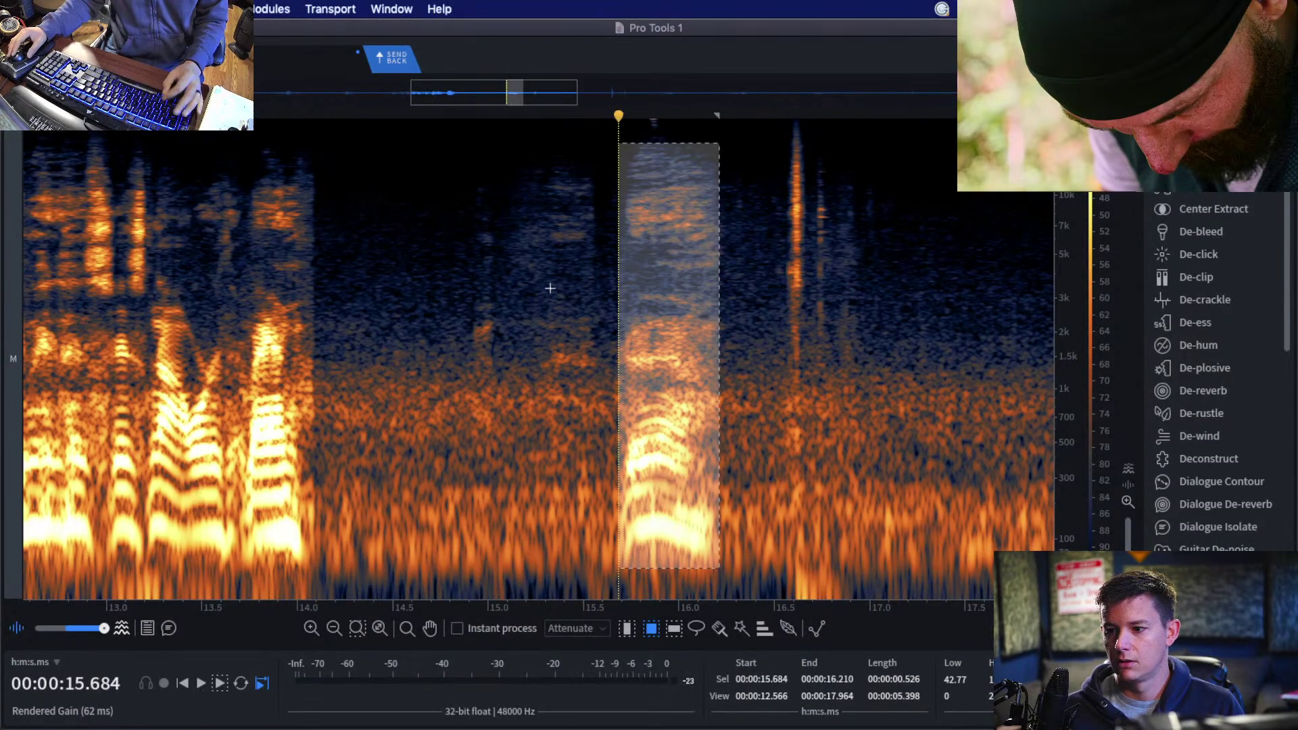
{"action": "left_click", "coordinate": [532, 270]}
{"action": "key", "text": "space"}
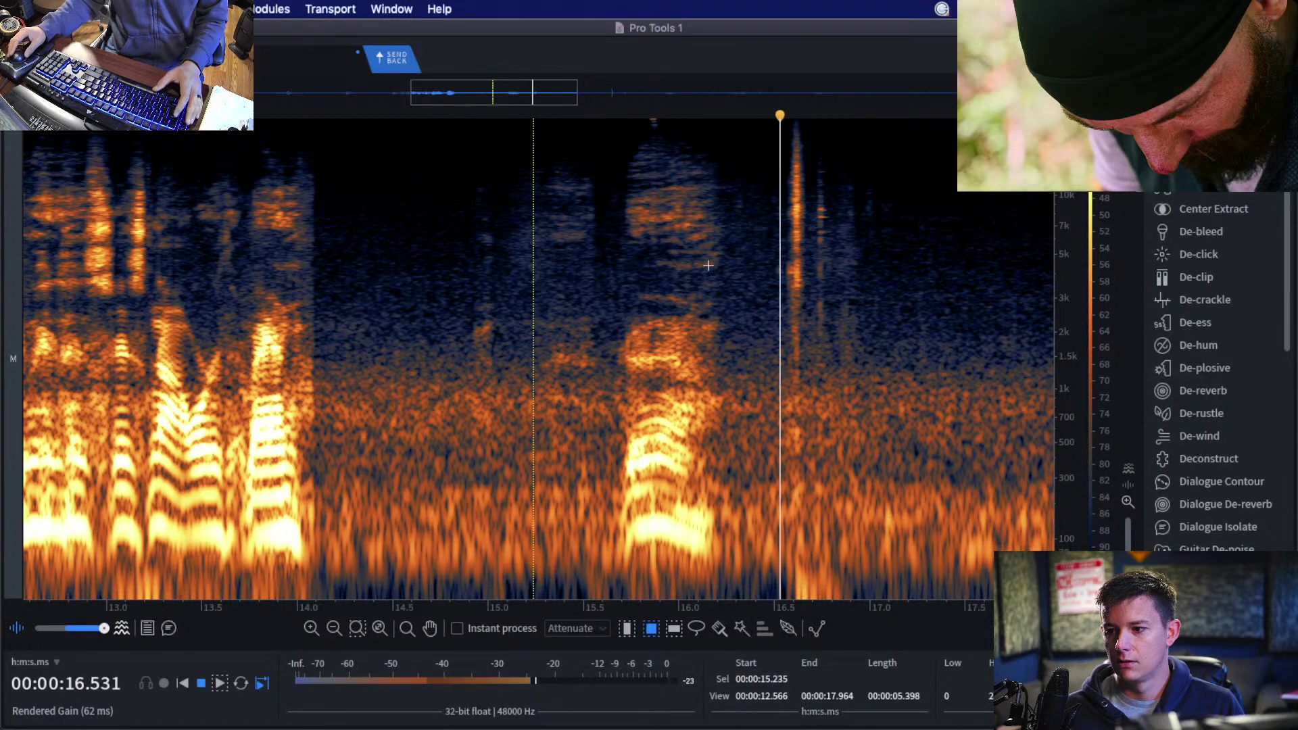
{"action": "key", "text": "space"}
{"action": "left_click", "coordinate": [574, 269]}
Reopen the module chain and place its window over the middle of the spectrogram.
{"action": "scroll", "coordinate": [592, 268], "scroll_direction": "down", "scroll_amount": 5}
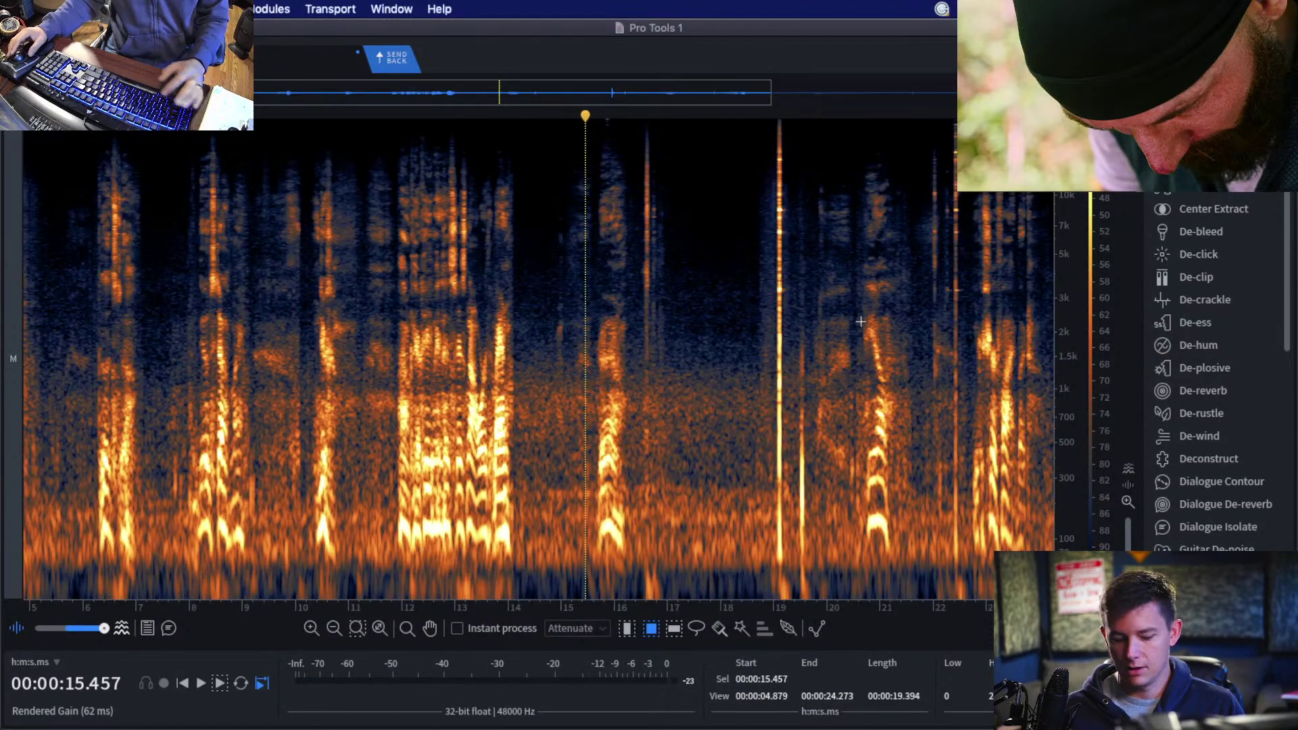
{"action": "key", "text": "super+shift+c"}
{"action": "left_click", "coordinate": [896, 154]}
{"action": "scroll", "coordinate": [913, 280], "scroll_direction": "down", "scroll_amount": 5}
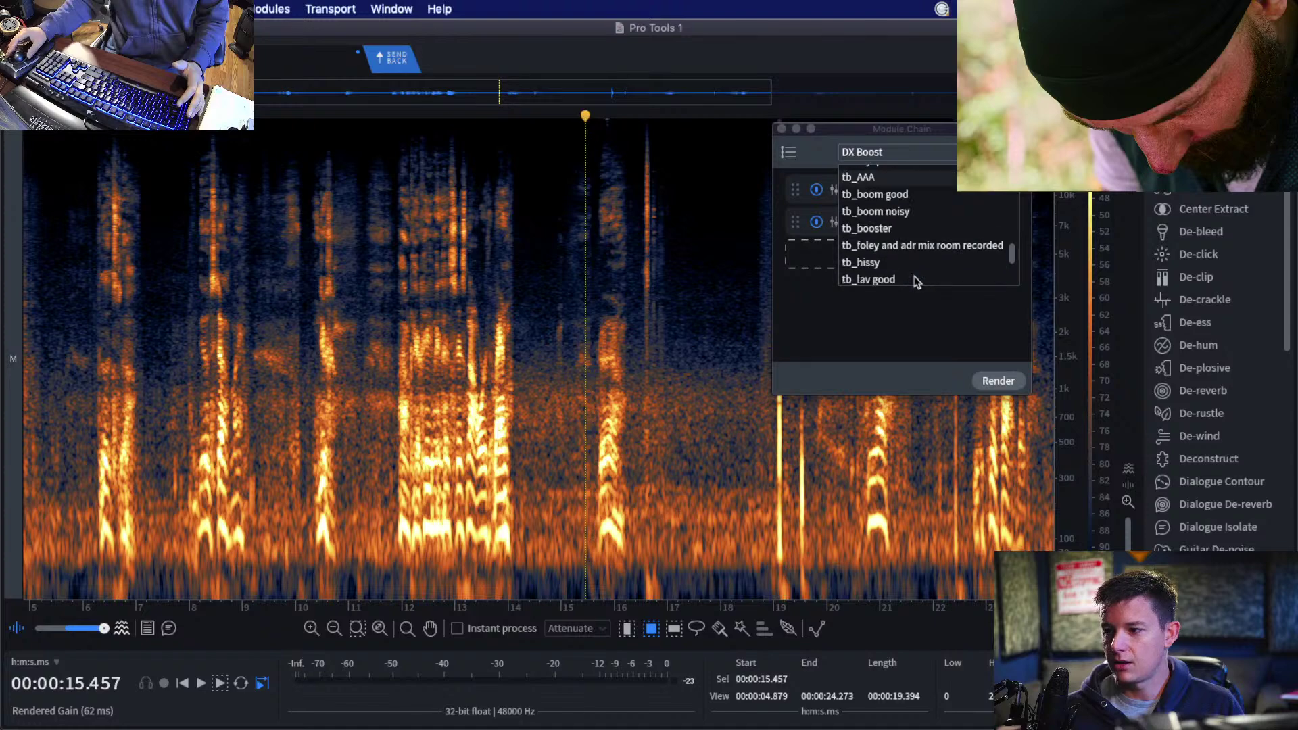
{"action": "left_click_drag", "start_coordinate": [906, 132], "coordinate": [574, 164]}
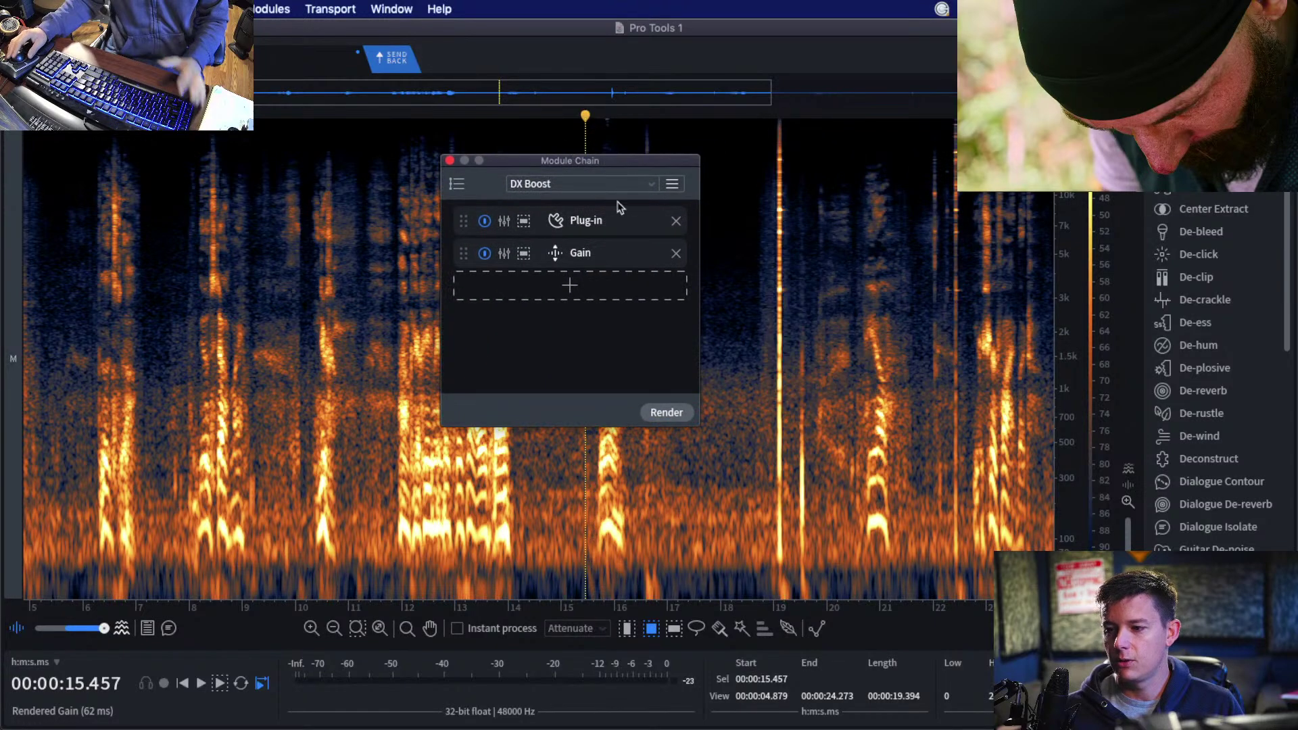
Load the "tb_foley and adr mix room recorded" preset to examine its modules.
{"action": "left_click", "coordinate": [582, 184]}
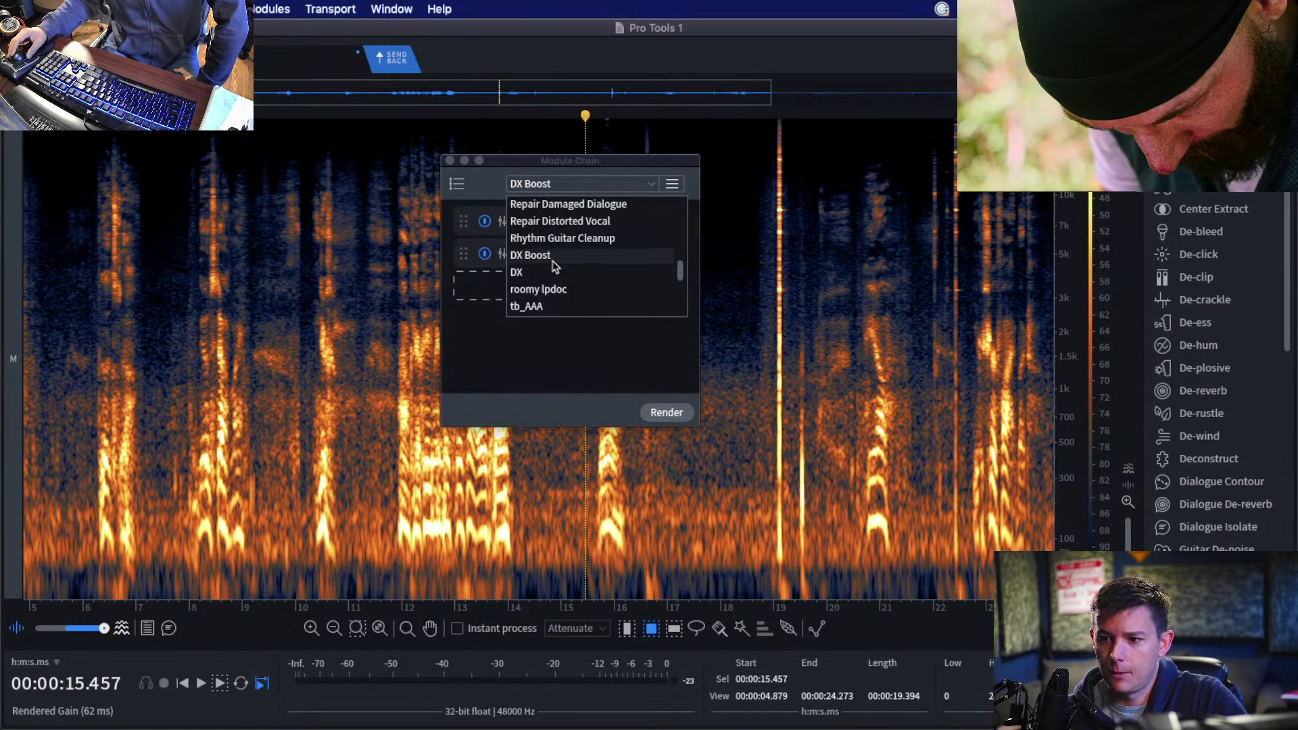
{"action": "scroll", "coordinate": [561, 283], "scroll_direction": "down", "scroll_amount": 5}
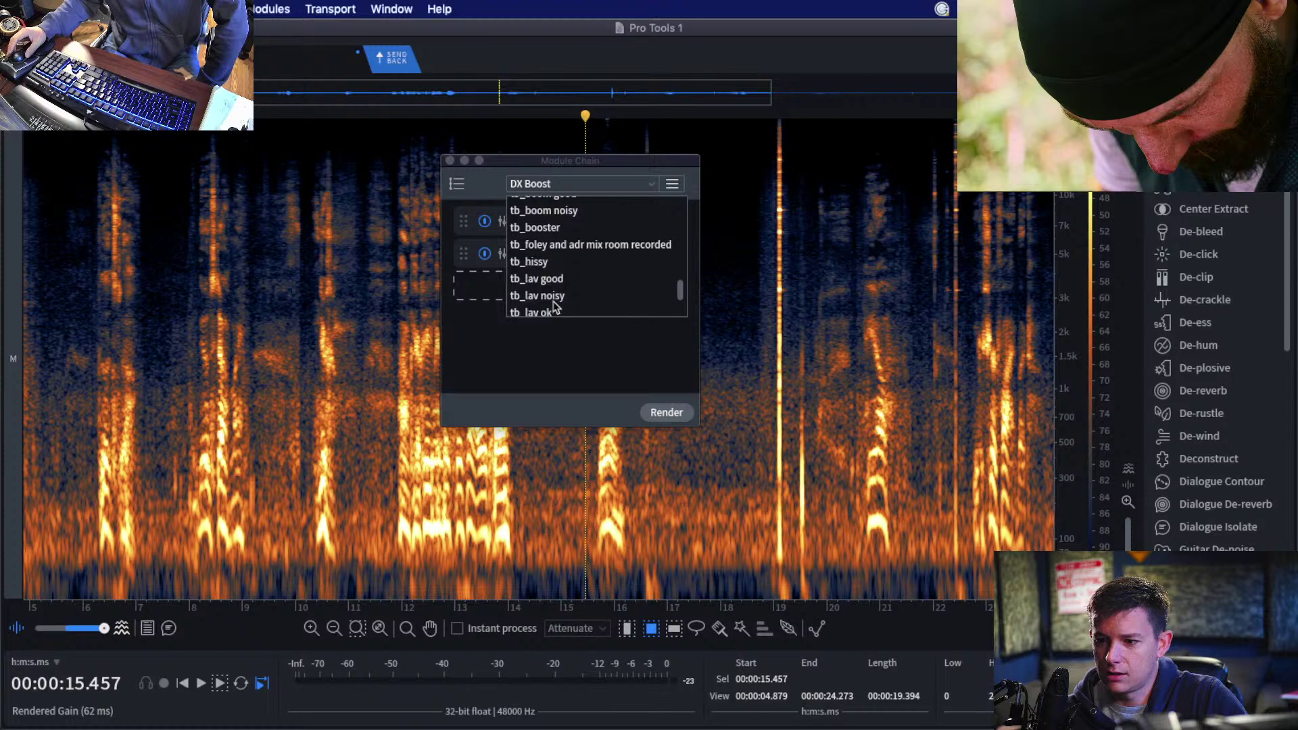
{"action": "left_click", "coordinate": [557, 246]}
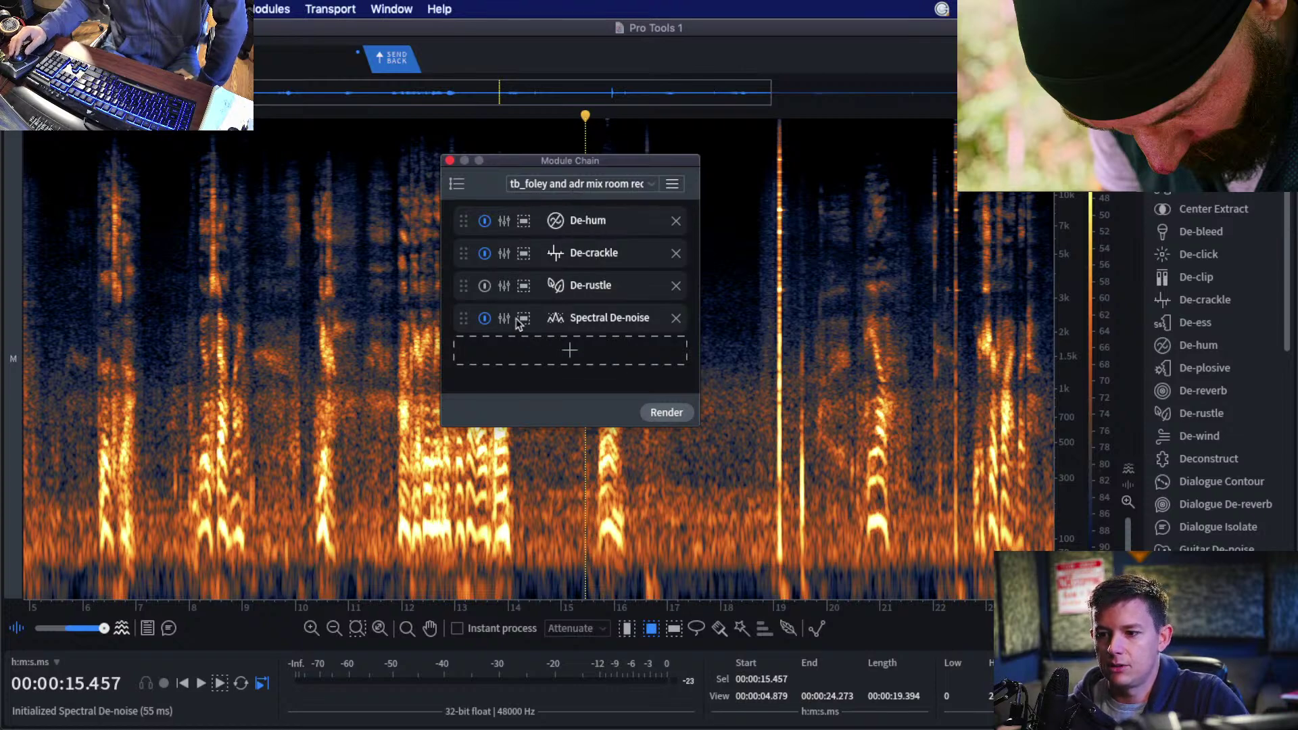
Load the "tb_lav noisy" preset and inspect the settings of its Extract:Dialogue plug-in.
{"action": "left_click", "coordinate": [642, 187]}
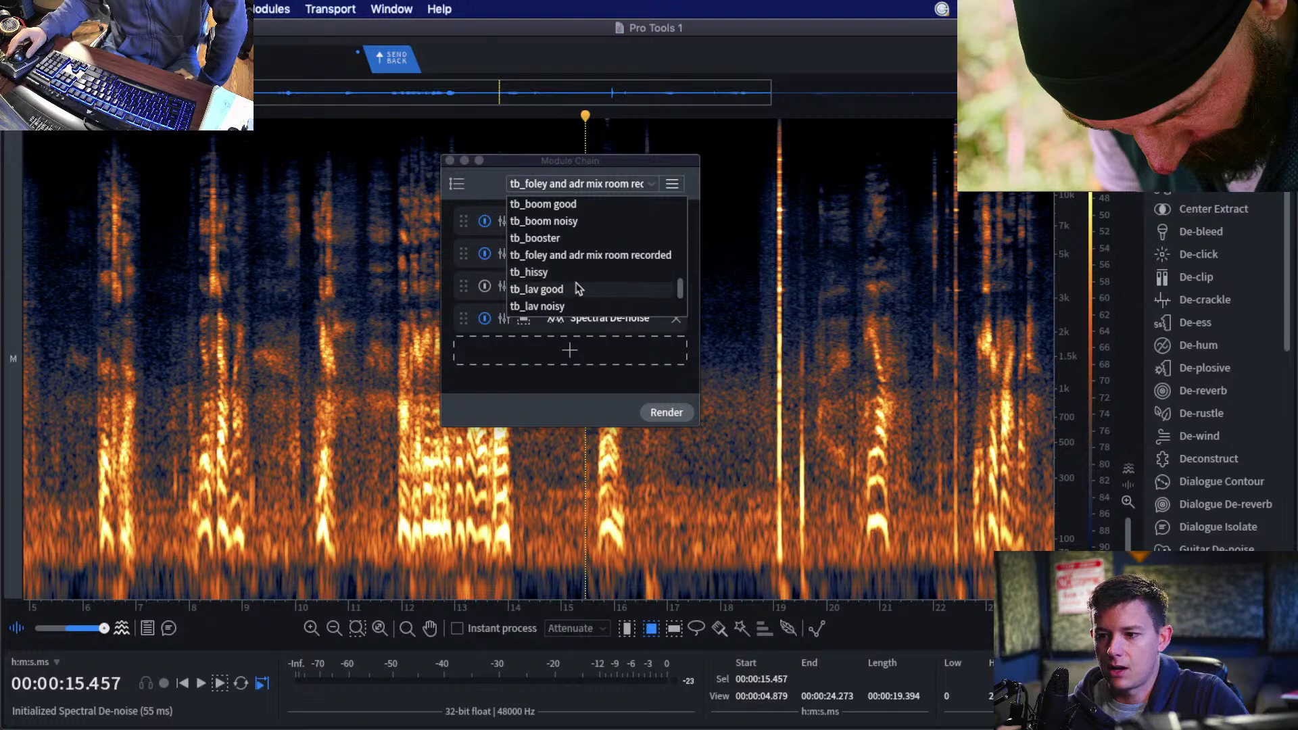
{"action": "left_click", "coordinate": [553, 312]}
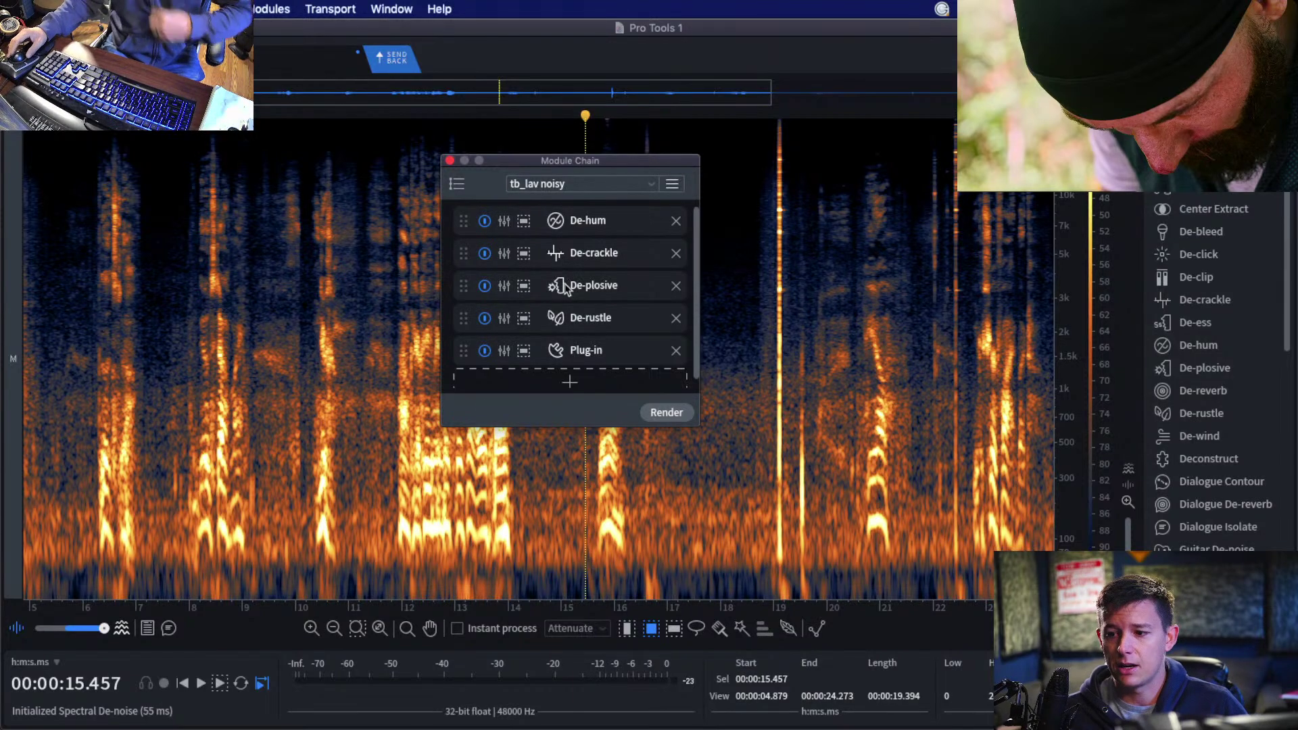
{"action": "left_click", "coordinate": [504, 352]}
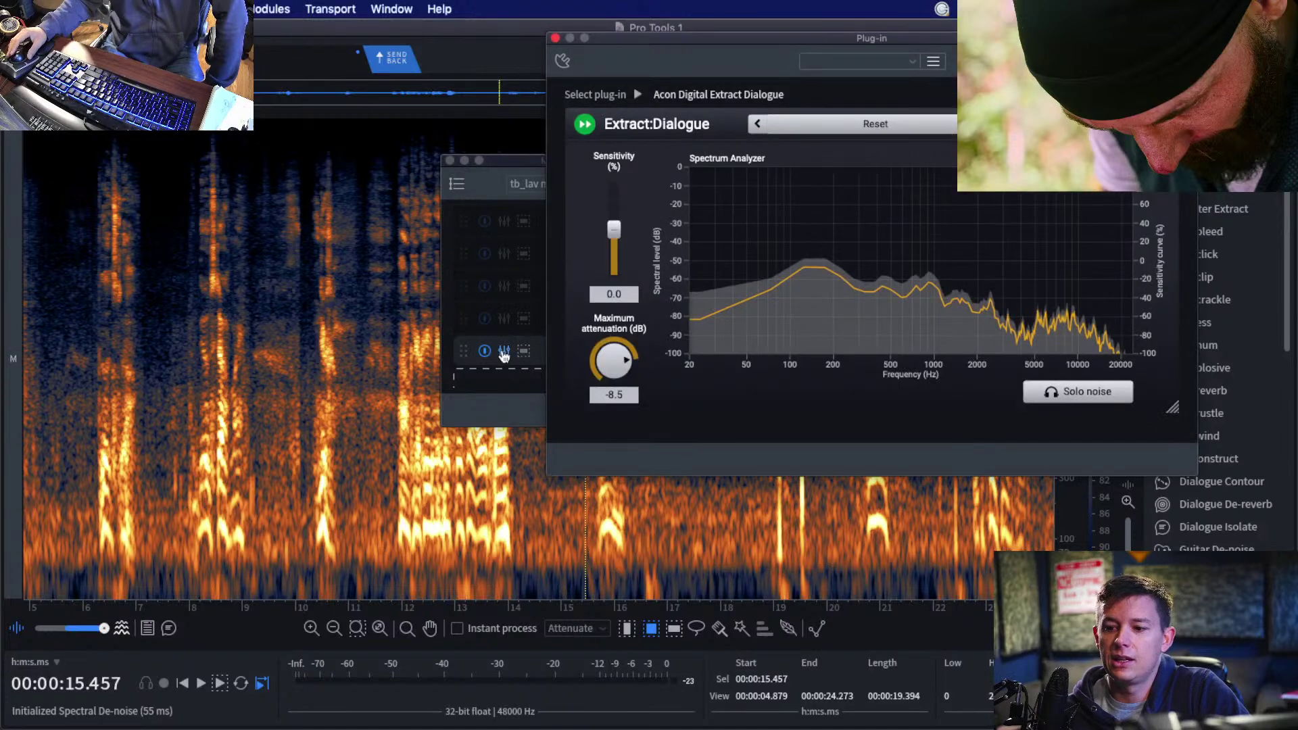
{"action": "left_click", "coordinate": [555, 39]}
Load the "tb_lav very thumpy" preset in the module chain.
{"action": "left_click", "coordinate": [563, 186]}
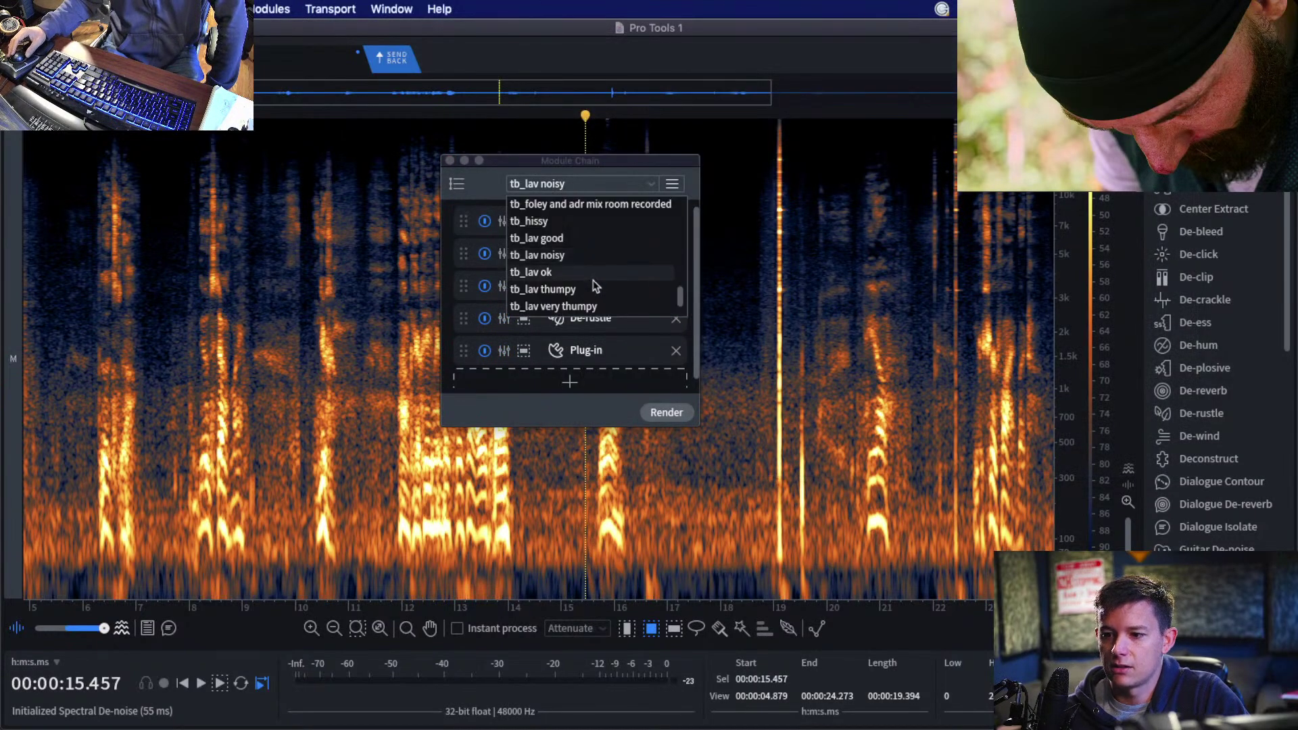
{"action": "left_click", "coordinate": [576, 307]}
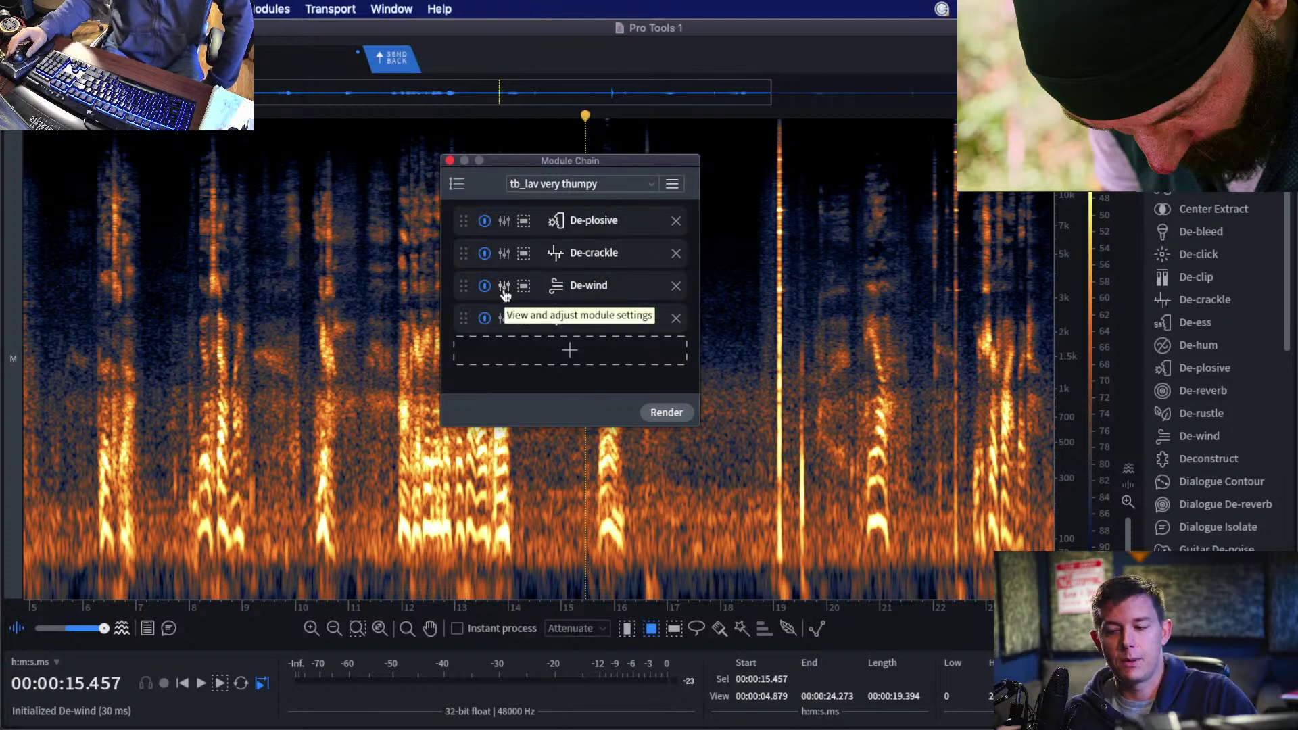
Load the "tb_quick batch process" preset to review its modules and shift the Module Chain window slightly.
{"action": "left_click", "coordinate": [563, 185]}
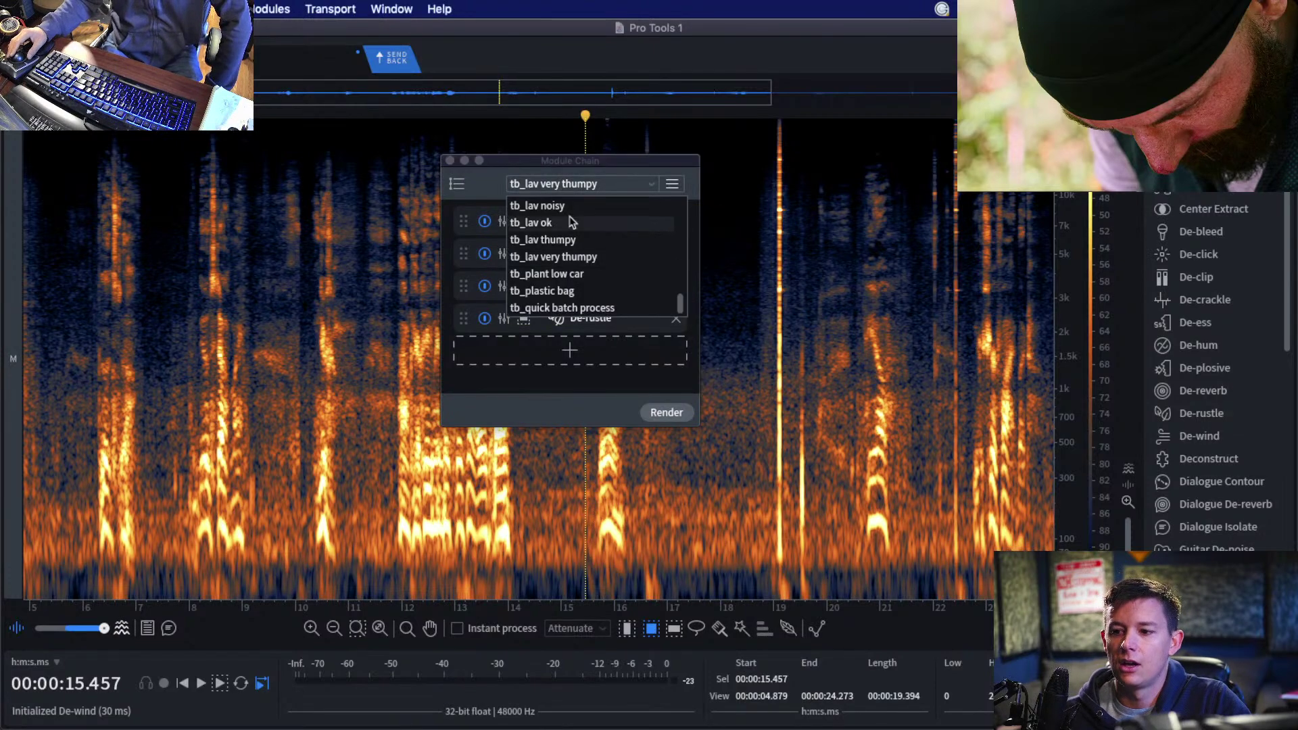
{"action": "left_click", "coordinate": [568, 306]}
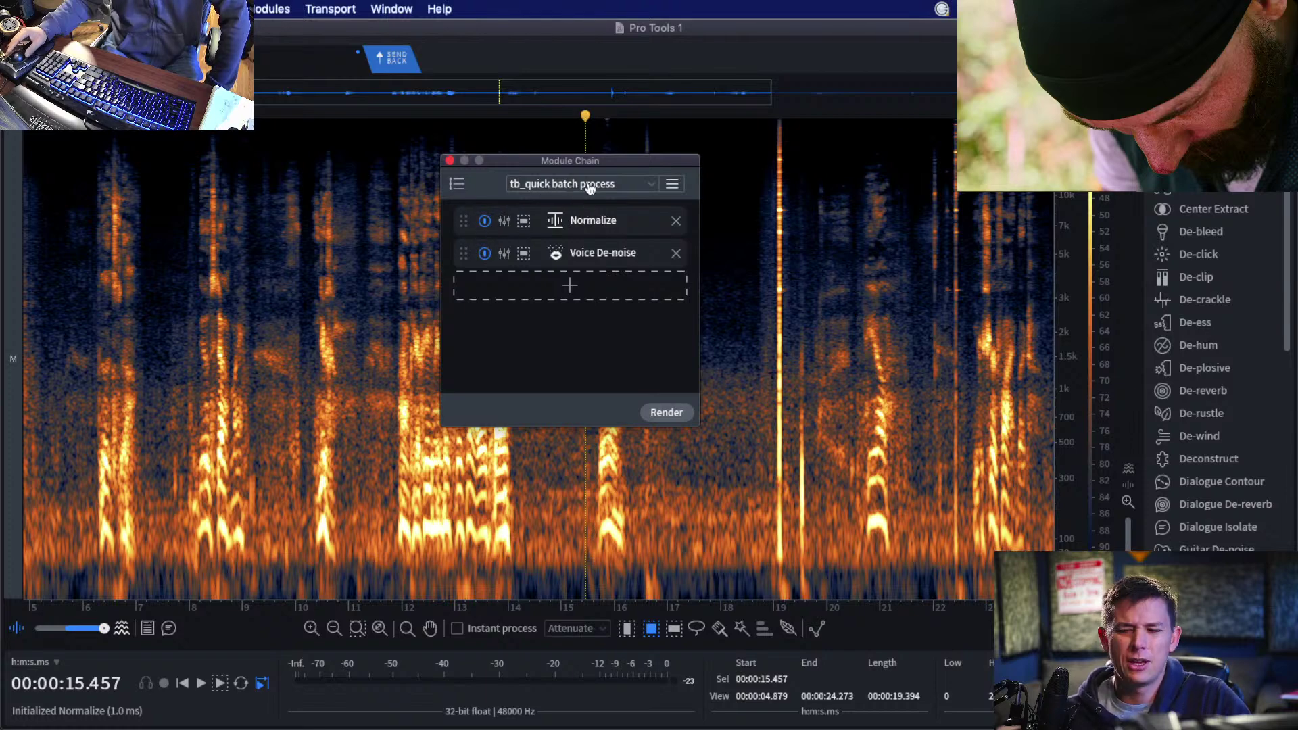
{"action": "left_click_drag", "start_coordinate": [614, 167], "coordinate": [593, 188]}
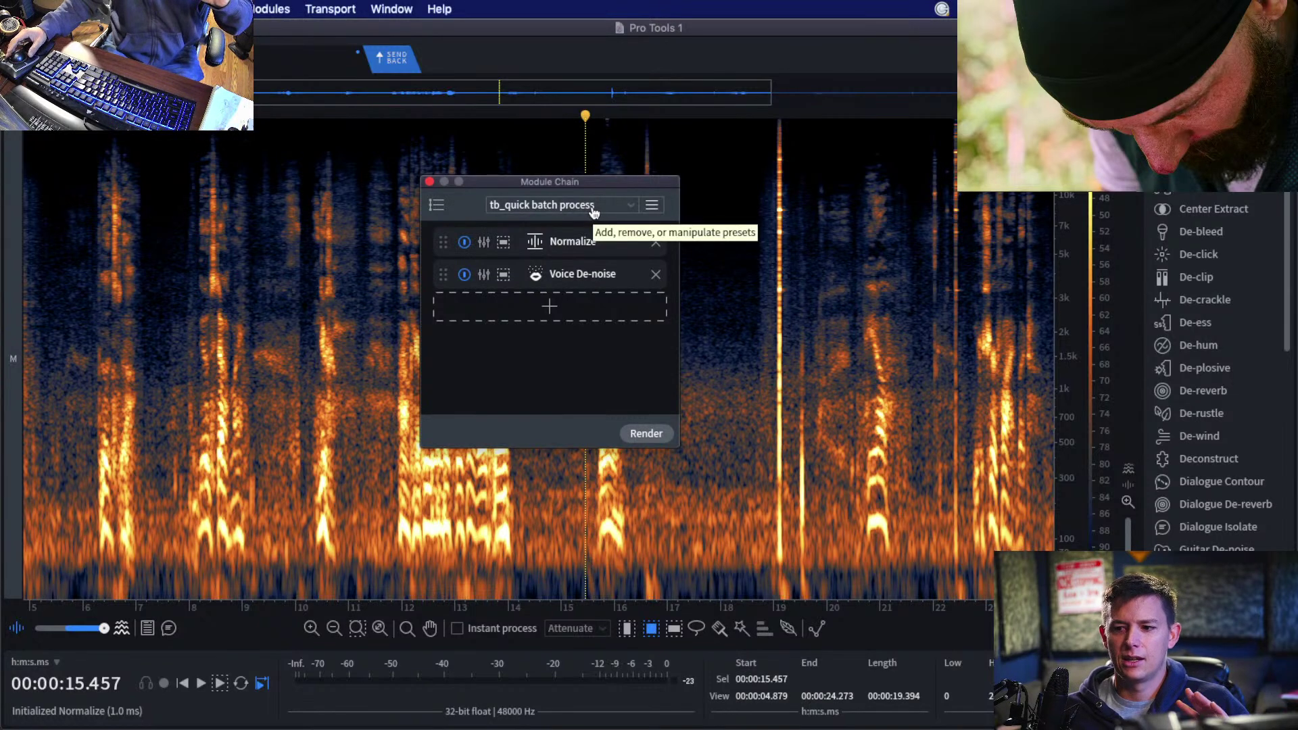
Load the "tb_plastic bag" preset and switch to "tb_plant low car" to review their modules.
{"action": "left_click", "coordinate": [594, 212]}
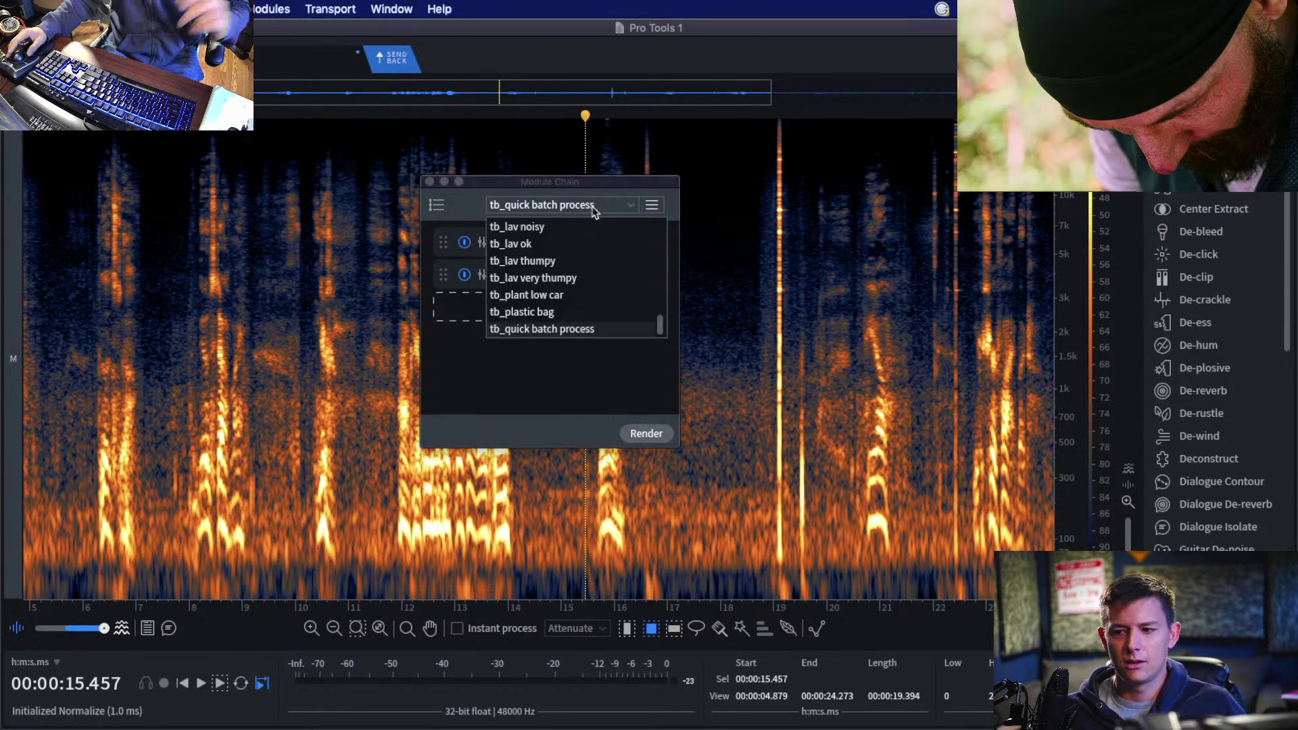
{"action": "left_click", "coordinate": [548, 315]}
{"action": "left_click", "coordinate": [535, 207]}
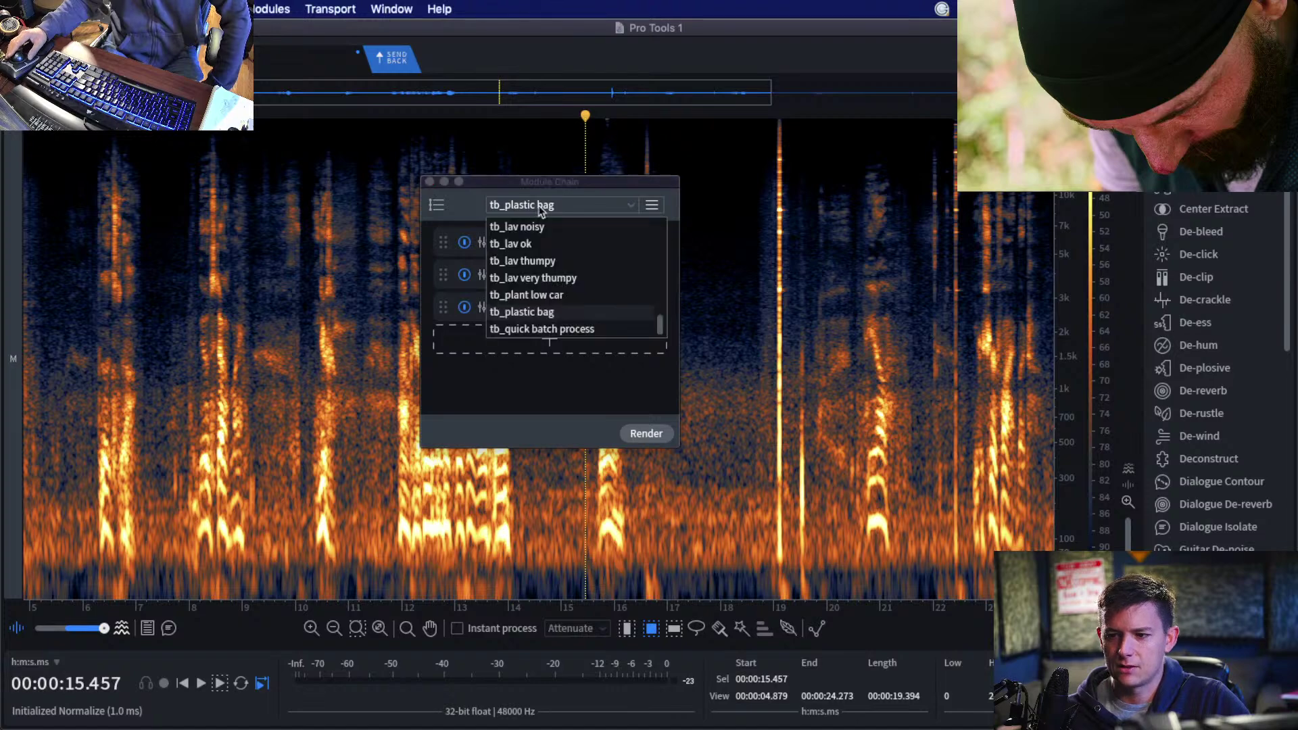
{"action": "left_click", "coordinate": [538, 300]}
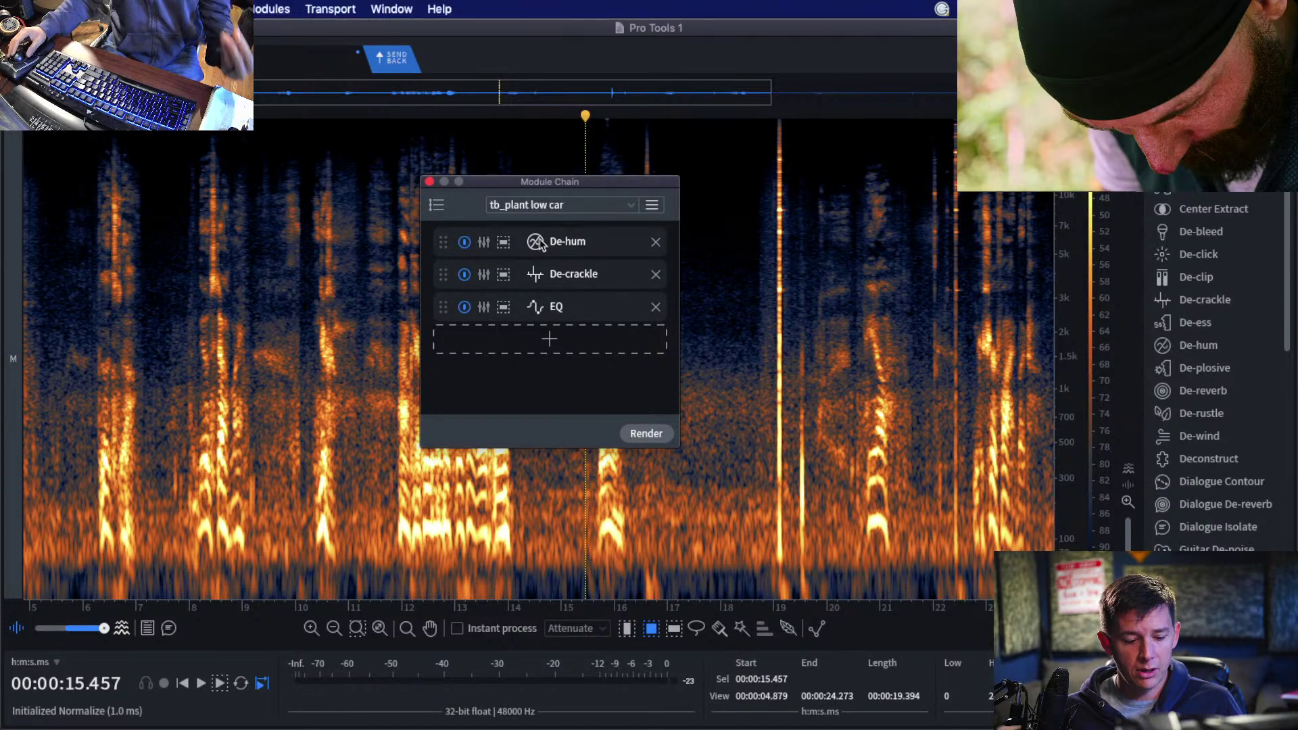
Look through the remaining presets in the module chain's preset list without choosing one, and close the Module Chain window.
{"action": "left_click", "coordinate": [548, 207]}
{"action": "scroll", "coordinate": [556, 287], "scroll_direction": "up", "scroll_amount": 3}
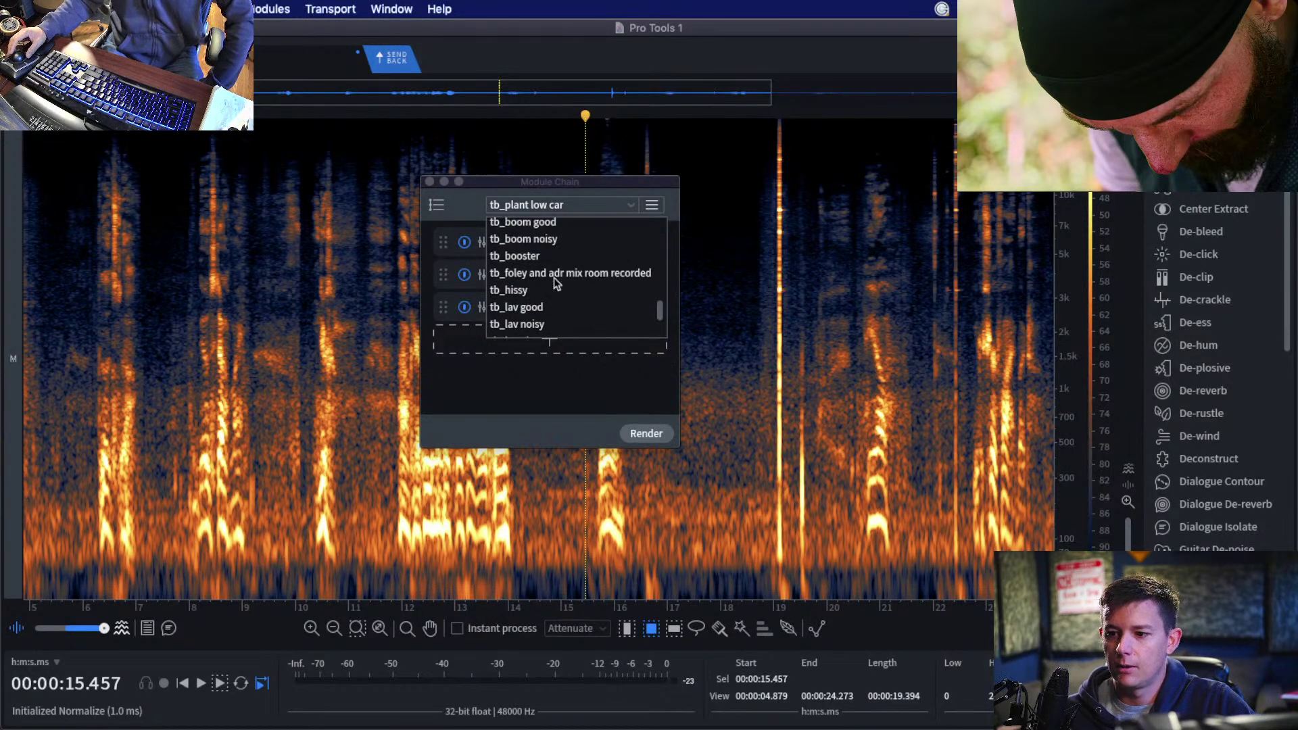
{"action": "scroll", "coordinate": [555, 284], "scroll_direction": "up", "scroll_amount": 3}
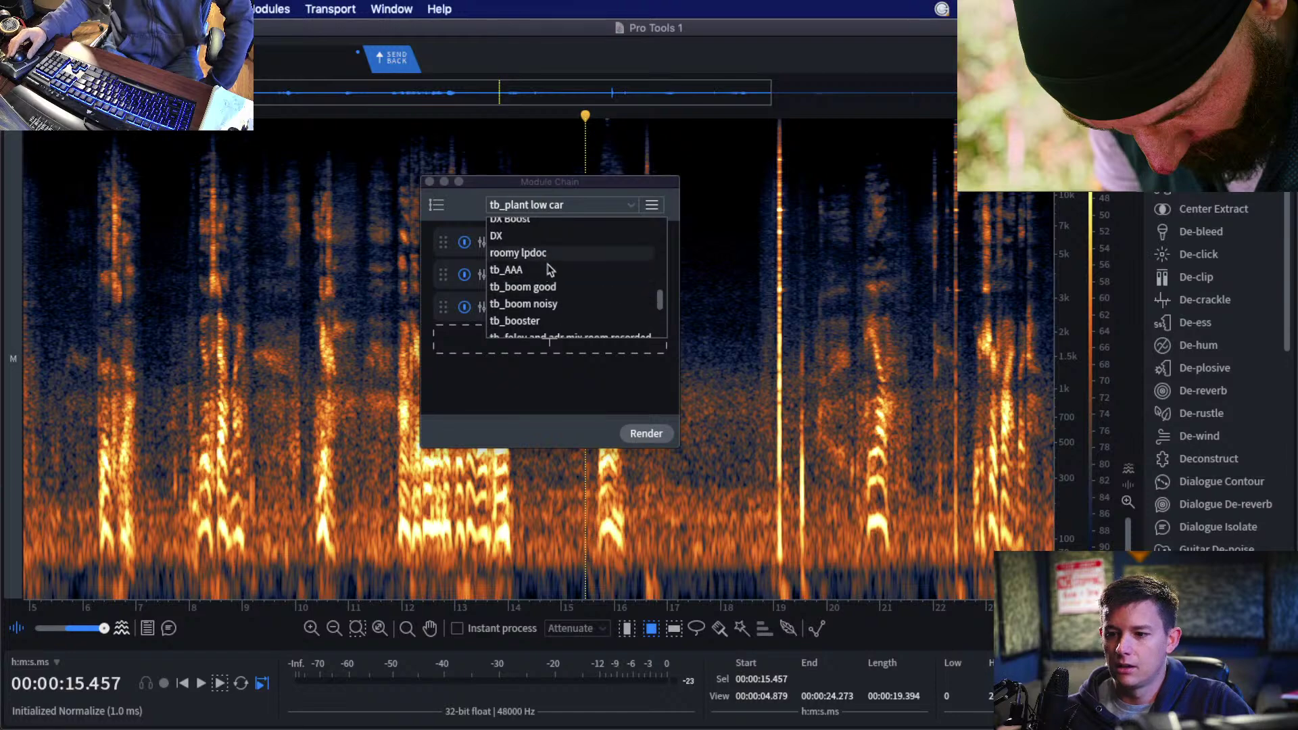
{"action": "scroll", "coordinate": [557, 279], "scroll_direction": "up", "scroll_amount": 3}
{"action": "left_click", "coordinate": [463, 201]}
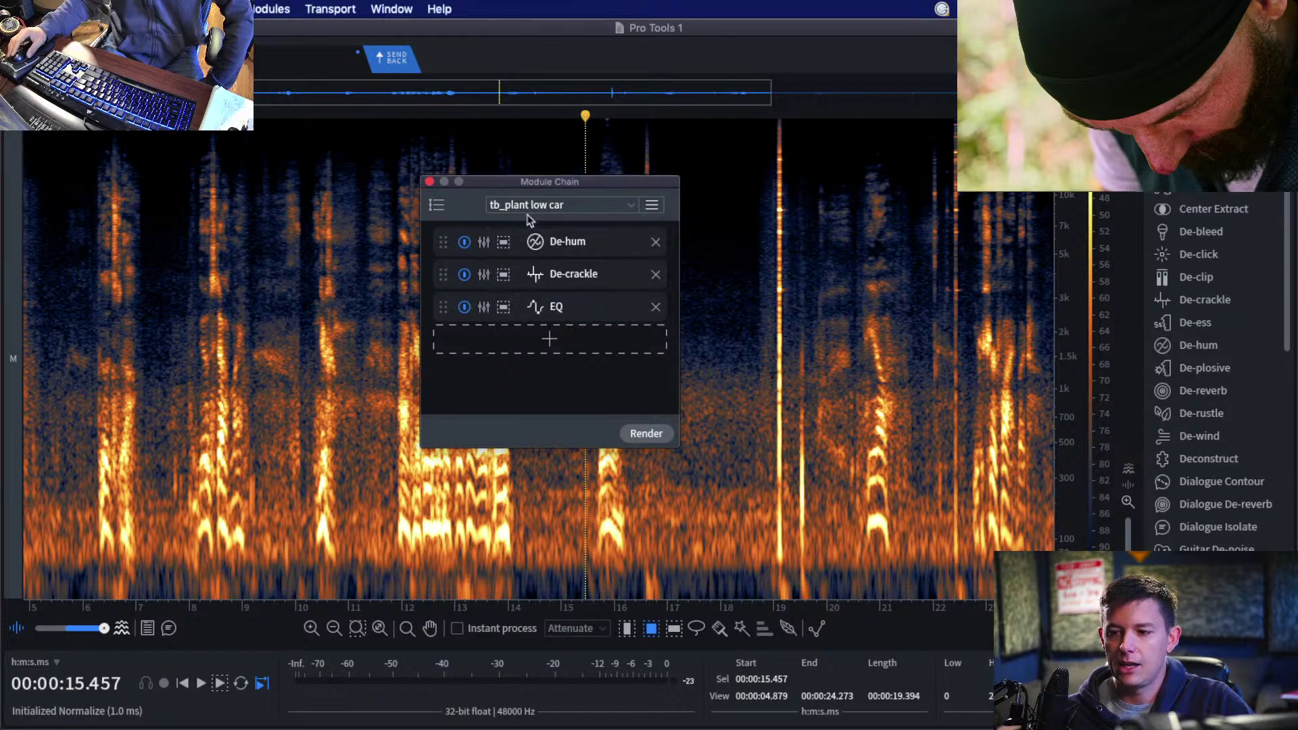
{"action": "left_click", "coordinate": [430, 182]}
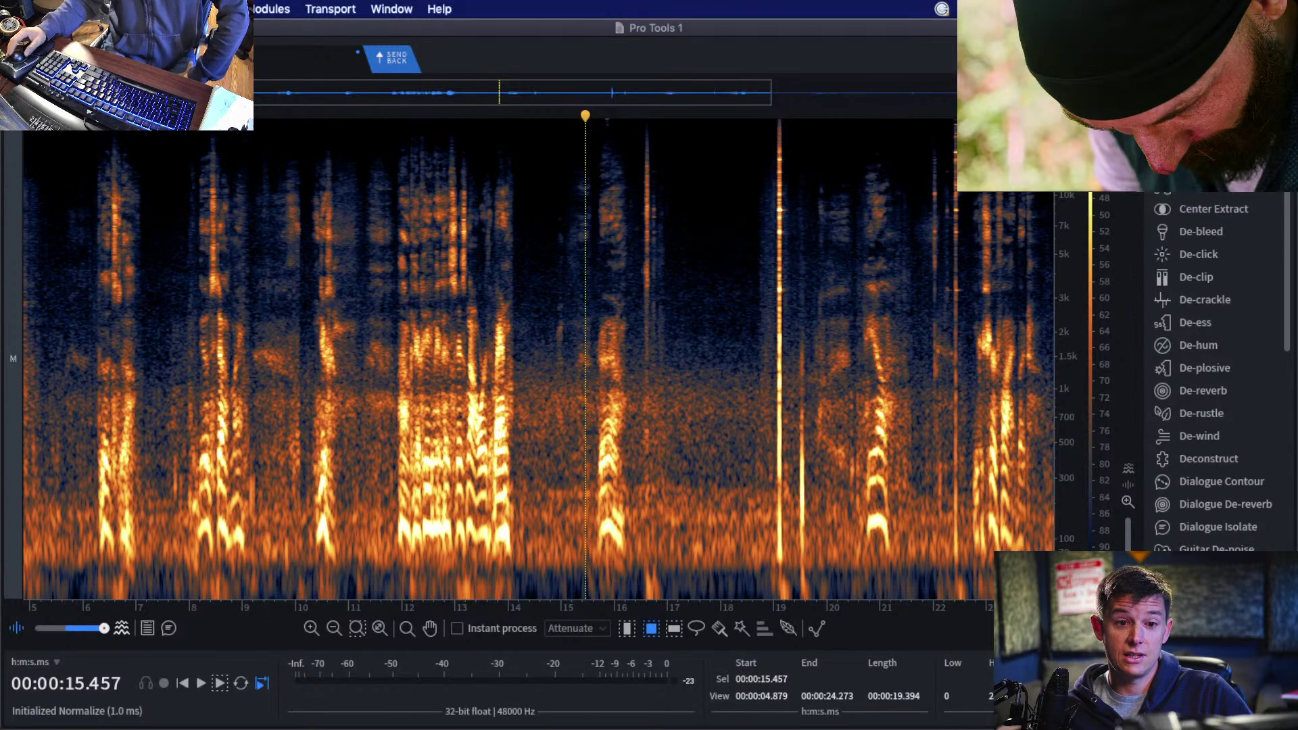
Mark the click noise near 16.5 s with a selection about 0.55 s long above about 960 Hz, and clear it.
{"action": "key", "text": "Left"}
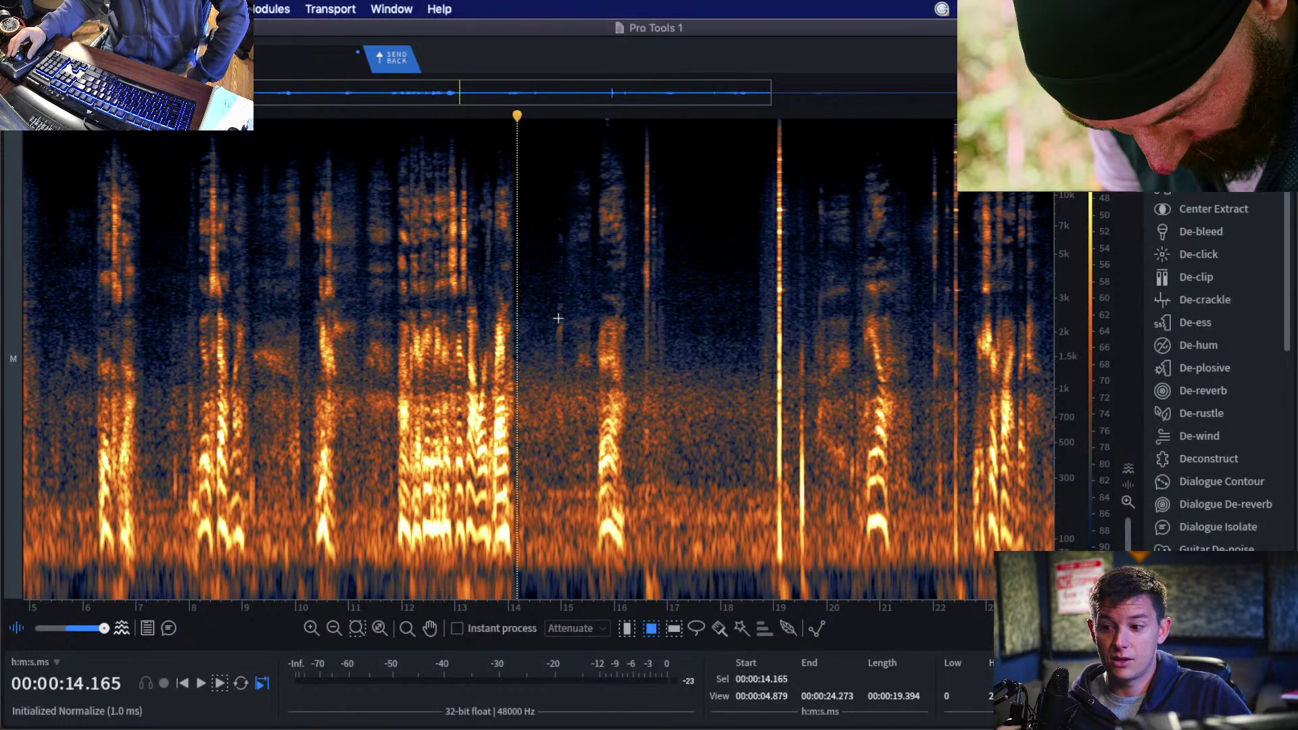
{"action": "scroll", "coordinate": [716, 325], "scroll_direction": "up", "scroll_amount": 3}
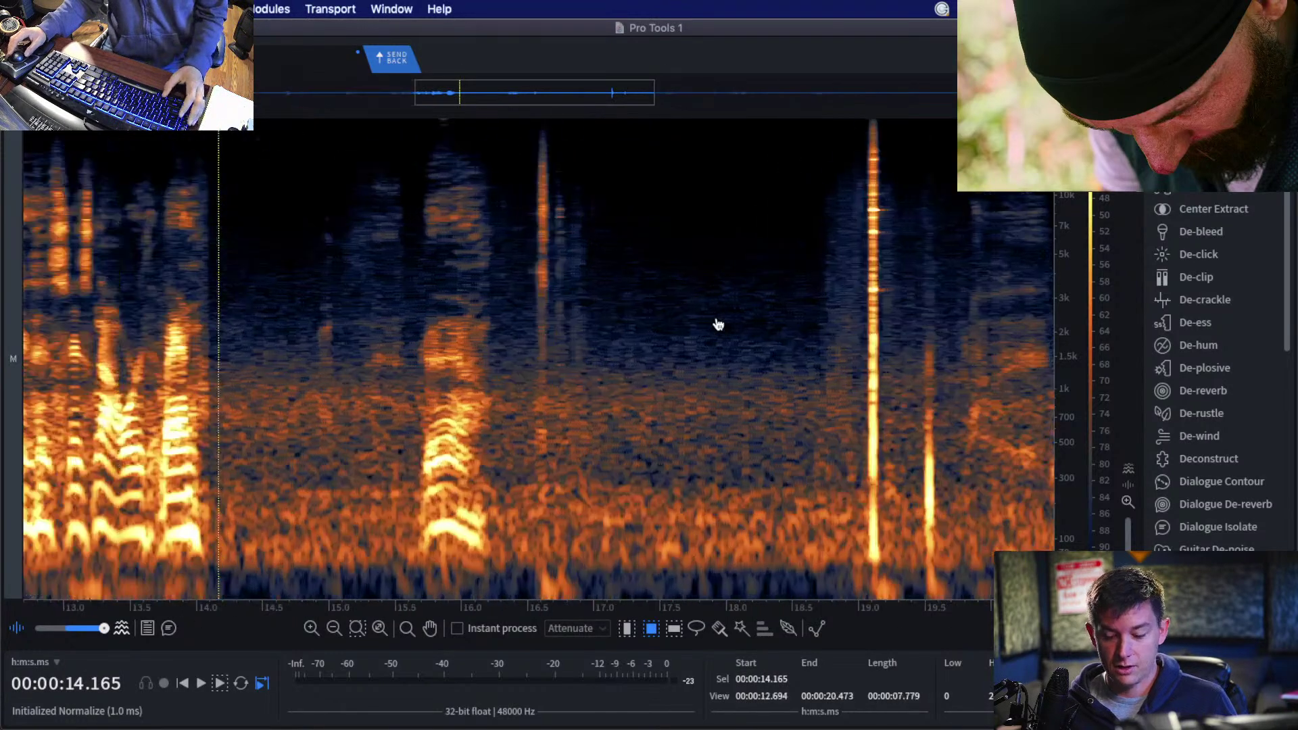
{"action": "left_click_drag", "start_coordinate": [500, 203], "coordinate": [575, 271]}
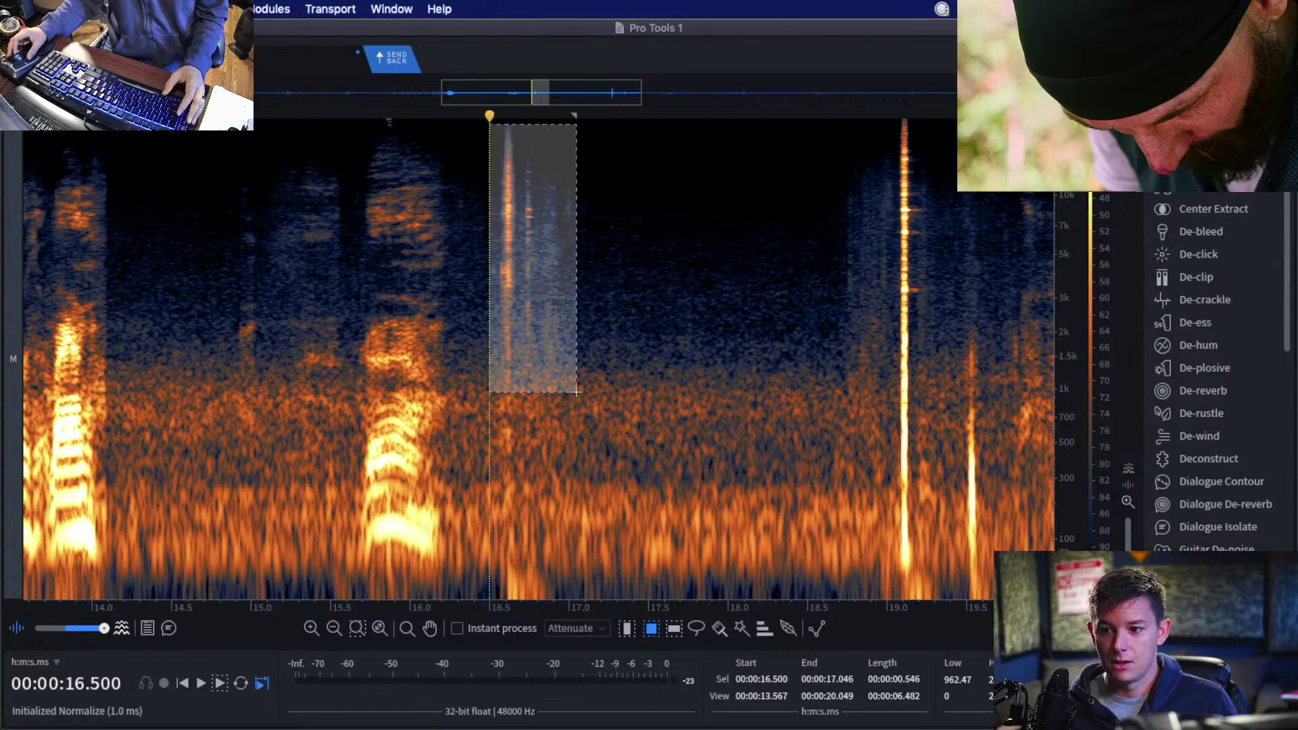
{"action": "left_click", "coordinate": [514, 304]}
{"action": "left_click", "coordinate": [476, 325]}
Select just the click near 16.6 s, about 0.18 s wide and above about 740 Hz.
{"action": "scroll", "coordinate": [528, 325], "scroll_direction": "up", "scroll_amount": 2}
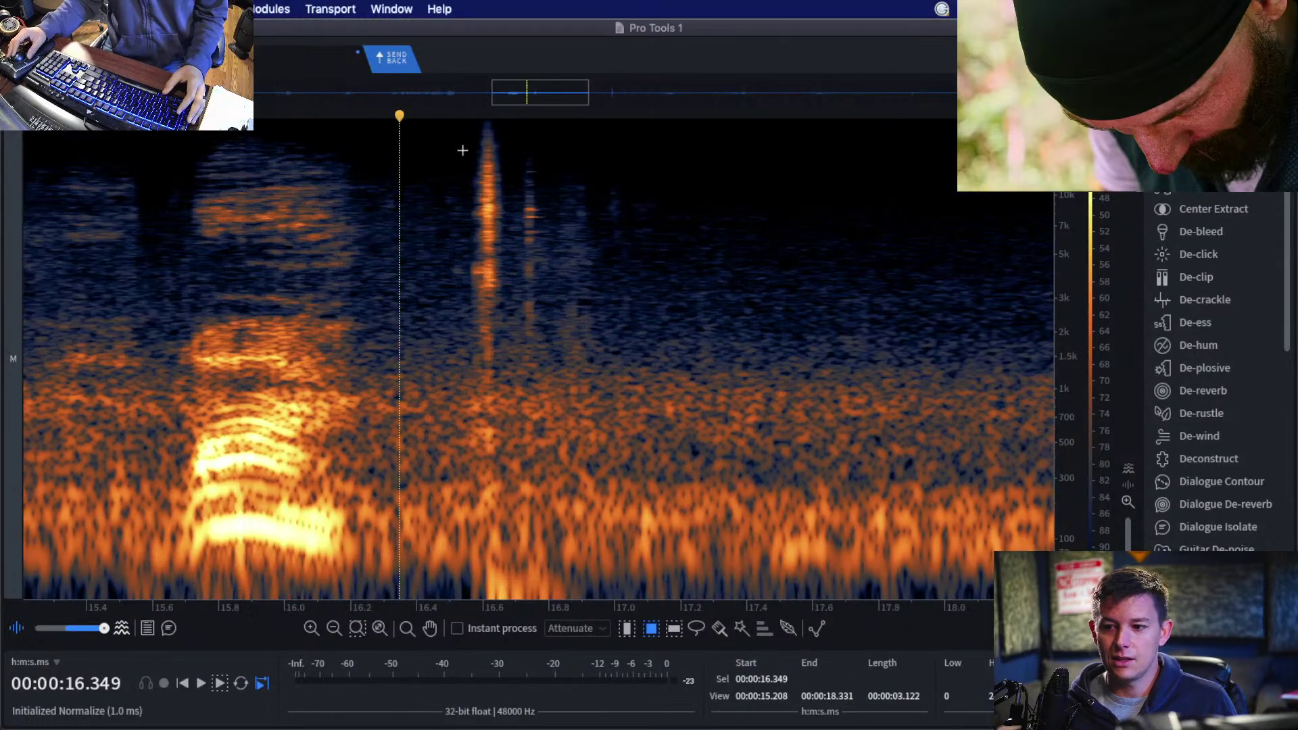
{"action": "left_click_drag", "start_coordinate": [463, 136], "coordinate": [522, 409]}
{"action": "scroll", "coordinate": [568, 363], "scroll_direction": "down", "scroll_amount": 3}
{"action": "scroll", "coordinate": [850, 355], "scroll_direction": "down", "scroll_amount": 1}
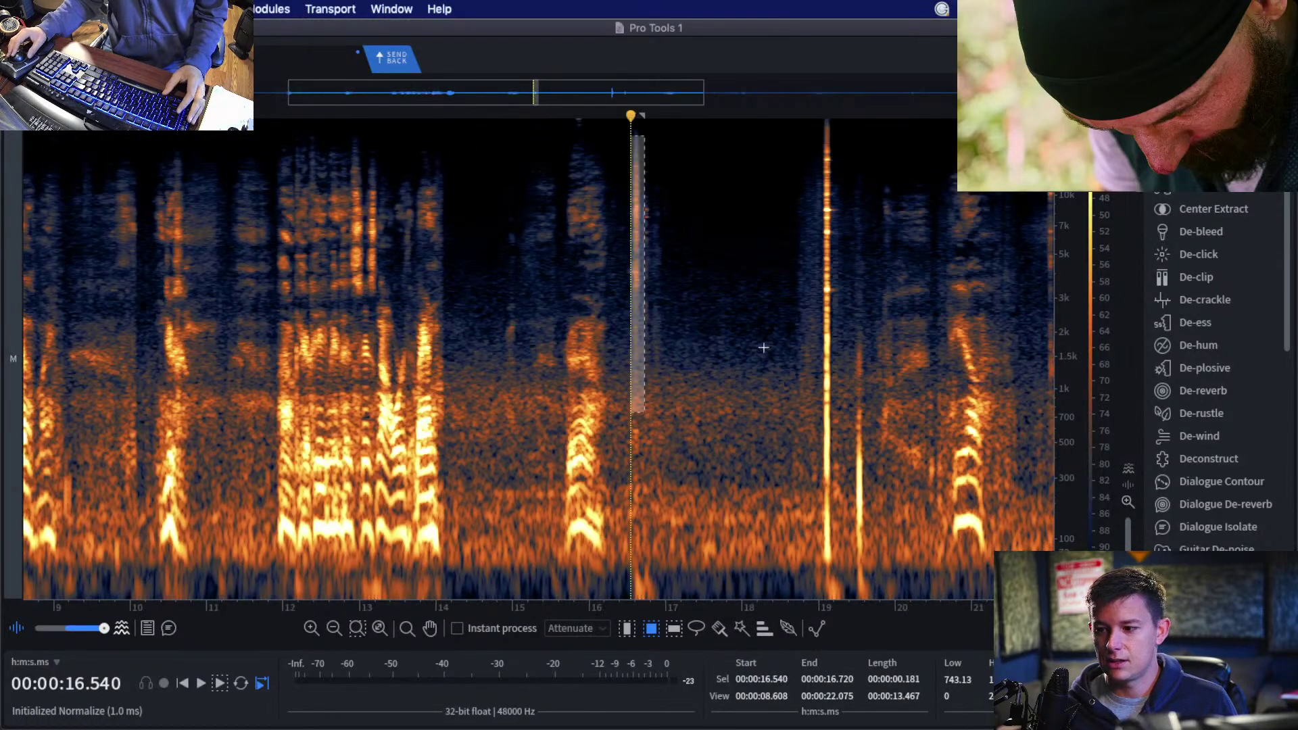
Select the bright full-height spike near 19.1 s, about 0.11 s wide from about 80 Hz upward.
{"action": "left_click", "coordinate": [837, 362]}
{"action": "scroll", "coordinate": [839, 365], "scroll_direction": "up", "scroll_amount": 3}
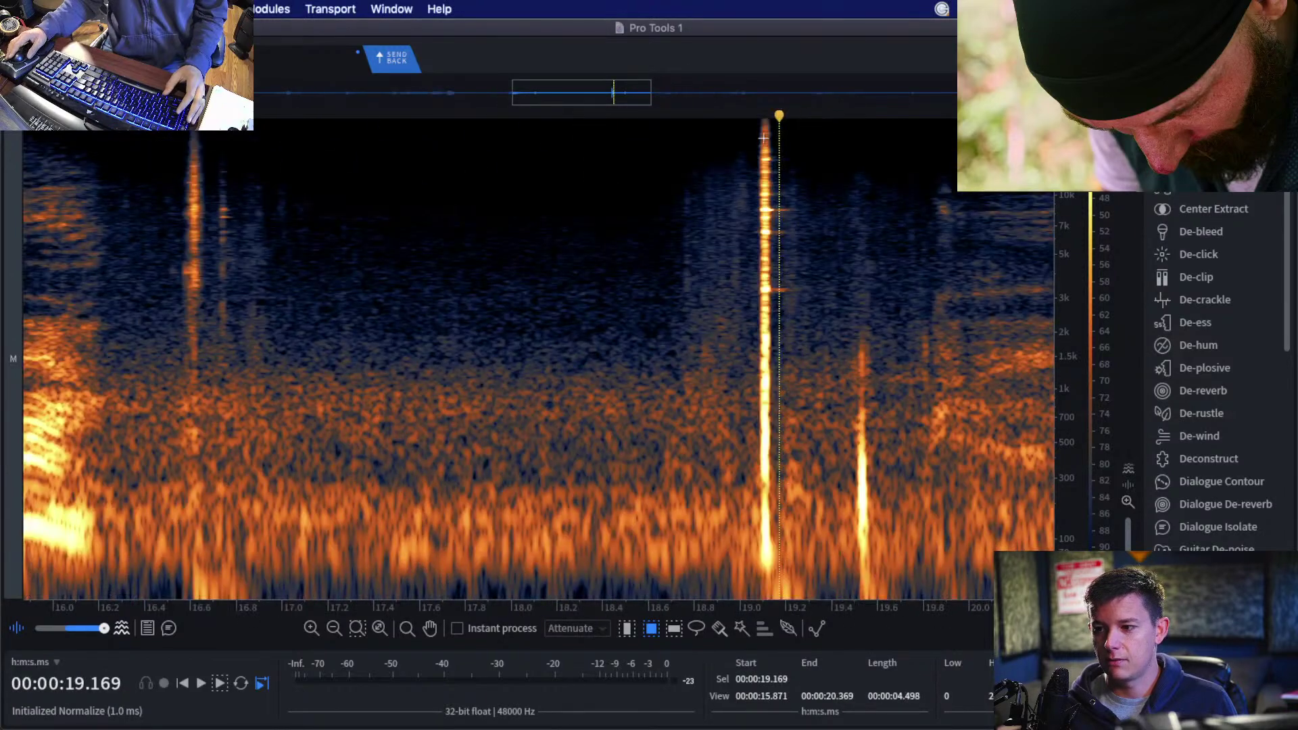
{"action": "left_click_drag", "start_coordinate": [764, 137], "coordinate": [785, 542]}
{"action": "scroll", "coordinate": [762, 542], "scroll_direction": "down", "scroll_amount": 2}
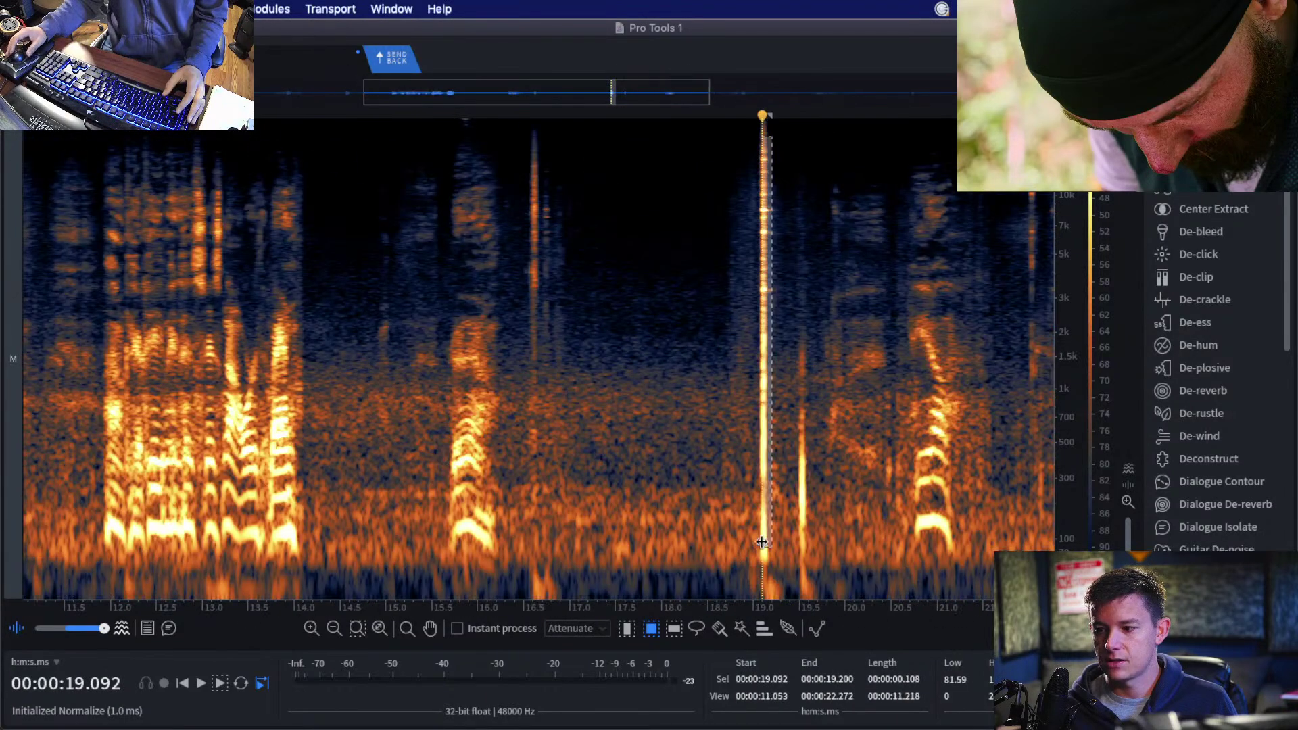
Select the faint sound from about 19.7 to 20.5 s above about 270 Hz, and play the audio from just before it.
{"action": "scroll", "coordinate": [884, 359], "scroll_direction": "up", "scroll_amount": 5}
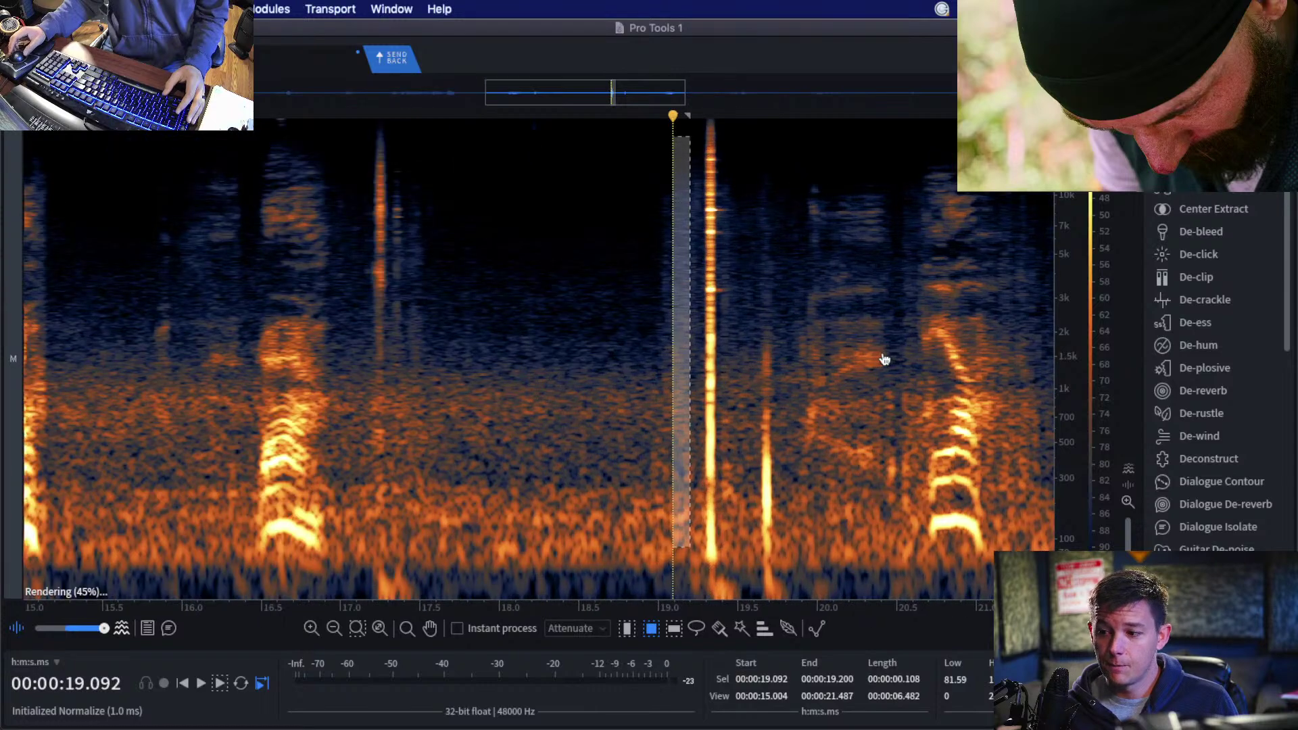
{"action": "left_click_drag", "start_coordinate": [892, 183], "coordinate": [749, 496]}
{"action": "key", "text": "Delete"}
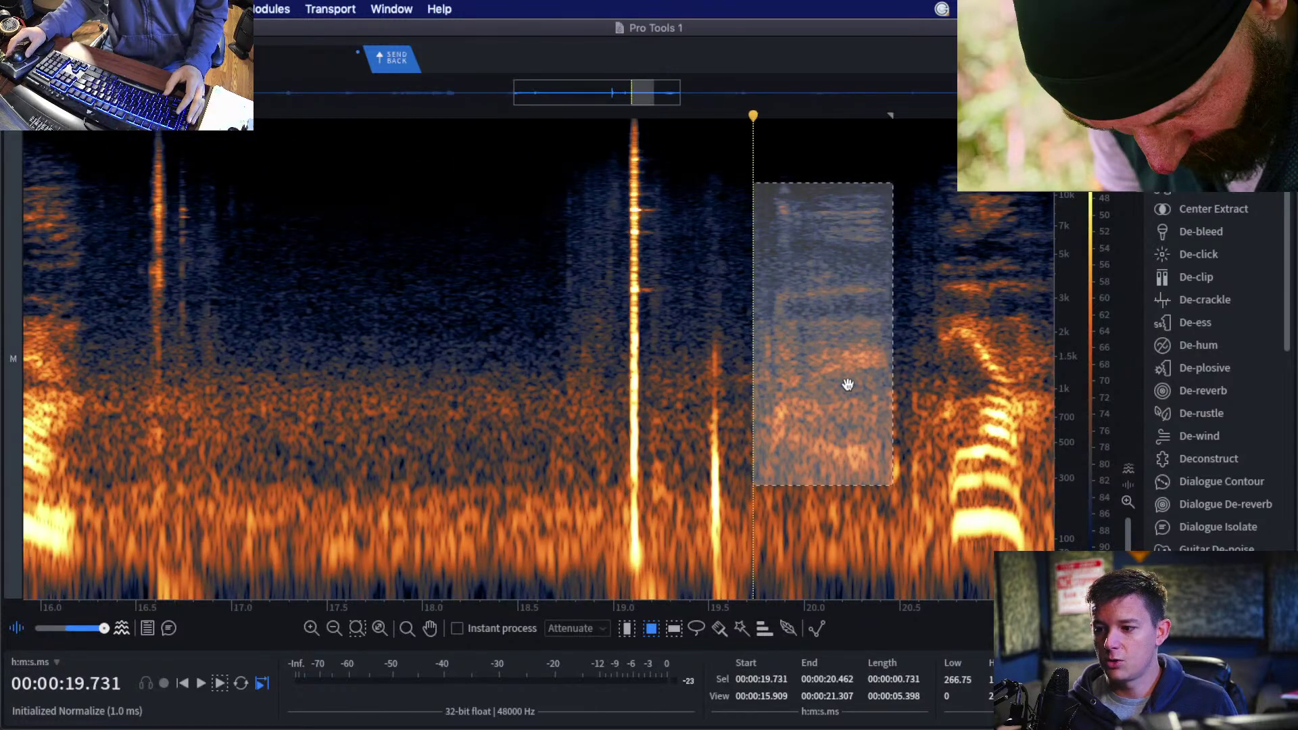
{"action": "left_click", "coordinate": [741, 301]}
{"action": "key", "text": "space"}
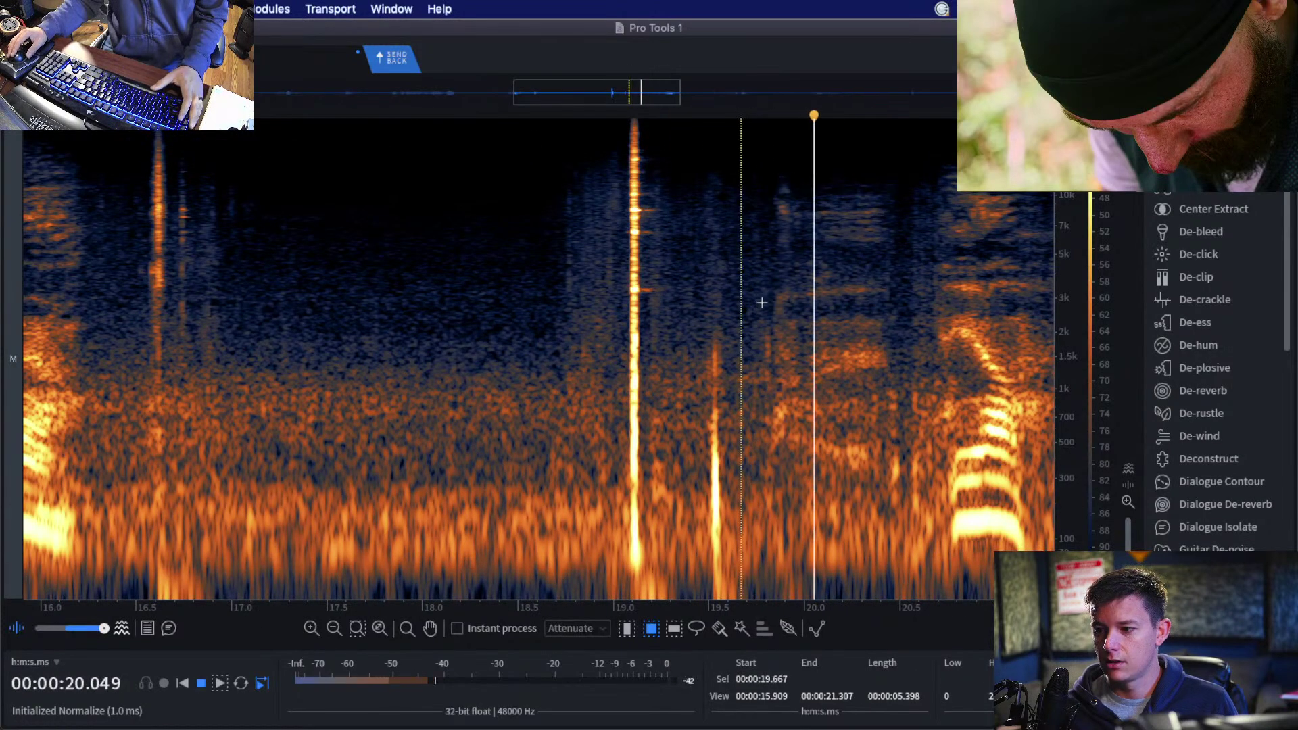
{"action": "key", "text": "space"}
Select the bright high-frequency burst near 12.9 s, about 0.15 s wide above about 2.5 kHz, and the one near 13.1 s.
{"action": "scroll", "coordinate": [762, 306], "scroll_direction": "down", "scroll_amount": 10}
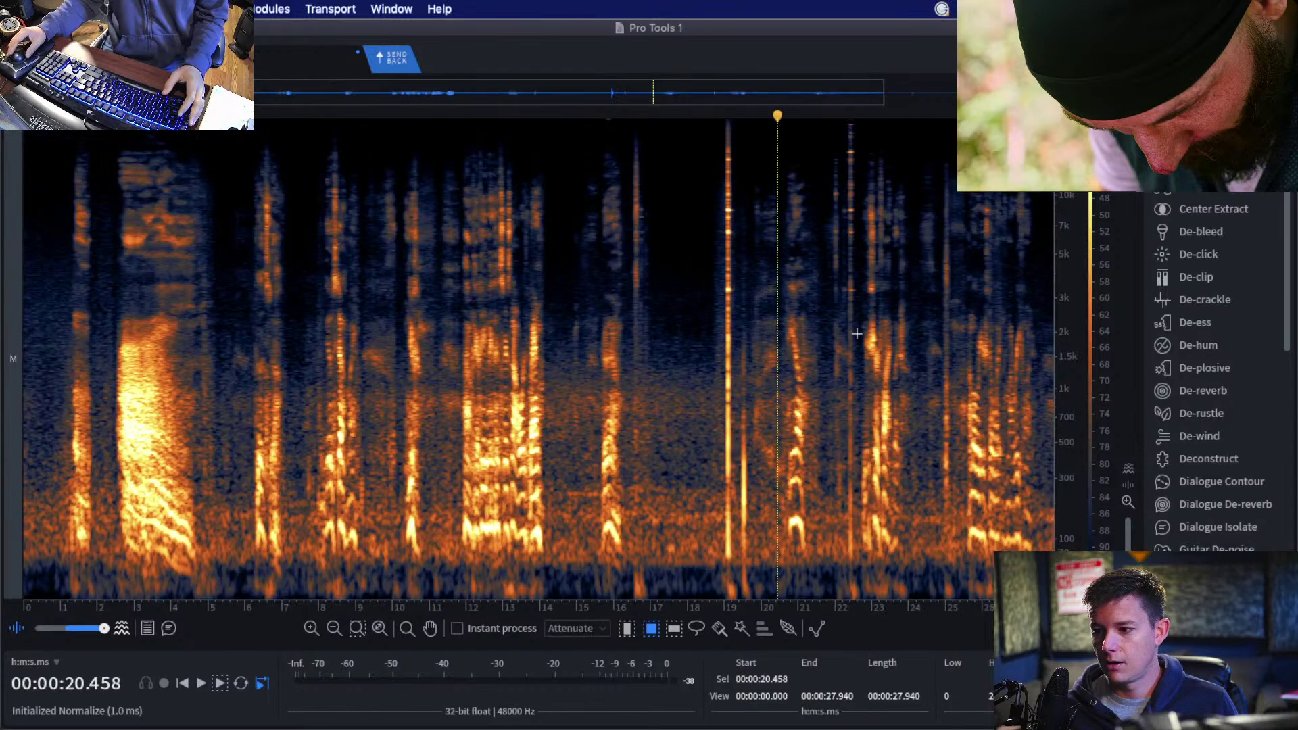
{"action": "scroll", "coordinate": [857, 333], "scroll_direction": "down", "scroll_amount": 2}
{"action": "left_click", "coordinate": [410, 338]}
{"action": "scroll", "coordinate": [409, 339], "scroll_direction": "up", "scroll_amount": 12}
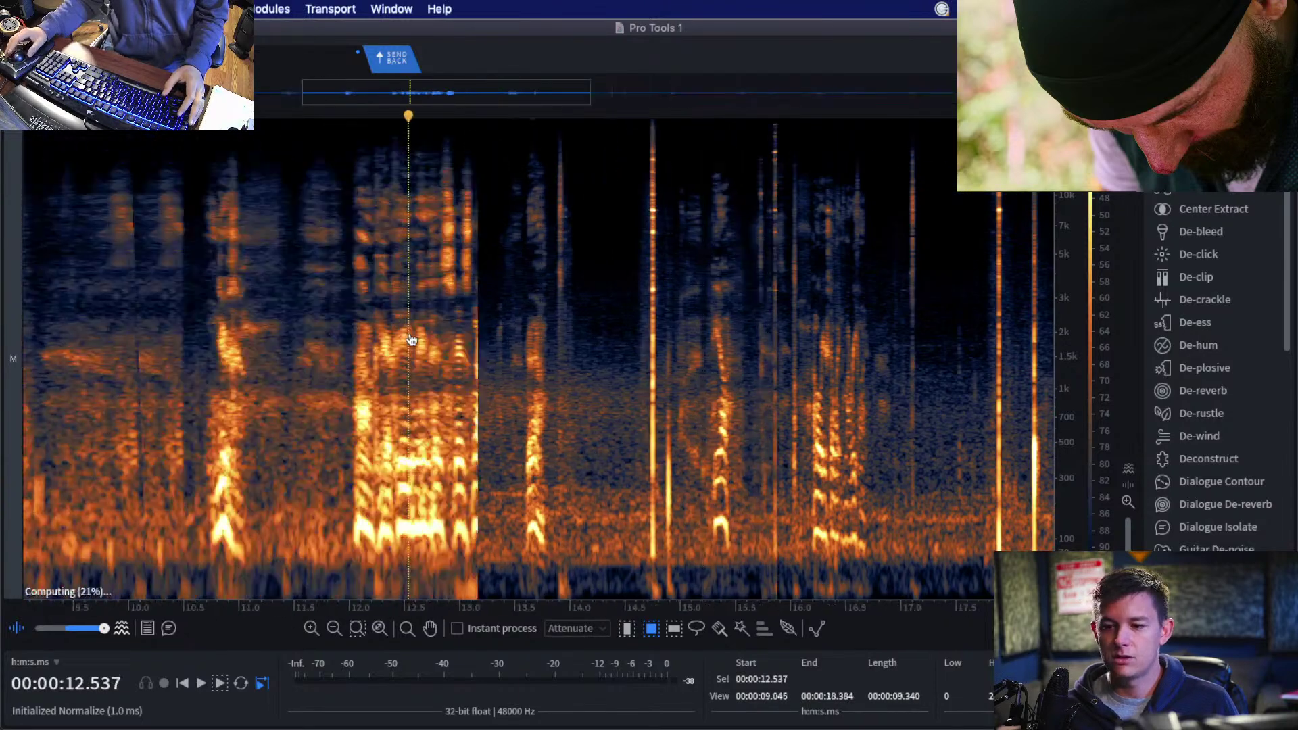
{"action": "left_click_drag", "start_coordinate": [489, 141], "coordinate": [526, 318]}
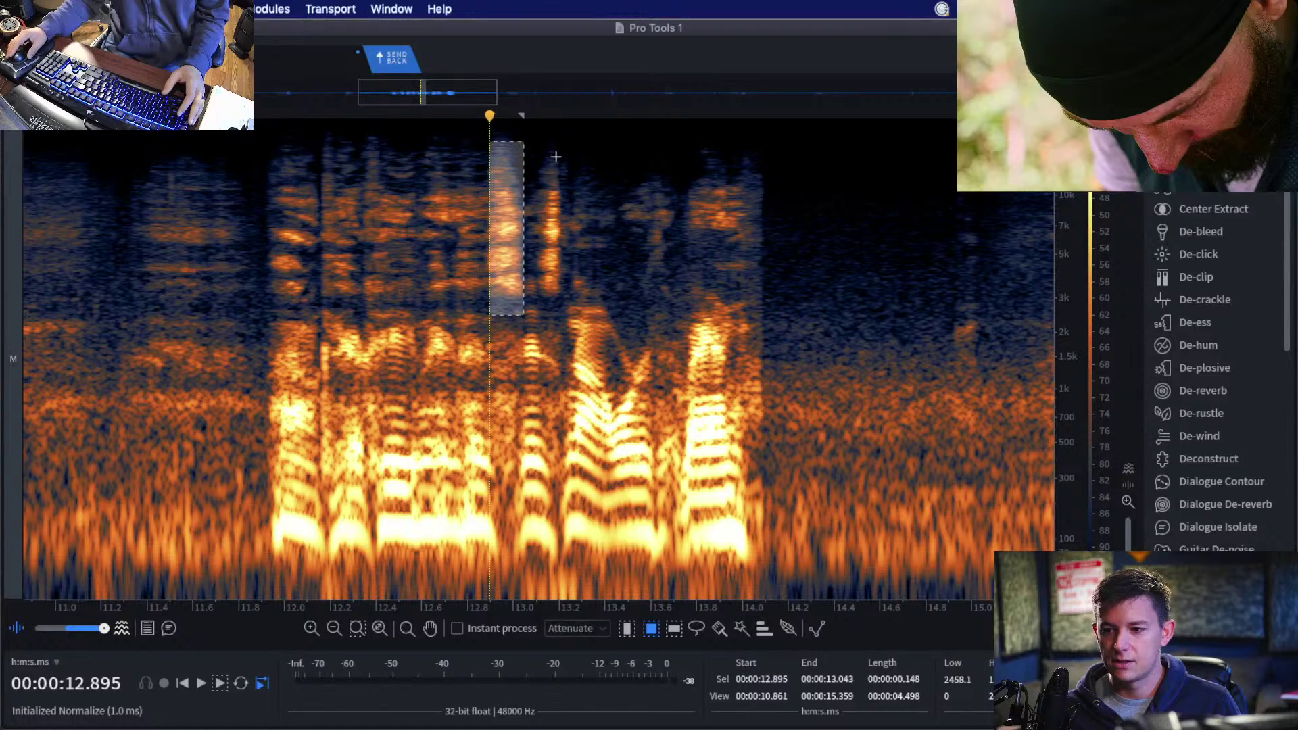
{"action": "left_click_drag", "start_coordinate": [545, 156], "coordinate": [568, 305]}
Play the start of the loud phrase from about 11.9 s.
{"action": "left_click", "coordinate": [258, 237]}
{"action": "key", "text": "space"}
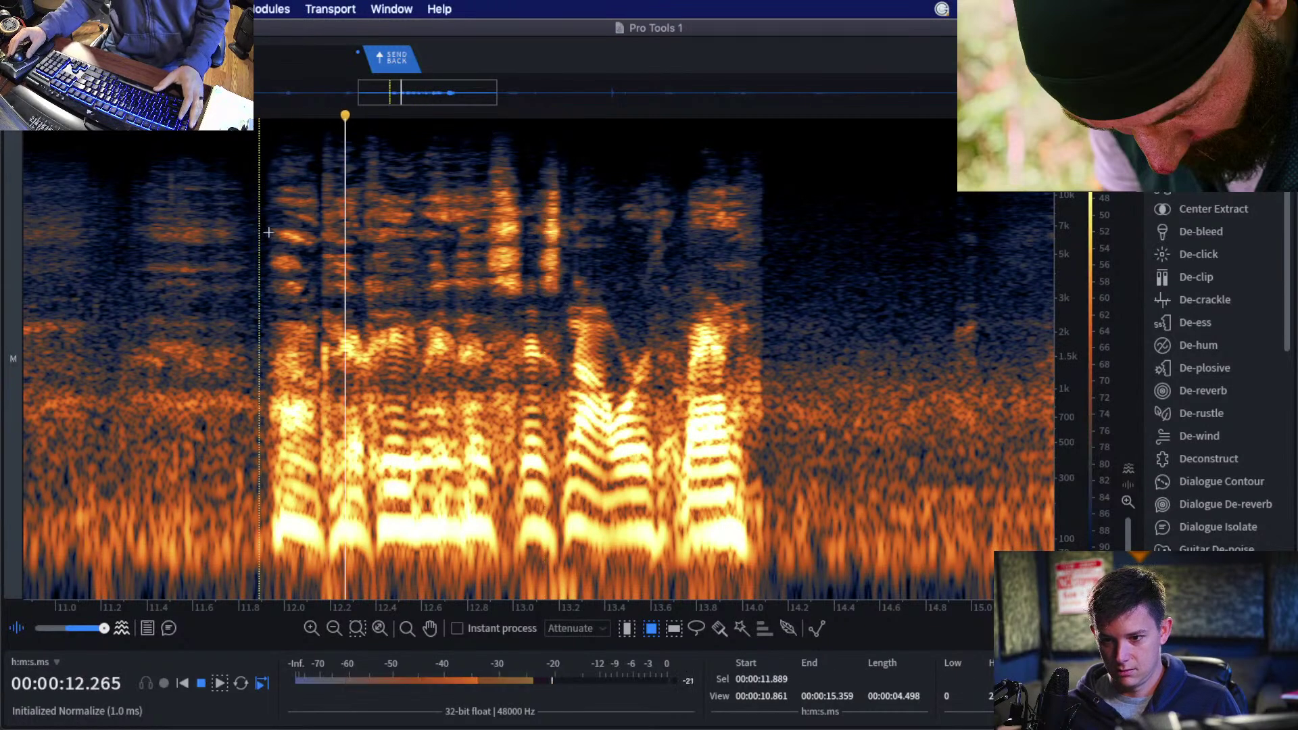
{"action": "key", "text": "space"}
Mark the phrase's high frequencies from about 11.9 s, first about 0.54 s above 2.8 kHz and again over a longer stretch, and clear the selection.
{"action": "mouse_move", "coordinate": [270, 165]}
{"action": "left_mouse_down"}
{"action": "mouse_move", "coordinate": [323, 294]}
{"action": "mouse_move", "coordinate": [393, 304]}
{"action": "left_mouse_up"}
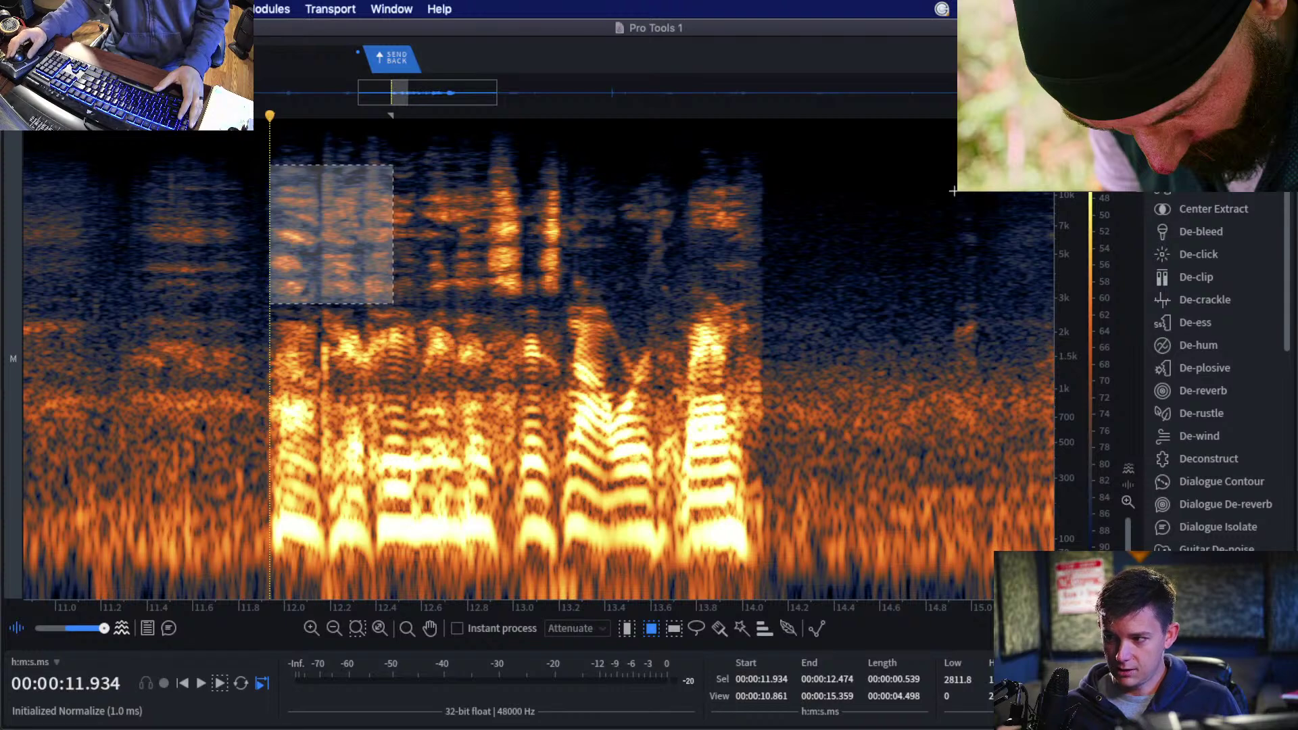
{"action": "left_click", "coordinate": [347, 259]}
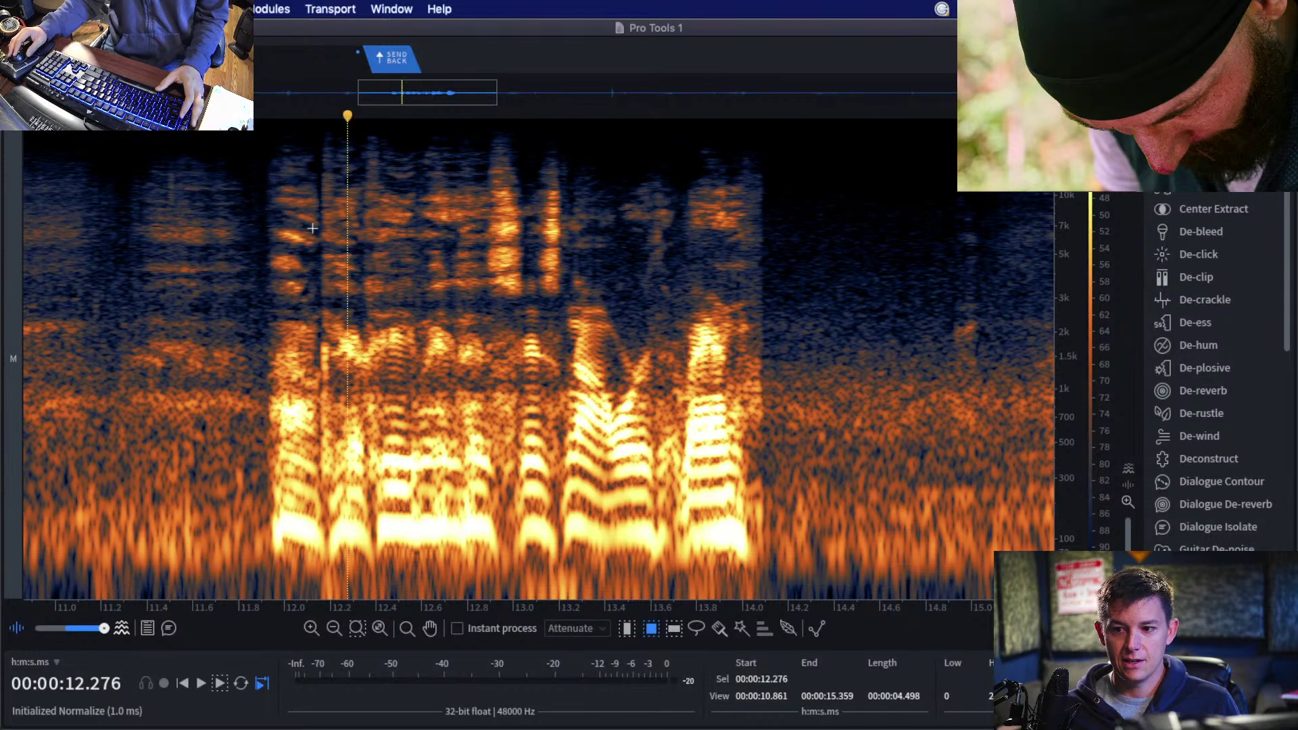
{"action": "left_click", "coordinate": [265, 244]}
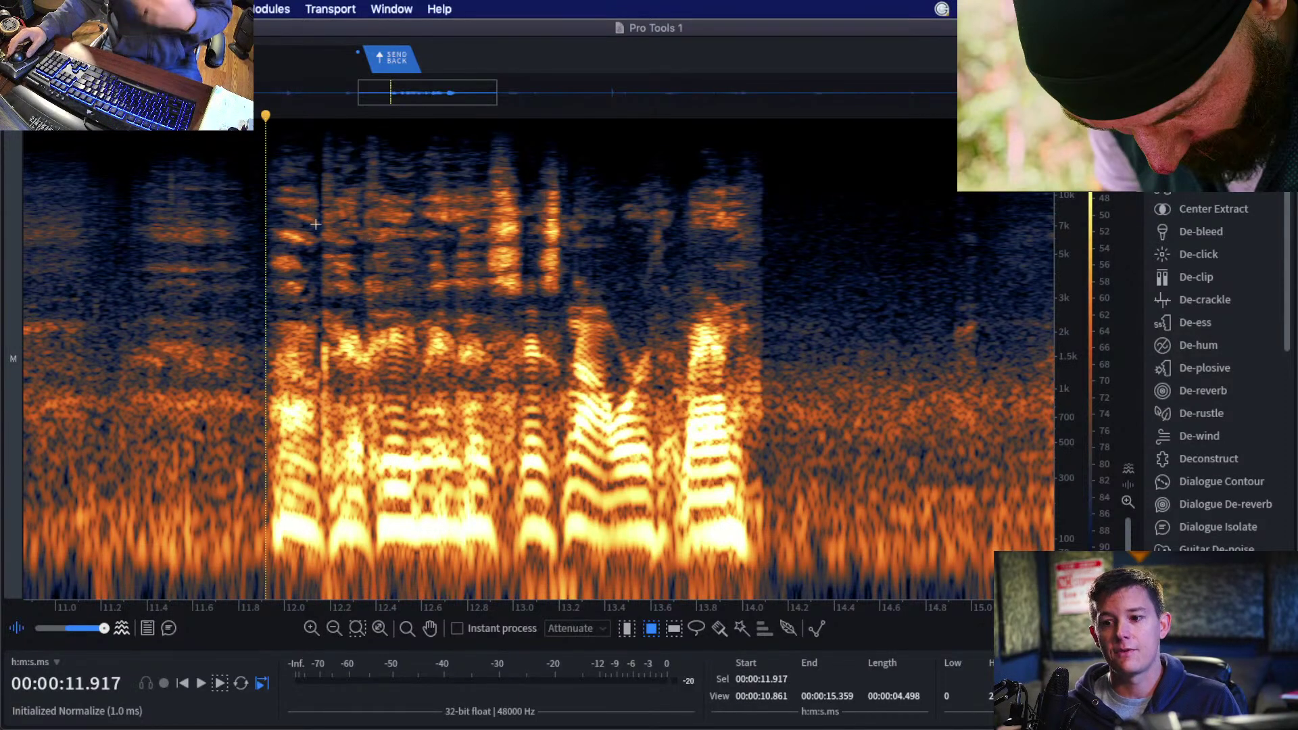
{"action": "left_click_drag", "start_coordinate": [259, 154], "coordinate": [480, 296]}
{"action": "left_click", "coordinate": [264, 231]}
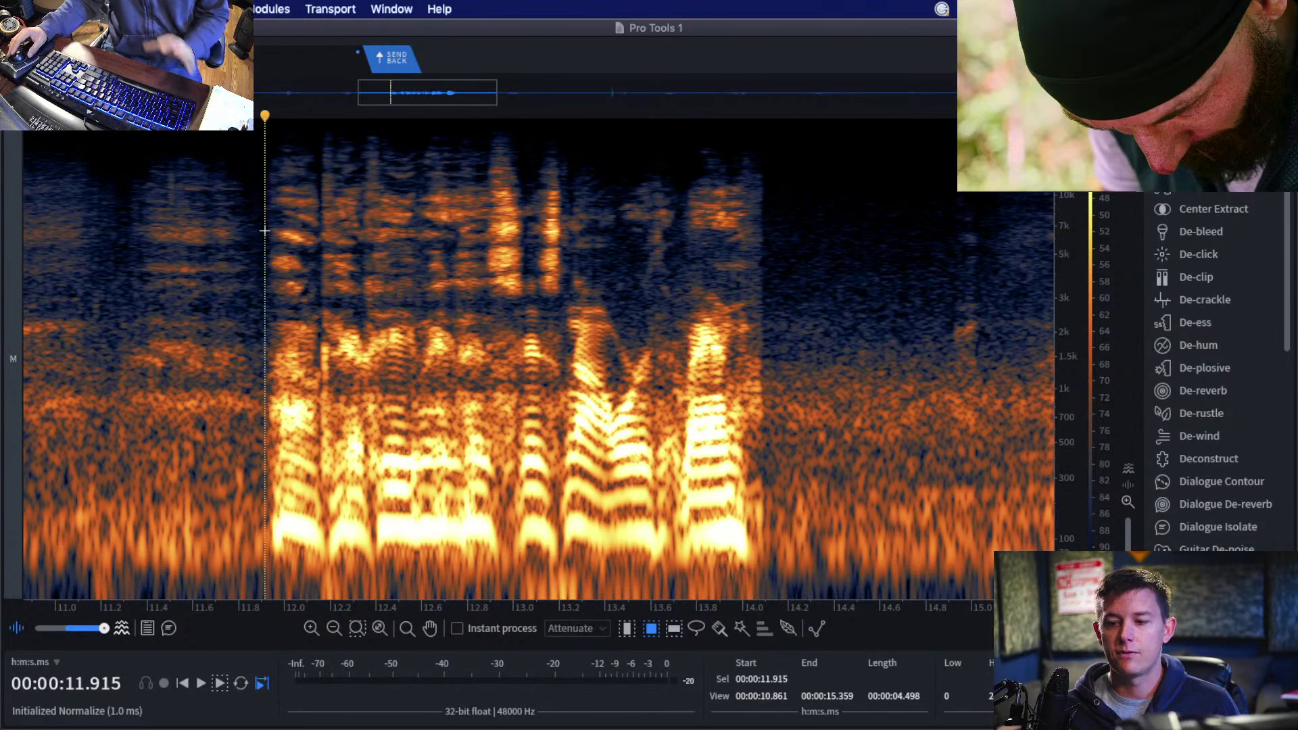
Mark about 0.39 s after the word near 10.5 s above about 1.3 kHz, and about 0.96 s of the loud phrase above about 520 Hz.
{"action": "scroll", "coordinate": [227, 230], "scroll_direction": "down", "scroll_amount": 2}
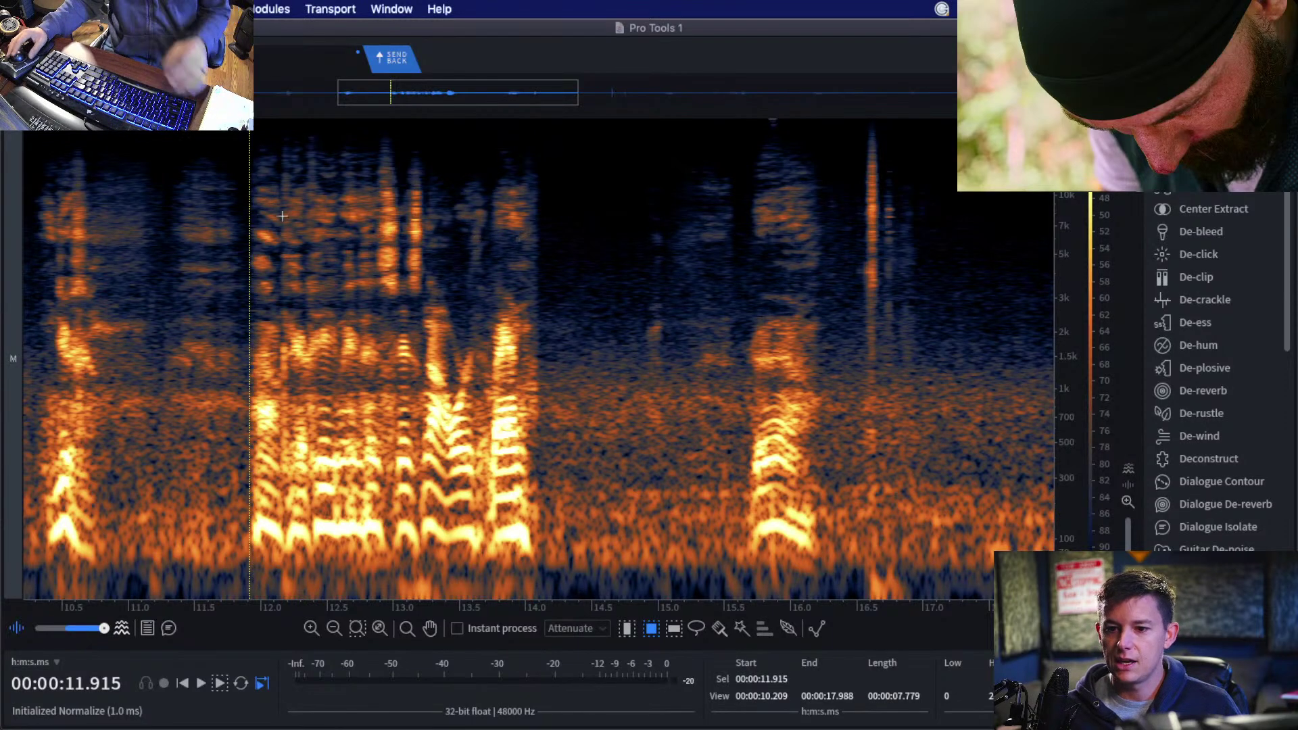
{"action": "left_click_drag", "start_coordinate": [100, 174], "coordinate": [150, 364]}
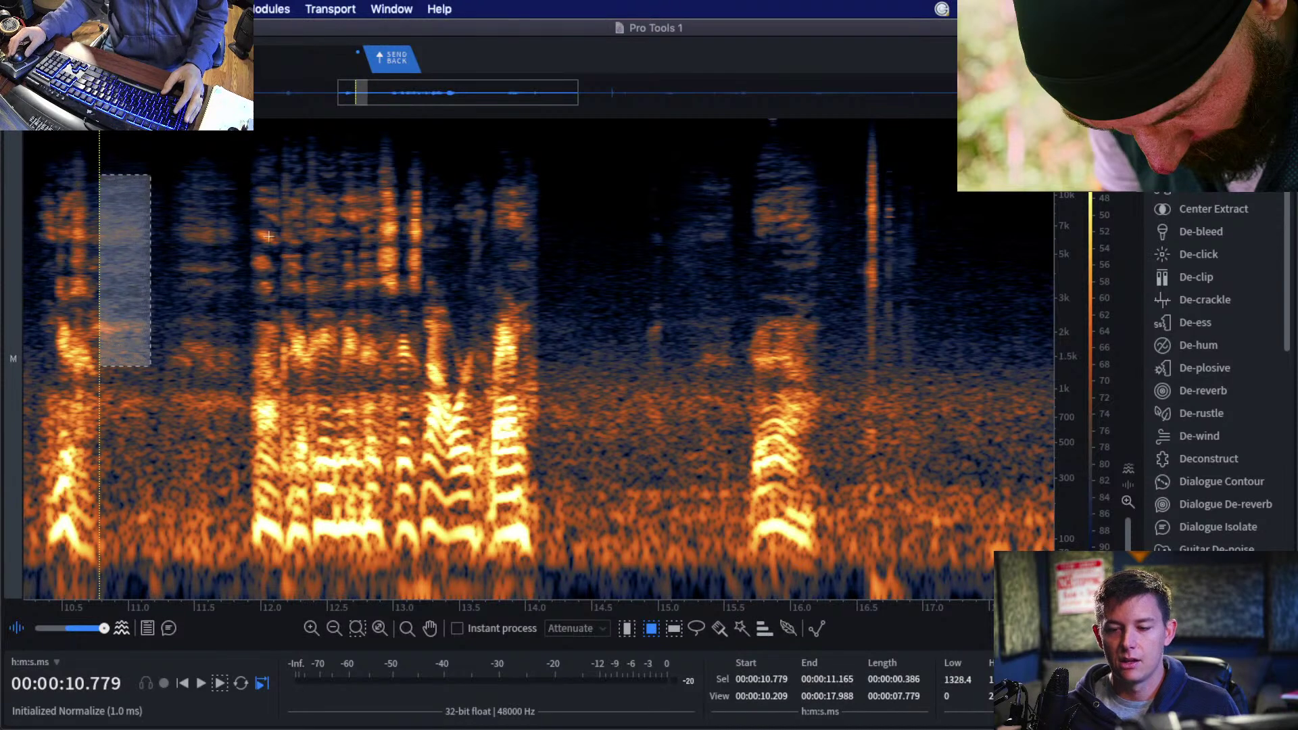
{"action": "mouse_move", "coordinate": [251, 169]}
{"action": "left_mouse_down"}
{"action": "mouse_move", "coordinate": [318, 351]}
{"action": "mouse_move", "coordinate": [352, 397]}
{"action": "mouse_move", "coordinate": [348, 422]}
{"action": "mouse_move", "coordinate": [377, 439]}
{"action": "left_mouse_up"}
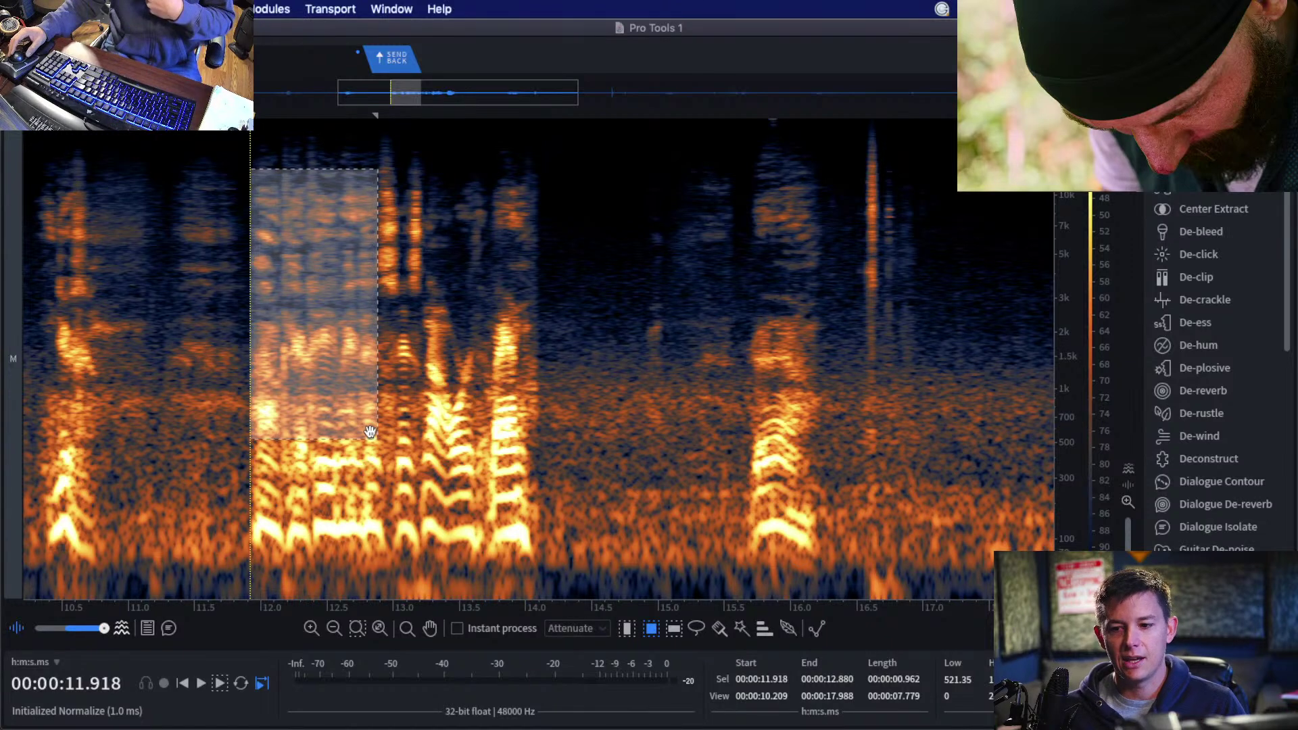
{"action": "left_click", "coordinate": [402, 382]}
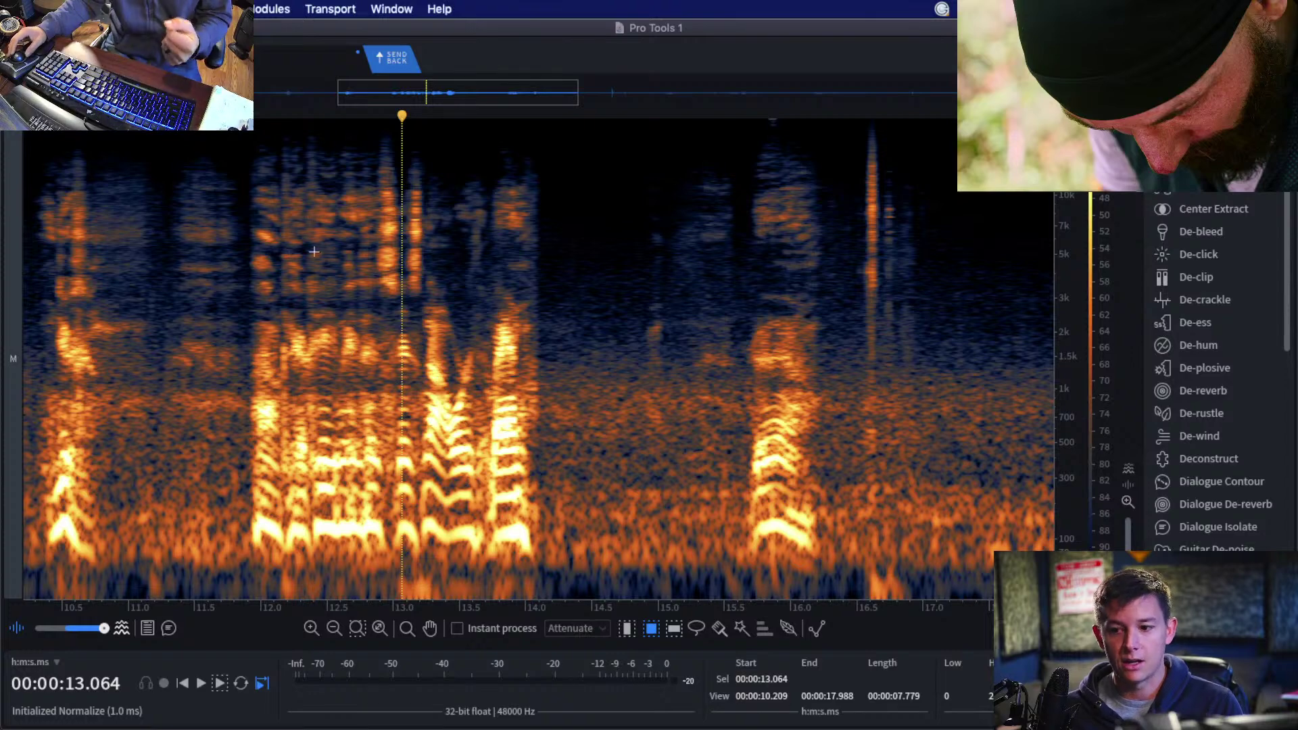
Mark about 0.23 s near 10.8 s above about 1.9 kHz, and about 1.2 s of the loud phrase above about 790 Hz, and clear the selection.
{"action": "left_click_drag", "start_coordinate": [105, 177], "coordinate": [130, 331]}
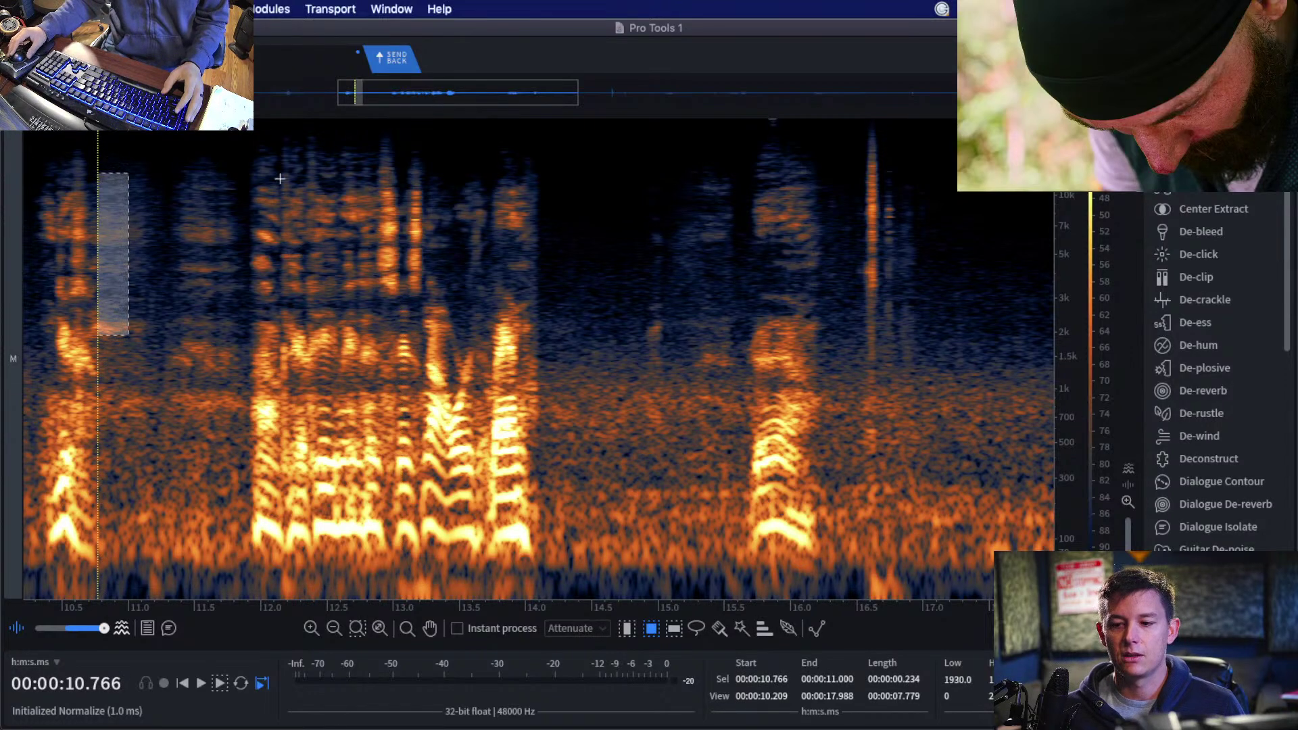
{"action": "left_click_drag", "start_coordinate": [274, 168], "coordinate": [441, 409]}
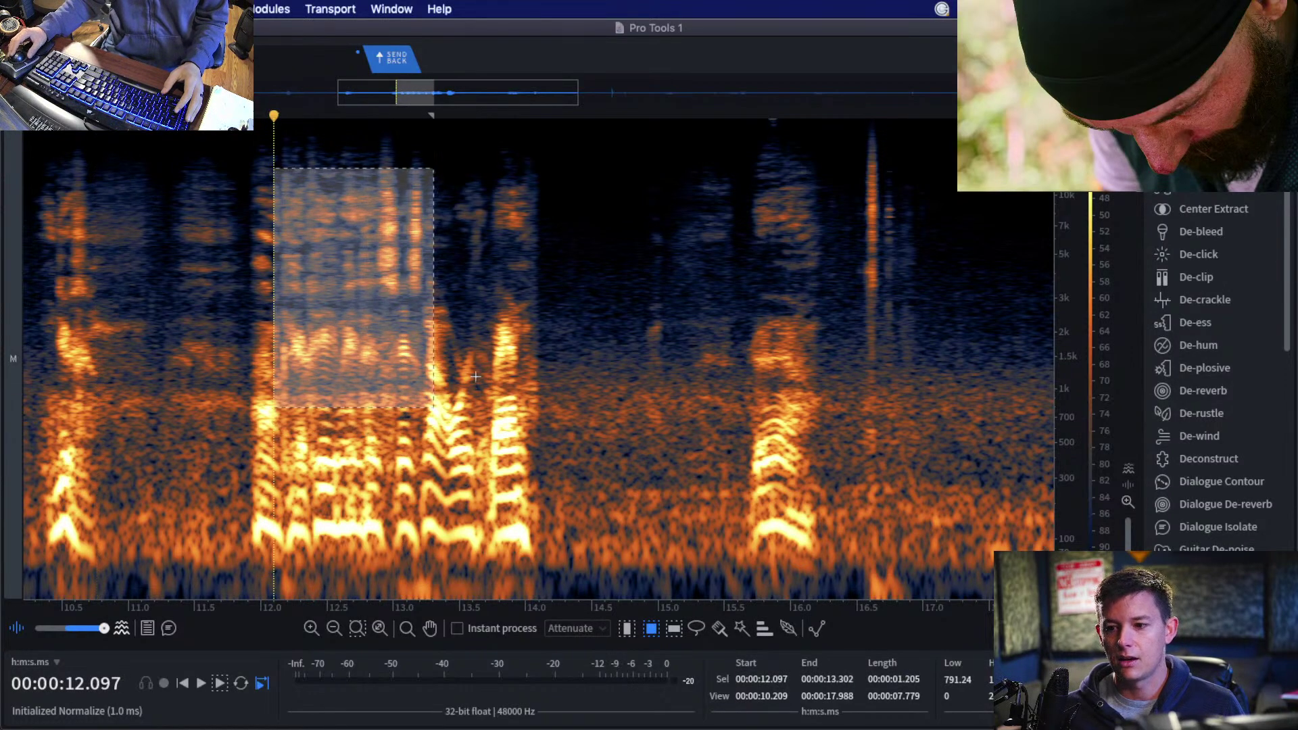
{"action": "scroll", "coordinate": [475, 376], "scroll_direction": "down", "scroll_amount": 2}
{"action": "left_click", "coordinate": [478, 369]}
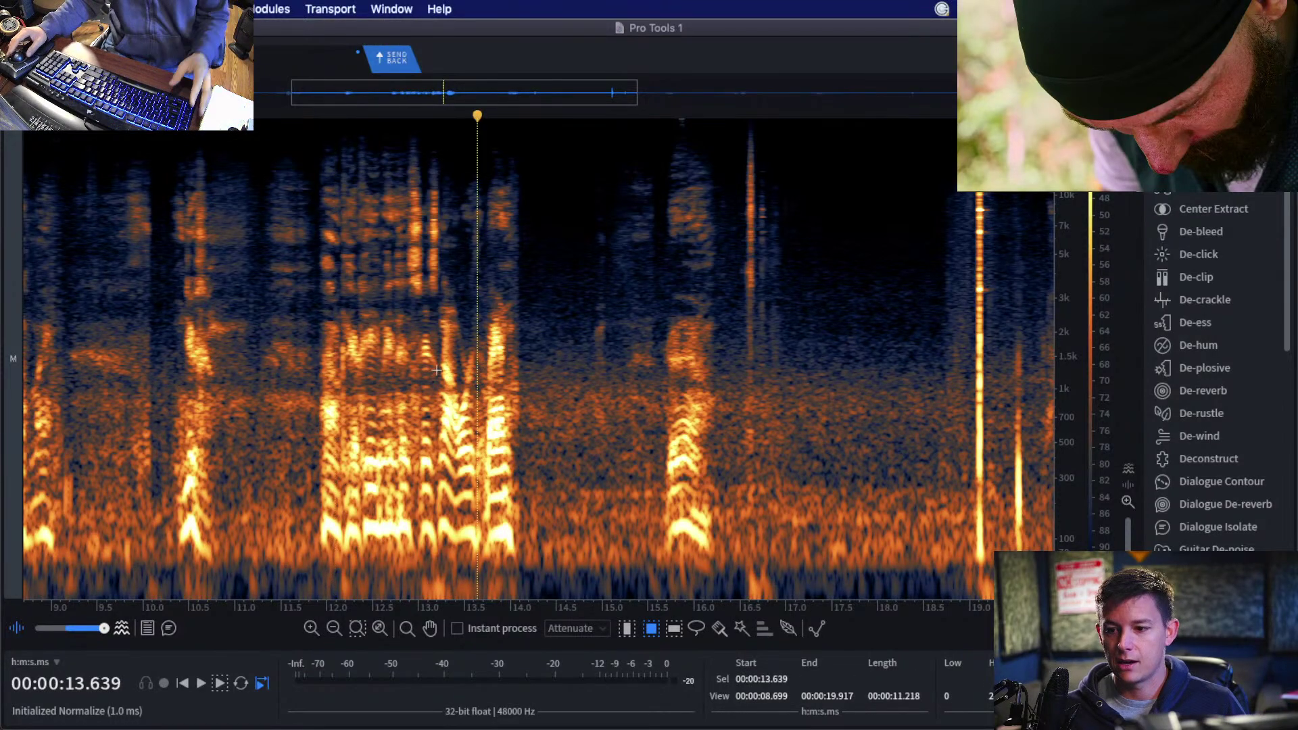
Mark the low-frequency band from about 70 Hz over 26.7 s, then redo it from about 67 Hz across the first 33.3 s.
{"action": "scroll", "coordinate": [436, 370], "scroll_direction": "up", "scroll_amount": 2}
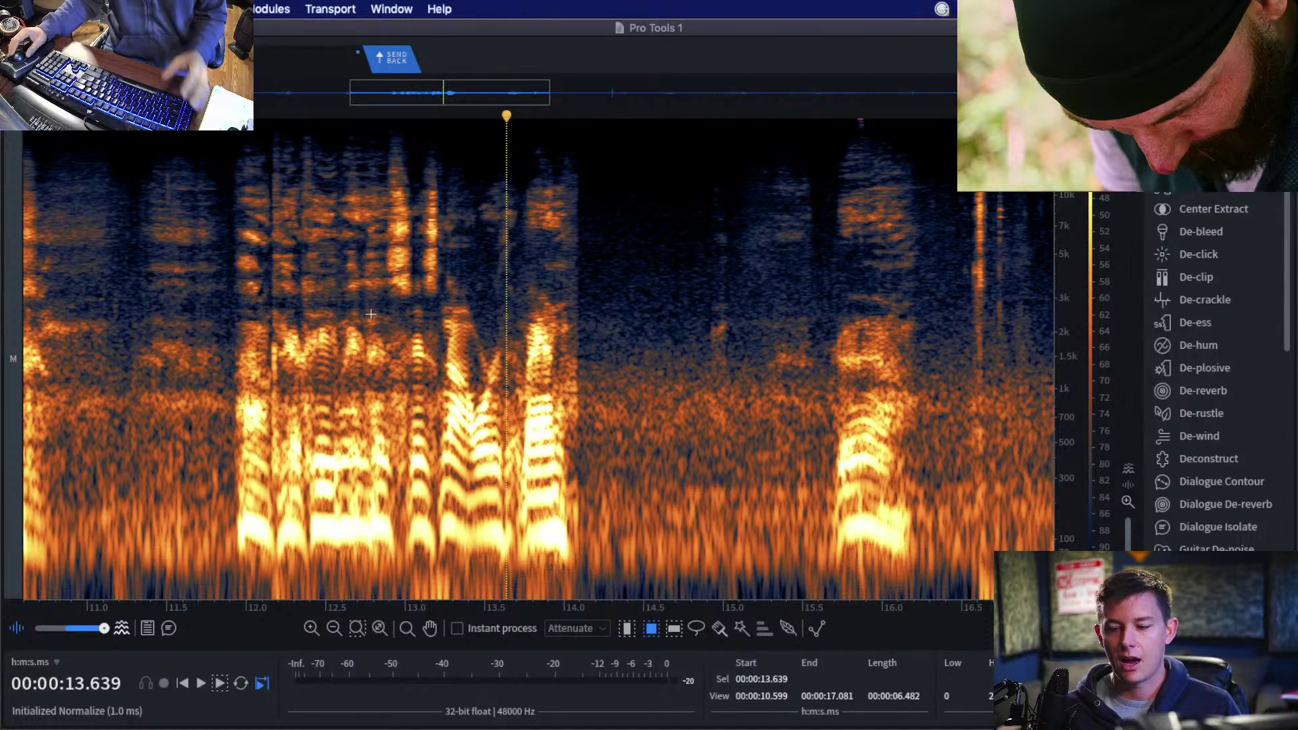
{"action": "scroll", "coordinate": [611, 455], "scroll_direction": "down", "scroll_amount": 4}
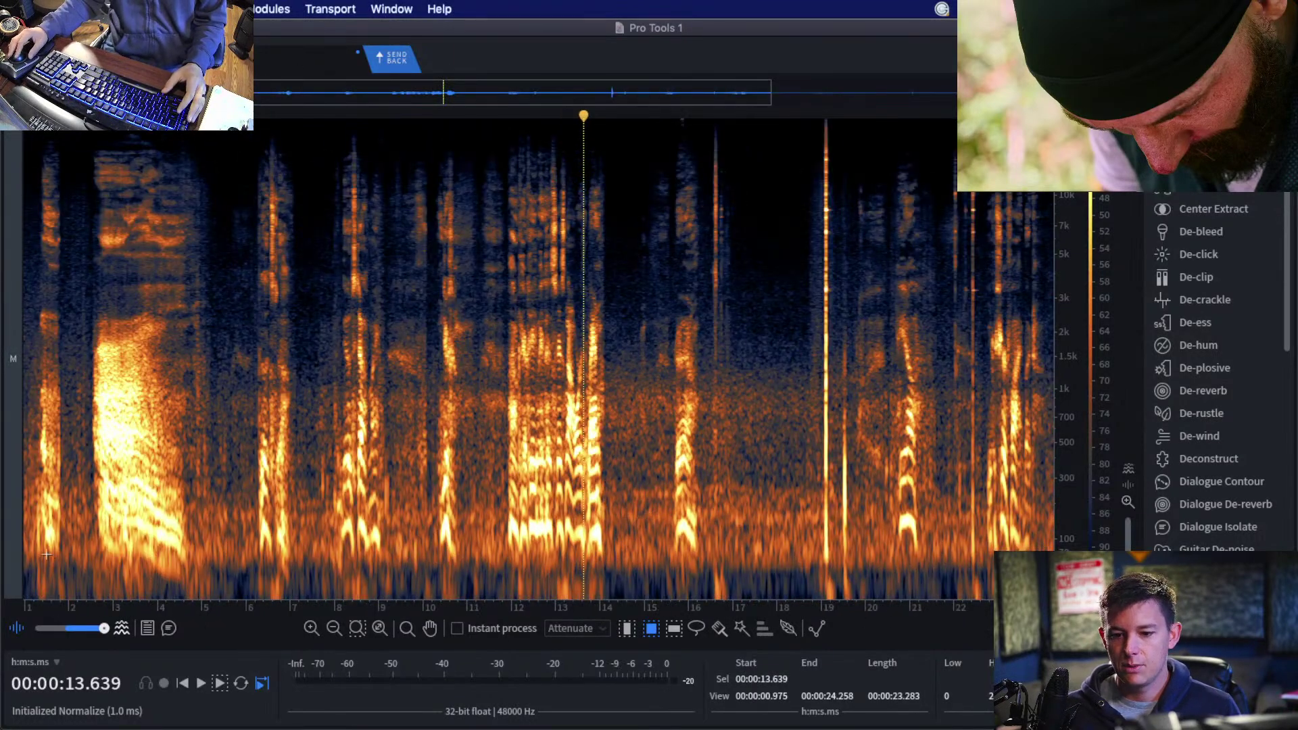
{"action": "left_click_drag", "start_coordinate": [26, 539], "coordinate": [1044, 551]}
{"action": "scroll", "coordinate": [534, 365], "scroll_direction": "down", "scroll_amount": 2}
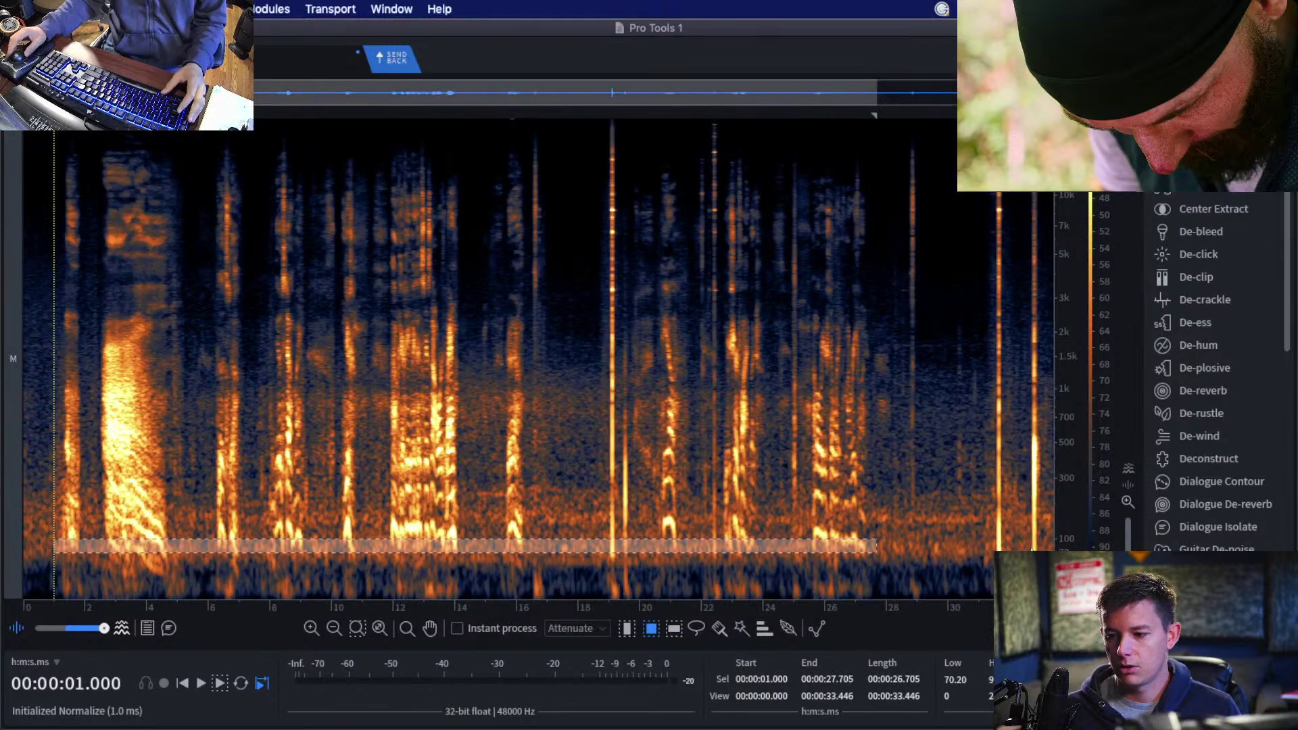
{"action": "left_click", "coordinate": [975, 540]}
{"action": "left_click_drag", "start_coordinate": [1046, 545], "coordinate": [14, 554]}
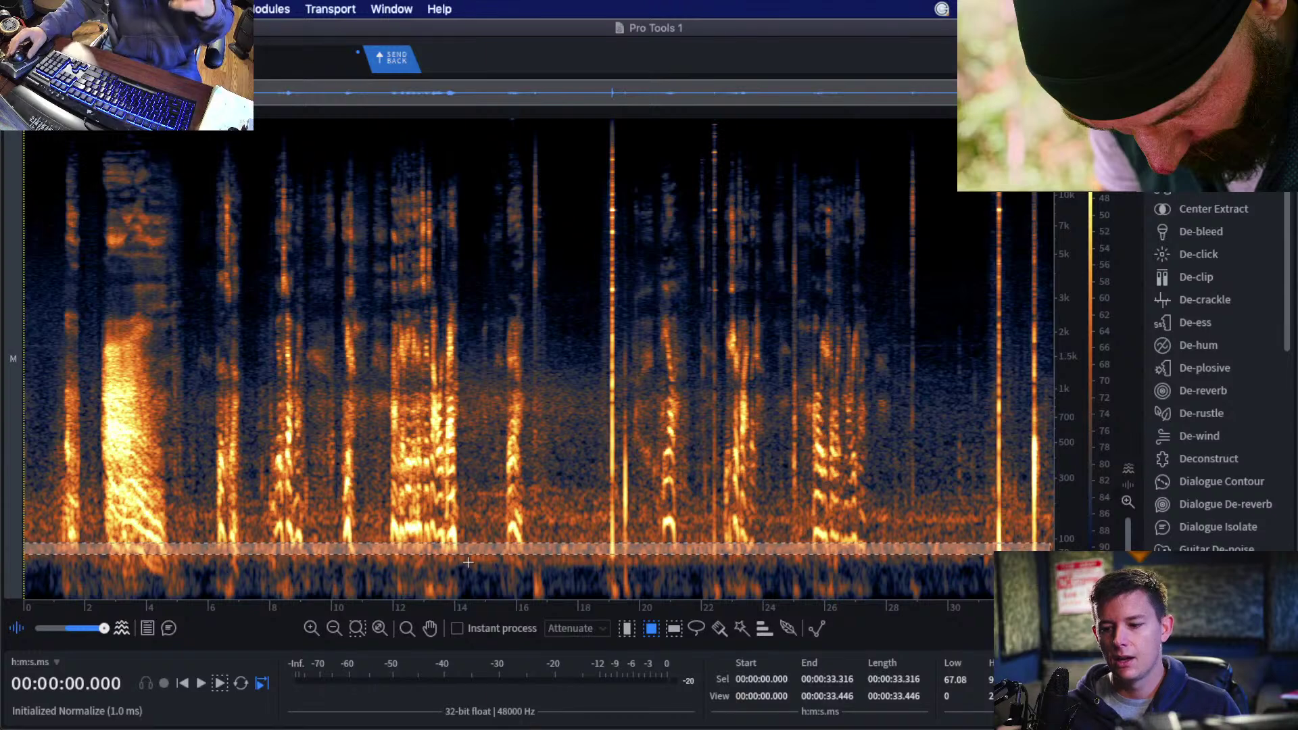
Extend the low-frequency selection to all 10 harmonics, reset it to the first harmonic only, and clear the selection.
{"action": "mouse_move", "coordinate": [764, 634]}
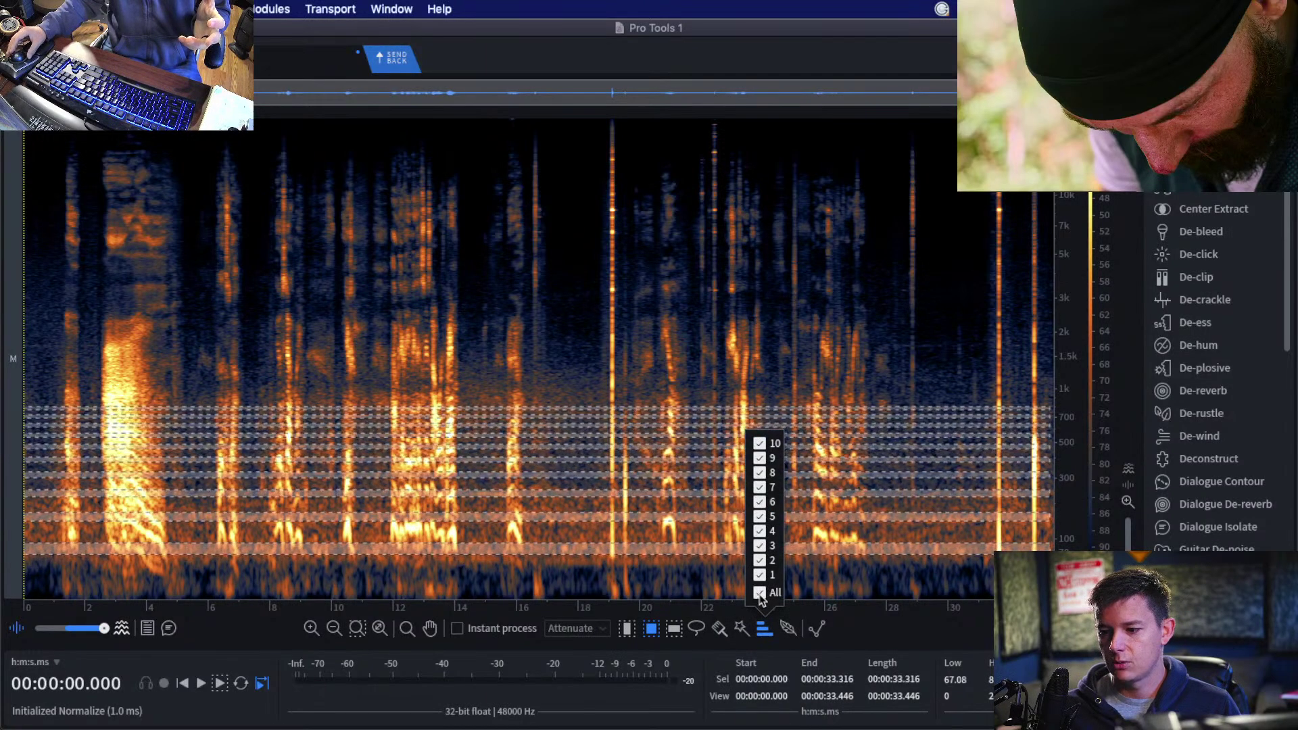
{"action": "left_click", "coordinate": [657, 566]}
{"action": "left_click", "coordinate": [521, 541]}
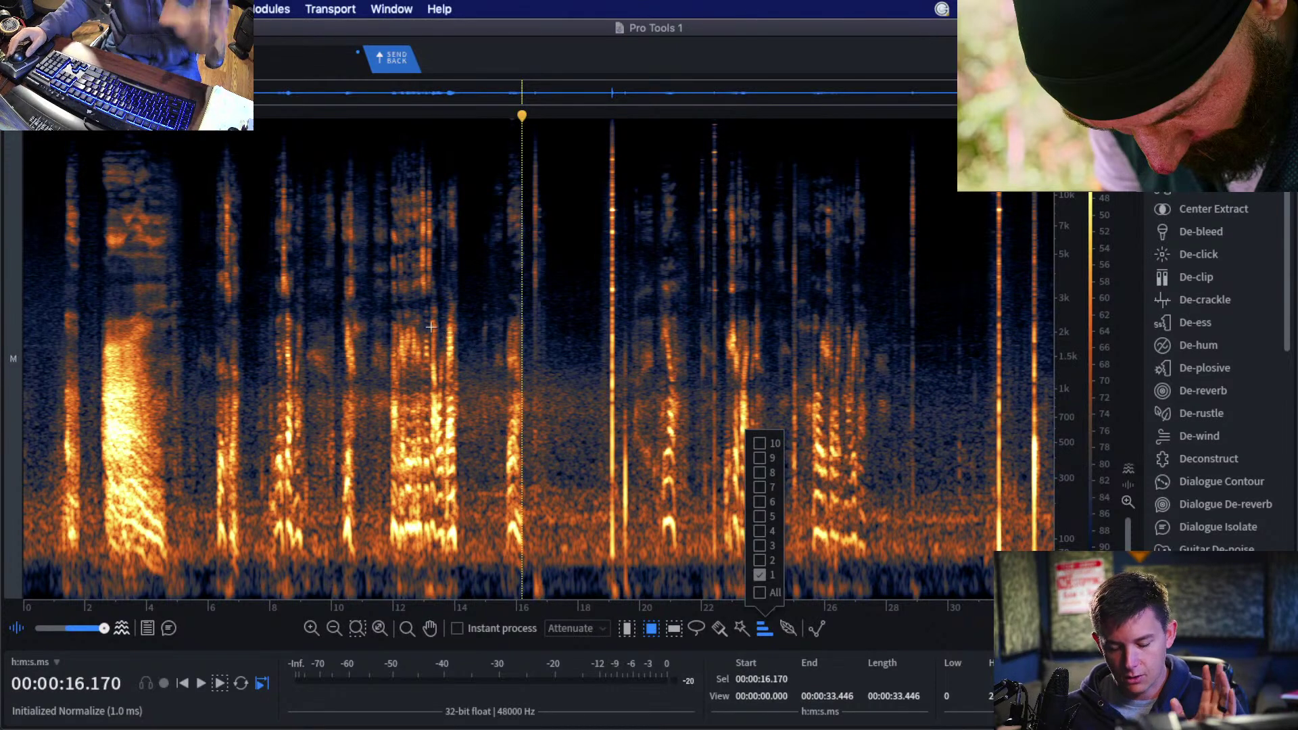
{"action": "scroll", "coordinate": [429, 324], "scroll_direction": "up", "scroll_amount": 5}
{"action": "left_click", "coordinate": [371, 300]}
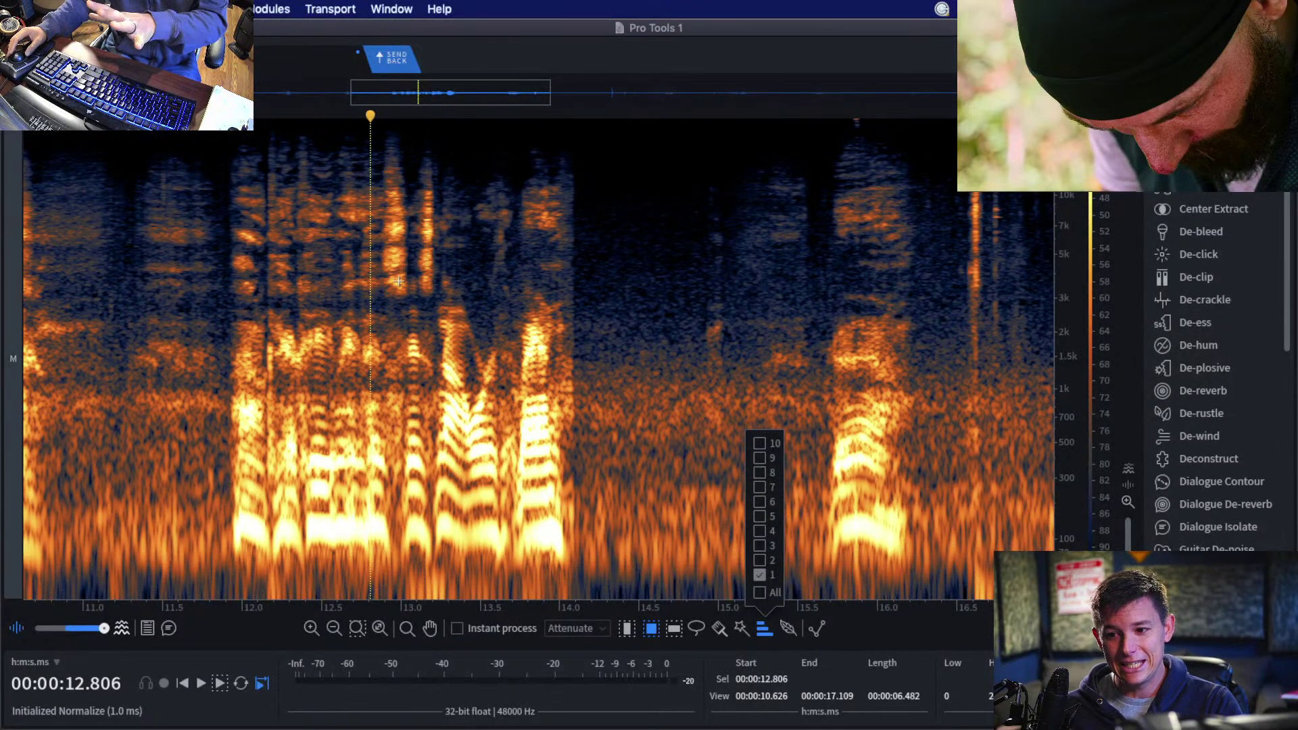
{"action": "left_click", "coordinate": [332, 297]}
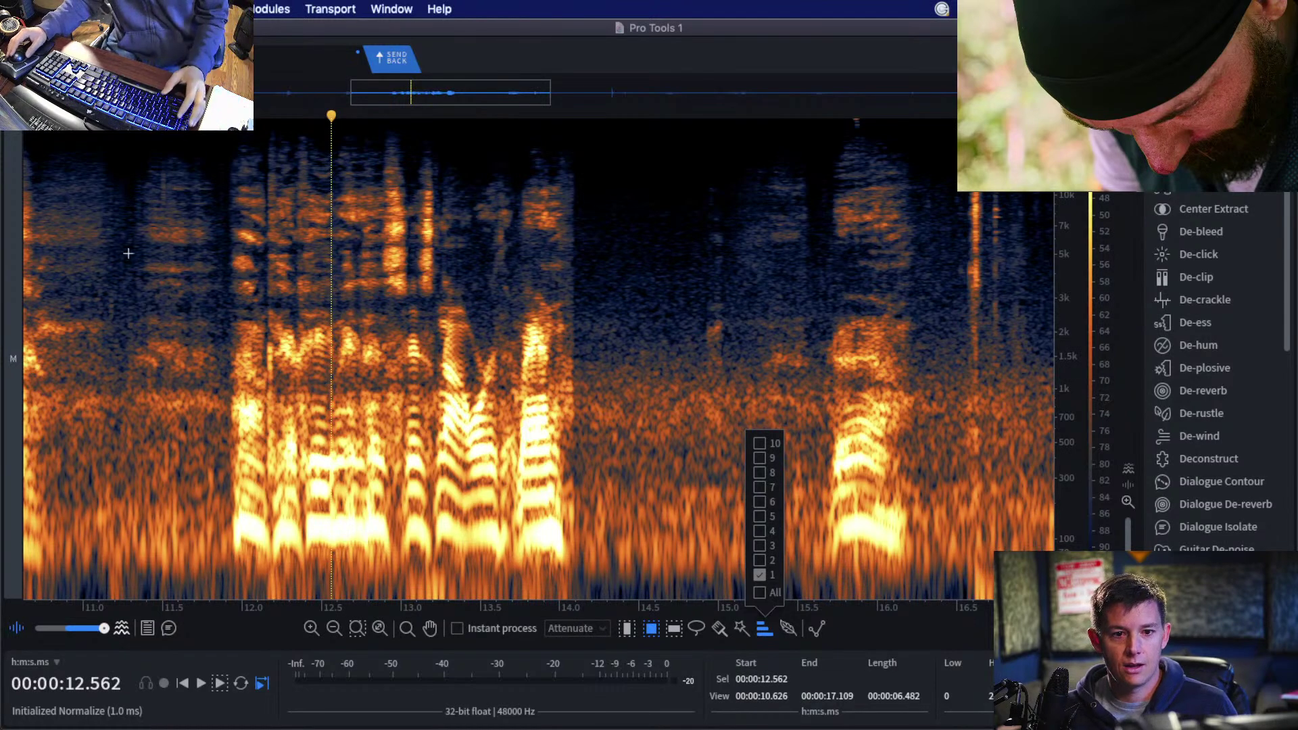
{"action": "left_click", "coordinate": [532, 309]}
Switch to Pro Tools and find the dialogue clips on the OMF DX tracks near the start of the session.
{"action": "key", "text": "super+Tab"}
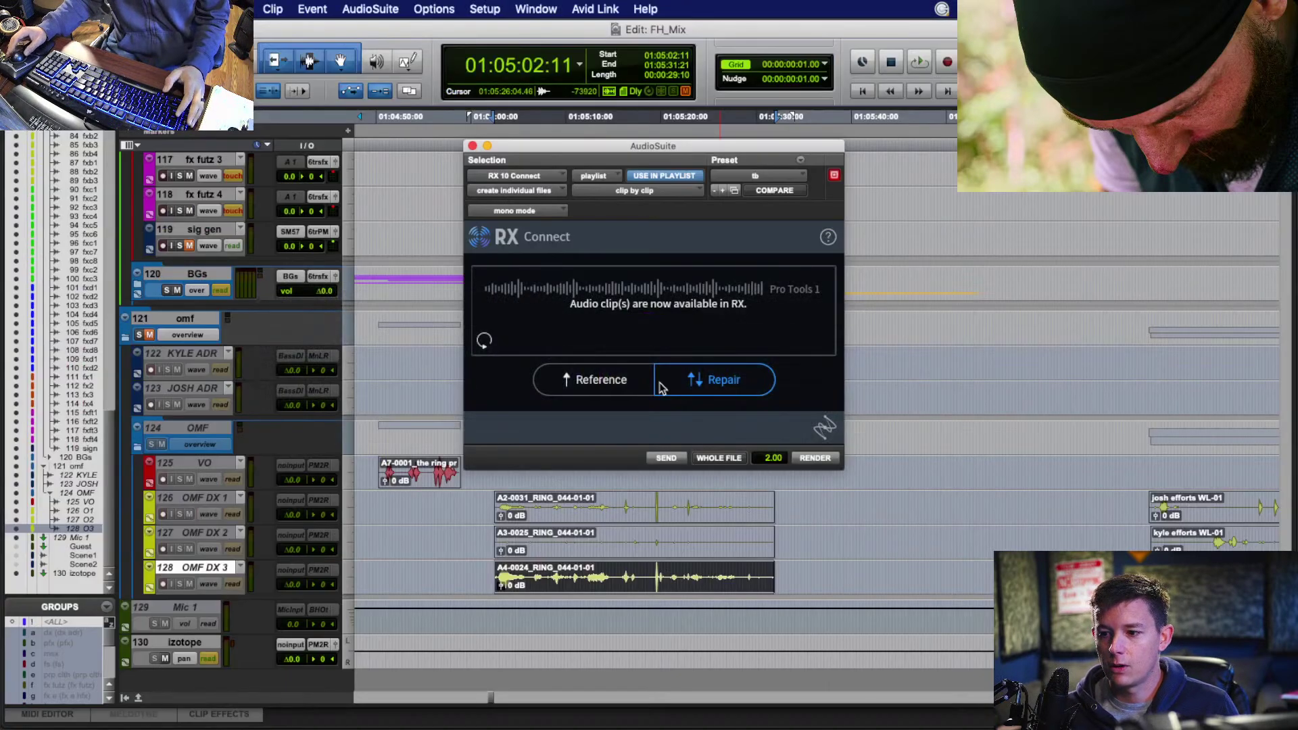
{"action": "left_click", "coordinate": [588, 545]}
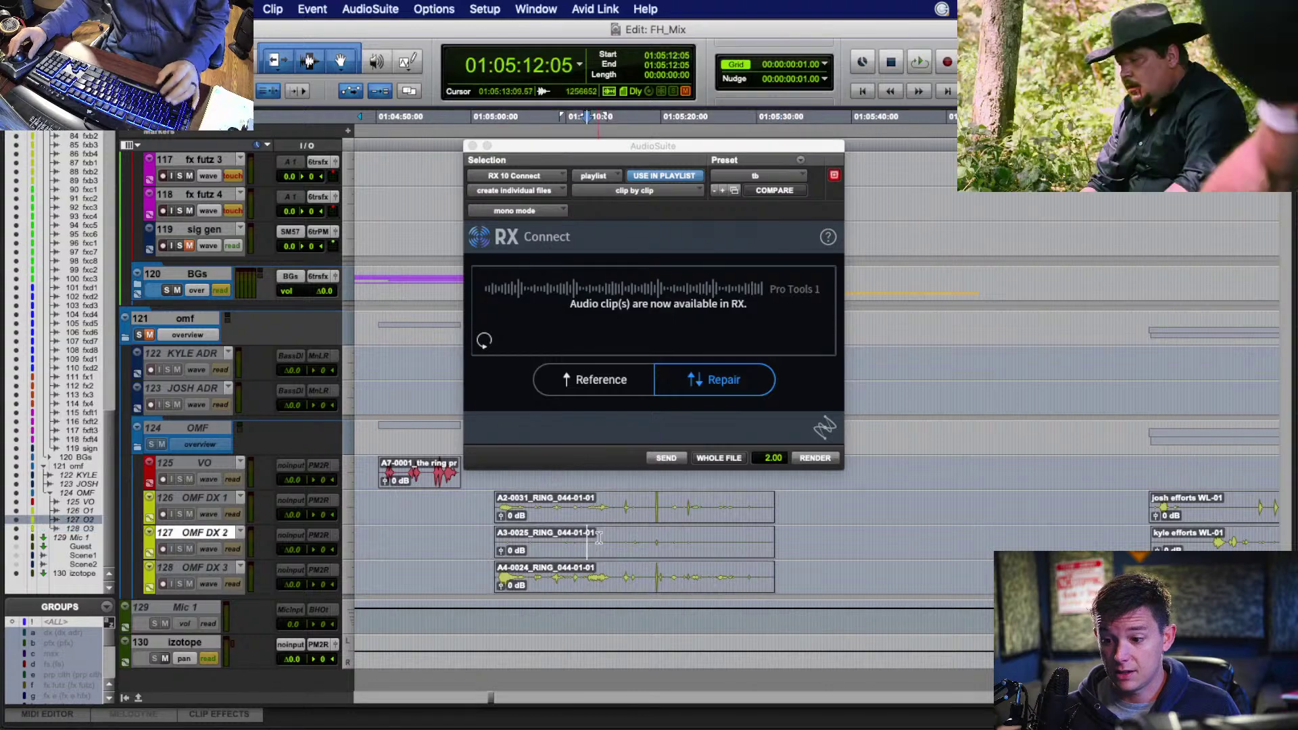
{"action": "key", "text": "r"}
{"action": "scroll", "coordinate": [601, 537], "scroll_direction": "left", "scroll_amount": 10}
{"action": "left_click", "coordinate": [469, 500]}
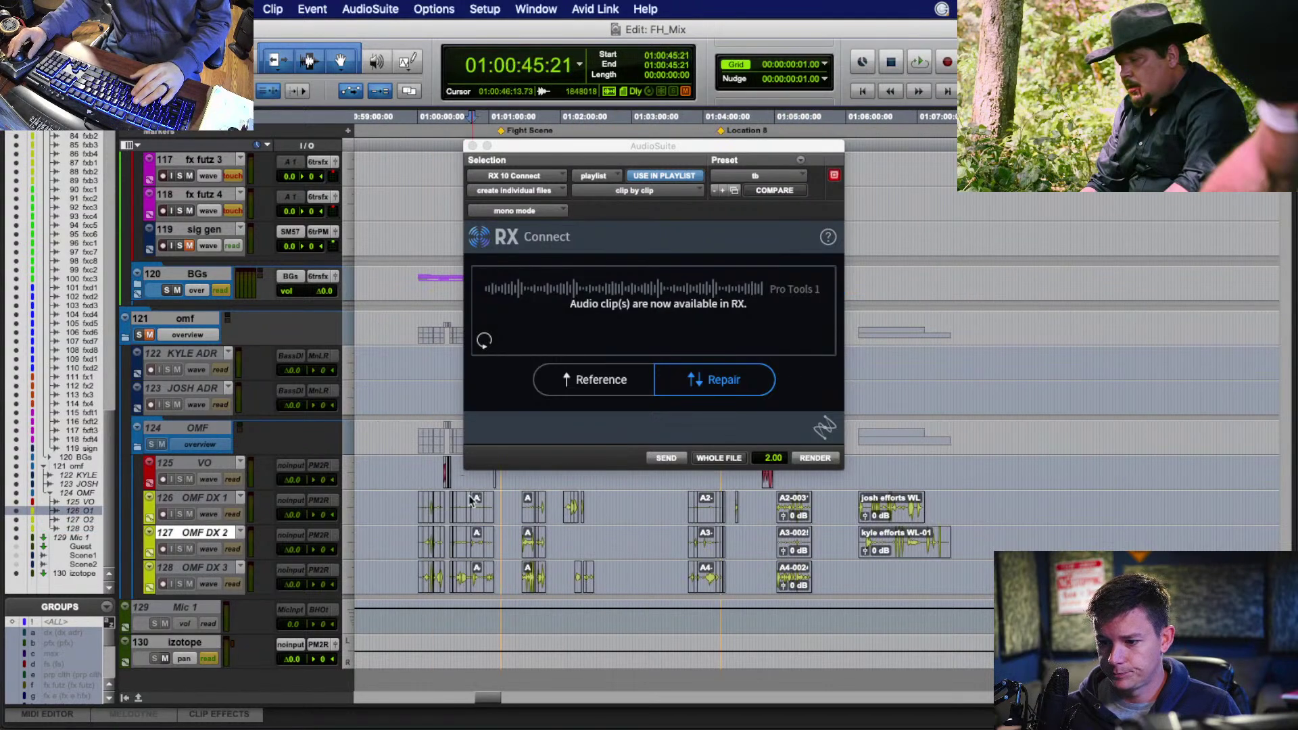
{"action": "scroll", "coordinate": [569, 525], "scroll_direction": "left", "scroll_amount": 3}
{"action": "key", "text": "t"}
{"action": "key", "text": "t"}
{"action": "key", "text": "t"}
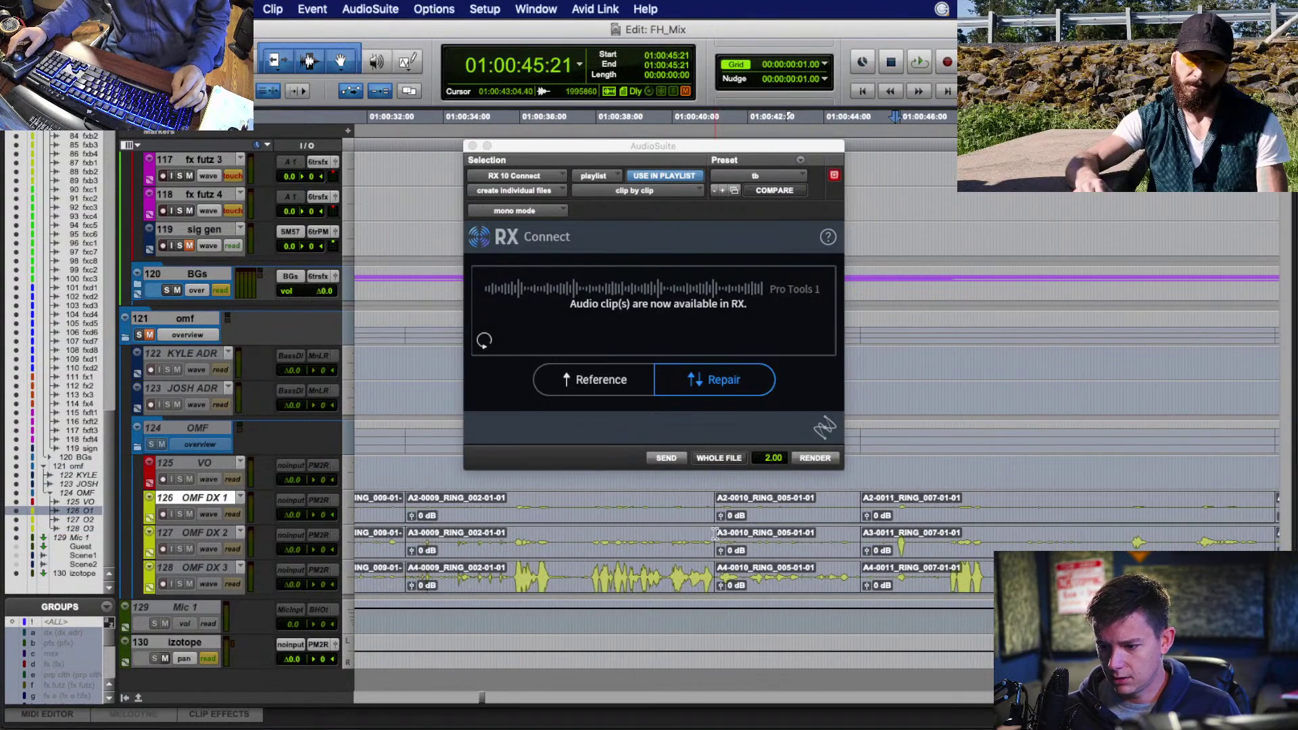
{"action": "scroll", "coordinate": [714, 534], "scroll_direction": "left", "scroll_amount": 10}
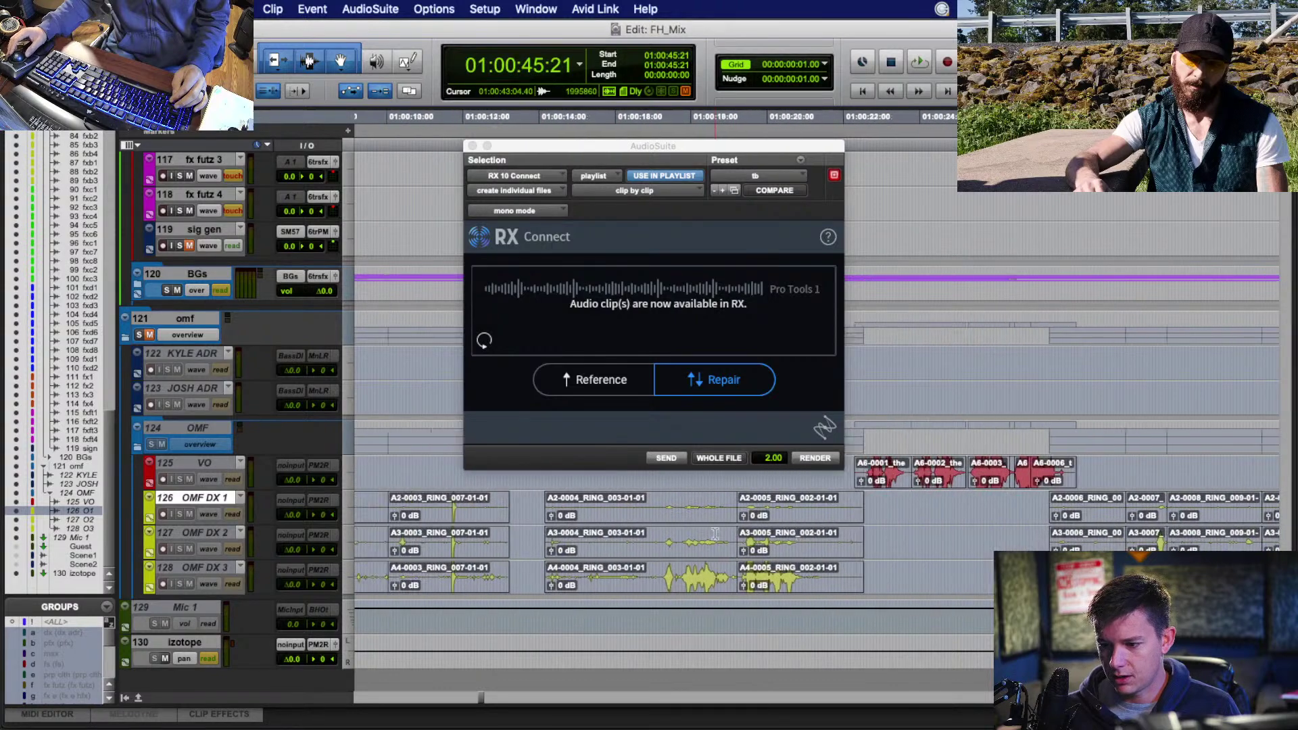
{"action": "scroll", "coordinate": [715, 534], "scroll_direction": "left", "scroll_amount": 5}
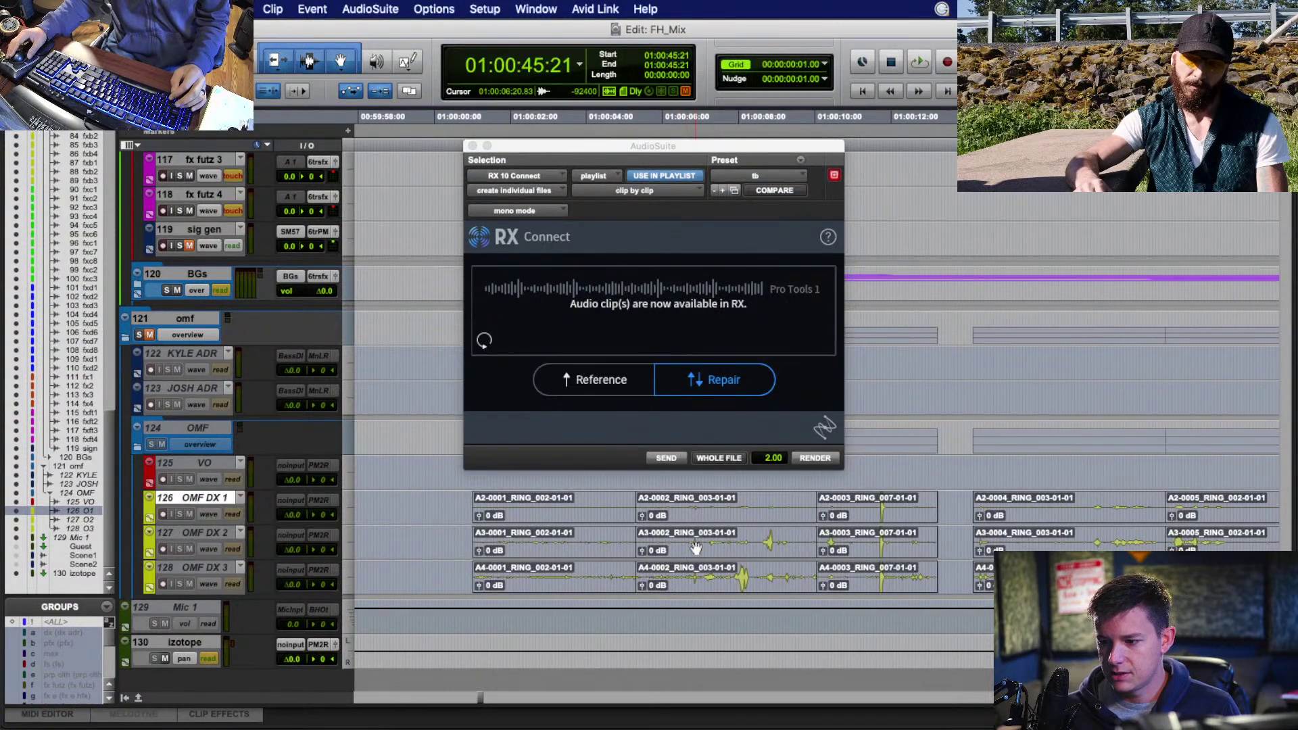
{"action": "left_click_drag", "start_coordinate": [699, 541], "coordinate": [706, 539]}
{"action": "scroll", "coordinate": [703, 537], "scroll_direction": "right", "scroll_amount": 3}
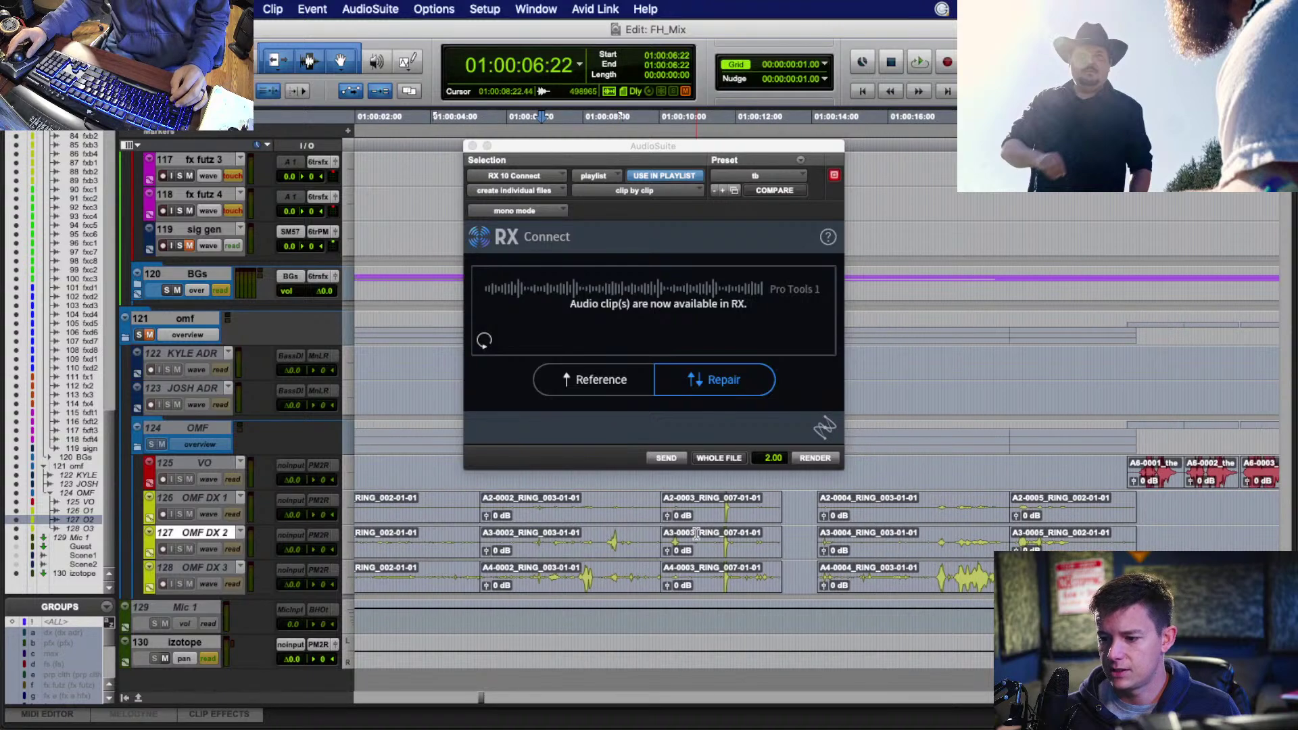
Send the A4-0002_RING_003-01-01 clip on OMF DX 3 to RX through RX Connect, discarding the unsaved previous audio.
{"action": "left_click", "coordinate": [618, 586]}
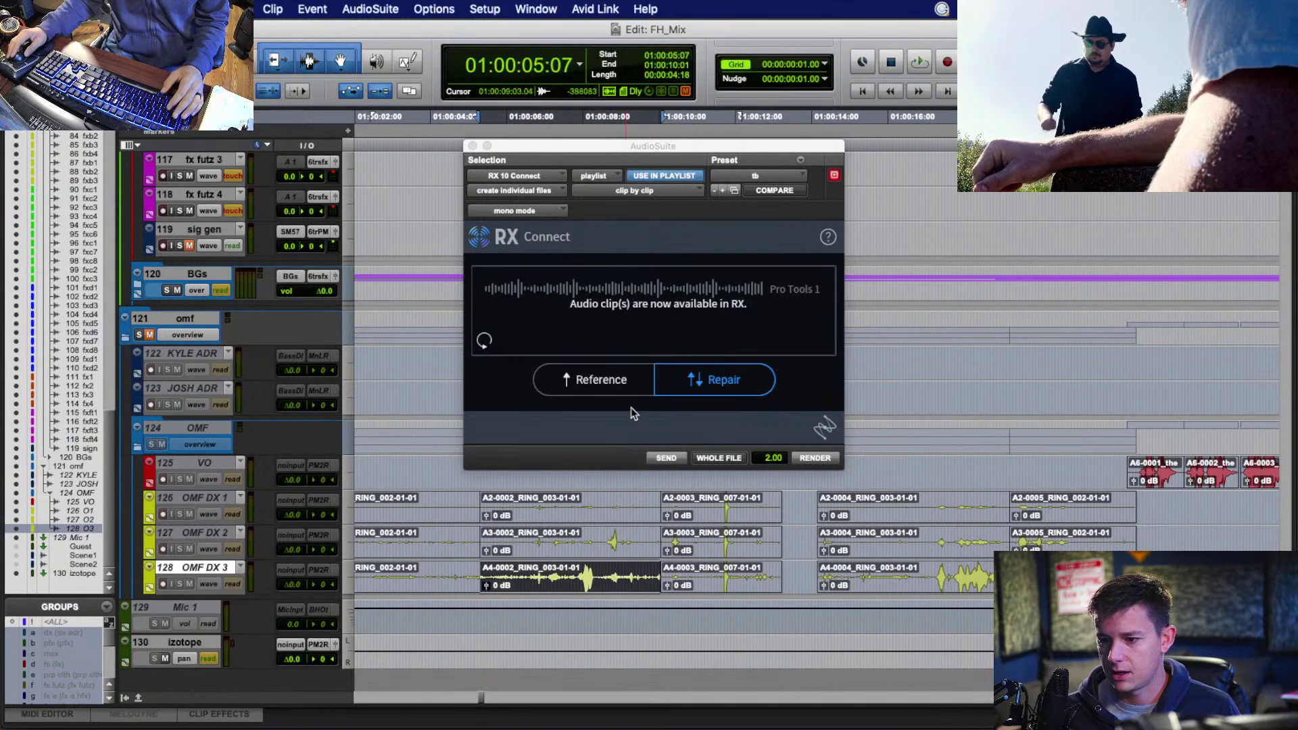
{"action": "left_click", "coordinate": [657, 458]}
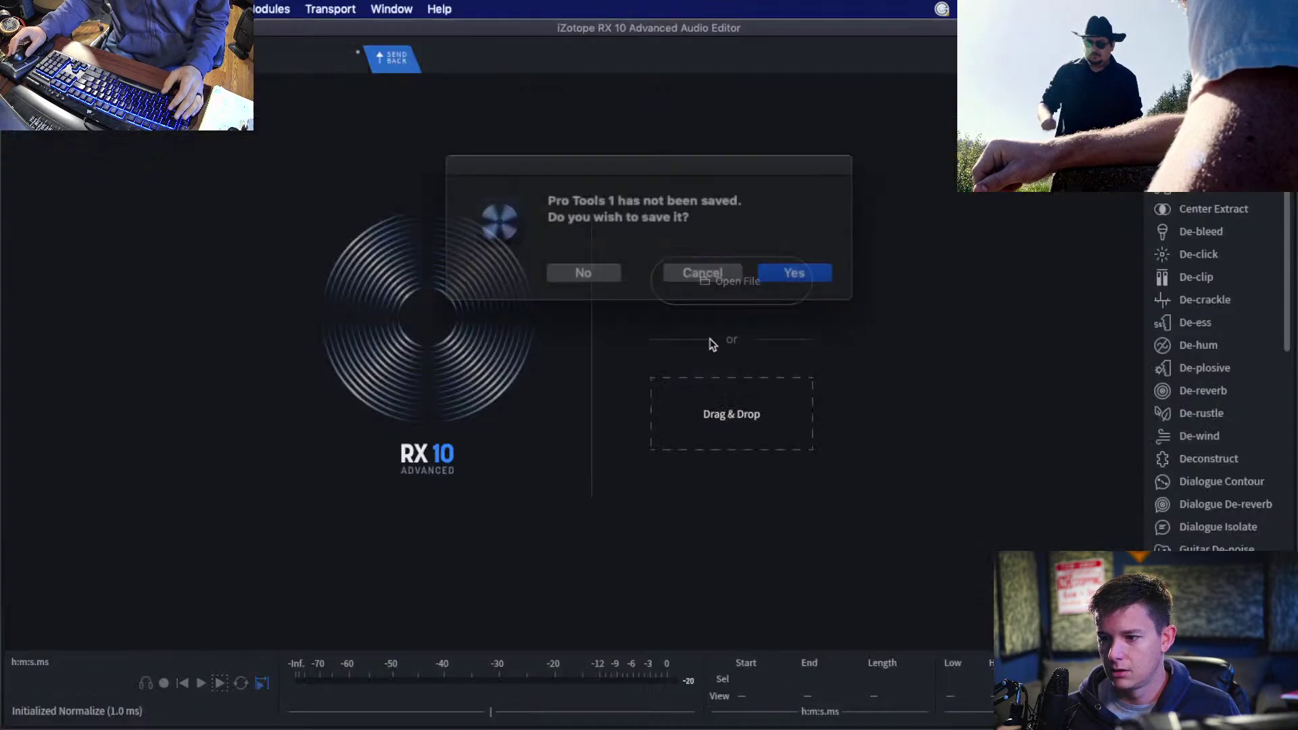
{"action": "left_click", "coordinate": [603, 265]}
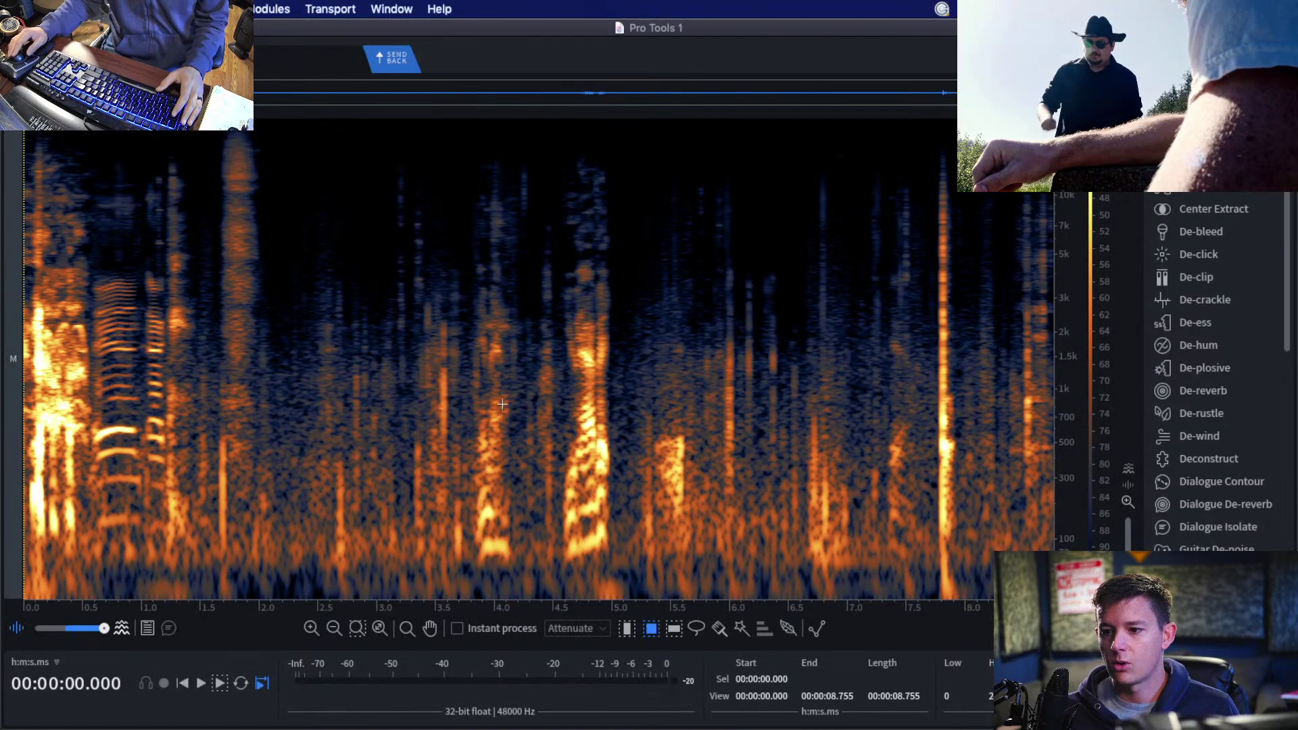
Shift the spectrogram's amplitude color range to reveal quieter detail and play the clip from about 2.7 s to 7.2 s.
{"action": "left_click_drag", "start_coordinate": [1107, 376], "coordinate": [1115, 301]}
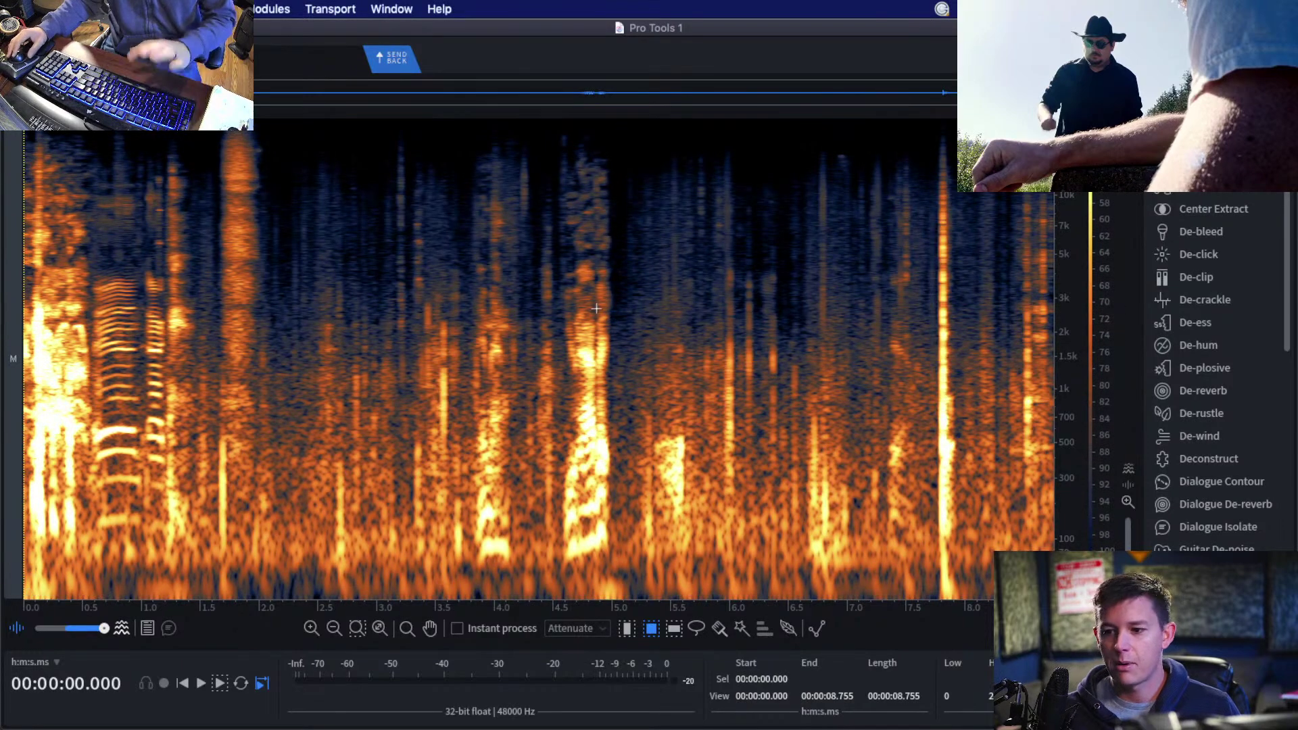
{"action": "left_click", "coordinate": [351, 311]}
{"action": "key", "text": "space"}
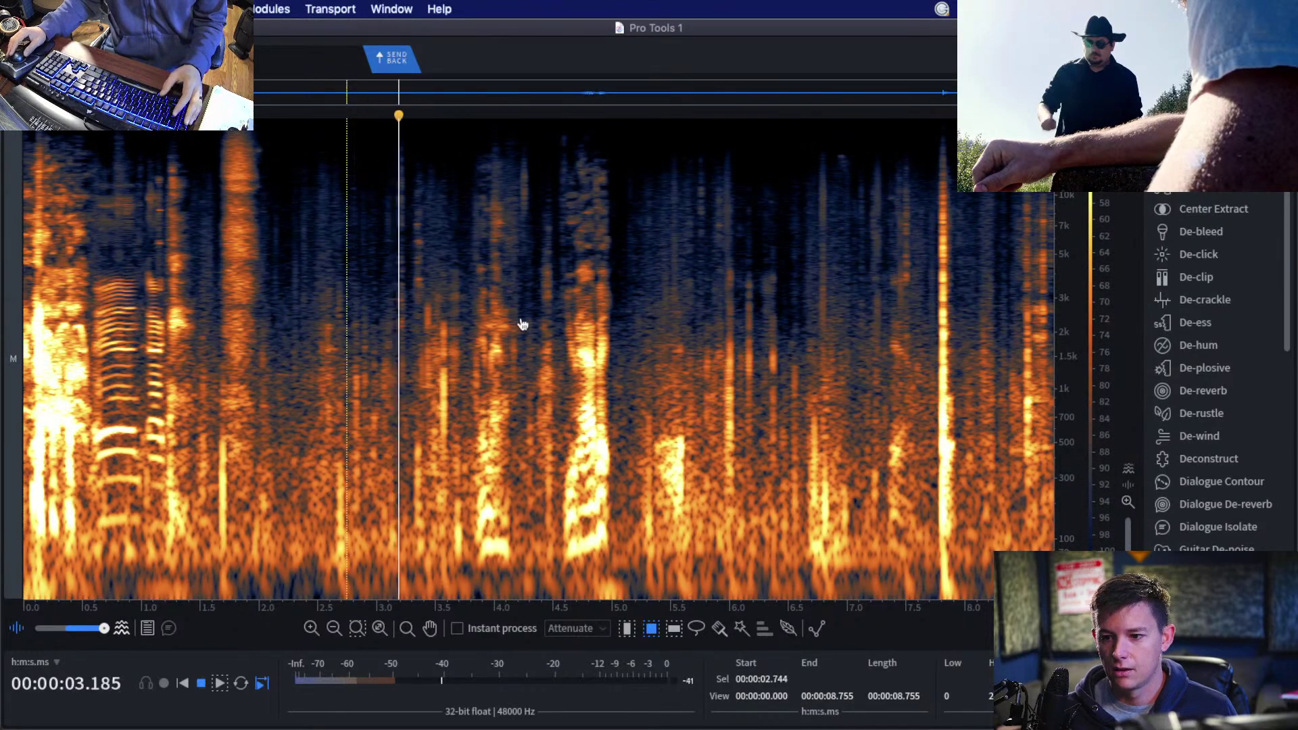
{"action": "scroll", "coordinate": [525, 328], "scroll_direction": "up", "scroll_amount": 3}
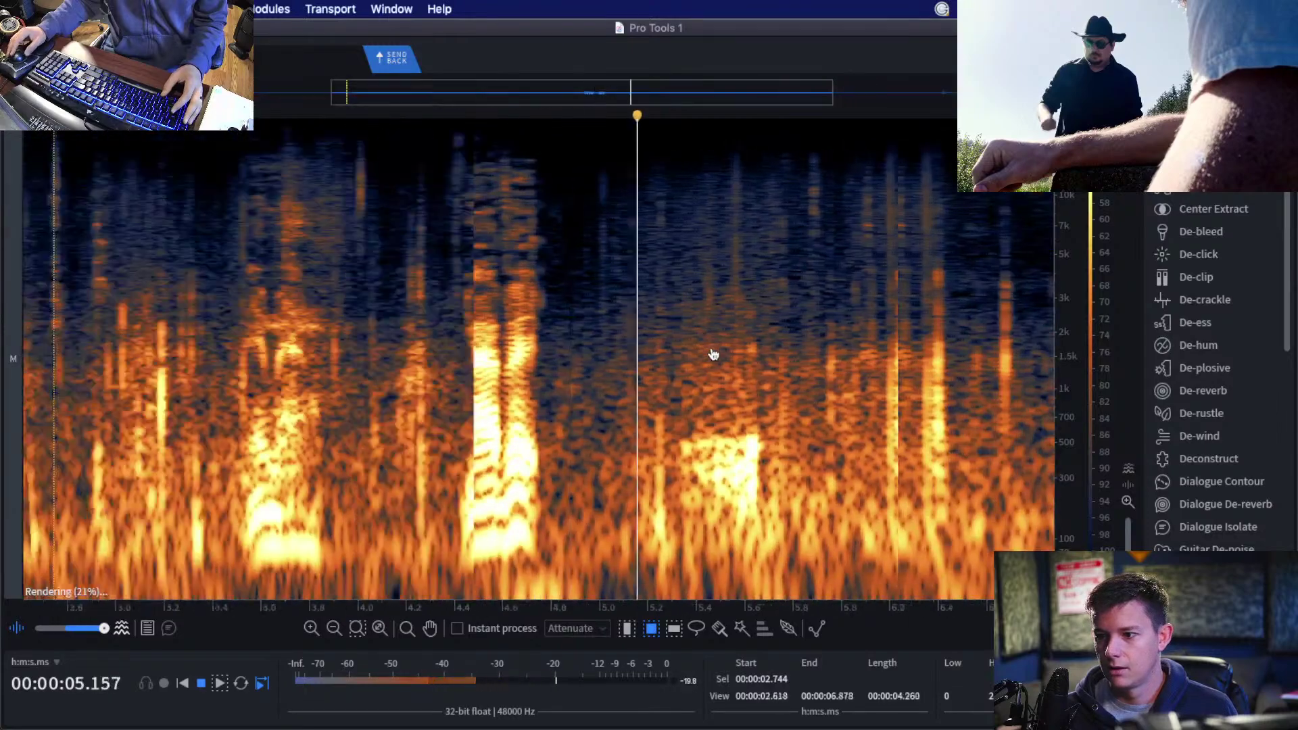
{"action": "scroll", "coordinate": [710, 351], "scroll_direction": "down", "scroll_amount": 3}
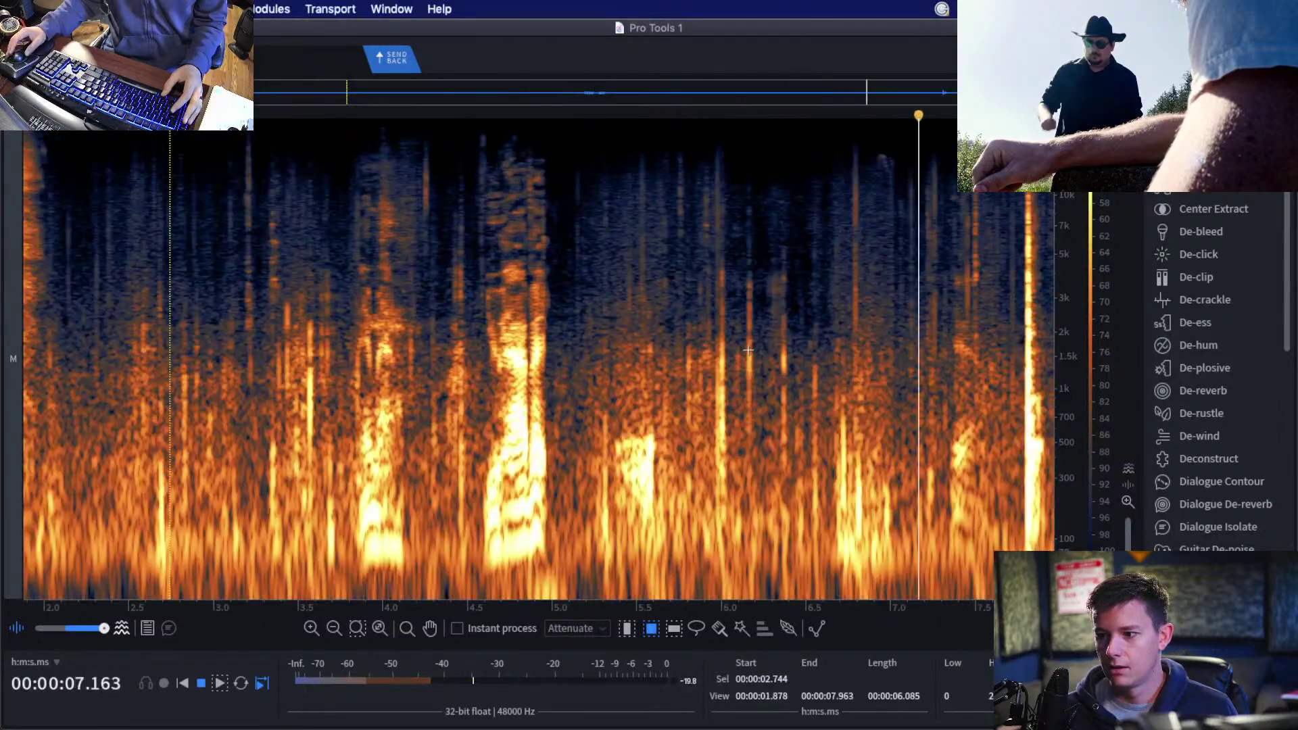
{"action": "key", "text": "space"}
Mark about 0.56 s from 5.2 s above about 800 Hz, then the bright burst below it, and clear the selection.
{"action": "left_click", "coordinate": [612, 298]}
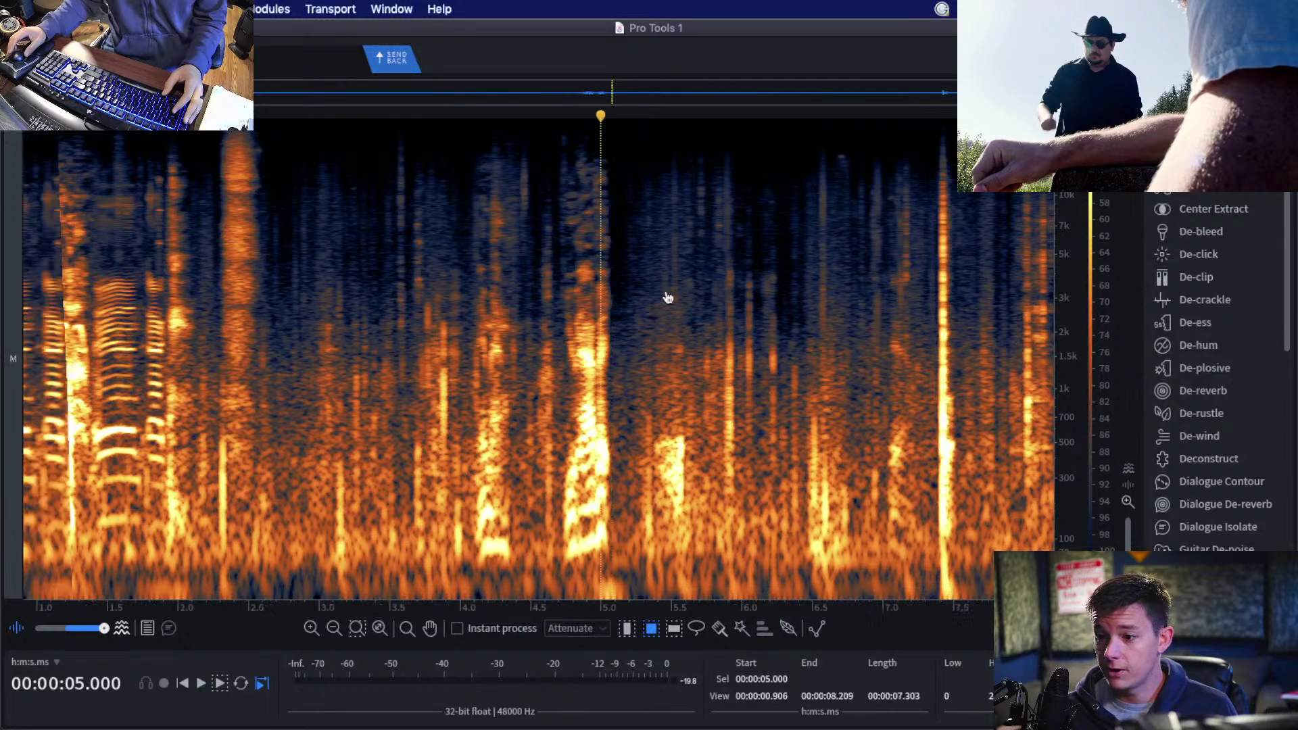
{"action": "scroll", "coordinate": [558, 298], "scroll_direction": "up", "scroll_amount": 2}
{"action": "left_click_drag", "start_coordinate": [612, 172], "coordinate": [730, 379]}
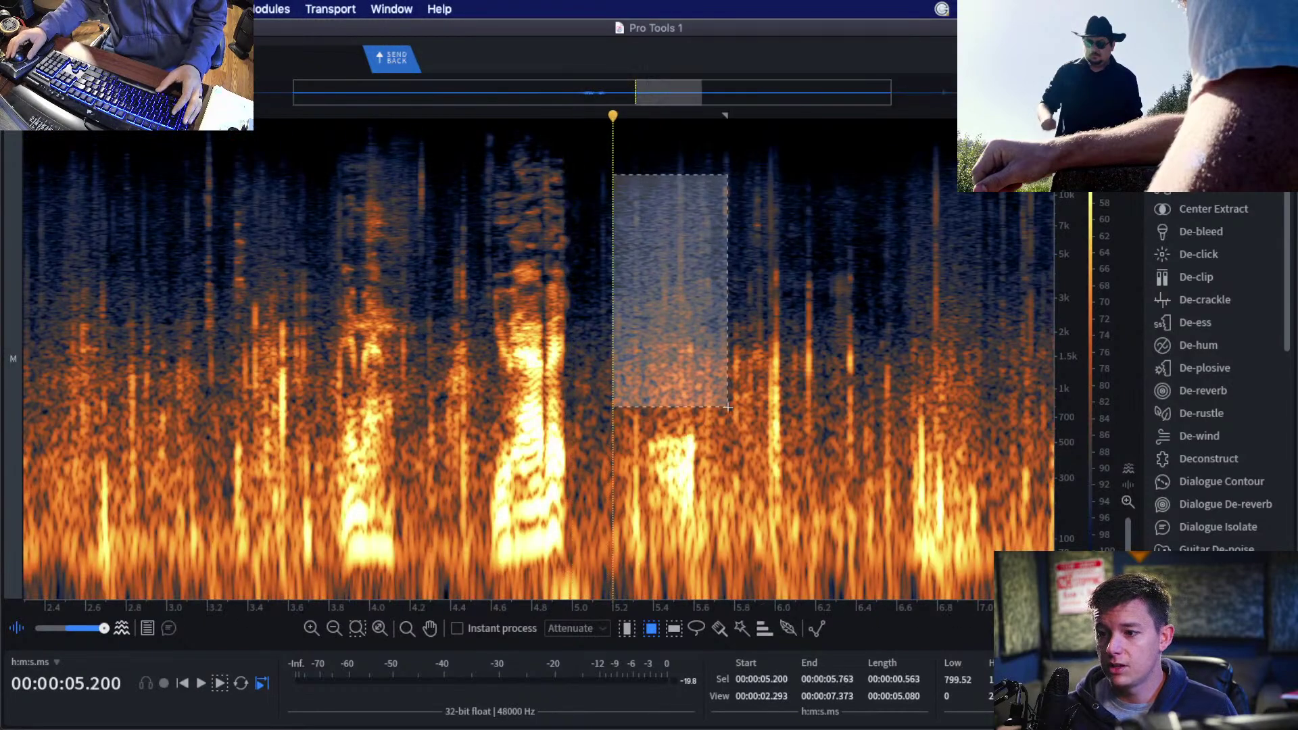
{"action": "left_click", "coordinate": [676, 452]}
{"action": "left_click", "coordinate": [665, 474]}
{"action": "left_click_drag", "start_coordinate": [665, 422], "coordinate": [700, 492]}
{"action": "left_click", "coordinate": [653, 455]}
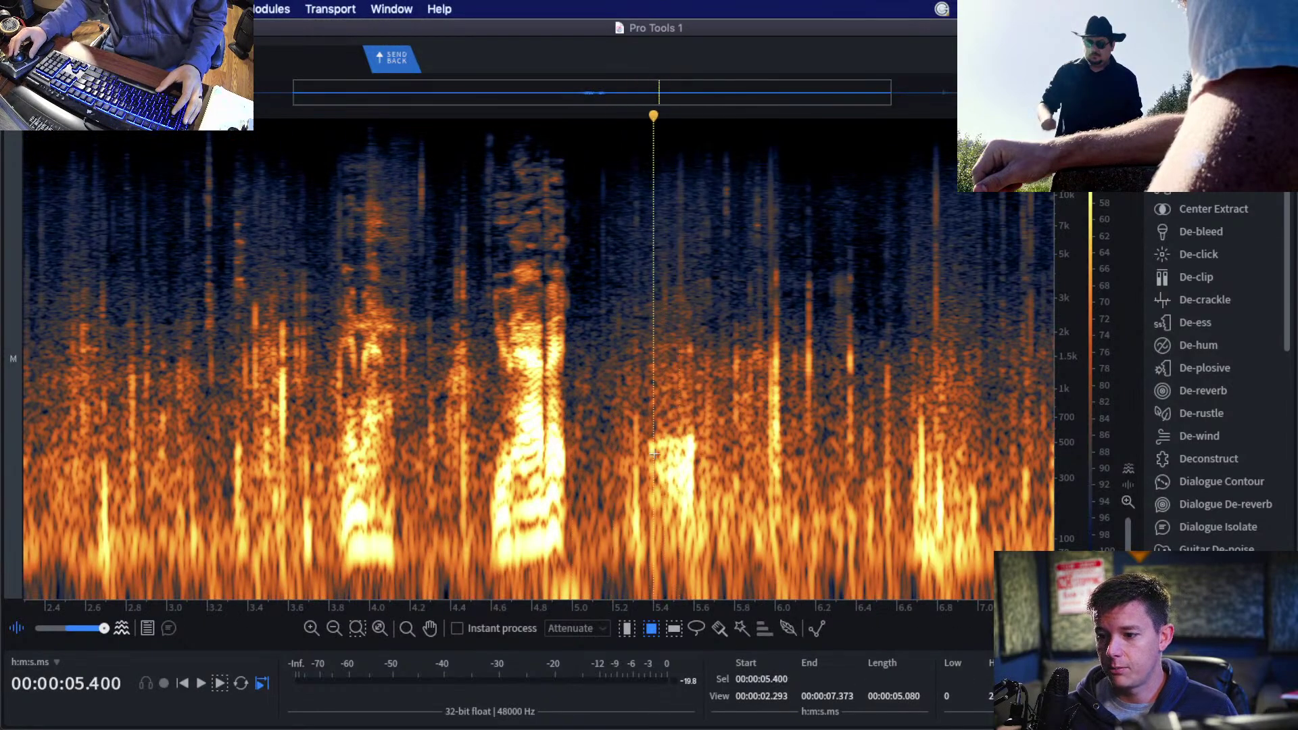
Play the clip from about 5.1 s to 6.6 s, and again from about 3.2 s.
{"action": "left_click", "coordinate": [591, 203]}
{"action": "key", "text": "space"}
{"action": "key", "text": "space"}
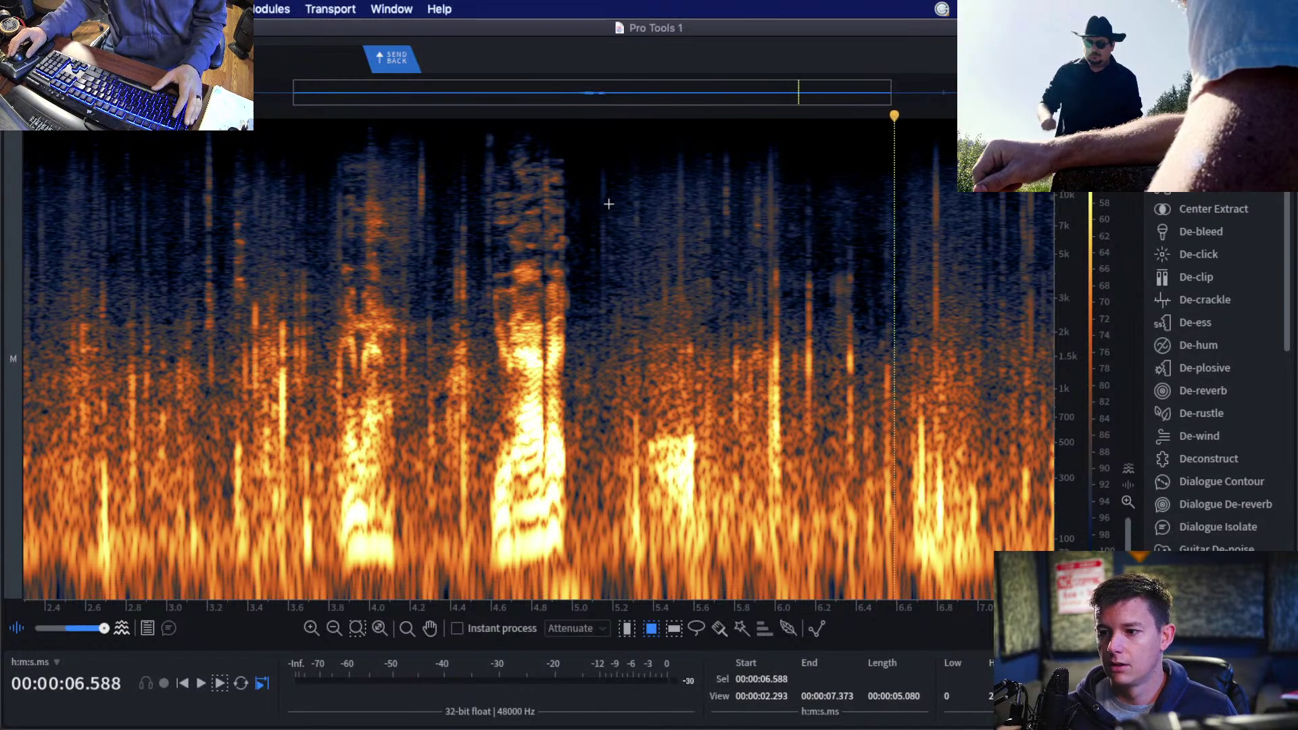
{"action": "left_click", "coordinate": [212, 246]}
{"action": "key", "text": "space"}
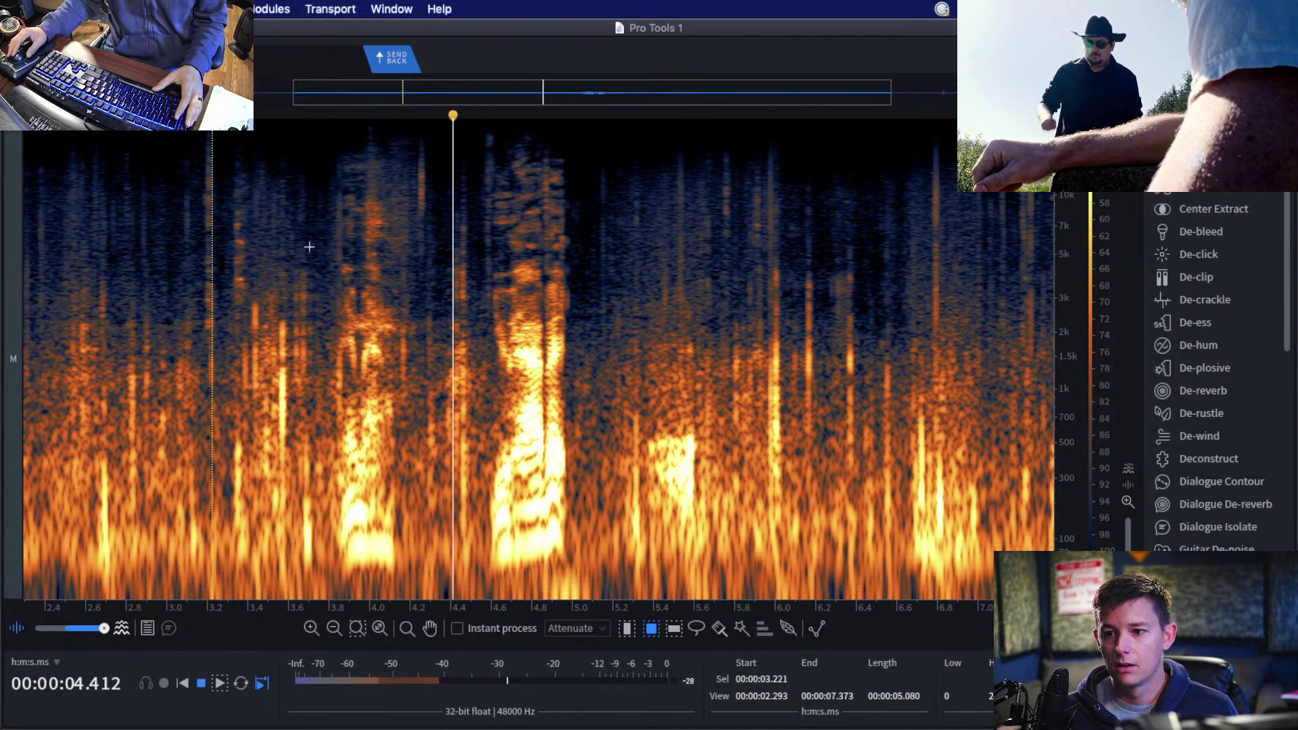
Play the word near 4.0 s repeatedly, starting from about 3.8 s.
{"action": "scroll", "coordinate": [356, 241], "scroll_direction": "up", "scroll_amount": 5}
{"action": "left_click", "coordinate": [428, 241]}
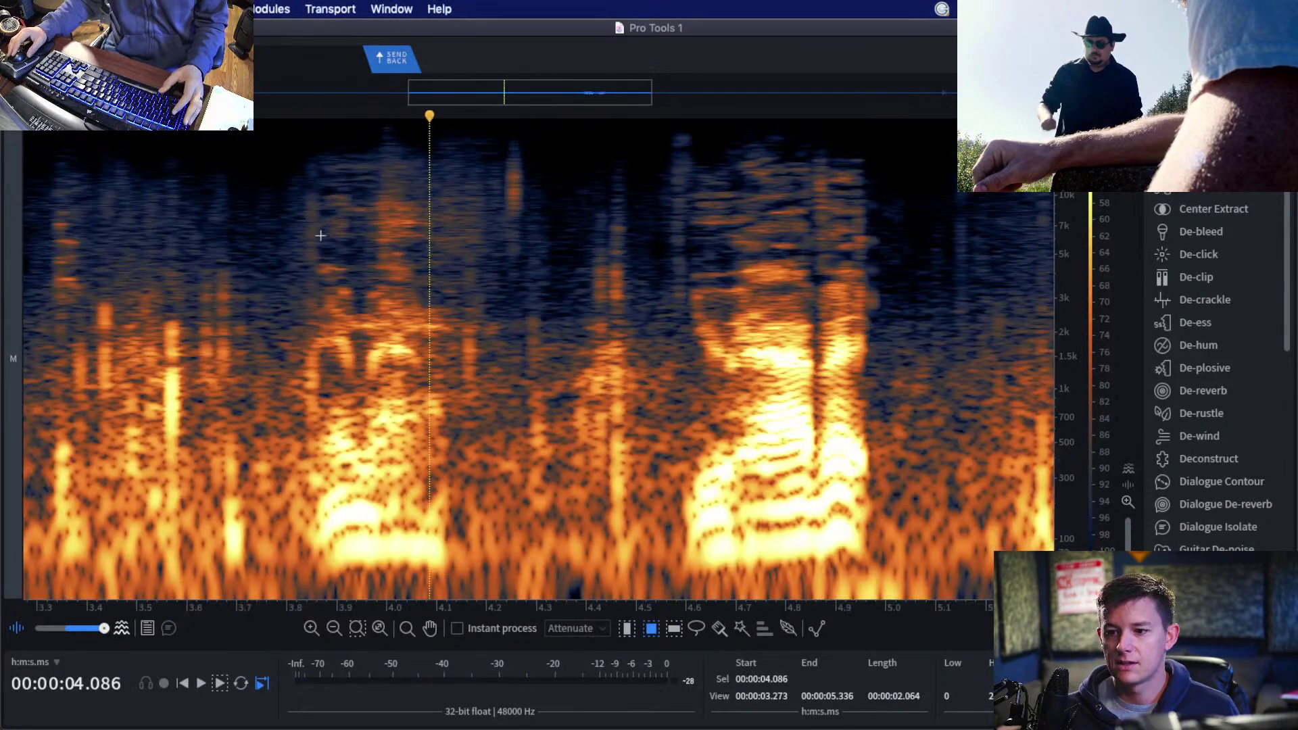
{"action": "left_click", "coordinate": [285, 271]}
{"action": "key", "text": "space"}
{"action": "key", "text": "space"}
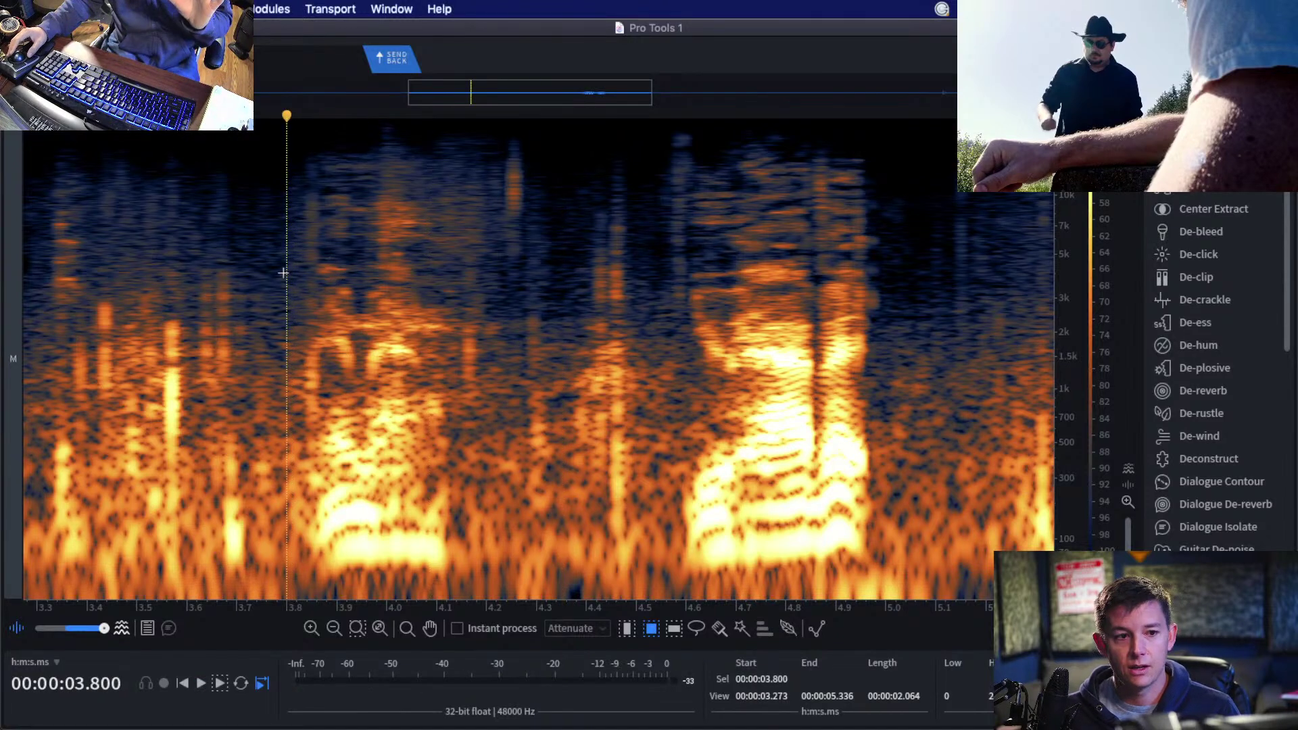
{"action": "left_click", "coordinate": [280, 275]}
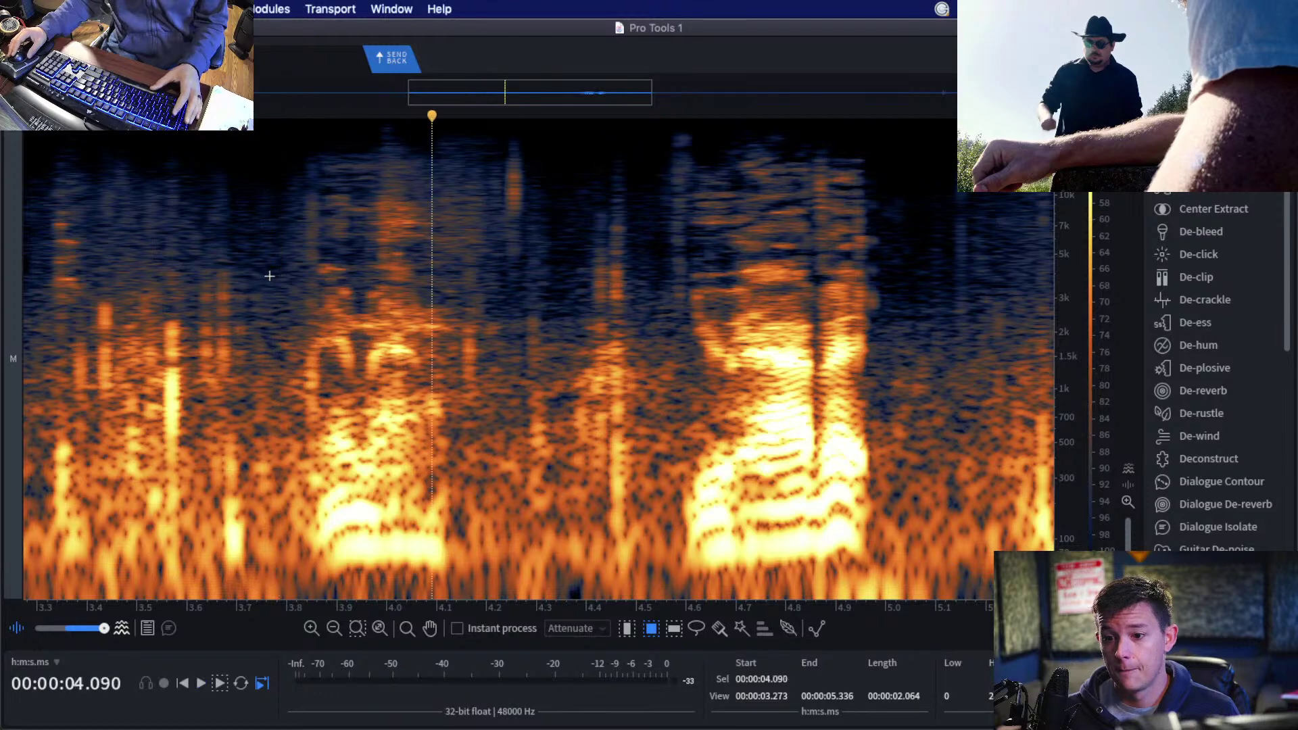
{"action": "key", "text": "space"}
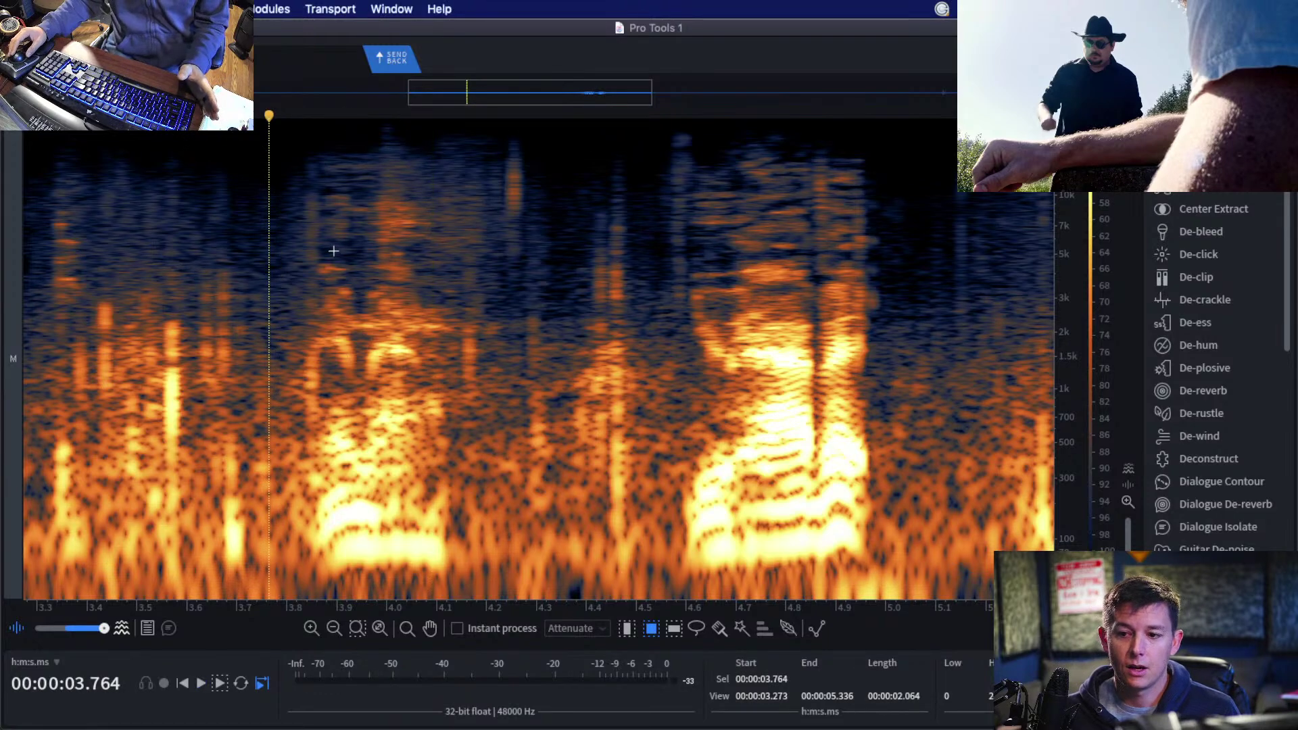
Apply De-click to the spikes near 3.82 s above about 630 Hz, near 4.15 s, and near 4.24 s above about 5.3 kHz.
{"action": "scroll", "coordinate": [364, 232], "scroll_direction": "up", "scroll_amount": 2}
{"action": "scroll", "coordinate": [364, 233], "scroll_direction": "up", "scroll_amount": 2}
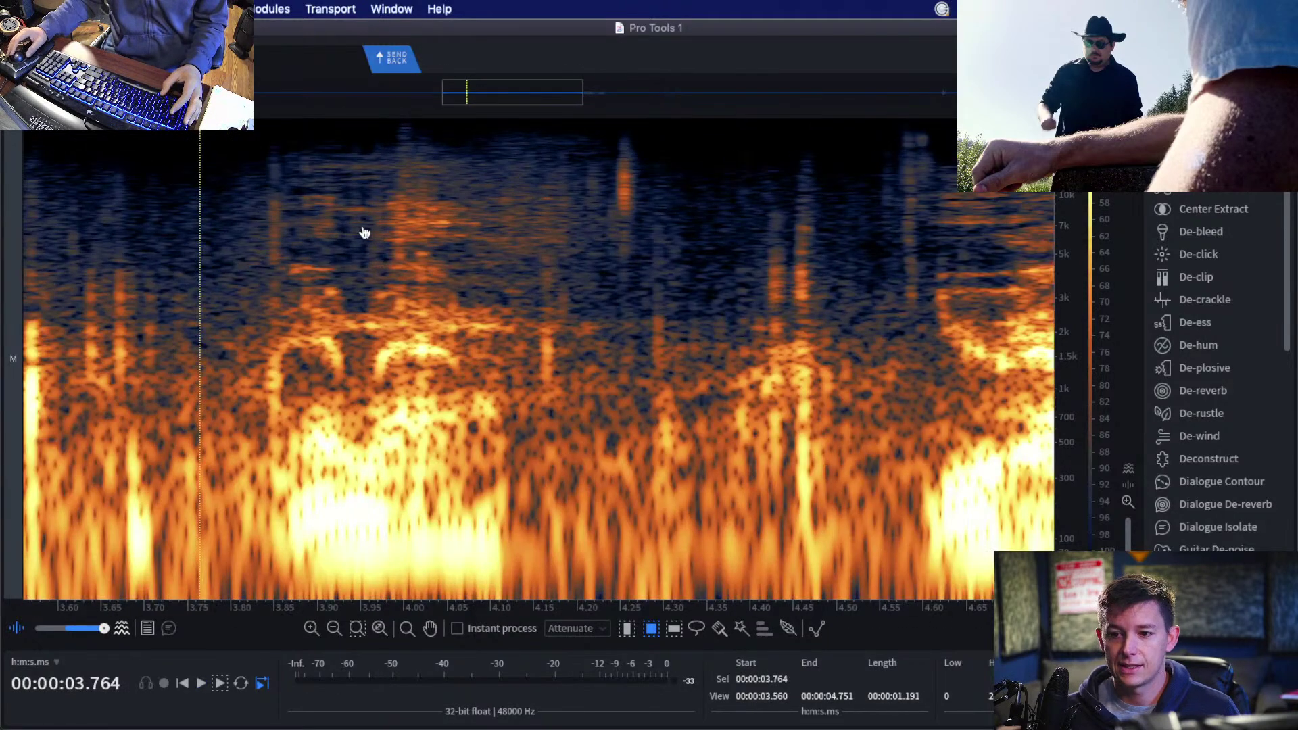
{"action": "scroll", "coordinate": [364, 232], "scroll_direction": "down", "scroll_amount": 1}
{"action": "left_click_drag", "start_coordinate": [266, 150], "coordinate": [308, 426]}
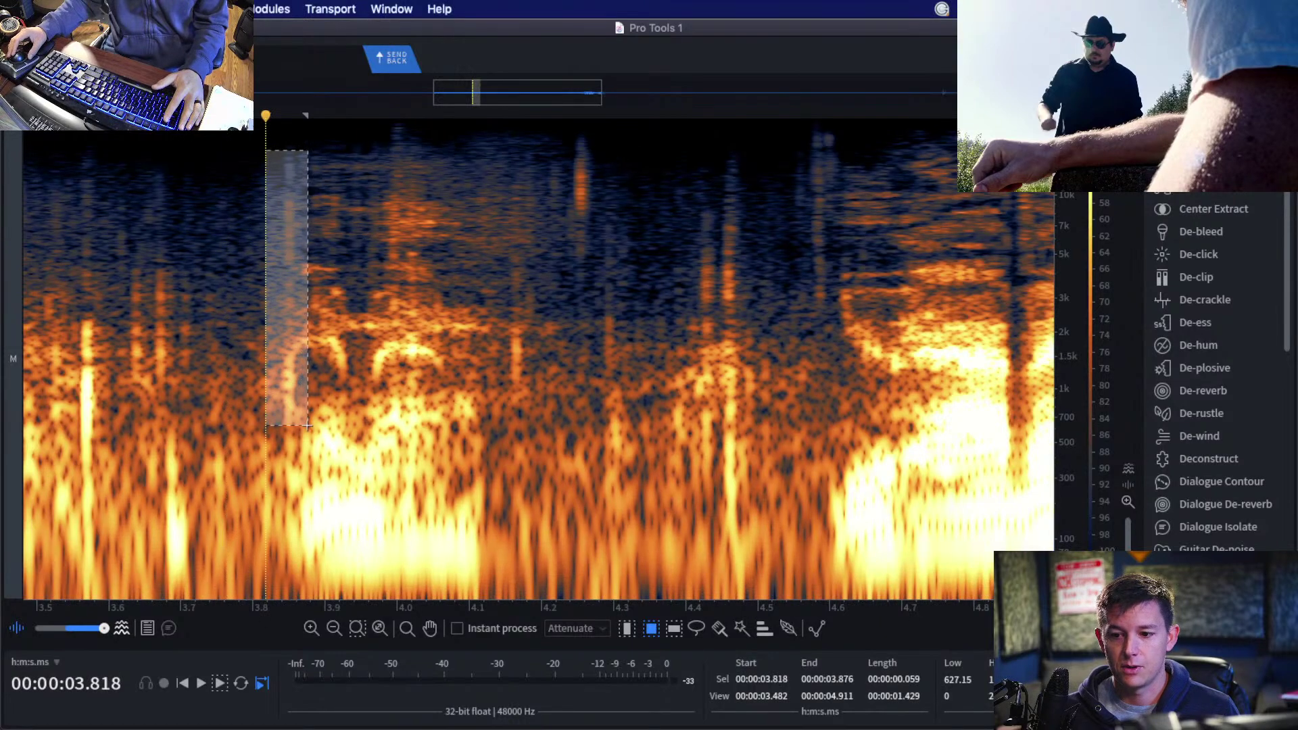
{"action": "key", "text": "super+r"}
{"action": "left_click_drag", "start_coordinate": [498, 140], "coordinate": [544, 402]}
{"action": "key", "text": "super+r"}
{"action": "left_click_drag", "start_coordinate": [570, 140], "coordinate": [597, 250]}
{"action": "key", "text": "super+r"}
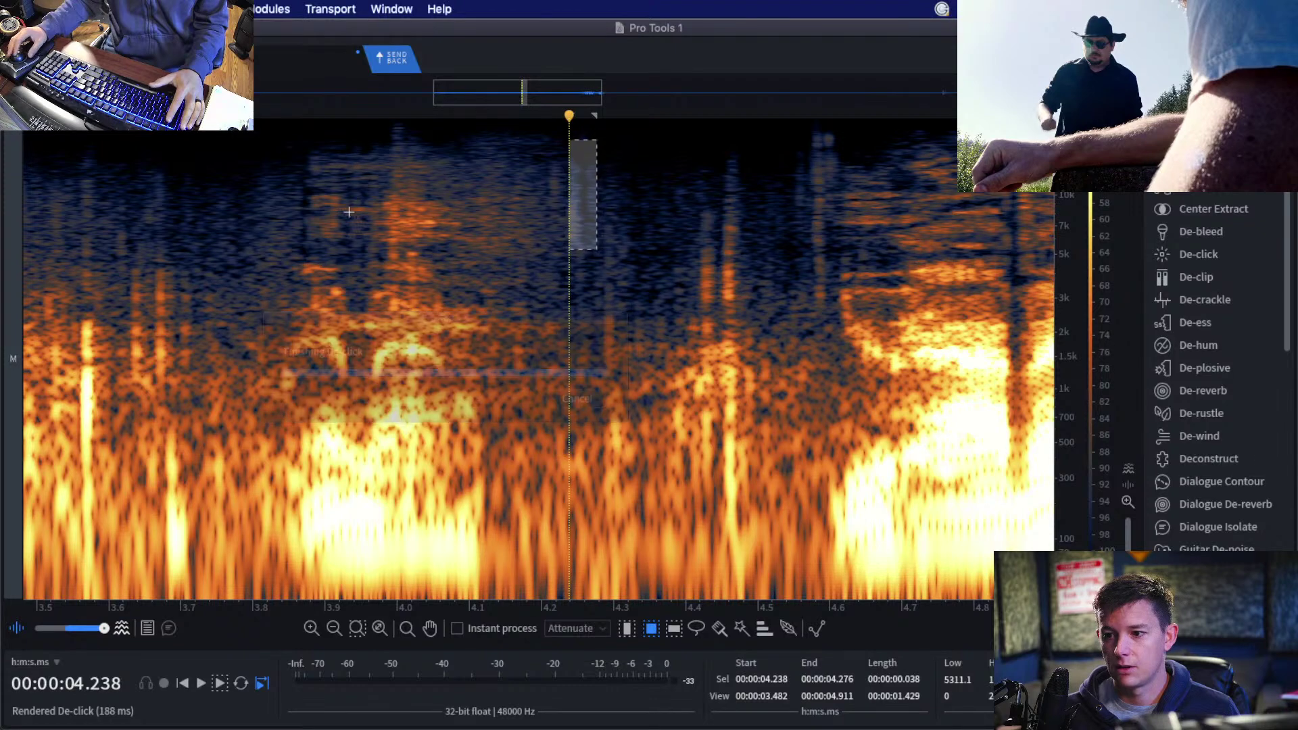
Play the declicked word from about 3.7 s and return the playhead to about 3.81 s.
{"action": "left_click", "coordinate": [203, 214]}
{"action": "key", "text": "space"}
{"action": "left_click", "coordinate": [261, 214]}
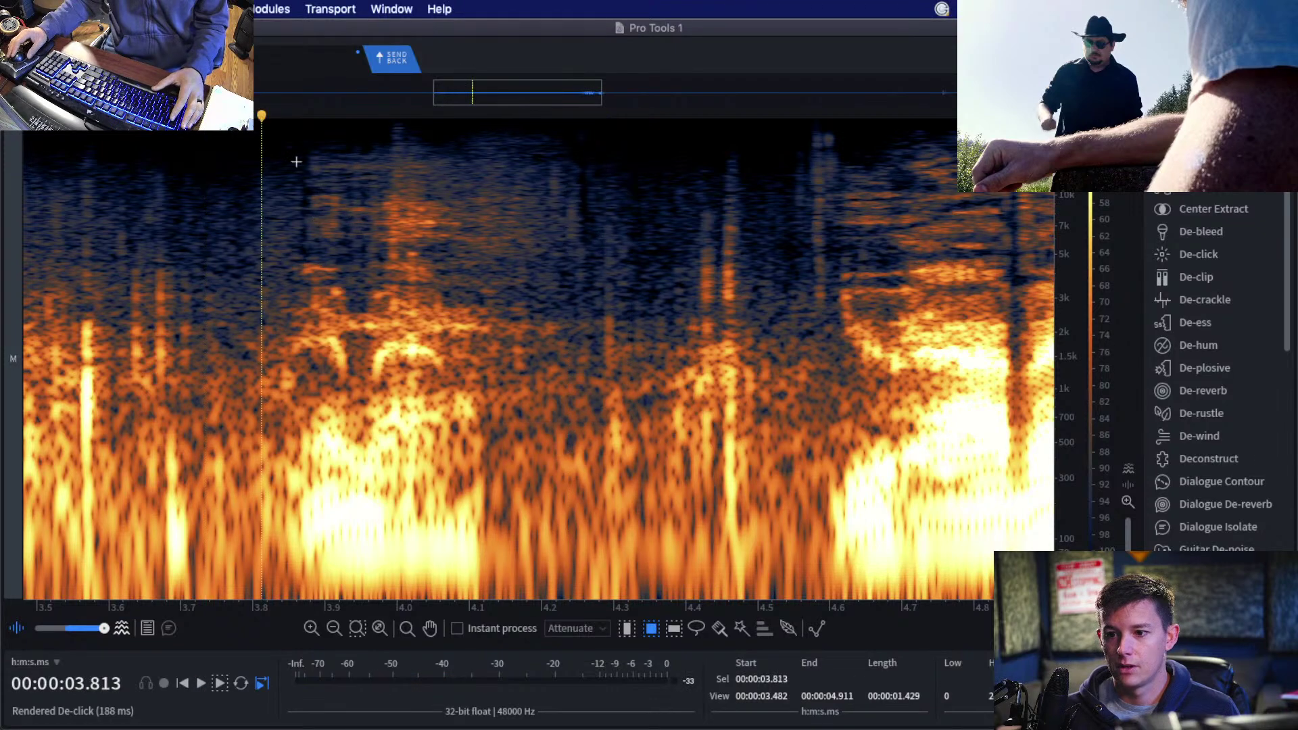
Process the area from about 3.83 to 4.24 s above about 3.8 kHz, trying both De-click and De-crackle.
{"action": "left_click_drag", "start_coordinate": [274, 148], "coordinate": [568, 277]}
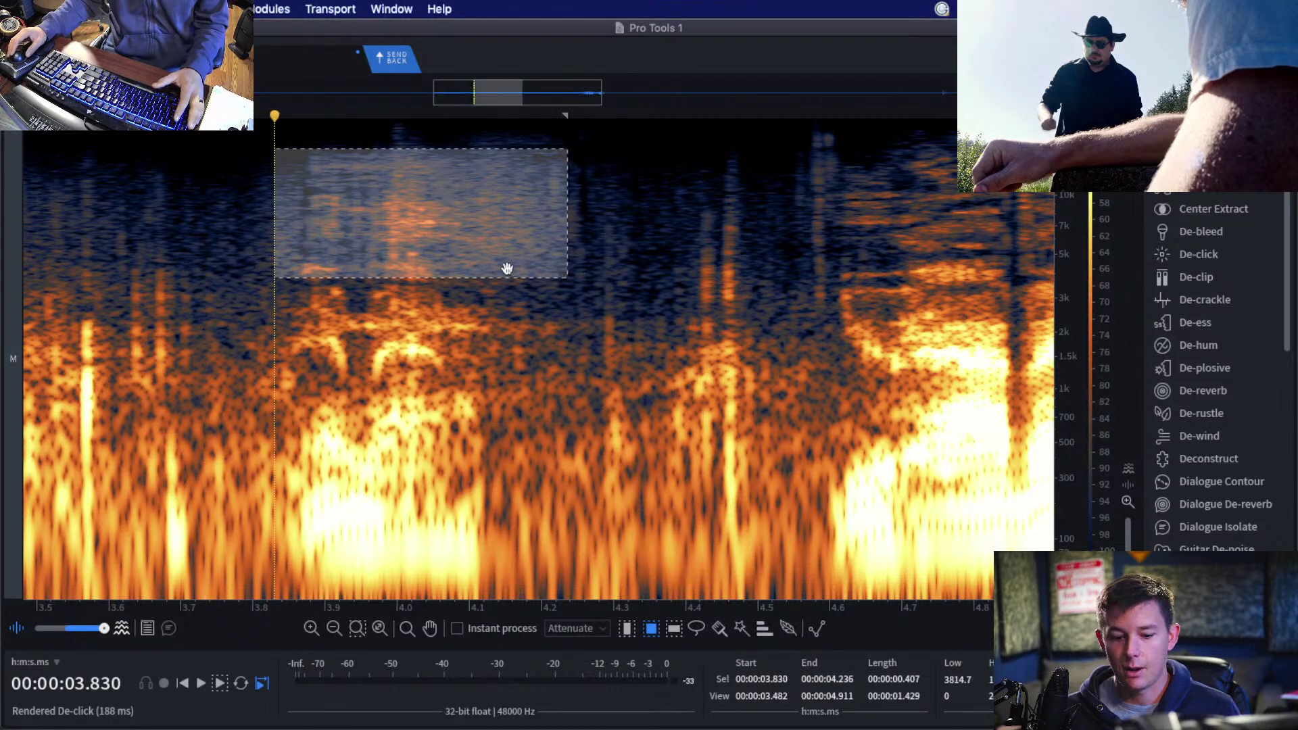
{"action": "key", "text": "super+r"}
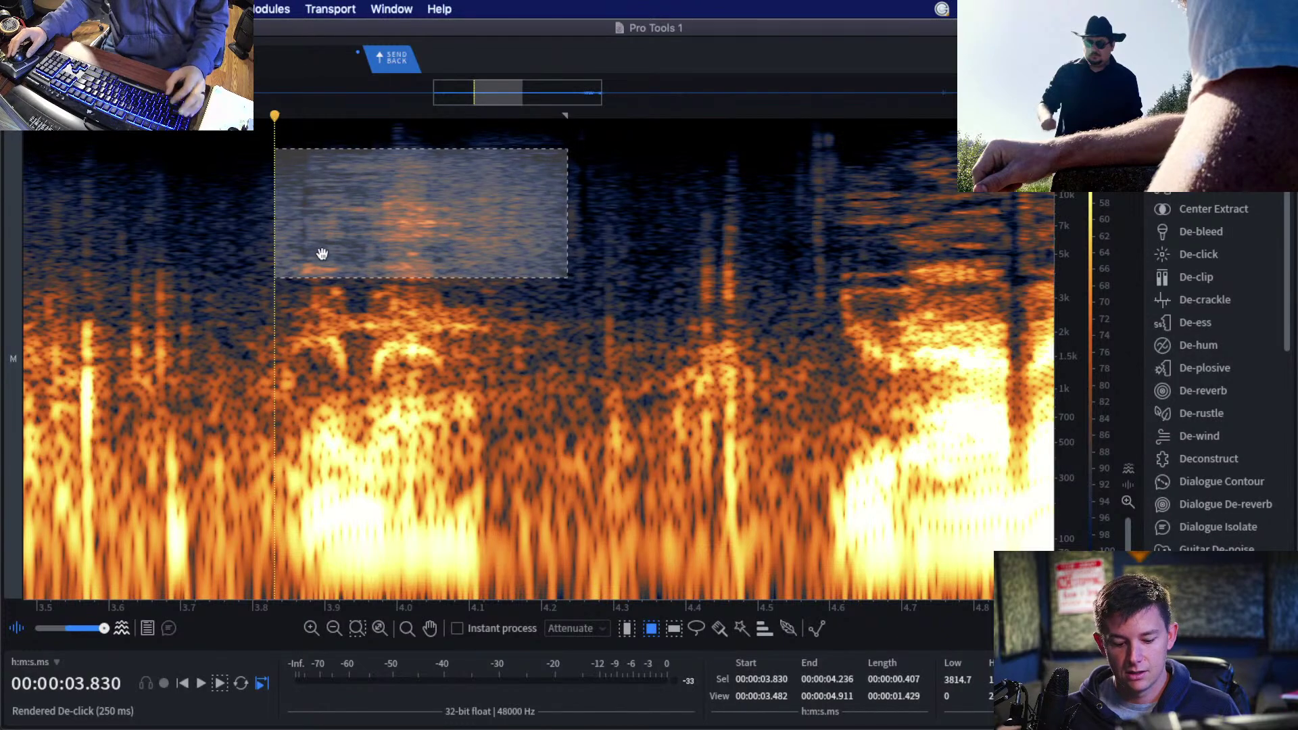
{"action": "key", "text": "super+r"}
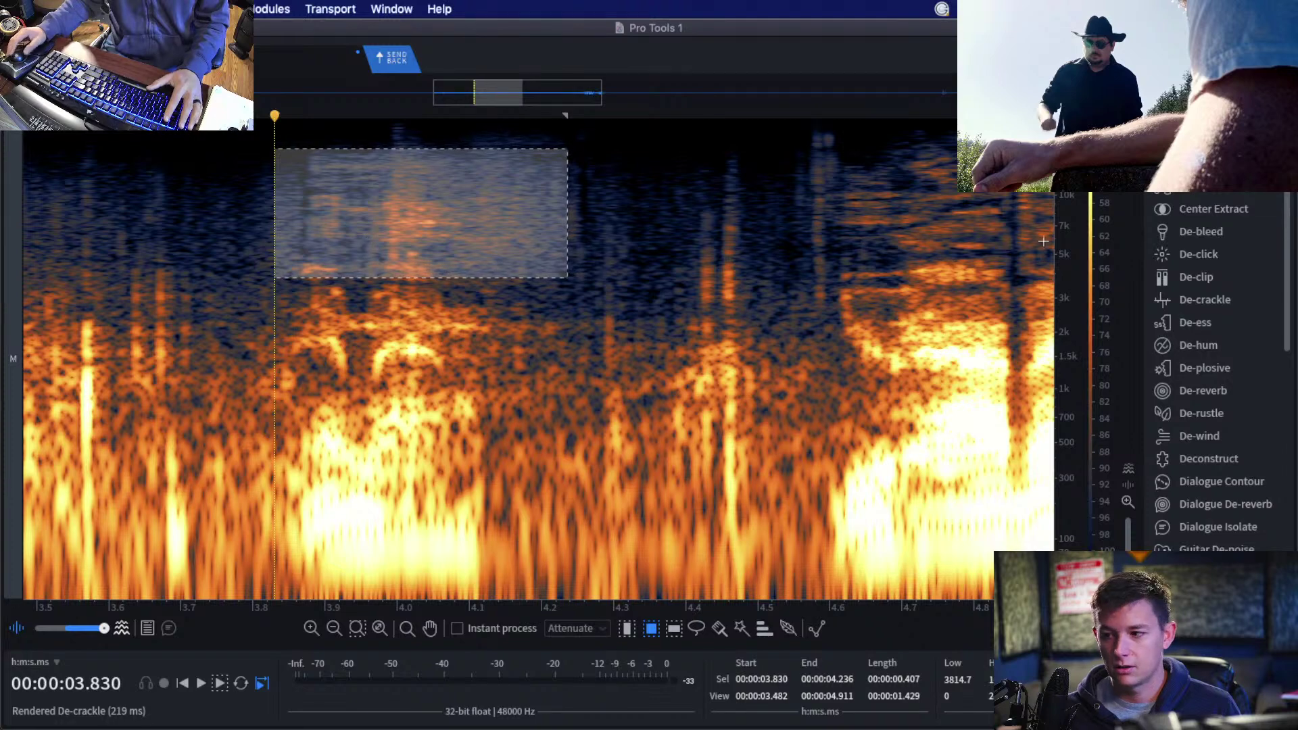
{"action": "key", "text": "super+r"}
Play the word again from about 3.7 s and mark the area from about 4.21 to 4.28 s in the high frequencies.
{"action": "left_click", "coordinate": [200, 232]}
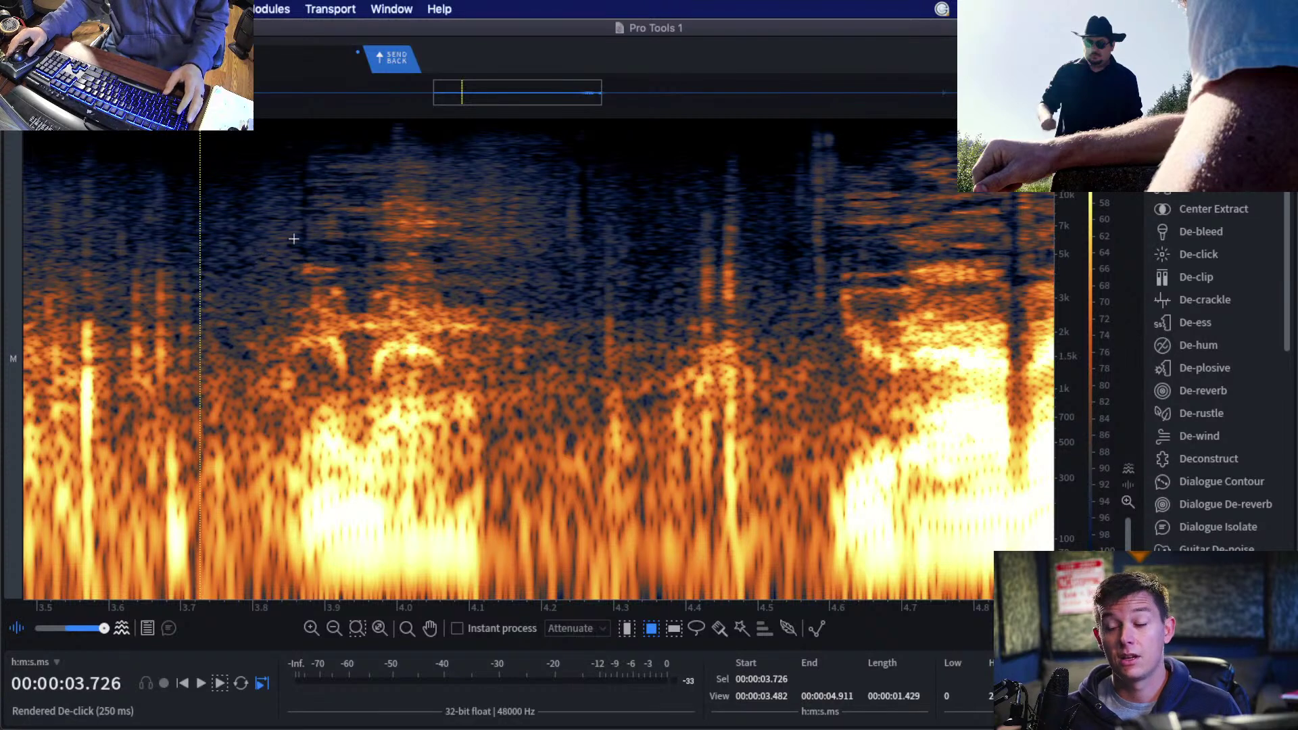
{"action": "key", "text": "space"}
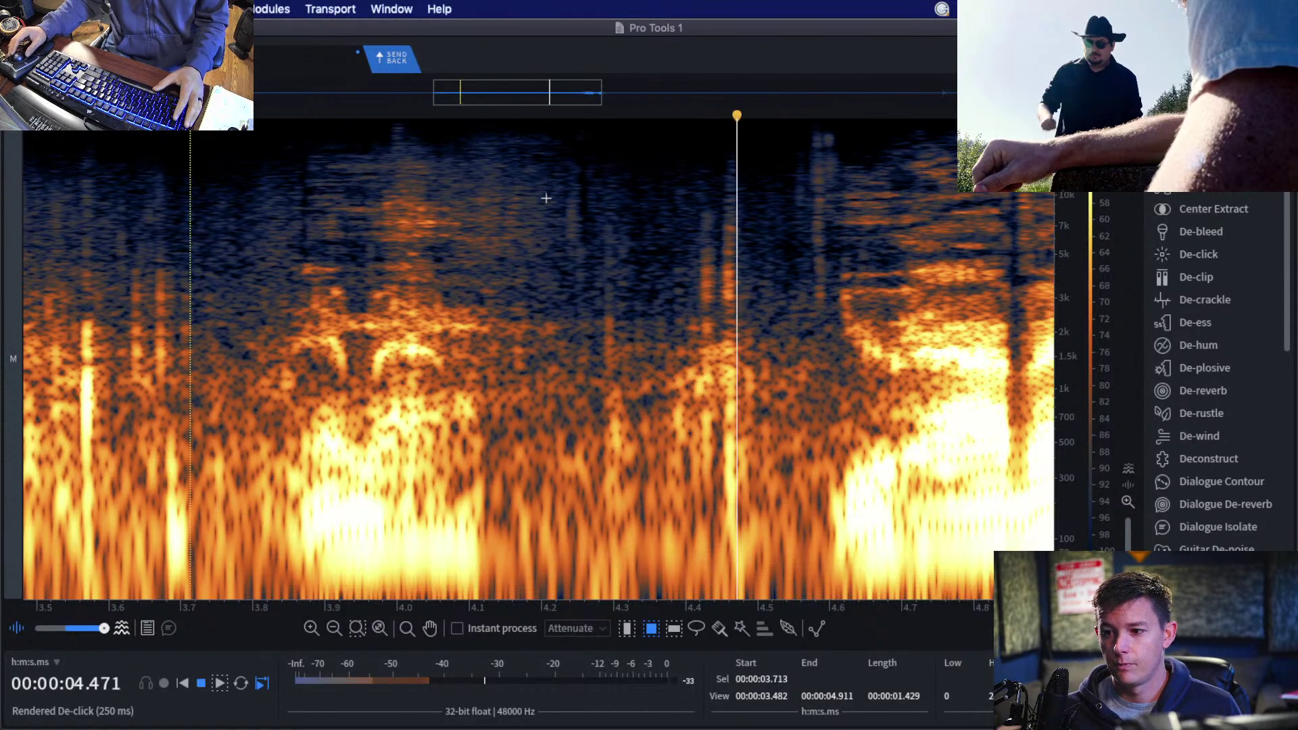
{"action": "left_click", "coordinate": [546, 160]}
{"action": "left_click_drag", "start_coordinate": [546, 160], "coordinate": [595, 274]}
{"action": "left_click", "coordinate": [336, 196]}
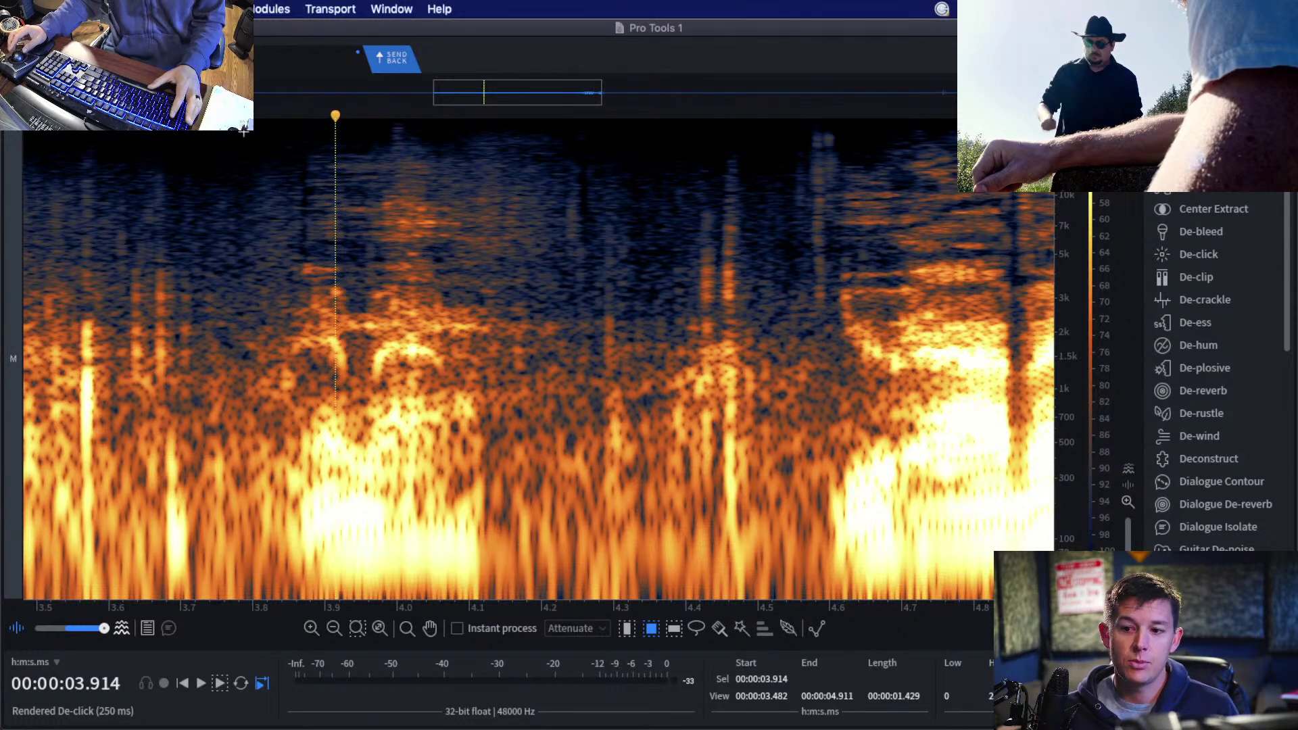
Render De-rustle on about 3.78 to 4.25 s above about 780 Hz, first as set, and again with ambience preservation at 100%.
{"action": "left_click_drag", "start_coordinate": [235, 123], "coordinate": [575, 411]}
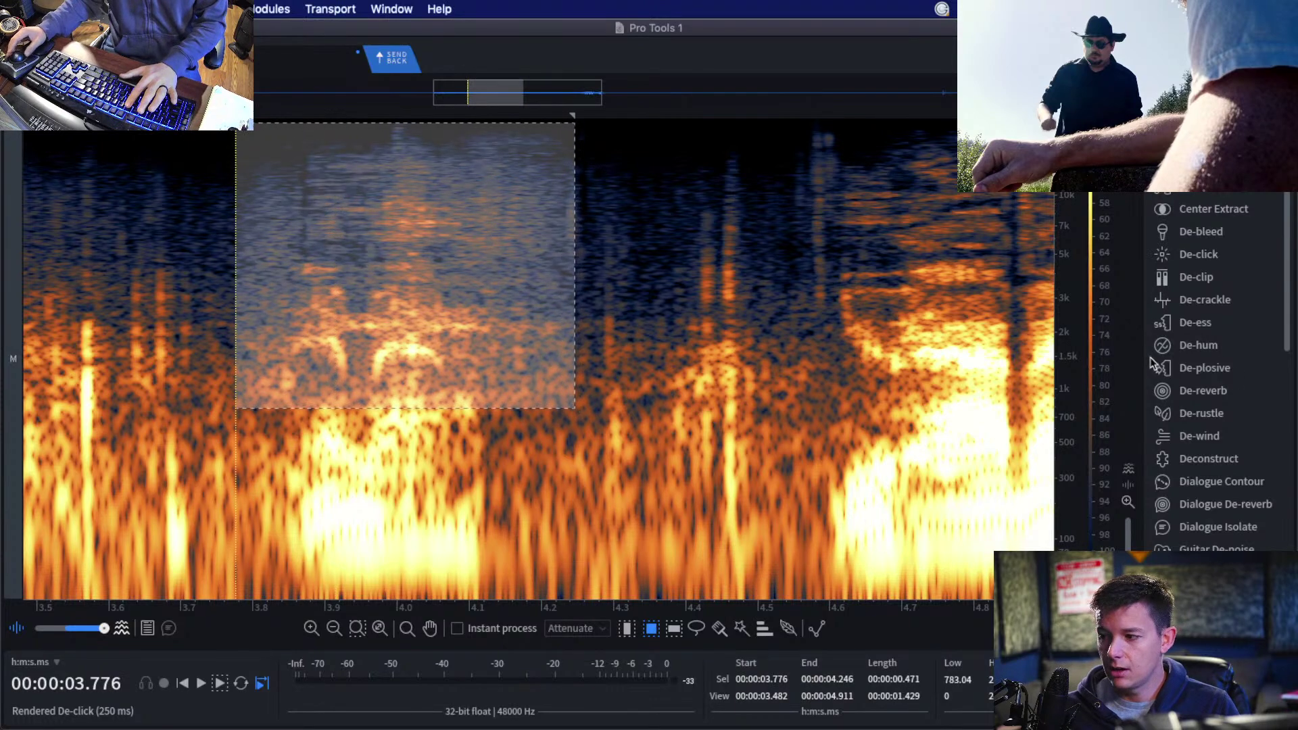
{"action": "left_click", "coordinate": [1201, 413]}
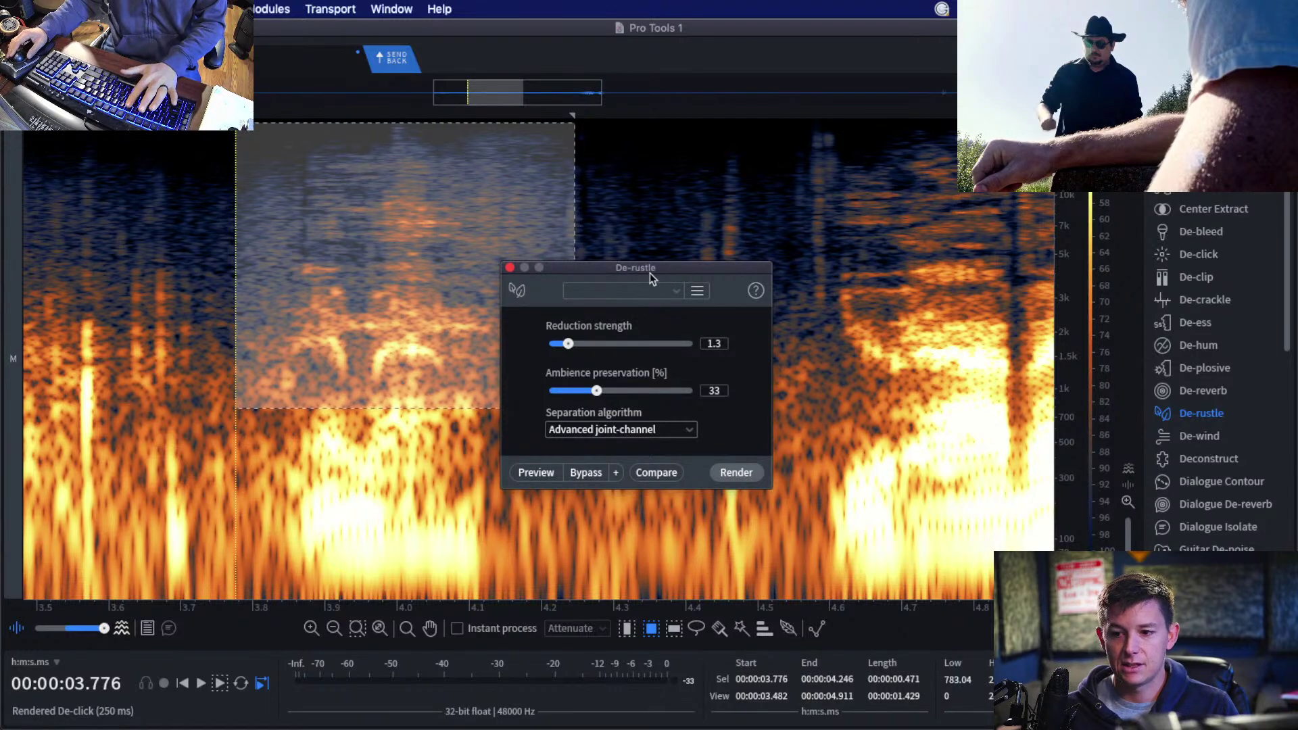
{"action": "key", "text": "Return"}
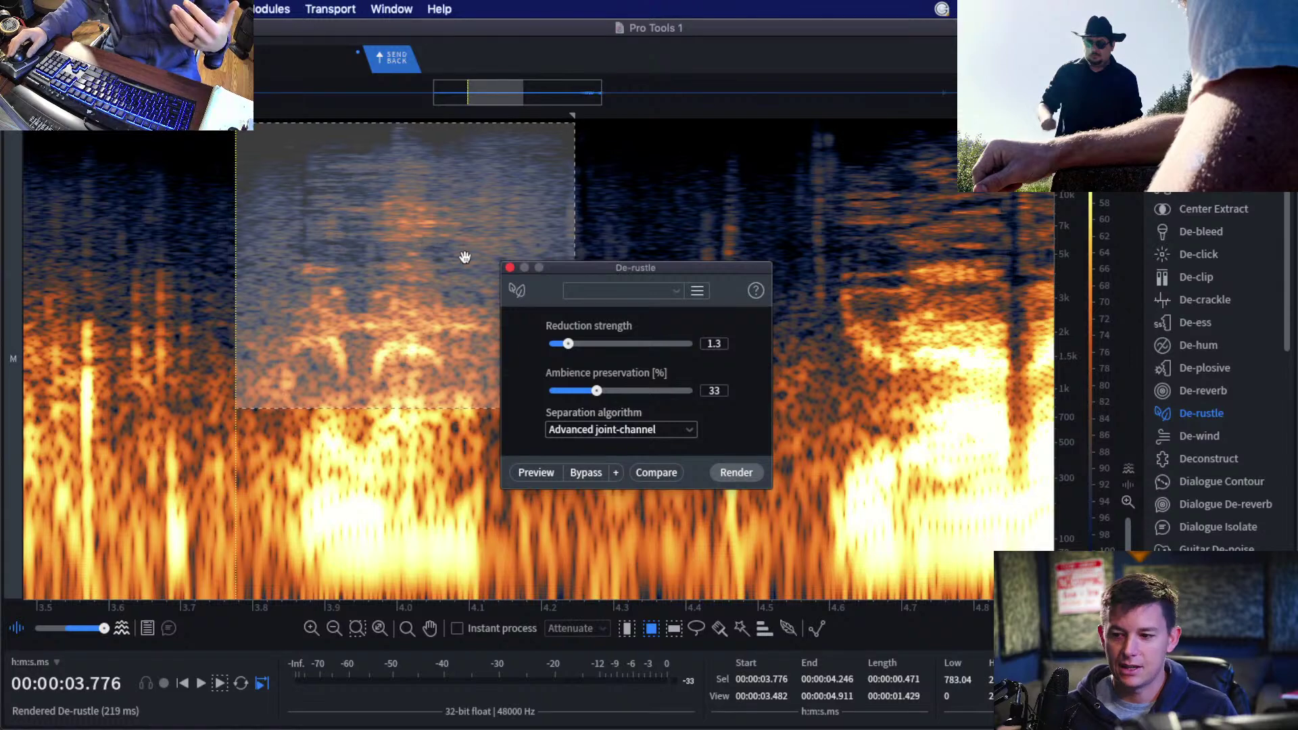
{"action": "left_click_drag", "start_coordinate": [611, 391], "coordinate": [696, 391]}
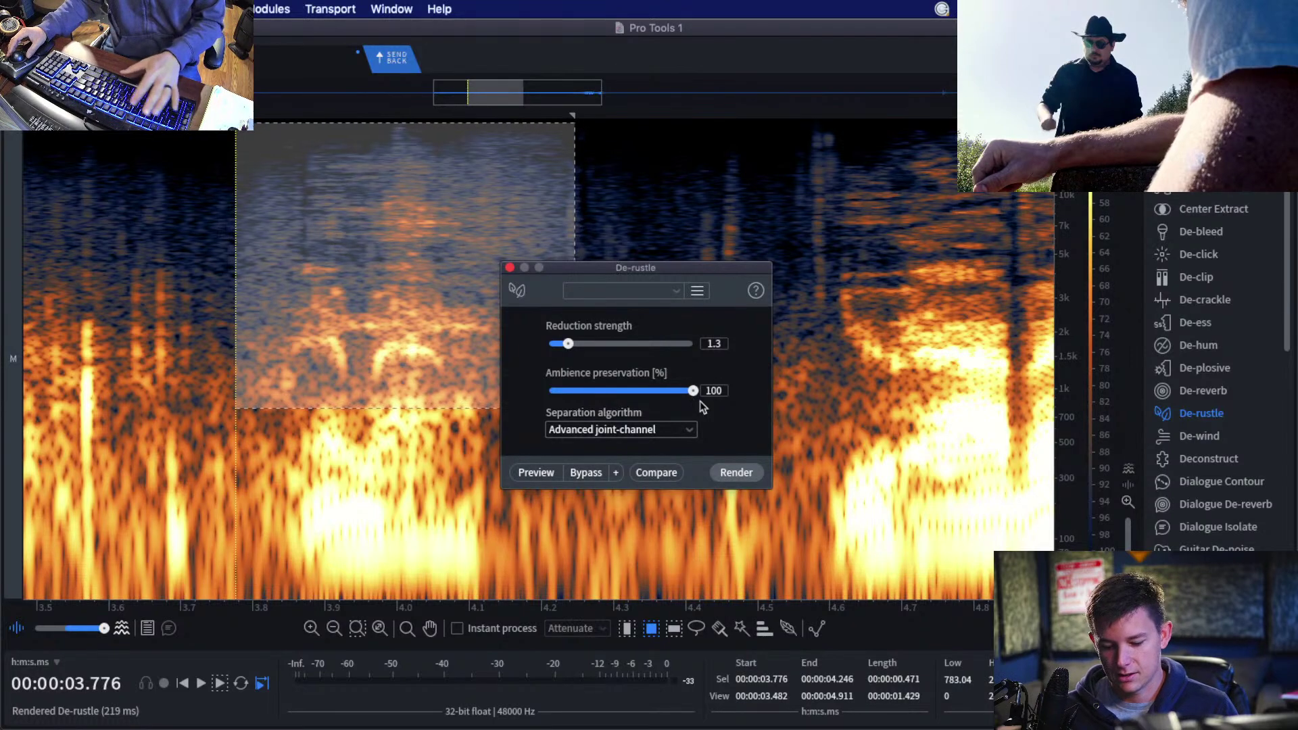
{"action": "key", "text": "Return"}
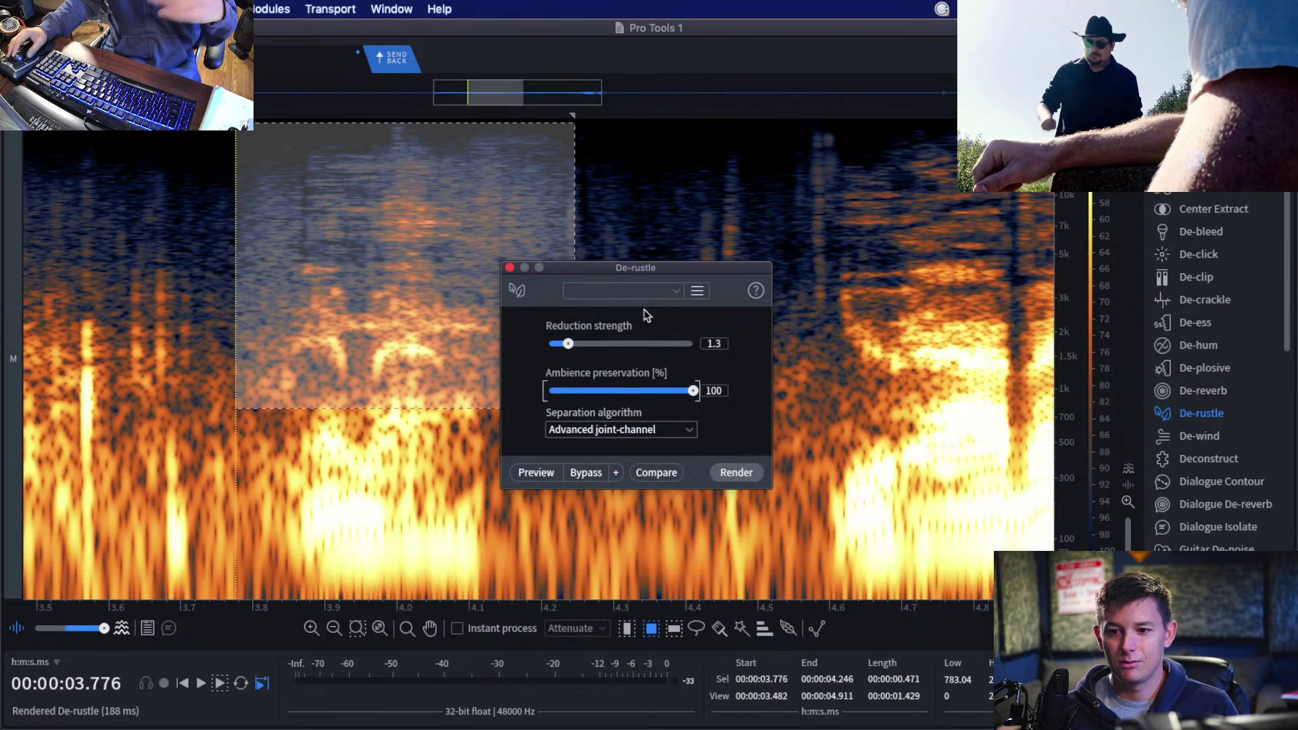
{"action": "left_click", "coordinate": [511, 268]}
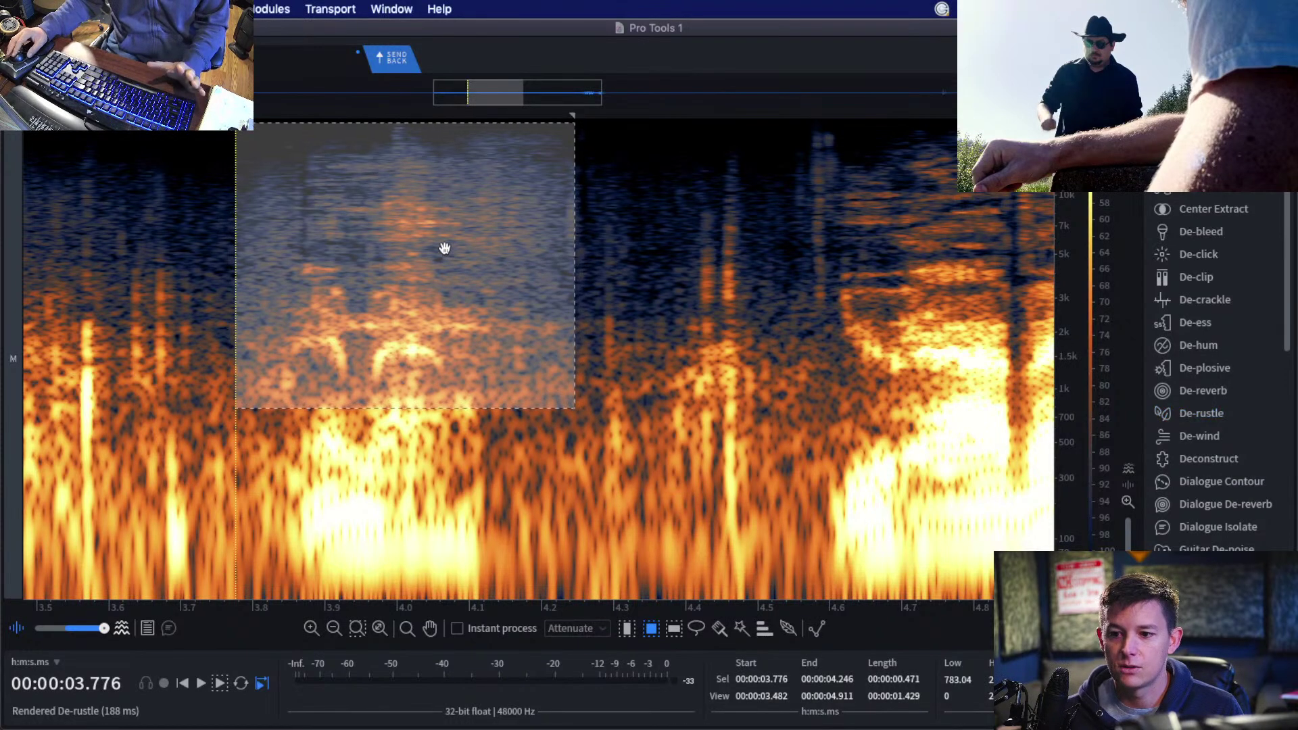
Render Dialogue Isolate with dialogue gain at -4.0 dB on the area from about 3.73 to 4.27 s above about 790 Hz.
{"action": "left_click", "coordinate": [359, 438]}
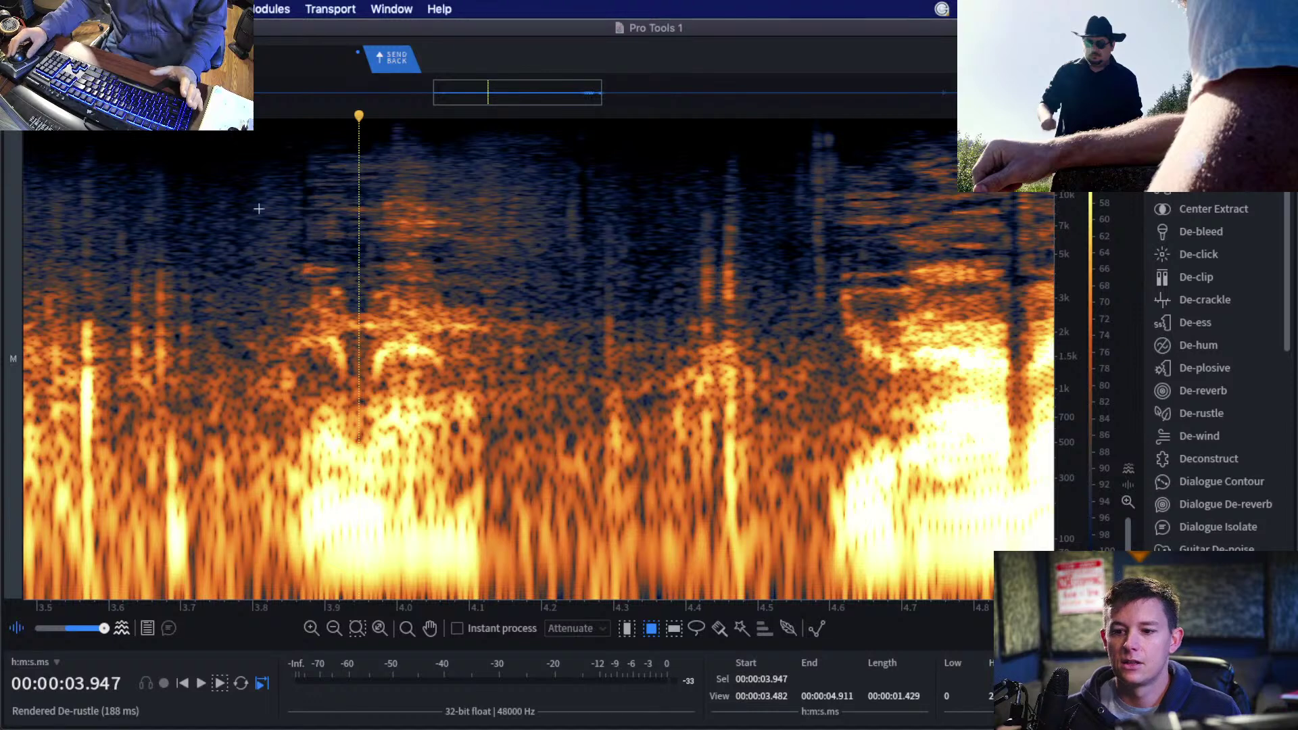
{"action": "left_click_drag", "start_coordinate": [203, 136], "coordinate": [588, 407]}
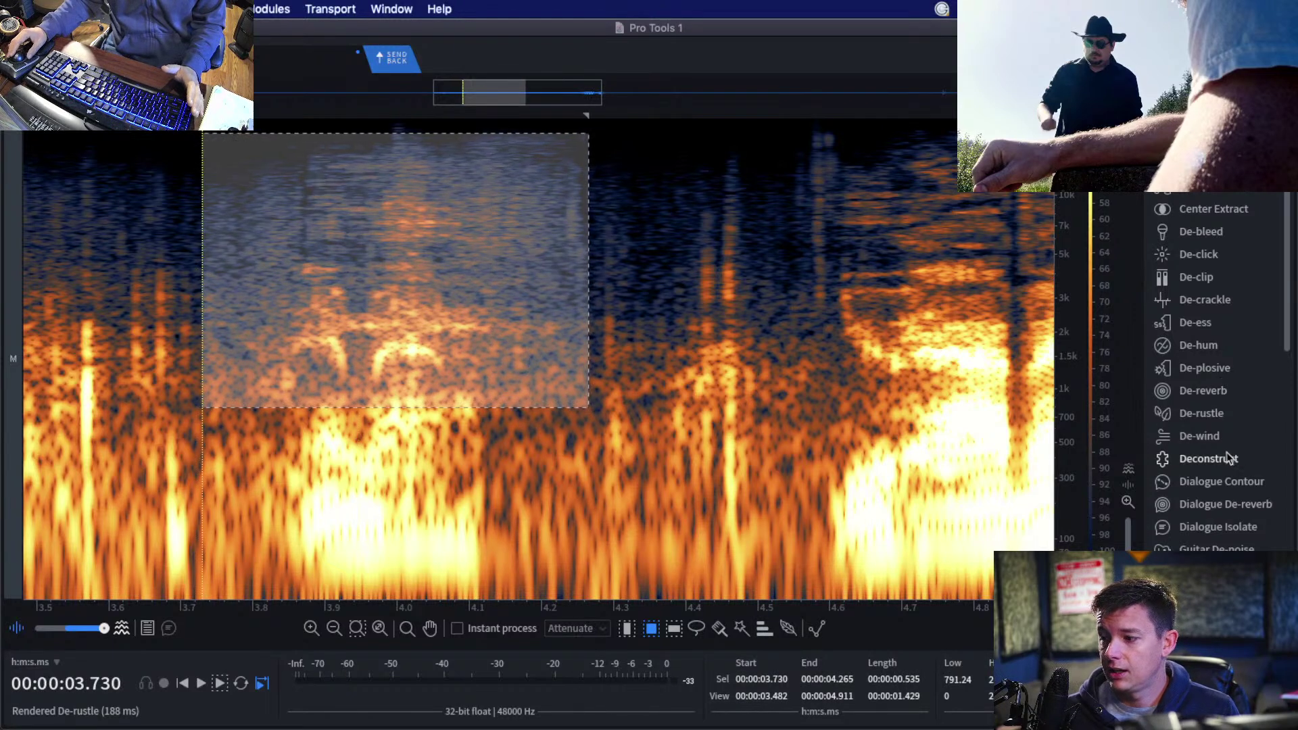
{"action": "left_click", "coordinate": [1237, 527]}
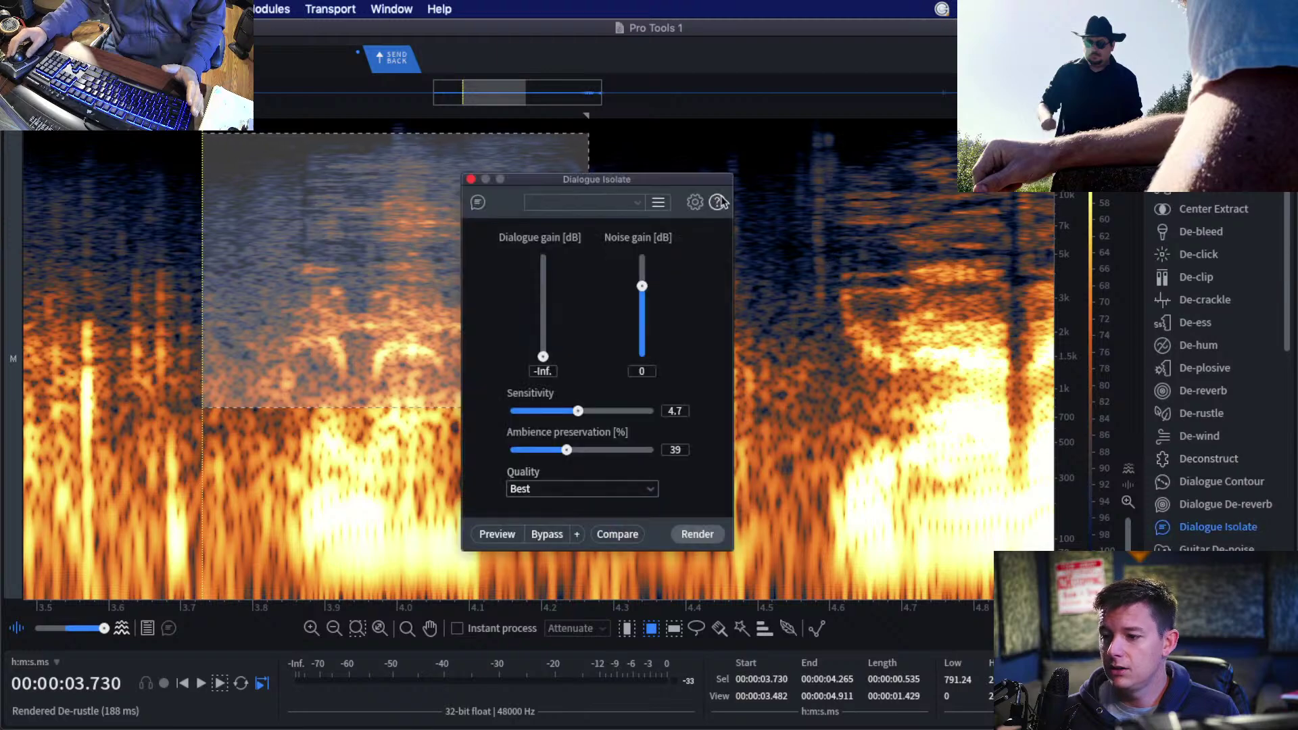
{"action": "left_click_drag", "start_coordinate": [724, 184], "coordinate": [930, 173]}
{"action": "left_click_drag", "start_coordinate": [764, 345], "coordinate": [765, 304]}
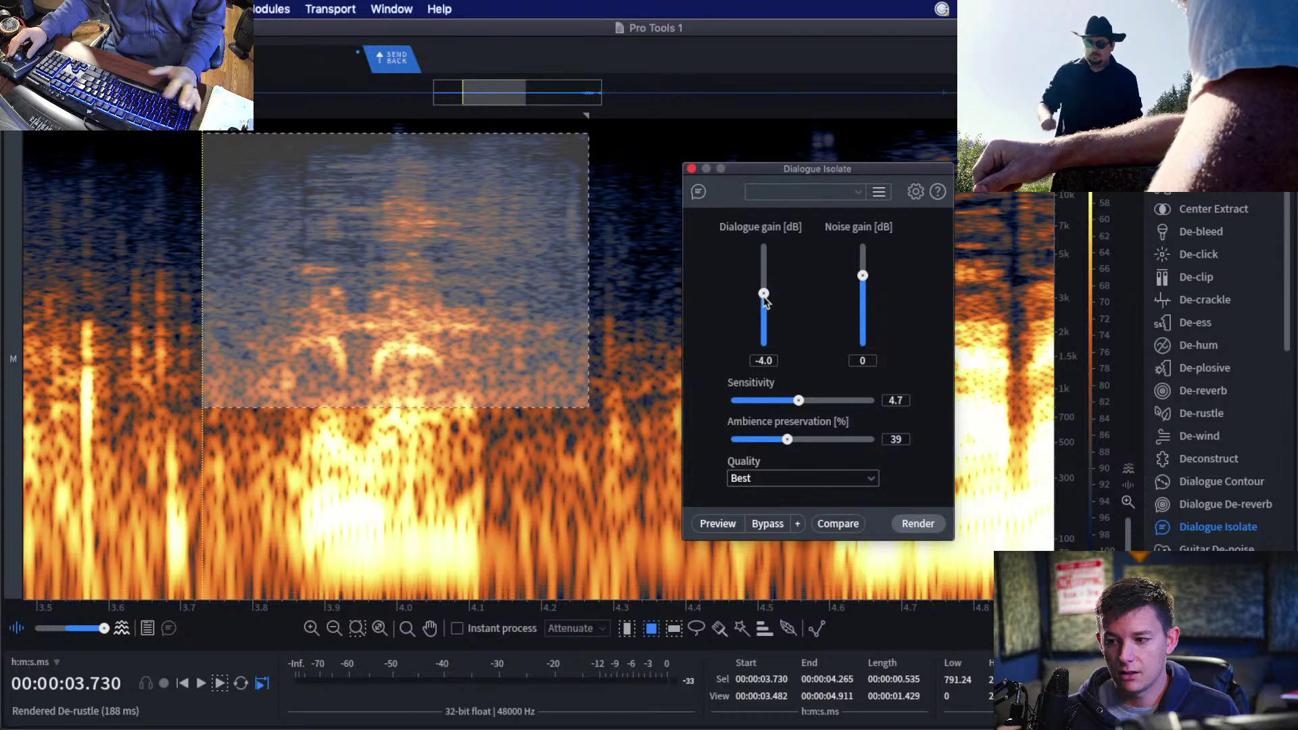
{"action": "left_click", "coordinate": [918, 524]}
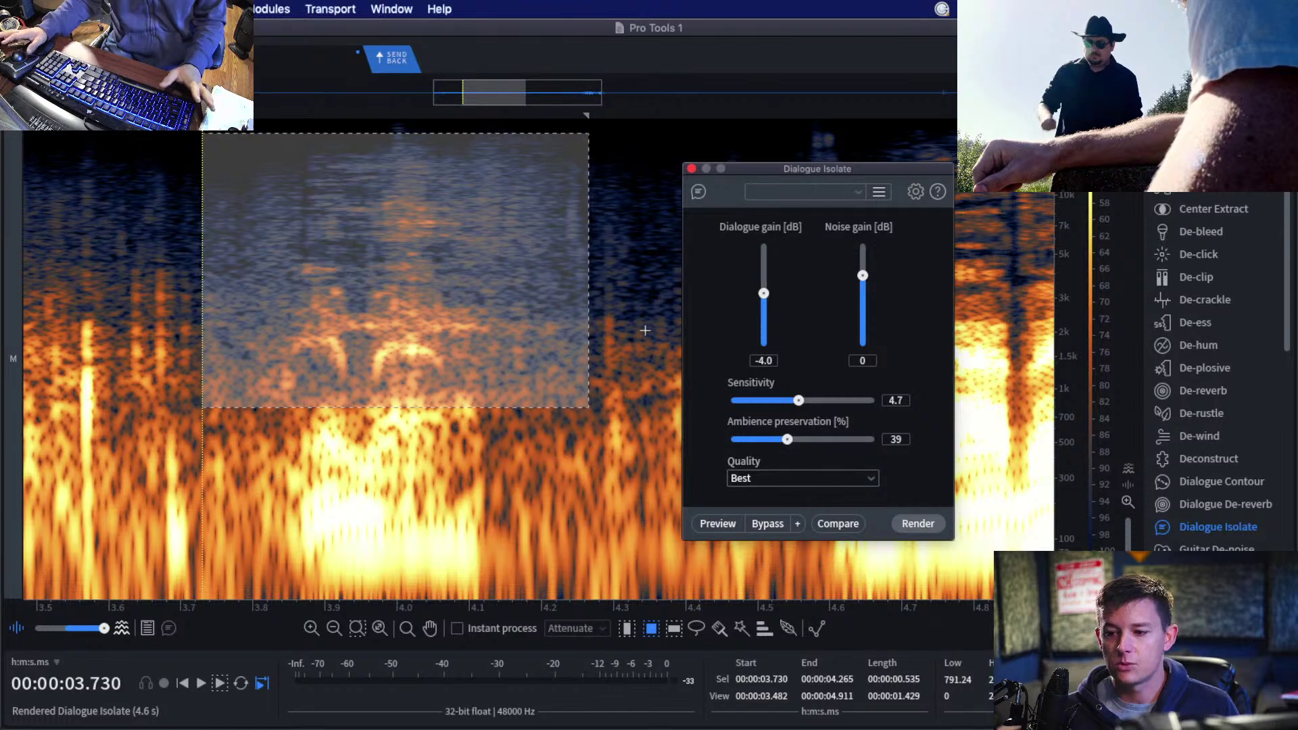
Play the word from about 3.7 s and 3.6 s, and mark the noise from 4.10 to about 4.22 s above about 3.5 kHz.
{"action": "key", "text": "space"}
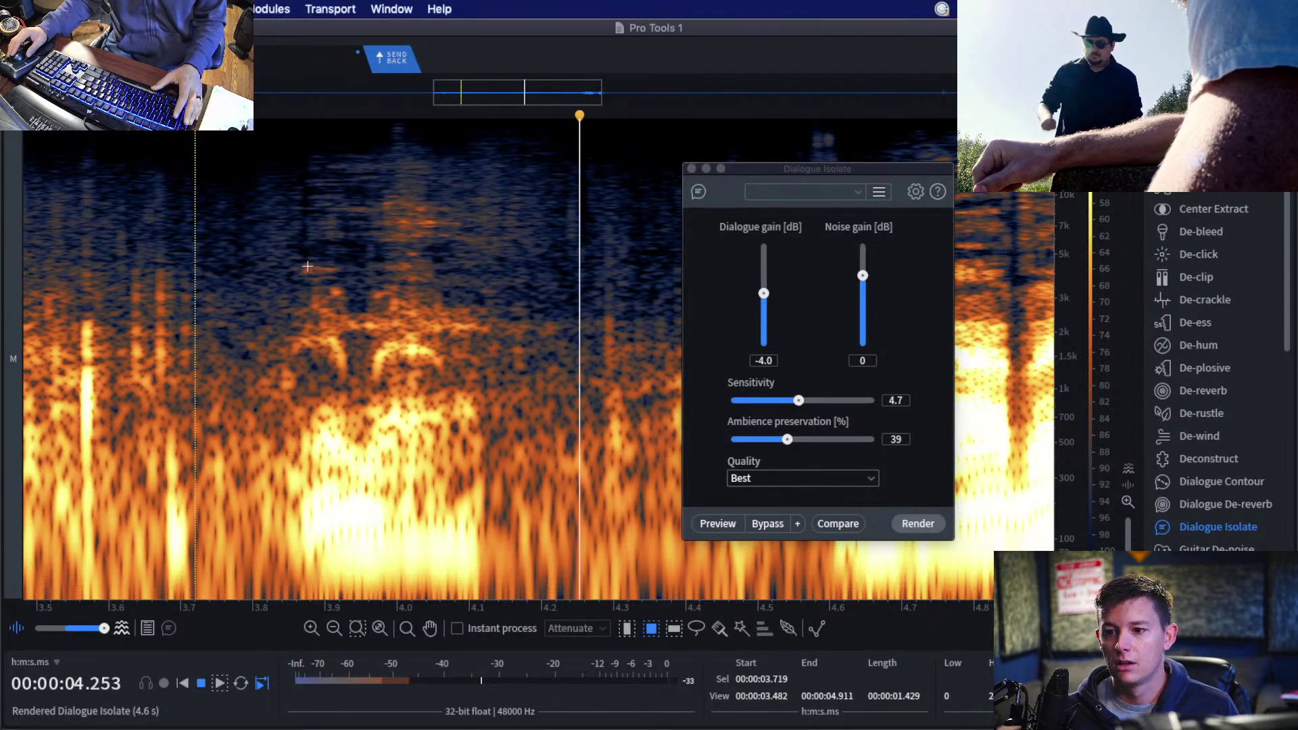
{"action": "left_click", "coordinate": [306, 264]}
{"action": "key", "text": "space"}
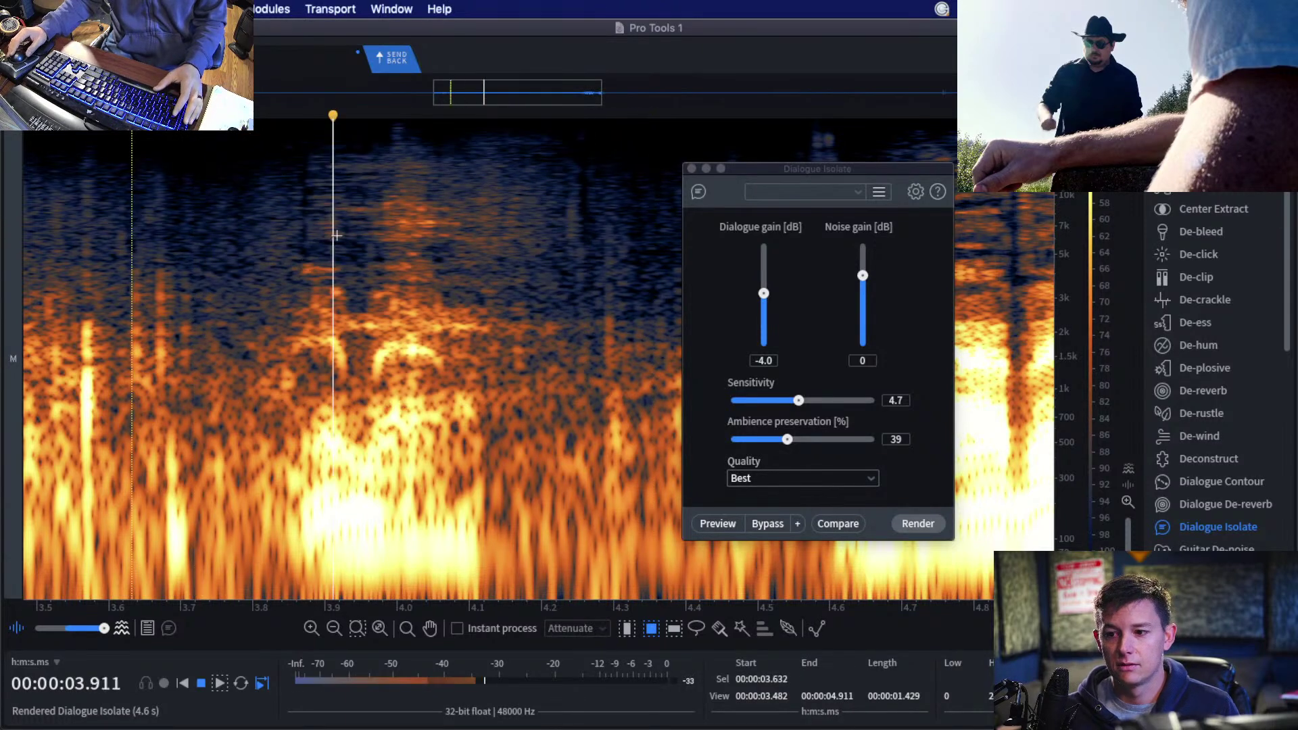
{"action": "left_click_drag", "start_coordinate": [469, 129], "coordinate": [552, 286]}
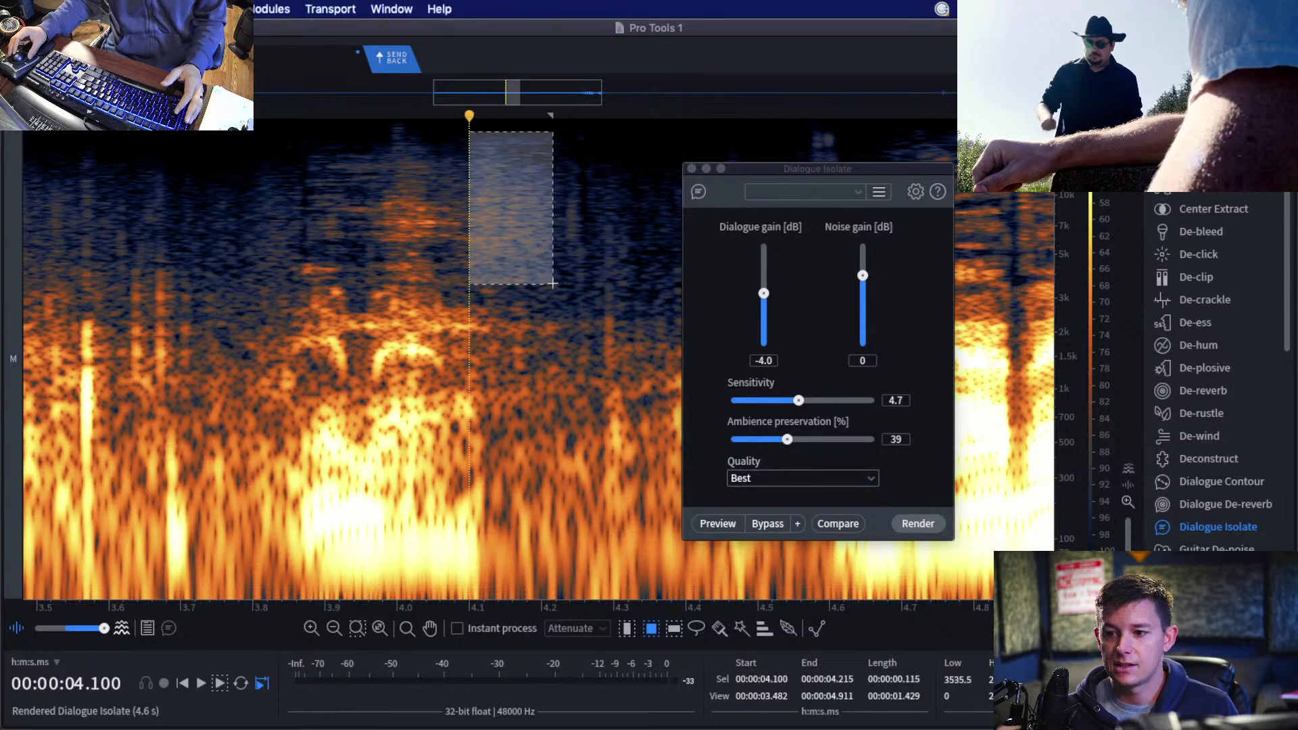
{"action": "left_click", "coordinate": [405, 216]}
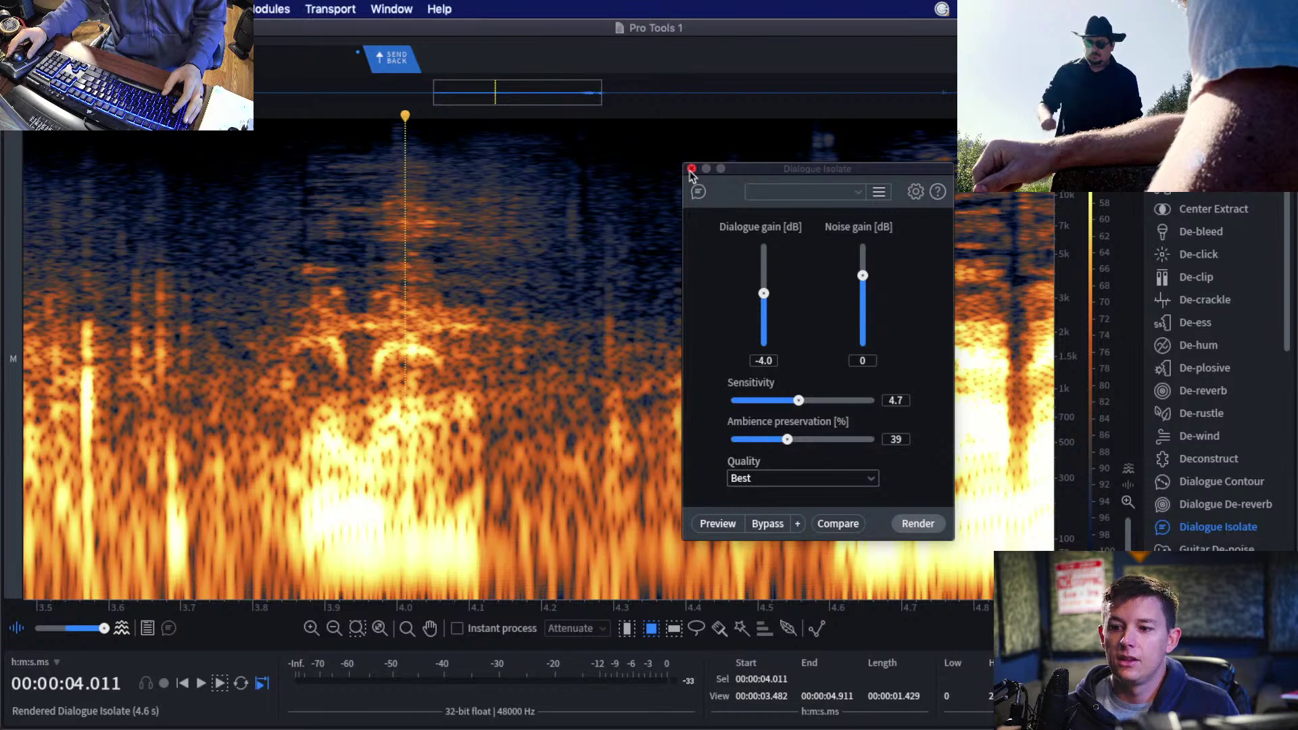
Render Acon Digital Extract Dialogue at -6.6 dB maximum attenuation on the area from about 3.73 to 4.30 s above about 2.25 kHz.
{"action": "left_click_drag", "start_coordinate": [205, 135], "coordinate": [614, 322]}
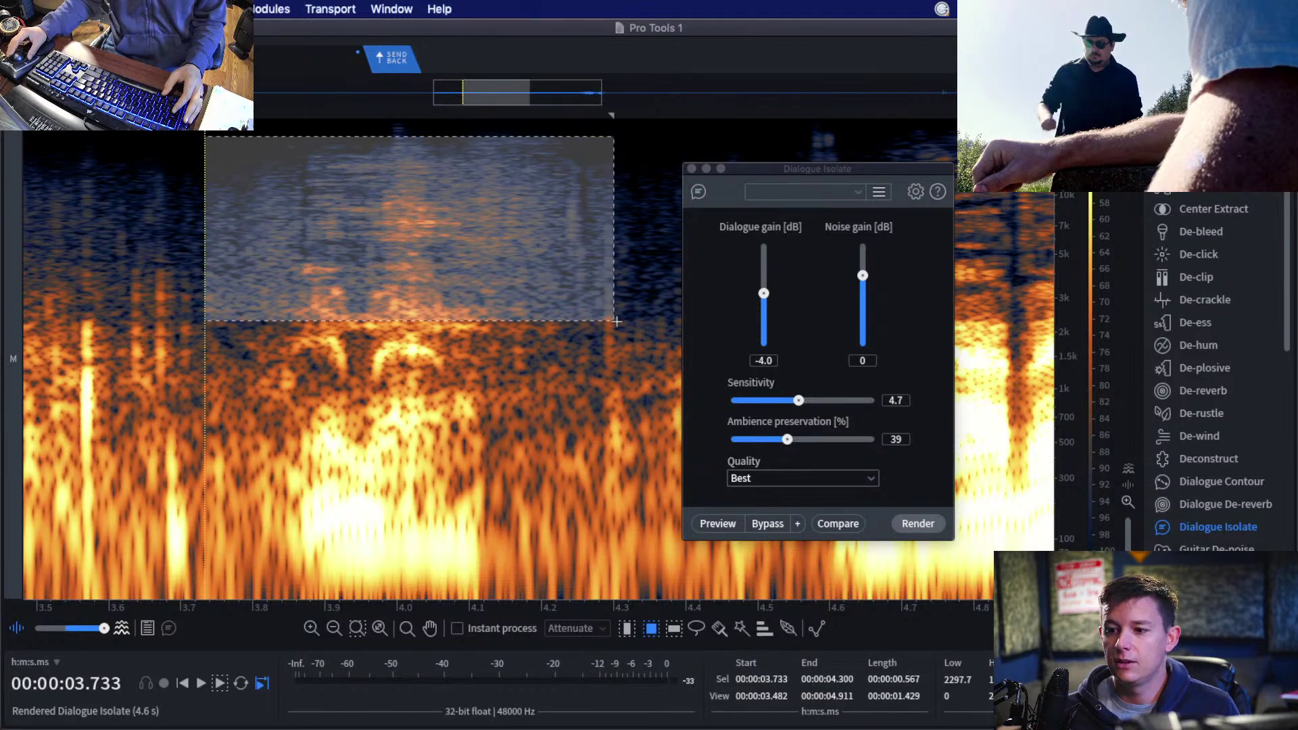
{"action": "scroll", "coordinate": [1206, 532], "scroll_direction": "down", "scroll_amount": 10}
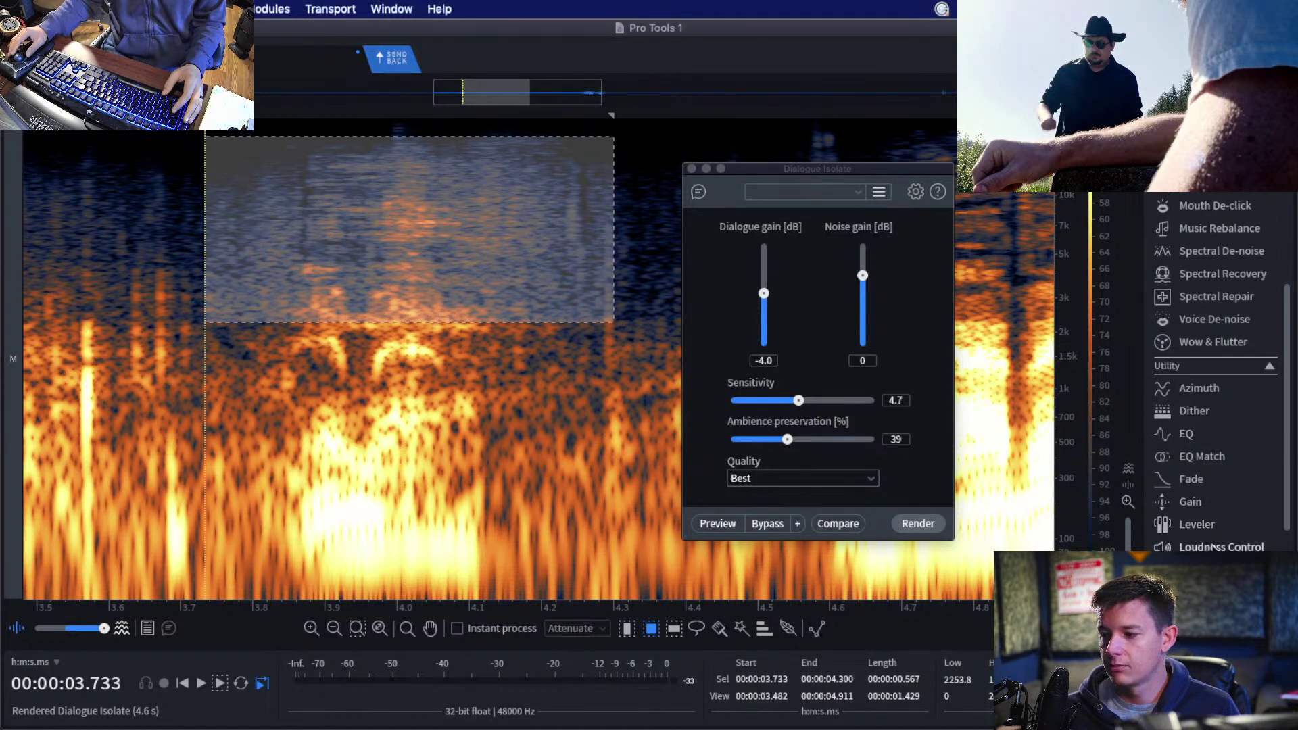
{"action": "left_click", "coordinate": [1199, 540]}
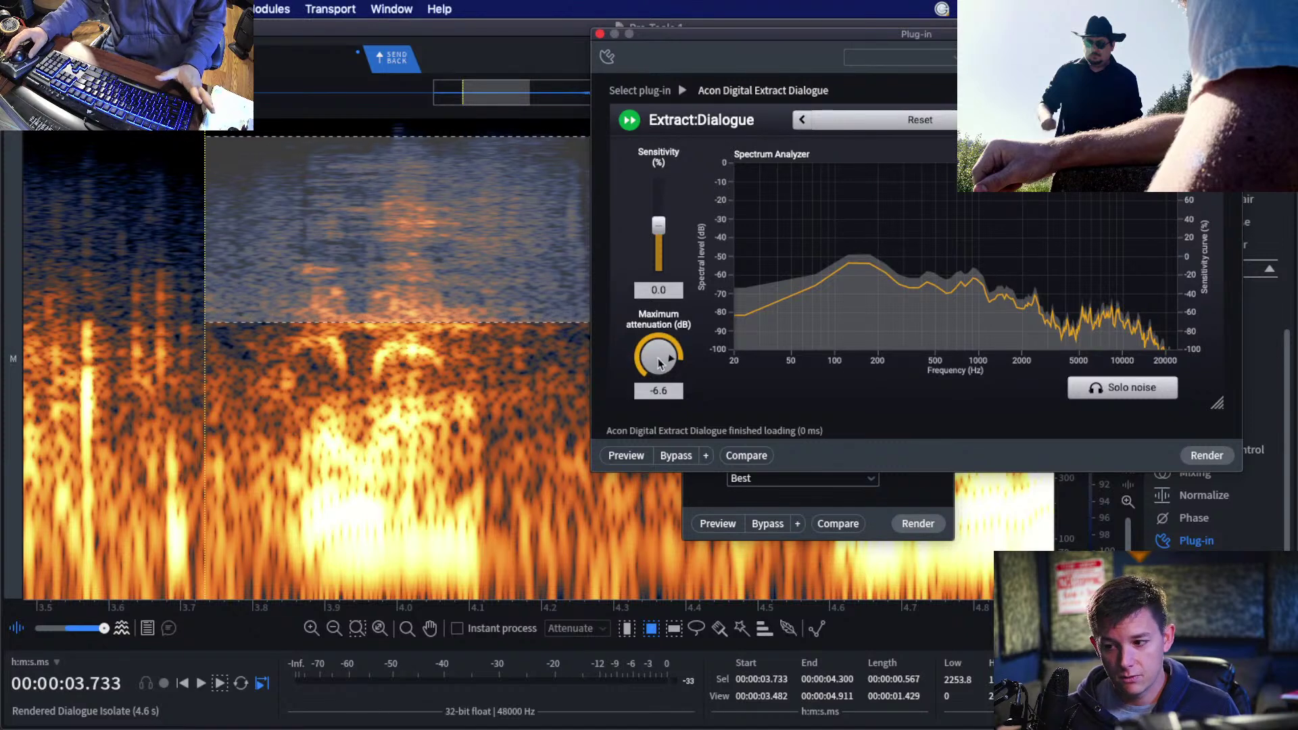
{"action": "mouse_move", "coordinate": [660, 363]}
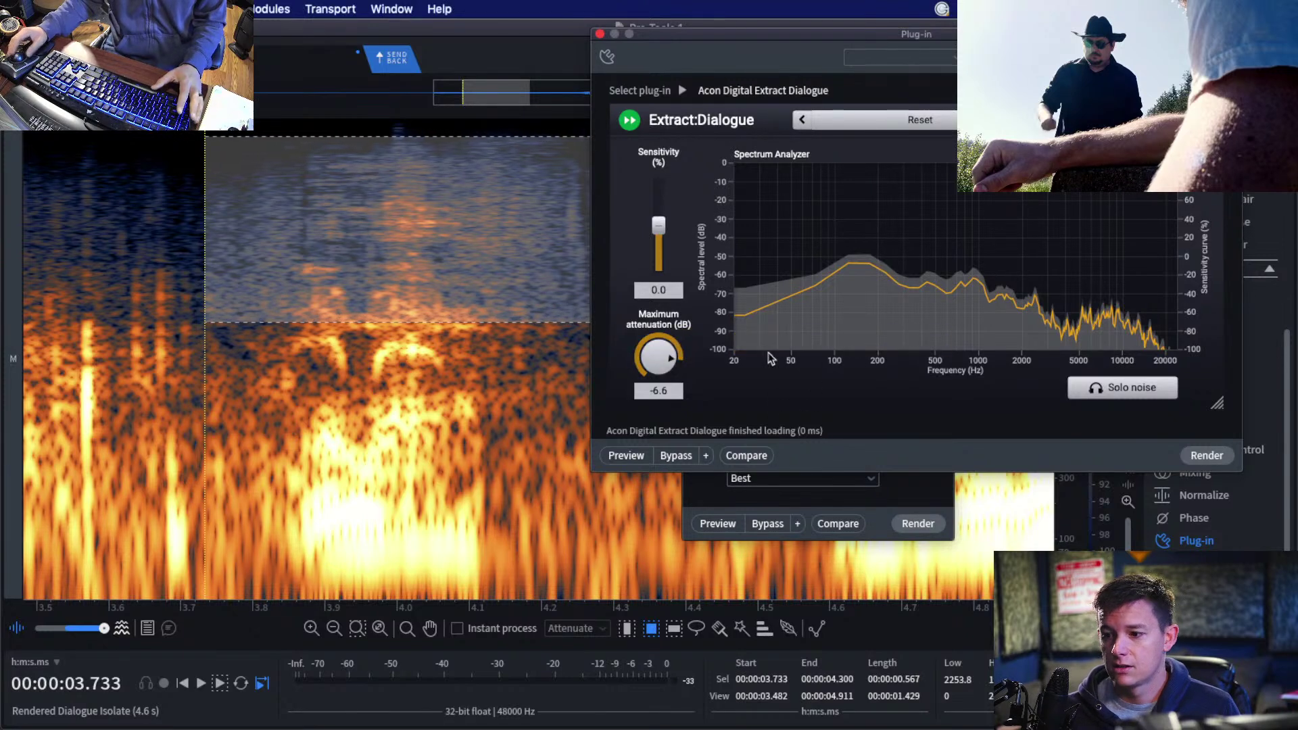
{"action": "left_click", "coordinate": [1193, 455]}
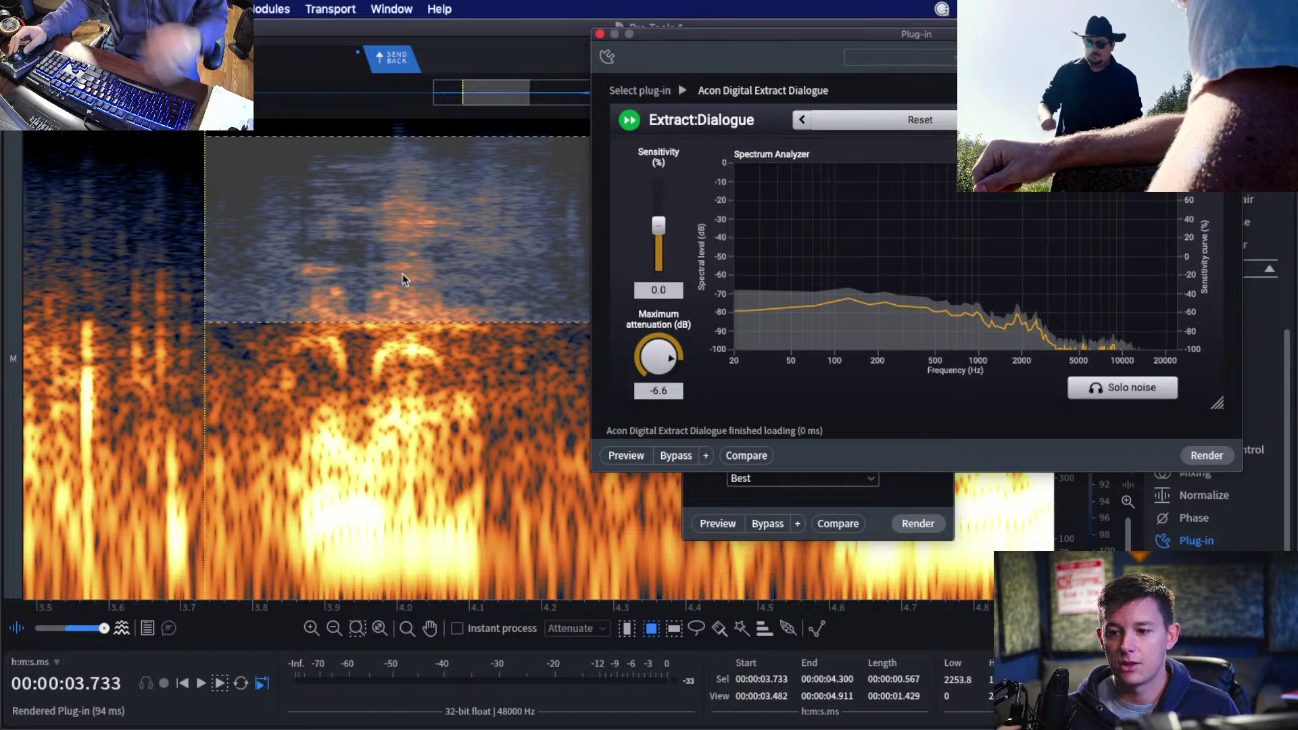
Play the processed word from about 3.7 s and mark the remaining noise from about 4.07 to 4.20 s above about 4.2 kHz.
{"action": "left_click", "coordinate": [232, 228]}
{"action": "key", "text": "space"}
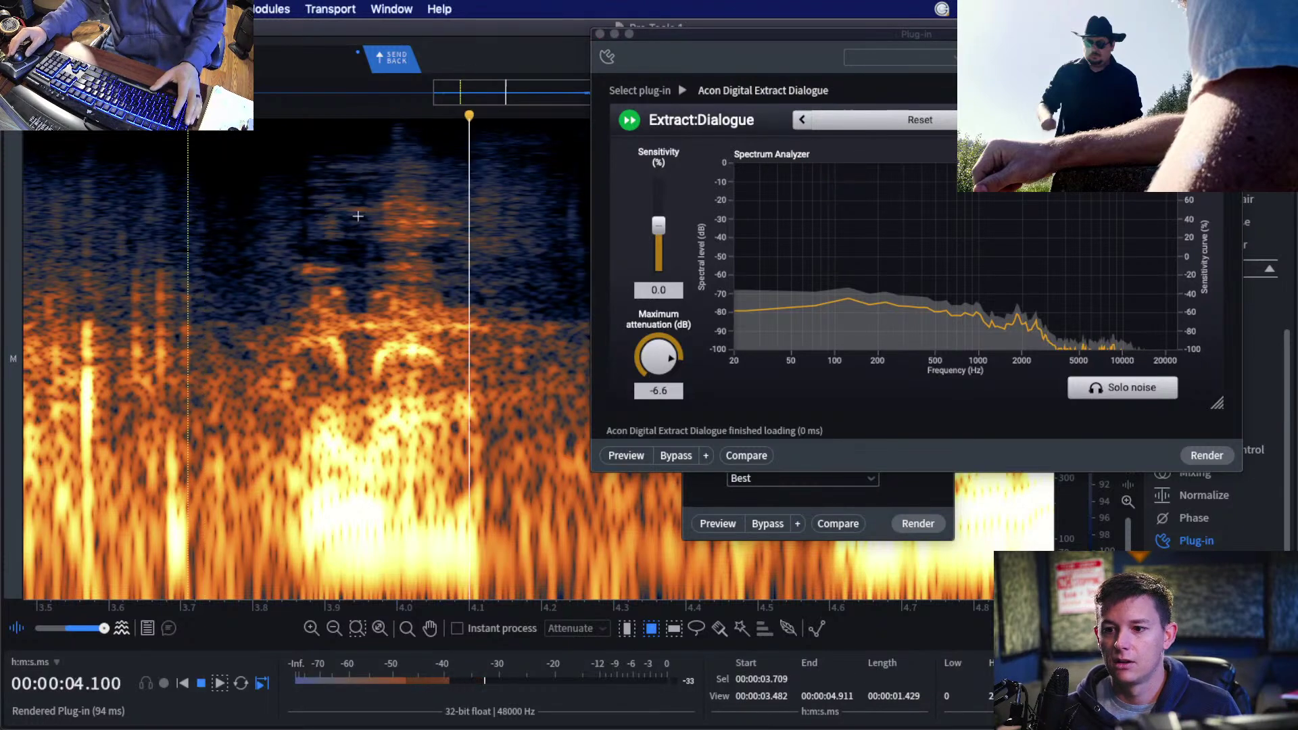
{"action": "key", "text": "space"}
{"action": "scroll", "coordinate": [488, 215], "scroll_direction": "down", "scroll_amount": 1}
{"action": "scroll", "coordinate": [474, 193], "scroll_direction": "up", "scroll_amount": 1}
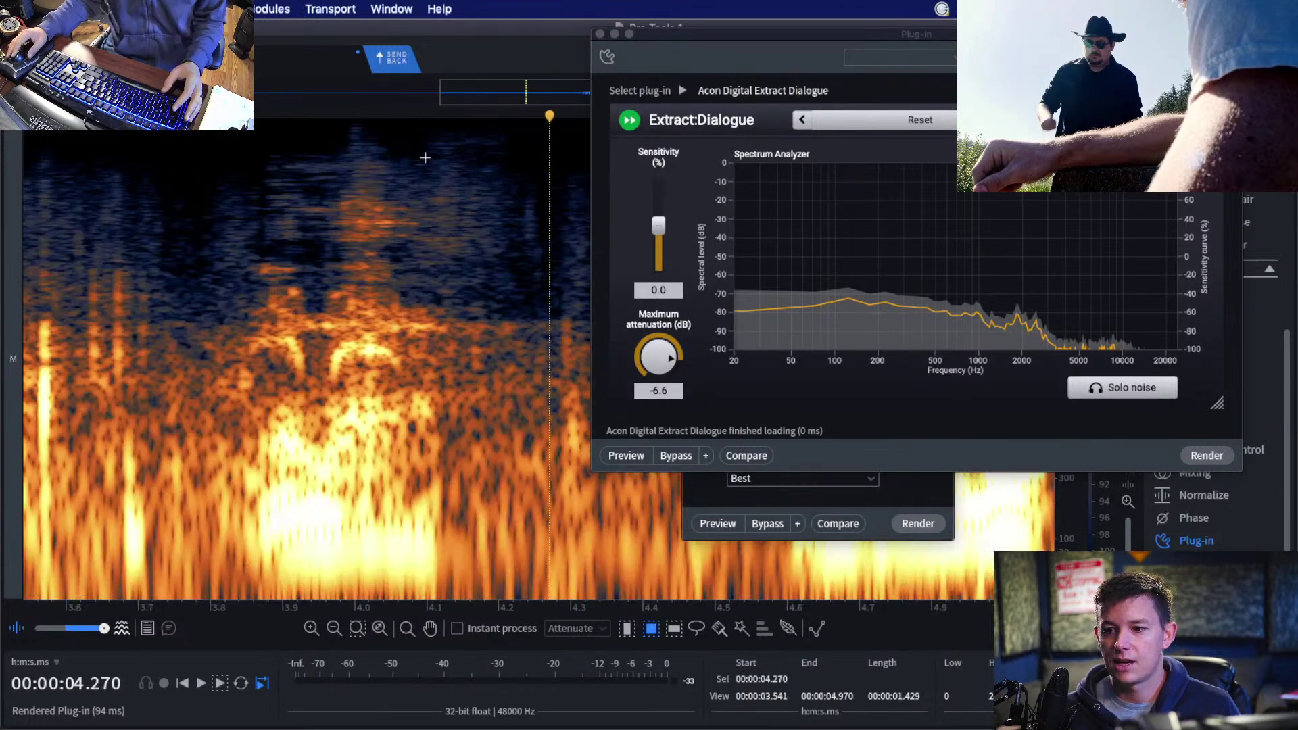
{"action": "left_click_drag", "start_coordinate": [408, 149], "coordinate": [498, 269]}
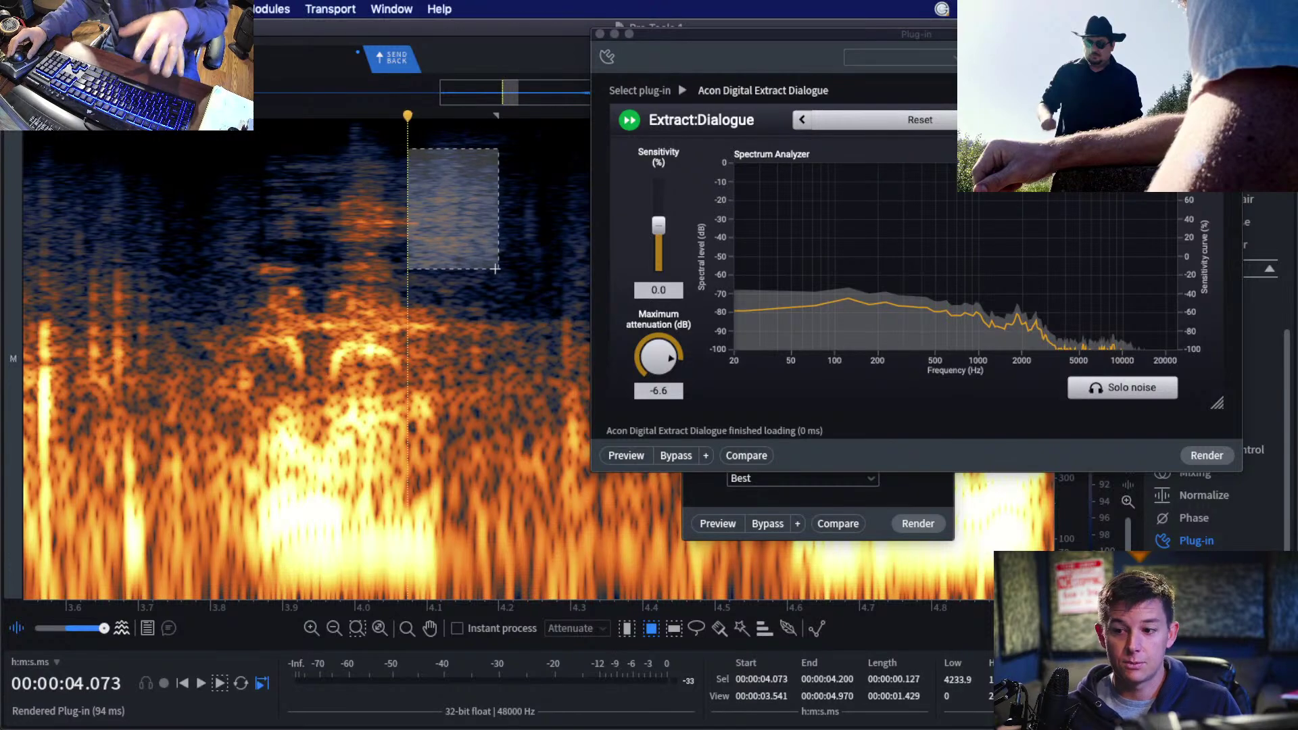
{"action": "left_click", "coordinate": [203, 147]}
{"action": "key", "text": "ctrl+a"}
{"action": "left_click", "coordinate": [319, 186]}
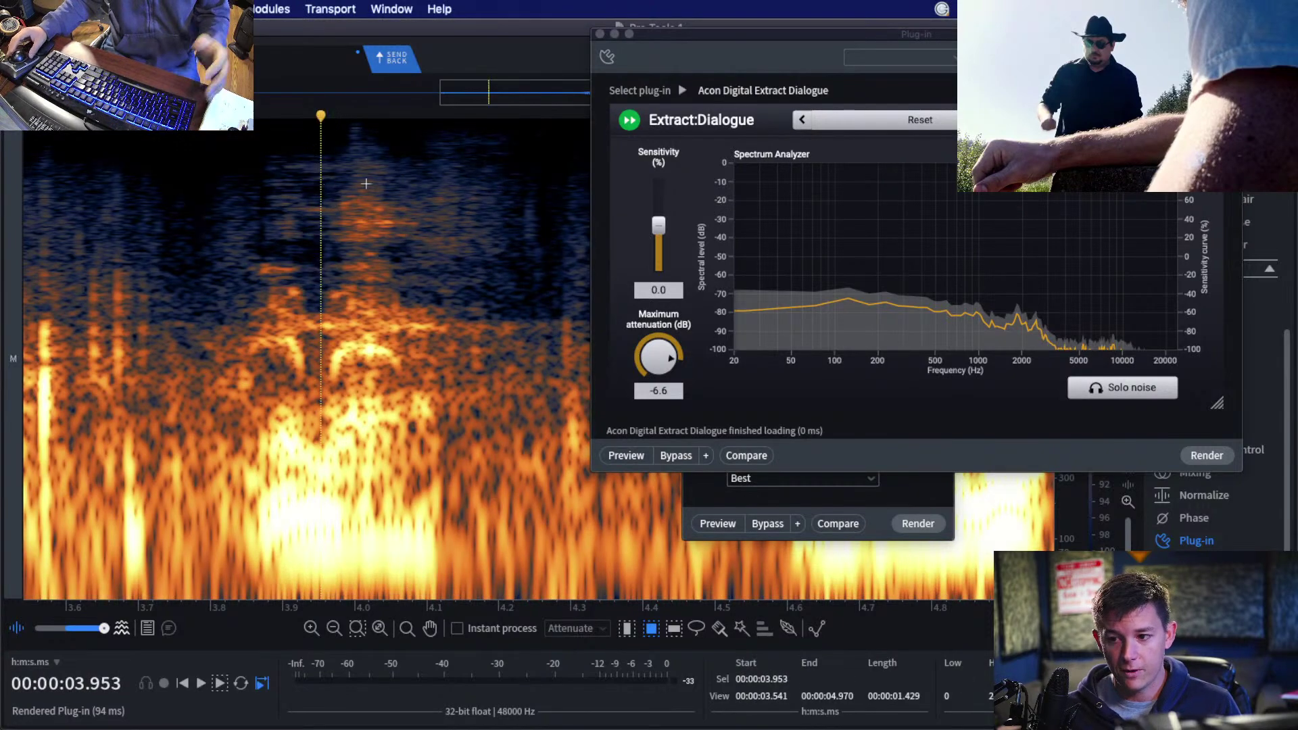
Render Extract:Dialogue on about 4.06 to 4.21 s above about 4.3 kHz, and on about 4.09 to 4.15 s above about 4.7 kHz.
{"action": "left_click_drag", "start_coordinate": [395, 146], "coordinate": [506, 269]}
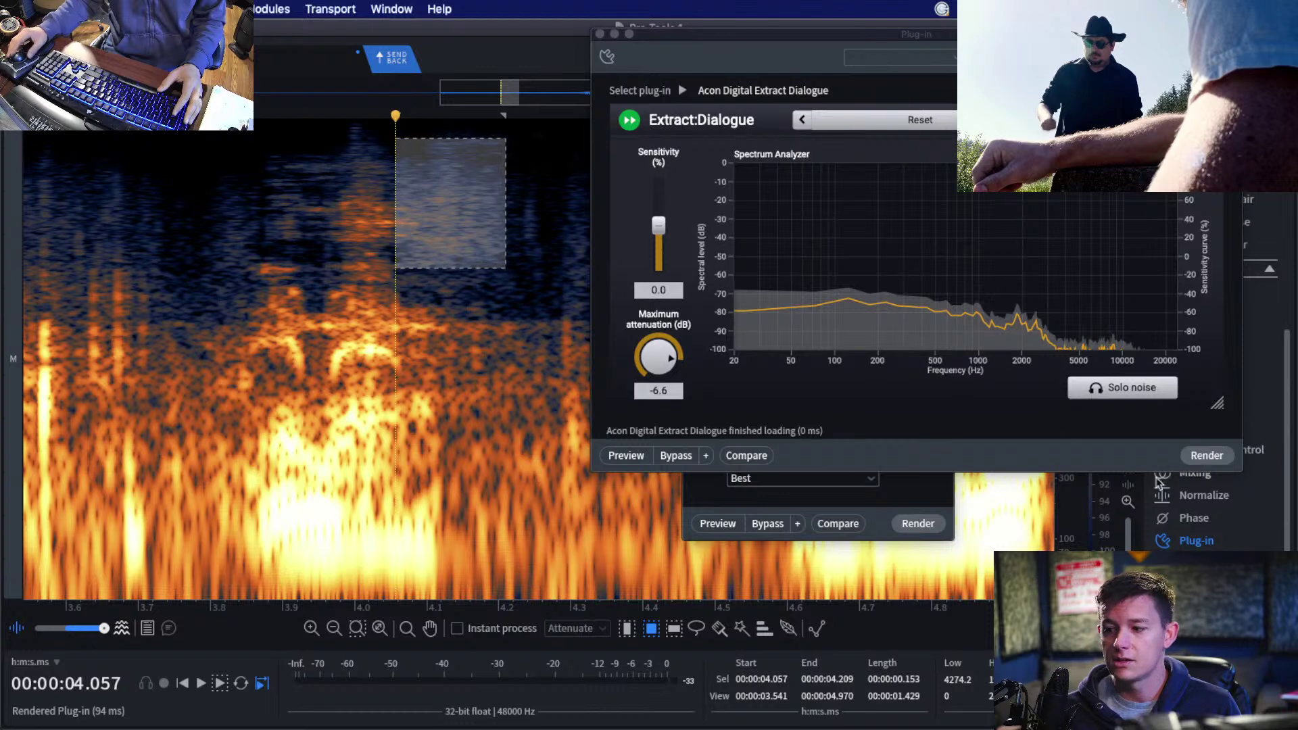
{"action": "left_click", "coordinate": [1207, 456]}
{"action": "left_click", "coordinate": [383, 232]}
{"action": "left_click_drag", "start_coordinate": [417, 154], "coordinate": [464, 259]}
{"action": "left_click", "coordinate": [1207, 455]}
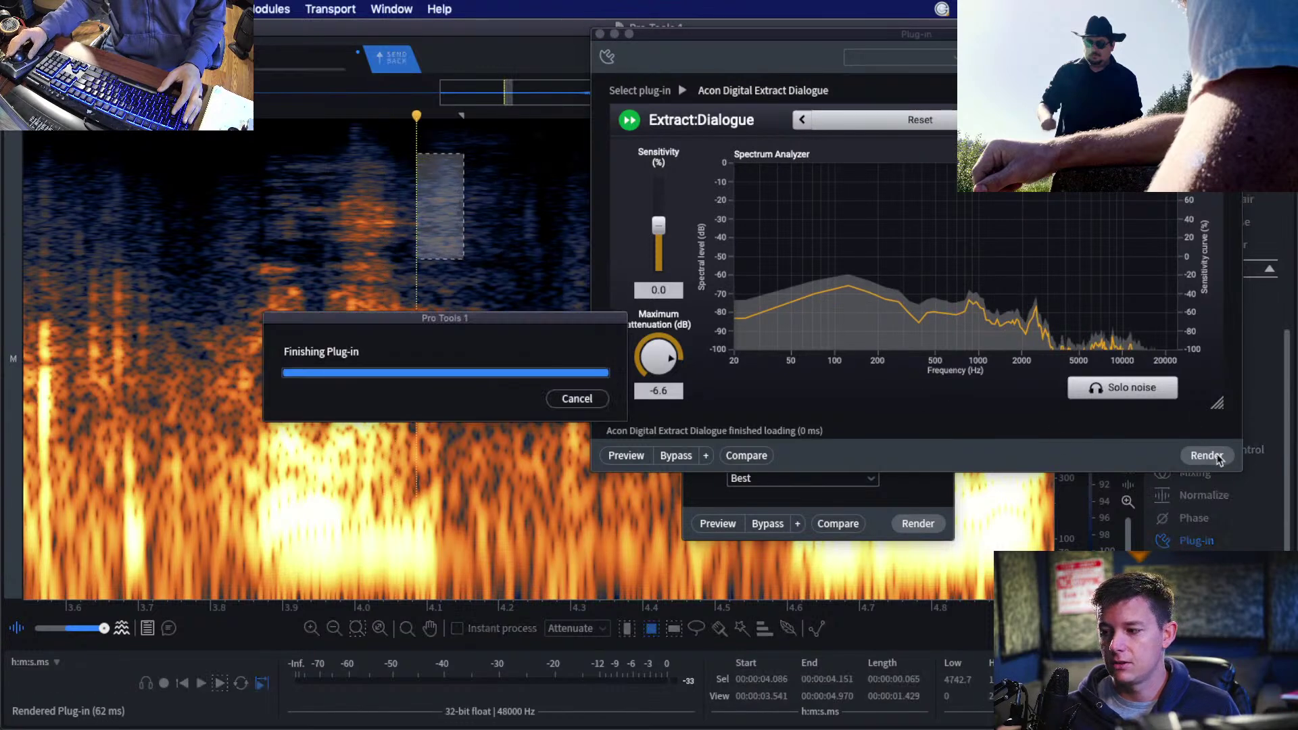
Attenuate the remaining noise from about 4.11 to 4.19 s above about 6.3 kHz with Spectral Repair.
{"action": "left_click", "coordinate": [458, 280]}
{"action": "left_click_drag", "start_coordinate": [435, 180], "coordinate": [492, 238]}
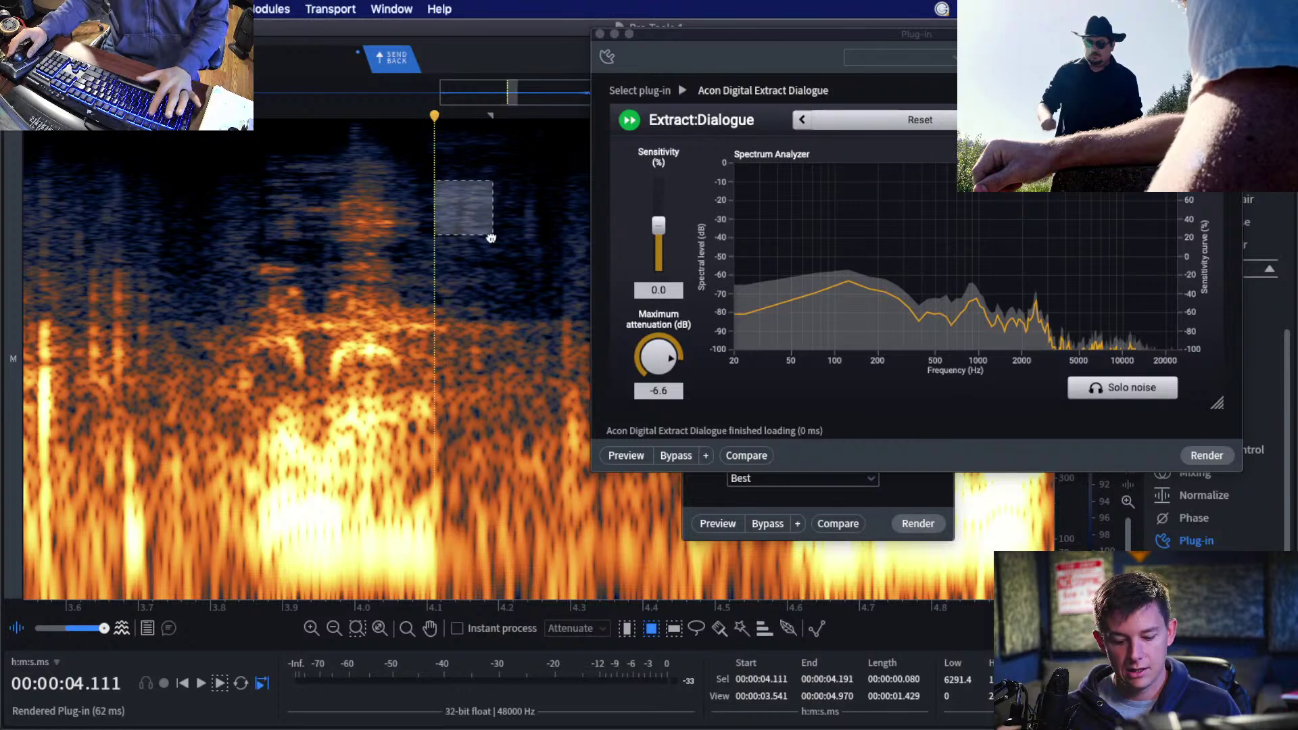
Play the repaired word repeatedly, starting from about 3.6 s and 3.56 s.
{"action": "scroll", "coordinate": [363, 236], "scroll_direction": "down", "scroll_amount": 2}
{"action": "left_click", "coordinate": [252, 233]}
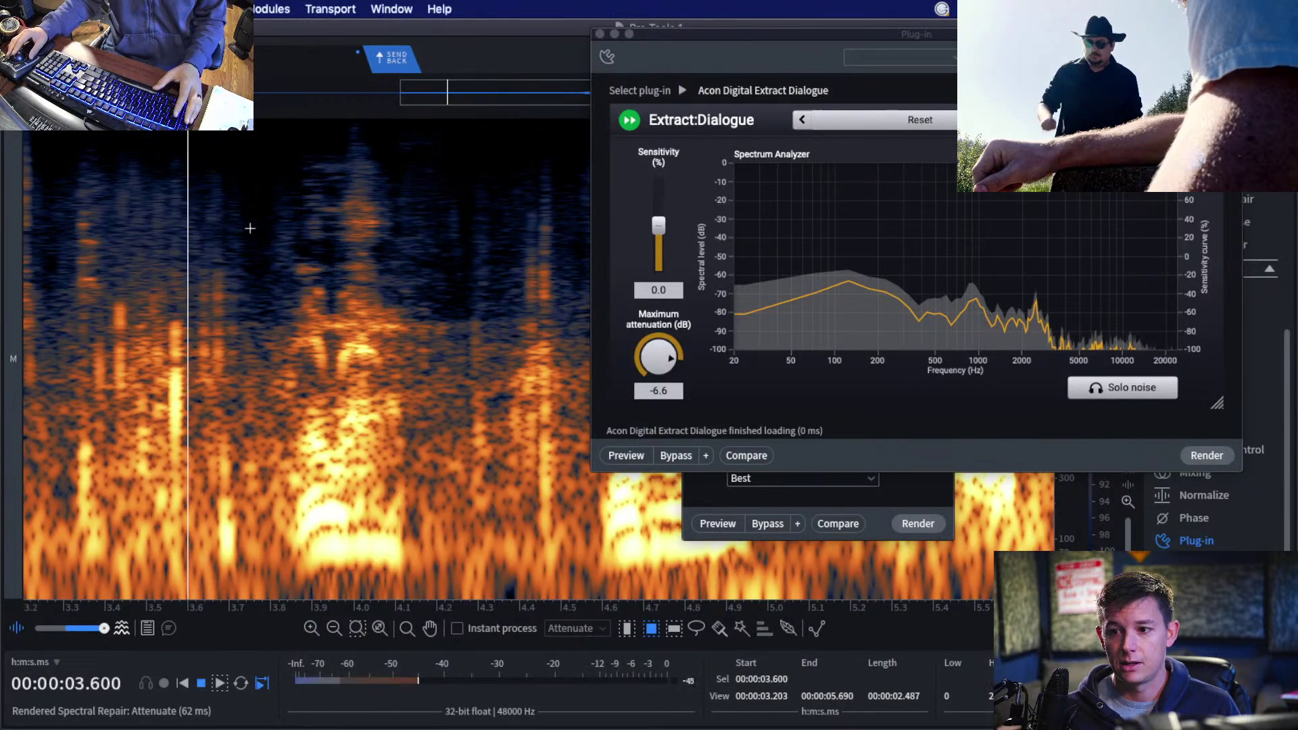
{"action": "key", "text": "space"}
{"action": "key", "text": "space"}
{"action": "key", "text": "space"}
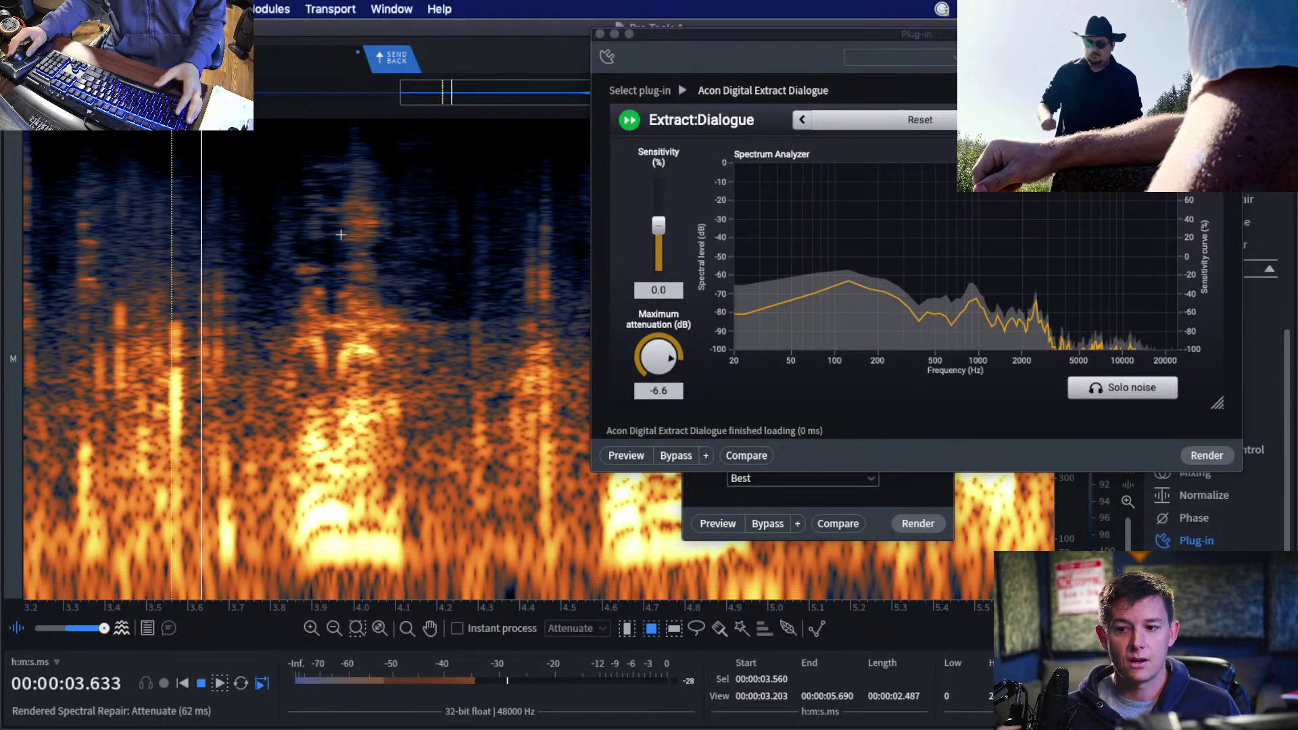
Play the word from about 3.75 s, 3.8 s and 3.7 s to compare its repaired and earlier versions.
{"action": "left_click", "coordinate": [251, 224]}
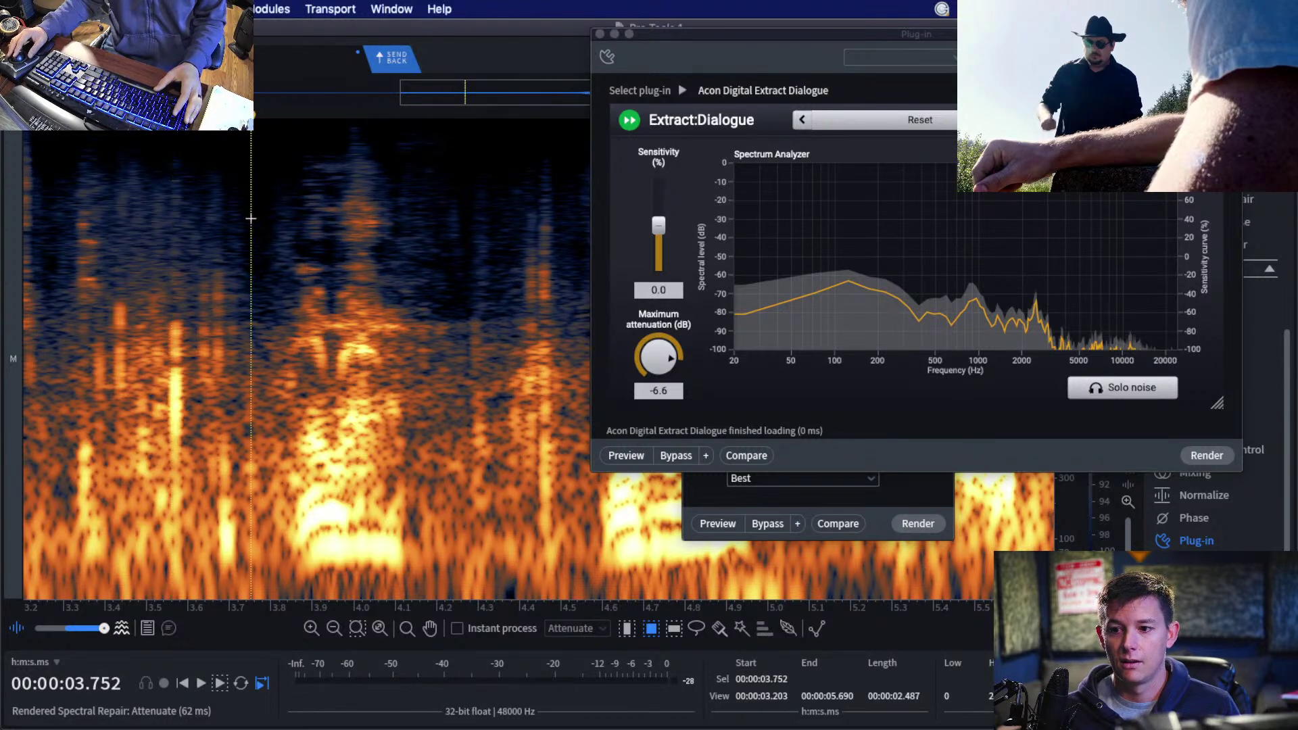
{"action": "left_click", "coordinate": [305, 209]}
{"action": "left_click", "coordinate": [273, 200]}
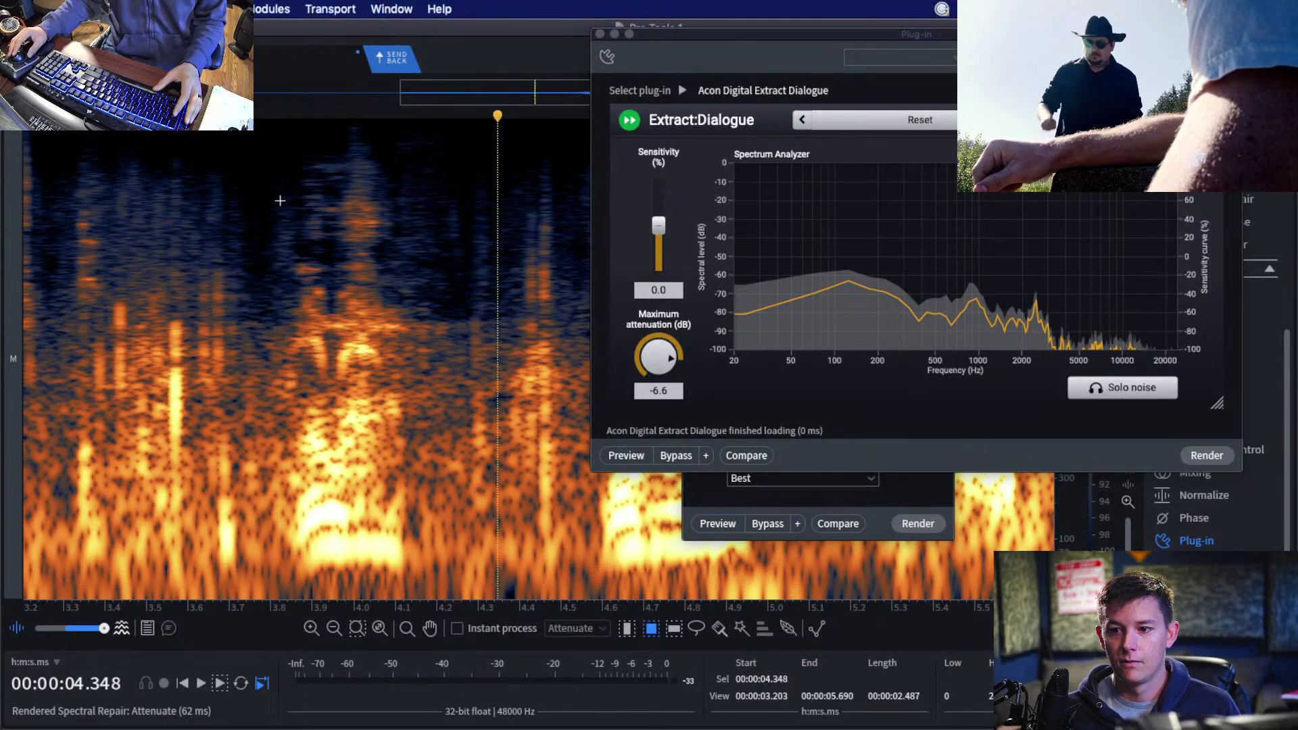
{"action": "key", "text": "space"}
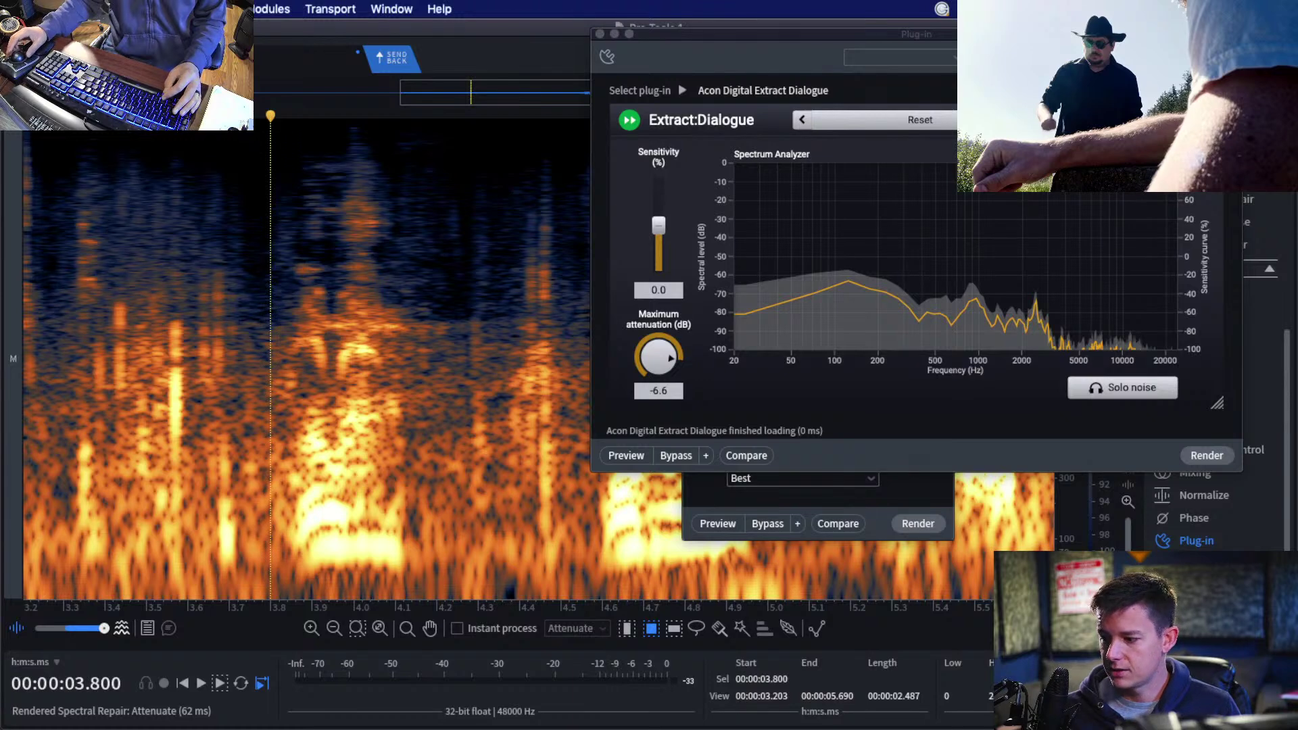
{"action": "left_click_drag", "start_coordinate": [271, 203], "coordinate": [304, 203]}
{"action": "left_click", "coordinate": [232, 212]}
{"action": "key", "text": "space"}
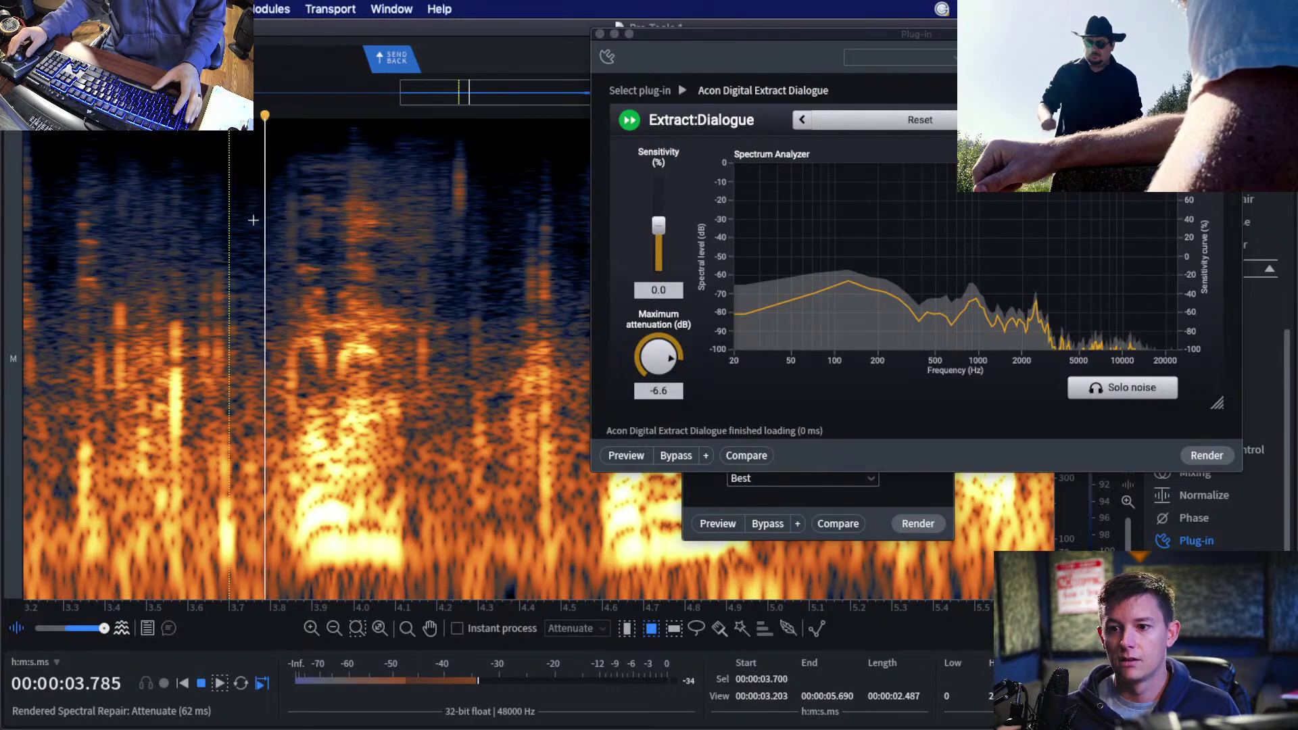
{"action": "key", "text": "space"}
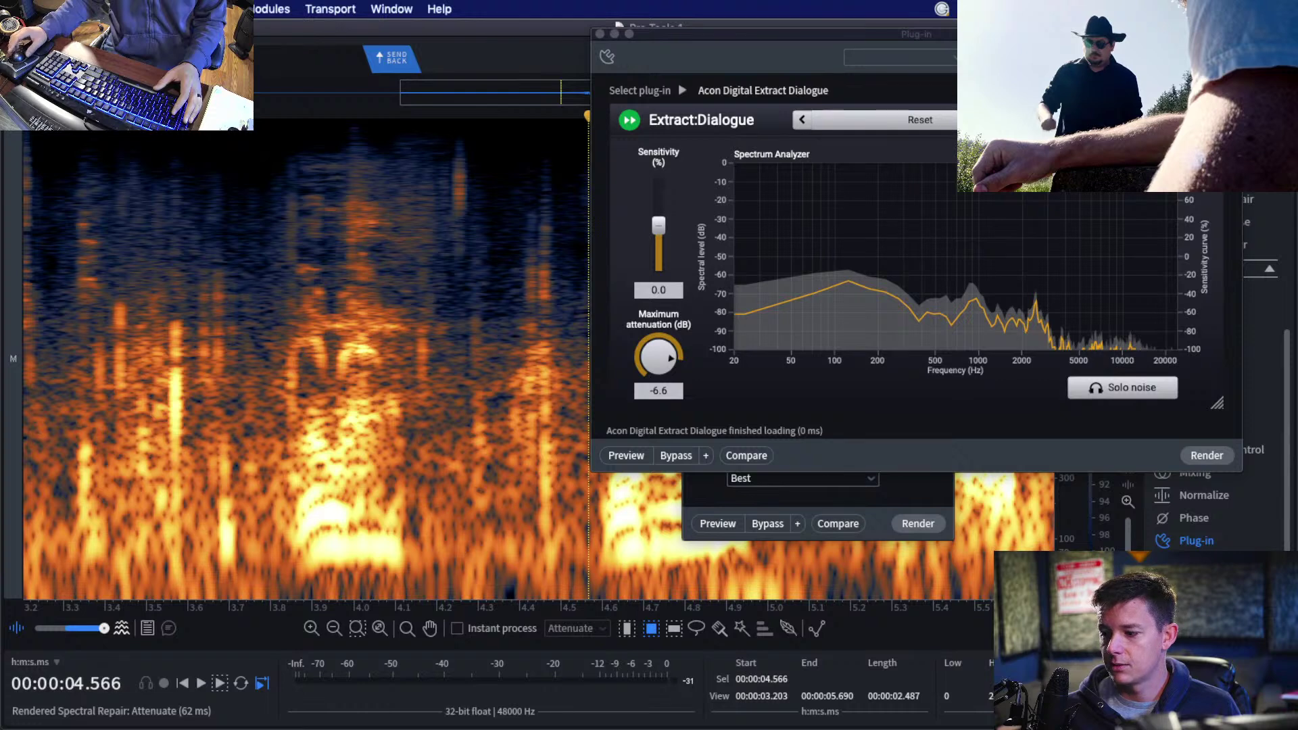
Mark the cleaned area from about 4.11 to 4.19 s above about 6.3 kHz and replay the word from about 3.78 s.
{"action": "left_click_drag", "start_coordinate": [400, 181], "coordinate": [432, 234]}
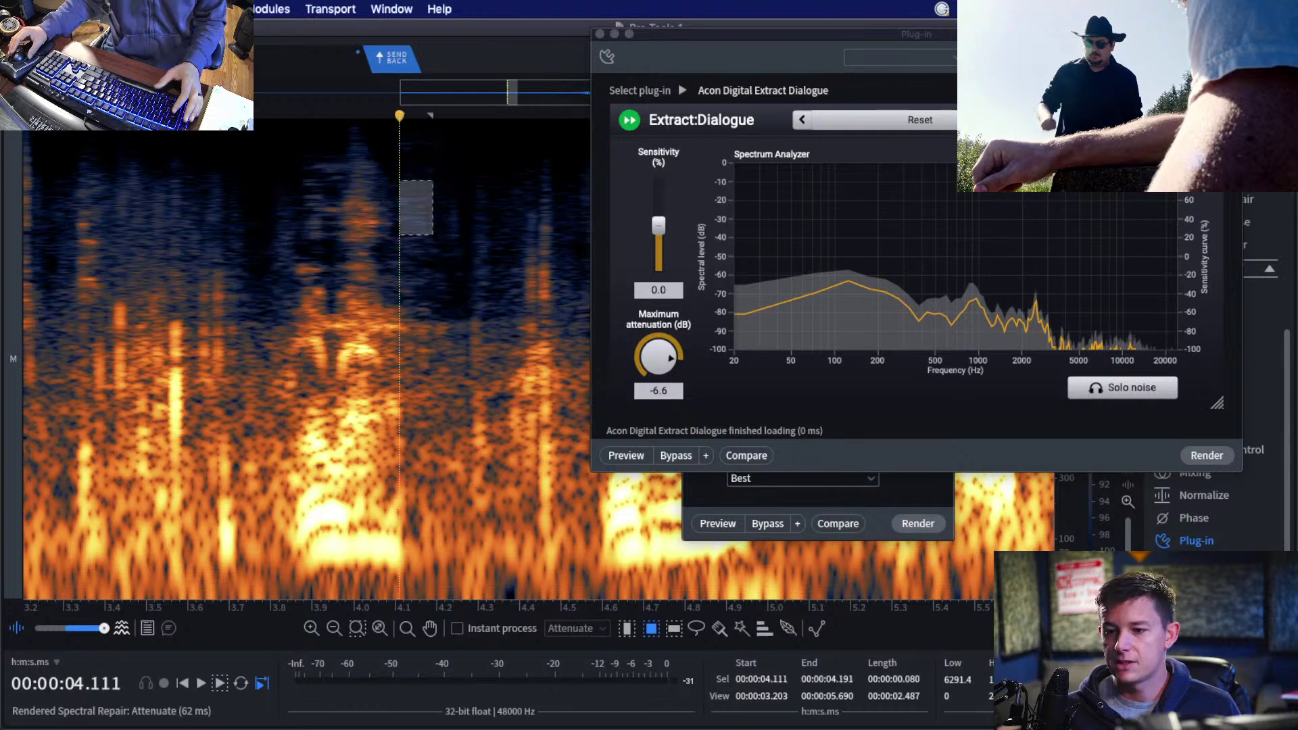
{"action": "left_click", "coordinate": [395, 277]}
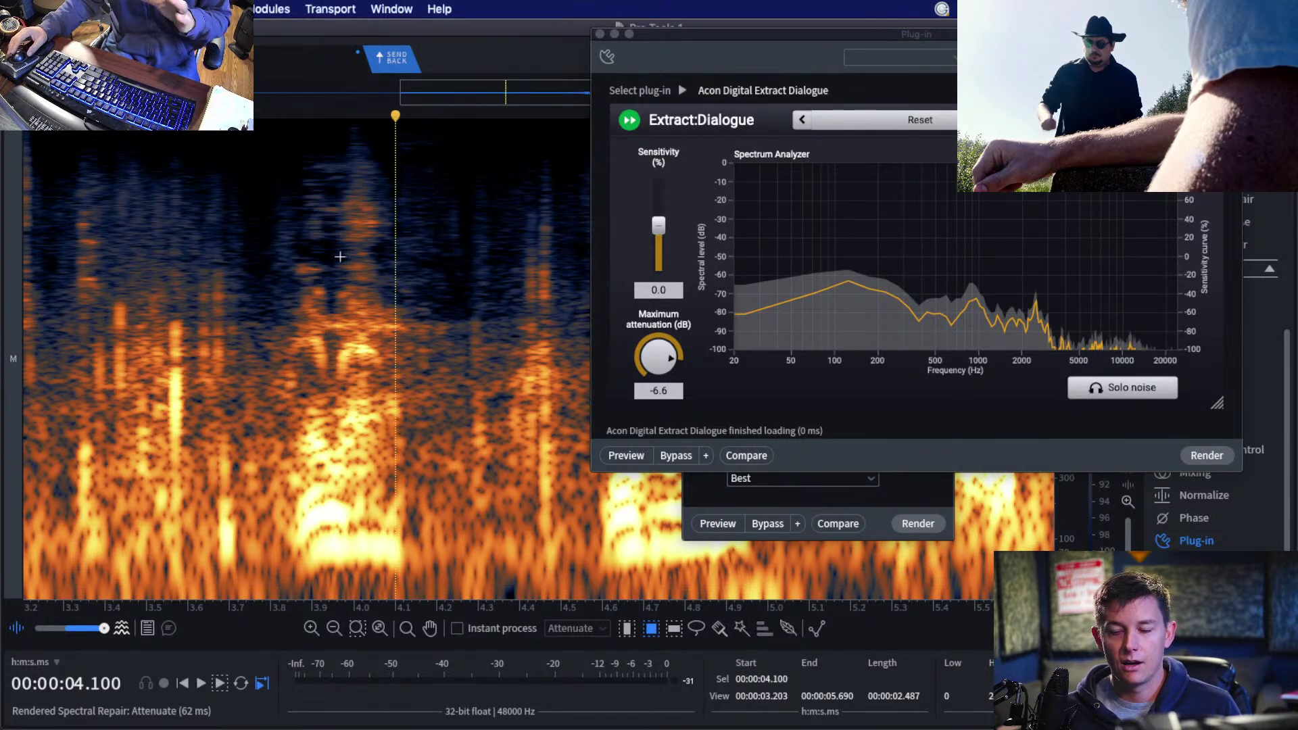
{"action": "left_click", "coordinate": [347, 230]}
{"action": "left_click", "coordinate": [311, 277]}
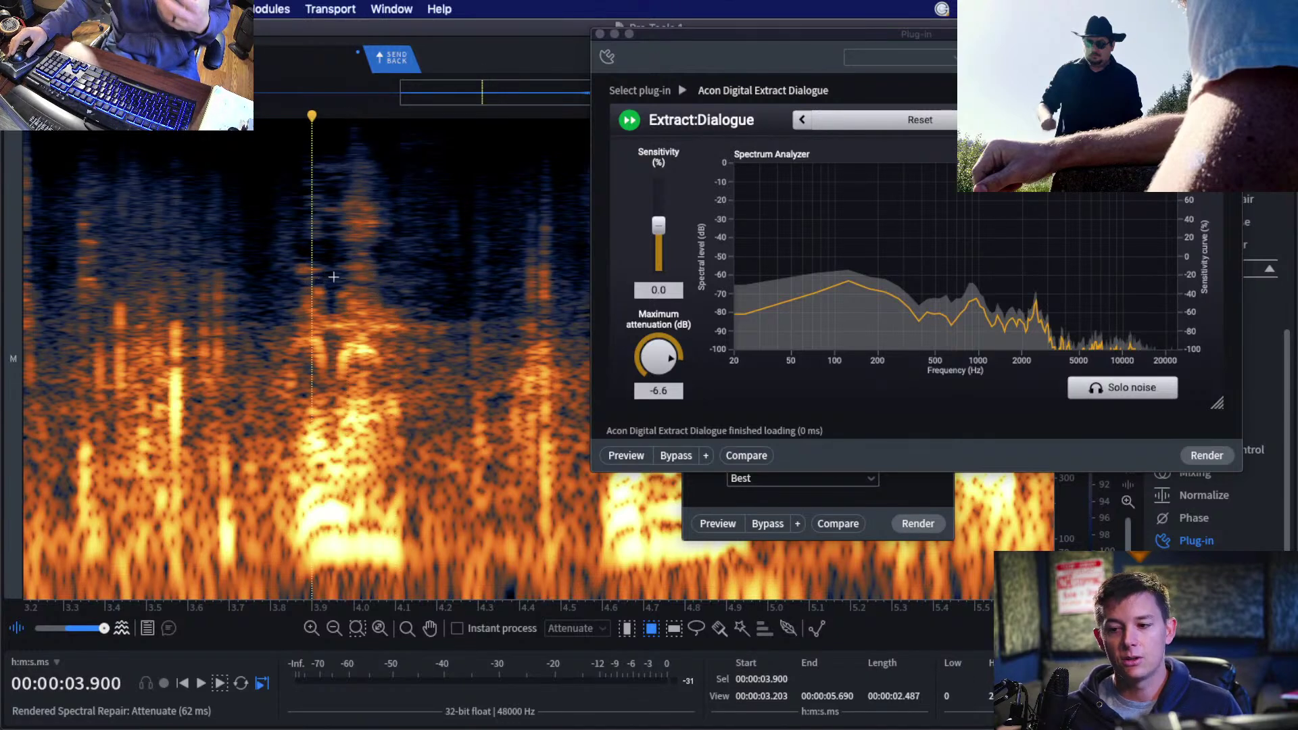
{"action": "key", "text": "space"}
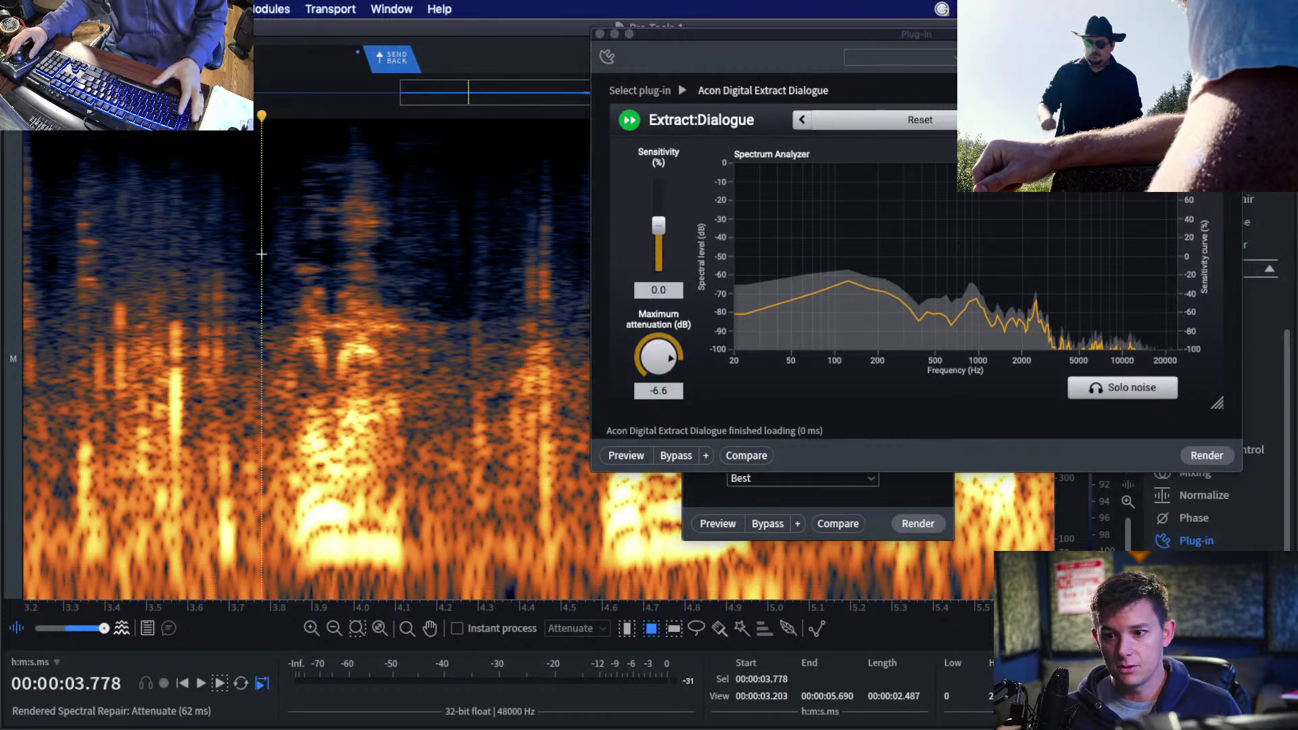
{"action": "key", "text": "space"}
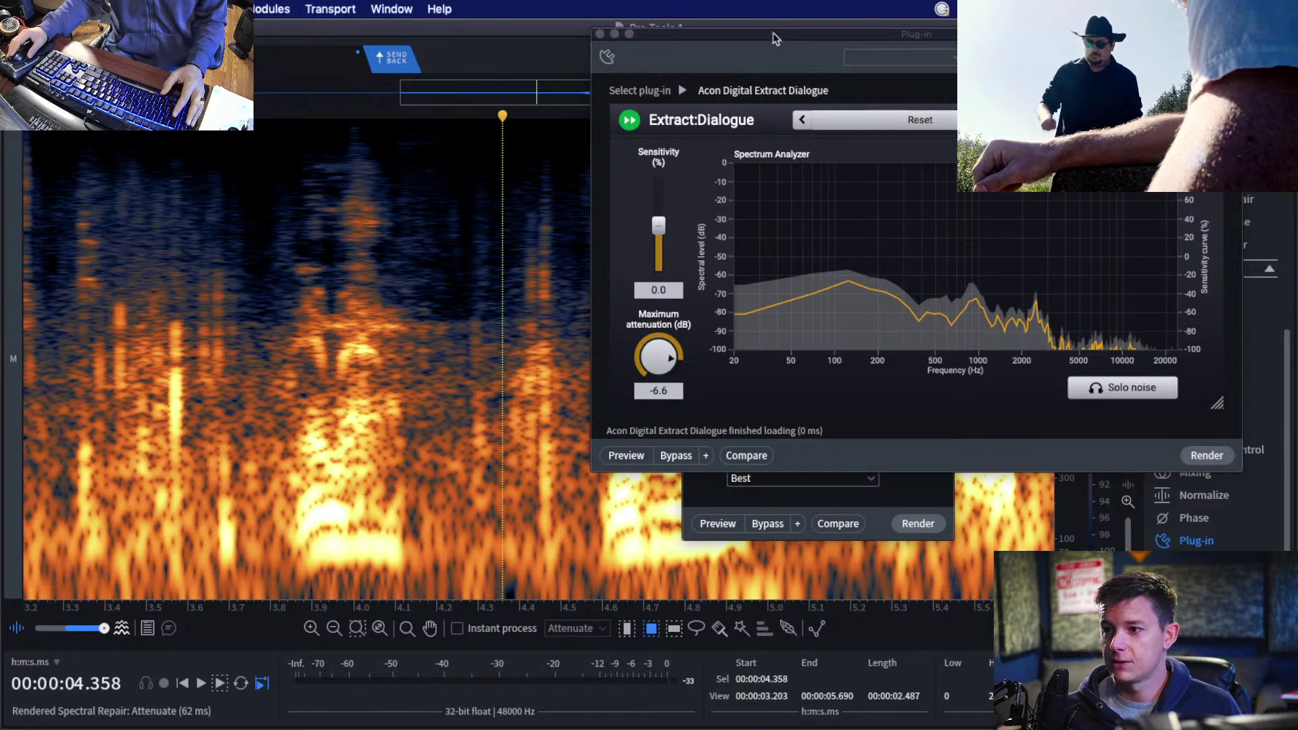
Close the Extract:Dialogue window and revert the audio to the third De-click state in the history.
{"action": "mouse_move", "coordinate": [773, 39]}
{"action": "left_mouse_down"}
{"action": "mouse_move", "coordinate": [739, 64]}
{"action": "mouse_move", "coordinate": [749, 30]}
{"action": "left_mouse_up"}
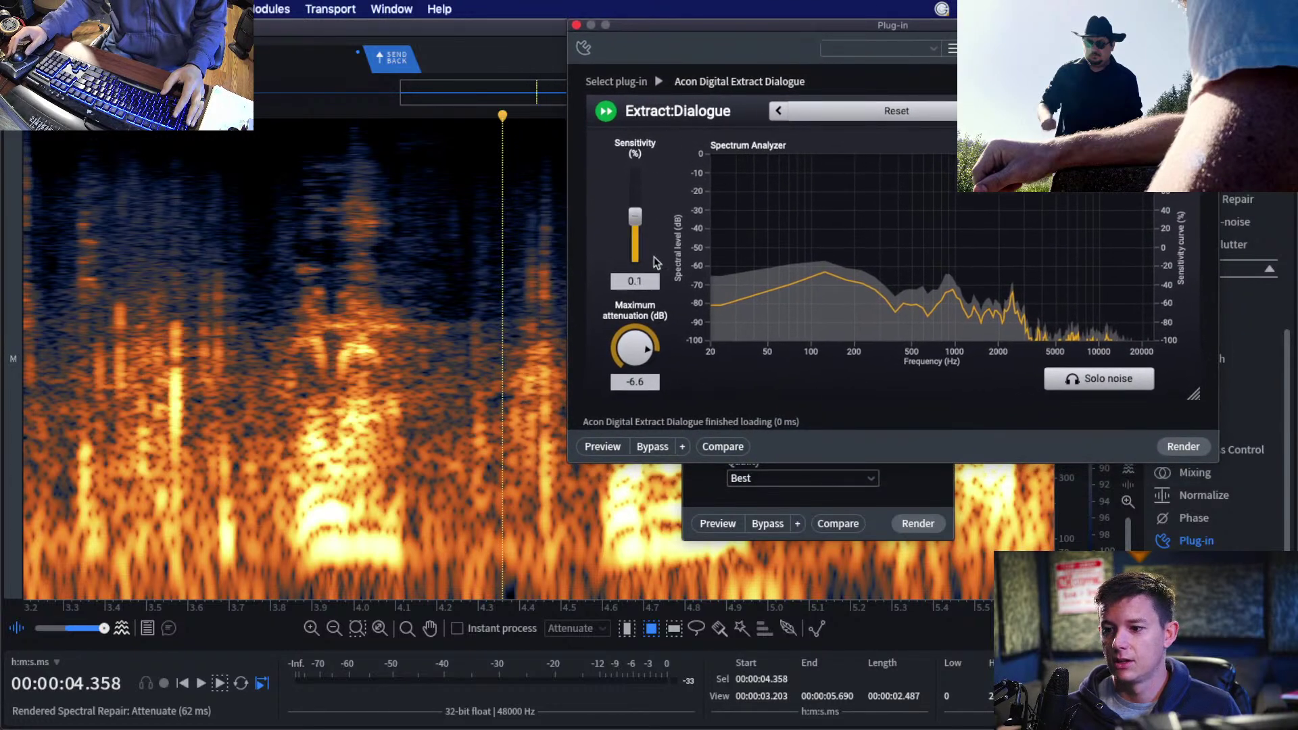
{"action": "left_click", "coordinate": [575, 25]}
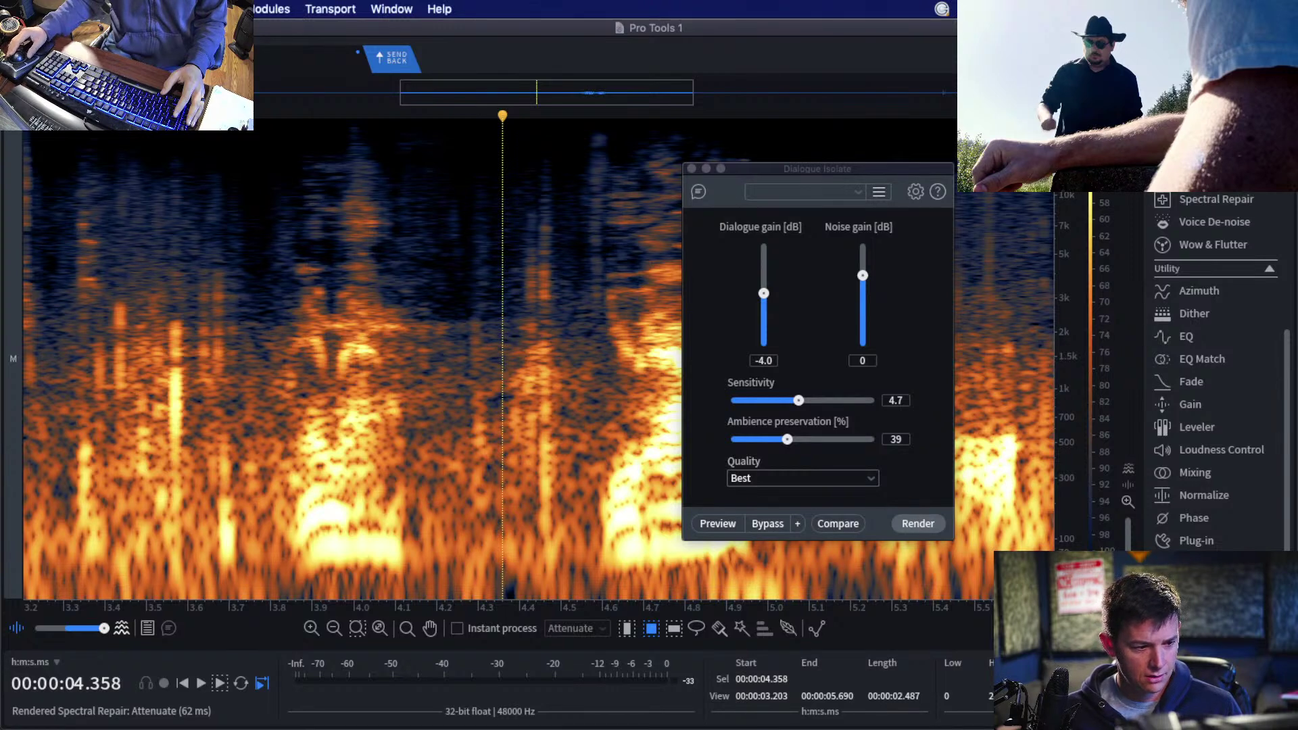
{"action": "key", "text": "super+Tab"}
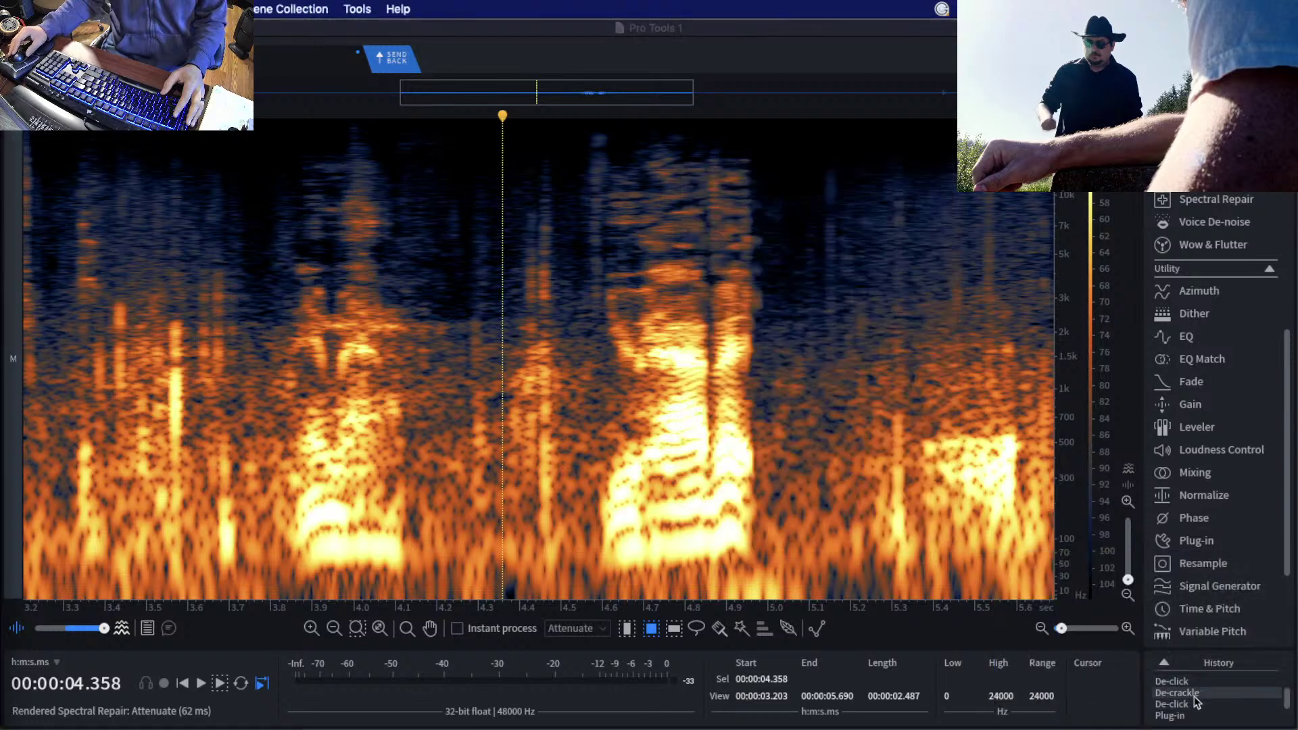
{"action": "scroll", "coordinate": [1209, 688], "scroll_direction": "up", "scroll_amount": 3}
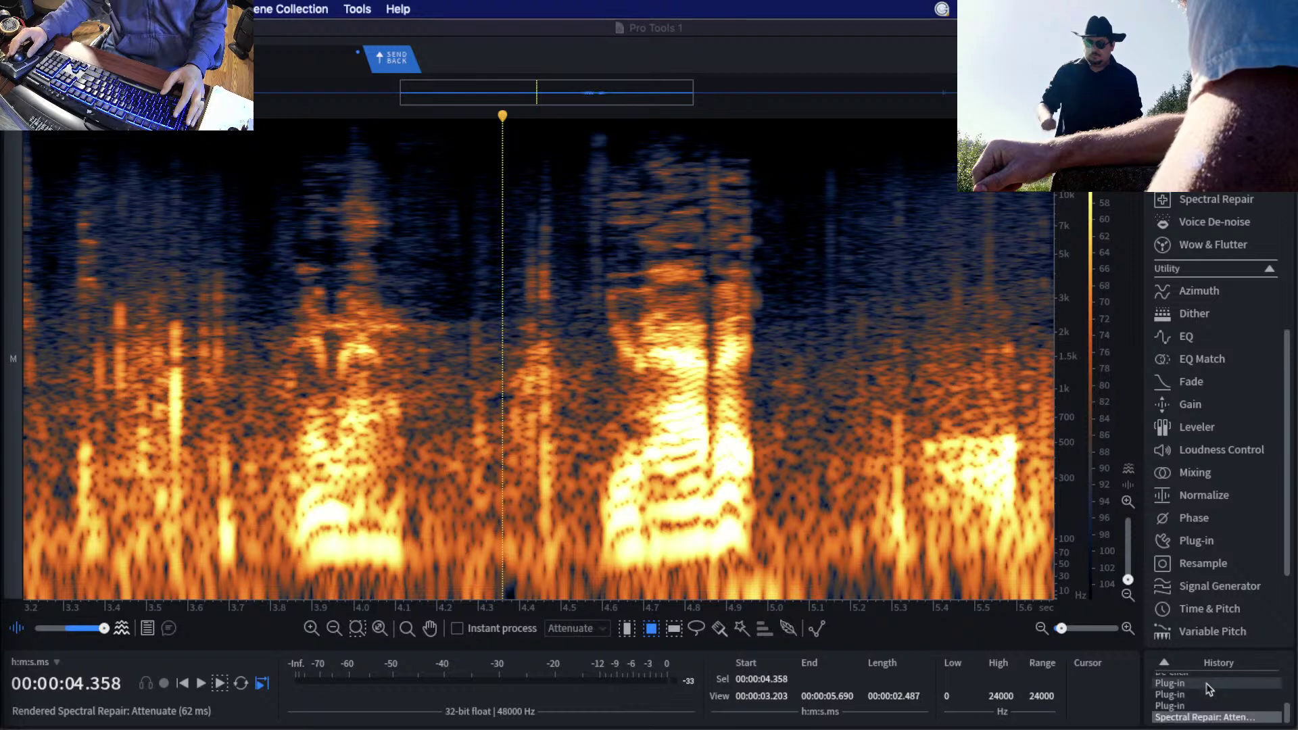
{"action": "left_click", "coordinate": [1191, 712]}
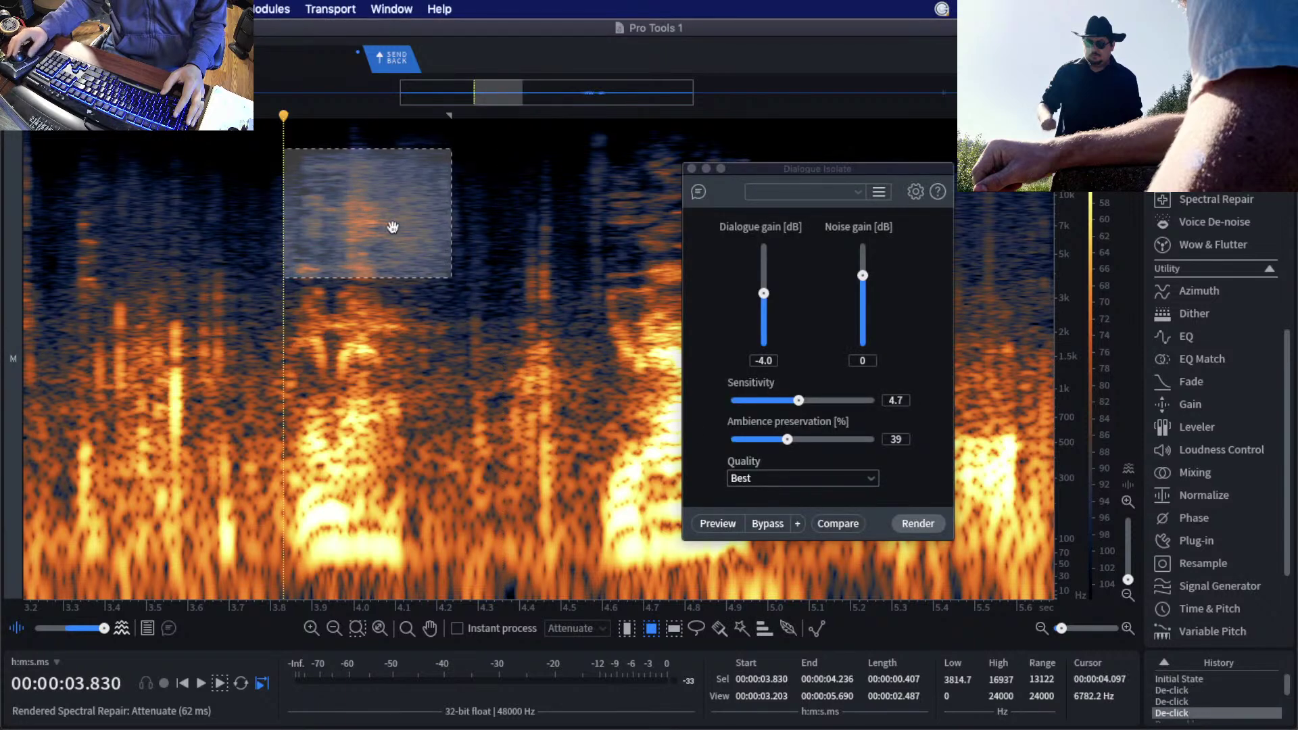
Place the playhead at 4.4 s between the two words and close the Dialogue Isolate window.
{"action": "left_click", "coordinate": [348, 315]}
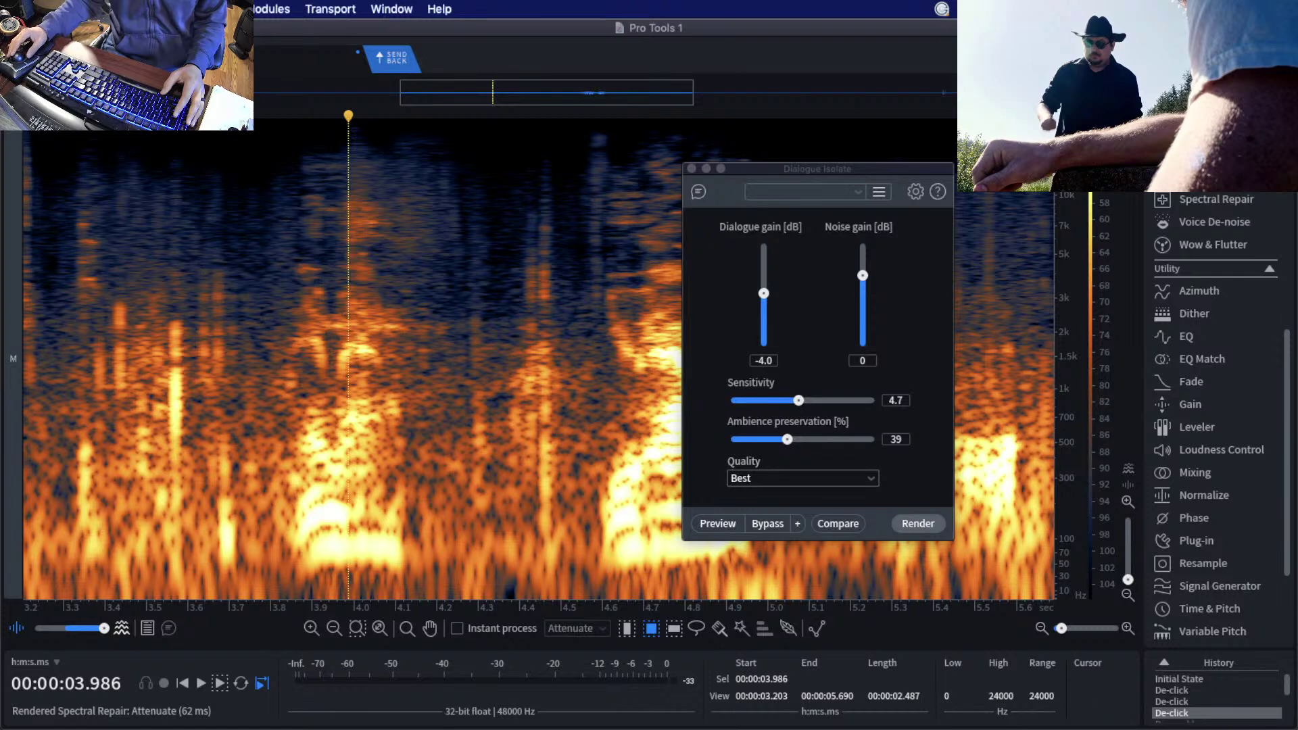
{"action": "key", "text": "super+Tab"}
{"action": "left_click", "coordinate": [522, 242]}
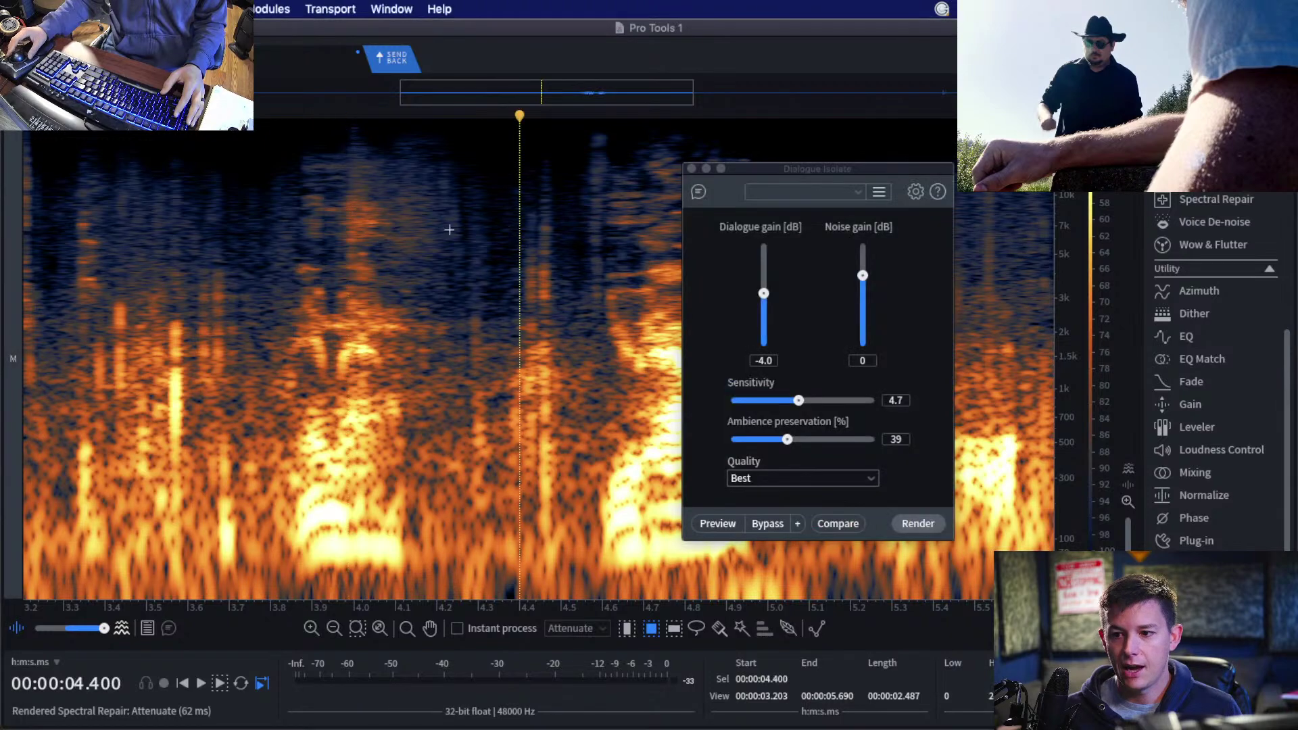
{"action": "scroll", "coordinate": [469, 219], "scroll_direction": "up", "scroll_amount": 3}
{"action": "left_click", "coordinate": [691, 169]}
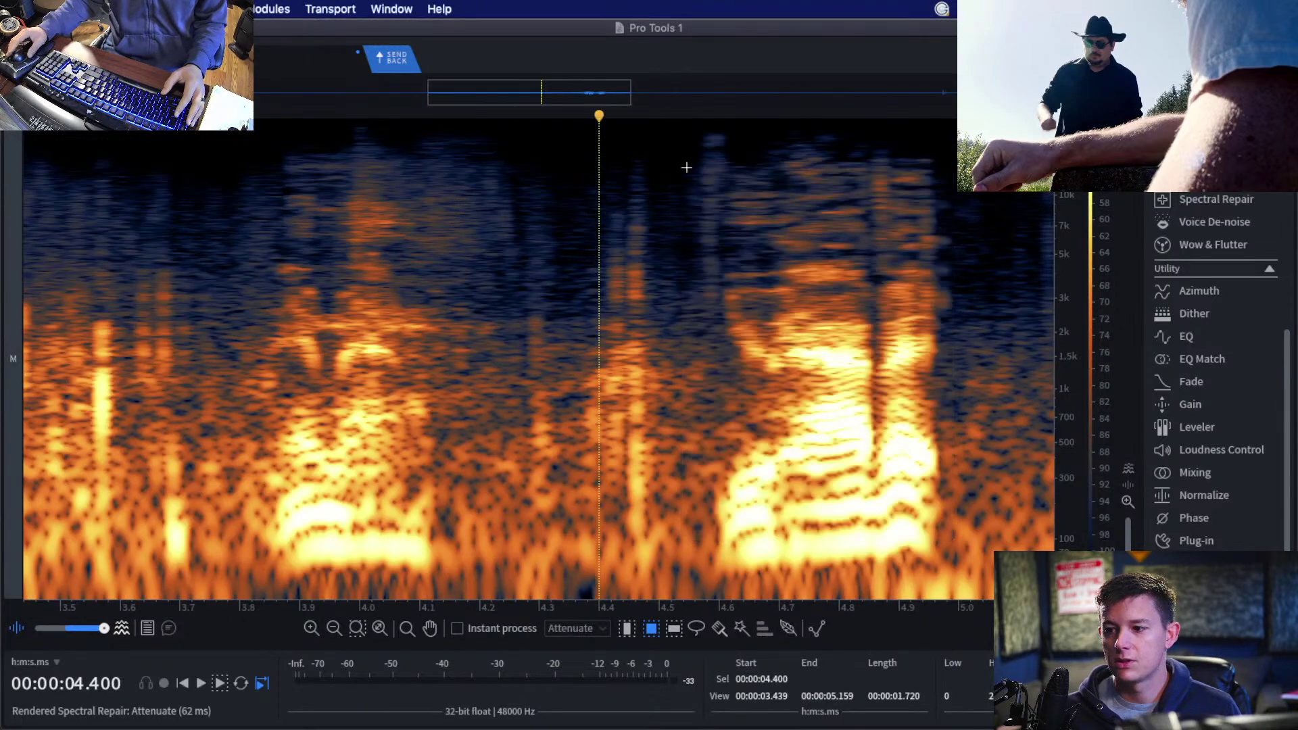
{"action": "scroll", "coordinate": [557, 203], "scroll_direction": "down", "scroll_amount": 2}
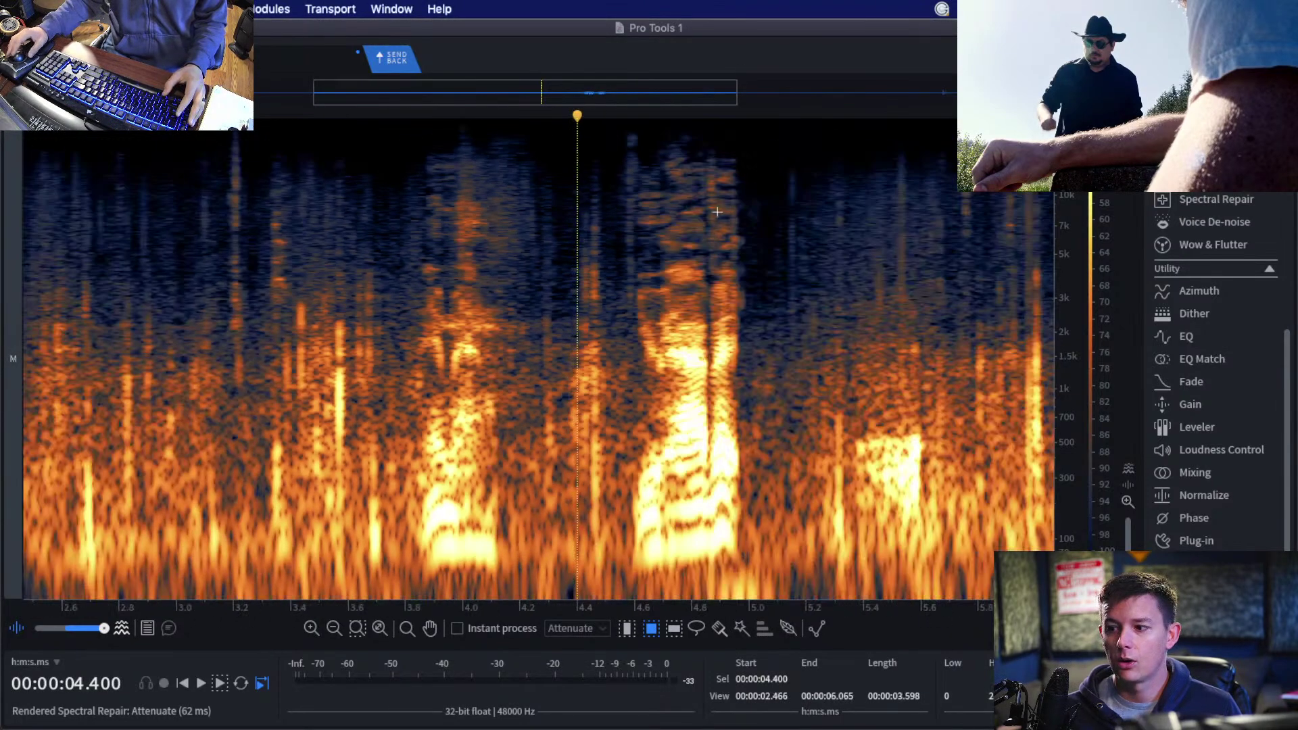
Copy the clean background from about 5.00 to 5.13 s above about 4.6 kHz and paste it at about 4.10 s.
{"action": "left_click_drag", "start_coordinate": [749, 142], "coordinate": [788, 262]}
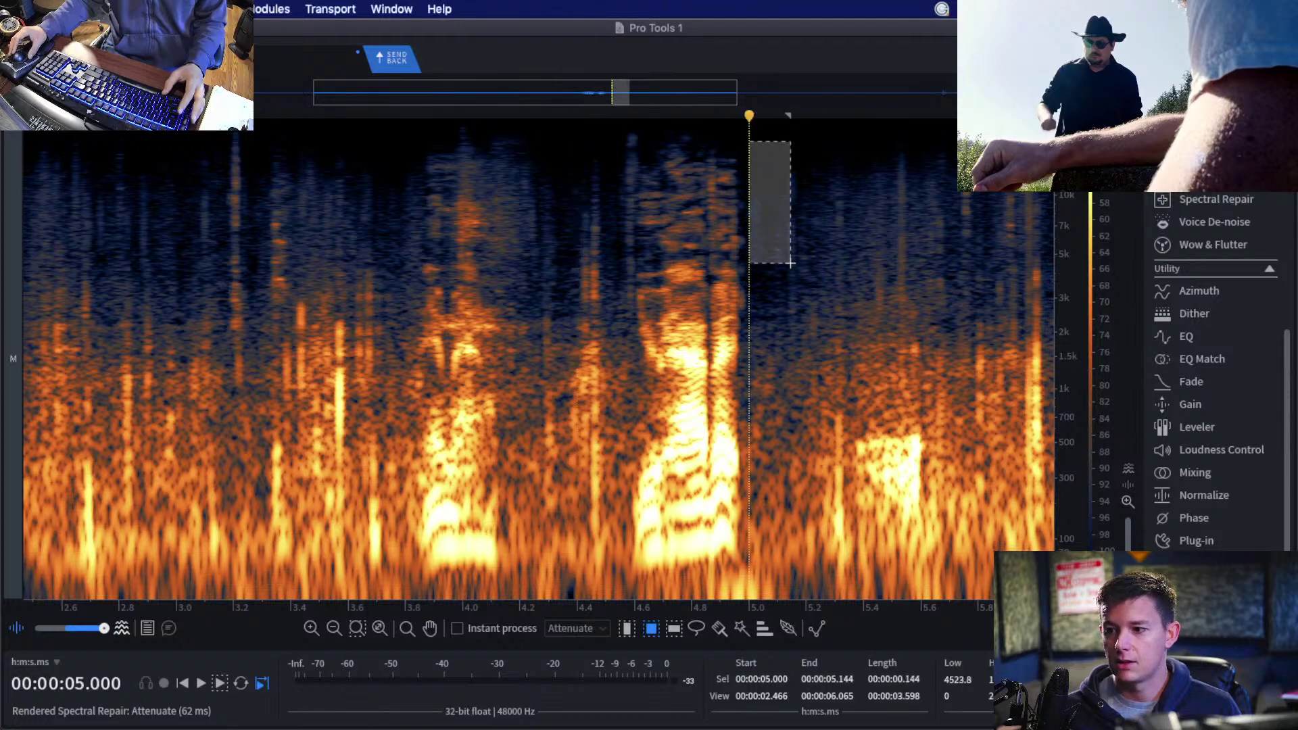
{"action": "key", "text": "super+c"}
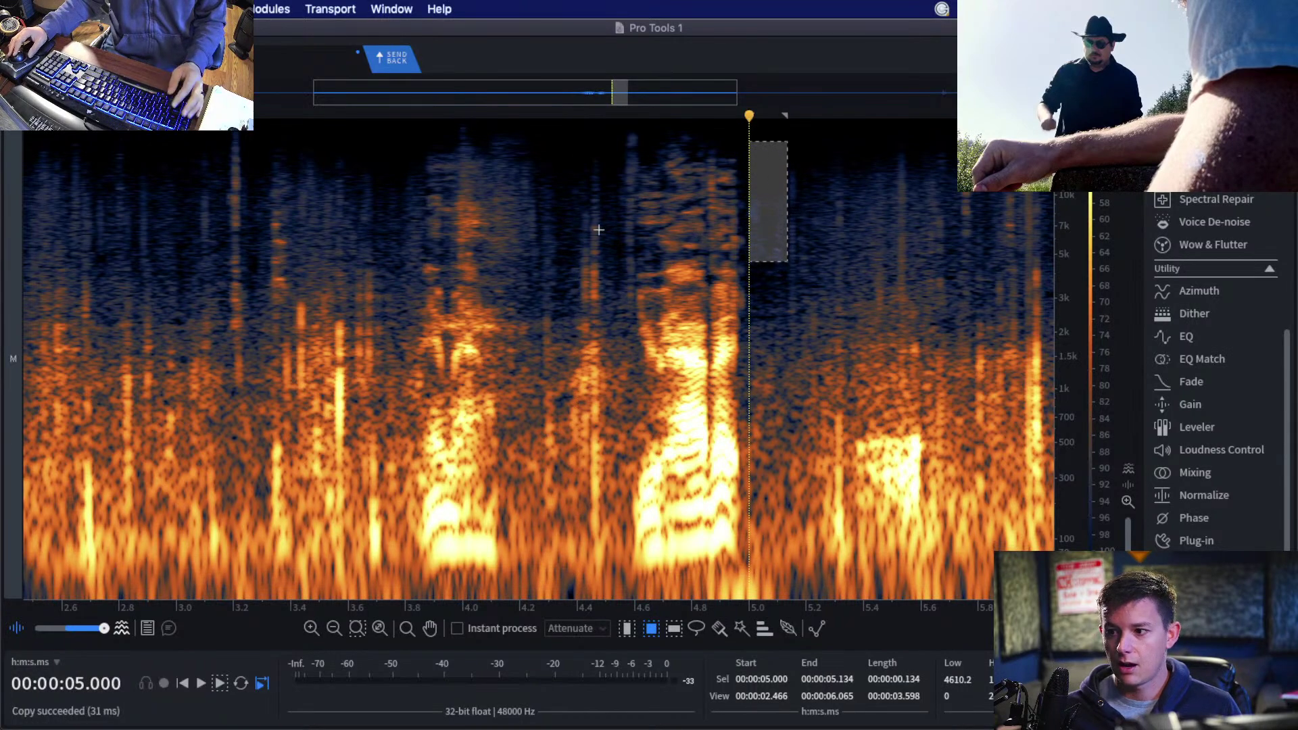
{"action": "scroll", "coordinate": [594, 226], "scroll_direction": "up", "scroll_amount": 2}
{"action": "left_click", "coordinate": [410, 210]}
{"action": "key", "text": "super+v"}
{"action": "scroll", "coordinate": [460, 217], "scroll_direction": "up", "scroll_amount": 2}
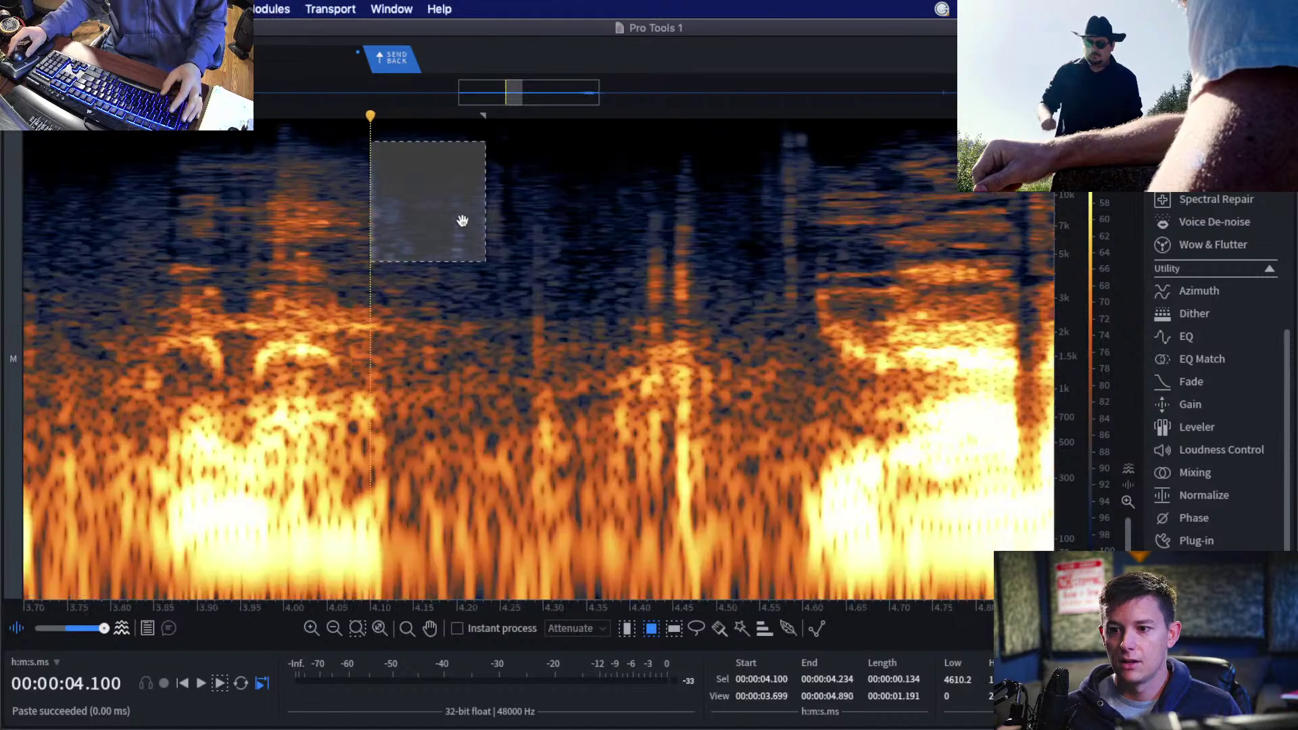
Apply Spectral Repair Attenuate and Replace to the area from about 4.05 to 4.11 s above about 10 kHz.
{"action": "left_click", "coordinate": [327, 205]}
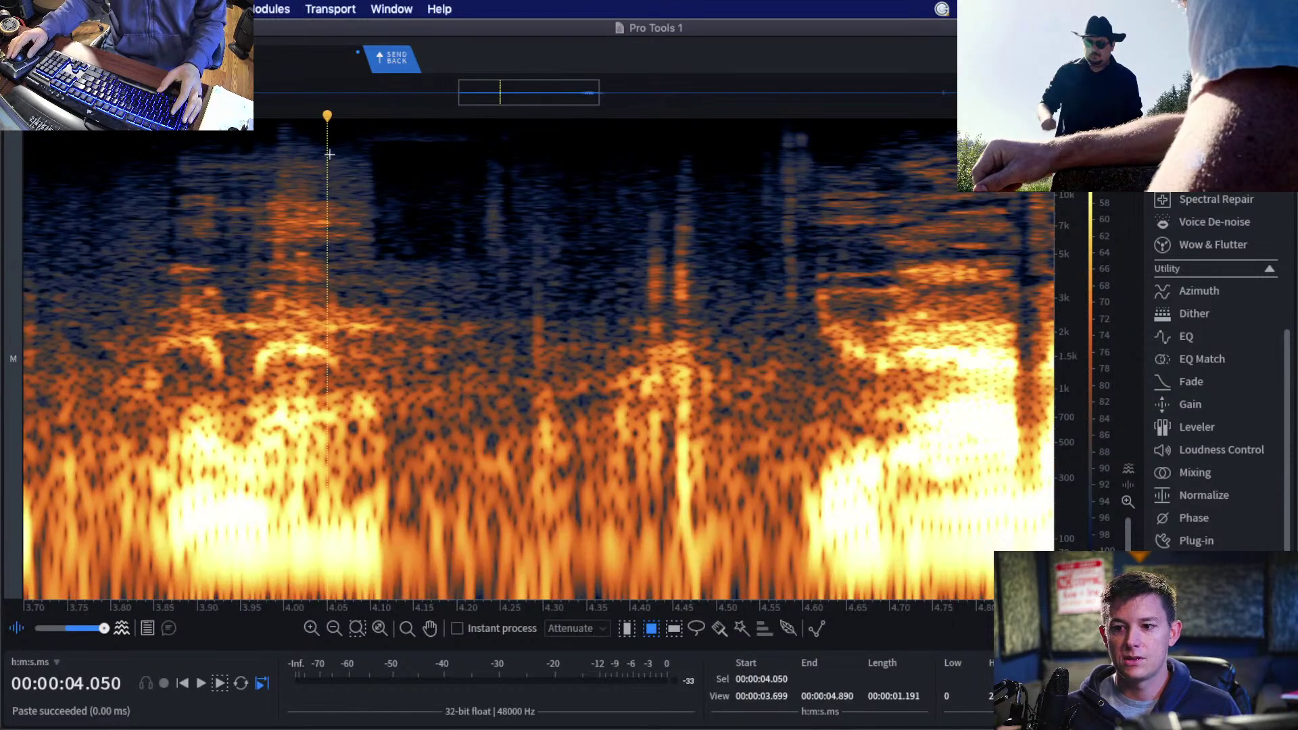
{"action": "left_click_drag", "start_coordinate": [329, 150], "coordinate": [377, 195]}
{"action": "key", "text": "space"}
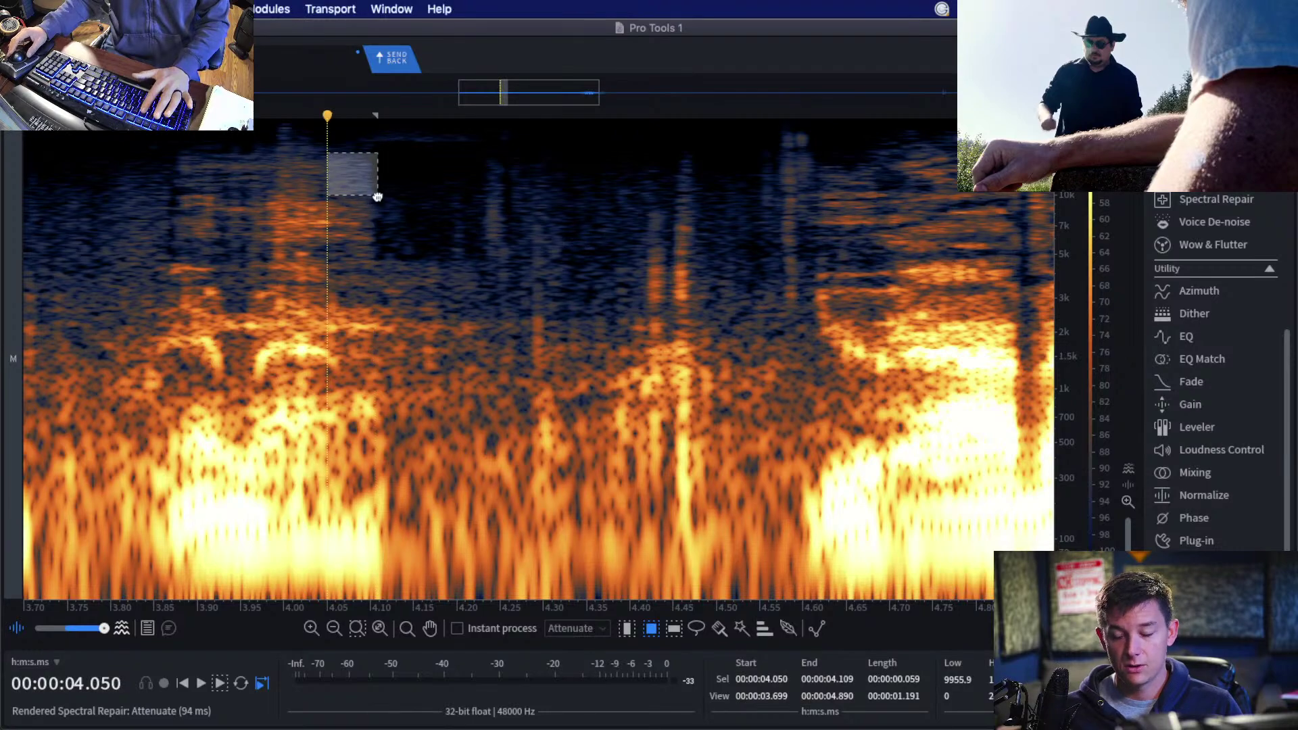
{"action": "key", "text": "super+r"}
{"action": "key", "text": "space"}
Replace the area from about 4.05 to 4.11 s above about 4.3 kHz with Spectral Repair.
{"action": "left_click_drag", "start_coordinate": [328, 243], "coordinate": [380, 268]}
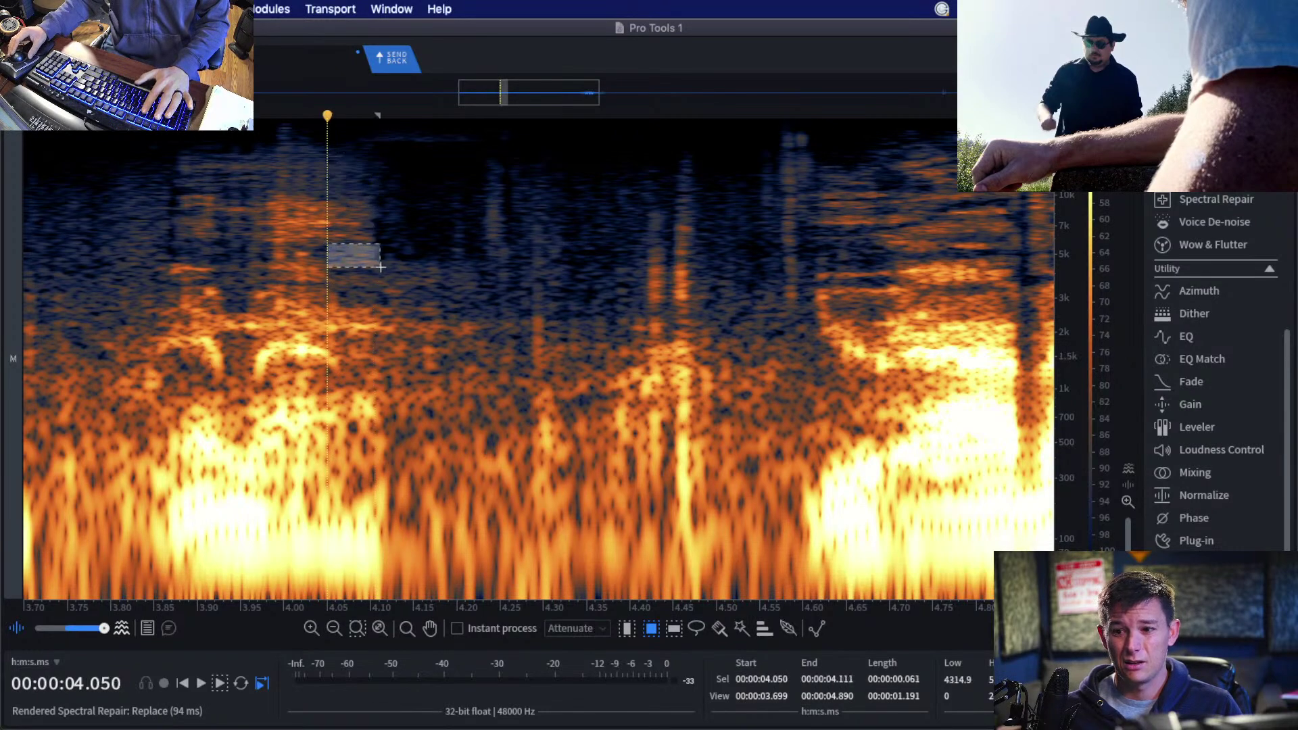
{"action": "key", "text": "super+r"}
{"action": "left_click", "coordinate": [276, 244]}
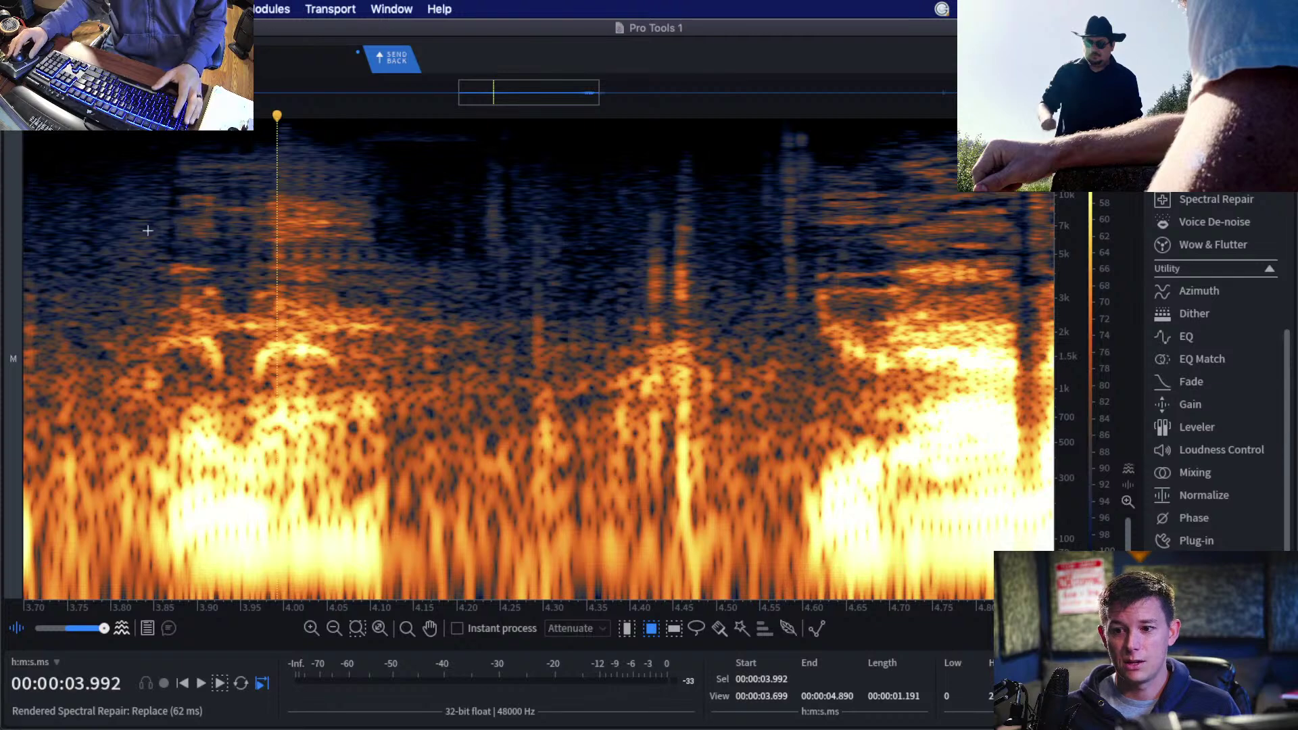
{"action": "left_click_drag", "start_coordinate": [238, 236], "coordinate": [383, 266]}
Play the patched word from about 3.87 s and 3.76 s to check the transition into the pasted background.
{"action": "scroll", "coordinate": [317, 243], "scroll_direction": "down", "scroll_amount": 2}
{"action": "left_click", "coordinate": [217, 228]}
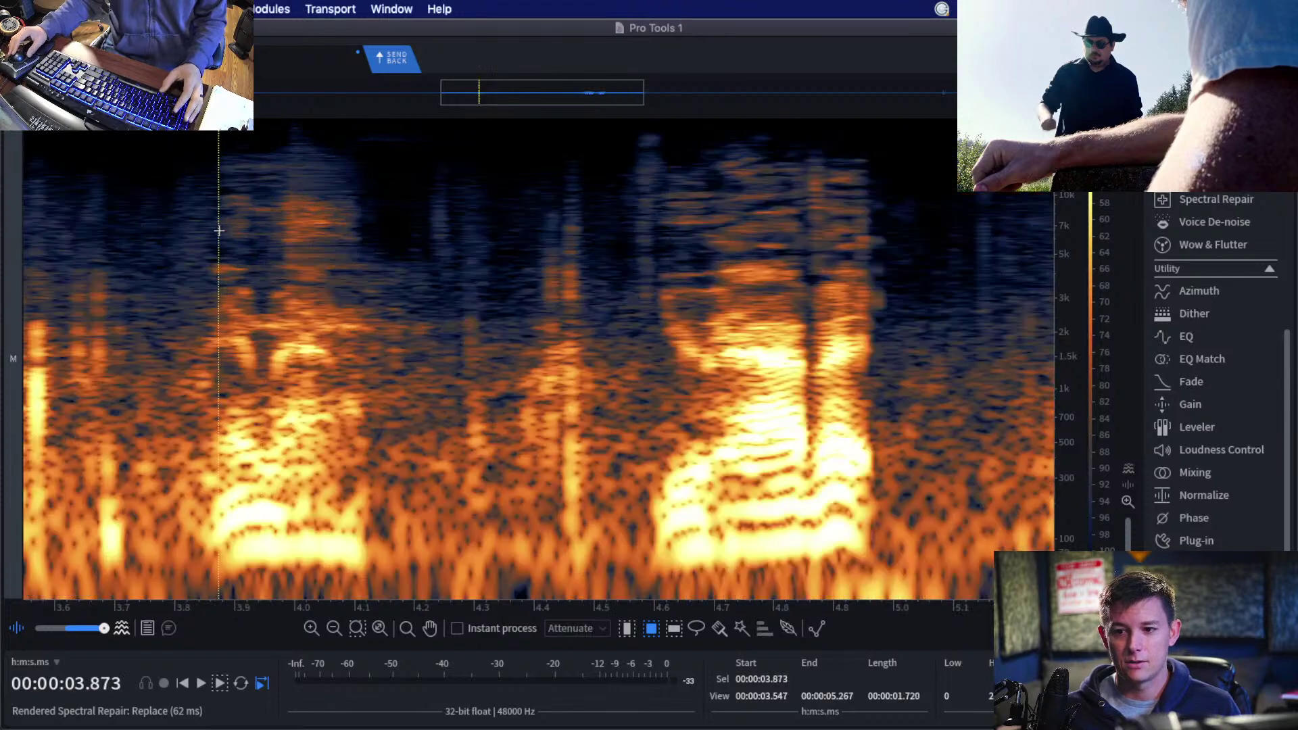
{"action": "key", "text": "space"}
{"action": "left_click", "coordinate": [186, 220]}
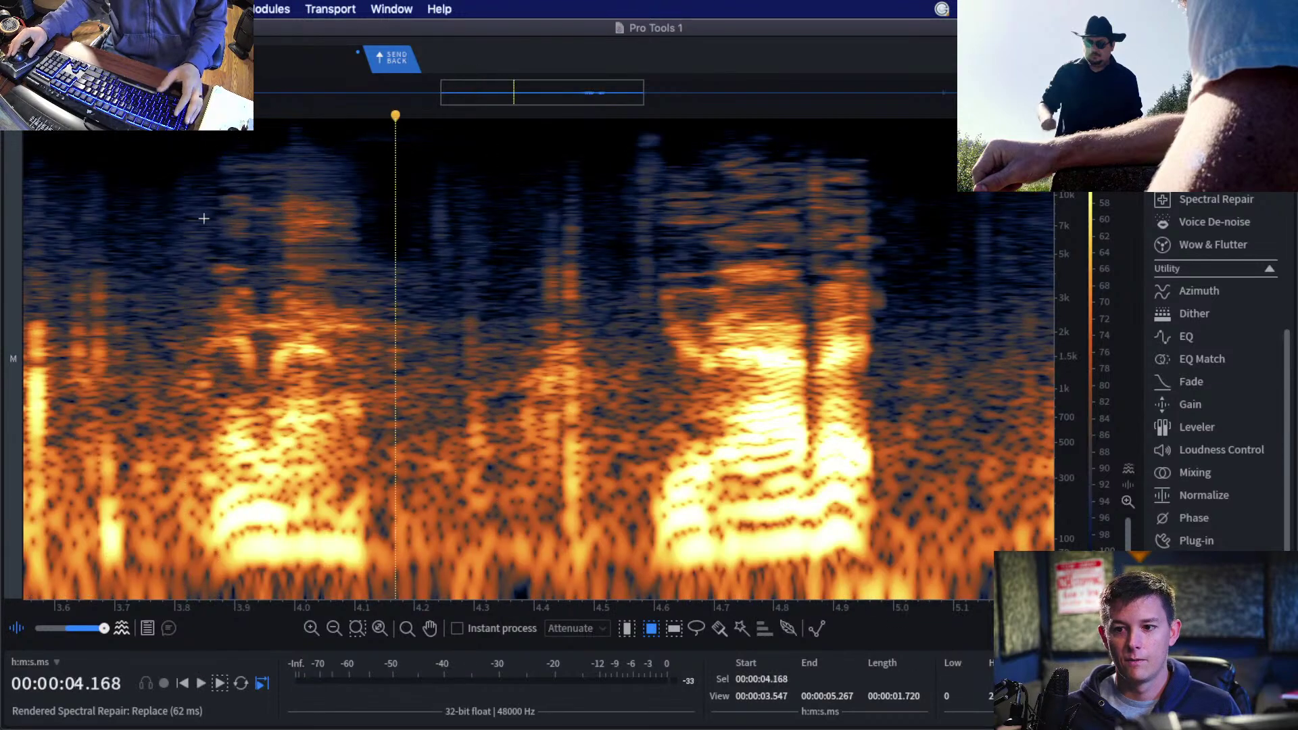
{"action": "left_click", "coordinate": [211, 211]}
{"action": "scroll", "coordinate": [211, 211], "scroll_direction": "down", "scroll_amount": 2}
{"action": "left_click", "coordinate": [194, 196]}
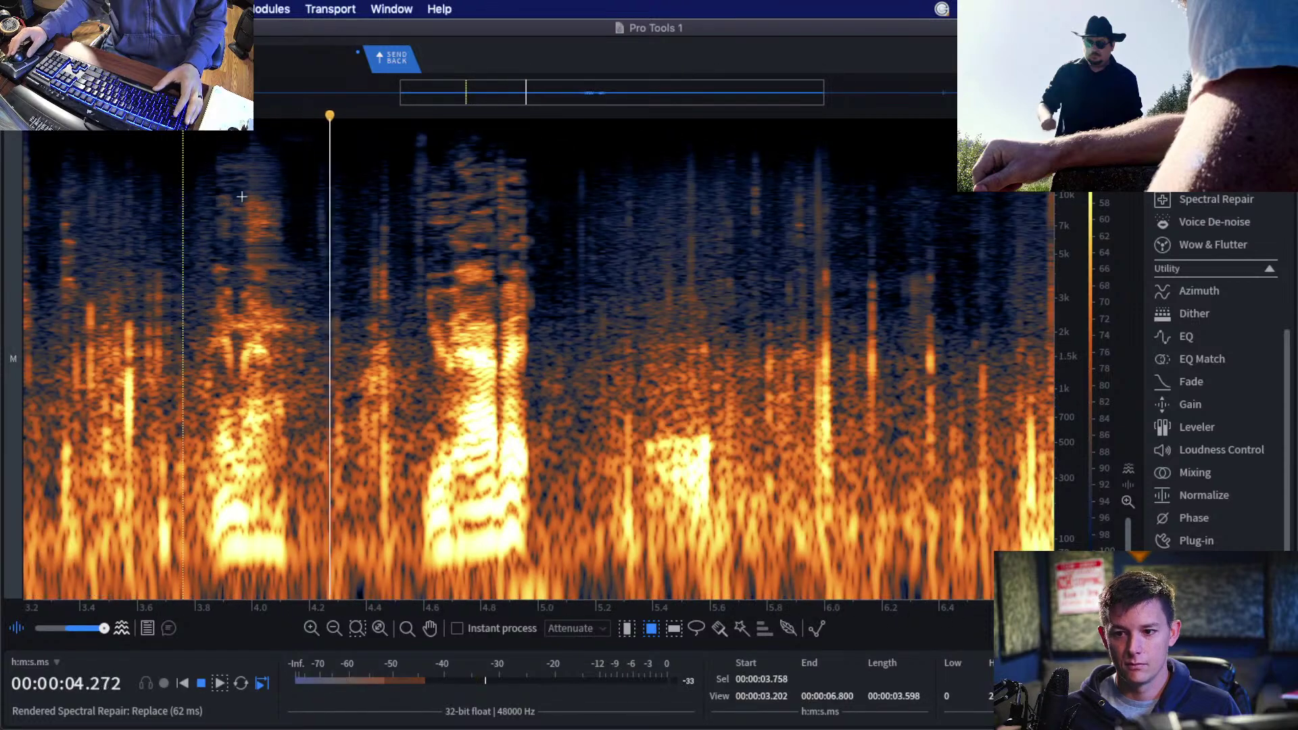
{"action": "key", "text": "space"}
Attenuate the noise after the word from about 4.20 to 4.30 s above about 4.2 kHz with Spectral Repair.
{"action": "scroll", "coordinate": [220, 166], "scroll_direction": "up", "scroll_amount": 2}
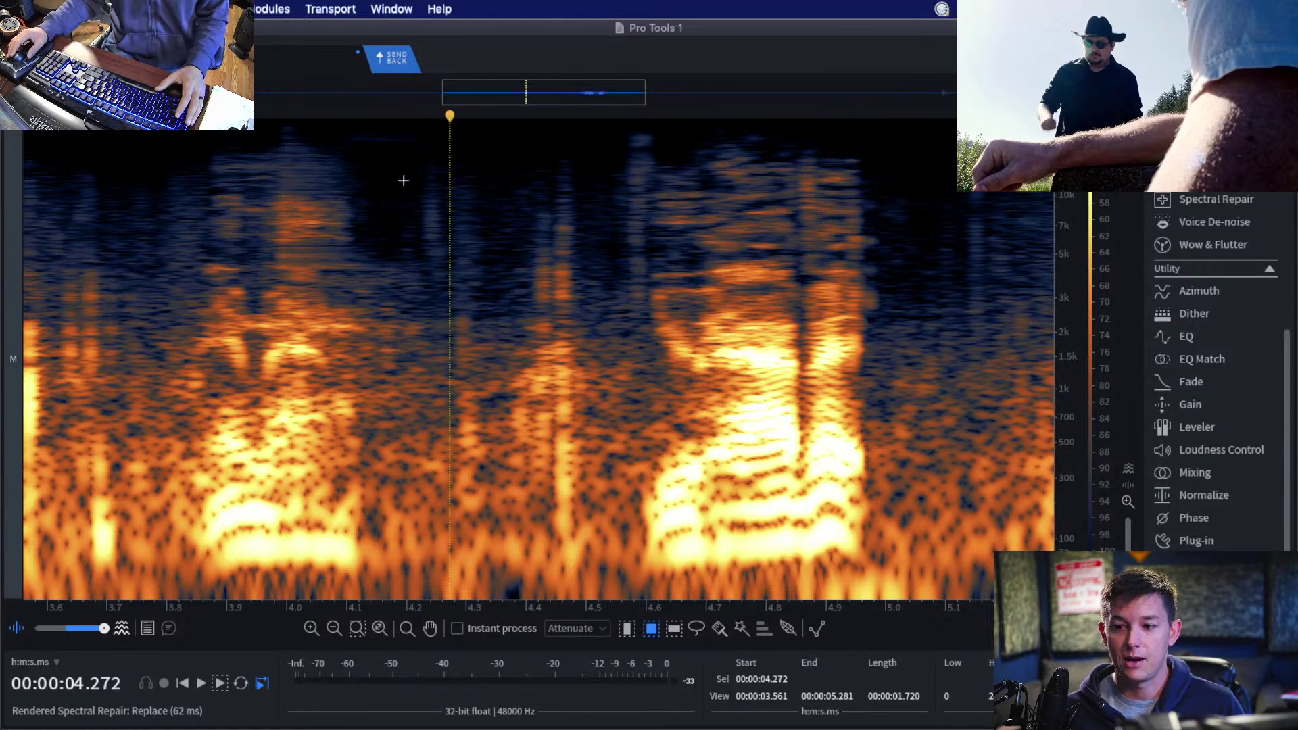
{"action": "left_click_drag", "start_coordinate": [403, 180], "coordinate": [464, 270]}
{"action": "left_click", "coordinate": [365, 221]}
Play the word again from about 3.9 s and 3.78 s to check the attenuated tail.
{"action": "left_click", "coordinate": [226, 215]}
{"action": "key", "text": "space"}
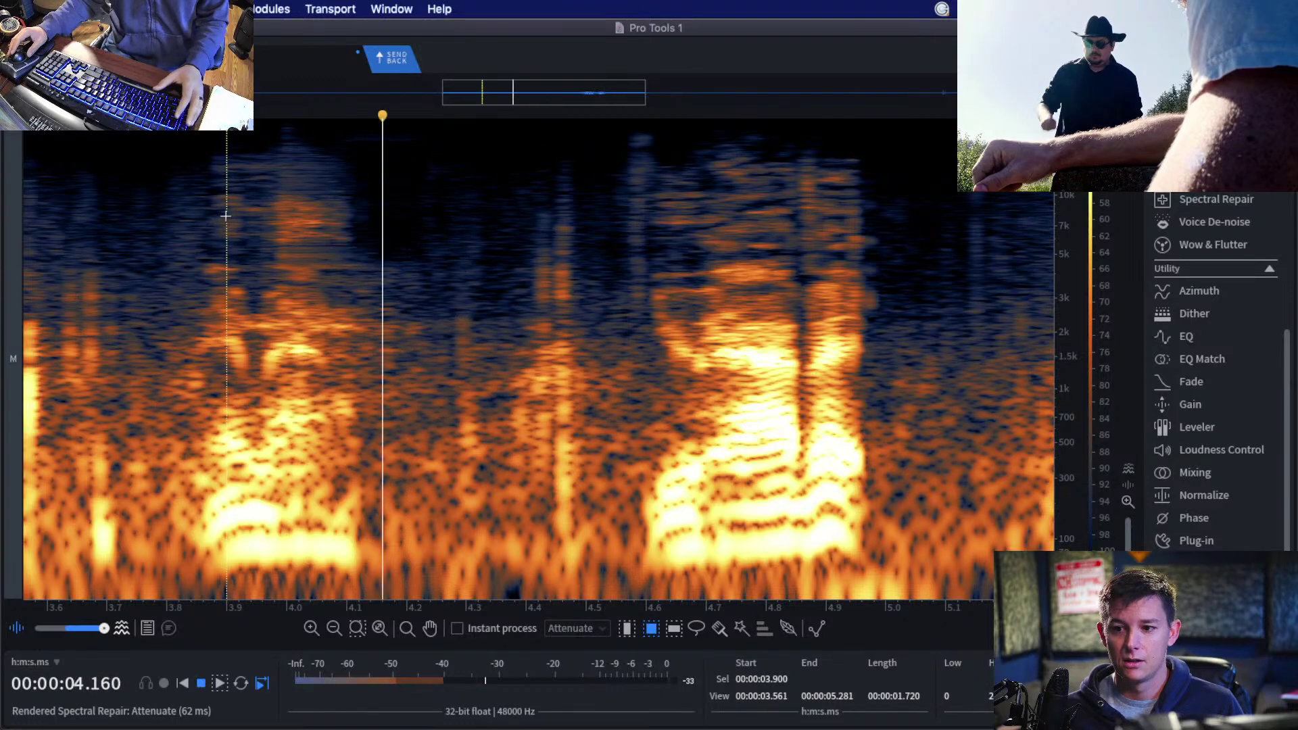
{"action": "left_click", "coordinate": [123, 210]}
{"action": "left_click", "coordinate": [155, 204]}
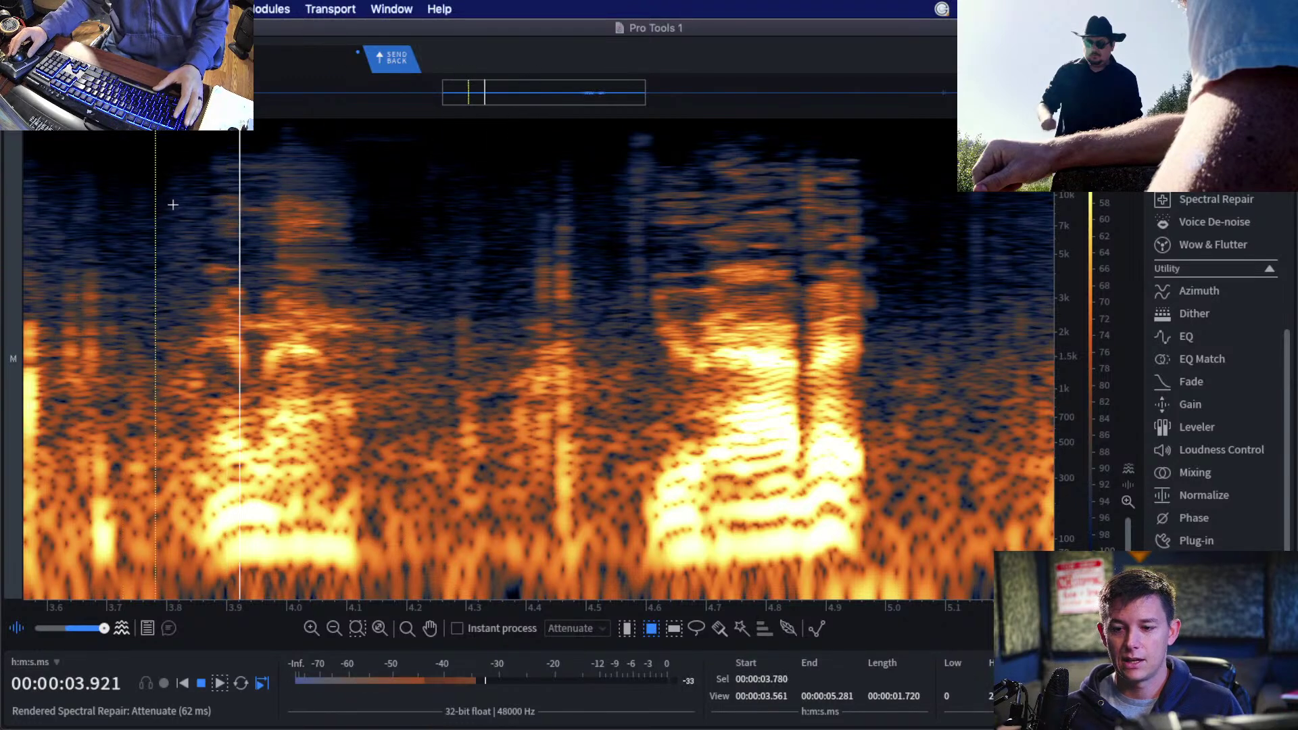
{"action": "key", "text": "space"}
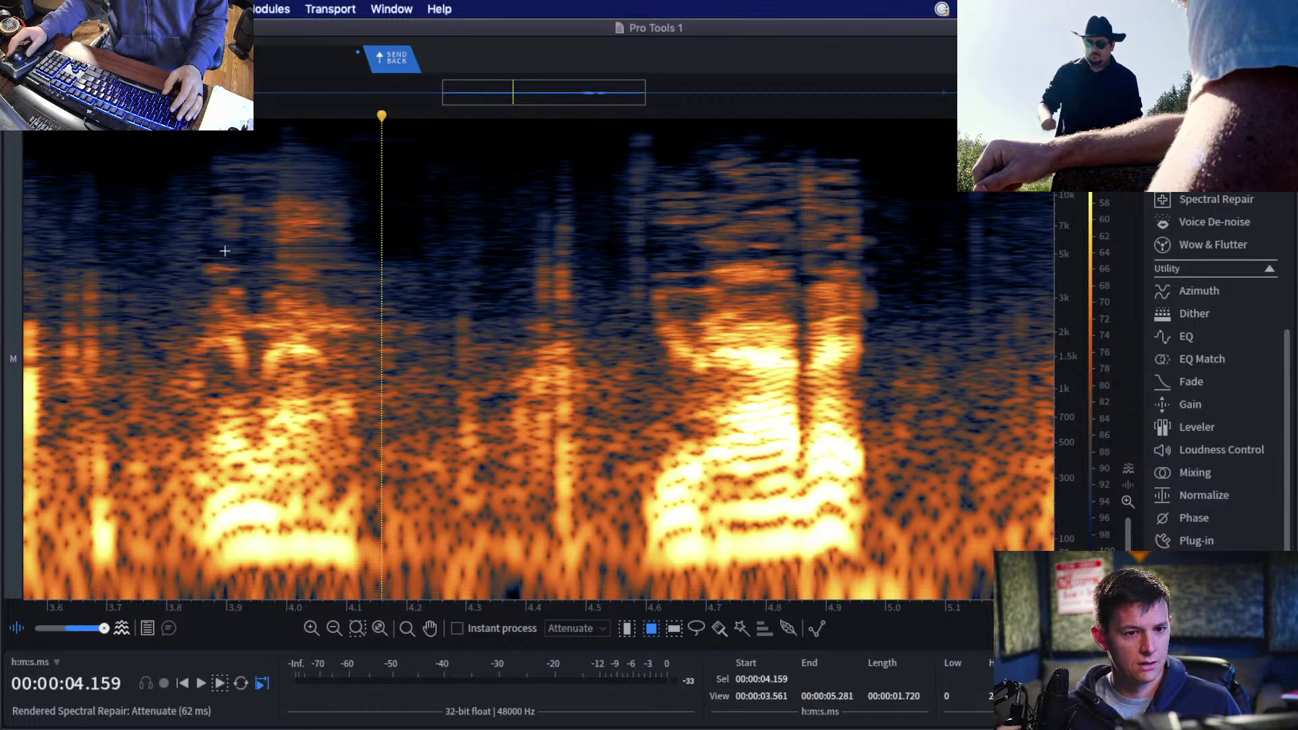
Audition the repaired word from several start points between about 3.72 and 3.82 s.
{"action": "left_click", "coordinate": [330, 238]}
{"action": "scroll", "coordinate": [330, 238], "scroll_direction": "down", "scroll_amount": 4}
{"action": "left_click", "coordinate": [265, 238]}
{"action": "scroll", "coordinate": [265, 238], "scroll_direction": "up", "scroll_amount": 4}
{"action": "left_click", "coordinate": [236, 220]}
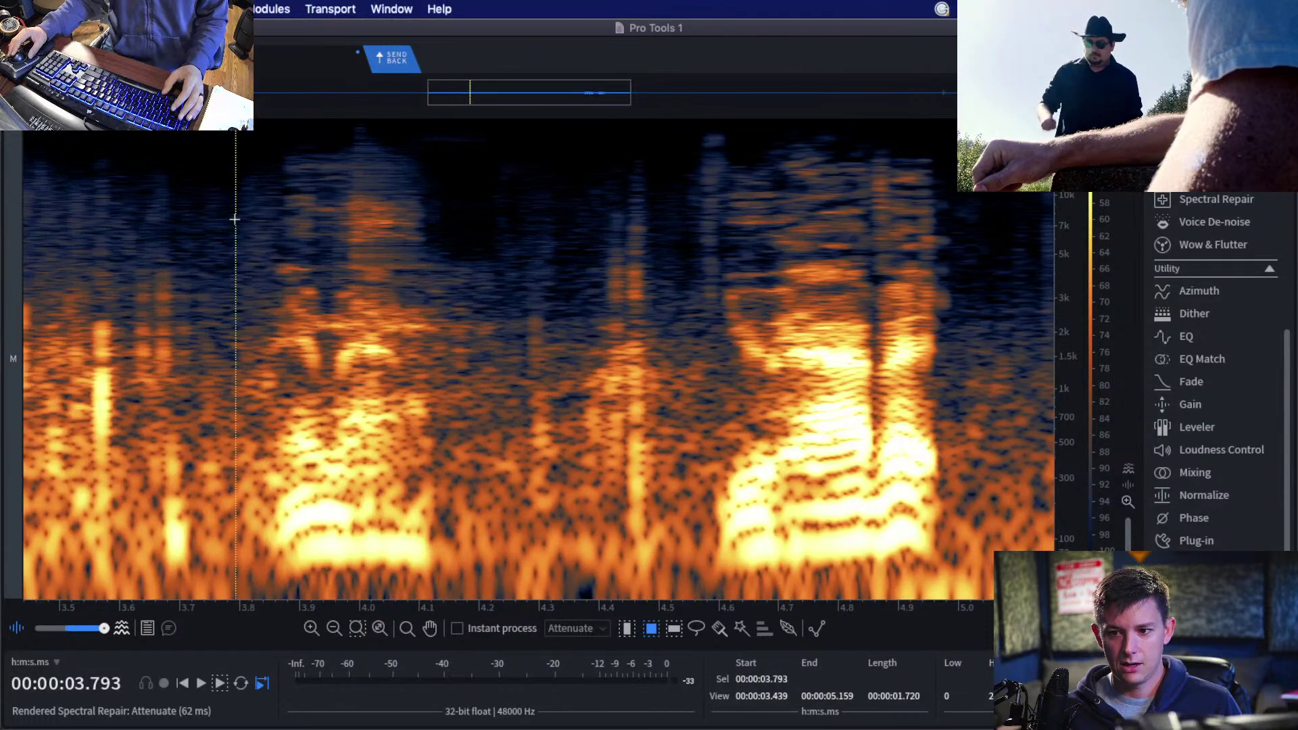
{"action": "left_click", "coordinate": [193, 203]}
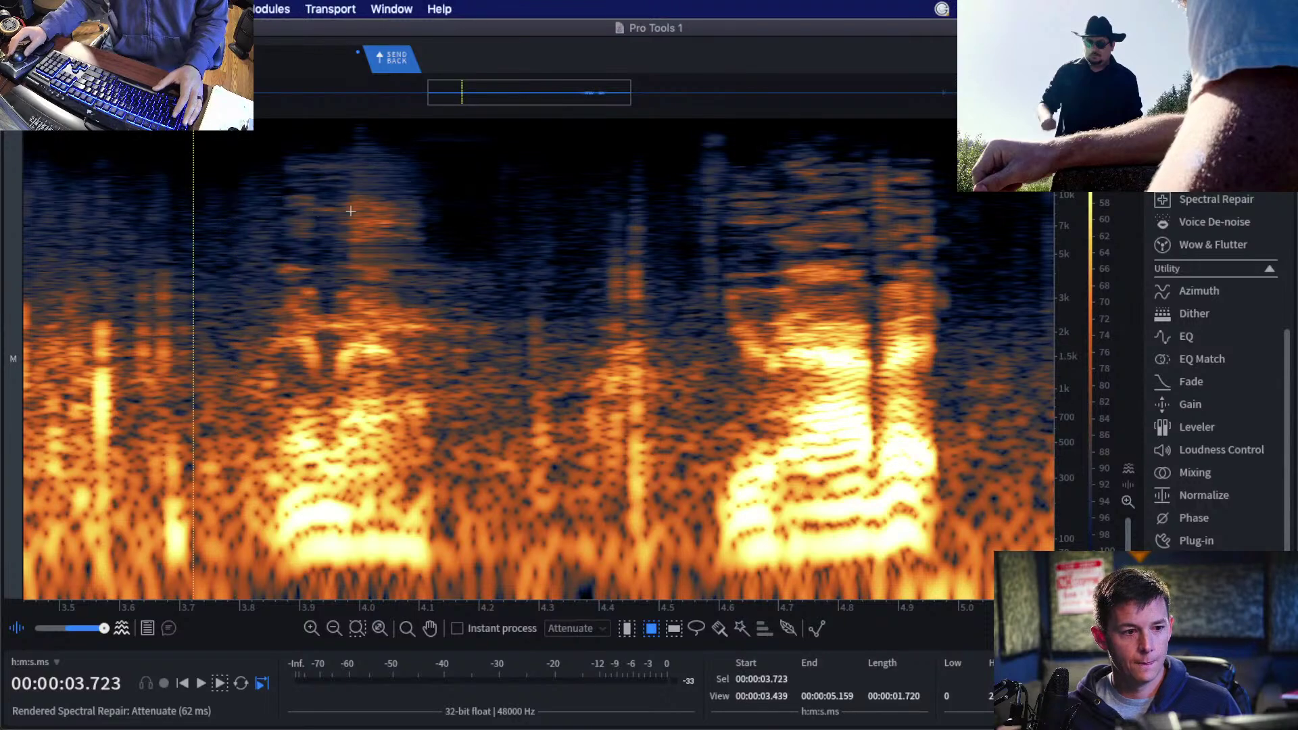
{"action": "left_click", "coordinate": [313, 204]}
{"action": "left_click", "coordinate": [250, 203]}
{"action": "left_click", "coordinate": [216, 199]}
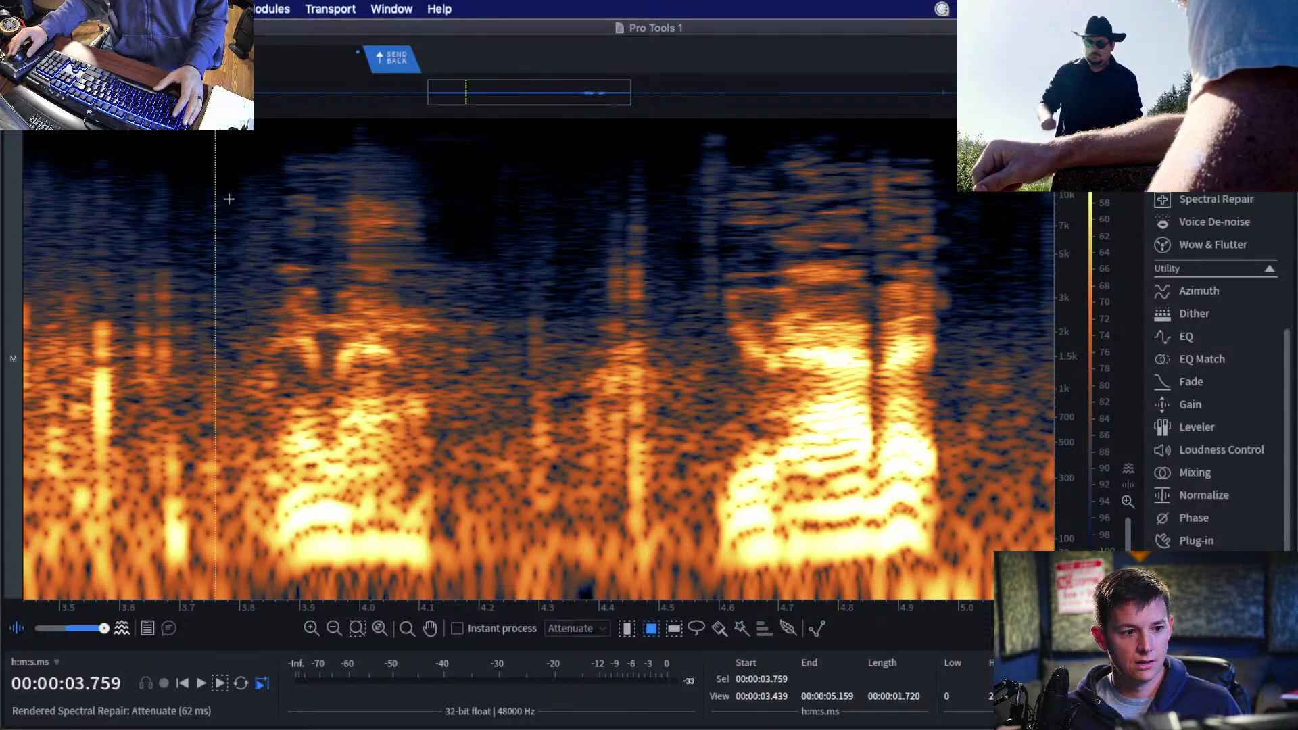
{"action": "scroll", "coordinate": [227, 202], "scroll_direction": "down", "scroll_amount": 2}
{"action": "left_click", "coordinate": [215, 193]}
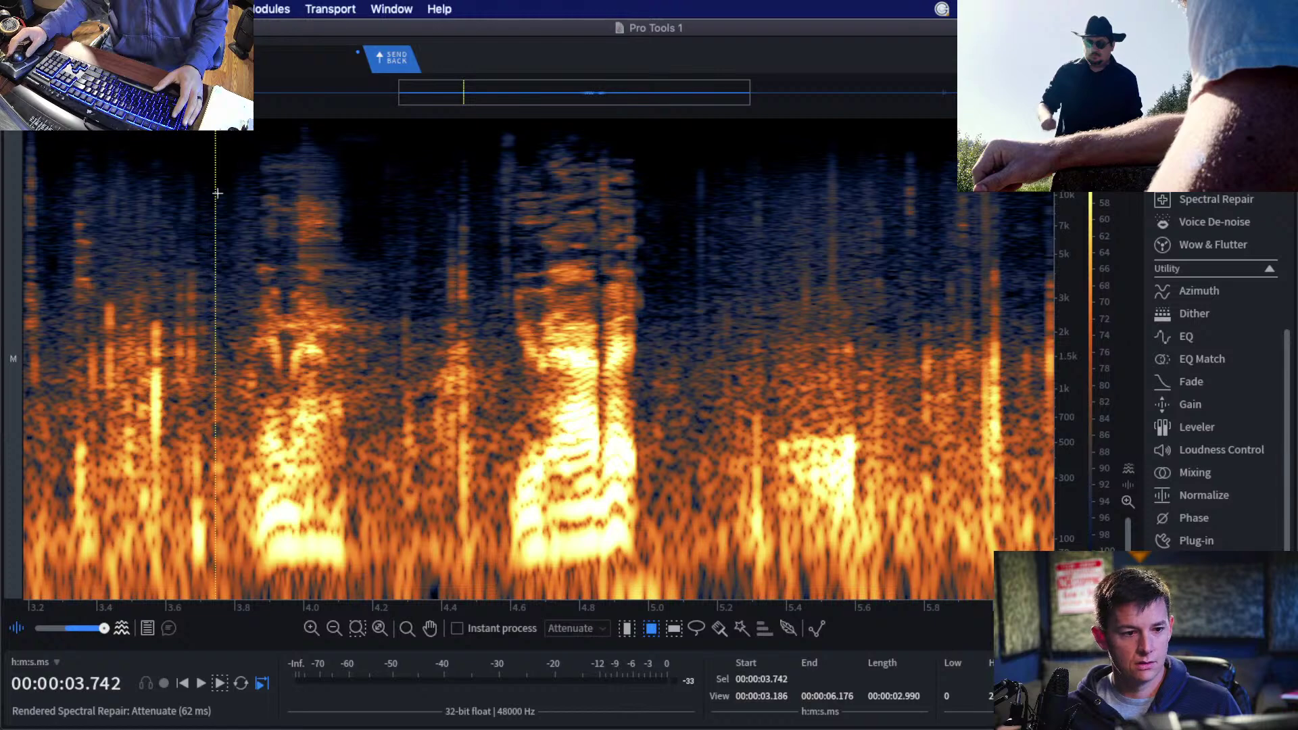
{"action": "left_click", "coordinate": [243, 184]}
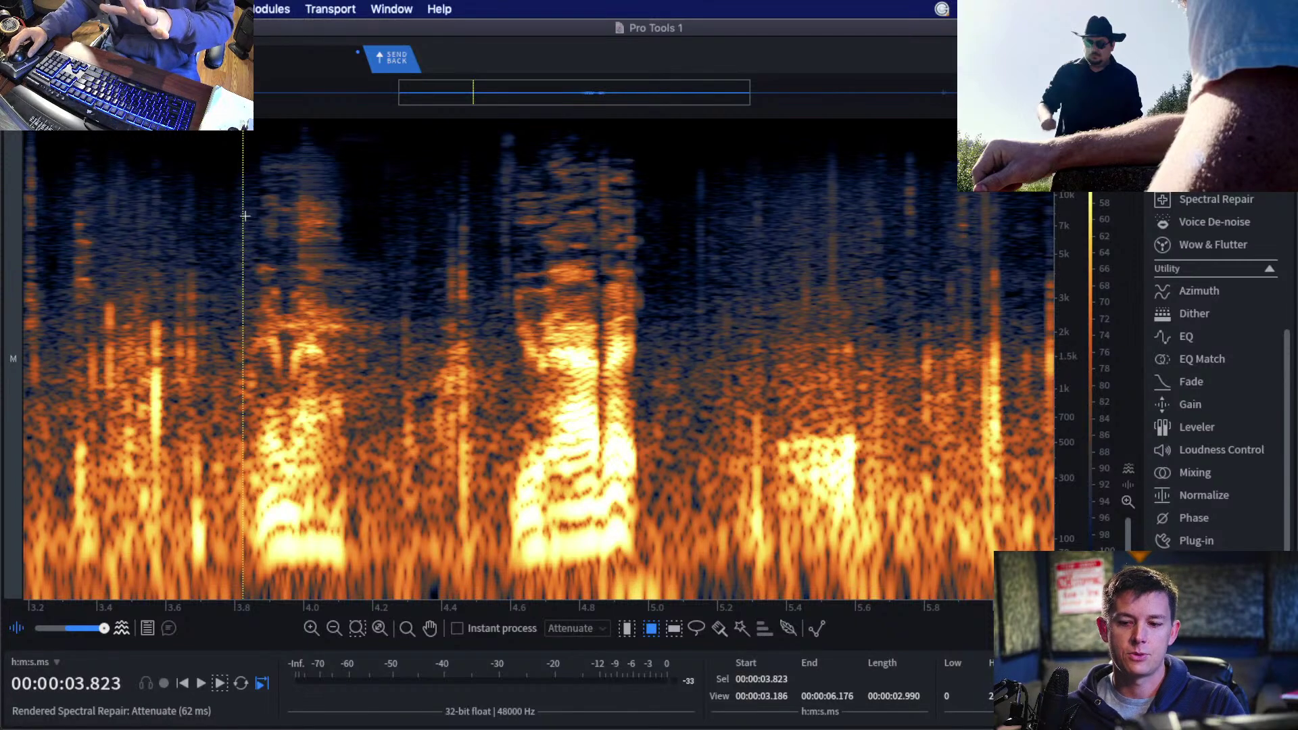
Play the repaired word with its surrounding background from about 3.72 s and 3.67 s.
{"action": "left_click", "coordinate": [209, 204]}
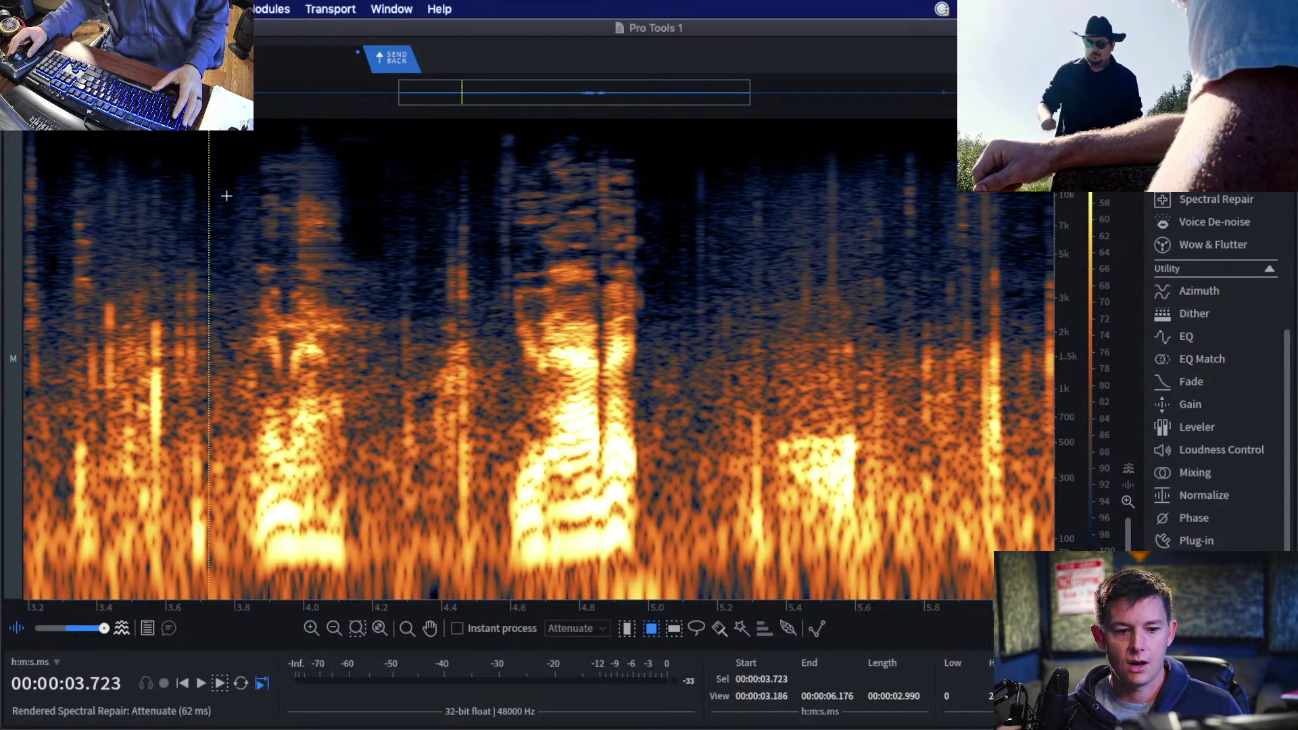
{"action": "key", "text": "space"}
{"action": "key", "text": "space"}
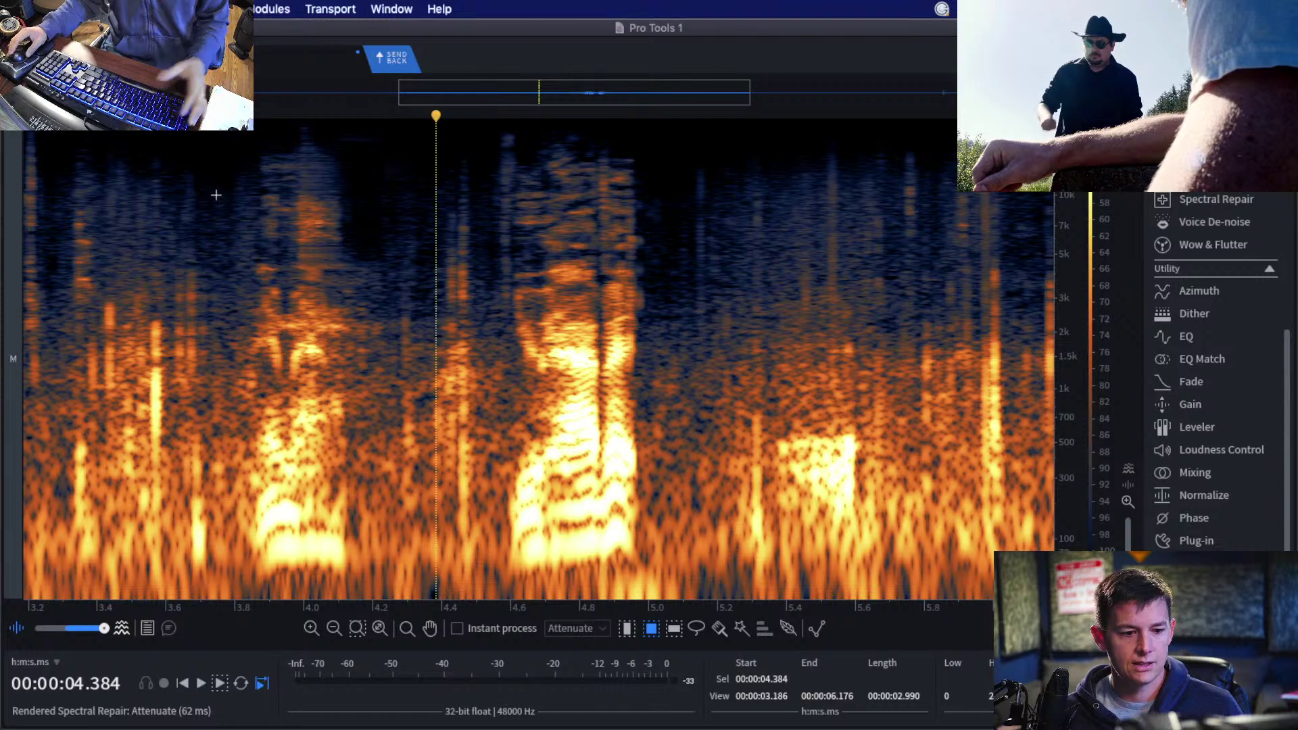
{"action": "left_click", "coordinate": [189, 193]}
{"action": "key", "text": "space"}
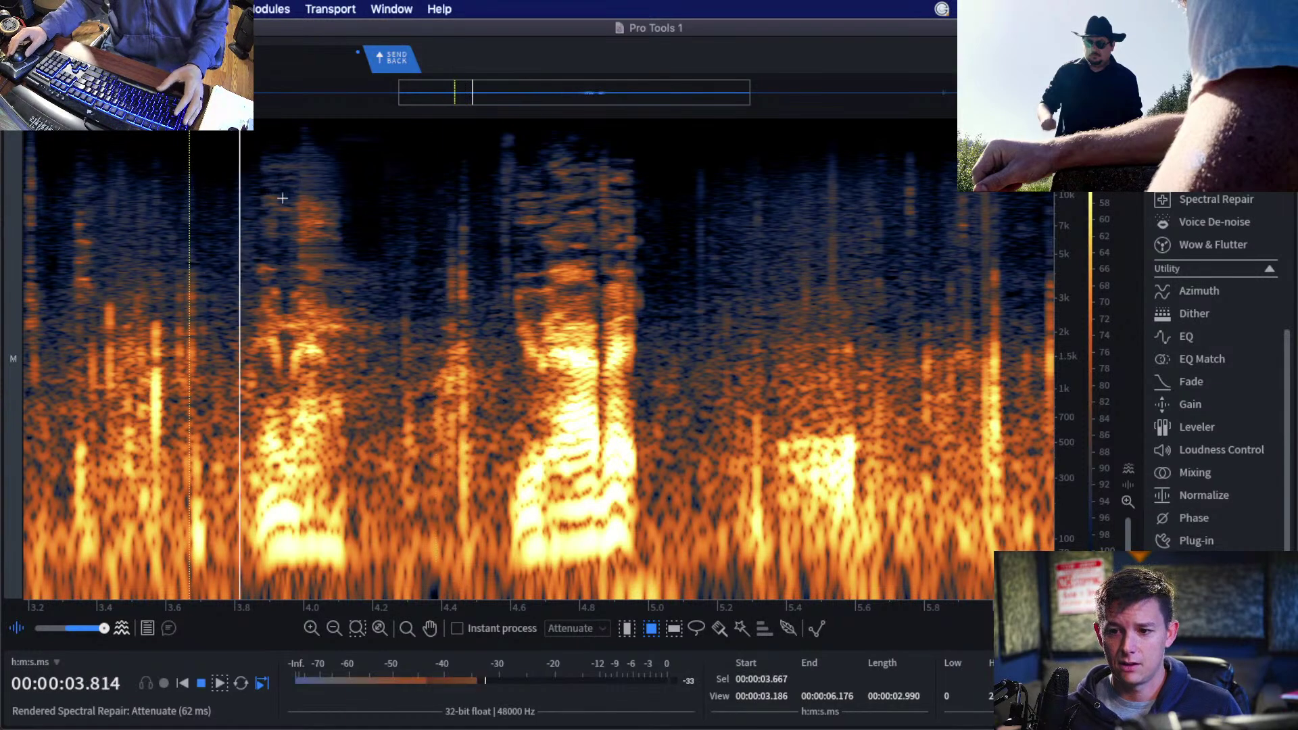
{"action": "scroll", "coordinate": [283, 198], "scroll_direction": "up", "scroll_amount": 2}
{"action": "key", "text": "space"}
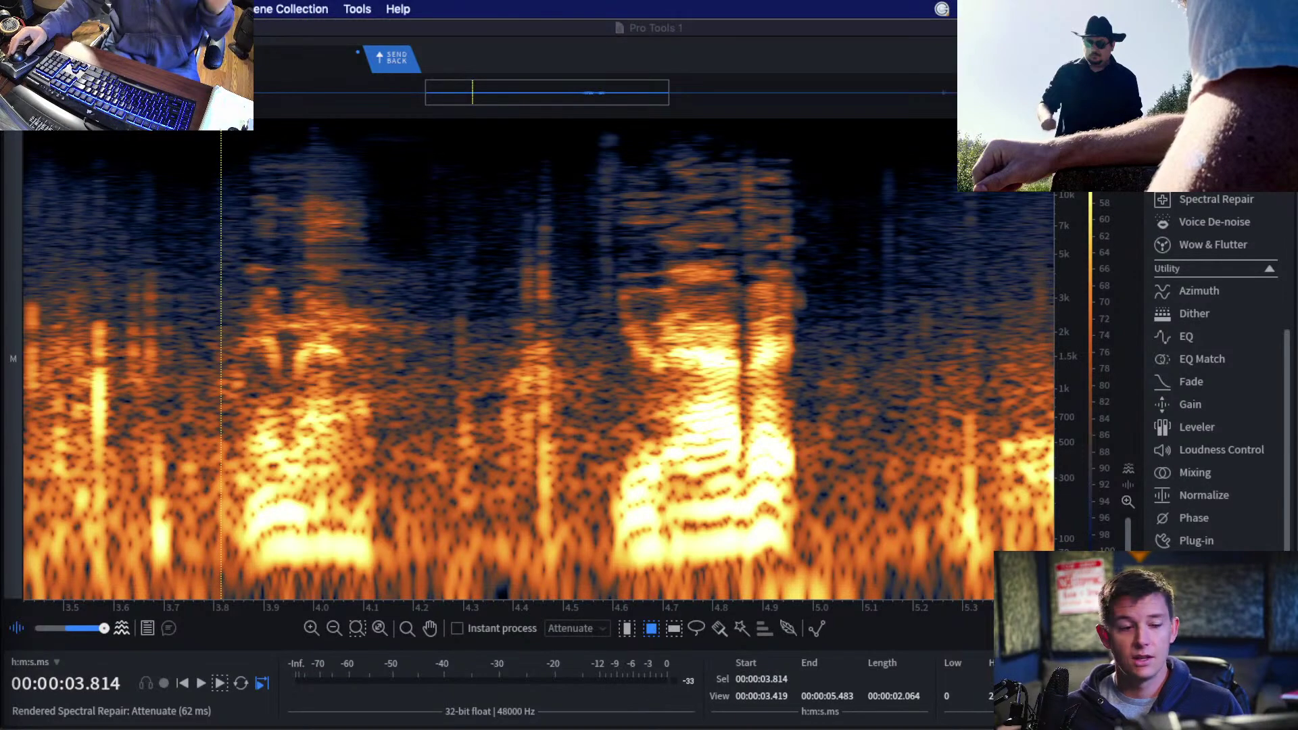
Switch to the TextEdit notes and highlight item 5, "Use responsibly".
{"action": "key", "text": "super+Tab"}
{"action": "key", "text": "super+Tab"}
{"action": "key", "text": "super+Tab"}
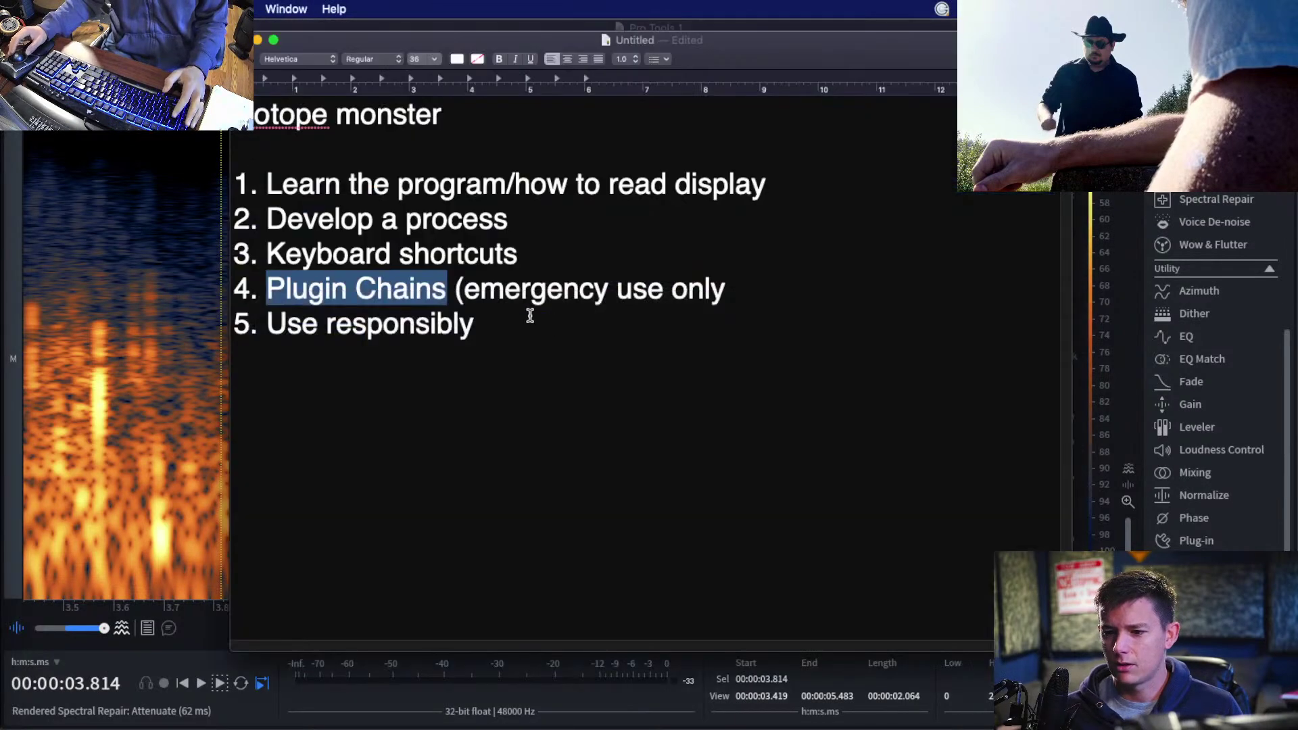
{"action": "left_click_drag", "start_coordinate": [530, 316], "coordinate": [487, 327]}
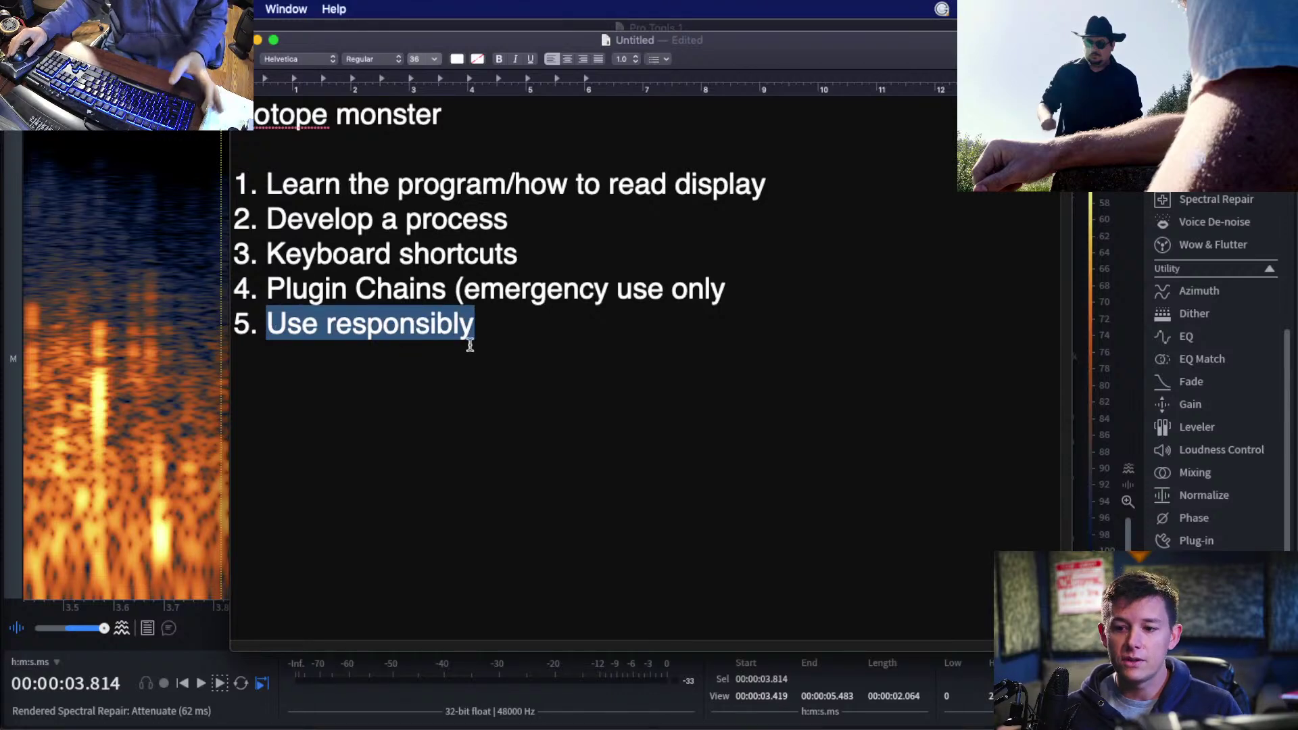
Check the session in Pro Tools, return to RX, and show the whole clip with the playhead at about 3.63 s.
{"action": "key", "text": "super+Tab"}
{"action": "left_click", "coordinate": [603, 385]}
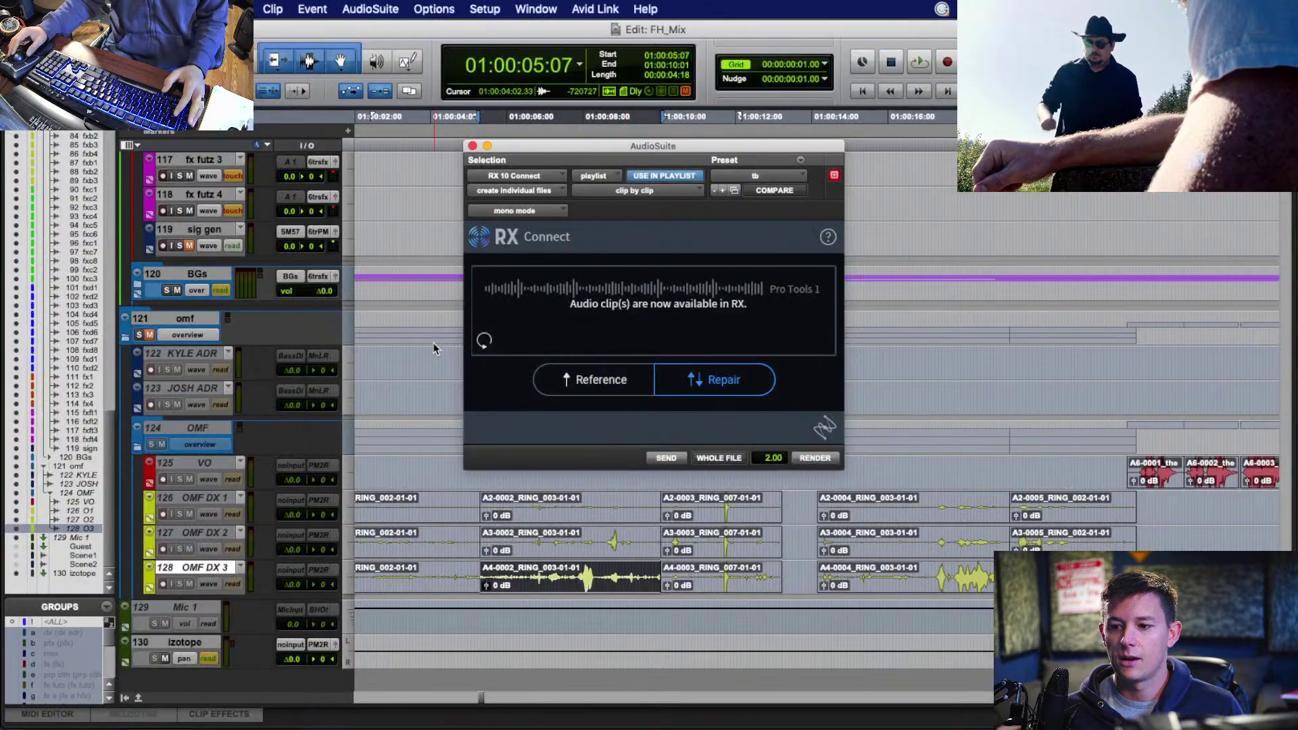
{"action": "key", "text": "super+Tab"}
{"action": "left_click", "coordinate": [621, 360]}
{"action": "scroll", "coordinate": [593, 311], "scroll_direction": "down", "scroll_amount": 5}
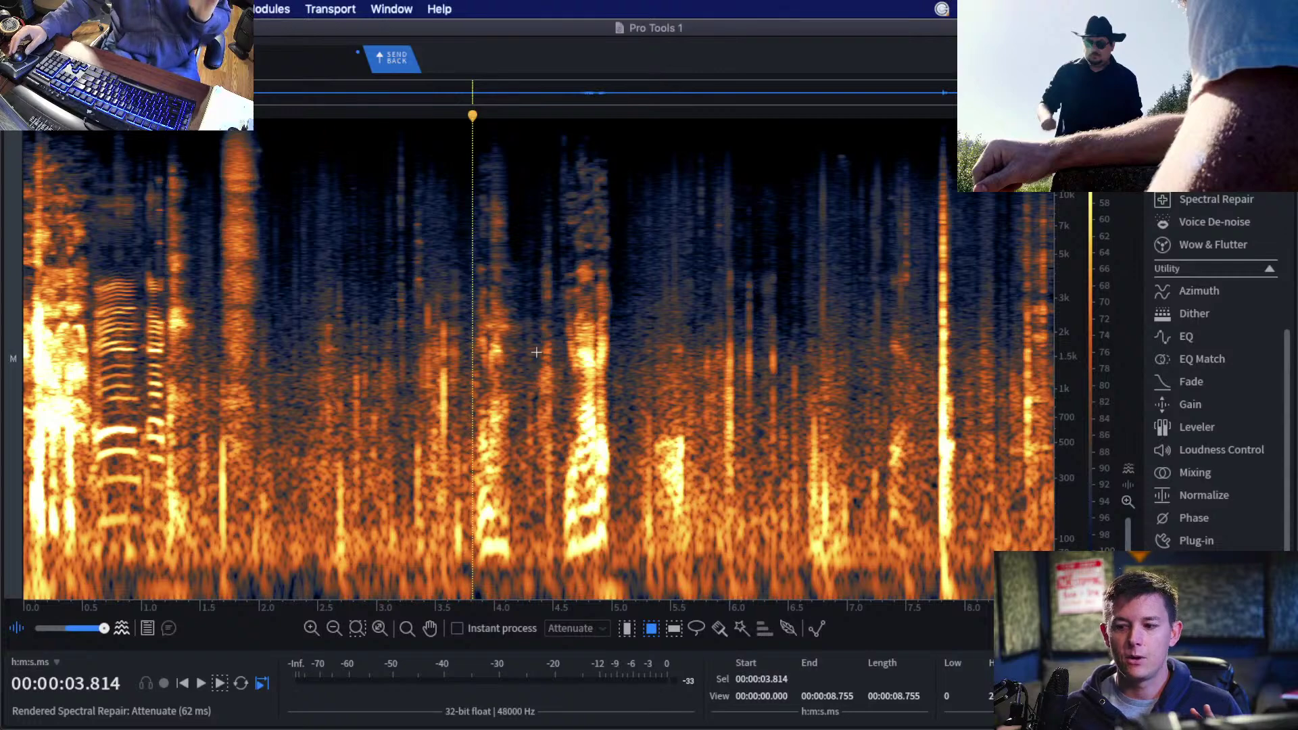
{"action": "left_click", "coordinate": [450, 289]}
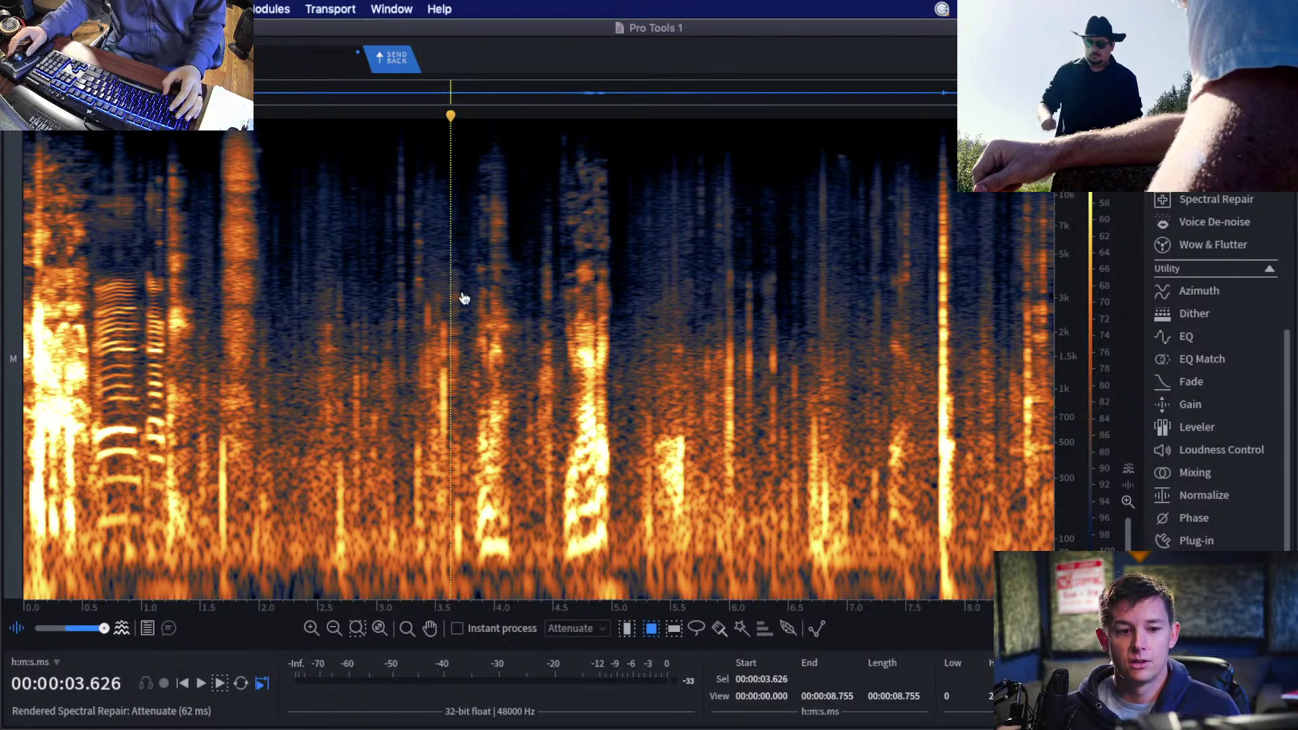
View the picture in Pro Tools at 01:00:07:16 and 01:00:11:12 on the OMF DX 2 track, and return to RX.
{"action": "key", "text": "super+Tab"}
{"action": "key", "text": "super+Tab"}
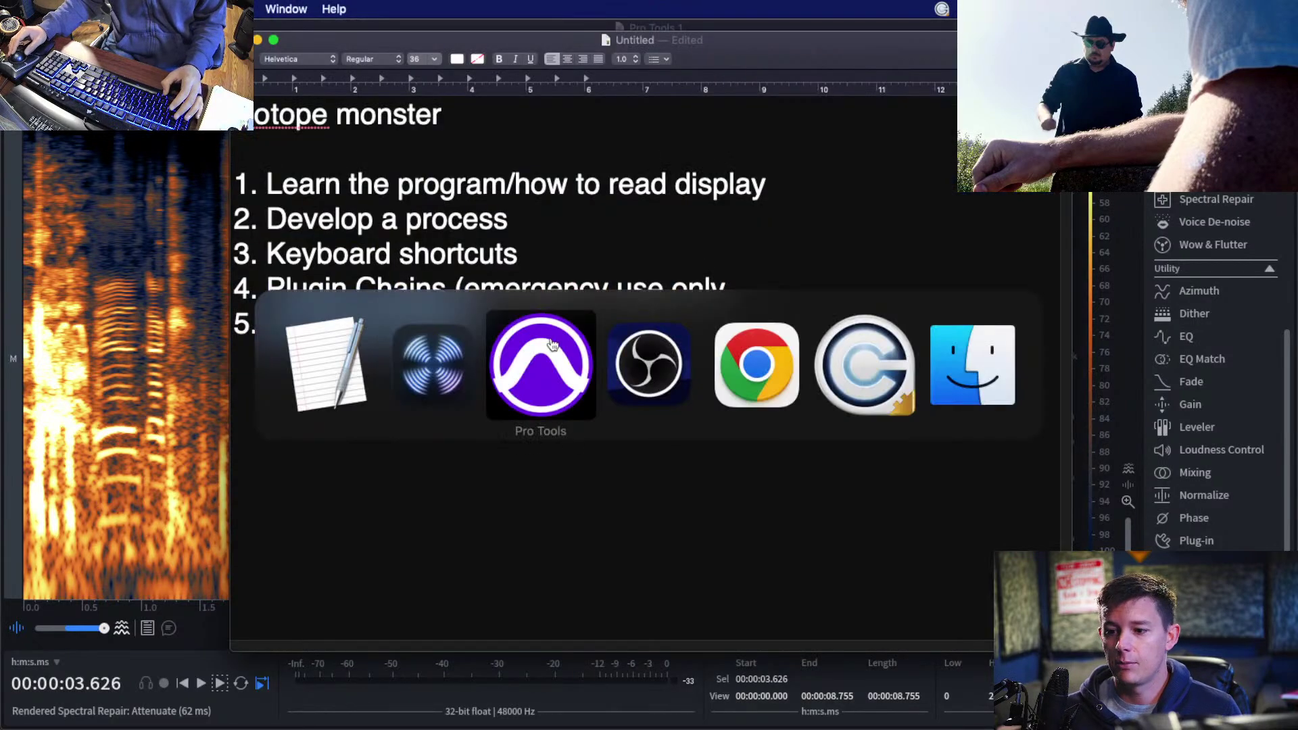
{"action": "left_click", "coordinate": [552, 345]}
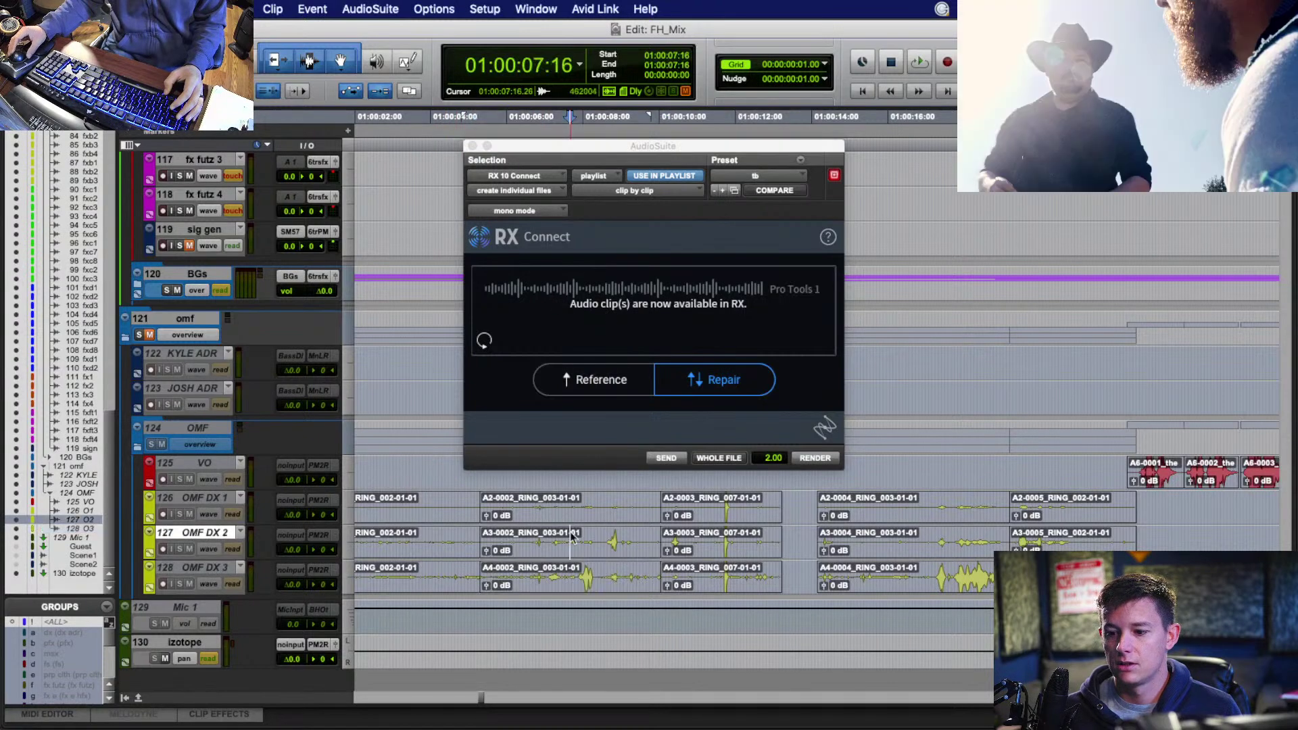
{"action": "left_click", "coordinate": [716, 537]}
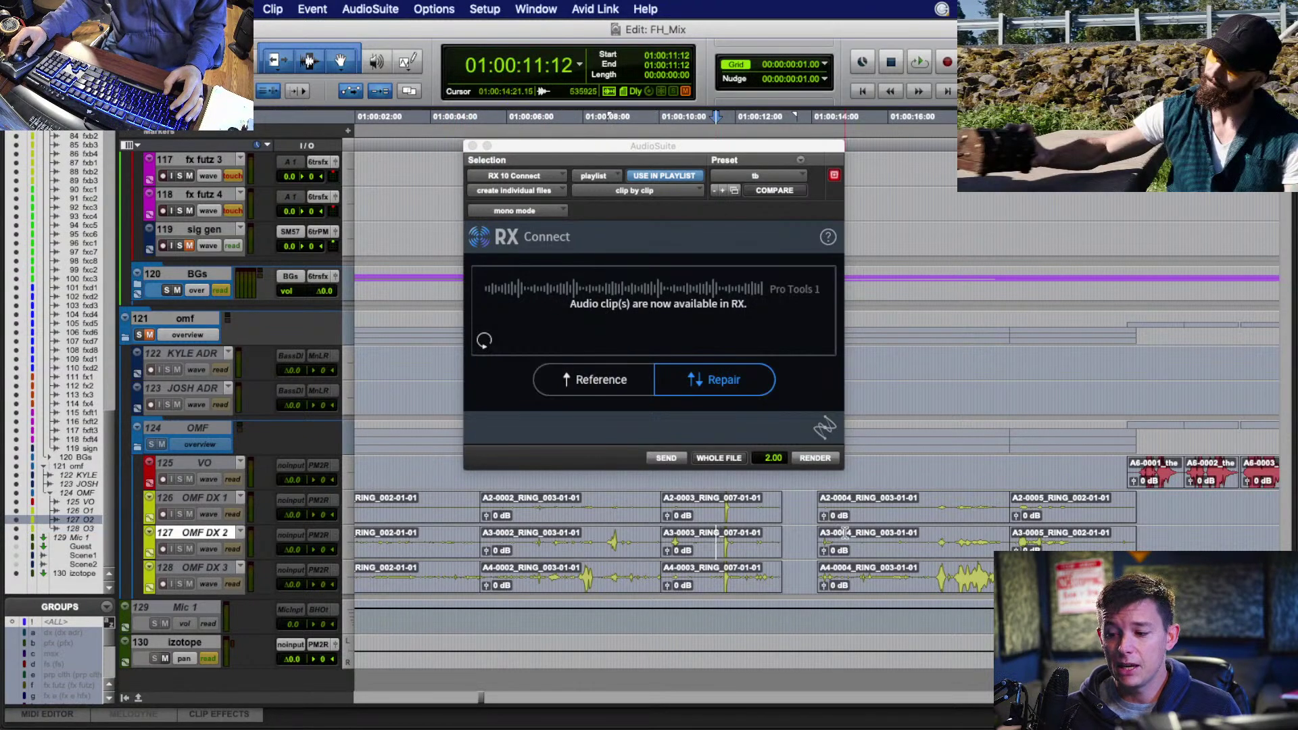
{"action": "key", "text": "super+Tab"}
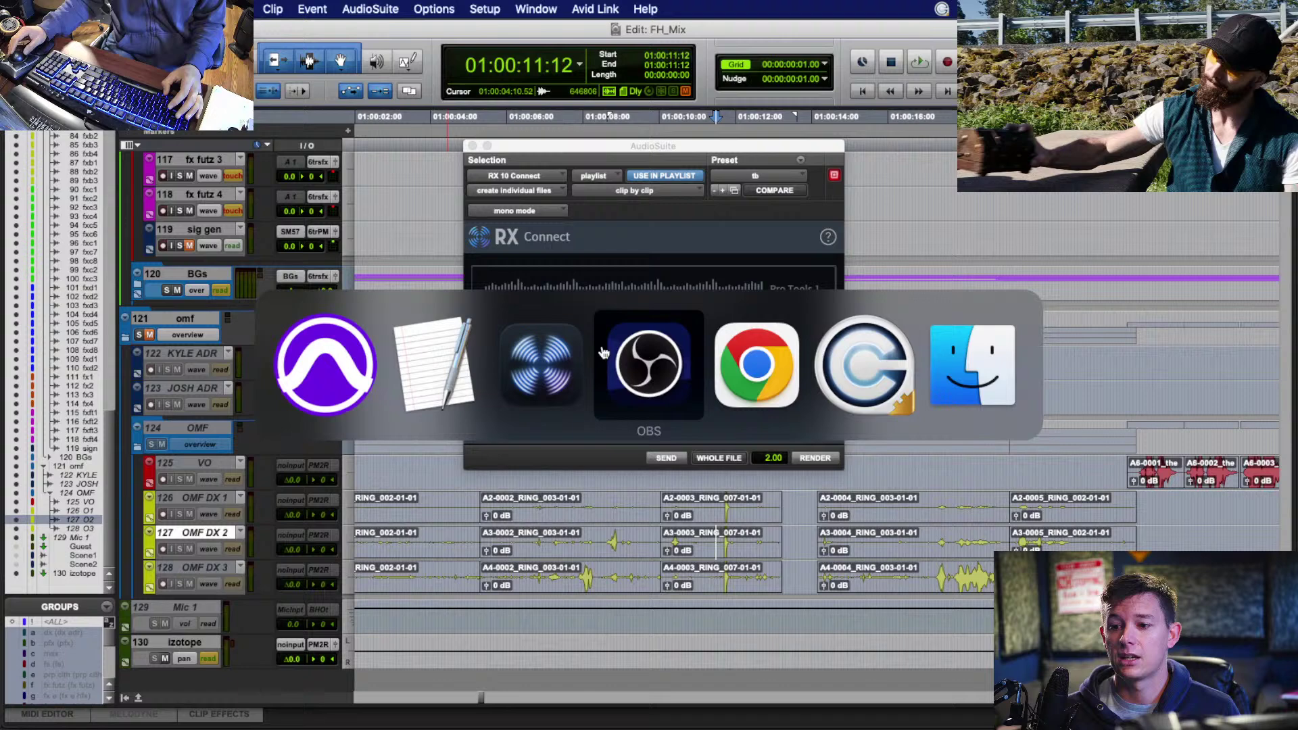
{"action": "left_click", "coordinate": [528, 358]}
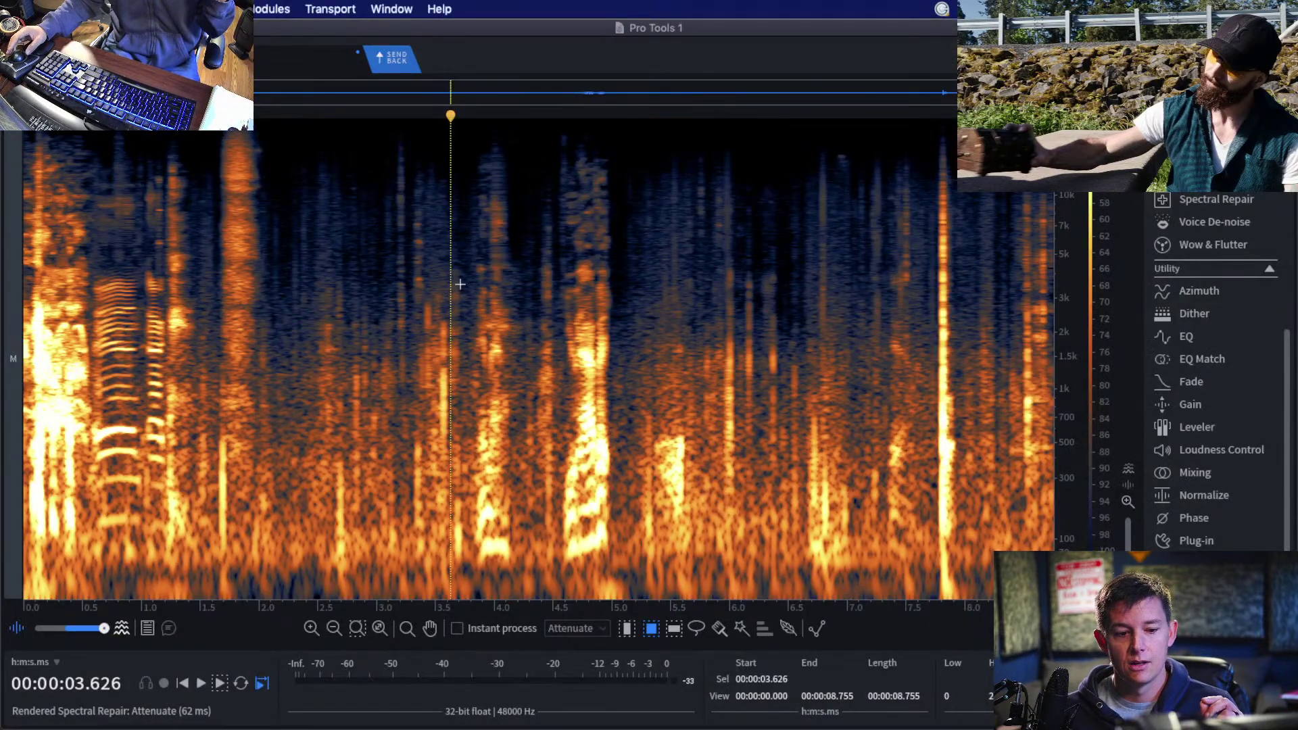
{"action": "left_click", "coordinate": [412, 290]}
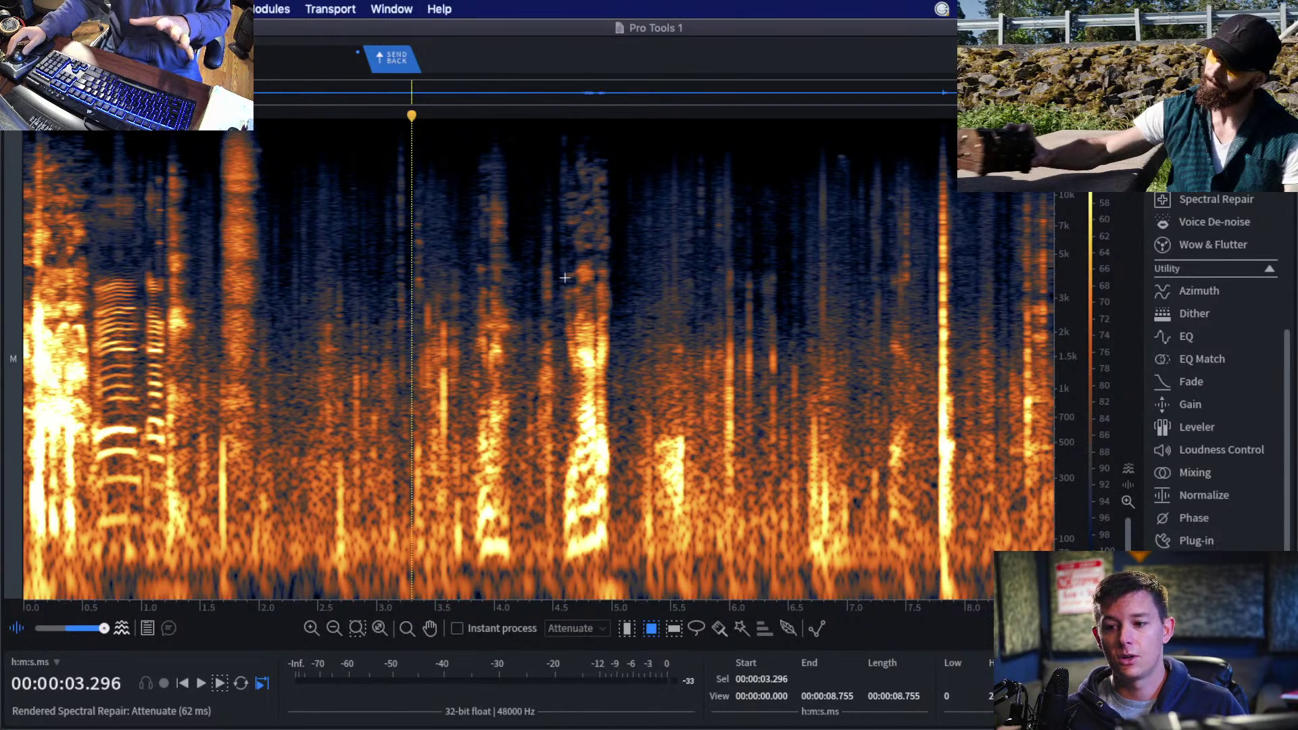
Select the entire clip and render De-click over it.
{"action": "key", "text": "space"}
{"action": "key", "text": "super+a"}
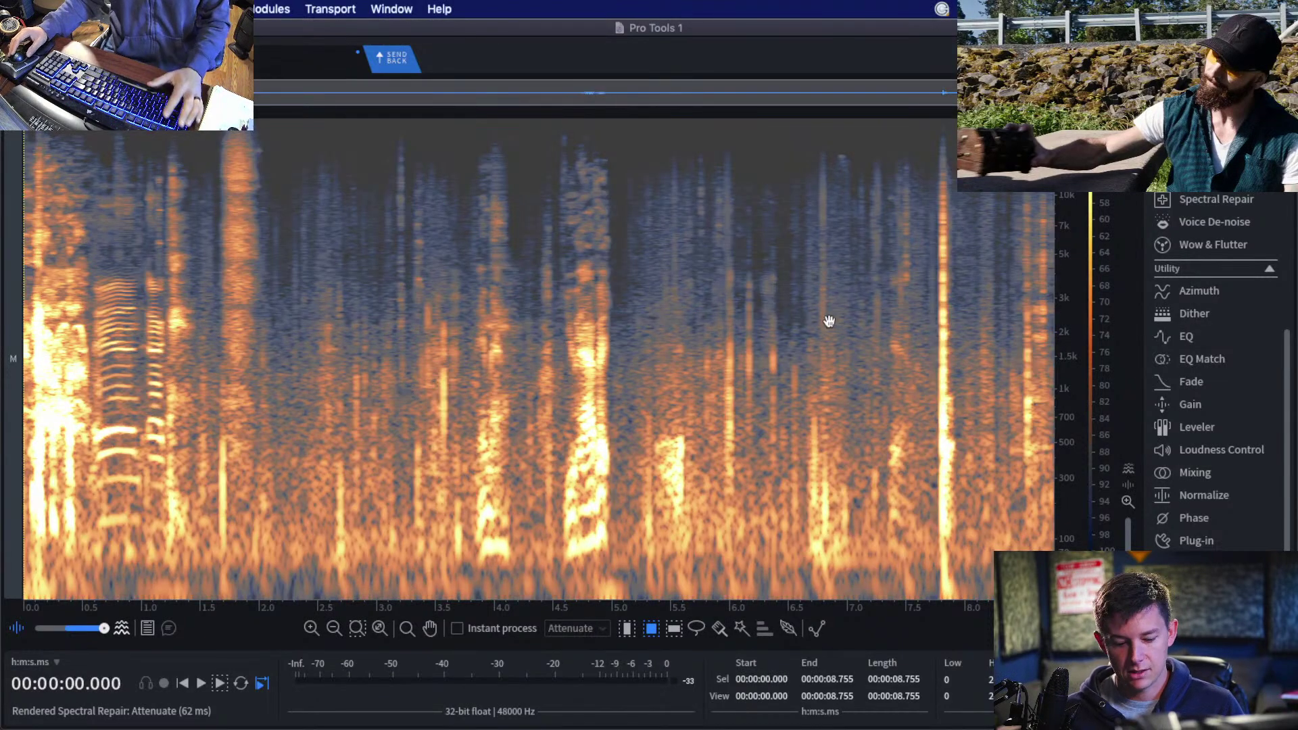
{"action": "key", "text": "super+shift+d"}
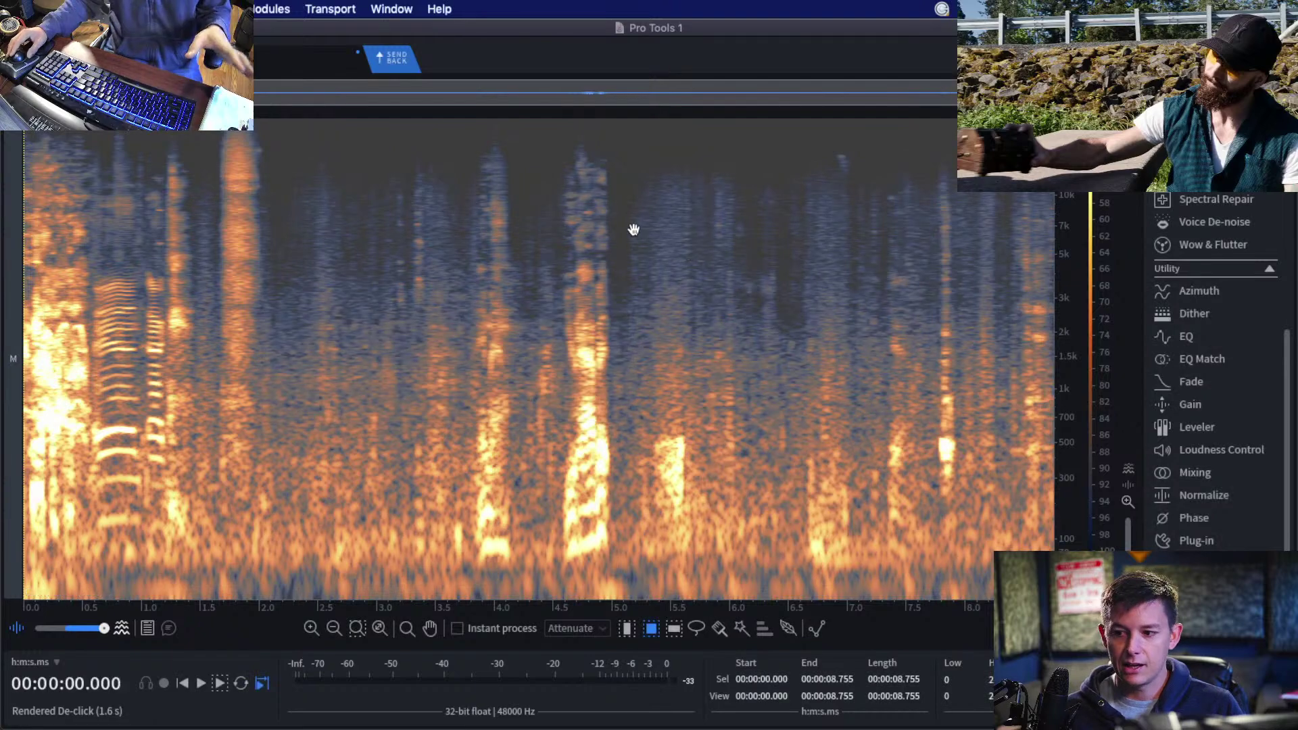
{"action": "left_click", "coordinate": [634, 230]}
{"action": "key", "text": "super+a"}
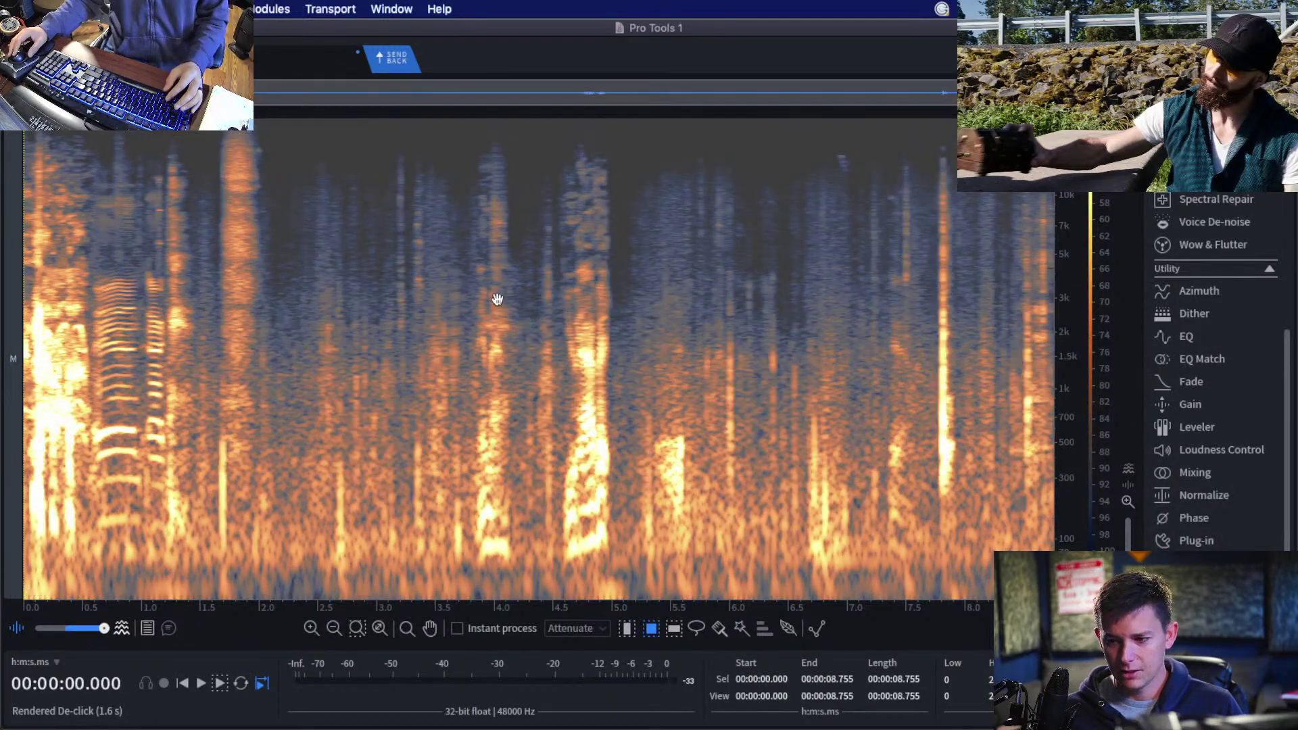
Process the entire clip with Dialogue Isolate, the Extract:Dialogue plug-in and De-hum.
{"action": "left_click", "coordinate": [498, 304]}
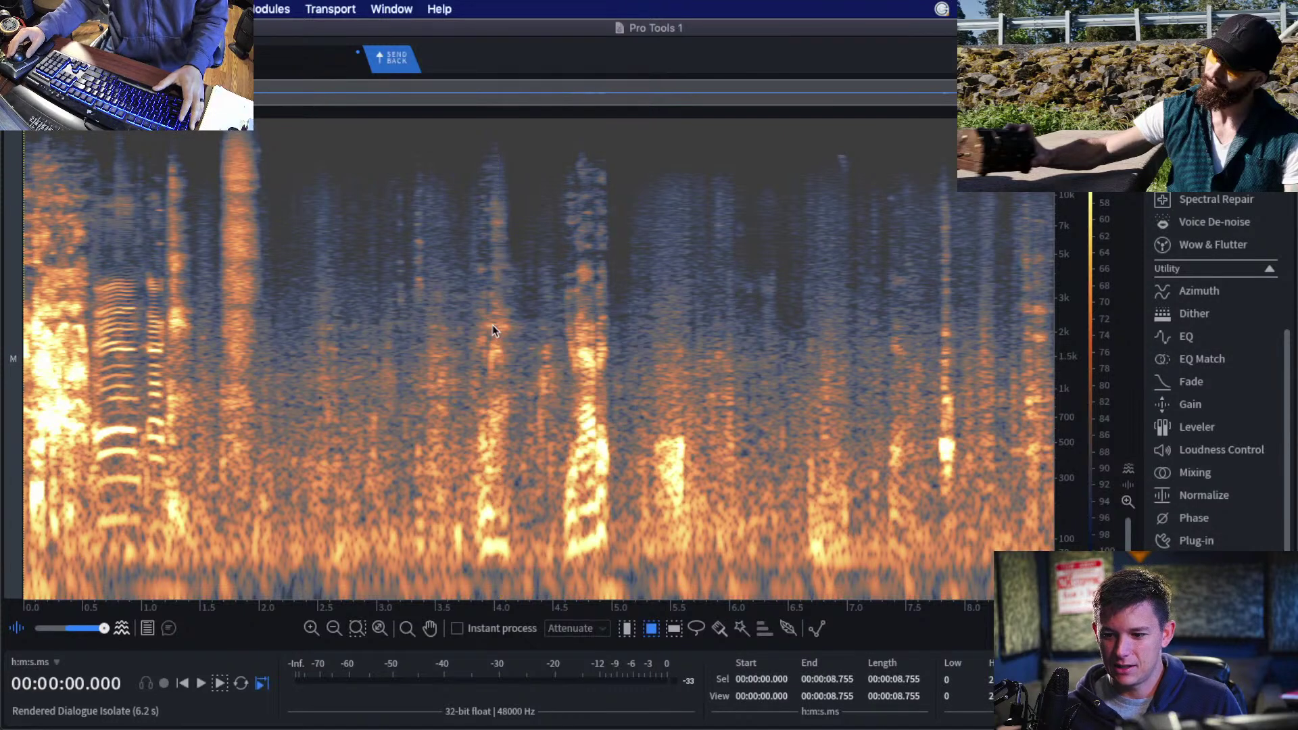
{"action": "scroll", "coordinate": [1223, 346], "scroll_direction": "up", "scroll_amount": 6}
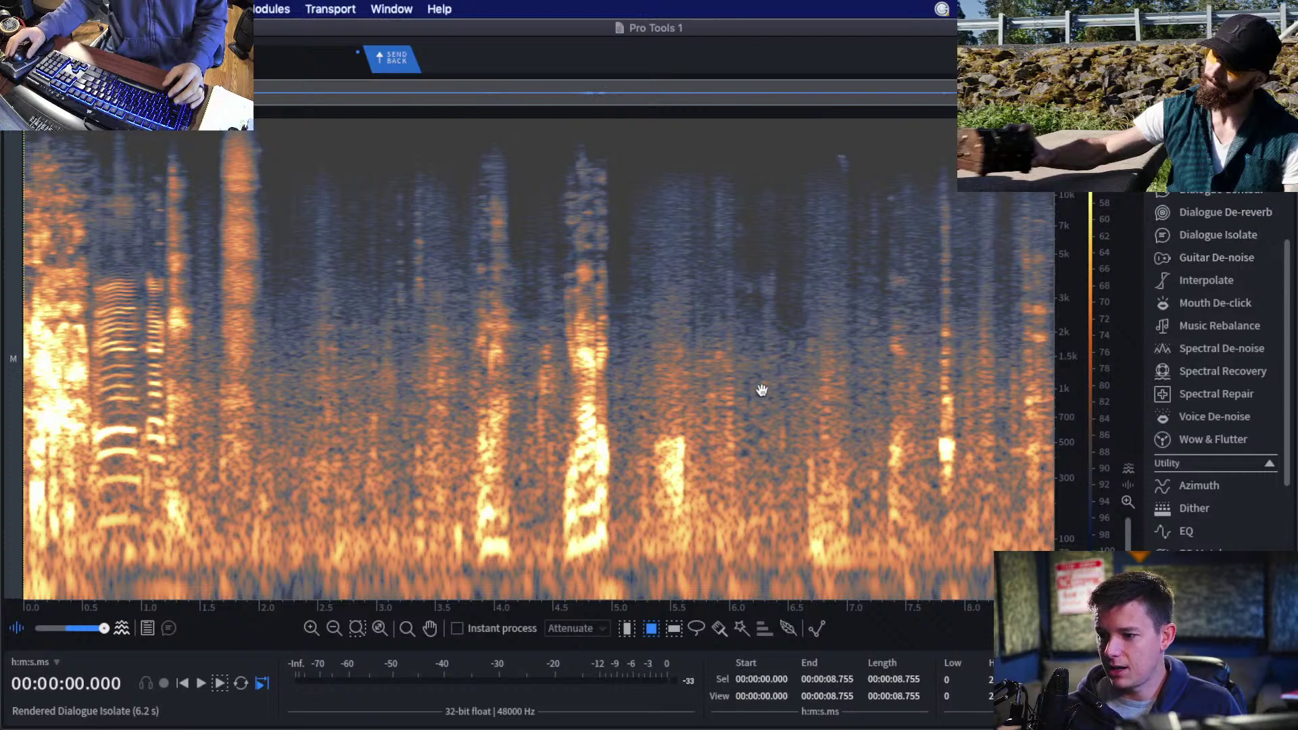
{"action": "key", "text": "super+Return"}
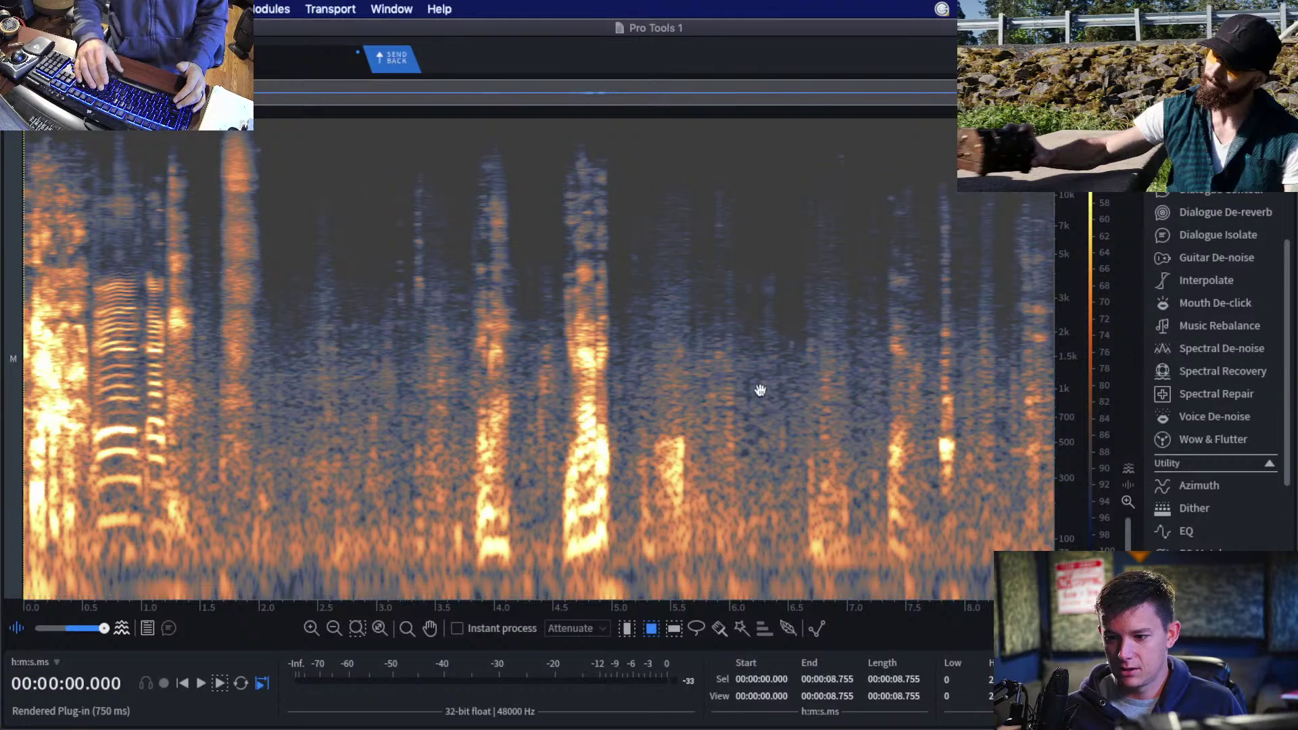
{"action": "key", "text": "Return"}
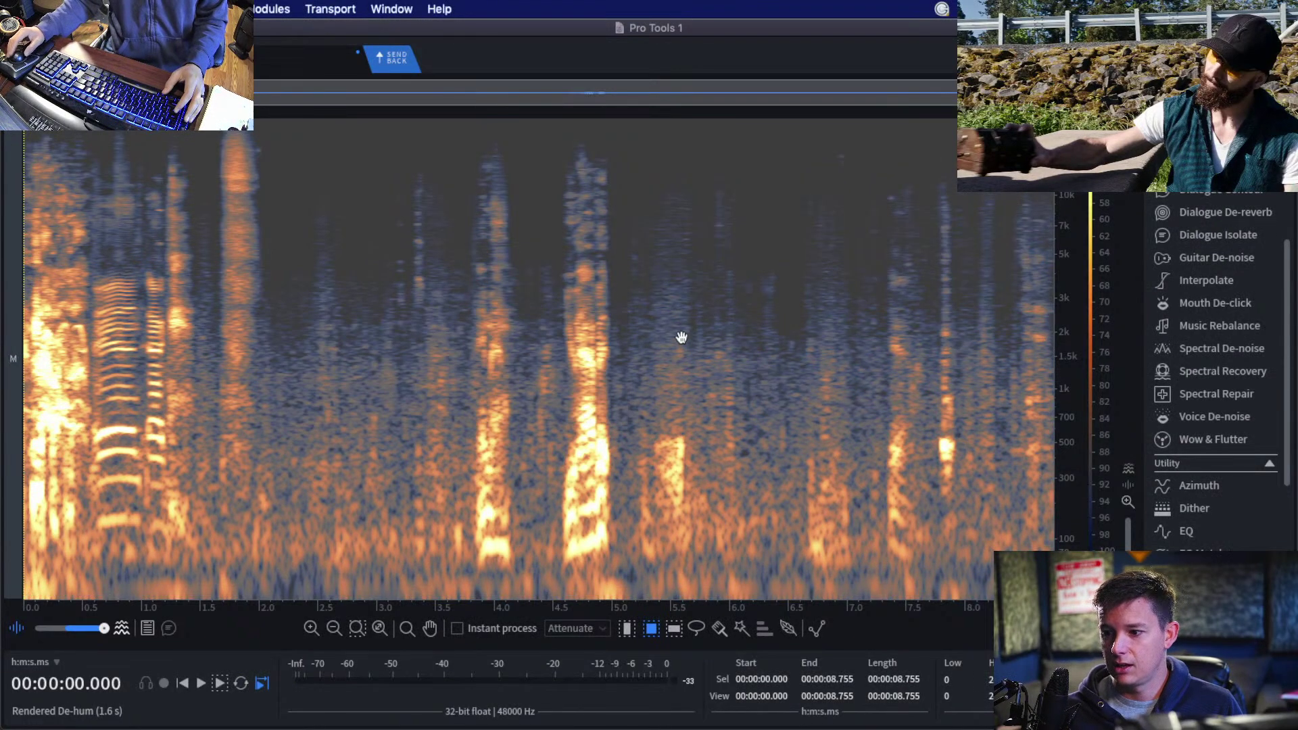
Play the processed clip from about 3.31 s to hear the combined processing.
{"action": "left_click", "coordinate": [347, 335]}
{"action": "left_click", "coordinate": [413, 325]}
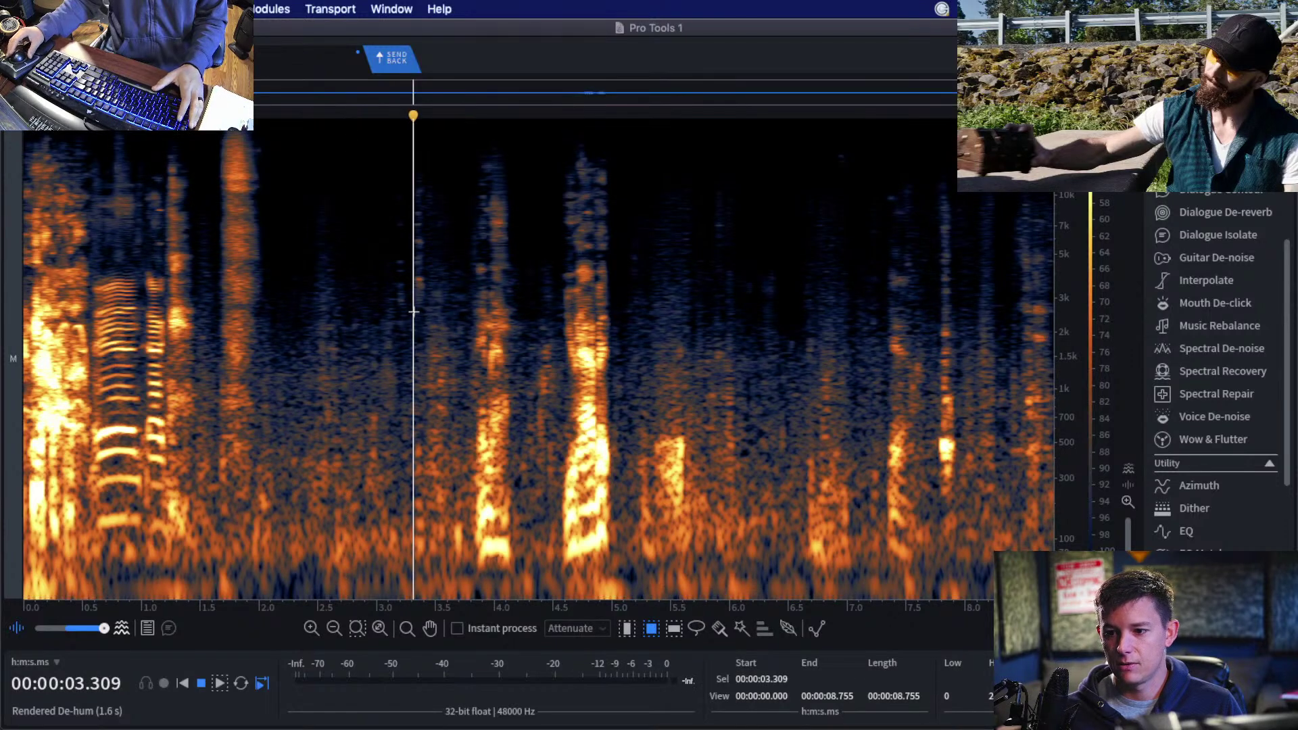
{"action": "key", "text": "space"}
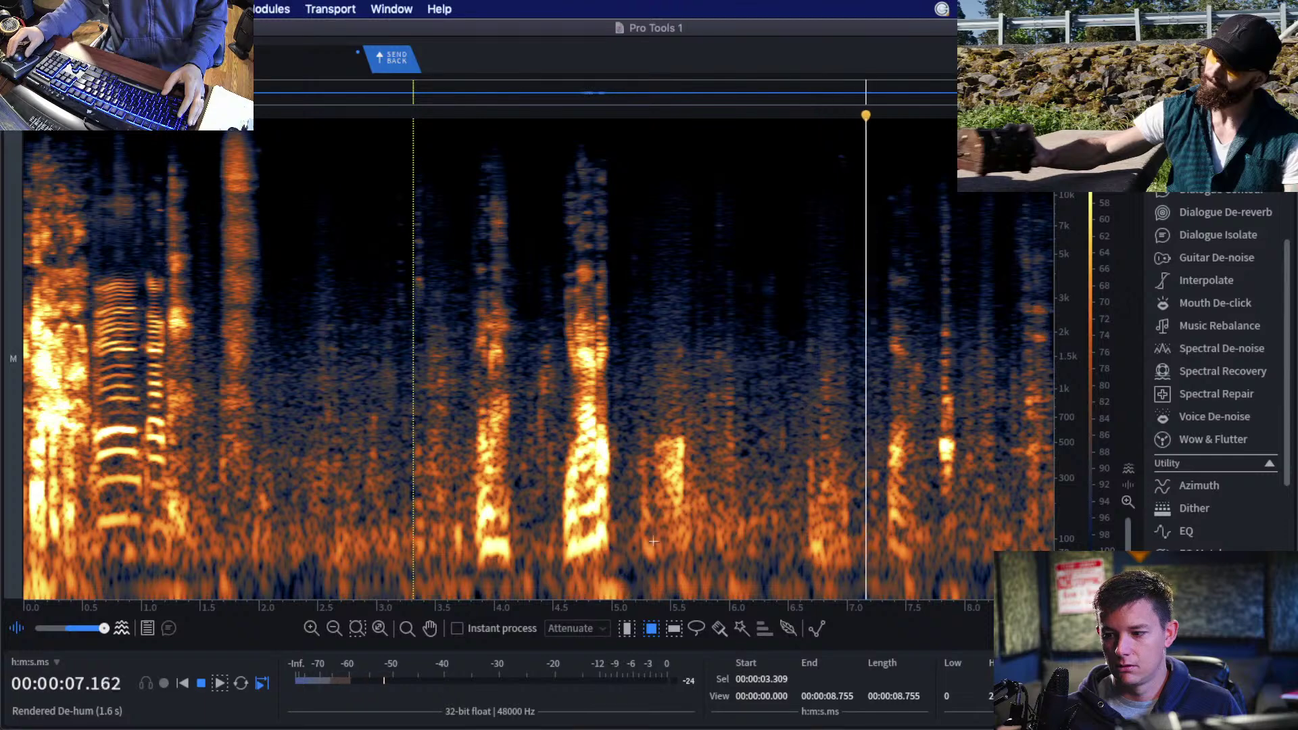
{"action": "left_click", "coordinate": [440, 406]}
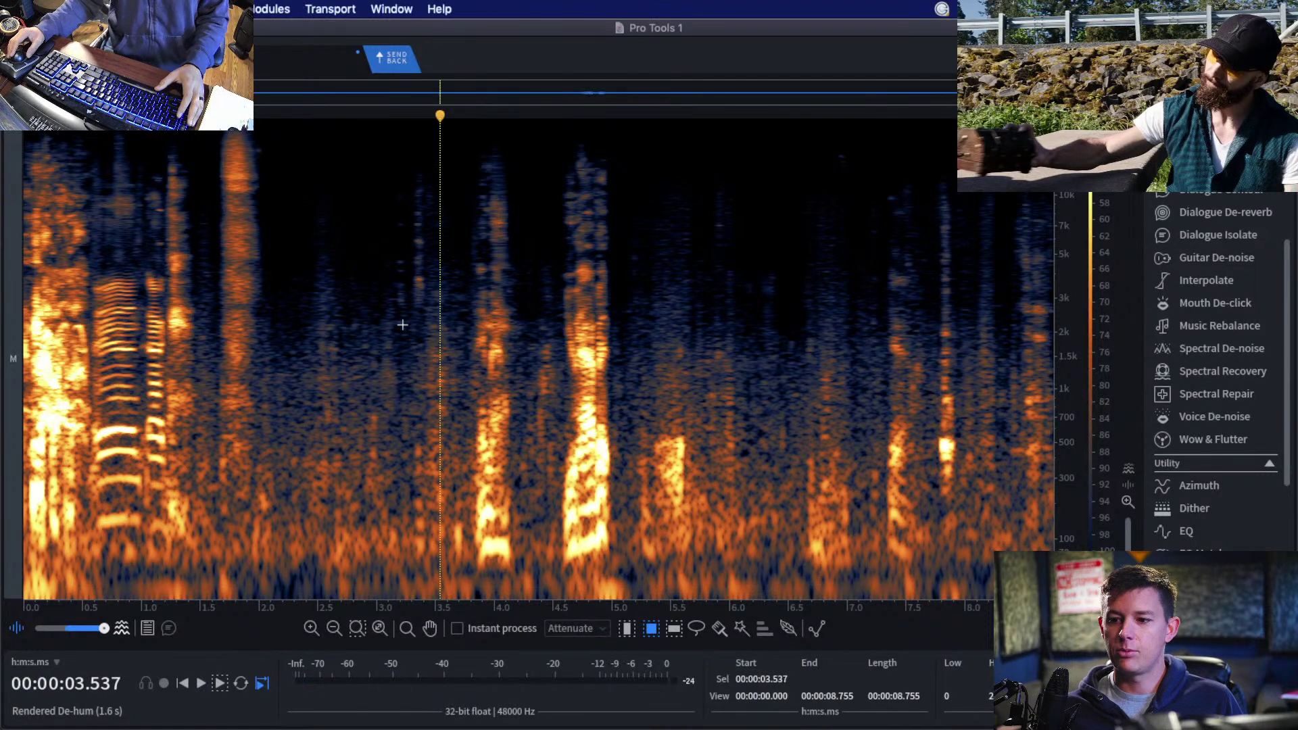
Inspect the maximum attenuation setting of the Extract:Dialogue plug-in and close its window.
{"action": "scroll", "coordinate": [1211, 480], "scroll_direction": "down", "scroll_amount": 4}
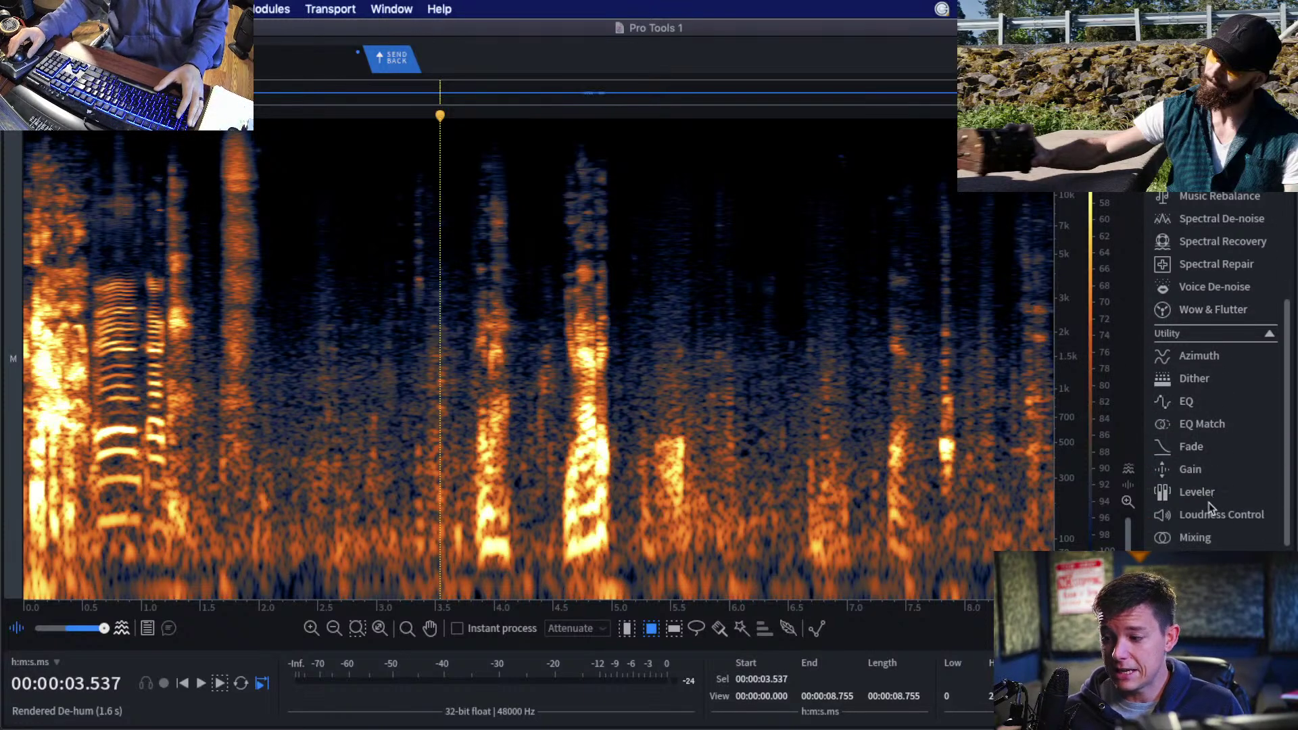
{"action": "left_click", "coordinate": [1196, 606]}
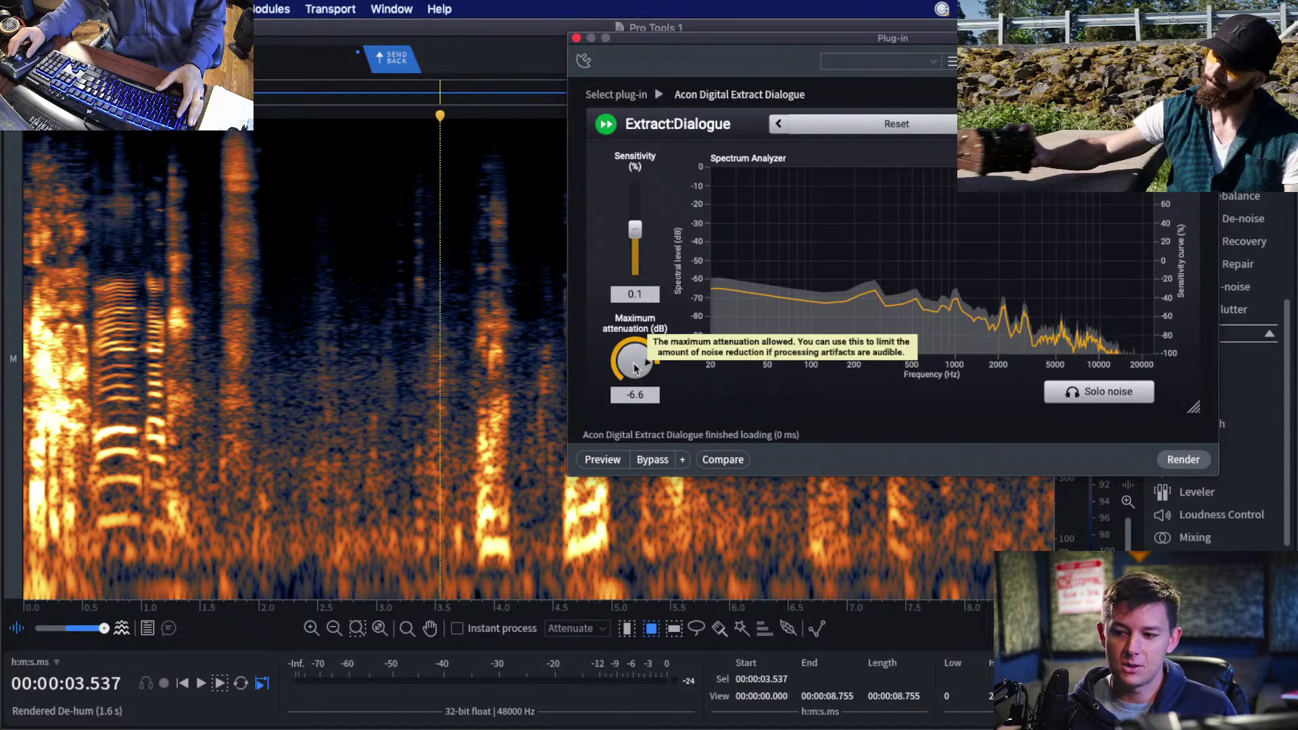
{"action": "mouse_move", "coordinate": [636, 361]}
{"action": "left_mouse_down"}
{"action": "mouse_move", "coordinate": [633, 417]}
{"action": "mouse_move", "coordinate": [642, 369]}
{"action": "left_mouse_up"}
{"action": "left_click", "coordinate": [576, 38]}
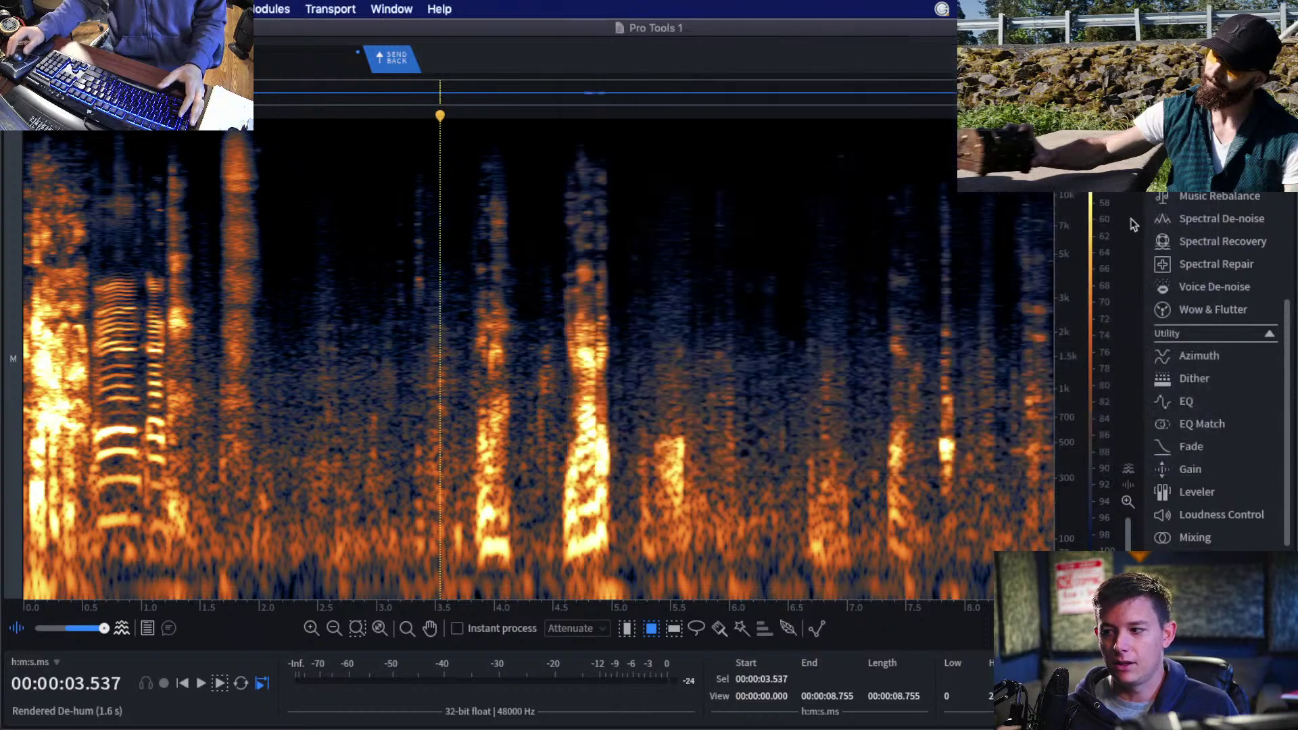
Open the De-click and De-crackle modules to review their settings.
{"action": "scroll", "coordinate": [1237, 228], "scroll_direction": "up", "scroll_amount": 10}
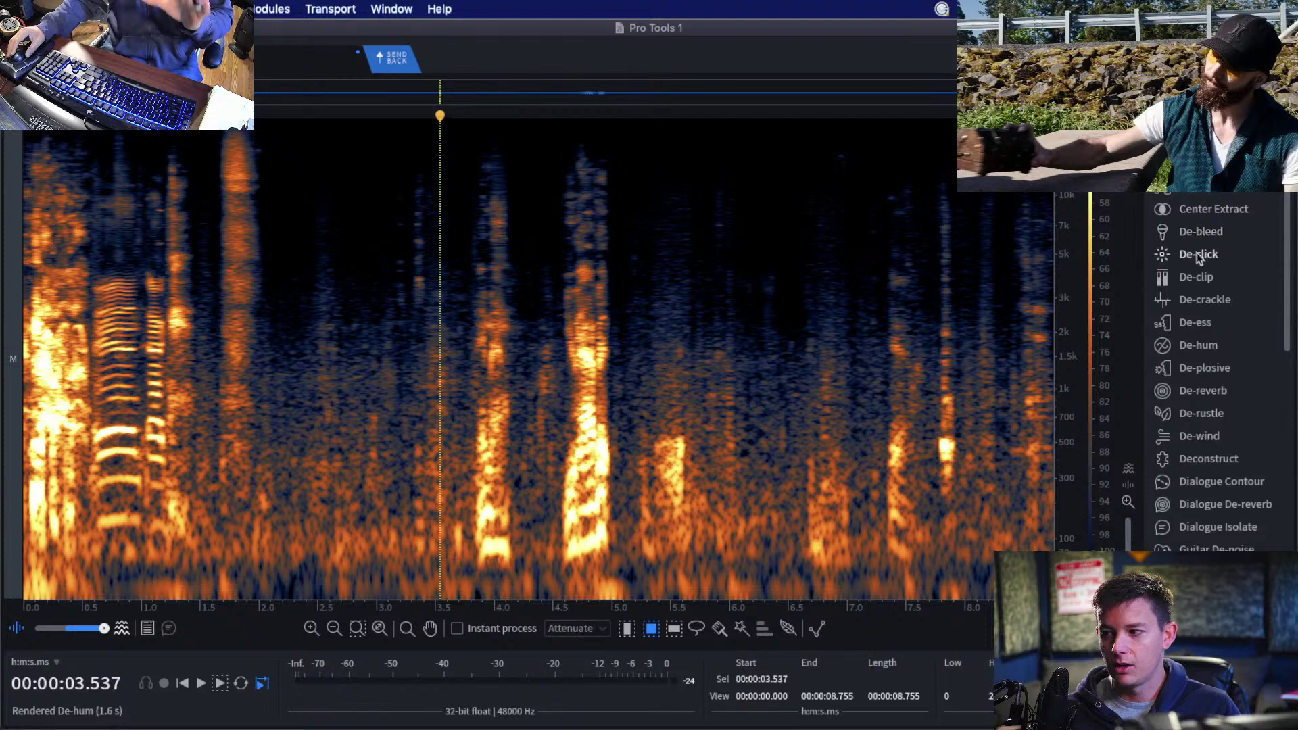
{"action": "left_click", "coordinate": [1200, 255]}
{"action": "left_click", "coordinate": [1204, 299]}
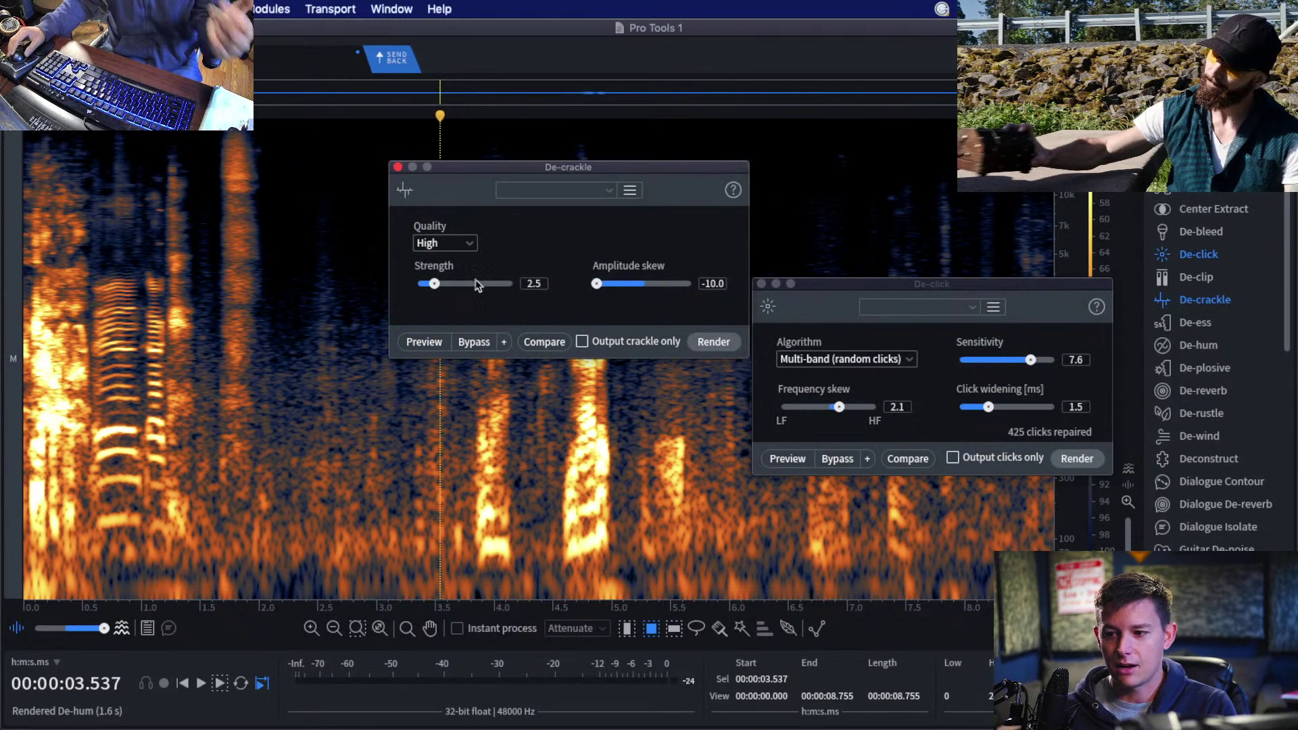
Close the De-crackle and De-click modules and process the entire clip with De-rustle.
{"action": "left_click", "coordinate": [397, 167]}
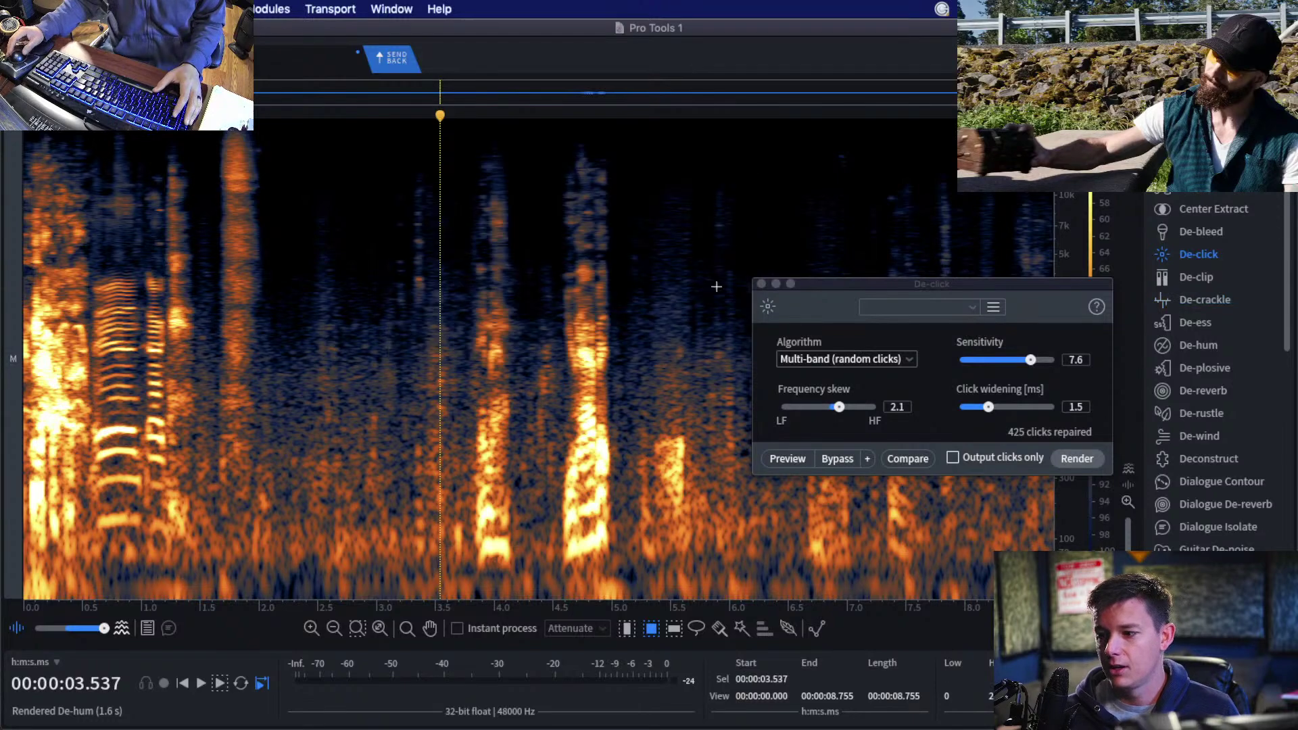
{"action": "left_click", "coordinate": [760, 285]}
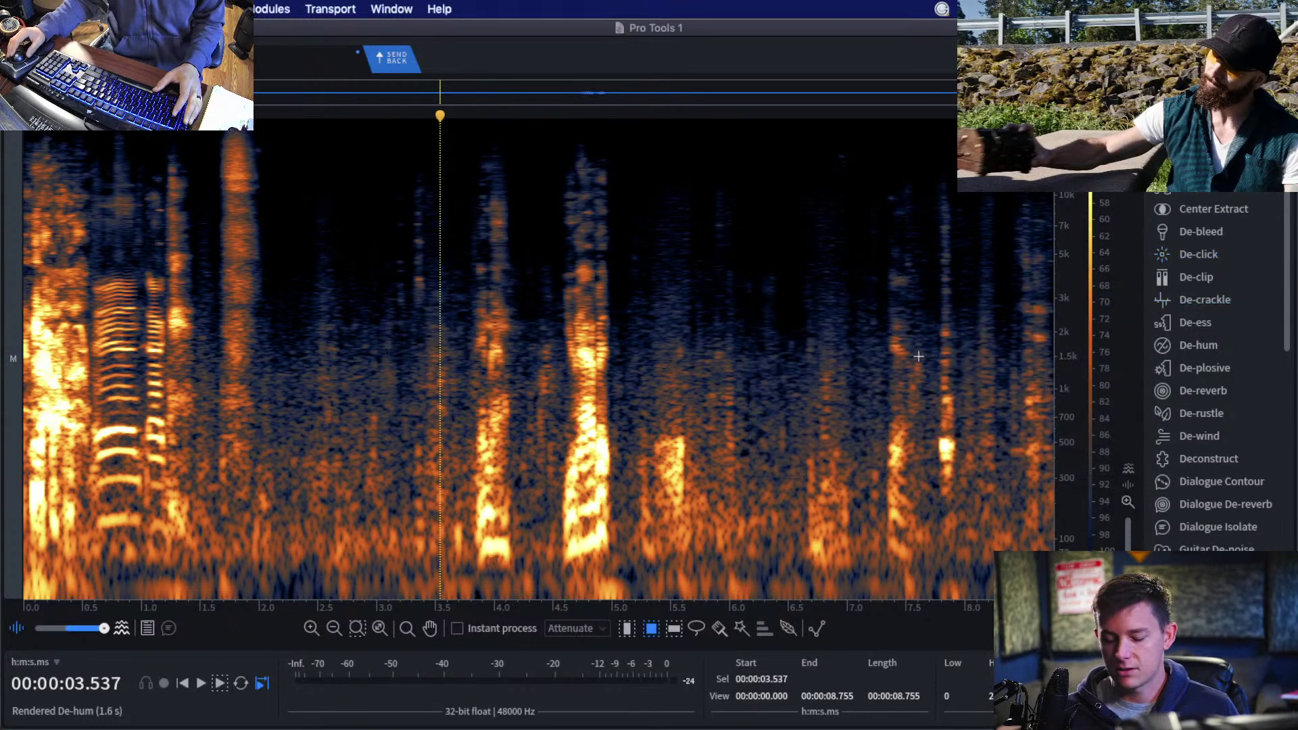
{"action": "key", "text": "super+shift+r"}
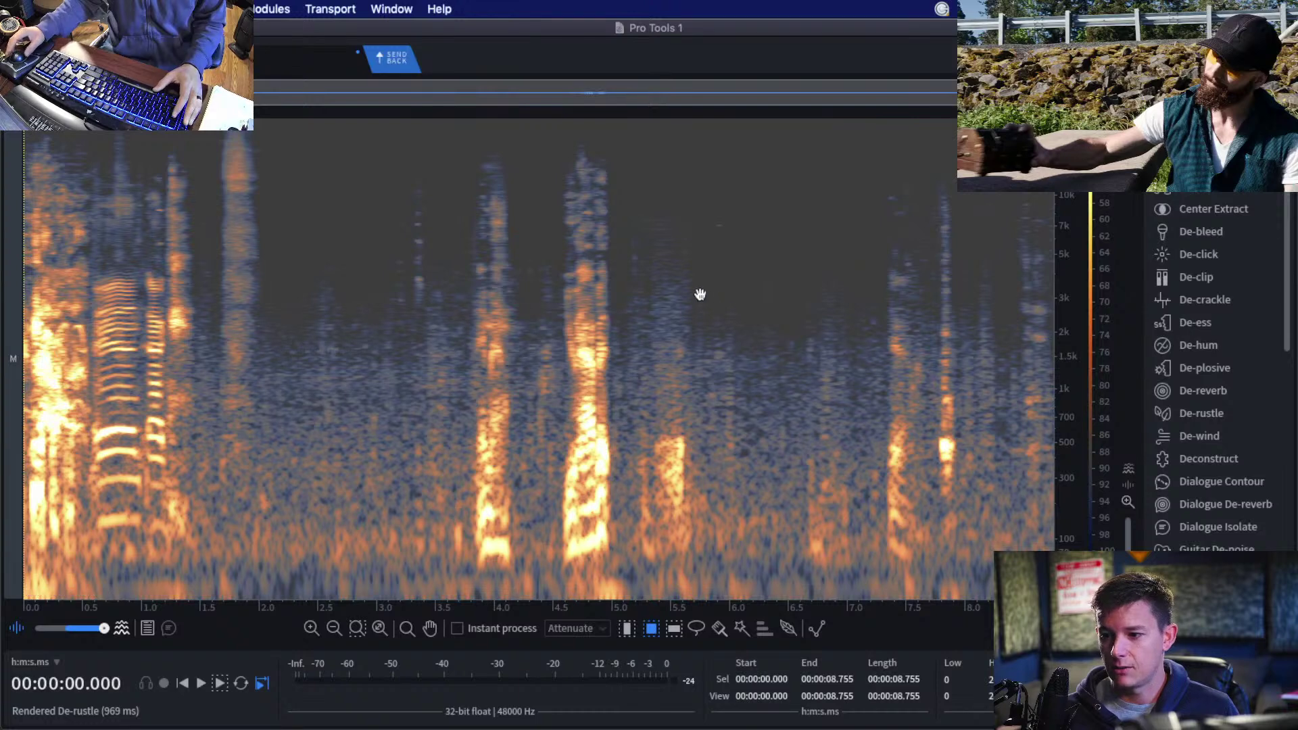
Process the entire clip with Spectral De-noise in adaptive mode with reduction at 4.2, and close the module.
{"action": "scroll", "coordinate": [1237, 528], "scroll_direction": "down", "scroll_amount": 4}
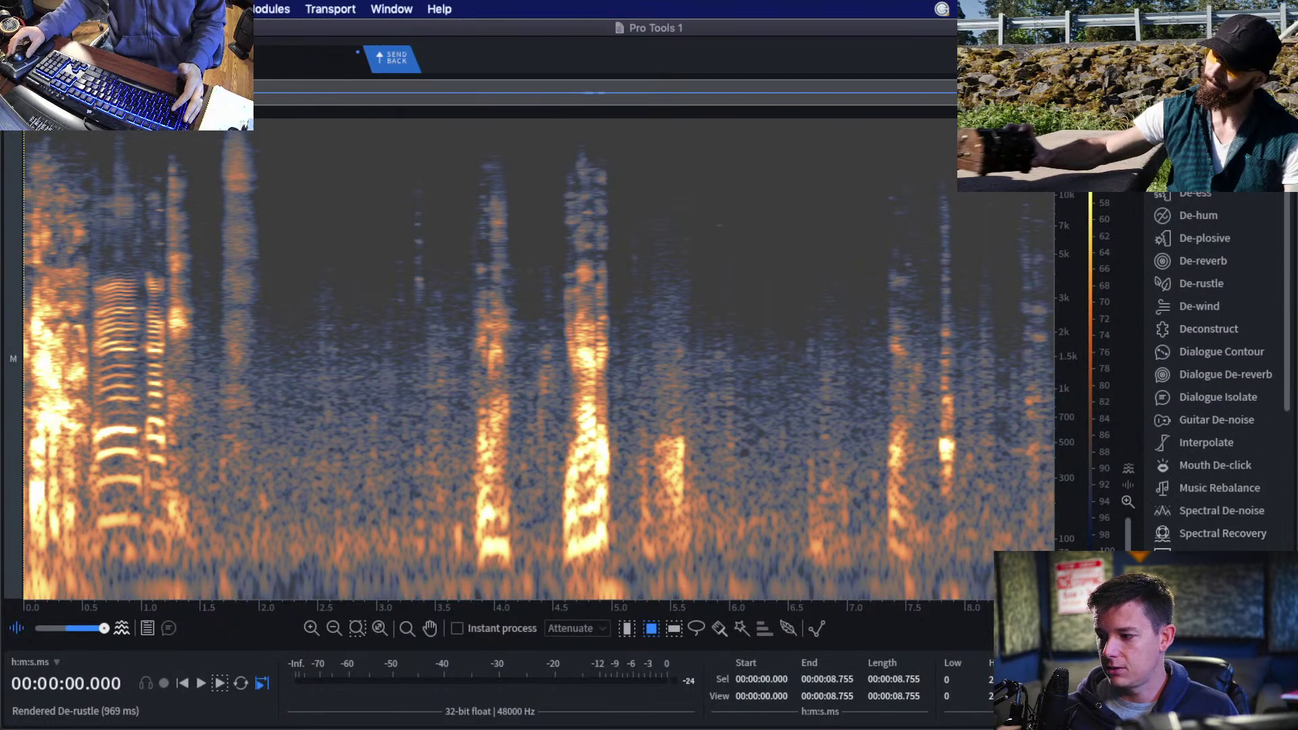
{"action": "left_click", "coordinate": [1210, 510]}
{"action": "left_click", "coordinate": [777, 184]}
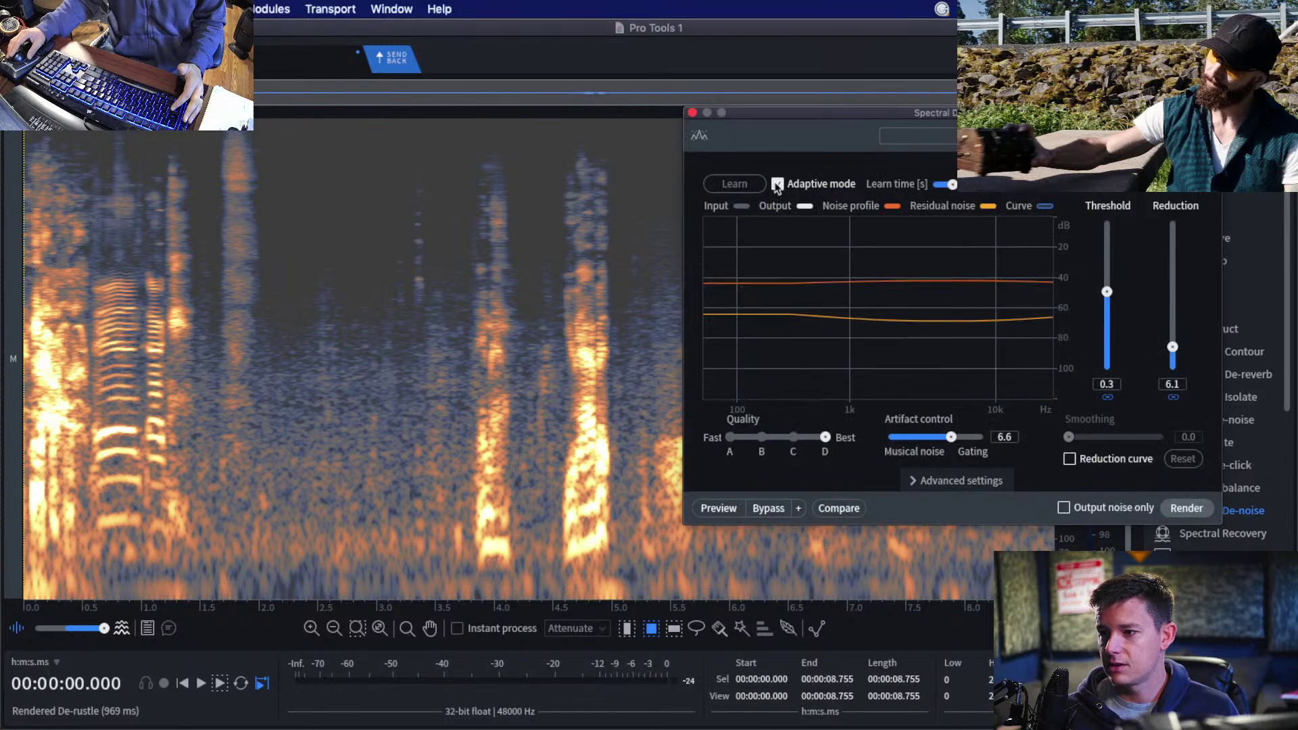
{"action": "left_click_drag", "start_coordinate": [1170, 359], "coordinate": [1174, 358]}
{"action": "left_click", "coordinate": [1188, 507]}
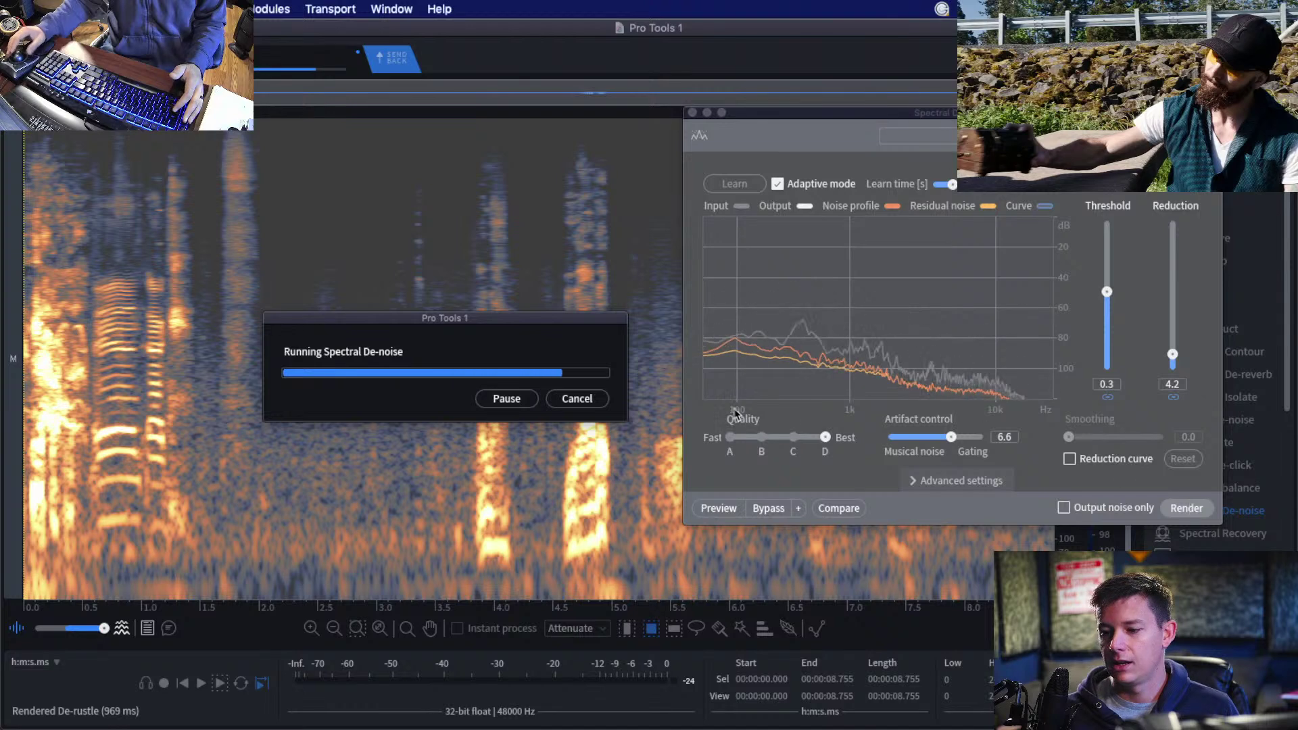
{"action": "left_click", "coordinate": [692, 112]}
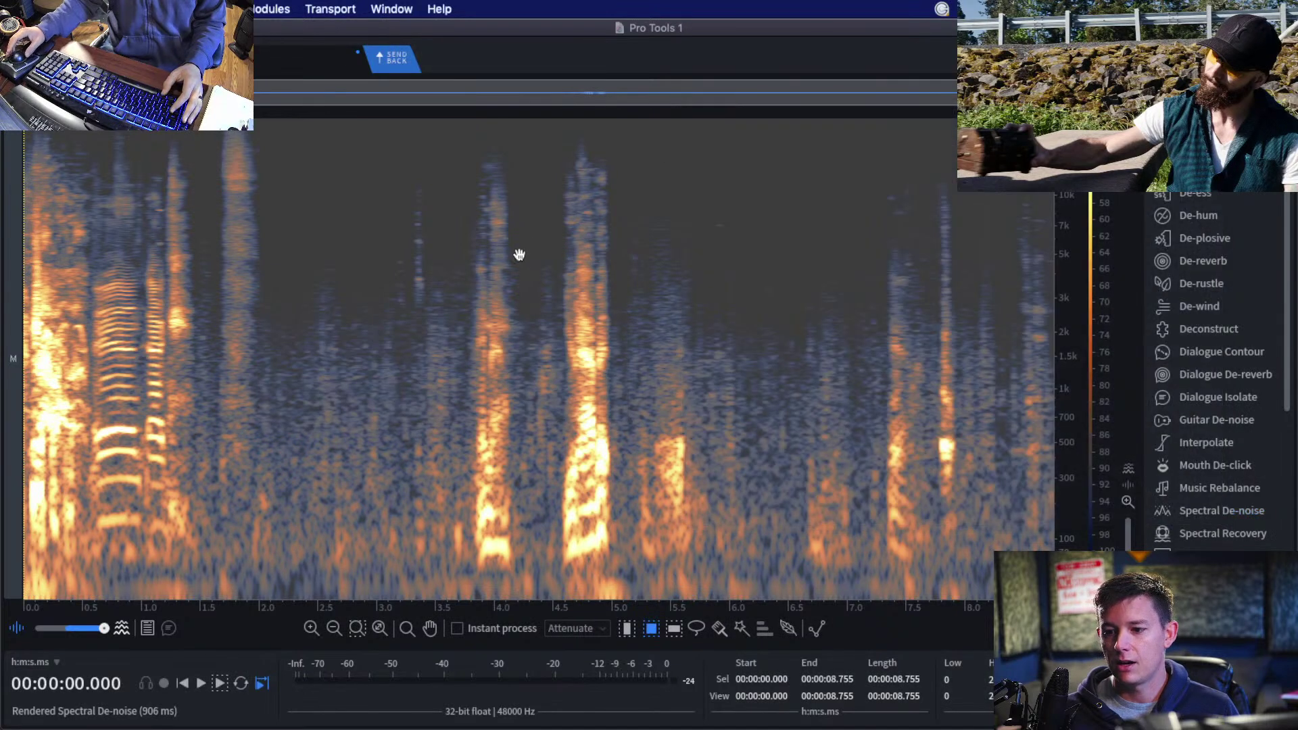
Play the processed clip from about 3.15 s to about 5.8 s and move the playhead back to 4.0 s.
{"action": "left_click", "coordinate": [394, 335]}
{"action": "key", "text": "space"}
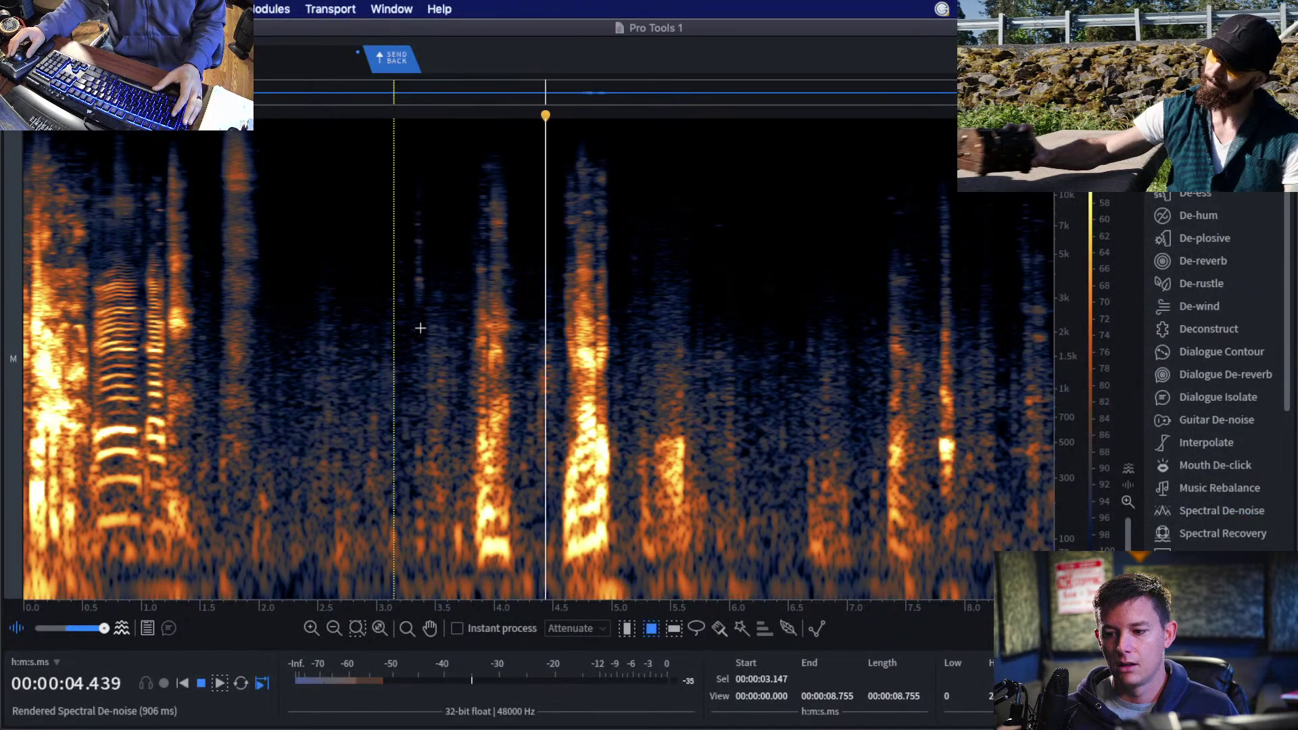
{"action": "key", "text": "space"}
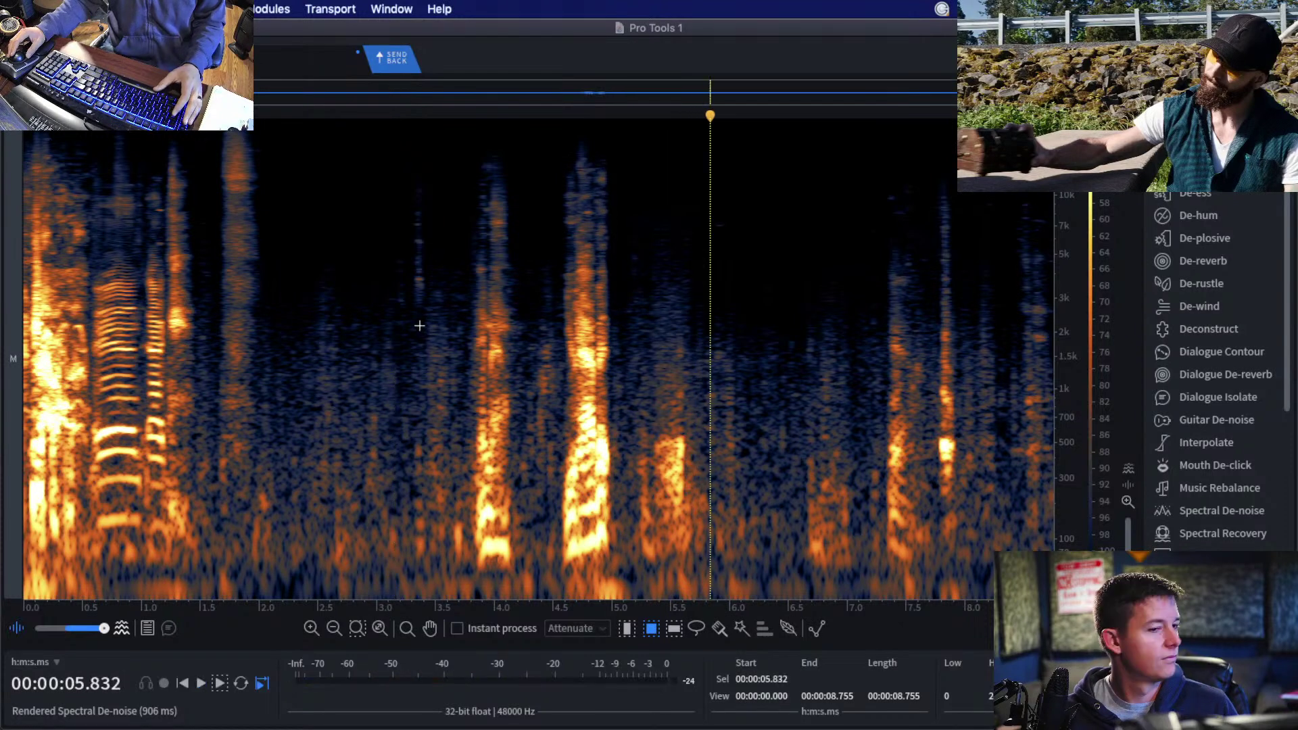
{"action": "left_click", "coordinate": [496, 338]}
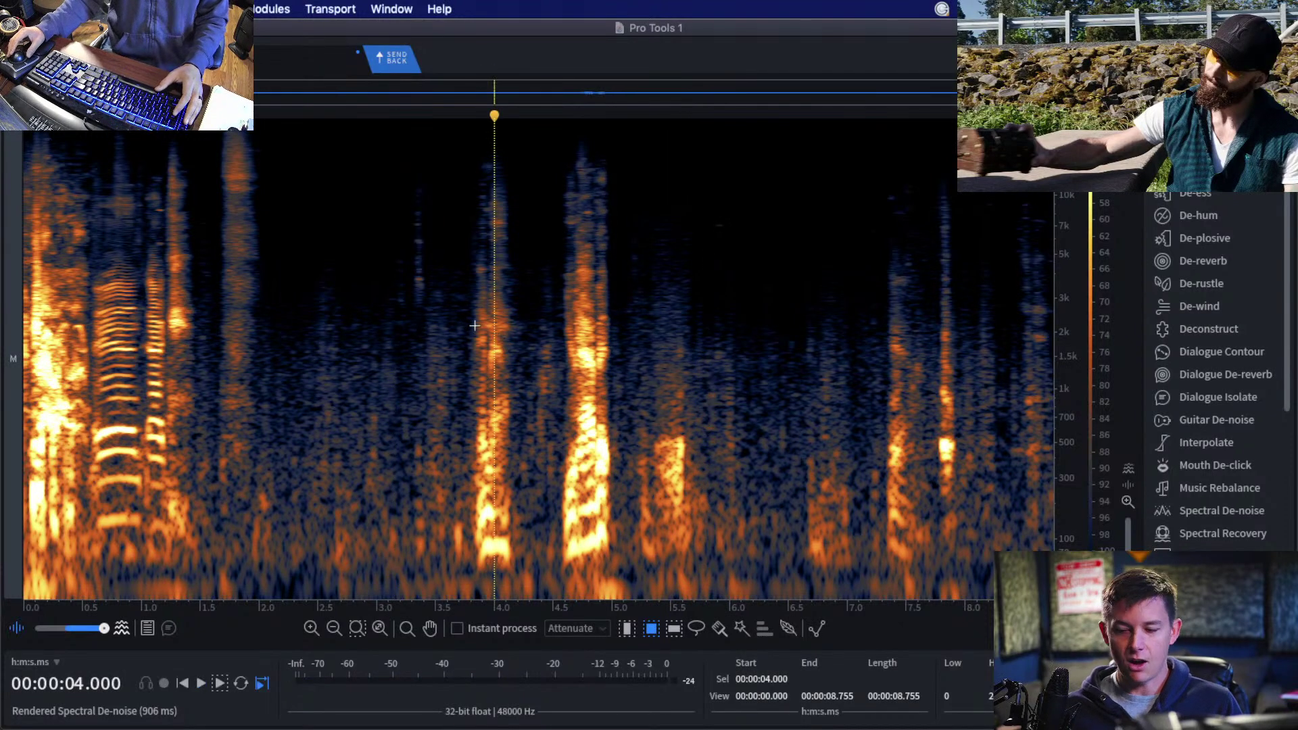
Open the De-hum module to inspect its settings and close it again.
{"action": "left_click", "coordinate": [422, 290]}
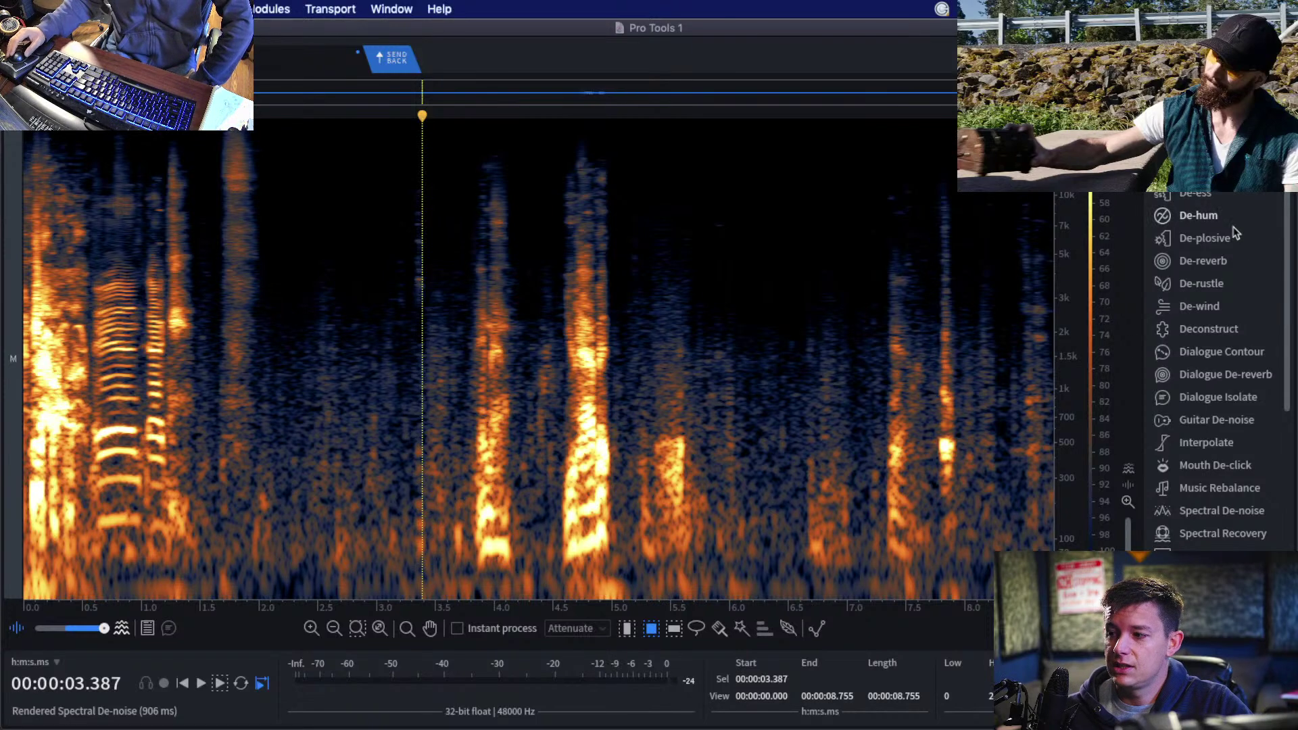
{"action": "left_click", "coordinate": [1198, 216]}
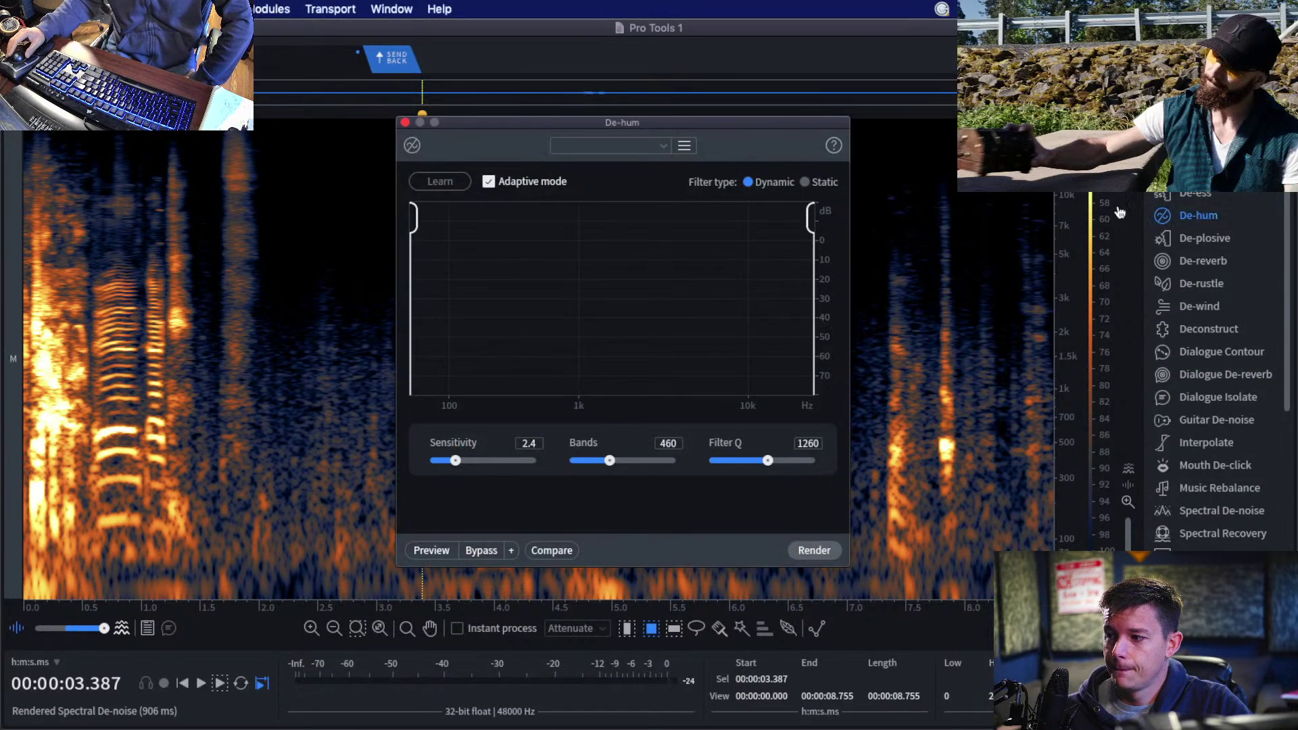
{"action": "left_click", "coordinate": [405, 122]}
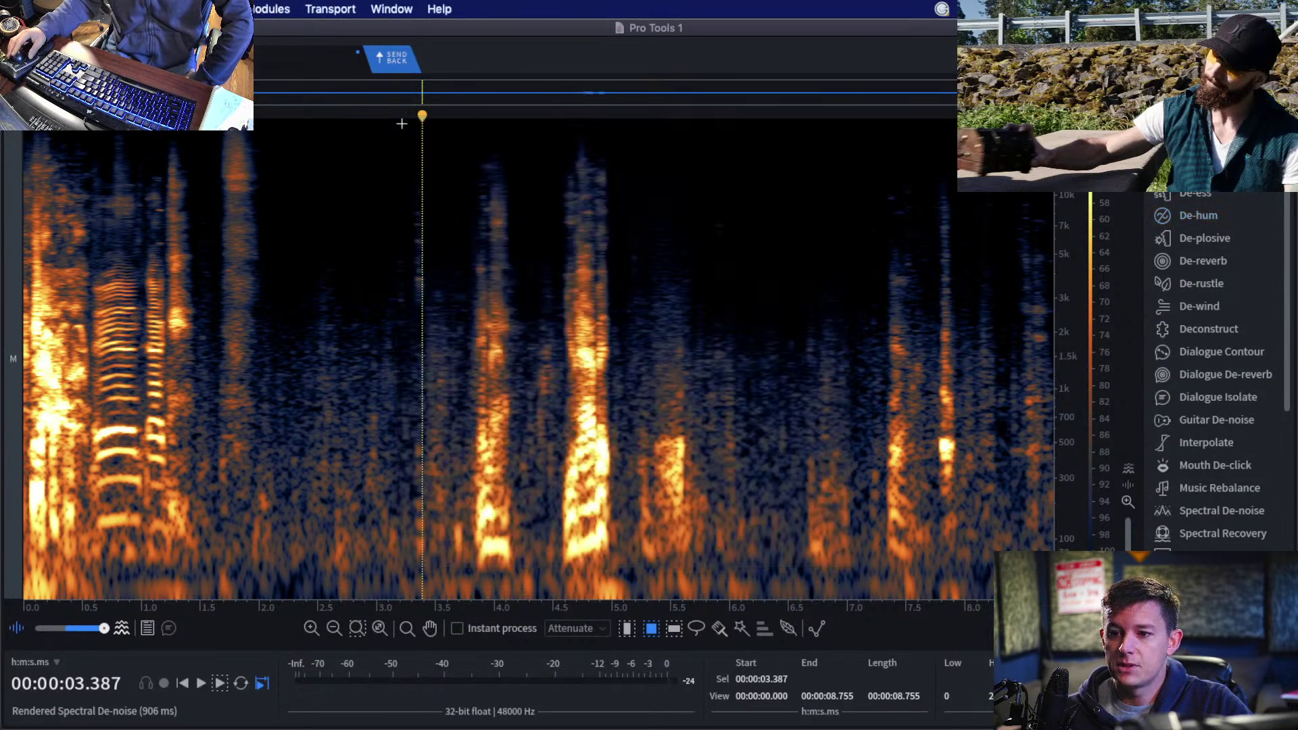
Select a thin band near 1.5 kHz from about 2.33 to 3.5 s, set Deconstruct's tonal gain to -19 dB, and clear the selection.
{"action": "left_click", "coordinate": [288, 357]}
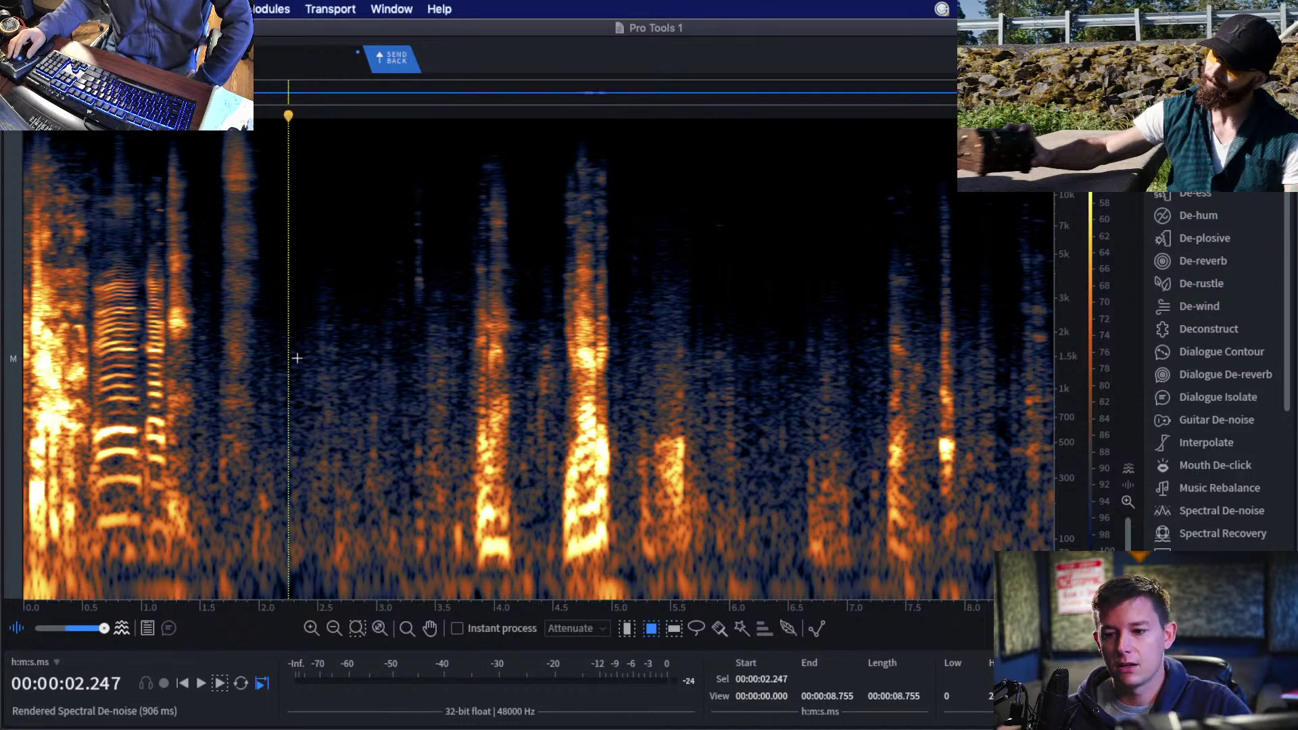
{"action": "left_click_drag", "start_coordinate": [299, 351], "coordinate": [435, 359]}
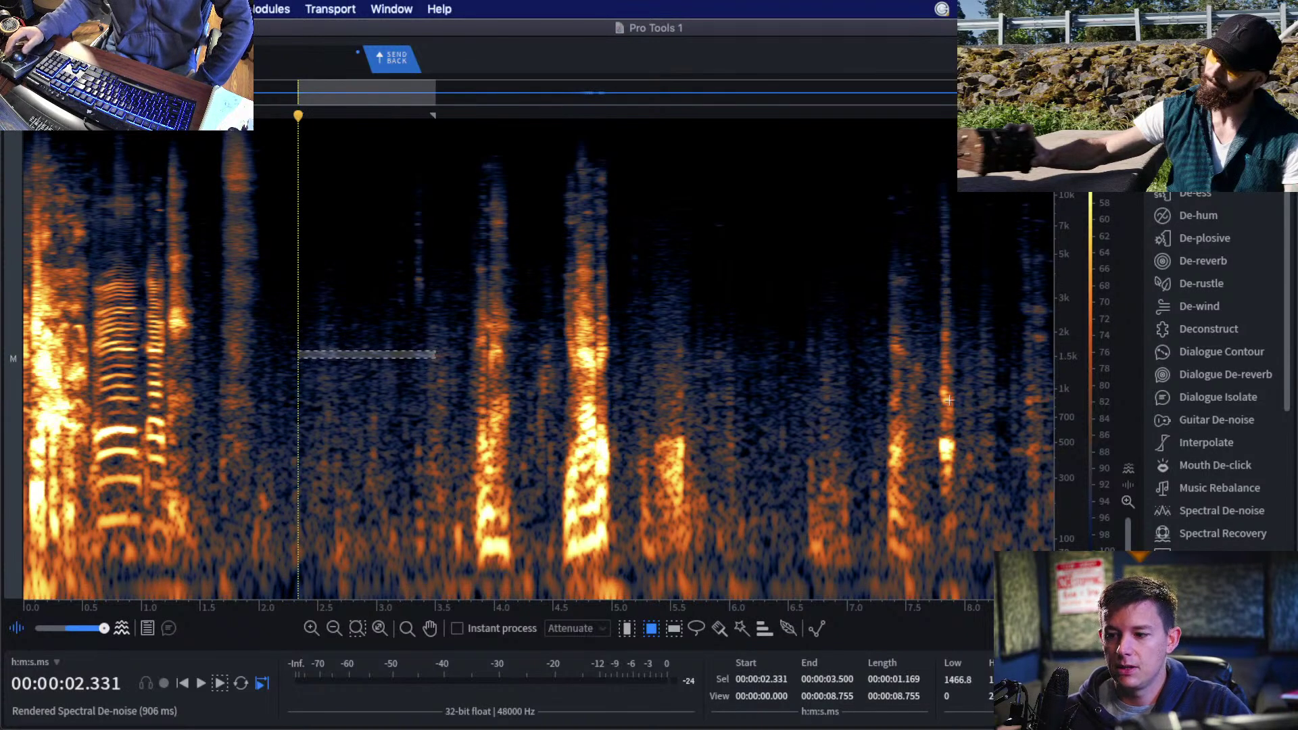
{"action": "left_click", "coordinate": [1207, 329]}
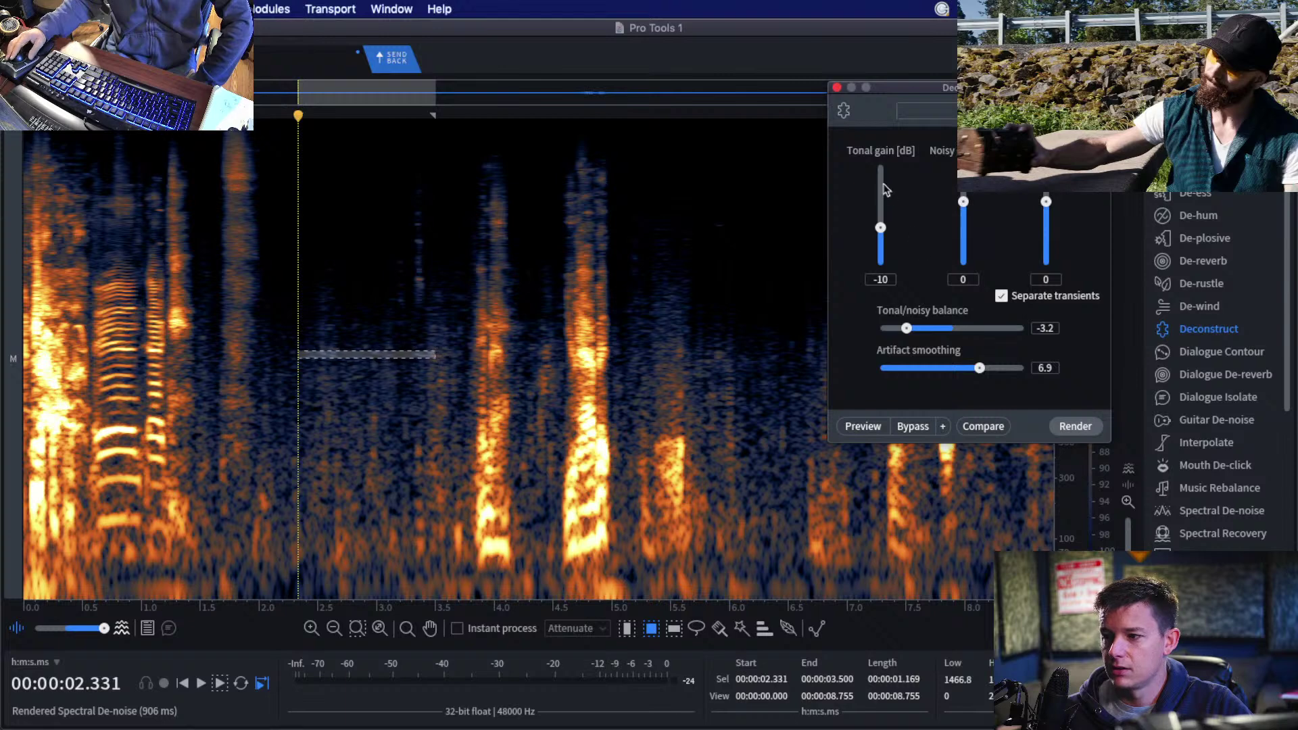
{"action": "mouse_move", "coordinate": [880, 228]}
{"action": "left_mouse_down"}
{"action": "mouse_move", "coordinate": [893, 315]}
{"action": "mouse_move", "coordinate": [883, 221]}
{"action": "mouse_move", "coordinate": [882, 241]}
{"action": "left_mouse_up"}
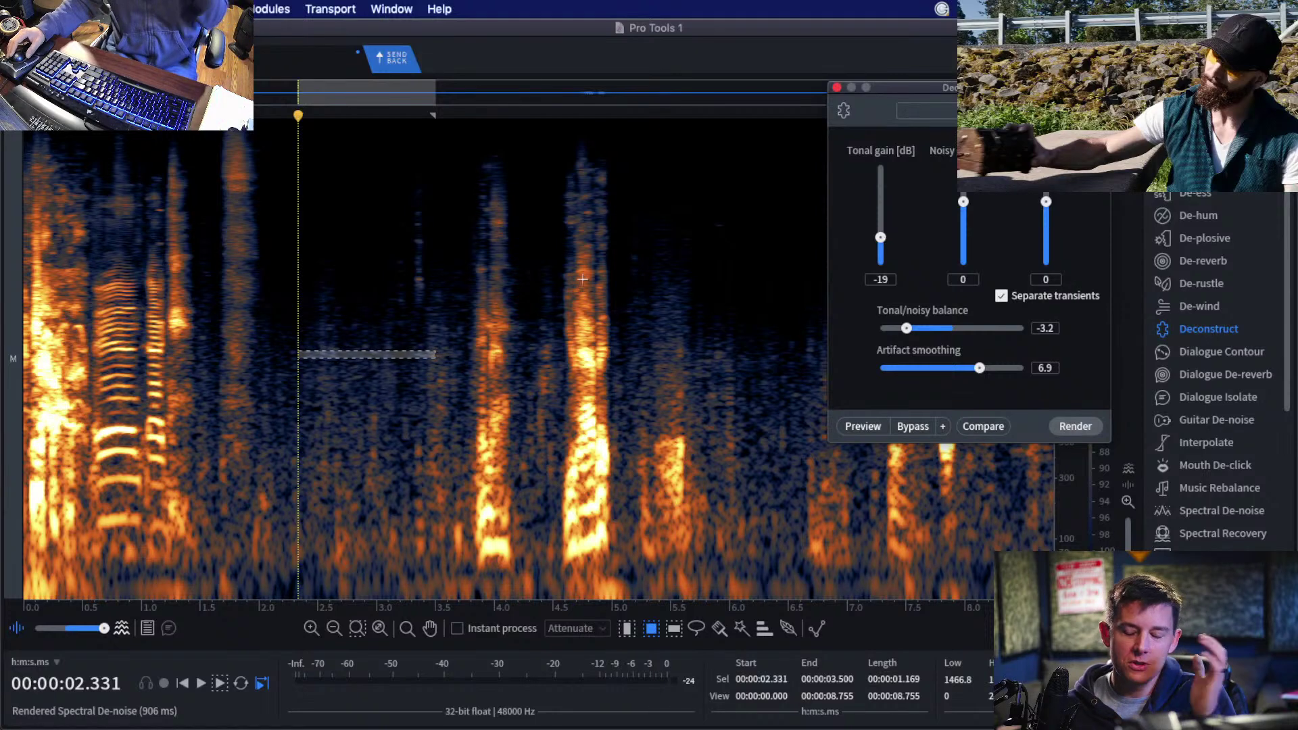
{"action": "left_click", "coordinate": [393, 233]}
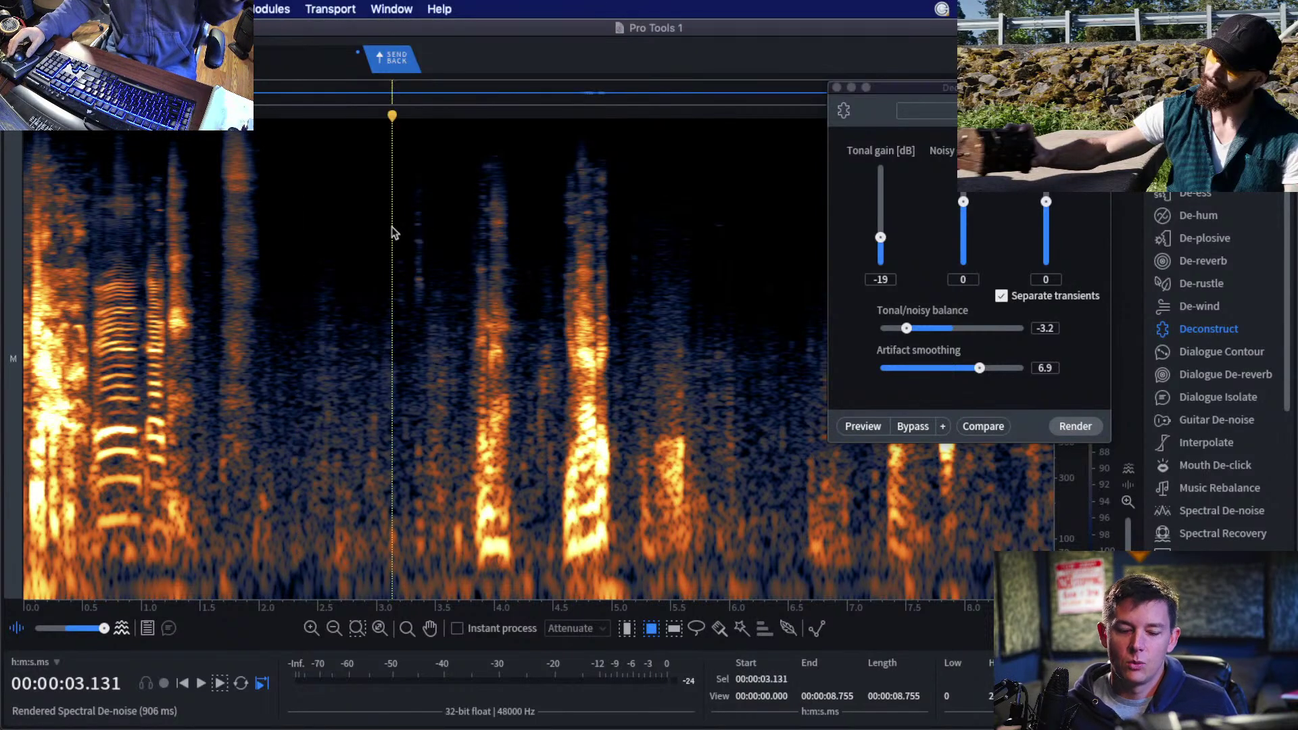
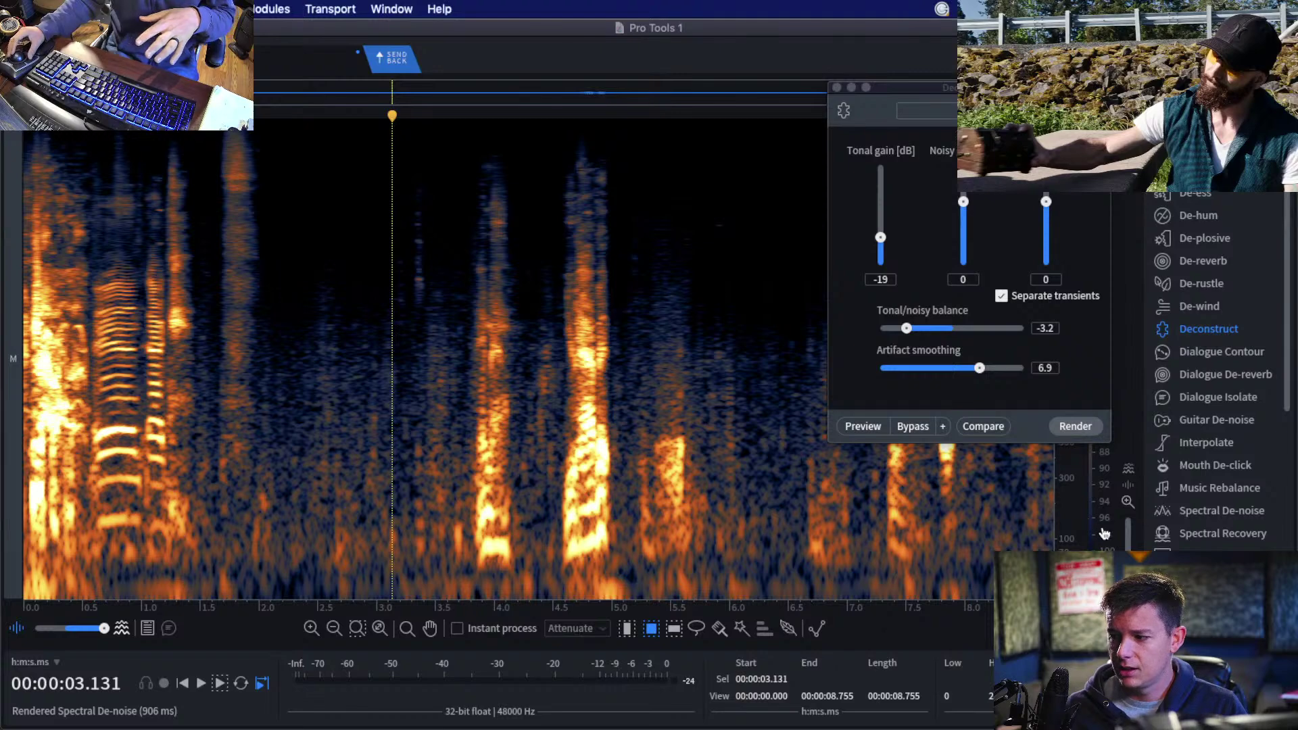
Brighten the spectrogram's amplitude range to examine faint noise, close Deconstruct, and select the high frequencies from about 2.07 to 3.23 s.
{"action": "left_click_drag", "start_coordinate": [1104, 534], "coordinate": [1110, 196]}
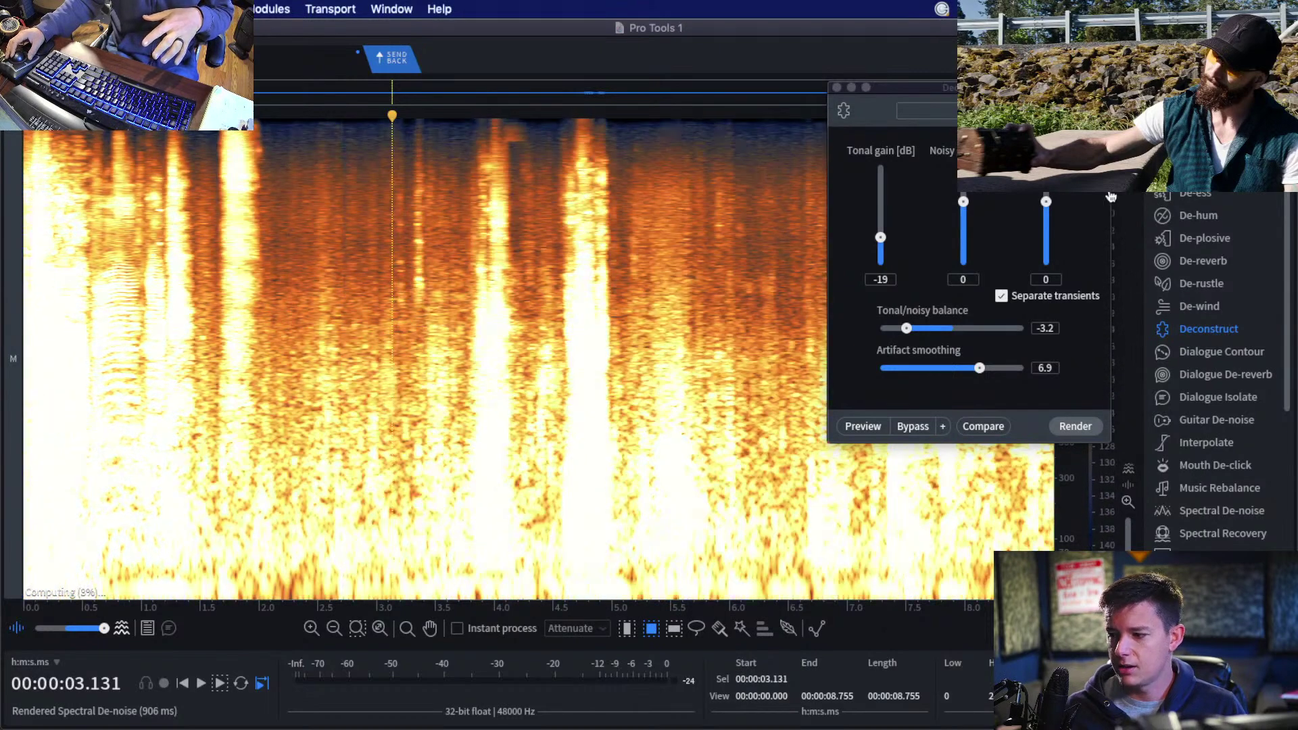
{"action": "left_click_drag", "start_coordinate": [290, 345], "coordinate": [318, 353]}
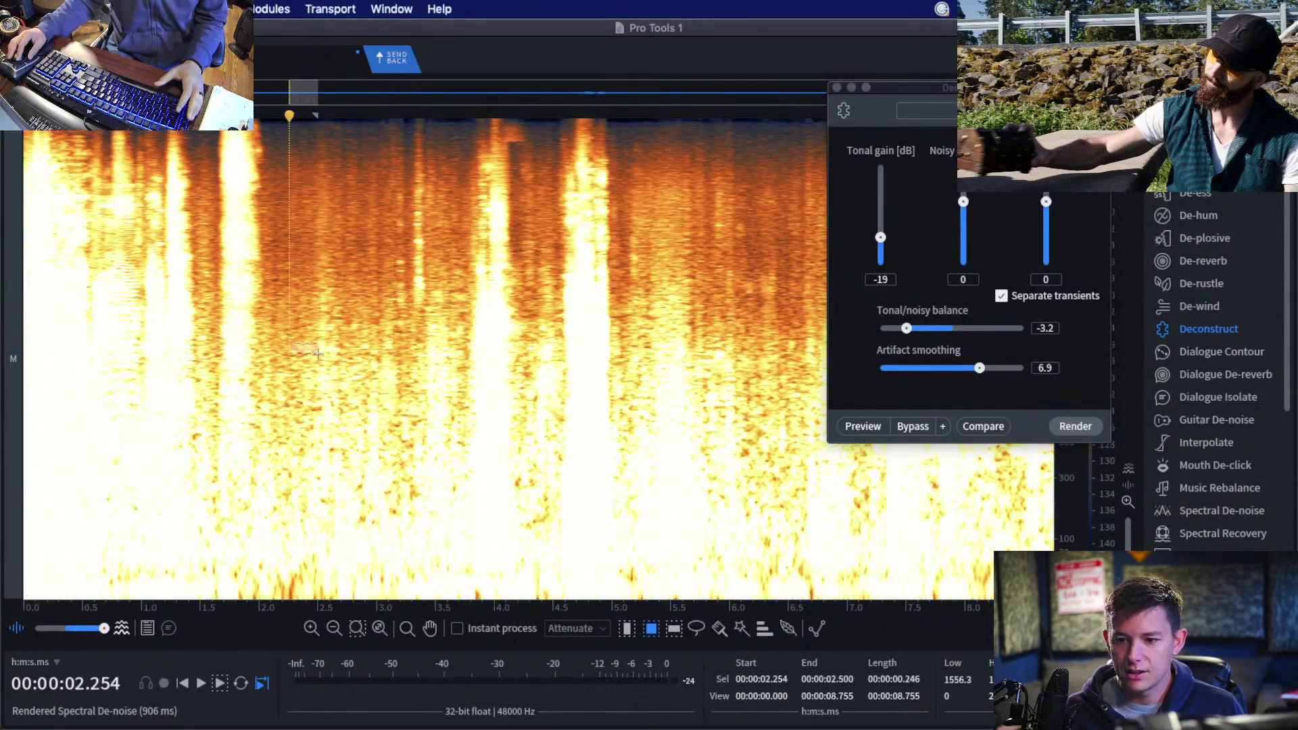
{"action": "scroll", "coordinate": [382, 175], "scroll_direction": "up", "scroll_amount": 3}
{"action": "left_click_drag", "start_coordinate": [307, 127], "coordinate": [435, 281]}
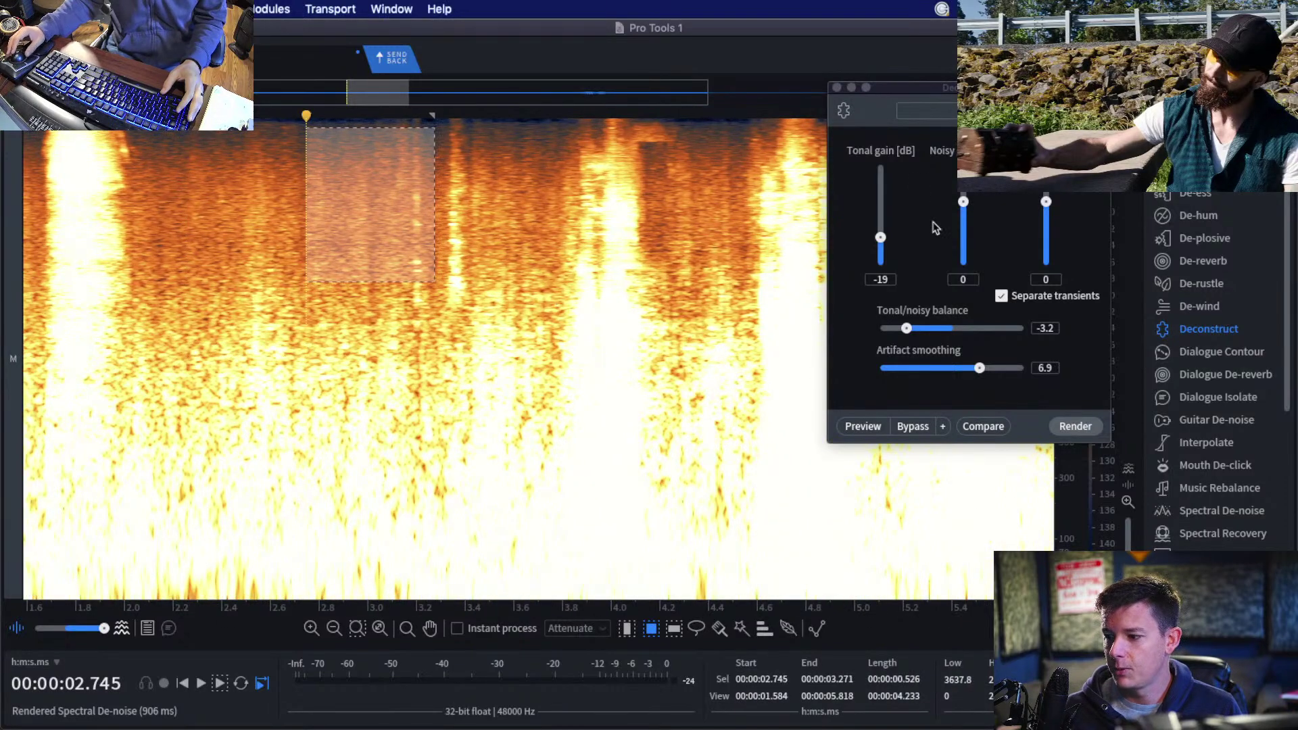
{"action": "left_click", "coordinate": [836, 87]}
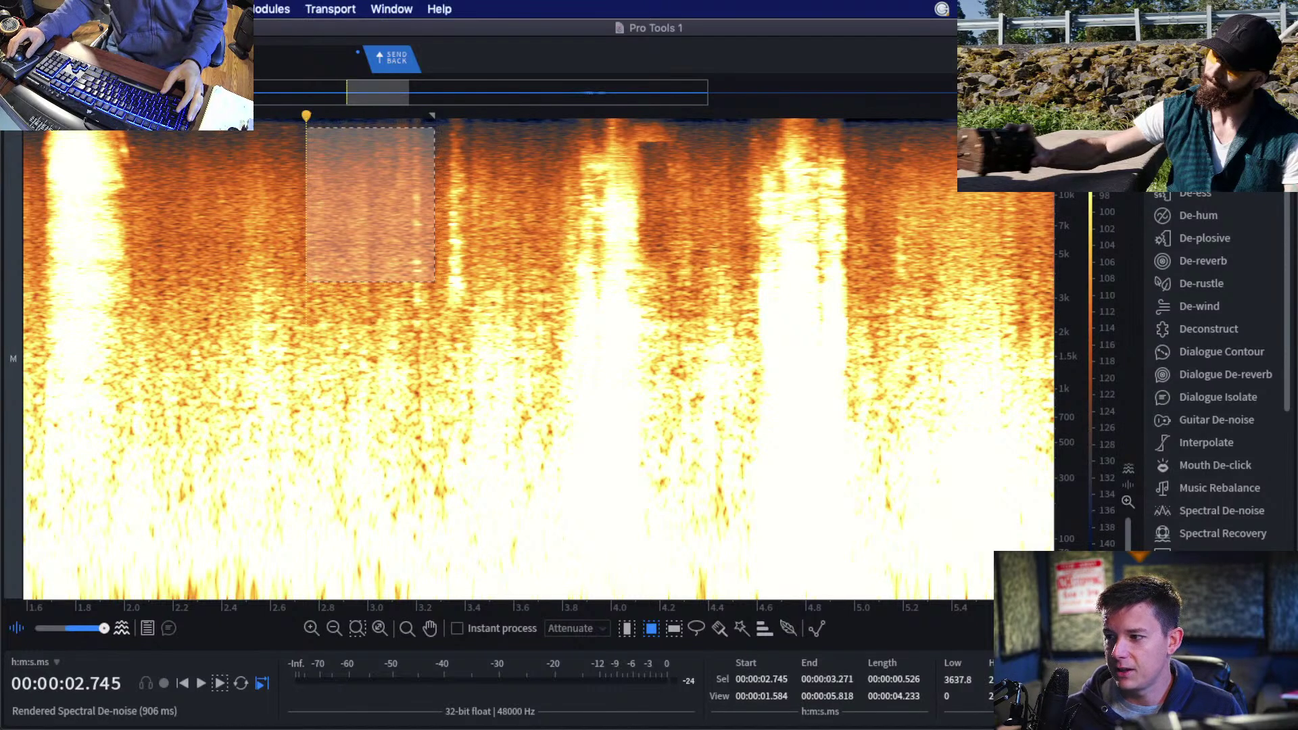
{"action": "left_click", "coordinate": [296, 209]}
{"action": "mouse_move", "coordinate": [140, 134]}
{"action": "left_mouse_down"}
{"action": "mouse_move", "coordinate": [448, 373]}
{"action": "mouse_move", "coordinate": [426, 337]}
{"action": "left_mouse_up"}
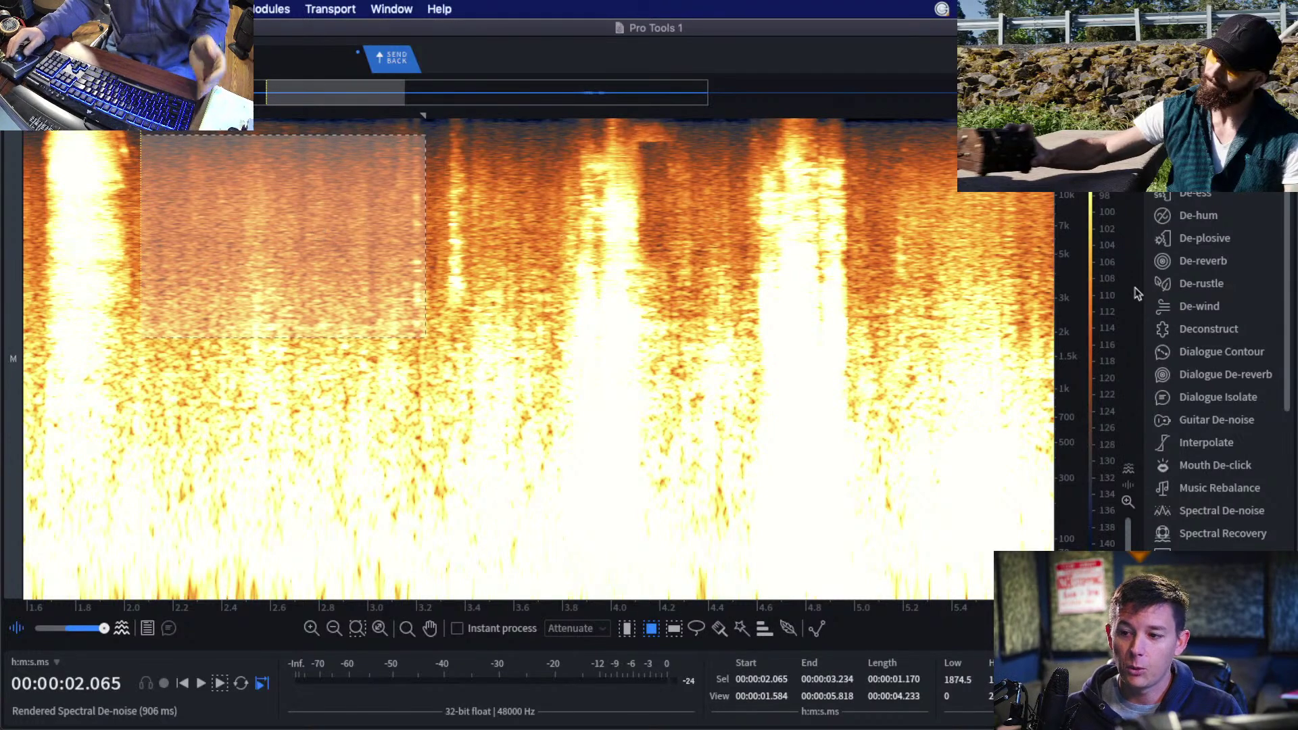
Darken the spectrogram's amplitude range again and show the full length of the clip.
{"action": "left_click_drag", "start_coordinate": [1104, 312], "coordinate": [1117, 565]}
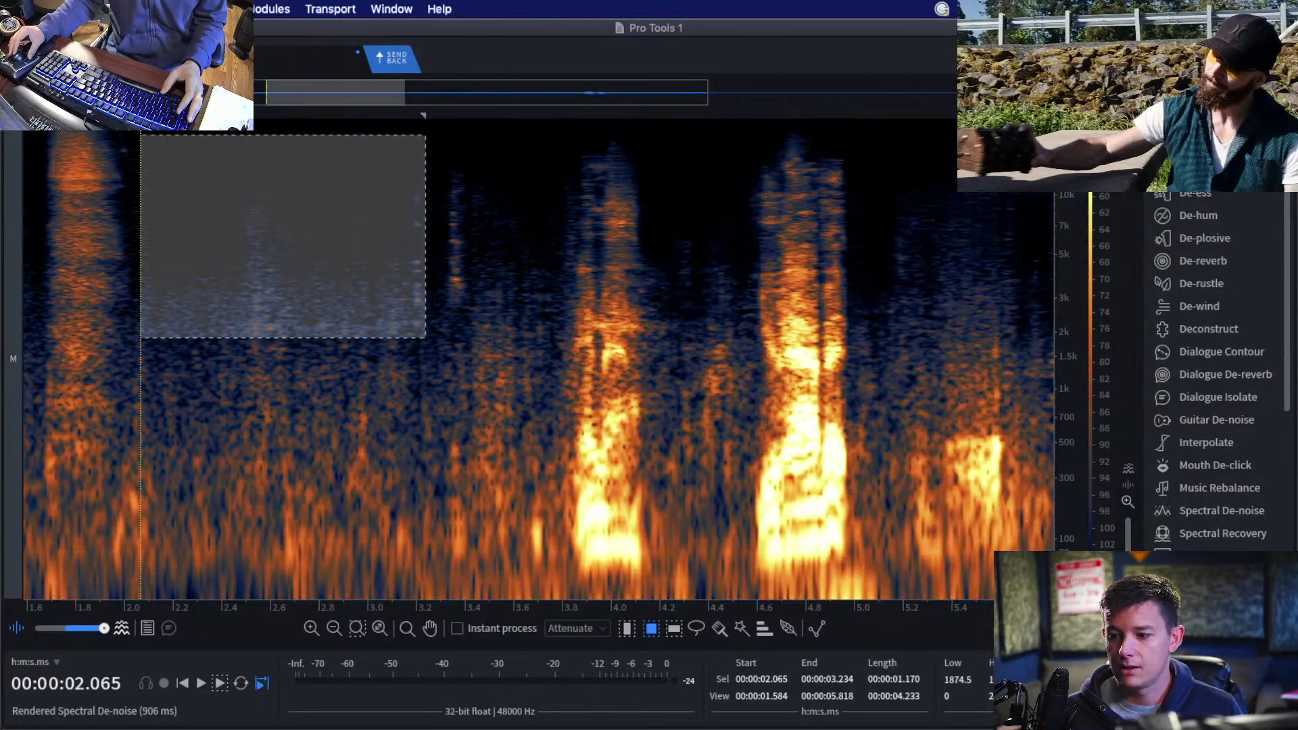
{"action": "scroll", "coordinate": [921, 468], "scroll_direction": "down", "scroll_amount": 2}
{"action": "scroll", "coordinate": [921, 468], "scroll_direction": "down", "scroll_amount": 1}
{"action": "left_click_drag", "start_coordinate": [1104, 433], "coordinate": [1105, 444]}
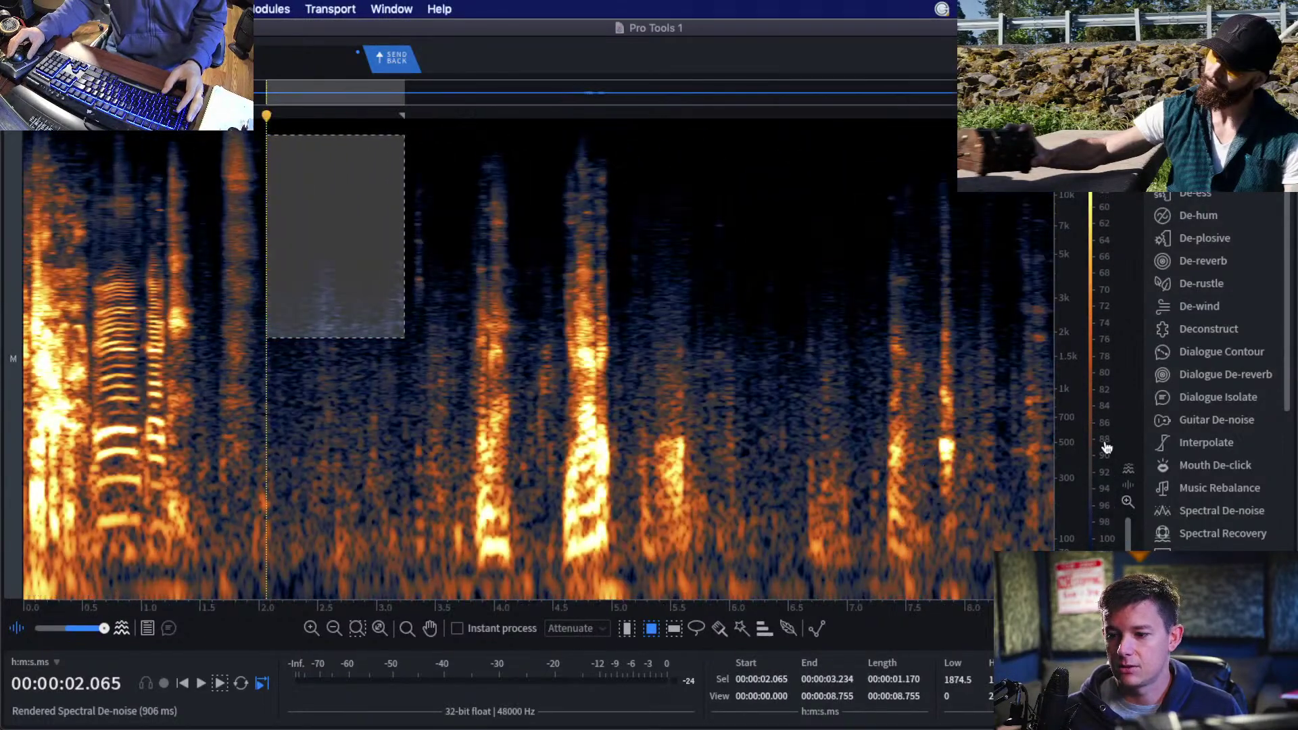
Mark the low-frequency band across nearly the whole clip, and place the playhead at 8.5 s.
{"action": "left_click", "coordinate": [702, 413]}
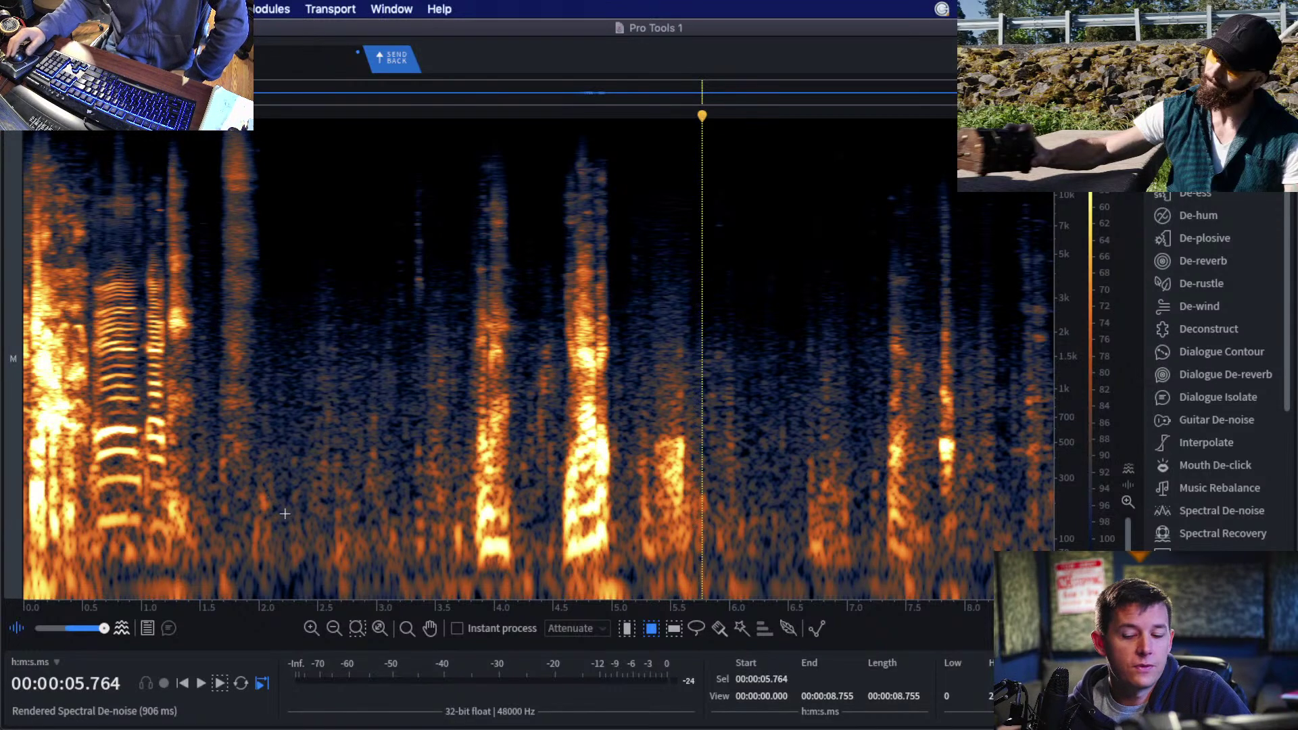
{"action": "mouse_move", "coordinate": [36, 557]}
{"action": "left_mouse_down"}
{"action": "mouse_move", "coordinate": [54, 568]}
{"action": "mouse_move", "coordinate": [1001, 572]}
{"action": "left_mouse_up"}
{"action": "left_click", "coordinate": [1025, 379]}
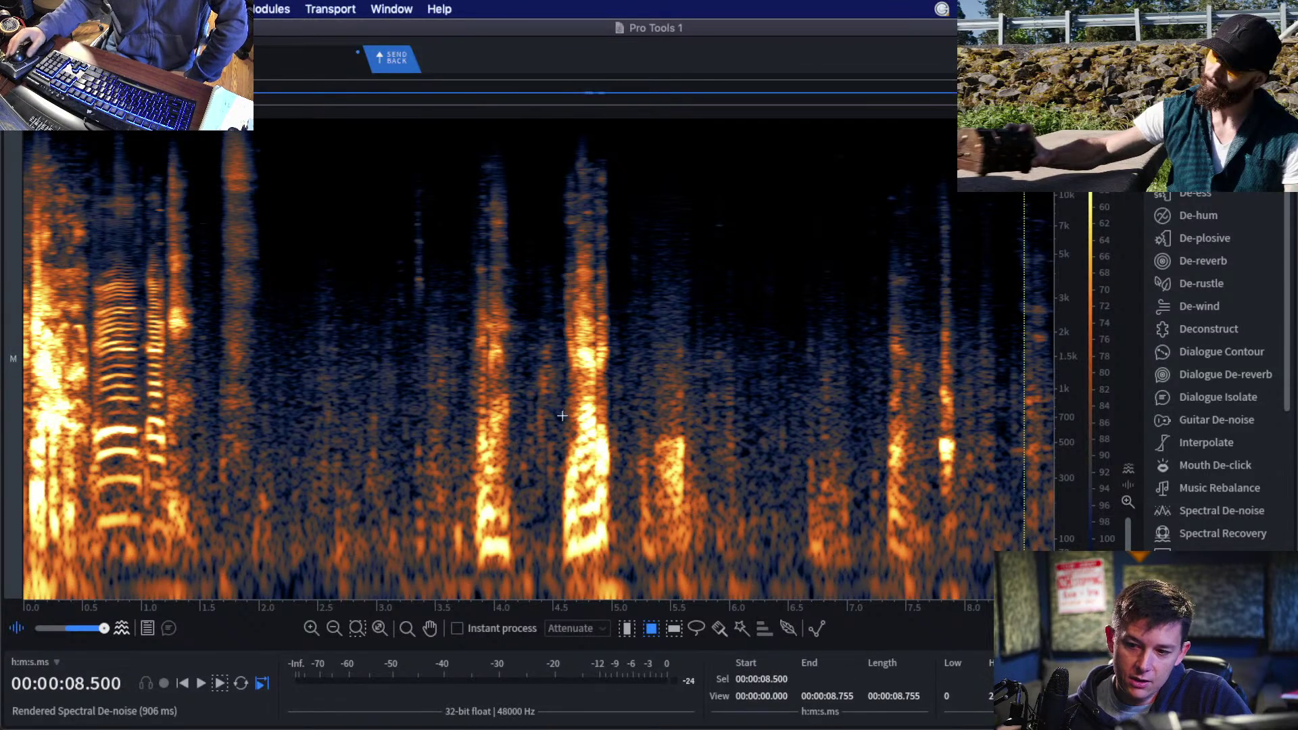
Review De-hum's Static filter with adaptive mode switched off and on, and return the filter type to Dynamic.
{"action": "scroll", "coordinate": [1201, 251], "scroll_direction": "up", "scroll_amount": 3}
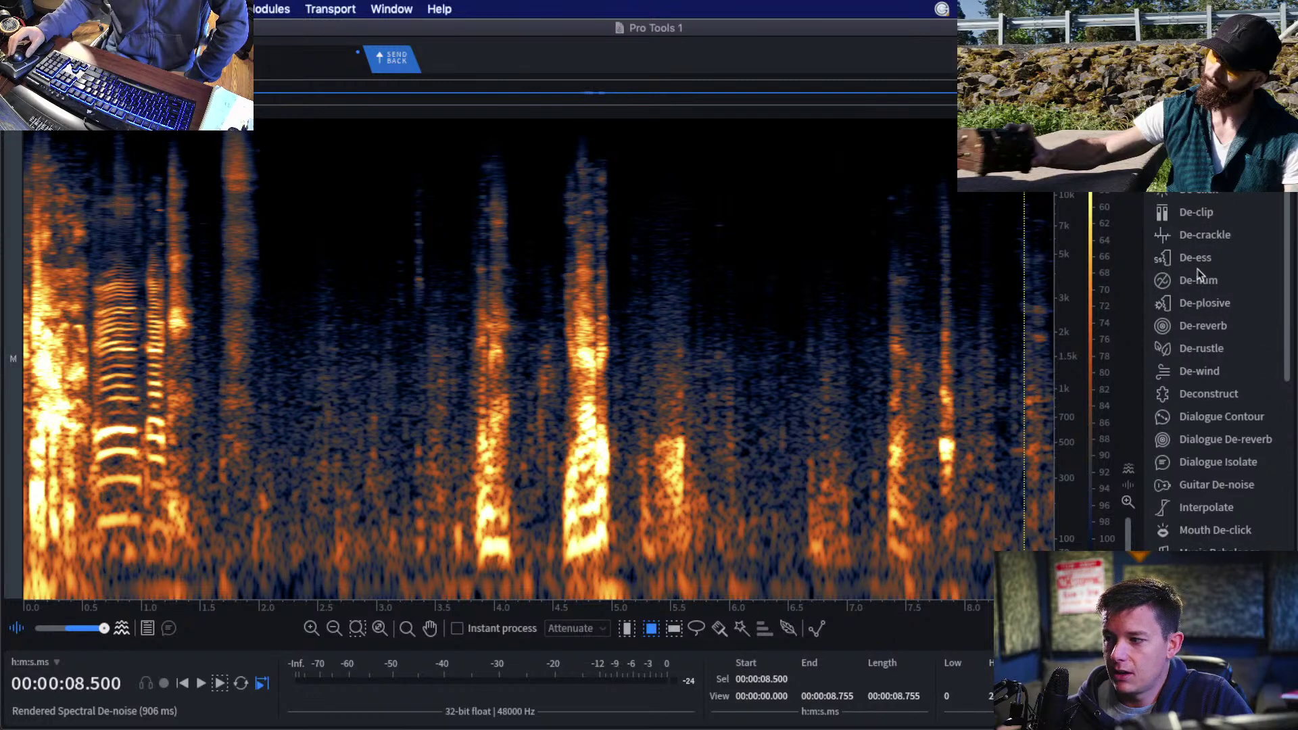
{"action": "left_click", "coordinate": [1198, 280]}
{"action": "left_click_drag", "start_coordinate": [553, 126], "coordinate": [591, 105]}
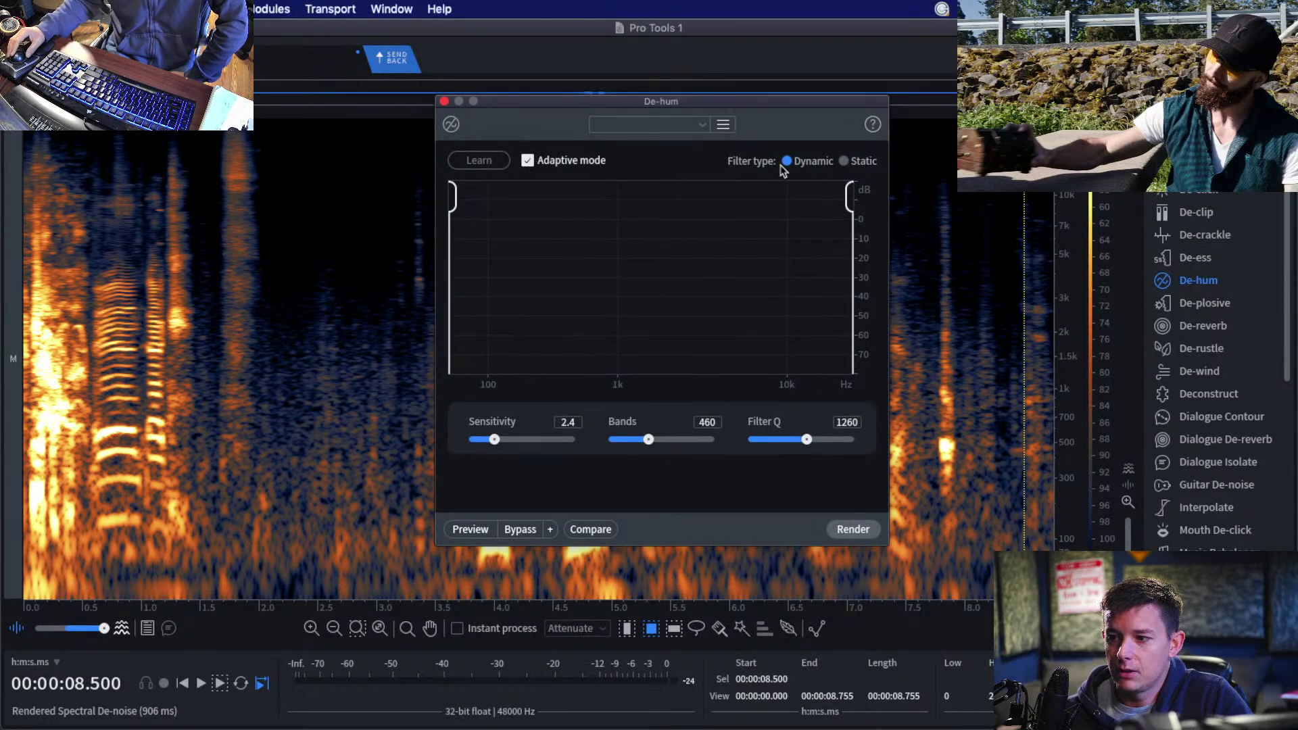
{"action": "left_click", "coordinate": [845, 162]}
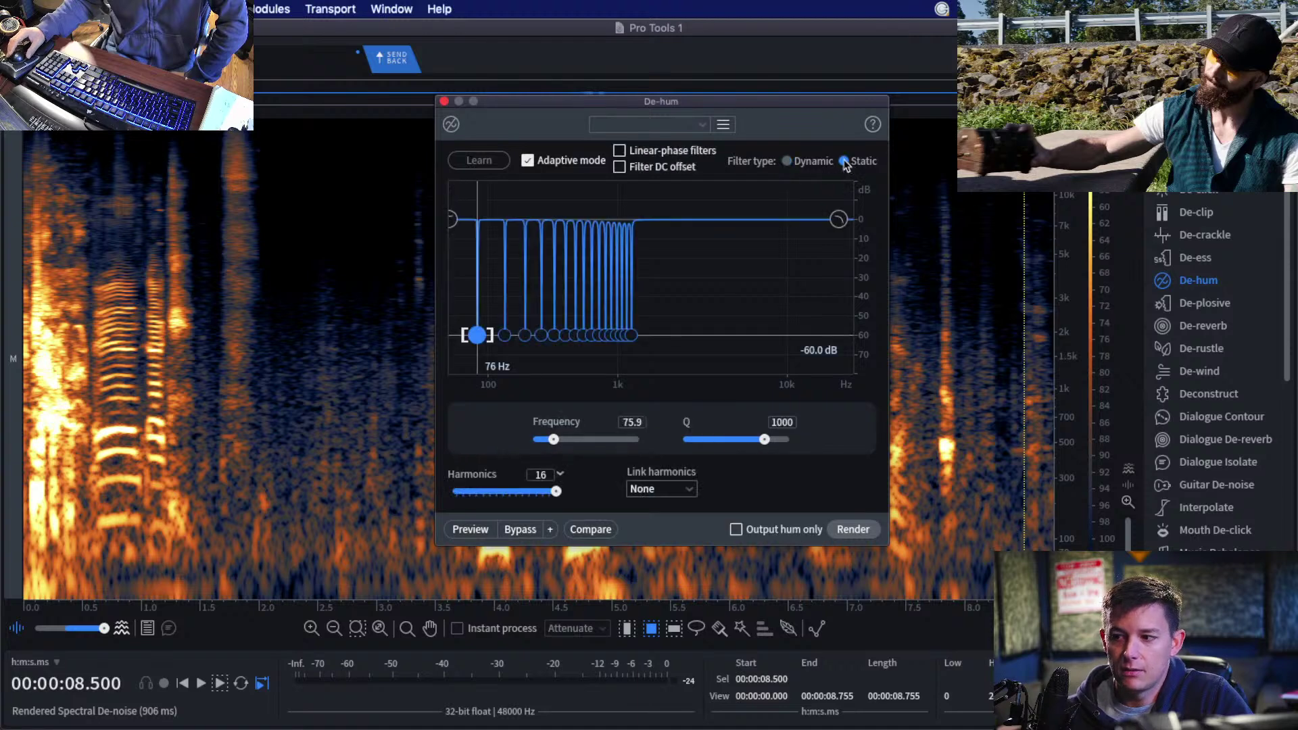
{"action": "left_click", "coordinate": [539, 167]}
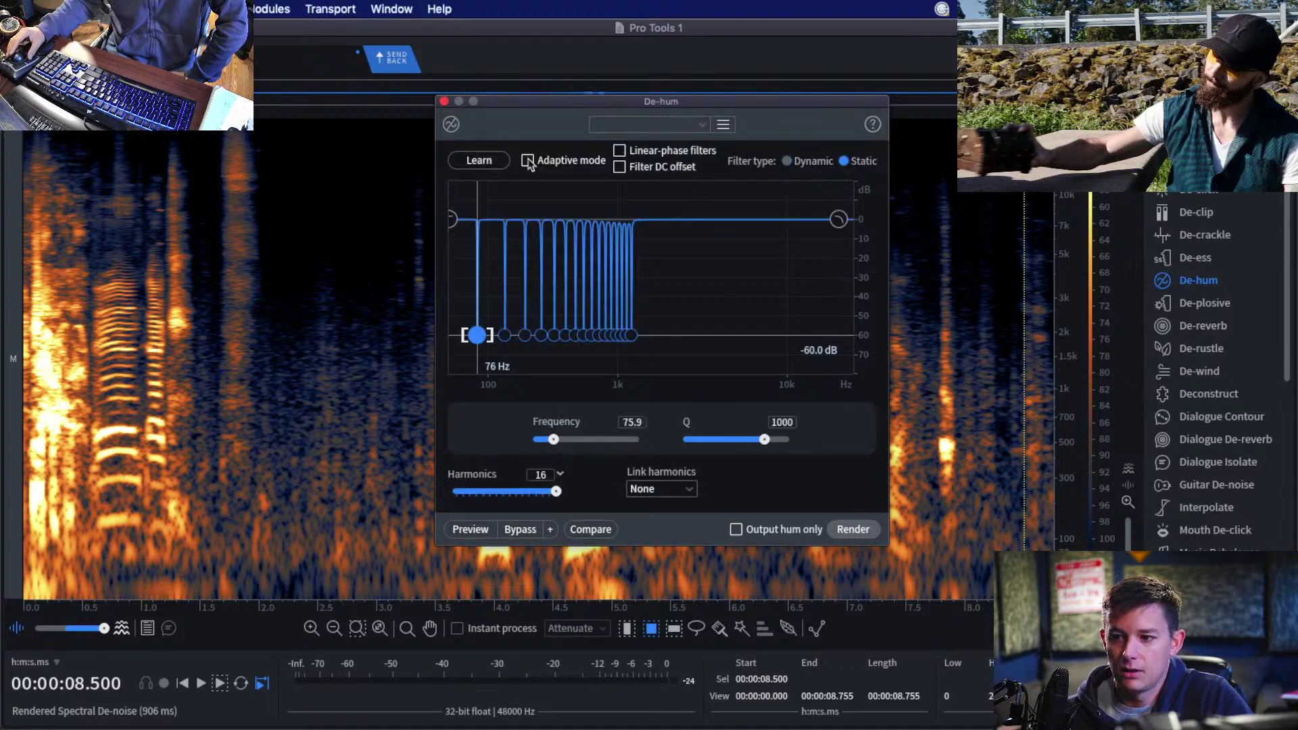
{"action": "left_click", "coordinate": [541, 167]}
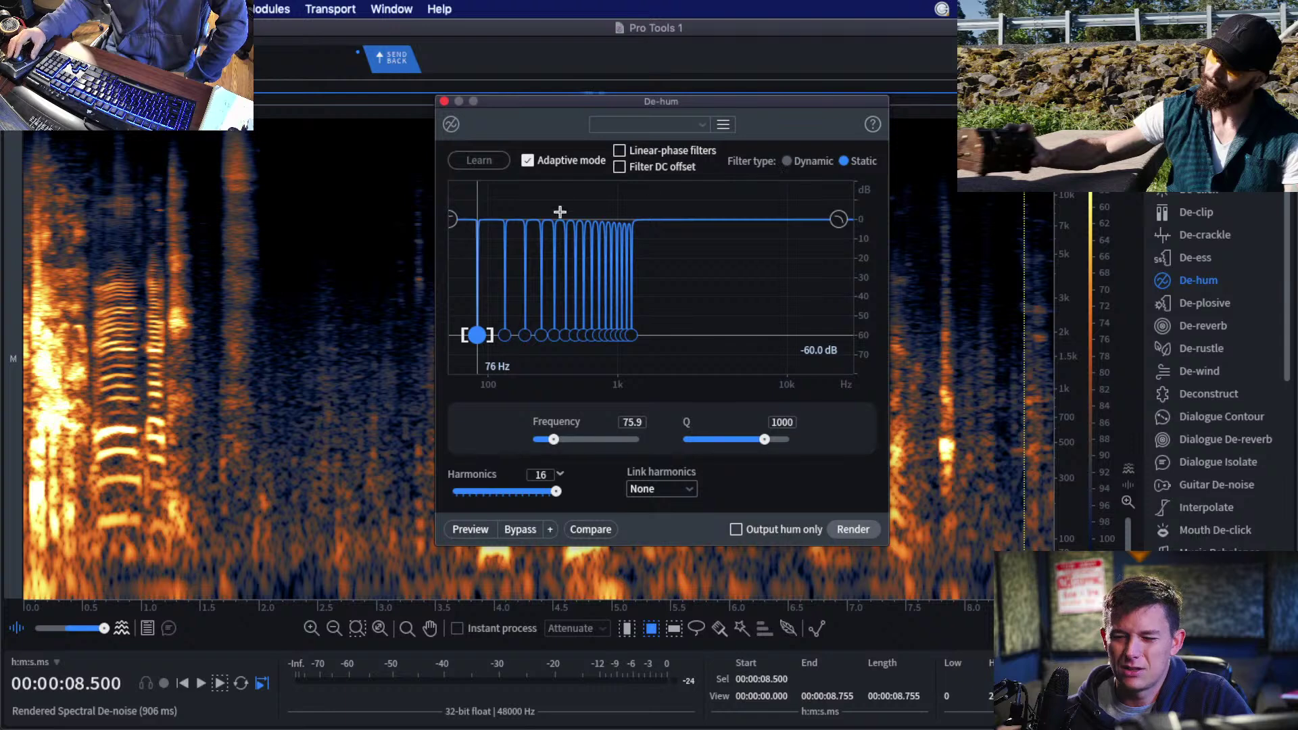
{"action": "left_click", "coordinate": [786, 161]}
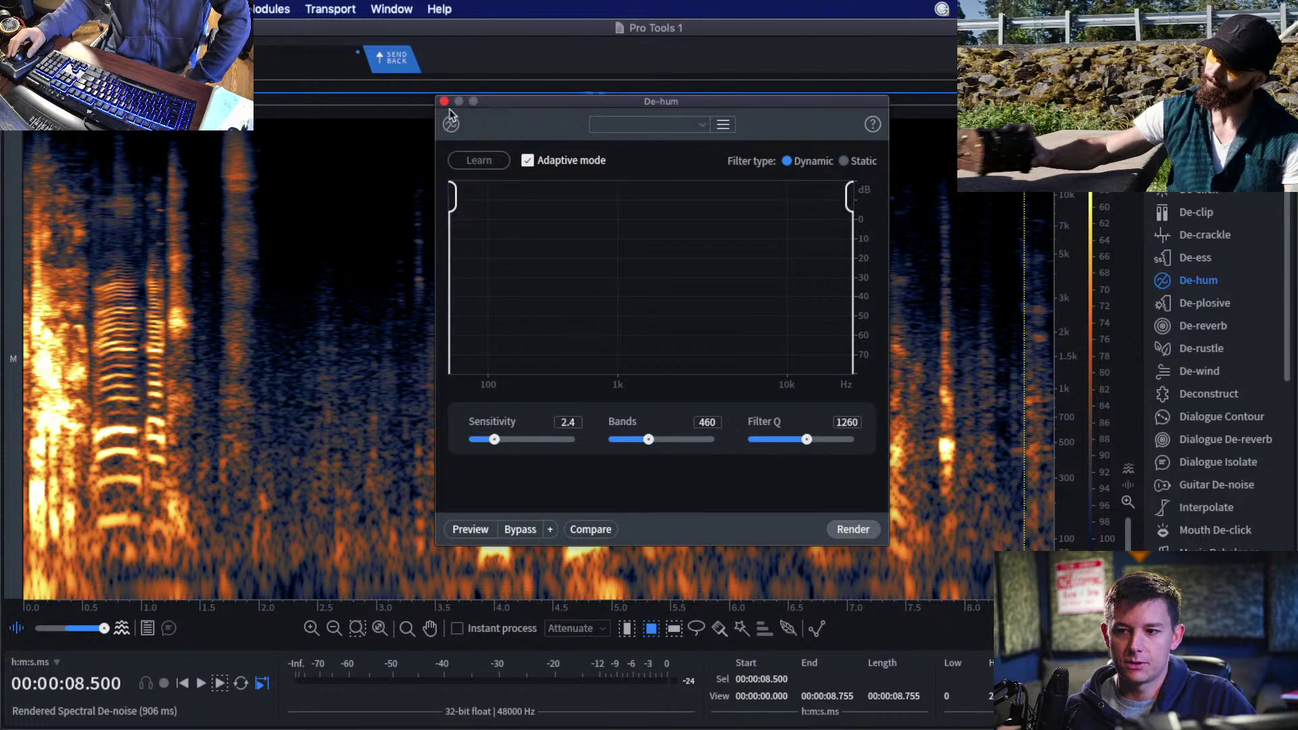
{"action": "left_click_drag", "start_coordinate": [521, 108], "coordinate": [498, 74]}
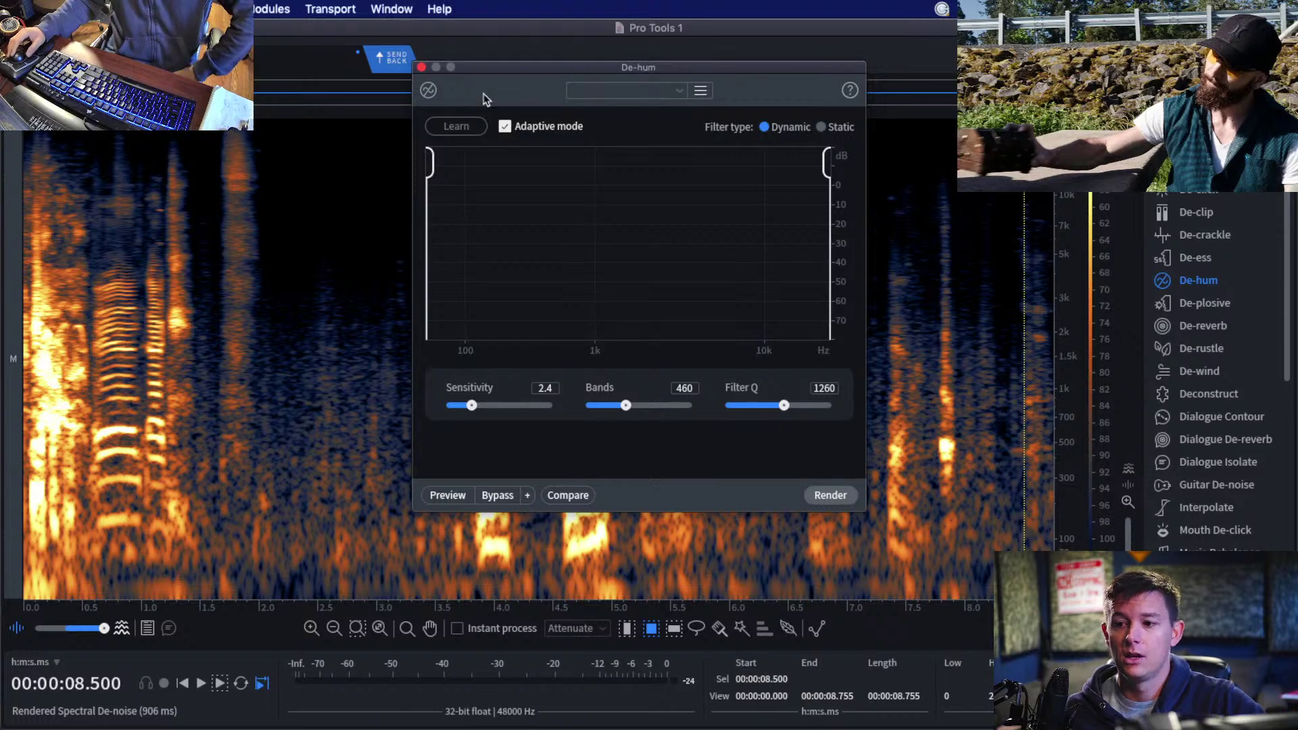
Close De-hum and brush a curved selection through the mid frequencies from about 2.7 to 5.67 s.
{"action": "left_click_drag", "start_coordinate": [476, 71], "coordinate": [458, 74]}
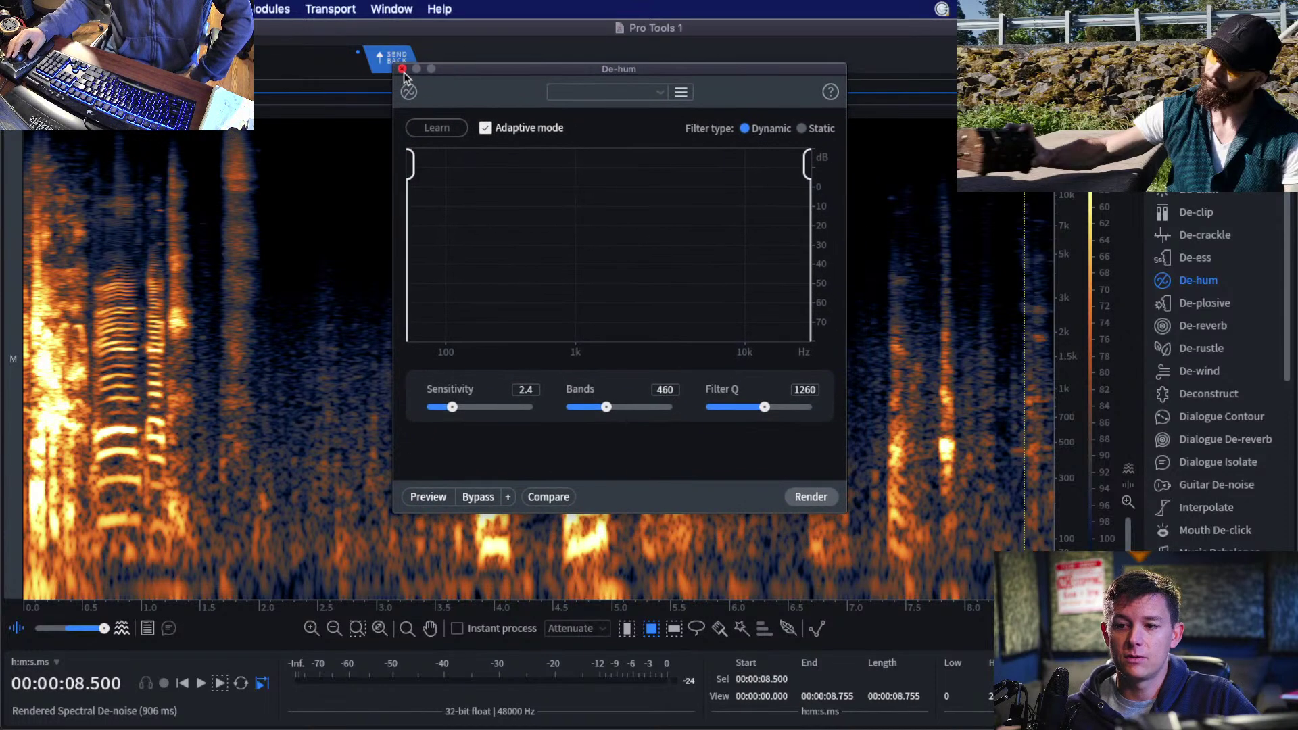
{"action": "left_click", "coordinate": [403, 71]}
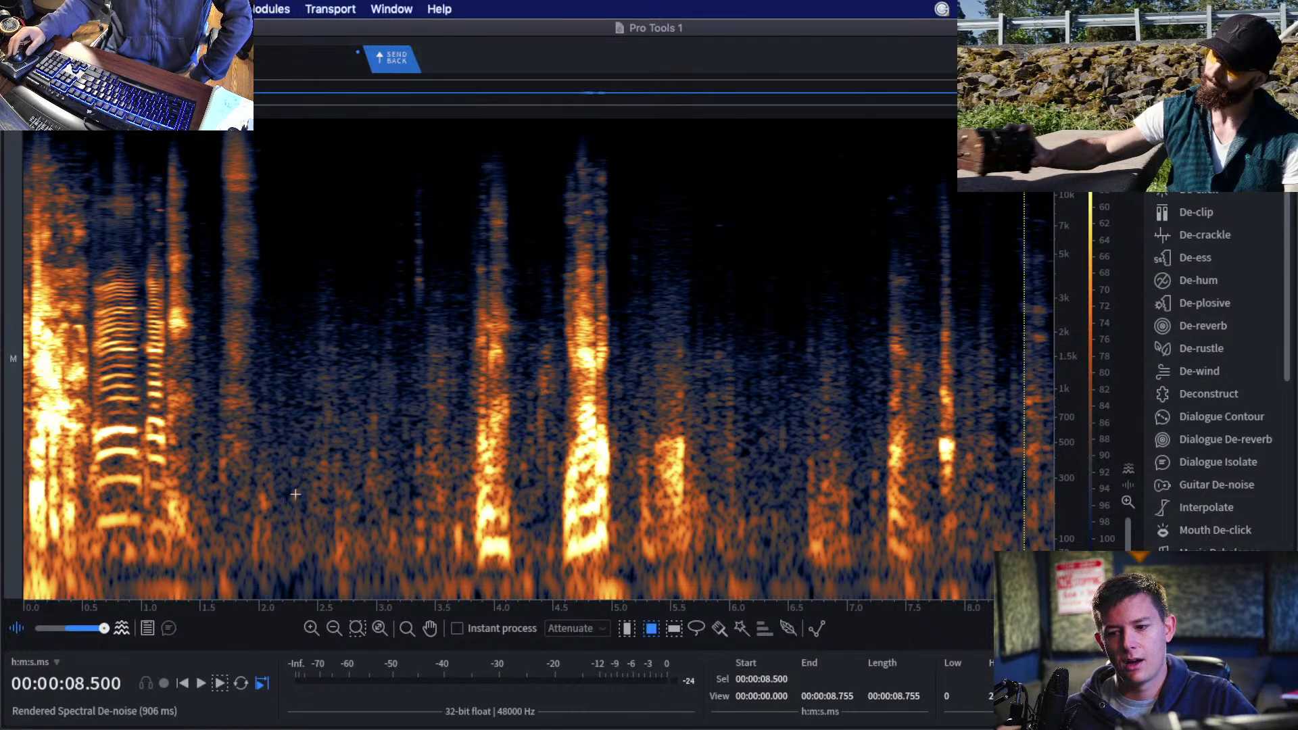
{"action": "left_click", "coordinate": [719, 628]}
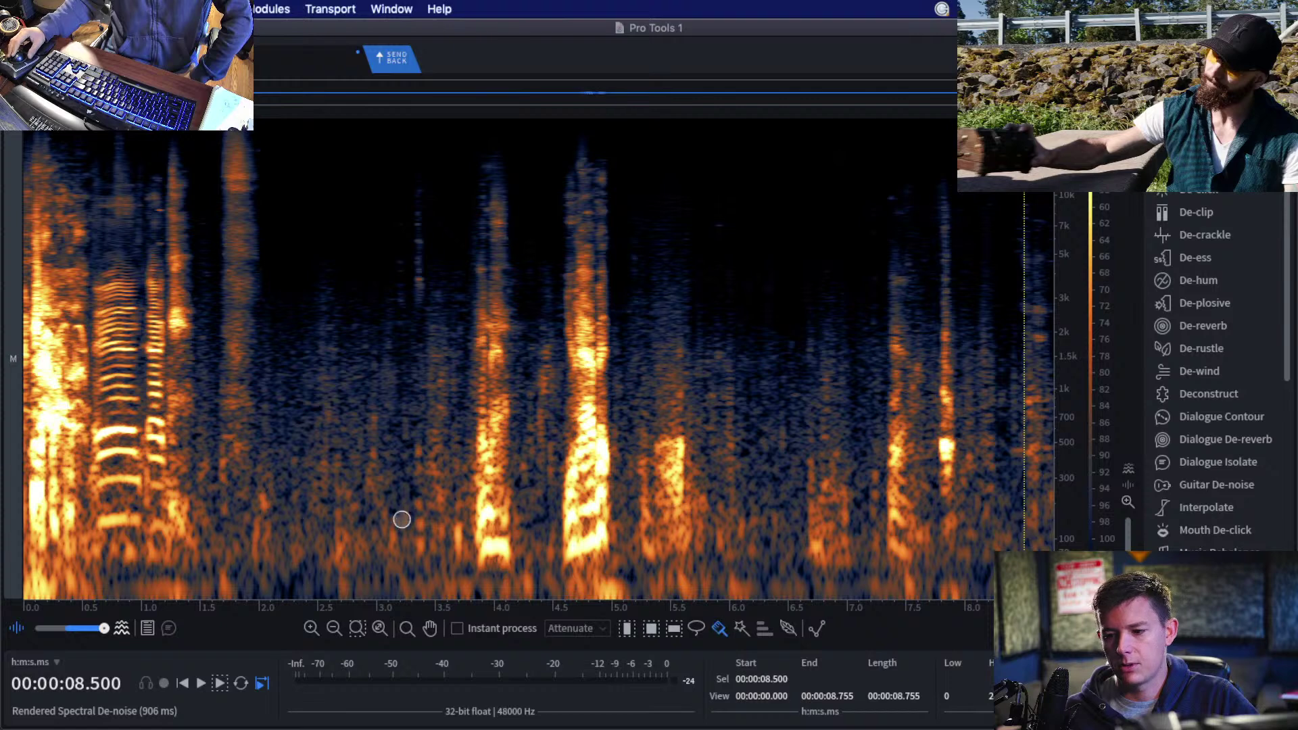
{"action": "mouse_move", "coordinate": [345, 518]}
{"action": "left_mouse_down"}
{"action": "mouse_move", "coordinate": [438, 468]}
{"action": "mouse_move", "coordinate": [681, 475]}
{"action": "left_mouse_up"}
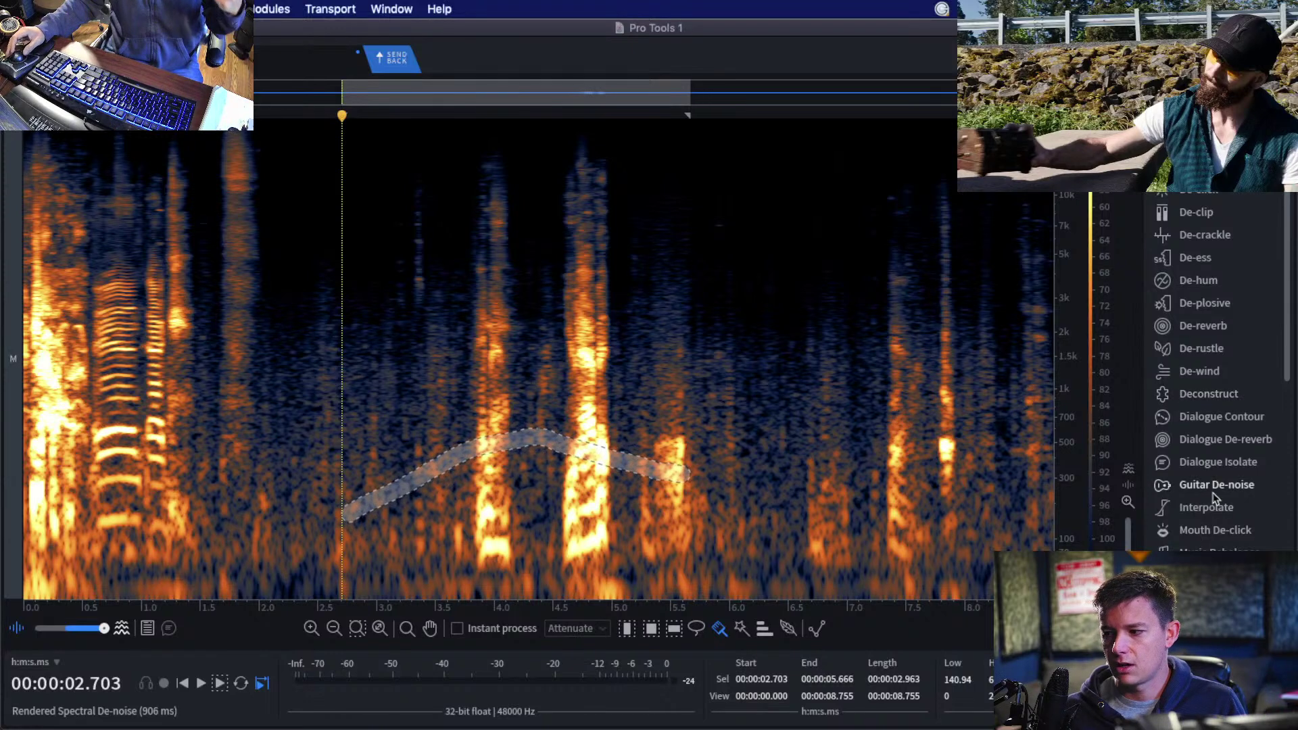
Open the Plug-in module with Acon Digital Extract Dialogue, close its window, and render it over the whole clip.
{"action": "scroll", "coordinate": [1193, 494], "scroll_direction": "down", "scroll_amount": 5}
{"action": "left_click", "coordinate": [1195, 560]}
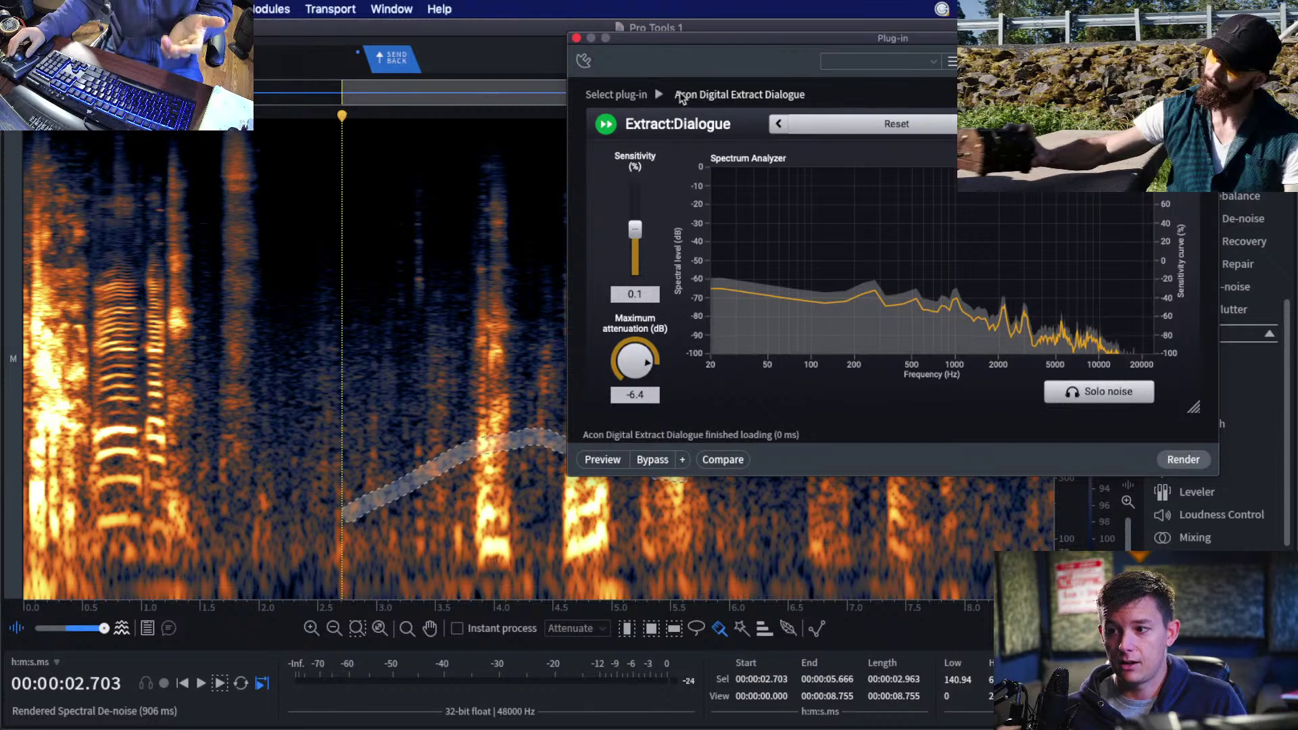
{"action": "left_click", "coordinate": [575, 39]}
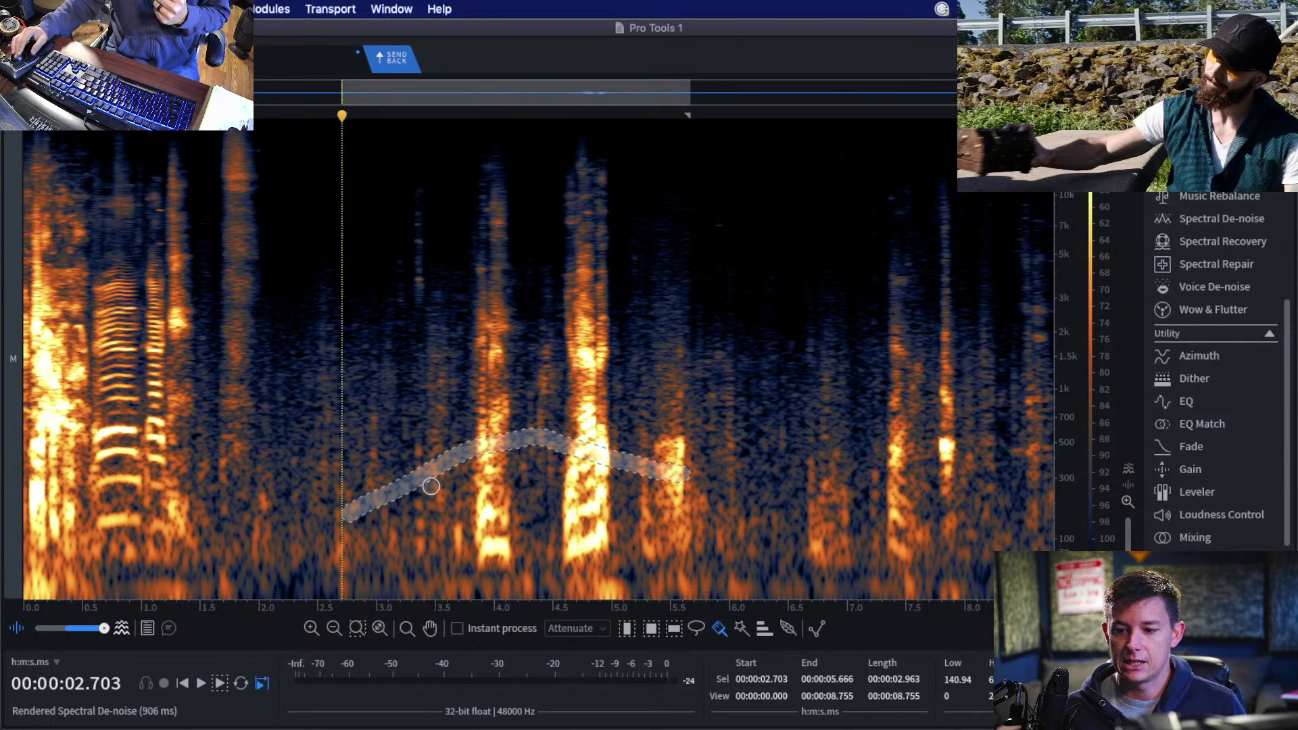
{"action": "left_click", "coordinate": [545, 474]}
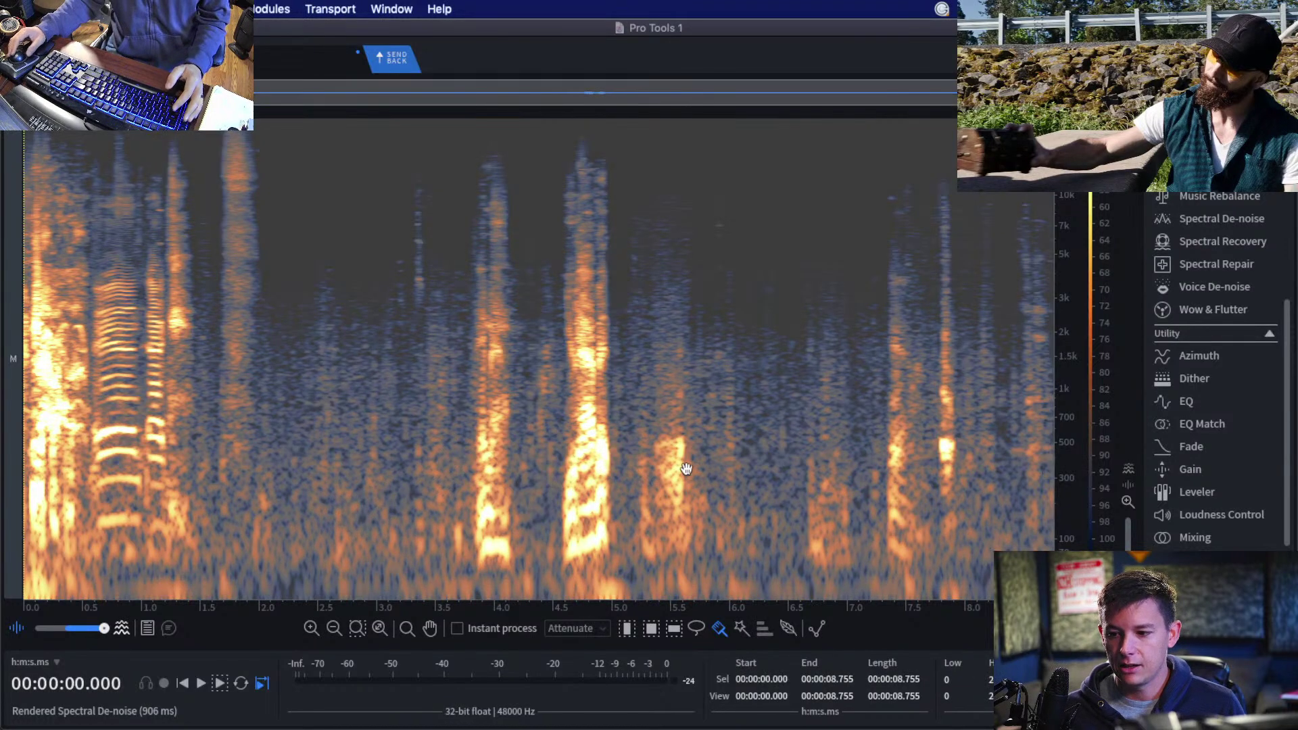
{"action": "key", "text": "super+r"}
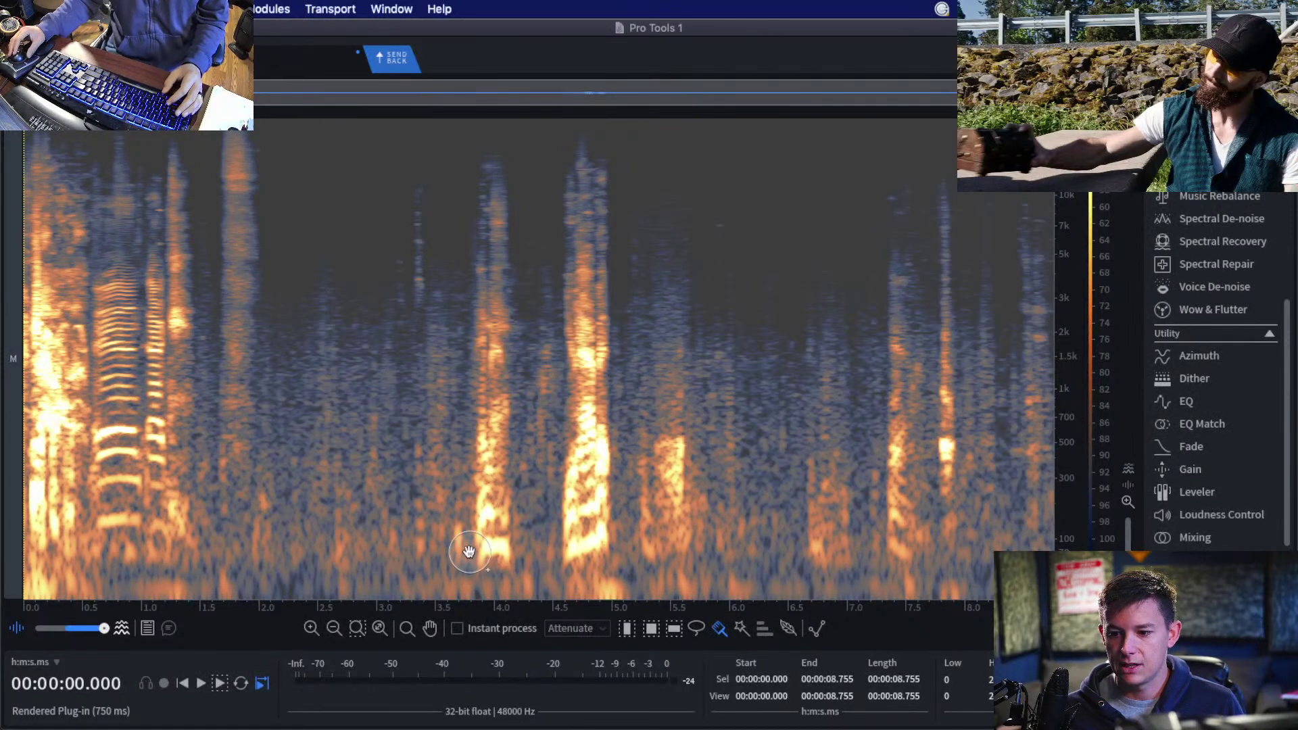
Brush the low-frequency noise spot from about 3.55 to 3.85 s and render the plug-in on it.
{"action": "scroll", "coordinate": [461, 533], "scroll_direction": "up", "scroll_amount": 6}
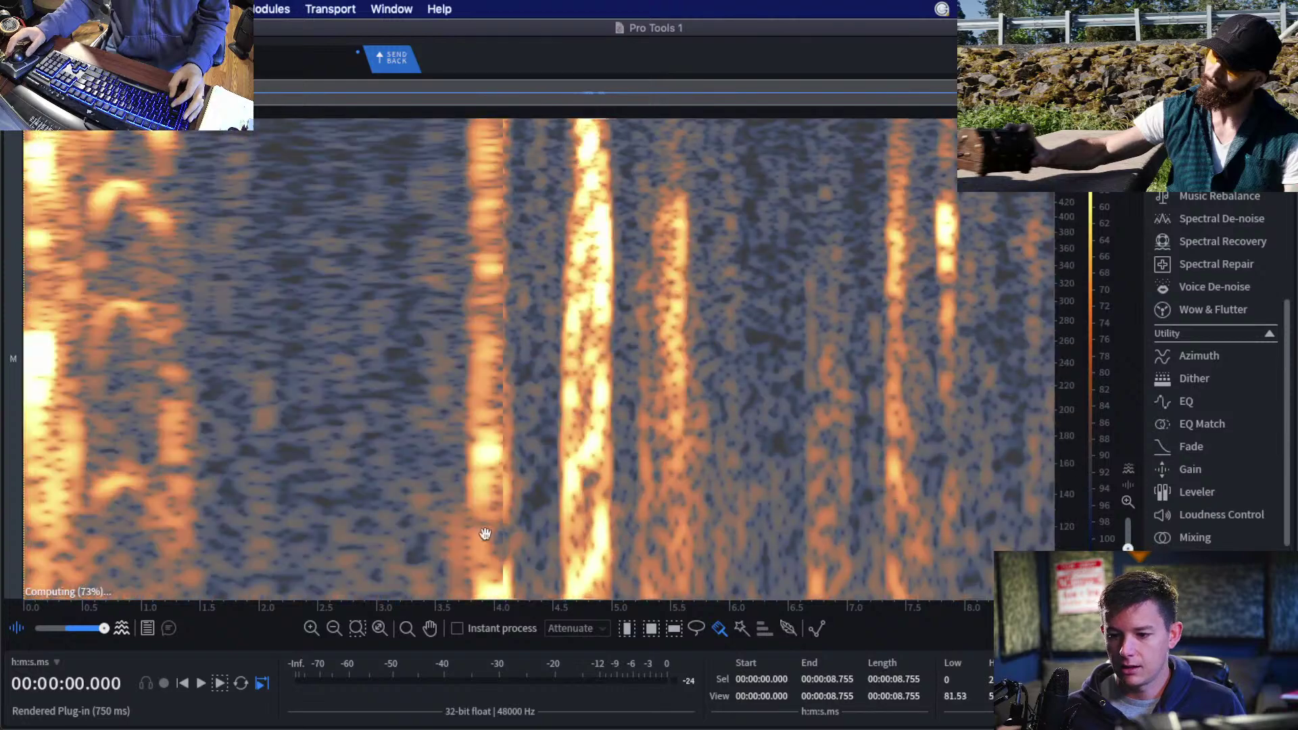
{"action": "scroll", "coordinate": [453, 534], "scroll_direction": "down", "scroll_amount": 3}
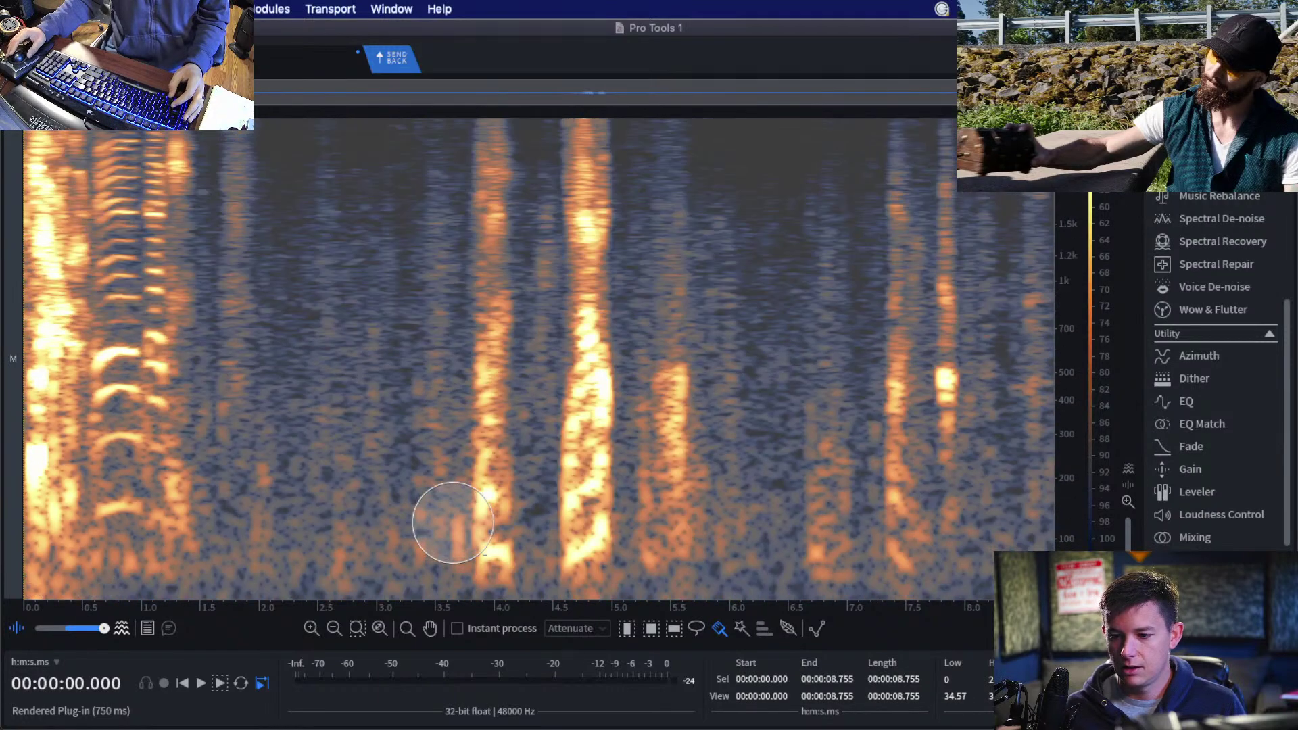
{"action": "scroll", "coordinate": [449, 534], "scroll_direction": "up", "scroll_amount": 2}
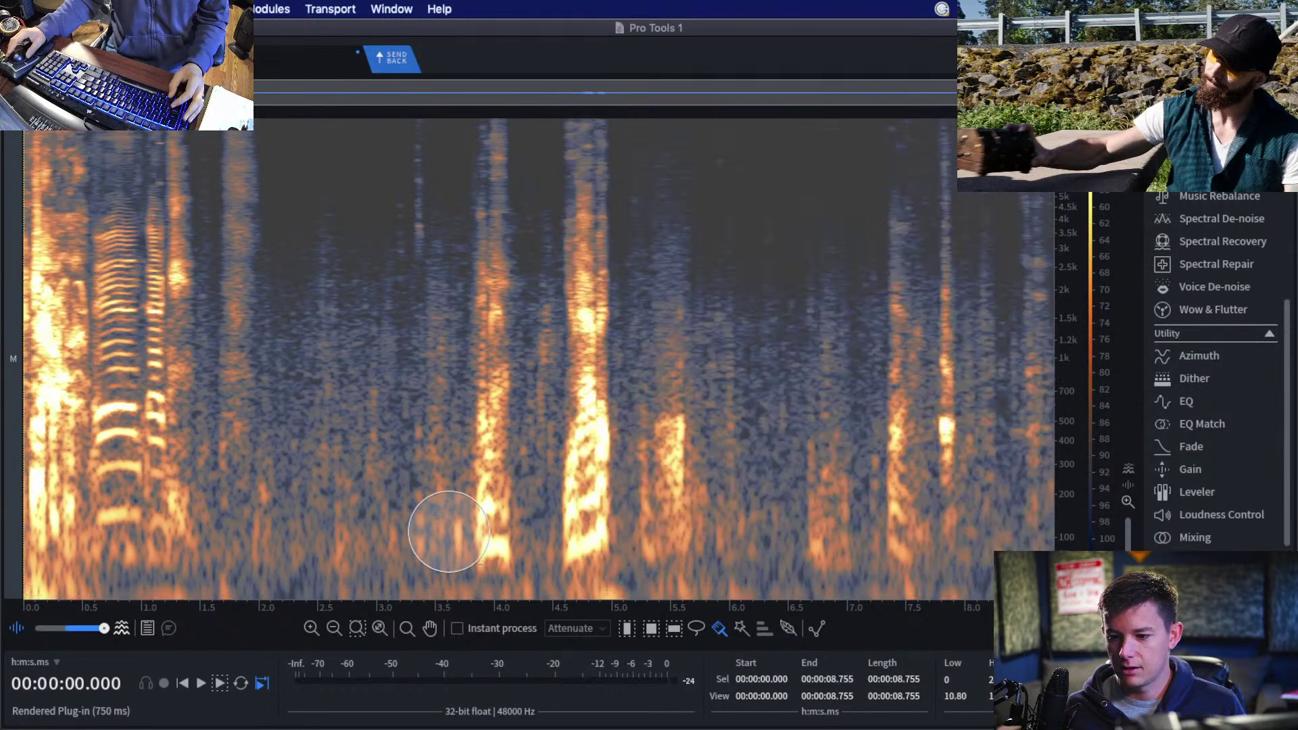
{"action": "scroll", "coordinate": [448, 532], "scroll_direction": "down", "scroll_amount": 1}
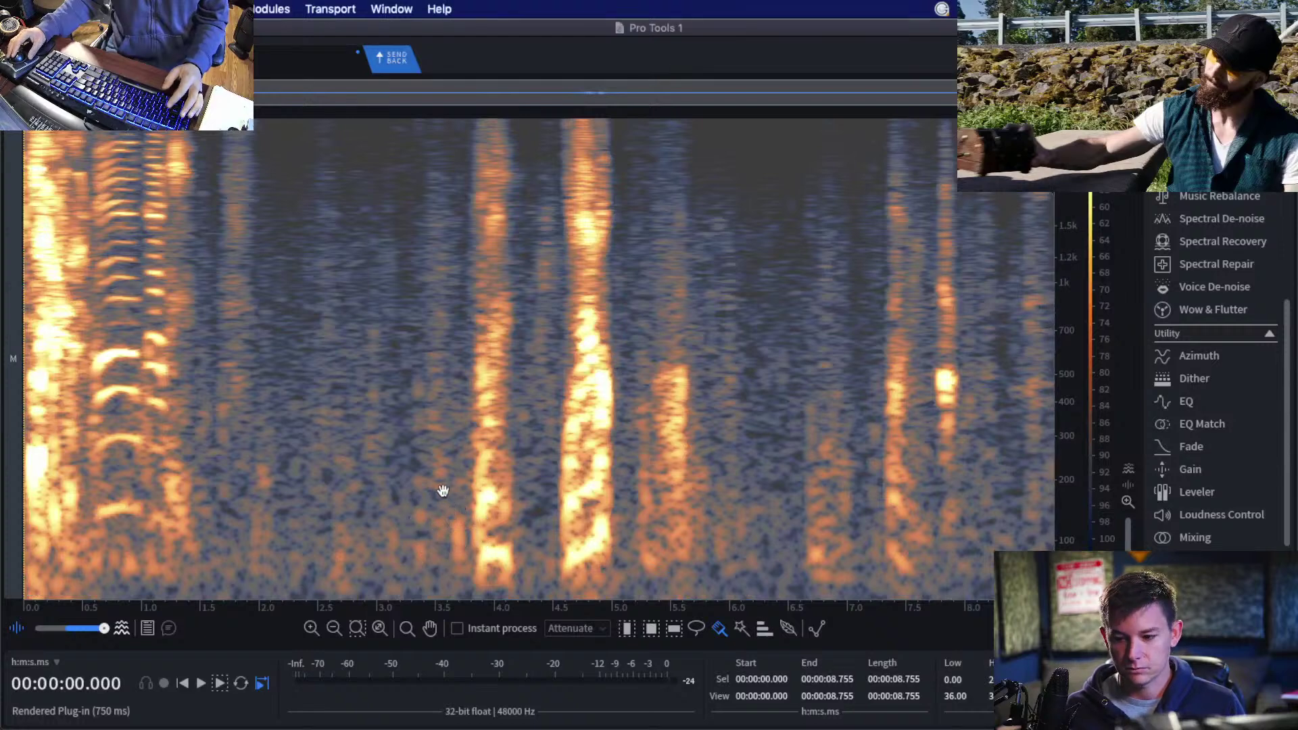
{"action": "left_click", "coordinate": [662, 555]}
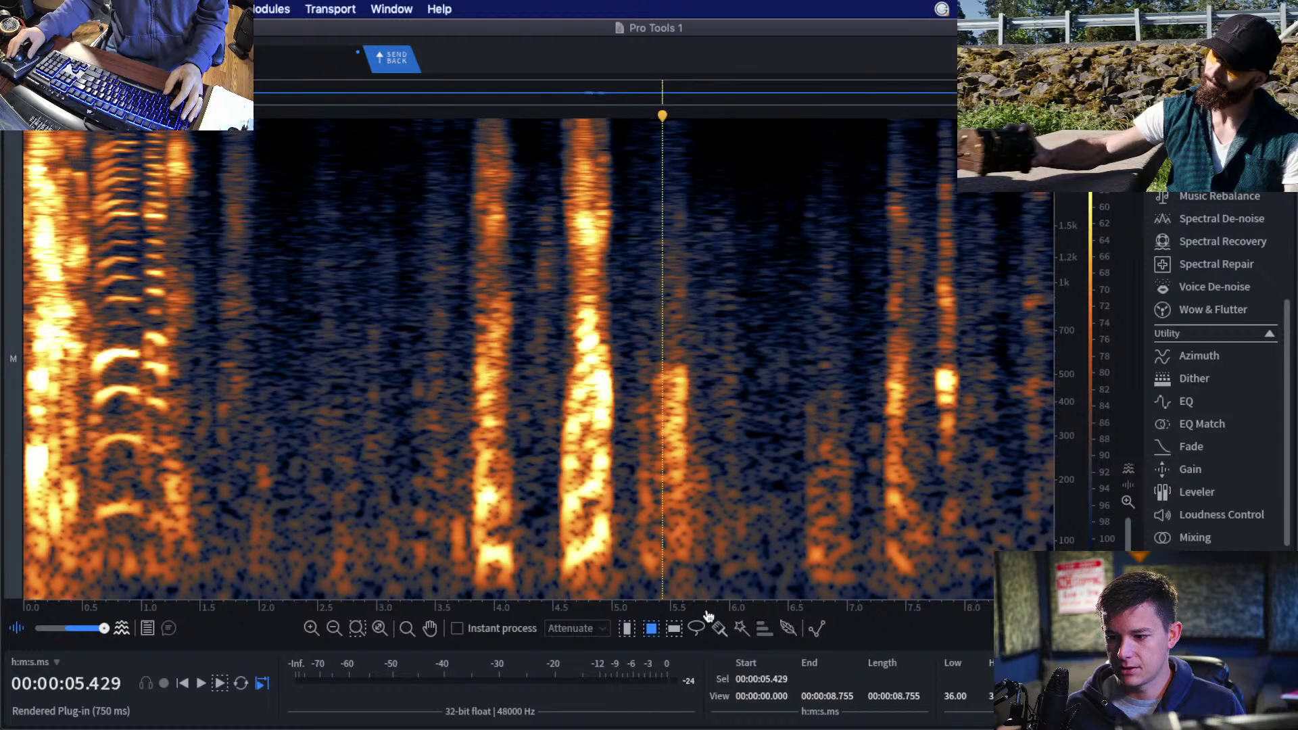
{"action": "mouse_move", "coordinate": [460, 565]}
{"action": "left_mouse_down"}
{"action": "mouse_move", "coordinate": [460, 534]}
{"action": "mouse_move", "coordinate": [460, 554]}
{"action": "left_mouse_up"}
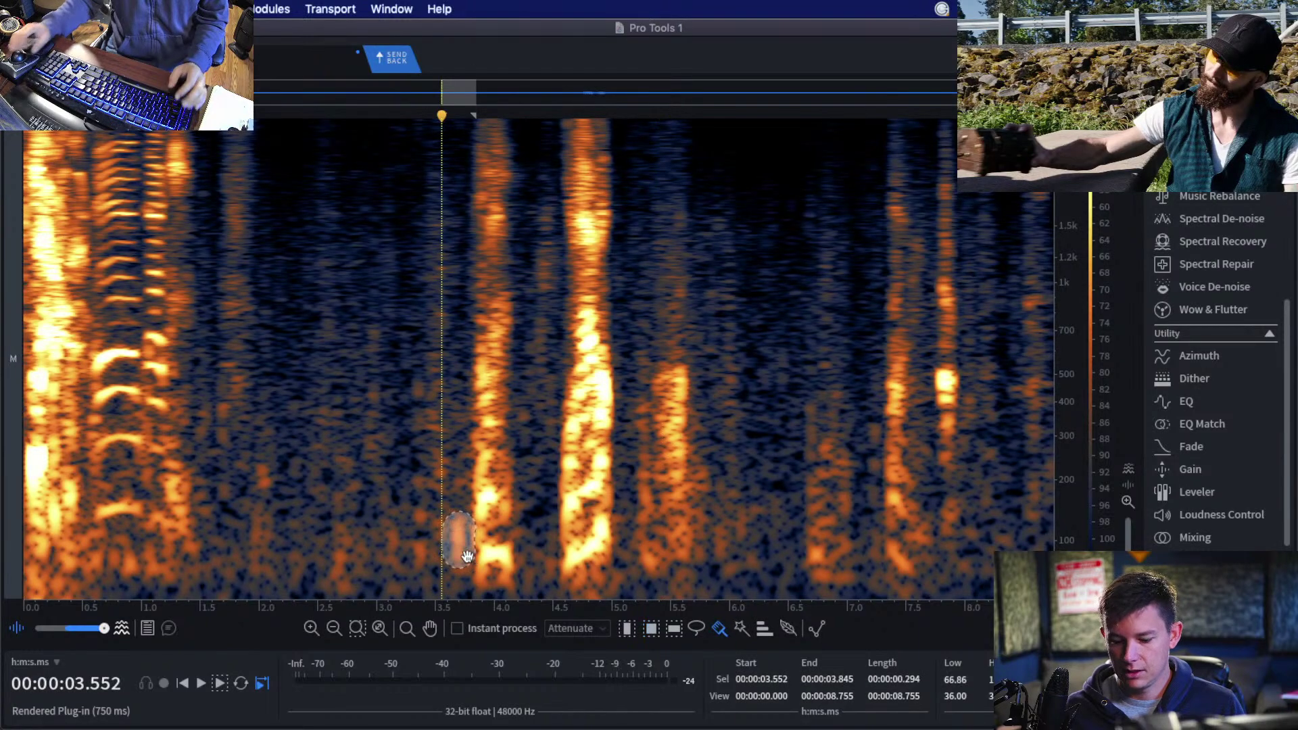
{"action": "key", "text": "super+r"}
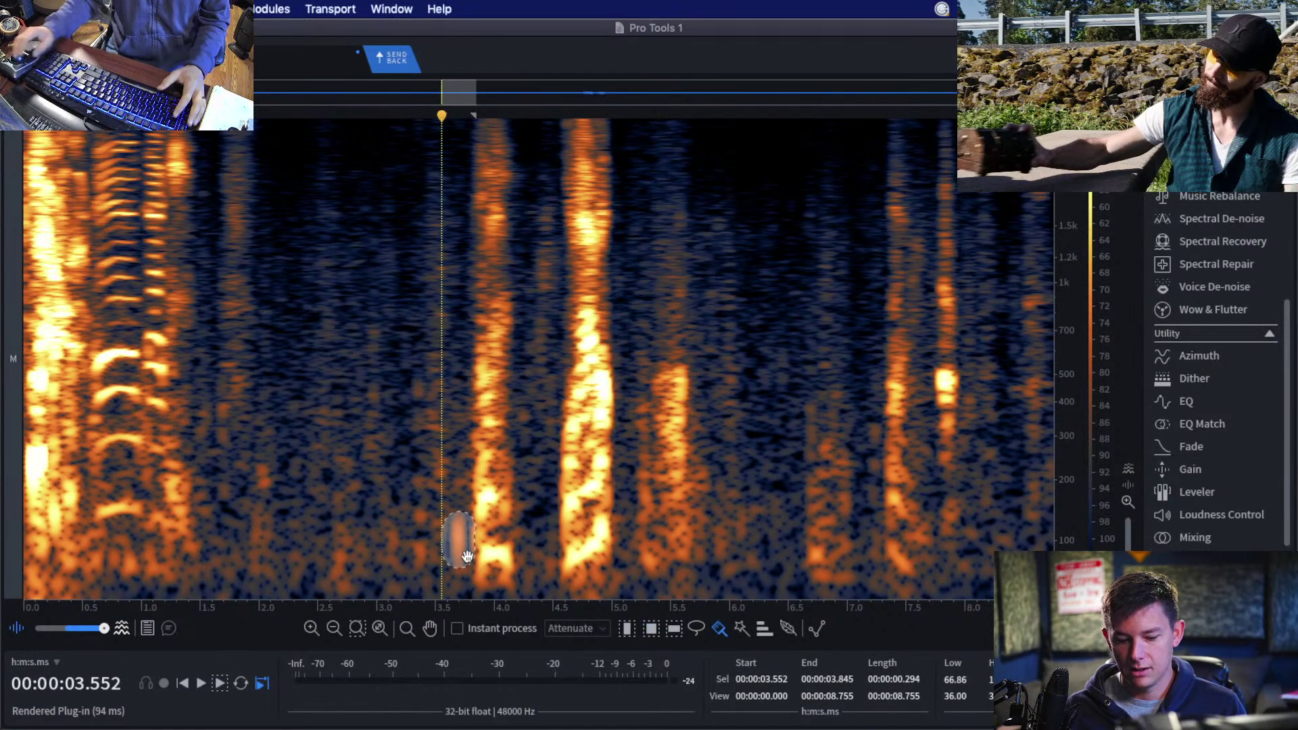
Brush small spots at about 2.95 s and from 3.78 to 4.18 s around 1 kHz, rendering the plug-in on the latter.
{"action": "left_click", "coordinate": [387, 465]}
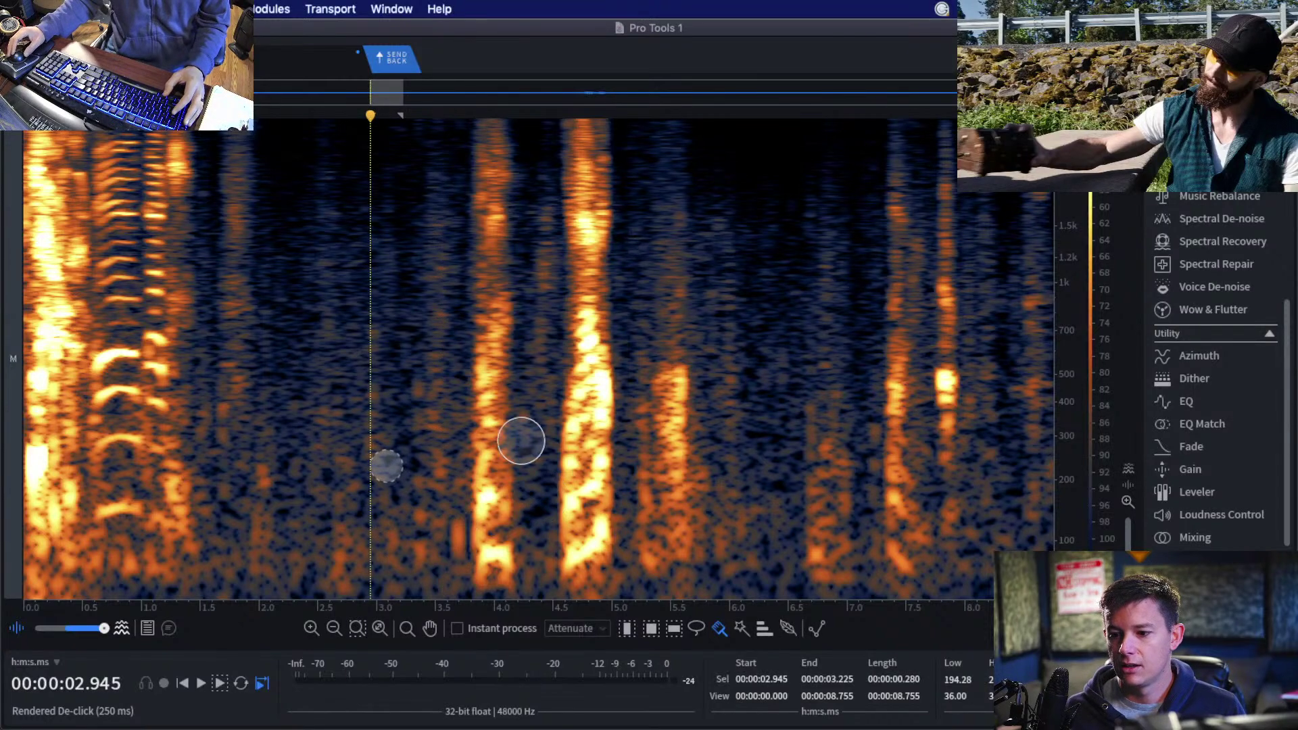
{"action": "left_click", "coordinate": [492, 277]}
{"action": "key", "text": "super+r"}
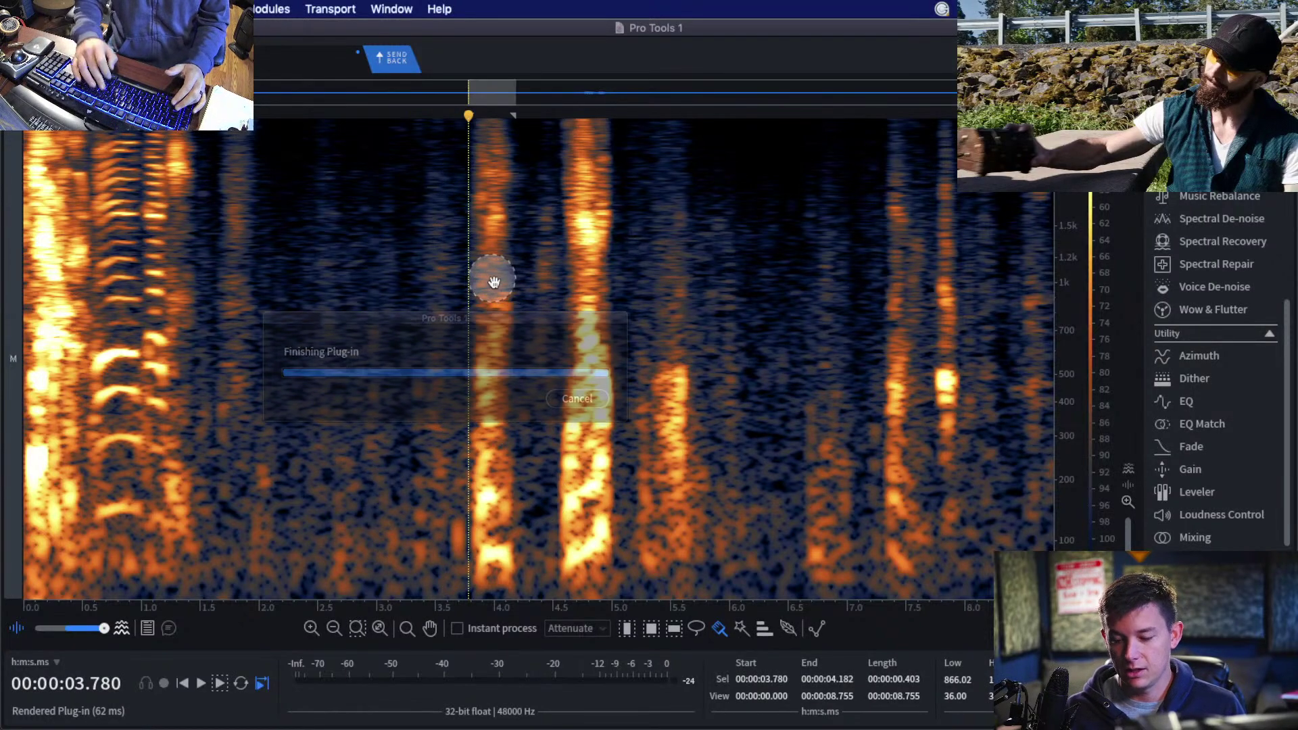
{"action": "scroll", "coordinate": [509, 308], "scroll_direction": "down", "scroll_amount": 3}
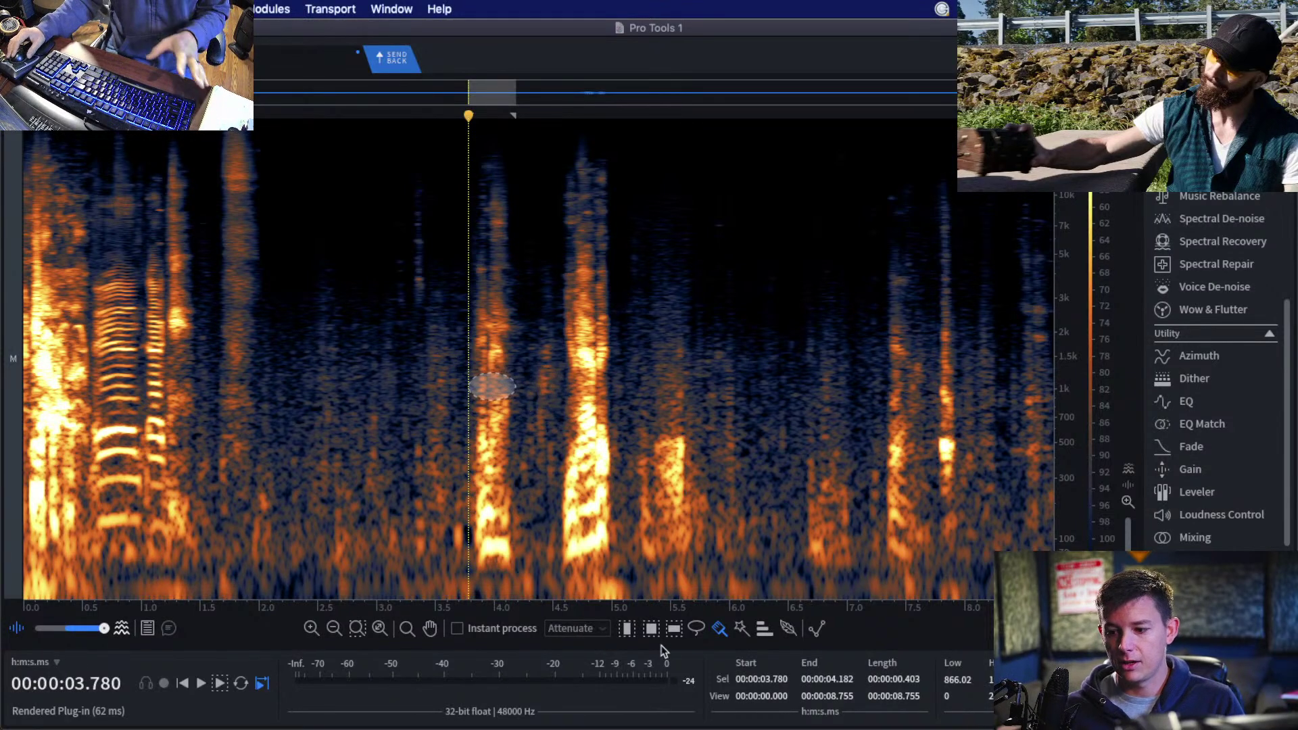
Mark a small time-frequency region from about 5.43 to 5.5 s, and place the playhead at about 4.08 s.
{"action": "left_click", "coordinate": [651, 628]}
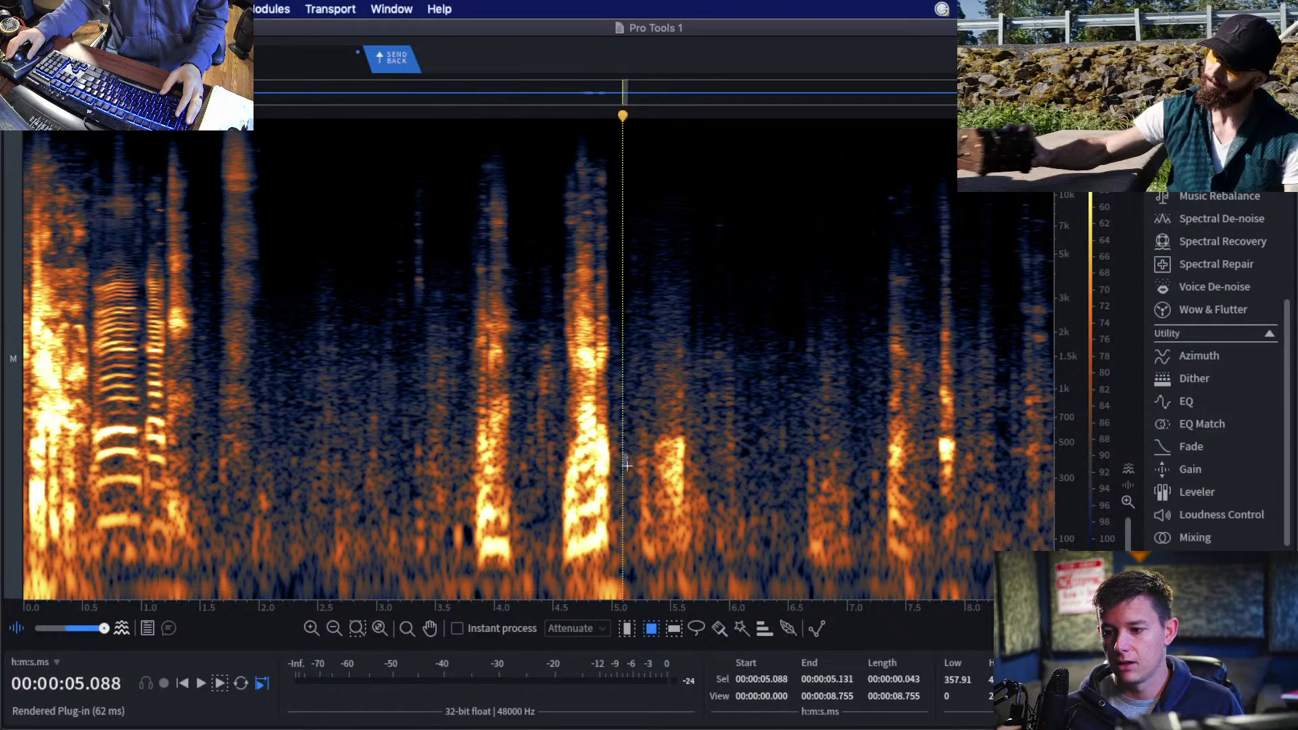
{"action": "left_click", "coordinate": [663, 443]}
{"action": "left_click_drag", "start_coordinate": [662, 443], "coordinate": [672, 470]}
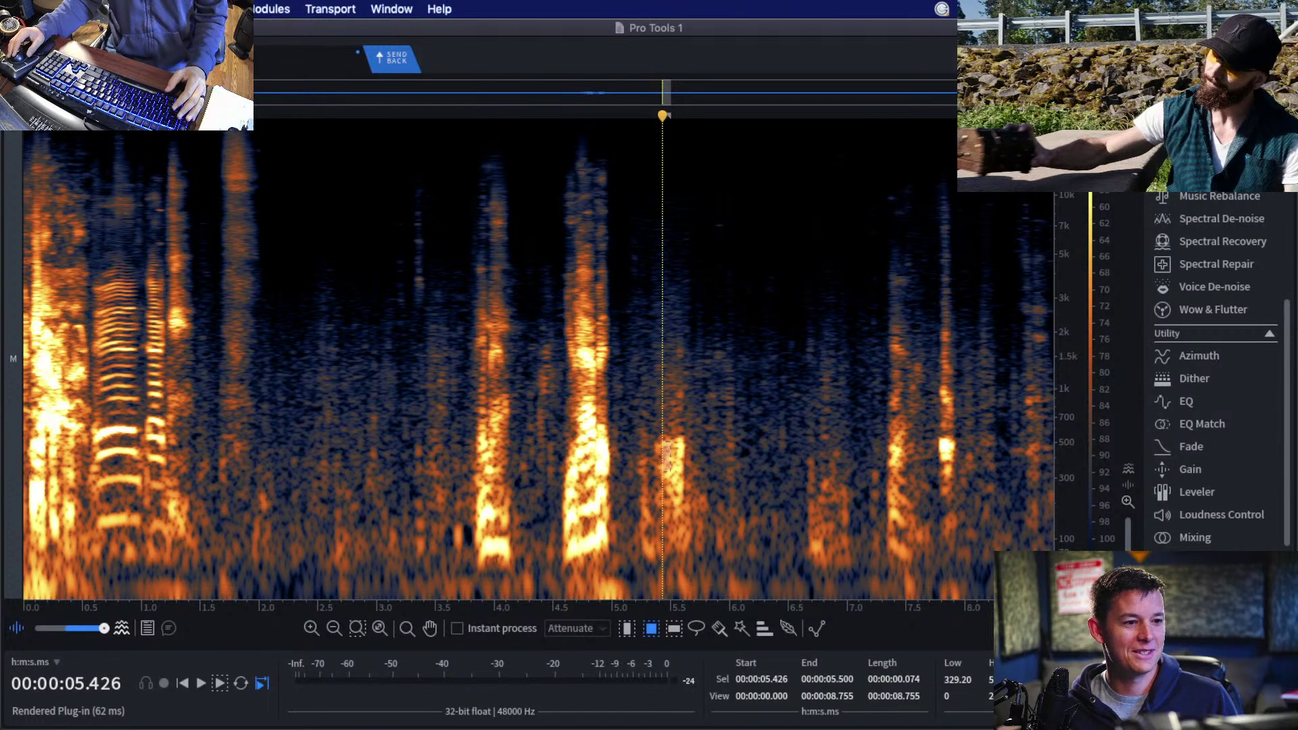
{"action": "key", "text": "super+Tab"}
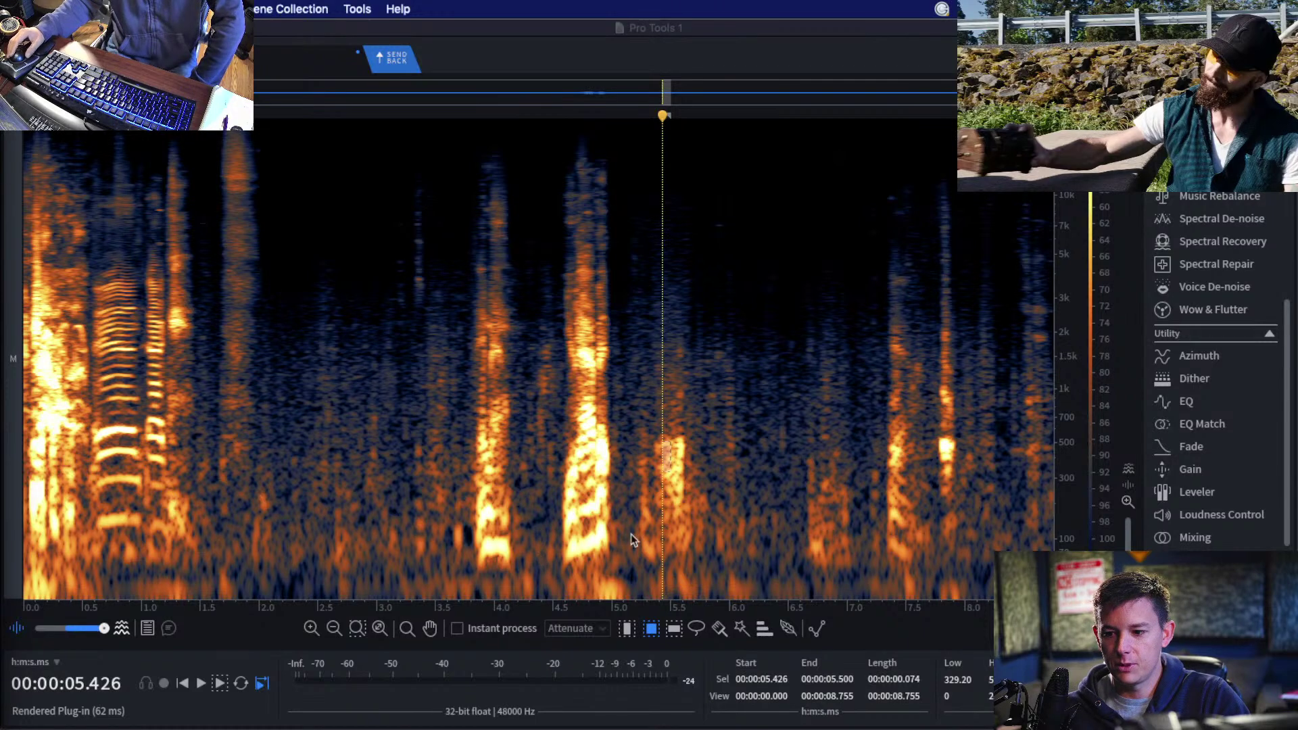
{"action": "left_click_drag", "start_coordinate": [454, 524], "coordinate": [504, 535]}
{"action": "left_click", "coordinate": [503, 535]}
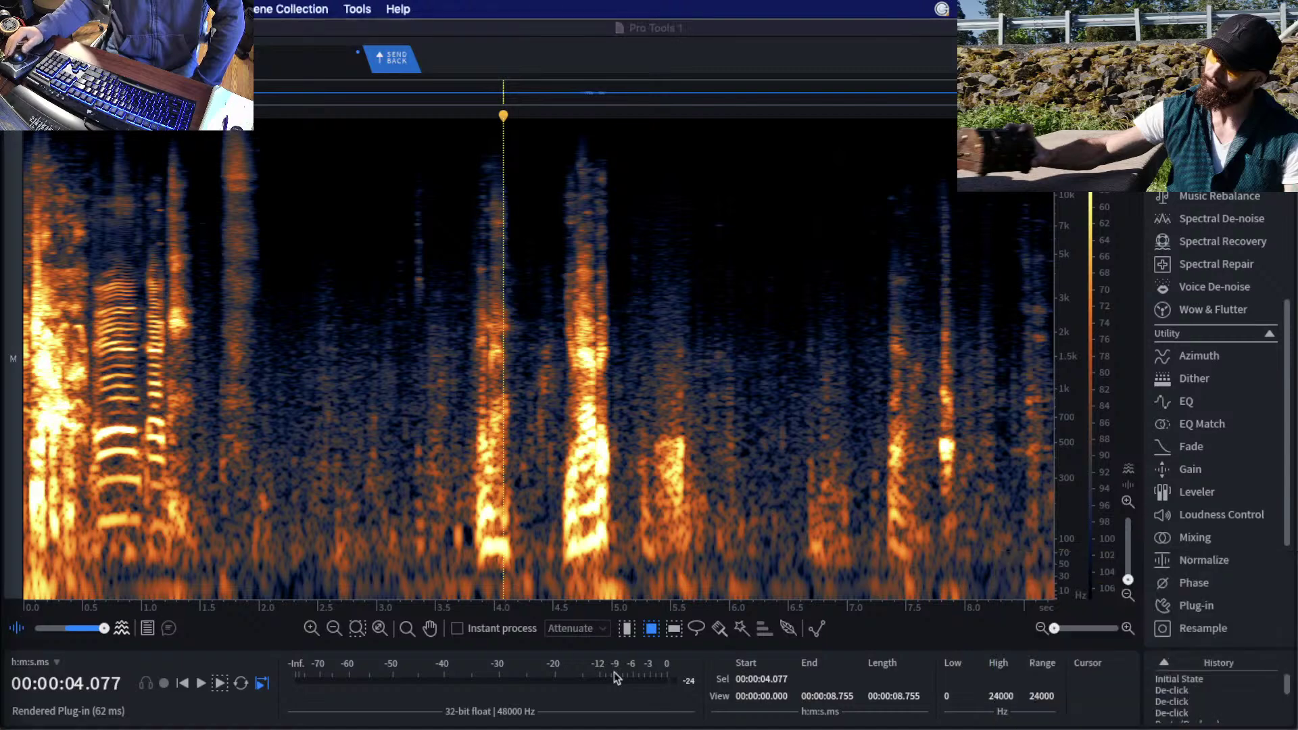
Revert the clip to its Initial State in the history, and place the playhead at about 3.36 s.
{"action": "left_click", "coordinate": [1191, 687]}
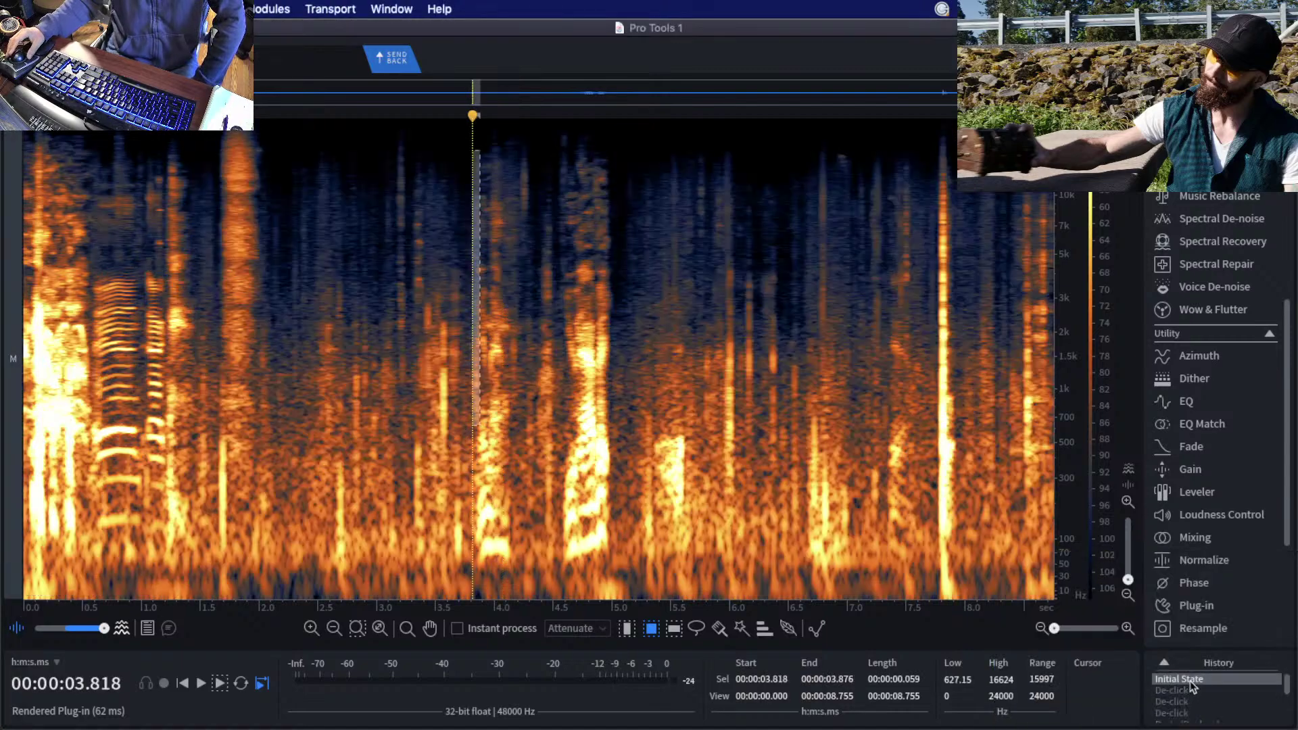
{"action": "scroll", "coordinate": [1188, 691], "scroll_direction": "up", "scroll_amount": 3}
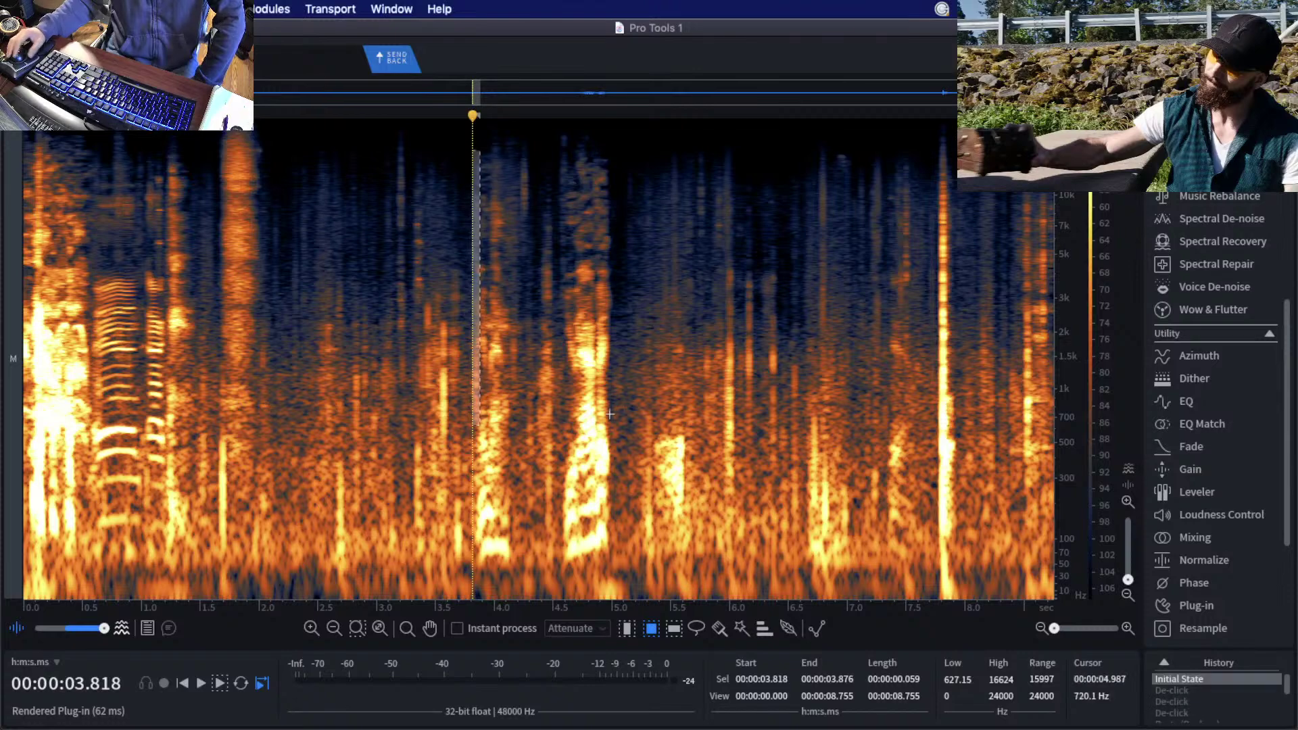
{"action": "left_click", "coordinate": [426, 300]}
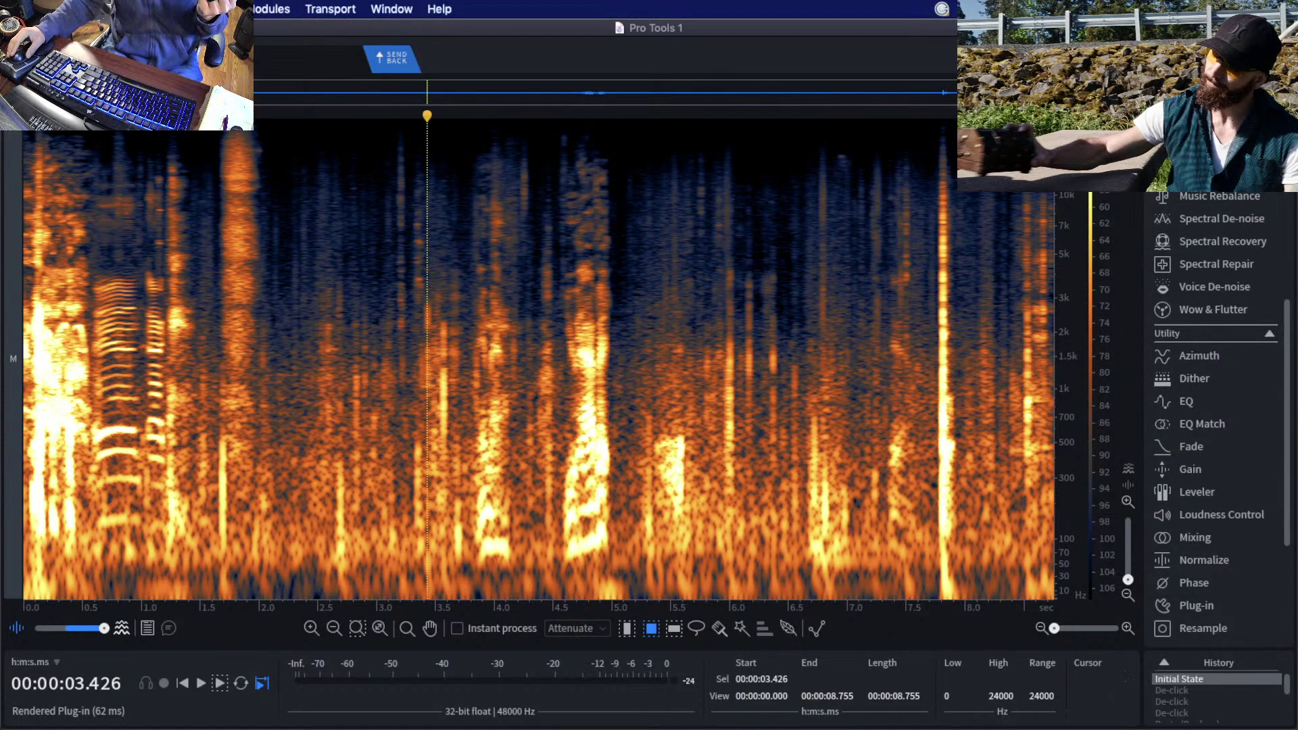
{"action": "key", "text": "super+Tab"}
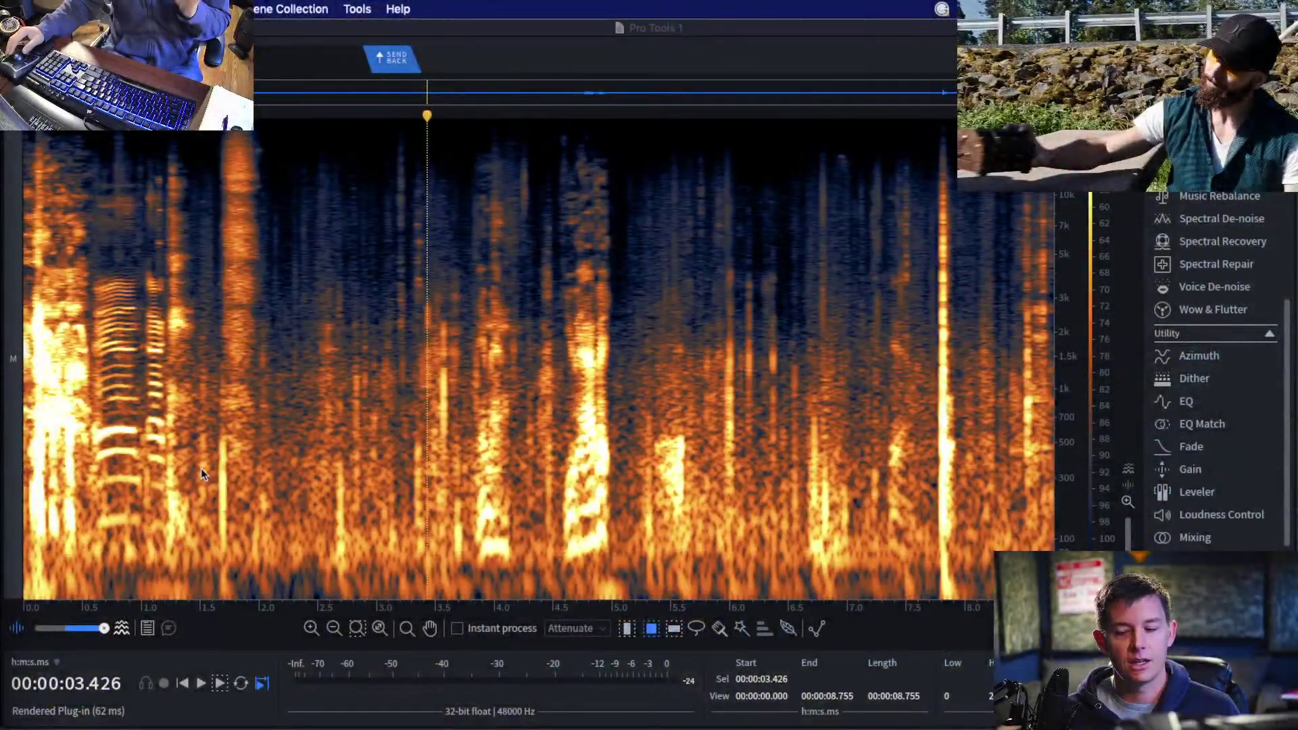
{"action": "left_click", "coordinate": [414, 364]}
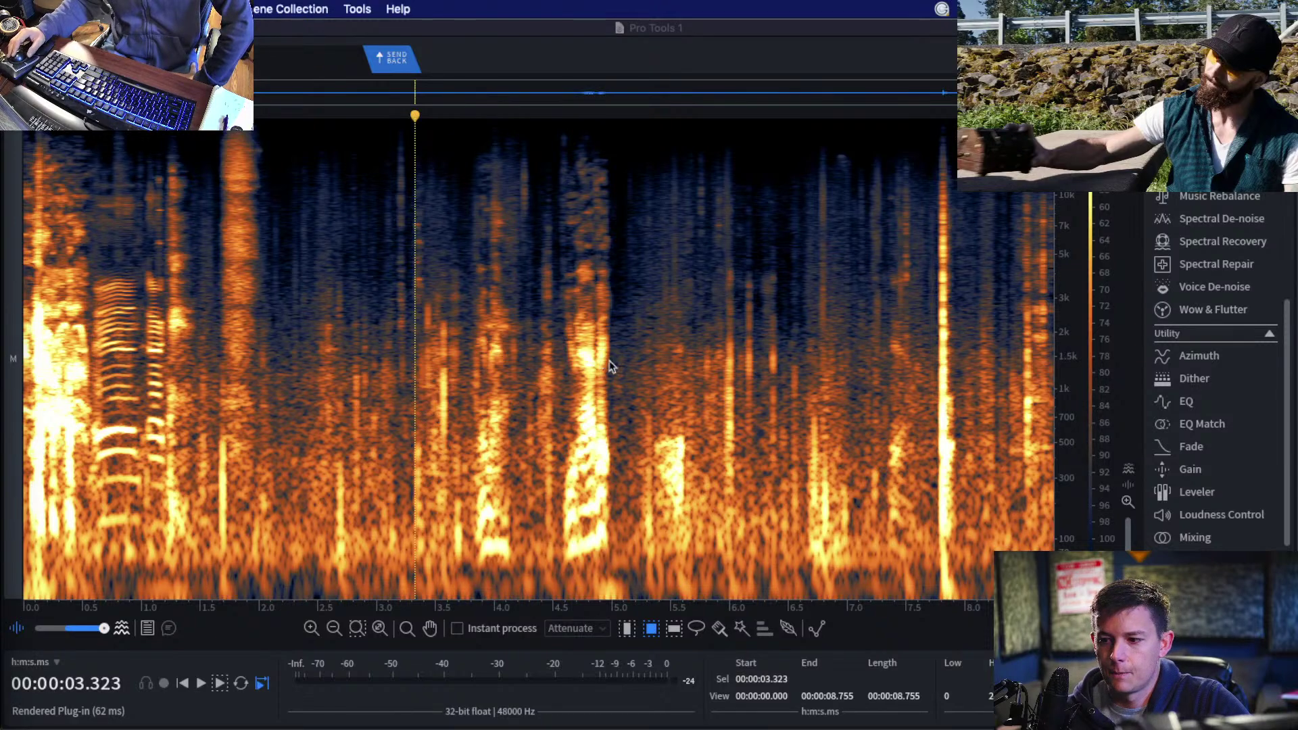
{"action": "left_click", "coordinate": [420, 275]}
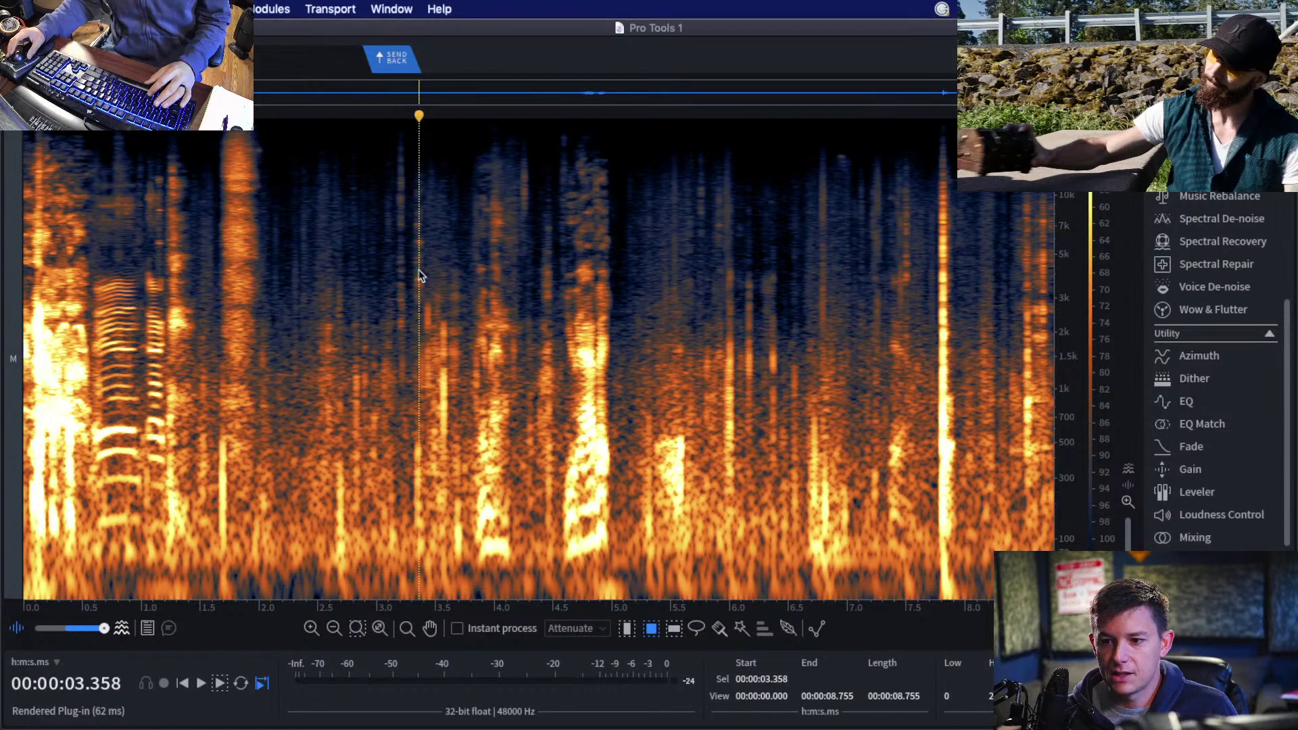
Open Module Chain and load the DX preset.
{"action": "key", "text": "super+shift+m"}
{"action": "left_click", "coordinate": [548, 218]}
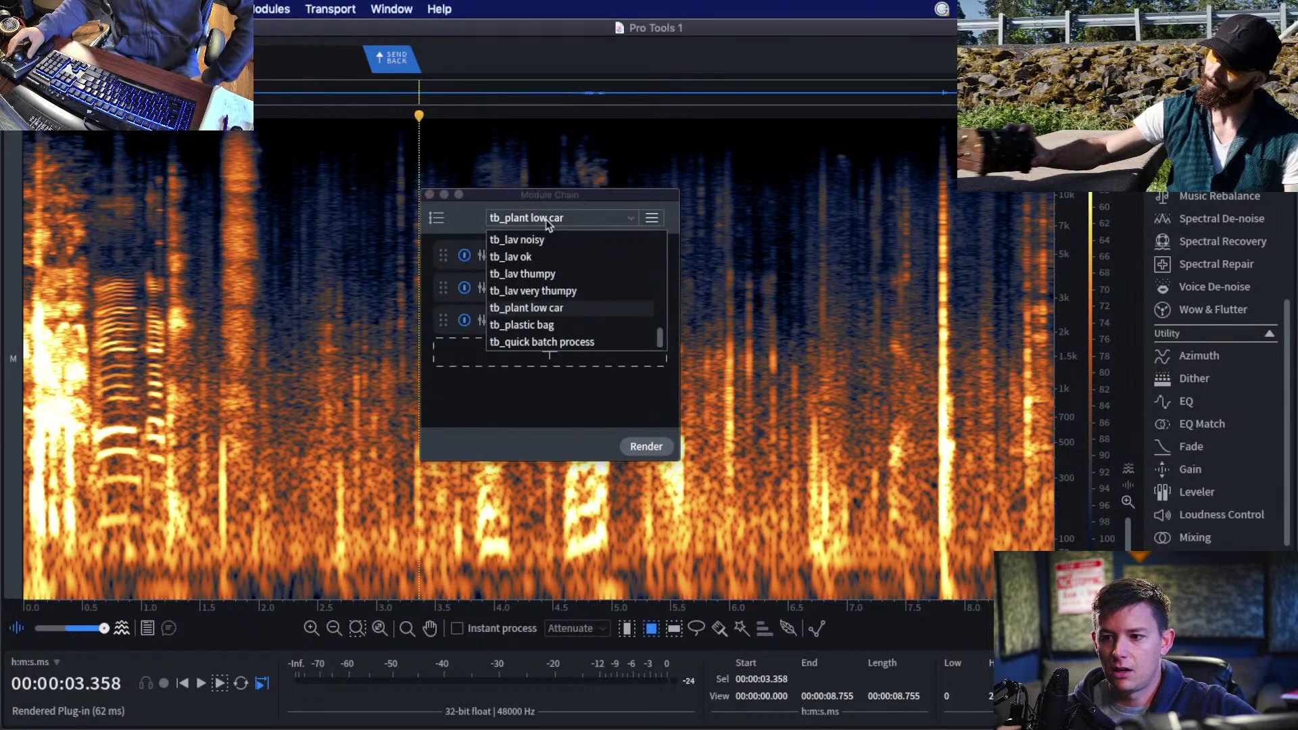
{"action": "scroll", "coordinate": [568, 318], "scroll_direction": "up", "scroll_amount": 5}
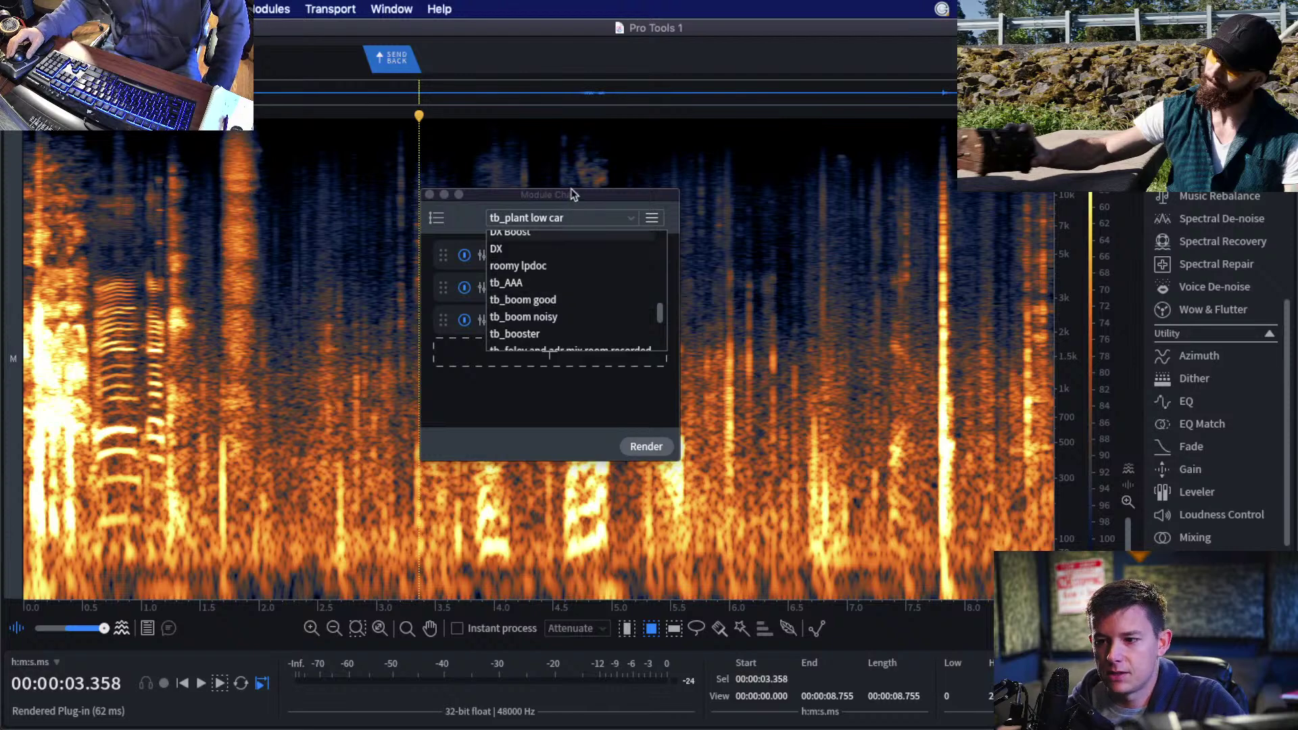
{"action": "left_click_drag", "start_coordinate": [571, 194], "coordinate": [579, 198]}
{"action": "left_click", "coordinate": [568, 221]}
{"action": "scroll", "coordinate": [560, 309], "scroll_direction": "up", "scroll_amount": 2}
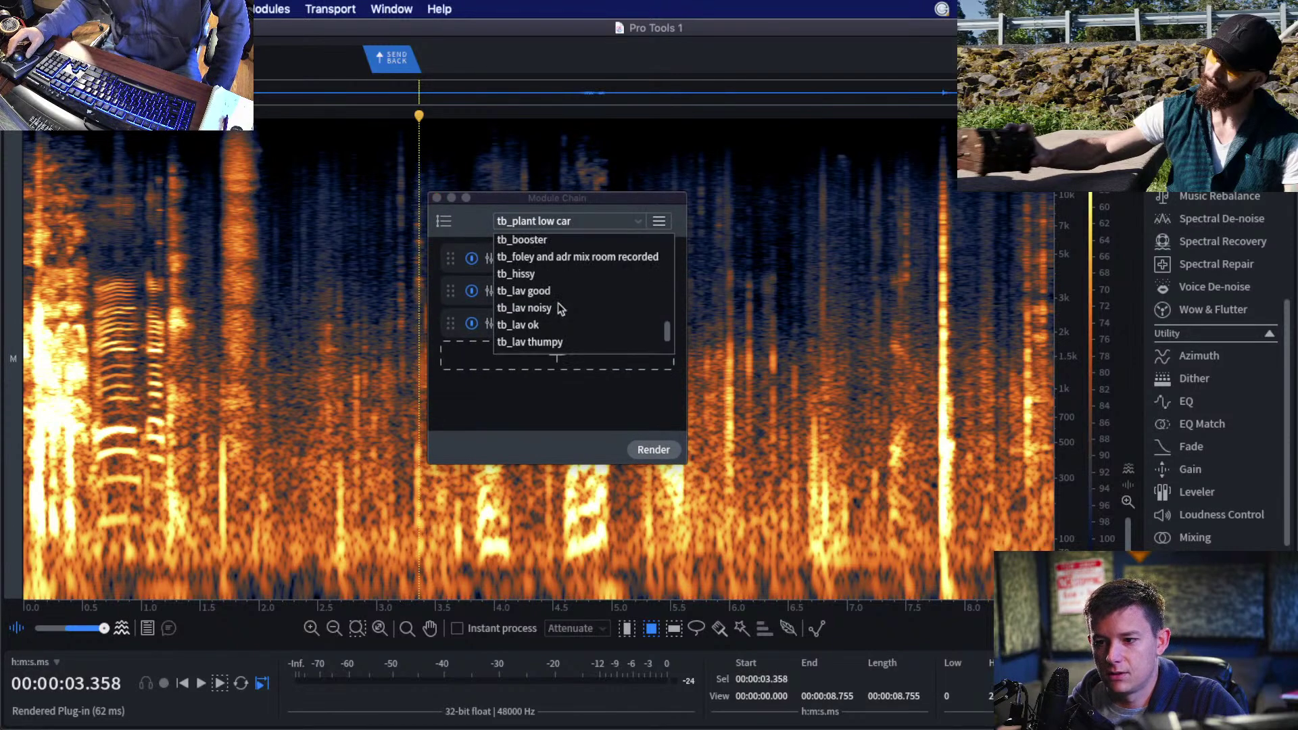
{"action": "scroll", "coordinate": [561, 309], "scroll_direction": "up", "scroll_amount": 5}
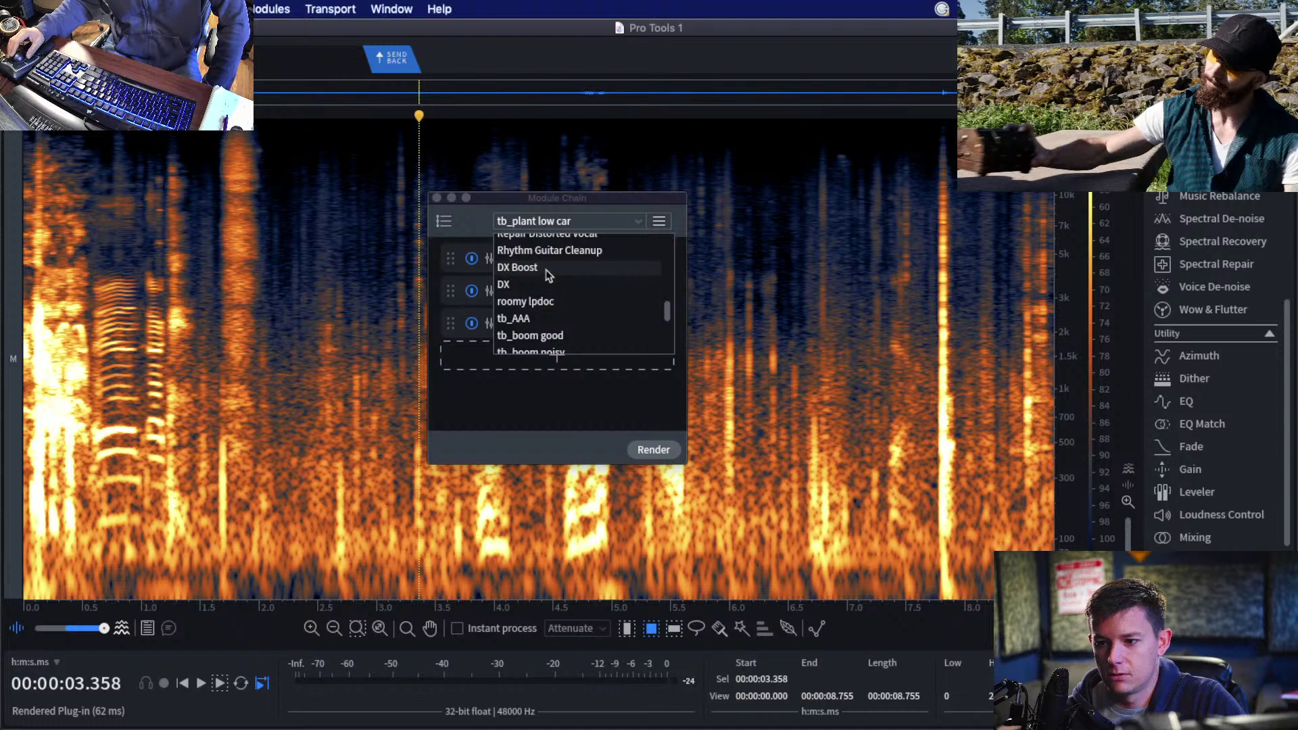
{"action": "left_click", "coordinate": [548, 284]}
Review the modules in the DX chain from De-hum to Plug-in, with the chain window moved higher.
{"action": "scroll", "coordinate": [560, 284], "scroll_direction": "down", "scroll_amount": 3}
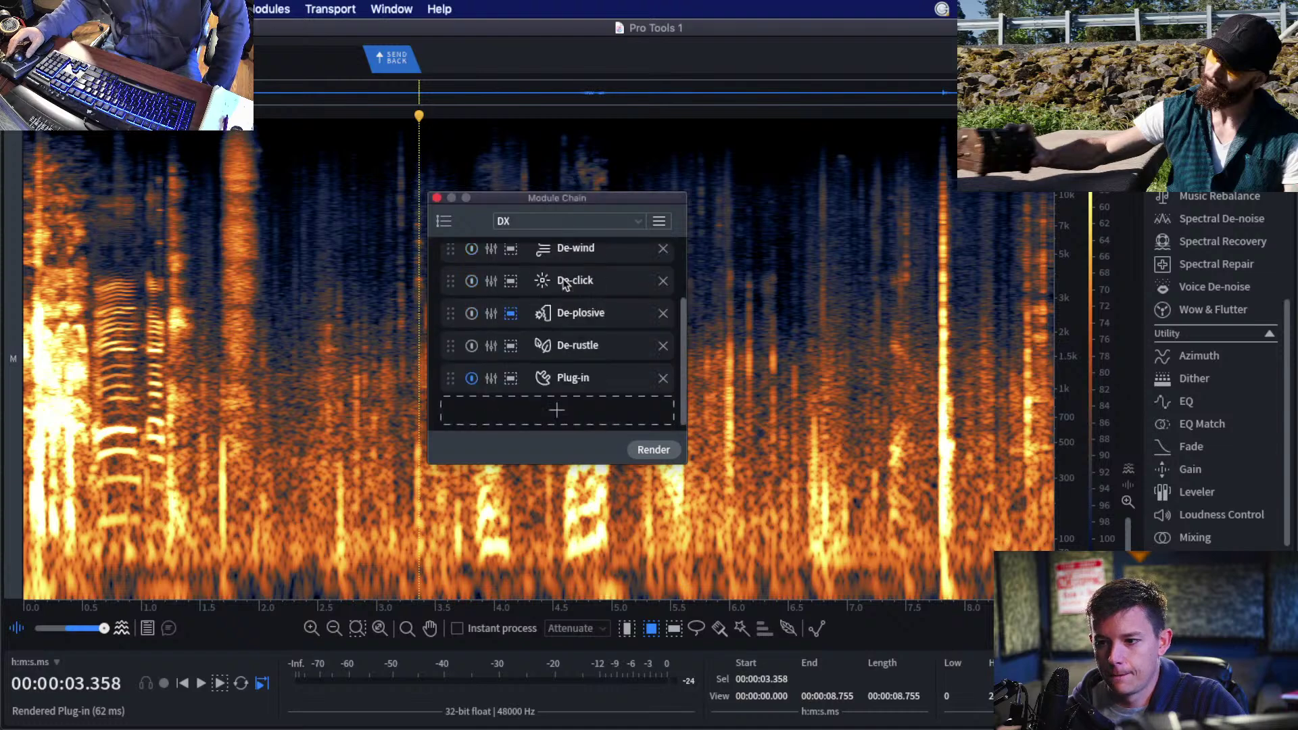
{"action": "left_click_drag", "start_coordinate": [586, 212], "coordinate": [587, 139]}
{"action": "scroll", "coordinate": [627, 238], "scroll_direction": "up", "scroll_amount": 3}
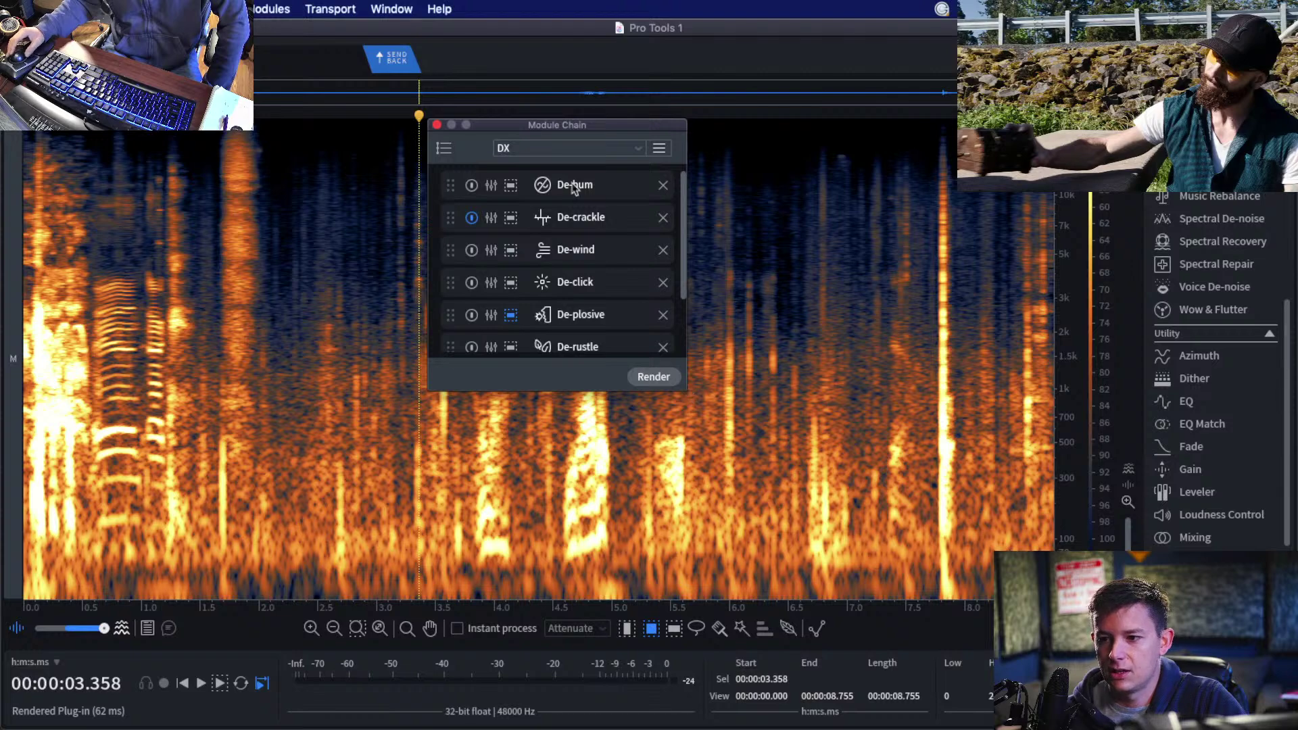
{"action": "scroll", "coordinate": [551, 177], "scroll_direction": "down", "scroll_amount": 3}
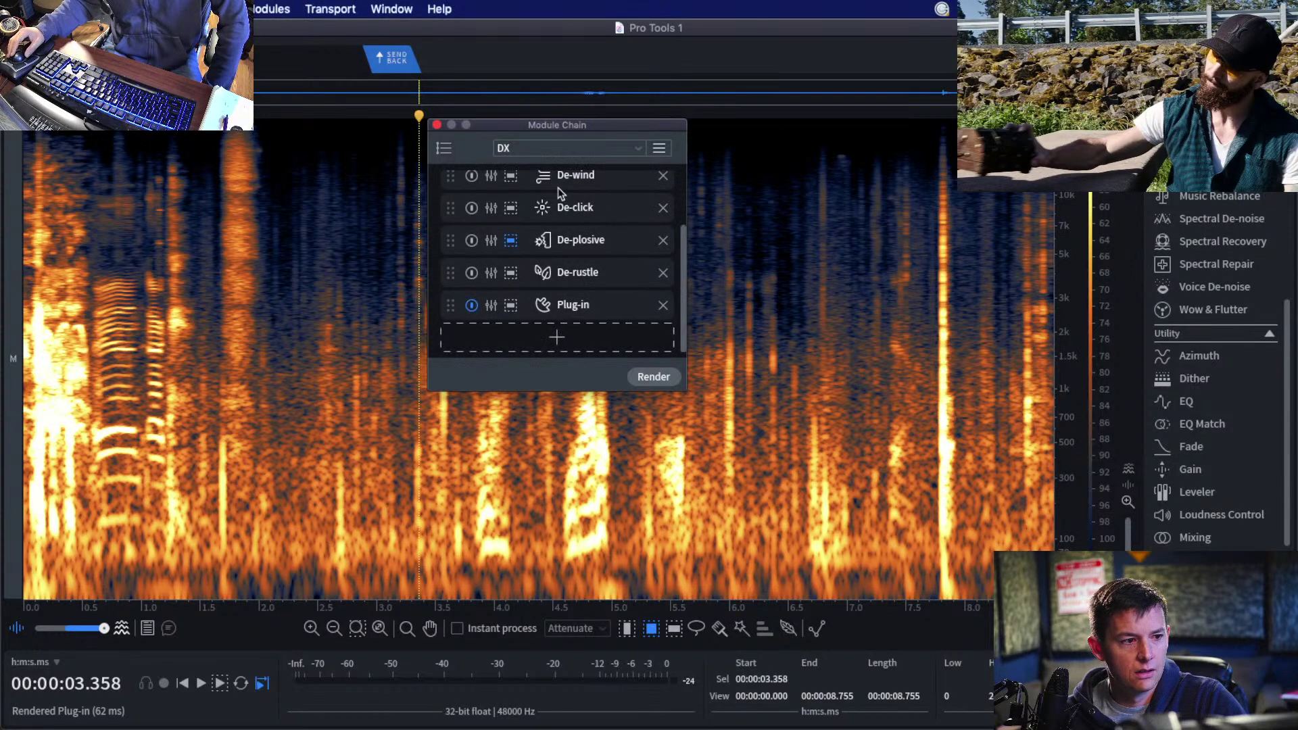
Look through the full DX module list again, and move the Module Chain window slightly lower over the spectrogram.
{"action": "scroll", "coordinate": [558, 196], "scroll_direction": "up", "scroll_amount": 3}
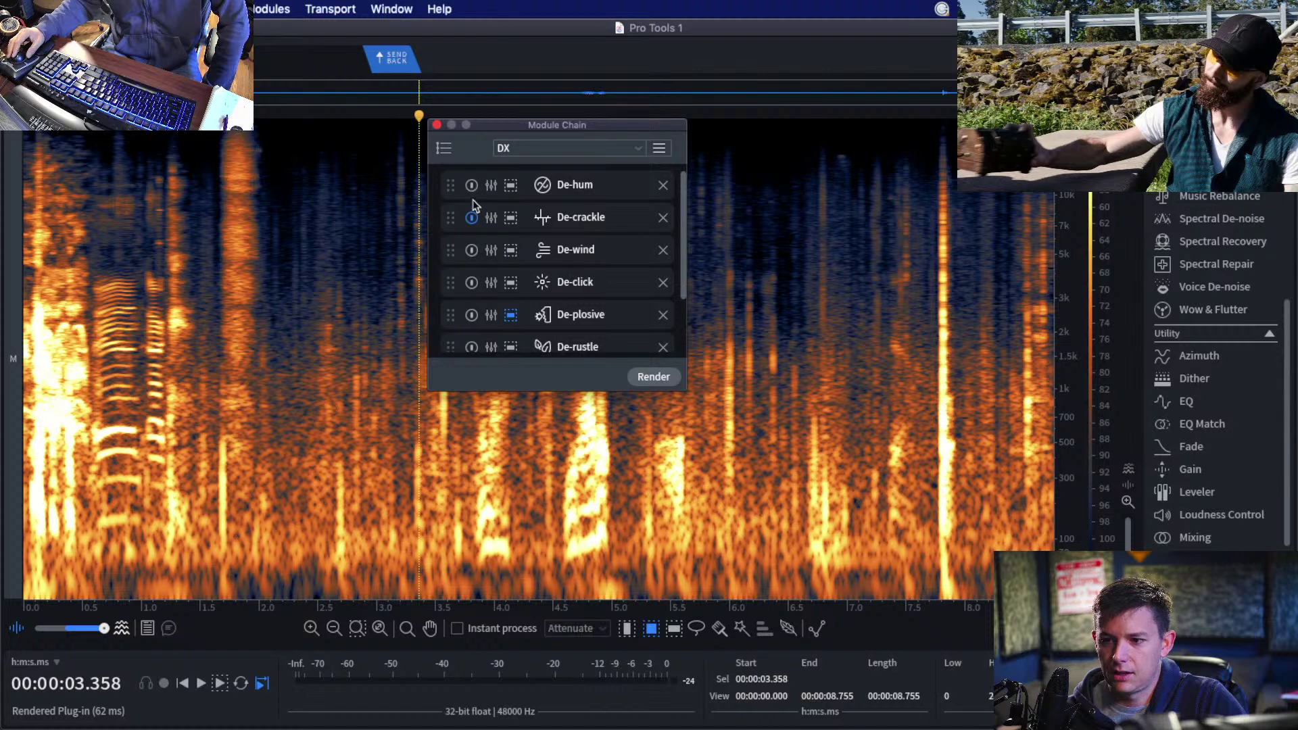
{"action": "scroll", "coordinate": [473, 207], "scroll_direction": "down", "scroll_amount": 3}
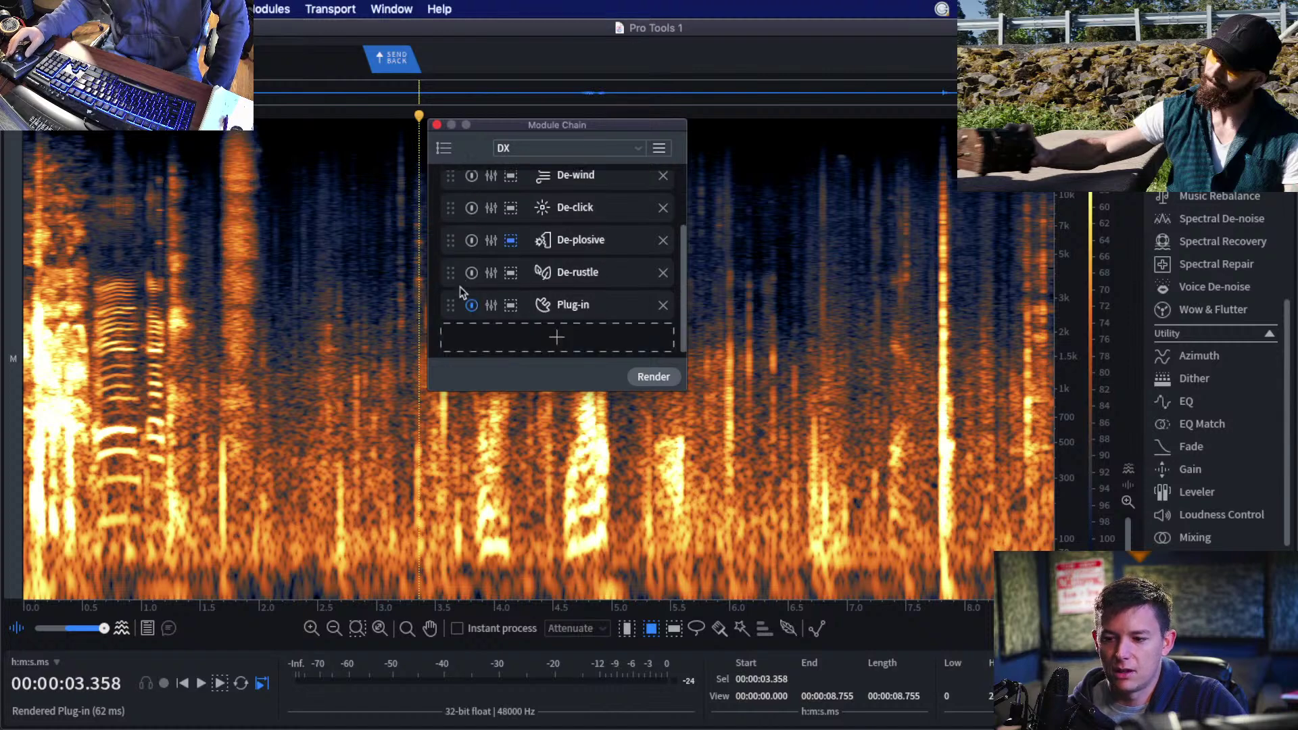
{"action": "scroll", "coordinate": [464, 298], "scroll_direction": "up", "scroll_amount": 3}
{"action": "scroll", "coordinate": [466, 233], "scroll_direction": "down", "scroll_amount": 3}
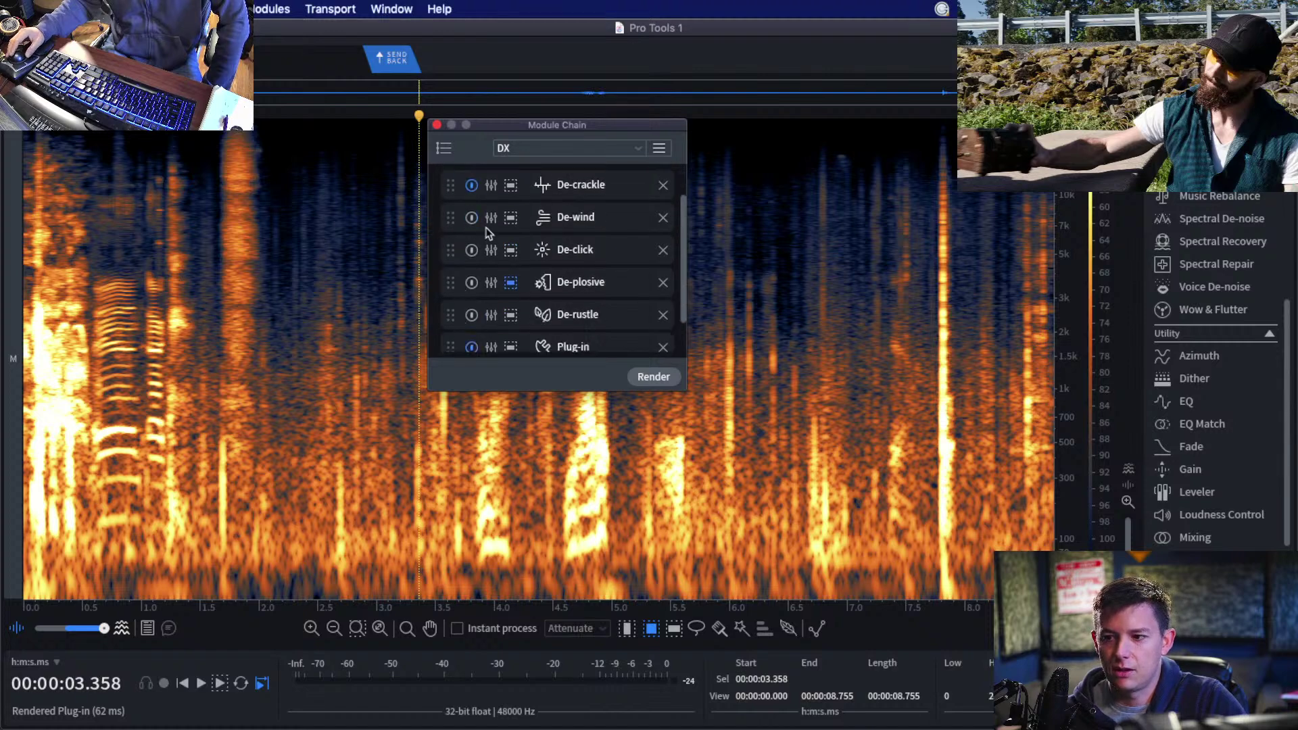
{"action": "scroll", "coordinate": [523, 276], "scroll_direction": "up", "scroll_amount": 2}
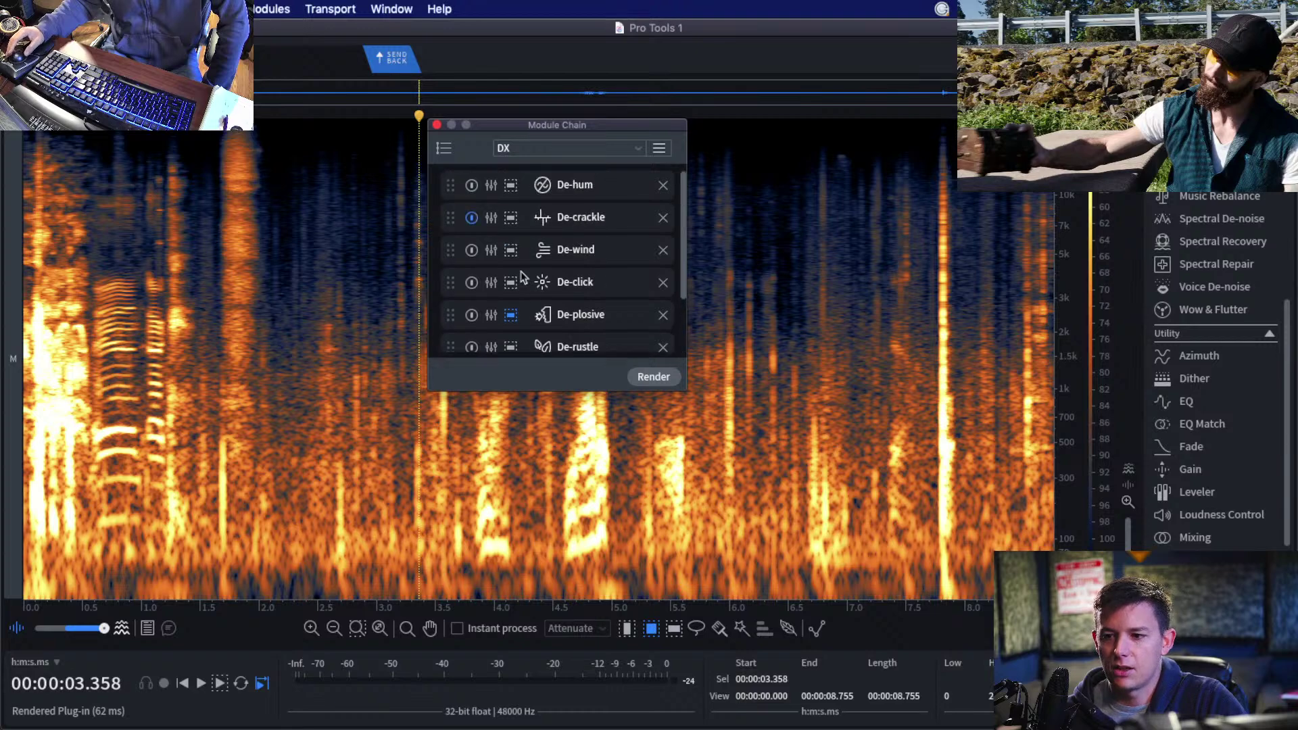
{"action": "scroll", "coordinate": [522, 276], "scroll_direction": "down", "scroll_amount": 2}
{"action": "scroll", "coordinate": [523, 276], "scroll_direction": "up", "scroll_amount": 1}
{"action": "scroll", "coordinate": [523, 276], "scroll_direction": "down", "scroll_amount": 1}
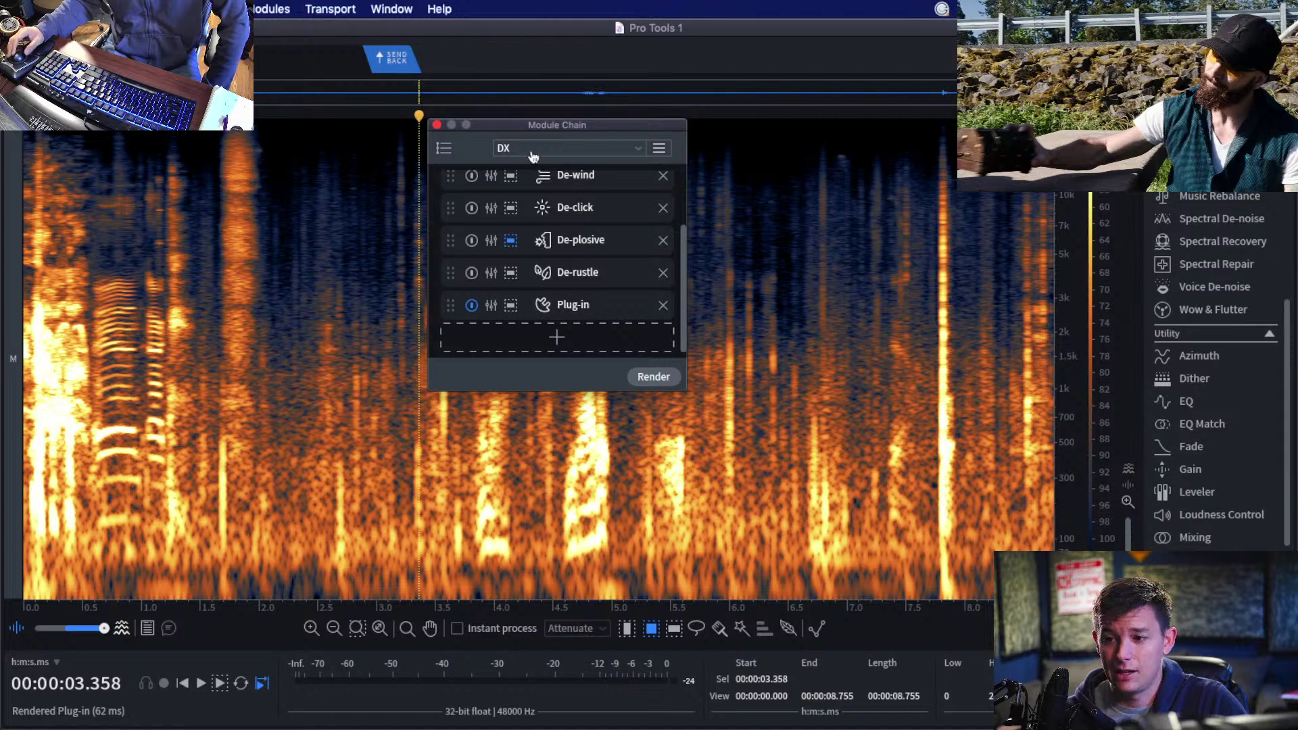
{"action": "left_click_drag", "start_coordinate": [529, 125], "coordinate": [545, 169]}
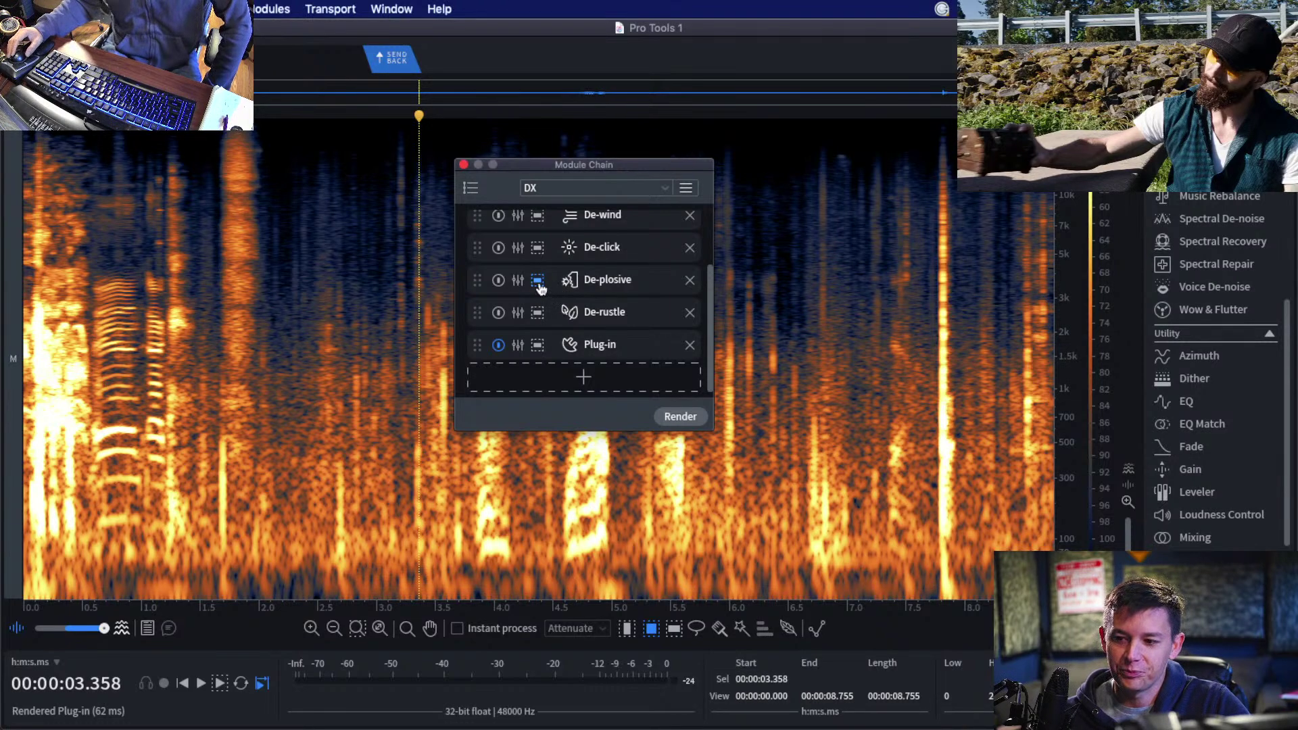
{"action": "left_click_drag", "start_coordinate": [540, 162], "coordinate": [529, 160]}
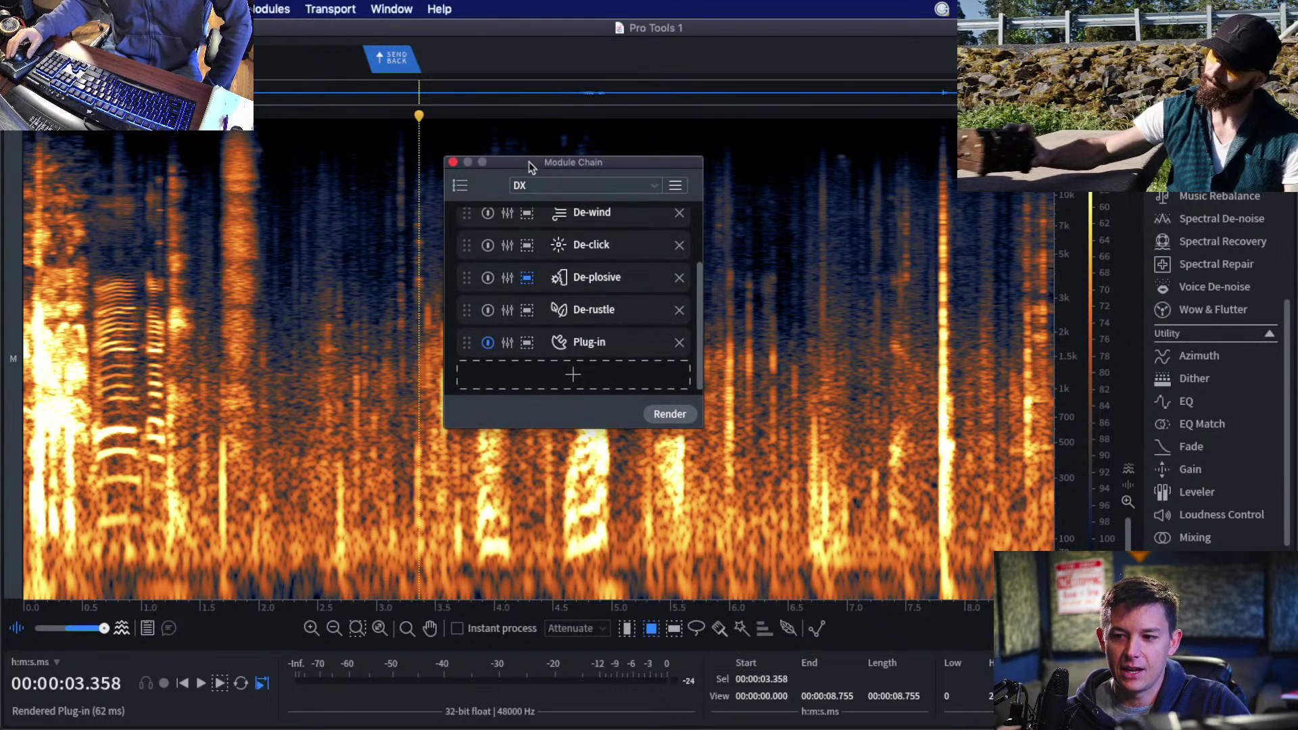
Check the De-crackle module's settings in the DX chain.
{"action": "scroll", "coordinate": [590, 318], "scroll_direction": "up", "scroll_amount": 3}
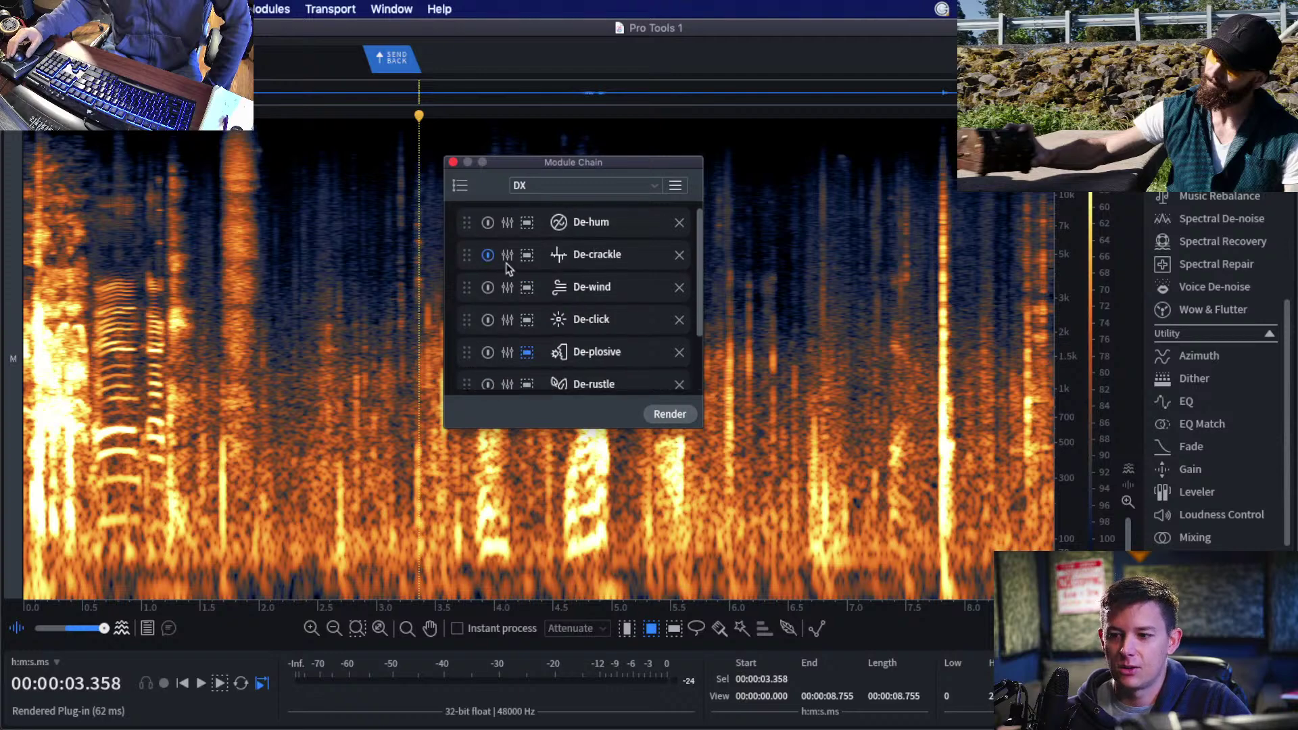
{"action": "left_click", "coordinate": [507, 255]}
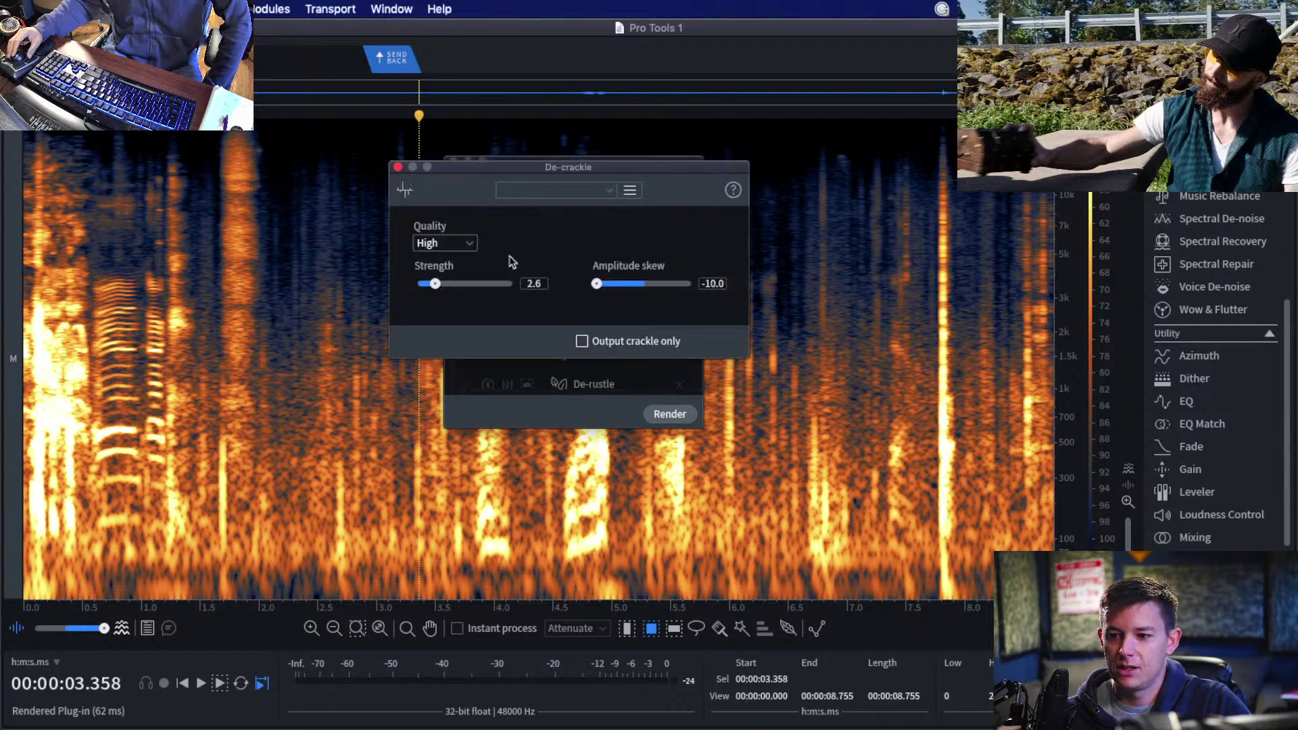
{"action": "left_click", "coordinate": [399, 167]}
Set the maximum attenuation of the chain's Extract:Dialogue plug-in to -3.0 dB.
{"action": "left_click", "coordinate": [507, 343]}
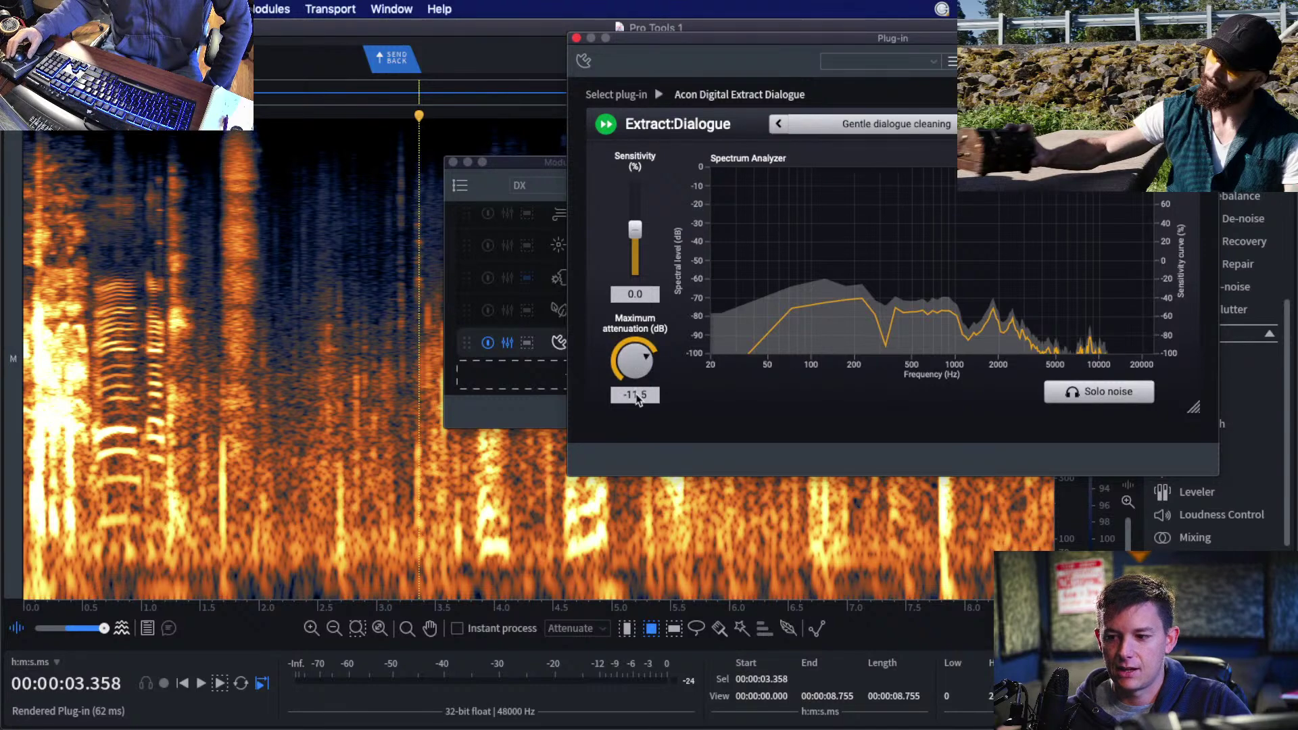
{"action": "left_click_drag", "start_coordinate": [633, 369], "coordinate": [637, 362]}
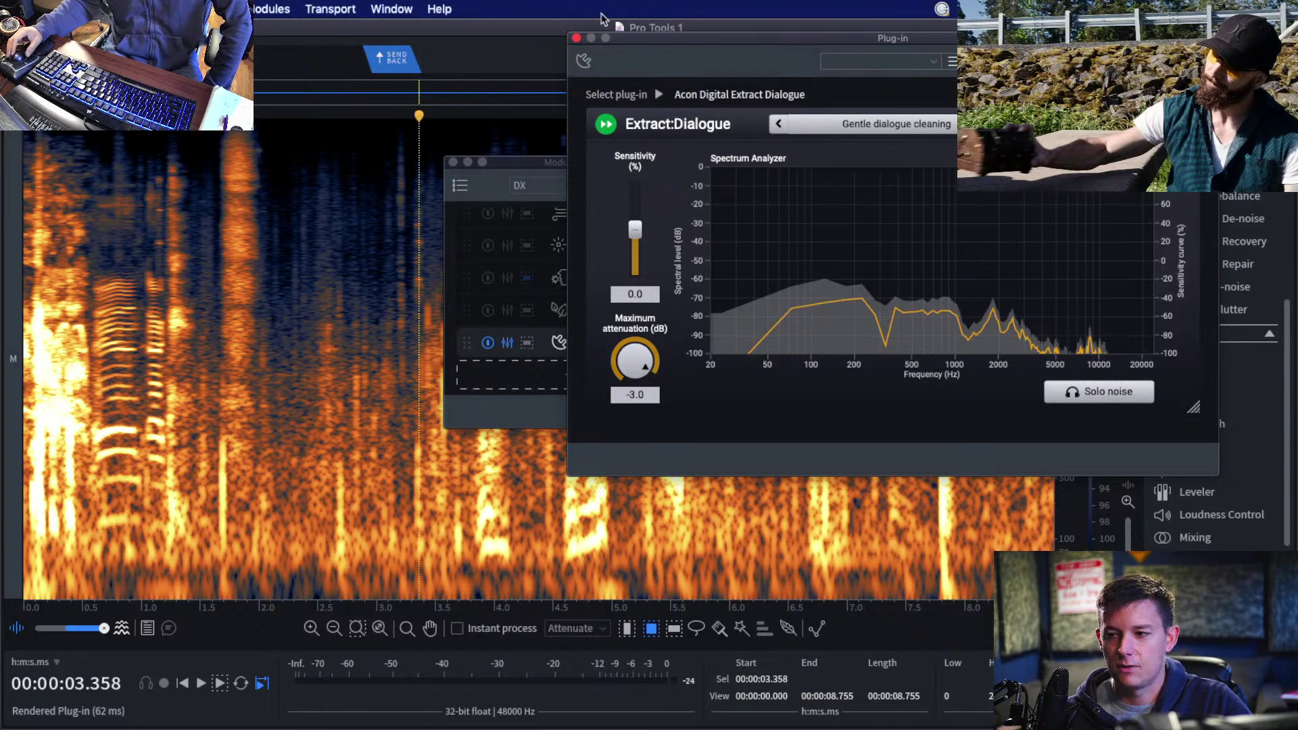
{"action": "left_click", "coordinate": [576, 38]}
Enable the De-hum module in the DX chain.
{"action": "scroll", "coordinate": [522, 274], "scroll_direction": "up", "scroll_amount": 3}
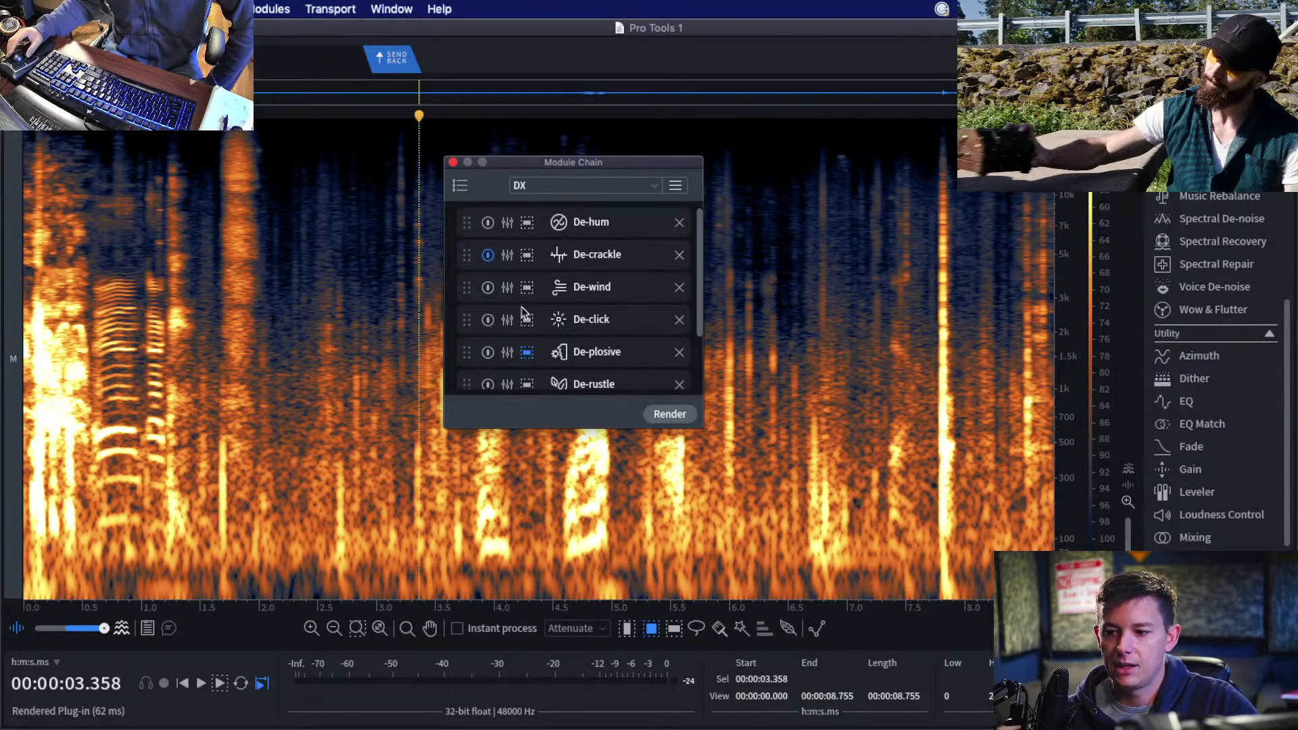
{"action": "scroll", "coordinate": [521, 274], "scroll_direction": "down", "scroll_amount": 3}
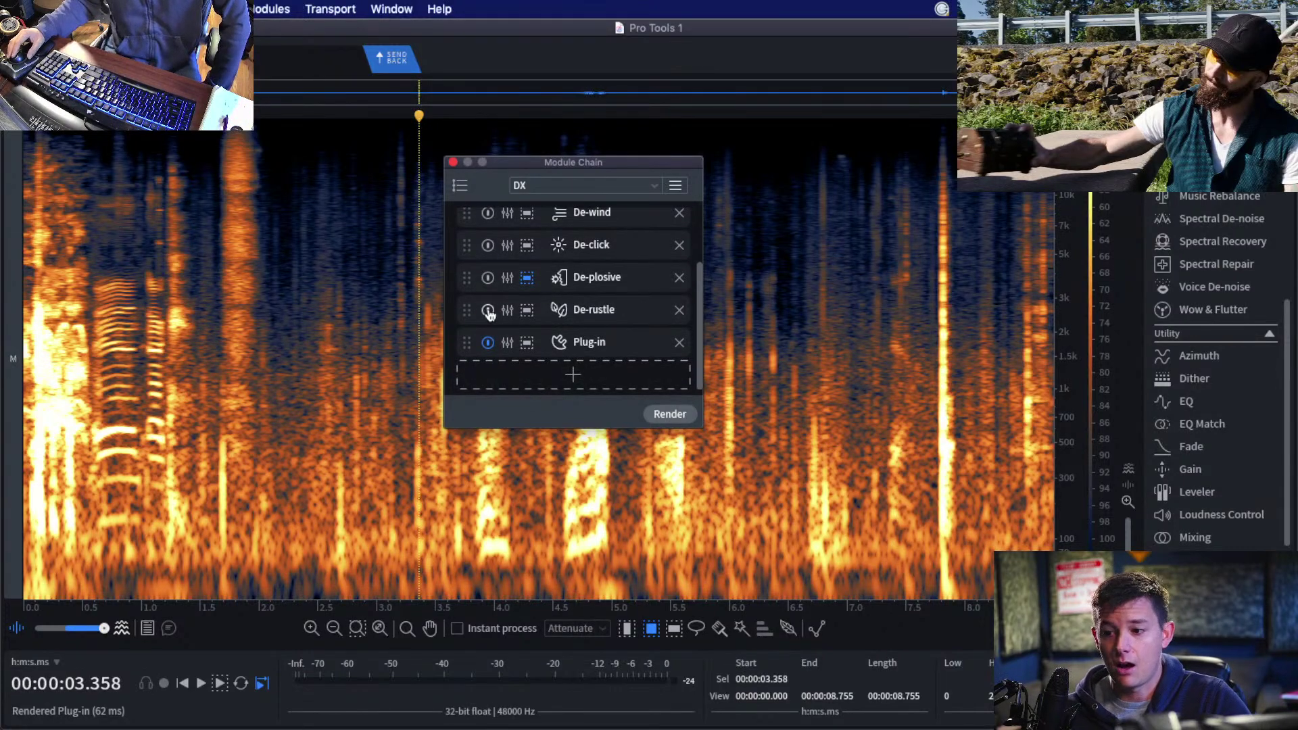
{"action": "scroll", "coordinate": [491, 292], "scroll_direction": "up", "scroll_amount": 3}
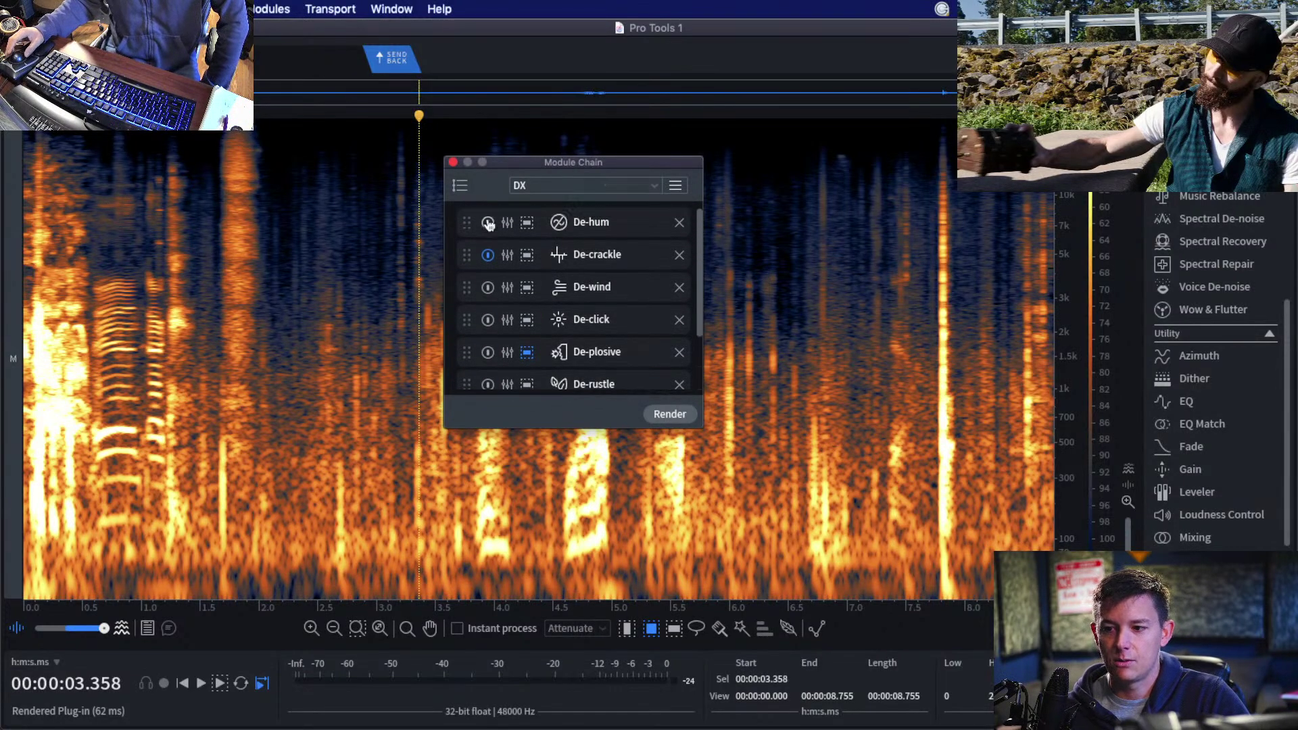
{"action": "left_click", "coordinate": [487, 224]}
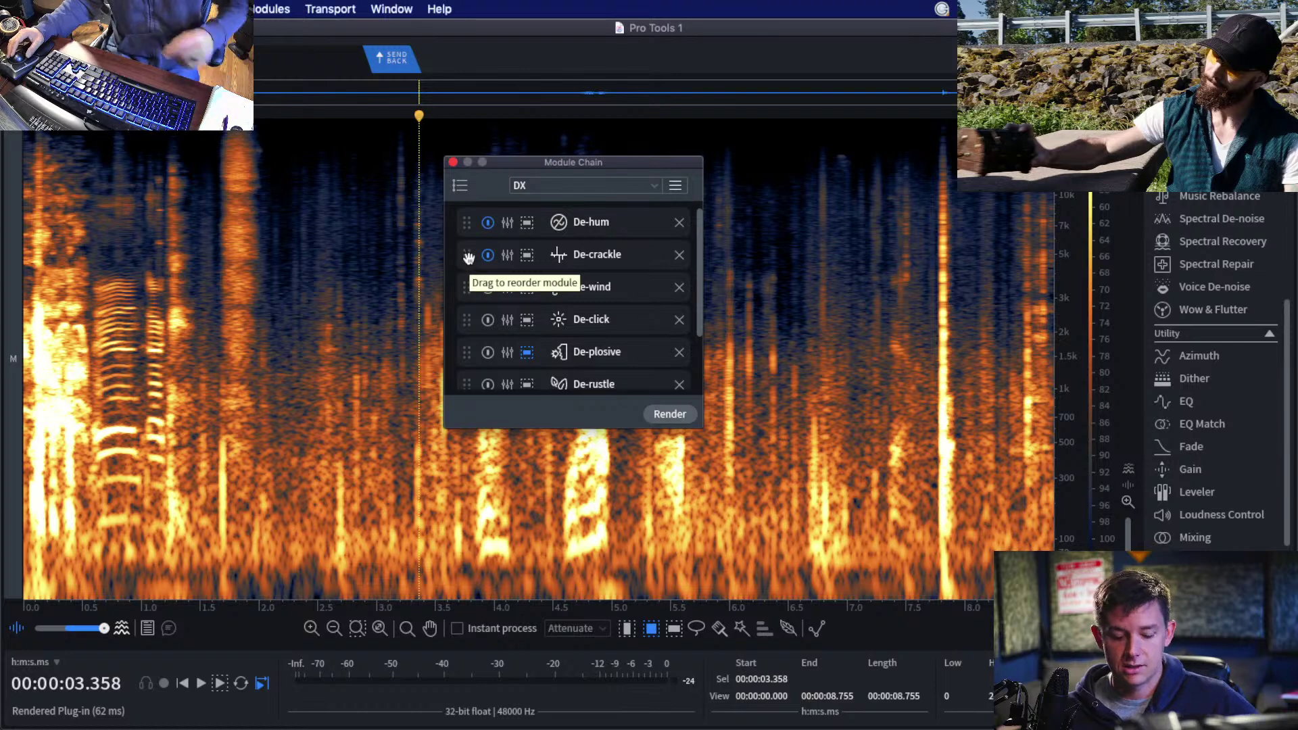
Switch to Pro Tools and send the clips on OMF DX 1 to 3, from about 00:59:58 to 01:00:23, to RX for repair.
{"action": "key", "text": "super+Tab"}
{"action": "key", "text": "super+Tab"}
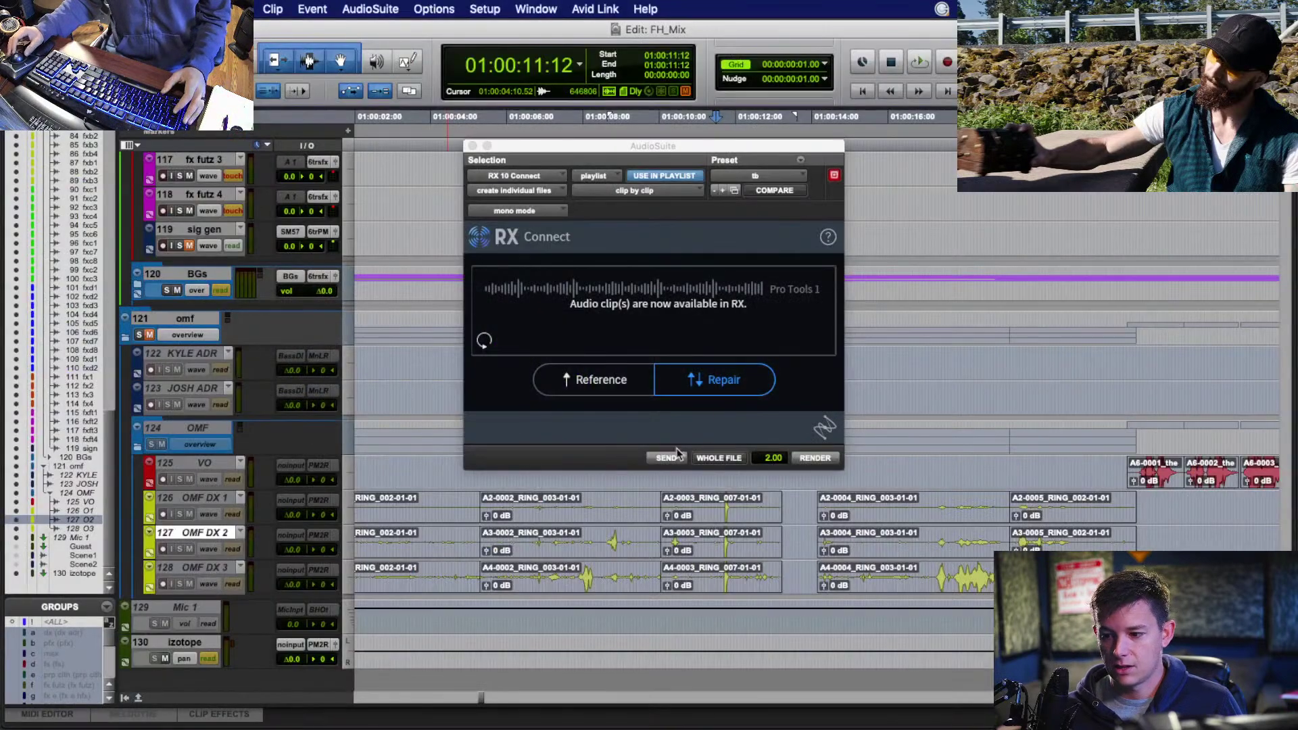
{"action": "left_click", "coordinate": [605, 507]}
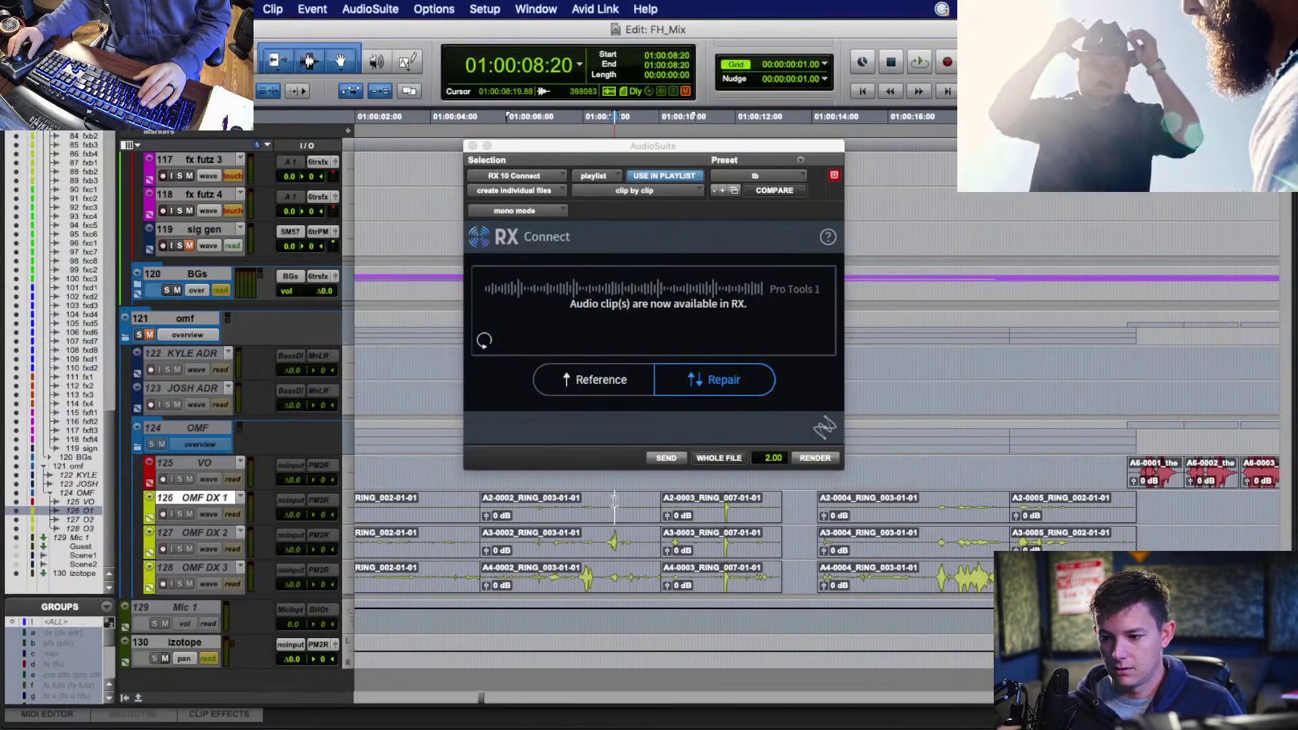
{"action": "key", "text": "r"}
{"action": "key", "text": "r"}
{"action": "left_click_drag", "start_coordinate": [670, 500], "coordinate": [926, 583]}
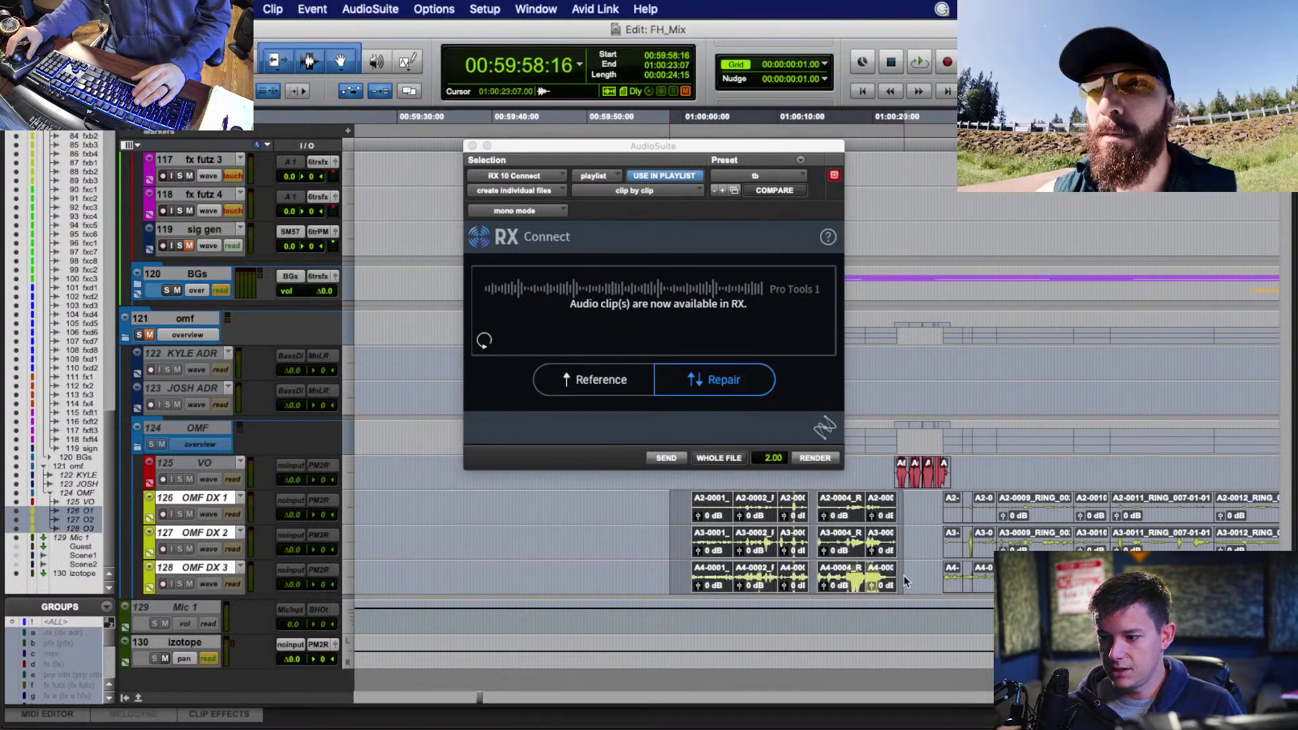
{"action": "left_click", "coordinate": [670, 459]}
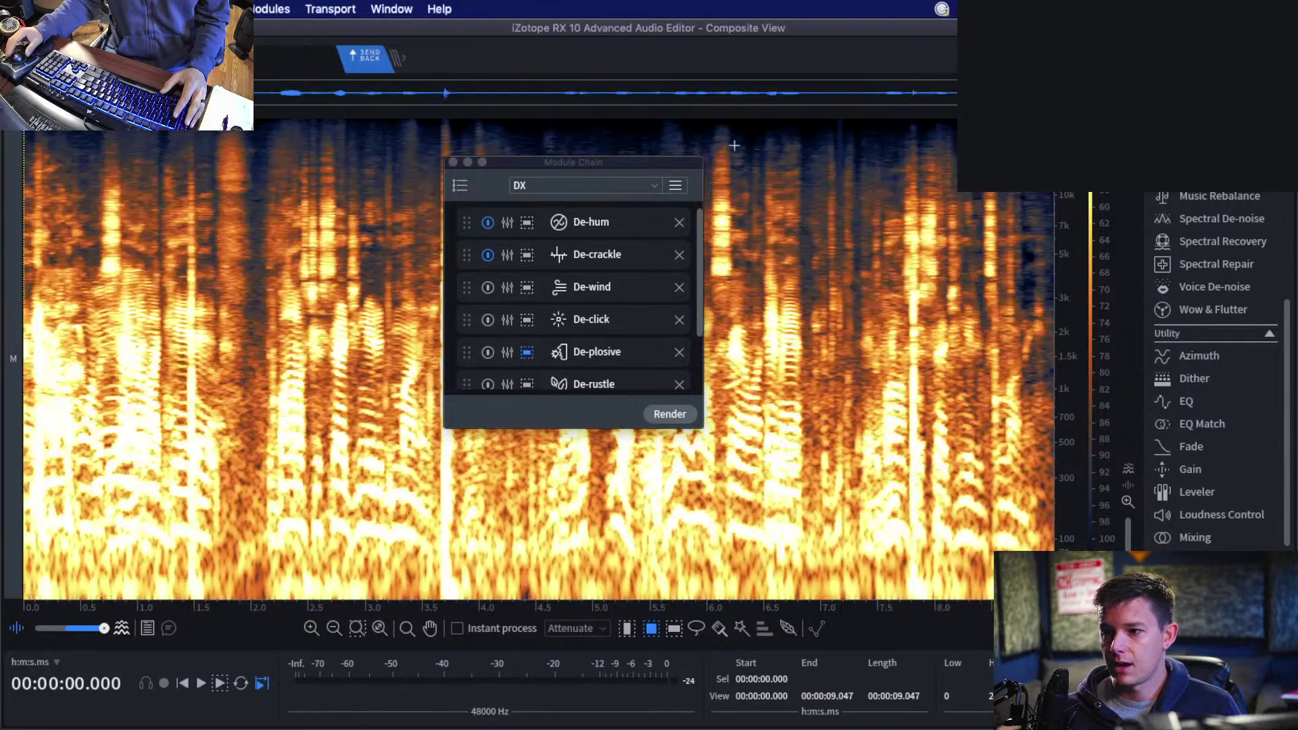
Process the composite of all sent clips with the DX chain and commit the repaired clips to the Pro Tools timeline.
{"action": "left_click", "coordinate": [676, 415]}
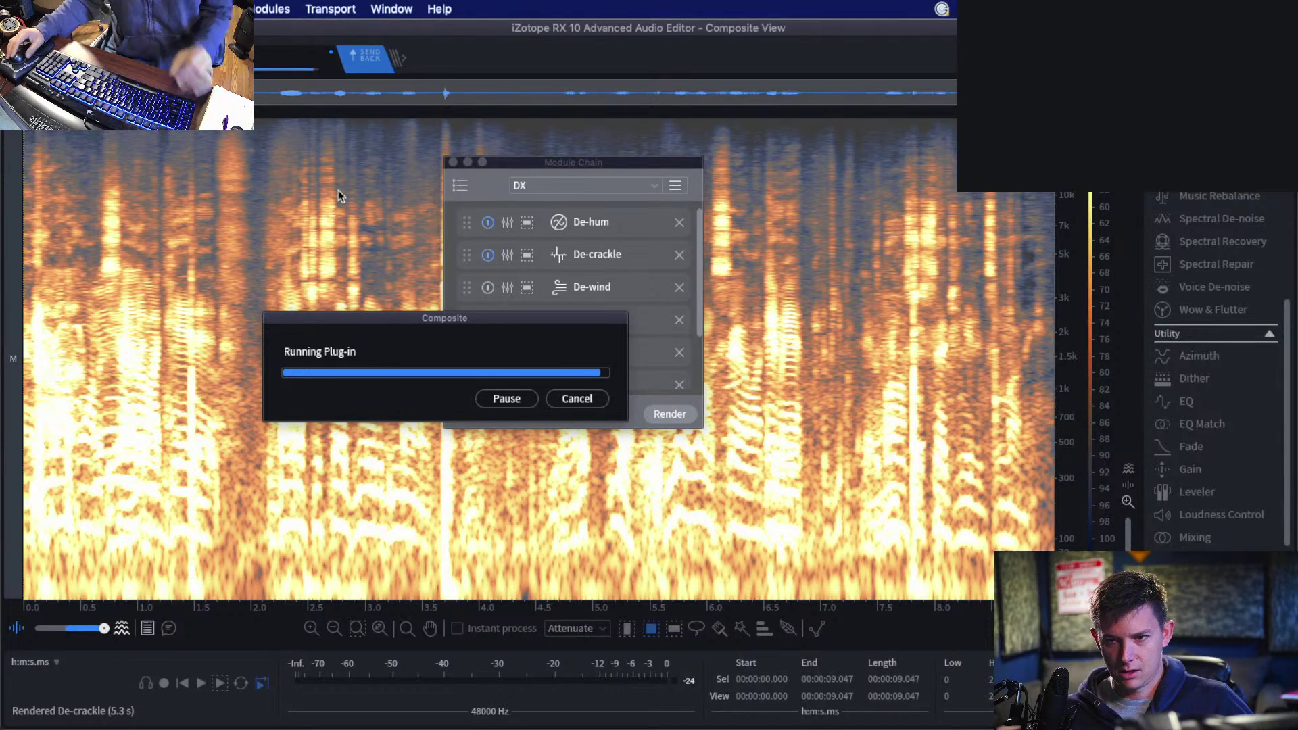
{"action": "left_click", "coordinate": [308, 253]}
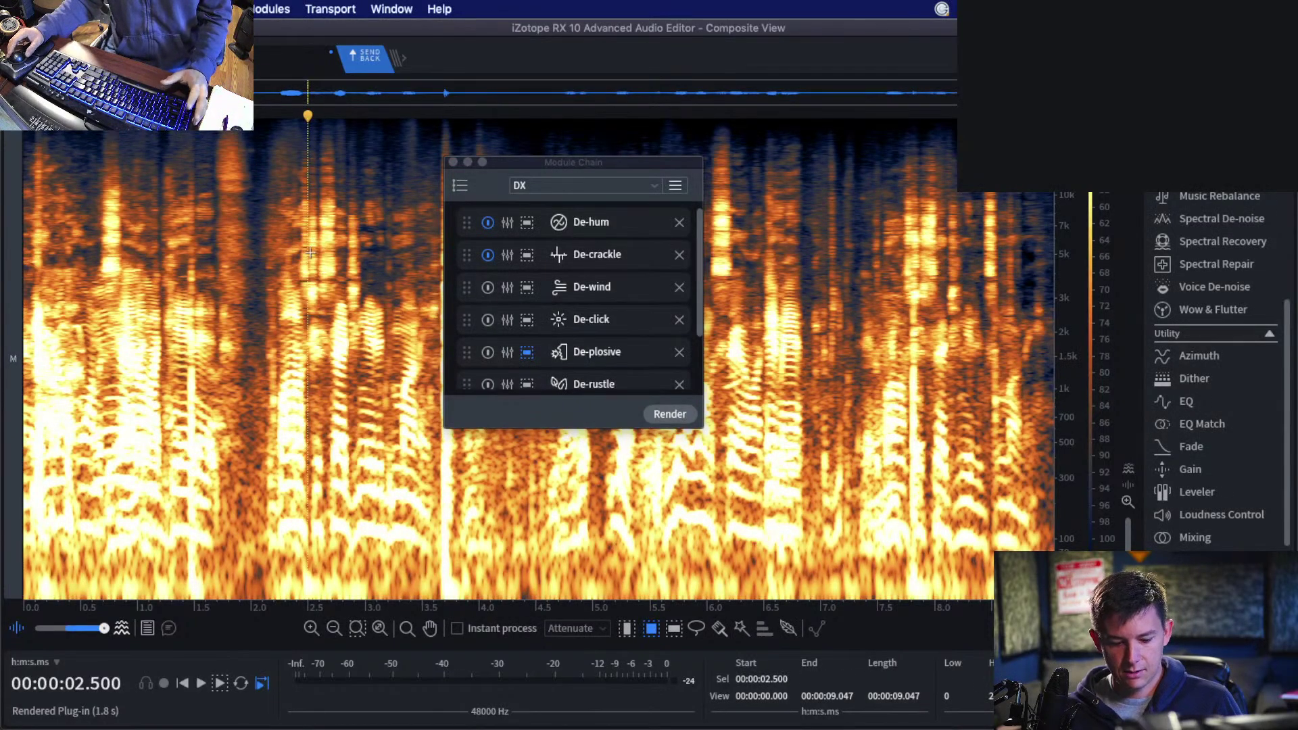
{"action": "key", "text": "super+Return"}
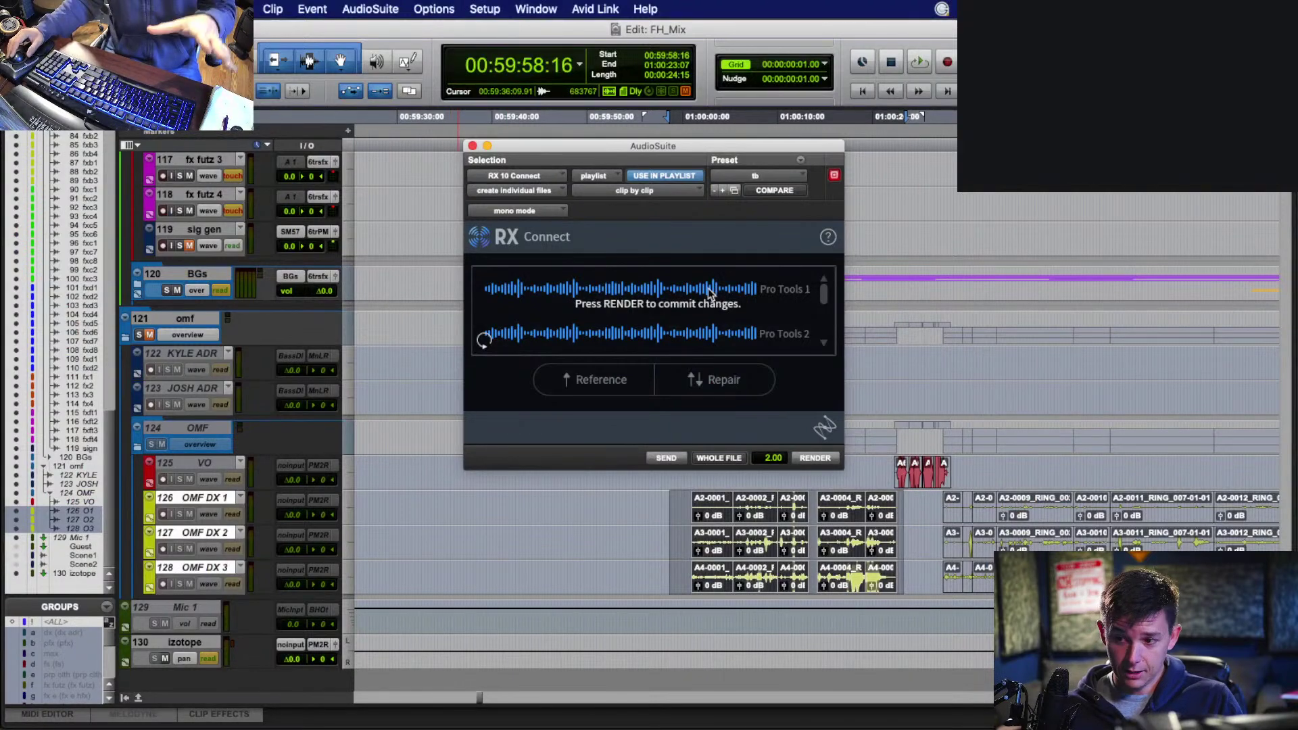
{"action": "left_click", "coordinate": [815, 458]}
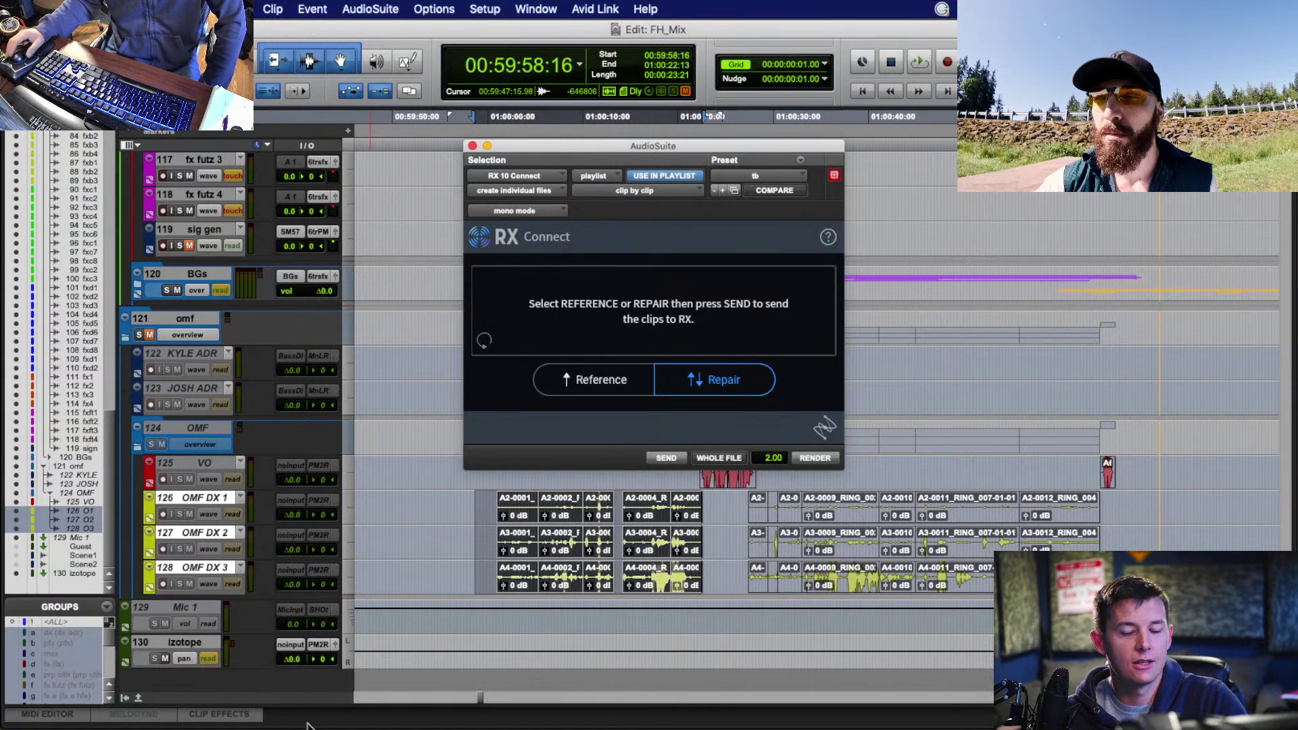
Switch back to RX, close Module Chain, and leave the composite view for the individual Pro Tools 4 clip.
{"action": "mouse_move", "coordinate": [406, 716]}
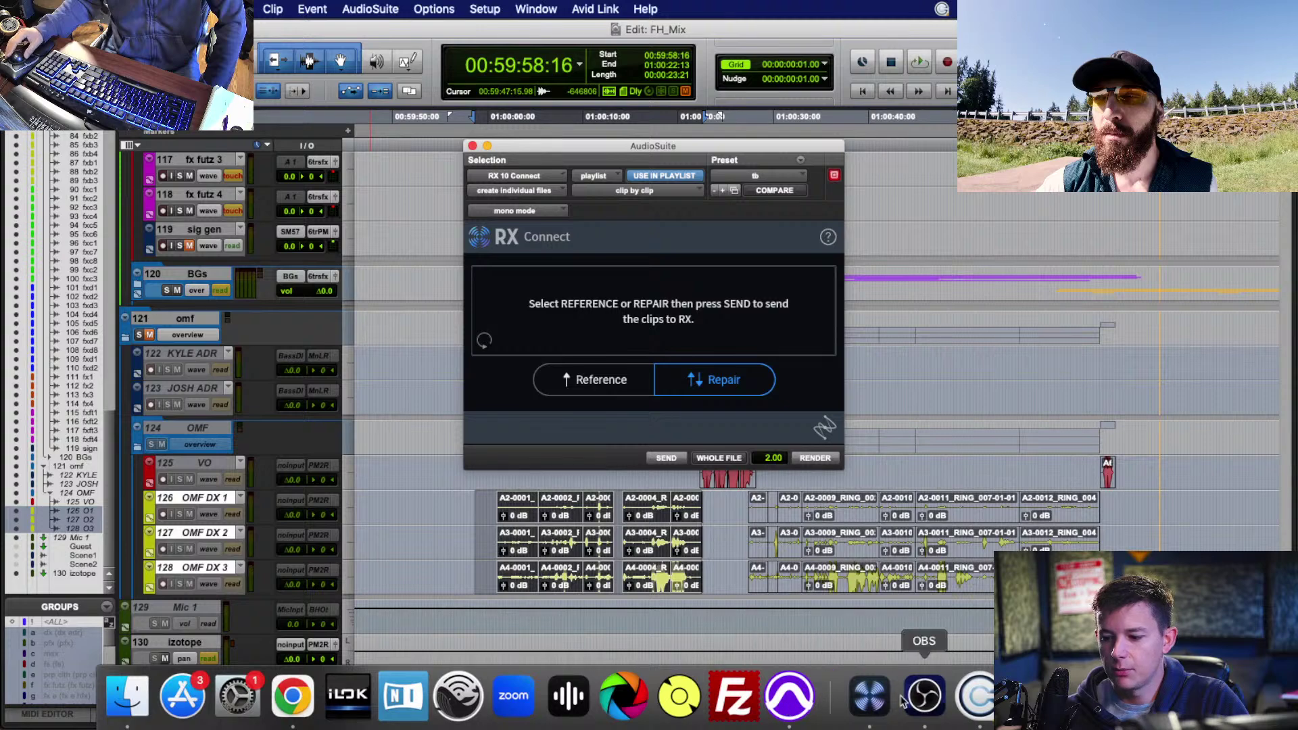
{"action": "left_click", "coordinate": [870, 696]}
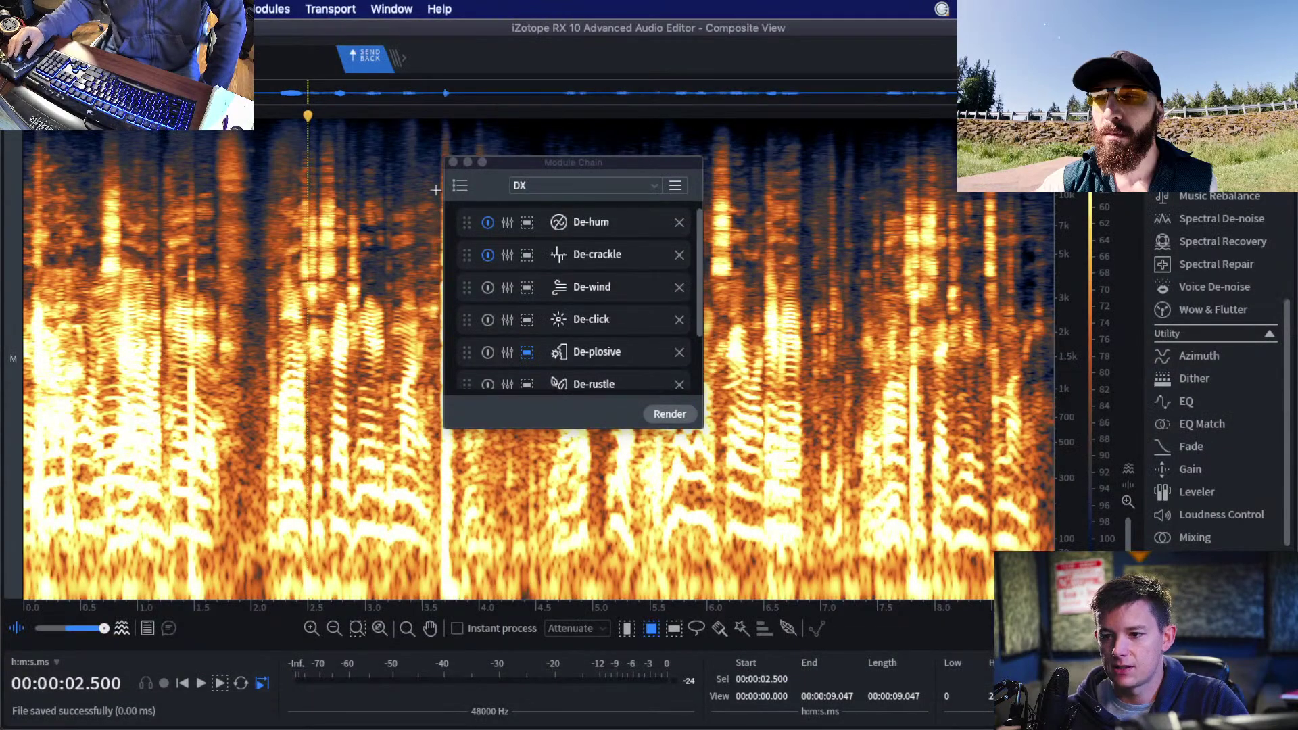
{"action": "left_click", "coordinate": [453, 163]}
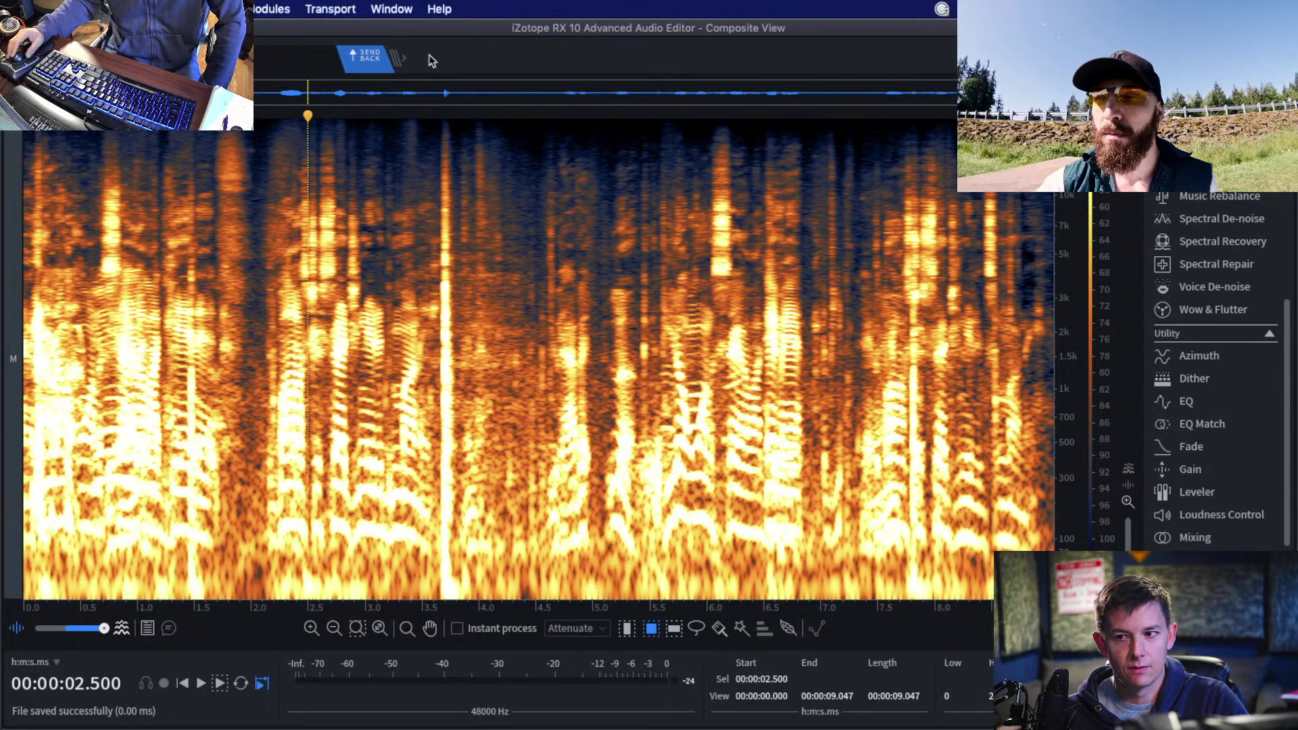
{"action": "left_click", "coordinate": [402, 60]}
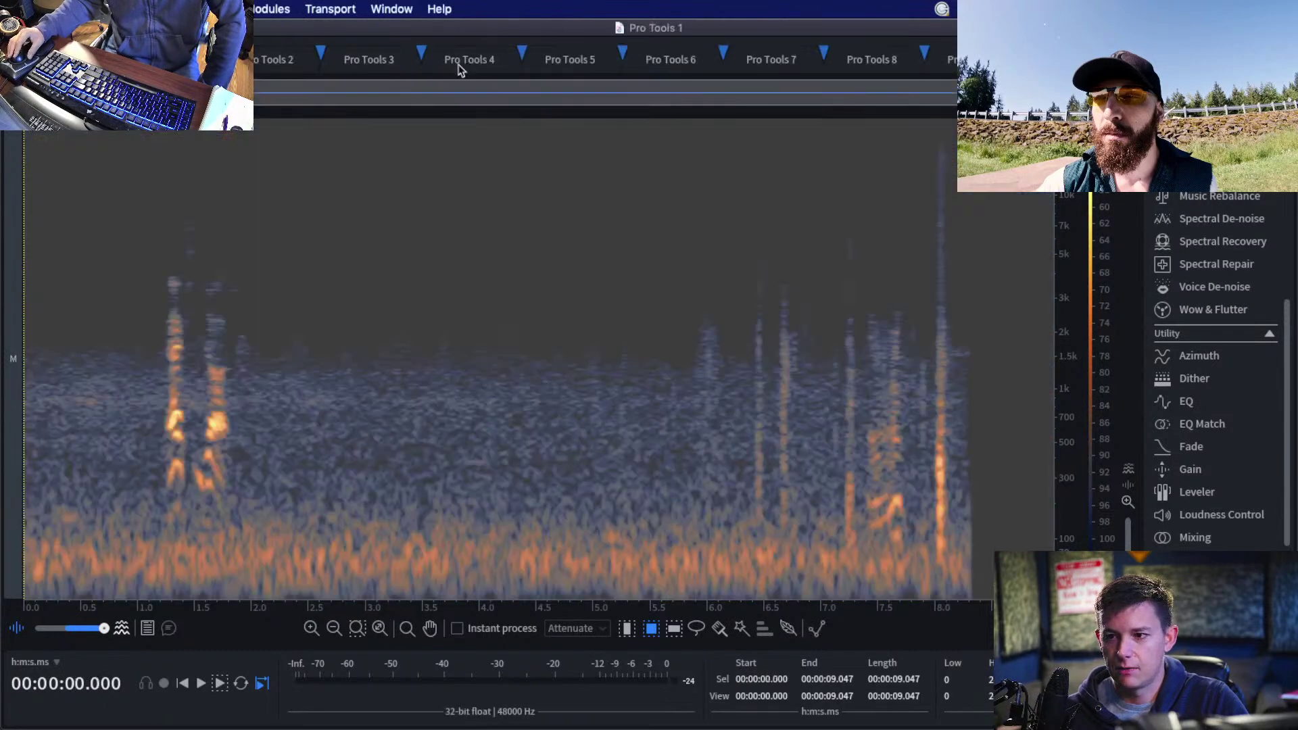
{"action": "left_click", "coordinate": [466, 61]}
{"action": "left_click", "coordinate": [583, 338]}
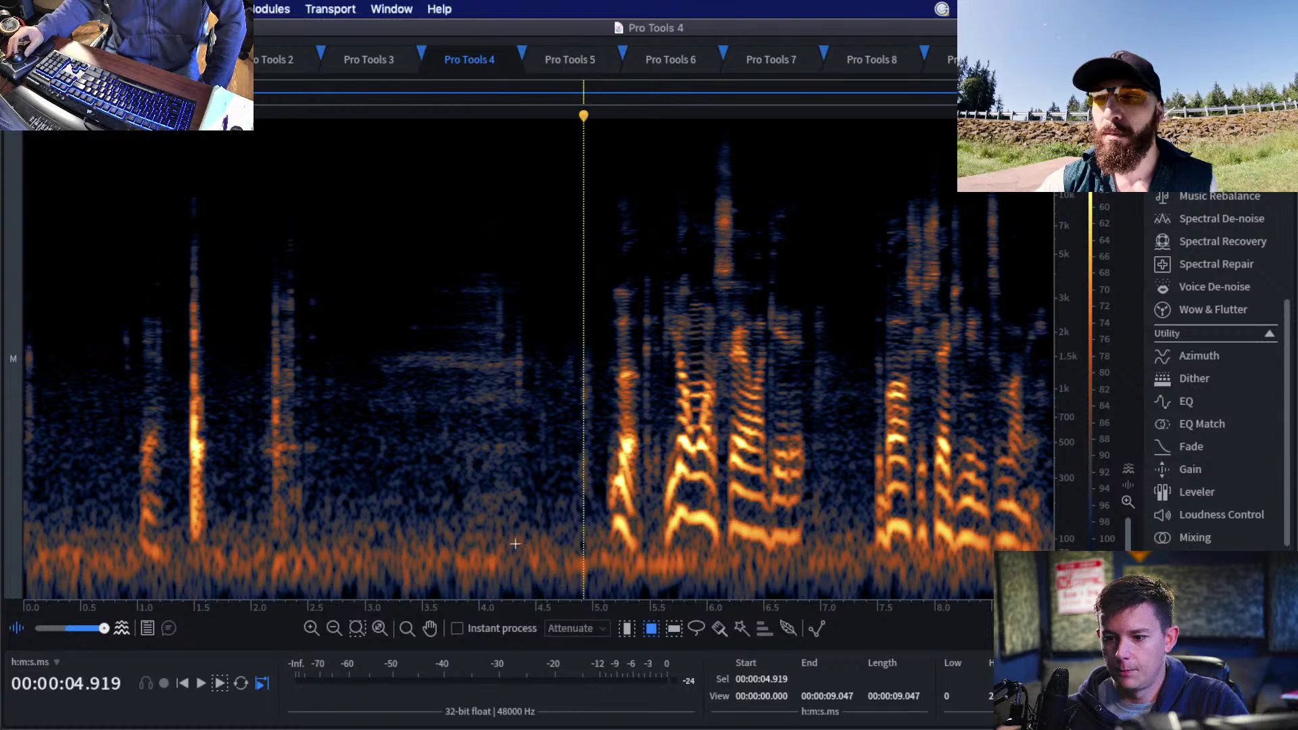
Select the region from about 2.89 to 5.23 s in the Pro Tools 4 clip and check the Spectral De-noise settings.
{"action": "left_click_drag", "start_coordinate": [353, 159], "coordinate": [620, 592]}
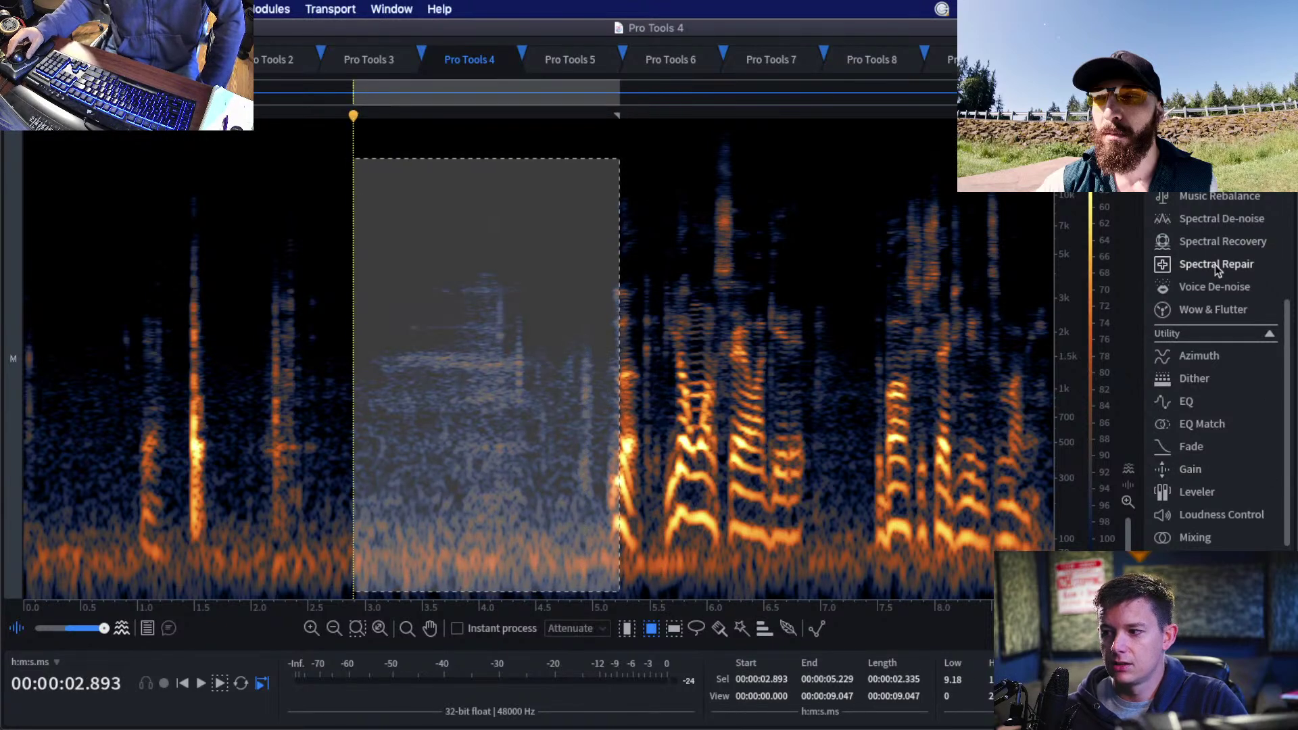
{"action": "left_click", "coordinate": [1219, 219]}
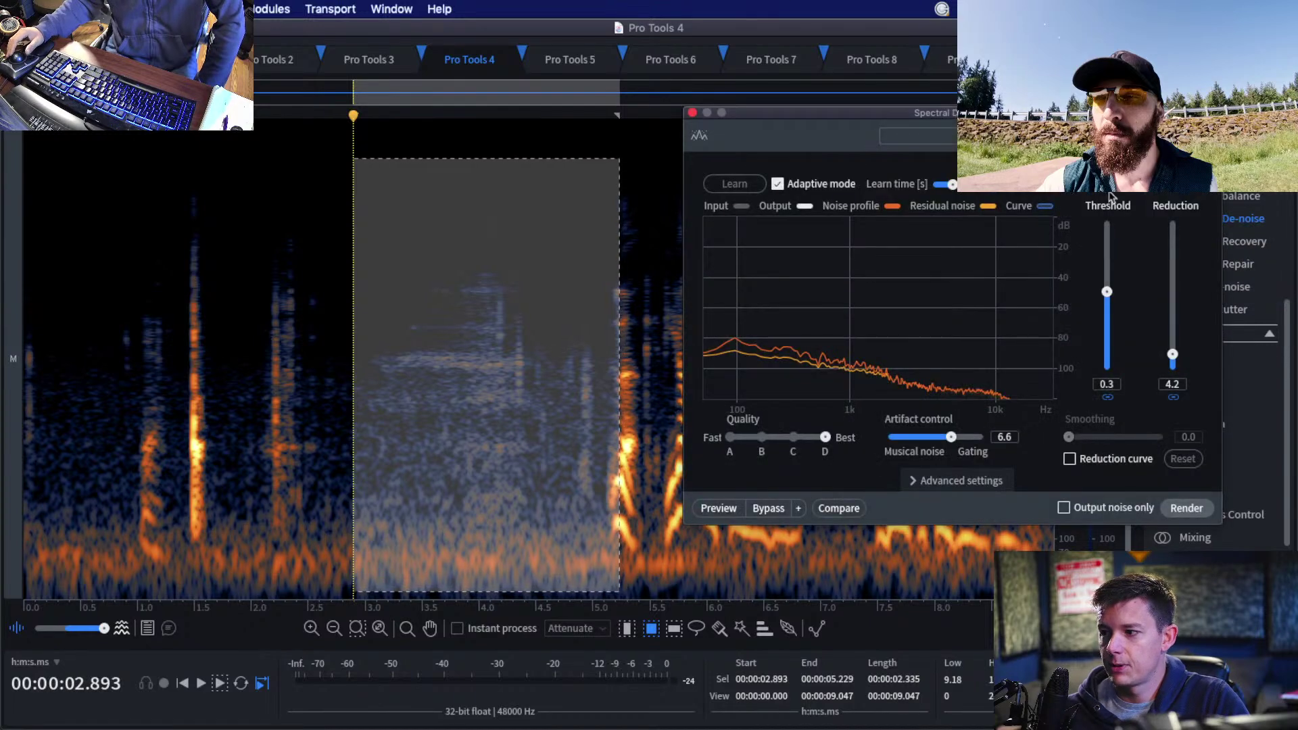
{"action": "left_click", "coordinate": [694, 113]}
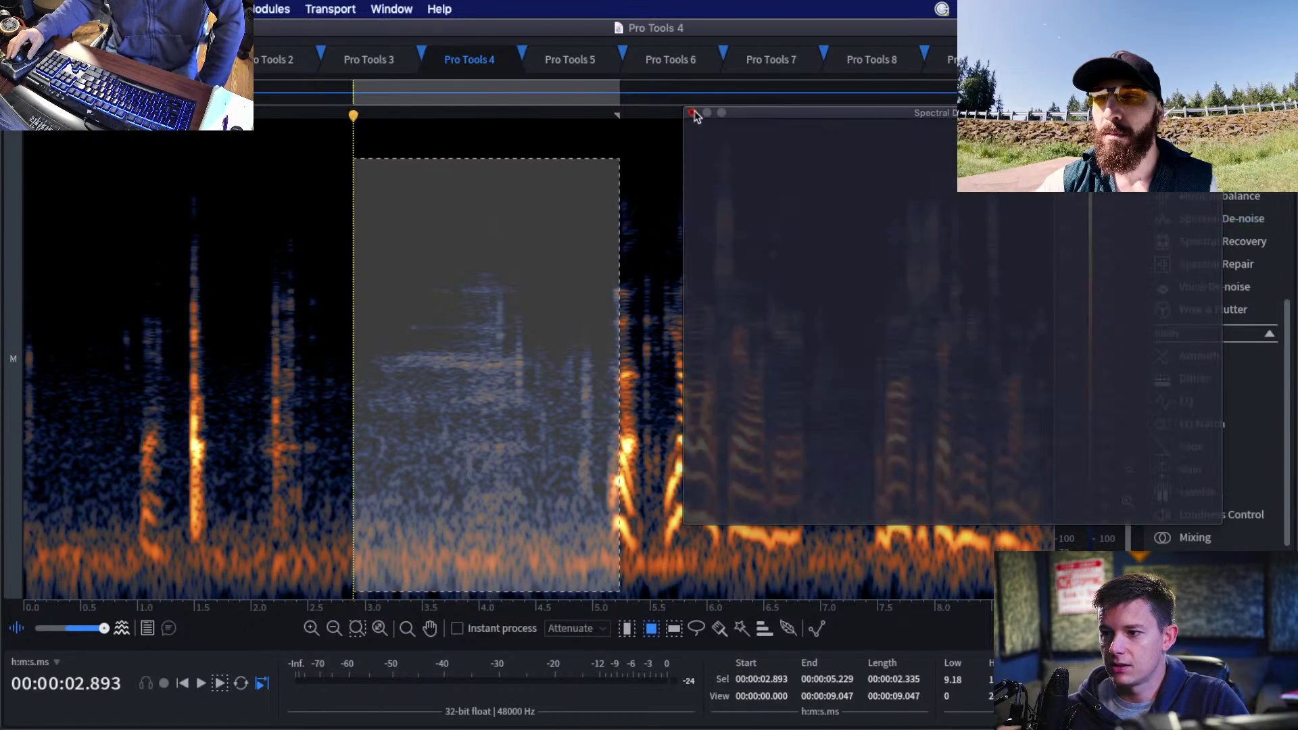
Set Dialogue Isolate's dialogue gain to -2.0 dB, and reopen Spectral De-noise.
{"action": "scroll", "coordinate": [1213, 215], "scroll_direction": "up", "scroll_amount": 6}
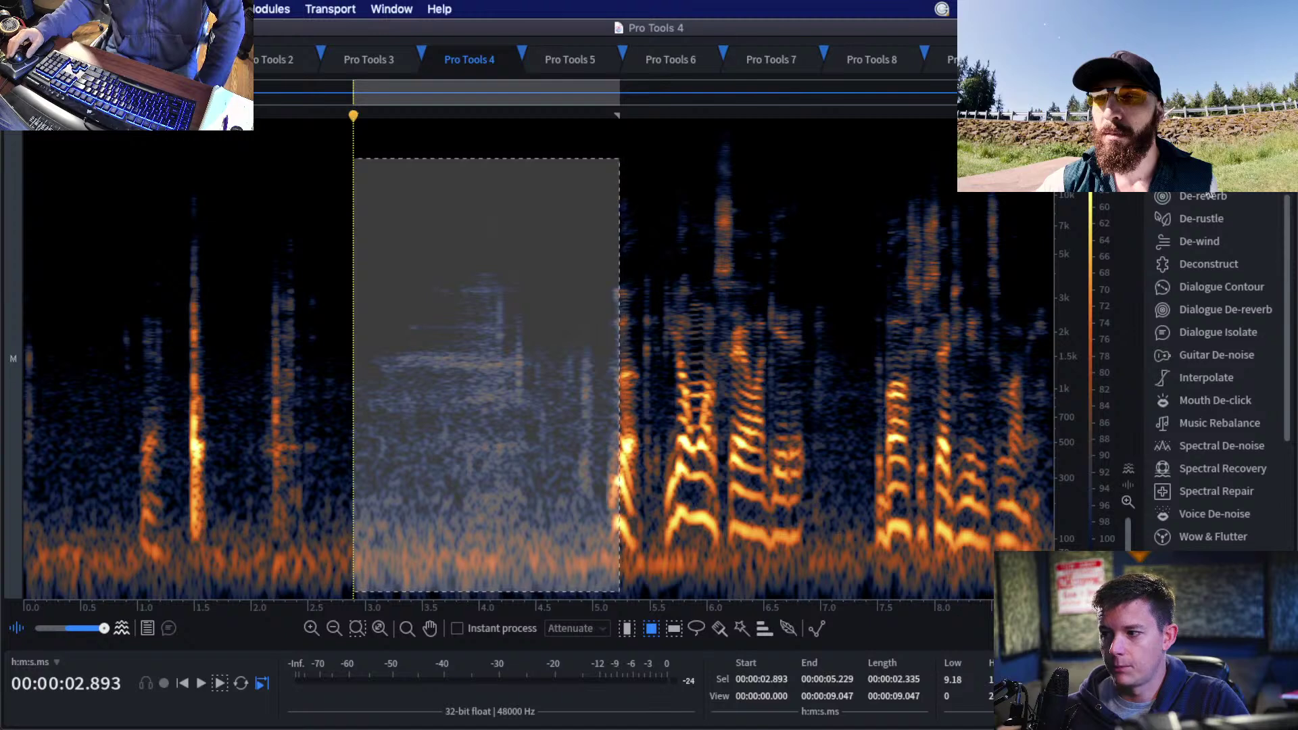
{"action": "left_click", "coordinate": [1209, 331]}
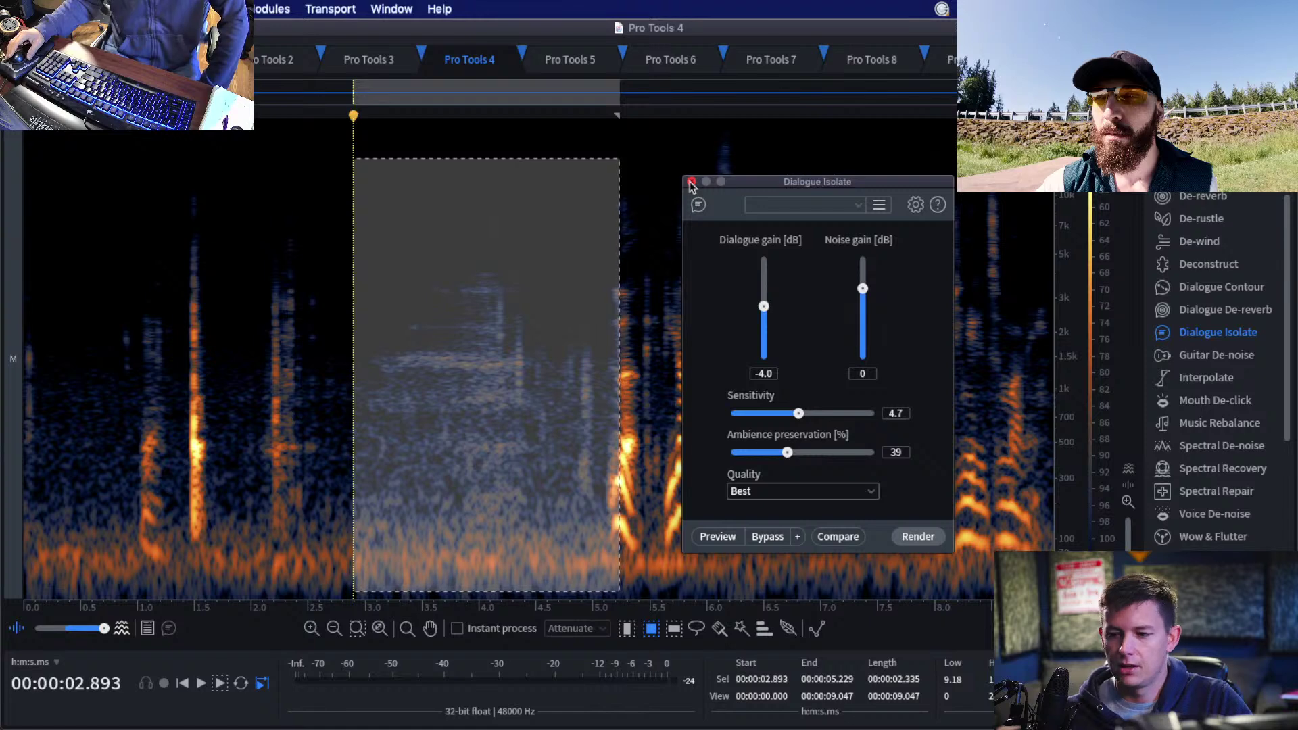
{"action": "left_click_drag", "start_coordinate": [764, 308], "coordinate": [765, 303]}
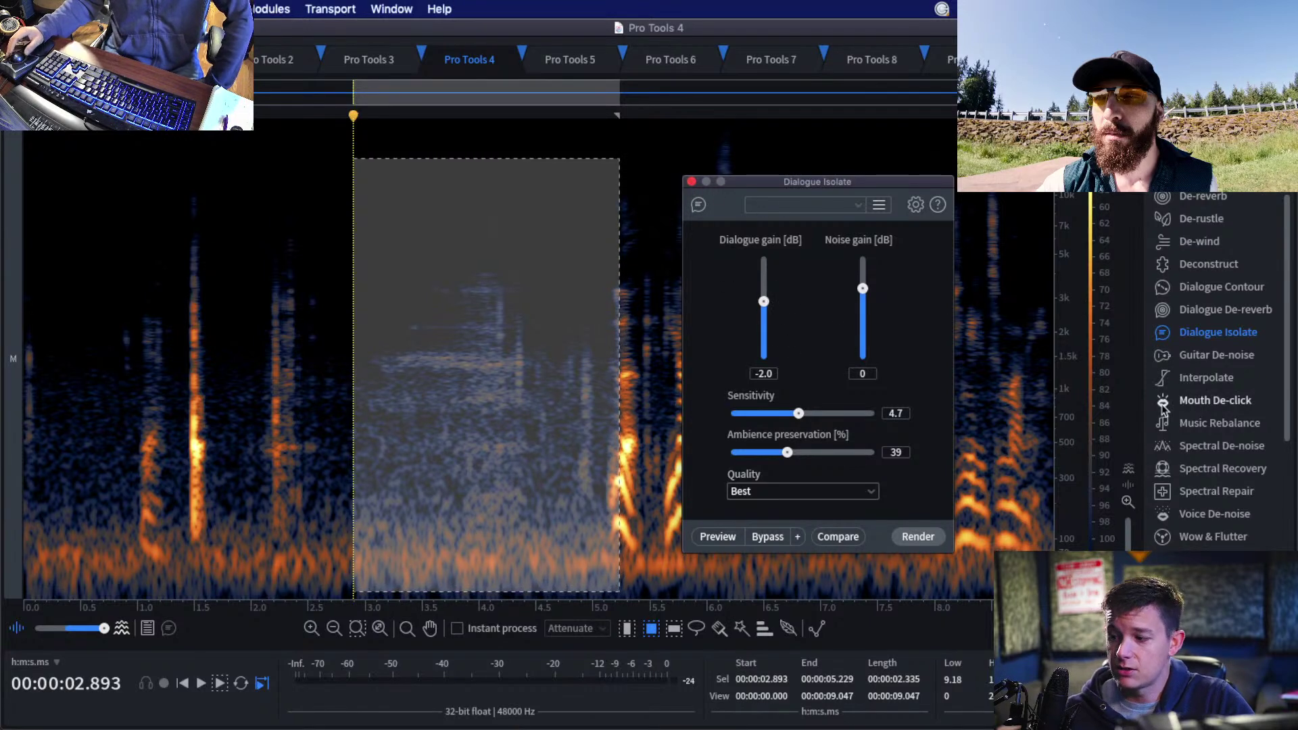
{"action": "left_click", "coordinate": [1210, 446]}
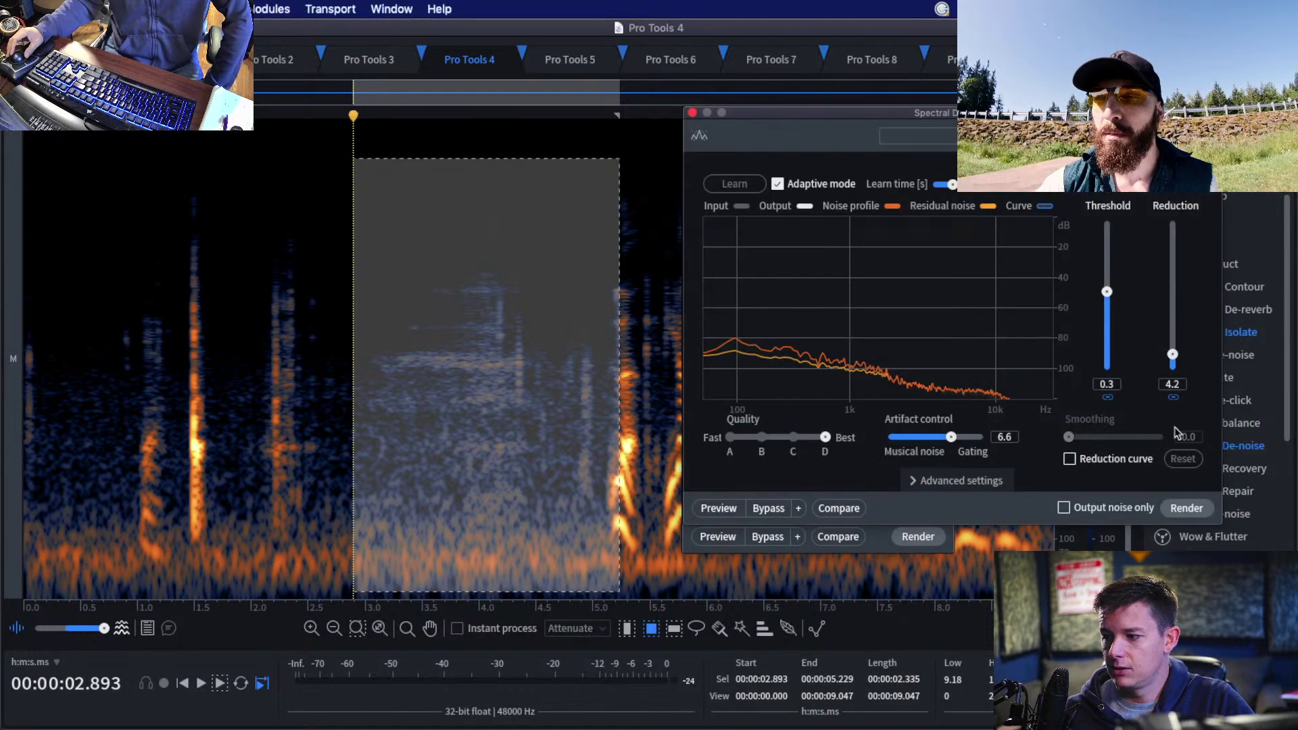
Set the reduction to 2.2 in Spectral De-noise and 2.8 dB in Voice De-noise, closing each module.
{"action": "left_click_drag", "start_coordinate": [1173, 355], "coordinate": [1175, 363]}
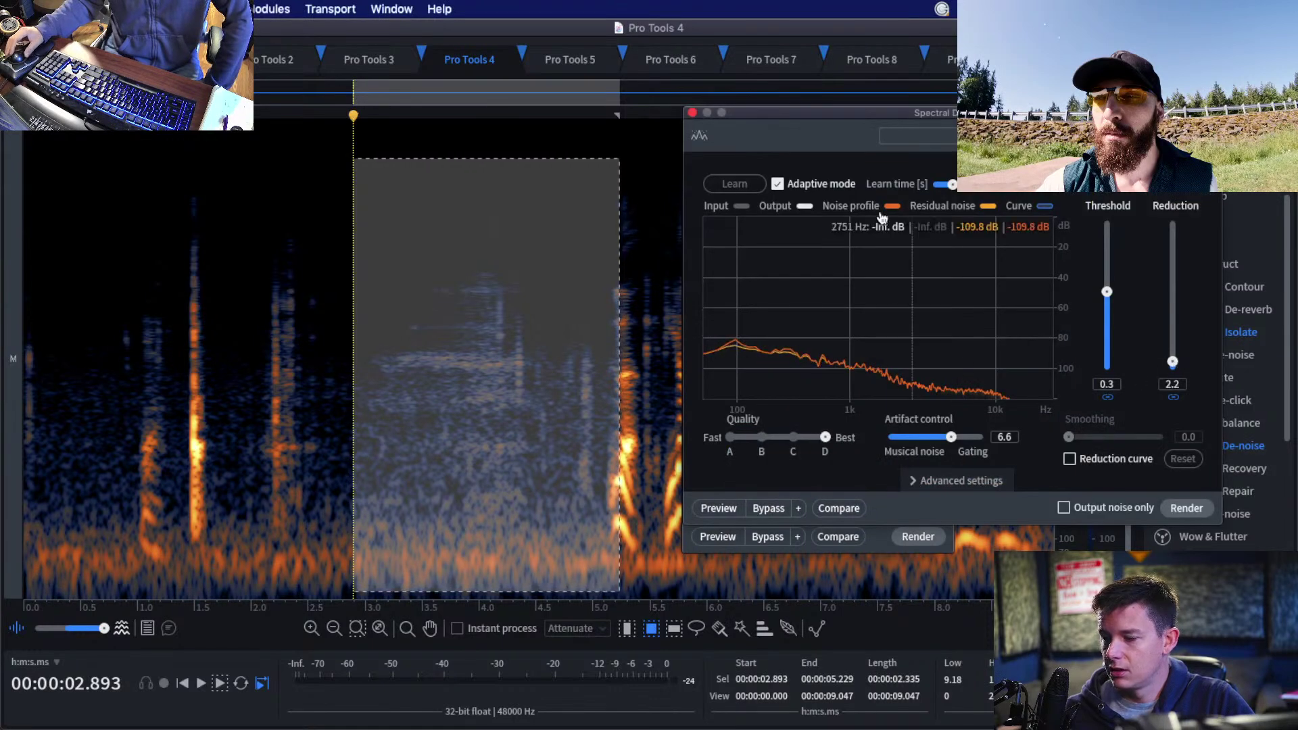
{"action": "left_click", "coordinate": [693, 113]}
{"action": "scroll", "coordinate": [1214, 378], "scroll_direction": "down", "scroll_amount": 3}
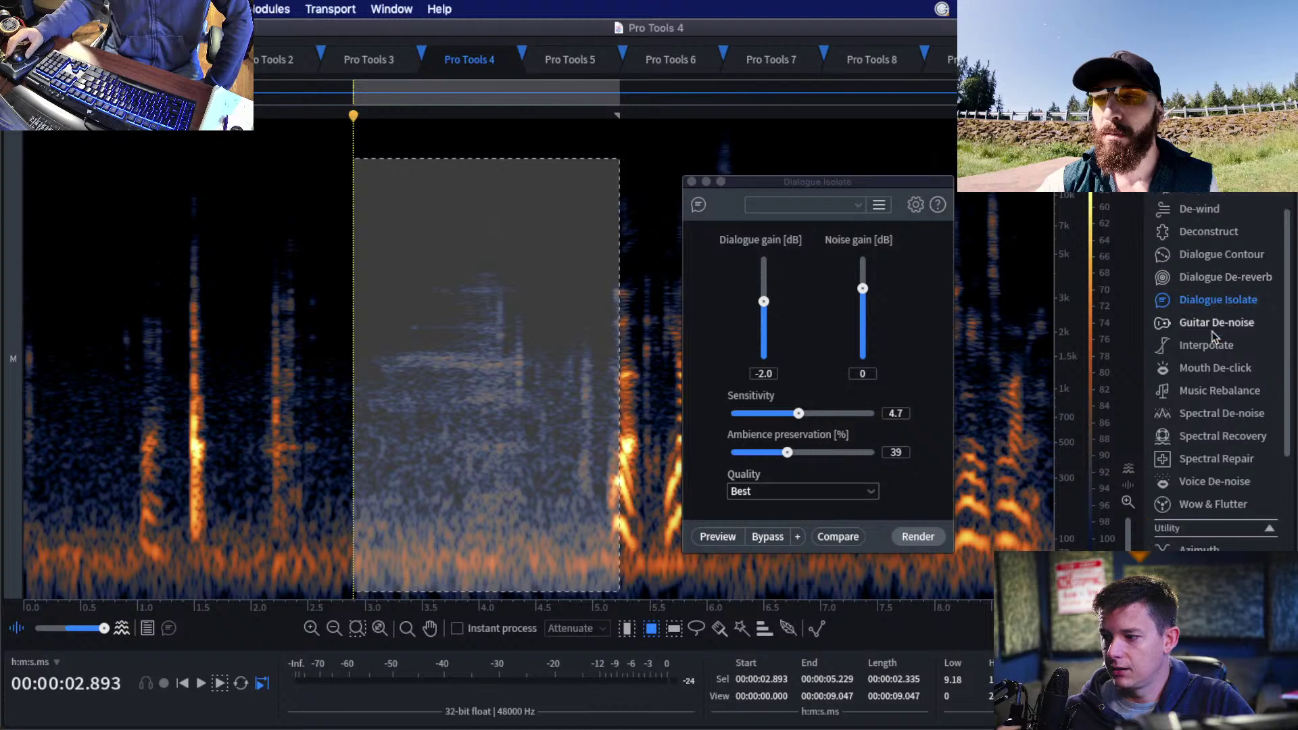
{"action": "left_click", "coordinate": [1214, 451]}
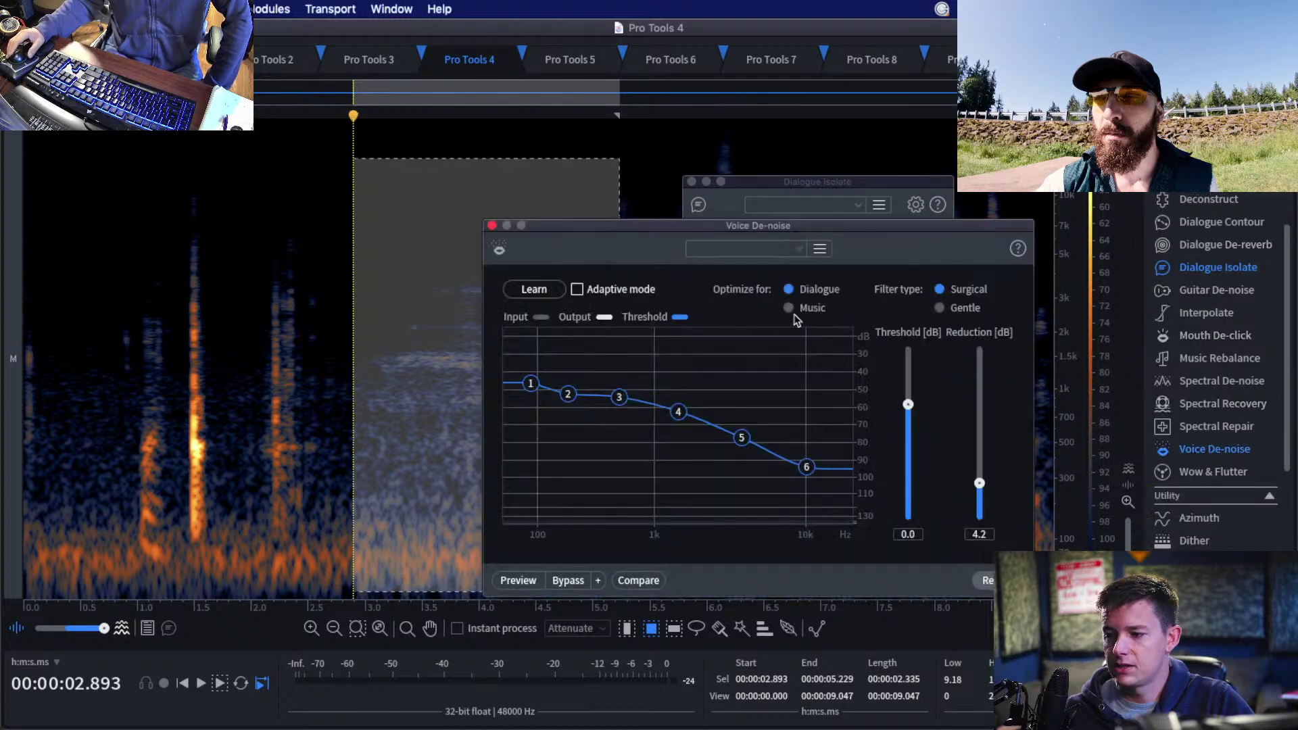
{"action": "left_click_drag", "start_coordinate": [989, 493], "coordinate": [988, 504]}
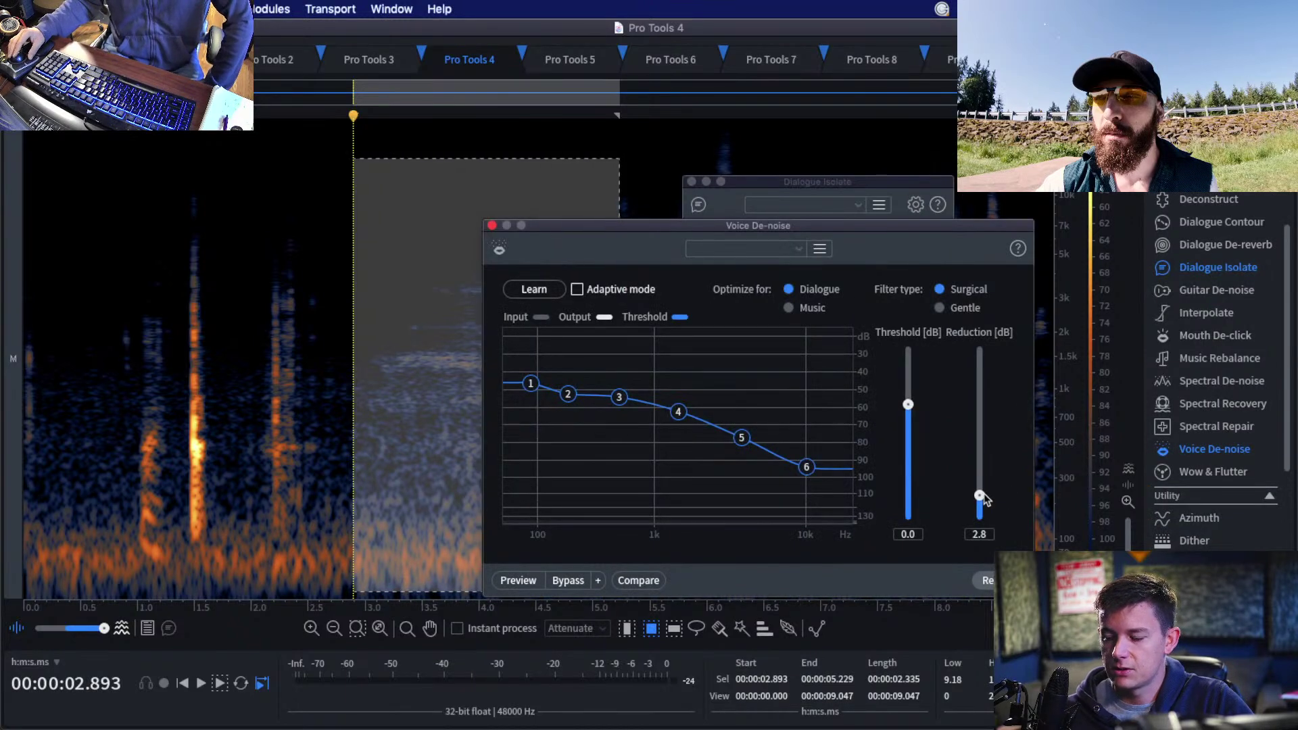
{"action": "left_click", "coordinate": [492, 226]}
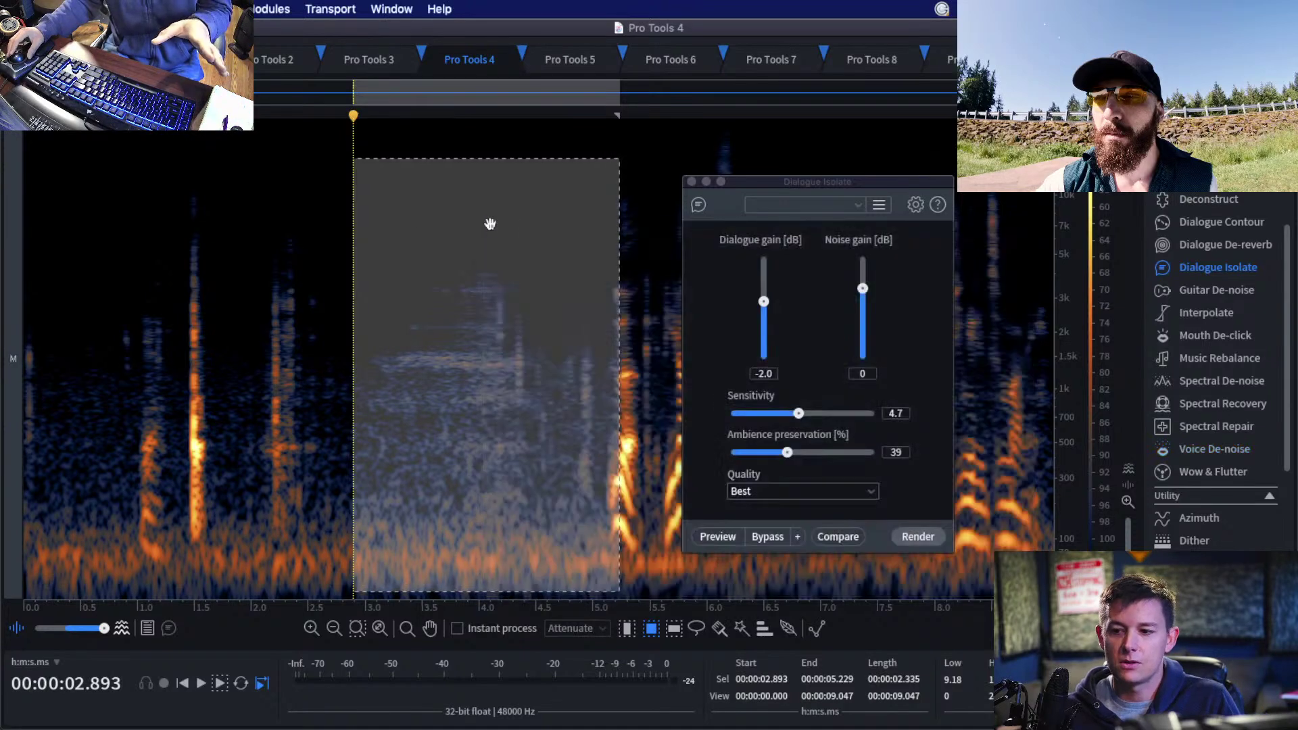
{"action": "left_click", "coordinate": [337, 220]}
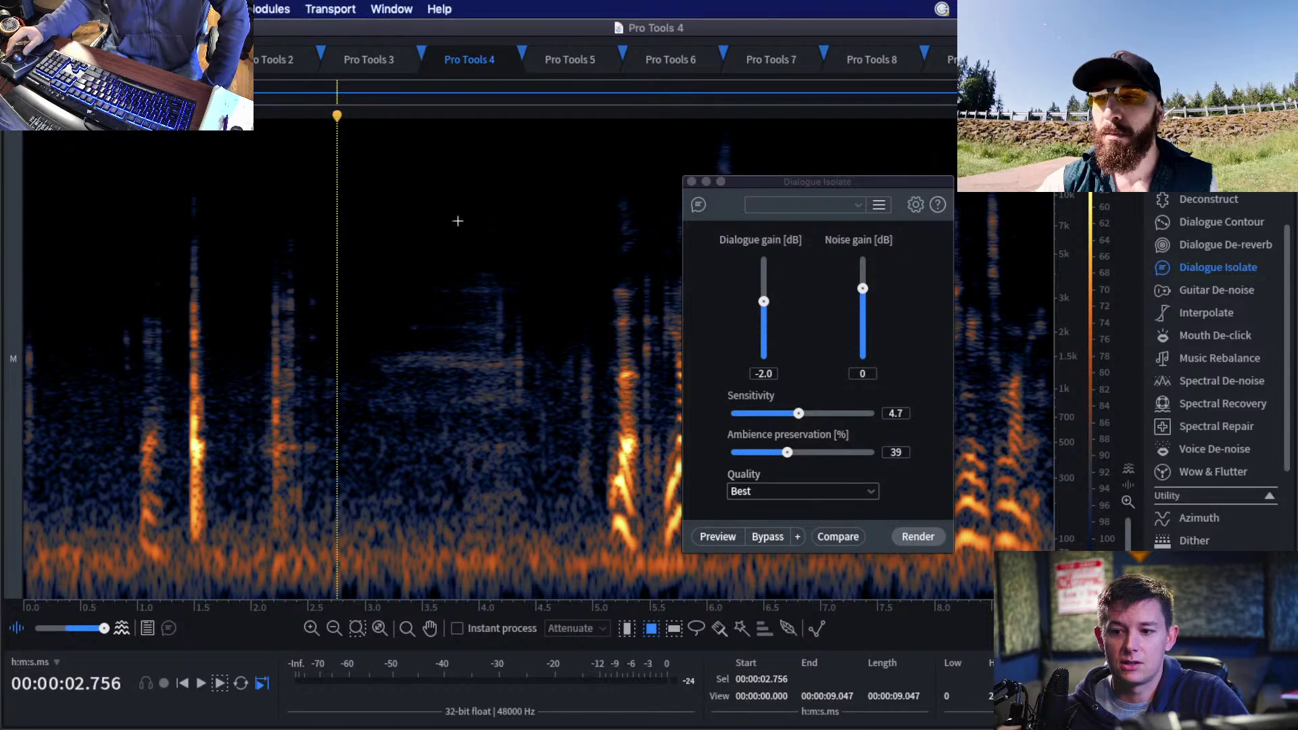
{"action": "left_click_drag", "start_coordinate": [434, 211], "coordinate": [543, 508]}
{"action": "left_click", "coordinate": [365, 384]}
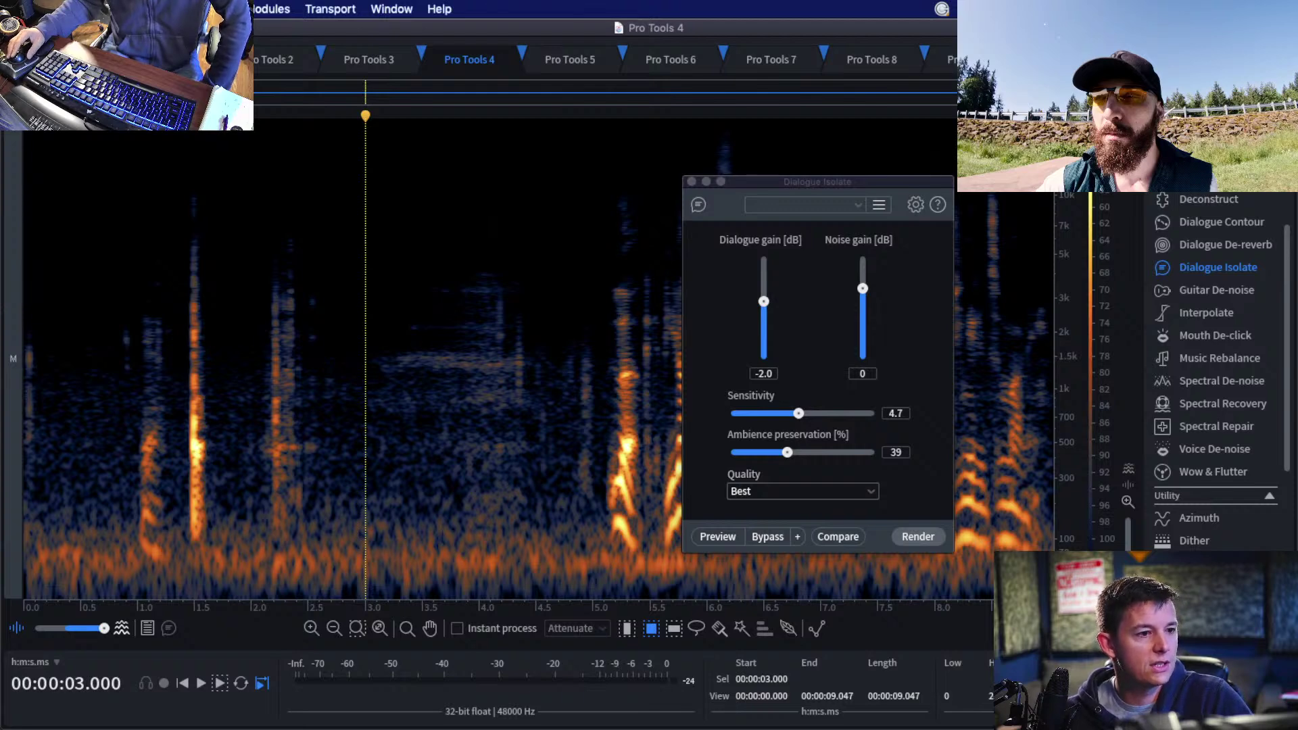
Switch to the Pro Tools 5 clip and open the Interpolate module.
{"action": "left_click", "coordinate": [570, 59]}
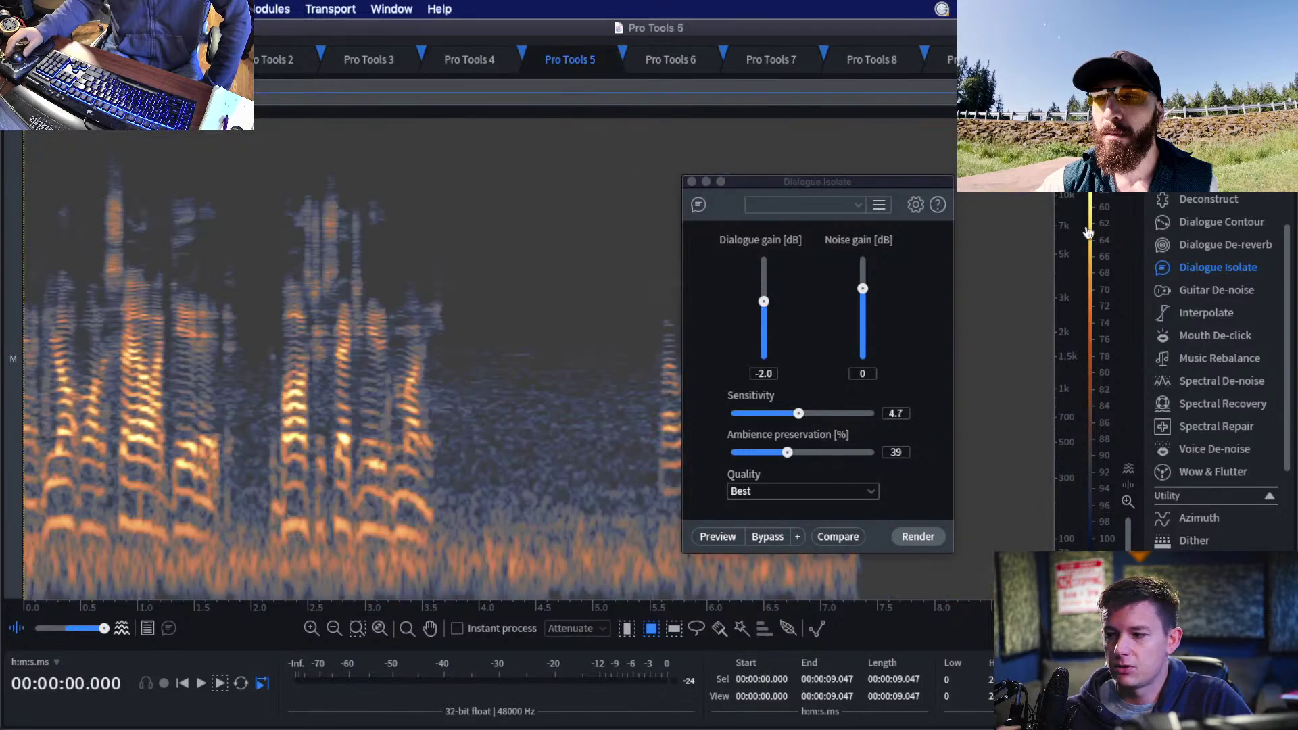
{"action": "scroll", "coordinate": [1232, 336], "scroll_direction": "up", "scroll_amount": 6}
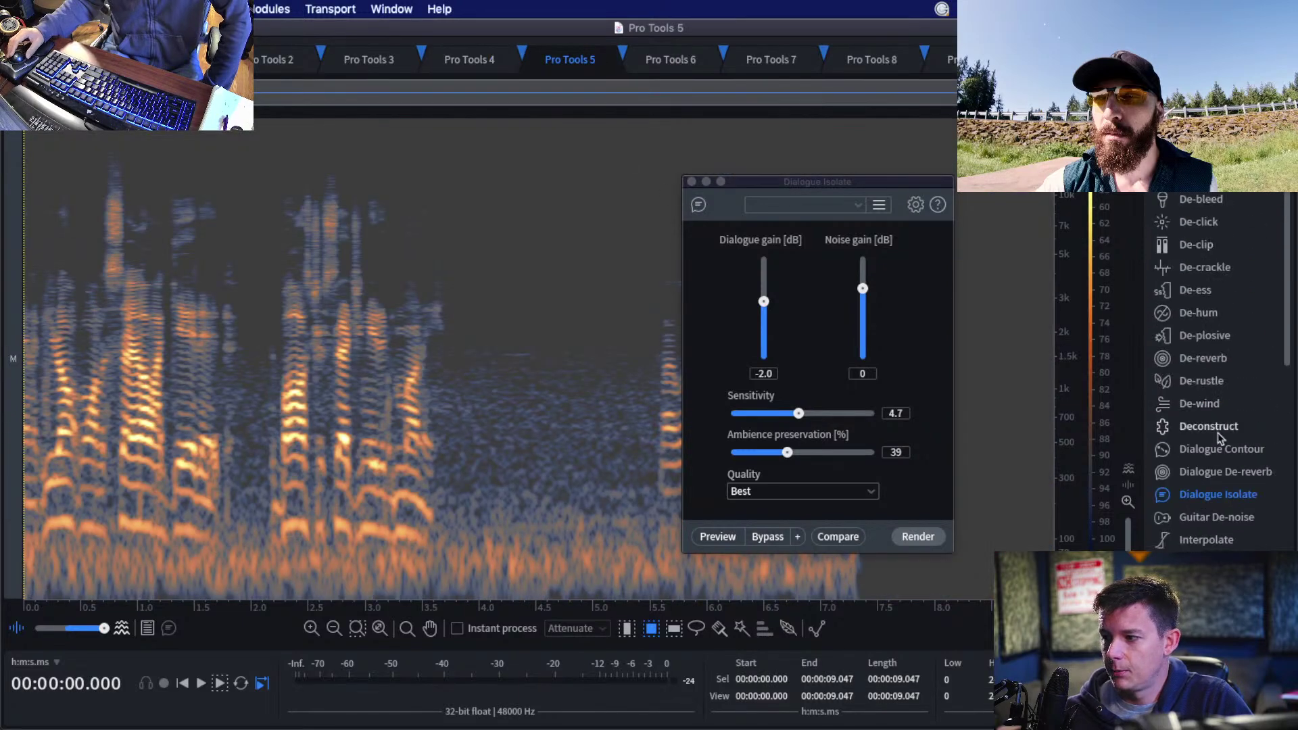
{"action": "scroll", "coordinate": [1217, 432], "scroll_direction": "down", "scroll_amount": 3}
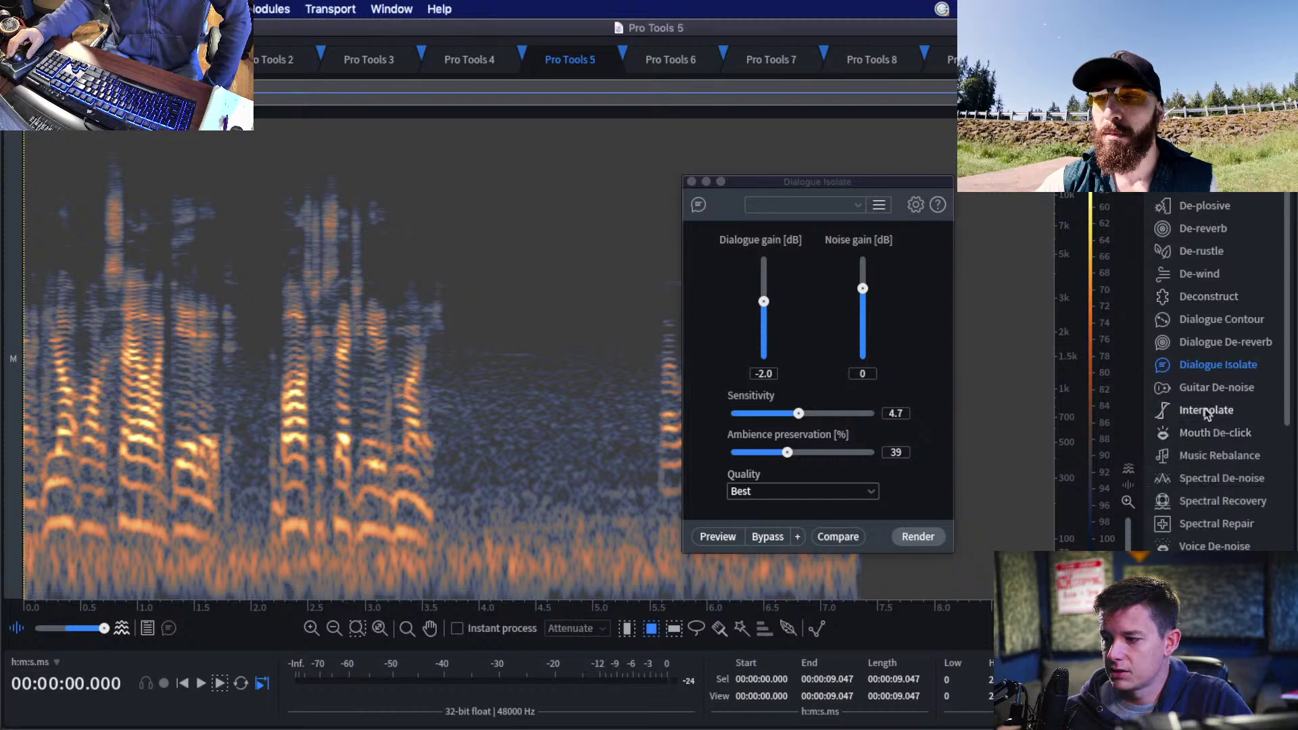
{"action": "left_click", "coordinate": [1206, 410]}
Examine the transient near 3.2 s by selecting the narrow slice from about 3.189 to 3.200 s.
{"action": "left_click", "coordinate": [341, 406]}
{"action": "scroll", "coordinate": [336, 430], "scroll_direction": "up", "scroll_amount": 5}
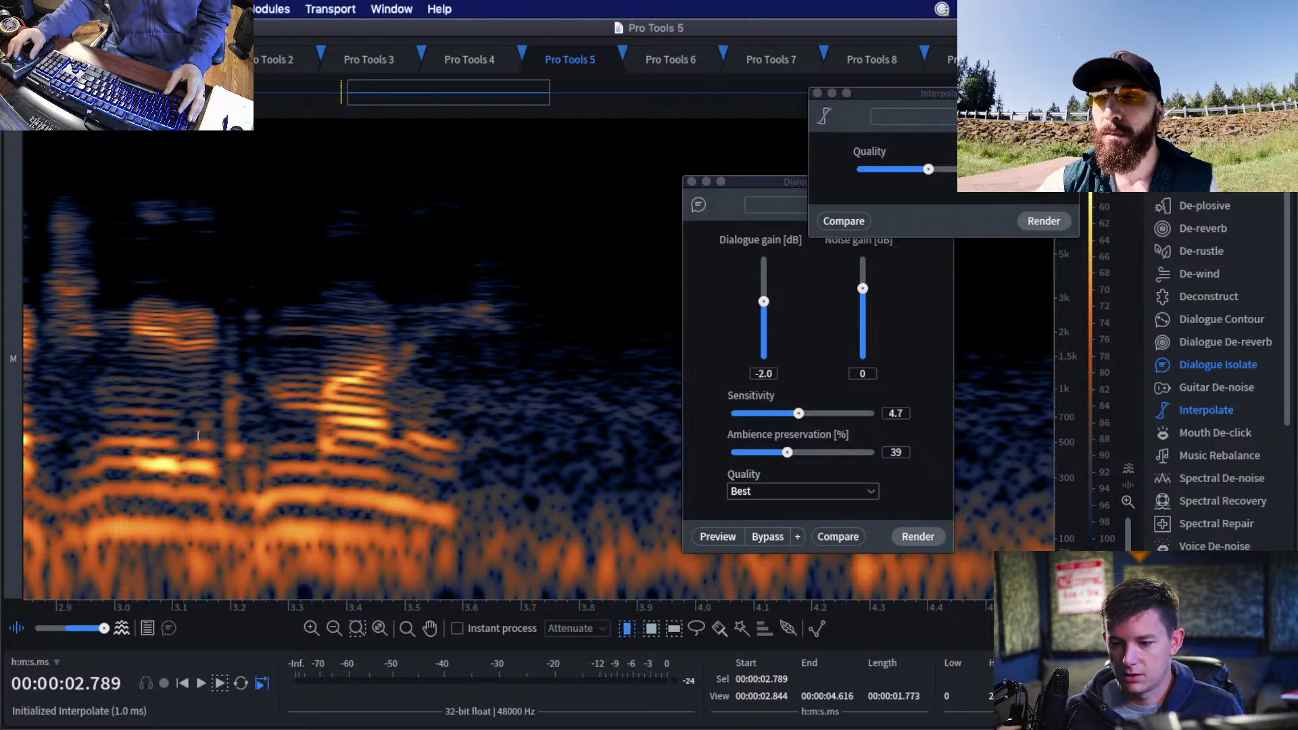
{"action": "left_click", "coordinate": [195, 419]}
{"action": "scroll", "coordinate": [267, 418], "scroll_direction": "up", "scroll_amount": 3}
{"action": "left_click", "coordinate": [140, 384]}
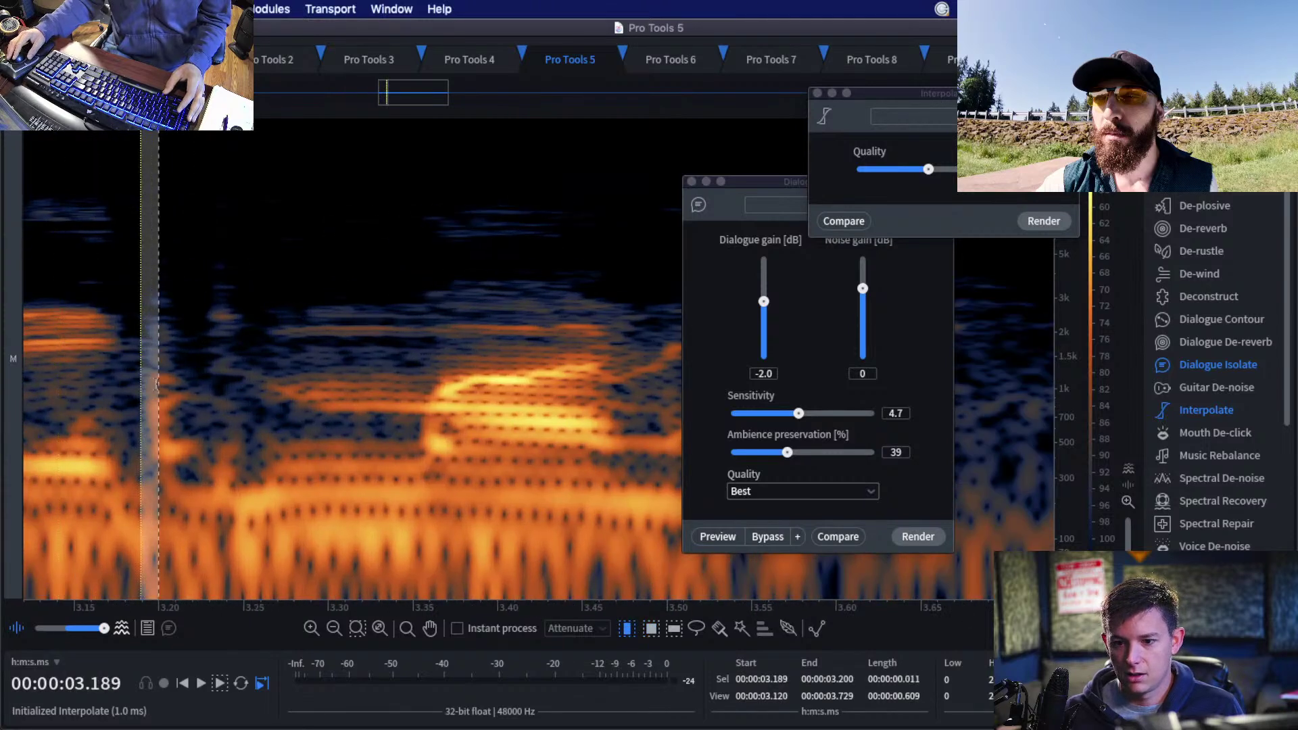
Play back the phrase from about 2.7 s to listen for clicks in the speech.
{"action": "scroll", "coordinate": [162, 388], "scroll_direction": "down", "scroll_amount": 4}
{"action": "left_click", "coordinate": [82, 372]}
{"action": "key", "text": "space"}
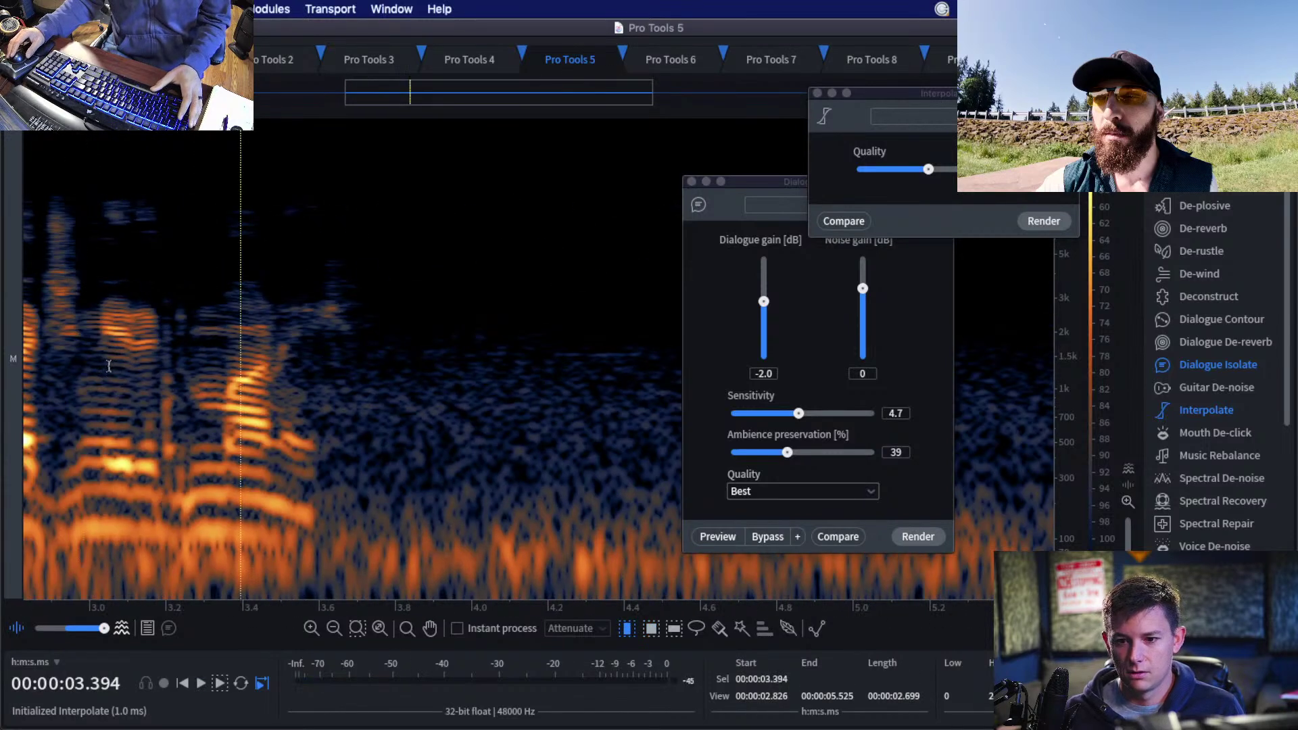
{"action": "key", "text": "super+a"}
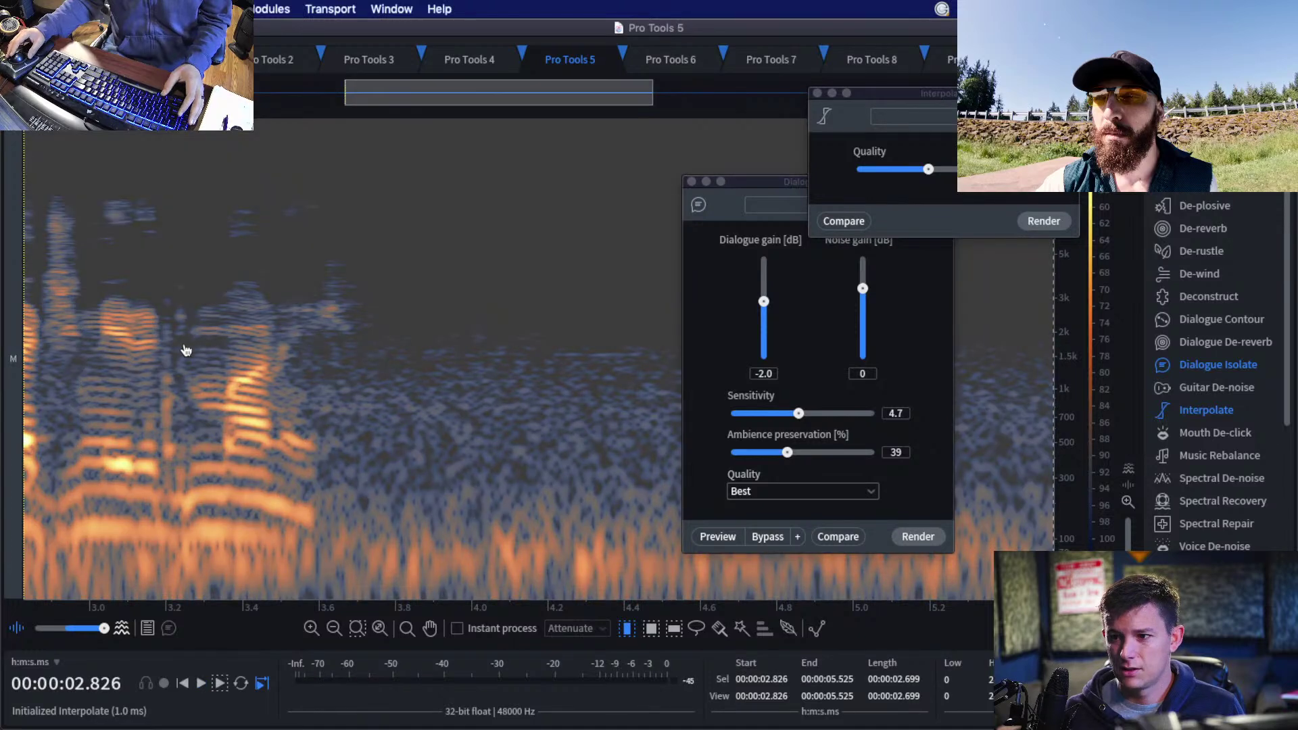
{"action": "scroll", "coordinate": [183, 348], "scroll_direction": "down", "scroll_amount": 2}
{"action": "left_click", "coordinate": [84, 338]}
{"action": "key", "text": "space"}
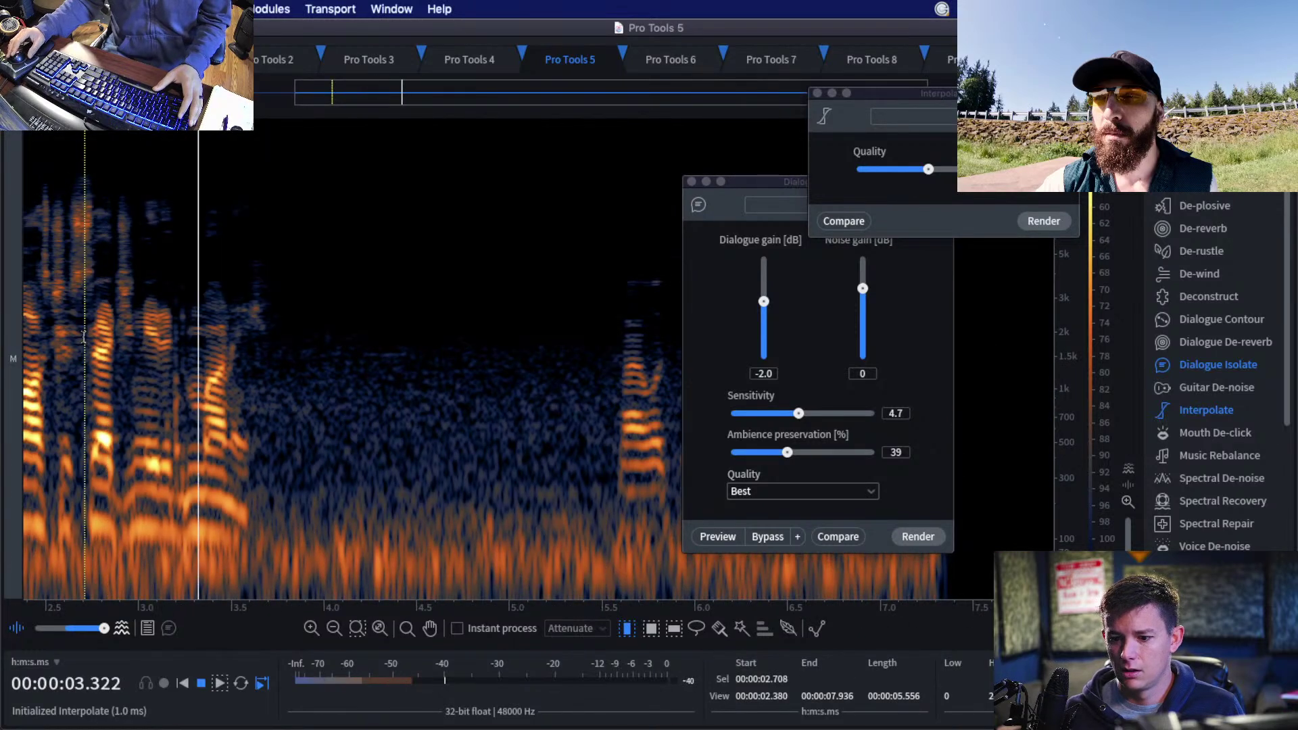
{"action": "key", "text": "space"}
{"action": "left_click", "coordinate": [72, 352]}
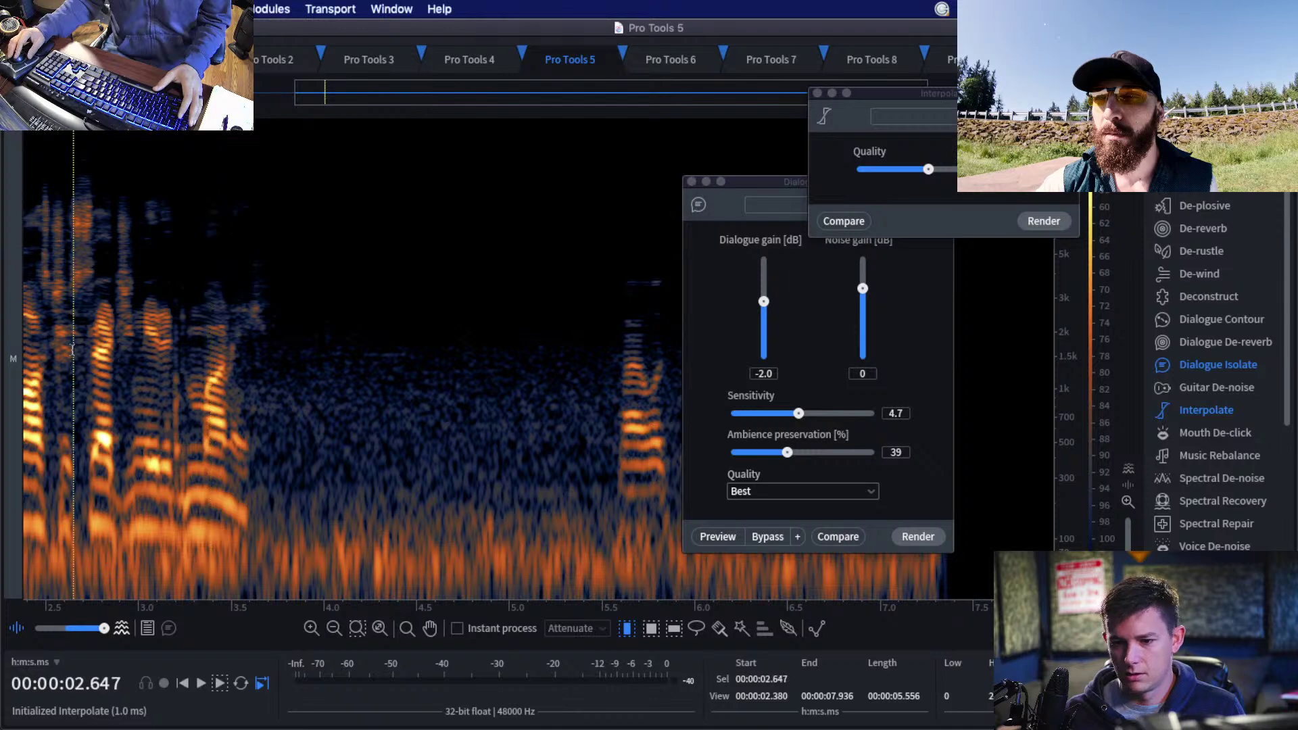
Select the narrow slice of speech from about 3.082 to 3.091 s and copy it.
{"action": "scroll", "coordinate": [72, 352], "scroll_direction": "up", "scroll_amount": 2}
{"action": "left_click", "coordinate": [221, 390]}
{"action": "scroll", "coordinate": [225, 390], "scroll_direction": "up", "scroll_amount": 2}
{"action": "scroll", "coordinate": [225, 391], "scroll_direction": "up", "scroll_amount": 1}
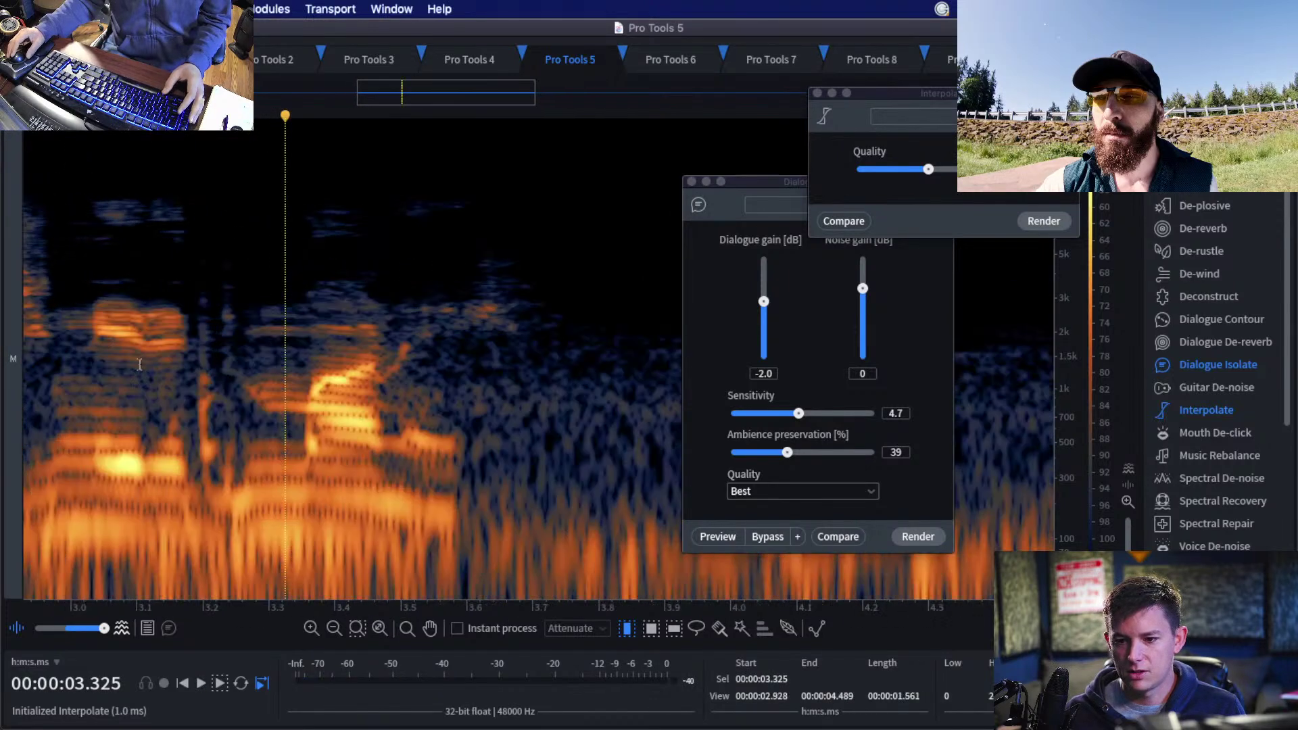
{"action": "left_click", "coordinate": [128, 378]}
{"action": "key", "text": "super+c"}
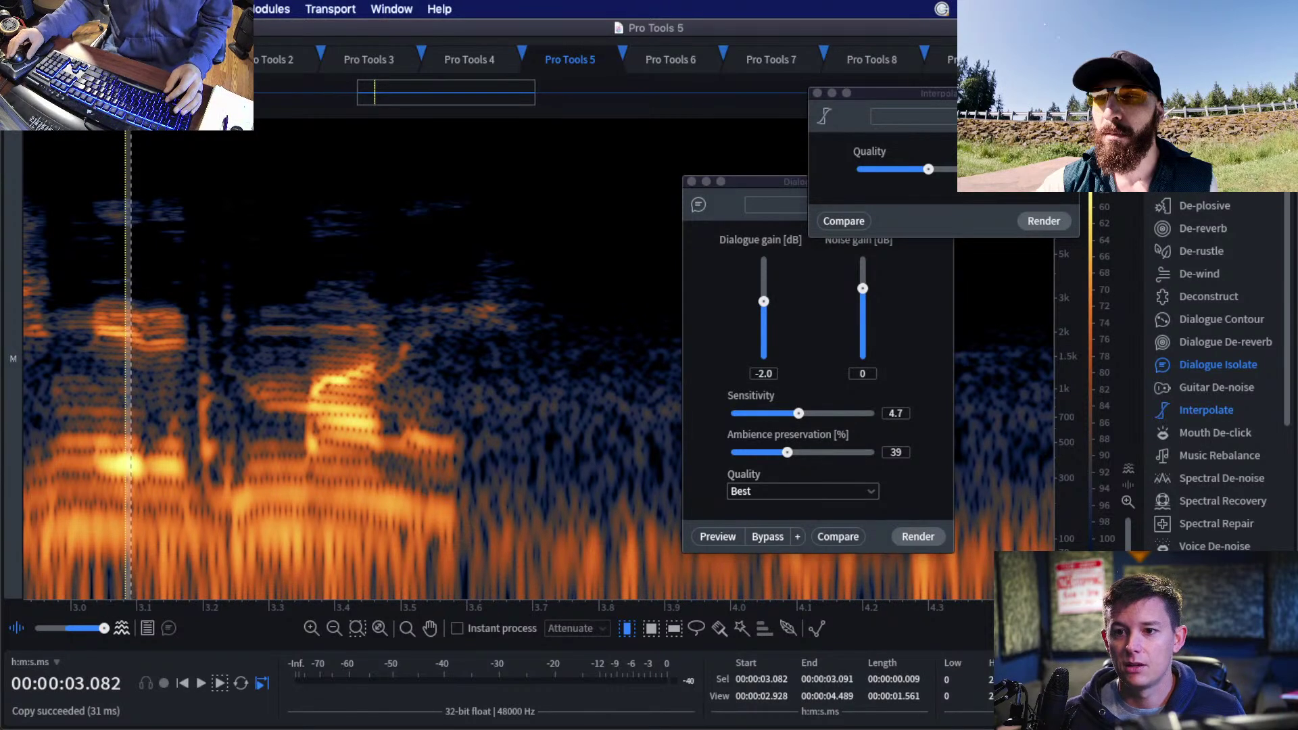
{"action": "scroll", "coordinate": [217, 298], "scroll_direction": "up", "scroll_amount": 5}
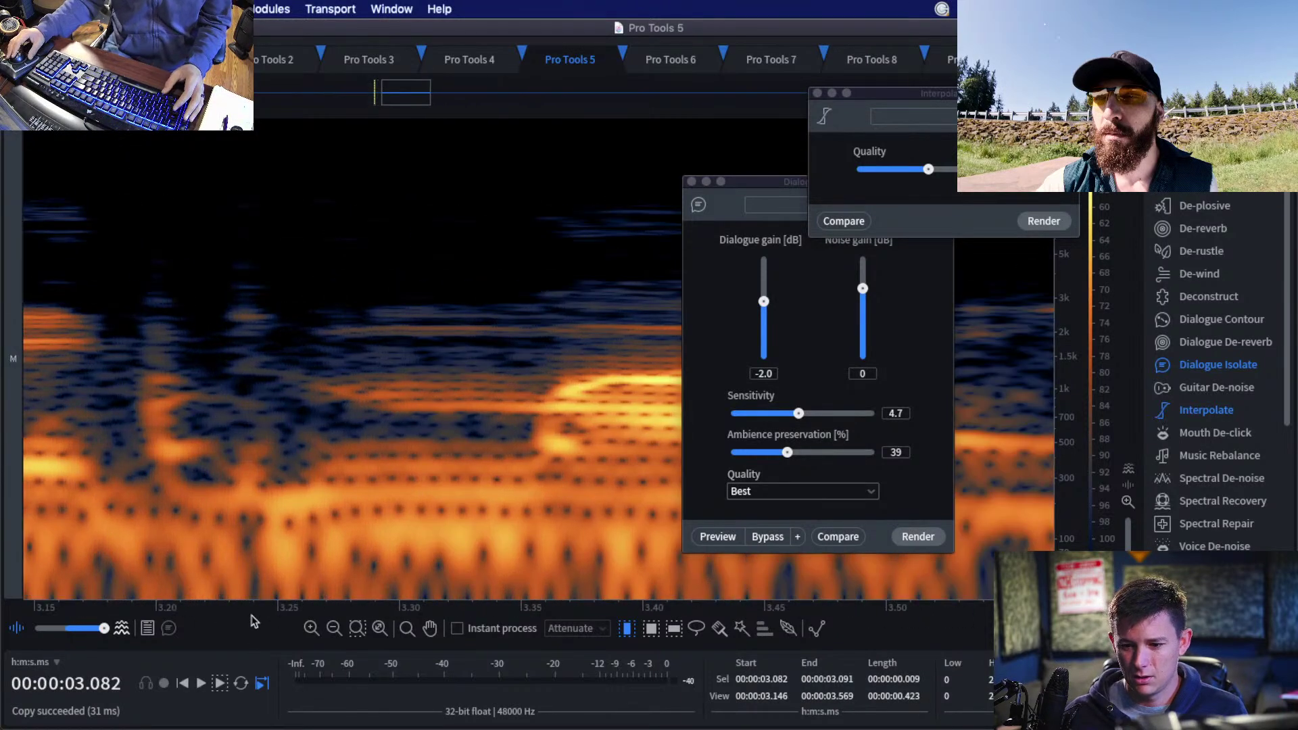
{"action": "scroll", "coordinate": [195, 480], "scroll_direction": "left", "scroll_amount": 5}
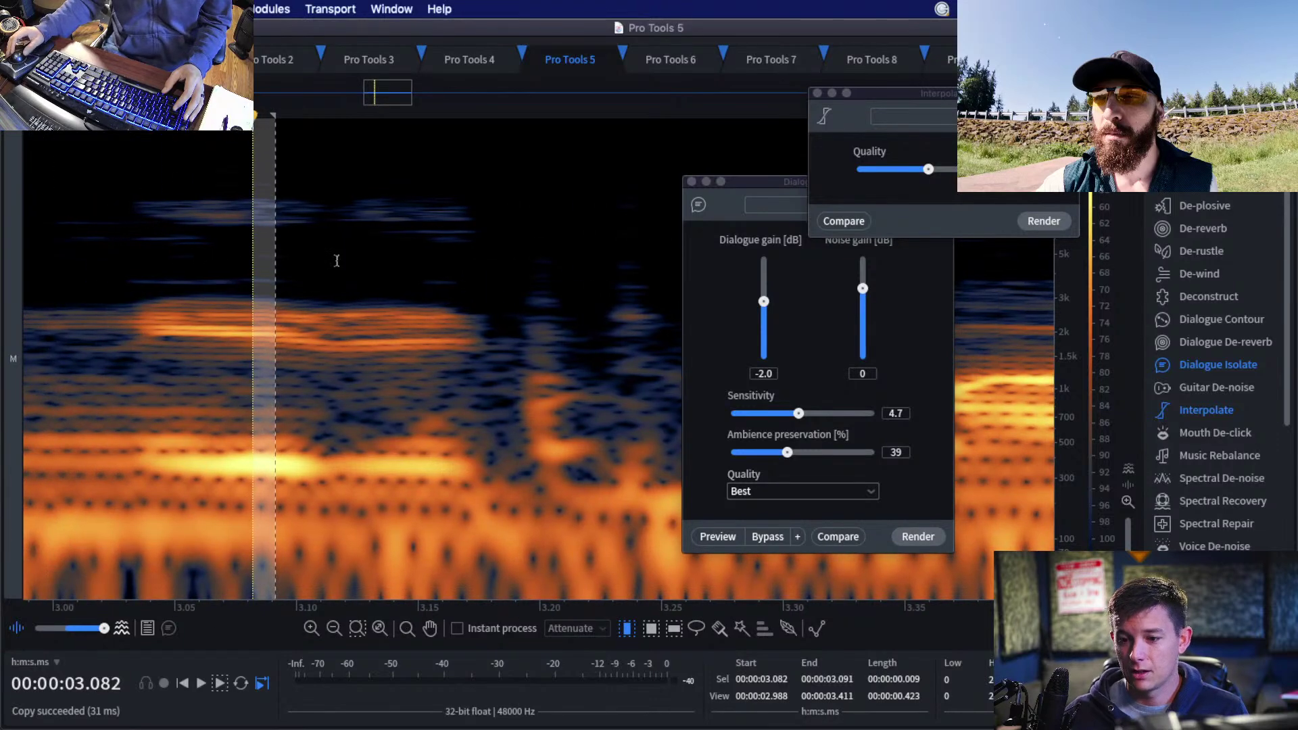
{"action": "left_click", "coordinate": [182, 8]}
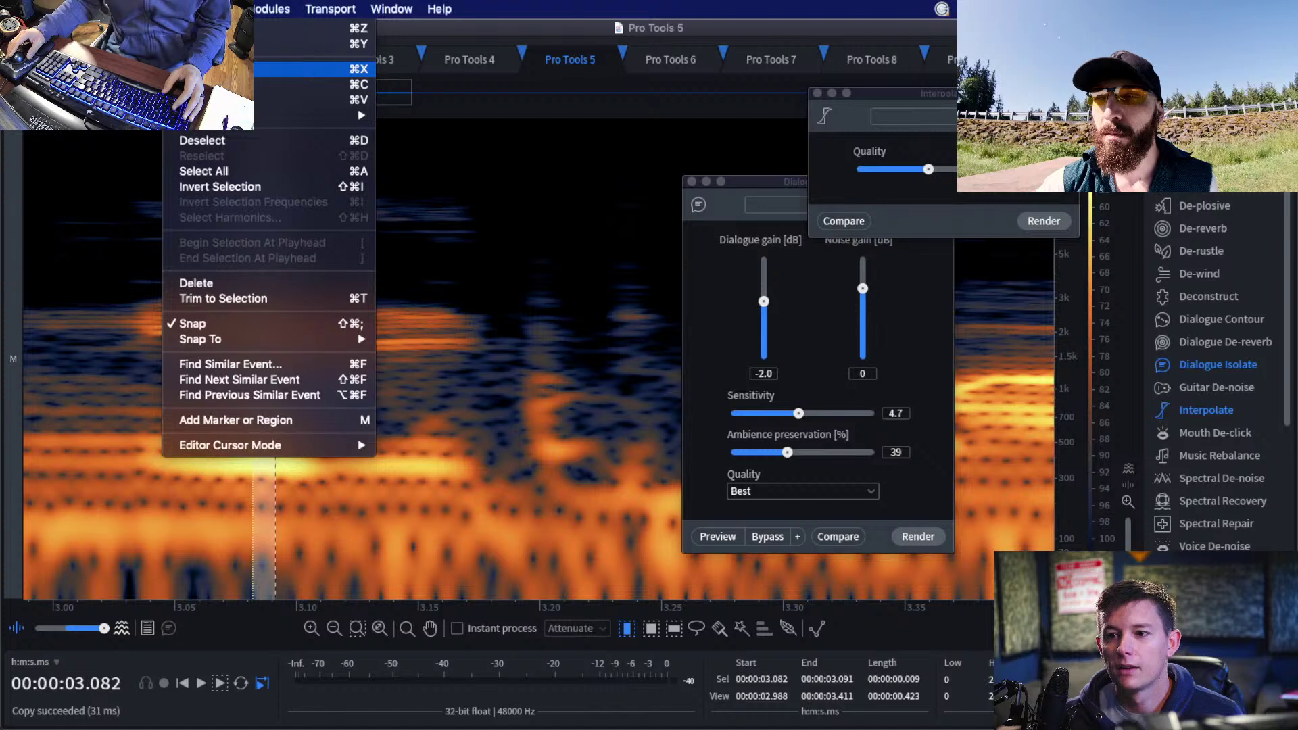
{"action": "left_click", "coordinate": [203, 69]}
{"action": "key", "text": "super+z"}
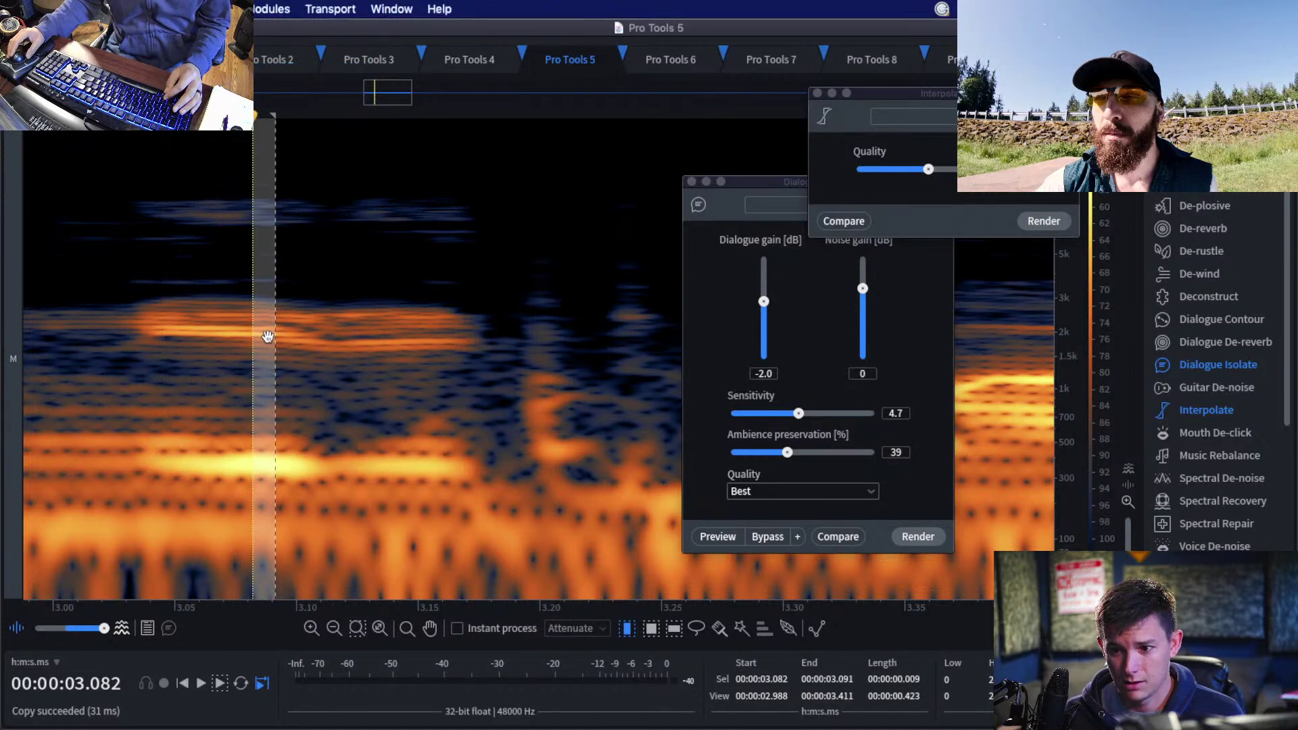
Copy the quiet gap from about 1.897 to 2.000 s and paste it into the slice from 2.800 to 2.805 s.
{"action": "scroll", "coordinate": [446, 347], "scroll_direction": "down", "scroll_amount": 3}
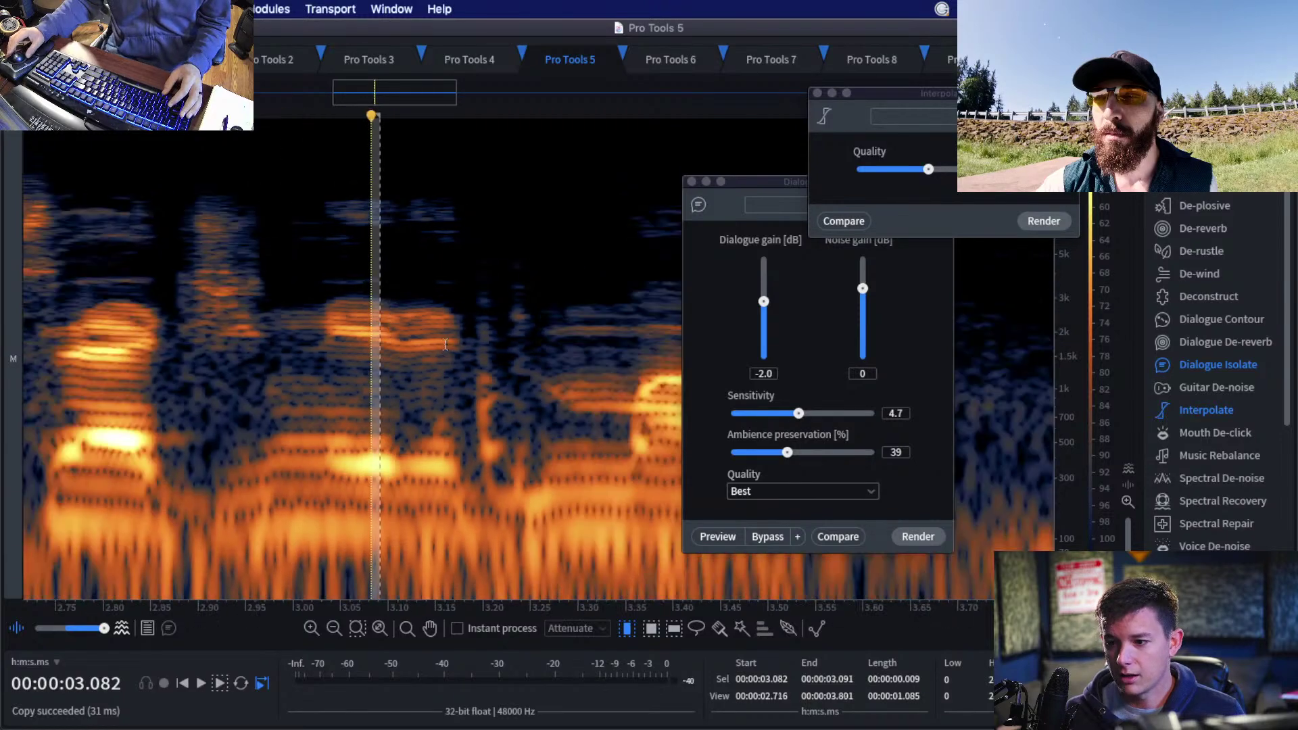
{"action": "left_click", "coordinate": [228, 339]}
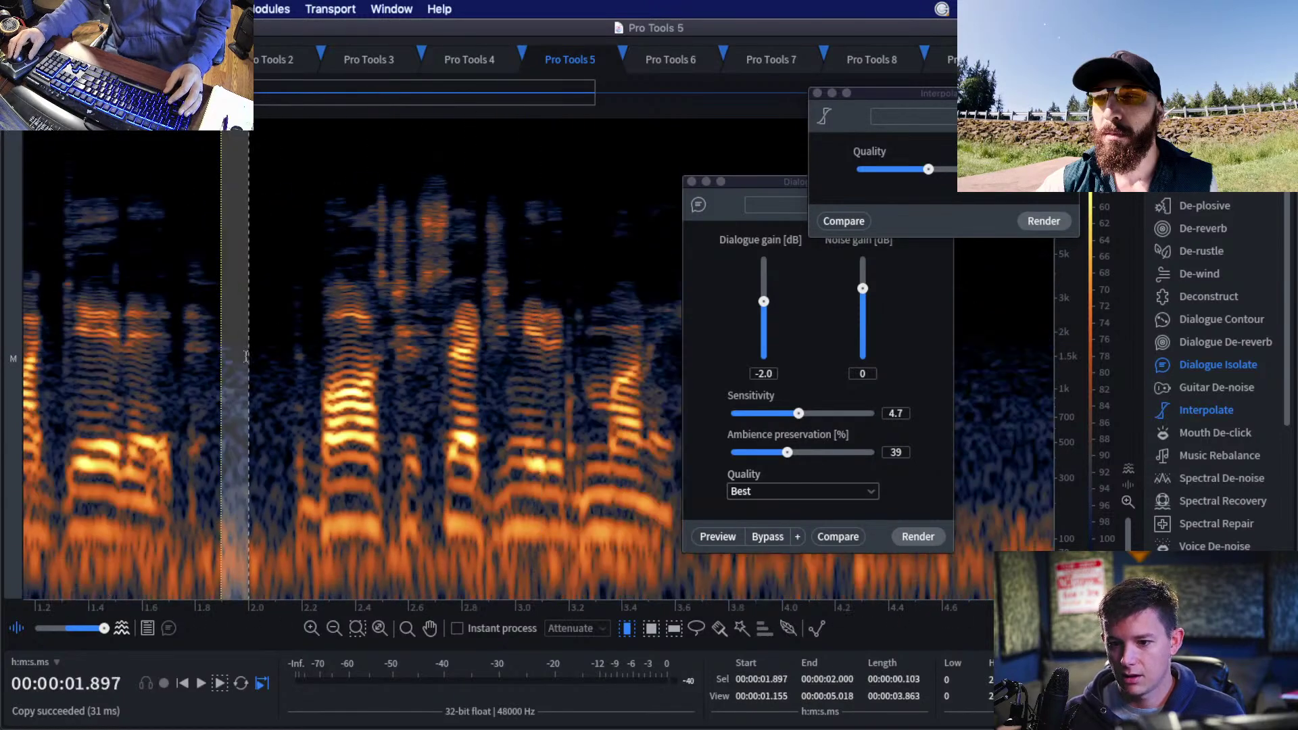
{"action": "left_click", "coordinate": [514, 345]}
{"action": "scroll", "coordinate": [520, 345], "scroll_direction": "up", "scroll_amount": 3}
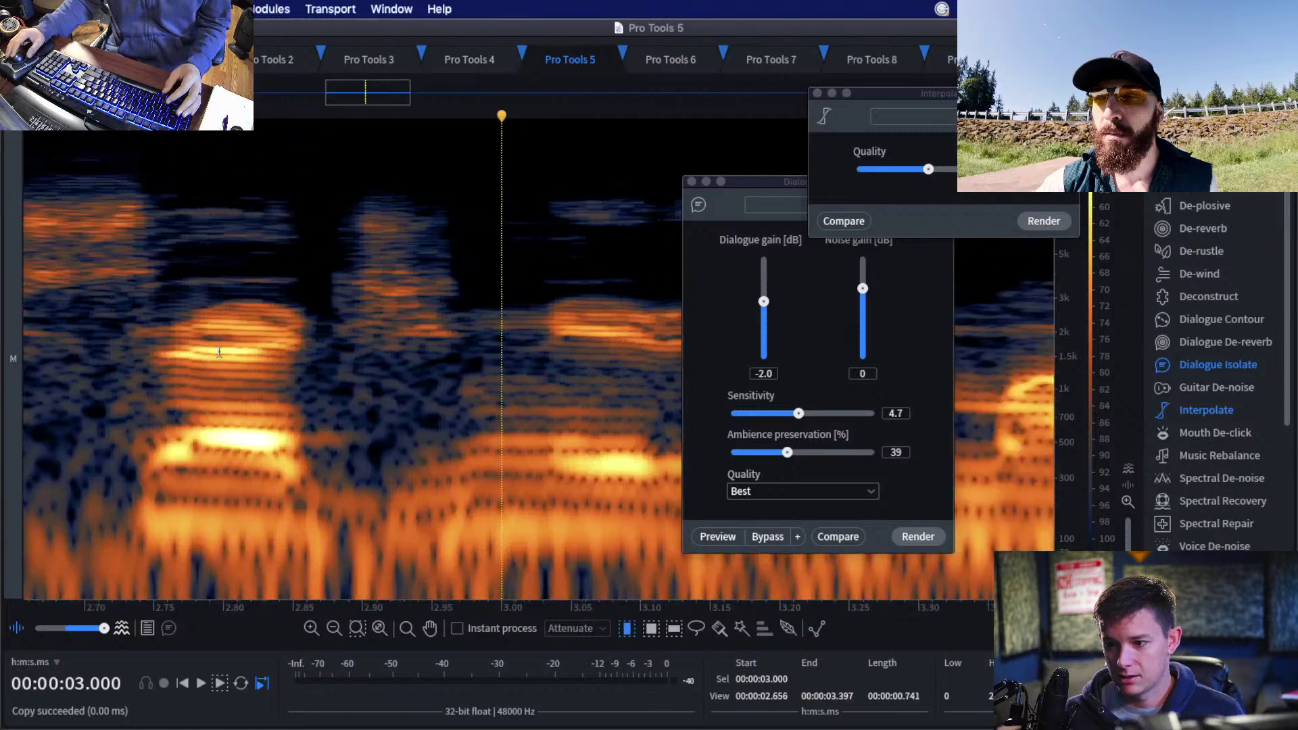
{"action": "left_click", "coordinate": [216, 349]}
{"action": "scroll", "coordinate": [217, 352], "scroll_direction": "up", "scroll_amount": 4}
{"action": "left_click_drag", "start_coordinate": [241, 348], "coordinate": [260, 348]}
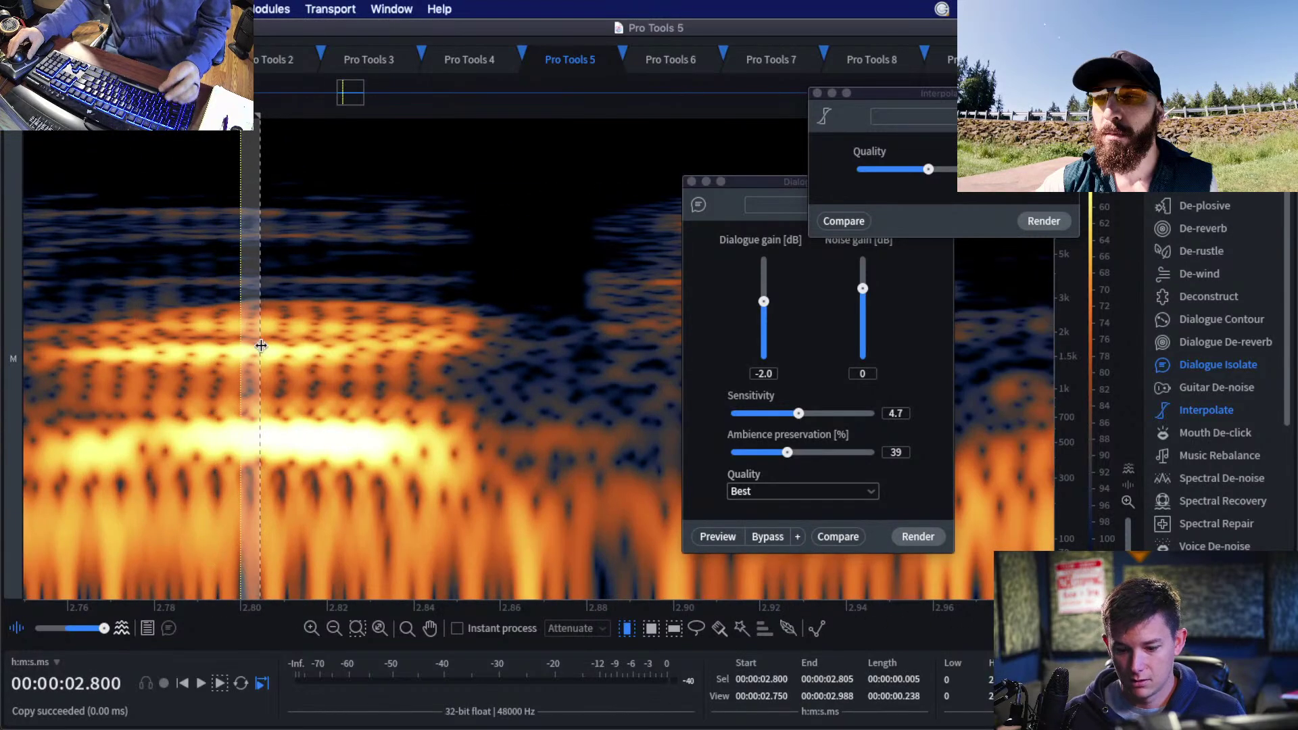
{"action": "key", "text": "super+v"}
Play back the speech from about 2.75 s to hear the pasted audio.
{"action": "left_click", "coordinate": [149, 325]}
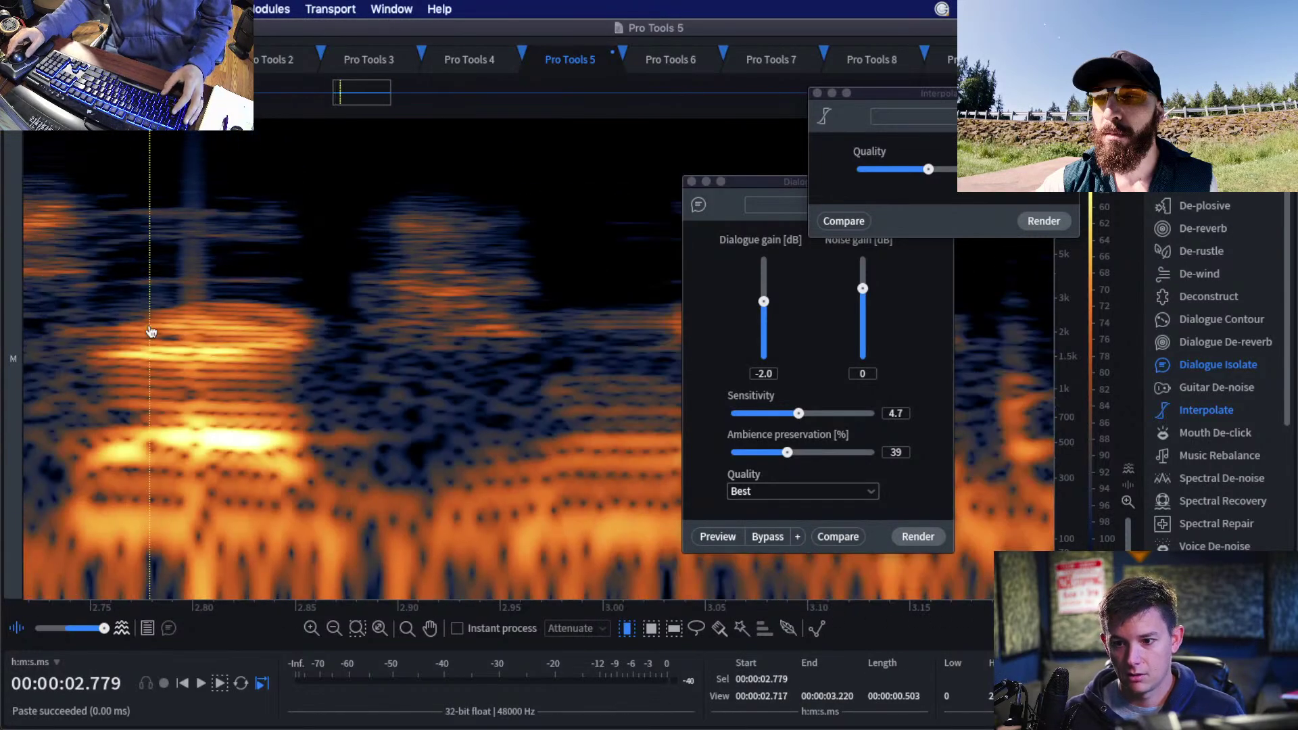
{"action": "scroll", "coordinate": [132, 317], "scroll_direction": "down", "scroll_amount": 3}
{"action": "left_click", "coordinate": [96, 298]}
{"action": "key", "text": "space"}
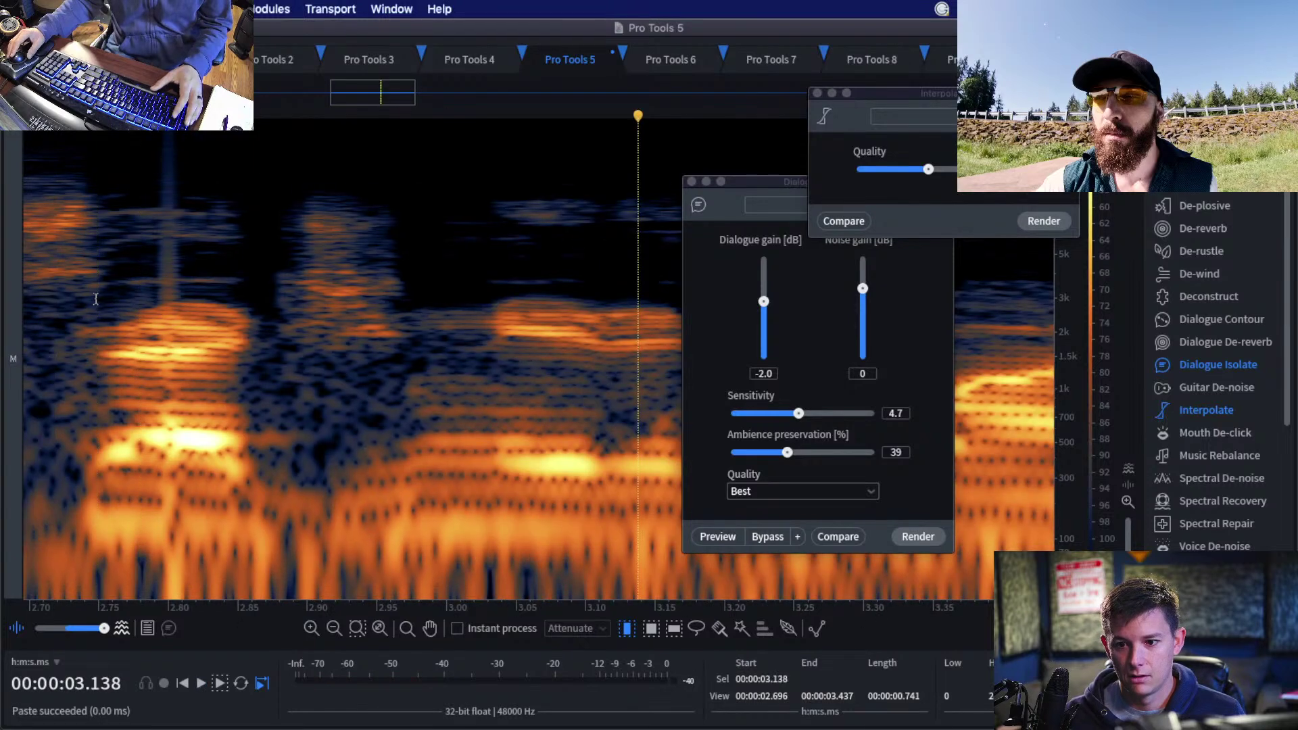
{"action": "key", "text": "space"}
Select the click from about 2.795 to 2.805 s and render Interpolate on it.
{"action": "scroll", "coordinate": [96, 295], "scroll_direction": "up", "scroll_amount": 2}
{"action": "left_click", "coordinate": [145, 292]}
{"action": "scroll", "coordinate": [221, 302], "scroll_direction": "up", "scroll_amount": 2}
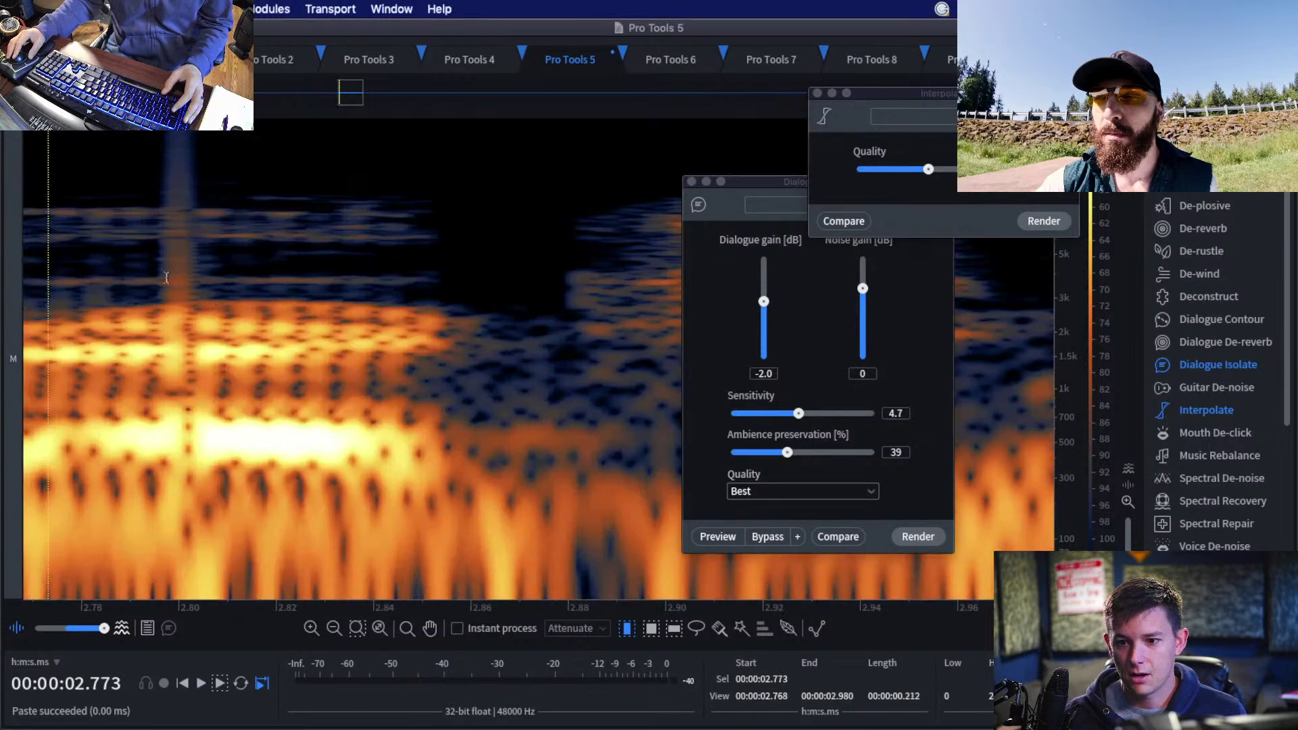
{"action": "left_click_drag", "start_coordinate": [154, 277], "coordinate": [204, 284]}
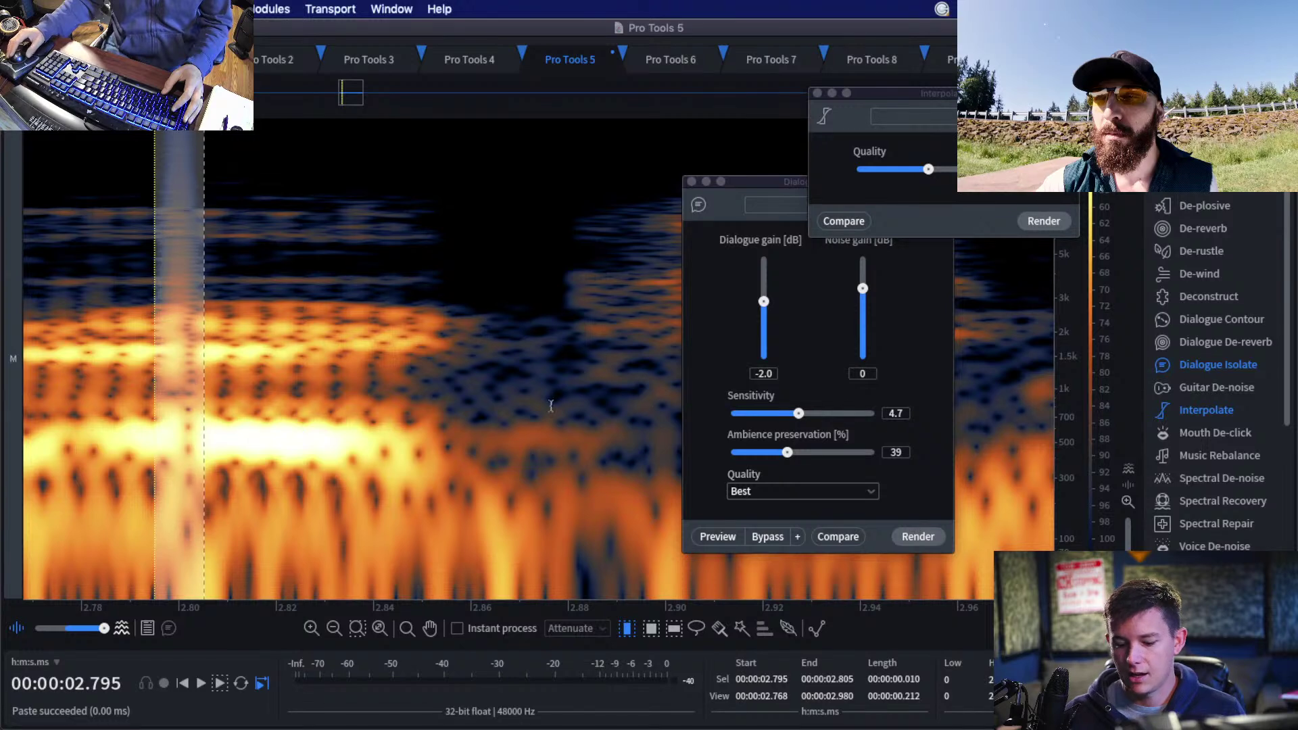
{"action": "key", "text": "super+r"}
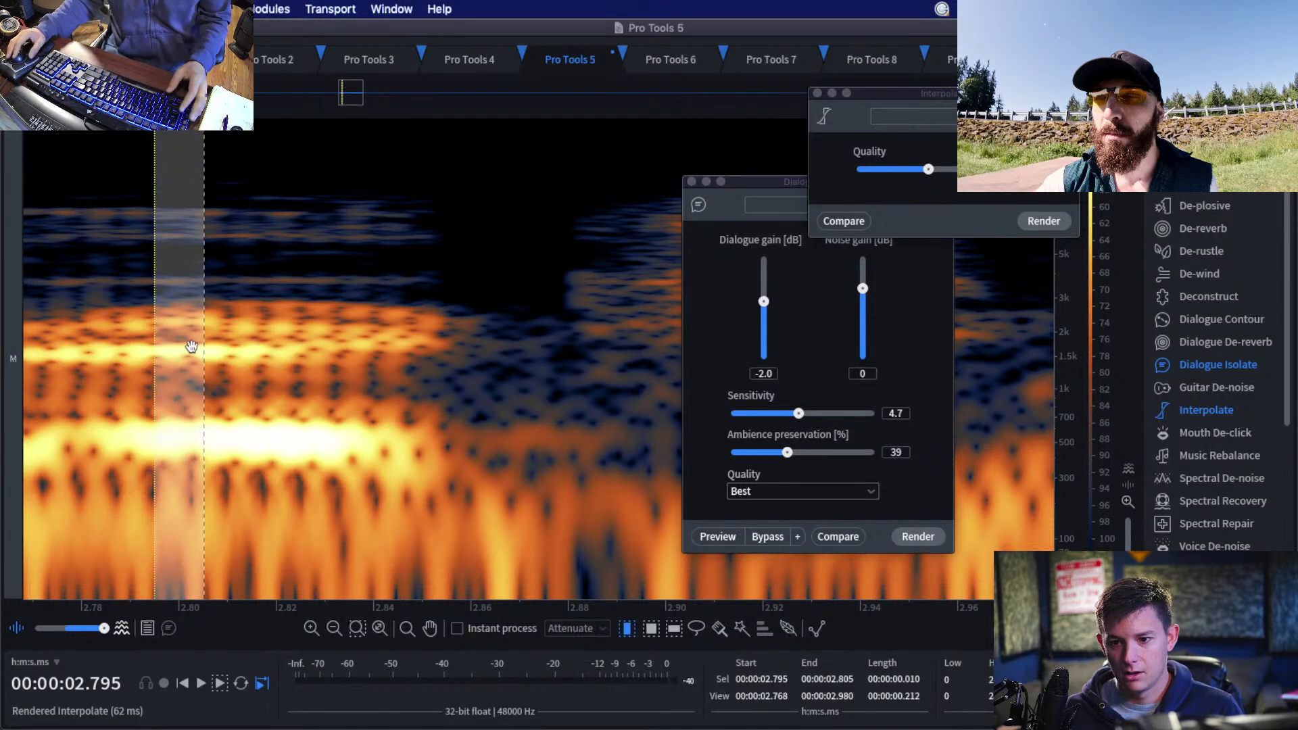
Play back the interpolated passage from about 2.66 s to check the click repair.
{"action": "scroll", "coordinate": [191, 346], "scroll_direction": "down", "scroll_amount": 5}
{"action": "left_click", "coordinate": [106, 295]}
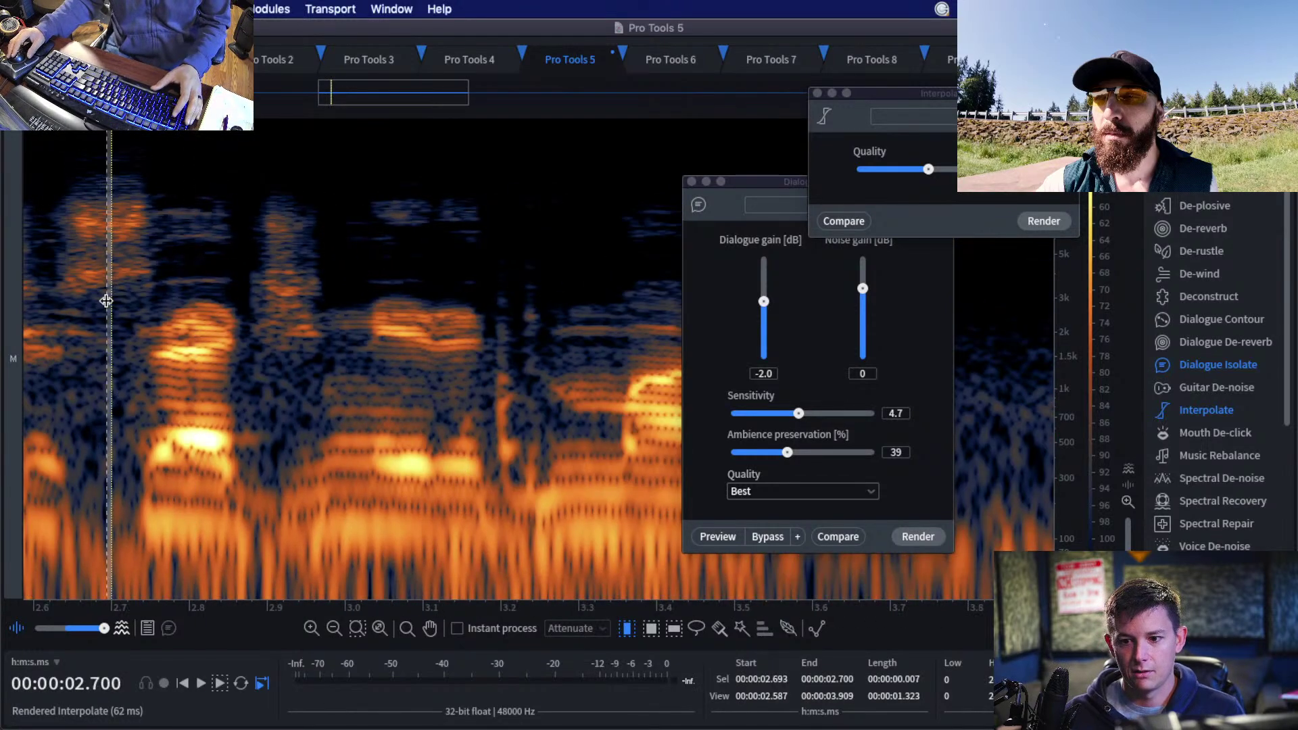
{"action": "left_click", "coordinate": [84, 272]}
{"action": "key", "text": "space"}
{"action": "key", "text": "space"}
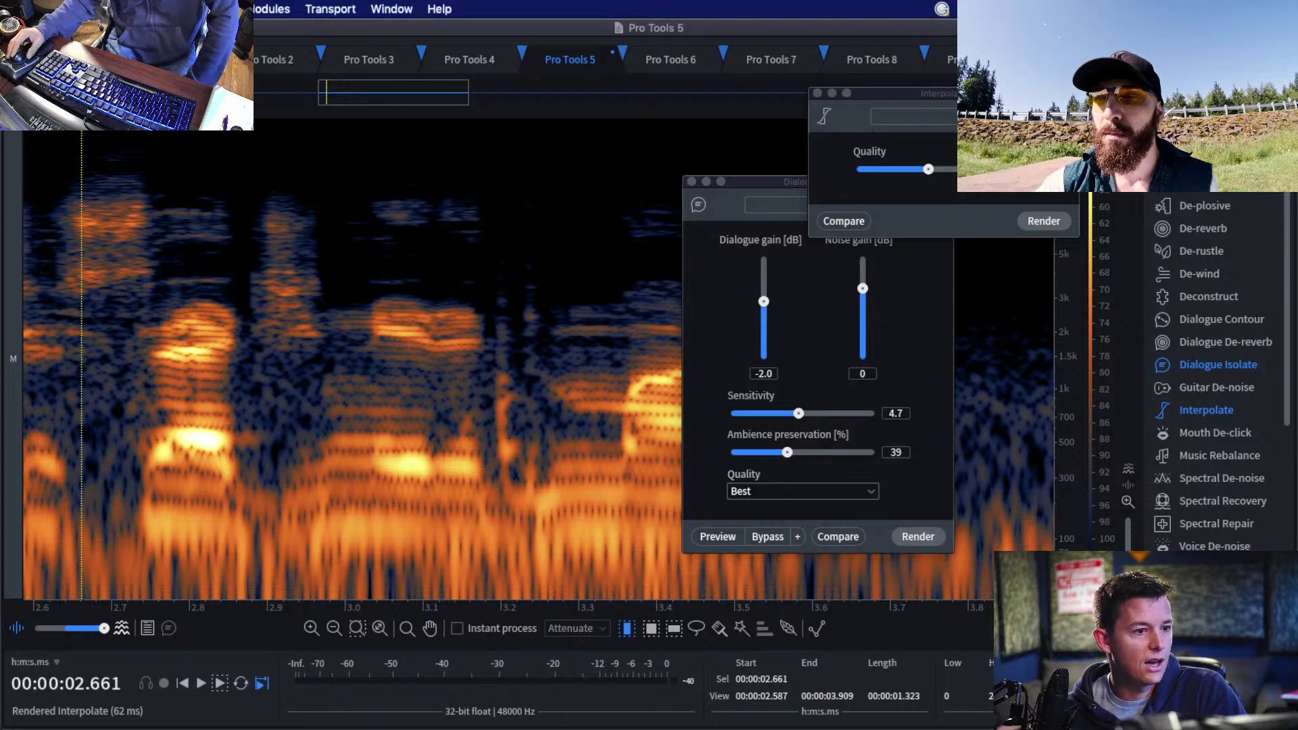
Close all the open Pro Tools clips in RX and discard the unsaved changes to Pro Tools 5.
{"action": "key", "text": "super+Tab"}
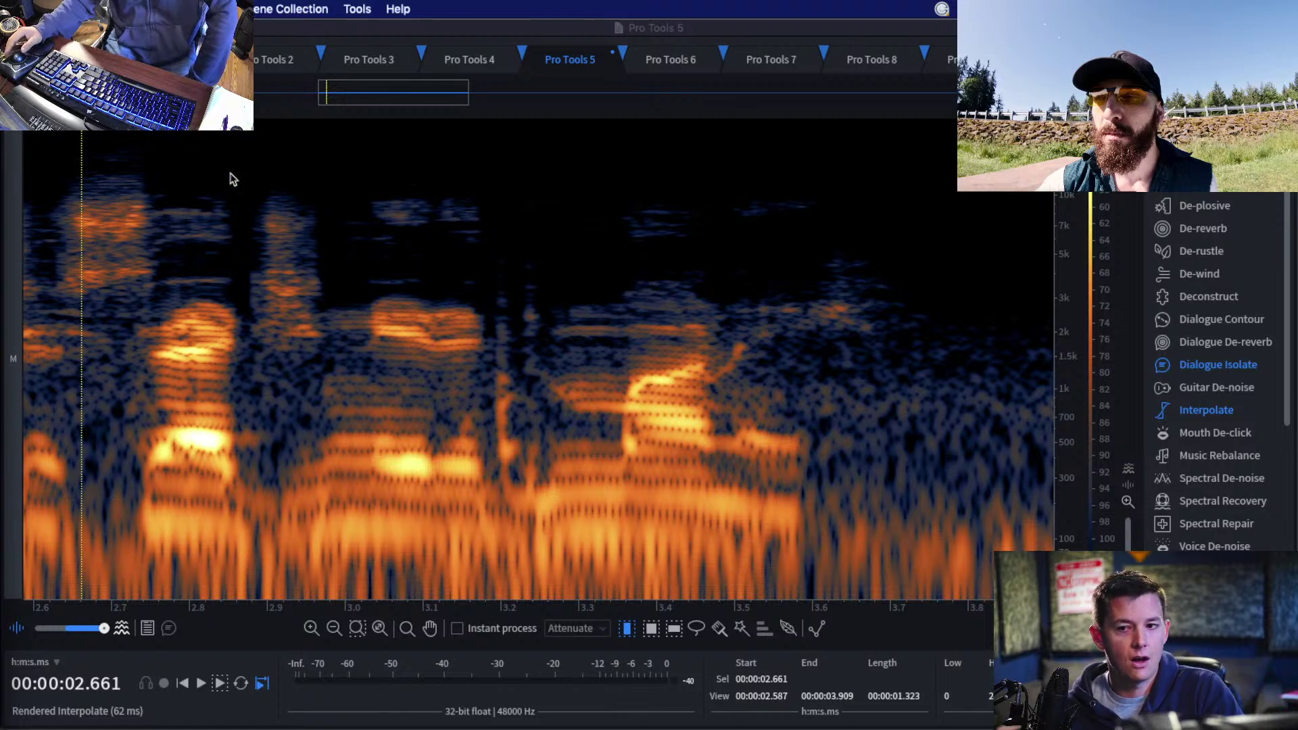
{"action": "key", "text": "super+w"}
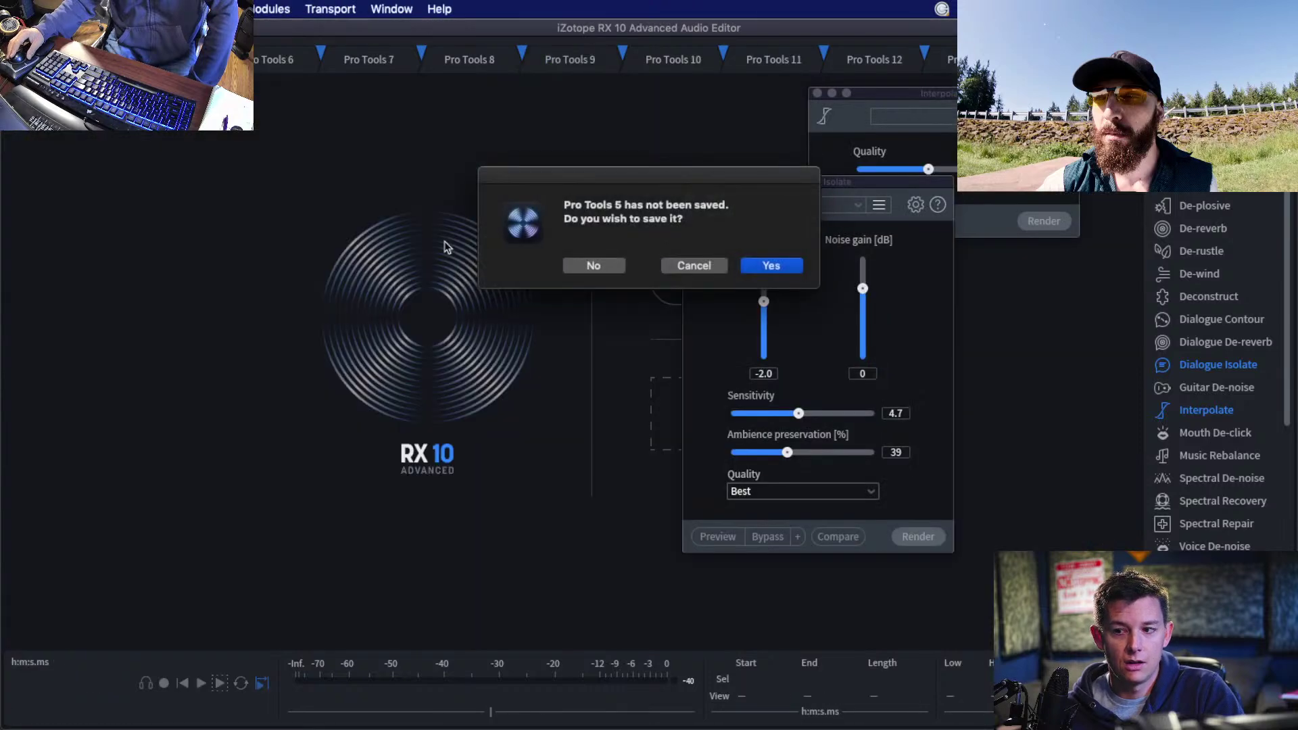
{"action": "left_click", "coordinate": [596, 265]}
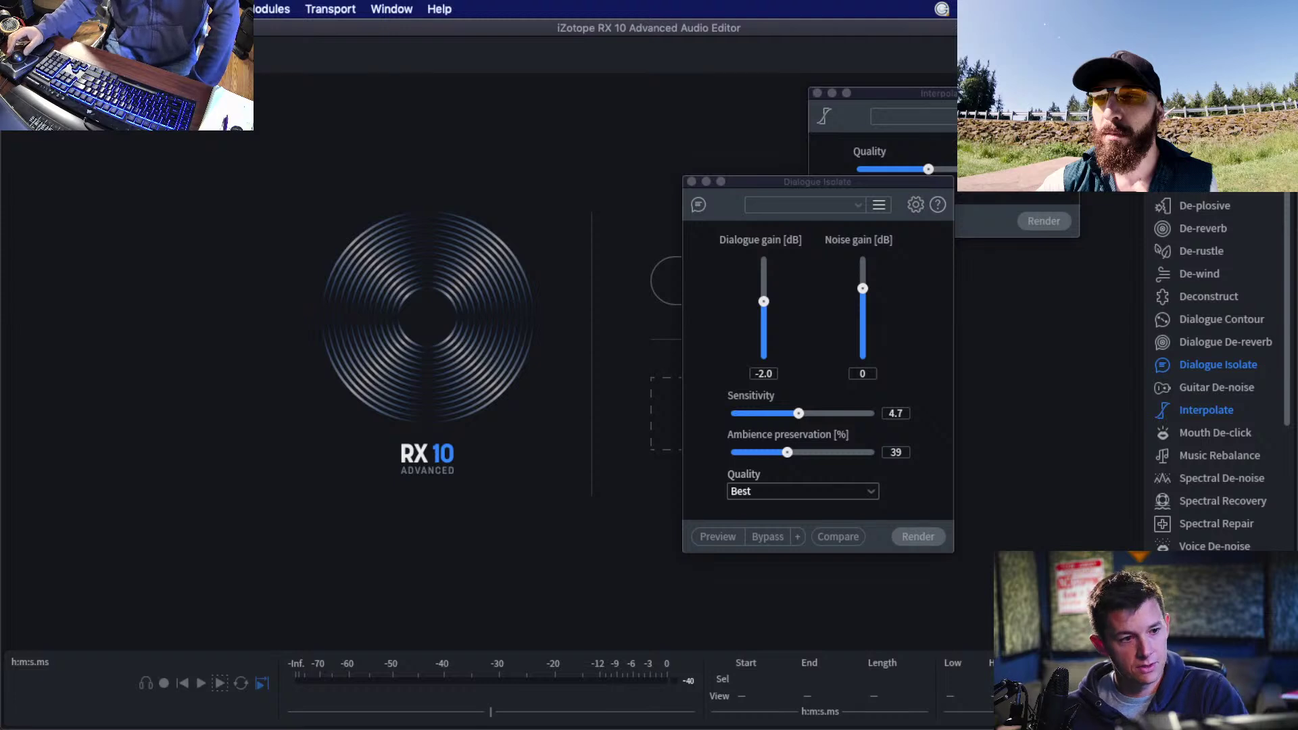
Switch to Pro Tools and back to RX, and close the Dialogue Isolate and Interpolate modules.
{"action": "key", "text": "super+Tab"}
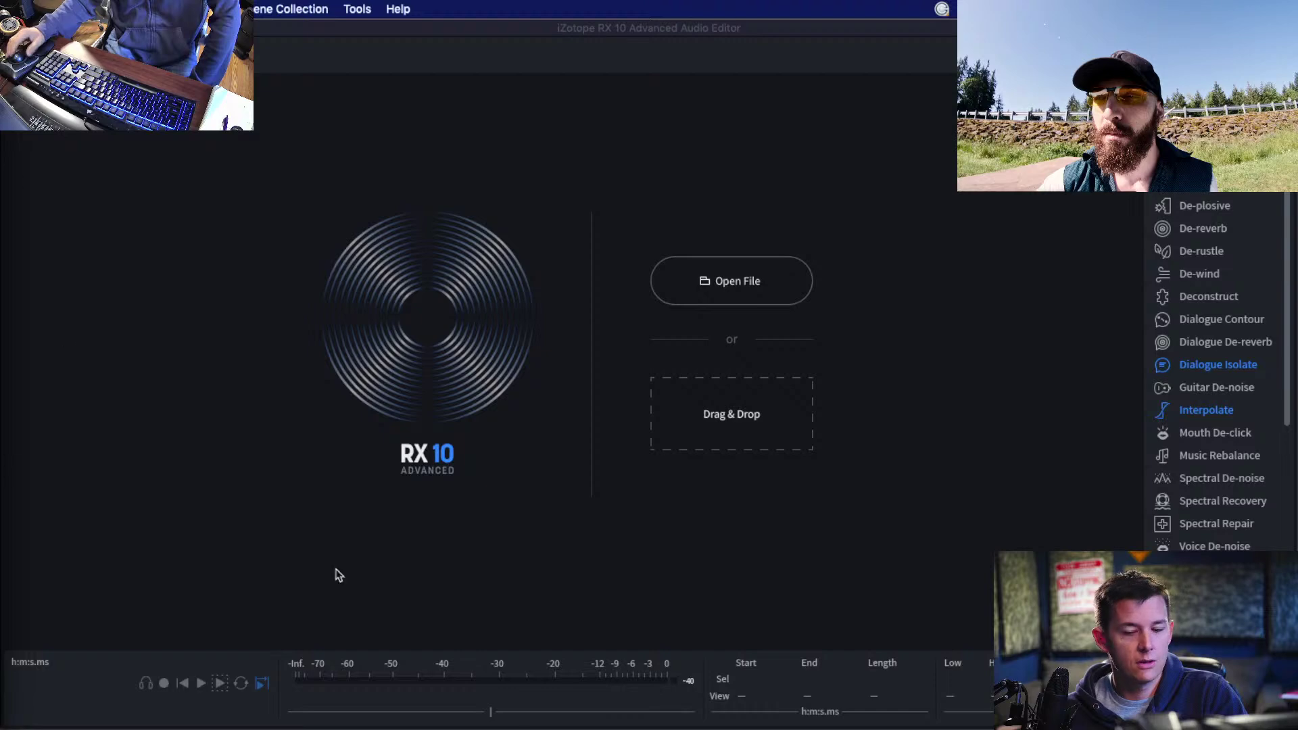
{"action": "left_click", "coordinate": [788, 695]}
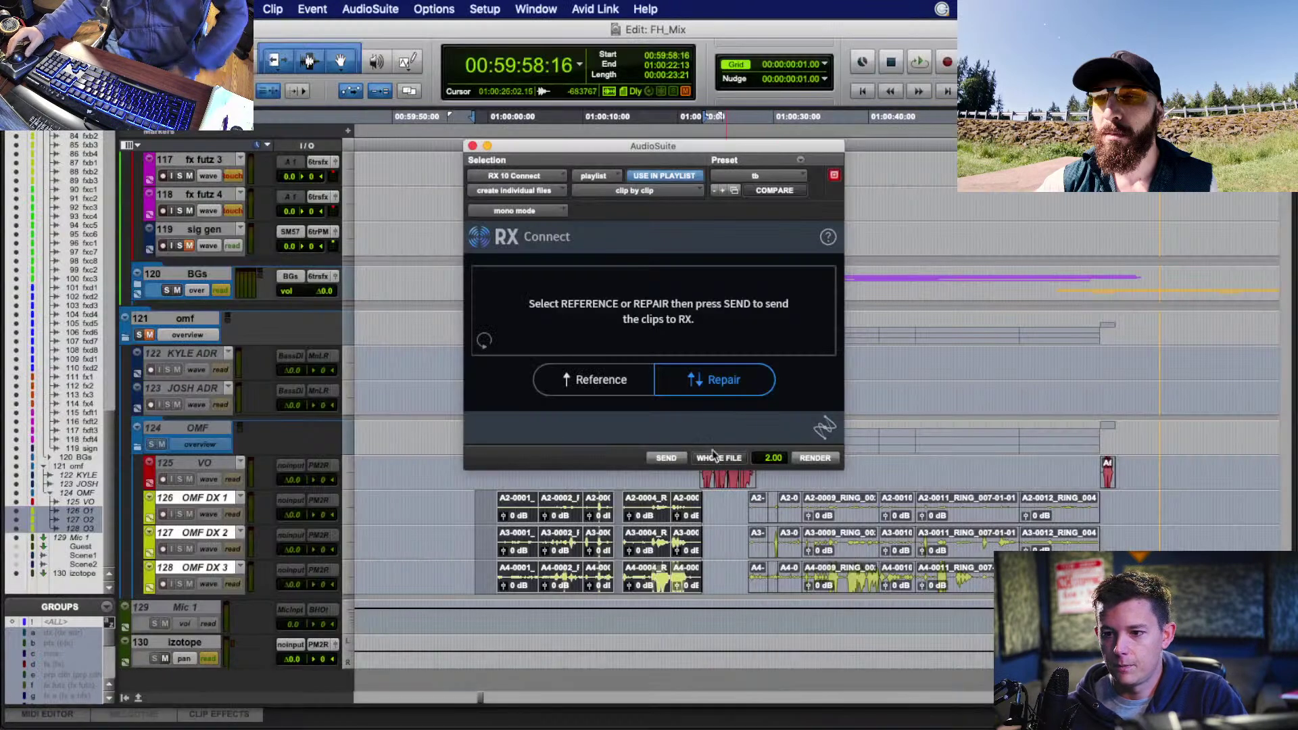
{"action": "mouse_move", "coordinate": [597, 725]}
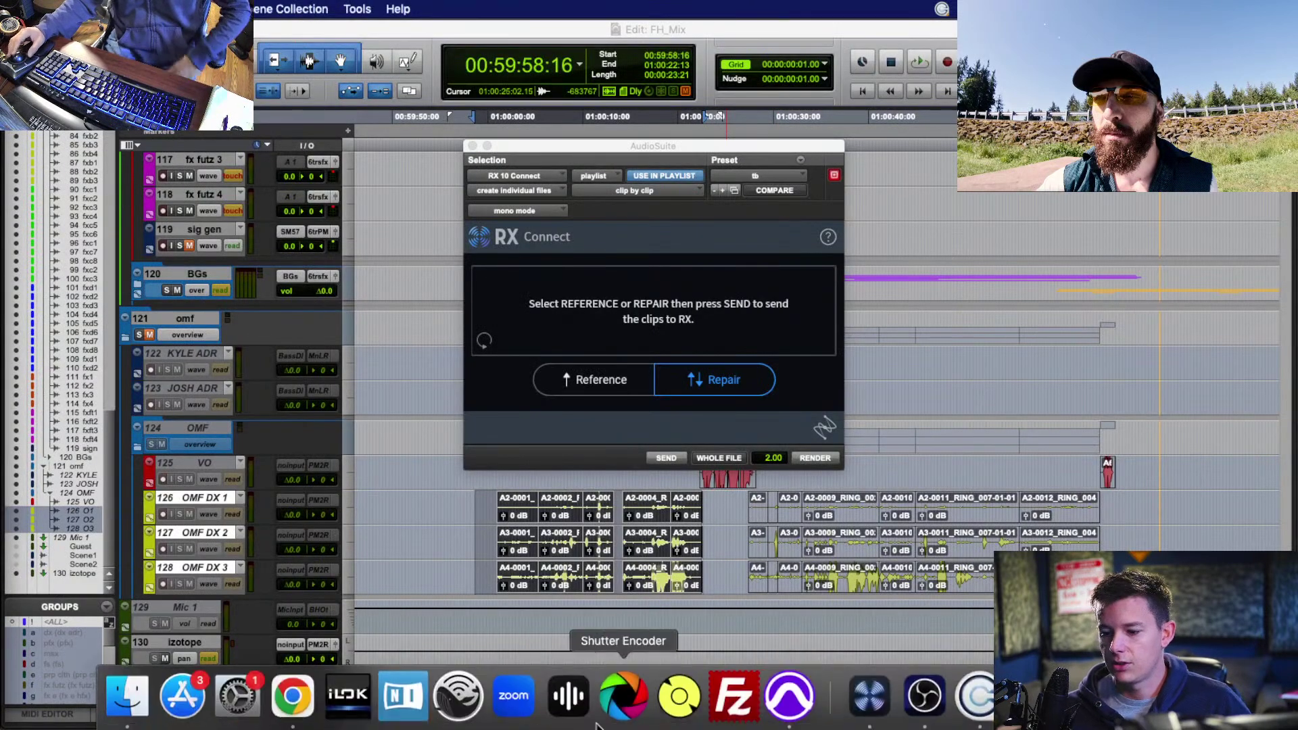
{"action": "left_click", "coordinate": [870, 695]}
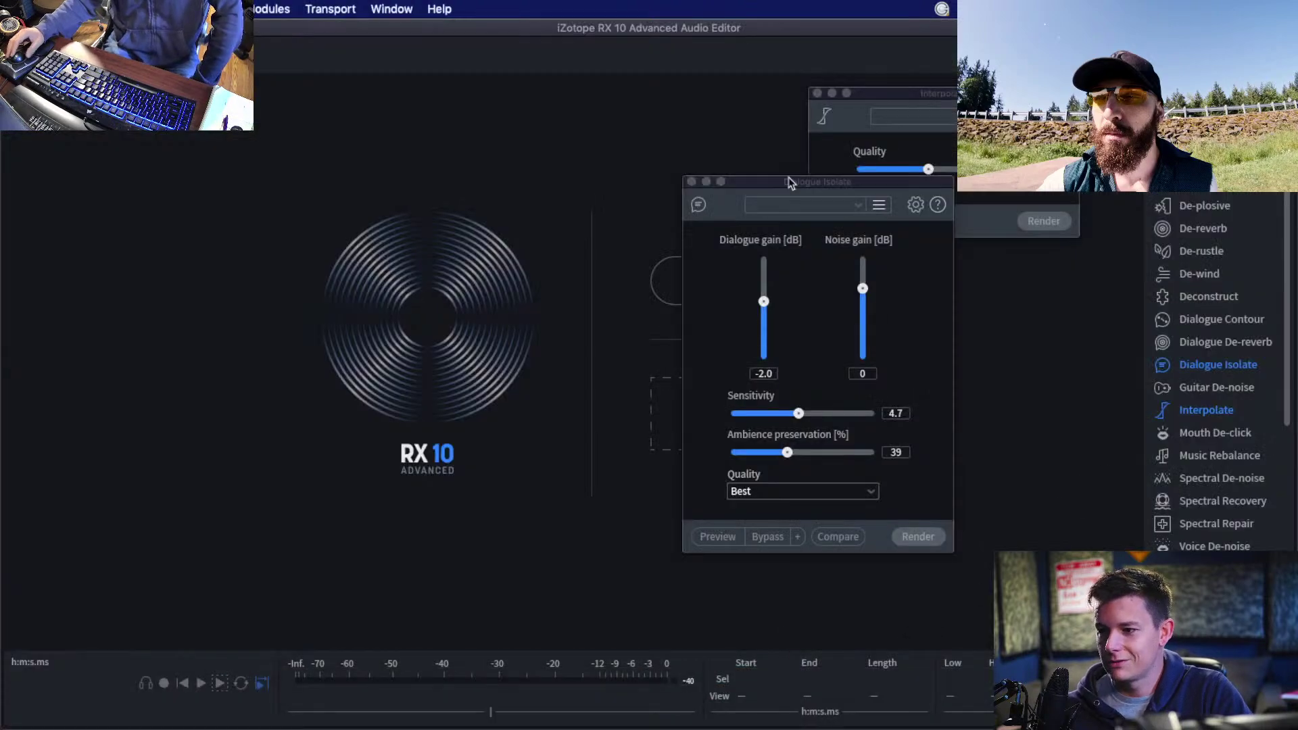
{"action": "left_click", "coordinate": [691, 181]}
{"action": "left_click", "coordinate": [817, 93]}
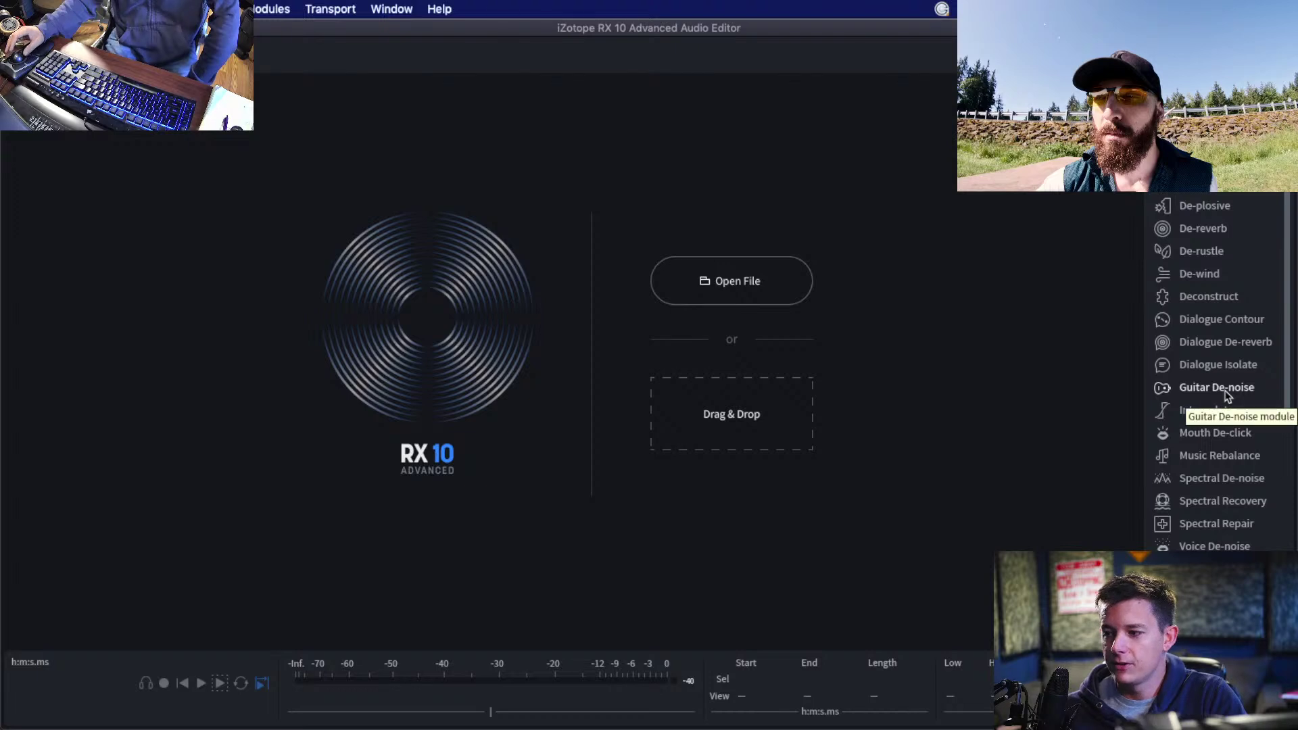
Open the De-reverb module and set its reduction to 1.7.
{"action": "left_click", "coordinate": [1201, 234]}
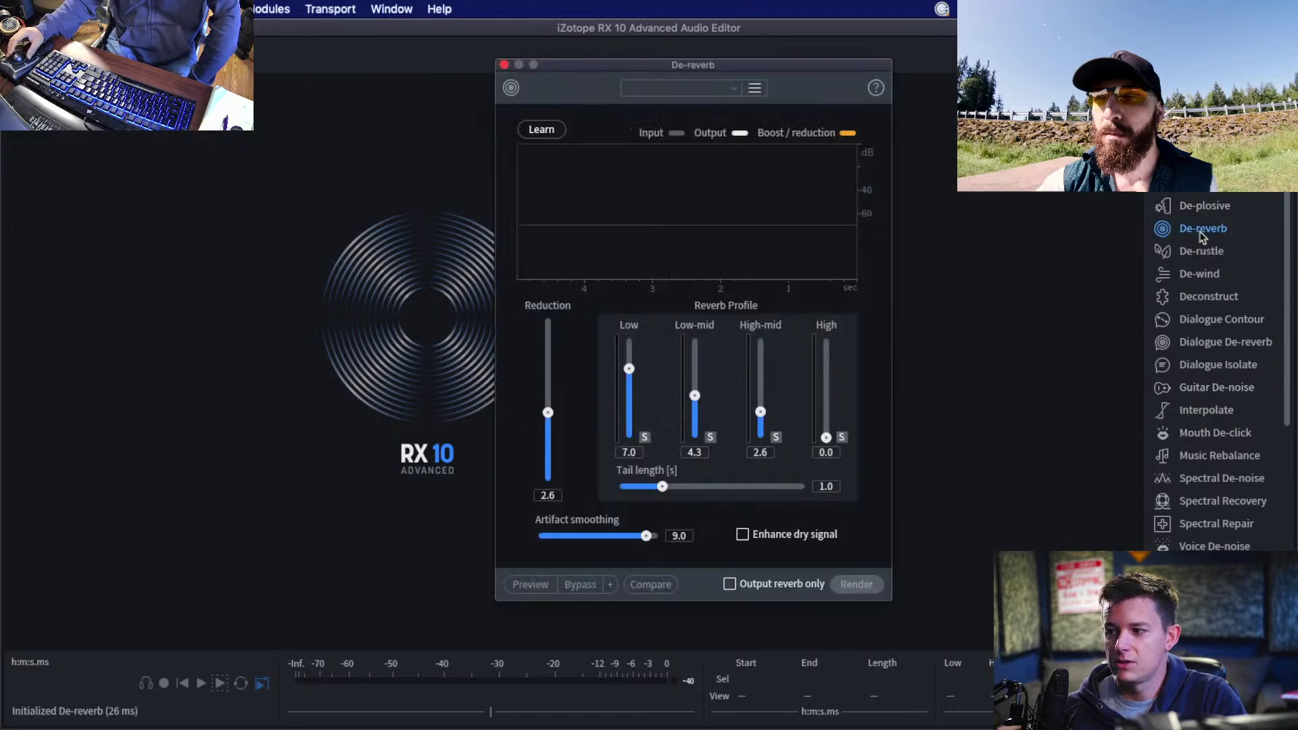
{"action": "left_click_drag", "start_coordinate": [826, 65], "coordinate": [656, 73]}
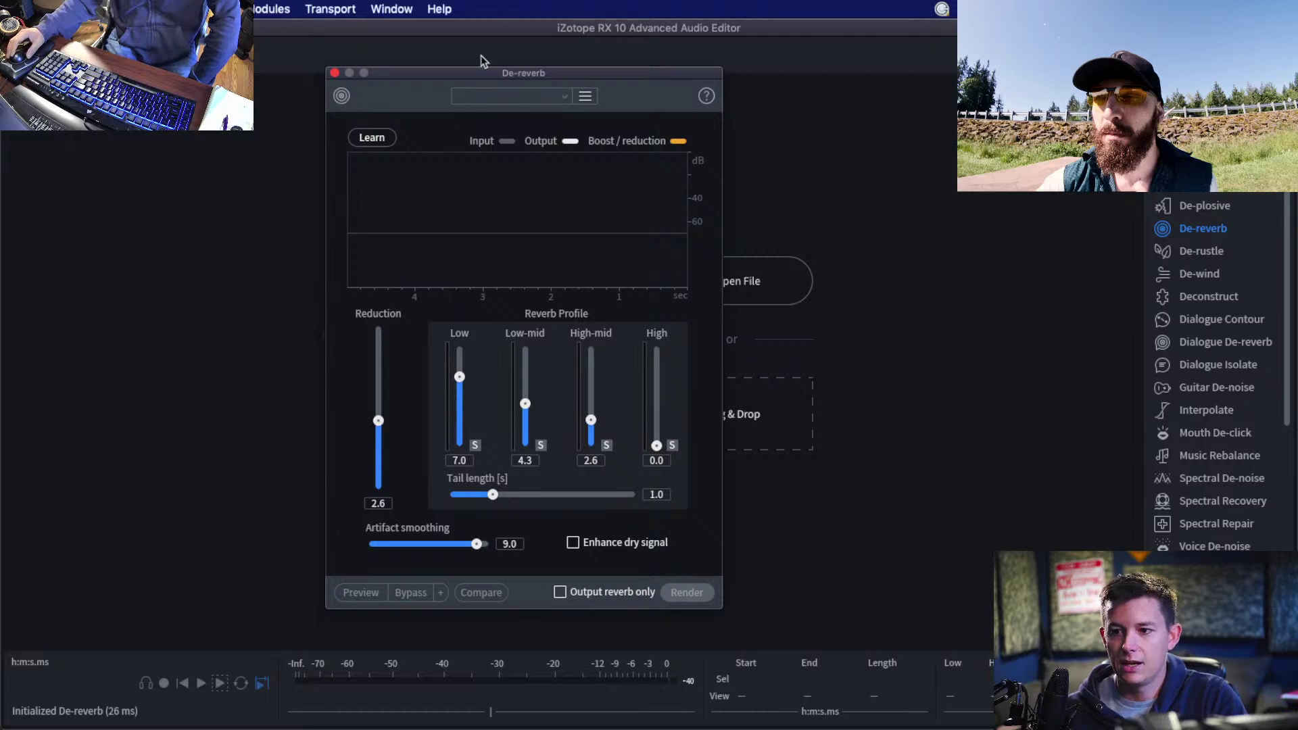
{"action": "left_click_drag", "start_coordinate": [461, 75], "coordinate": [488, 73]}
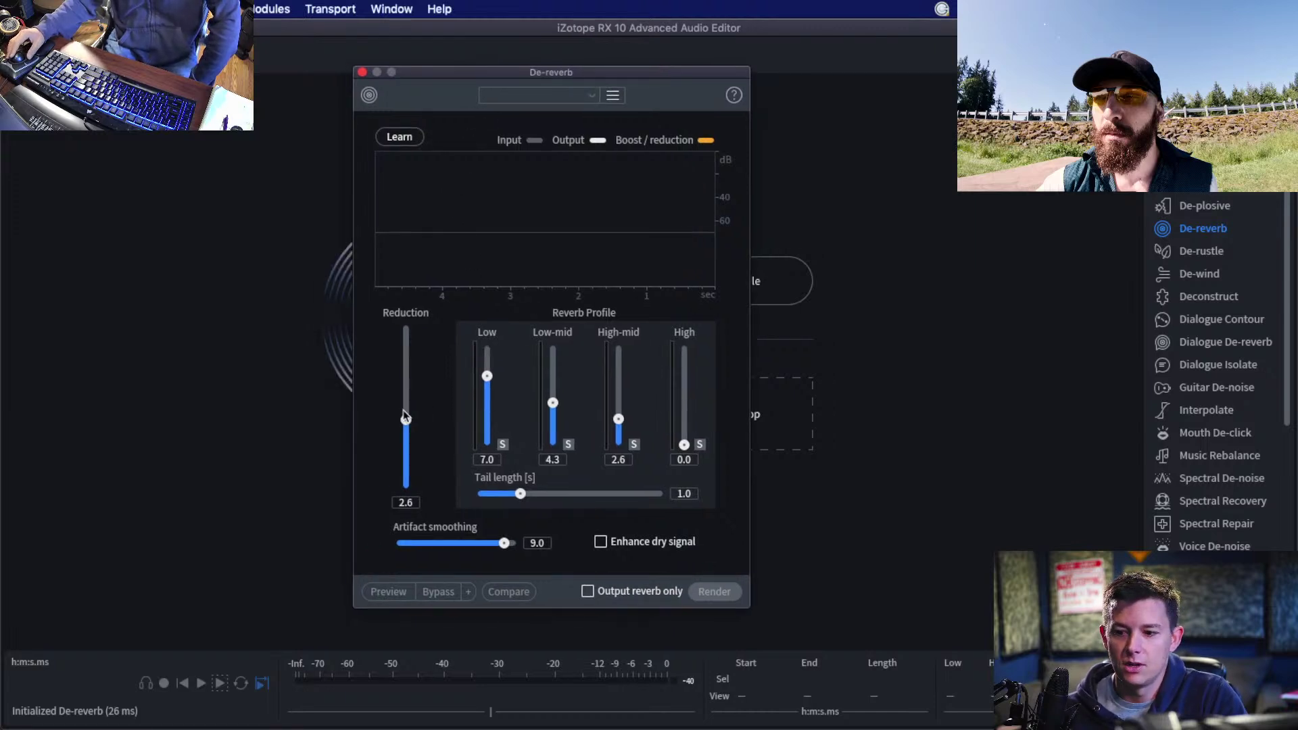
{"action": "mouse_move", "coordinate": [404, 415]}
{"action": "left_mouse_down"}
{"action": "mouse_move", "coordinate": [406, 443]}
{"action": "mouse_move", "coordinate": [411, 425]}
{"action": "left_mouse_up"}
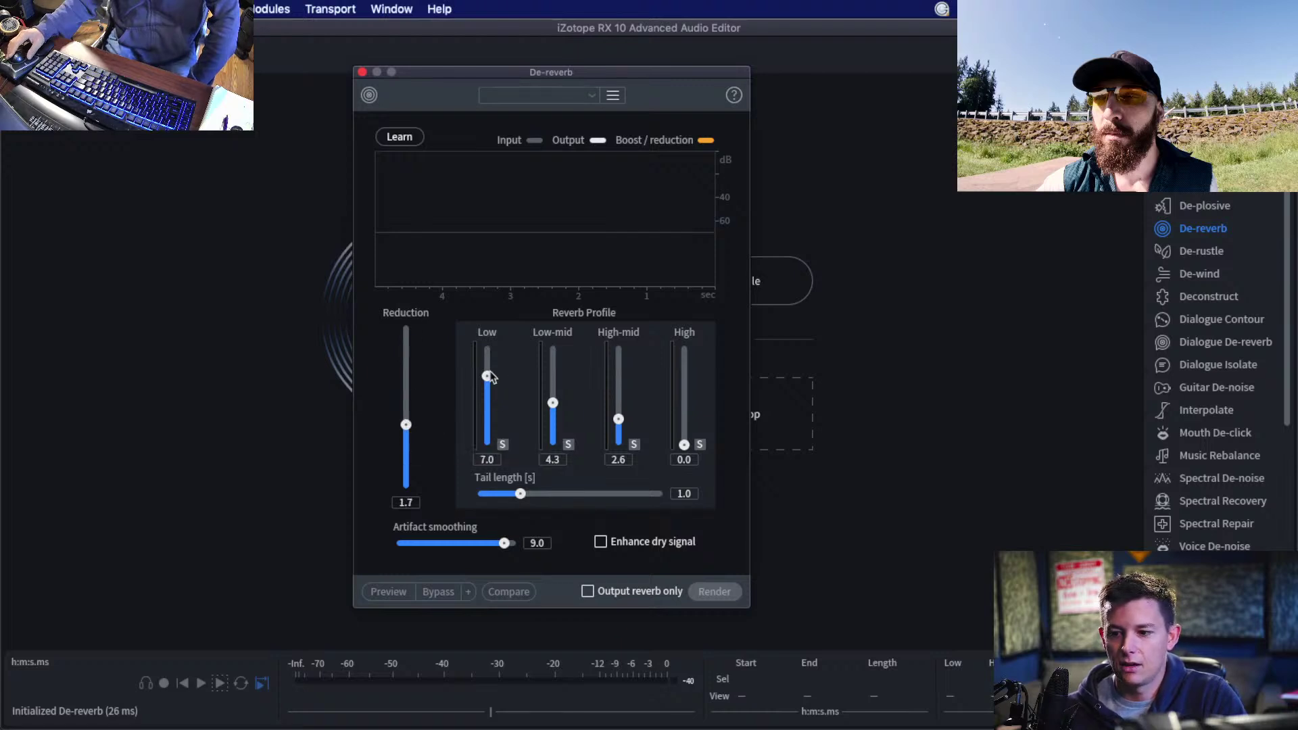
Set the De-reverb profile to Low 3.6, Low-mid 2.7, High-mid 2.0 and High 0.0, and close the module.
{"action": "left_click_drag", "start_coordinate": [489, 377], "coordinate": [552, 416]}
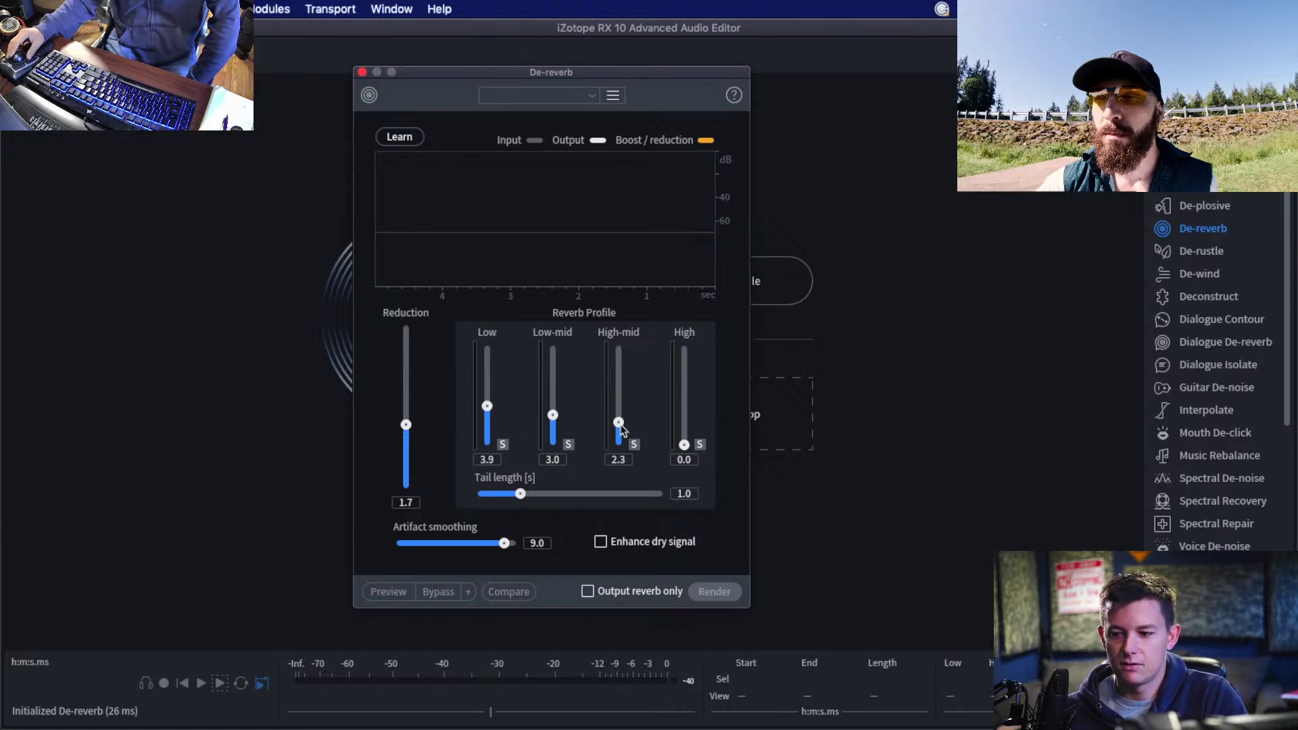
{"action": "left_click_drag", "start_coordinate": [495, 408], "coordinate": [492, 414]}
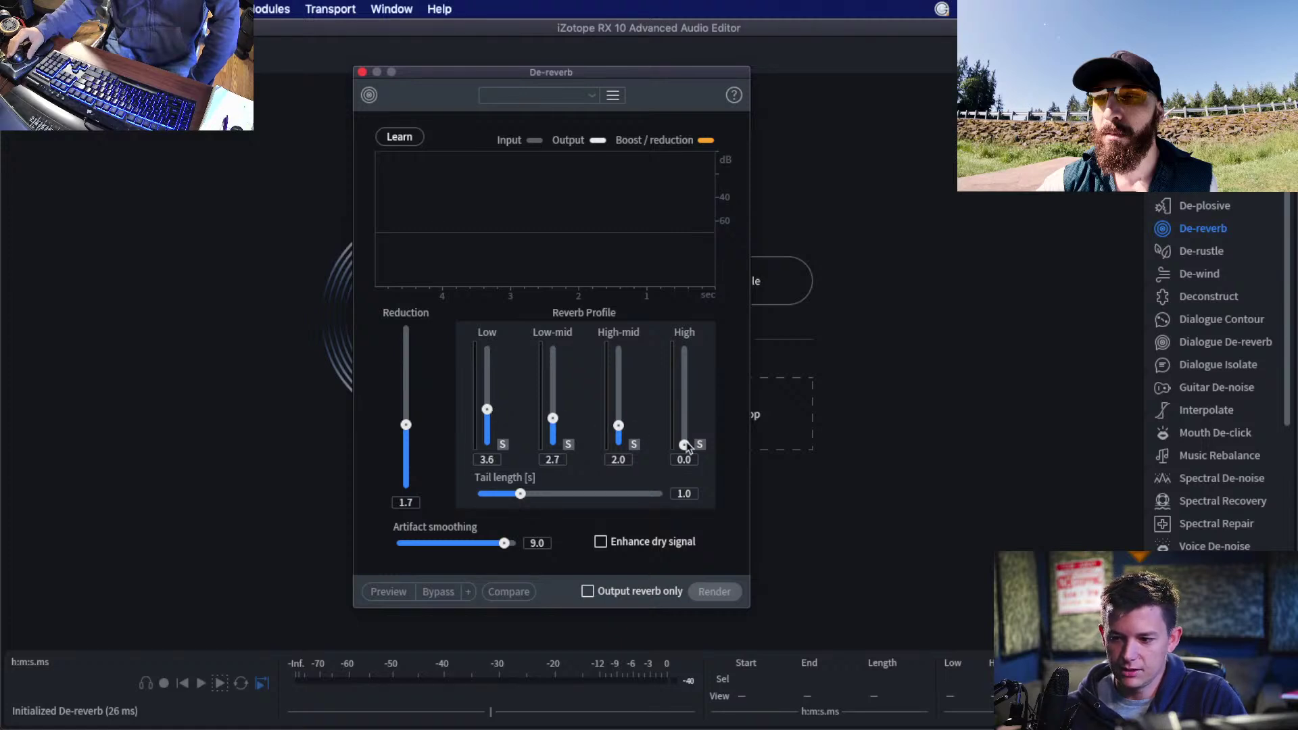
{"action": "left_click_drag", "start_coordinate": [684, 445], "coordinate": [684, 447]}
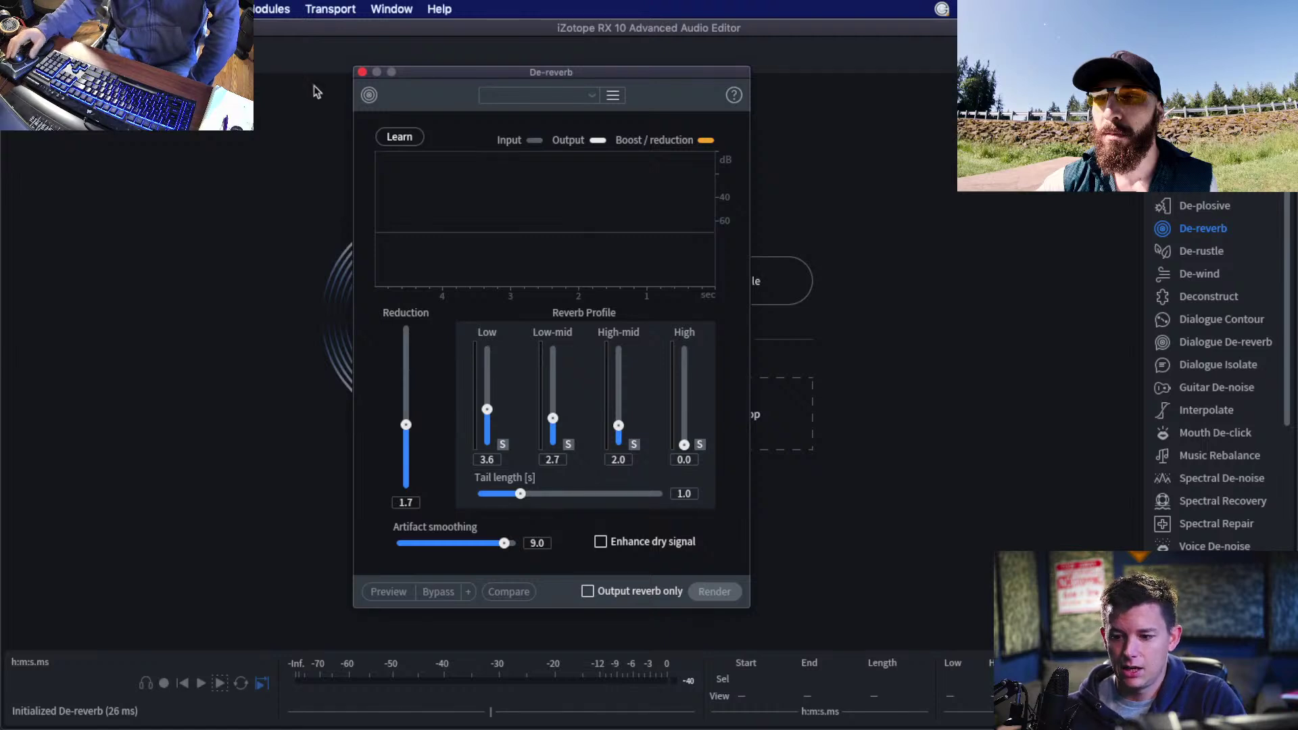
{"action": "left_click", "coordinate": [363, 72]}
Open the Plug-in module to show the Acon Digital Extract Dialogue settings, and close it.
{"action": "scroll", "coordinate": [1200, 372], "scroll_direction": "down", "scroll_amount": 10}
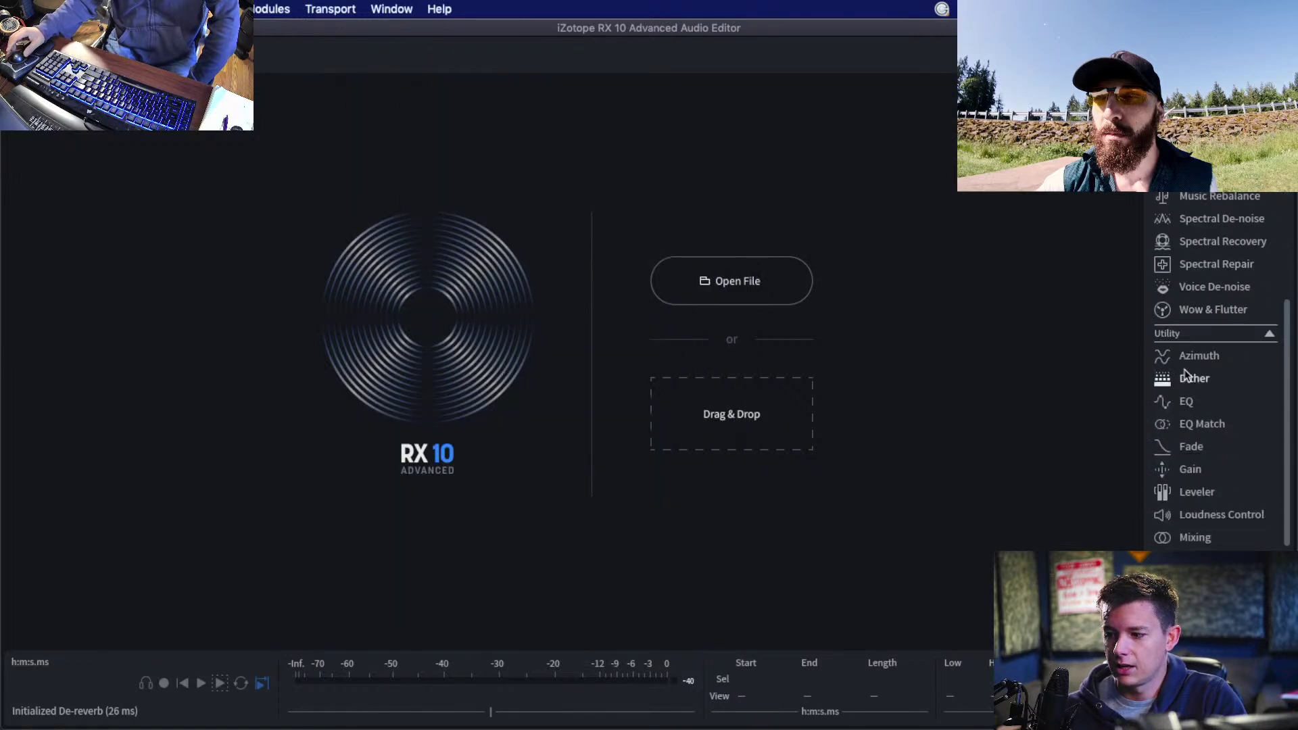
{"action": "left_click", "coordinate": [1197, 508]}
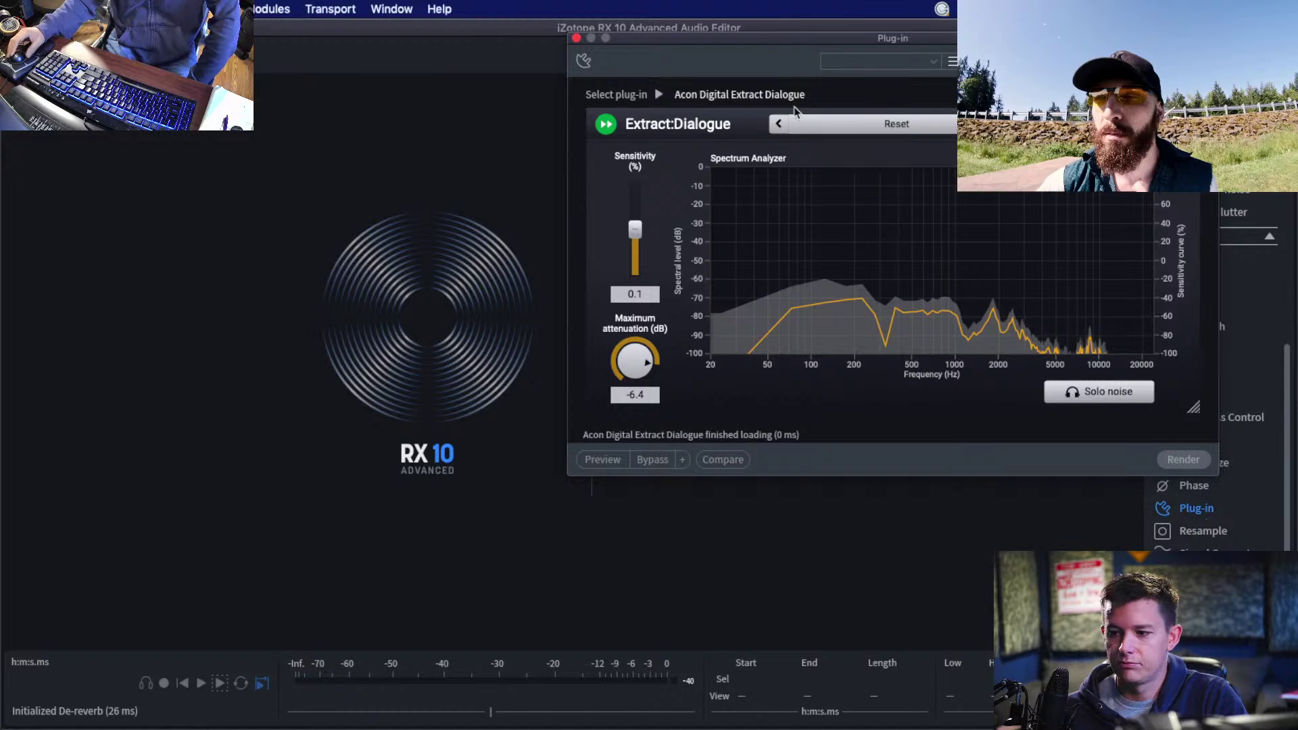
{"action": "left_click_drag", "start_coordinate": [506, 40], "coordinate": [503, 40]}
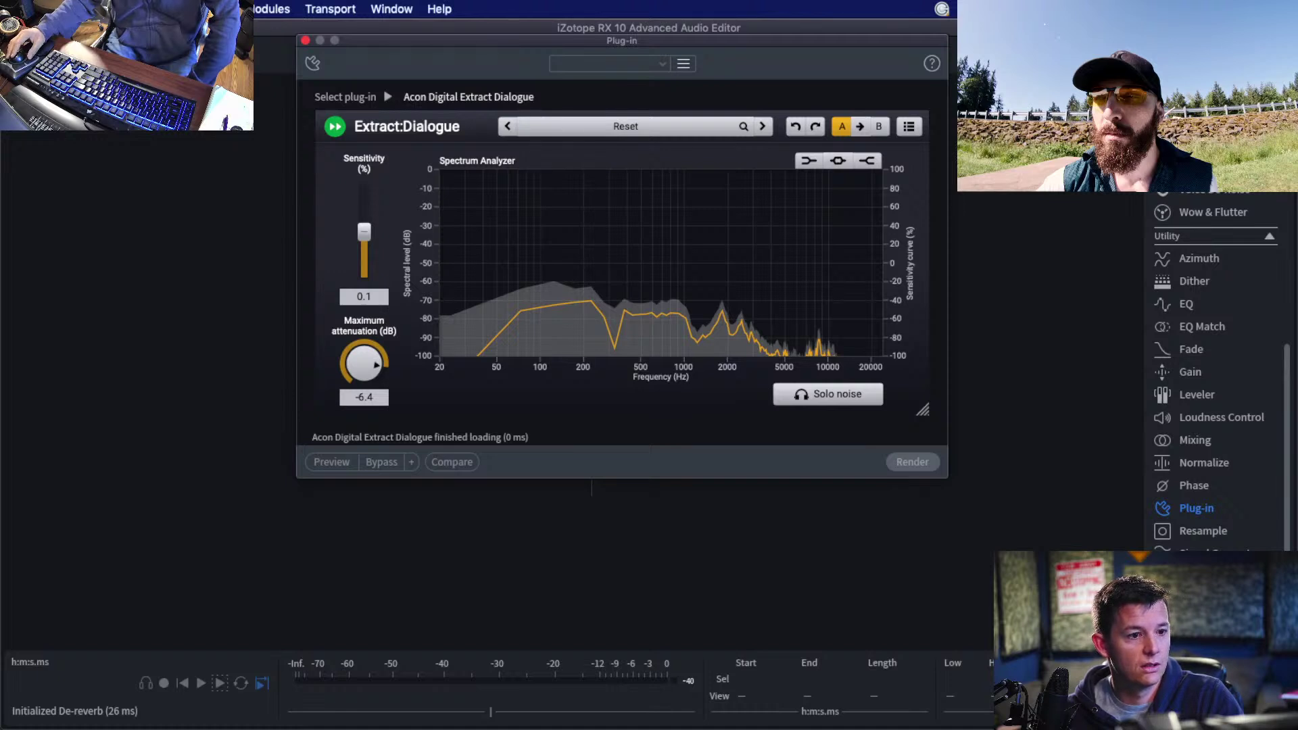
{"action": "key", "text": "super+Tab"}
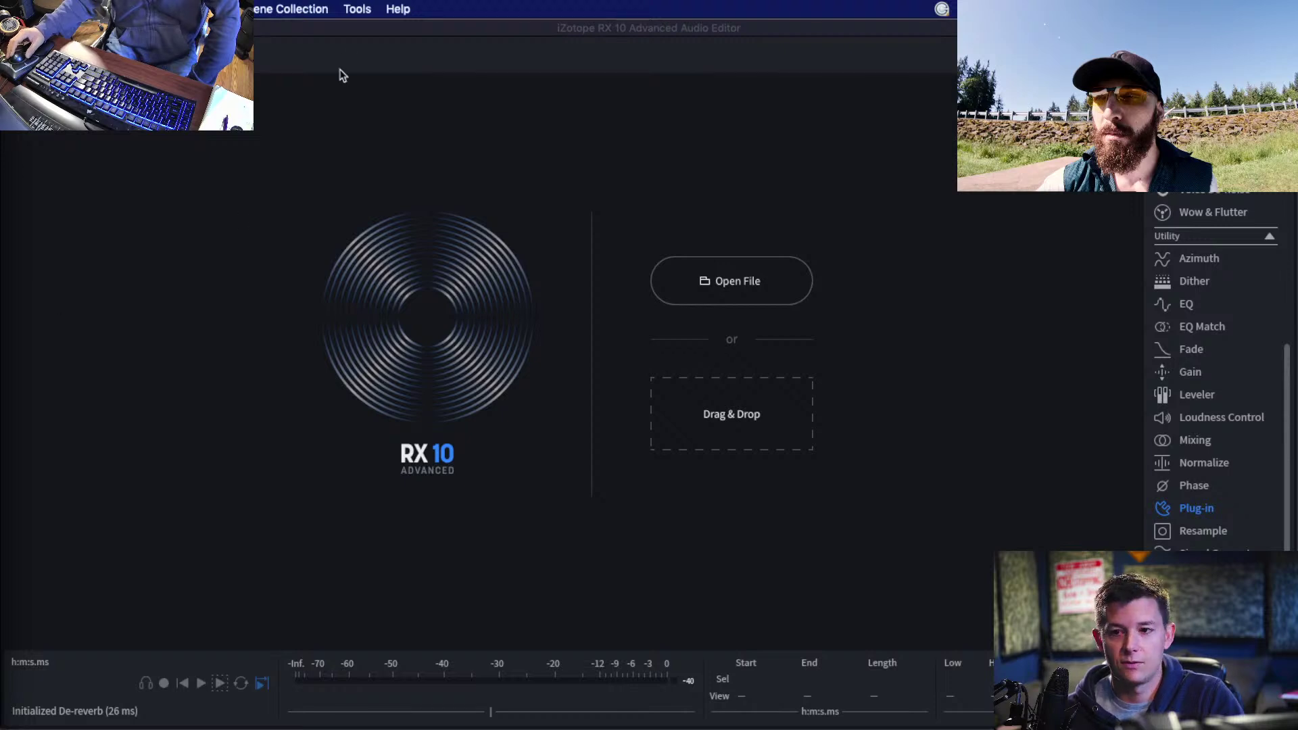
{"action": "left_click", "coordinate": [348, 35]}
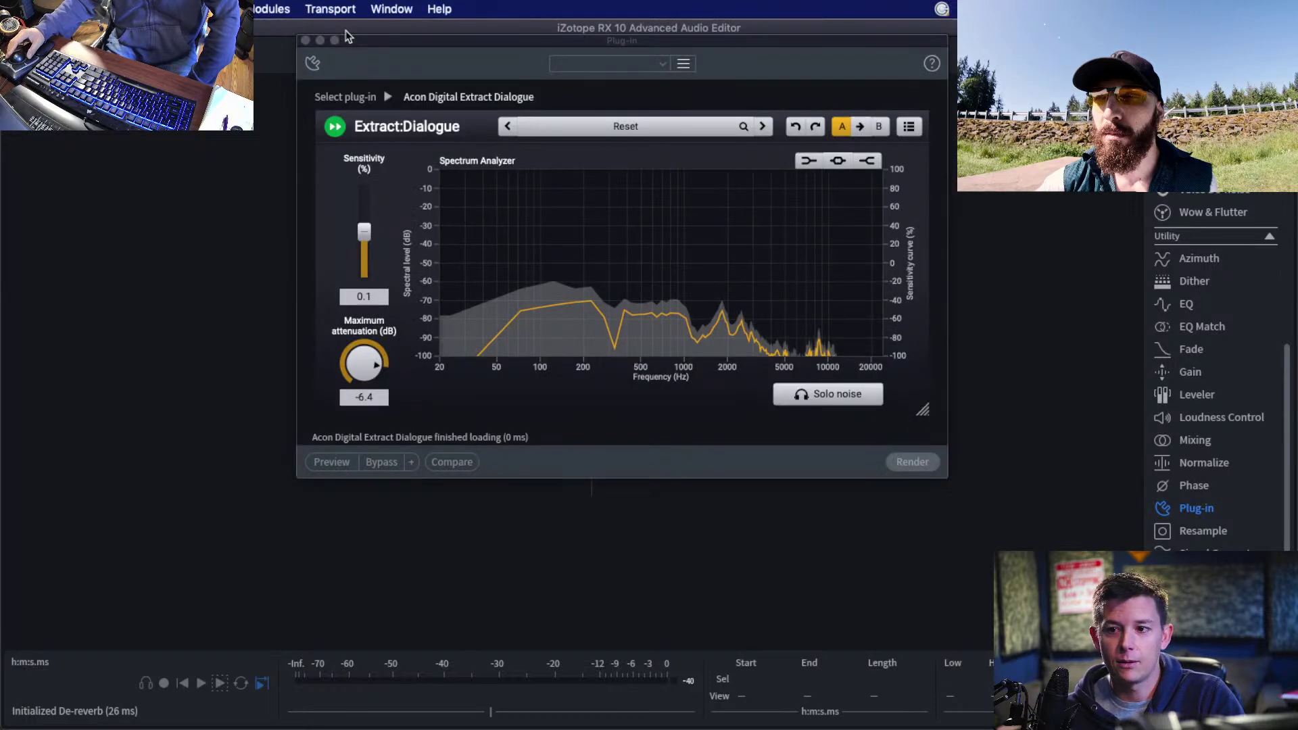
{"action": "left_click", "coordinate": [305, 41]}
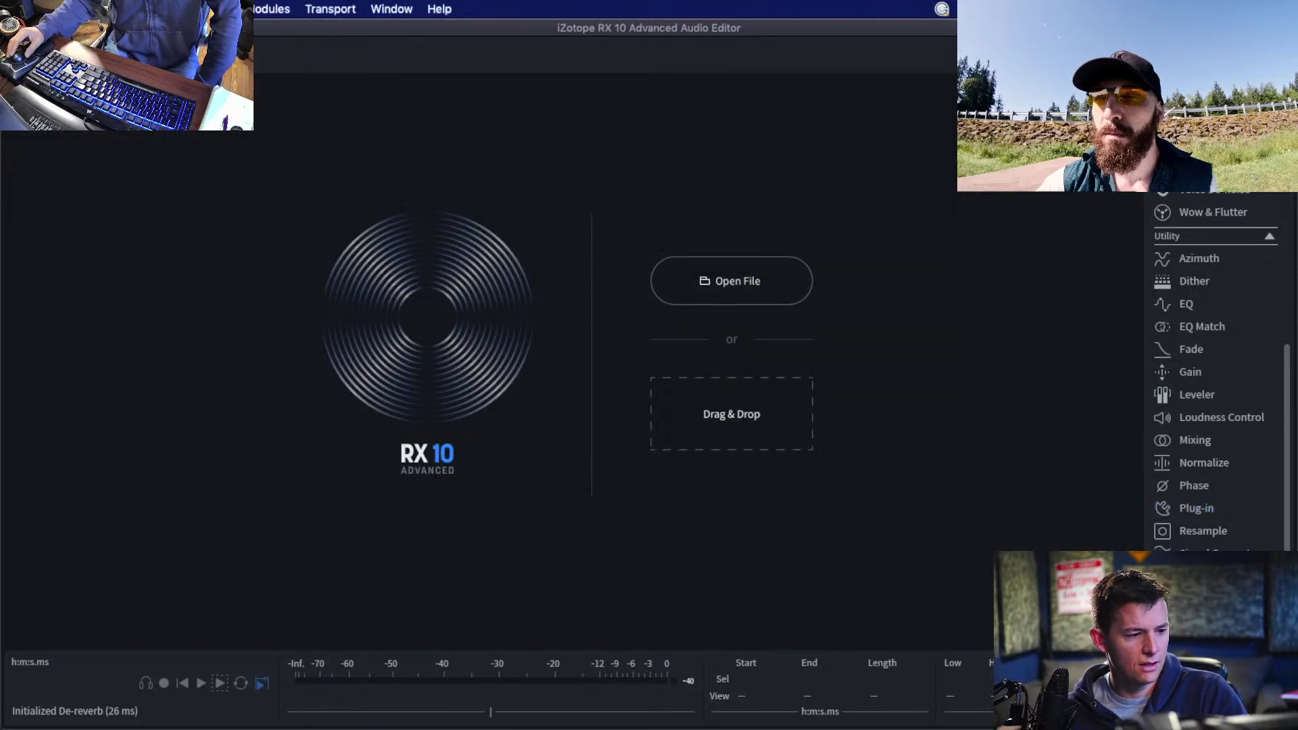